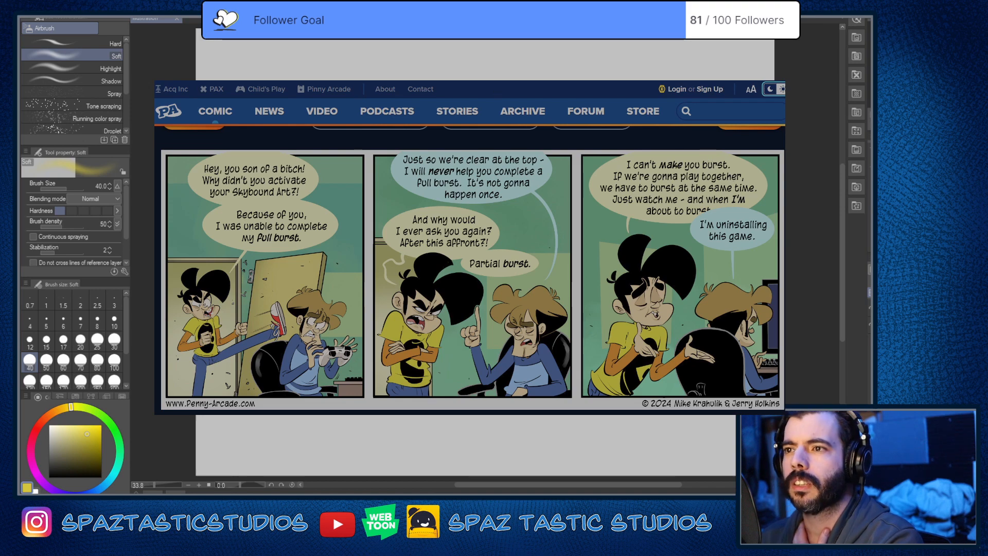
# Step: Examine the panels and coloring of the Penny Arcade comic "Silverside Page 2" as a style reference
pyautogui.hotkey('ctrl', 'Tab')
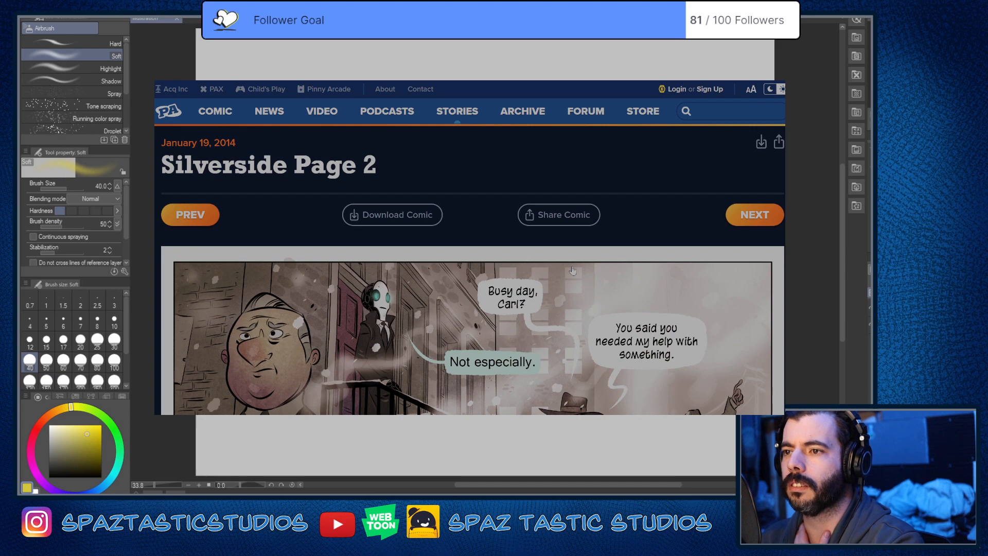
pyautogui.scroll(-1, 572, 270)
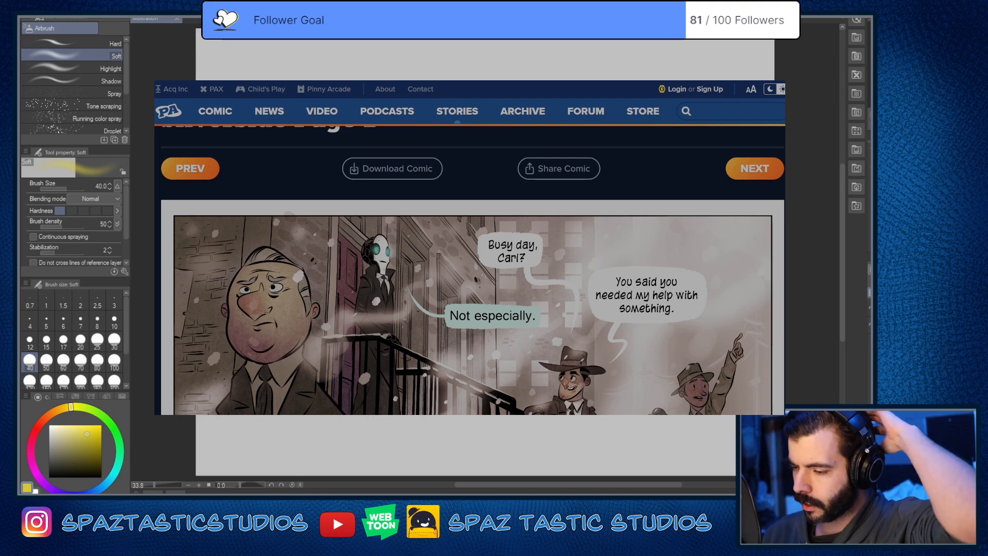
pyautogui.scroll(-3, 593, 322)
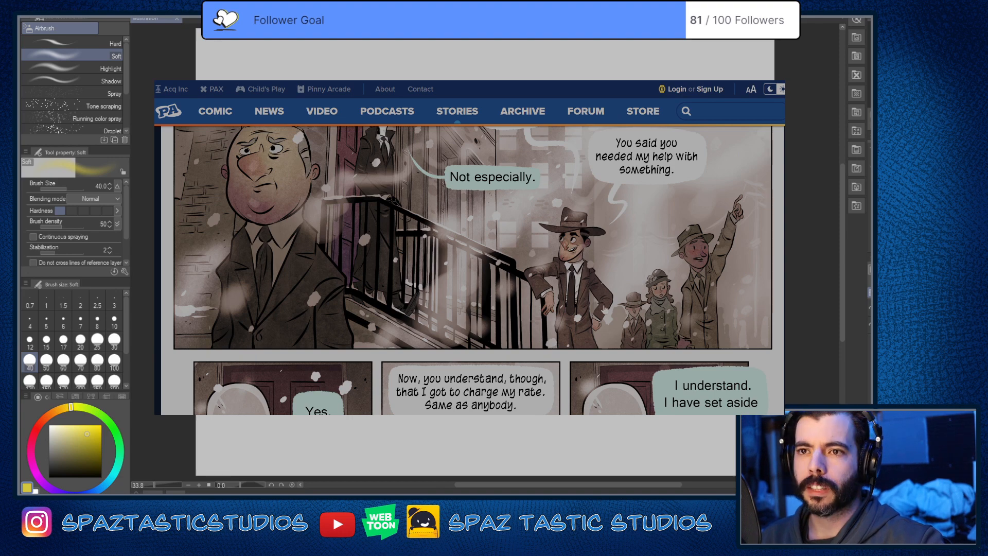
pyautogui.scroll(-1, 605, 312)
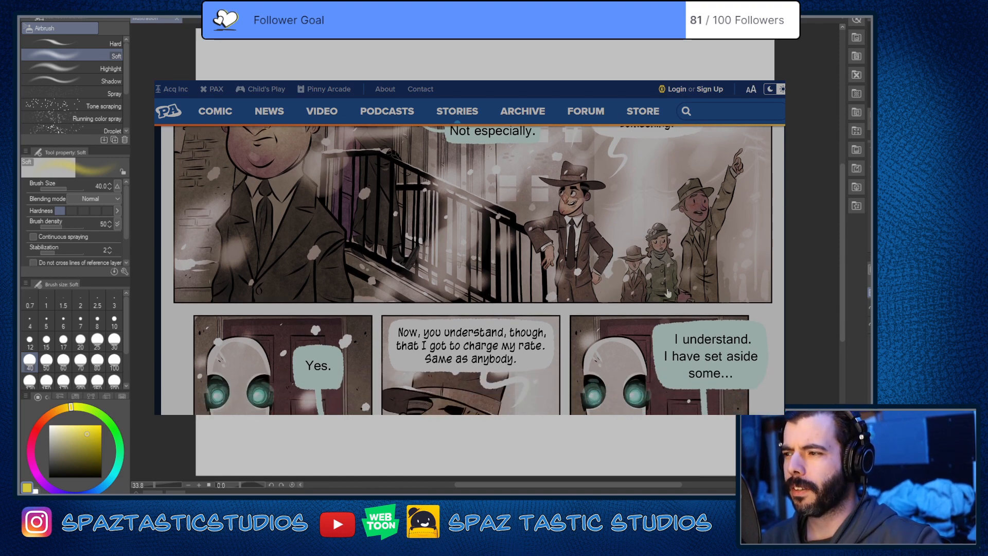
pyautogui.scroll(-2, 541, 297)
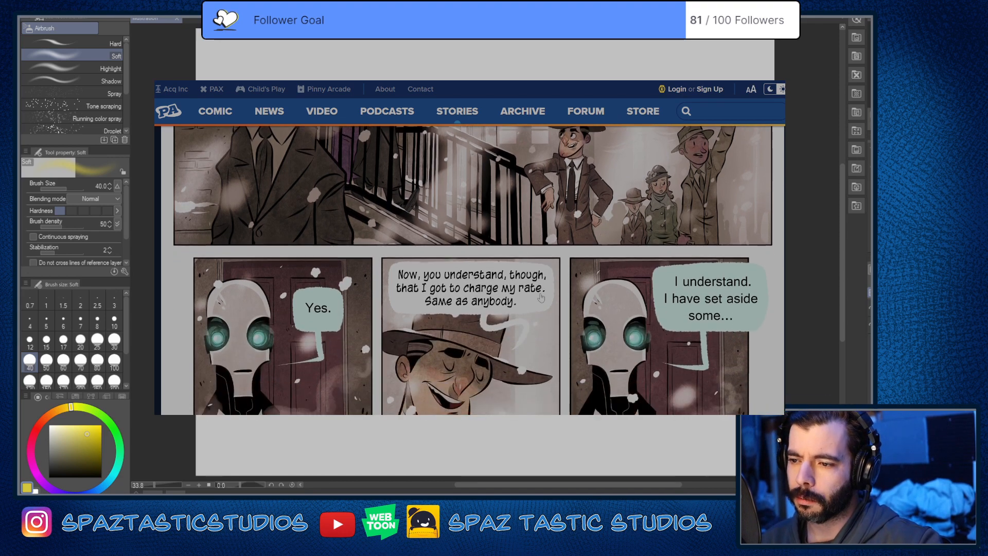
pyautogui.scroll(-1, 489, 301)
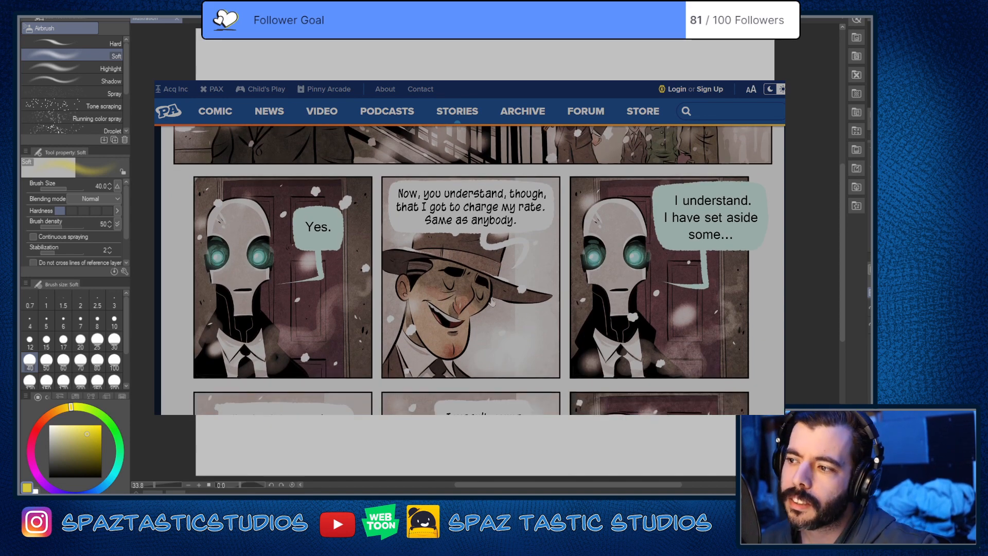
pyautogui.scroll(-2, 491, 303)
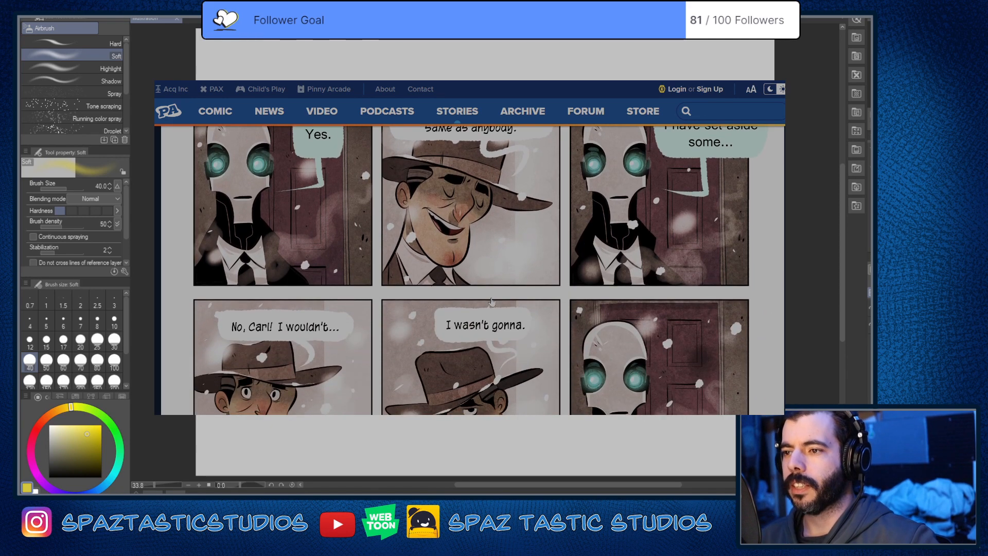
pyautogui.scroll(-6, 492, 302)
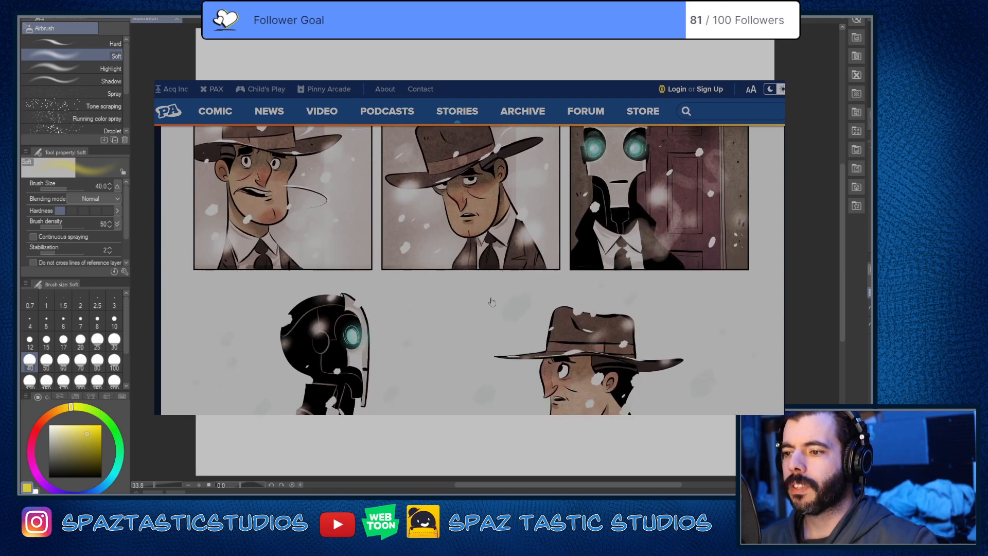
pyautogui.scroll(15, 491, 302)
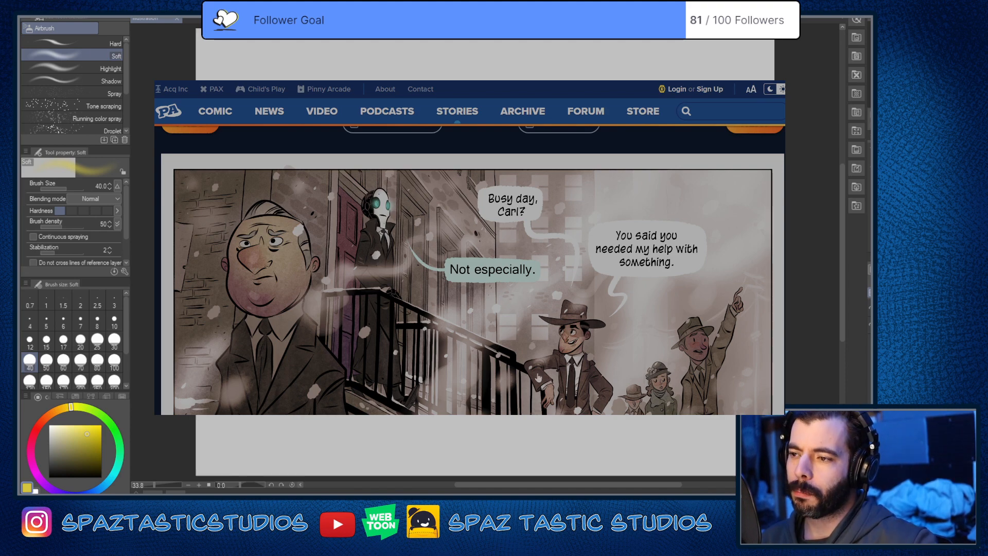
pyautogui.scroll(-5, 518, 251)
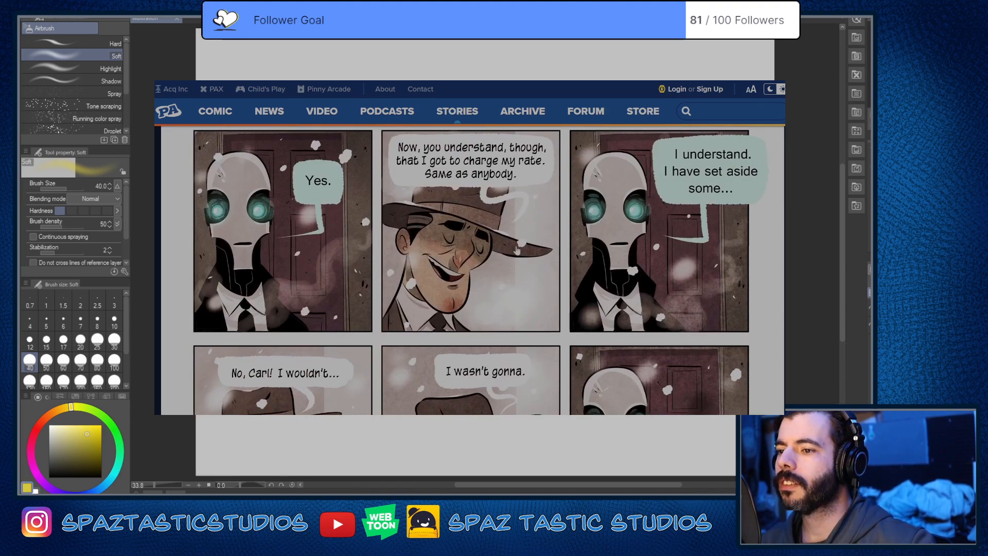
pyautogui.scroll(-5, 517, 250)
pyautogui.scroll(10, 517, 251)
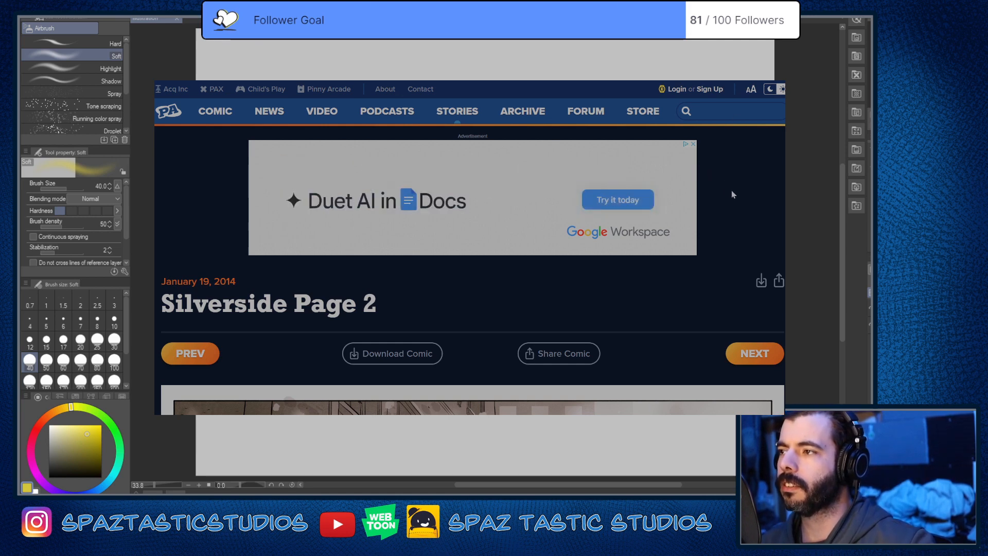
# Step: Examine the panels, lighting and coloring of the Penny Arcade comic "Wheel Saint Page 2"
pyautogui.hotkey('ctrl', 'Tab')
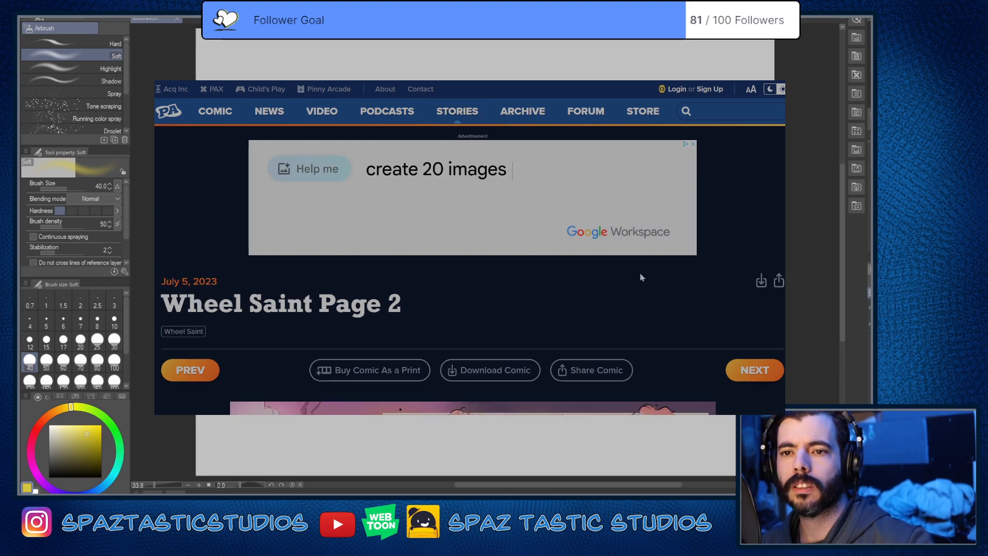
pyautogui.scroll(-3, 622, 288)
pyautogui.scroll(-1, 622, 289)
pyautogui.scroll(-3, 622, 290)
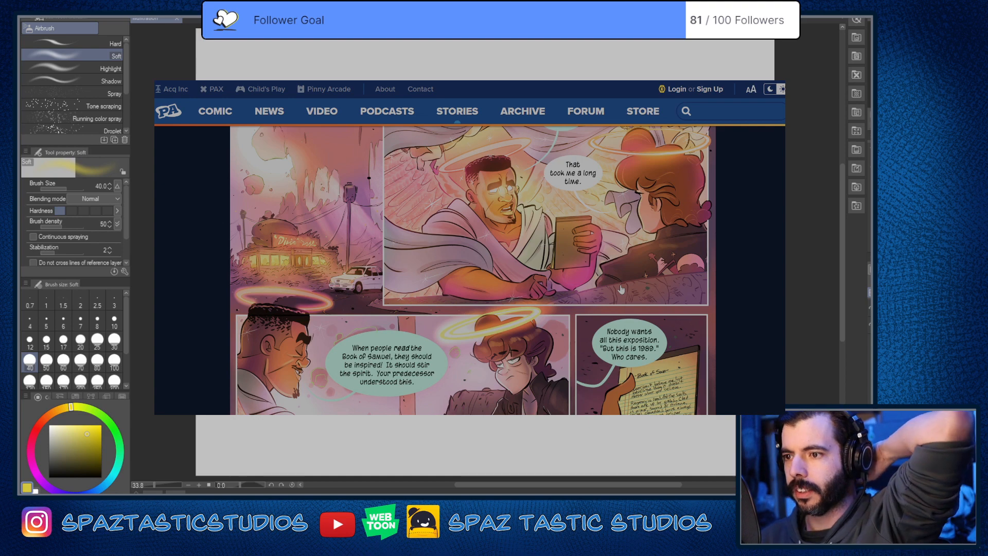
pyautogui.scroll(-3, 622, 289)
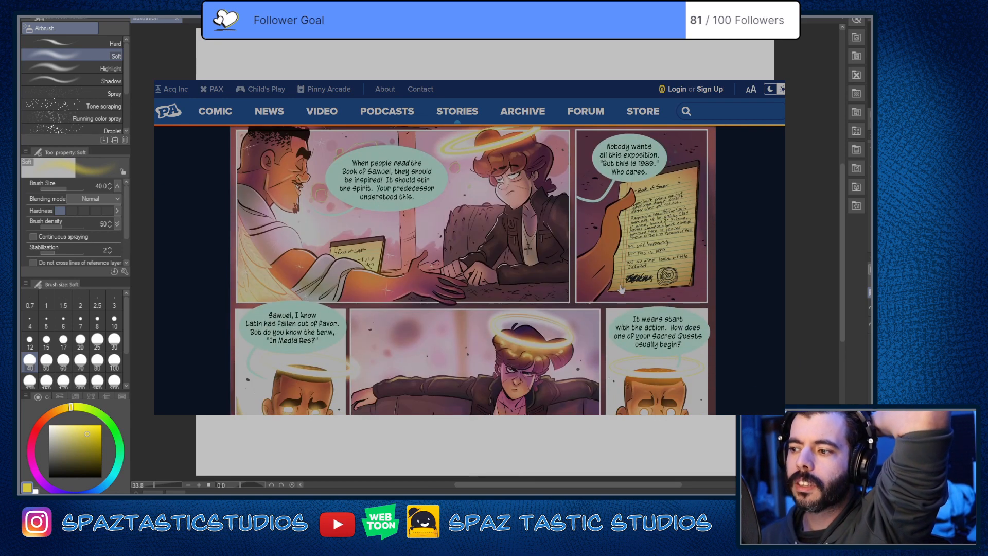
pyautogui.scroll(-1, 622, 290)
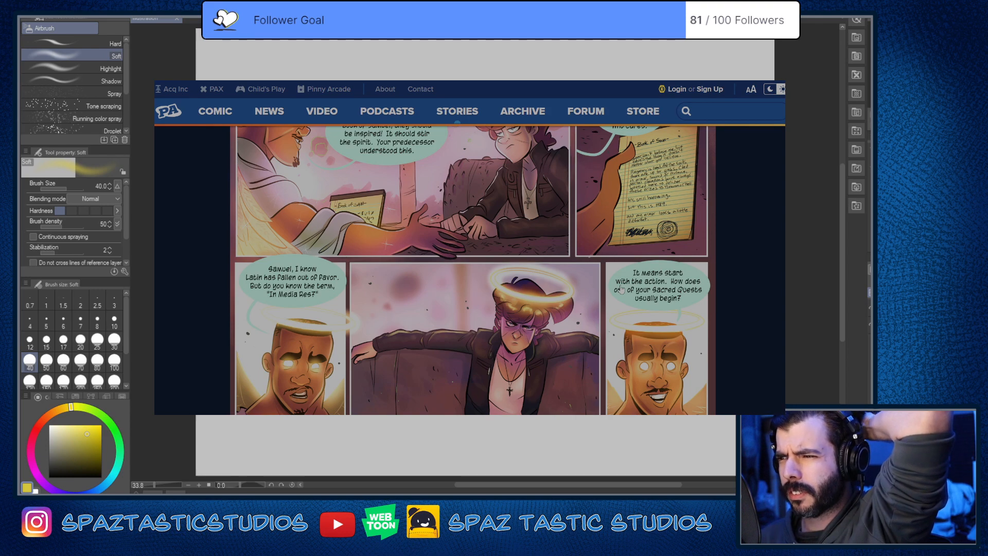
pyautogui.scroll(3, 621, 289)
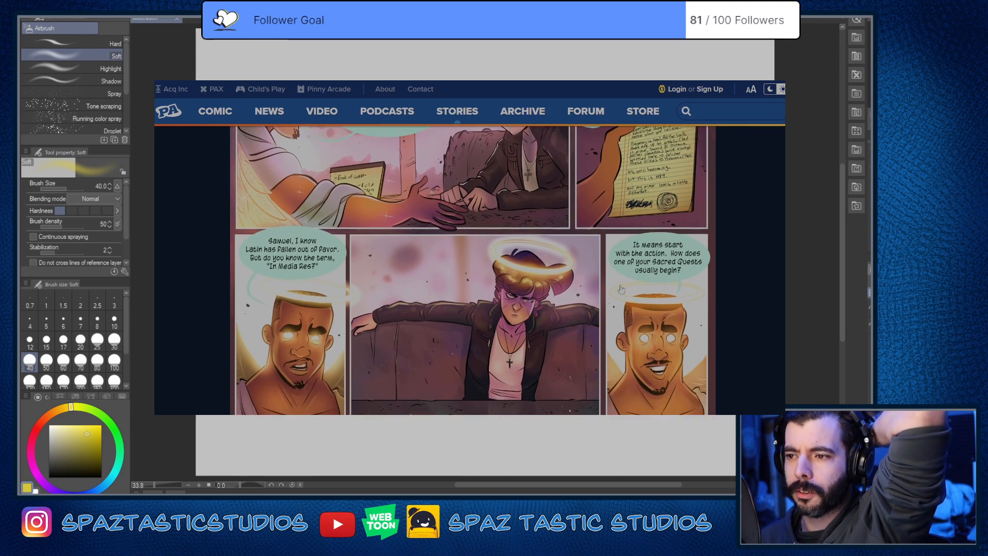
pyautogui.scroll(-2, 621, 289)
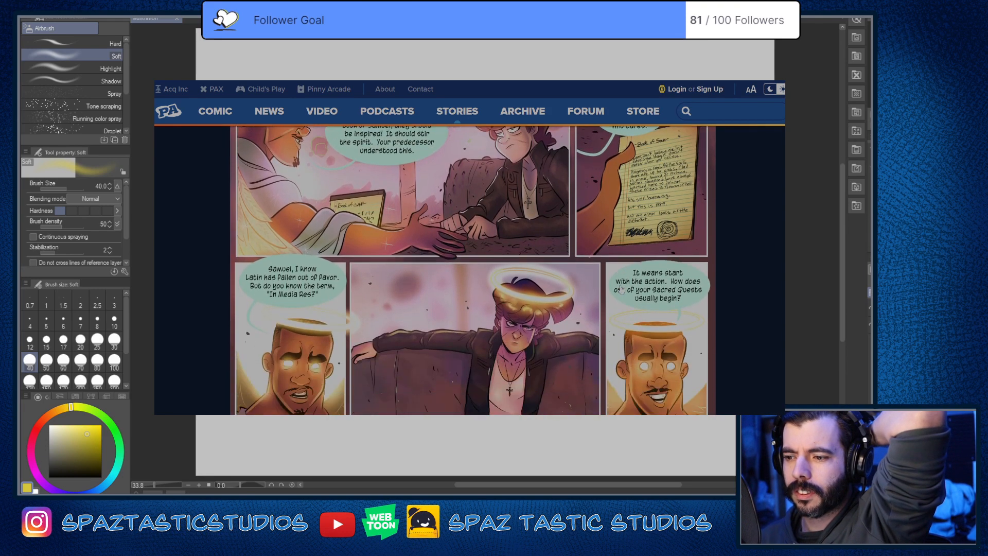
pyautogui.scroll(10, 621, 289)
pyautogui.scroll(-4, 621, 289)
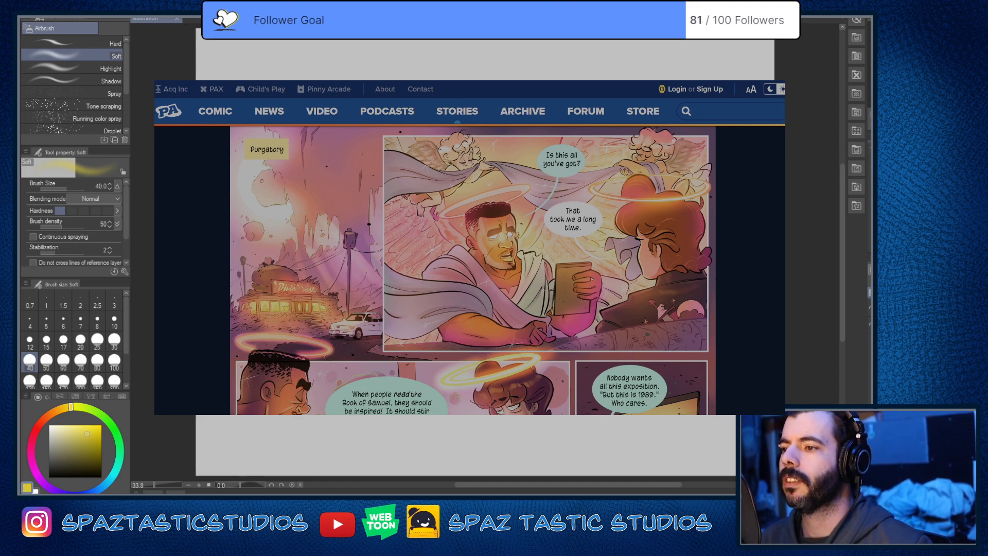
# Step: Split the workspace to show the comic panel and the blank canvas side by side, with the comic in the left pane
pyautogui.hotkey('ctrl', 'Tab')
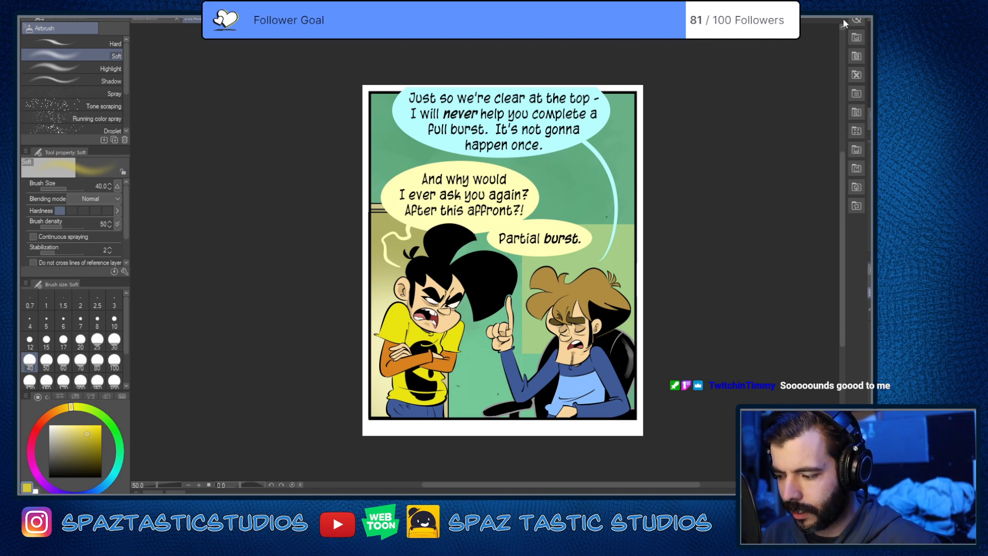
pyautogui.moveTo(193, 19); pyautogui.dragTo(843, 19)
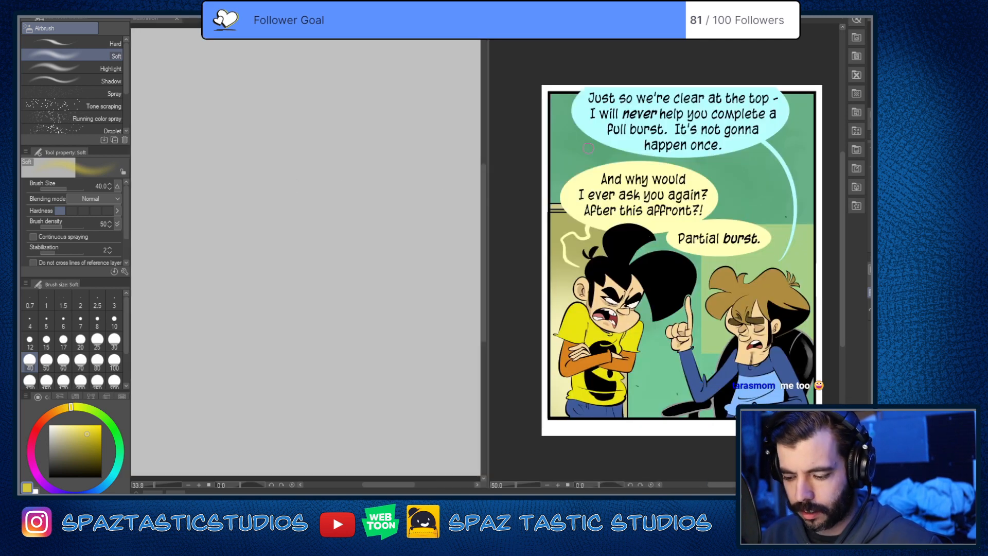
pyautogui.moveTo(520, 19); pyautogui.dragTo(133, 34)
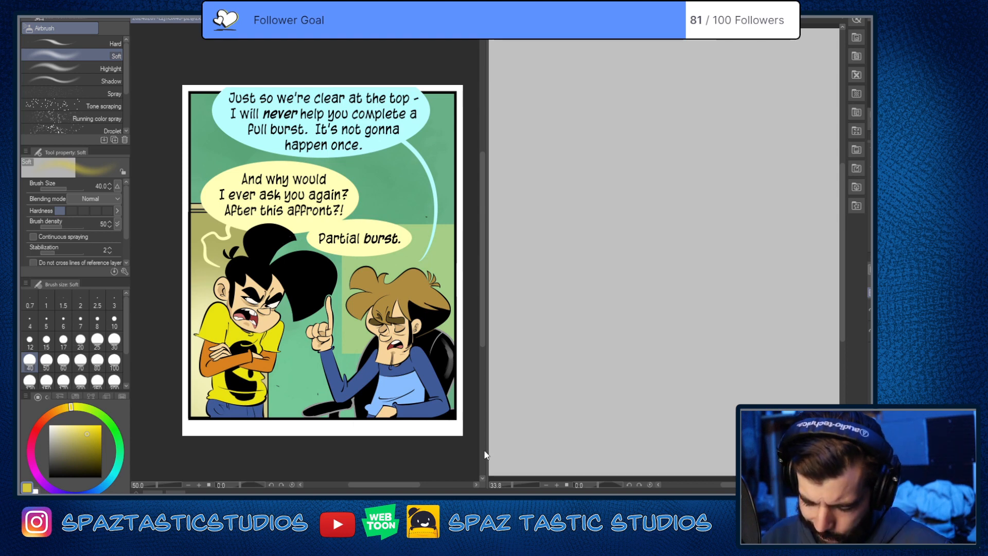
# Step: Move the line art of the character in the bowler hat into the right pane beside the comic, showing its head and torso
pyautogui.hotkey('ctrl', 'Tab')
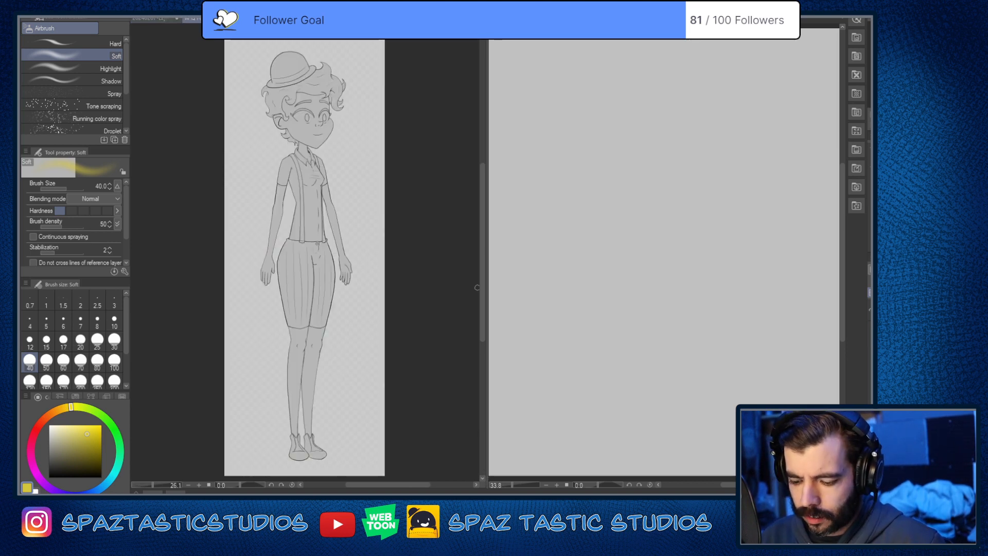
pyautogui.scroll(4, 282, 155)
pyautogui.scroll(2, 337, 179)
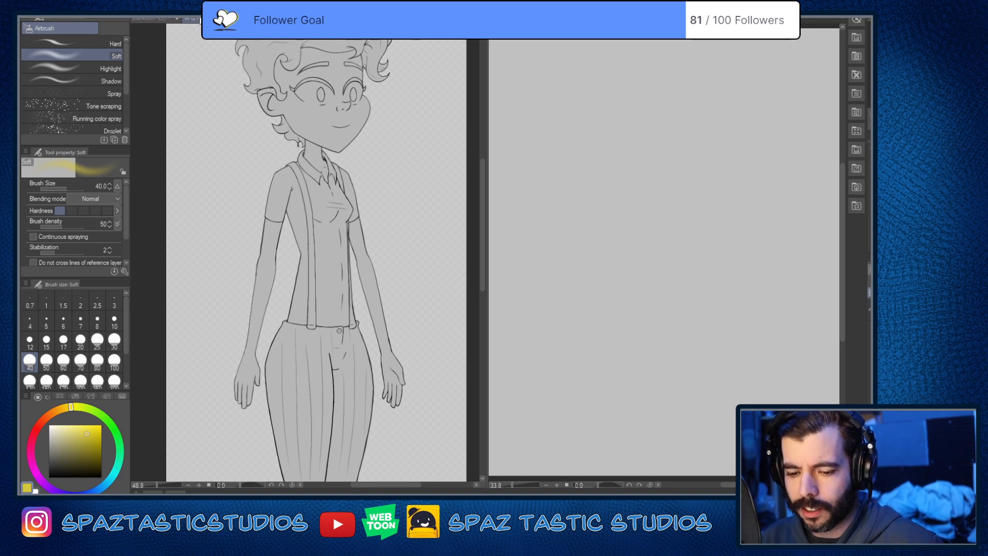
pyautogui.moveTo(211, 19); pyautogui.dragTo(525, 21)
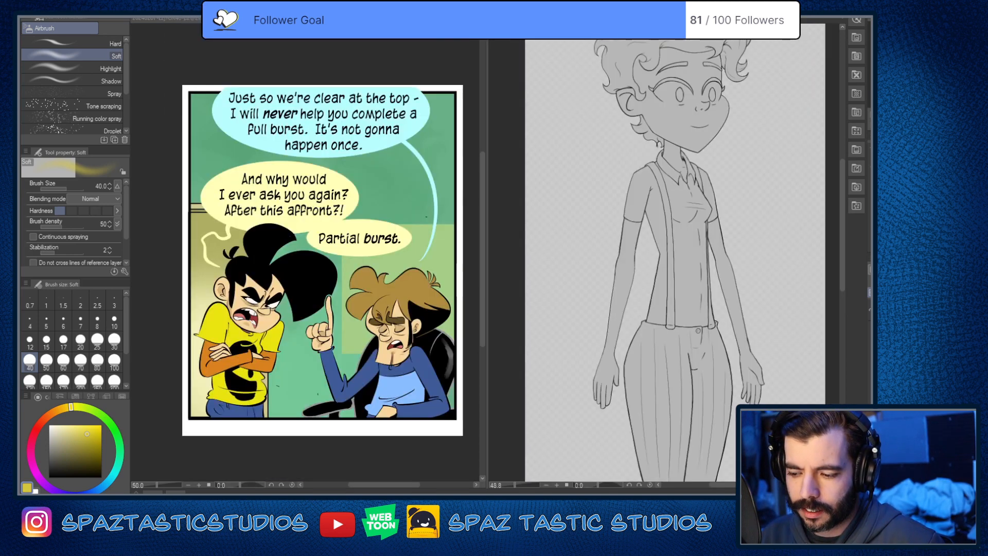
pyautogui.scroll(1, 669, 175)
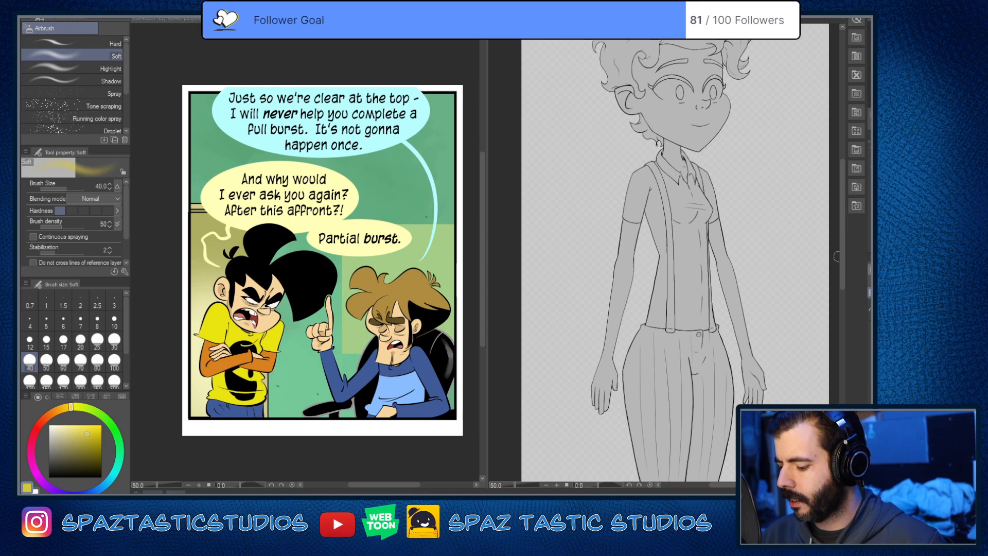
pyautogui.moveTo(843, 254); pyautogui.dragTo(841, 205)
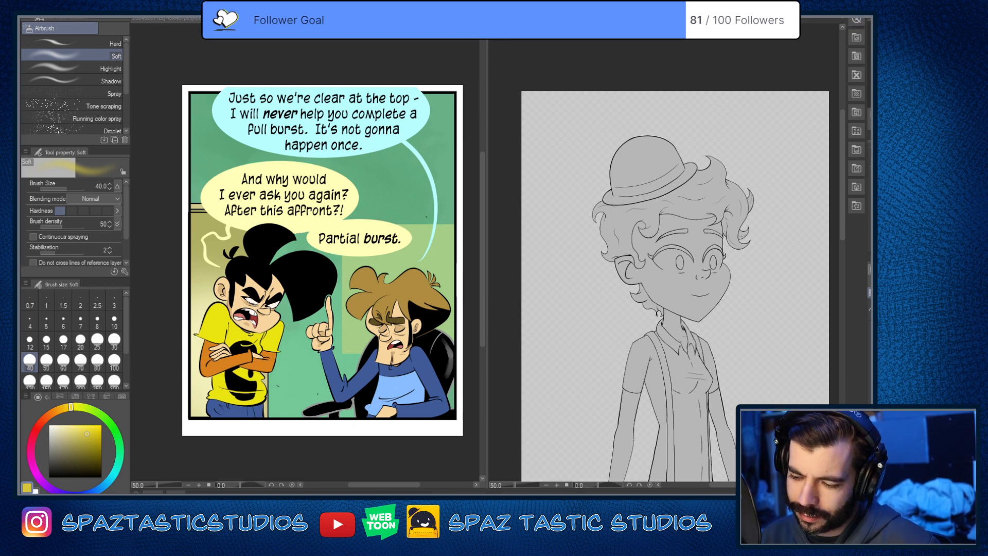
# Step: Bring up the blank canvas, set the Design pencil with black as the drawing color, and undo a test stroke
pyautogui.click(693, 19)
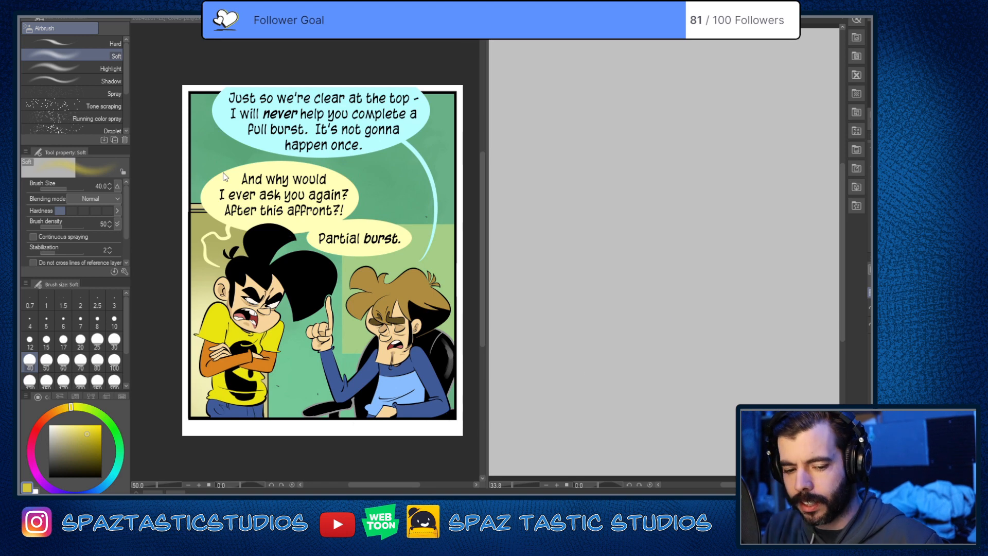
pyautogui.press('p')
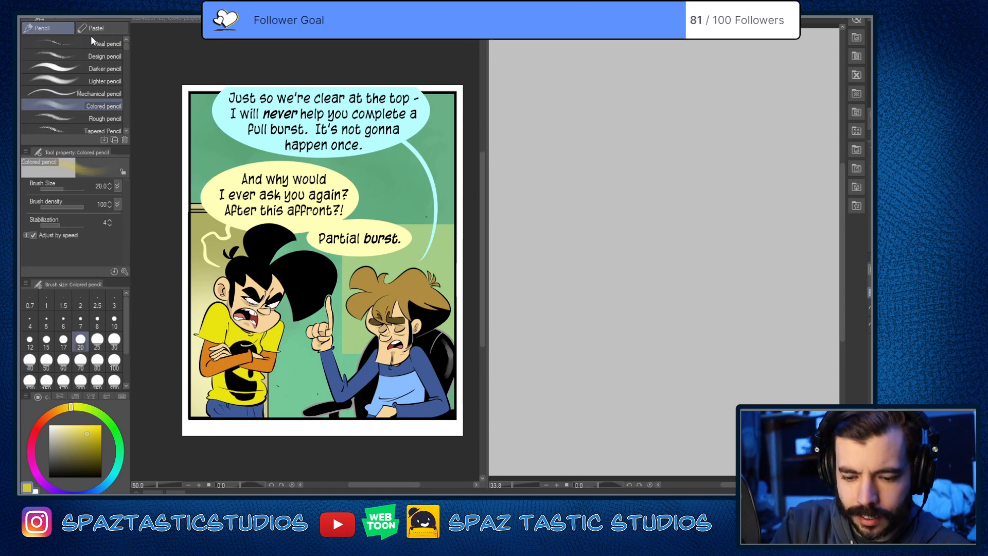
pyautogui.moveTo(69, 451); pyautogui.dragTo(48, 478)
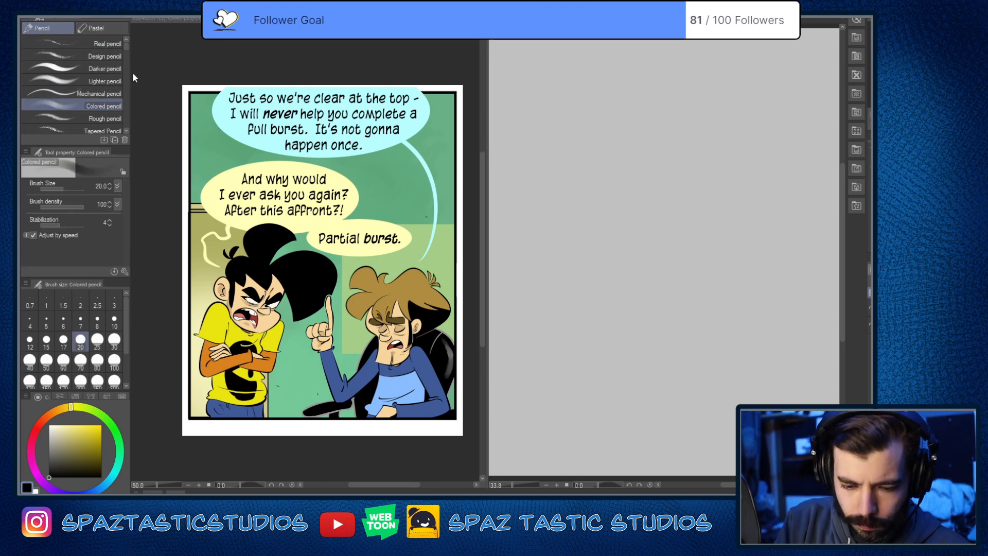
pyautogui.click(113, 55)
pyautogui.moveTo(663, 198)
pyautogui.mouseDown()
pyautogui.moveTo(689, 310)
pyautogui.moveTo(751, 366)
pyautogui.mouseUp()
pyautogui.hotkey('ctrl', 'z')
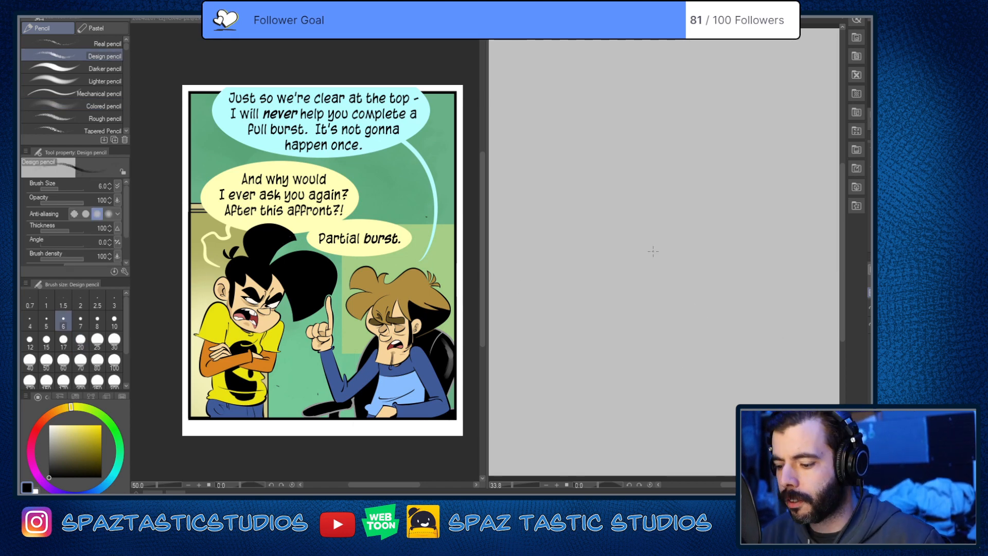
# Step: Set the Design pencil's brush size to 10, then make and undo a test stroke on the blank canvas
pyautogui.press(']')
pyautogui.press(']')
pyautogui.press(']')
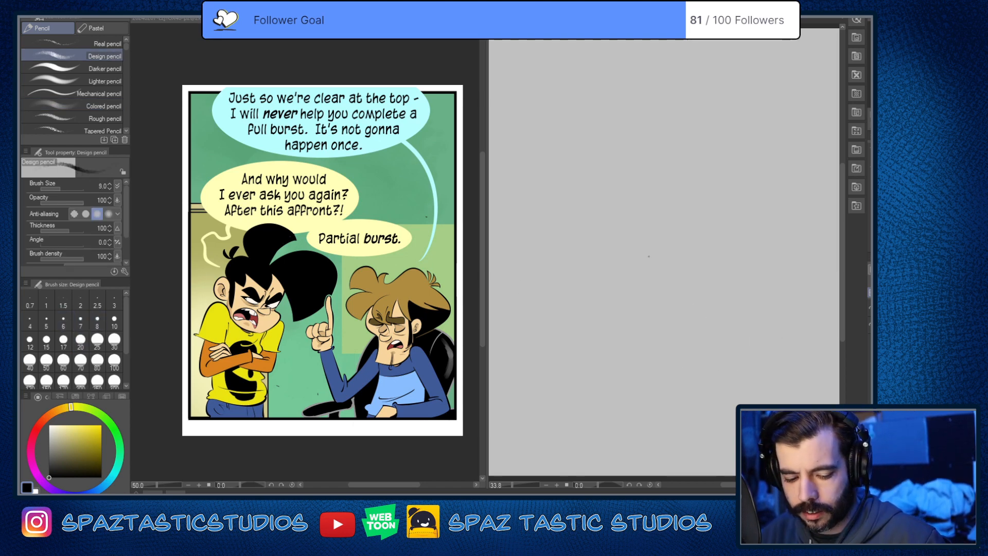
pyautogui.press(']')
pyautogui.moveTo(585, 118); pyautogui.dragTo(653, 334)
pyautogui.hotkey('ctrl', 'z')
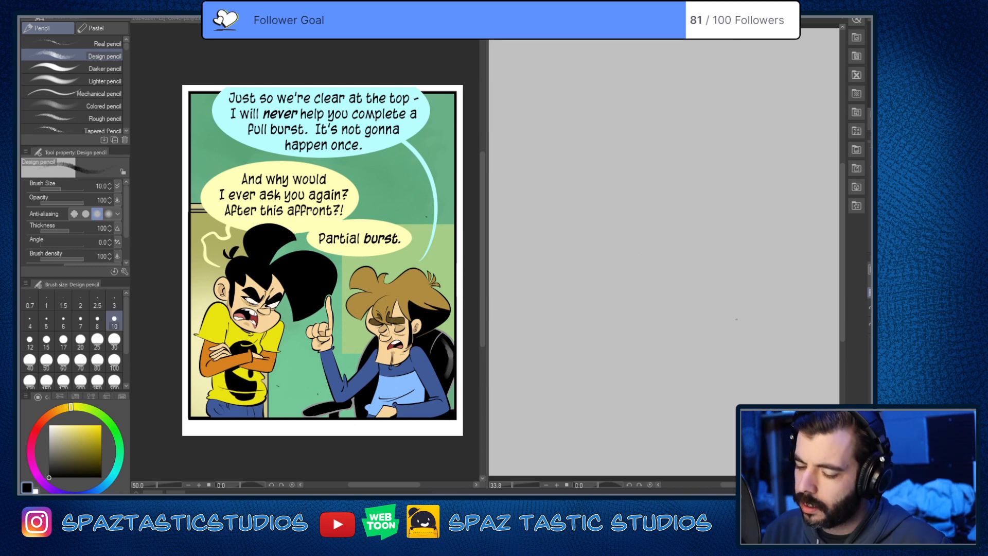
# Step: Enlarge the blank canvas view to 66.7% and hide the comic artwork in the reference document, keeping the Design pencil active
pyautogui.hotkey('ctrl', '+')
pyautogui.hotkey('ctrl', '+')
pyautogui.click(426, 217)
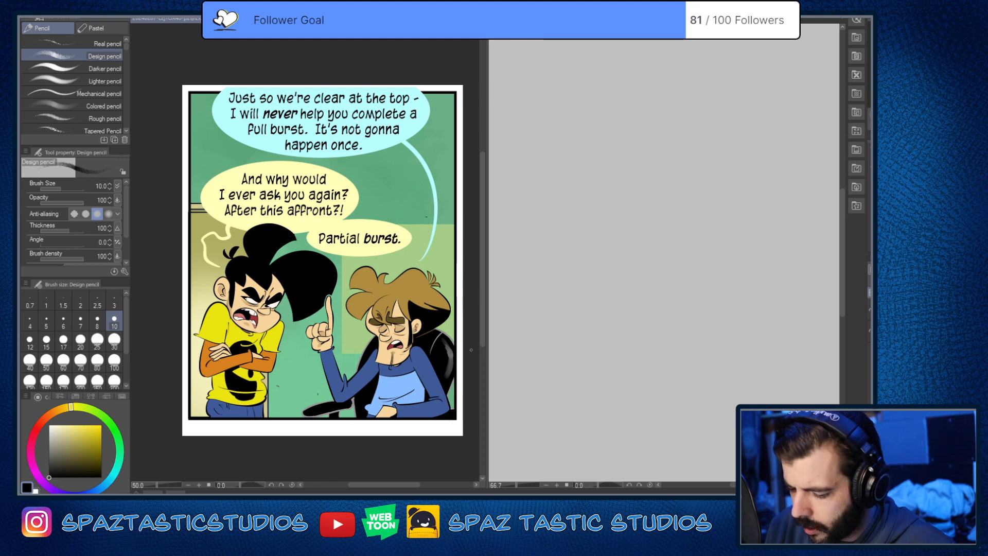
pyautogui.press('e')
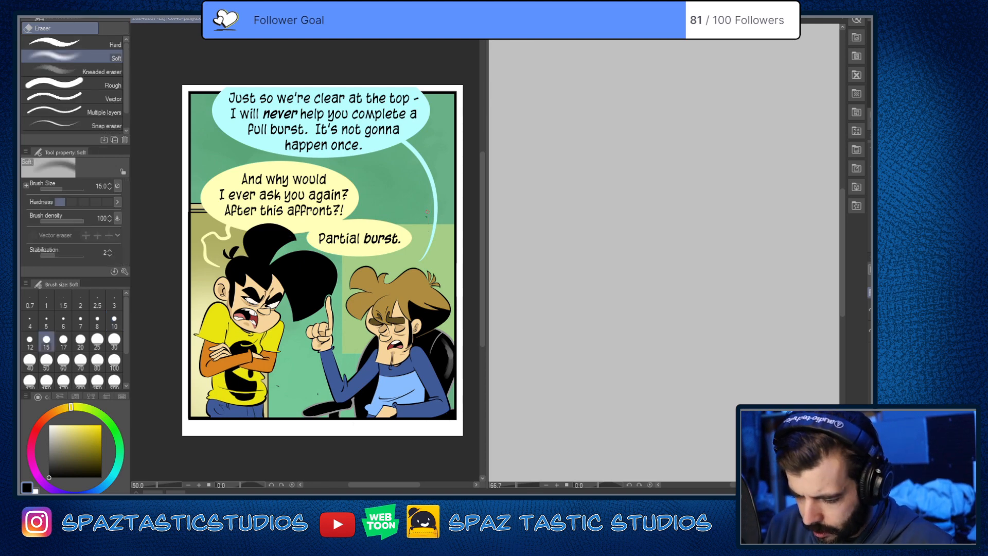
pyautogui.press('p')
pyautogui.click(871, 330)
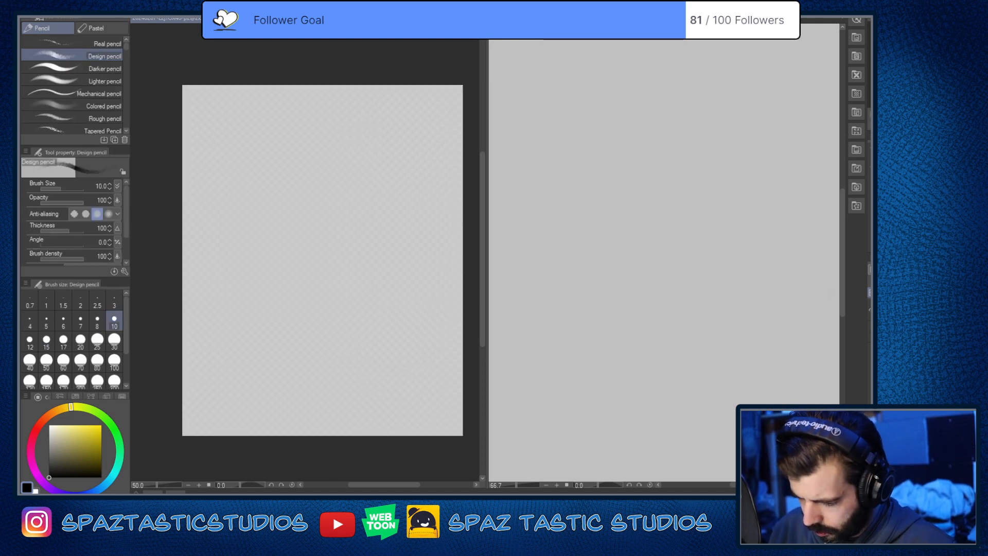
# Step: Show the comic artwork in the reference document again and set the Design pencil's drawing color to red
pyautogui.click(871, 330)
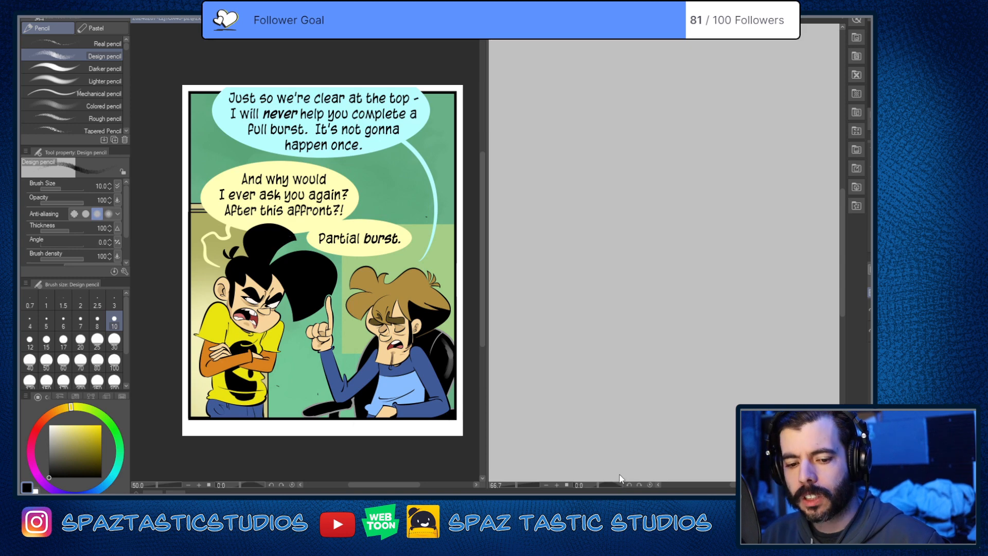
pyautogui.click(39, 424)
pyautogui.click(95, 438)
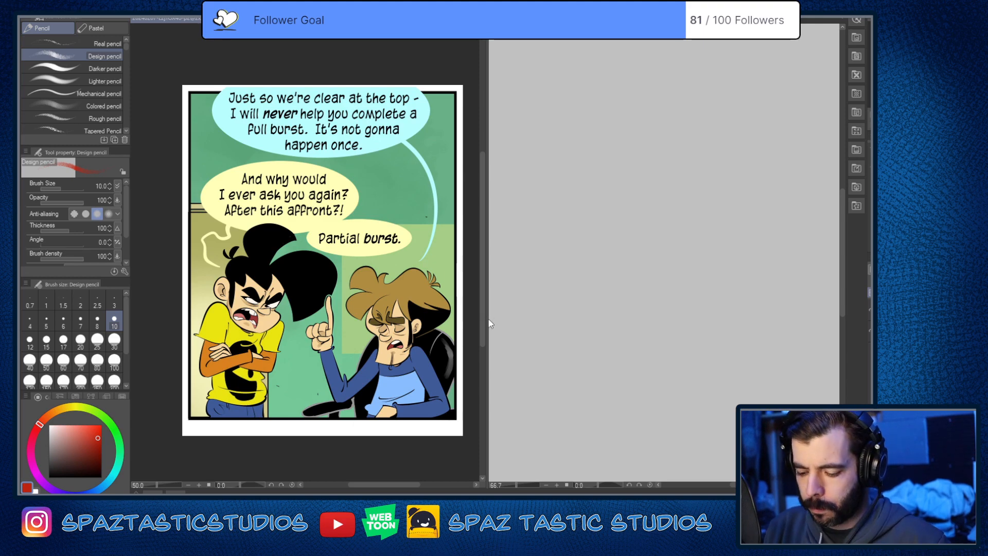
# Step: Widen the comic pane and enlarge its view to 150% around the angry black-haired character in the yellow shirt
pyautogui.moveTo(490, 323); pyautogui.dragTo(669, 329)
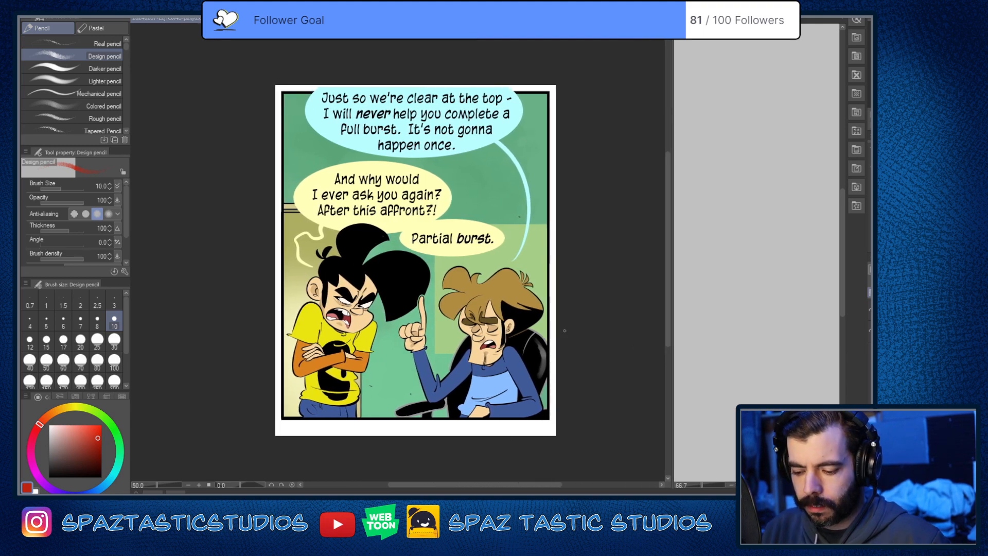
pyautogui.scroll(2, 430, 289)
pyautogui.press('space')
pyautogui.moveTo(436, 336)
pyautogui.mouseDown()
pyautogui.moveTo(552, 198)
pyautogui.moveTo(549, 304)
pyautogui.mouseUp()
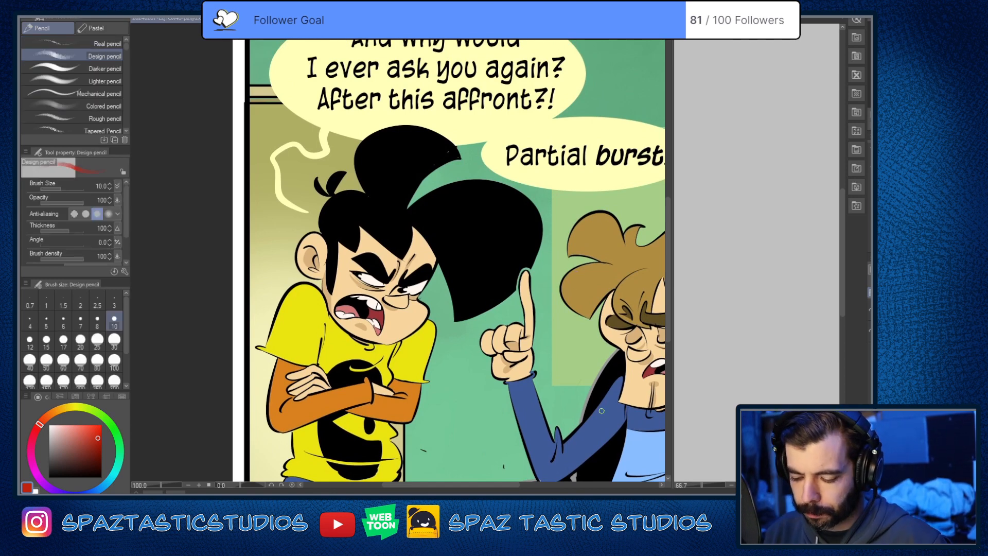
pyautogui.press('space')
pyautogui.moveTo(601, 410)
pyautogui.mouseDown()
pyautogui.moveTo(602, 394)
pyautogui.moveTo(619, 392)
pyautogui.mouseUp()
pyautogui.press('space')
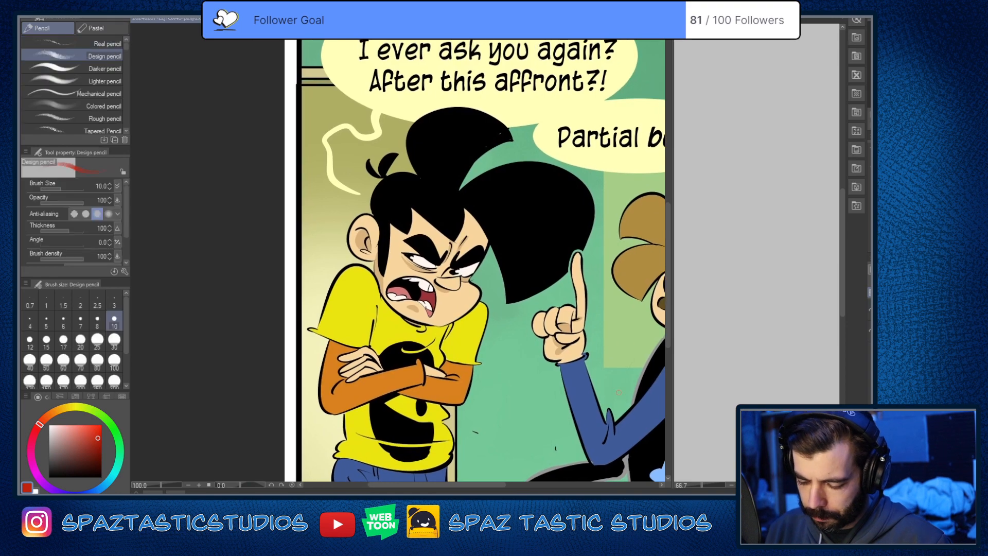
pyautogui.scroll(1, 463, 215)
pyautogui.press('space')
pyautogui.moveTo(593, 311); pyautogui.dragTo(667, 272)
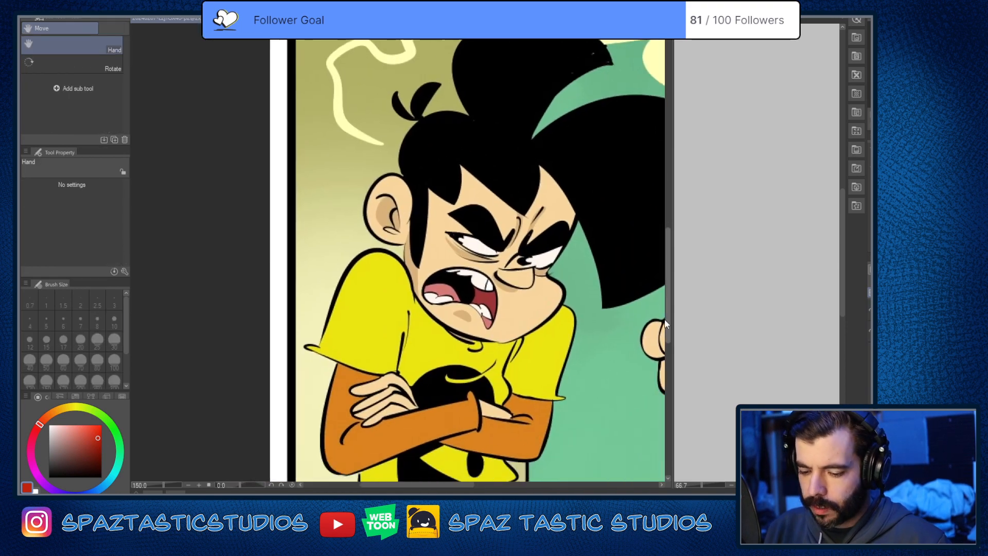
# Step: Trace the yellow-shirted character's head shape in red with the Design pencil, building up the skull, cheek and jaw lines
pyautogui.moveTo(412, 132); pyautogui.dragTo(408, 223)
pyautogui.moveTo(407, 139)
pyautogui.mouseDown()
pyautogui.moveTo(420, 282)
pyautogui.moveTo(428, 131)
pyautogui.moveTo(416, 264)
pyautogui.moveTo(405, 250)
pyautogui.moveTo(455, 333)
pyautogui.moveTo(412, 284)
pyautogui.moveTo(502, 349)
pyautogui.moveTo(495, 335)
pyautogui.moveTo(481, 340)
pyautogui.moveTo(518, 350)
pyautogui.moveTo(504, 345)
pyautogui.moveTo(415, 142)
pyautogui.moveTo(451, 117)
pyautogui.moveTo(487, 113)
pyautogui.moveTo(539, 152)
pyautogui.moveTo(463, 126)
pyautogui.moveTo(540, 144)
pyautogui.moveTo(513, 133)
pyautogui.moveTo(447, 119)
pyautogui.moveTo(570, 164)
pyautogui.moveTo(458, 111)
pyautogui.moveTo(579, 169)
pyautogui.mouseUp()
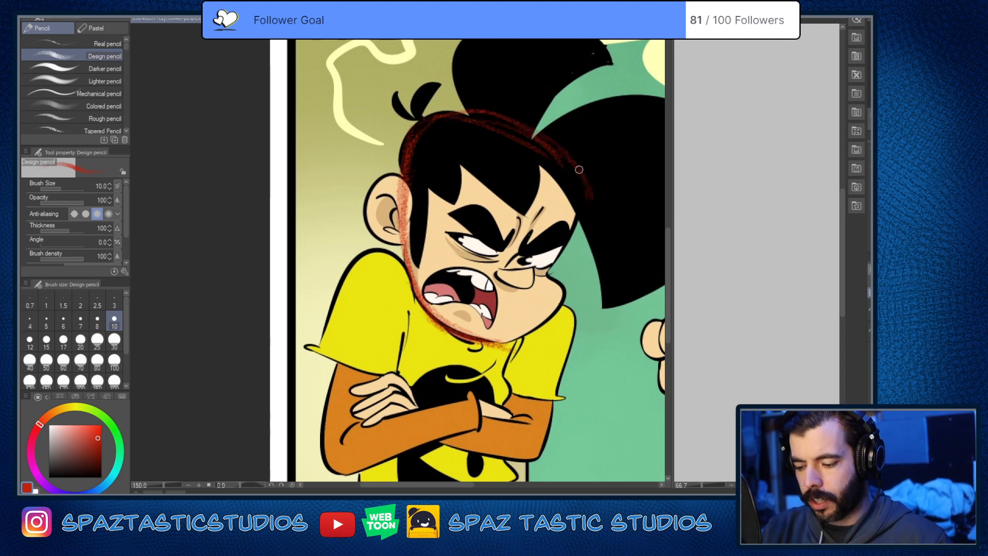
pyautogui.moveTo(571, 228)
pyautogui.mouseDown()
pyautogui.moveTo(551, 272)
pyautogui.moveTo(581, 168)
pyautogui.moveTo(503, 121)
pyautogui.moveTo(397, 160)
pyautogui.mouseUp()
pyautogui.moveTo(550, 274)
pyautogui.mouseDown()
pyautogui.moveTo(576, 204)
pyautogui.moveTo(552, 267)
pyautogui.mouseUp()
pyautogui.moveTo(494, 345)
pyautogui.mouseDown()
pyautogui.moveTo(565, 300)
pyautogui.moveTo(521, 339)
pyautogui.moveTo(495, 345)
pyautogui.mouseUp()
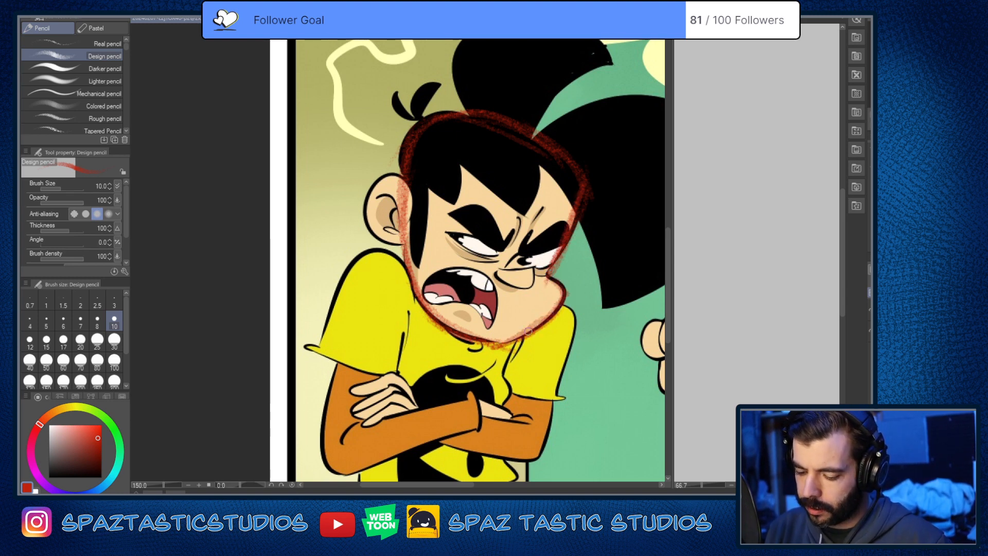
pyautogui.moveTo(548, 314)
pyautogui.mouseDown()
pyautogui.moveTo(556, 286)
pyautogui.moveTo(530, 332)
pyautogui.moveTo(478, 339)
pyautogui.moveTo(504, 349)
pyautogui.mouseUp()
pyautogui.moveTo(402, 248); pyautogui.dragTo(474, 345)
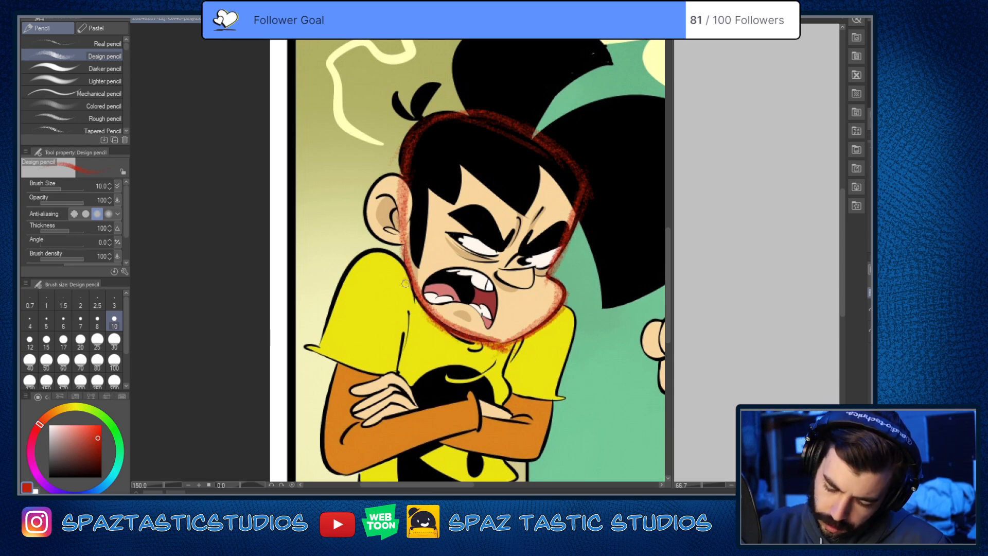
pyautogui.moveTo(406, 283); pyautogui.dragTo(500, 348)
pyautogui.moveTo(403, 215)
pyautogui.mouseDown()
pyautogui.moveTo(421, 112)
pyautogui.moveTo(519, 124)
pyautogui.moveTo(540, 147)
pyautogui.mouseUp()
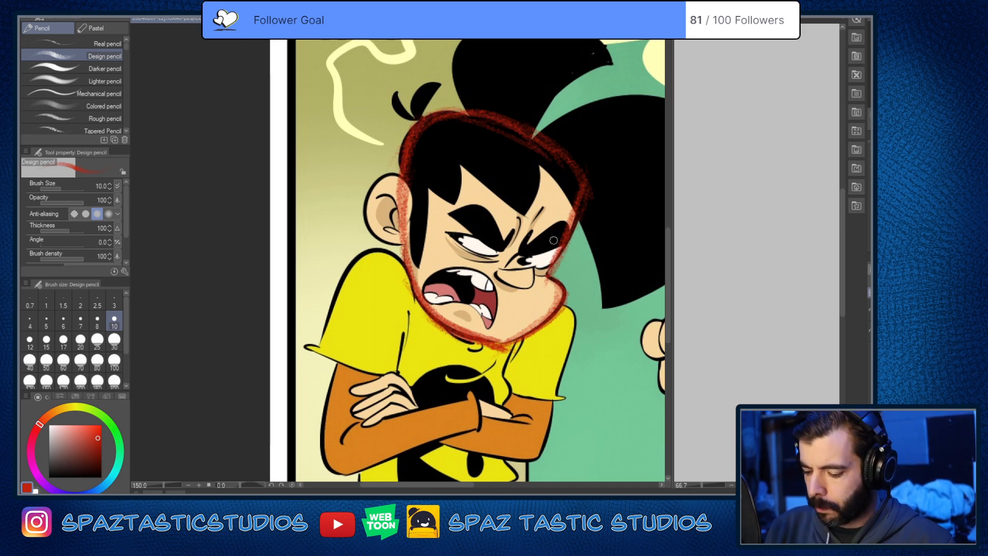
# Step: Sketch a red vertical centerline down the character's face and a looser, larger skull outline around the top and back of the head
pyautogui.moveTo(574, 316); pyautogui.dragTo(599, 322)
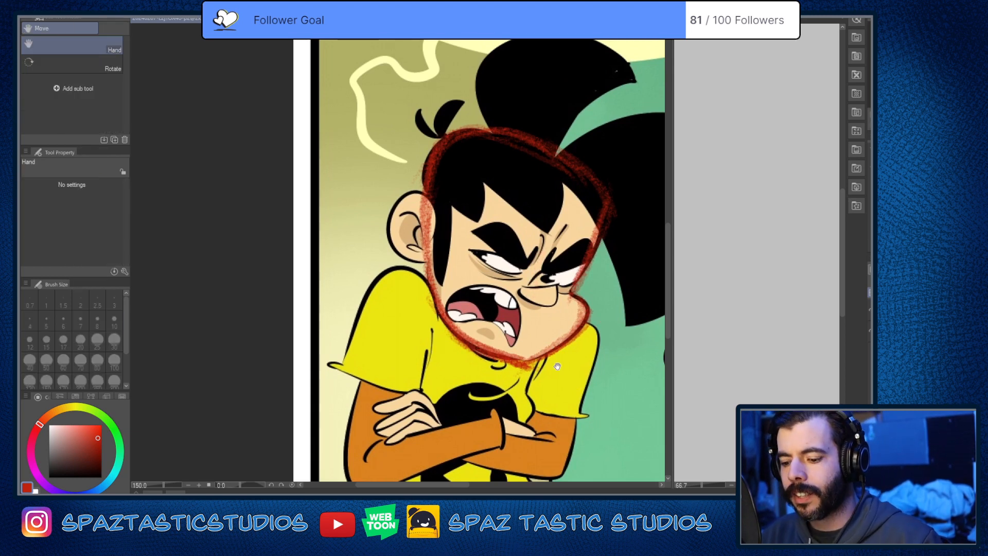
pyautogui.moveTo(558, 360); pyautogui.dragTo(553, 332)
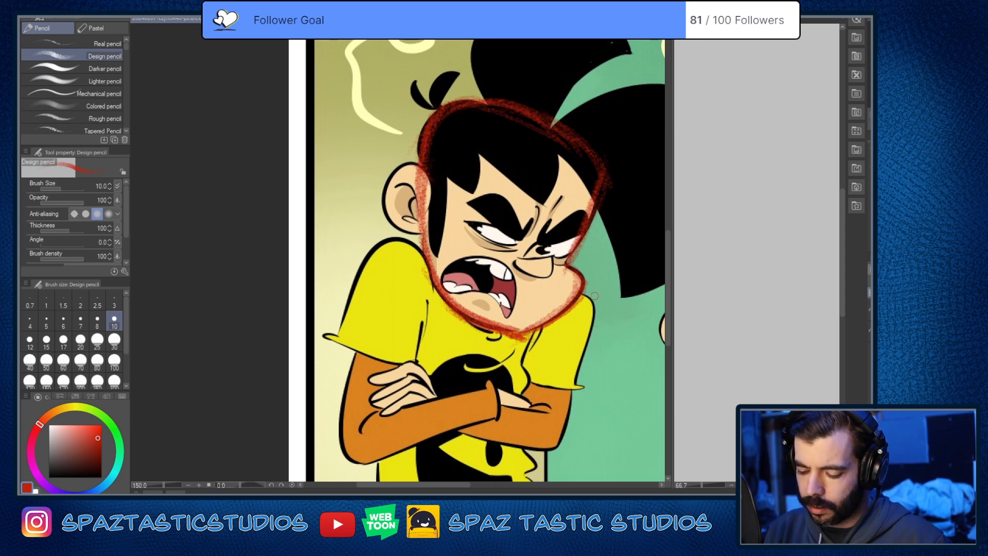
pyautogui.press('e')
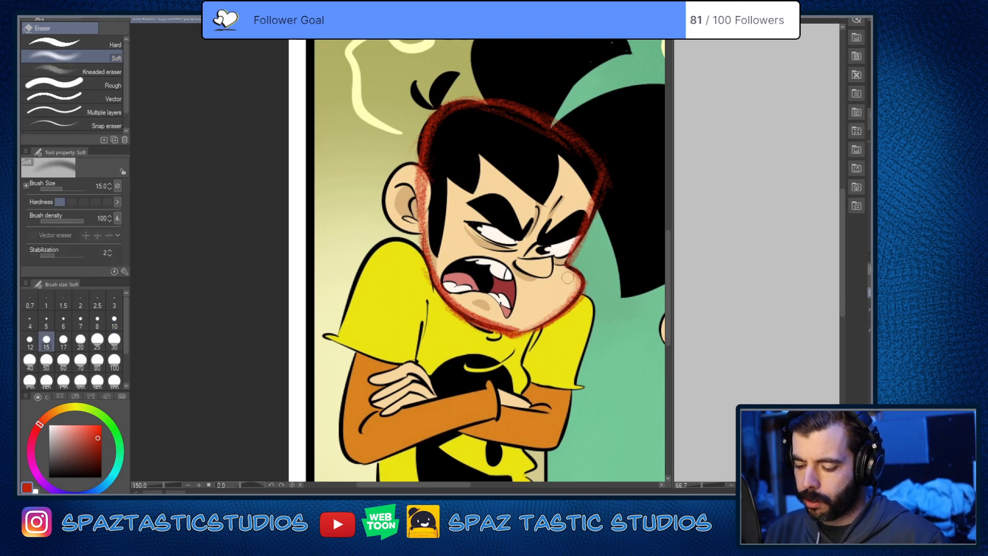
pyautogui.press('h')
pyautogui.moveTo(599, 297); pyautogui.dragTo(539, 332)
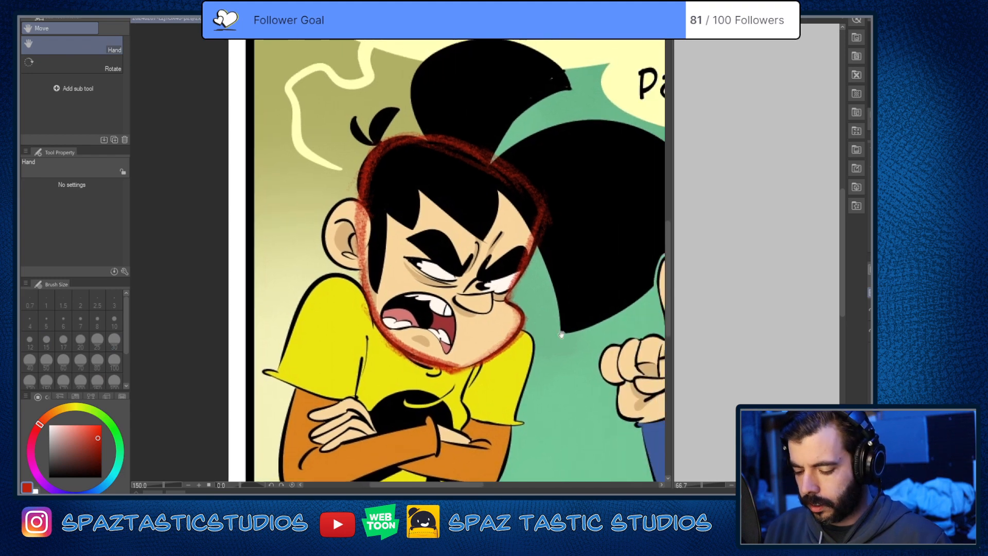
pyautogui.press('p')
pyautogui.moveTo(553, 366); pyautogui.dragTo(521, 313)
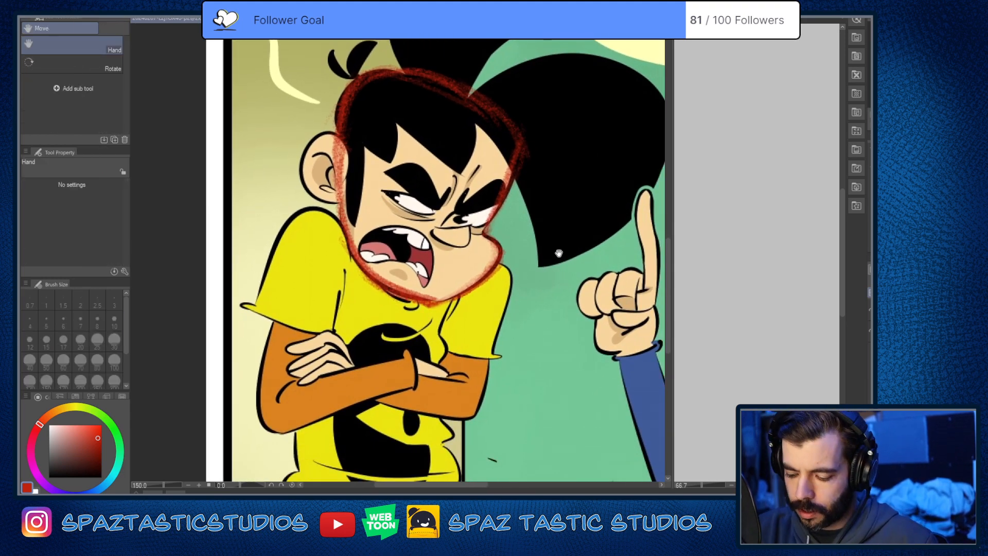
pyautogui.moveTo(493, 228); pyautogui.dragTo(524, 245)
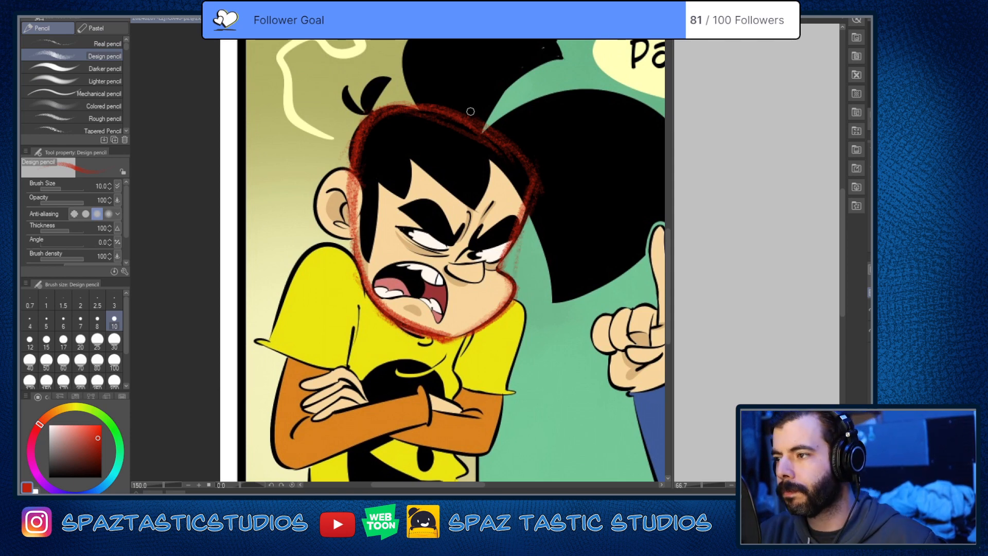
pyautogui.moveTo(463, 307)
pyautogui.mouseDown()
pyautogui.moveTo(506, 314)
pyautogui.moveTo(514, 298)
pyautogui.moveTo(493, 340)
pyautogui.mouseUp()
pyautogui.moveTo(516, 292); pyautogui.dragTo(497, 343)
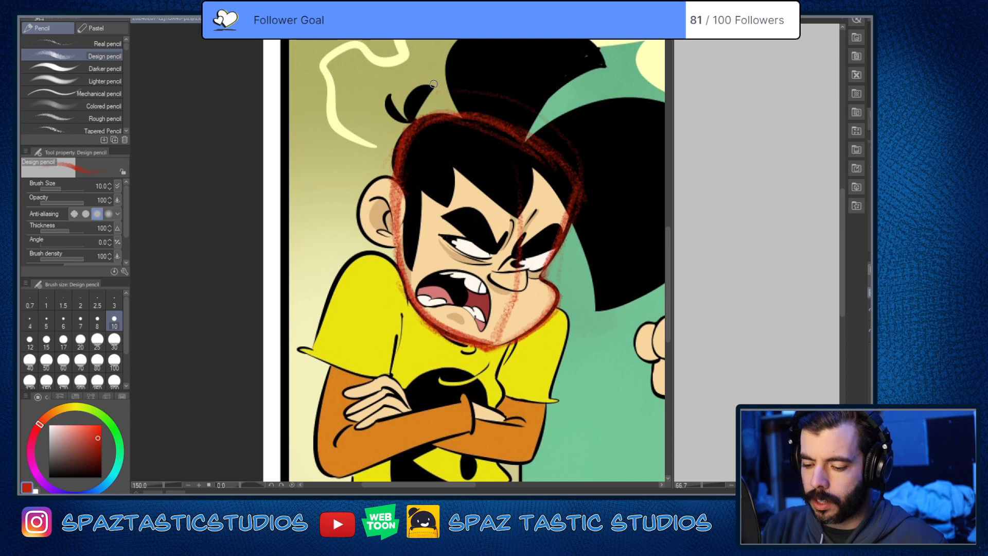
pyautogui.moveTo(390, 123); pyautogui.dragTo(382, 197)
pyautogui.moveTo(463, 82); pyautogui.dragTo(556, 252)
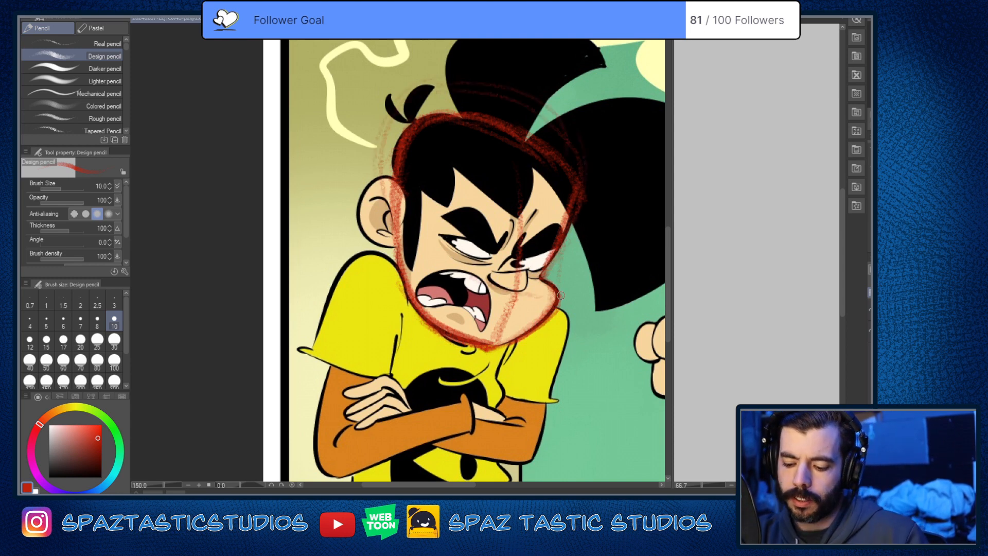
# Step: Try rough red construction strokes around the character's eyes and nose, and undo those strokes
pyautogui.moveTo(486, 304); pyautogui.dragTo(546, 284)
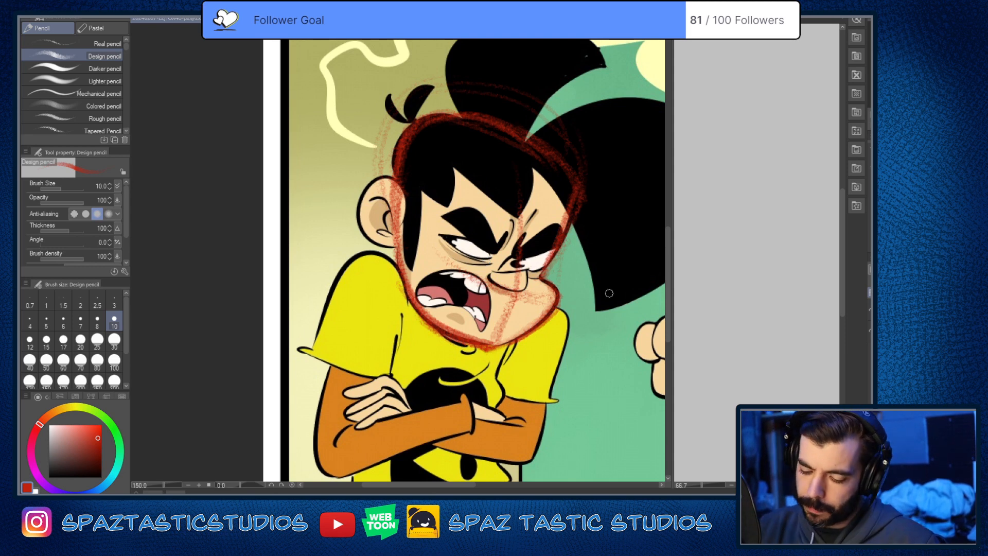
pyautogui.moveTo(539, 274)
pyautogui.mouseDown()
pyautogui.moveTo(533, 251)
pyautogui.moveTo(545, 241)
pyautogui.mouseUp()
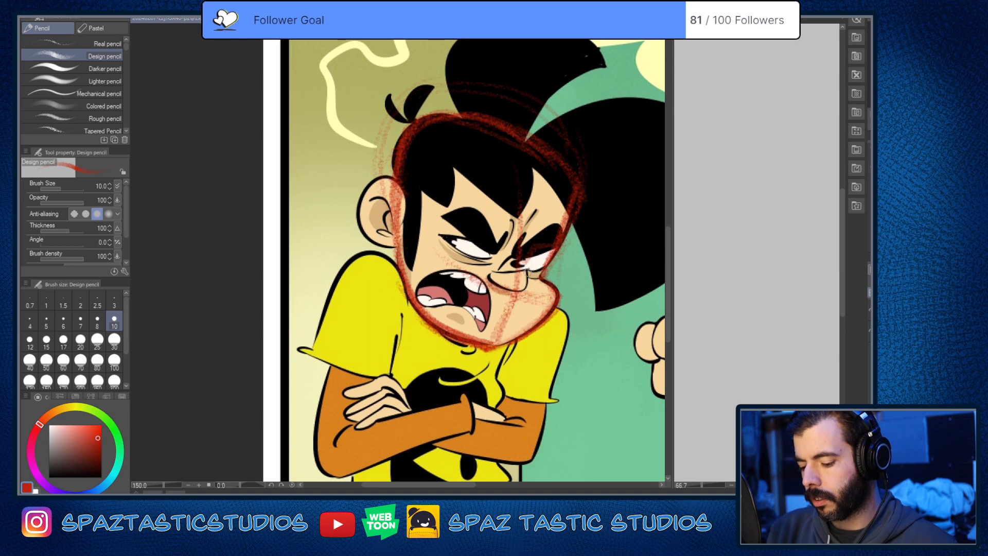
pyautogui.moveTo(541, 284)
pyautogui.mouseDown()
pyautogui.moveTo(534, 251)
pyautogui.moveTo(558, 243)
pyautogui.moveTo(558, 279)
pyautogui.moveTo(555, 242)
pyautogui.moveTo(536, 251)
pyautogui.moveTo(569, 255)
pyautogui.moveTo(528, 295)
pyautogui.moveTo(558, 295)
pyautogui.moveTo(529, 293)
pyautogui.mouseUp()
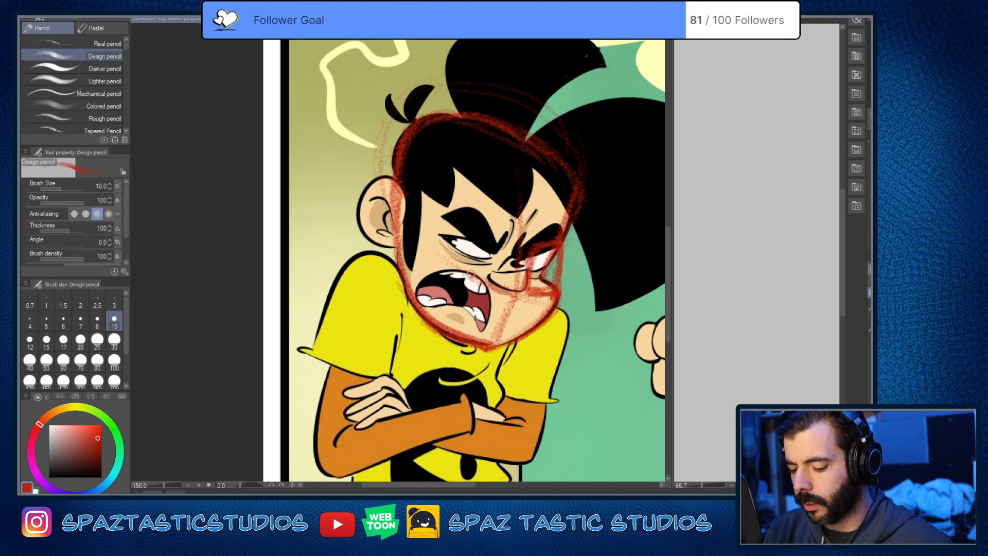
pyautogui.moveTo(471, 273); pyautogui.dragTo(511, 280)
pyautogui.moveTo(521, 245)
pyautogui.mouseDown()
pyautogui.moveTo(493, 238)
pyautogui.moveTo(507, 250)
pyautogui.moveTo(509, 282)
pyautogui.moveTo(474, 243)
pyautogui.moveTo(502, 277)
pyautogui.moveTo(504, 242)
pyautogui.mouseUp()
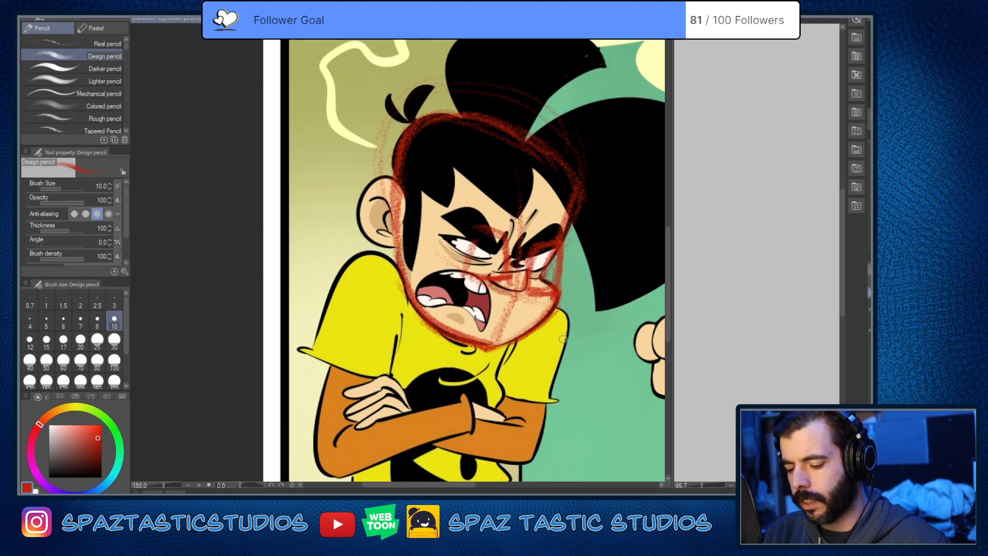
pyautogui.hotkey('ctrl', 'z')
pyautogui.hotkey('ctrl', 'z')
pyautogui.hotkey('ctrl', 'z')
pyautogui.hotkey('ctrl', 'z')
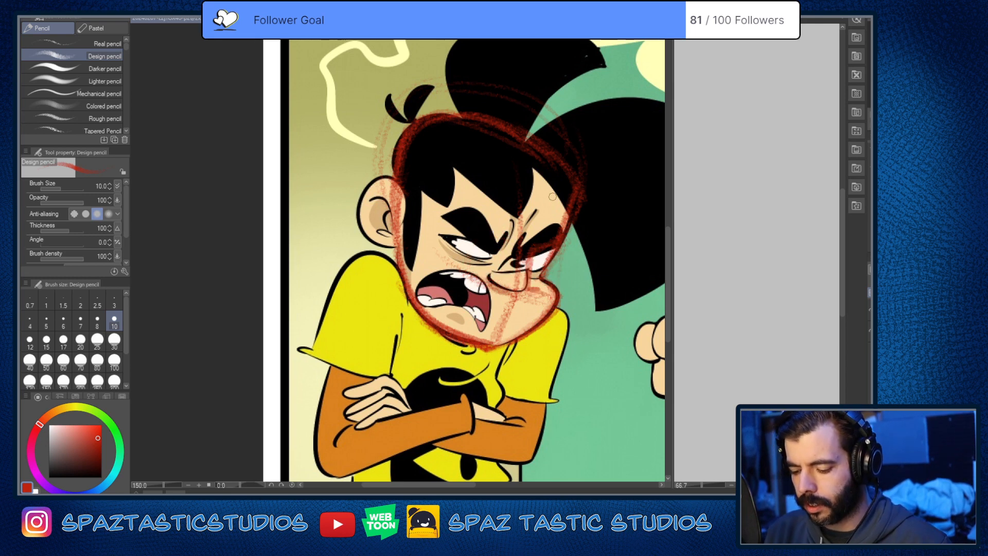
pyautogui.hotkey('ctrl', 'z')
pyautogui.hotkey('ctrl', 'z')
pyautogui.hotkey('ctrl', 'z')
pyautogui.hotkey('ctrl', 'z')
pyautogui.hotkey('ctrl', 'z')
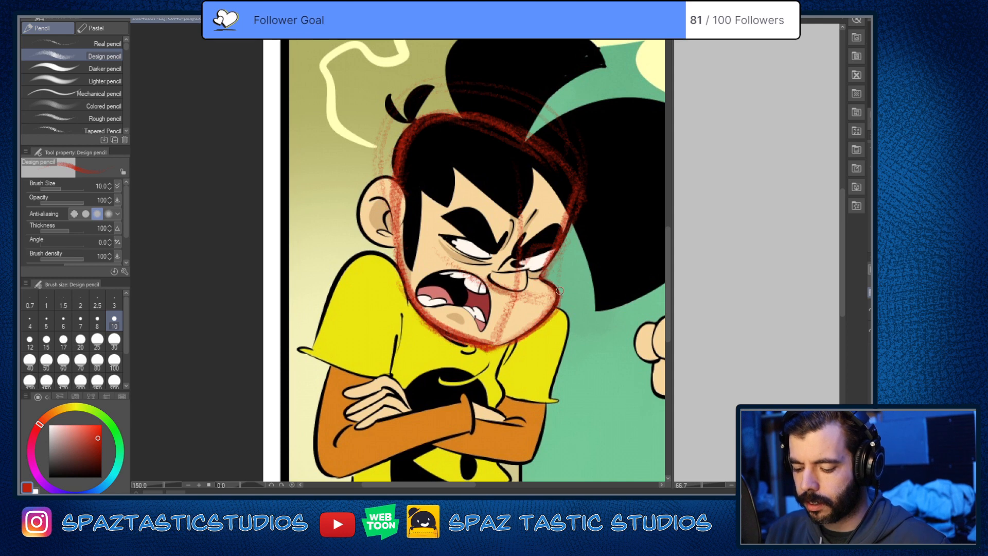
# Step: Lighten the vertical face guideline and stray marks beside the jaw with the Soft eraser
pyautogui.press('e')
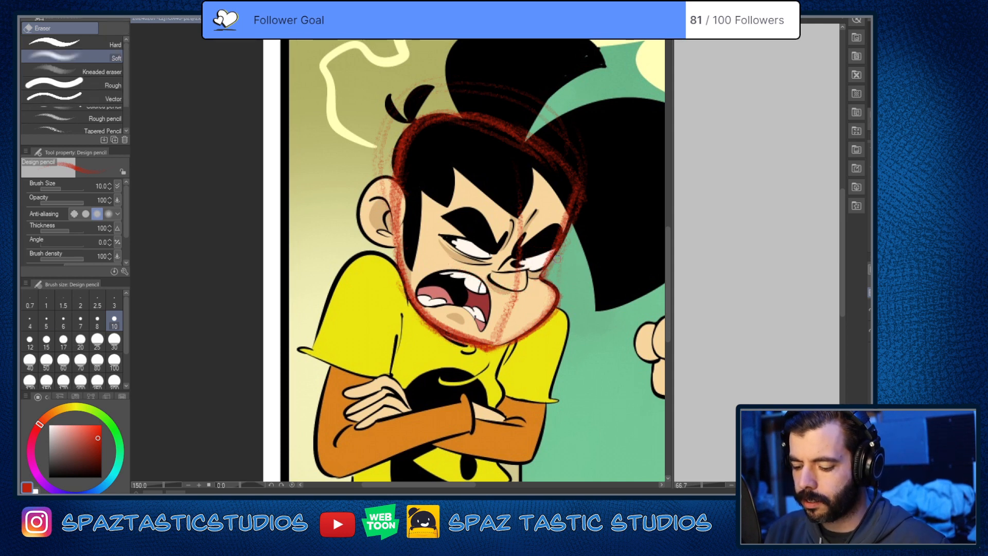
pyautogui.press('p')
pyautogui.press('e')
pyautogui.moveTo(518, 238)
pyautogui.mouseDown()
pyautogui.moveTo(492, 336)
pyautogui.moveTo(497, 310)
pyautogui.moveTo(455, 326)
pyautogui.moveTo(429, 314)
pyautogui.moveTo(489, 340)
pyautogui.moveTo(410, 320)
pyautogui.mouseUp()
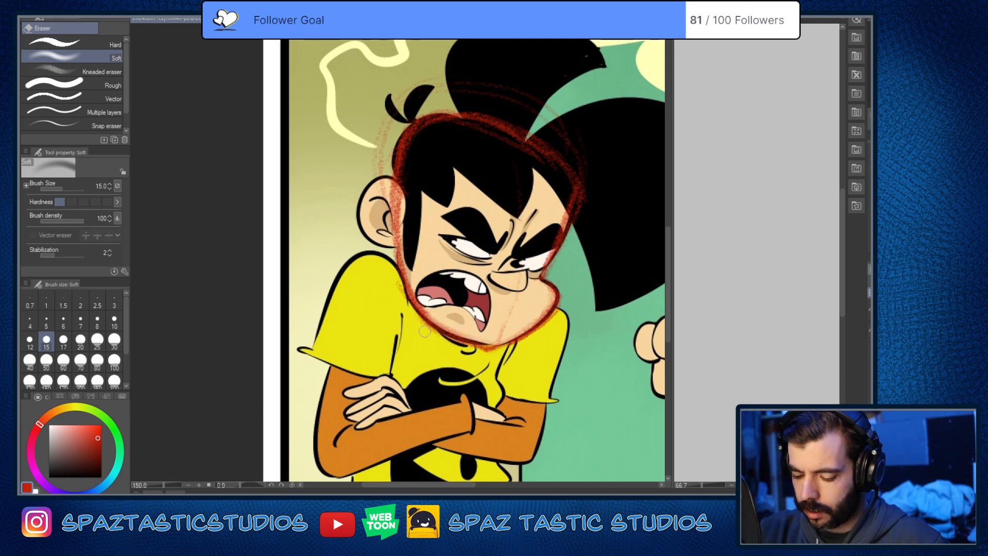
# Step: Reinforce the red cheek and jaw contour of the character's head with the Design pencil
pyautogui.press('p')
pyautogui.moveTo(489, 195); pyautogui.dragTo(494, 256)
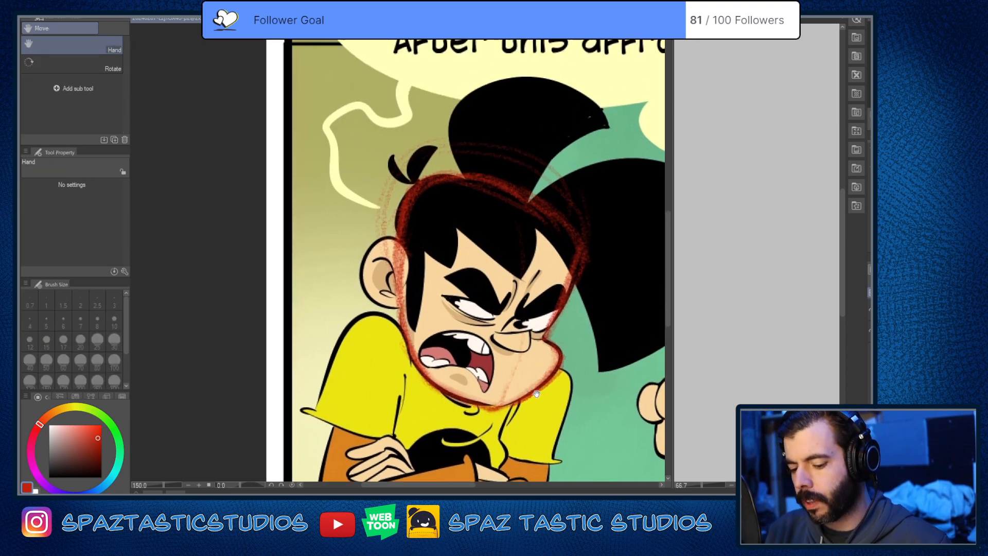
pyautogui.moveTo(531, 363); pyautogui.dragTo(562, 287)
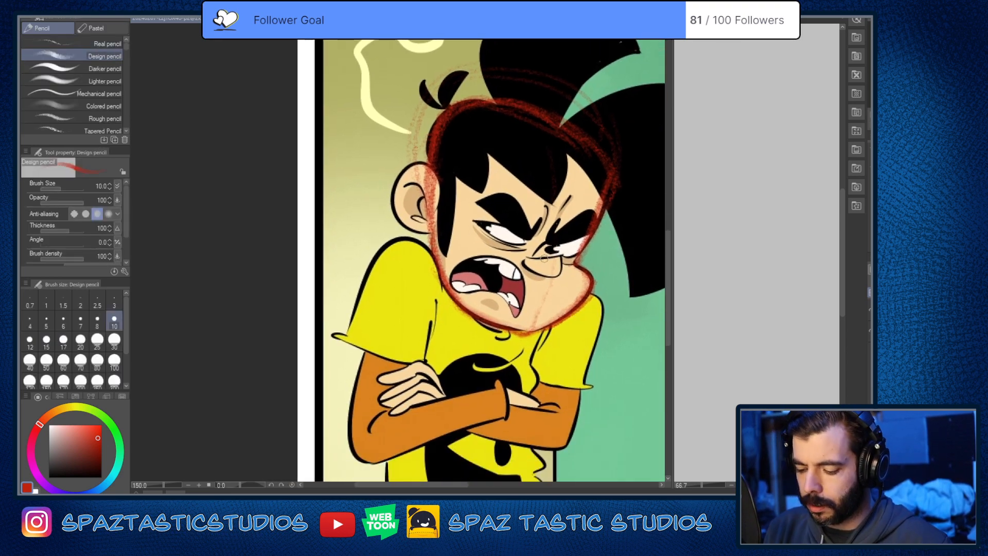
pyautogui.scroll(1, 607, 281)
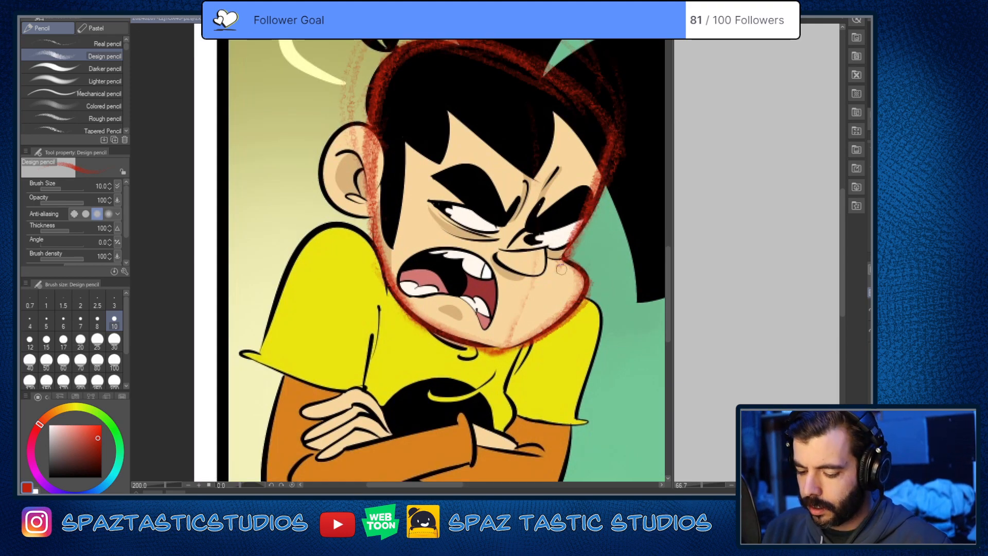
pyautogui.scroll(-1, 560, 268)
pyautogui.moveTo(581, 278); pyautogui.dragTo(557, 292)
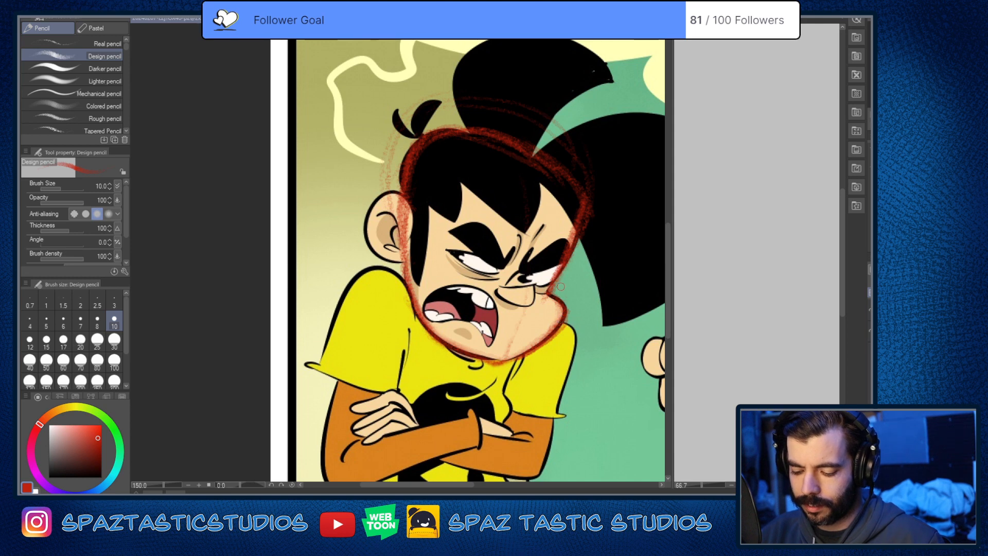
pyautogui.moveTo(565, 328); pyautogui.dragTo(527, 357)
pyautogui.moveTo(422, 313); pyautogui.dragTo(494, 367)
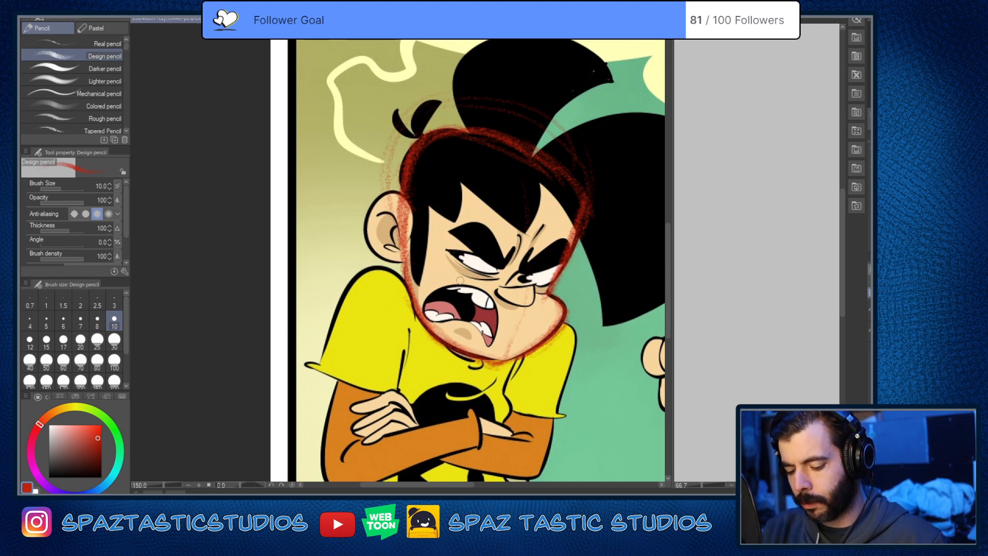
# Step: Sketch two arched eye shapes with a shared baseline over the character's face, and strengthen the sides of the head outline
pyautogui.moveTo(406, 298)
pyautogui.mouseDown()
pyautogui.moveTo(515, 269)
pyautogui.moveTo(555, 340)
pyautogui.moveTo(560, 319)
pyautogui.mouseUp()
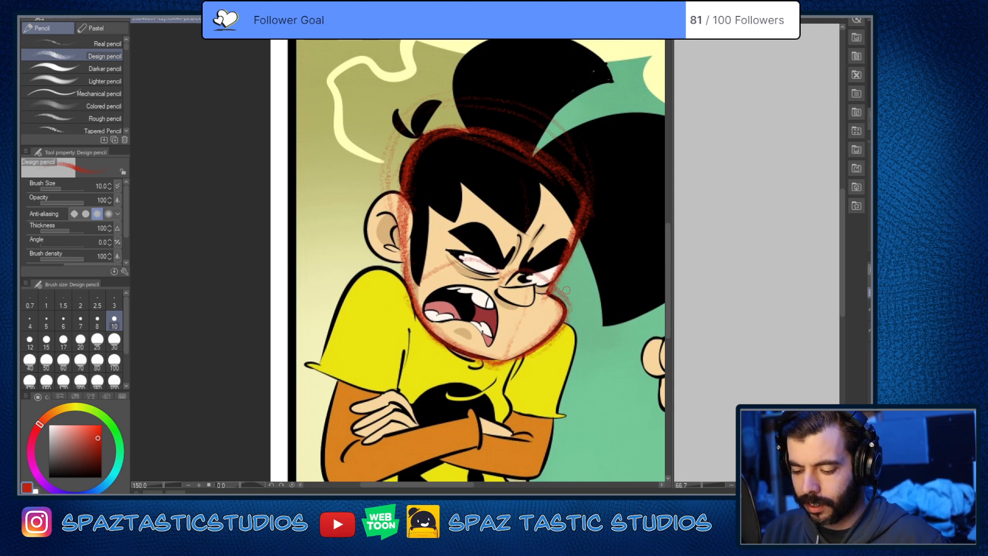
pyautogui.moveTo(421, 278); pyautogui.dragTo(517, 291)
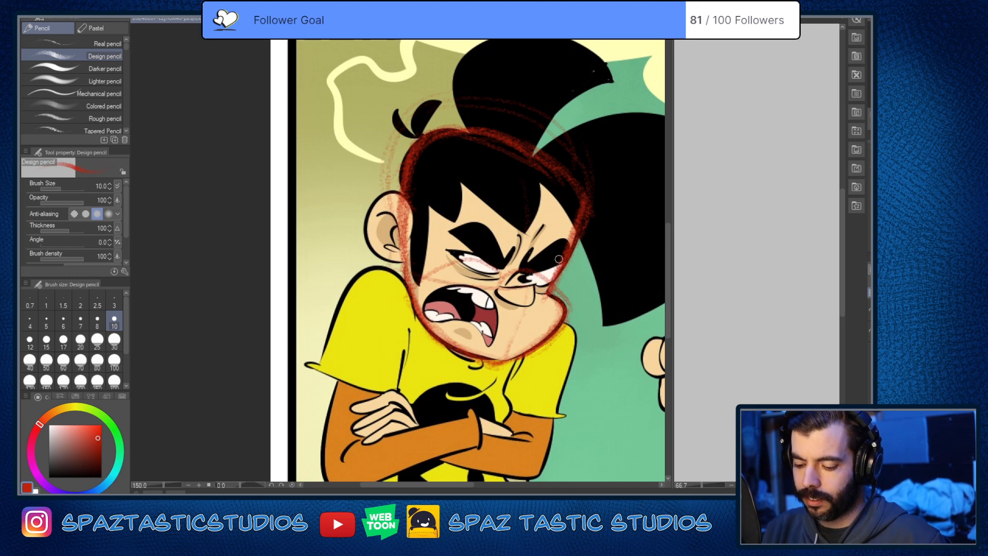
pyautogui.moveTo(559, 259); pyautogui.dragTo(569, 174)
pyautogui.moveTo(417, 142); pyautogui.dragTo(409, 278)
pyautogui.moveTo(418, 280)
pyautogui.mouseDown()
pyautogui.moveTo(545, 288)
pyautogui.moveTo(584, 168)
pyautogui.moveTo(518, 287)
pyautogui.moveTo(530, 287)
pyautogui.moveTo(432, 250)
pyautogui.moveTo(414, 270)
pyautogui.moveTo(451, 239)
pyautogui.moveTo(518, 276)
pyautogui.moveTo(514, 288)
pyautogui.mouseUp()
pyautogui.moveTo(512, 278)
pyautogui.mouseDown()
pyautogui.moveTo(441, 243)
pyautogui.moveTo(425, 273)
pyautogui.moveTo(565, 244)
pyautogui.moveTo(568, 308)
pyautogui.mouseUp()
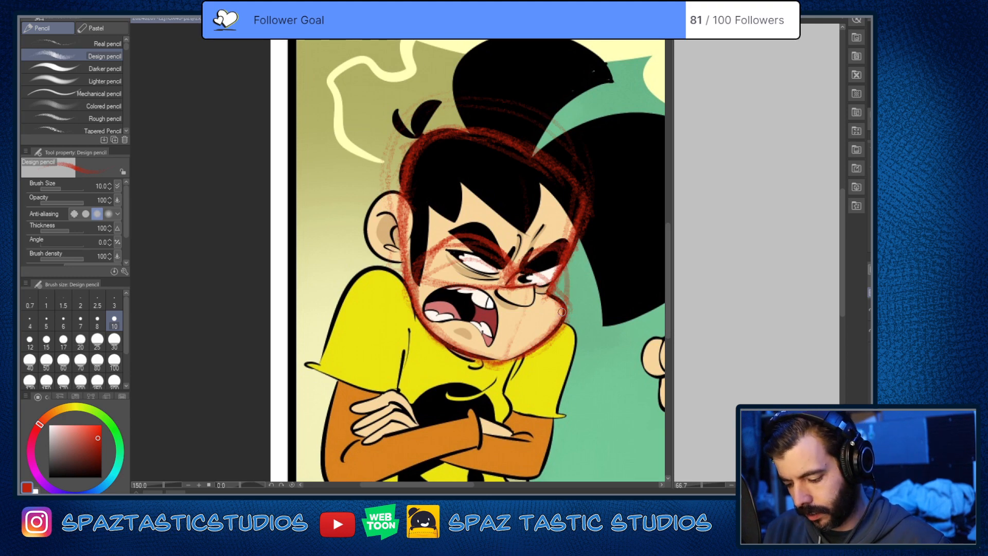
pyautogui.moveTo(569, 263); pyautogui.dragTo(547, 350)
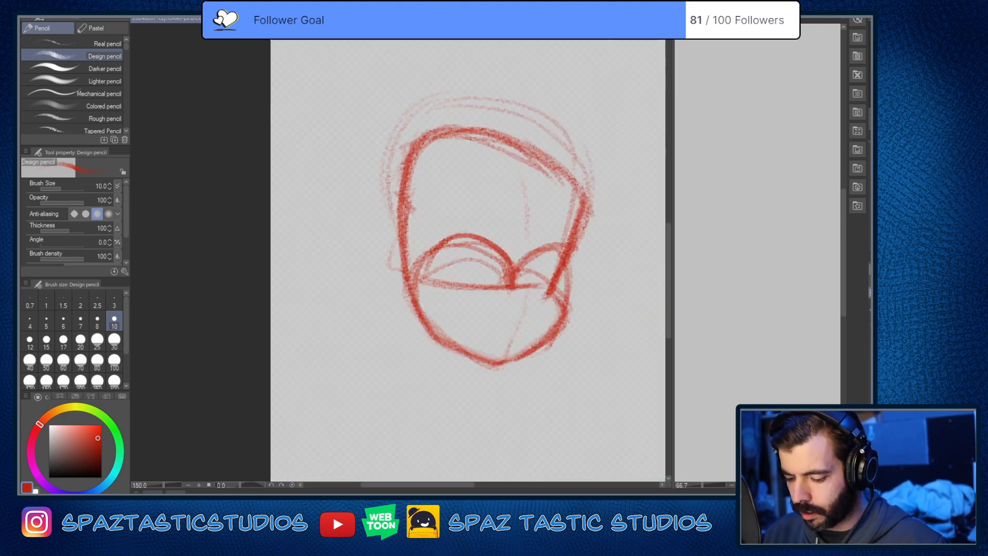
# Step: Strengthen the red chin and jaw contour and redraw the arch of the far eye on the character's head
pyautogui.moveTo(567, 258); pyautogui.dragTo(569, 302)
pyautogui.moveTo(514, 271)
pyautogui.mouseDown()
pyautogui.moveTo(552, 247)
pyautogui.moveTo(564, 251)
pyautogui.moveTo(497, 360)
pyautogui.mouseUp()
pyautogui.moveTo(412, 252); pyautogui.dragTo(479, 366)
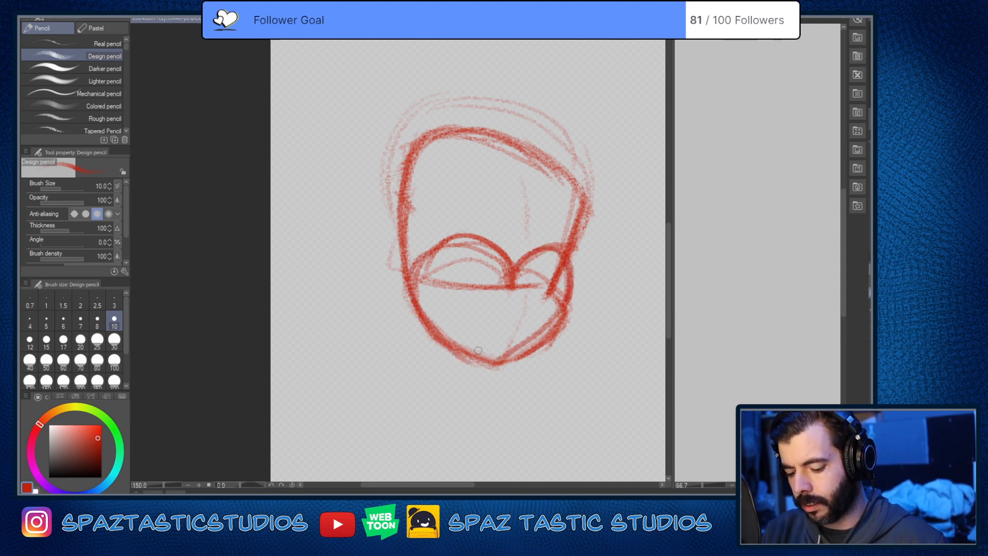
pyautogui.moveTo(443, 339); pyautogui.dragTo(505, 371)
pyautogui.moveTo(569, 305)
pyautogui.mouseDown()
pyautogui.moveTo(500, 367)
pyautogui.moveTo(537, 344)
pyautogui.mouseUp()
pyautogui.moveTo(514, 269); pyautogui.dragTo(572, 288)
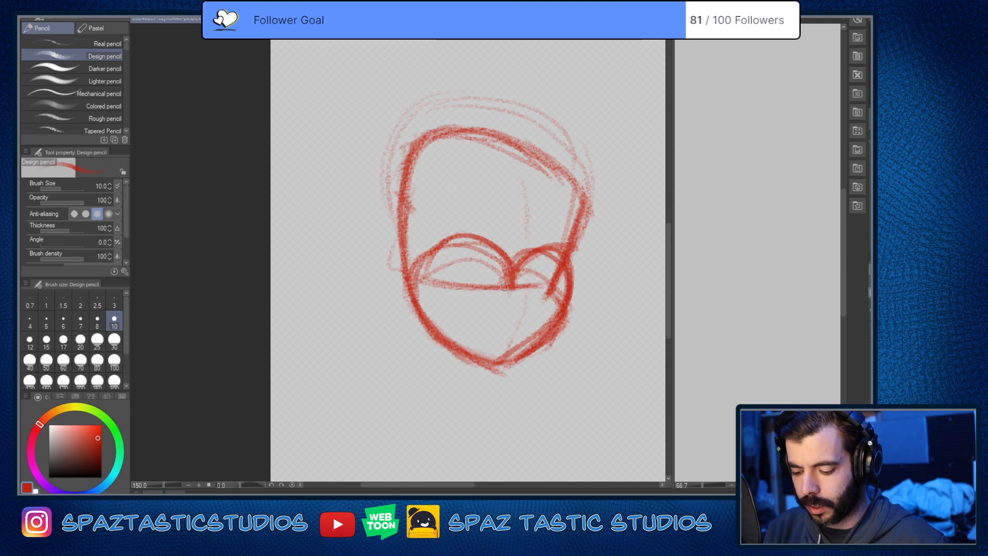
# Step: Show the comic panel beneath the sketch again and undo the arched eye shapes with their baseline
pyautogui.press('e')
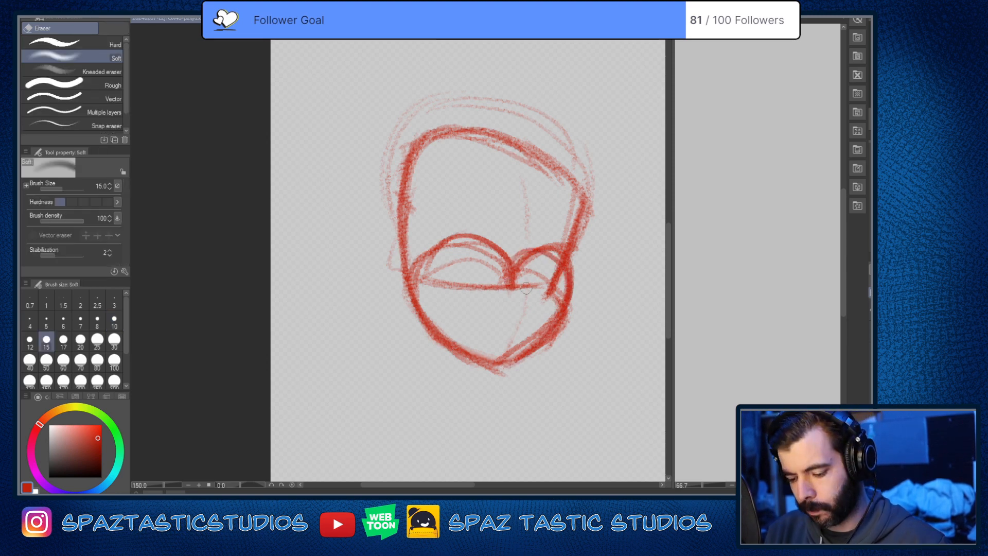
pyautogui.press('p')
pyautogui.click(866, 353)
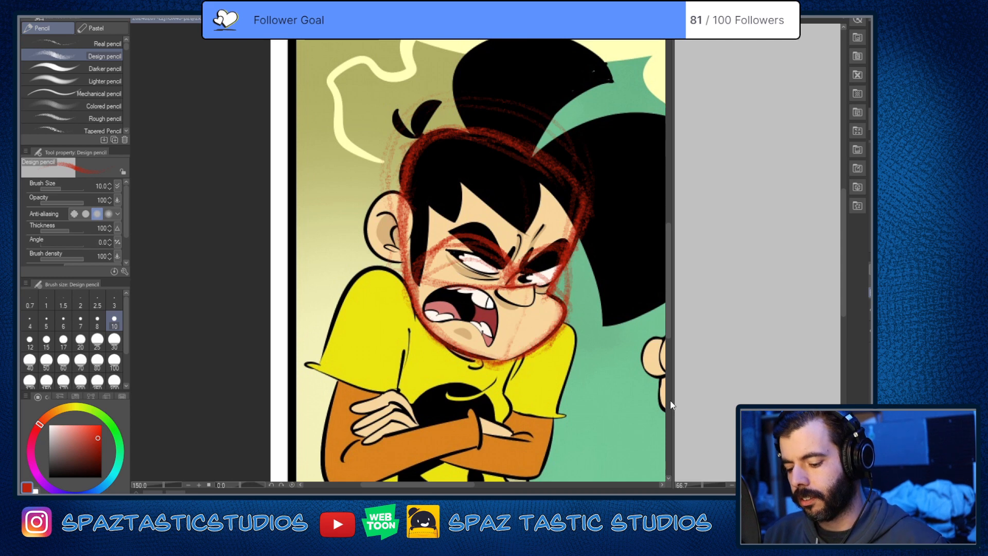
pyautogui.hotkey('ctrl', 'z')
pyautogui.hotkey('ctrl', 'z')
pyautogui.hotkey('ctrl', 'z')
pyautogui.hotkey('ctrl', 'z')
pyautogui.hotkey('ctrl', 'z')
pyautogui.hotkey('ctrl', 'z')
pyautogui.hotkey('ctrl', 'z')
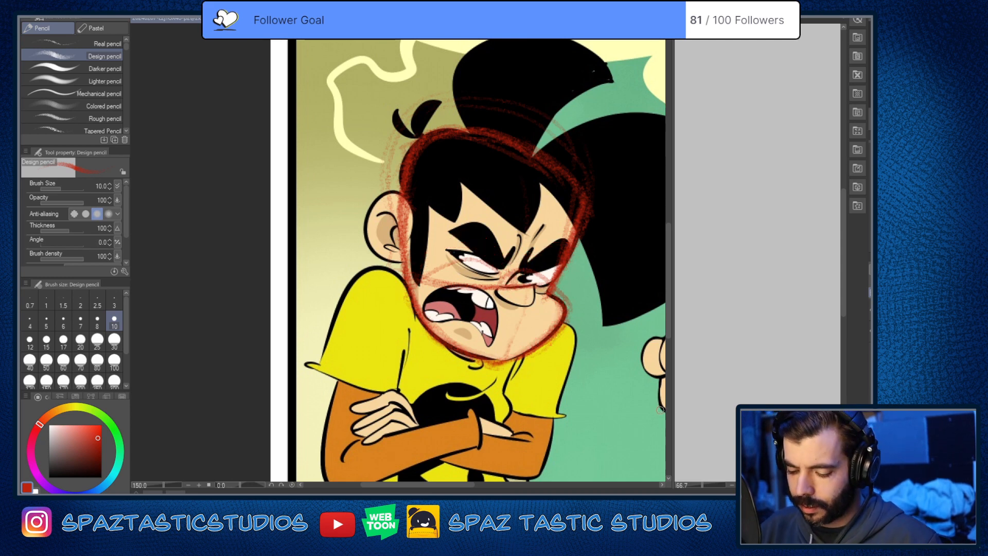
pyautogui.hotkey('ctrl', 'z')
pyautogui.hotkey('ctrl', 'z')
pyautogui.hotkey('ctrl', 'z')
pyautogui.hotkey('ctrl', 'z')
pyautogui.hotkey('ctrl', 'z')
pyautogui.hotkey('ctrl', 'z')
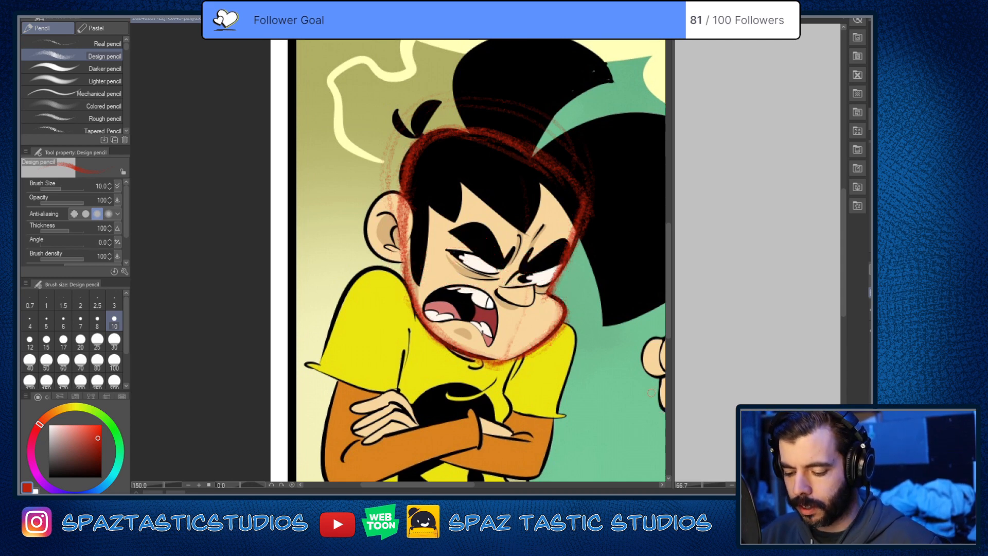
# Step: Erase the remaining guideline over the lower face and the stray red marks beside the head with the Soft eraser
pyautogui.moveTo(510, 304); pyautogui.dragTo(555, 309)
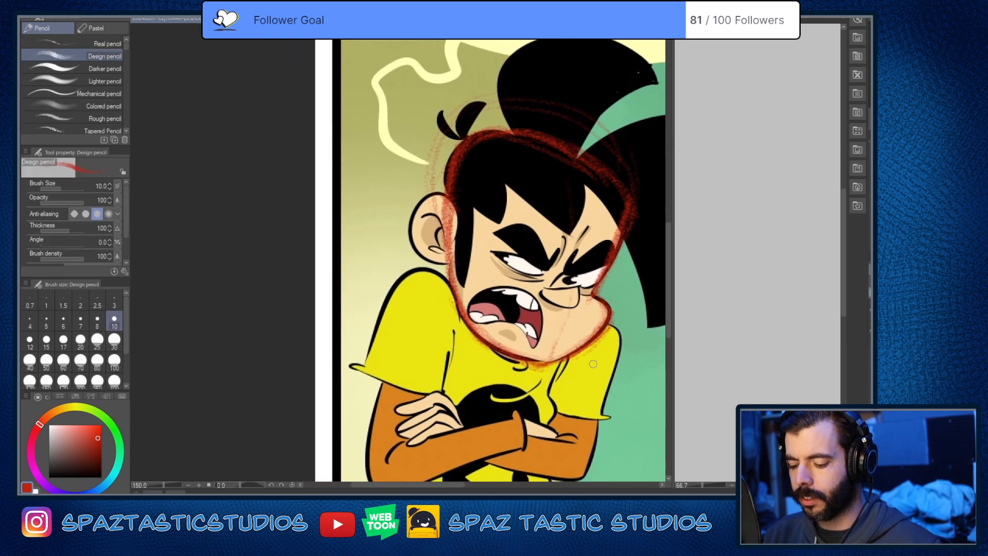
pyautogui.press('e')
pyautogui.press('p')
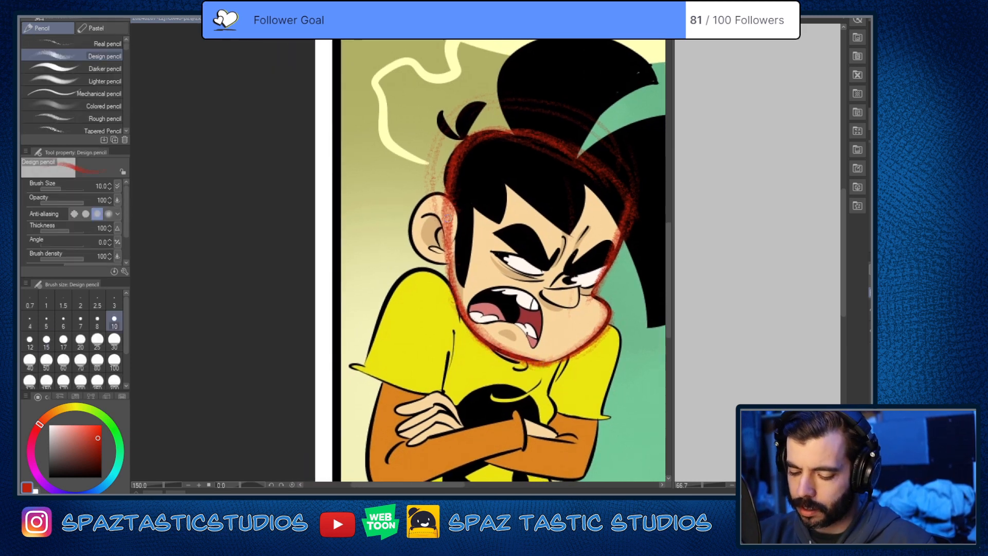
pyautogui.moveTo(593, 302); pyautogui.dragTo(506, 362)
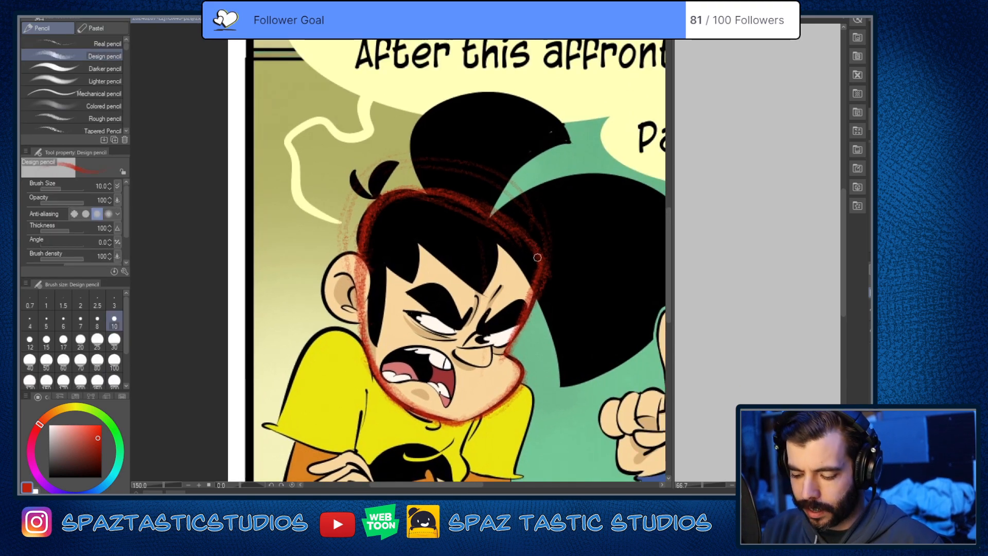
pyautogui.press('e')
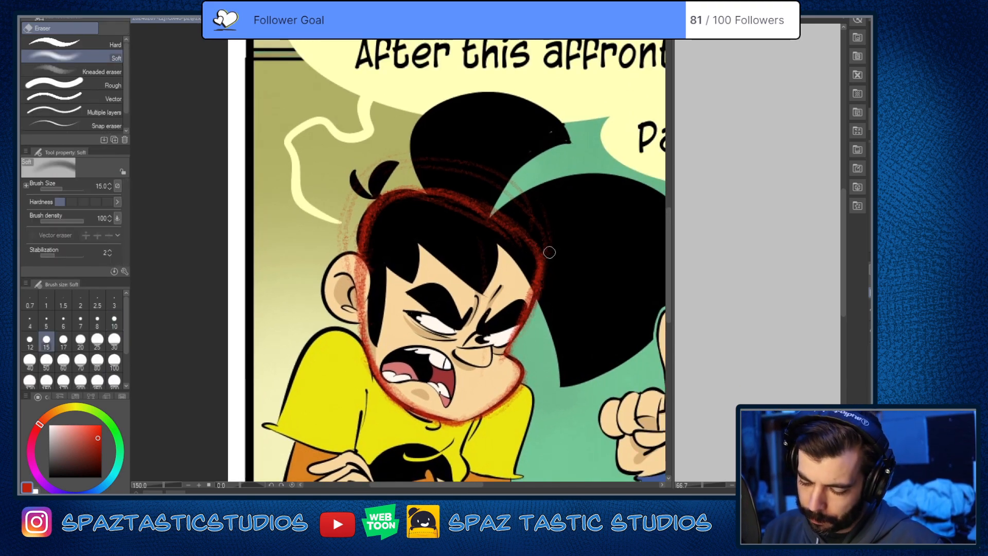
pyautogui.press('p')
# Step: Compare the red head outline with the character's proportions in the full comic panel
pyautogui.moveTo(584, 360)
pyautogui.mouseDown()
pyautogui.moveTo(606, 301)
pyautogui.moveTo(580, 357)
pyautogui.moveTo(539, 303)
pyautogui.mouseUp()
pyautogui.scroll(-2, 606, 301)
pyautogui.scroll(2, 606, 301)
pyautogui.scroll(-3, 539, 304)
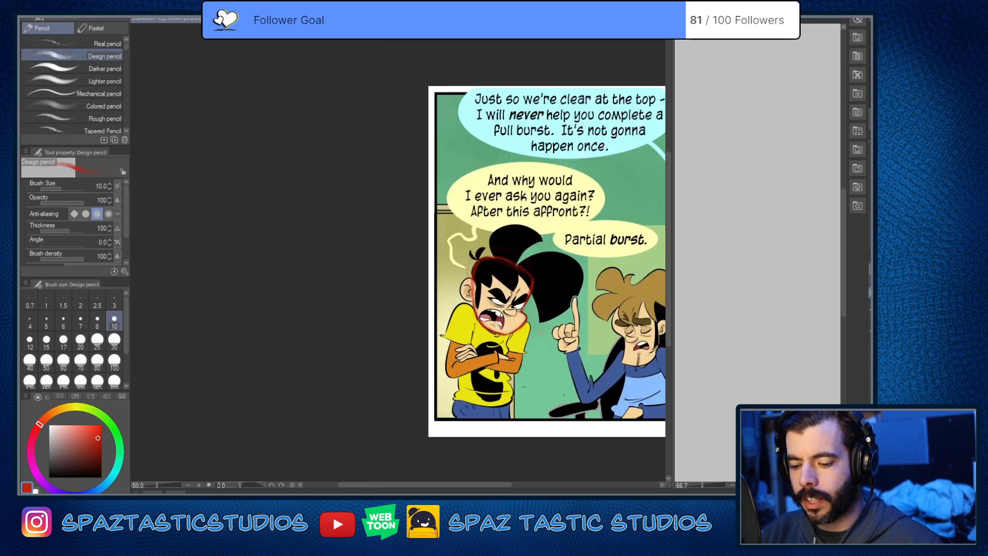
pyautogui.scroll(1, 541, 342)
pyautogui.moveTo(542, 341); pyautogui.dragTo(543, 353)
pyautogui.scroll(1, 558, 329)
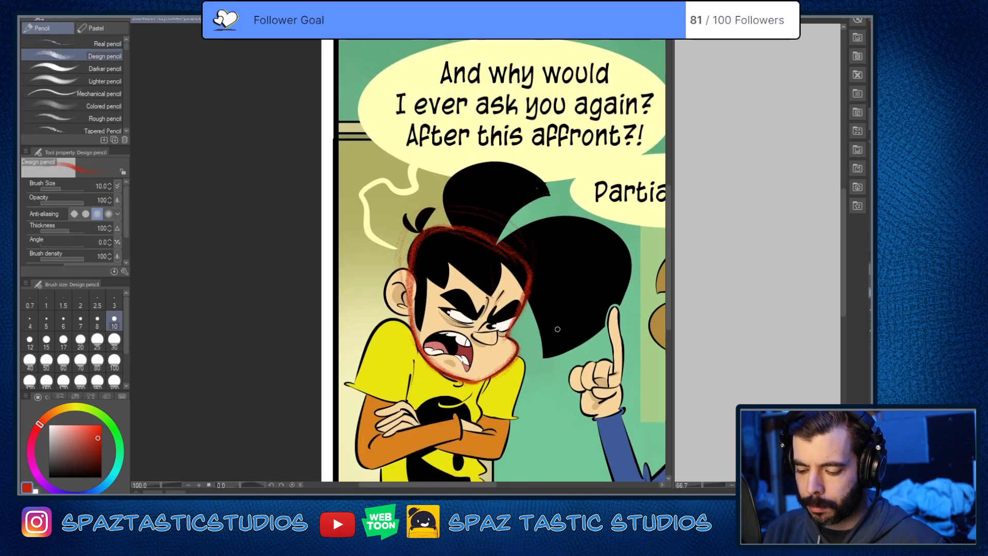
pyautogui.moveTo(553, 312); pyautogui.dragTo(548, 356)
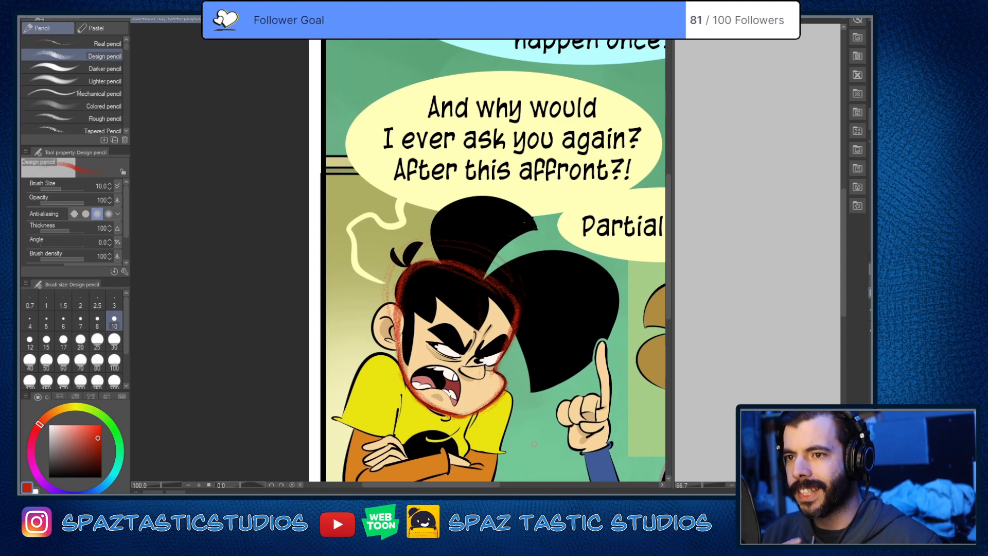
# Step: Fade the rough outer skull curves above and behind the character's head outline with the Soft eraser
pyautogui.moveTo(535, 443); pyautogui.dragTo(515, 391)
pyautogui.scroll(2, 443, 224)
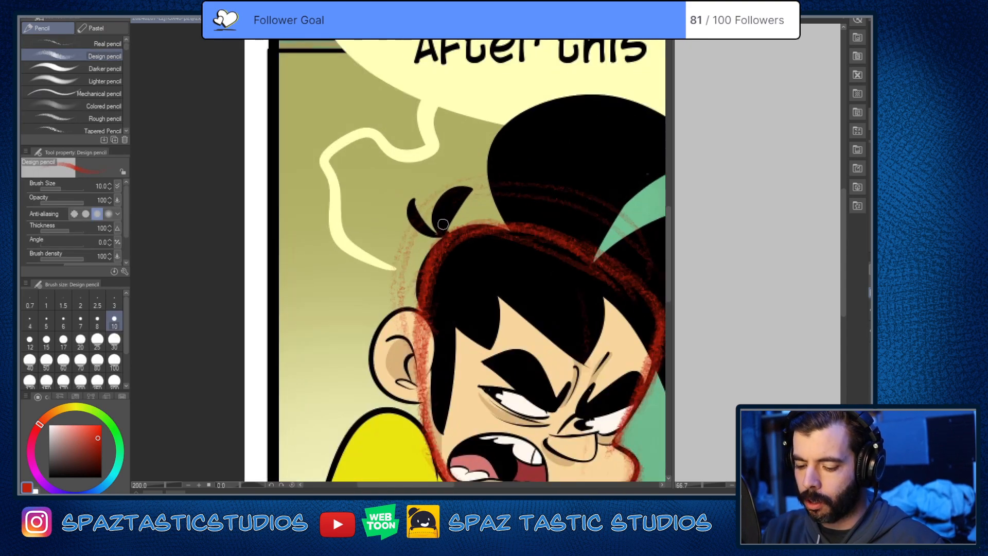
pyautogui.press('e')
pyautogui.moveTo(416, 319)
pyautogui.mouseDown()
pyautogui.moveTo(402, 295)
pyautogui.moveTo(404, 352)
pyautogui.moveTo(419, 302)
pyautogui.moveTo(404, 314)
pyautogui.moveTo(413, 215)
pyautogui.moveTo(489, 179)
pyautogui.mouseUp()
pyautogui.moveTo(386, 260); pyautogui.dragTo(585, 218)
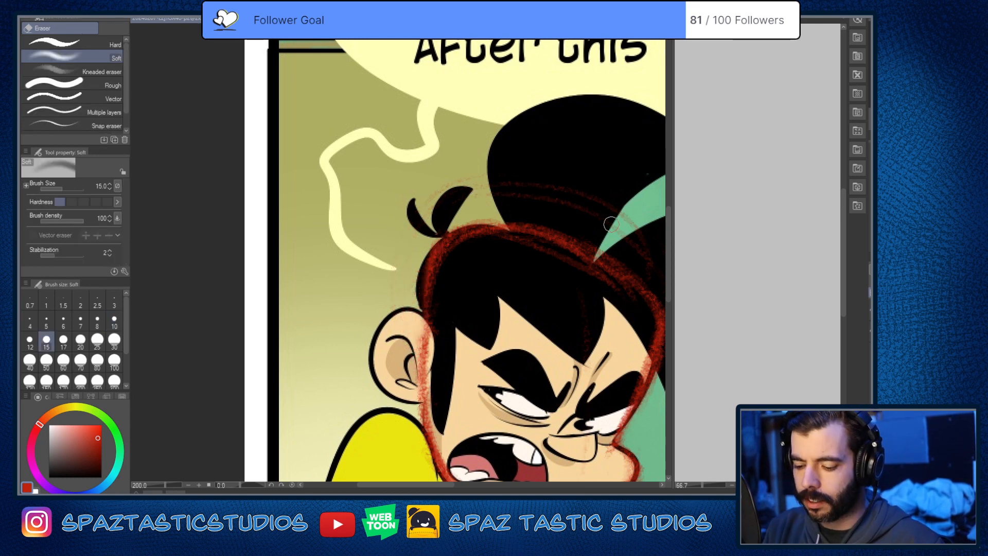
pyautogui.moveTo(436, 222); pyautogui.dragTo(614, 240)
pyautogui.moveTo(499, 252); pyautogui.dragTo(619, 291)
pyautogui.moveTo(529, 251)
pyautogui.mouseDown()
pyautogui.moveTo(641, 304)
pyautogui.moveTo(494, 268)
pyautogui.mouseUp()
pyautogui.press('space')
pyautogui.press('p')
pyautogui.press('e')
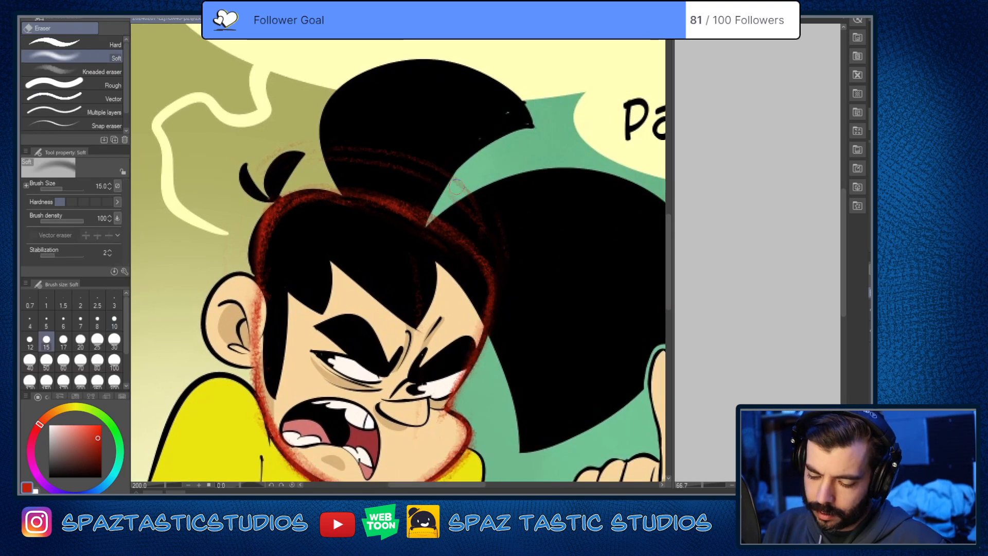
pyautogui.press('p')
# Step: Try a red contour stroke along the underside of the character's nose, and undo it
pyautogui.scroll(-4, 550, 320)
pyautogui.press('space')
pyautogui.moveTo(551, 393)
pyautogui.mouseDown()
pyautogui.moveTo(509, 375)
pyautogui.moveTo(522, 379)
pyautogui.mouseUp()
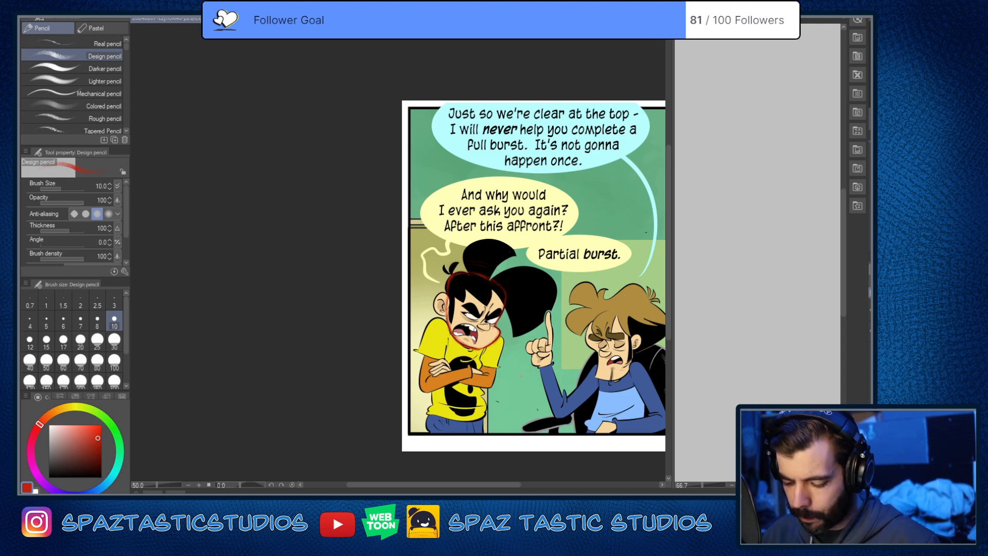
pyautogui.scroll(5, 522, 377)
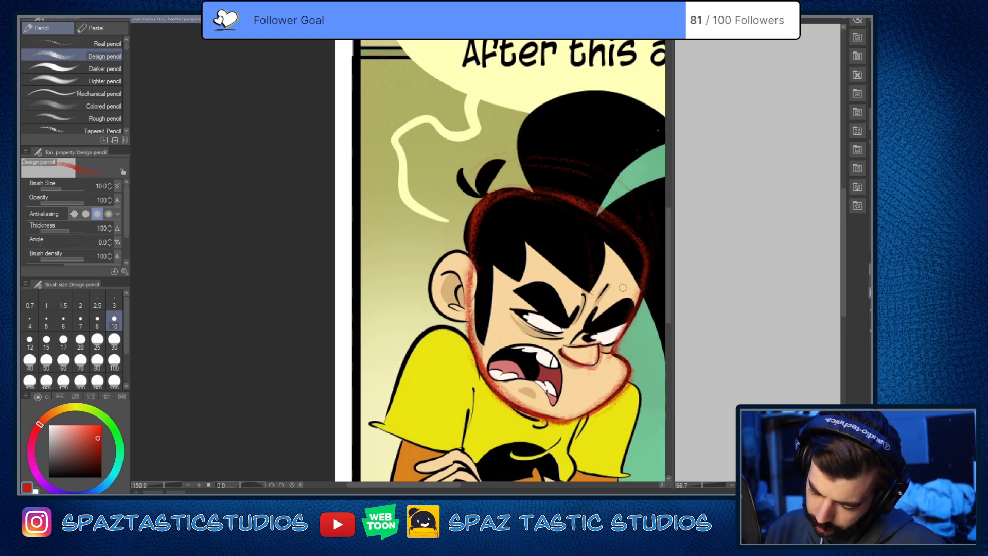
pyautogui.hotkey('ctrl', 'z')
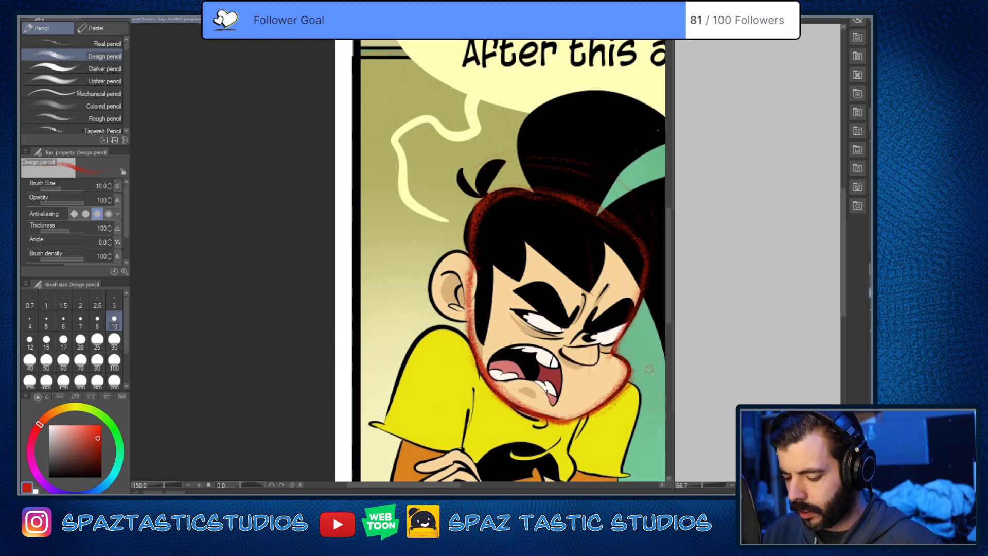
# Step: Examine the traced head up close and in relation to both characters in the panel
pyautogui.press('space')
pyautogui.moveTo(572, 335); pyautogui.dragTo(507, 276)
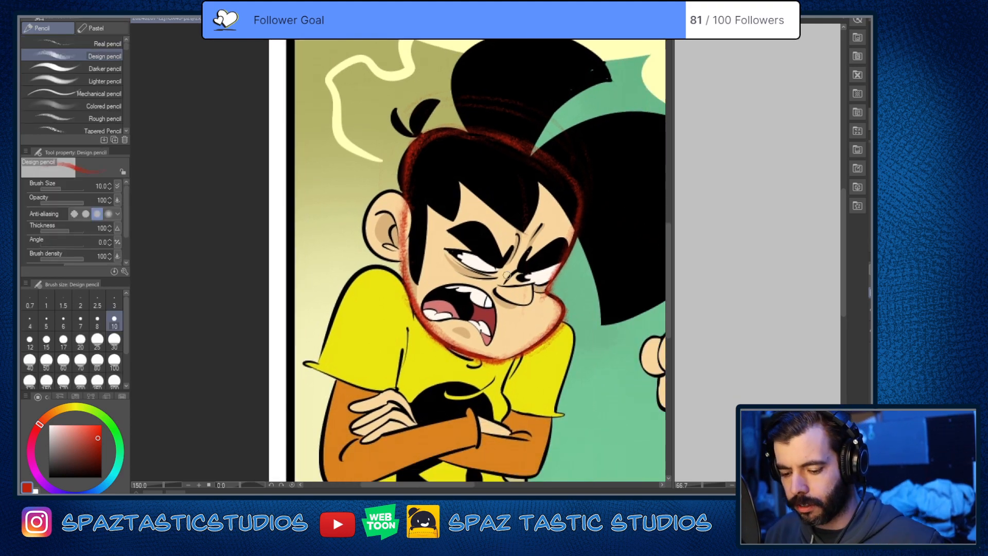
pyautogui.press('space')
pyautogui.moveTo(547, 456); pyautogui.dragTo(580, 311)
pyautogui.scroll(-3, 581, 318)
pyautogui.scroll(2, 583, 321)
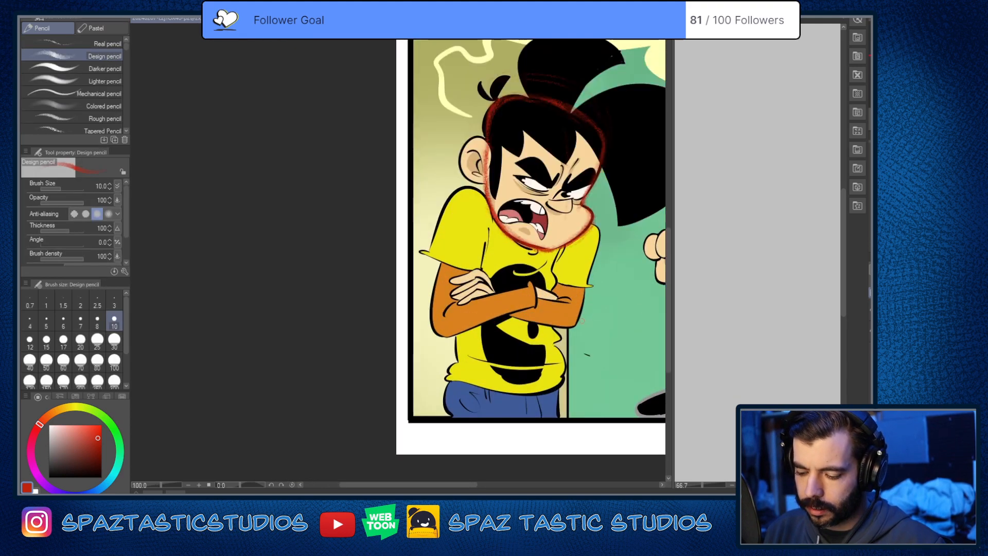
pyautogui.press('space')
pyautogui.moveTo(614, 274); pyautogui.dragTo(607, 267)
pyautogui.scroll(-1, 597, 360)
pyautogui.press('space')
pyautogui.moveTo(616, 354); pyautogui.dragTo(447, 388)
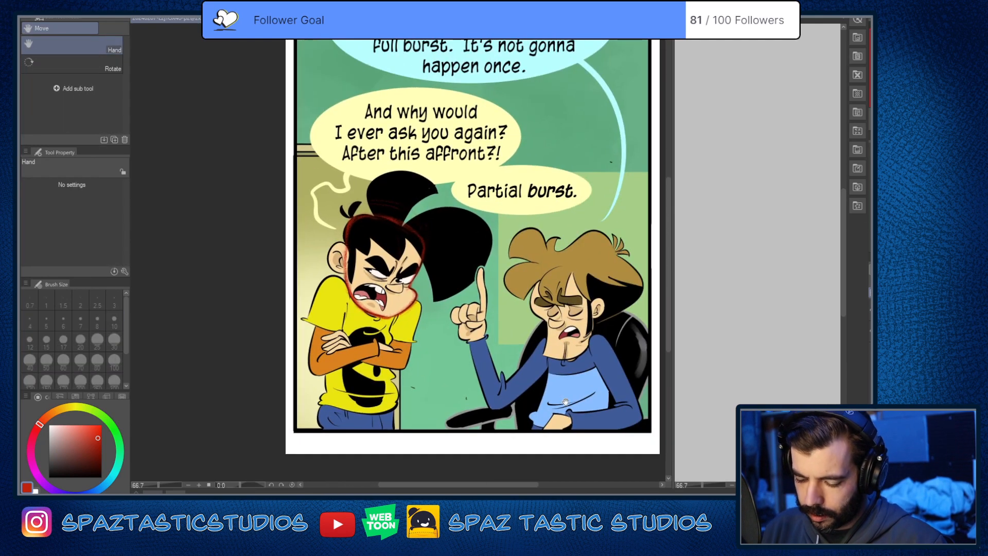
pyautogui.moveTo(603, 405); pyautogui.dragTo(616, 392)
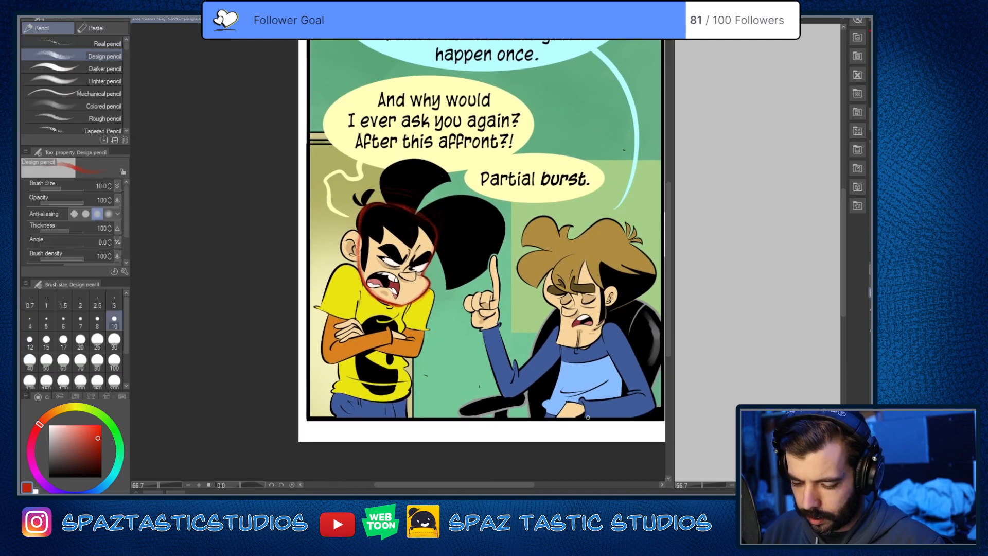
# Step: Trace the upper hair tuft in red from the top of the head around to its pointed tip with the Design pencil
pyautogui.press('space')
pyautogui.scroll(2, 464, 288)
pyautogui.moveTo(391, 174)
pyautogui.mouseDown()
pyautogui.moveTo(464, 288)
pyautogui.moveTo(458, 353)
pyautogui.mouseUp()
pyautogui.moveTo(445, 293)
pyautogui.mouseDown()
pyautogui.moveTo(560, 258)
pyautogui.moveTo(591, 283)
pyautogui.moveTo(441, 284)
pyautogui.moveTo(432, 330)
pyautogui.mouseUp()
pyautogui.hotkey('ctrl', 'z')
pyautogui.hotkey('ctrl', 'z')
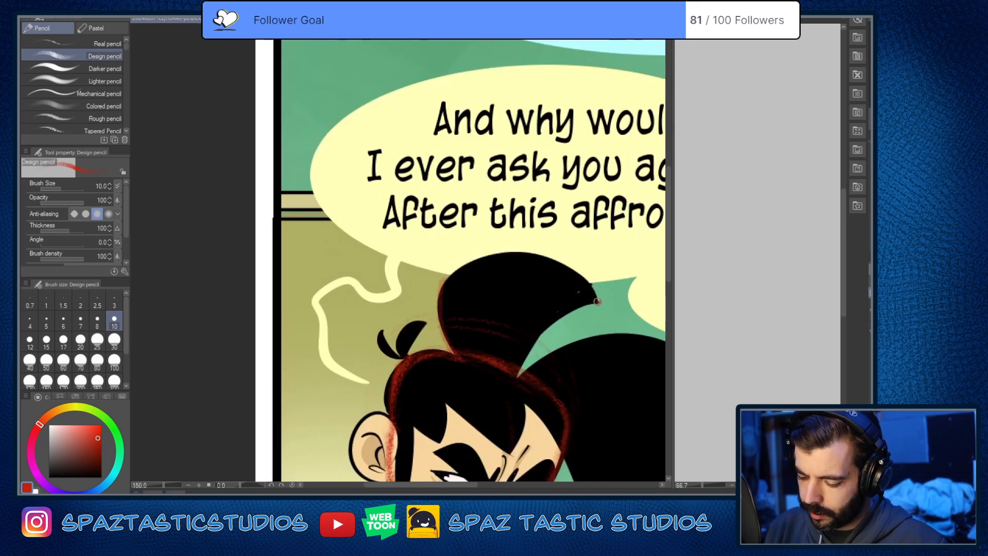
pyautogui.moveTo(598, 301)
pyautogui.mouseDown()
pyautogui.moveTo(437, 291)
pyautogui.moveTo(433, 335)
pyautogui.mouseUp()
pyautogui.moveTo(521, 375)
pyautogui.mouseDown()
pyautogui.moveTo(573, 304)
pyautogui.moveTo(595, 310)
pyautogui.moveTo(591, 302)
pyautogui.moveTo(546, 259)
pyautogui.moveTo(445, 289)
pyautogui.mouseUp()
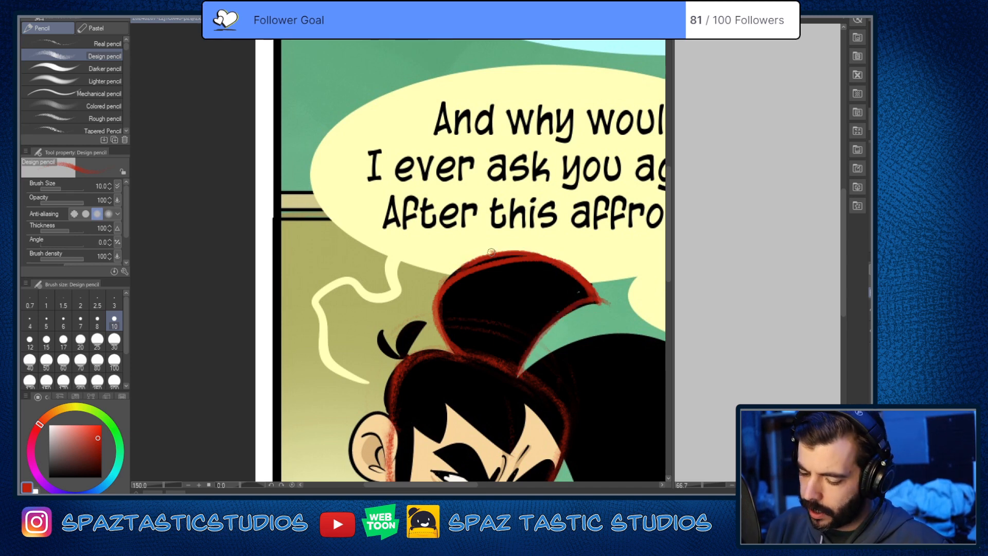
pyautogui.moveTo(492, 252); pyautogui.dragTo(437, 321)
pyautogui.moveTo(518, 367); pyautogui.dragTo(609, 303)
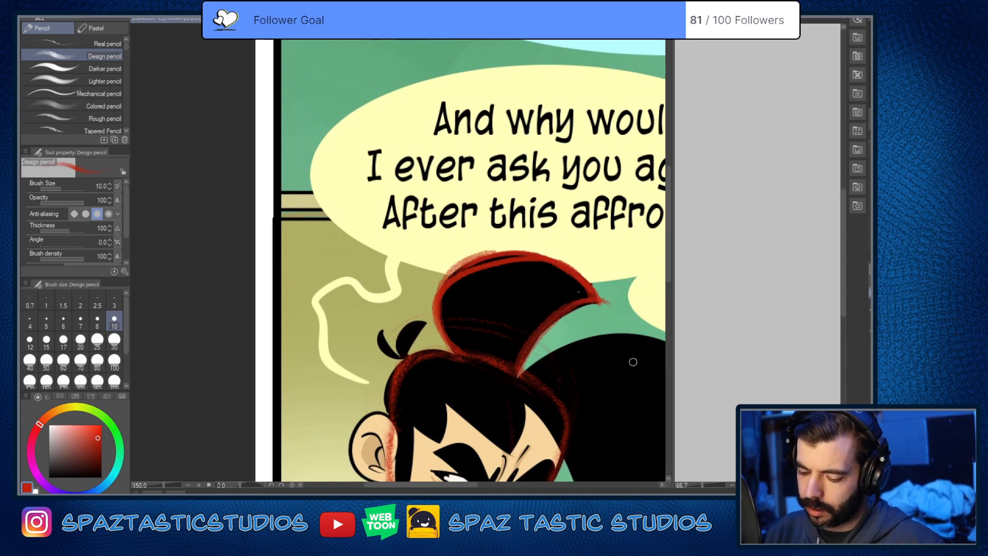
# Step: Trace the straight inner edge of the large black hair shape down to its lower point in red
pyautogui.moveTo(633, 359); pyautogui.dragTo(570, 298)
pyautogui.moveTo(400, 296); pyautogui.dragTo(445, 310)
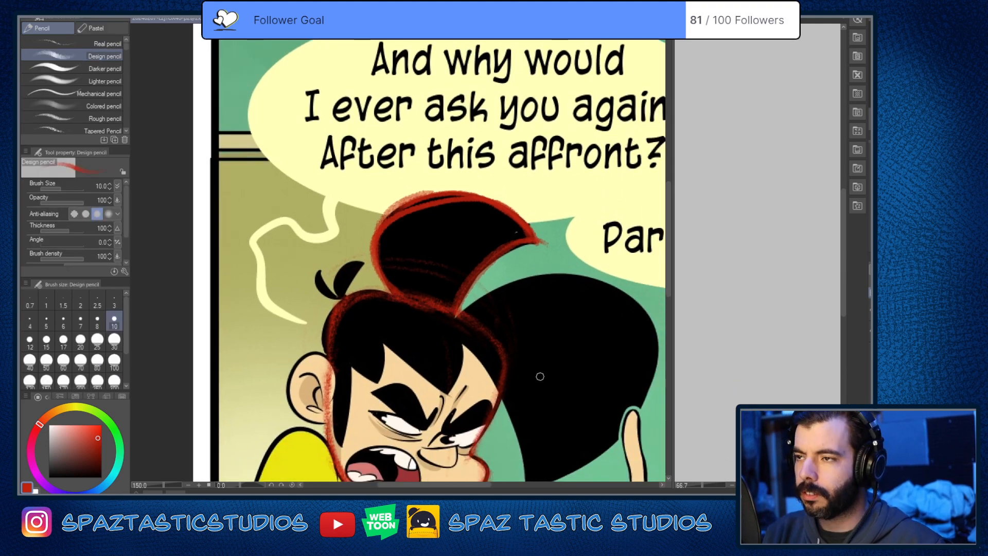
pyautogui.moveTo(540, 376); pyautogui.dragTo(491, 330)
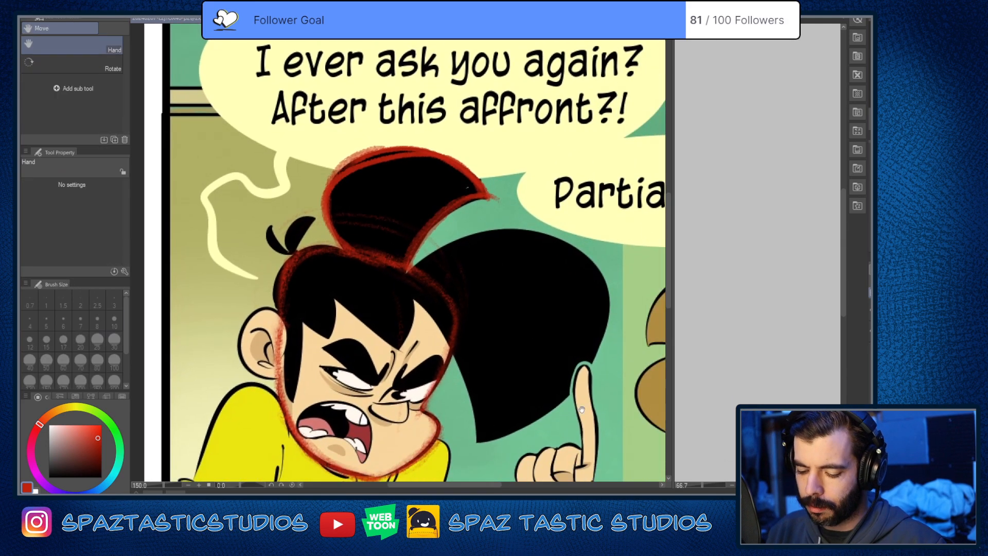
pyautogui.moveTo(582, 409); pyautogui.dragTo(543, 340)
pyautogui.moveTo(370, 231)
pyautogui.mouseDown()
pyautogui.moveTo(388, 247)
pyautogui.moveTo(441, 383)
pyautogui.mouseUp()
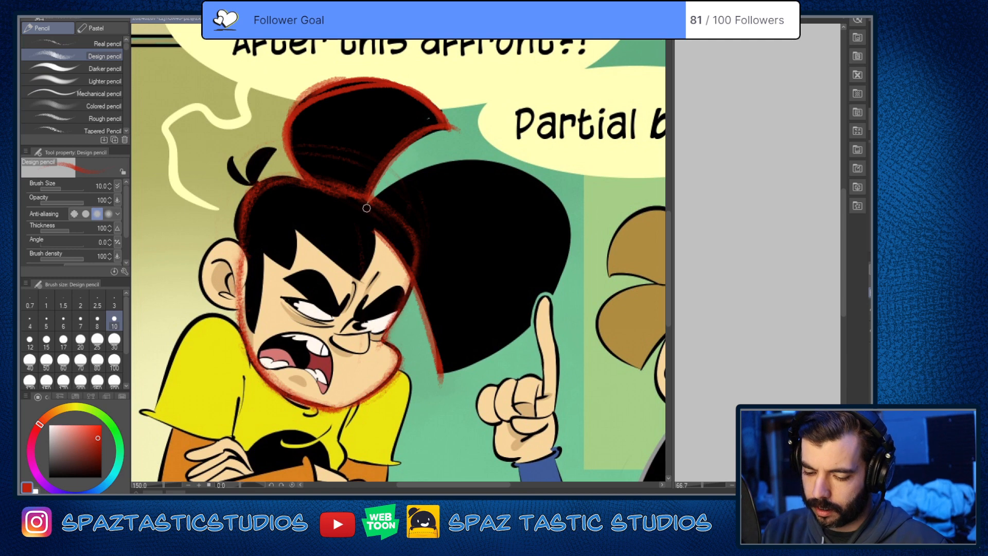
# Step: Trace the large hair shape's rounded outer contour in red from the head to its lower point, and reinforce its curve
pyautogui.moveTo(367, 207)
pyautogui.mouseDown()
pyautogui.moveTo(436, 174)
pyautogui.moveTo(552, 201)
pyautogui.moveTo(547, 302)
pyautogui.moveTo(558, 278)
pyautogui.mouseUp()
pyautogui.hotkey('ctrl', 'z')
pyautogui.moveTo(441, 373)
pyautogui.mouseDown()
pyautogui.moveTo(484, 358)
pyautogui.moveTo(565, 236)
pyautogui.moveTo(431, 174)
pyautogui.moveTo(441, 163)
pyautogui.moveTo(500, 163)
pyautogui.moveTo(544, 194)
pyautogui.moveTo(556, 236)
pyautogui.moveTo(536, 303)
pyautogui.moveTo(440, 374)
pyautogui.mouseUp()
pyautogui.hotkey('ctrl', 'z')
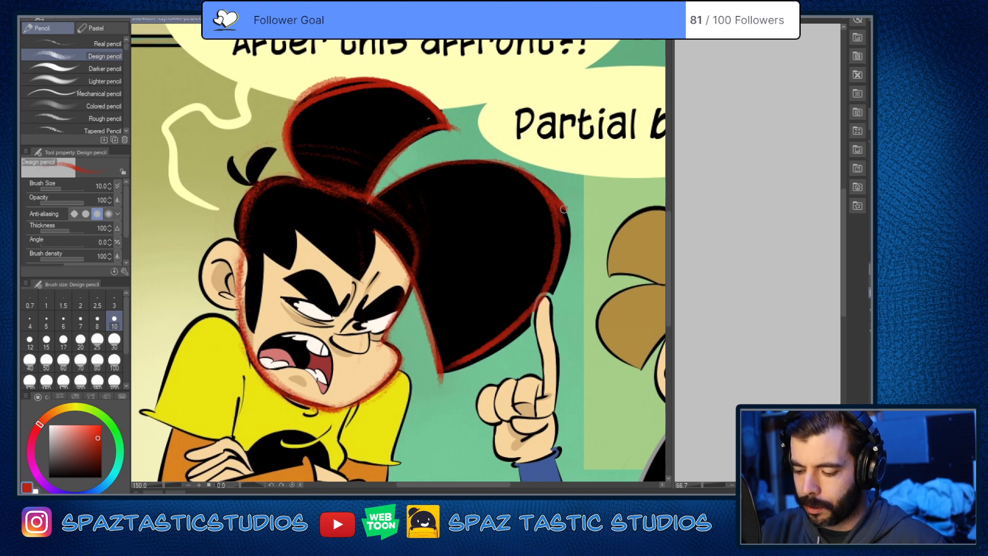
pyautogui.moveTo(565, 216)
pyautogui.mouseDown()
pyautogui.moveTo(561, 280)
pyautogui.moveTo(509, 335)
pyautogui.moveTo(442, 367)
pyautogui.mouseUp()
pyautogui.moveTo(511, 333); pyautogui.dragTo(540, 305)
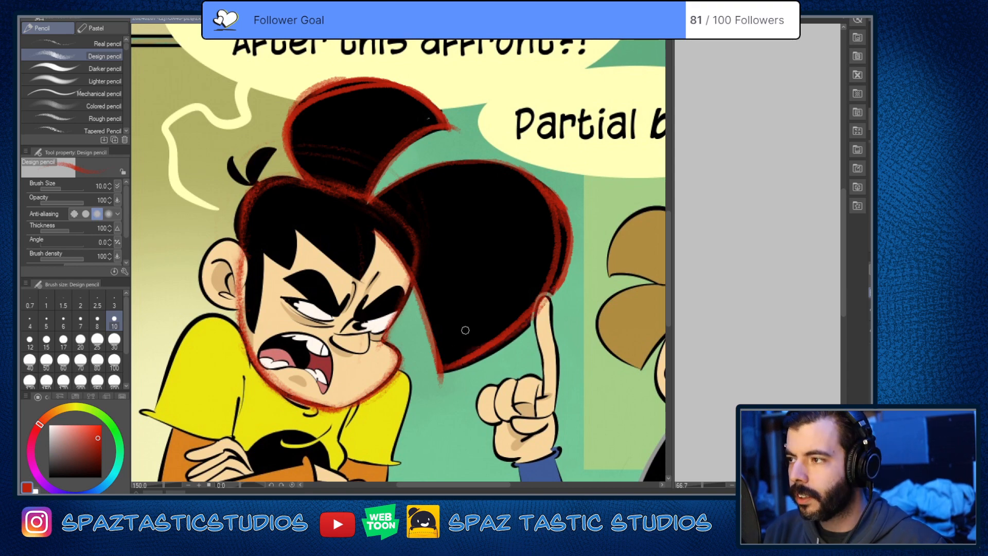
# Step: Erase the section of red head outline that crosses the base of the large hair shape with the Soft eraser
pyautogui.moveTo(465, 330); pyautogui.dragTo(532, 342)
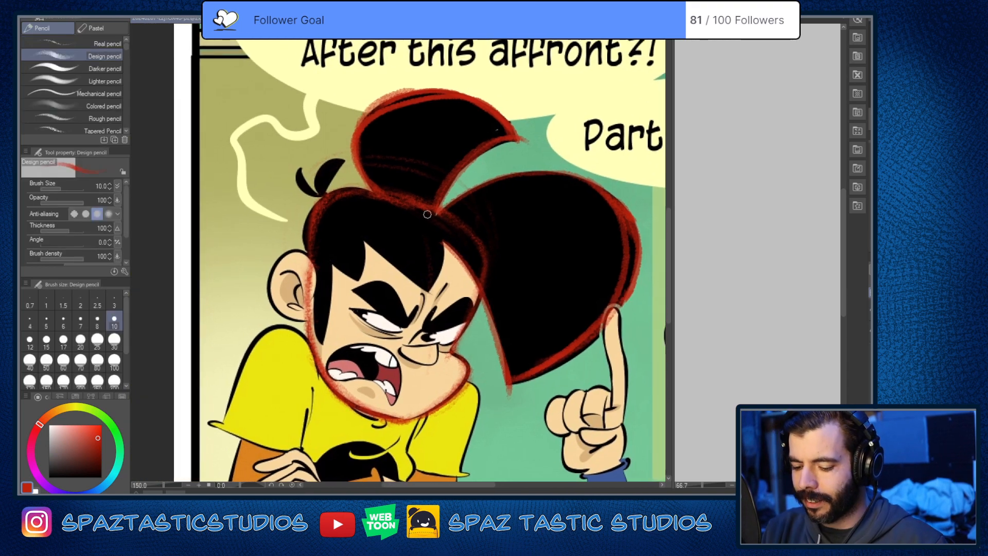
pyautogui.scroll(-4, 615, 337)
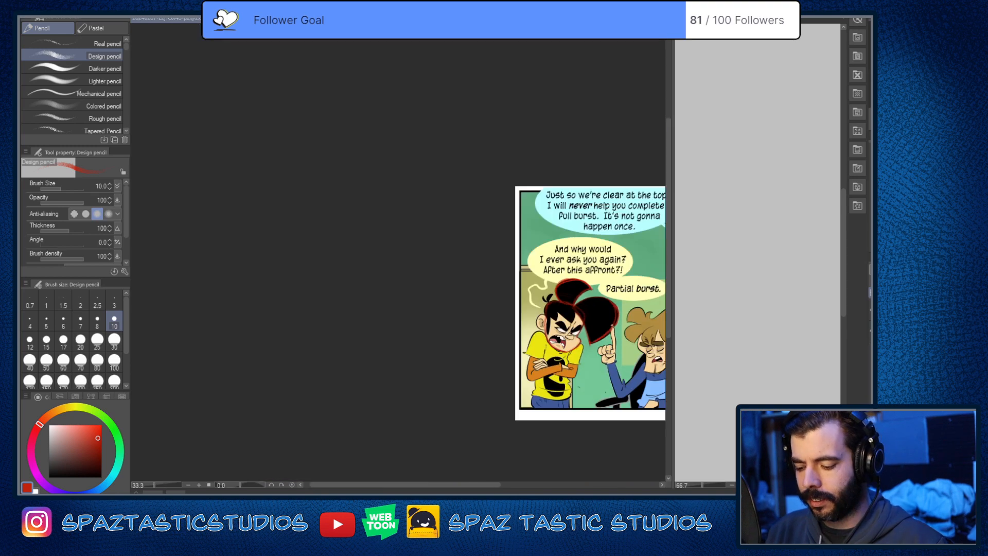
pyautogui.scroll(3, 615, 332)
pyautogui.moveTo(620, 285)
pyautogui.mouseDown()
pyautogui.moveTo(622, 297)
pyautogui.moveTo(573, 373)
pyautogui.moveTo(525, 346)
pyautogui.moveTo(534, 303)
pyautogui.mouseUp()
pyautogui.press('e')
pyautogui.moveTo(532, 224)
pyautogui.mouseDown()
pyautogui.moveTo(545, 267)
pyautogui.moveTo(547, 240)
pyautogui.moveTo(487, 327)
pyautogui.moveTo(507, 335)
pyautogui.mouseUp()
pyautogui.moveTo(547, 294); pyautogui.dragTo(550, 265)
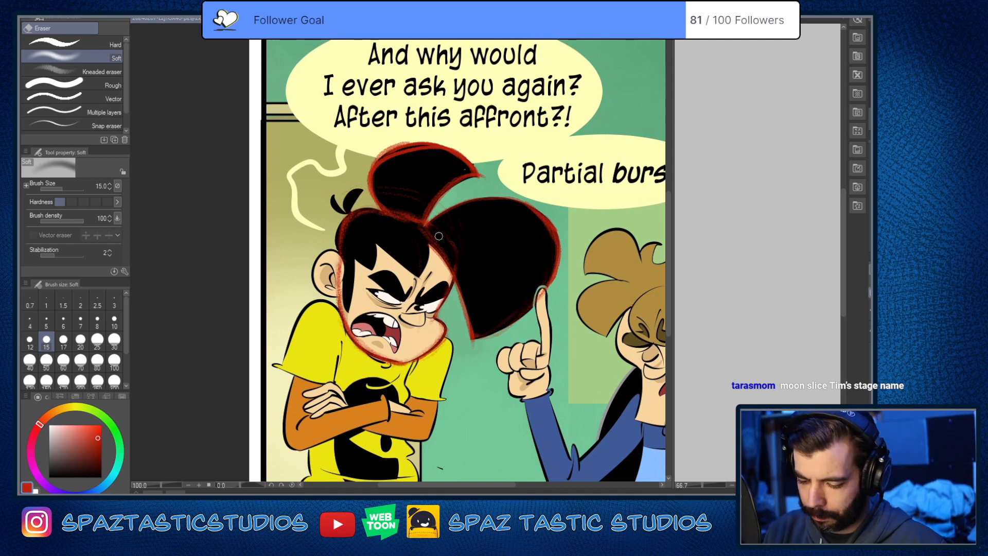
pyautogui.press('p')
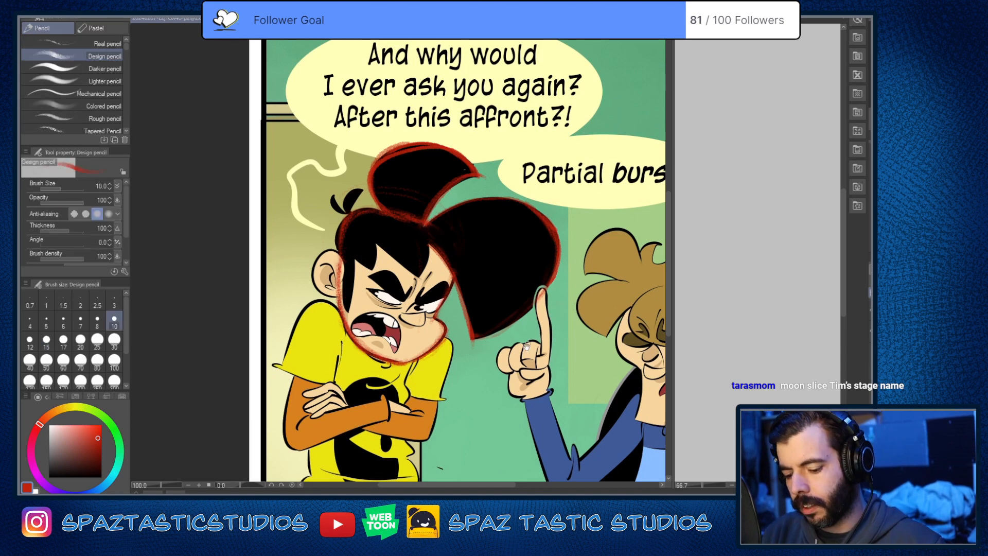
# Step: Trace the jagged hairline in red from the sideburn's lower tip up and across the forehead with the Design pencil
pyautogui.press('space')
pyautogui.moveTo(394, 281); pyautogui.dragTo(485, 291)
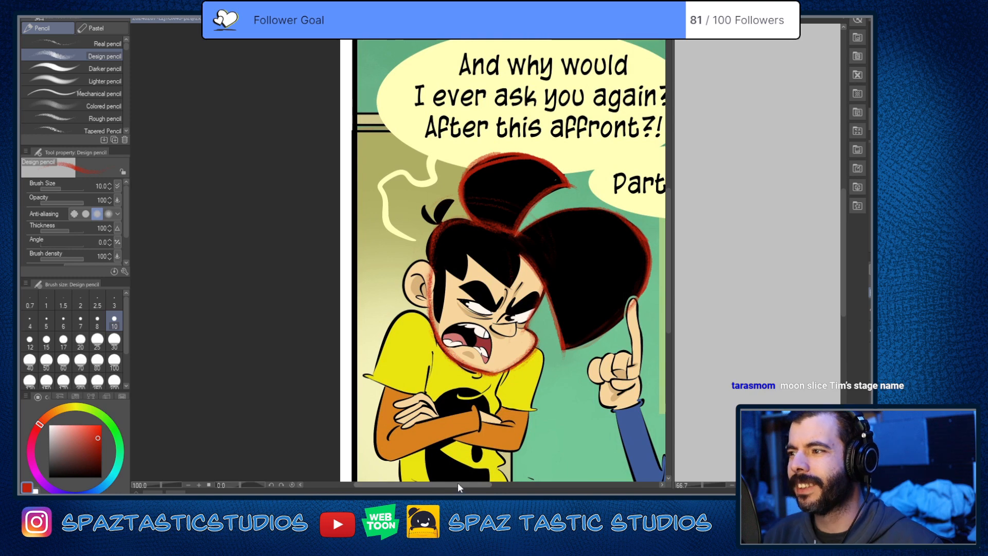
pyautogui.scroll(4, 456, 294)
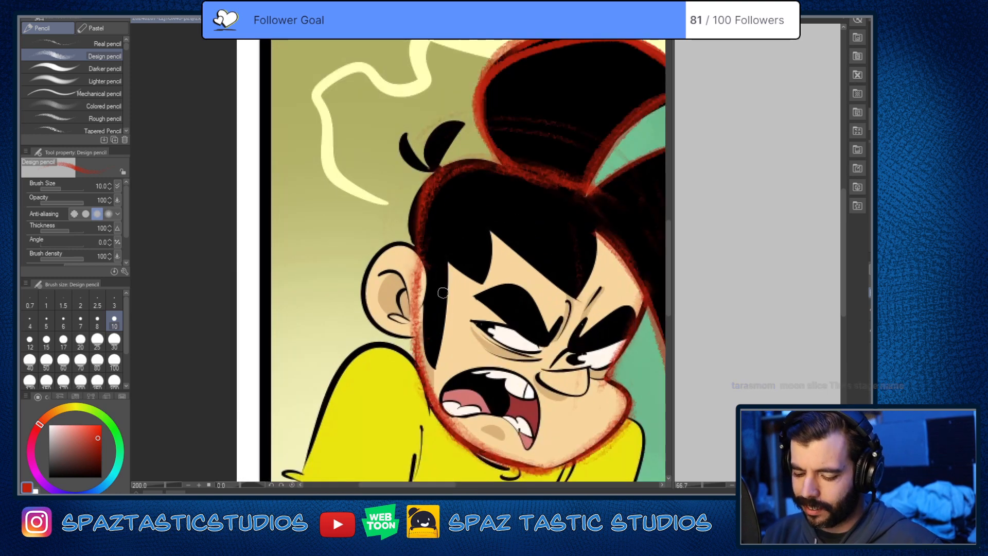
pyautogui.press('space')
pyautogui.moveTo(448, 313); pyautogui.dragTo(445, 288)
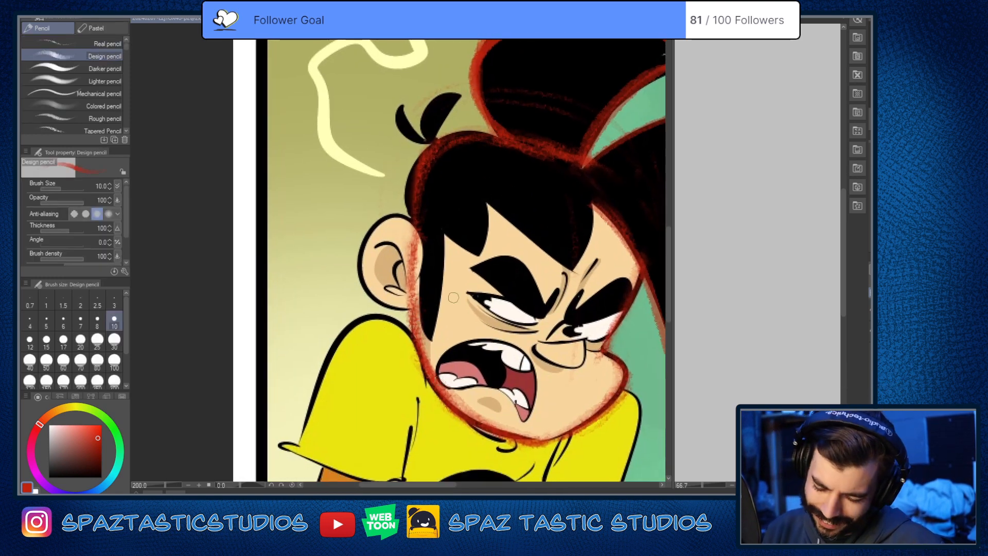
pyautogui.moveTo(432, 339)
pyautogui.mouseDown()
pyautogui.moveTo(447, 203)
pyautogui.moveTo(451, 236)
pyautogui.moveTo(441, 234)
pyautogui.moveTo(492, 266)
pyautogui.moveTo(475, 255)
pyautogui.moveTo(489, 176)
pyautogui.moveTo(482, 197)
pyautogui.moveTo(575, 276)
pyautogui.mouseUp()
pyautogui.press('space')
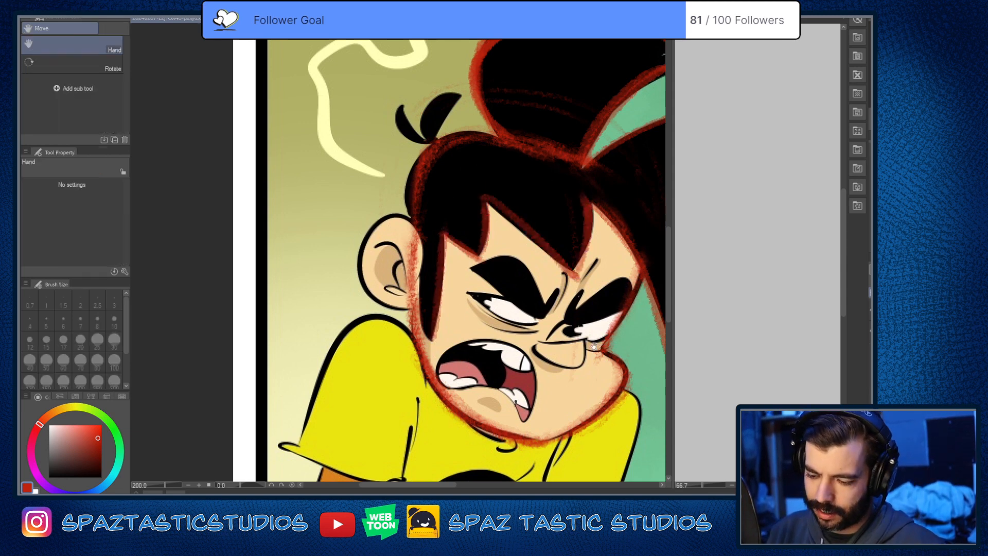
pyautogui.moveTo(627, 314); pyautogui.dragTo(555, 265)
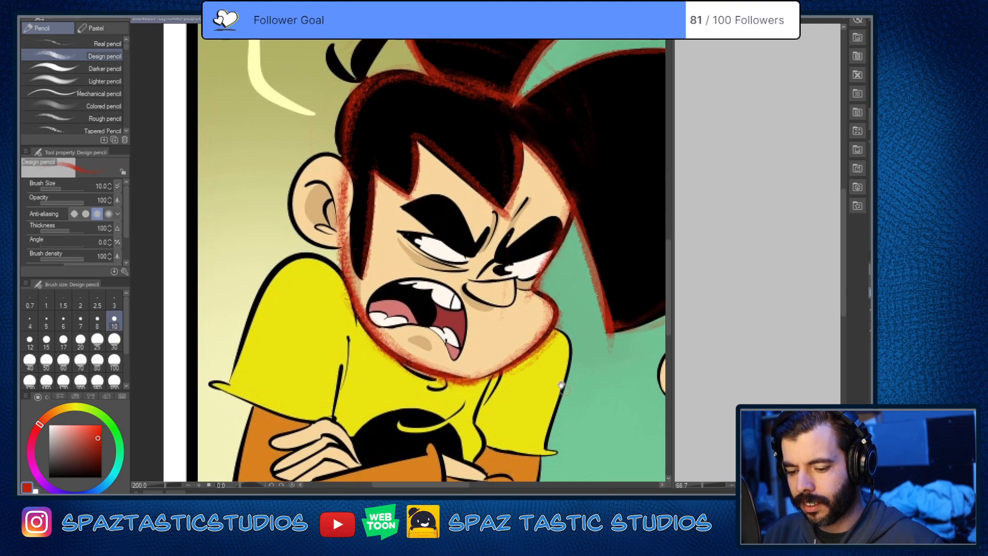
pyautogui.press('space')
pyautogui.moveTo(447, 170); pyautogui.dragTo(551, 328)
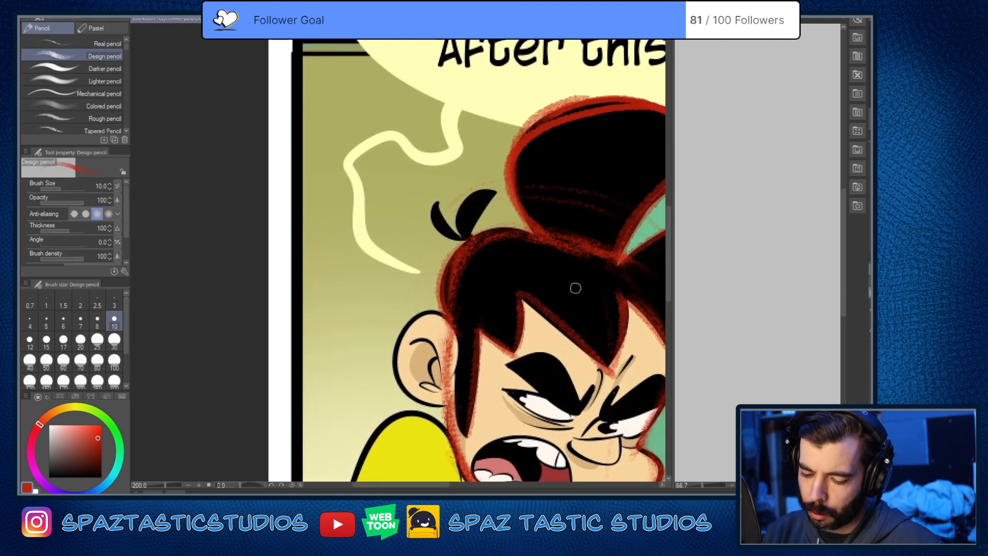
pyautogui.moveTo(444, 281)
pyautogui.mouseDown()
pyautogui.moveTo(483, 229)
pyautogui.moveTo(532, 231)
pyautogui.moveTo(436, 310)
pyautogui.moveTo(450, 341)
pyautogui.mouseUp()
pyautogui.hotkey('ctrl', 'z')
pyautogui.press('space')
pyautogui.moveTo(617, 262); pyautogui.dragTo(495, 122)
pyautogui.scroll(-2, 596, 193)
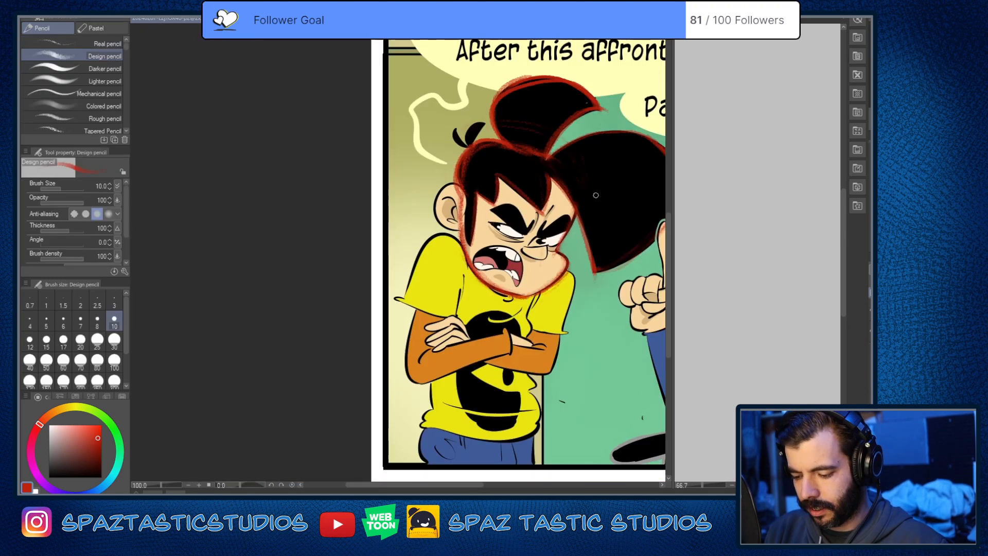
# Step: Erase the rough red line along the back of the head with the Soft eraser and redraw it past the ear to the jaw
pyautogui.scroll(2, 561, 203)
pyautogui.press('space')
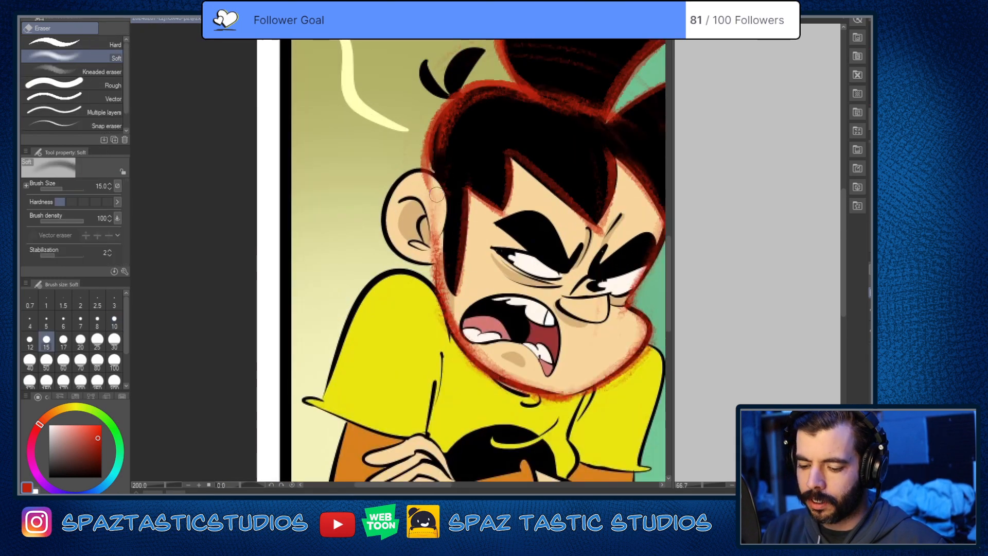
pyautogui.press('e')
pyautogui.moveTo(422, 129)
pyautogui.mouseDown()
pyautogui.moveTo(421, 180)
pyautogui.moveTo(436, 185)
pyautogui.moveTo(441, 203)
pyautogui.moveTo(438, 257)
pyautogui.mouseUp()
pyautogui.press('p')
pyautogui.moveTo(430, 175); pyautogui.dragTo(445, 335)
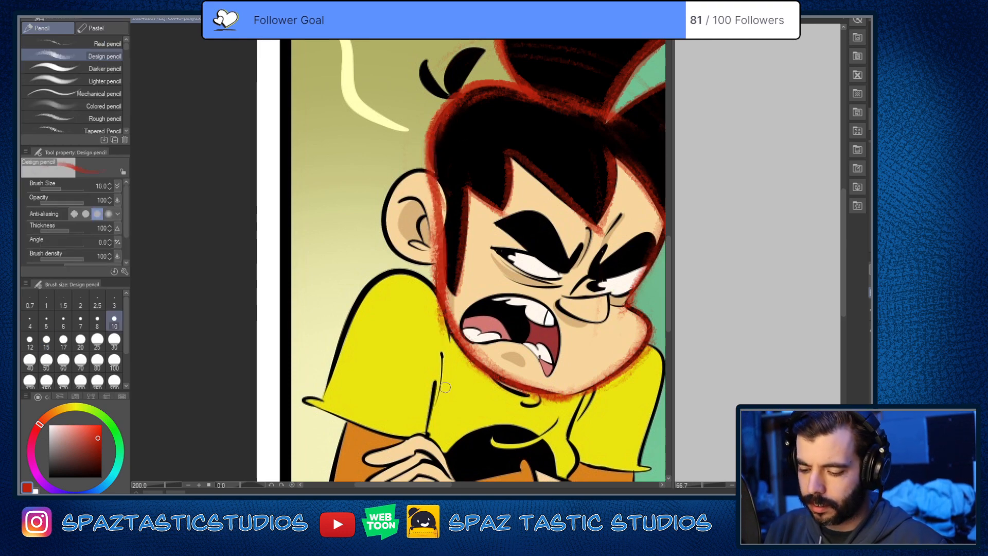
# Step: Trace the two small hair tufts at the back of the head in red with the Design pencil at size 7
pyautogui.scroll(-3, 609, 358)
pyautogui.press('space')
pyautogui.moveTo(585, 330); pyautogui.dragTo(419, 294)
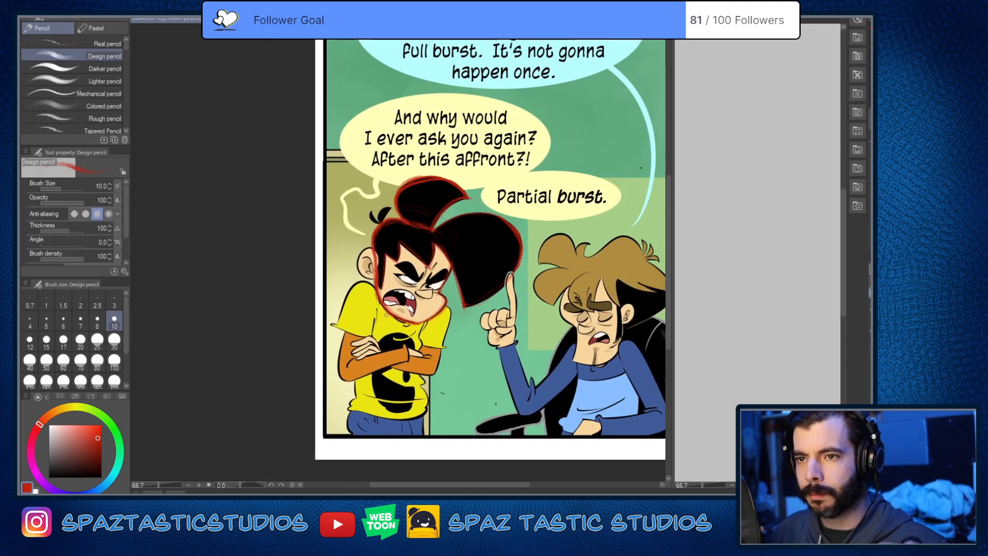
pyautogui.scroll(5, 378, 212)
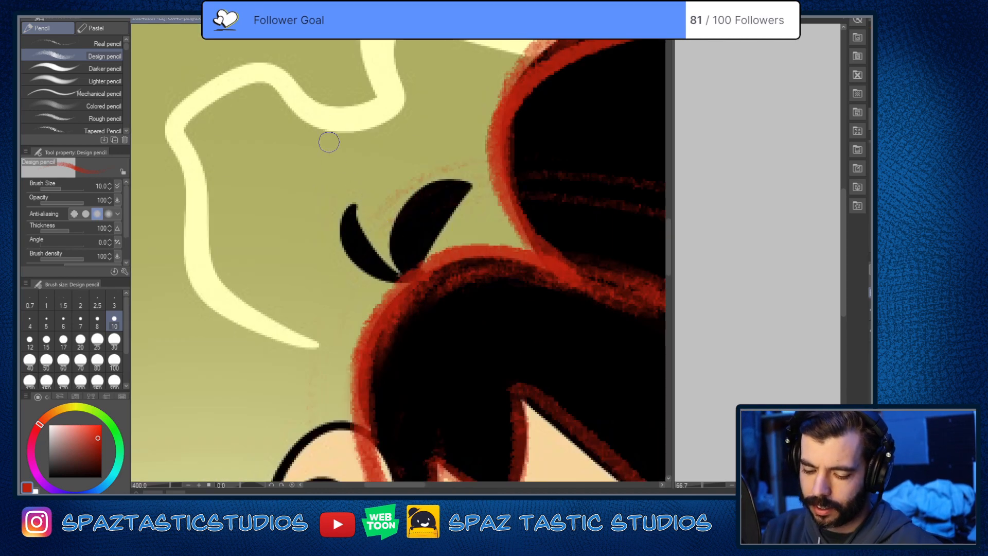
pyautogui.press('space')
pyautogui.moveTo(407, 222); pyautogui.dragTo(440, 178)
pyautogui.press('[')
pyautogui.press('[')
pyautogui.press('[')
pyautogui.moveTo(389, 160)
pyautogui.mouseDown()
pyautogui.moveTo(439, 229)
pyautogui.moveTo(411, 243)
pyautogui.moveTo(432, 240)
pyautogui.moveTo(388, 155)
pyautogui.moveTo(378, 190)
pyautogui.moveTo(430, 234)
pyautogui.moveTo(442, 147)
pyautogui.moveTo(501, 142)
pyautogui.moveTo(452, 227)
pyautogui.mouseUp()
pyautogui.hotkey('ctrl', 'z')
pyautogui.hotkey('ctrl', 'z')
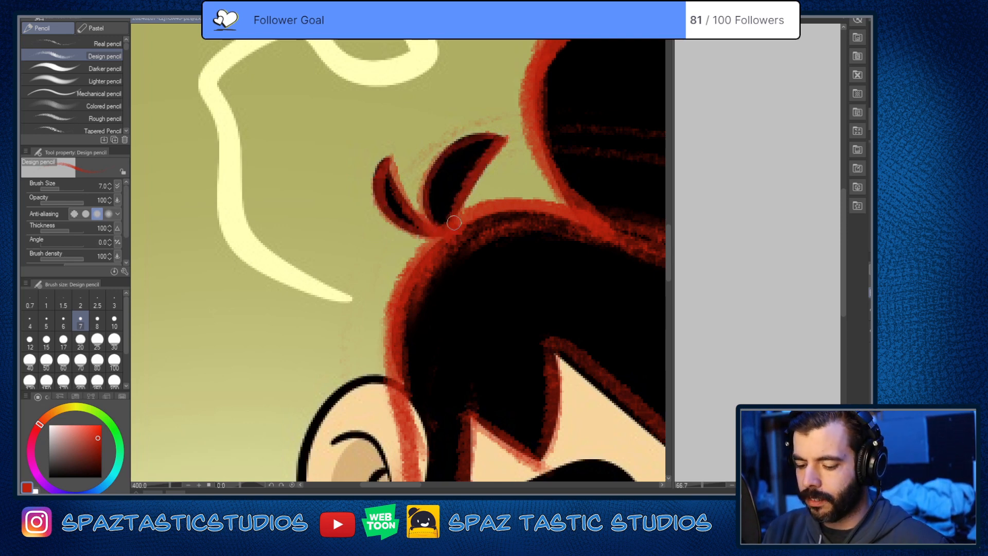
pyautogui.moveTo(506, 137); pyautogui.dragTo(433, 223)
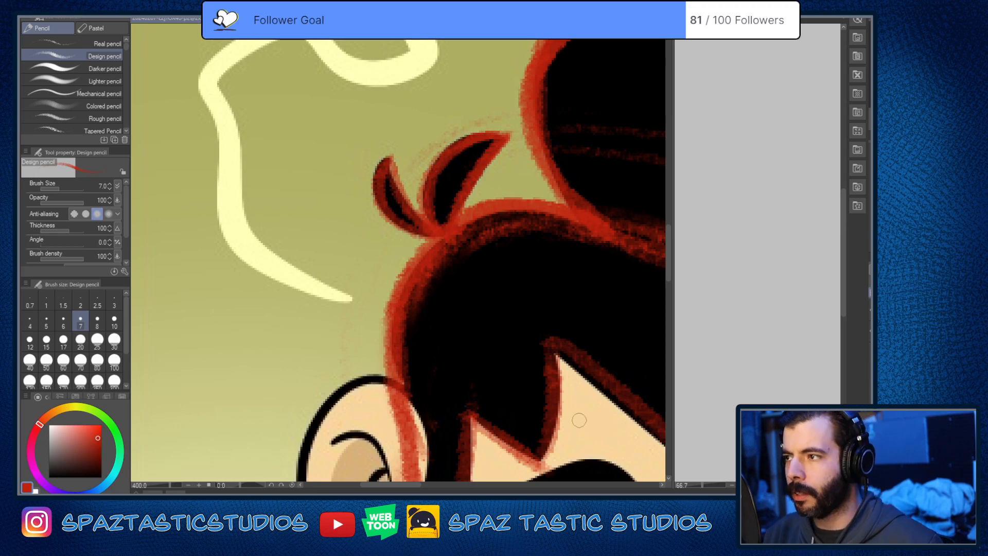
# Step: Erase the stray red marks outside the jaw between the ear and the shoulder with the Soft eraser
pyautogui.scroll(-3, 550, 201)
pyautogui.moveTo(629, 394); pyautogui.dragTo(478, 361)
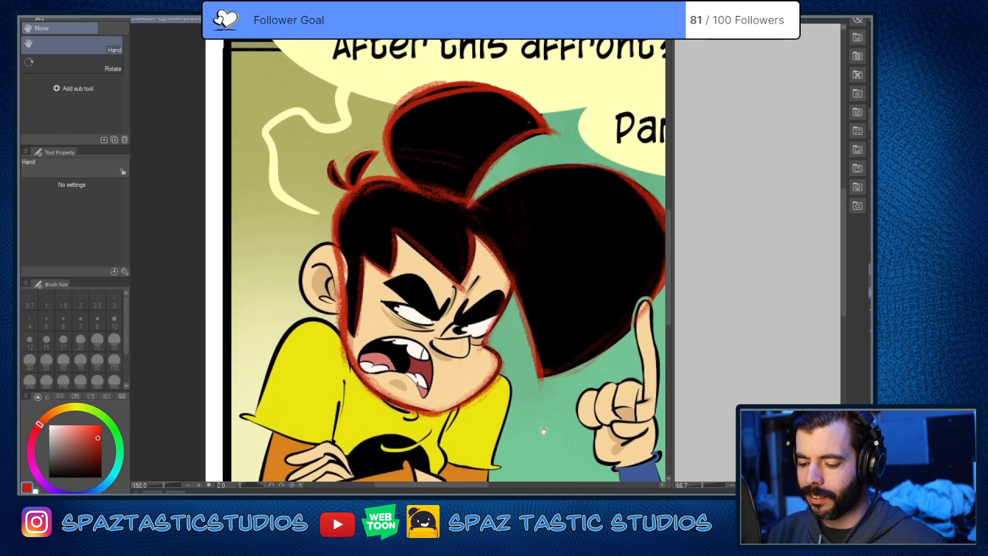
pyautogui.moveTo(541, 438)
pyautogui.mouseDown()
pyautogui.moveTo(562, 352)
pyautogui.moveTo(588, 363)
pyautogui.moveTo(615, 340)
pyautogui.mouseUp()
pyautogui.scroll(1, 463, 237)
pyautogui.press('e')
pyautogui.moveTo(442, 206)
pyautogui.mouseDown()
pyautogui.moveTo(491, 265)
pyautogui.moveTo(428, 229)
pyautogui.mouseUp()
pyautogui.moveTo(437, 177)
pyautogui.mouseDown()
pyautogui.moveTo(434, 135)
pyautogui.moveTo(416, 142)
pyautogui.moveTo(429, 205)
pyautogui.mouseUp()
pyautogui.press('p')
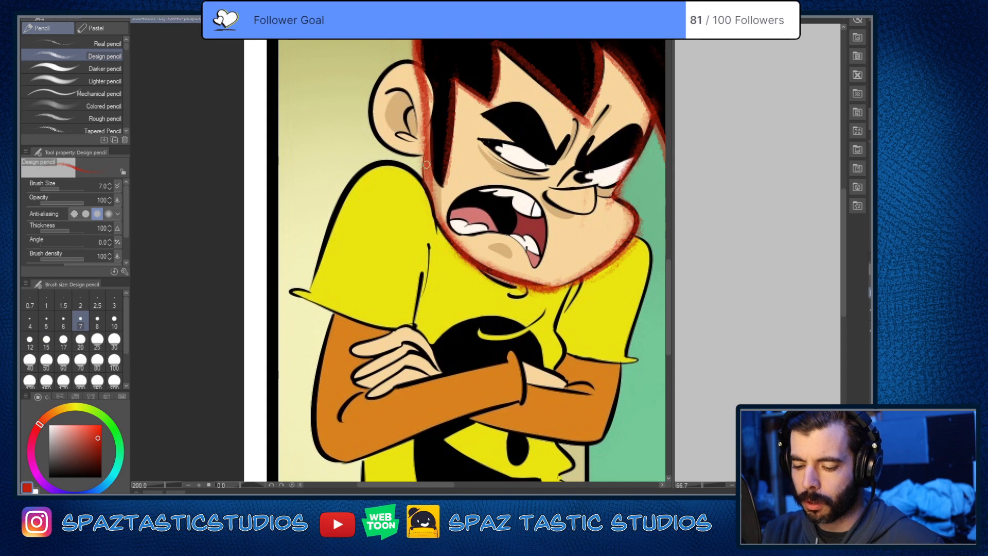
pyautogui.press('space')
pyautogui.moveTo(573, 403); pyautogui.dragTo(601, 481)
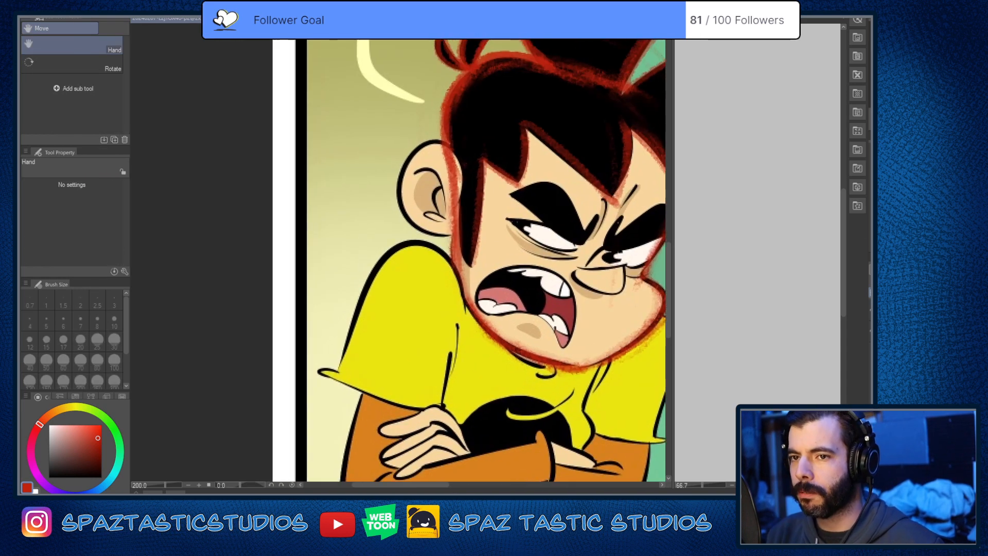
pyautogui.moveTo(598, 365); pyautogui.dragTo(574, 372)
pyautogui.hotkey('ctrl', 'z')
pyautogui.press('space')
pyautogui.moveTo(656, 306); pyautogui.dragTo(547, 288)
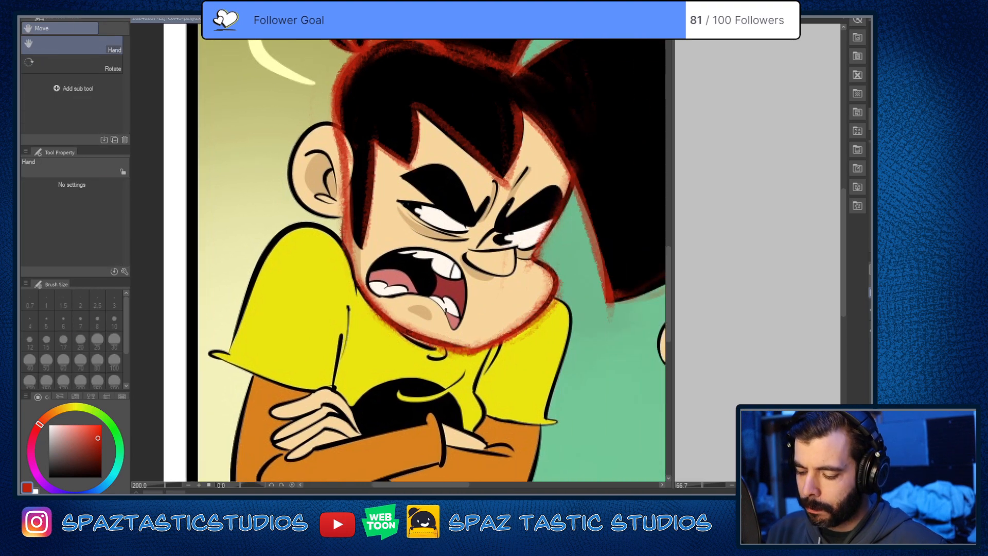
# Step: Erase the stray red marks around the nose, cheek and chin outline and below the large hair shape's lower point
pyautogui.press('e')
pyautogui.moveTo(528, 245)
pyautogui.mouseDown()
pyautogui.moveTo(529, 277)
pyautogui.moveTo(544, 254)
pyautogui.mouseUp()
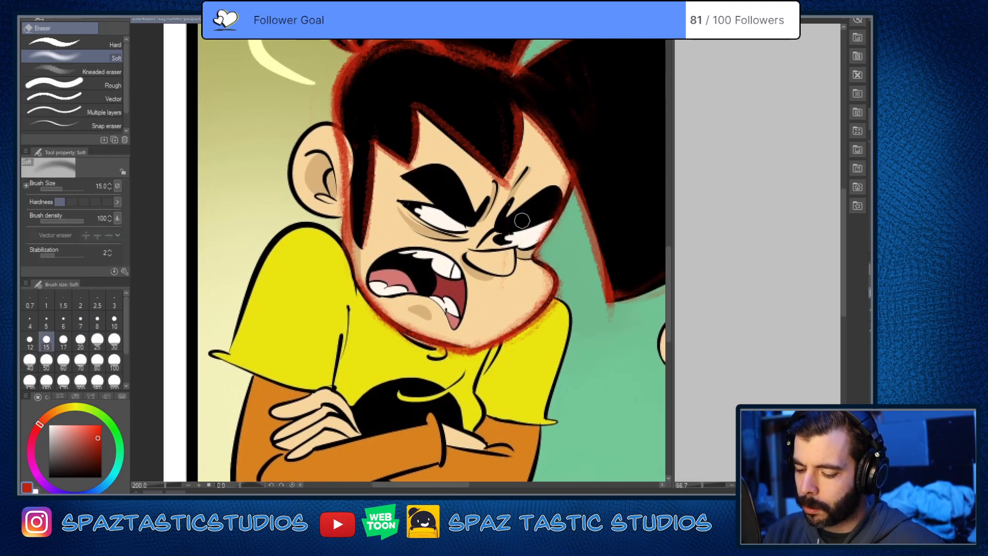
pyautogui.moveTo(550, 321); pyautogui.dragTo(507, 344)
pyautogui.moveTo(509, 341)
pyautogui.mouseDown()
pyautogui.moveTo(563, 304)
pyautogui.moveTo(502, 332)
pyautogui.mouseUp()
pyautogui.moveTo(547, 271); pyautogui.dragTo(540, 301)
pyautogui.press('space')
pyautogui.moveTo(472, 403)
pyautogui.mouseDown()
pyautogui.moveTo(363, 459)
pyautogui.moveTo(332, 438)
pyautogui.mouseUp()
pyautogui.moveTo(468, 355); pyautogui.dragTo(485, 356)
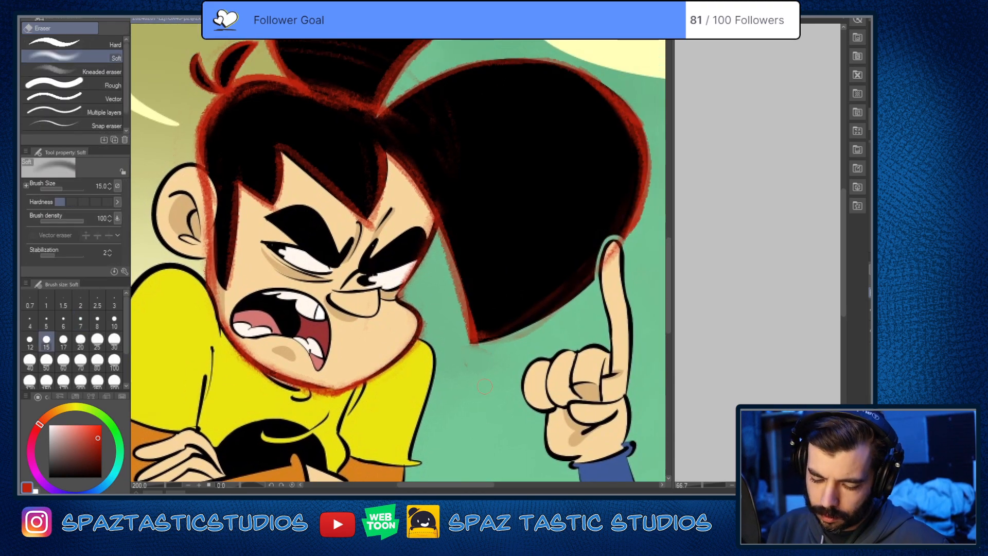
# Step: Trace the ear's outer contour in red from the hair above it around to the jaw with the Design pencil
pyautogui.press('p')
pyautogui.press('space')
pyautogui.moveTo(476, 423); pyautogui.dragTo(560, 296)
pyautogui.scroll(-2, 560, 296)
pyautogui.scroll(4, 462, 231)
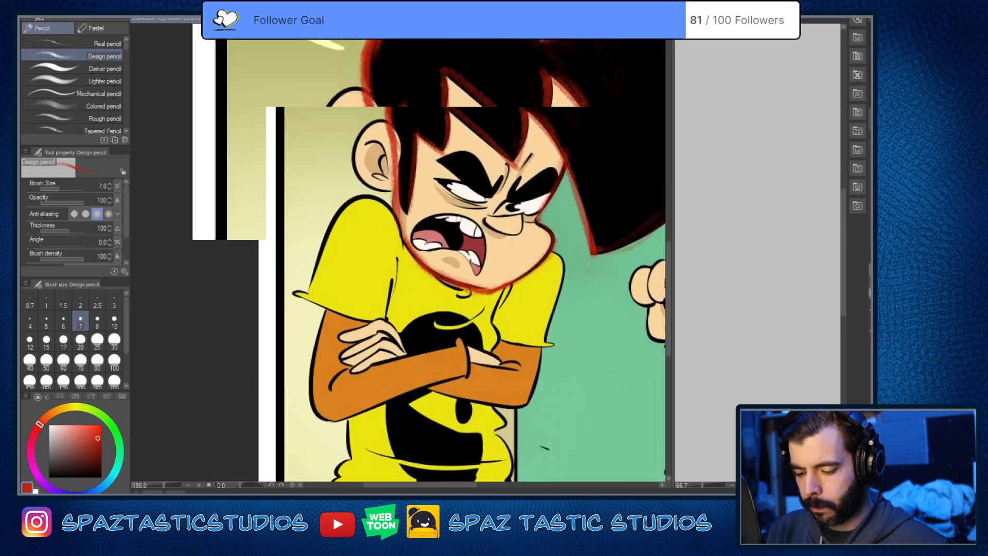
pyautogui.press('space')
pyautogui.moveTo(406, 89); pyautogui.dragTo(582, 294)
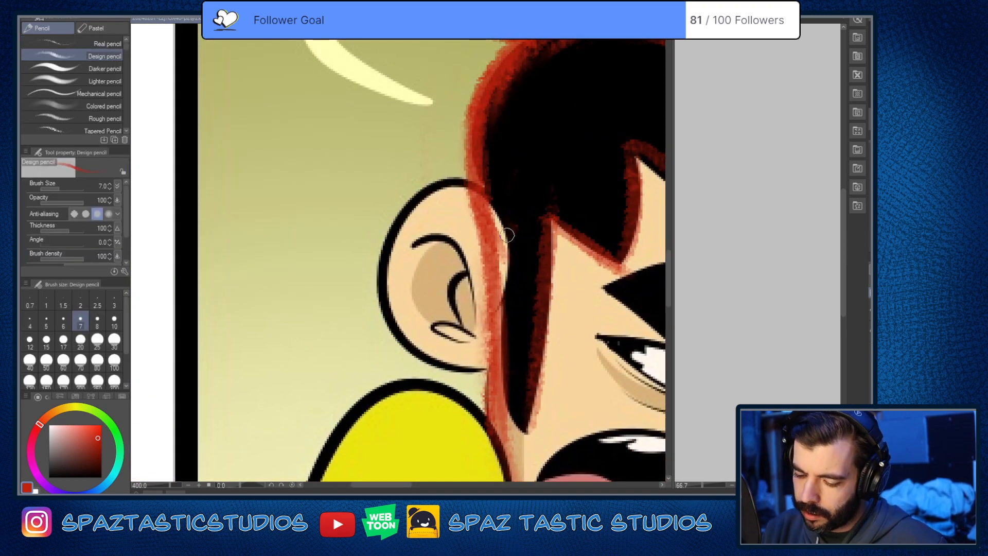
pyautogui.moveTo(507, 237)
pyautogui.mouseDown()
pyautogui.moveTo(483, 191)
pyautogui.moveTo(400, 339)
pyautogui.moveTo(486, 361)
pyautogui.moveTo(384, 288)
pyautogui.moveTo(515, 211)
pyautogui.moveTo(438, 181)
pyautogui.moveTo(497, 355)
pyautogui.moveTo(529, 342)
pyautogui.mouseUp()
pyautogui.hotkey('ctrl', 'z')
pyautogui.hotkey('ctrl', 'z')
pyautogui.hotkey('ctrl', 'z')
pyautogui.moveTo(516, 239)
pyautogui.mouseDown()
pyautogui.moveTo(493, 207)
pyautogui.moveTo(403, 239)
pyautogui.moveTo(427, 375)
pyautogui.moveTo(495, 380)
pyautogui.mouseUp()
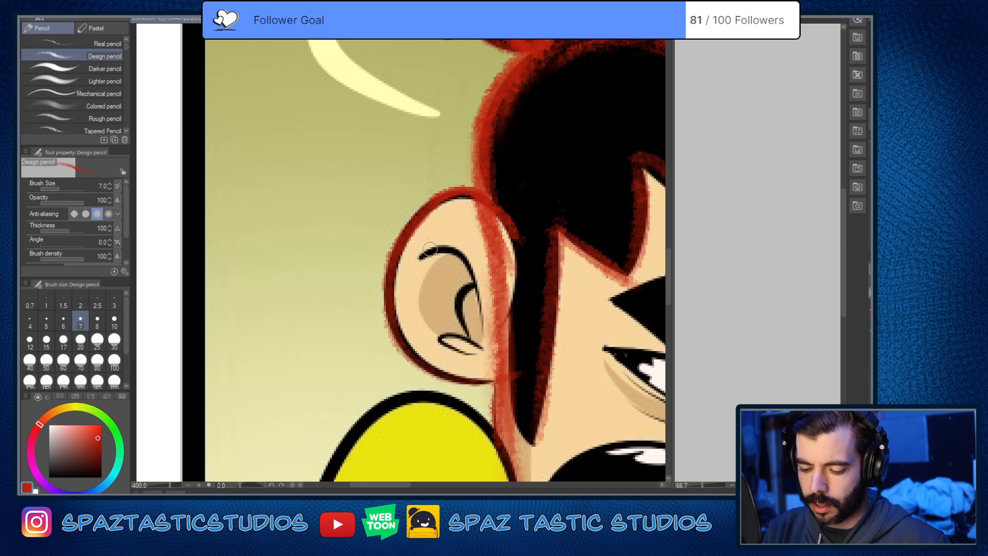
# Step: Trace the upper curved fold and the small inner curve inside the ear in red
pyautogui.moveTo(418, 256)
pyautogui.mouseDown()
pyautogui.moveTo(428, 252)
pyautogui.moveTo(481, 323)
pyautogui.mouseUp()
pyautogui.hotkey('ctrl', 'z')
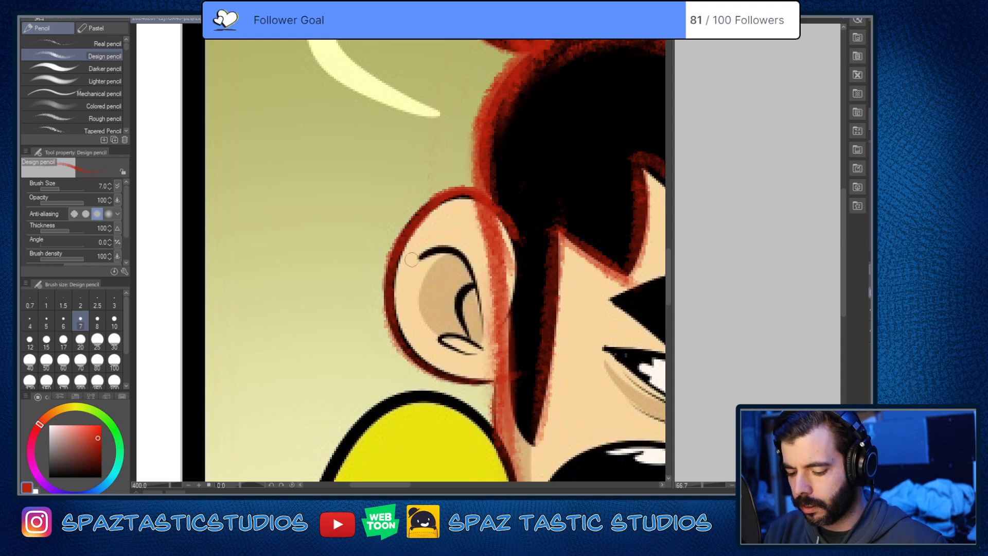
pyautogui.moveTo(414, 260)
pyautogui.mouseDown()
pyautogui.moveTo(455, 261)
pyautogui.moveTo(481, 335)
pyautogui.mouseUp()
pyautogui.moveTo(467, 286); pyautogui.dragTo(471, 339)
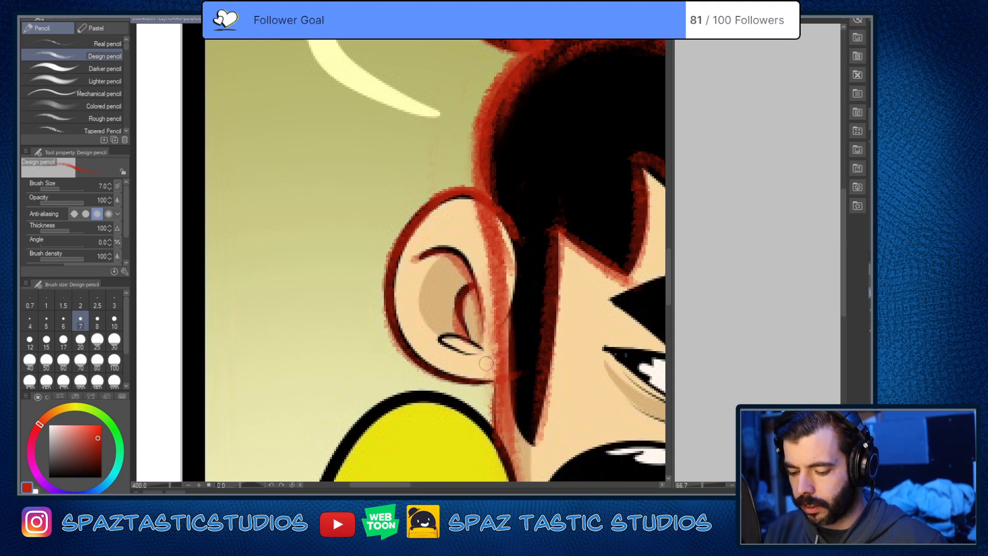
# Step: Examine the traced ear and its overlap with the head outline, both close up and against the whole head
pyautogui.press('space')
pyautogui.moveTo(553, 345); pyautogui.dragTo(500, 286)
pyautogui.moveTo(338, 253)
pyautogui.mouseDown()
pyautogui.moveTo(415, 321)
pyautogui.moveTo(442, 316)
pyautogui.mouseUp()
pyautogui.scroll(-4, 587, 266)
pyautogui.scroll(2, 589, 261)
pyautogui.scroll(5, 455, 257)
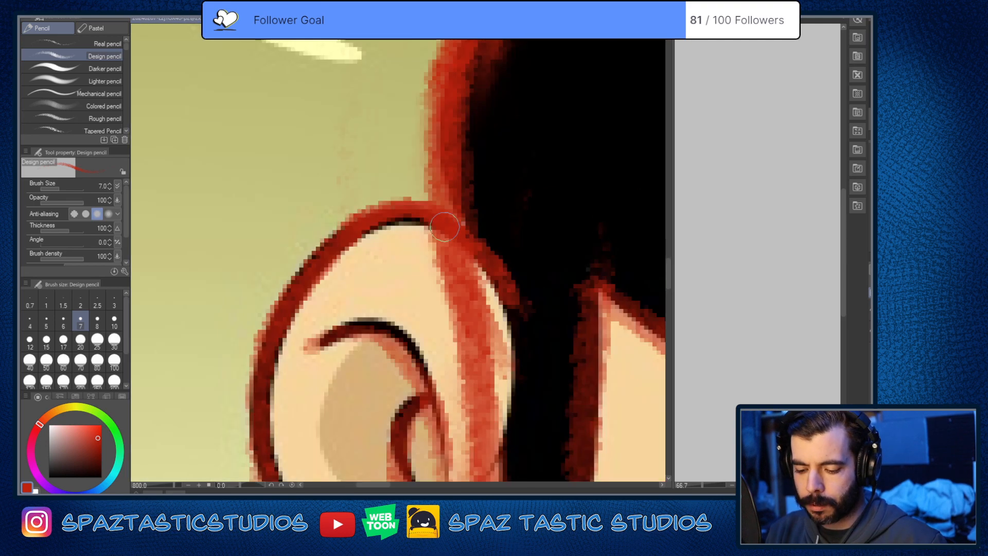
pyautogui.scroll(-6, 425, 280)
pyautogui.press('space')
pyautogui.moveTo(438, 290); pyautogui.dragTo(498, 309)
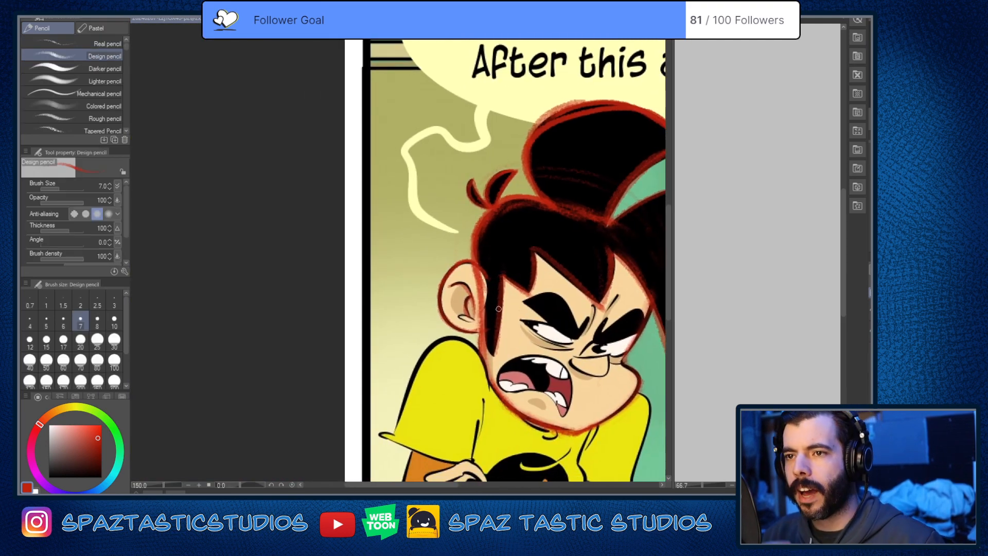
# Step: Trace the small lower fold inside the ear and reinforce the upper inner curve in red with the pencil at size 4.5
pyautogui.scroll(5, 458, 325)
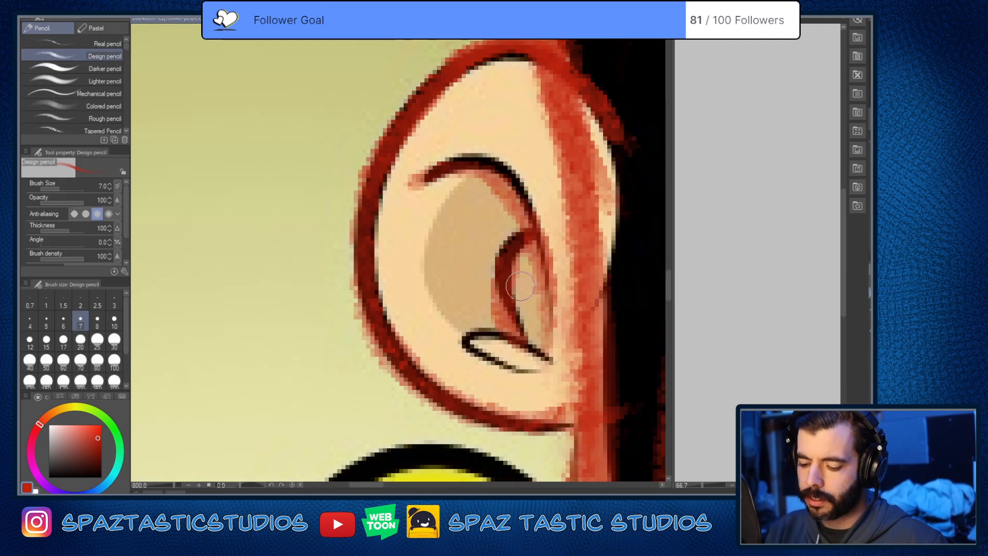
pyautogui.press('[')
pyautogui.press('[')
pyautogui.press('[')
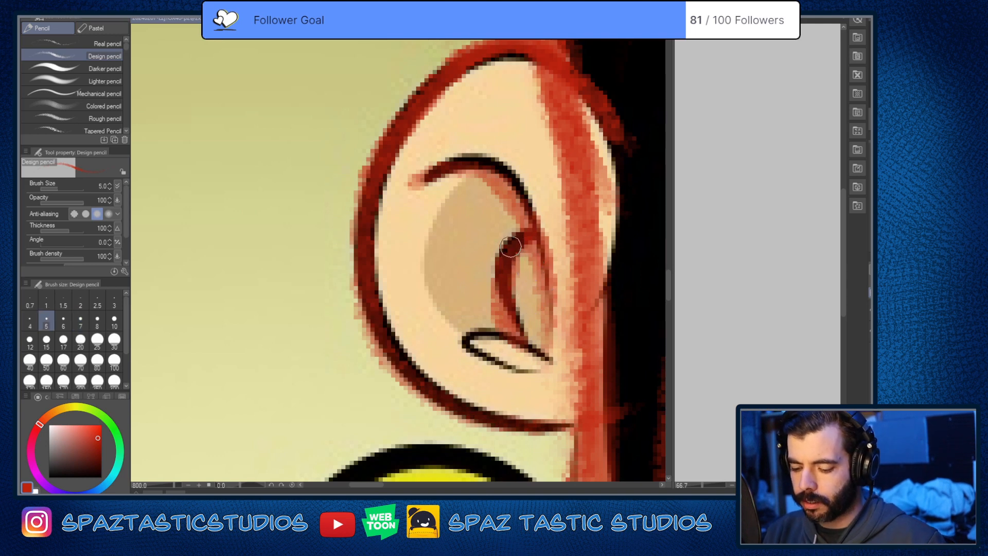
pyautogui.moveTo(545, 355); pyautogui.dragTo(463, 342)
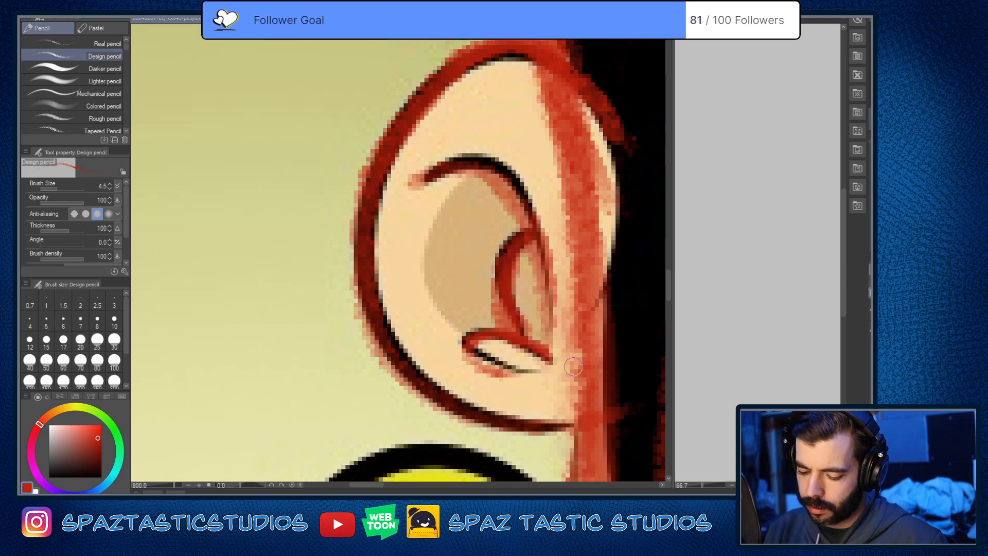
pyautogui.hotkey('ctrl', 'z')
pyautogui.hotkey('ctrl', 'y')
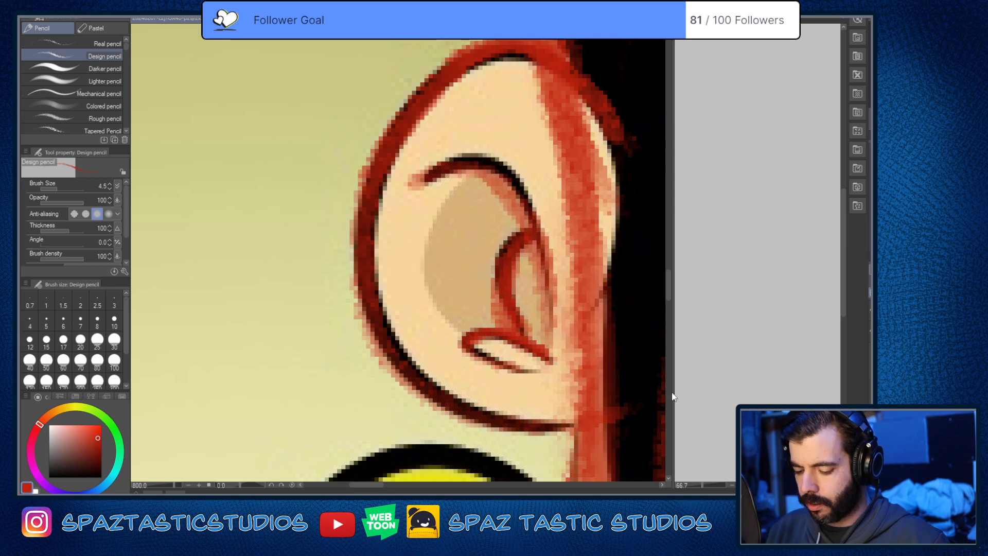
pyautogui.moveTo(428, 178)
pyautogui.mouseDown()
pyautogui.moveTo(452, 165)
pyautogui.moveTo(531, 201)
pyautogui.moveTo(550, 301)
pyautogui.mouseUp()
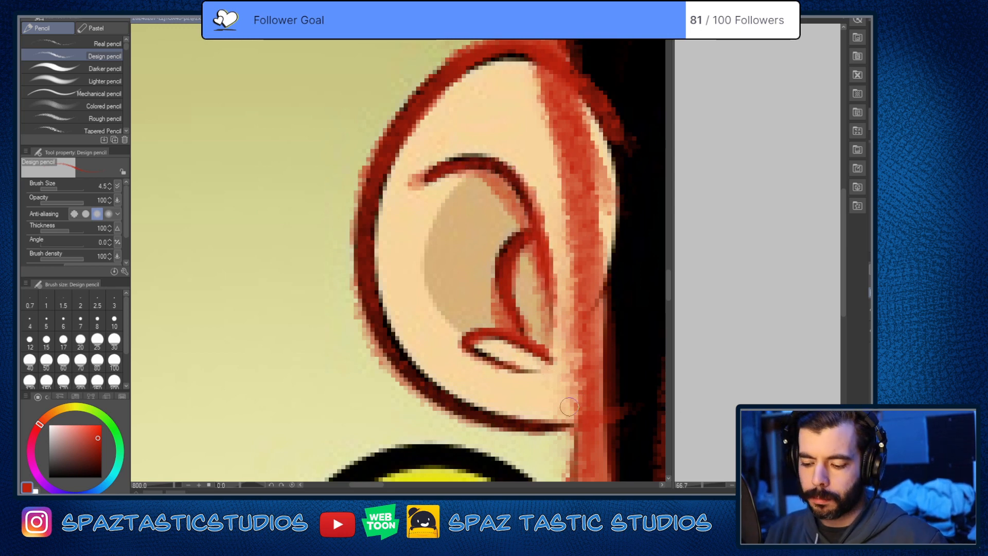
pyautogui.moveTo(526, 207); pyautogui.dragTo(440, 167)
# Step: Reinforce the ear's outer contour in red down its back edge and along the lobe to the jaw
pyautogui.press('space')
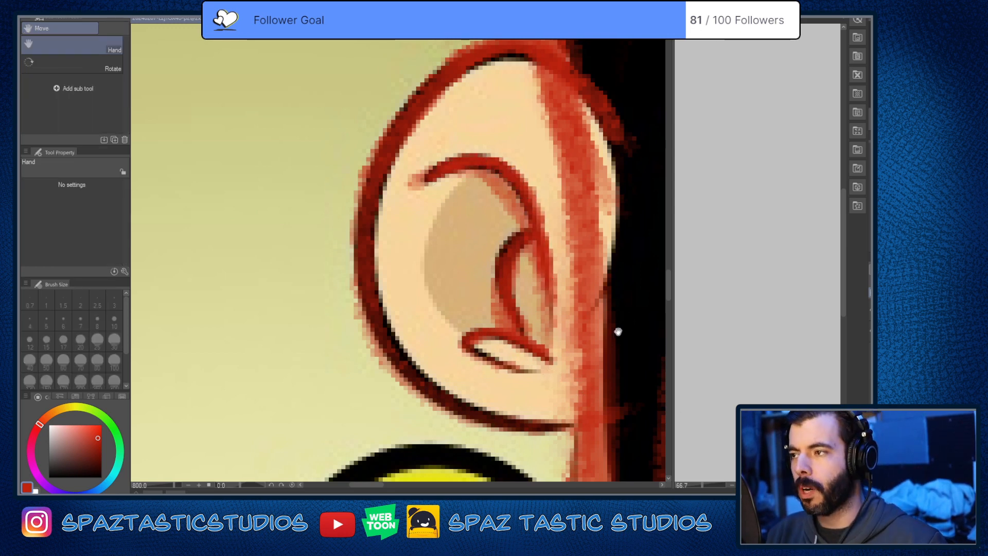
pyautogui.moveTo(618, 331); pyautogui.dragTo(652, 296)
pyautogui.moveTo(402, 241)
pyautogui.mouseDown()
pyautogui.moveTo(433, 323)
pyautogui.moveTo(554, 385)
pyautogui.mouseUp()
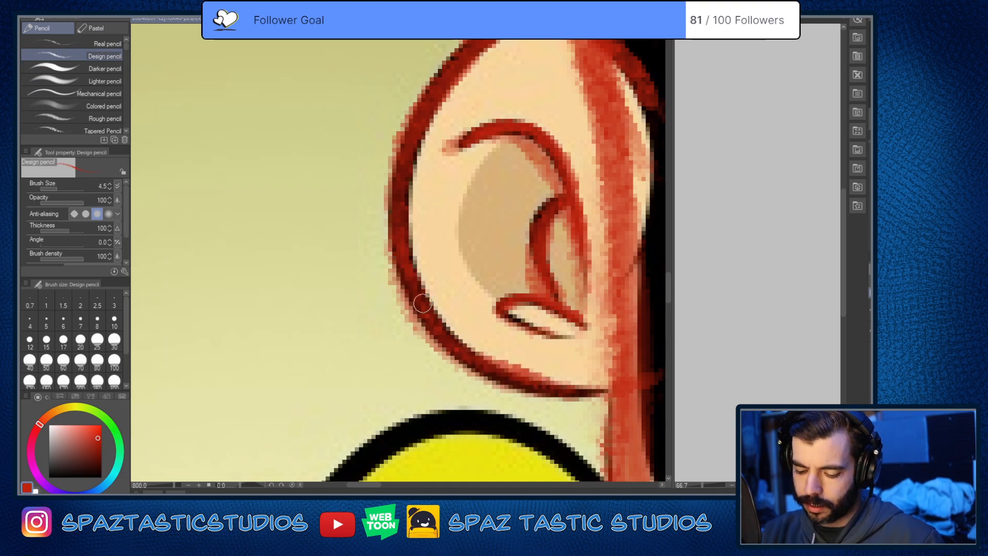
pyautogui.moveTo(457, 360); pyautogui.dragTo(605, 389)
pyautogui.hotkey('ctrl', '-')
pyautogui.press('space')
pyautogui.moveTo(592, 297); pyautogui.dragTo(570, 385)
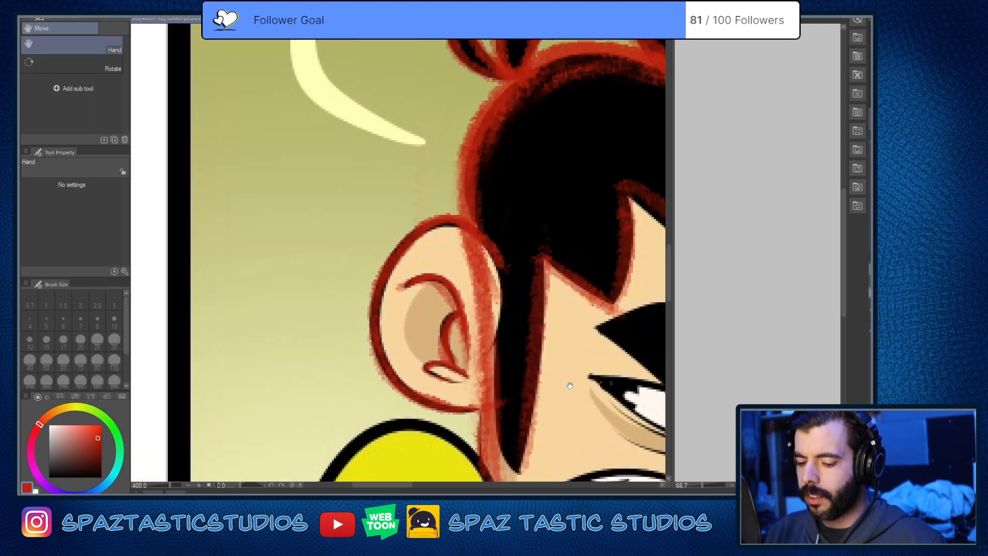
pyautogui.hotkey('ctrl', 'alt', '0')
pyautogui.press('space')
pyautogui.moveTo(638, 276); pyautogui.dragTo(498, 179)
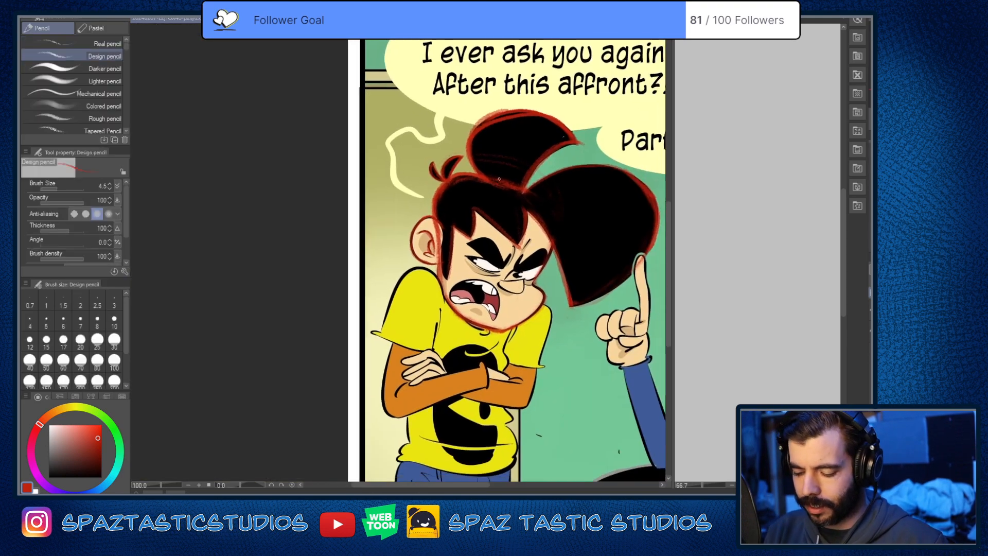
# Step: Examine the red head, hair and ear tracing on its own with the reference panel hidden, close up and as a whole
pyautogui.scroll(3, 551, 262)
pyautogui.press('space')
pyautogui.moveTo(497, 417); pyautogui.dragTo(559, 238)
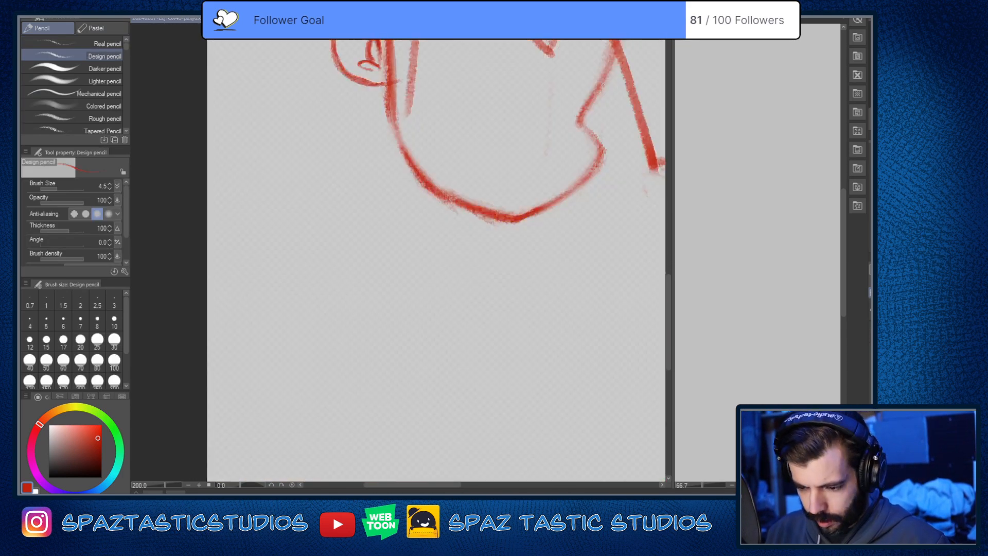
pyautogui.hotkey('ctrl', '-')
pyautogui.hotkey('ctrl', '-')
pyautogui.hotkey('ctrl', '-')
pyautogui.hotkey('ctrl', '-')
pyautogui.hotkey('ctrl', '+')
pyautogui.hotkey('ctrl', '+')
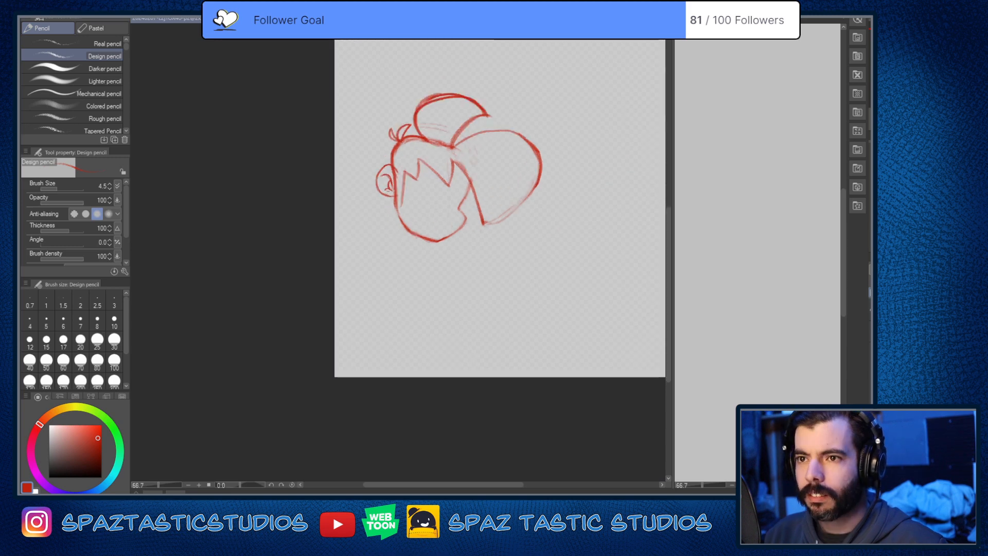
pyautogui.press('space')
pyautogui.moveTo(525, 243); pyautogui.dragTo(521, 376)
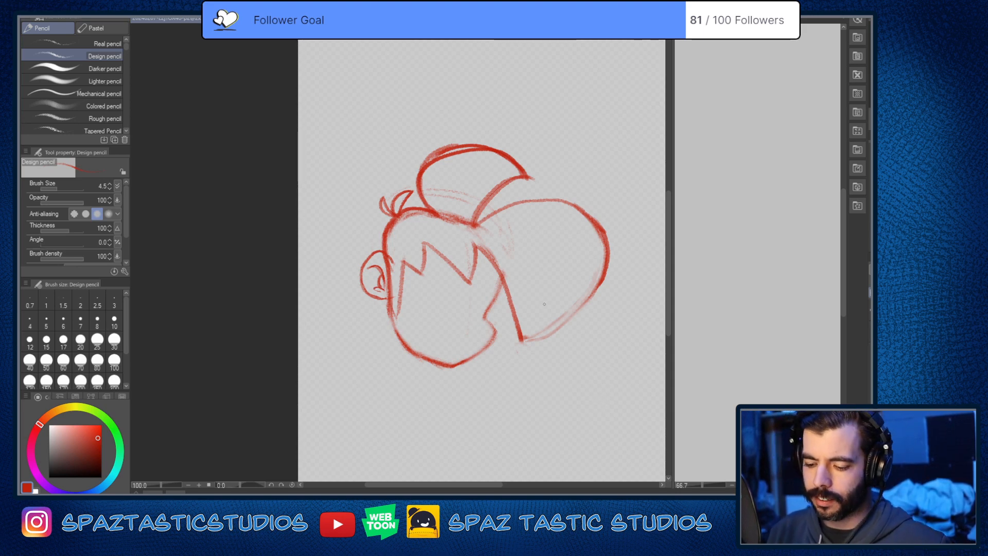
# Step: Clean up the stray red lines along the back upper edge of the hair bun's outline
pyautogui.press('e')
pyautogui.moveTo(457, 142)
pyautogui.mouseDown()
pyautogui.moveTo(425, 161)
pyautogui.moveTo(434, 153)
pyautogui.moveTo(423, 177)
pyautogui.mouseUp()
pyautogui.press('p')
pyautogui.scroll(2, 438, 160)
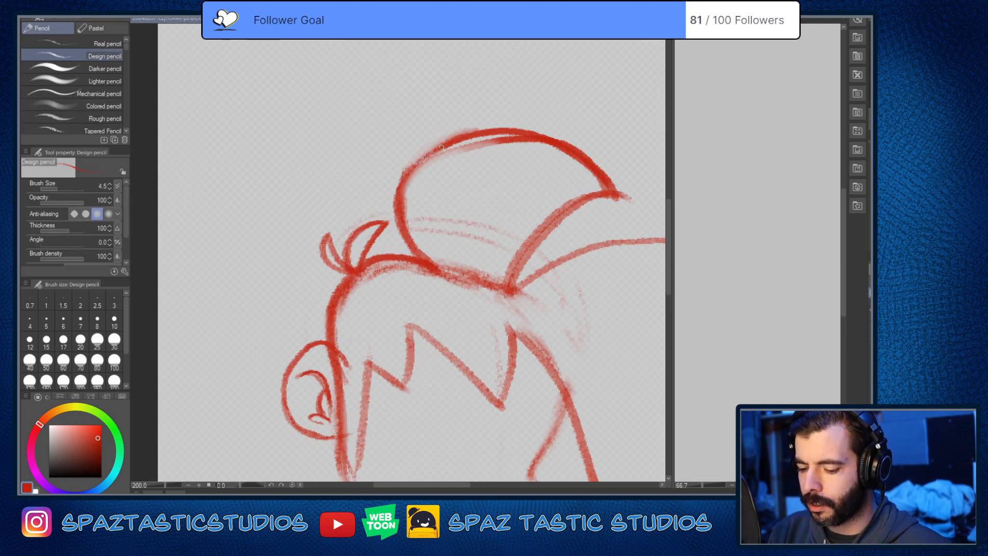
pyautogui.scroll(-3, 583, 313)
pyautogui.scroll(3, 566, 298)
pyautogui.moveTo(547, 312)
pyautogui.mouseDown()
pyautogui.moveTo(600, 241)
pyautogui.moveTo(544, 318)
pyautogui.mouseUp()
pyautogui.press('space')
pyautogui.moveTo(597, 365); pyautogui.dragTo(502, 202)
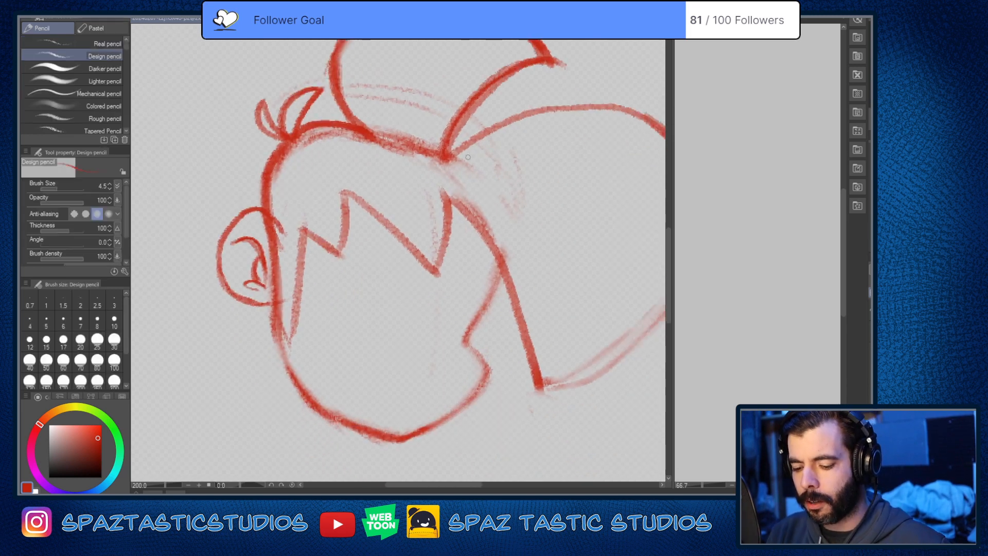
pyautogui.scroll(-2, 505, 208)
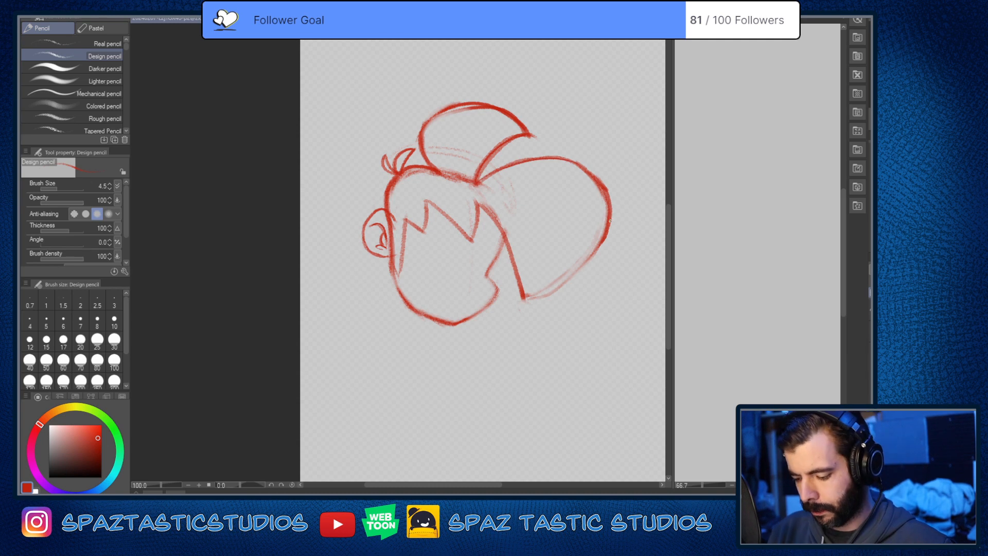
# Step: Reinforce in red the lower curve of the large hair mass and the face's front edge down to the cheek notch
pyautogui.moveTo(610, 218); pyautogui.dragTo(530, 298)
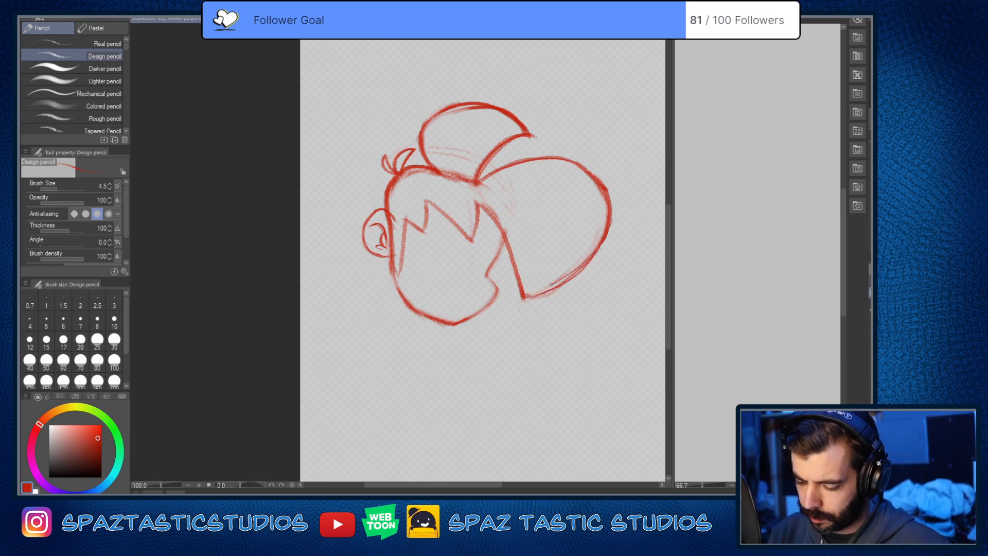
pyautogui.scroll(-1, 592, 332)
pyautogui.scroll(3, 545, 290)
pyautogui.moveTo(513, 221)
pyautogui.mouseDown()
pyautogui.moveTo(478, 310)
pyautogui.moveTo(482, 301)
pyautogui.mouseUp()
# Step: Erase the rough jawline below the ear and redraw it as one cleaner red curve toward the chin
pyautogui.moveTo(575, 395); pyautogui.dragTo(600, 292)
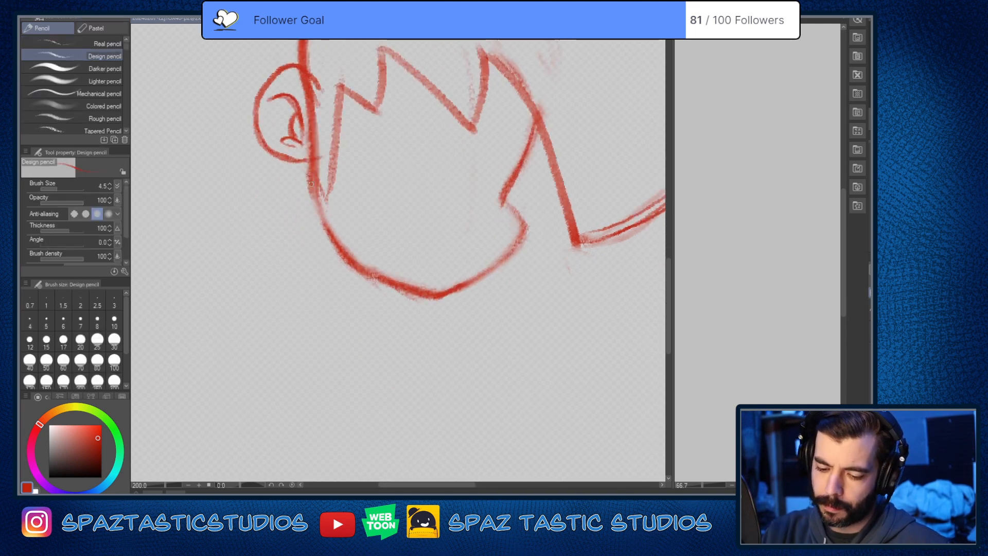
pyautogui.moveTo(311, 182); pyautogui.dragTo(362, 269)
pyautogui.moveTo(311, 199)
pyautogui.mouseDown()
pyautogui.moveTo(367, 265)
pyautogui.moveTo(317, 217)
pyautogui.moveTo(433, 294)
pyautogui.mouseUp()
pyautogui.press('e')
pyautogui.moveTo(308, 189); pyautogui.dragTo(342, 254)
pyautogui.press('p')
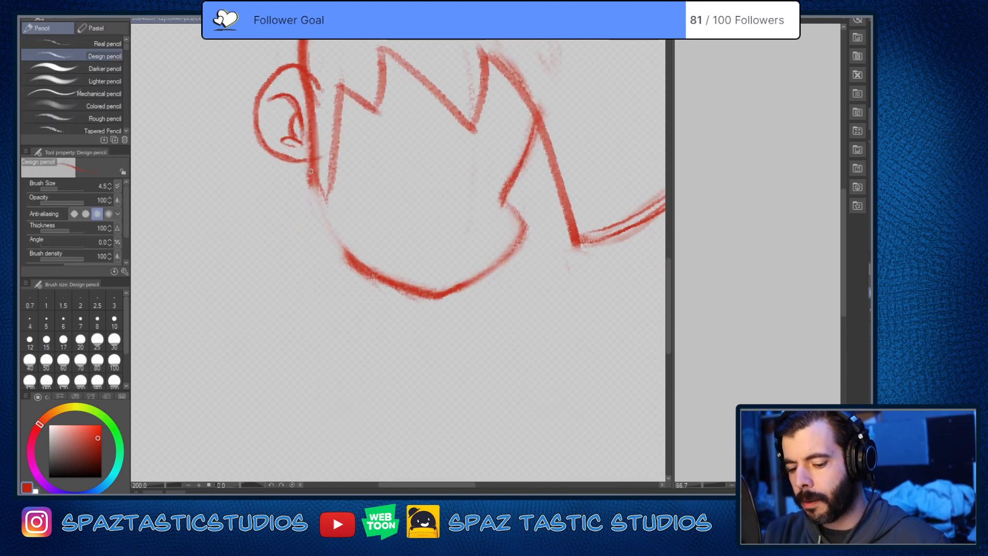
pyautogui.moveTo(309, 172)
pyautogui.mouseDown()
pyautogui.moveTo(309, 196)
pyautogui.moveTo(350, 265)
pyautogui.mouseUp()
pyautogui.hotkey('ctrl', 'z')
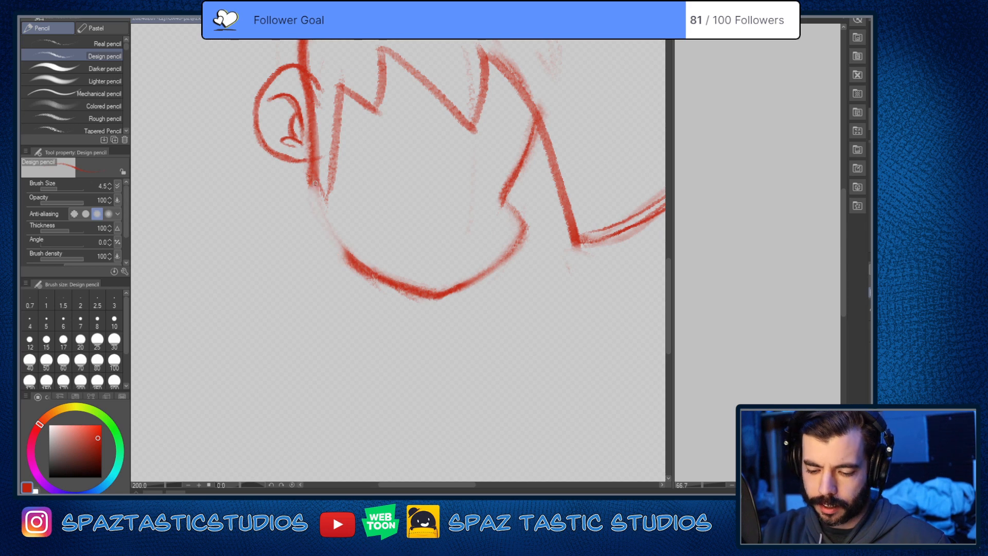
pyautogui.moveTo(312, 176); pyautogui.dragTo(347, 255)
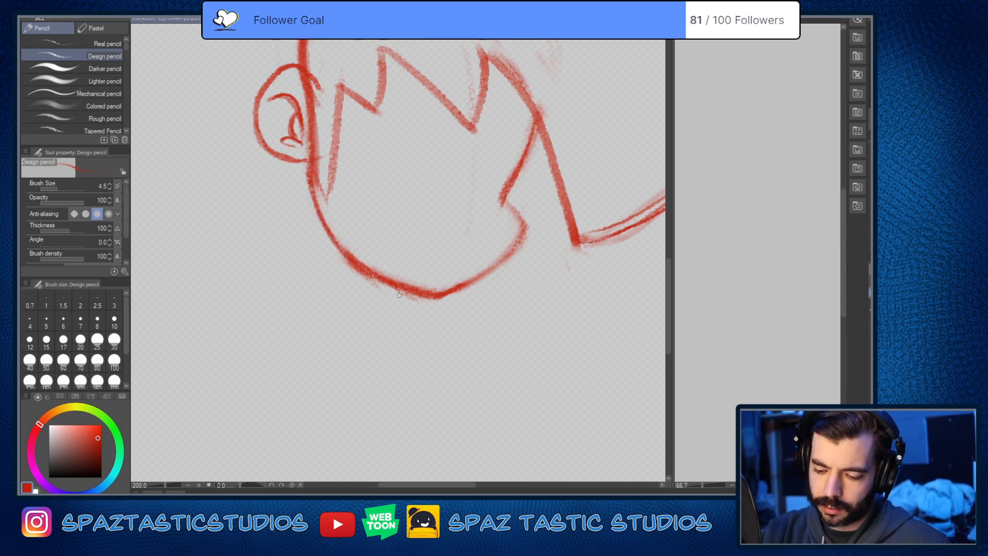
# Step: Reinforce the cheek-to-chin contour and the jagged fringe with its sideburn in red
pyautogui.moveTo(524, 343); pyautogui.dragTo(608, 396)
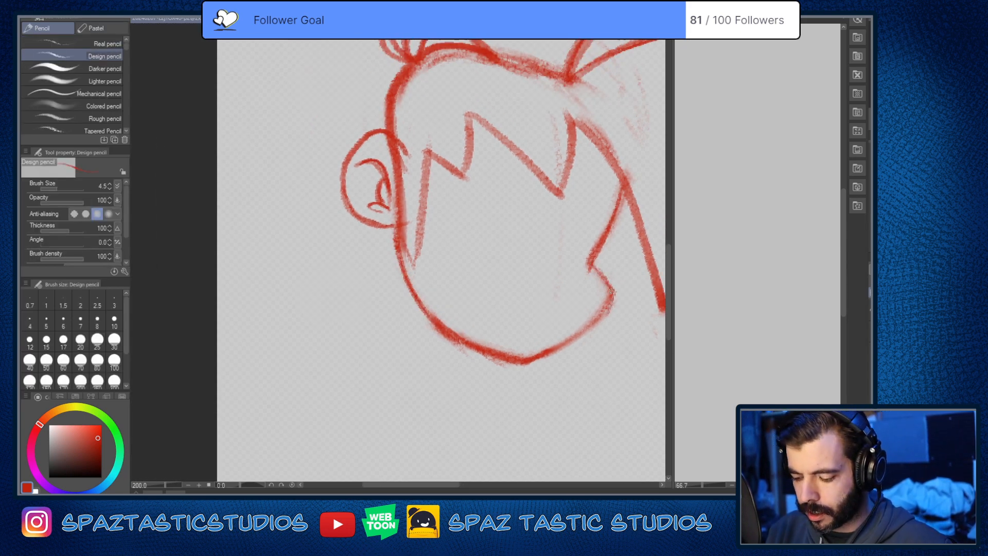
pyautogui.moveTo(602, 310); pyautogui.dragTo(546, 359)
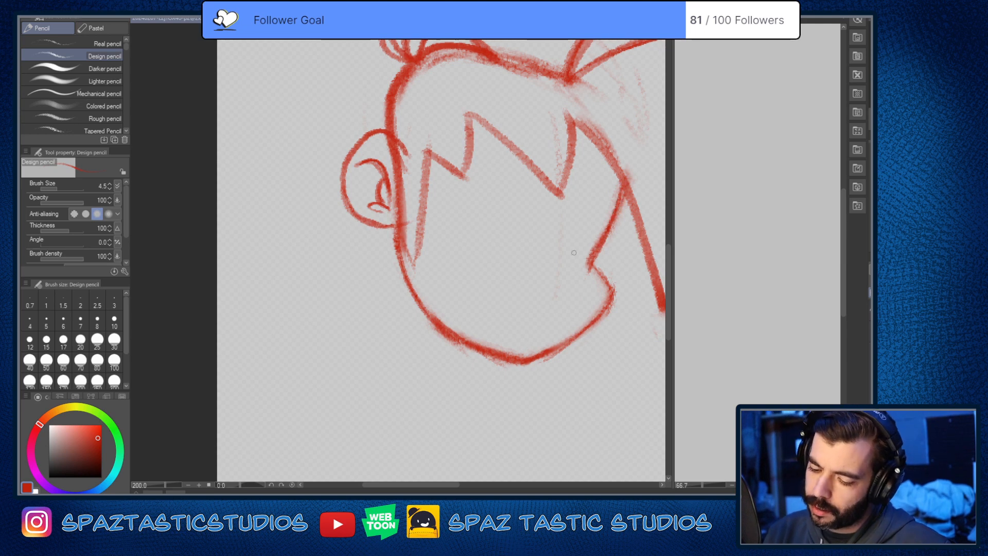
pyautogui.moveTo(427, 152); pyautogui.dragTo(418, 255)
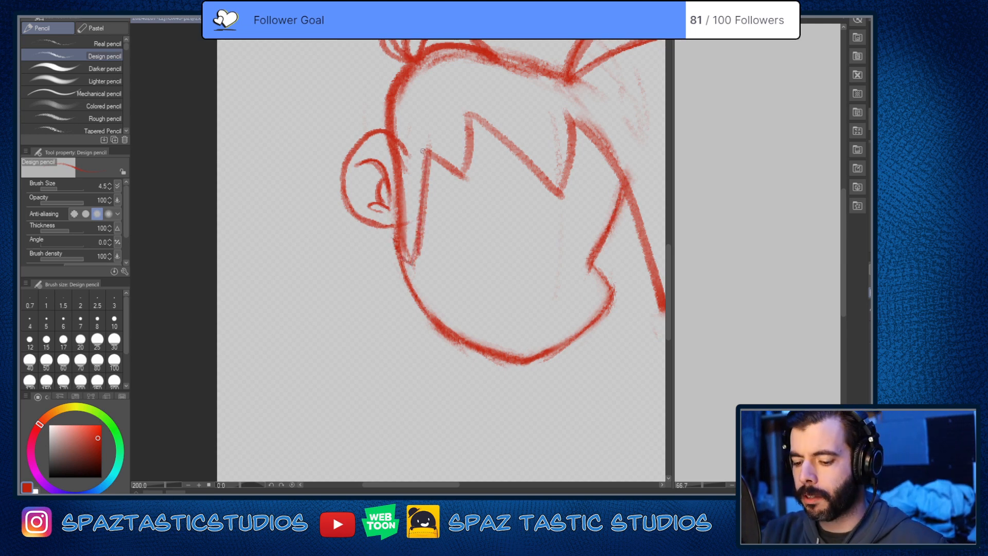
pyautogui.moveTo(423, 151); pyautogui.dragTo(470, 173)
pyautogui.moveTo(496, 134)
pyautogui.mouseDown()
pyautogui.moveTo(563, 199)
pyautogui.moveTo(567, 113)
pyautogui.moveTo(619, 175)
pyautogui.moveTo(648, 232)
pyautogui.mouseUp()
# Step: Erase the excess red where the hair meets the face's front edge and the doubled line along the large hair mass's lower edge
pyautogui.hotkey('ctrl', '-')
pyautogui.hotkey('ctrl', '-')
pyautogui.hotkey('ctrl', '-')
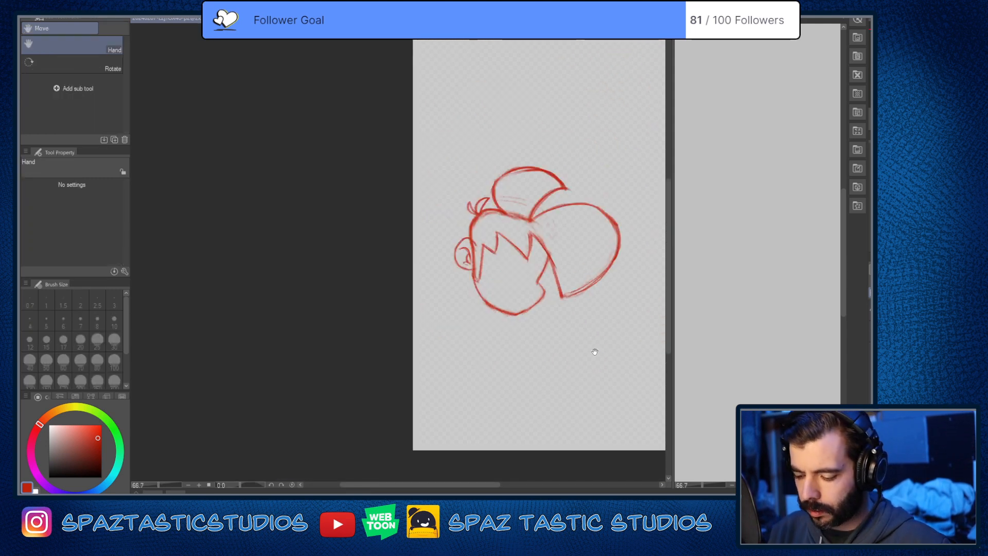
pyautogui.hotkey('ctrl', '+')
pyautogui.hotkey('ctrl', '+')
pyautogui.press('e')
pyautogui.moveTo(530, 207); pyautogui.dragTo(541, 248)
pyautogui.press('p')
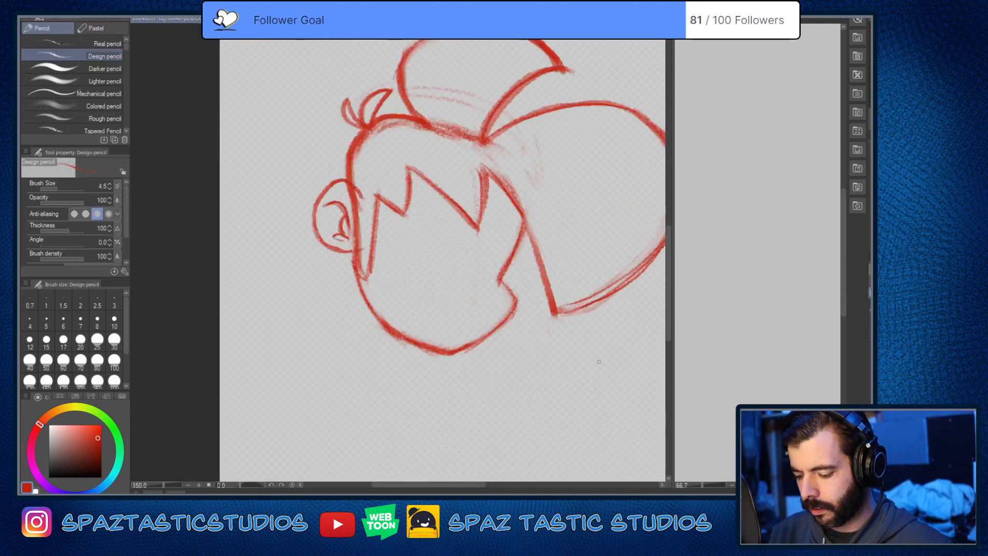
pyautogui.press('e')
pyautogui.moveTo(564, 300)
pyautogui.mouseDown()
pyautogui.moveTo(647, 250)
pyautogui.moveTo(624, 273)
pyautogui.mouseUp()
pyautogui.press('p')
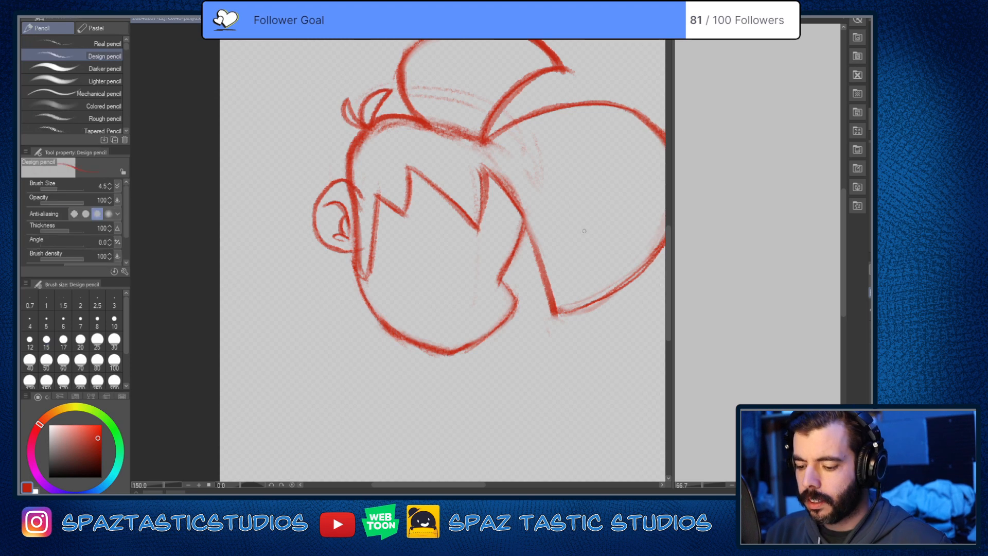
pyautogui.press('e')
pyautogui.press('p')
pyautogui.hotkey('ctrl', '-')
pyautogui.hotkey('ctrl', '-')
pyautogui.hotkey('ctrl', '-')
pyautogui.hotkey('ctrl', '-')
pyautogui.scroll(2, 583, 302)
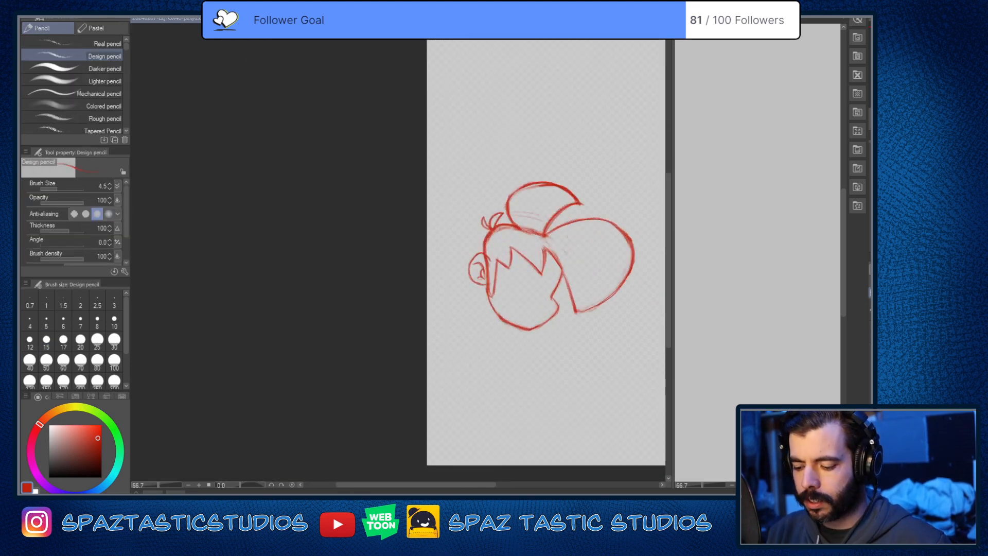
pyautogui.press('space')
pyautogui.moveTo(607, 315)
pyautogui.mouseDown()
pyautogui.moveTo(489, 342)
pyautogui.moveTo(505, 360)
pyautogui.moveTo(578, 324)
pyautogui.mouseUp()
pyautogui.press('space')
pyautogui.scroll(3, 496, 311)
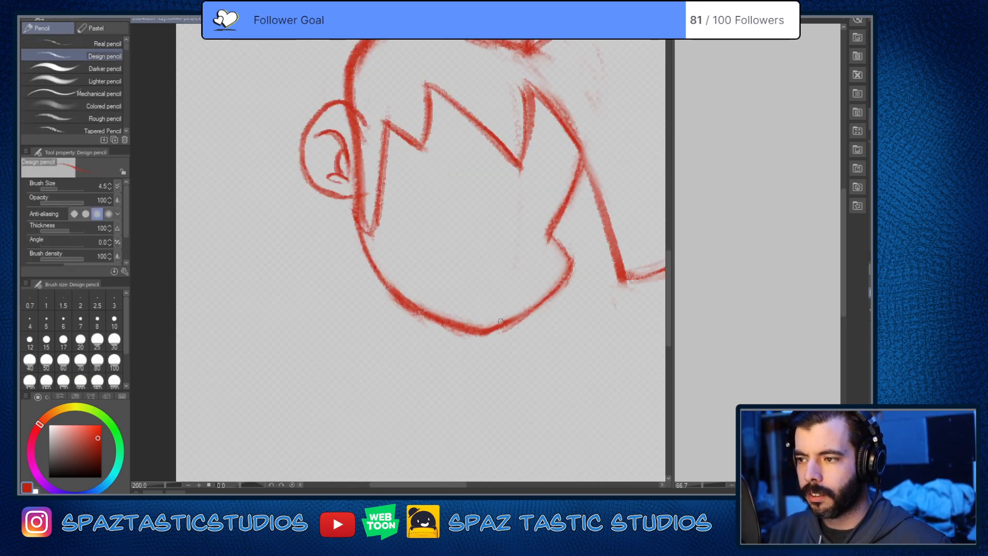
pyautogui.moveTo(489, 236)
pyautogui.mouseDown()
pyautogui.moveTo(539, 228)
pyautogui.moveTo(540, 247)
pyautogui.moveTo(492, 263)
pyautogui.moveTo(533, 226)
pyautogui.moveTo(493, 254)
pyautogui.mouseUp()
pyautogui.hotkey('ctrl', 'z')
pyautogui.hotkey('ctrl', 'z')
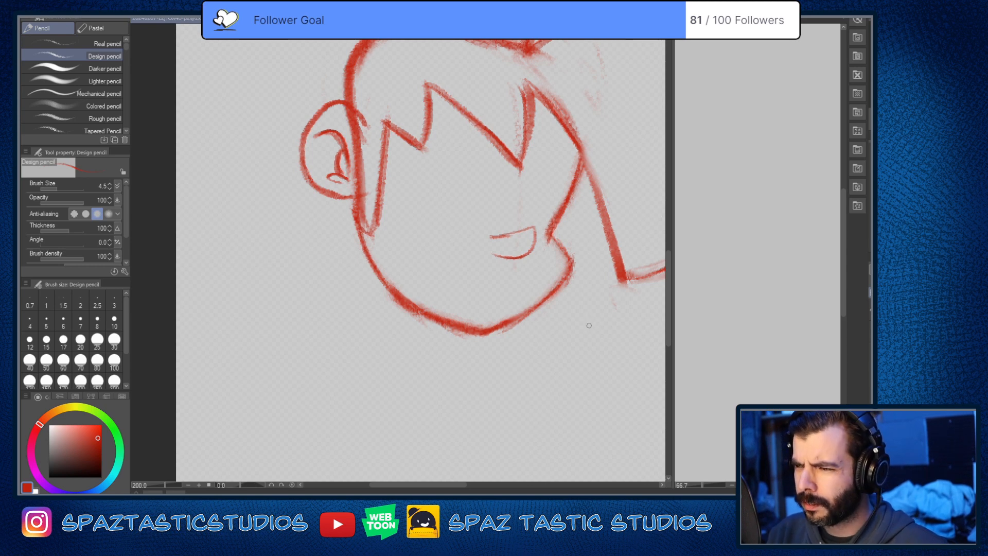
pyautogui.hotkey('ctrl', 'z')
pyautogui.hotkey('ctrl', 'z')
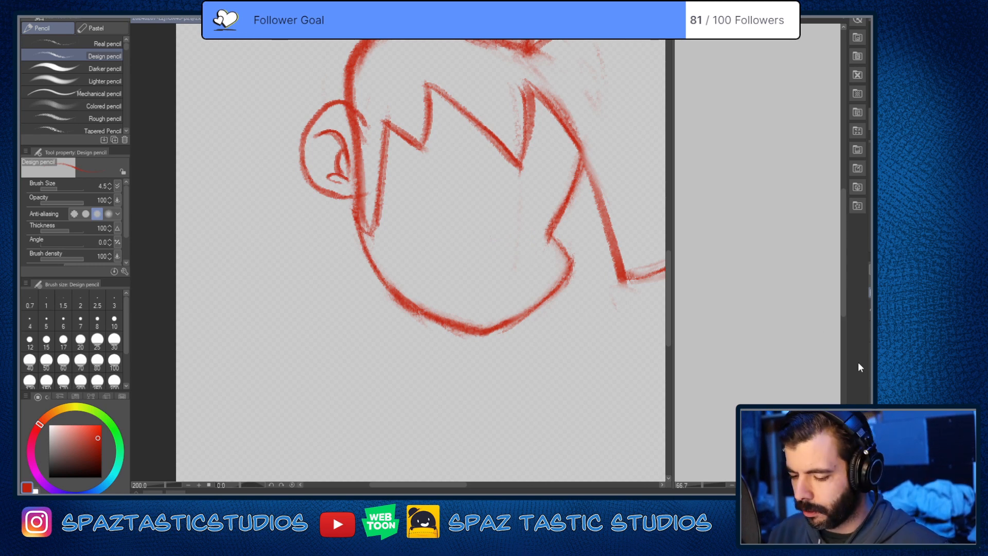
# Step: Show the reference panel again and trace the nose outline over it in red with the Design pencil at size 4.5
pyautogui.click(870, 309)
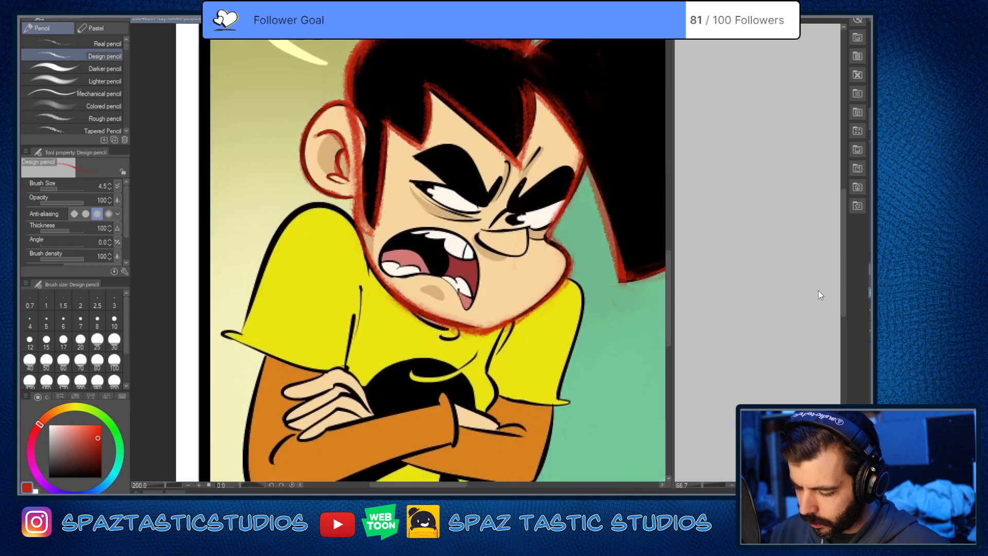
pyautogui.press('space')
pyautogui.moveTo(520, 413); pyautogui.dragTo(526, 437)
pyautogui.scroll(2, 510, 259)
pyautogui.scroll(2, 509, 260)
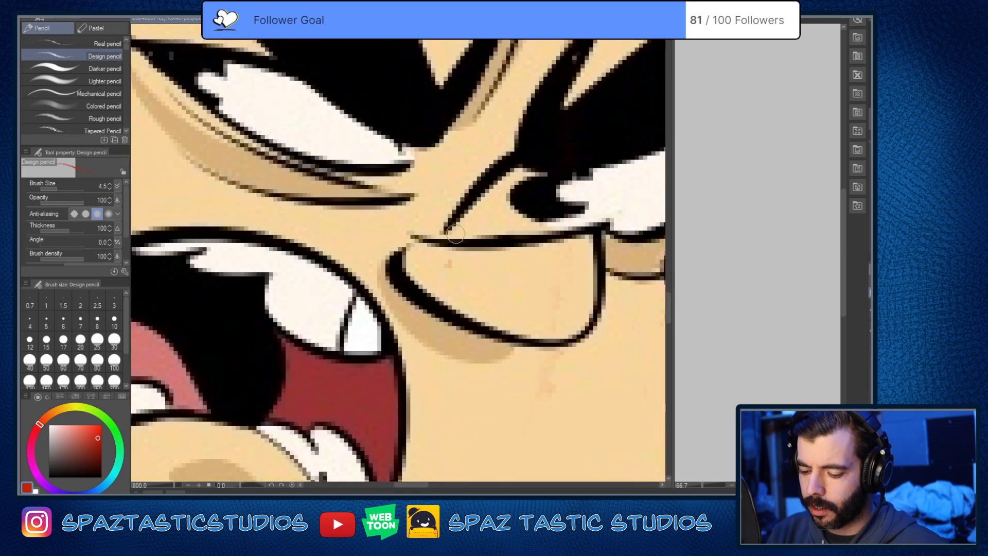
pyautogui.moveTo(417, 238)
pyautogui.mouseDown()
pyautogui.moveTo(493, 245)
pyautogui.moveTo(621, 218)
pyautogui.moveTo(602, 230)
pyautogui.moveTo(600, 269)
pyautogui.moveTo(503, 346)
pyautogui.moveTo(397, 252)
pyautogui.mouseUp()
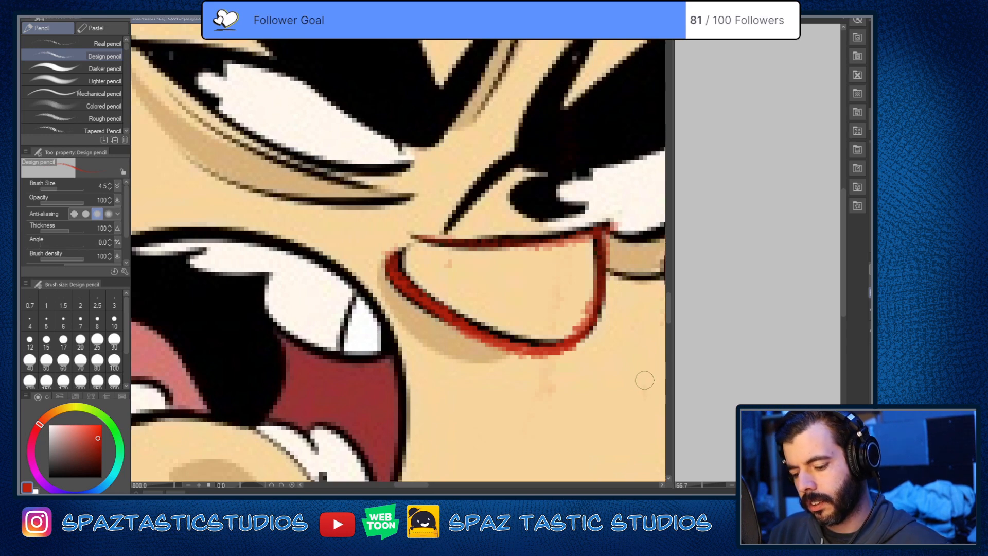
pyautogui.scroll(-5, 644, 380)
pyautogui.press('space')
pyautogui.moveTo(647, 394)
pyautogui.mouseDown()
pyautogui.moveTo(520, 368)
pyautogui.moveTo(497, 374)
pyautogui.moveTo(561, 414)
pyautogui.moveTo(523, 344)
pyautogui.moveTo(520, 365)
pyautogui.moveTo(556, 343)
pyautogui.mouseUp()
pyautogui.press('space')
pyautogui.scroll(5, 520, 366)
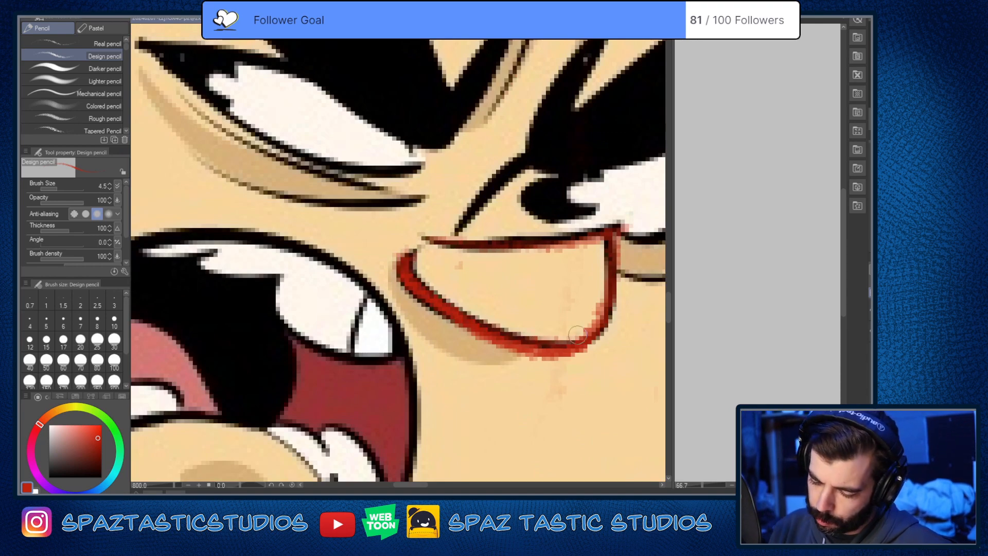
pyautogui.moveTo(614, 295)
pyautogui.mouseDown()
pyautogui.moveTo(616, 246)
pyautogui.moveTo(438, 241)
pyautogui.mouseUp()
# Step: Erase the red nose tracing and the head line overlapping the ear with the Soft eraser at size 15
pyautogui.scroll(-9, 603, 351)
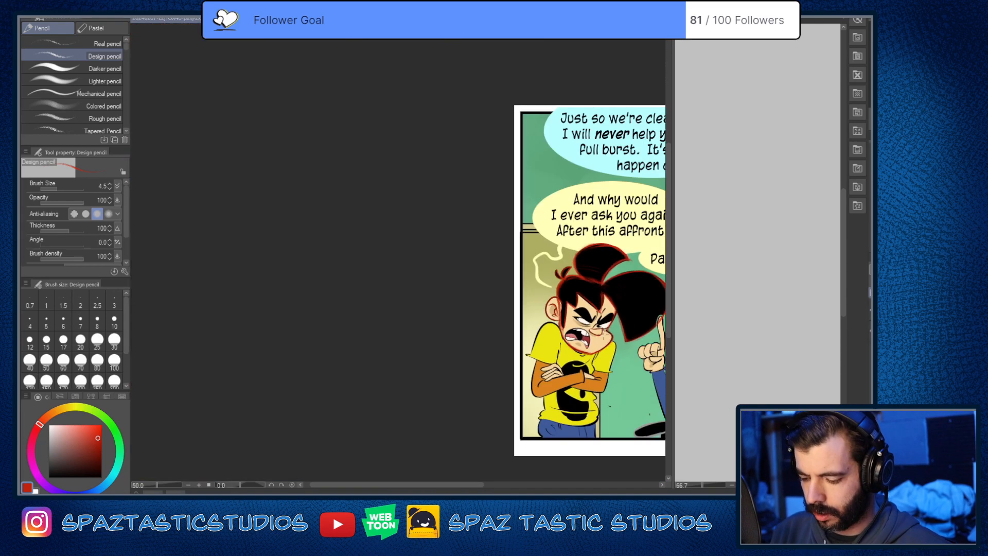
pyautogui.scroll(3, 604, 353)
pyautogui.press('space')
pyautogui.moveTo(604, 358); pyautogui.dragTo(568, 298)
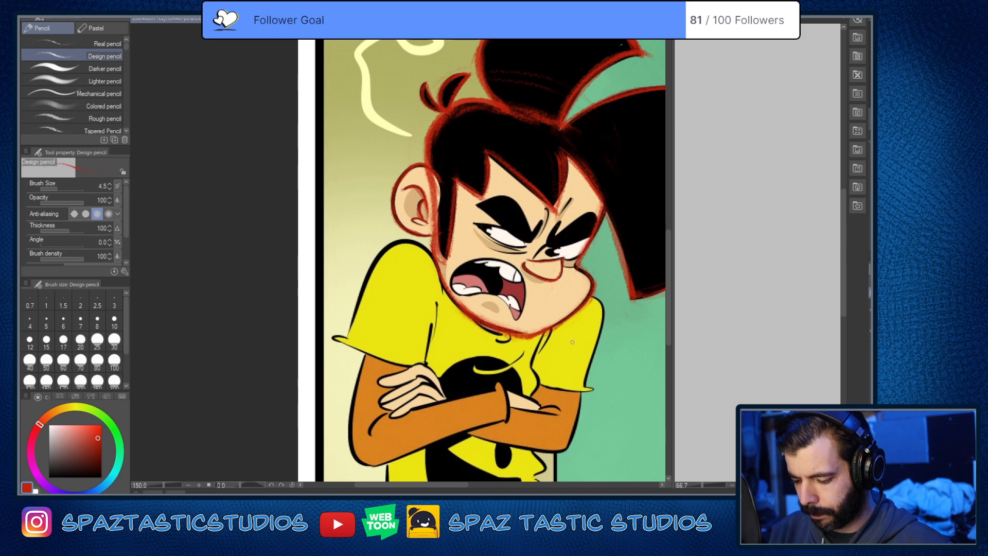
pyautogui.press('e')
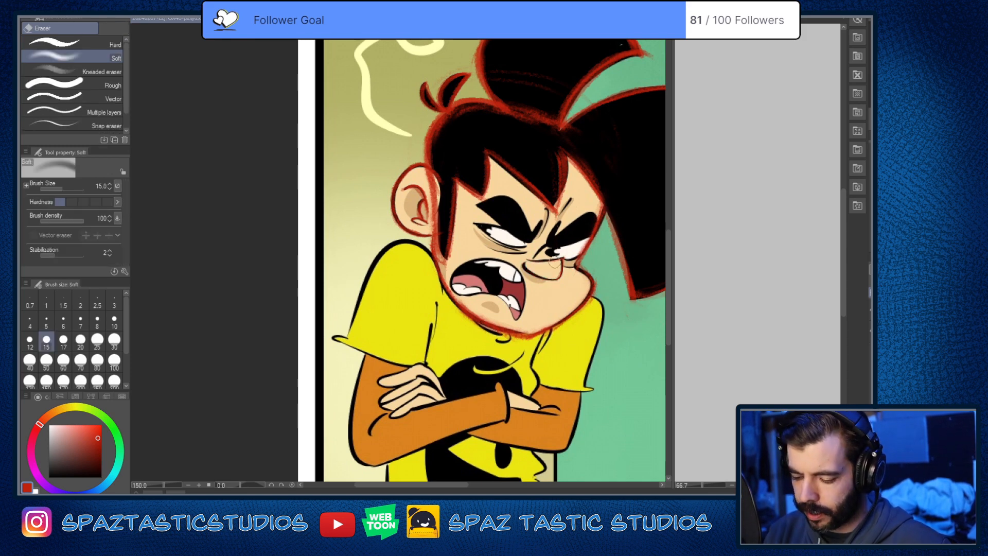
pyautogui.moveTo(432, 178); pyautogui.dragTo(440, 250)
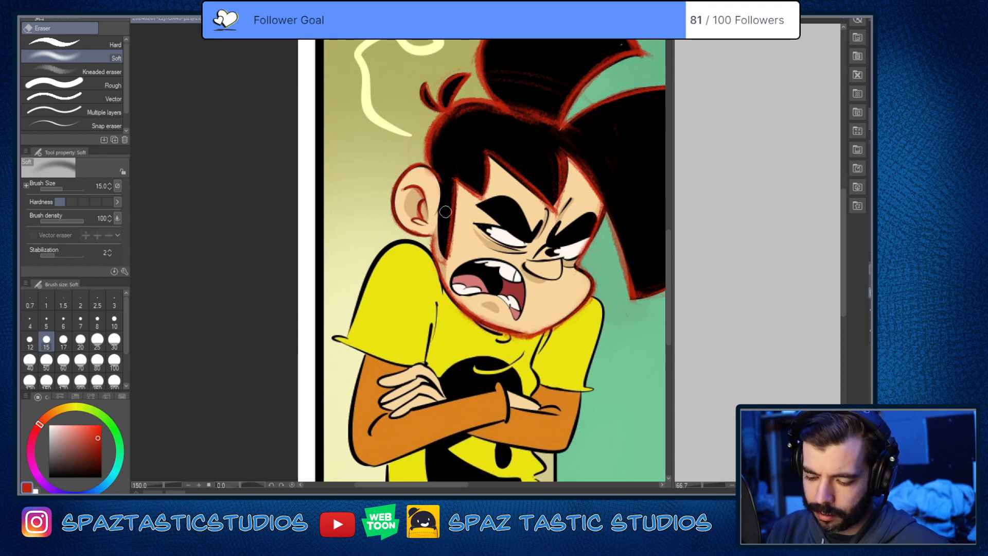
# Step: Trace the shirt's shoulder curve below the ear in red, down the sleeve's outer edge to the pointed cuff tip
pyautogui.press('space')
pyautogui.moveTo(609, 378); pyautogui.dragTo(616, 326)
pyautogui.press('p')
pyautogui.scroll(-2, 565, 371)
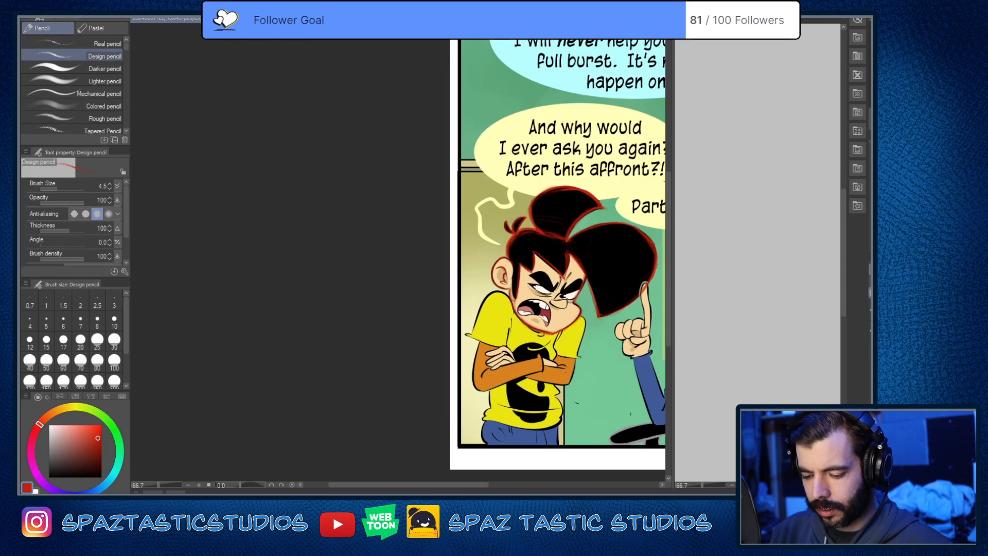
pyautogui.press('space')
pyautogui.moveTo(565, 288); pyautogui.dragTo(567, 180)
pyautogui.scroll(1, 565, 173)
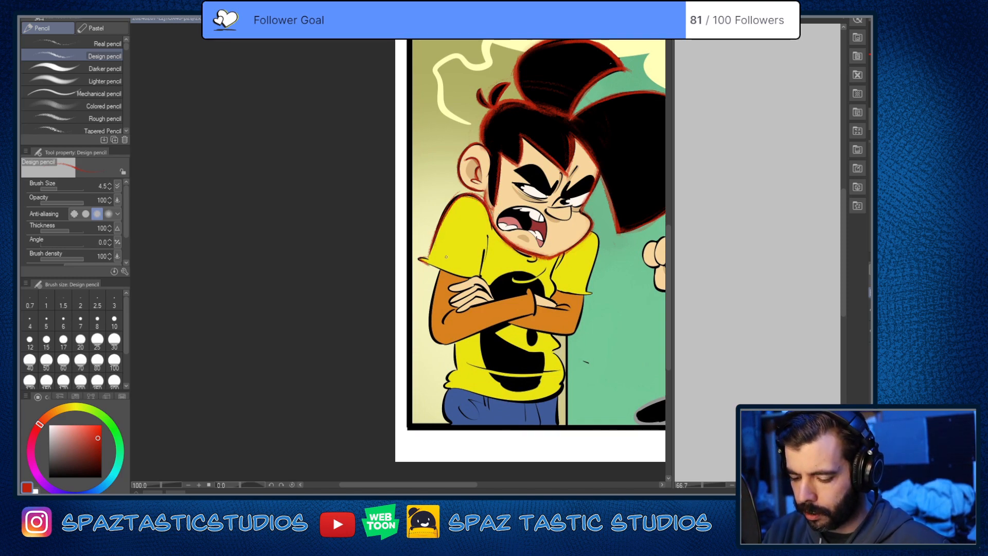
# Step: Clean up the cuff tip and trace the sleeve's hem in red from the tip to the hand
pyautogui.press('^')
pyautogui.press('^')
pyautogui.press('^')
pyautogui.scroll(4, 426, 267)
pyautogui.press('e')
pyautogui.moveTo(417, 287); pyautogui.dragTo(444, 308)
pyautogui.press('p')
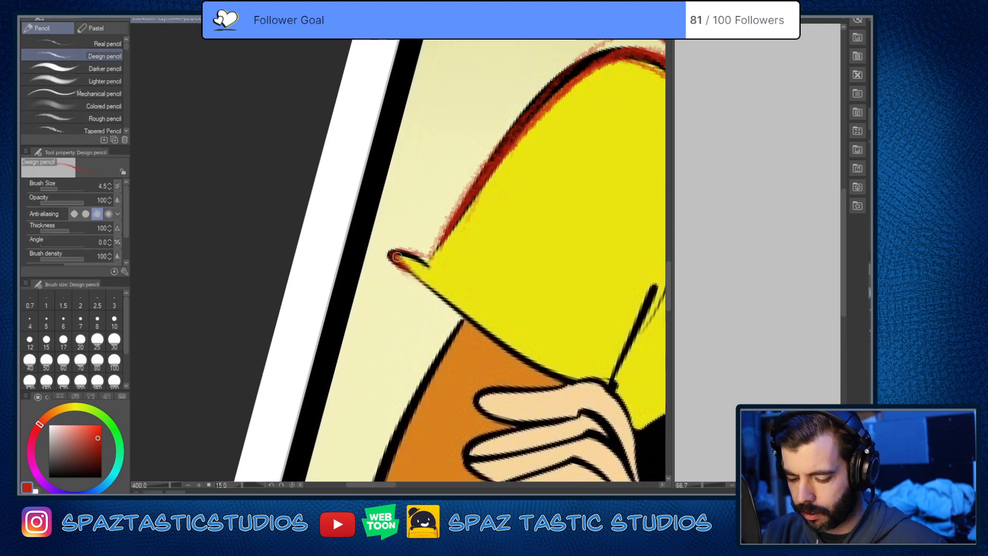
pyautogui.moveTo(396, 256)
pyautogui.mouseDown()
pyautogui.moveTo(468, 326)
pyautogui.moveTo(590, 391)
pyautogui.mouseUp()
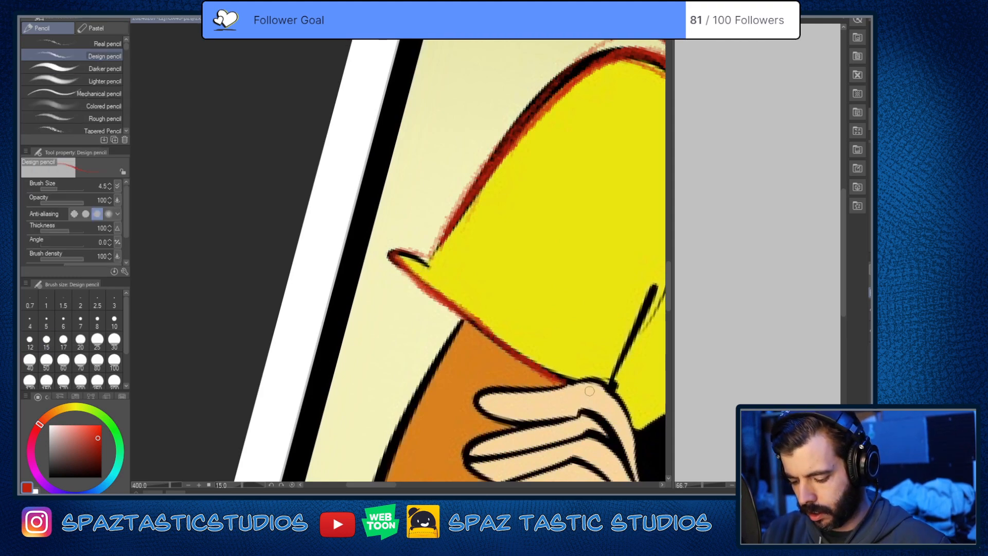
# Step: Redraw the sleeve's outer edge in red from the top of the shoulder down to the cuff
pyautogui.scroll(-4, 589, 391)
pyautogui.press('-')
pyautogui.press('-')
pyautogui.press('-')
pyautogui.moveTo(593, 247)
pyautogui.mouseDown()
pyautogui.moveTo(467, 260)
pyautogui.moveTo(421, 330)
pyautogui.mouseUp()
pyautogui.scroll(2, 469, 260)
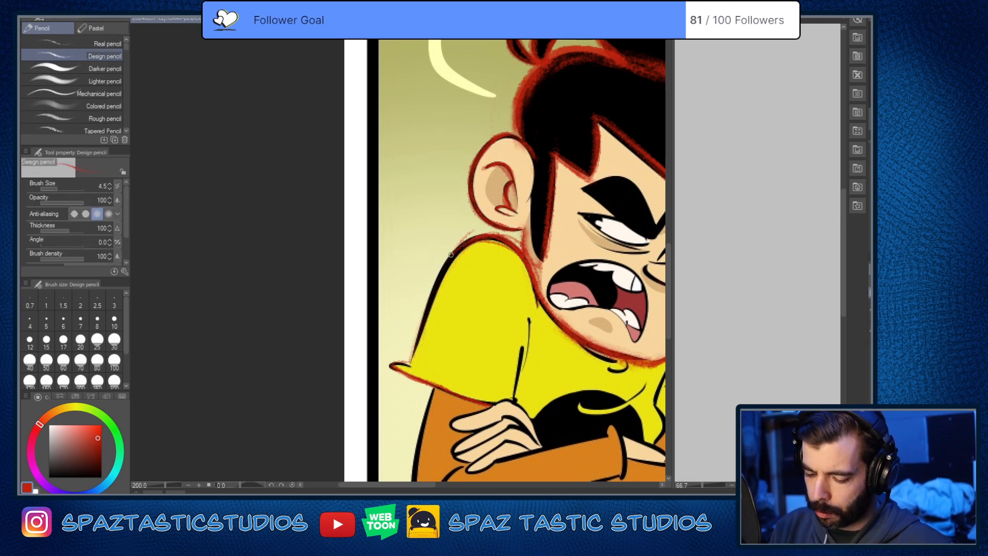
pyautogui.moveTo(450, 254); pyautogui.dragTo(404, 366)
pyautogui.hotkey('ctrl', 'z')
pyautogui.moveTo(475, 238)
pyautogui.mouseDown()
pyautogui.moveTo(412, 344)
pyautogui.moveTo(405, 266)
pyautogui.mouseUp()
pyautogui.press('space')
pyautogui.moveTo(419, 221); pyautogui.dragTo(462, 156)
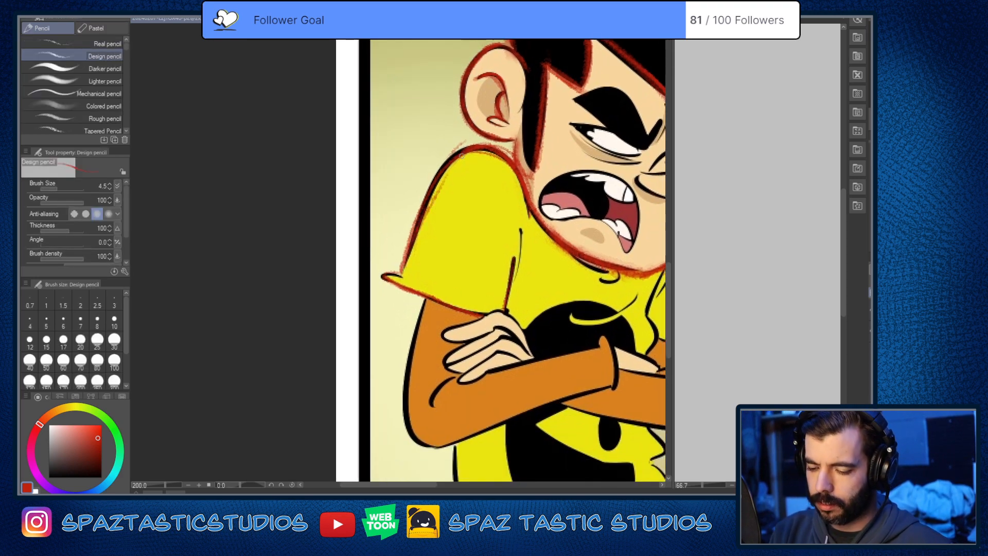
# Step: Trace the upper fingers of the hand gripping the arm below the shirt sleeve in red with the Design pencil
pyautogui.press('space')
pyautogui.moveTo(613, 418); pyautogui.dragTo(451, 376)
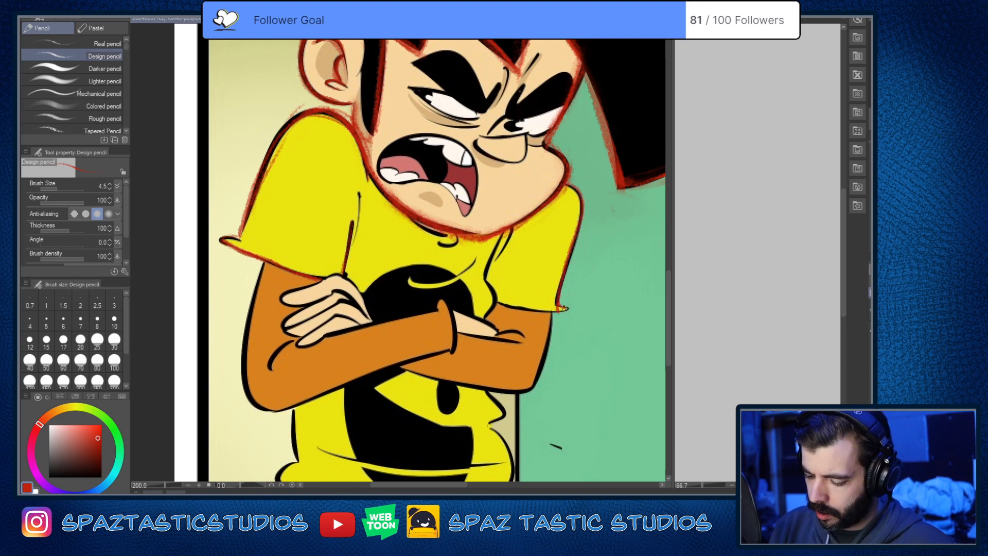
pyautogui.press('space')
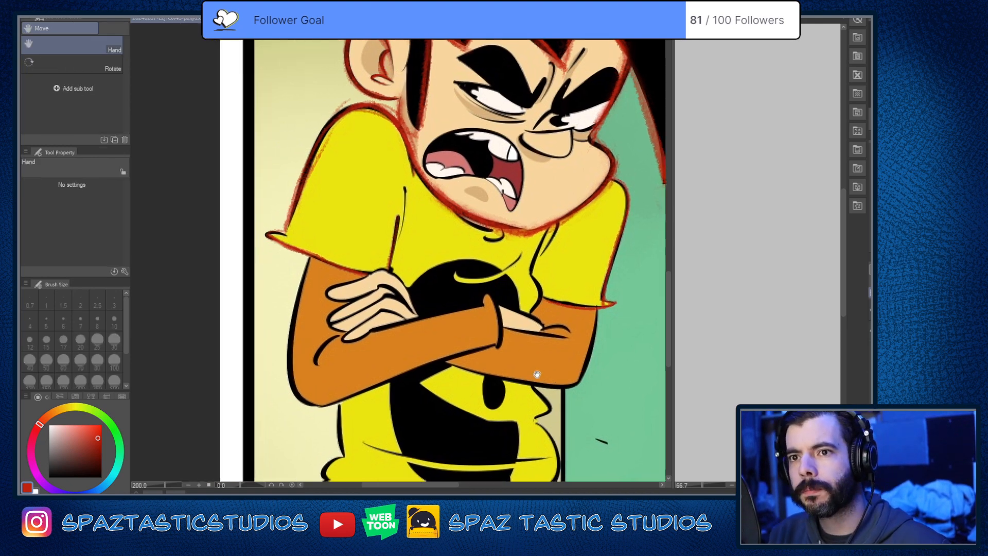
pyautogui.moveTo(347, 273); pyautogui.dragTo(441, 258)
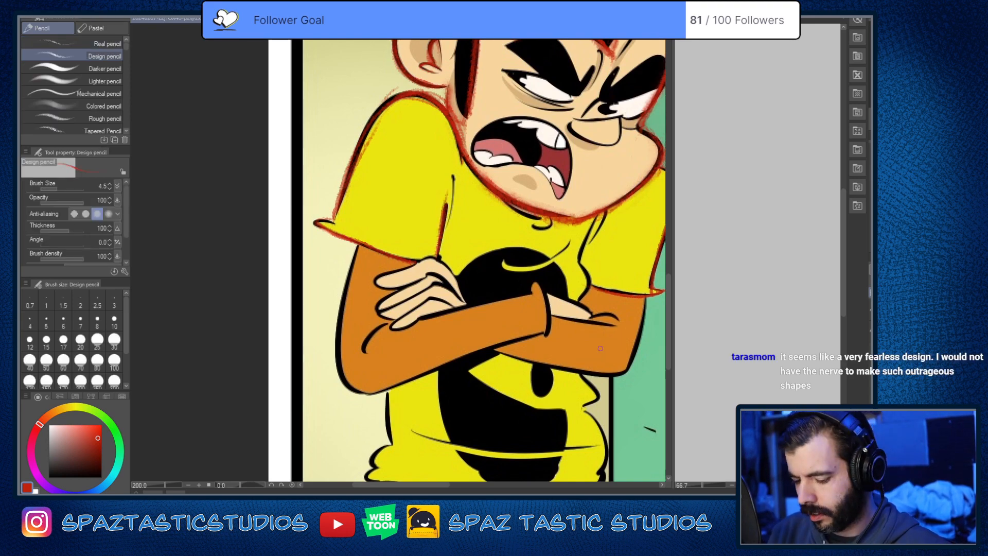
pyautogui.scroll(-1, 600, 348)
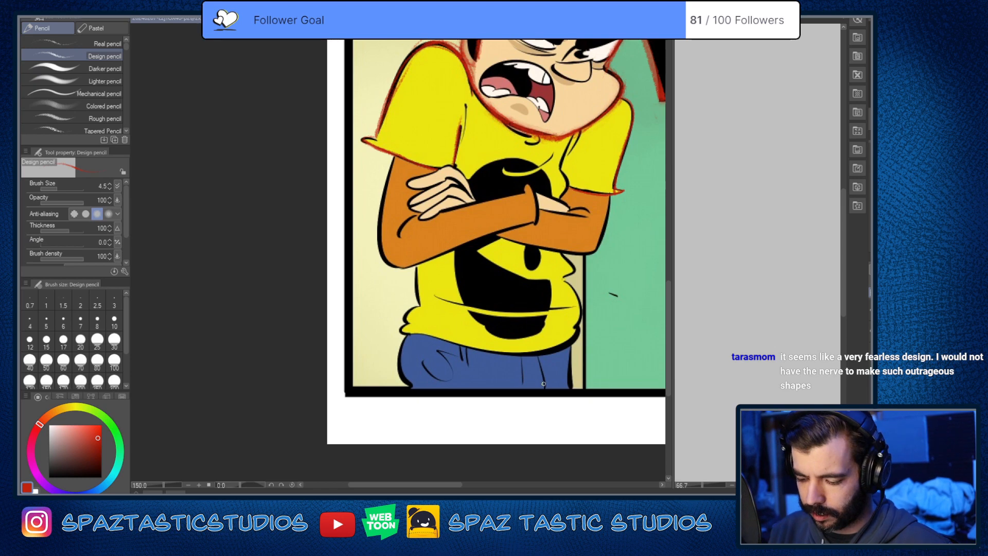
pyautogui.scroll(3, 420, 166)
pyautogui.press('space')
pyautogui.moveTo(529, 332); pyautogui.dragTo(547, 409)
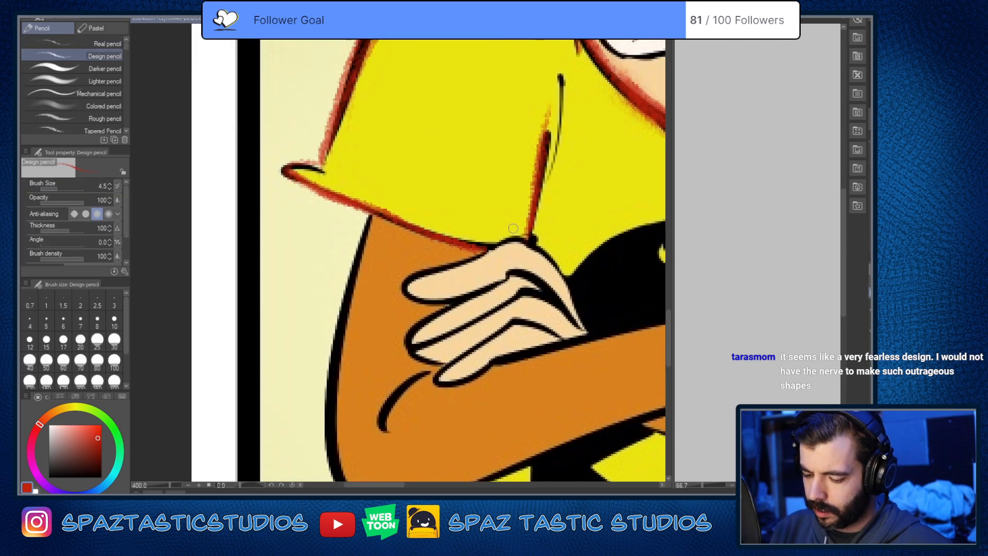
pyautogui.moveTo(517, 238)
pyautogui.mouseDown()
pyautogui.moveTo(432, 275)
pyautogui.moveTo(414, 296)
pyautogui.mouseUp()
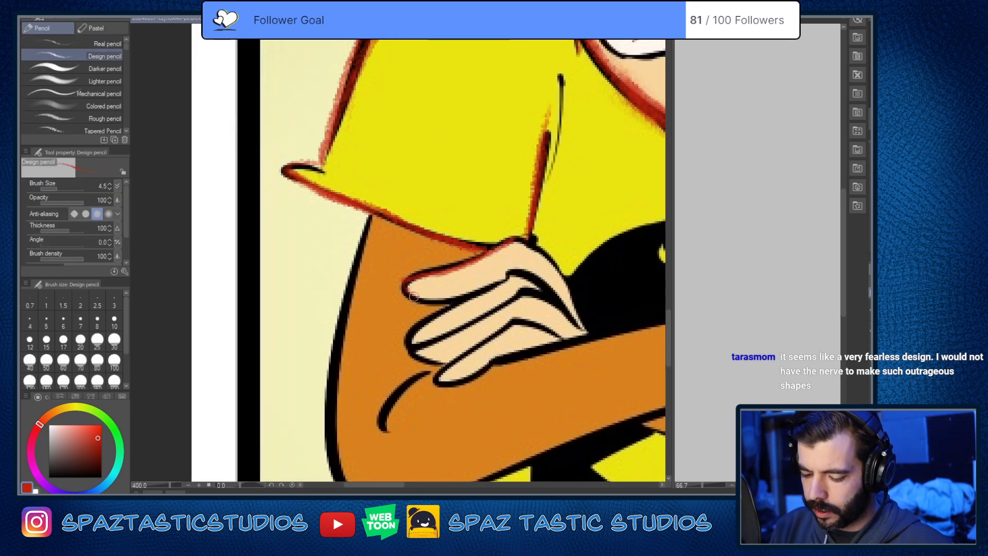
pyautogui.moveTo(508, 289)
pyautogui.mouseDown()
pyautogui.moveTo(447, 301)
pyautogui.moveTo(417, 273)
pyautogui.moveTo(518, 243)
pyautogui.moveTo(584, 322)
pyautogui.moveTo(535, 273)
pyautogui.moveTo(419, 327)
pyautogui.moveTo(452, 362)
pyautogui.moveTo(521, 291)
pyautogui.moveTo(553, 302)
pyautogui.mouseUp()
pyautogui.moveTo(424, 315); pyautogui.dragTo(406, 339)
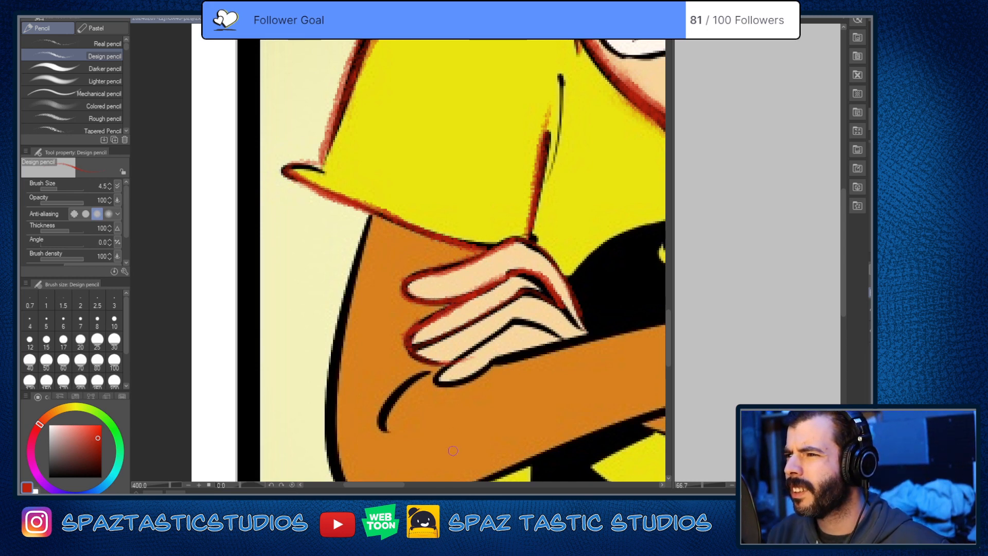
# Step: Trace the hand's lowest finger in red and reinforce the knuckle line and the back of the hand down to the forearm
pyautogui.moveTo(536, 385); pyautogui.dragTo(560, 298)
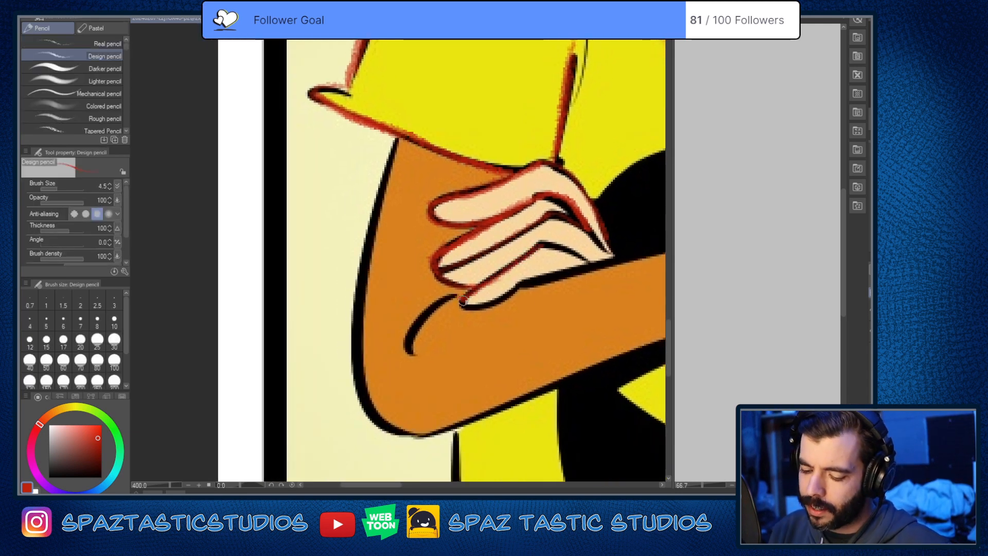
pyautogui.moveTo(463, 301)
pyautogui.mouseDown()
pyautogui.moveTo(528, 271)
pyautogui.moveTo(612, 255)
pyautogui.mouseUp()
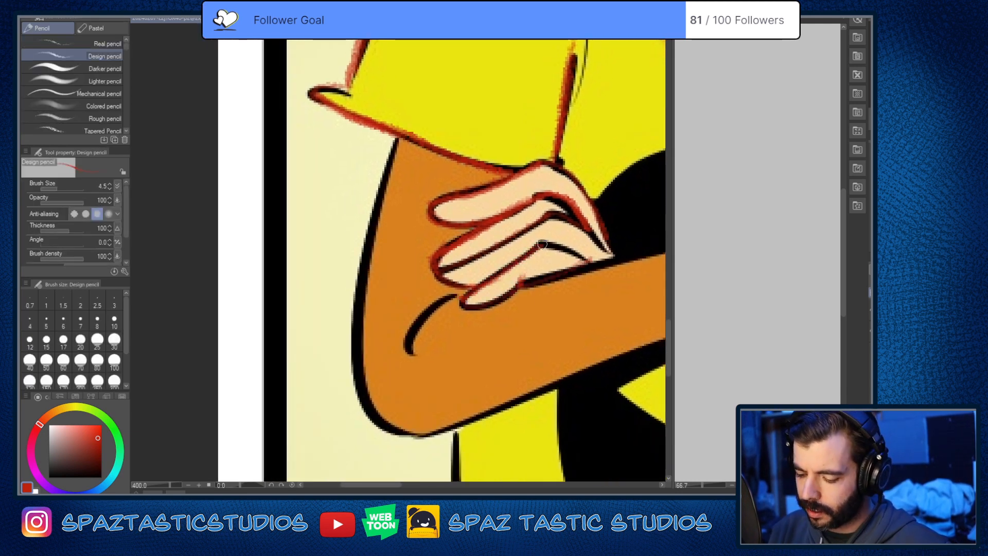
pyautogui.moveTo(542, 244)
pyautogui.mouseDown()
pyautogui.moveTo(589, 260)
pyautogui.moveTo(471, 294)
pyautogui.moveTo(518, 289)
pyautogui.mouseUp()
pyautogui.moveTo(464, 304); pyautogui.dragTo(523, 283)
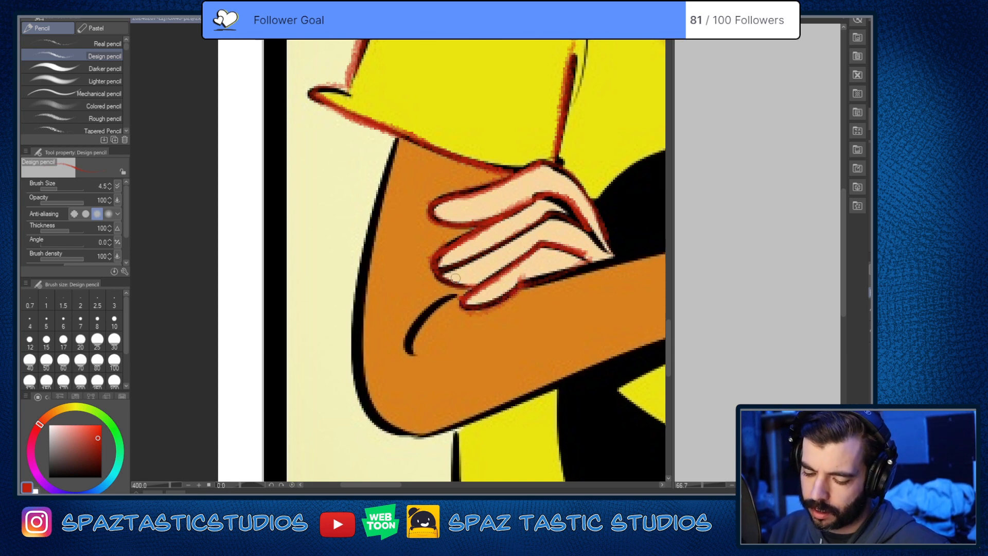
pyautogui.moveTo(446, 276)
pyautogui.mouseDown()
pyautogui.moveTo(461, 290)
pyautogui.moveTo(475, 287)
pyautogui.mouseUp()
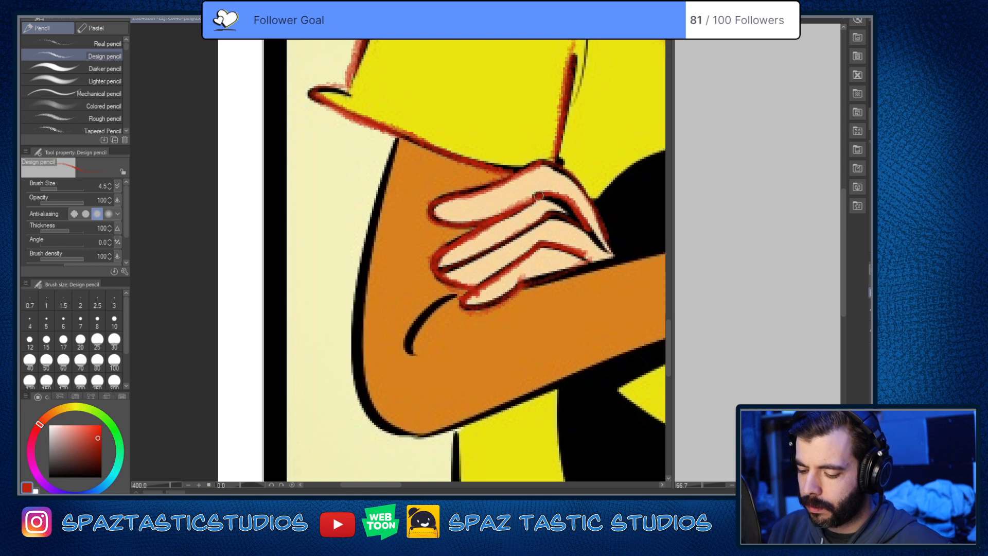
pyautogui.moveTo(546, 197); pyautogui.dragTo(607, 252)
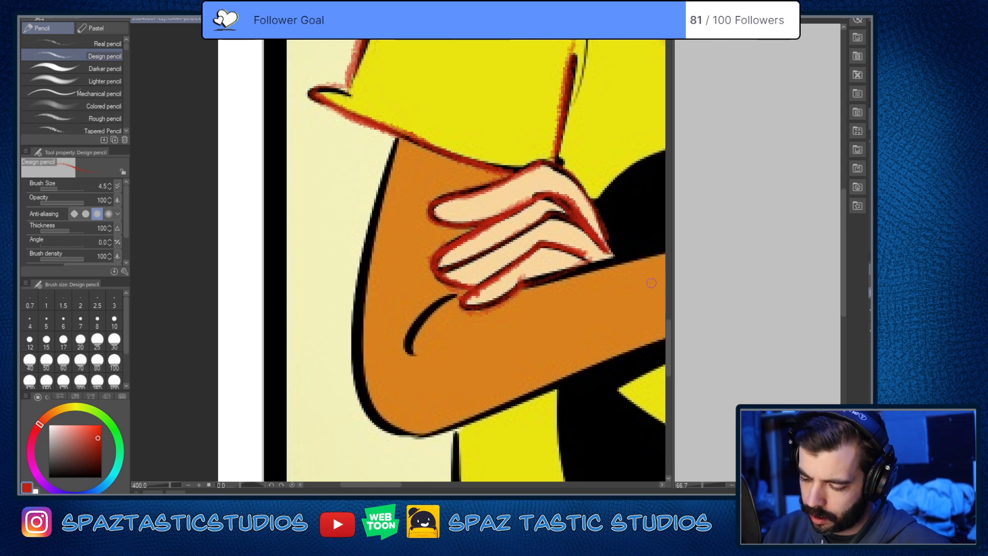
pyautogui.moveTo(546, 163)
pyautogui.mouseDown()
pyautogui.moveTo(586, 199)
pyautogui.moveTo(620, 261)
pyautogui.mouseUp()
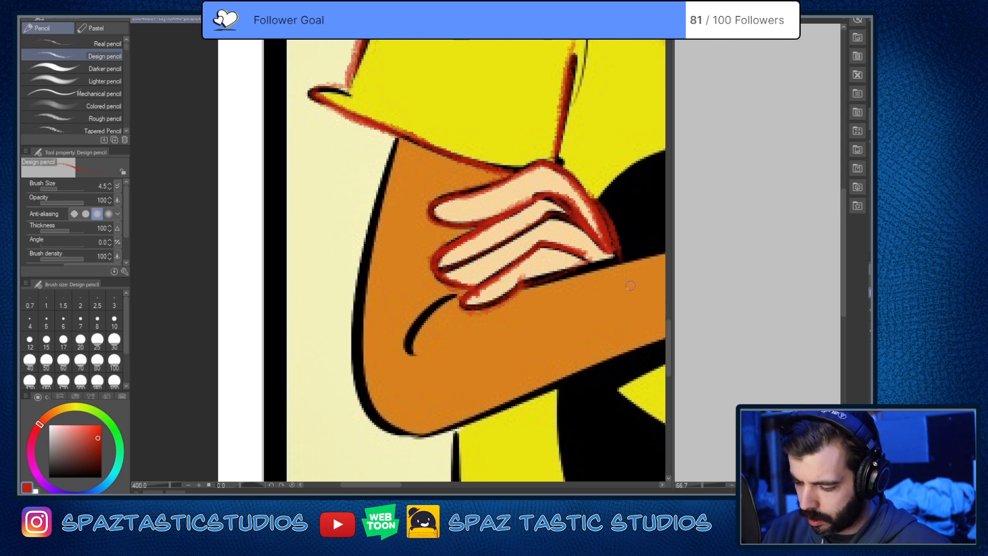
# Step: Trace the orange sleeve's cuff in red, plus the upper edge of the second hand emerging from it
pyautogui.scroll(-5, 564, 340)
pyautogui.scroll(1, 623, 309)
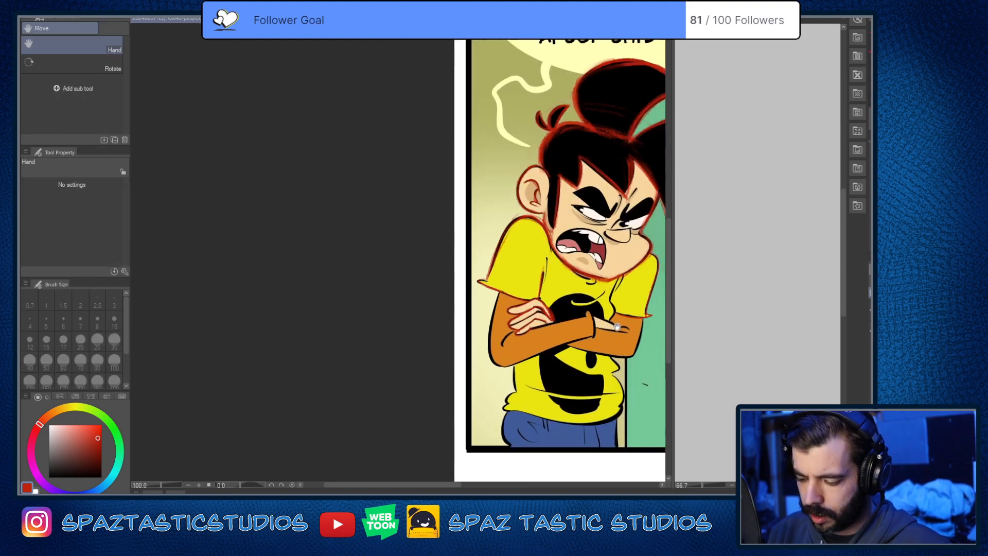
pyautogui.moveTo(619, 325); pyautogui.dragTo(474, 331)
pyautogui.scroll(2, 480, 332)
pyautogui.press('p')
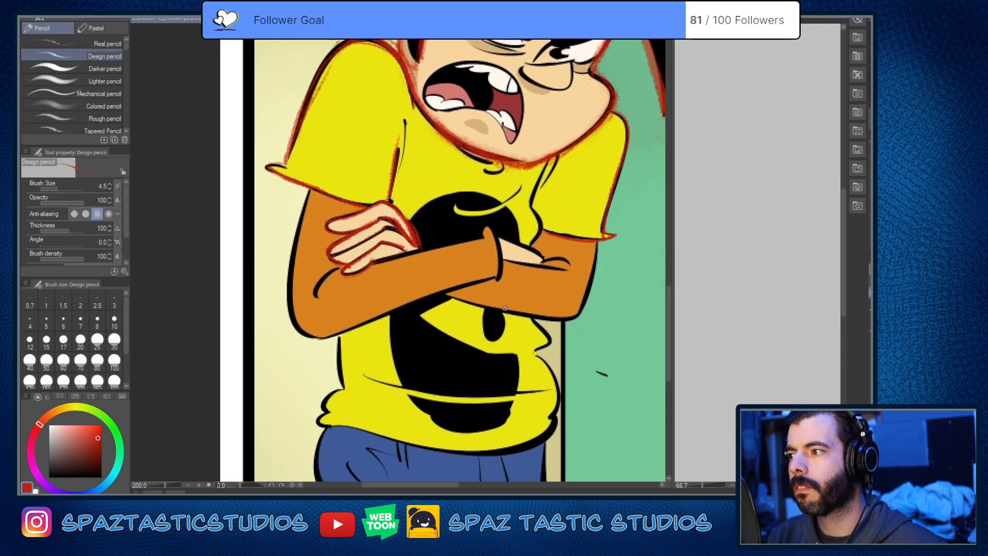
pyautogui.press('space')
pyautogui.moveTo(499, 354); pyautogui.dragTo(498, 298)
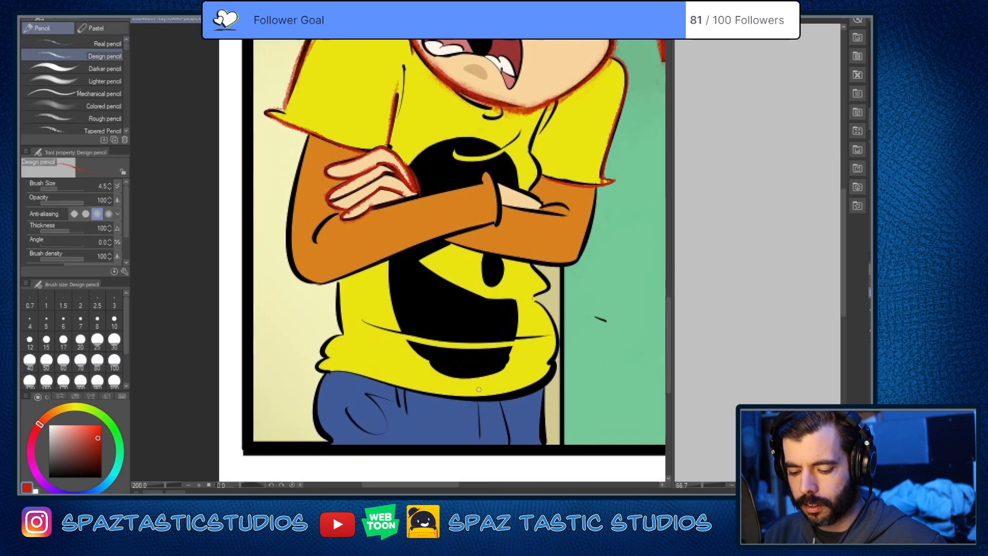
pyautogui.scroll(2, 532, 201)
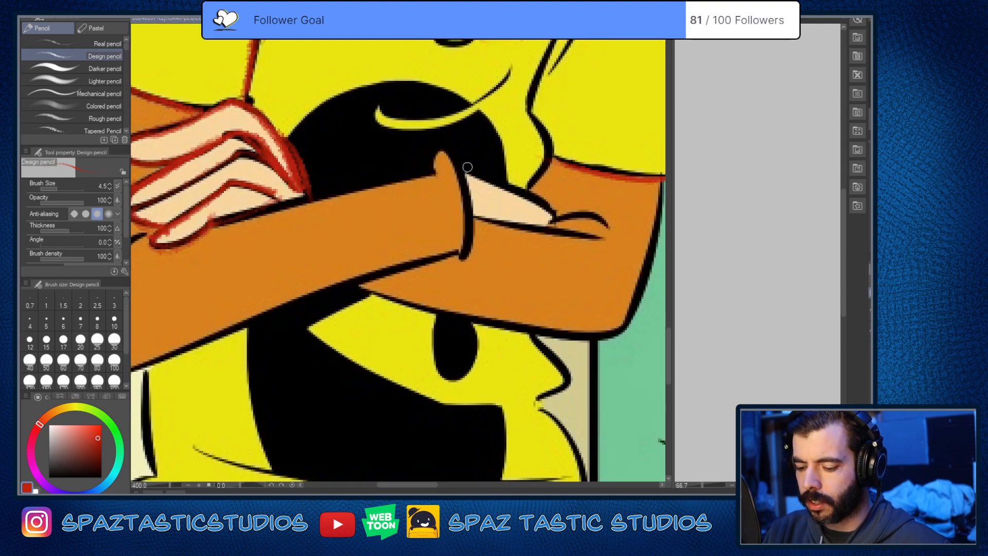
pyautogui.moveTo(437, 155)
pyautogui.mouseDown()
pyautogui.moveTo(453, 159)
pyautogui.moveTo(468, 193)
pyautogui.moveTo(465, 256)
pyautogui.mouseUp()
pyautogui.moveTo(456, 167); pyautogui.dragTo(549, 214)
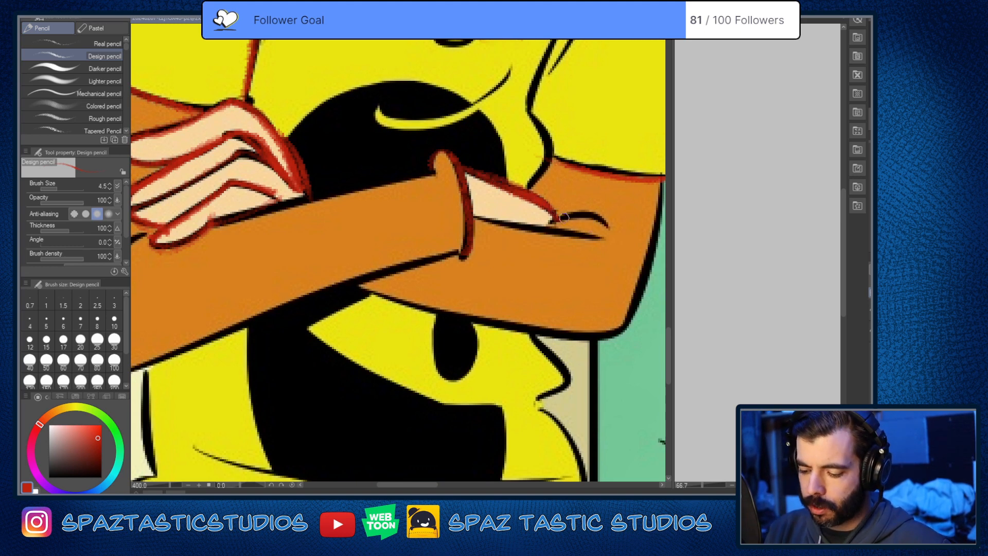
# Step: Trace the fold at the second hand's tip and the hand's lower edge in red, rotating the canvas 10 degrees for the long stroke
pyautogui.moveTo(554, 220); pyautogui.dragTo(605, 223)
pyautogui.hotkey('ctrl', 'z')
pyautogui.moveTo(475, 213); pyautogui.dragTo(609, 230)
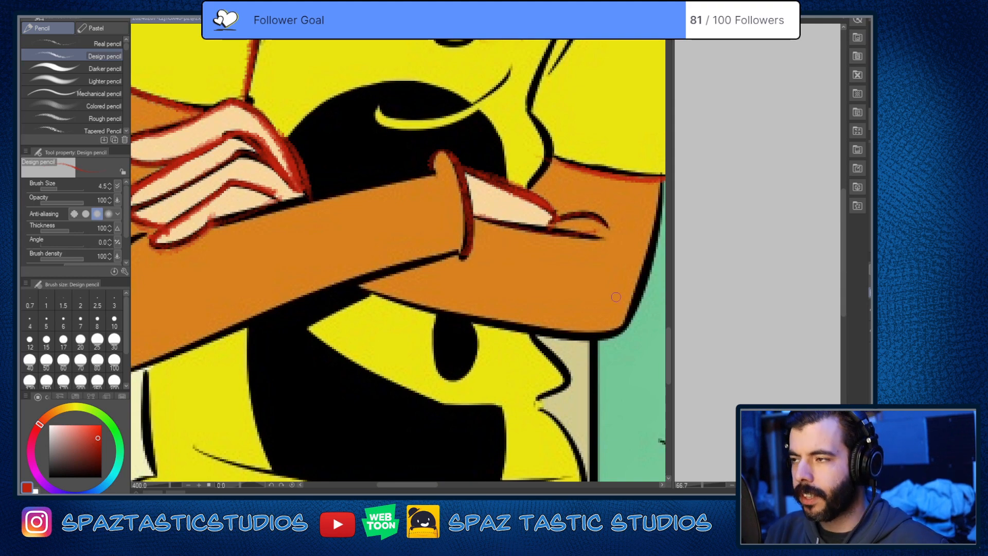
pyautogui.press('^')
pyautogui.press('^')
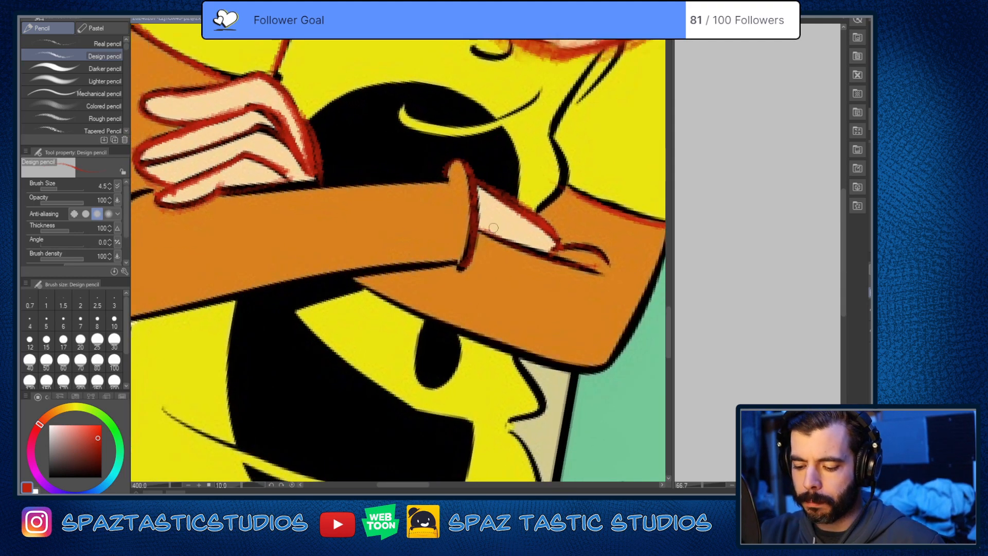
pyautogui.moveTo(477, 227); pyautogui.dragTo(610, 274)
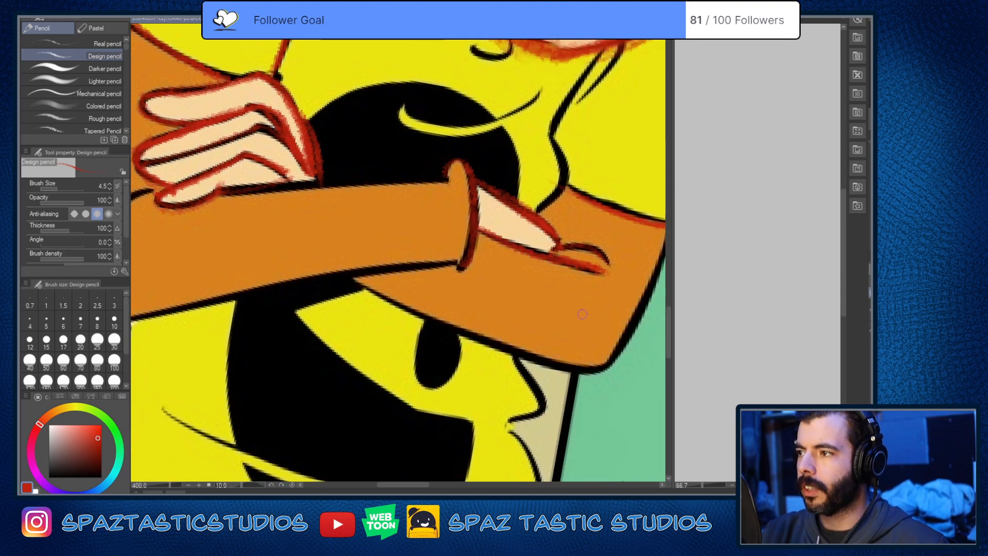
pyautogui.moveTo(501, 433); pyautogui.dragTo(584, 382)
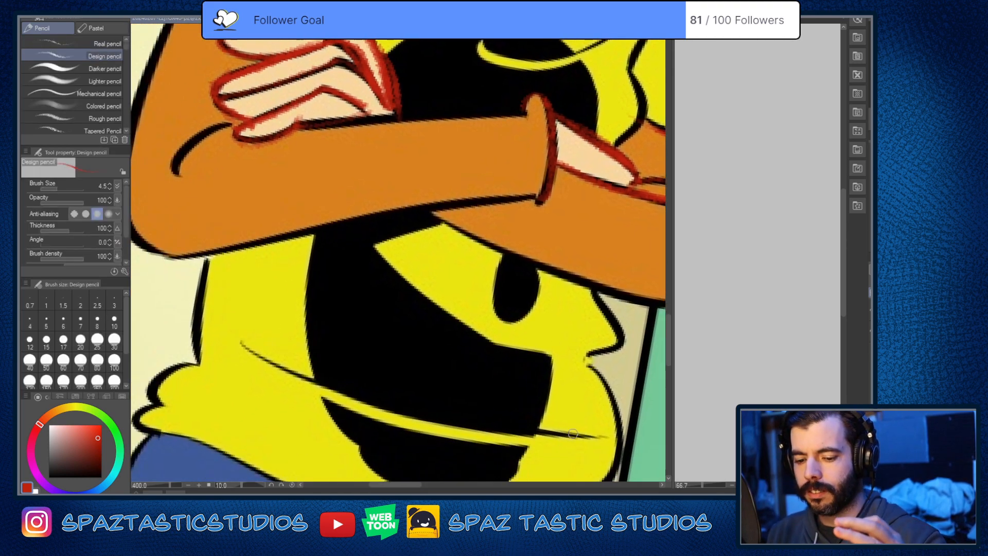
pyautogui.moveTo(427, 155); pyautogui.dragTo(530, 335)
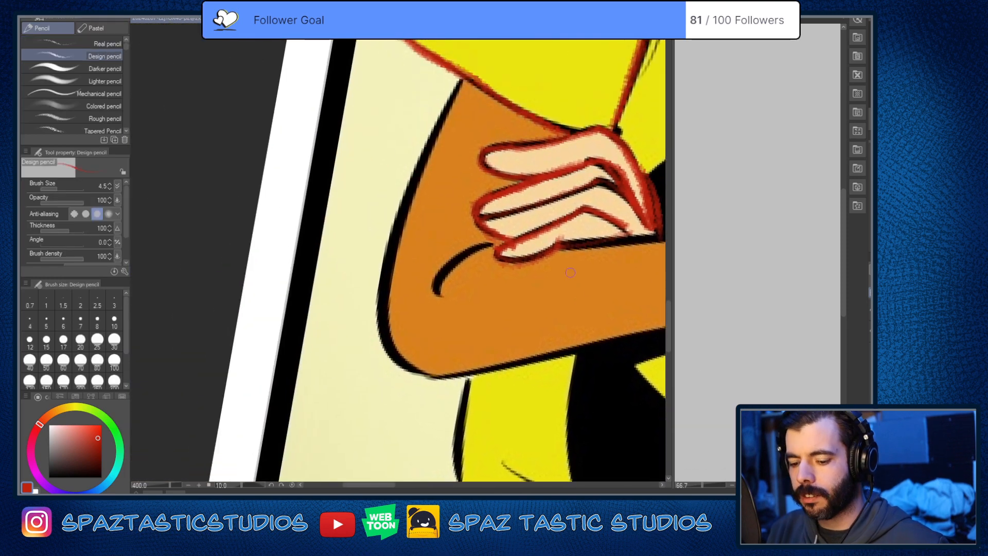
pyautogui.press('e')
pyautogui.press('p')
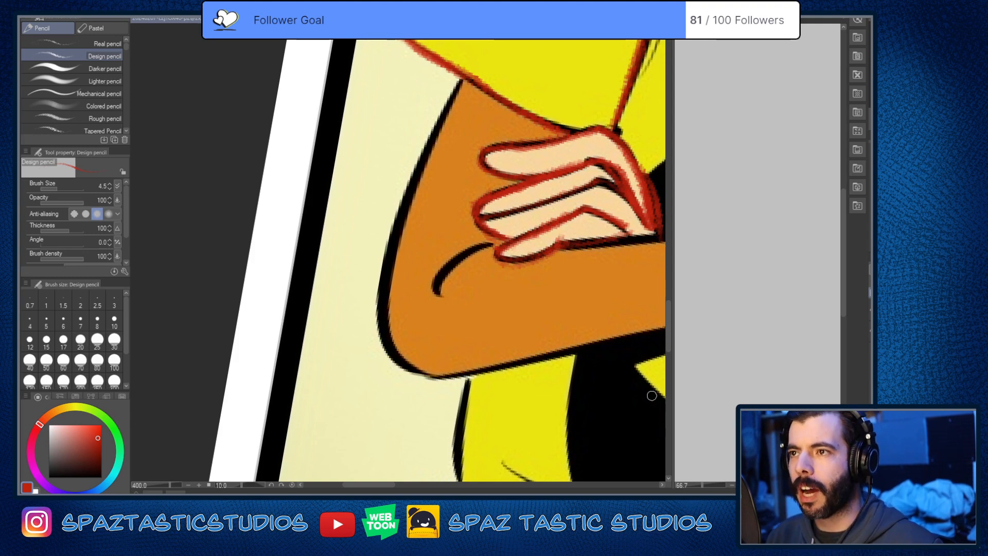
pyautogui.scroll(-3, 602, 306)
pyautogui.press('-')
pyautogui.press('space')
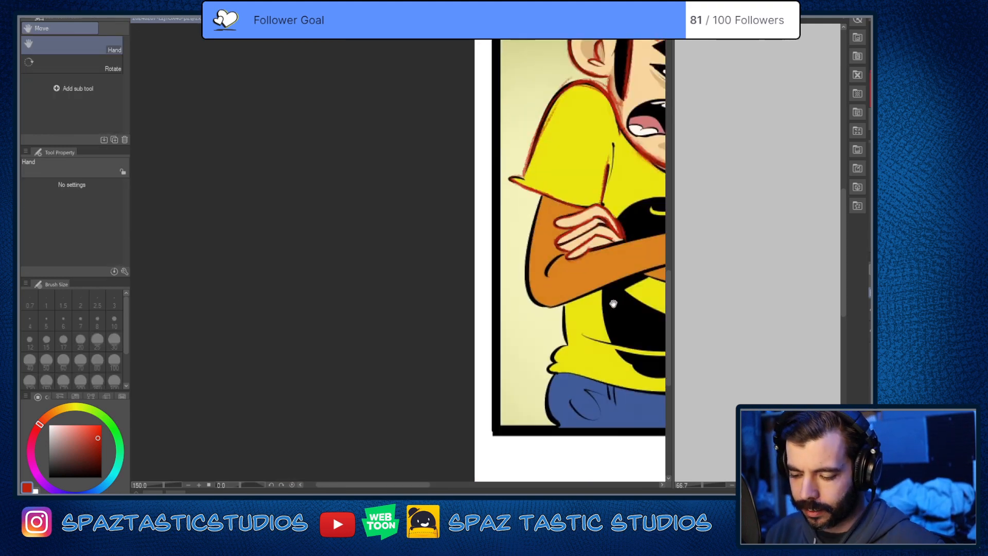
pyautogui.moveTo(612, 302); pyautogui.dragTo(470, 428)
pyautogui.press('space')
pyautogui.moveTo(598, 405); pyautogui.dragTo(537, 302)
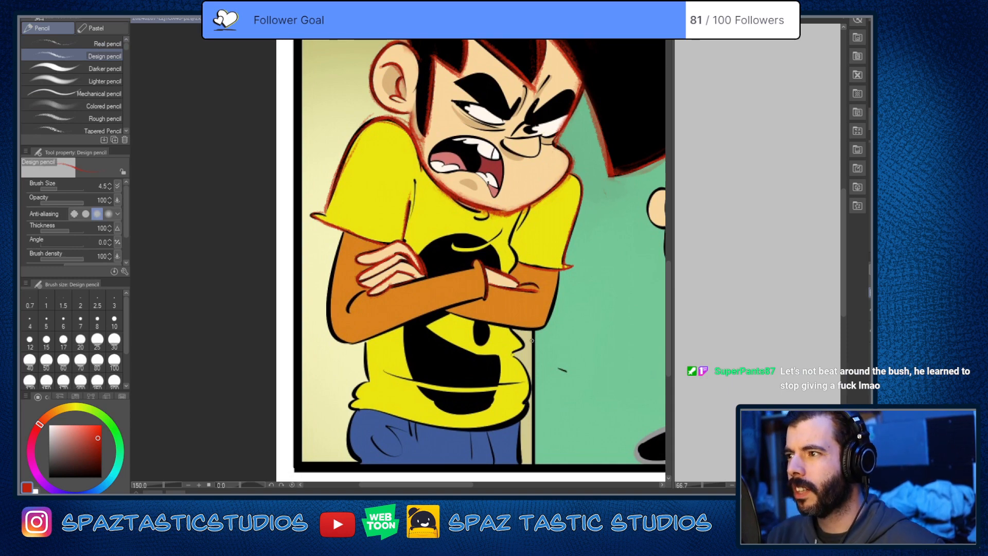
# Step: Trace the lower edge of the far yellow sleeve in red into its pointed cuff tip
pyautogui.press('space')
pyautogui.moveTo(531, 312); pyautogui.dragTo(542, 292)
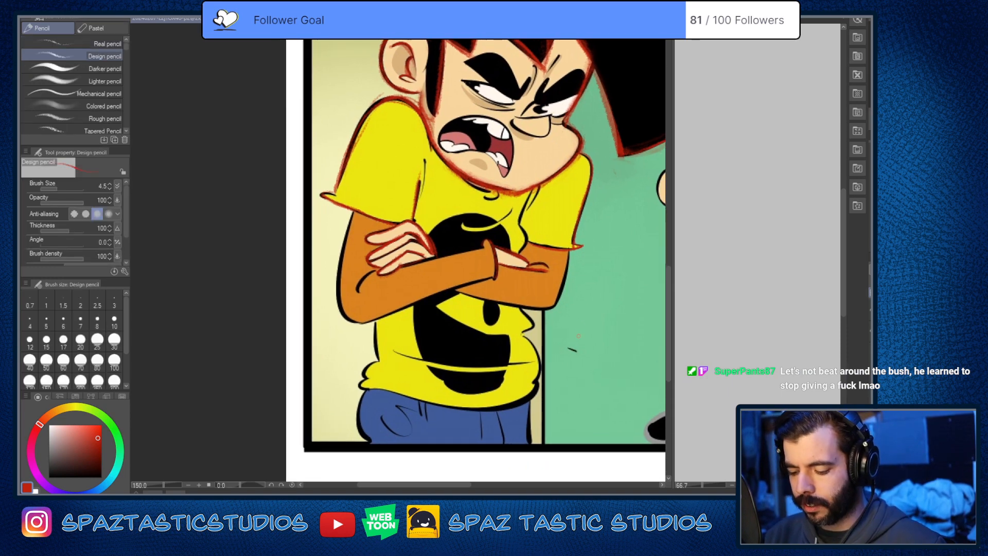
pyautogui.scroll(5, 573, 229)
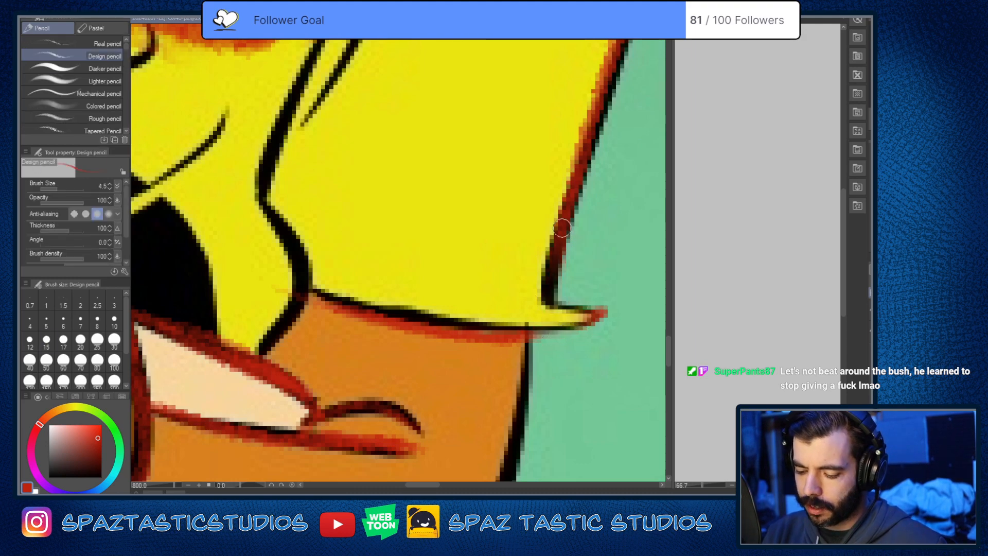
pyautogui.moveTo(590, 308)
pyautogui.mouseDown()
pyautogui.moveTo(577, 307)
pyautogui.moveTo(555, 250)
pyautogui.mouseUp()
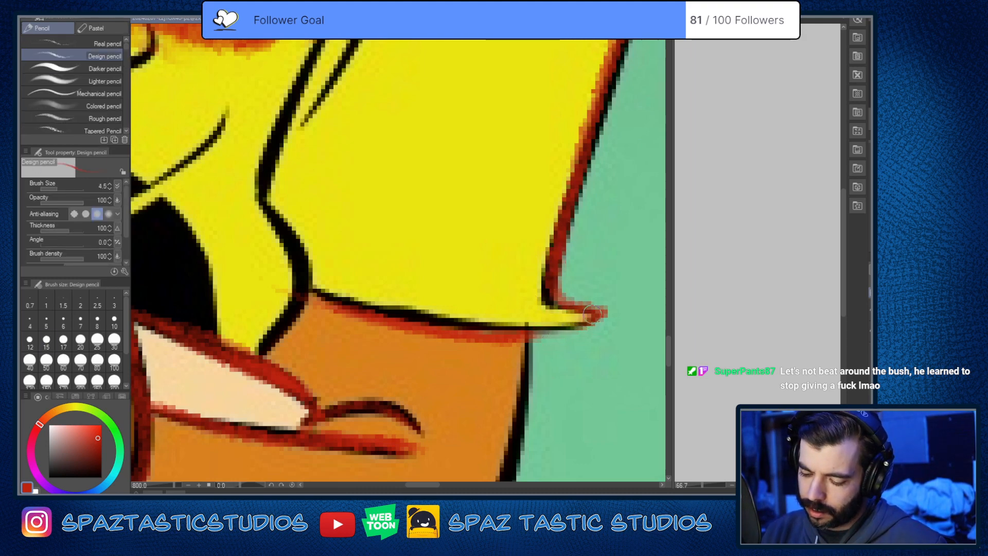
pyautogui.scroll(-5, 479, 327)
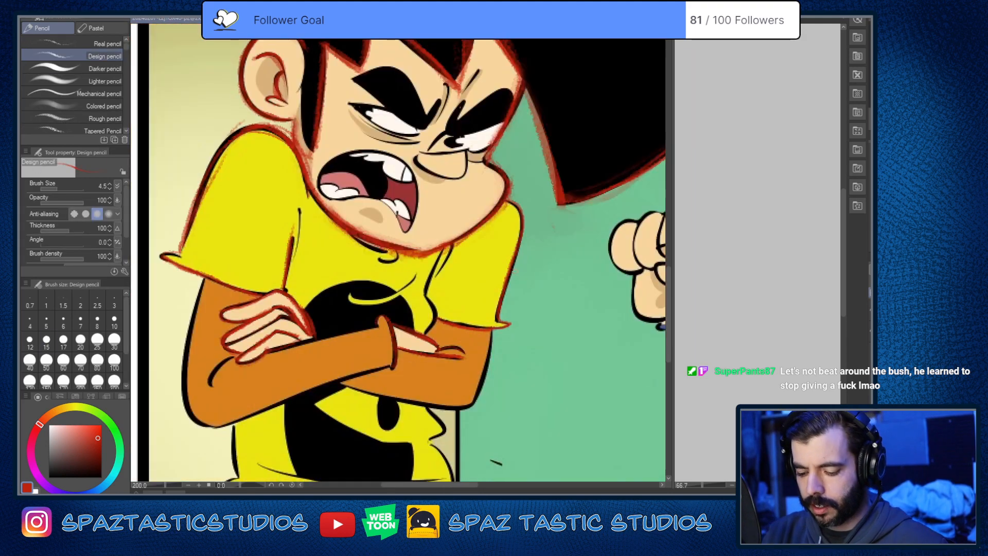
# Step: Trace the near arm's outer edge in red from the yellow sleeve's hem down and around the elbow
pyautogui.moveTo(486, 307); pyautogui.dragTo(599, 286)
pyautogui.scroll(2, 477, 211)
pyautogui.scroll(-4, 510, 255)
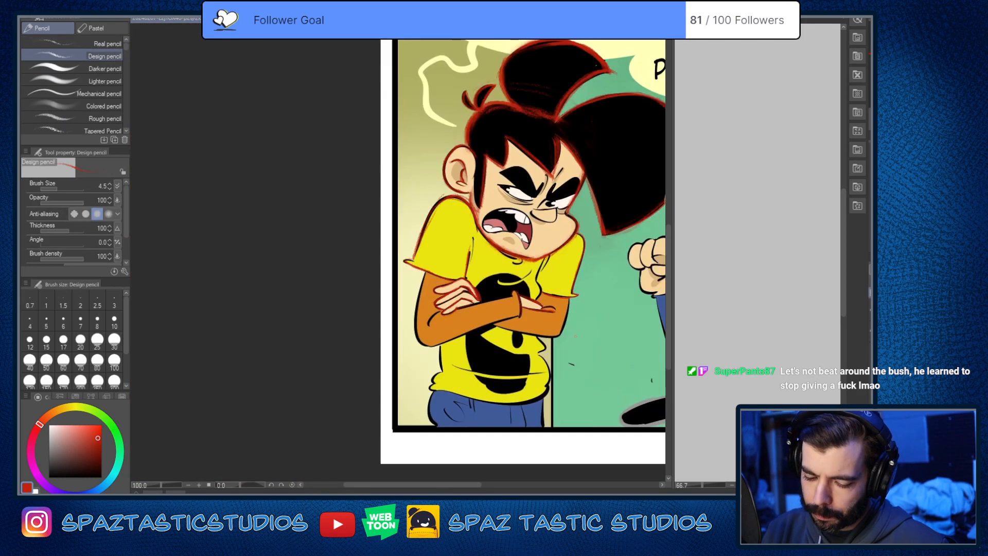
pyautogui.moveTo(518, 382); pyautogui.dragTo(538, 318)
pyautogui.scroll(2, 537, 319)
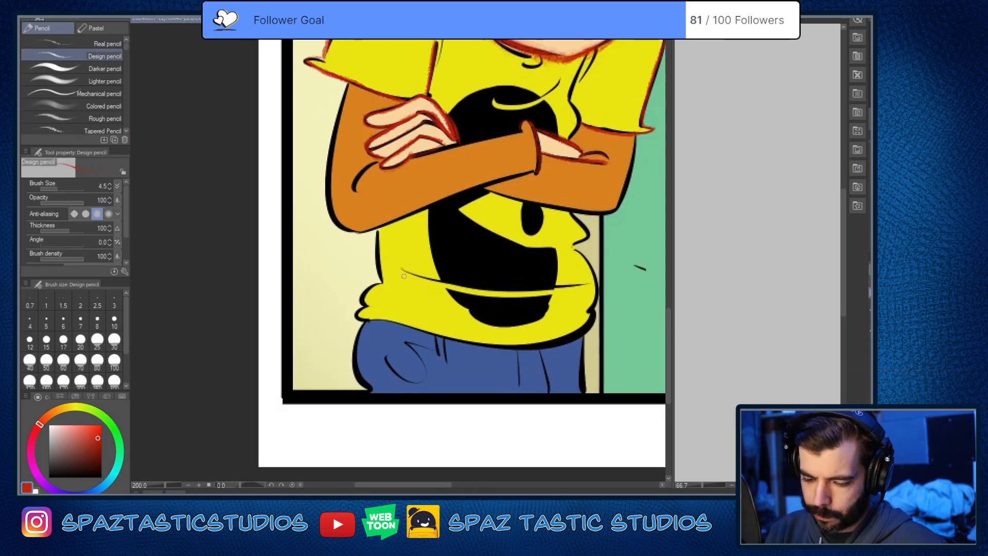
pyautogui.moveTo(346, 90)
pyautogui.mouseDown()
pyautogui.moveTo(332, 140)
pyautogui.moveTo(357, 234)
pyautogui.mouseUp()
pyautogui.moveTo(498, 288); pyautogui.dragTo(517, 400)
pyautogui.scroll(-5, 630, 348)
pyautogui.scroll(2, 523, 333)
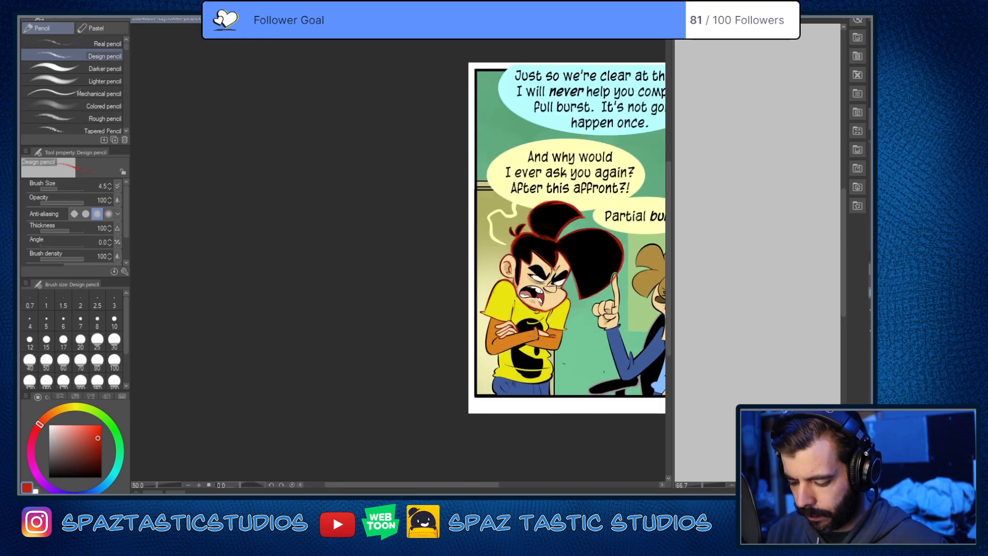
pyautogui.scroll(3, 522, 333)
pyautogui.moveTo(515, 356); pyautogui.dragTo(423, 214)
pyautogui.scroll(2, 476, 303)
pyautogui.moveTo(321, 107)
pyautogui.mouseDown()
pyautogui.moveTo(284, 268)
pyautogui.moveTo(338, 399)
pyautogui.mouseUp()
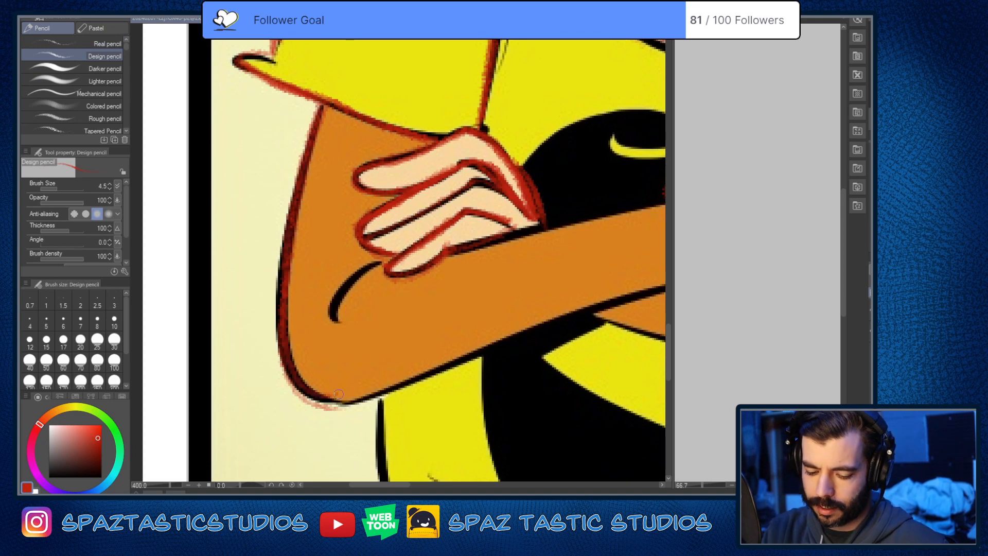
pyautogui.moveTo(317, 112)
pyautogui.mouseDown()
pyautogui.moveTo(277, 285)
pyautogui.moveTo(372, 411)
pyautogui.mouseUp()
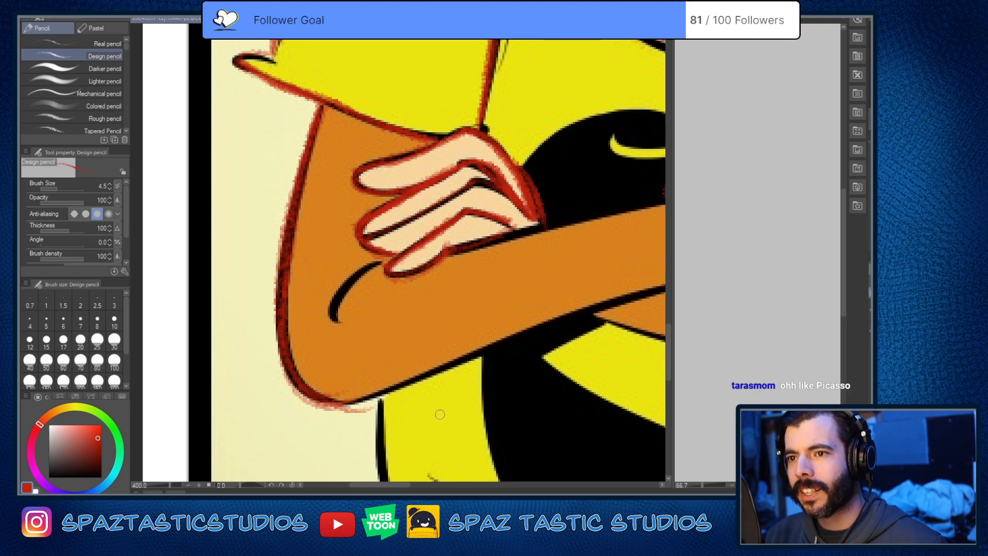
# Step: Trace the near forearm's lower edge in red from the elbow to the sleeve cuff, with the canvas rotated to 55 degrees
pyautogui.moveTo(510, 394); pyautogui.dragTo(492, 267)
pyautogui.press('^')
pyautogui.press('^')
pyautogui.press('^')
pyautogui.press('^')
pyautogui.press('^')
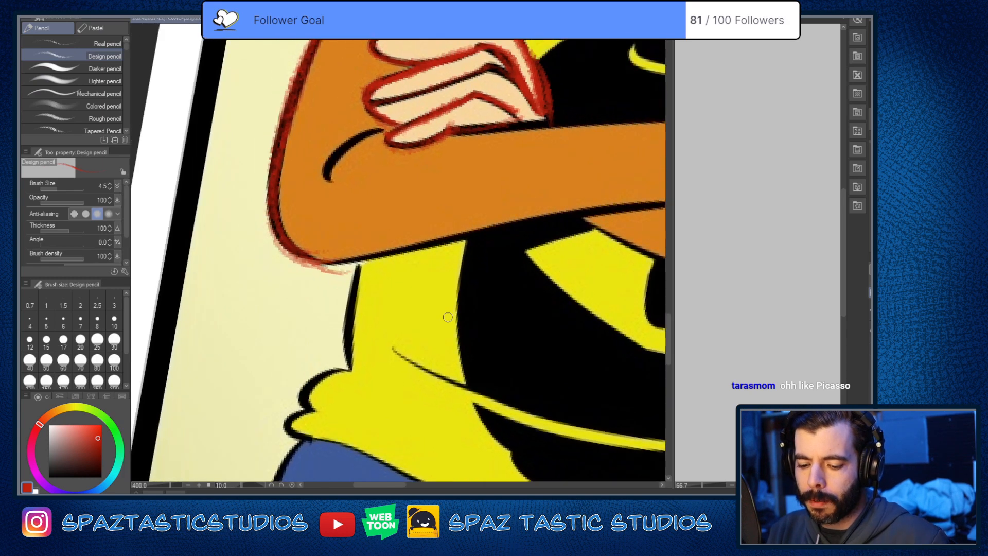
pyautogui.press('^')
pyautogui.press('^')
pyautogui.press('^')
pyautogui.press('^')
pyautogui.press('^')
pyautogui.press('^')
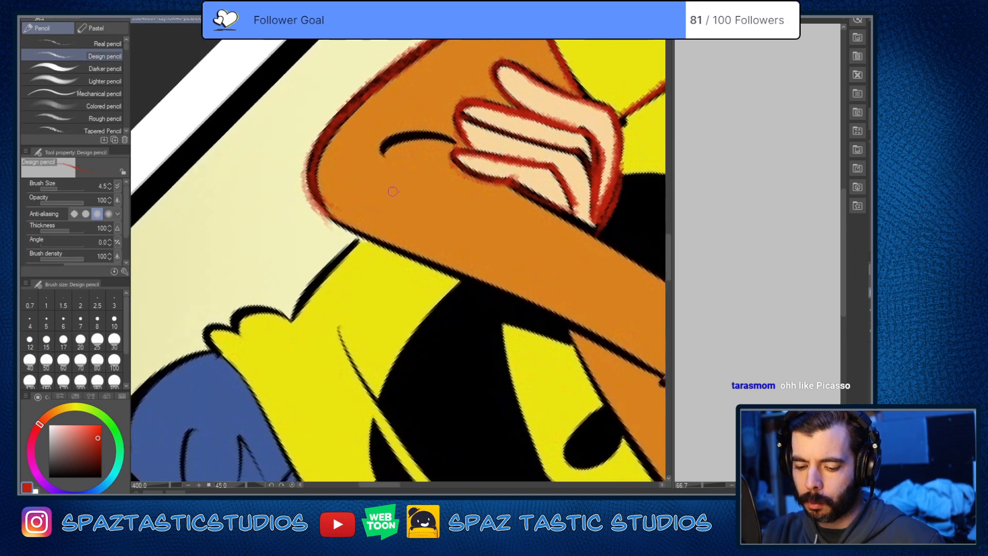
pyautogui.moveTo(453, 216); pyautogui.dragTo(416, 188)
pyautogui.moveTo(284, 155); pyautogui.dragTo(566, 350)
pyautogui.moveTo(521, 324); pyautogui.dragTo(602, 387)
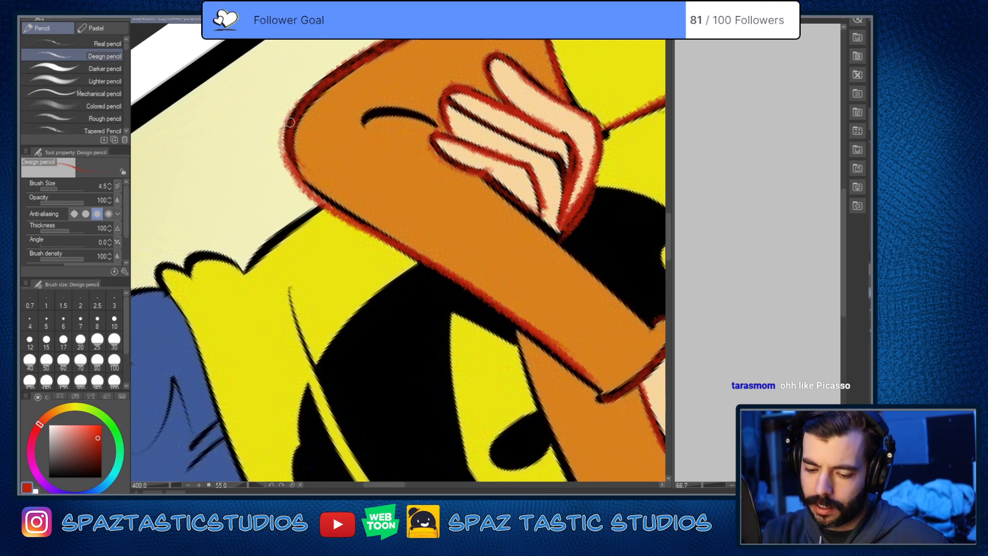
pyautogui.moveTo(290, 122)
pyautogui.mouseDown()
pyautogui.moveTo(305, 187)
pyautogui.moveTo(602, 403)
pyautogui.mouseUp()
# Step: Trace the near forearm's upper edge in red from the resting hand to the cuff, and reset the canvas rotation
pyautogui.moveTo(485, 176); pyautogui.dragTo(663, 333)
pyautogui.hotkey('ctrl', '@')
pyautogui.moveTo(429, 343); pyautogui.dragTo(652, 463)
pyautogui.moveTo(544, 267)
pyautogui.mouseDown()
pyautogui.moveTo(529, 275)
pyautogui.moveTo(498, 329)
pyautogui.mouseUp()
pyautogui.scroll(-4, 636, 466)
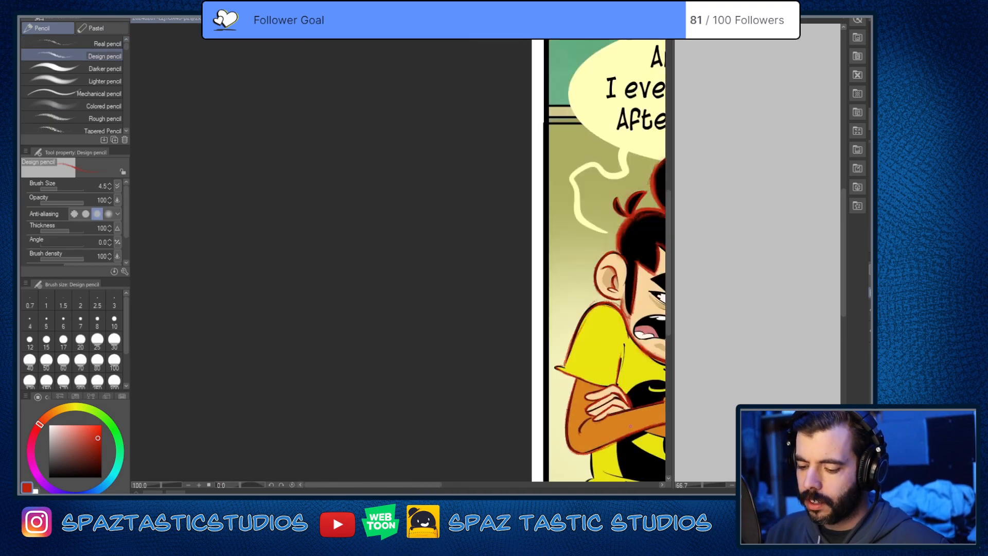
pyautogui.moveTo(620, 458)
pyautogui.mouseDown()
pyautogui.moveTo(486, 380)
pyautogui.moveTo(419, 364)
pyautogui.mouseUp()
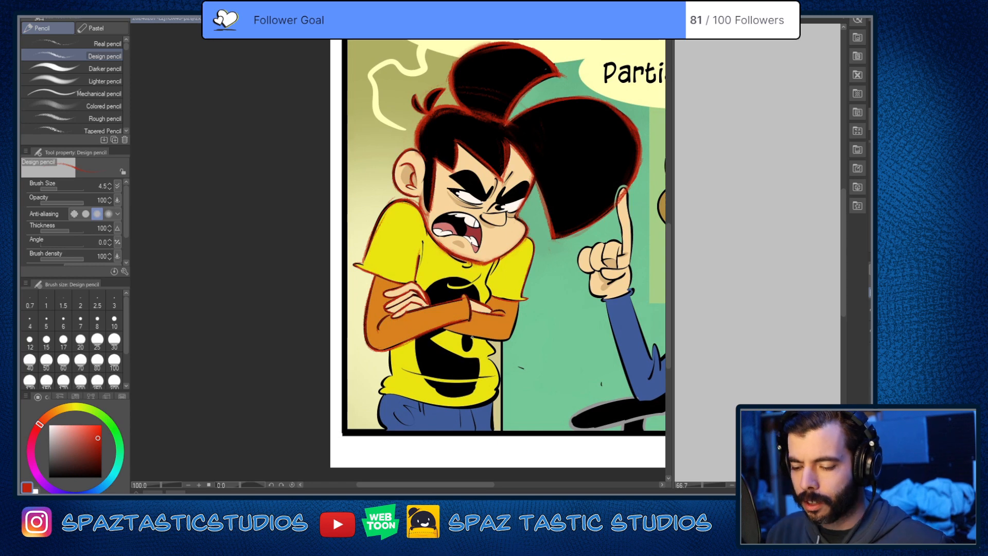
pyautogui.scroll(4, 472, 337)
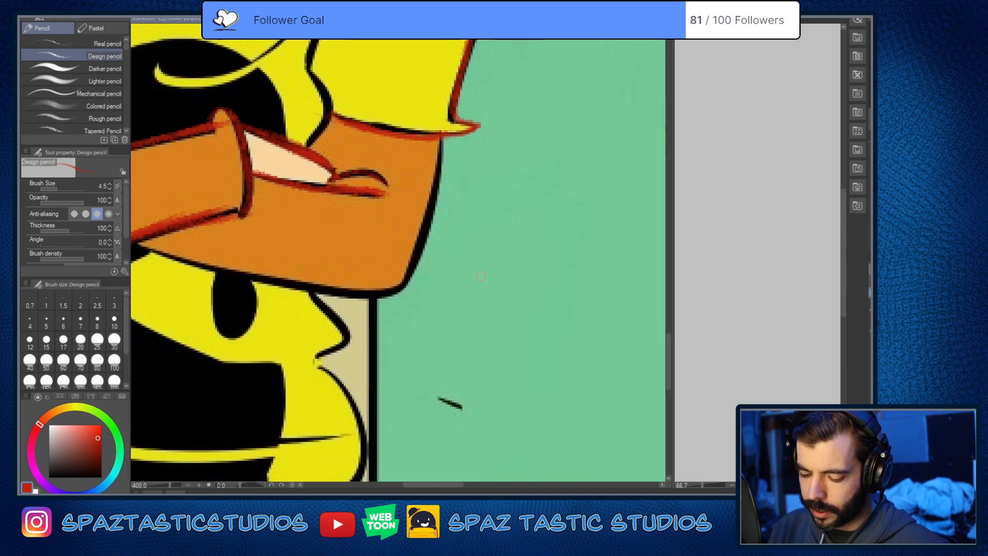
pyautogui.moveTo(467, 229); pyautogui.dragTo(481, 224)
pyautogui.moveTo(513, 264); pyautogui.dragTo(539, 289)
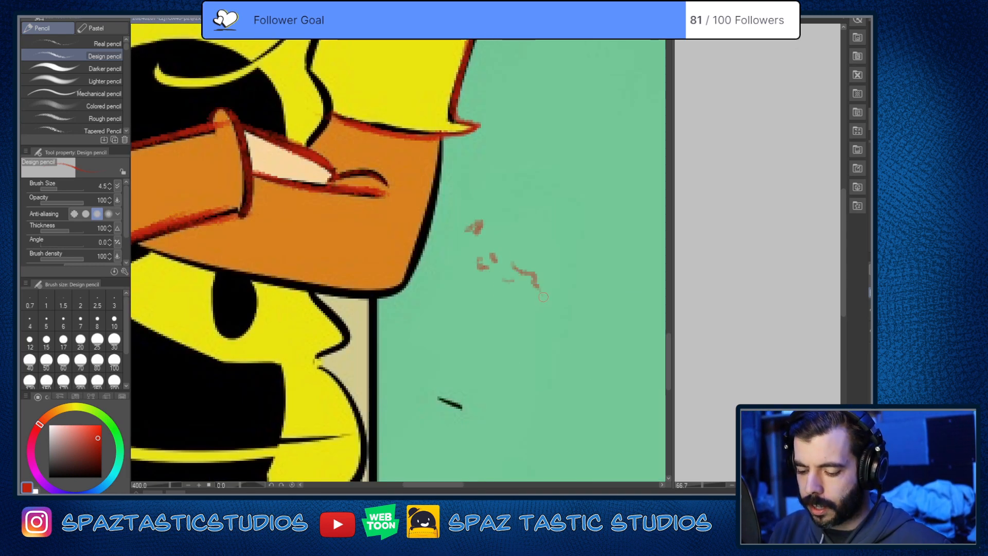
pyautogui.moveTo(518, 219)
pyautogui.mouseDown()
pyautogui.moveTo(477, 251)
pyautogui.moveTo(478, 300)
pyautogui.moveTo(483, 275)
pyautogui.moveTo(522, 298)
pyautogui.moveTo(506, 281)
pyautogui.mouseUp()
pyautogui.press('e')
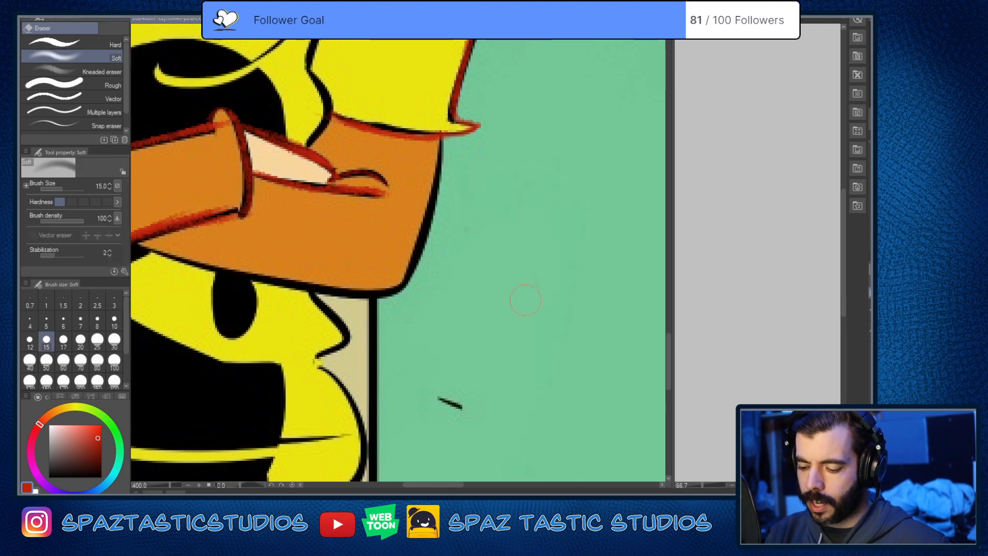
pyautogui.press('p')
# Step: Trace the shirt's side edge below the near elbow and the outer edge of the jeans beneath it in red
pyautogui.scroll(-4, 527, 403)
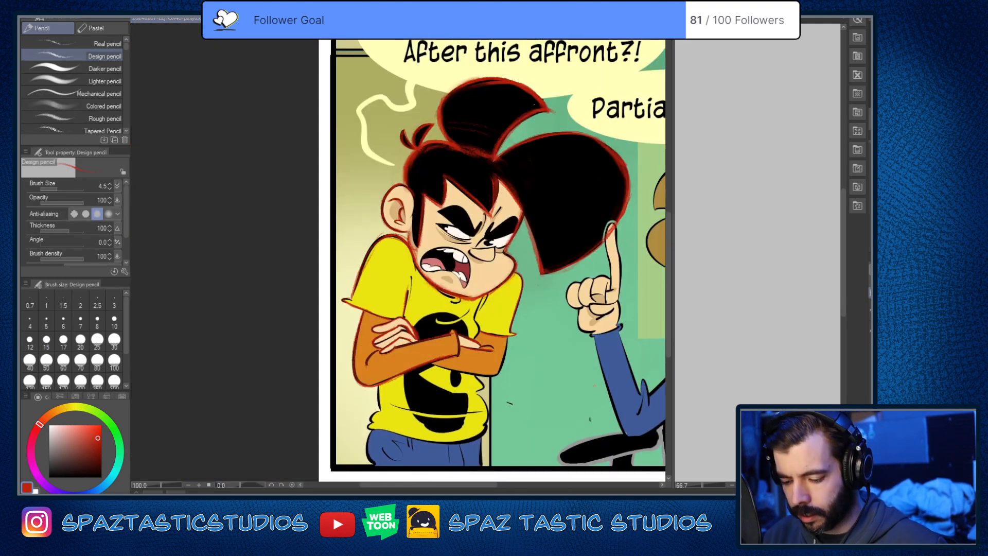
pyautogui.press('space')
pyautogui.moveTo(590, 406); pyautogui.dragTo(583, 329)
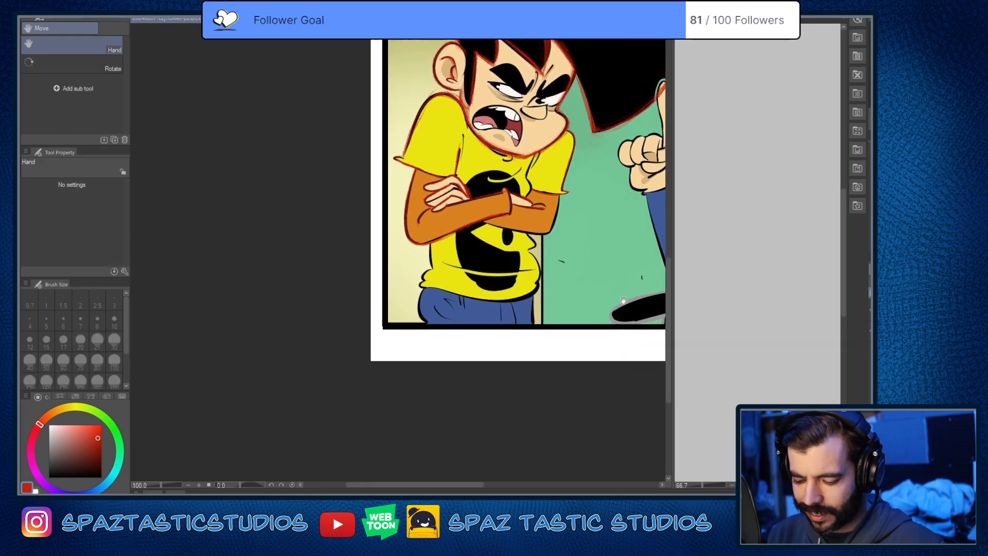
pyautogui.scroll(2, 479, 382)
pyautogui.press('space')
pyautogui.moveTo(557, 358); pyautogui.dragTo(588, 402)
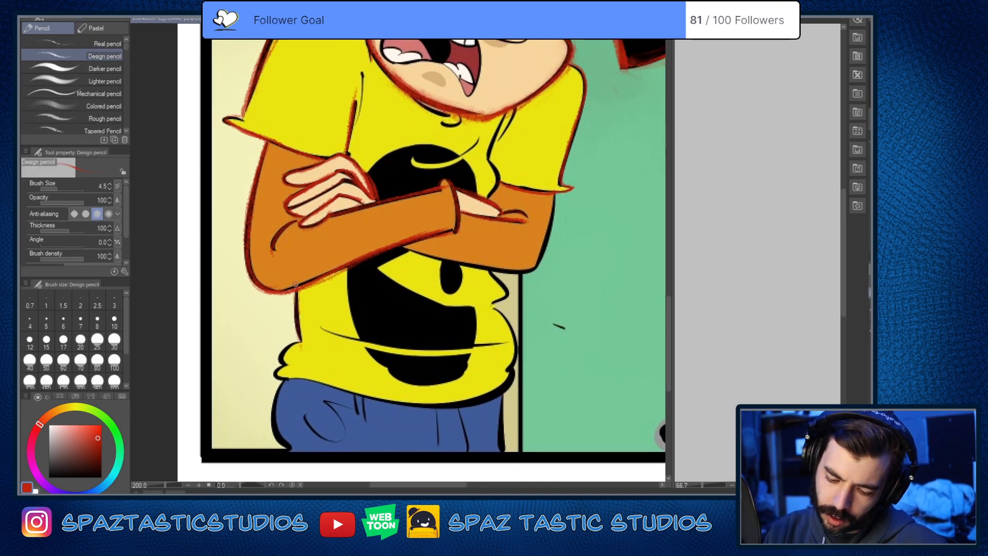
pyautogui.press('space')
pyautogui.moveTo(307, 439)
pyautogui.mouseDown()
pyautogui.moveTo(335, 343)
pyautogui.moveTo(351, 363)
pyautogui.moveTo(336, 357)
pyautogui.moveTo(330, 327)
pyautogui.mouseUp()
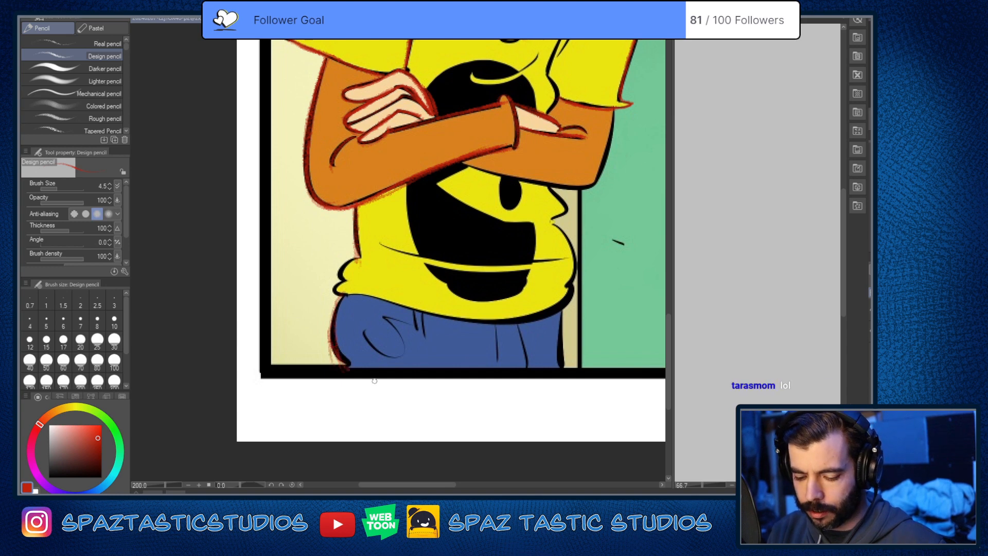
# Step: Trace the far edge of the jeans and the shirt's bulging far side, from under the arm to the hem, in red
pyautogui.moveTo(563, 306); pyautogui.dragTo(564, 366)
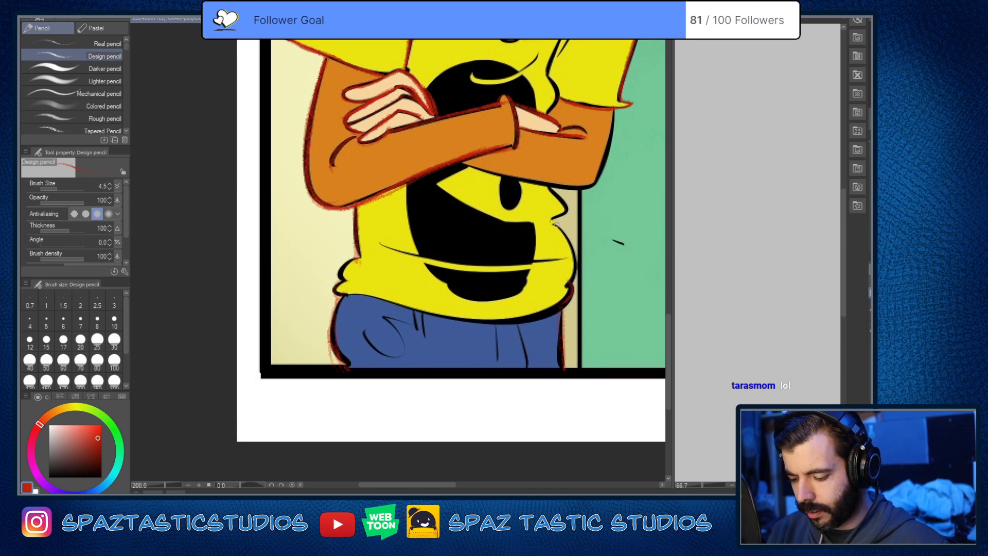
pyautogui.moveTo(556, 225)
pyautogui.mouseDown()
pyautogui.moveTo(558, 288)
pyautogui.moveTo(546, 319)
pyautogui.mouseUp()
pyautogui.hotkey('ctrl', 'z')
pyautogui.scroll(2, 554, 326)
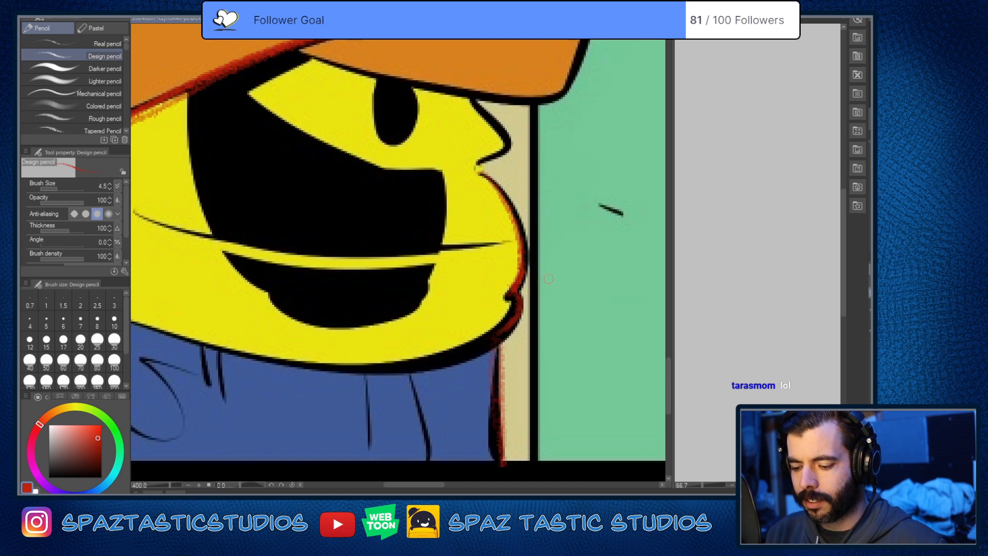
pyautogui.moveTo(474, 101)
pyautogui.mouseDown()
pyautogui.moveTo(487, 114)
pyautogui.moveTo(480, 165)
pyautogui.moveTo(496, 122)
pyautogui.moveTo(474, 100)
pyautogui.mouseUp()
pyautogui.hotkey('ctrl', 'z')
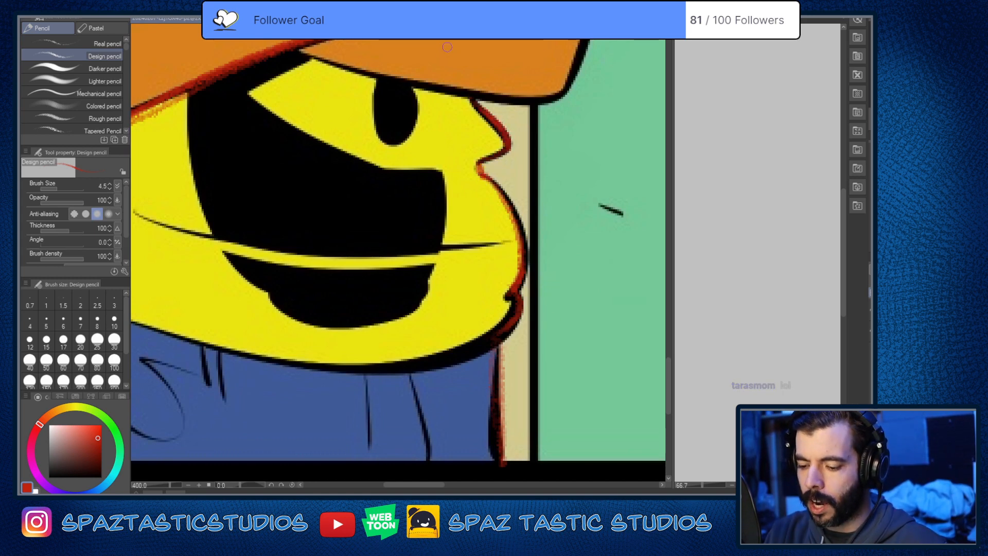
pyautogui.moveTo(478, 167)
pyautogui.mouseDown()
pyautogui.moveTo(523, 233)
pyautogui.moveTo(508, 296)
pyautogui.moveTo(520, 311)
pyautogui.moveTo(496, 334)
pyautogui.mouseUp()
pyautogui.scroll(-3, 432, 351)
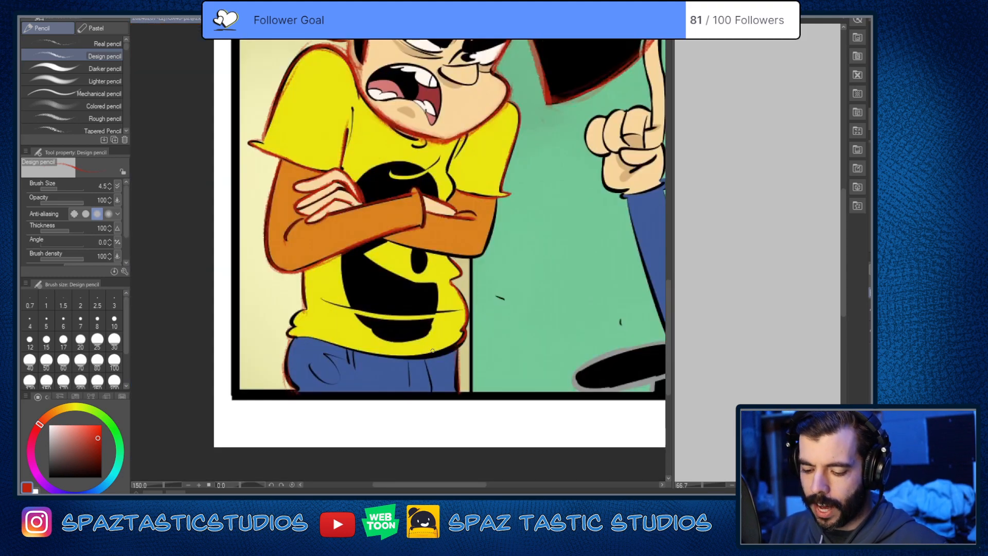
# Step: Trace the bunched folds at the near end of the shirt's hem in red, with the canvas rotated to 20 degrees
pyautogui.press('^')
pyautogui.press('^')
pyautogui.press('^')
pyautogui.moveTo(318, 274)
pyautogui.mouseDown()
pyautogui.moveTo(463, 196)
pyautogui.moveTo(515, 230)
pyautogui.mouseUp()
pyautogui.scroll(3, 463, 197)
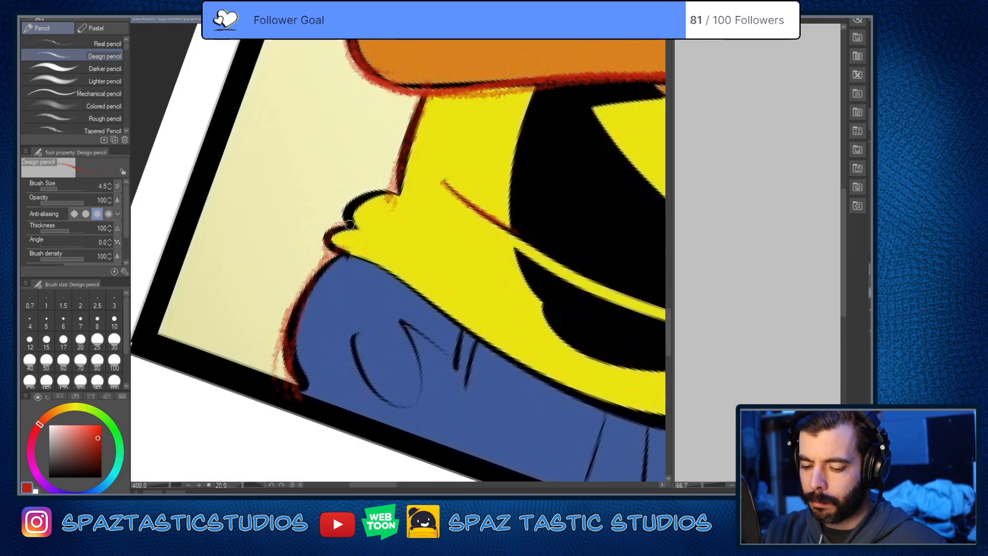
pyautogui.moveTo(349, 224)
pyautogui.mouseDown()
pyautogui.moveTo(396, 192)
pyautogui.moveTo(338, 228)
pyautogui.moveTo(331, 251)
pyautogui.mouseUp()
# Step: Erase the rough red outline along the near edge of the jeans and retrace that edge cleanly
pyautogui.press('e')
pyautogui.moveTo(286, 315)
pyautogui.mouseDown()
pyautogui.moveTo(293, 391)
pyautogui.moveTo(296, 360)
pyautogui.moveTo(311, 382)
pyautogui.moveTo(291, 324)
pyautogui.moveTo(300, 385)
pyautogui.moveTo(291, 363)
pyautogui.moveTo(288, 328)
pyautogui.moveTo(290, 347)
pyautogui.moveTo(332, 255)
pyautogui.moveTo(286, 330)
pyautogui.moveTo(362, 244)
pyautogui.moveTo(323, 256)
pyautogui.moveTo(285, 368)
pyautogui.mouseUp()
pyautogui.press('p')
pyautogui.press('e')
pyautogui.press('p')
pyautogui.moveTo(341, 250)
pyautogui.mouseDown()
pyautogui.moveTo(299, 295)
pyautogui.moveTo(304, 390)
pyautogui.mouseUp()
pyautogui.press('-')
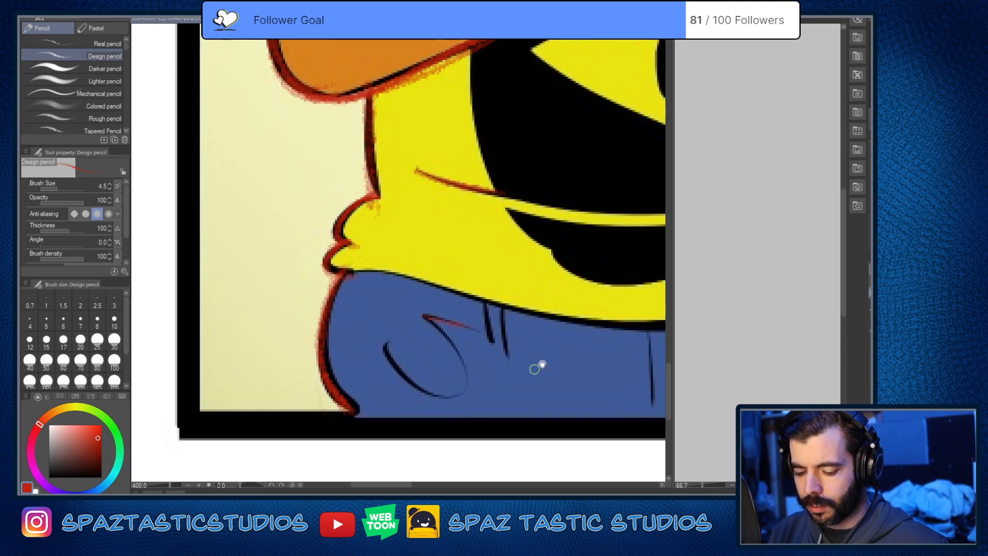
# Step: Trace the rounded pocket crease on the jeans in red, redoing the first stroke
pyautogui.scroll(-3, 535, 366)
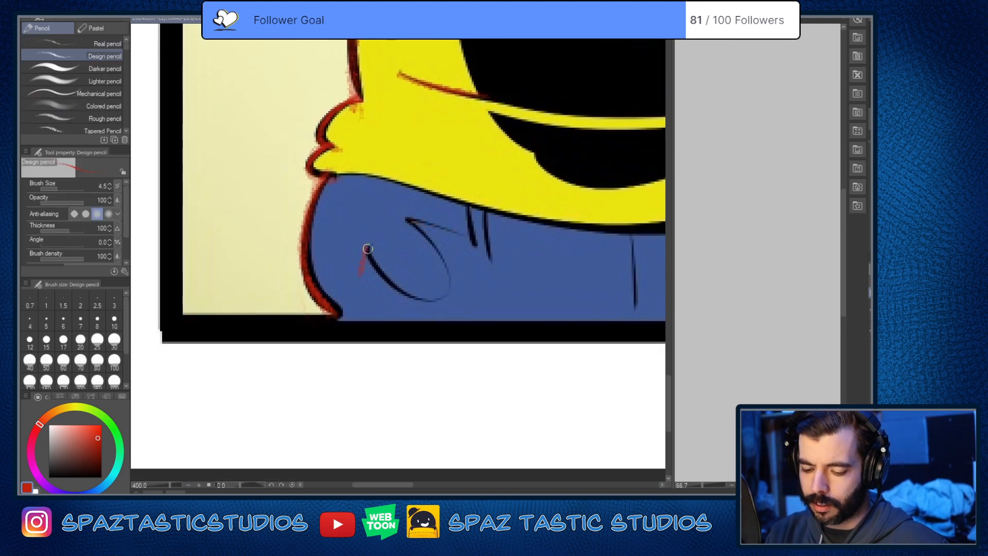
pyautogui.moveTo(363, 253)
pyautogui.mouseDown()
pyautogui.moveTo(450, 262)
pyautogui.moveTo(402, 218)
pyautogui.mouseUp()
pyautogui.hotkey('ctrl', 'z')
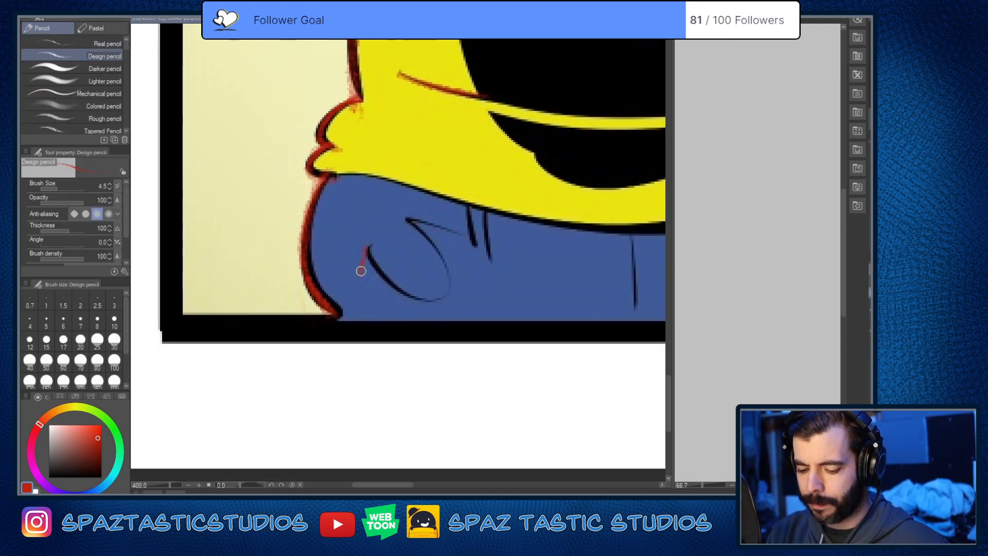
pyautogui.moveTo(361, 273)
pyautogui.mouseDown()
pyautogui.moveTo(367, 250)
pyautogui.moveTo(443, 286)
pyautogui.moveTo(416, 225)
pyautogui.mouseUp()
pyautogui.scroll(-3, 581, 317)
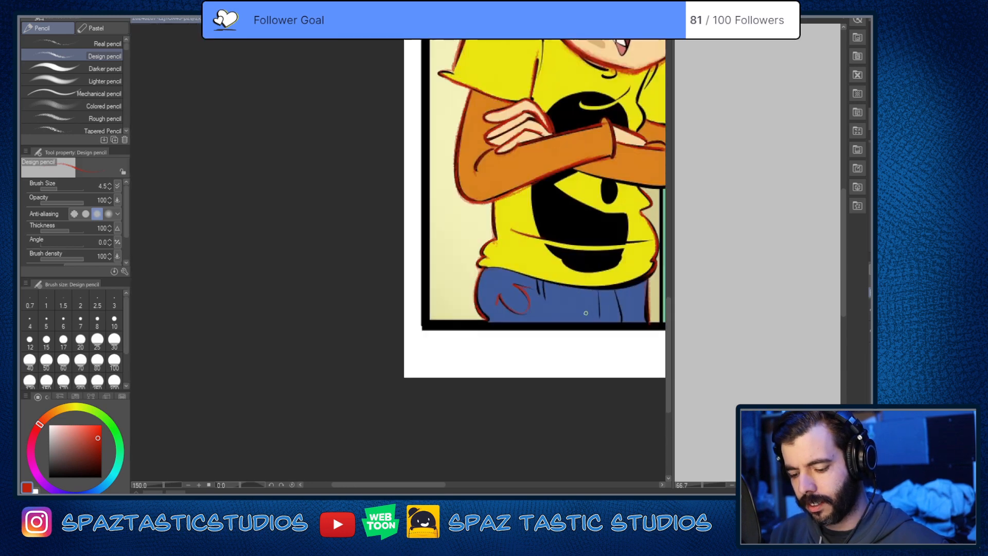
pyautogui.moveTo(596, 299); pyautogui.dragTo(414, 354)
pyautogui.scroll(-1, 516, 378)
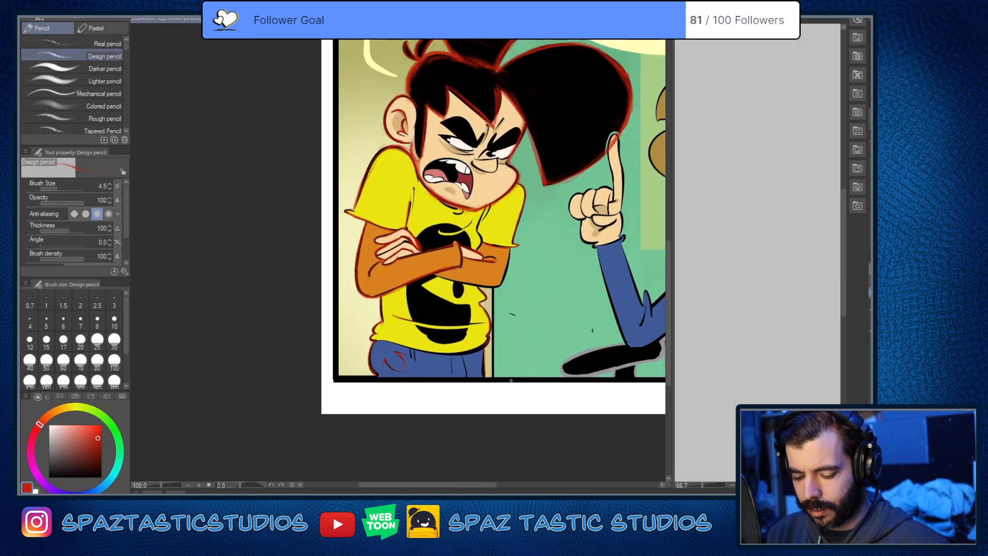
# Step: Clean up the red marks just inside the near edge of the jeans with the Soft eraser
pyautogui.scroll(1, 442, 436)
pyautogui.press('e')
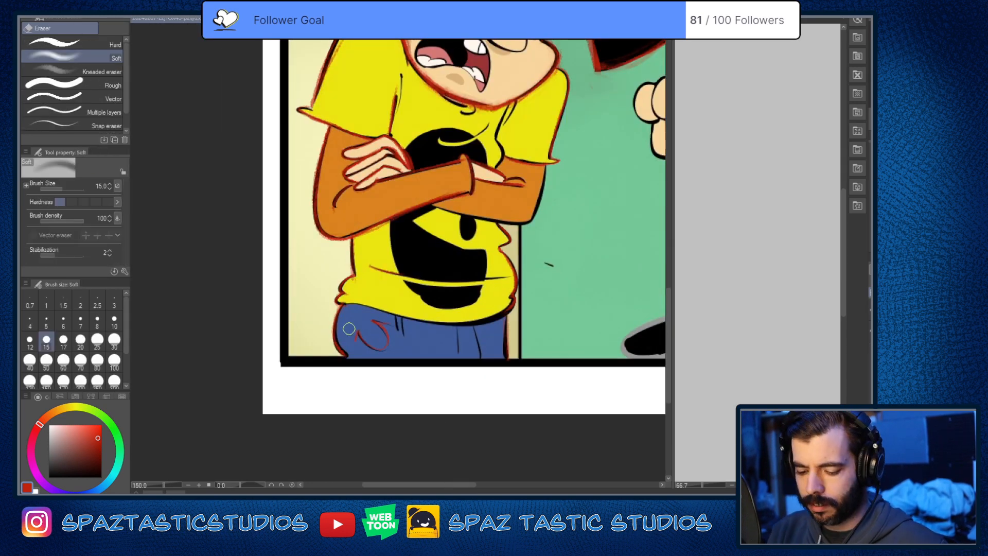
pyautogui.moveTo(348, 329); pyautogui.dragTo(355, 344)
pyautogui.press('p')
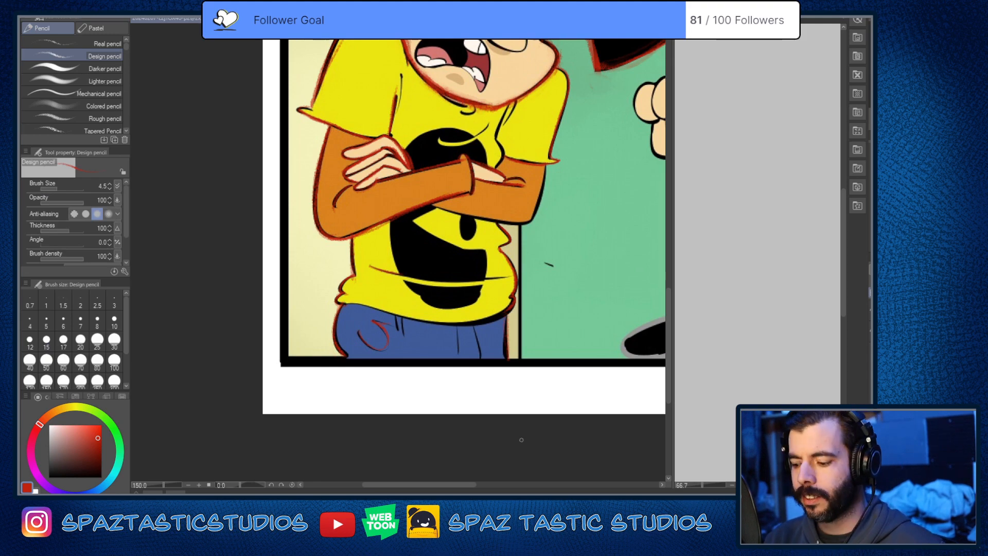
# Step: Hide the reference art and draw the shirt's hem and belly crease across in red, with the canvas rotated to 20 degrees
pyautogui.keyDown('alt'); pyautogui.click(871, 292); pyautogui.keyUp('alt')
pyautogui.moveTo(547, 371)
pyautogui.mouseDown()
pyautogui.moveTo(548, 427)
pyautogui.moveTo(513, 287)
pyautogui.mouseUp()
pyautogui.press('^')
pyautogui.press('^')
pyautogui.press('^')
pyautogui.press('^')
pyautogui.moveTo(290, 219); pyautogui.dragTo(452, 283)
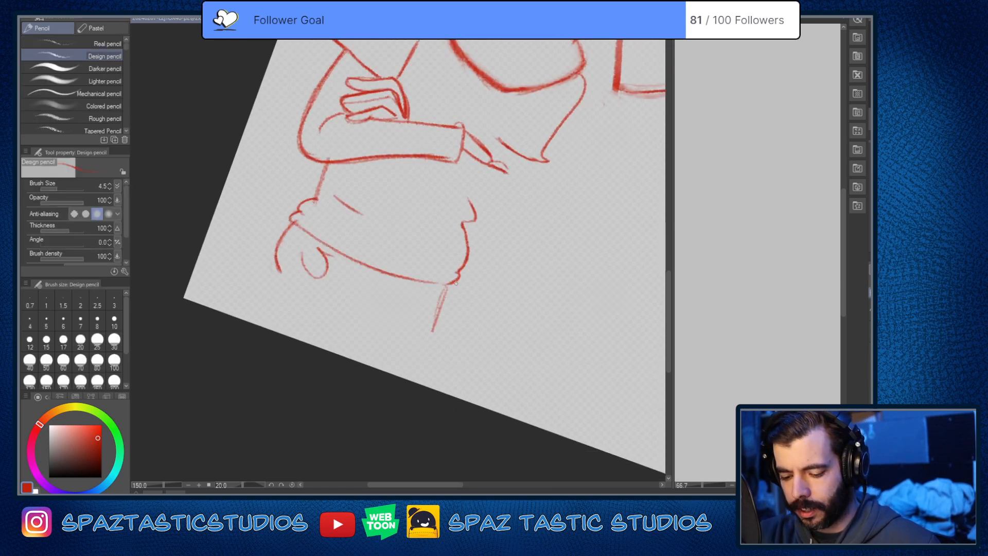
pyautogui.moveTo(369, 218); pyautogui.dragTo(453, 249)
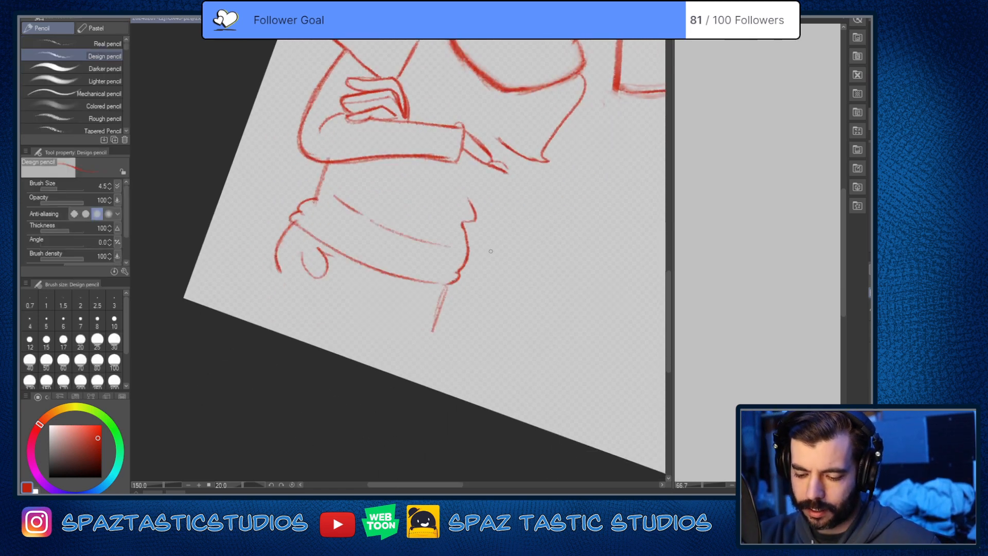
pyautogui.press('-')
pyautogui.press('-')
pyautogui.press('-')
pyautogui.press('-')
pyautogui.moveTo(500, 226); pyautogui.dragTo(562, 384)
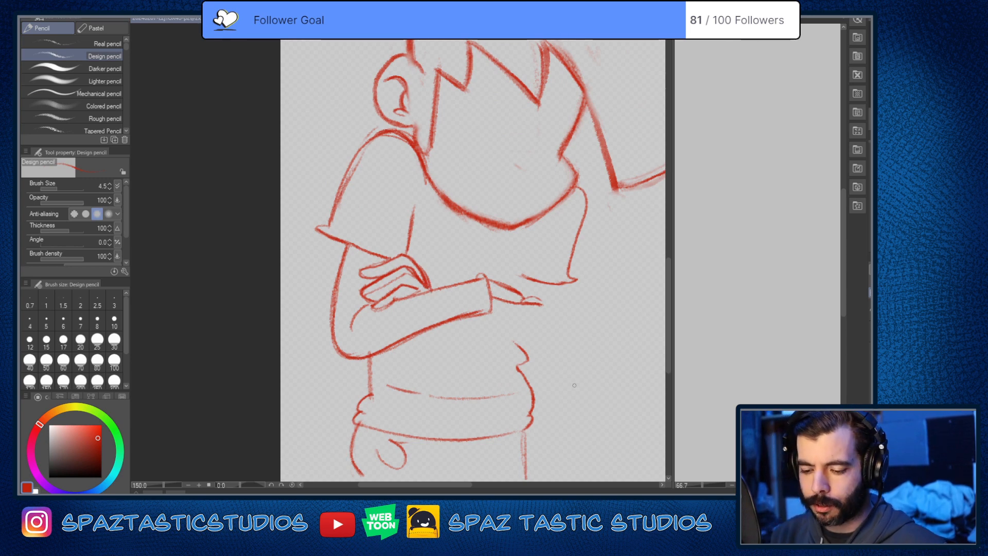
# Step: Try sketching the far arm's outer edge, elbow and underside plus the chest fold in red without the reference visible
pyautogui.moveTo(400, 214); pyautogui.dragTo(374, 153)
pyautogui.moveTo(546, 218); pyautogui.dragTo(547, 260)
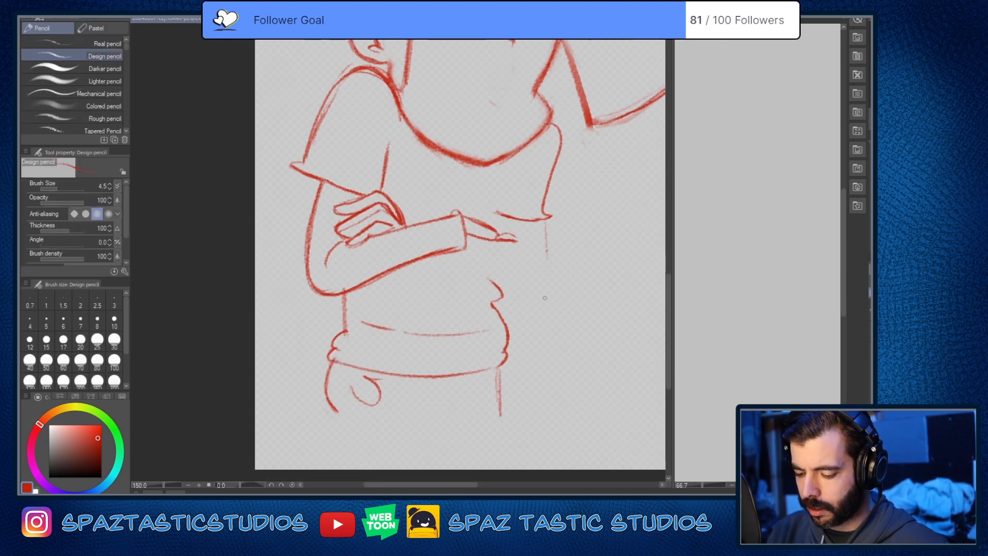
pyautogui.moveTo(474, 269); pyautogui.dragTo(518, 286)
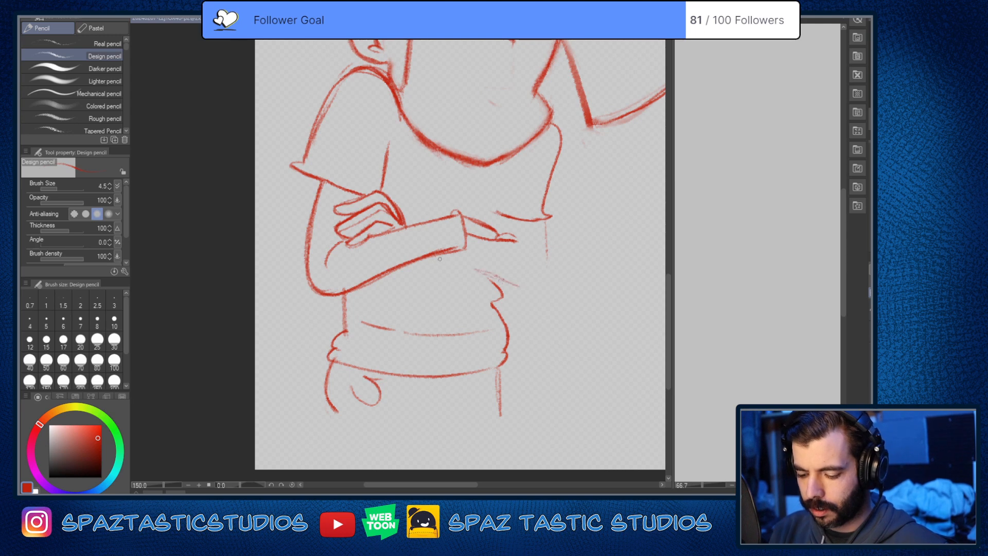
pyautogui.moveTo(437, 259); pyautogui.dragTo(544, 293)
pyautogui.moveTo(546, 248)
pyautogui.mouseDown()
pyautogui.moveTo(549, 280)
pyautogui.moveTo(549, 267)
pyautogui.moveTo(534, 294)
pyautogui.mouseUp()
pyautogui.moveTo(499, 213)
pyautogui.mouseDown()
pyautogui.moveTo(498, 237)
pyautogui.moveTo(504, 184)
pyautogui.moveTo(493, 226)
pyautogui.mouseUp()
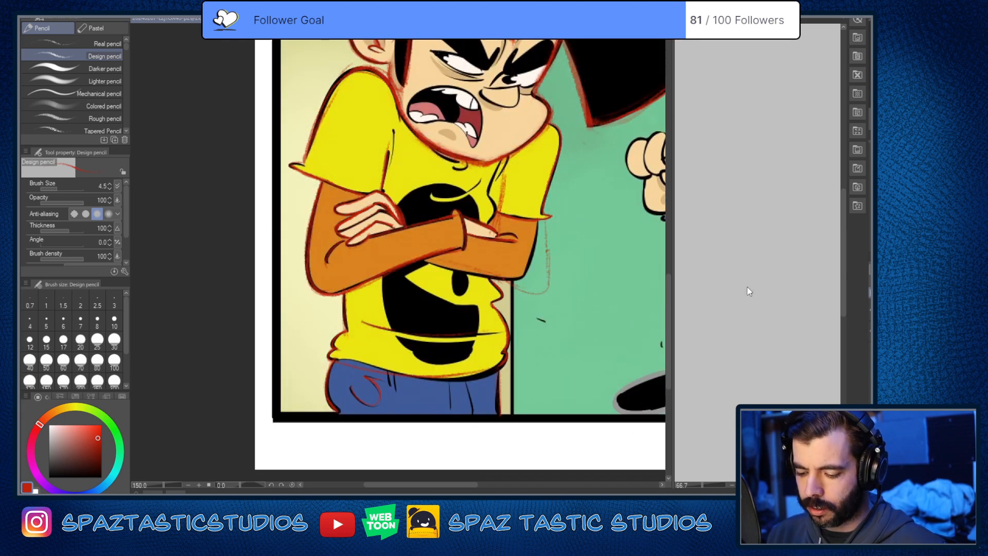
# Step: Erase the misplaced red outline of the far arm with the reference art visible
pyautogui.scroll(1, 508, 220)
pyautogui.press('e')
pyautogui.moveTo(562, 289); pyautogui.dragTo(562, 309)
pyautogui.press('p')
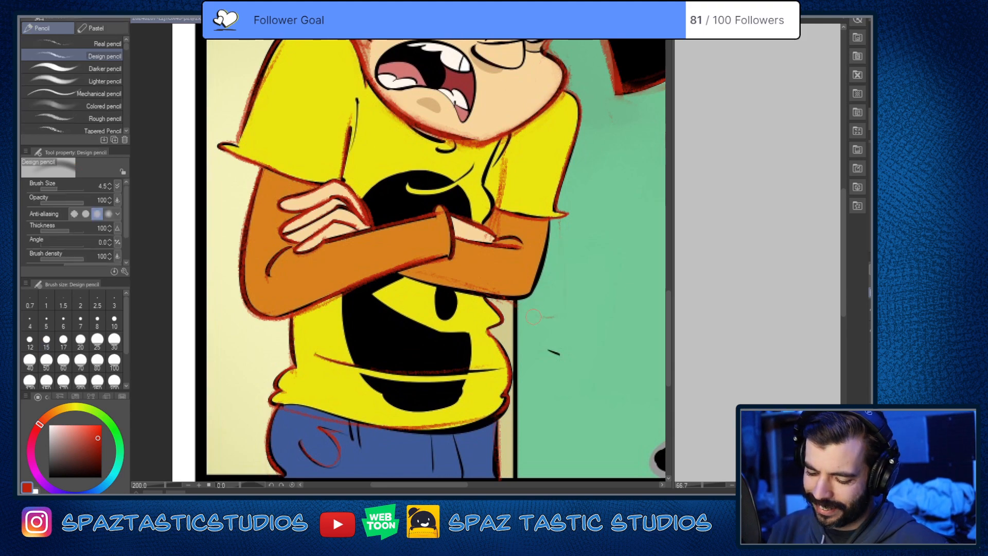
# Step: Trace the far arm's outer edge, elbow and underside in red directly over the reference lines
pyautogui.scroll(4, 422, 283)
pyautogui.scroll(-4, 379, 282)
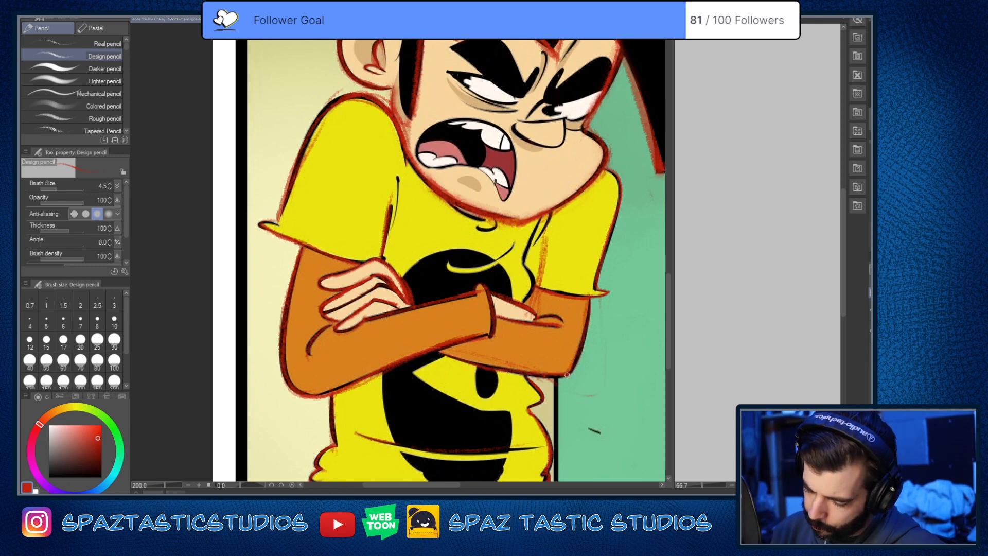
pyautogui.moveTo(476, 362); pyautogui.dragTo(416, 338)
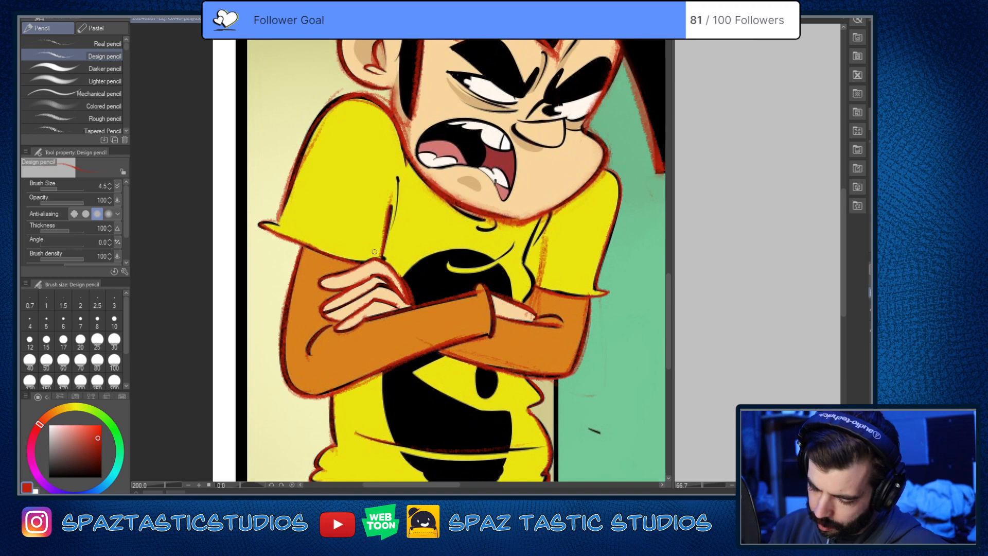
# Step: Erase the misplaced red fold line between the shirt's chest and the far sleeve
pyautogui.moveTo(533, 274); pyautogui.dragTo(578, 323)
pyautogui.scroll(2, 578, 322)
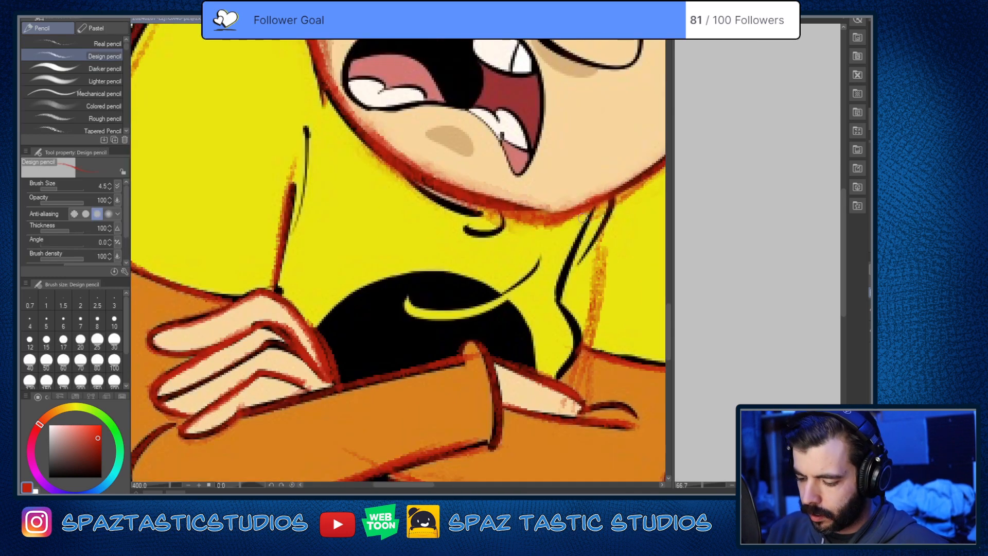
pyautogui.press('e')
pyautogui.moveTo(610, 254); pyautogui.dragTo(589, 386)
pyautogui.press('p')
pyautogui.scroll(-3, 612, 272)
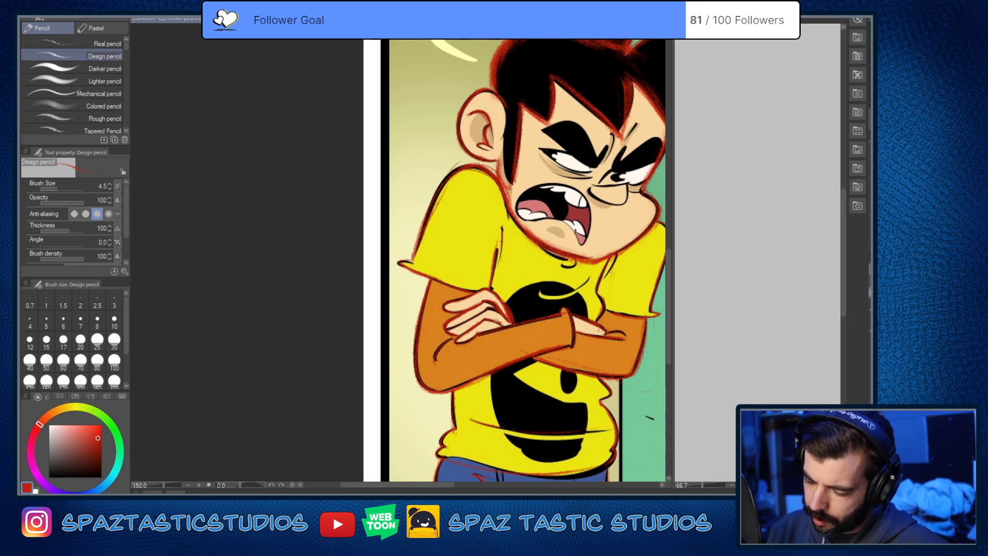
# Step: Try tracing the shirt's neckline and small collar crease beneath the chin in red
pyautogui.scroll(3, 561, 258)
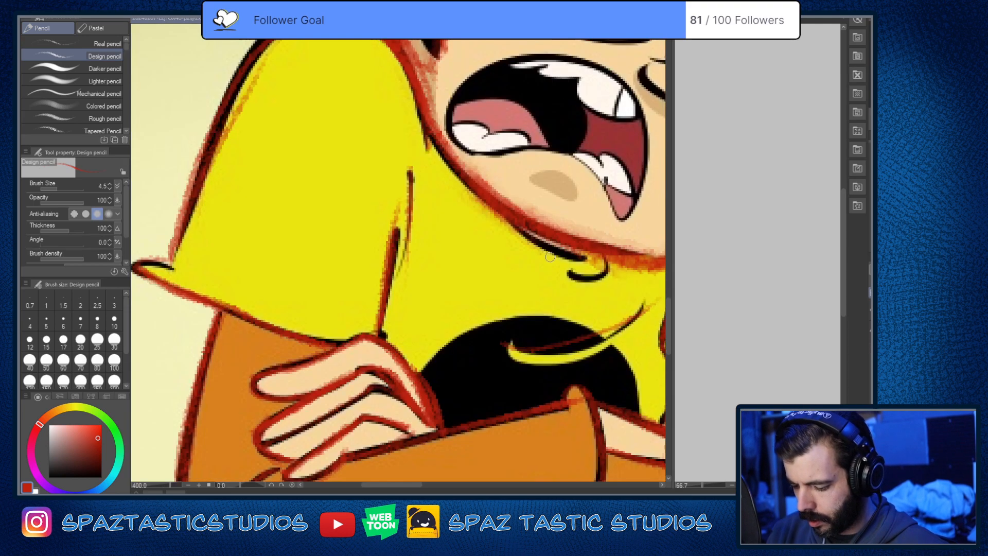
pyautogui.moveTo(510, 220)
pyautogui.mouseDown()
pyautogui.moveTo(600, 266)
pyautogui.moveTo(562, 280)
pyautogui.moveTo(614, 256)
pyautogui.mouseUp()
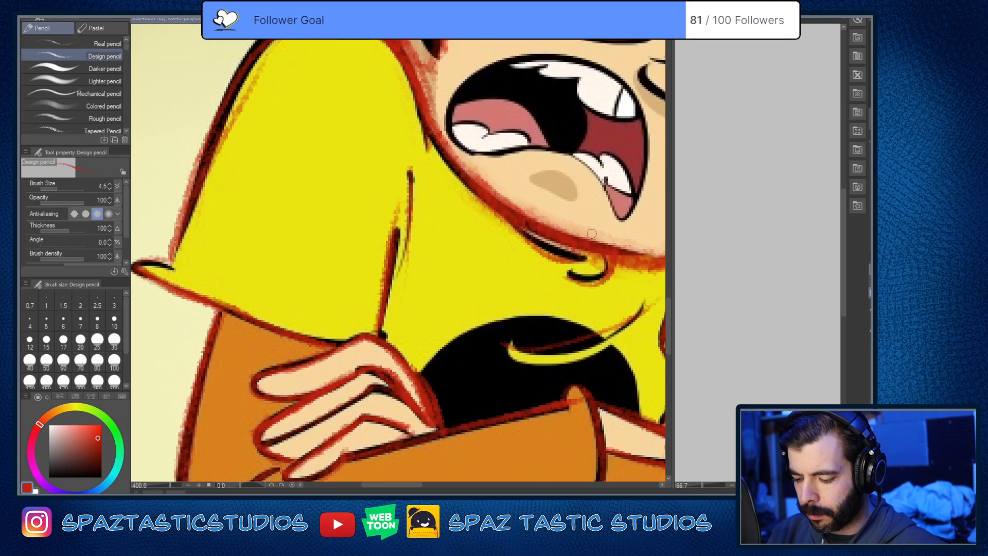
pyautogui.hotkey('ctrl', 'z')
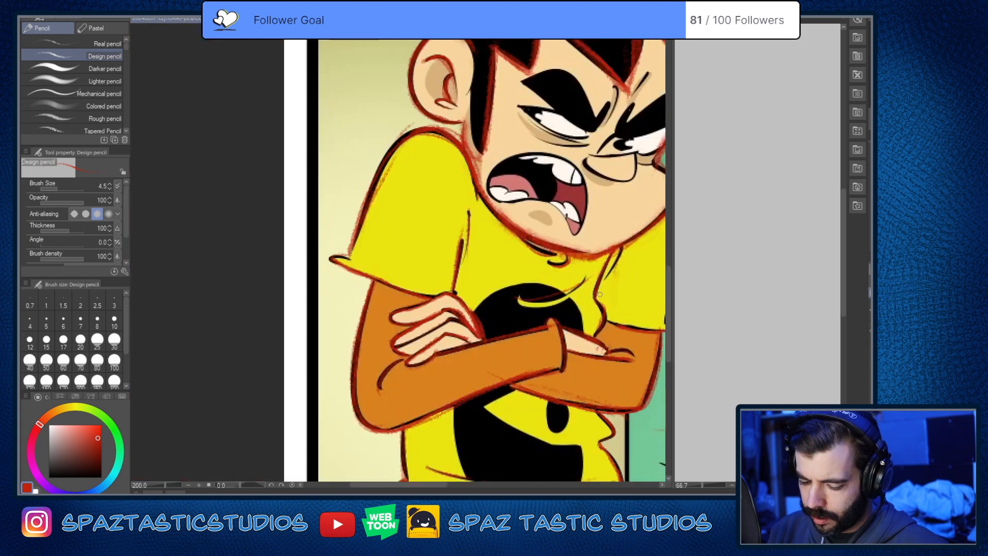
# Step: Retrace the near sleeve's lower hem in red, from its flared outer tip to above the folded hand
pyautogui.scroll(-2, 484, 370)
pyautogui.scroll(2, 465, 394)
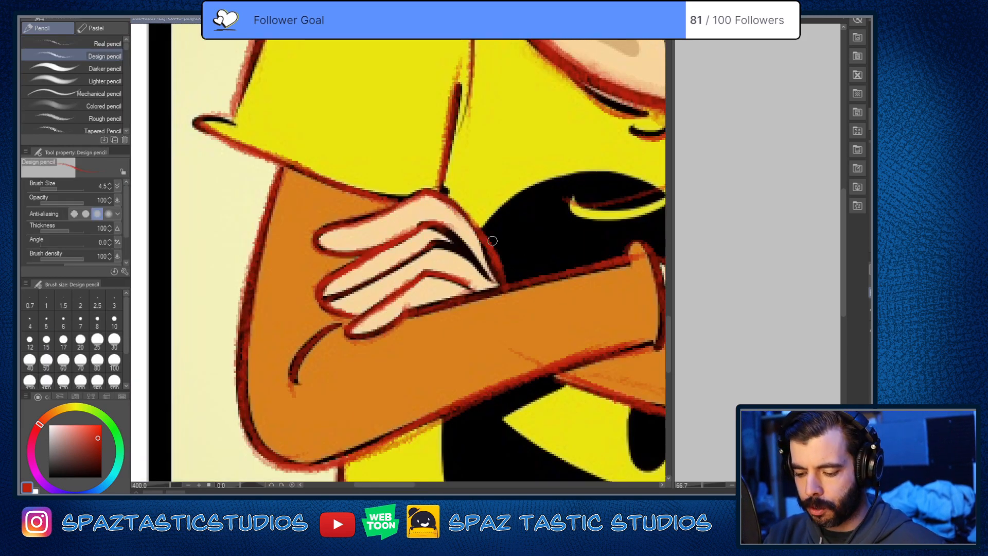
pyautogui.press('e')
pyautogui.press('p')
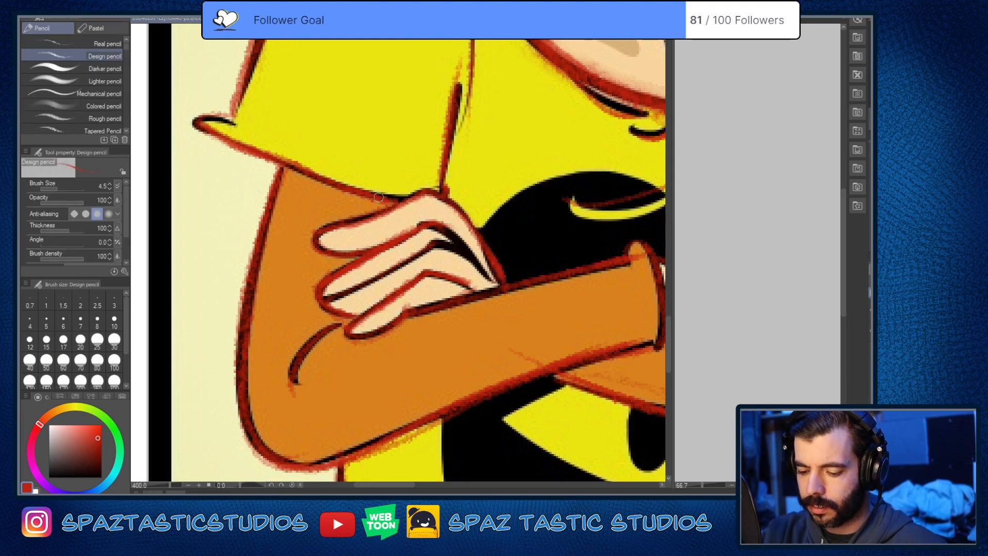
pyautogui.moveTo(219, 123)
pyautogui.mouseDown()
pyautogui.moveTo(351, 203)
pyautogui.moveTo(330, 199)
pyautogui.moveTo(342, 195)
pyautogui.moveTo(375, 230)
pyautogui.moveTo(478, 260)
pyautogui.mouseUp()
pyautogui.press('e')
pyautogui.press('p')
pyautogui.hotkey('ctrl', 'z')
pyautogui.moveTo(332, 200); pyautogui.dragTo(458, 252)
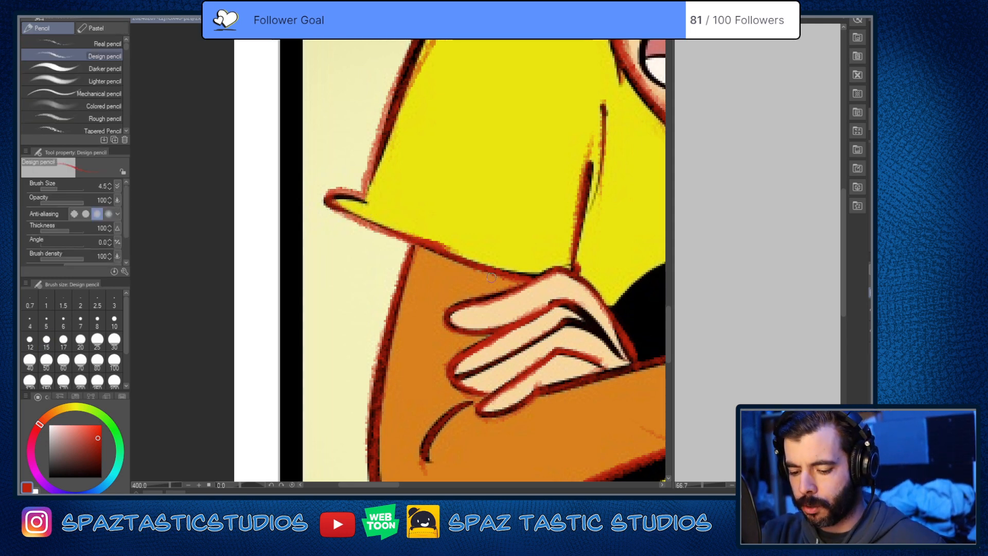
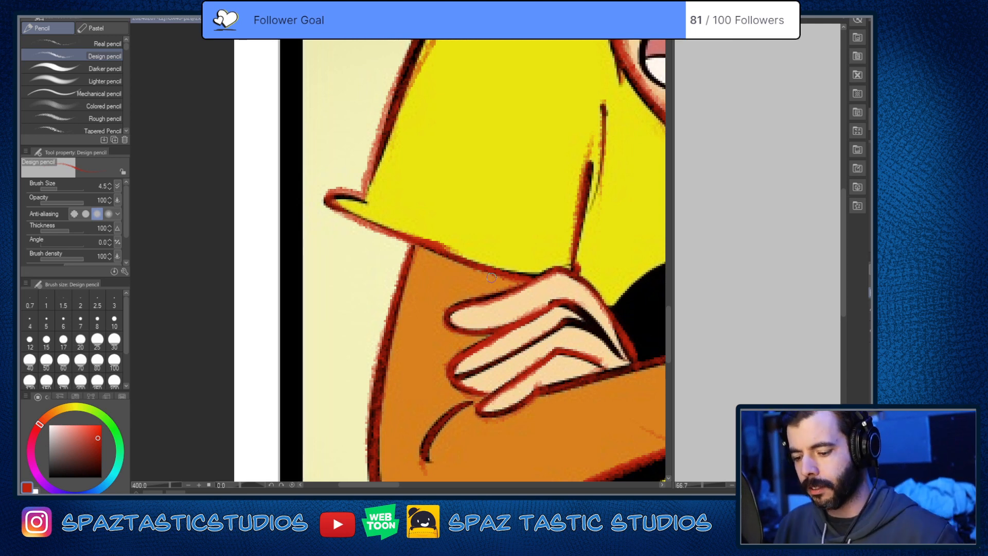
# Step: Erase the stray red sketch marks around the near sleeve's shoulder and outer edge
pyautogui.press('space')
pyautogui.moveTo(492, 277); pyautogui.dragTo(487, 437)
pyautogui.press('e')
pyautogui.moveTo(445, 187); pyautogui.dragTo(411, 253)
pyautogui.moveTo(481, 86); pyautogui.dragTo(469, 105)
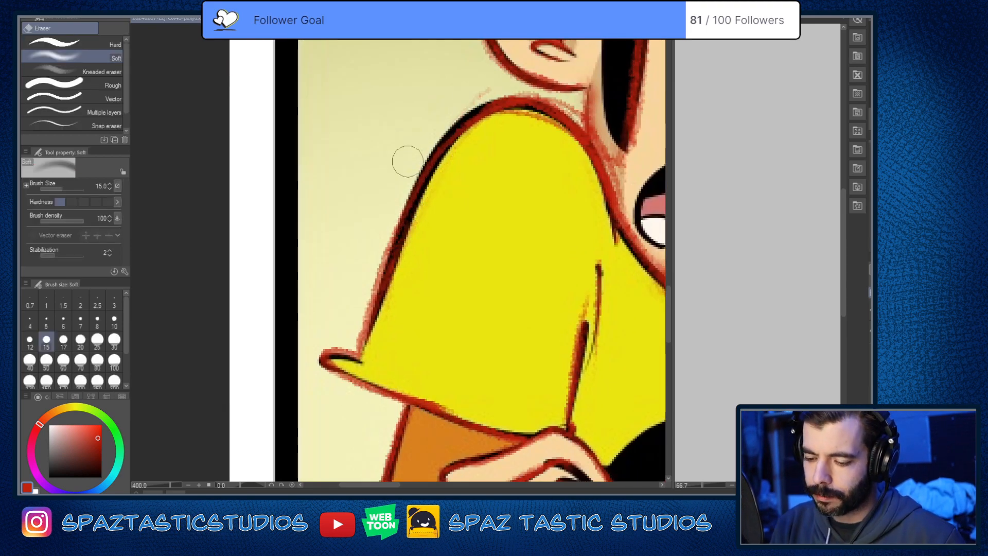
# Step: Erase the loose red strokes inside the black hair at the base of the upper tuft
pyautogui.press('p')
pyautogui.scroll(-3, 551, 299)
pyautogui.press('space')
pyautogui.moveTo(595, 324)
pyautogui.mouseDown()
pyautogui.moveTo(508, 324)
pyautogui.moveTo(379, 366)
pyautogui.mouseUp()
pyautogui.press('e')
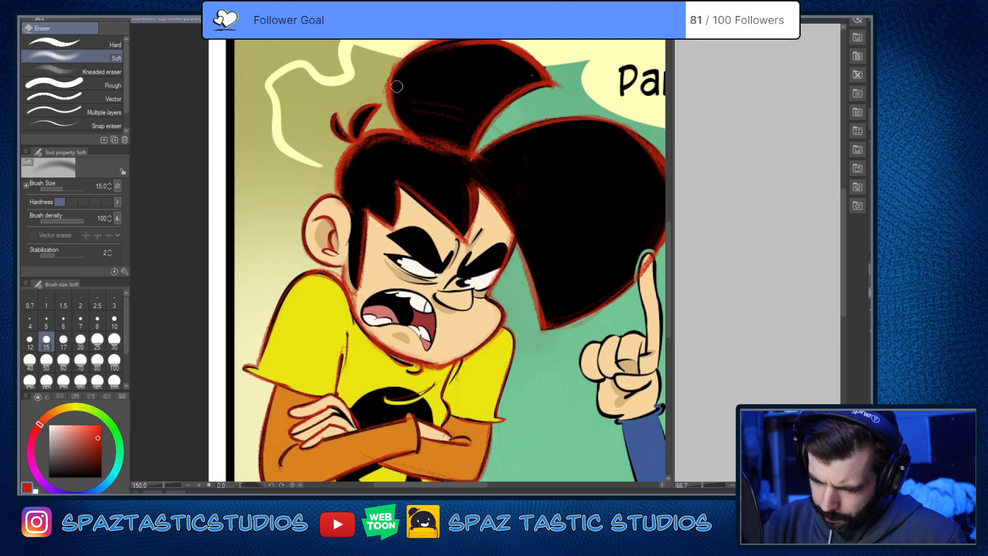
pyautogui.moveTo(414, 136)
pyautogui.mouseDown()
pyautogui.moveTo(459, 140)
pyautogui.moveTo(455, 151)
pyautogui.moveTo(467, 157)
pyautogui.mouseUp()
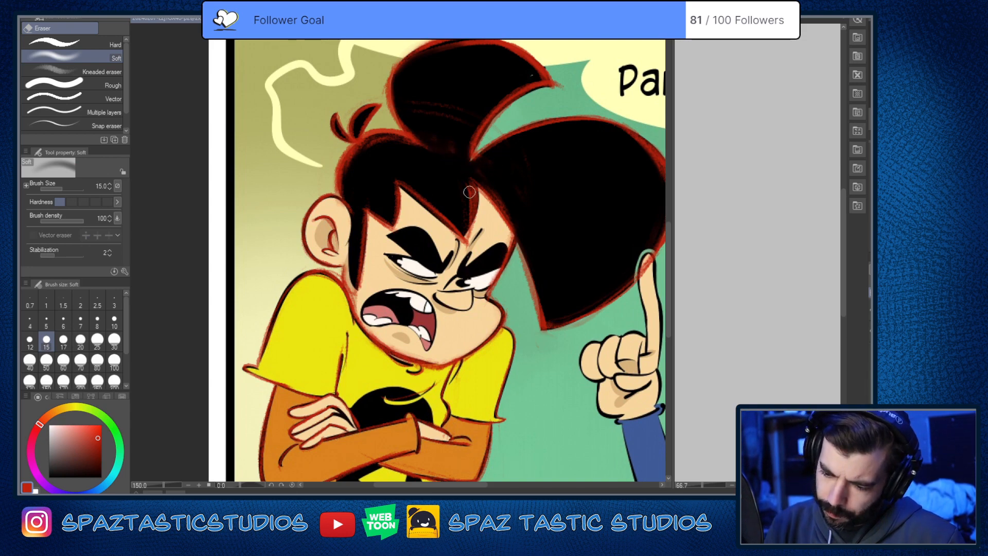
# Step: Touch up the shirt's bottom hem above the jeans with a short red stroke
pyautogui.press('p')
pyautogui.press('space')
pyautogui.moveTo(618, 384); pyautogui.dragTo(645, 296)
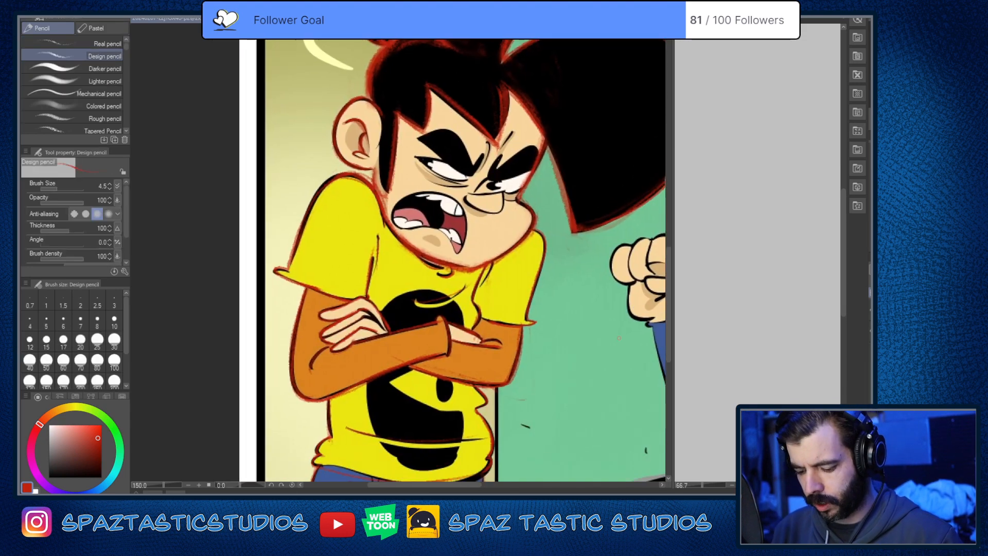
pyautogui.scroll(-3, 604, 400)
pyautogui.scroll(1, 604, 400)
pyautogui.scroll(5, 444, 447)
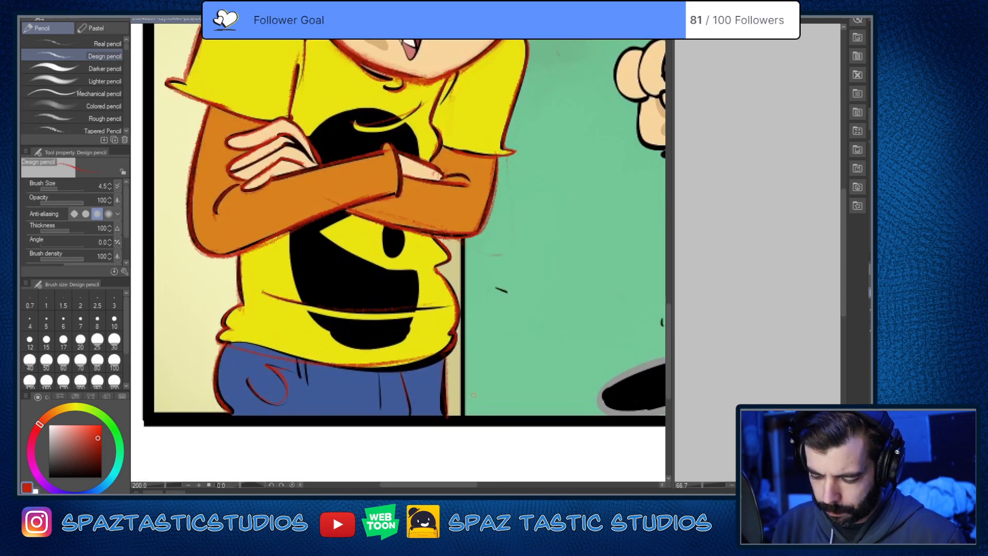
pyautogui.press('^')
pyautogui.press('^')
pyautogui.press('^')
pyautogui.scroll(2, 316, 332)
pyautogui.moveTo(343, 360)
pyautogui.mouseDown()
pyautogui.moveTo(392, 377)
pyautogui.moveTo(526, 366)
pyautogui.moveTo(366, 372)
pyautogui.mouseUp()
pyautogui.scroll(-3, 284, 302)
pyautogui.press('-')
pyautogui.press('-')
pyautogui.press('-')
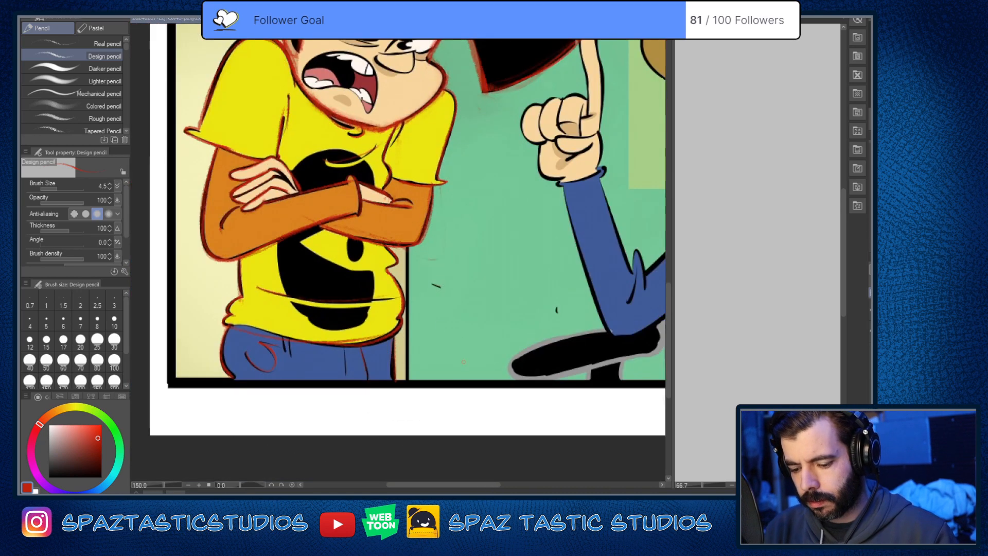
# Step: Retrace the near shoulder's inner curve down to the neck and the sleeve fold beneath it in red
pyautogui.press('space')
pyautogui.moveTo(438, 313); pyautogui.dragTo(589, 408)
pyautogui.press('space')
pyautogui.moveTo(560, 343); pyautogui.dragTo(530, 378)
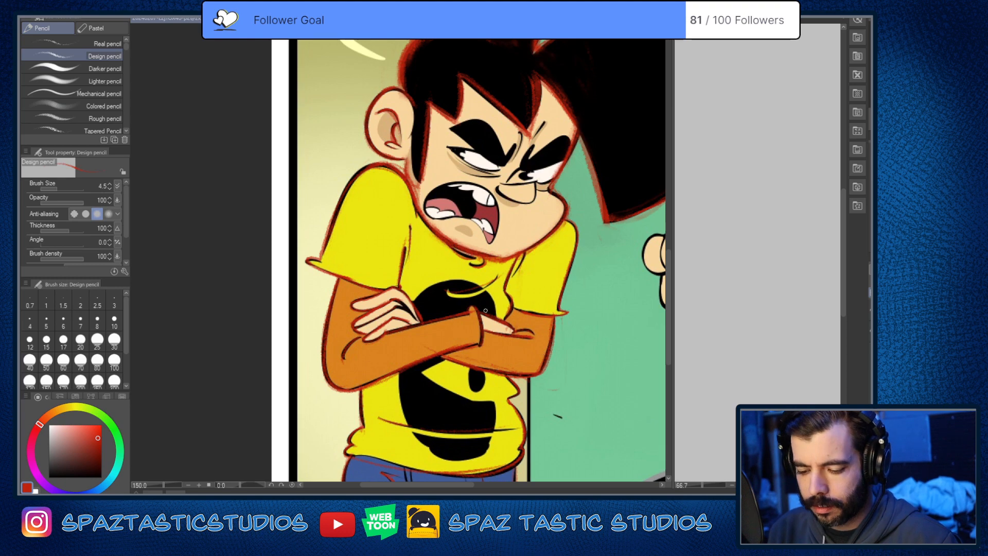
pyautogui.scroll(3, 430, 201)
pyautogui.press('e')
pyautogui.moveTo(331, 86)
pyautogui.mouseDown()
pyautogui.moveTo(364, 106)
pyautogui.moveTo(419, 226)
pyautogui.moveTo(330, 103)
pyautogui.moveTo(413, 249)
pyautogui.mouseUp()
pyautogui.press('p')
pyautogui.hotkey('ctrl', 'z')
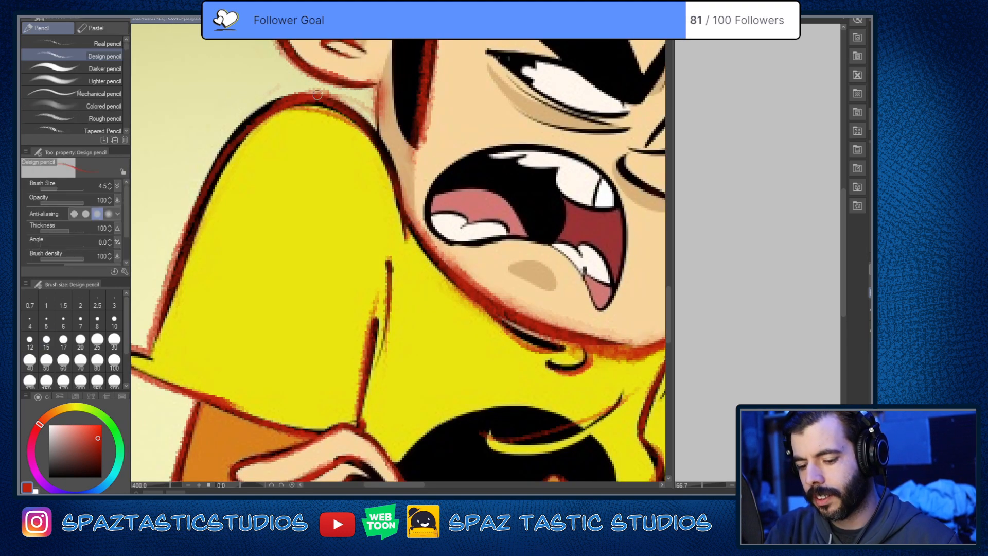
pyautogui.moveTo(325, 99)
pyautogui.mouseDown()
pyautogui.moveTo(364, 134)
pyautogui.moveTo(396, 207)
pyautogui.mouseUp()
pyautogui.hotkey('ctrl', 'z')
pyautogui.moveTo(335, 98)
pyautogui.mouseDown()
pyautogui.moveTo(371, 132)
pyautogui.moveTo(346, 110)
pyautogui.moveTo(389, 172)
pyautogui.moveTo(384, 156)
pyautogui.moveTo(406, 260)
pyautogui.moveTo(388, 263)
pyautogui.moveTo(392, 309)
pyautogui.moveTo(382, 342)
pyautogui.moveTo(367, 330)
pyautogui.moveTo(374, 322)
pyautogui.moveTo(359, 427)
pyautogui.mouseUp()
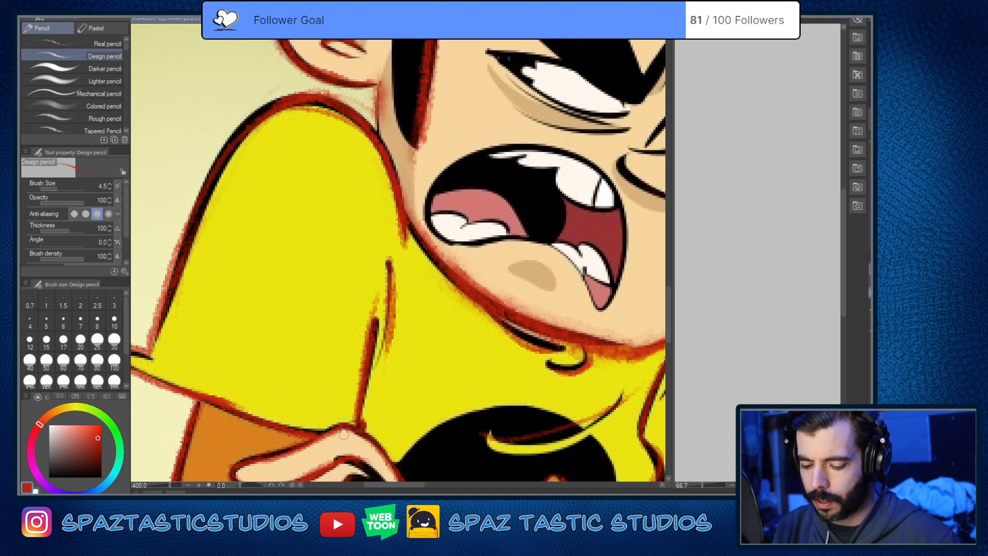
# Step: Strengthen the near sleeve's outer edge in red, from below the shoulder down towards the flared hem
pyautogui.press('space')
pyautogui.moveTo(409, 329); pyautogui.dragTo(506, 445)
pyautogui.moveTo(272, 399)
pyautogui.mouseDown()
pyautogui.moveTo(337, 251)
pyautogui.moveTo(304, 333)
pyautogui.moveTo(365, 227)
pyautogui.moveTo(406, 228)
pyautogui.moveTo(382, 215)
pyautogui.moveTo(300, 317)
pyautogui.moveTo(351, 239)
pyautogui.moveTo(261, 411)
pyautogui.mouseUp()
pyautogui.moveTo(290, 324); pyautogui.dragTo(256, 421)
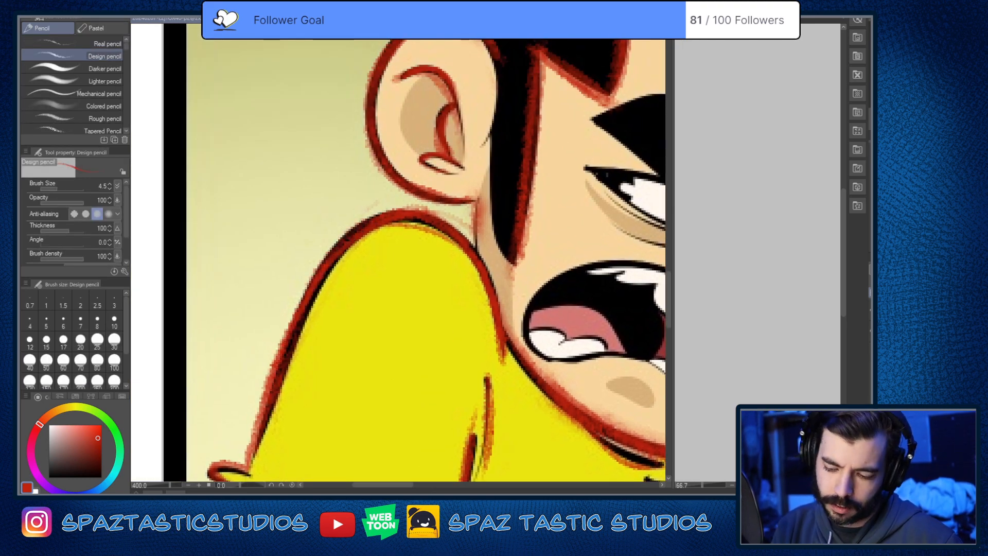
# Step: Erase the excess red inside the fringe's central spike, below where the two large hair tufts meet
pyautogui.scroll(-4, 559, 351)
pyautogui.scroll(-1, 568, 339)
pyautogui.press('space')
pyautogui.moveTo(568, 339)
pyautogui.mouseDown()
pyautogui.moveTo(401, 333)
pyautogui.moveTo(465, 296)
pyautogui.moveTo(421, 298)
pyautogui.moveTo(416, 329)
pyautogui.mouseUp()
pyautogui.scroll(3, 422, 241)
pyautogui.press('space')
pyautogui.press('e')
pyautogui.moveTo(416, 328)
pyautogui.mouseDown()
pyautogui.moveTo(447, 268)
pyautogui.moveTo(494, 268)
pyautogui.mouseUp()
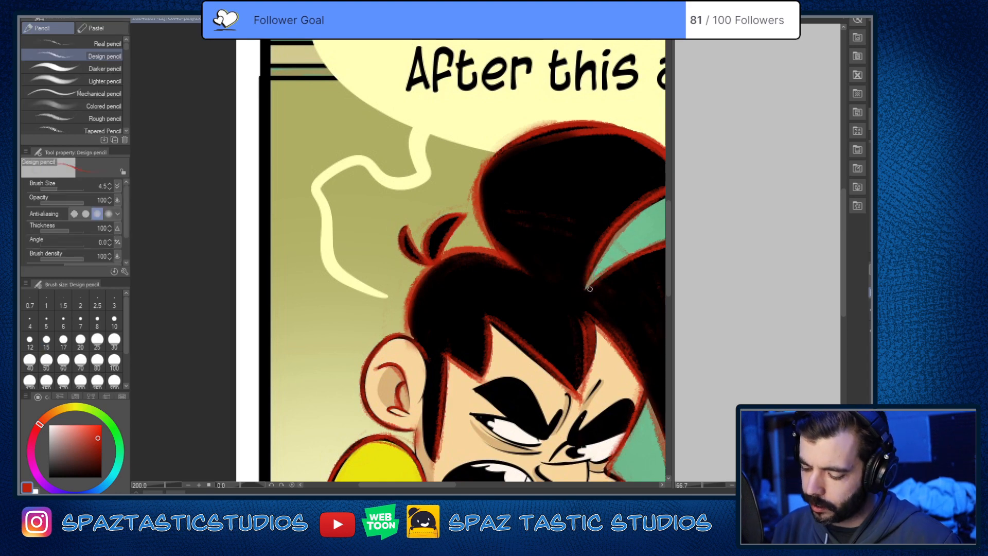
pyautogui.press('p')
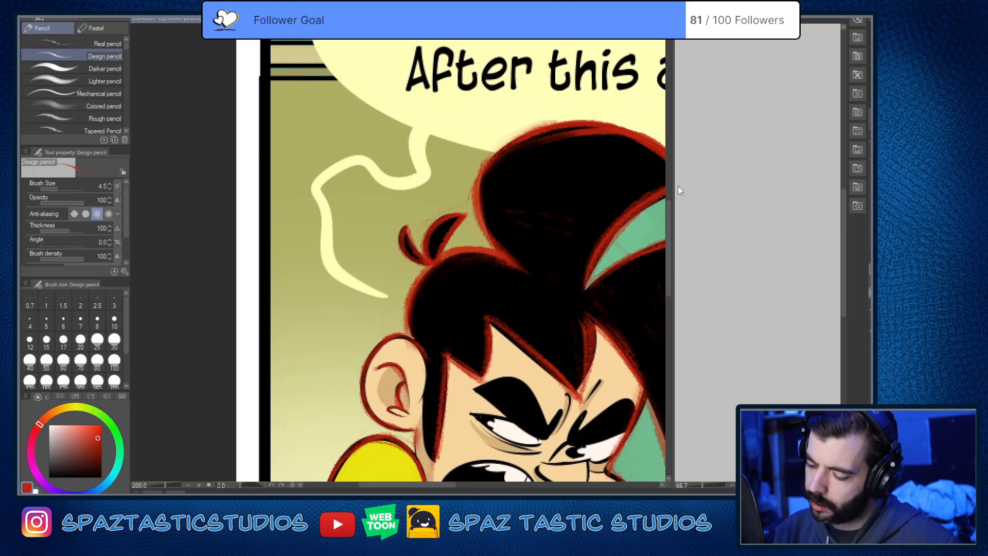
pyautogui.moveTo(593, 283); pyautogui.dragTo(573, 286)
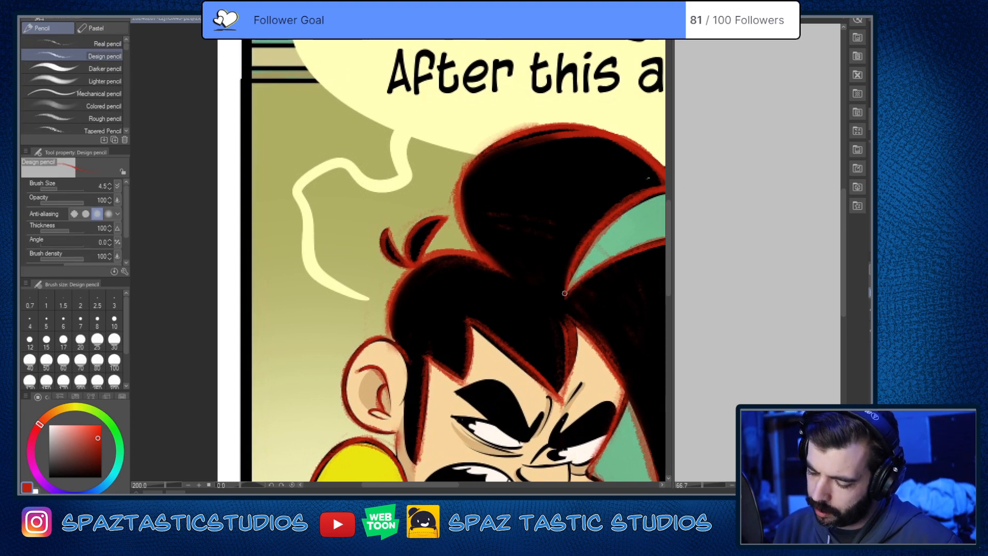
pyautogui.press('e')
pyautogui.moveTo(566, 323)
pyautogui.mouseDown()
pyautogui.moveTo(558, 396)
pyautogui.moveTo(576, 341)
pyautogui.mouseUp()
pyautogui.press('p')
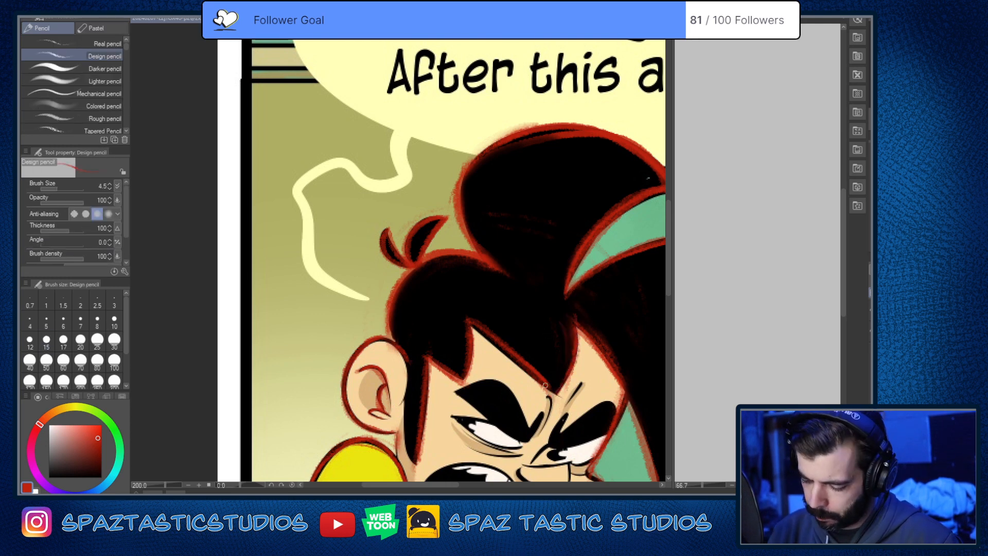
# Step: Clean up and retrace in red the fringe's slanted edge running down to its central point
pyautogui.moveTo(477, 328)
pyautogui.mouseDown()
pyautogui.moveTo(556, 393)
pyautogui.moveTo(487, 344)
pyautogui.mouseUp()
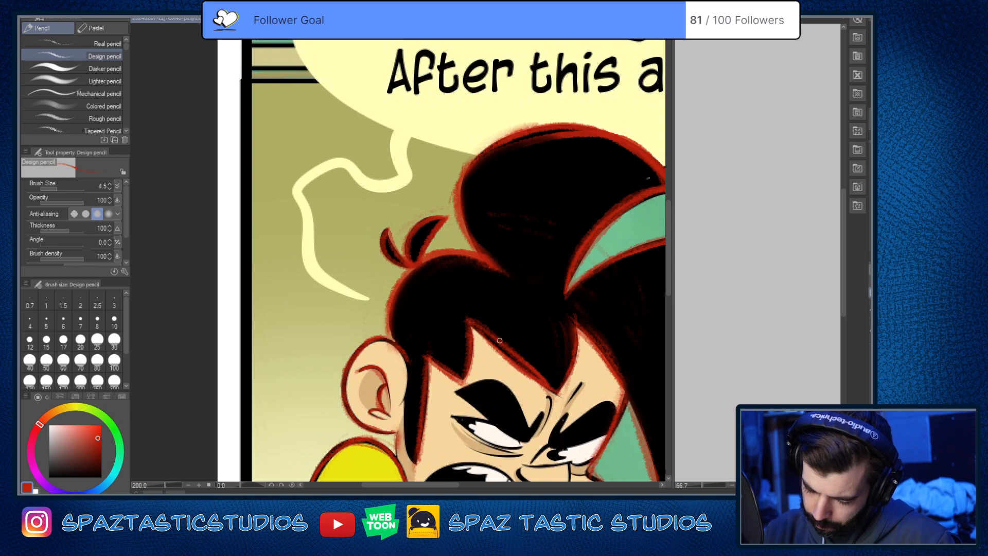
pyautogui.press('e')
pyautogui.moveTo(560, 383)
pyautogui.mouseDown()
pyautogui.moveTo(481, 320)
pyautogui.moveTo(536, 377)
pyautogui.mouseUp()
pyautogui.press('p')
pyautogui.moveTo(492, 343); pyautogui.dragTo(559, 393)
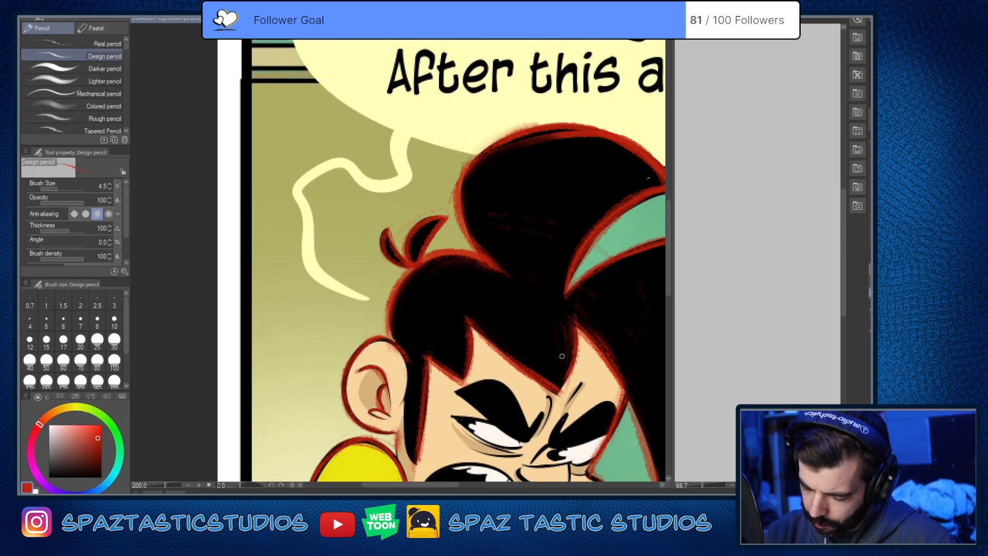
# Step: Clean up and retrace in red the large tuft's inner edge, from beside the face down to its tip
pyautogui.moveTo(591, 340); pyautogui.dragTo(522, 249)
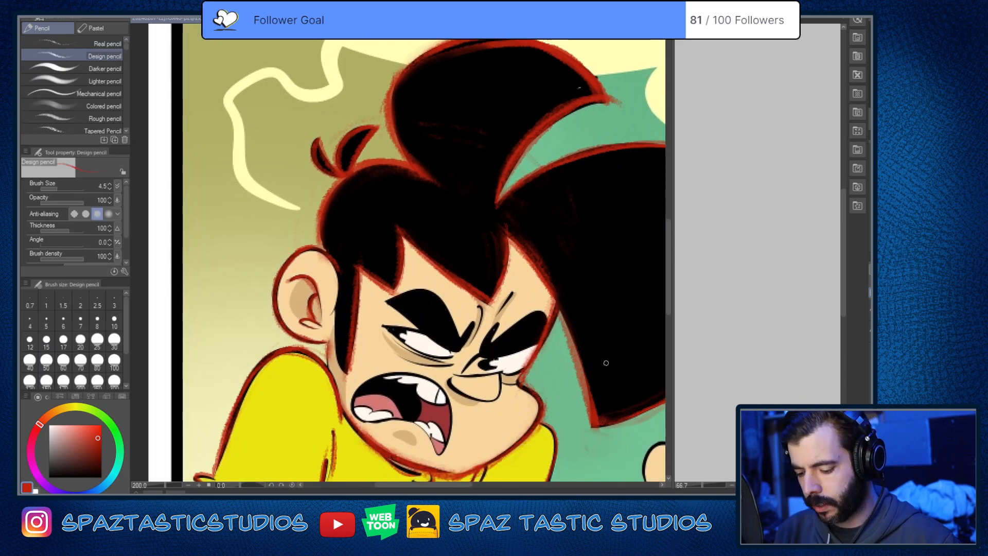
pyautogui.press('e')
pyautogui.moveTo(562, 324); pyautogui.dragTo(586, 416)
pyautogui.press('p')
pyautogui.moveTo(555, 296); pyautogui.dragTo(592, 424)
pyautogui.press('e')
pyautogui.moveTo(576, 366); pyautogui.dragTo(584, 416)
pyautogui.press('p')
# Step: Clean up the red along the far cheek and jaw, and retrace the chin line above the collar
pyautogui.press('e')
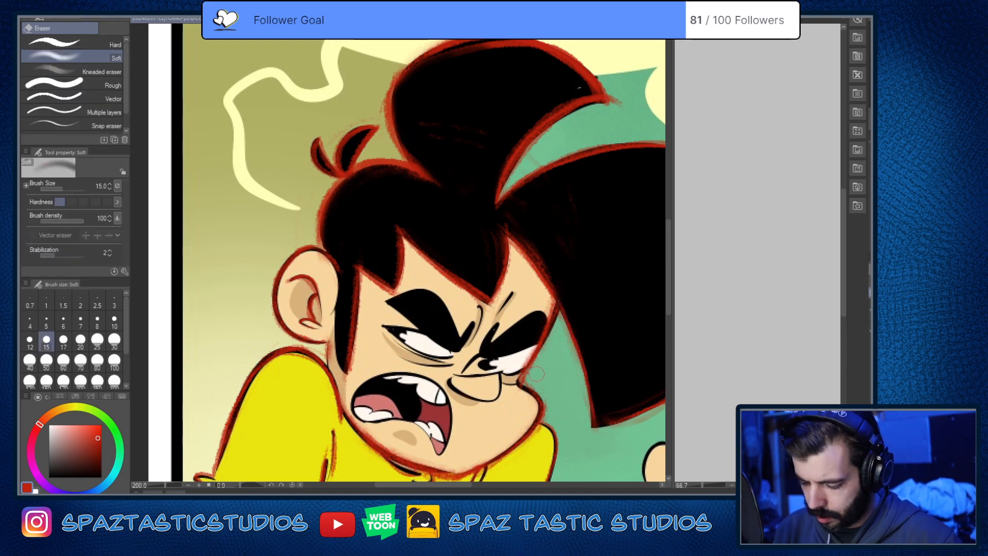
pyautogui.moveTo(531, 370)
pyautogui.mouseDown()
pyautogui.moveTo(519, 381)
pyautogui.moveTo(560, 406)
pyautogui.moveTo(574, 276)
pyautogui.mouseUp()
pyautogui.press('p')
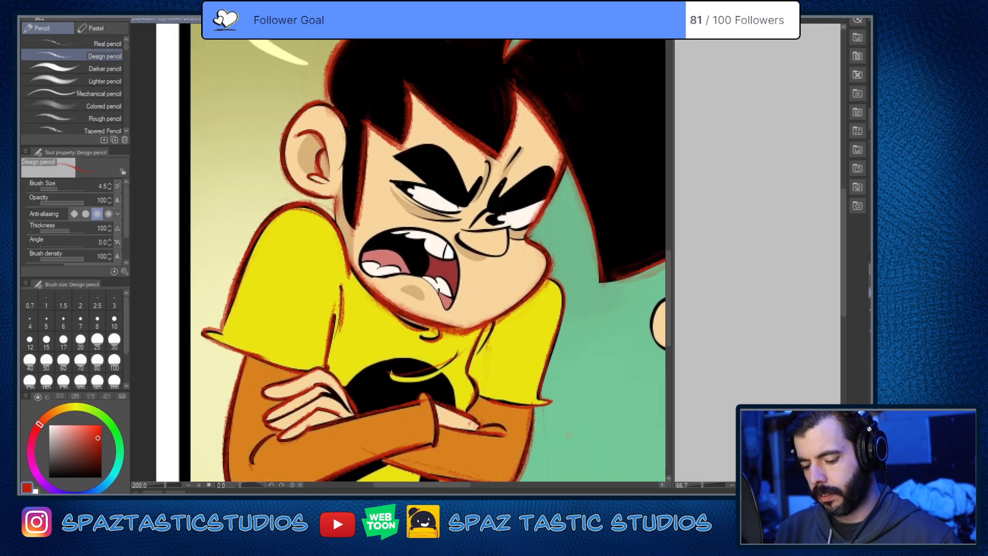
pyautogui.press('e')
pyautogui.moveTo(368, 283); pyautogui.dragTo(475, 328)
pyautogui.press('p')
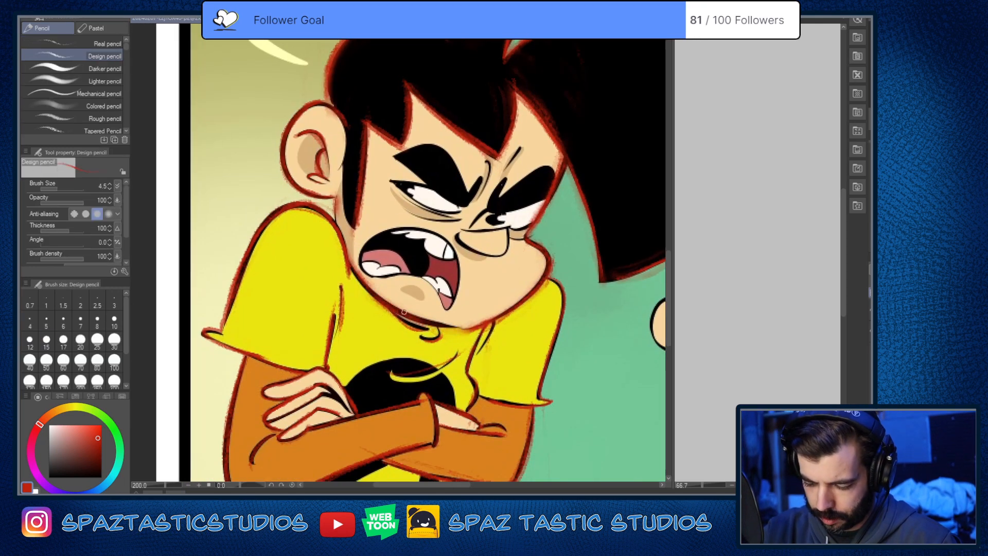
pyautogui.moveTo(403, 312); pyautogui.dragTo(468, 327)
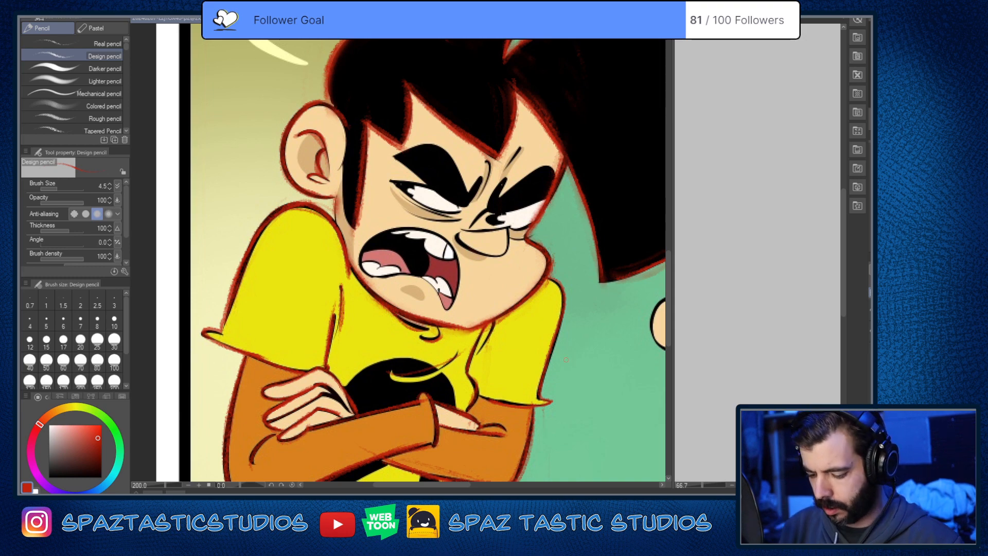
# Step: Erase the red hair outline where it crosses the raised fingertip at the large tuft's edge
pyautogui.scroll(-4, 566, 360)
pyautogui.moveTo(605, 321); pyautogui.dragTo(472, 332)
pyautogui.scroll(4, 474, 333)
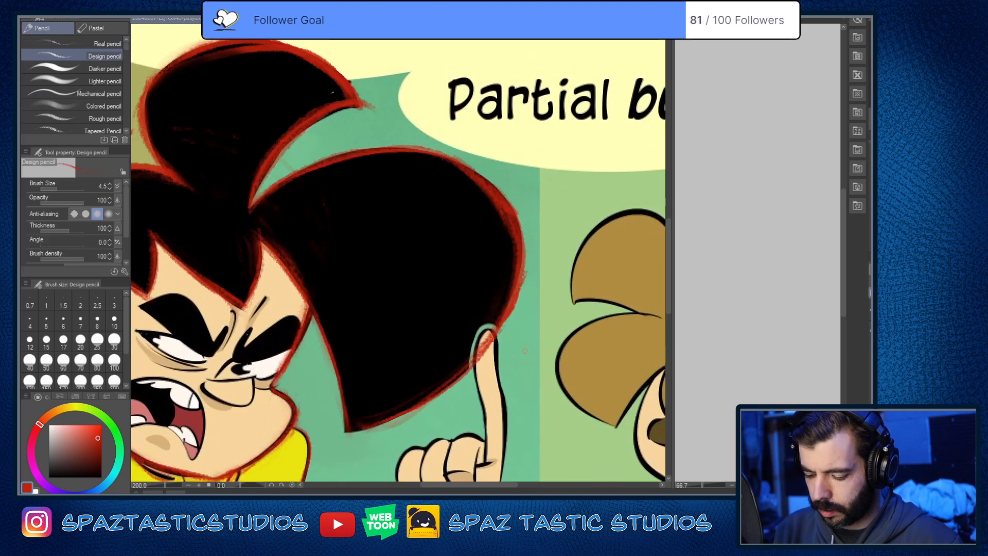
pyautogui.scroll(-4, 525, 351)
pyautogui.moveTo(525, 350)
pyautogui.mouseDown()
pyautogui.moveTo(503, 336)
pyautogui.moveTo(434, 364)
pyautogui.moveTo(441, 261)
pyautogui.moveTo(471, 271)
pyautogui.moveTo(434, 280)
pyautogui.moveTo(417, 372)
pyautogui.mouseUp()
pyautogui.scroll(4, 486, 349)
pyautogui.scroll(2, 487, 349)
pyautogui.press('e')
pyautogui.press('p')
pyautogui.hotkey('ctrl', 'z')
pyautogui.press('e')
pyautogui.moveTo(465, 302)
pyautogui.mouseDown()
pyautogui.moveTo(461, 329)
pyautogui.moveTo(455, 319)
pyautogui.mouseUp()
pyautogui.press('p')
# Step: Examine the traced hair outline up close and against the whole comic panel
pyautogui.scroll(-5, 506, 324)
pyautogui.scroll(2, 502, 324)
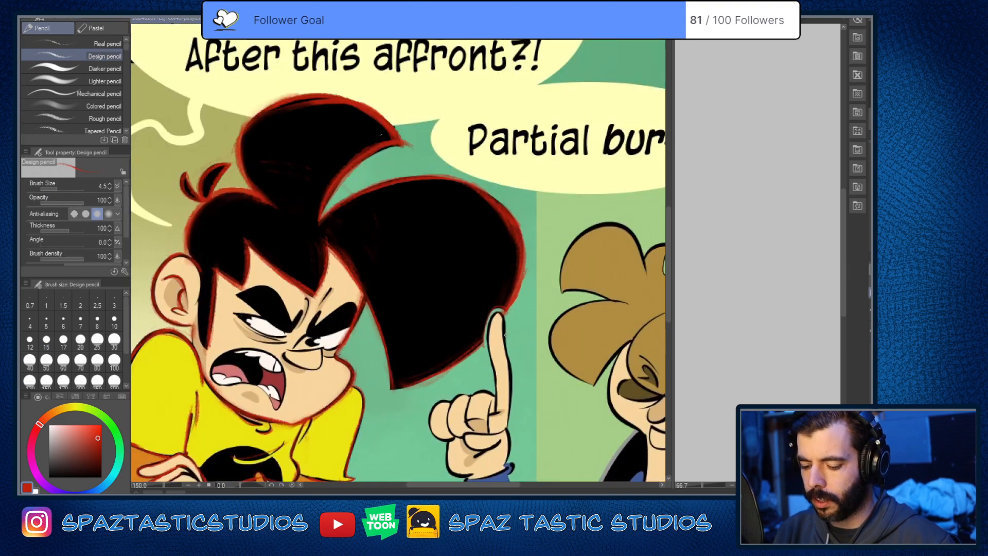
pyautogui.hotkey('ctrl', 'z')
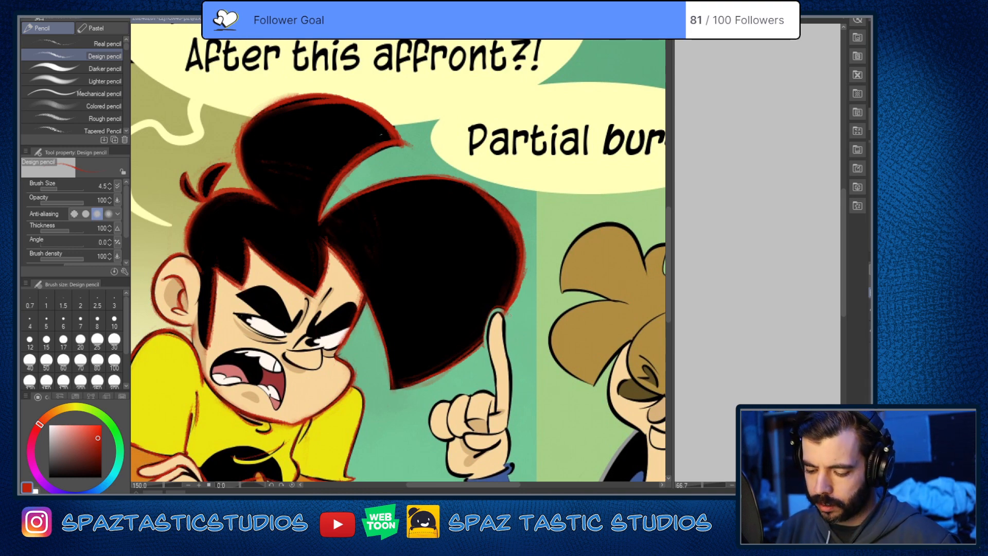
pyautogui.press('e')
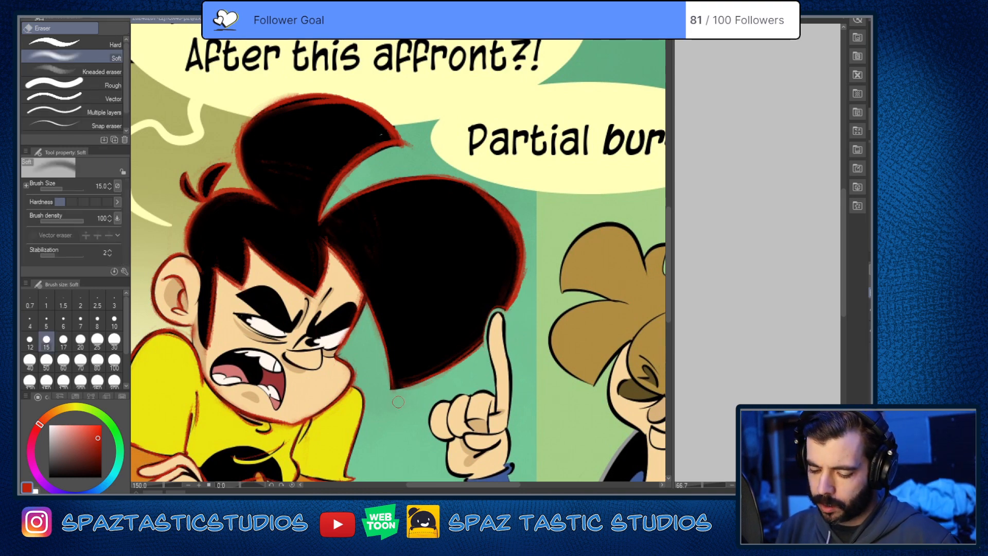
pyautogui.press('h')
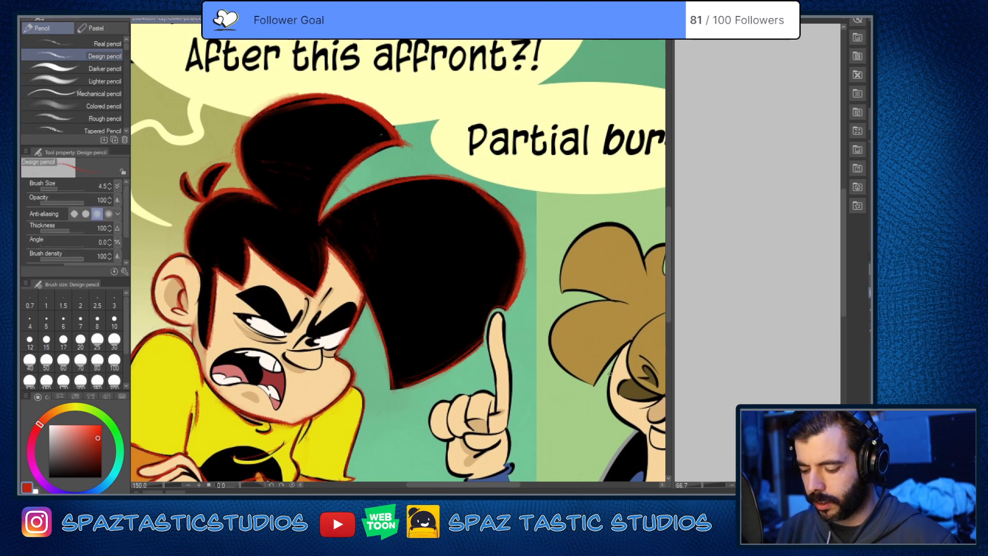
pyautogui.moveTo(599, 377); pyautogui.dragTo(510, 243)
pyautogui.press('p')
pyautogui.scroll(-3, 547, 325)
pyautogui.scroll(1, 547, 327)
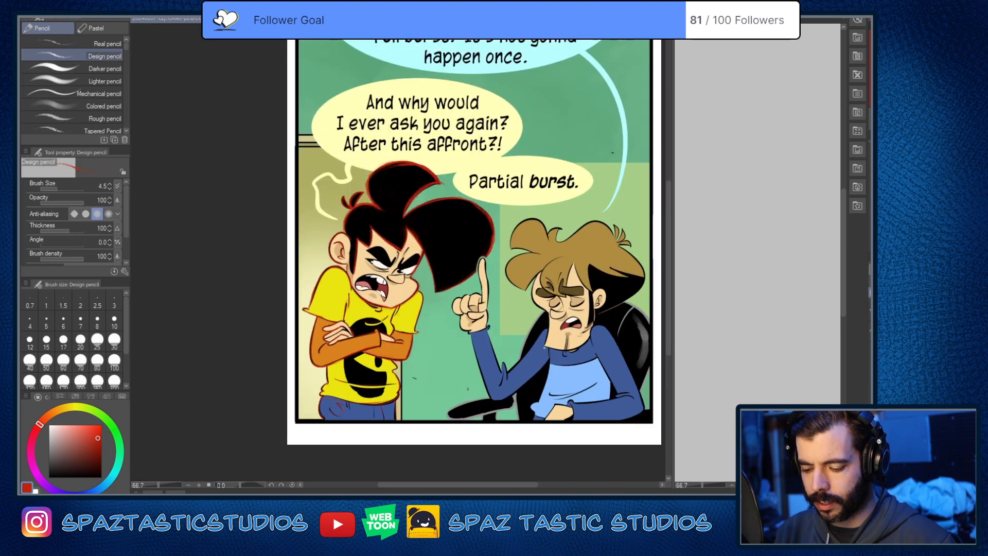
pyautogui.scroll(4, 491, 241)
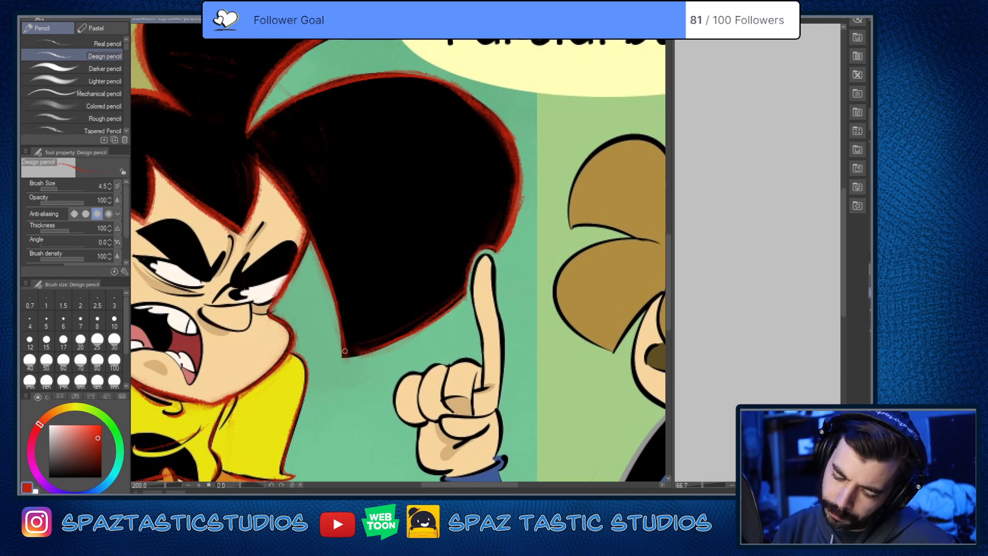
# Step: Erase stray red marks from the teal background beside the far arm's elbow
pyautogui.scroll(-2, 581, 301)
pyautogui.press('space')
pyautogui.moveTo(561, 468); pyautogui.dragTo(542, 329)
pyautogui.scroll(4, 427, 286)
pyautogui.press('e')
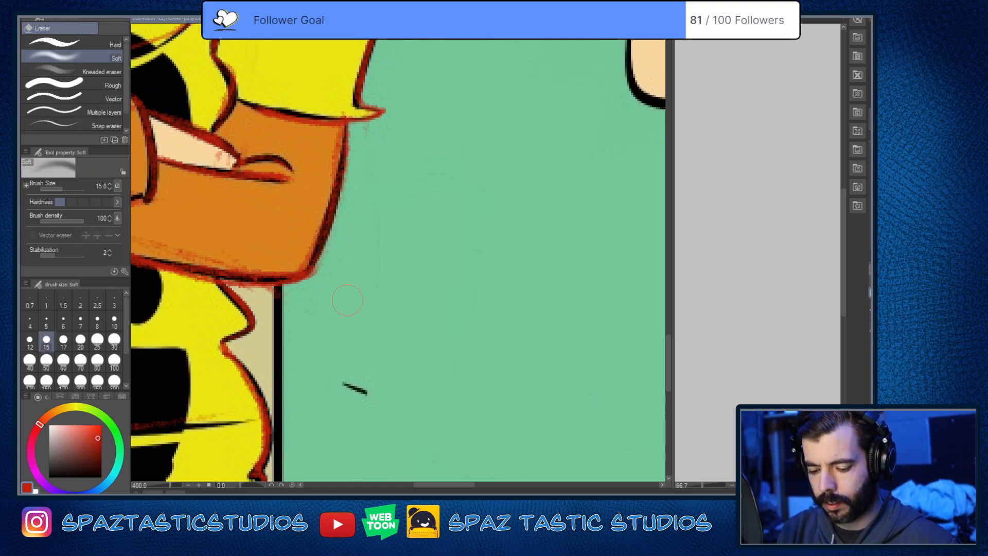
pyautogui.press('p')
pyautogui.scroll(-3, 626, 394)
pyautogui.press('space')
pyautogui.moveTo(644, 327); pyautogui.dragTo(569, 336)
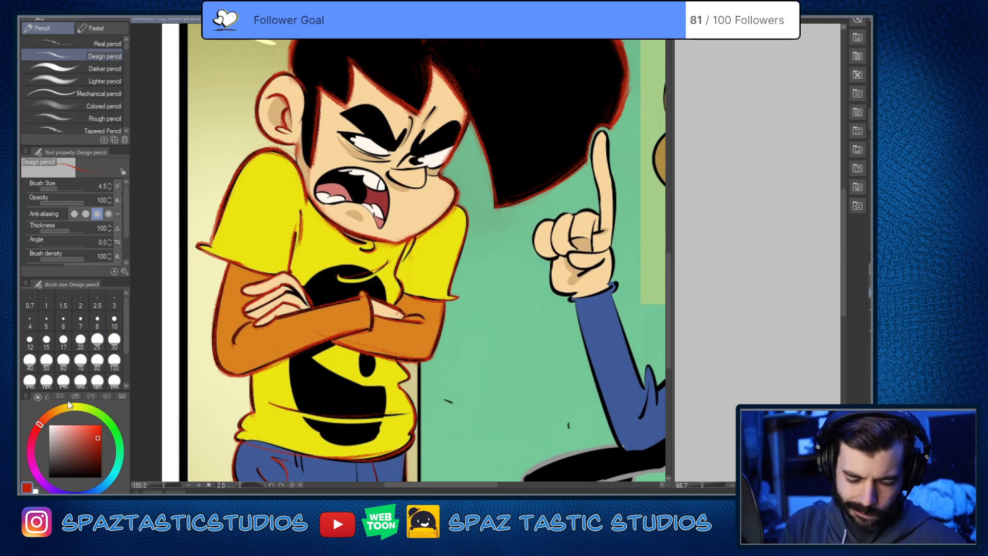
# Step: Switch the pencil colour to blue and trace the near eyebrow's lower edge directly over the reference
pyautogui.click(106, 484)
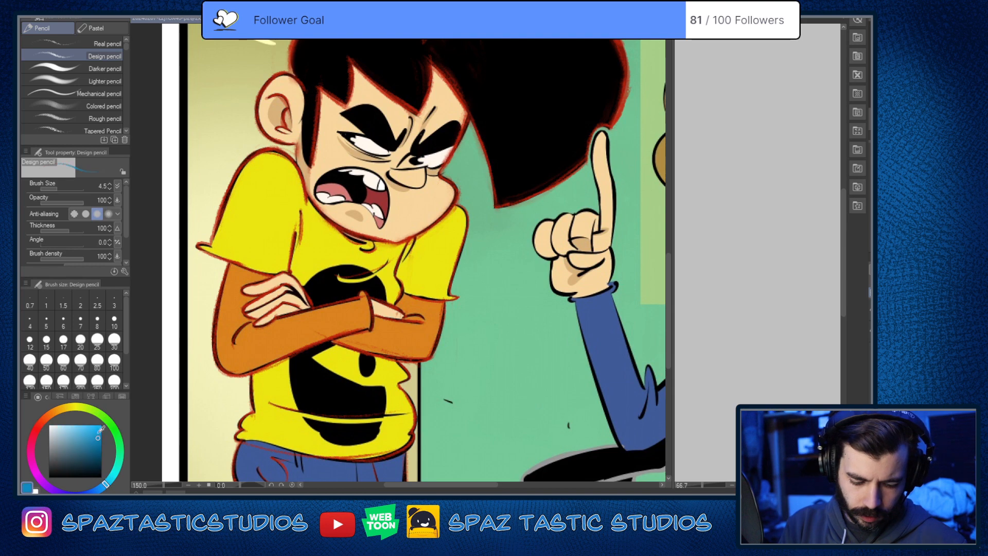
pyautogui.press('space')
pyautogui.moveTo(467, 332); pyautogui.dragTo(597, 400)
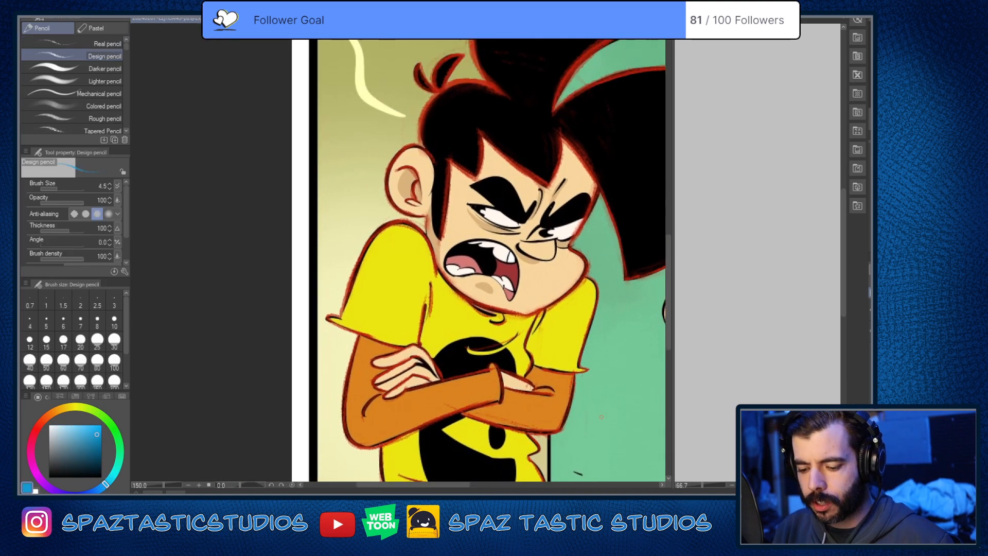
pyautogui.scroll(3, 460, 179)
pyautogui.press('space')
pyautogui.moveTo(575, 355); pyautogui.dragTo(420, 260)
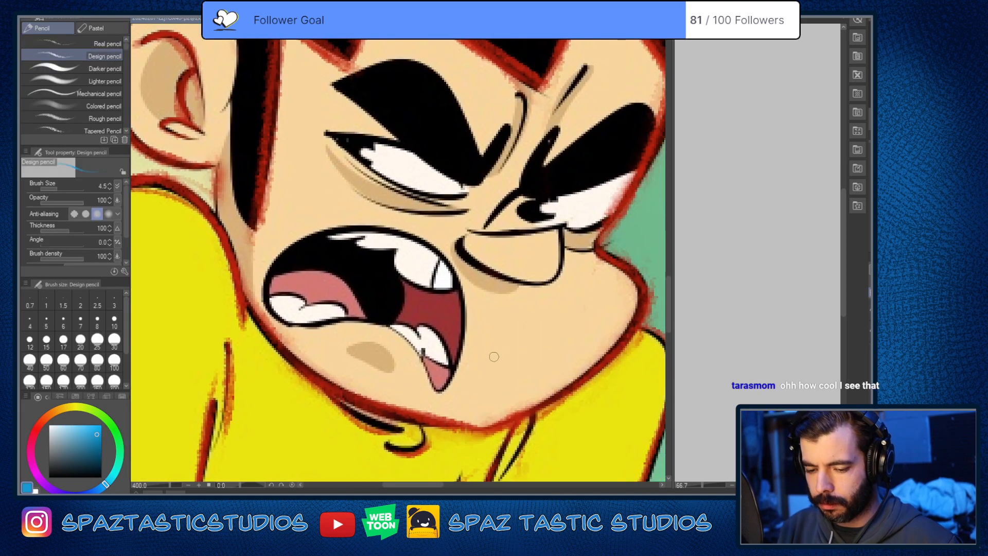
pyautogui.press('space')
pyautogui.moveTo(501, 342); pyautogui.dragTo(485, 456)
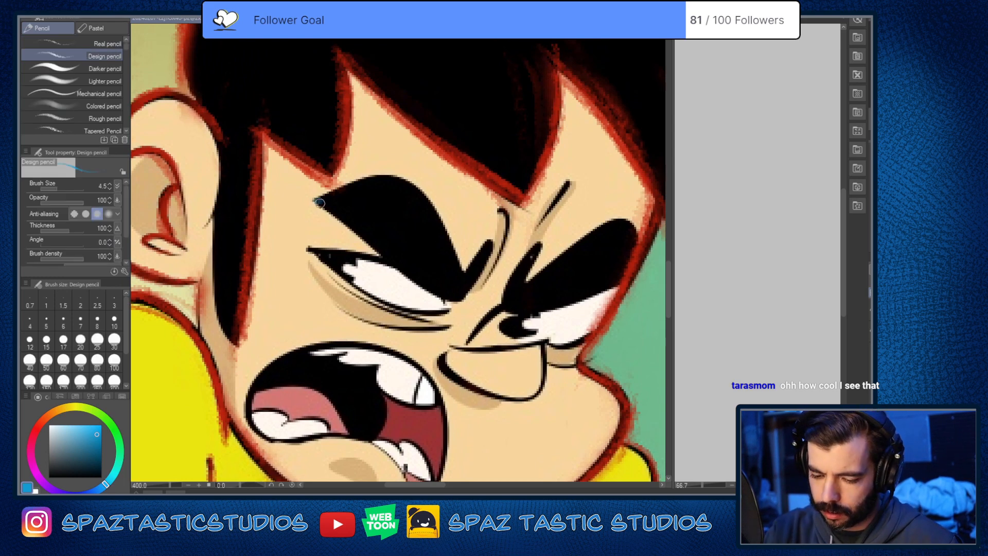
pyautogui.moveTo(315, 198)
pyautogui.mouseDown()
pyautogui.moveTo(417, 281)
pyautogui.moveTo(462, 300)
pyautogui.moveTo(488, 243)
pyautogui.moveTo(459, 284)
pyautogui.mouseUp()
pyautogui.moveTo(316, 199)
pyautogui.mouseDown()
pyautogui.moveTo(391, 177)
pyautogui.moveTo(437, 219)
pyautogui.moveTo(461, 271)
pyautogui.mouseUp()
pyautogui.hotkey('ctrl', 'z')
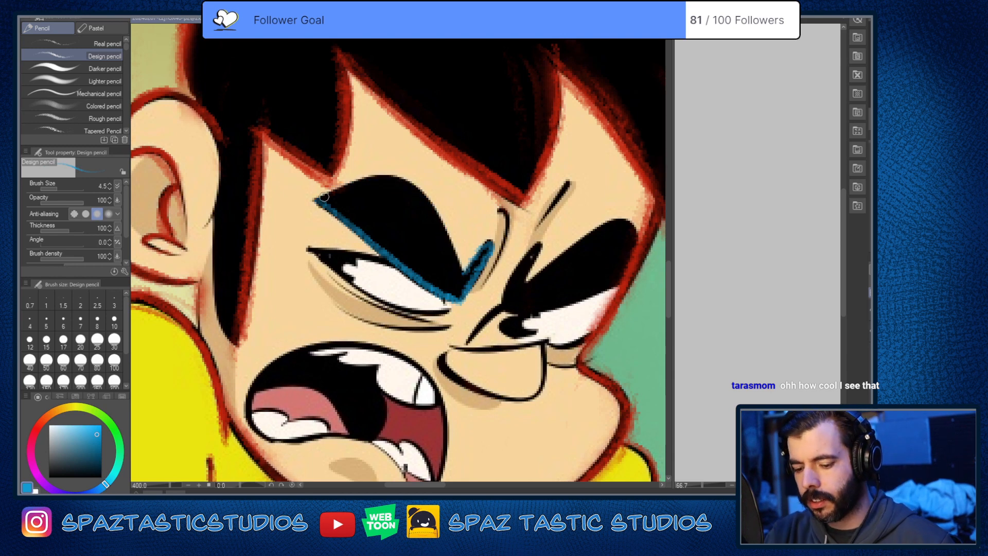
# Step: Trace the near eyebrow's upper edge, and outline the far eyebrow along its inner tip, top and underside in blue
pyautogui.moveTo(325, 193)
pyautogui.mouseDown()
pyautogui.moveTo(383, 176)
pyautogui.moveTo(430, 201)
pyautogui.moveTo(461, 282)
pyautogui.moveTo(491, 240)
pyautogui.moveTo(462, 278)
pyautogui.mouseUp()
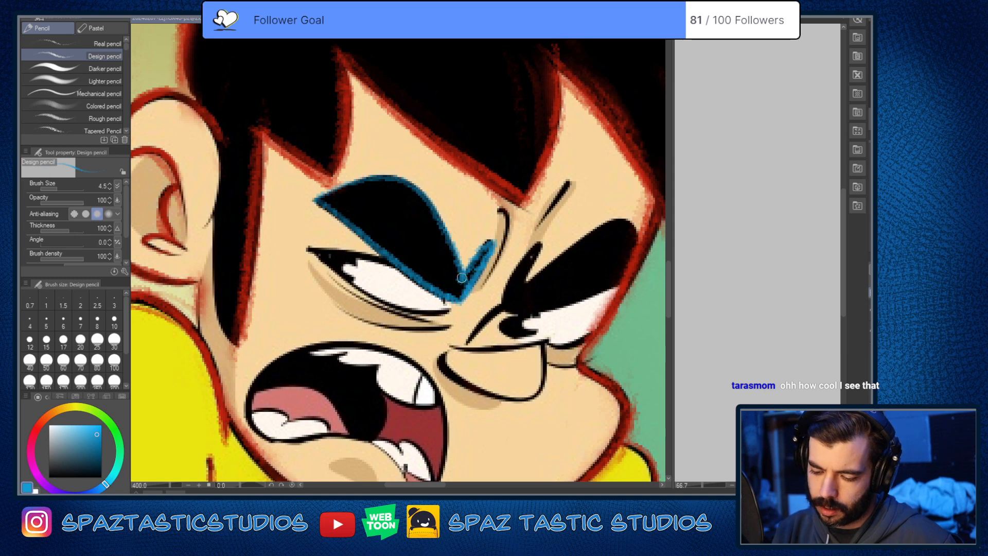
pyautogui.moveTo(507, 304)
pyautogui.mouseDown()
pyautogui.moveTo(537, 241)
pyautogui.moveTo(524, 283)
pyautogui.mouseUp()
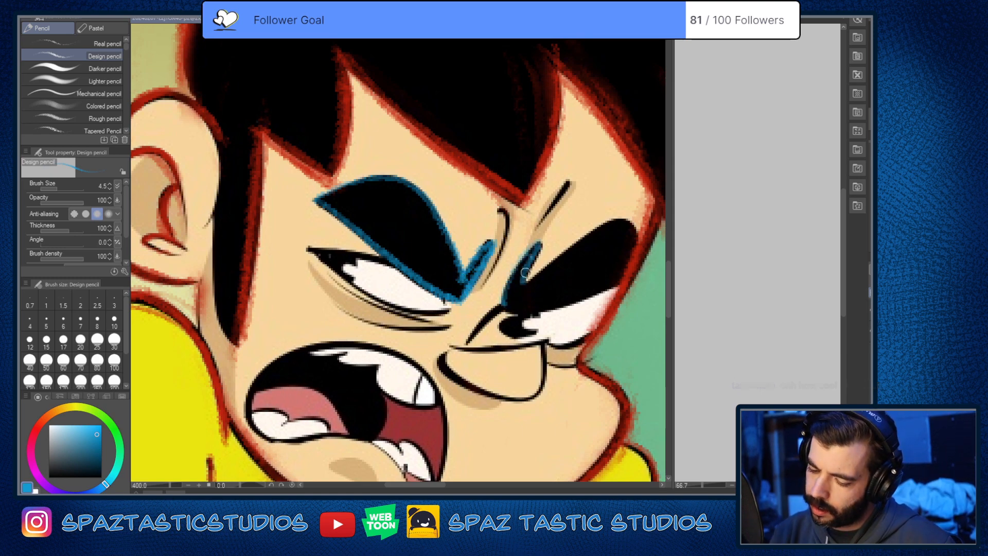
pyautogui.moveTo(640, 244)
pyautogui.mouseDown()
pyautogui.moveTo(637, 231)
pyautogui.moveTo(594, 238)
pyautogui.moveTo(520, 270)
pyautogui.mouseUp()
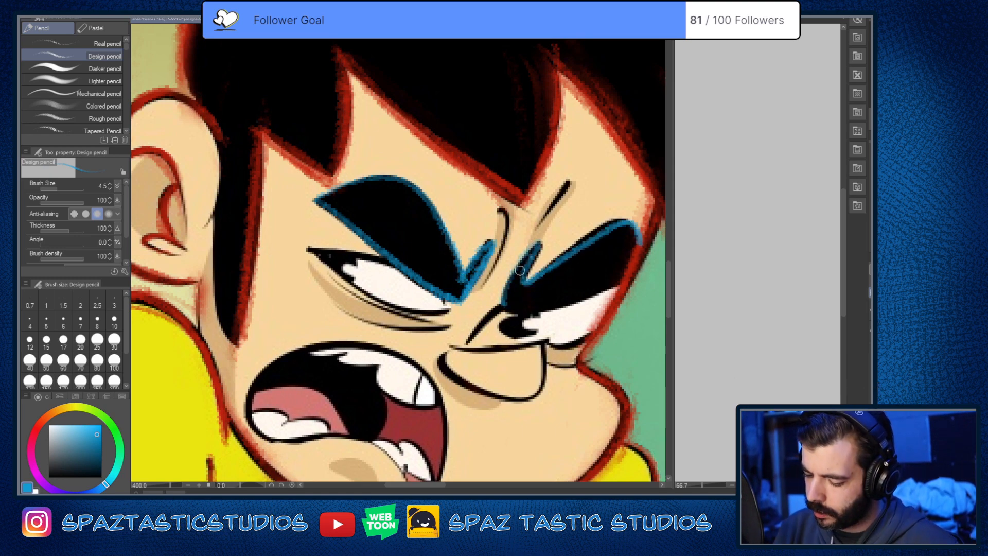
pyautogui.moveTo(628, 223)
pyautogui.mouseDown()
pyautogui.moveTo(601, 228)
pyautogui.moveTo(521, 281)
pyautogui.moveTo(554, 305)
pyautogui.moveTo(630, 275)
pyautogui.moveTo(530, 309)
pyautogui.moveTo(508, 274)
pyautogui.moveTo(528, 285)
pyautogui.mouseUp()
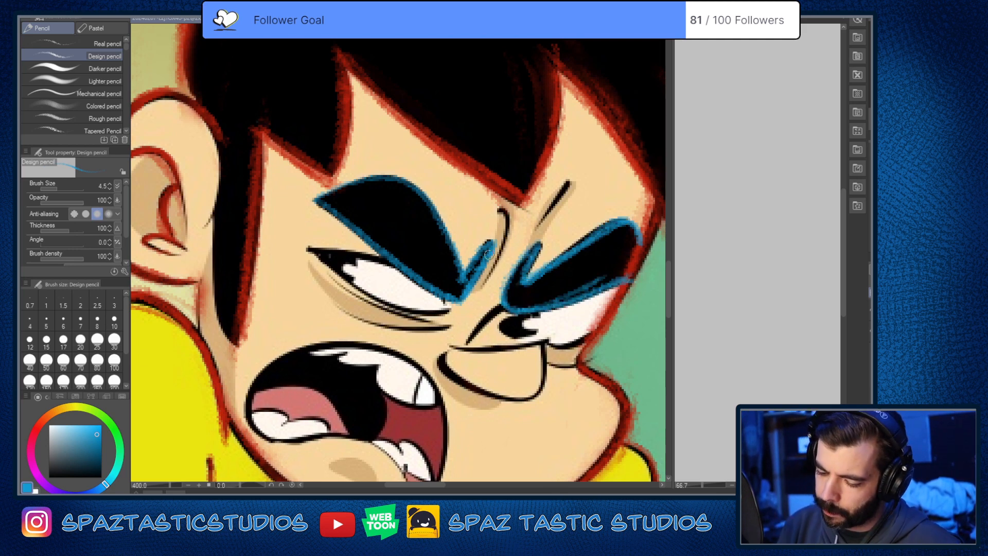
# Step: Clean up the blue overrun at the far eyebrow's outer end and close its outline with a rounded edge
pyautogui.moveTo(489, 255); pyautogui.dragTo(469, 268)
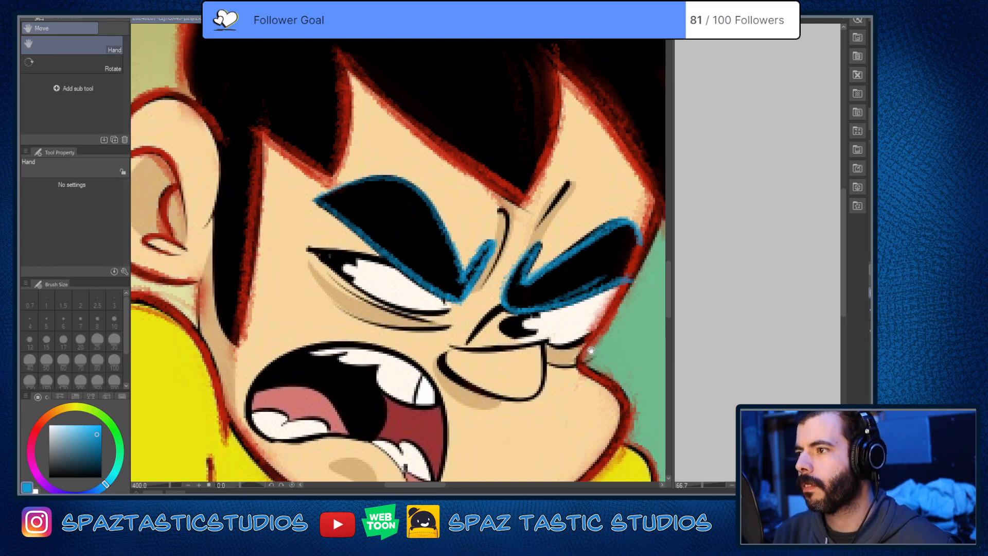
pyautogui.moveTo(600, 344); pyautogui.dragTo(578, 307)
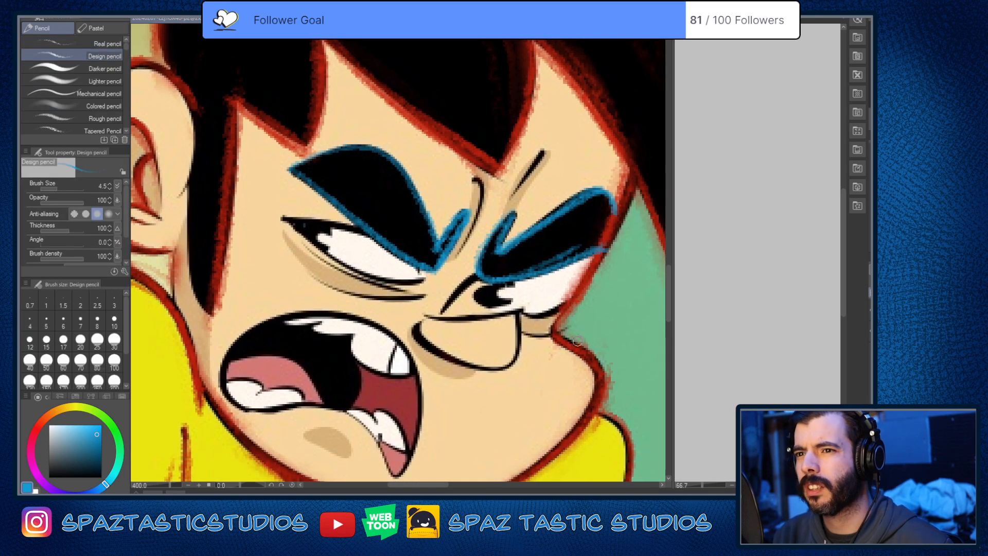
pyautogui.moveTo(561, 394); pyautogui.dragTo(584, 390)
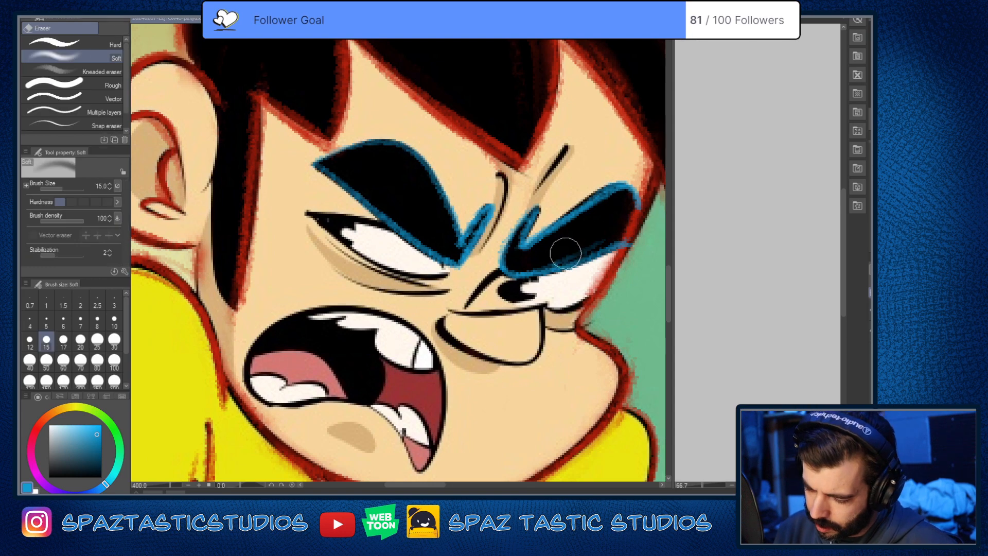
pyautogui.moveTo(638, 205); pyautogui.dragTo(628, 244)
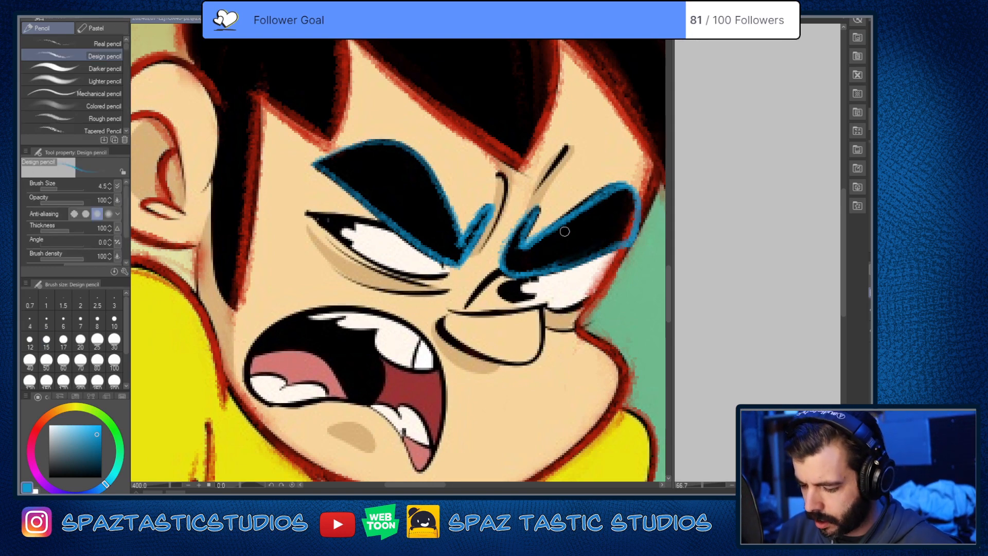
pyautogui.moveTo(577, 359); pyautogui.dragTo(574, 303)
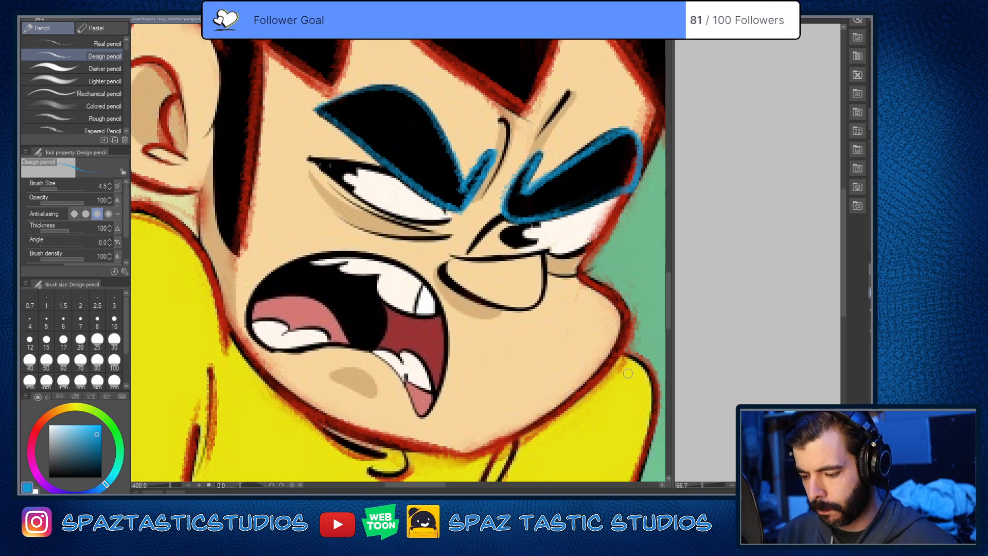
pyautogui.scroll(-4, 628, 373)
pyautogui.scroll(4, 634, 327)
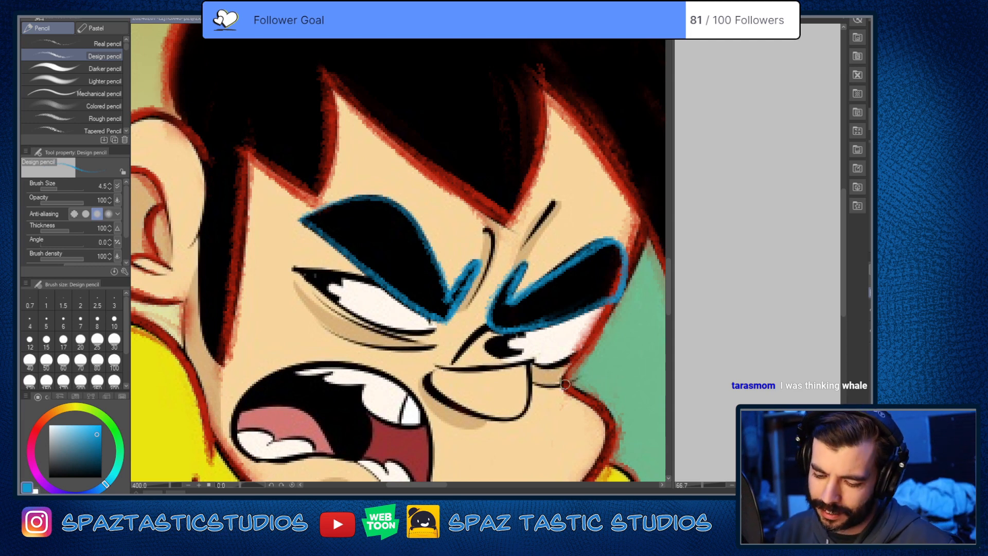
pyautogui.moveTo(580, 396); pyautogui.dragTo(599, 385)
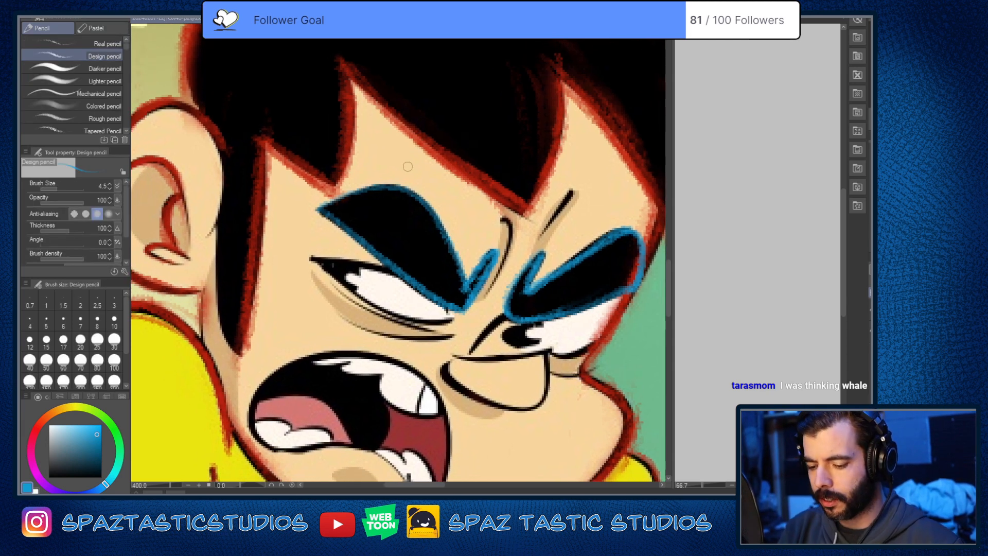
pyautogui.moveTo(406, 178)
pyautogui.mouseDown()
pyautogui.moveTo(405, 160)
pyautogui.moveTo(407, 179)
pyautogui.mouseUp()
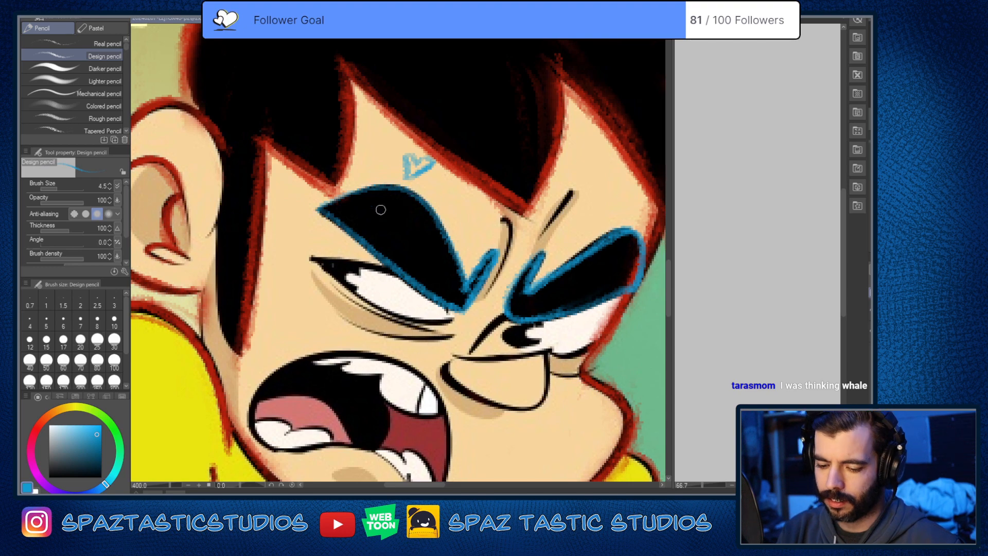
pyautogui.moveTo(301, 207); pyautogui.dragTo(340, 225)
pyautogui.moveTo(463, 308); pyautogui.dragTo(499, 334)
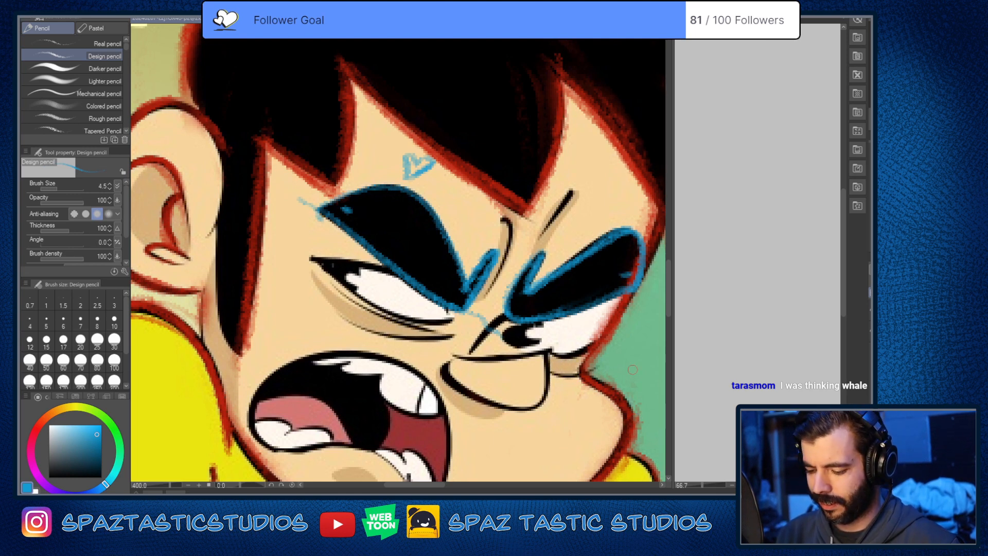
pyautogui.moveTo(611, 202)
pyautogui.mouseDown()
pyautogui.moveTo(621, 215)
pyautogui.moveTo(629, 203)
pyautogui.mouseUp()
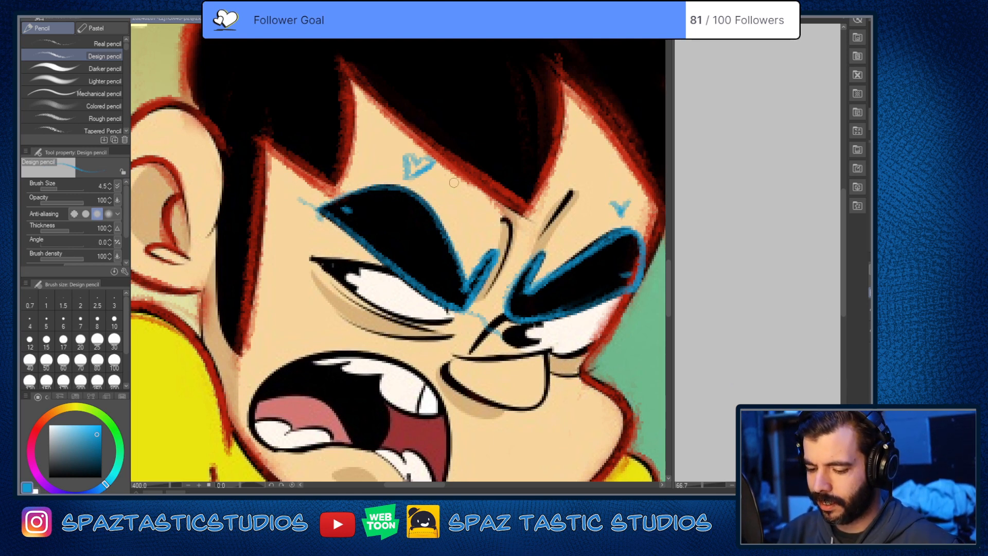
pyautogui.press('e')
pyautogui.moveTo(420, 158); pyautogui.dragTo(419, 147)
pyautogui.press('p')
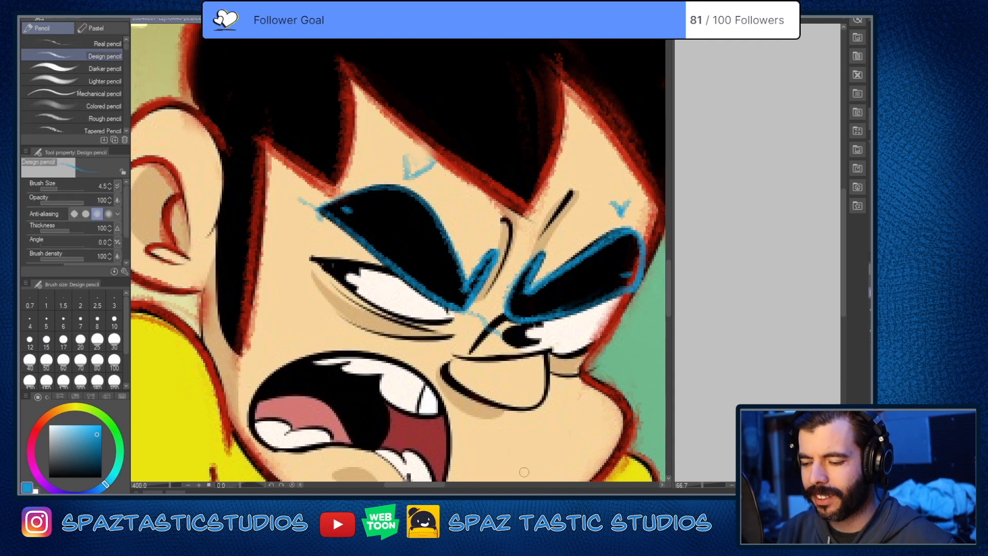
pyautogui.hotkey('ctrl', 'z')
pyautogui.hotkey('ctrl', 'z')
pyautogui.hotkey('ctrl', 'z')
pyautogui.hotkey('ctrl', 'z')
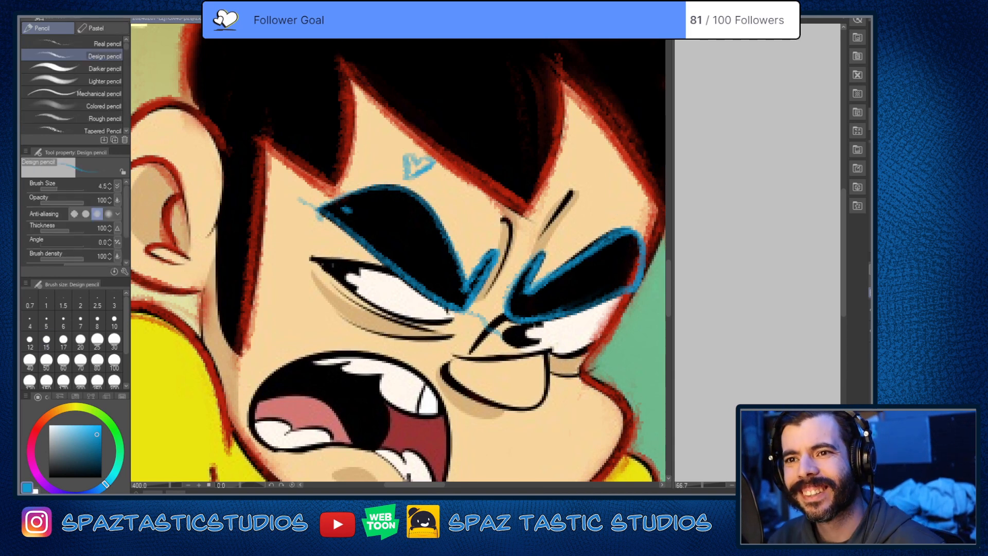
pyautogui.hotkey('ctrl', 'z')
pyautogui.hotkey('ctrl', 'z')
pyautogui.hotkey('ctrl', 'z')
pyautogui.hotkey('ctrl', 'z')
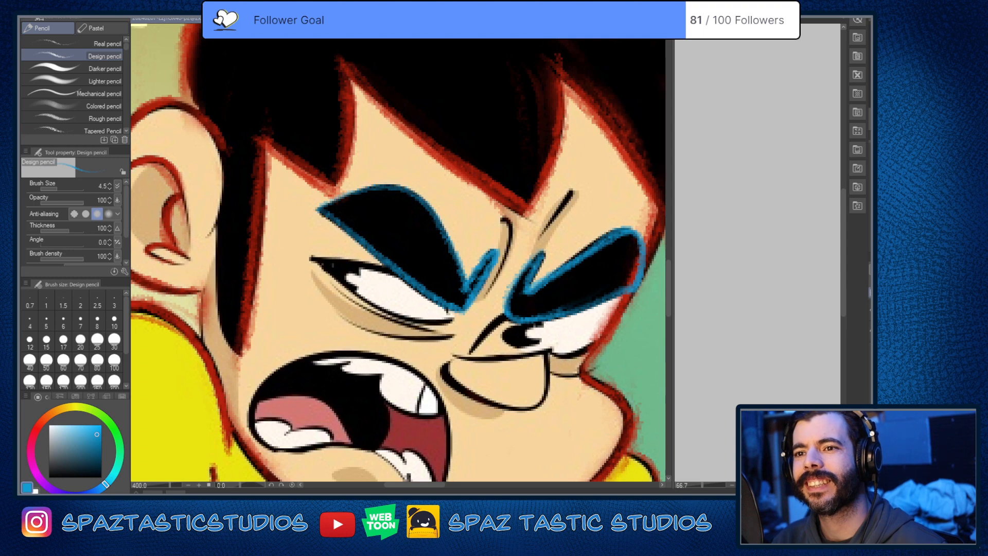
# Step: Trace the near eye's upper lid from the outer corner to the eyebrow, and follow its lower lid in blue
pyautogui.moveTo(566, 448); pyautogui.dragTo(585, 363)
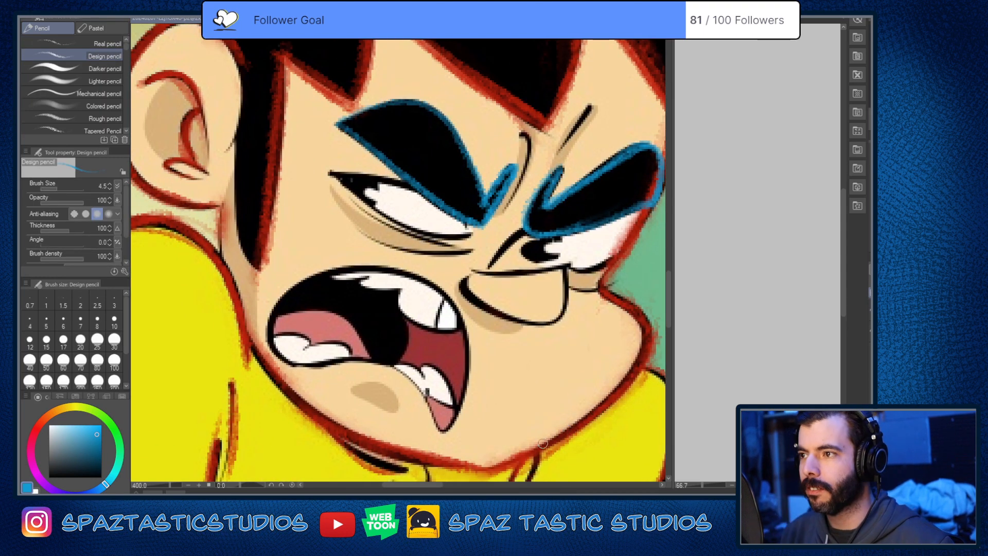
pyautogui.moveTo(518, 339); pyautogui.dragTo(520, 400)
pyautogui.moveTo(332, 235); pyautogui.dragTo(423, 249)
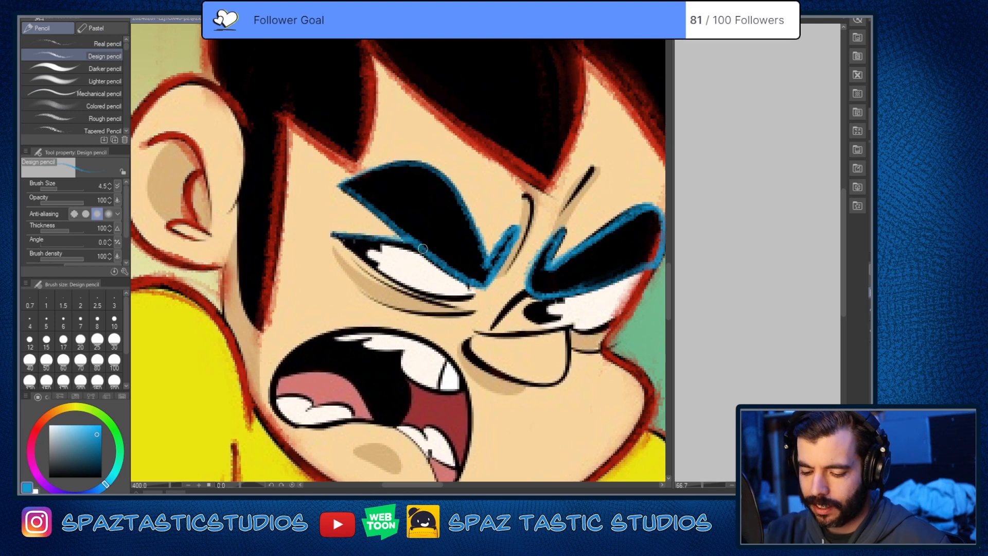
pyautogui.hotkey('ctrl', 'z')
pyautogui.moveTo(332, 235); pyautogui.dragTo(409, 247)
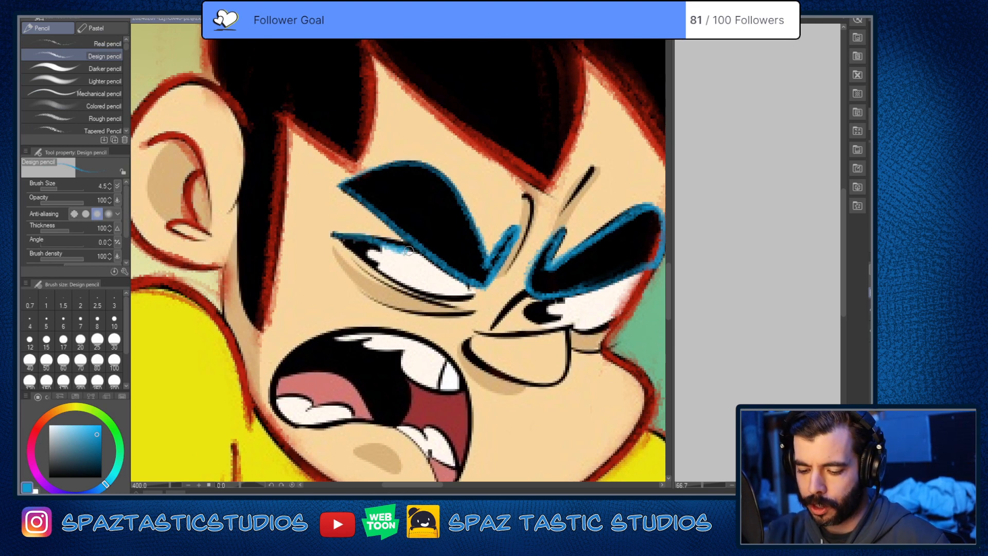
pyautogui.hotkey('ctrl', 'z')
pyautogui.moveTo(332, 235); pyautogui.dragTo(424, 253)
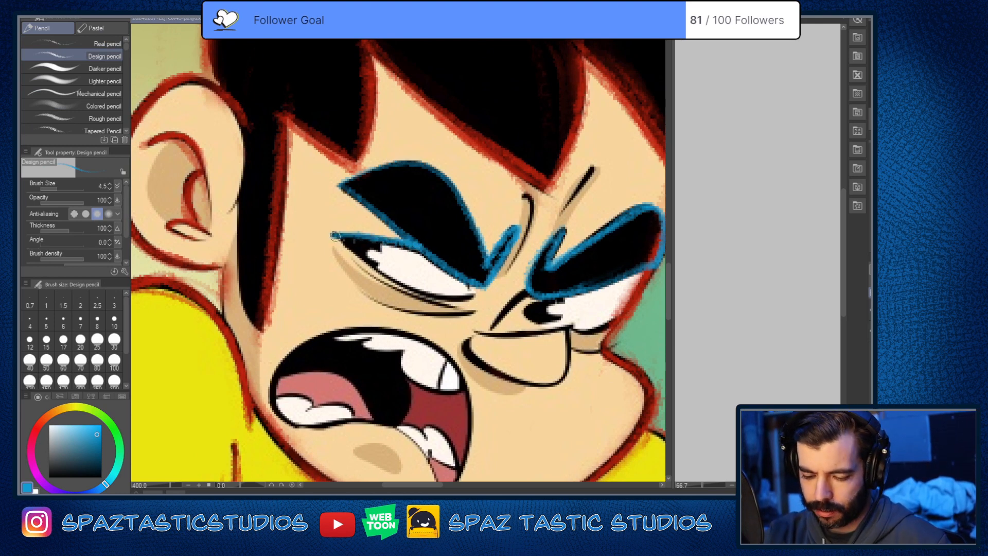
pyautogui.moveTo(335, 236)
pyautogui.mouseDown()
pyautogui.moveTo(424, 296)
pyautogui.moveTo(477, 295)
pyautogui.moveTo(495, 285)
pyautogui.mouseUp()
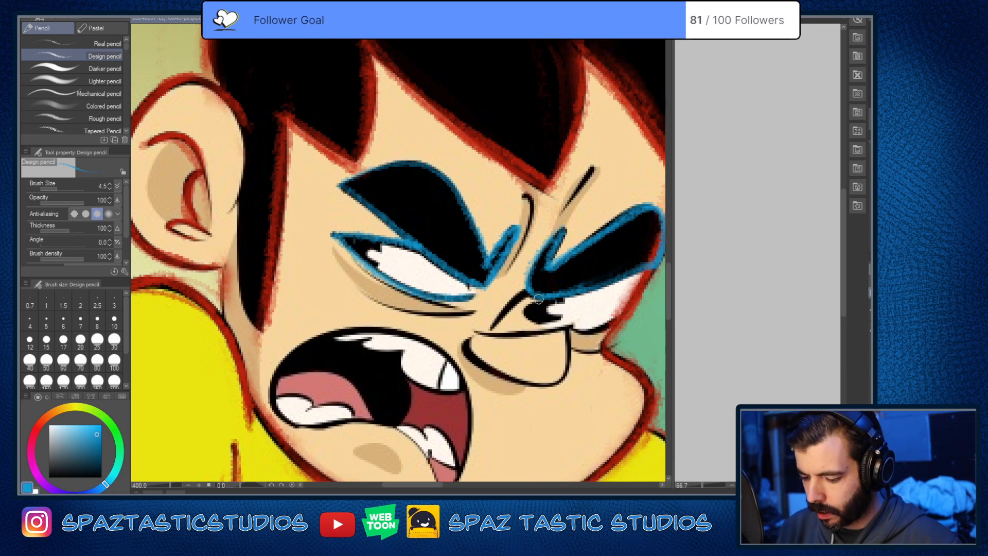
# Step: Trace the far eye's pupil edge and lower lid, plus the two frown lines above the nose, in blue
pyautogui.moveTo(538, 299); pyautogui.dragTo(526, 312)
pyautogui.moveTo(597, 353); pyautogui.dragTo(547, 330)
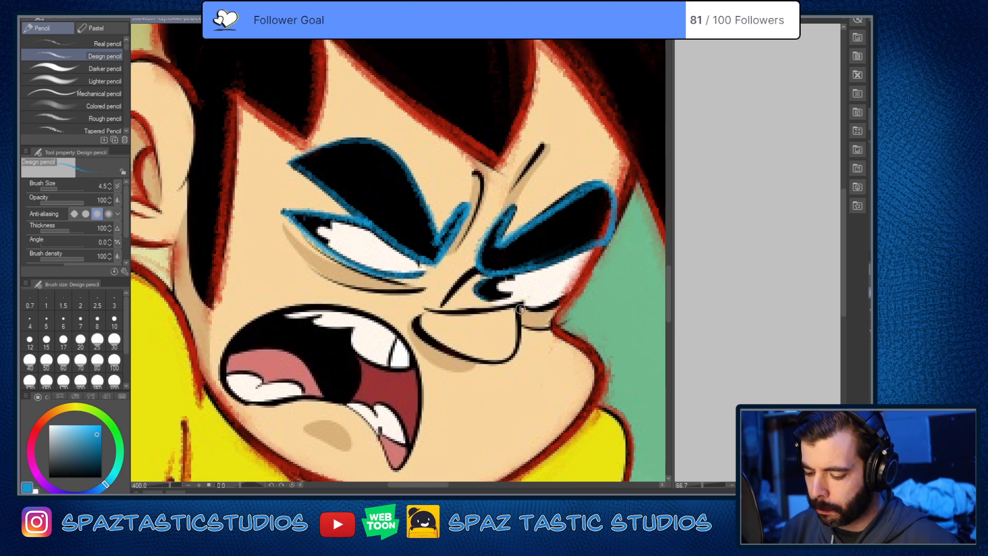
pyautogui.moveTo(520, 309); pyautogui.dragTo(571, 304)
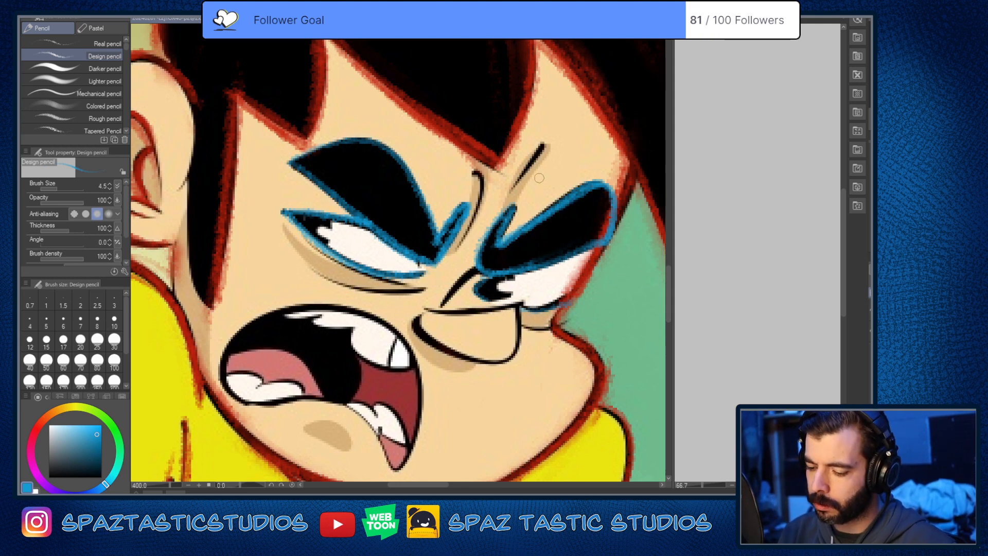
pyautogui.moveTo(543, 147); pyautogui.dragTo(524, 171)
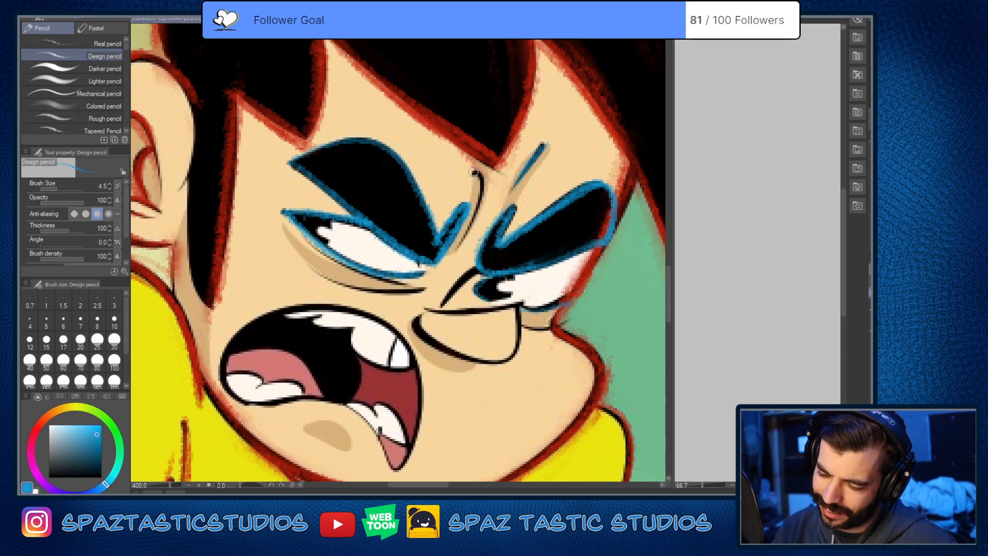
pyautogui.moveTo(474, 173); pyautogui.dragTo(465, 242)
# Step: Trace the bag line beneath the near eye and the short crease running from the far eyebrow towards the nose in blue
pyautogui.moveTo(583, 414); pyautogui.dragTo(612, 358)
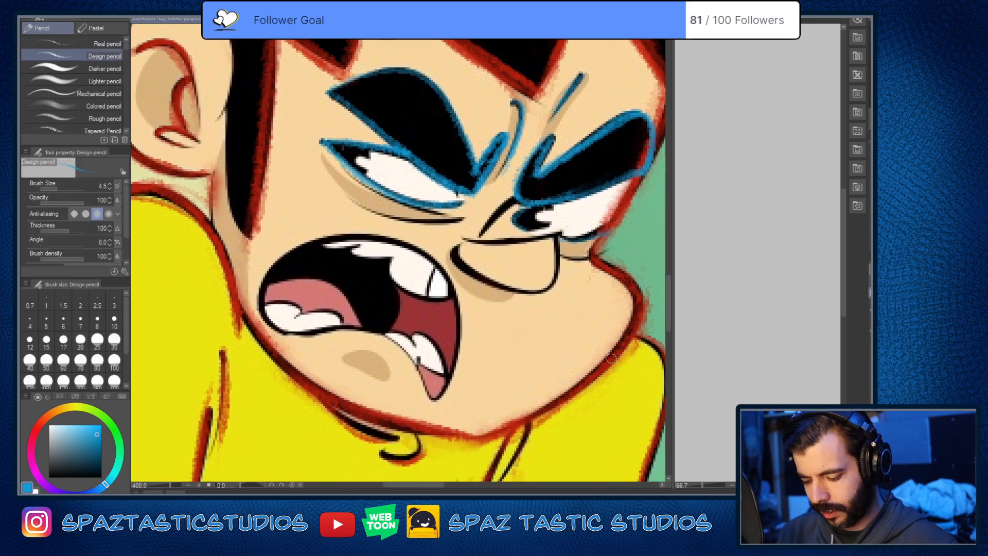
pyautogui.scroll(3, 531, 238)
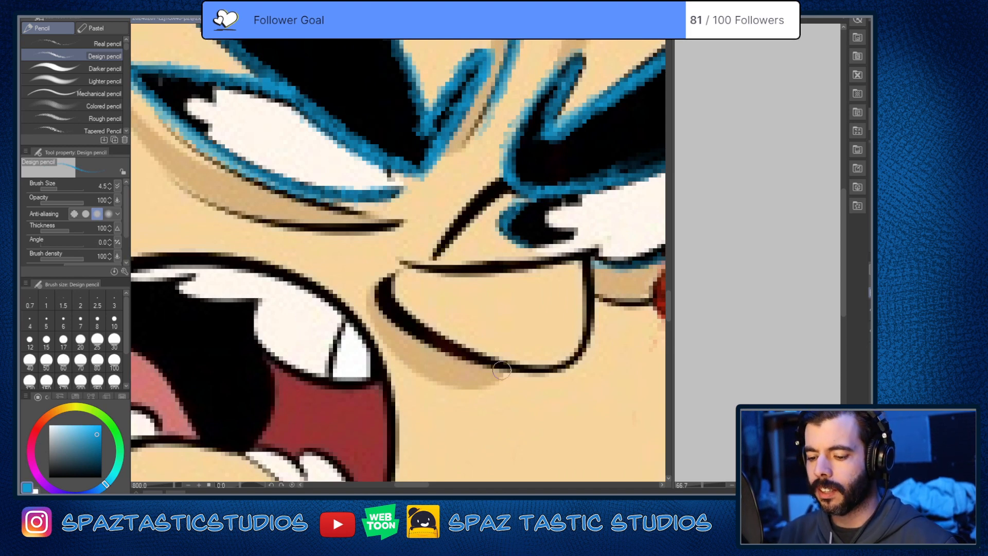
pyautogui.moveTo(501, 369); pyautogui.dragTo(623, 415)
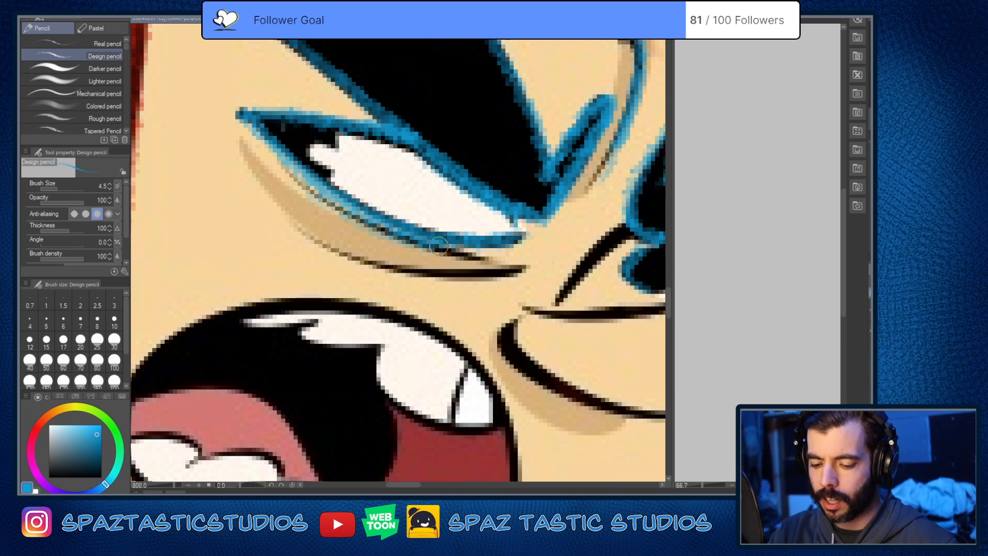
pyautogui.moveTo(302, 233)
pyautogui.mouseDown()
pyautogui.moveTo(369, 261)
pyautogui.moveTo(496, 276)
pyautogui.mouseUp()
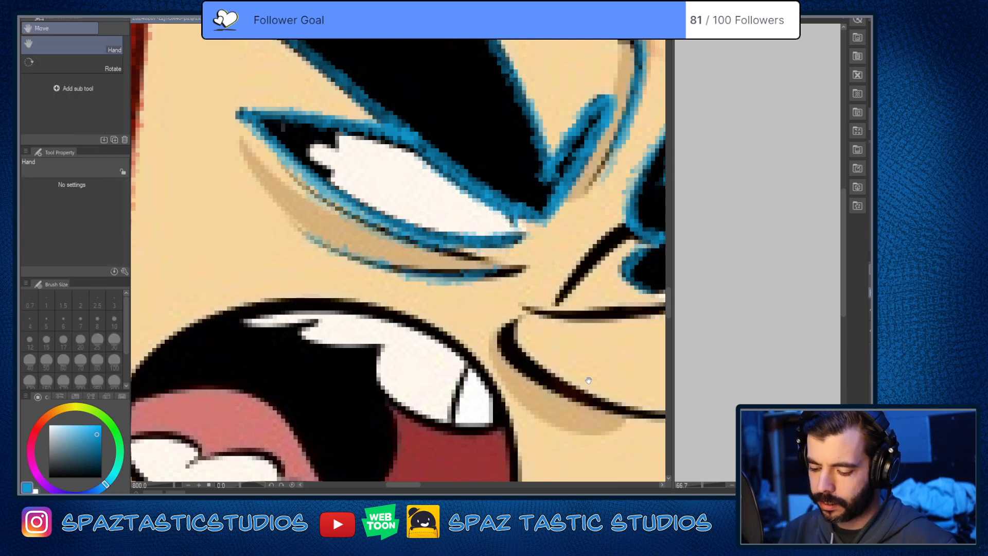
pyautogui.moveTo(598, 376); pyautogui.dragTo(537, 304)
pyautogui.hotkey('ctrl', 'z')
pyautogui.moveTo(464, 194); pyautogui.dragTo(232, 162)
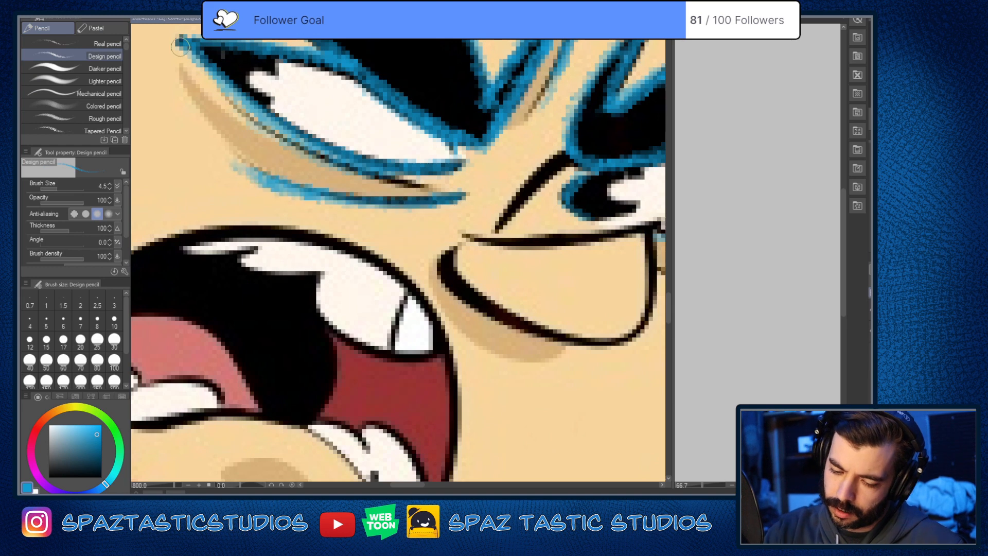
pyautogui.moveTo(546, 300); pyautogui.dragTo(509, 381)
pyautogui.moveTo(534, 233)
pyautogui.mouseDown()
pyautogui.moveTo(465, 301)
pyautogui.moveTo(535, 244)
pyautogui.mouseUp()
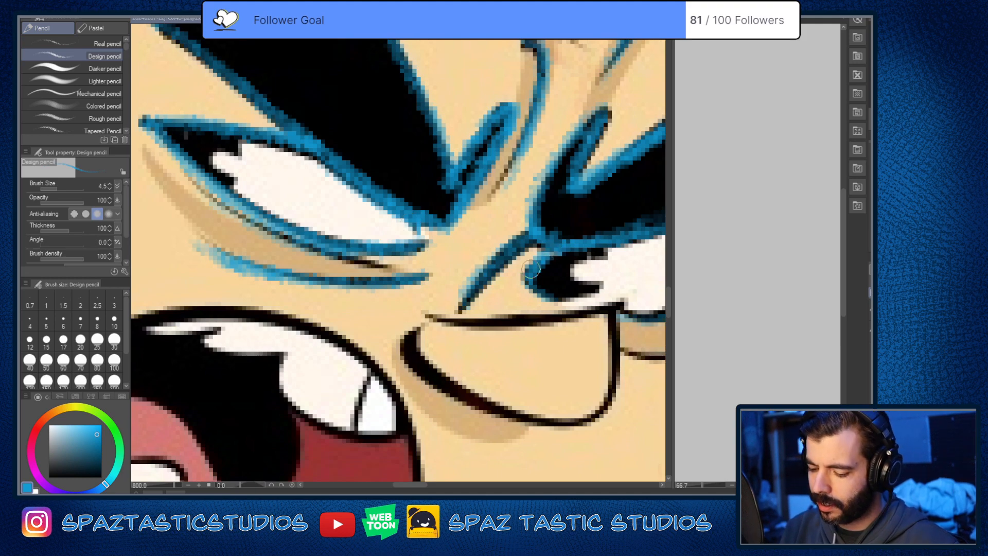
# Step: Examine the blue facial tracing against the whole figure, and inspect the open mouth up close
pyautogui.scroll(-5, 618, 336)
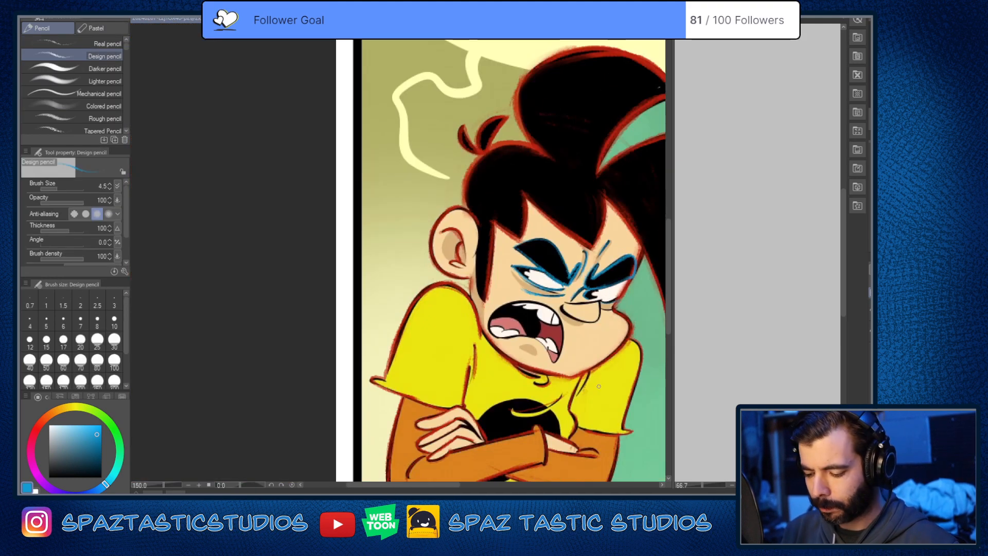
pyautogui.scroll(5, 598, 381)
pyautogui.scroll(-5, 593, 363)
pyautogui.scroll(1, 586, 353)
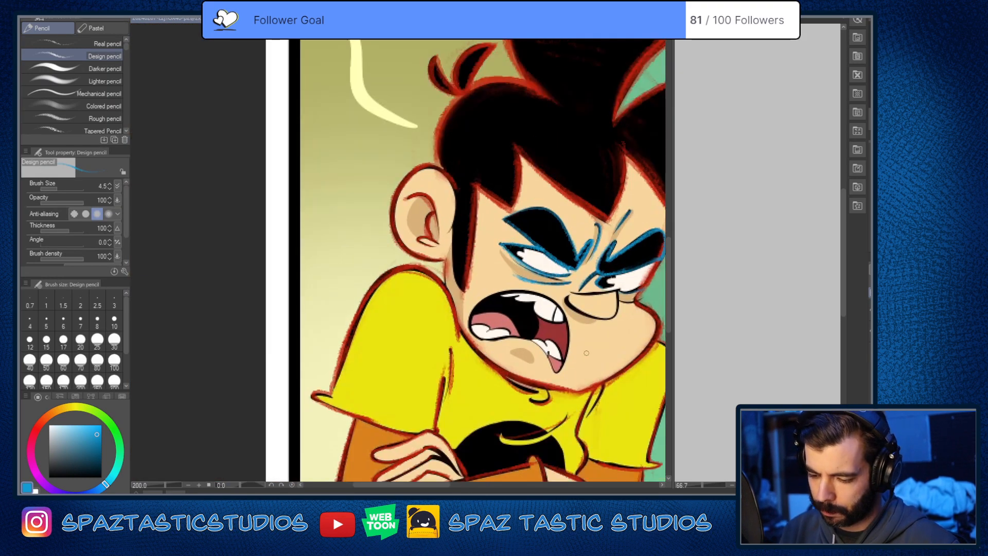
pyautogui.press('space')
pyautogui.moveTo(587, 353); pyautogui.dragTo(468, 291)
pyautogui.scroll(4, 520, 279)
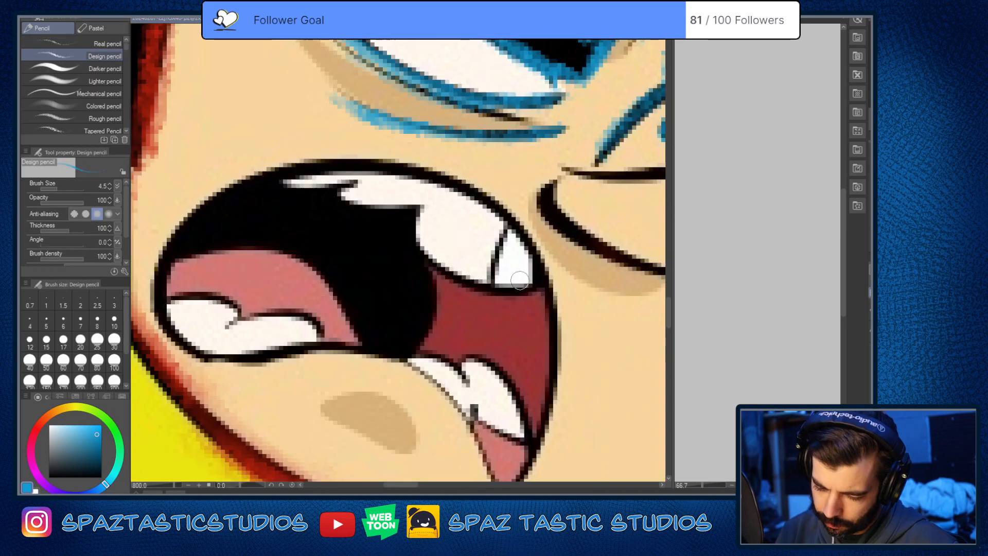
pyautogui.press('space')
pyautogui.moveTo(554, 353); pyautogui.dragTo(570, 330)
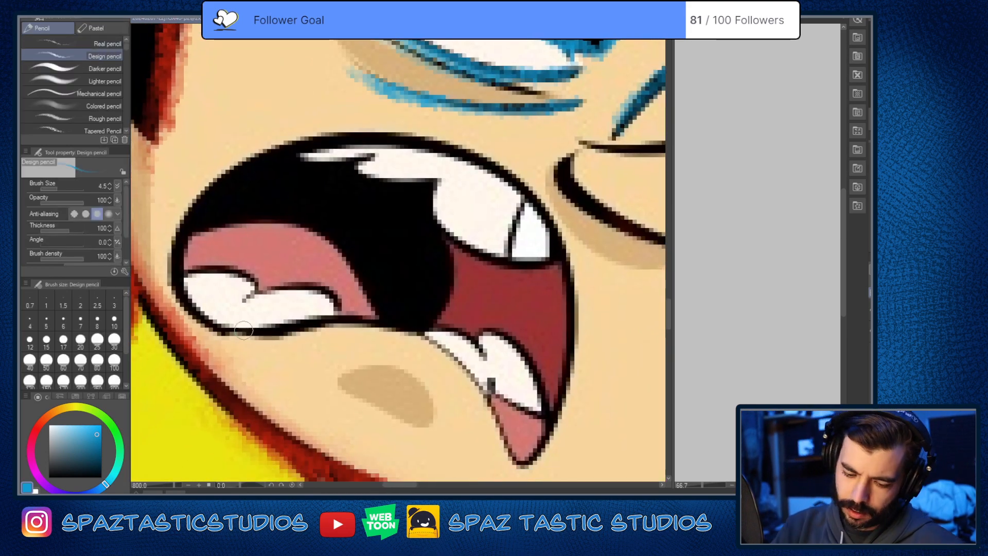
# Step: Trace the open mouth's outer outline in blue, including the pointed lower corner, and thicken its upper edge
pyautogui.press('space')
pyautogui.moveTo(556, 364); pyautogui.dragTo(595, 361)
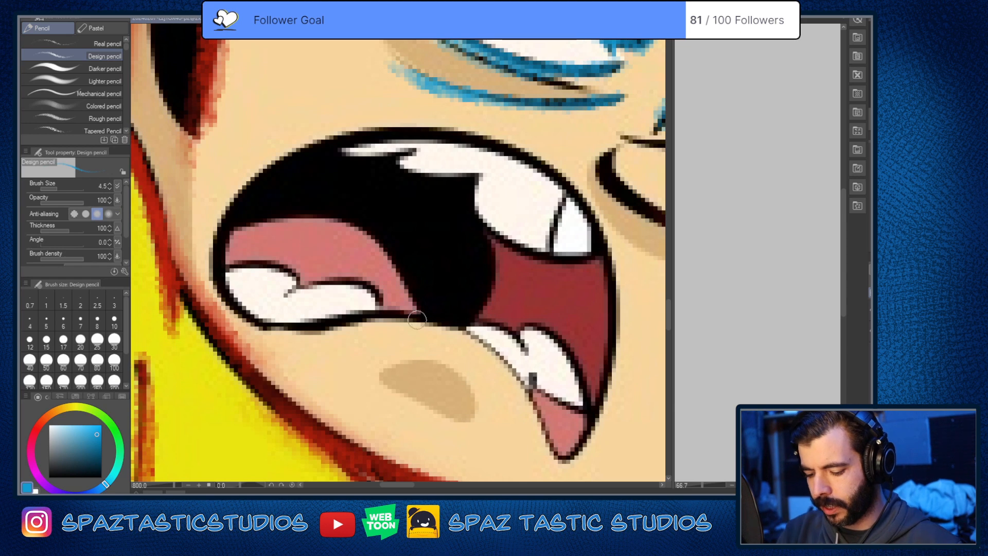
pyautogui.moveTo(433, 321)
pyautogui.mouseDown()
pyautogui.moveTo(309, 327)
pyautogui.moveTo(243, 315)
pyautogui.moveTo(226, 243)
pyautogui.moveTo(283, 177)
pyautogui.moveTo(358, 140)
pyautogui.moveTo(426, 129)
pyautogui.moveTo(526, 148)
pyautogui.moveTo(577, 192)
pyautogui.moveTo(618, 307)
pyautogui.moveTo(605, 388)
pyautogui.moveTo(579, 454)
pyautogui.moveTo(552, 442)
pyautogui.moveTo(523, 377)
pyautogui.moveTo(411, 322)
pyautogui.mouseUp()
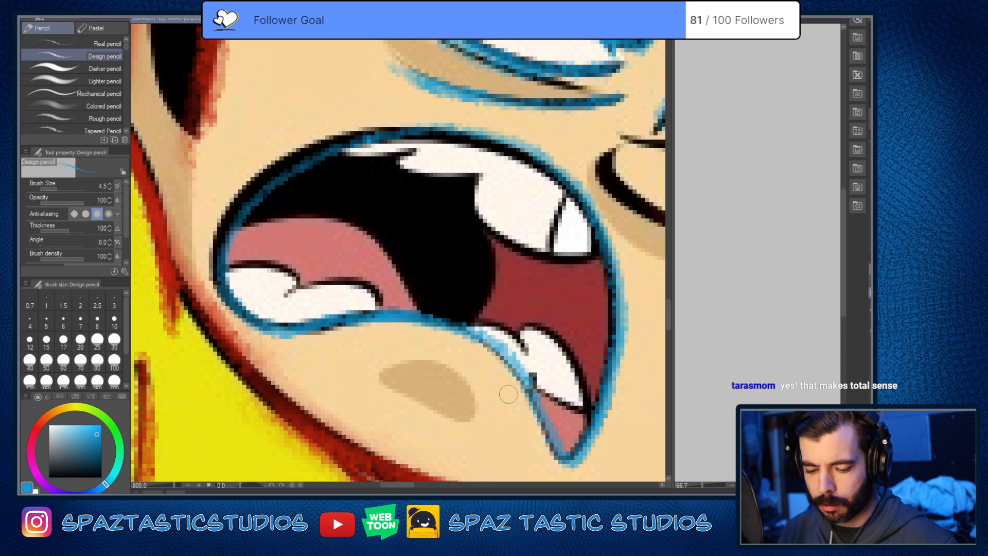
pyautogui.moveTo(382, 139)
pyautogui.mouseDown()
pyautogui.moveTo(304, 155)
pyautogui.moveTo(218, 290)
pyautogui.moveTo(260, 325)
pyautogui.mouseUp()
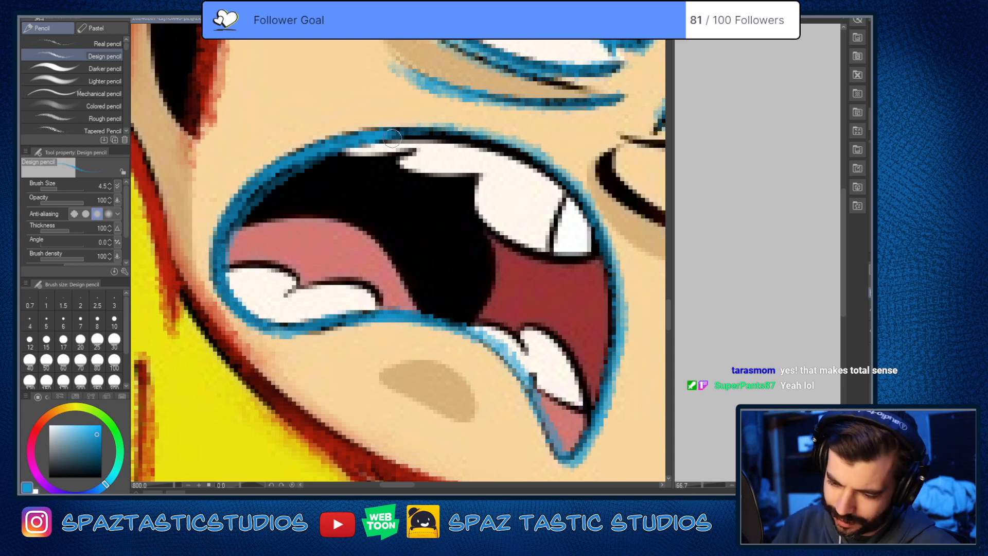
pyautogui.moveTo(503, 142)
pyautogui.mouseDown()
pyautogui.moveTo(557, 173)
pyautogui.moveTo(604, 233)
pyautogui.moveTo(621, 300)
pyautogui.moveTo(609, 387)
pyautogui.moveTo(589, 437)
pyautogui.moveTo(565, 457)
pyautogui.moveTo(498, 351)
pyautogui.moveTo(448, 322)
pyautogui.moveTo(265, 330)
pyautogui.moveTo(226, 273)
pyautogui.moveTo(258, 187)
pyautogui.moveTo(359, 142)
pyautogui.moveTo(500, 164)
pyautogui.mouseUp()
pyautogui.scroll(-7, 545, 222)
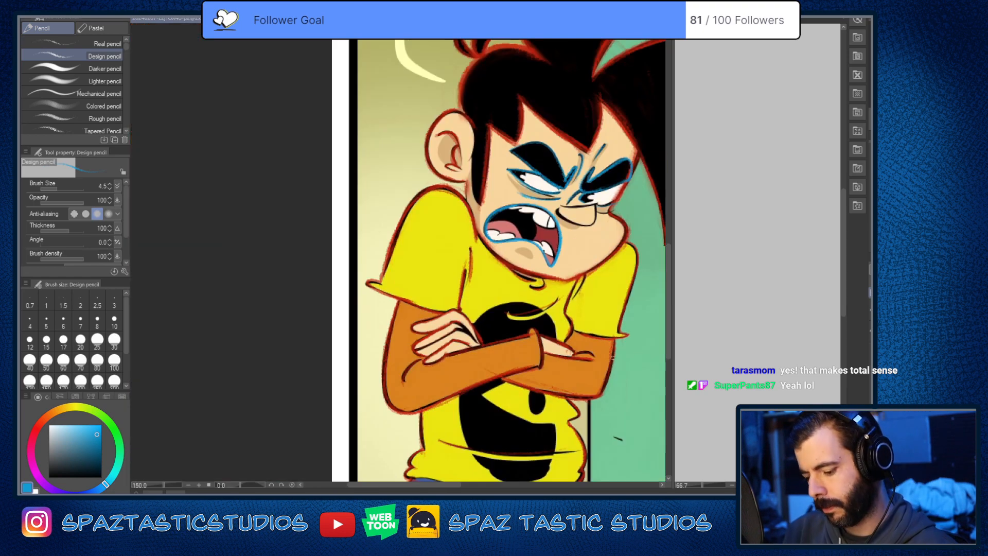
# Step: Trace the nose in blue, covering its top edge, rounded tip, underside and far side
pyautogui.scroll(1, 566, 343)
pyautogui.press('space')
pyautogui.moveTo(573, 166); pyautogui.dragTo(543, 307)
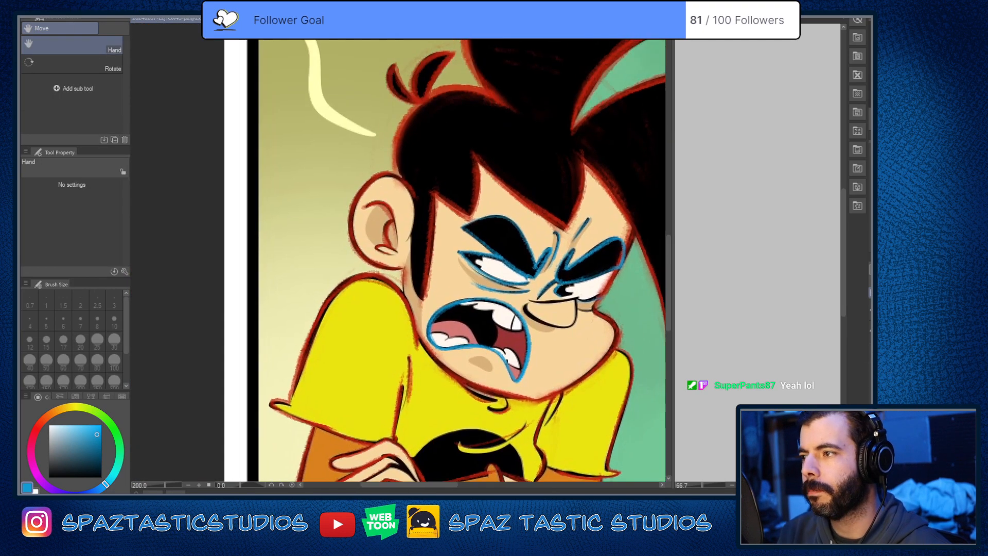
pyautogui.scroll(2, 543, 307)
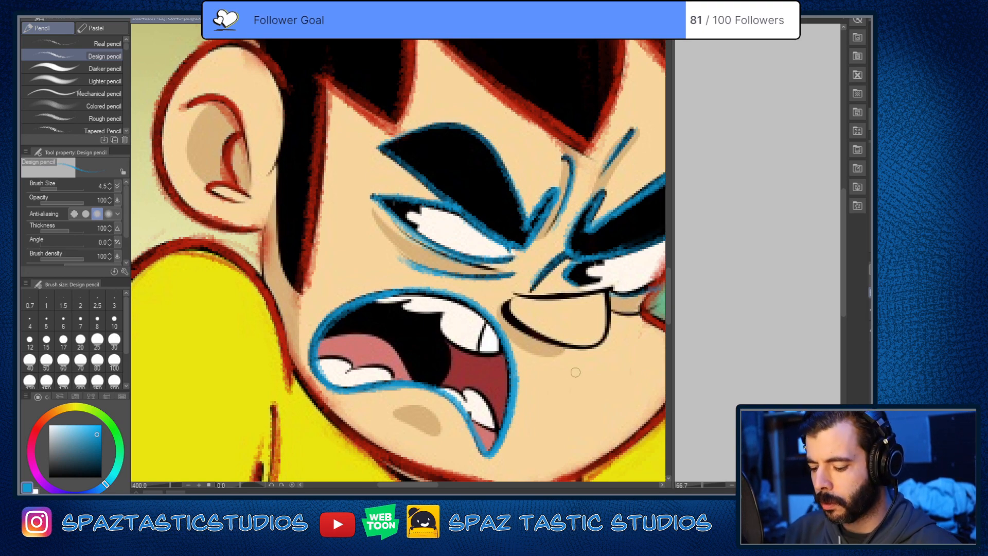
pyautogui.scroll(2, 600, 360)
pyautogui.moveTo(570, 350)
pyautogui.mouseDown()
pyautogui.moveTo(537, 404)
pyautogui.moveTo(584, 379)
pyautogui.moveTo(554, 336)
pyautogui.mouseUp()
pyautogui.moveTo(366, 225)
pyautogui.mouseDown()
pyautogui.moveTo(498, 231)
pyautogui.moveTo(551, 206)
pyautogui.moveTo(538, 313)
pyautogui.moveTo(476, 325)
pyautogui.moveTo(388, 299)
pyautogui.moveTo(372, 231)
pyautogui.moveTo(560, 212)
pyautogui.mouseUp()
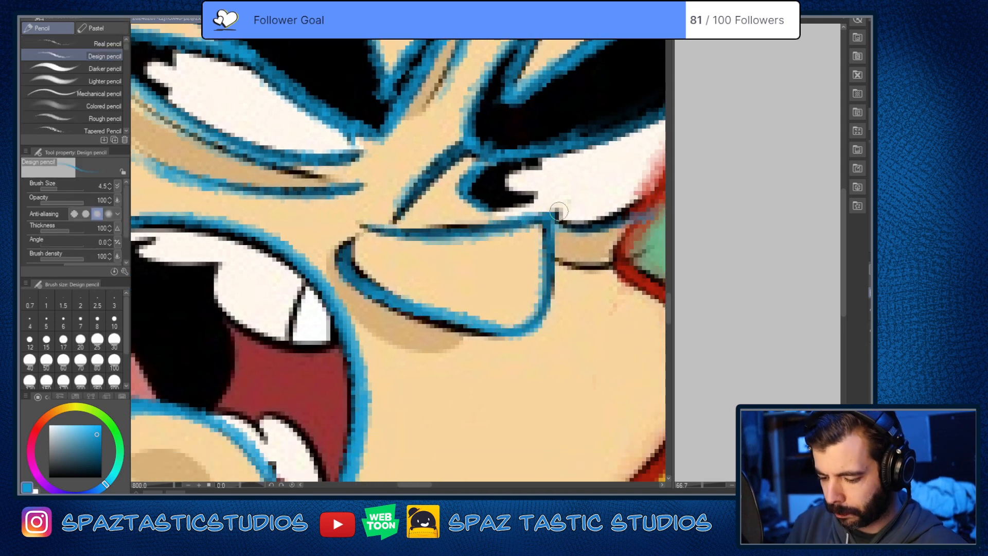
pyautogui.moveTo(365, 226)
pyautogui.mouseDown()
pyautogui.moveTo(558, 206)
pyautogui.moveTo(539, 328)
pyautogui.mouseUp()
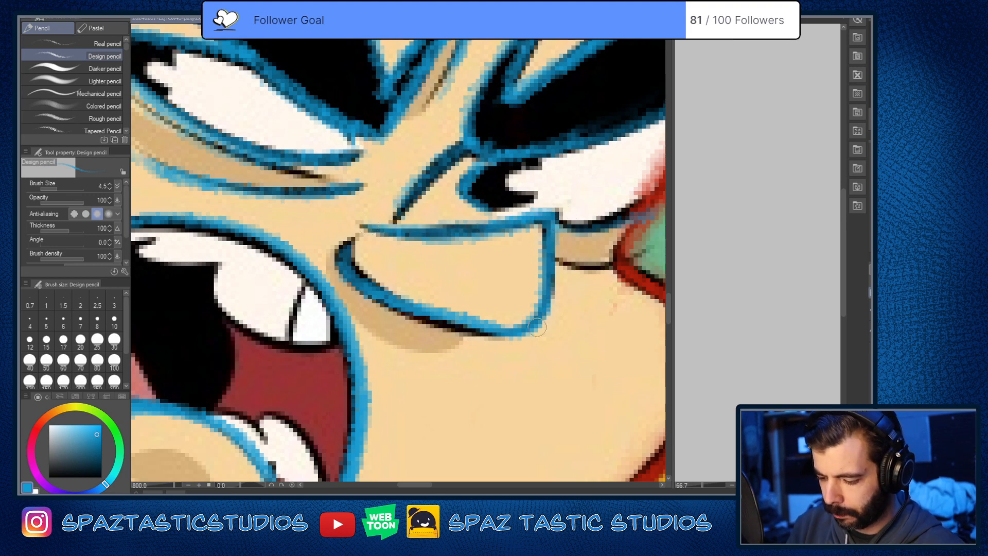
pyautogui.moveTo(345, 246)
pyautogui.mouseDown()
pyautogui.moveTo(350, 279)
pyautogui.moveTo(422, 322)
pyautogui.moveTo(546, 294)
pyautogui.mouseUp()
pyautogui.scroll(-6, 595, 330)
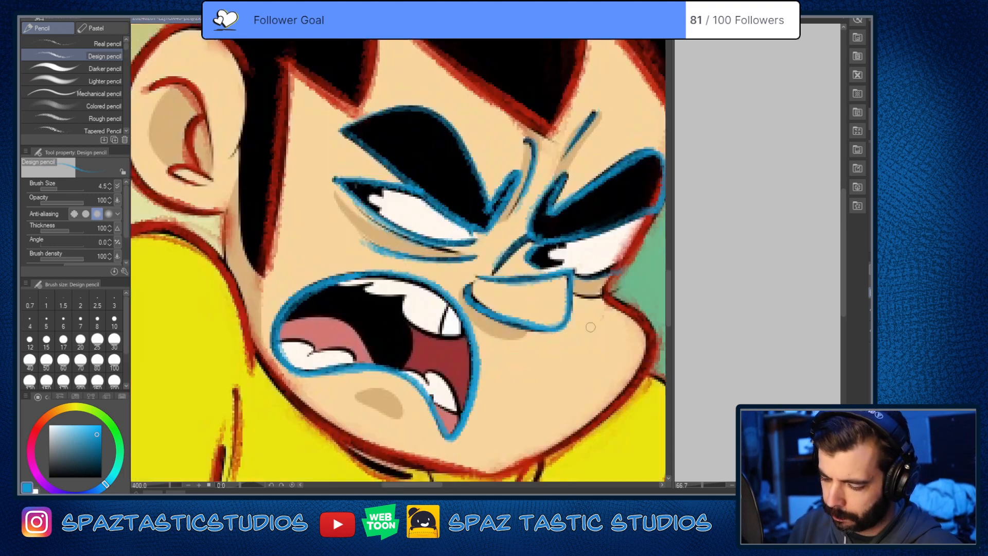
# Step: Trace the crease beneath the far eye and the eye's outer edge from the eyebrow down to the lower lid in blue
pyautogui.scroll(6, 592, 331)
pyautogui.scroll(-2, 591, 331)
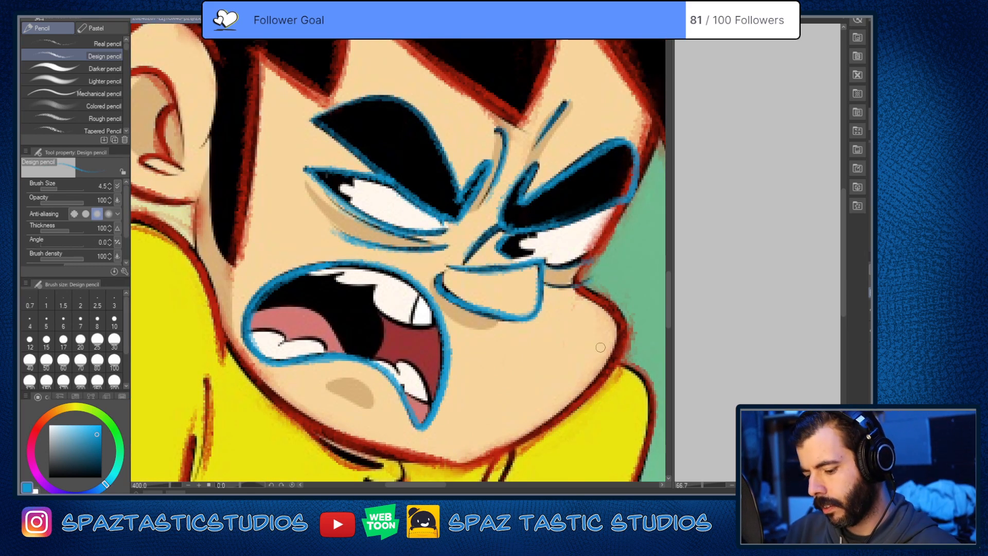
pyautogui.scroll(2, 601, 348)
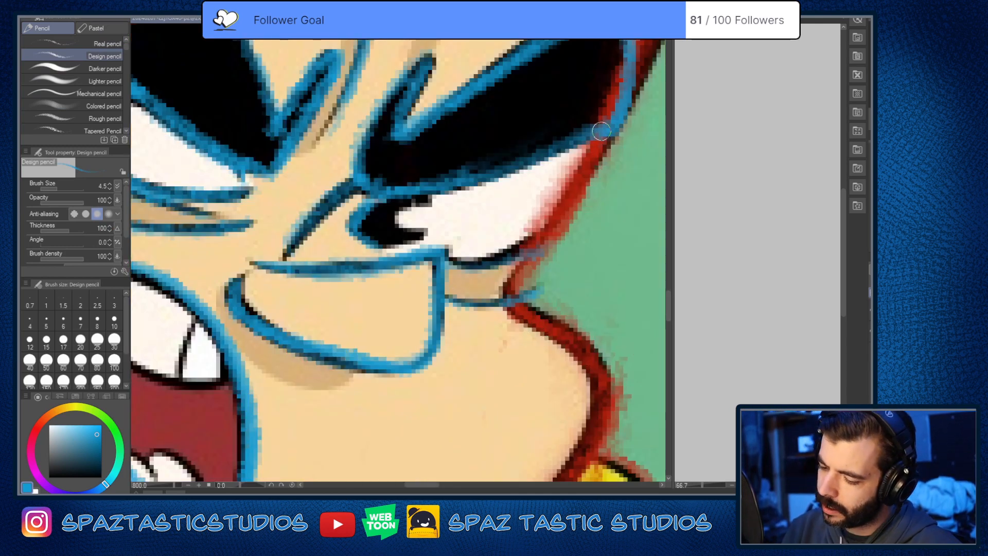
pyautogui.moveTo(605, 132)
pyautogui.mouseDown()
pyautogui.moveTo(571, 203)
pyautogui.moveTo(608, 129)
pyautogui.moveTo(536, 233)
pyautogui.mouseUp()
pyautogui.moveTo(572, 196)
pyautogui.mouseDown()
pyautogui.moveTo(540, 226)
pyautogui.moveTo(547, 234)
pyautogui.moveTo(536, 225)
pyautogui.moveTo(499, 256)
pyautogui.mouseUp()
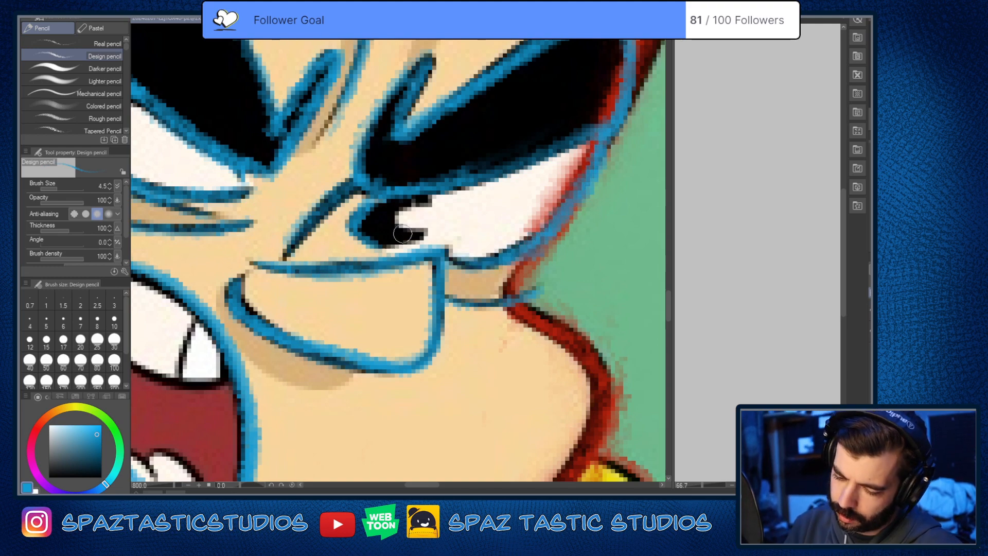
# Step: Examine the tracing over the reference from the hair and face down to the crossed arms, shirt and jeans
pyautogui.scroll(-8, 591, 346)
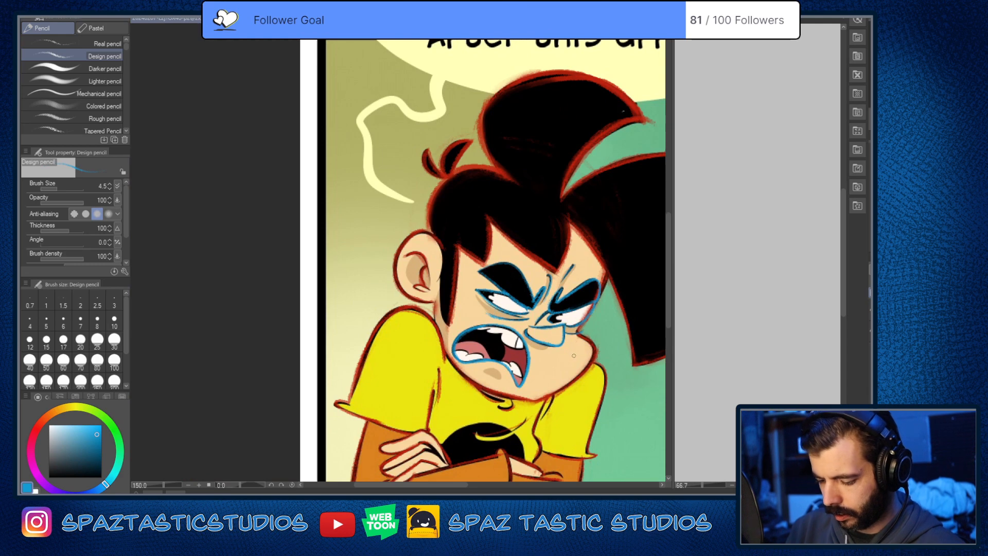
pyautogui.scroll(1, 573, 355)
pyautogui.press('space')
pyautogui.moveTo(559, 362); pyautogui.dragTo(522, 158)
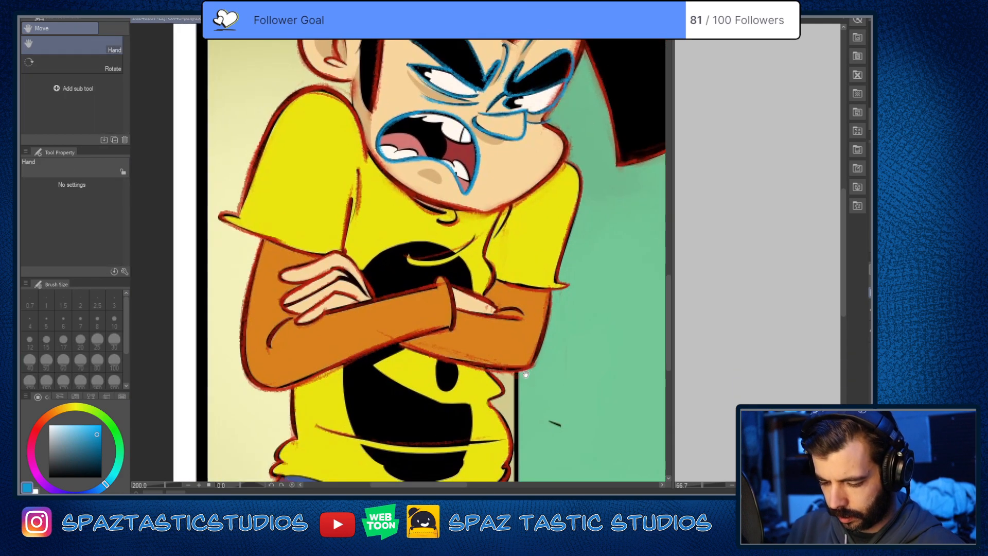
pyautogui.moveTo(518, 402); pyautogui.dragTo(556, 286)
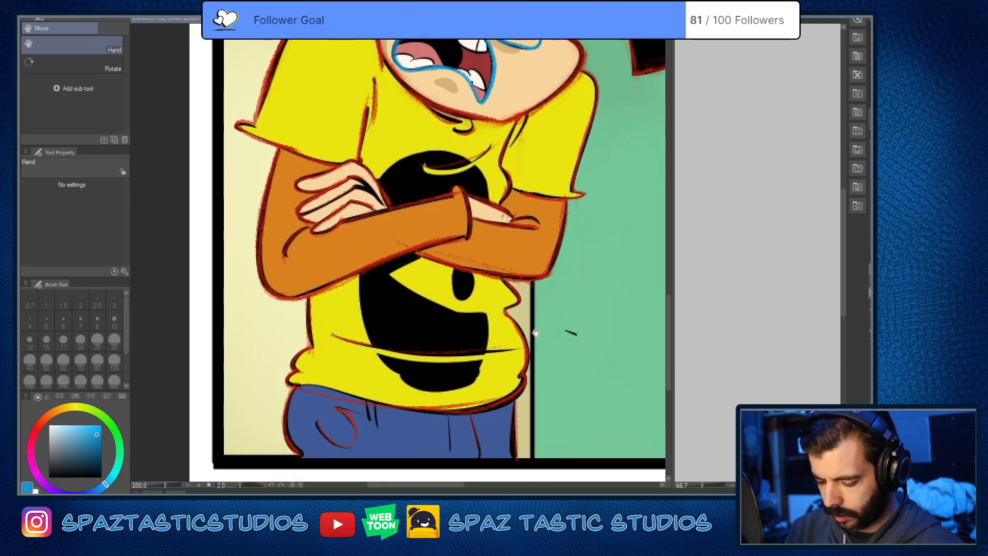
pyautogui.moveTo(531, 331)
pyautogui.mouseDown()
pyautogui.moveTo(526, 387)
pyautogui.moveTo(534, 311)
pyautogui.mouseUp()
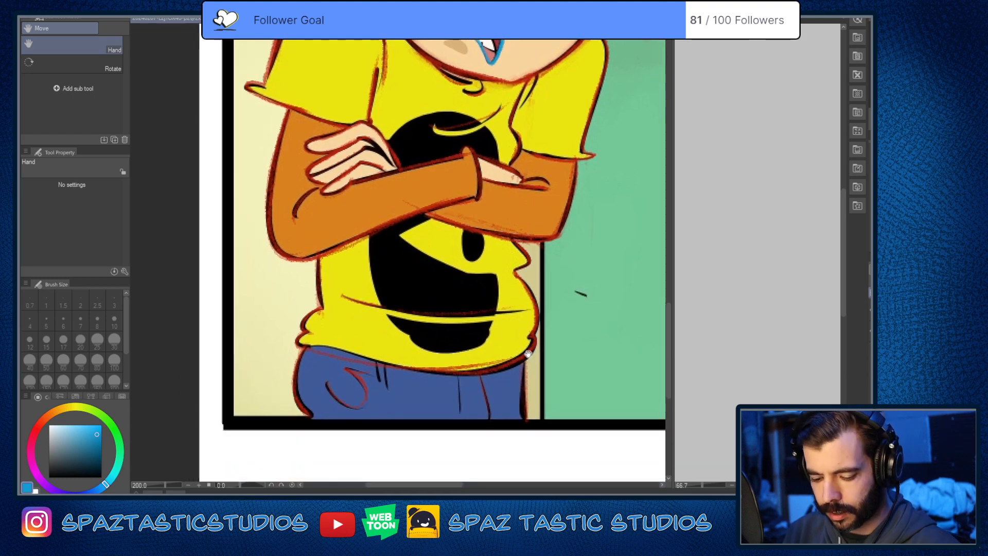
pyautogui.moveTo(529, 354); pyautogui.dragTo(530, 474)
pyautogui.moveTo(527, 103); pyautogui.dragTo(532, 288)
pyautogui.scroll(2, 507, 240)
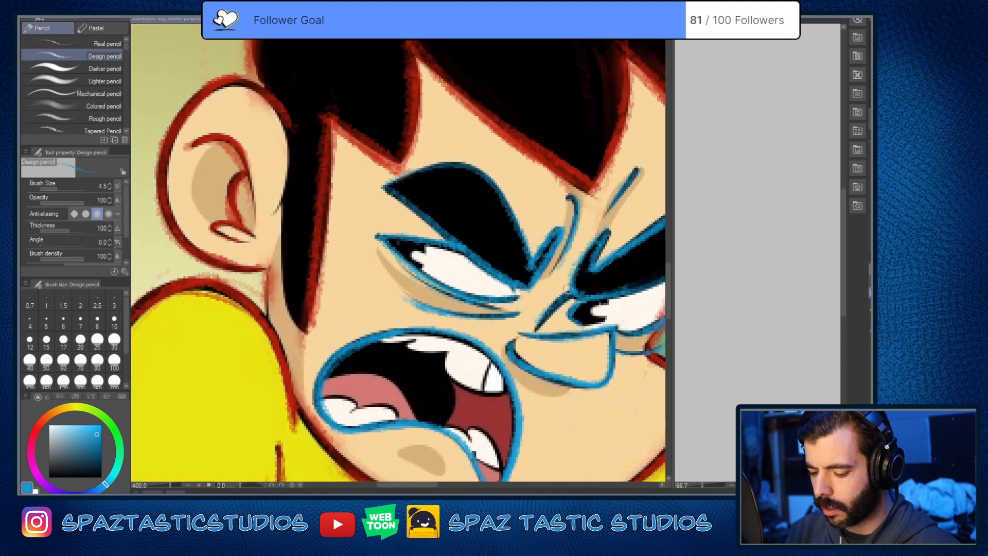
pyautogui.scroll(-2, 567, 289)
pyautogui.moveTo(601, 290); pyautogui.dragTo(474, 322)
pyautogui.moveTo(586, 357); pyautogui.dragTo(577, 340)
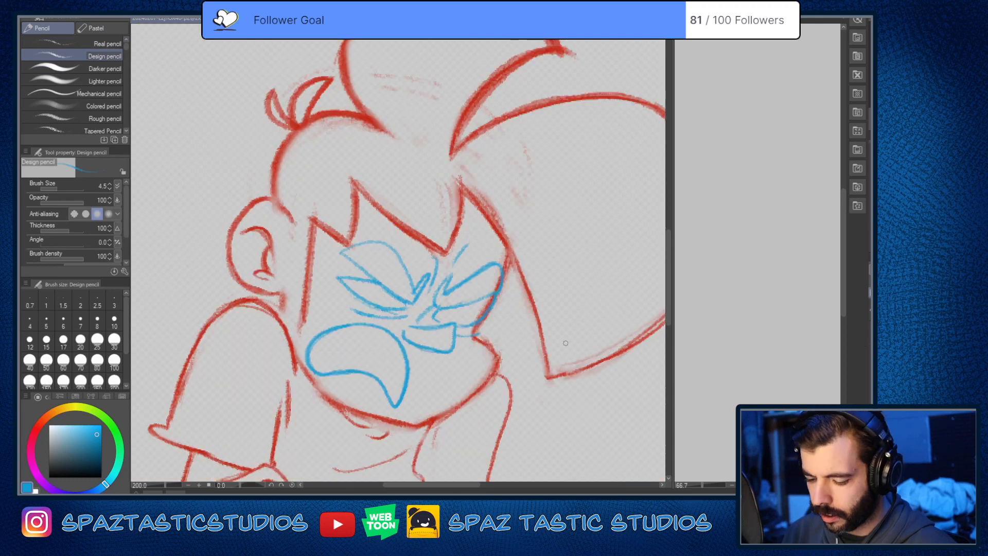
pyautogui.scroll(-2, 538, 334)
# Step: Hide the reference panel and review the red and blue line tracing of the whole figure on its own
pyautogui.moveTo(552, 417); pyautogui.dragTo(543, 355)
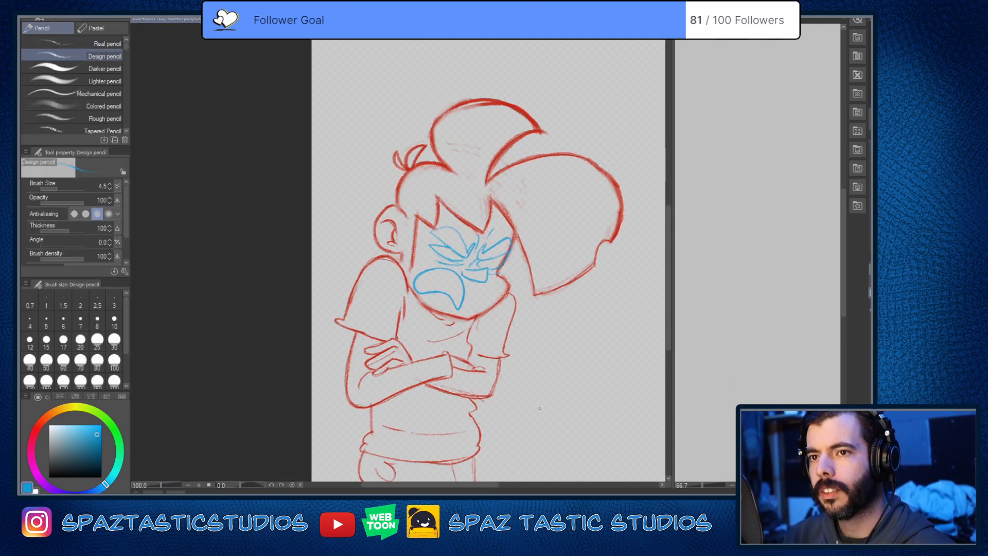
pyautogui.scroll(4, 538, 401)
pyautogui.moveTo(448, 262); pyautogui.dragTo(483, 338)
pyautogui.scroll(-5, 604, 353)
pyautogui.scroll(1, 515, 347)
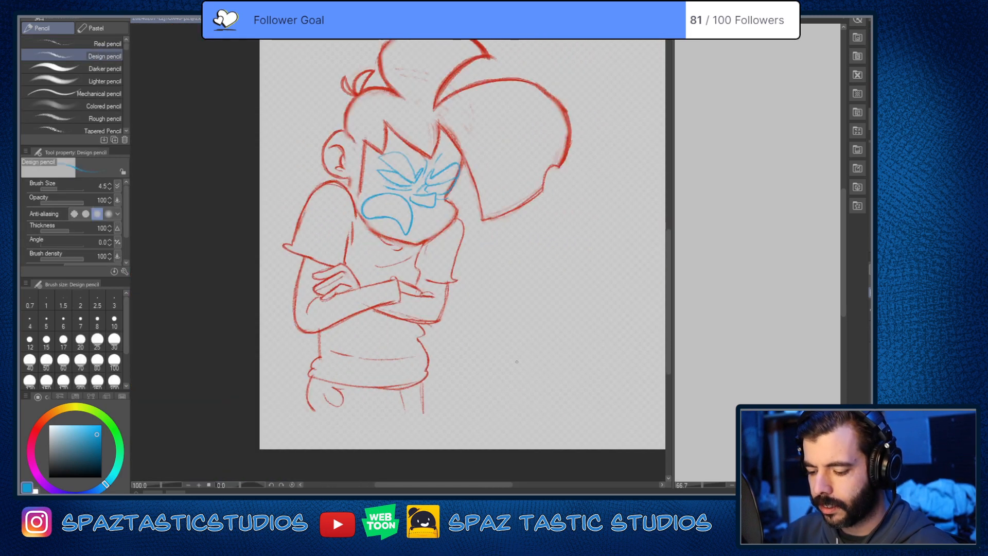
pyautogui.moveTo(533, 317); pyautogui.dragTo(521, 403)
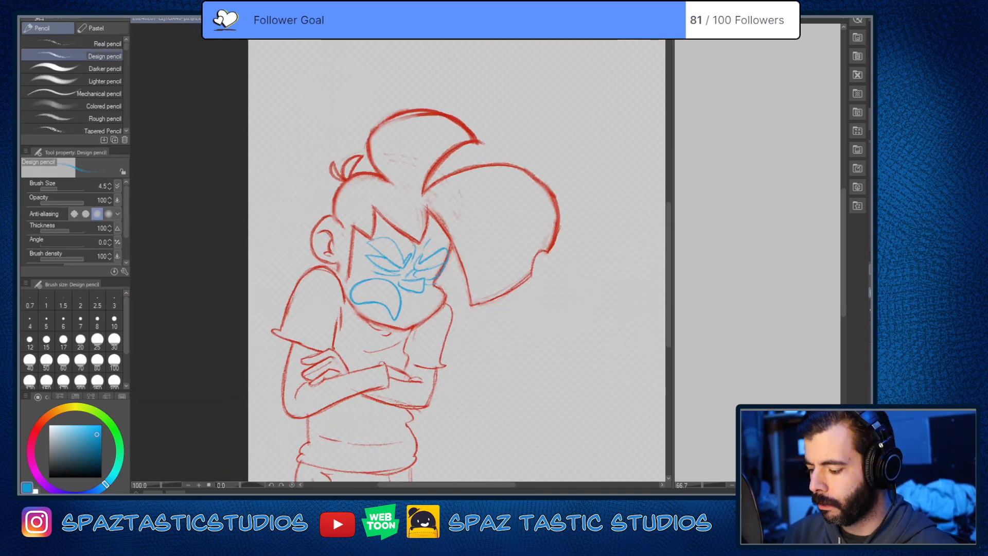
pyautogui.moveTo(527, 427); pyautogui.dragTo(525, 376)
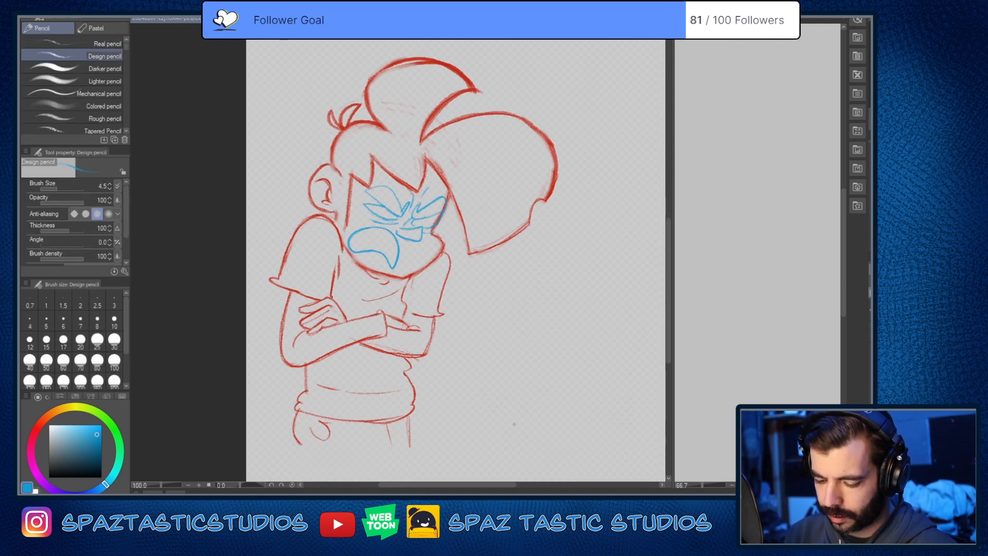
# Step: Pick up the red from the hair outline and extend the far sleeve's inner line down to the crossed arms
pyautogui.scroll(2, 515, 193)
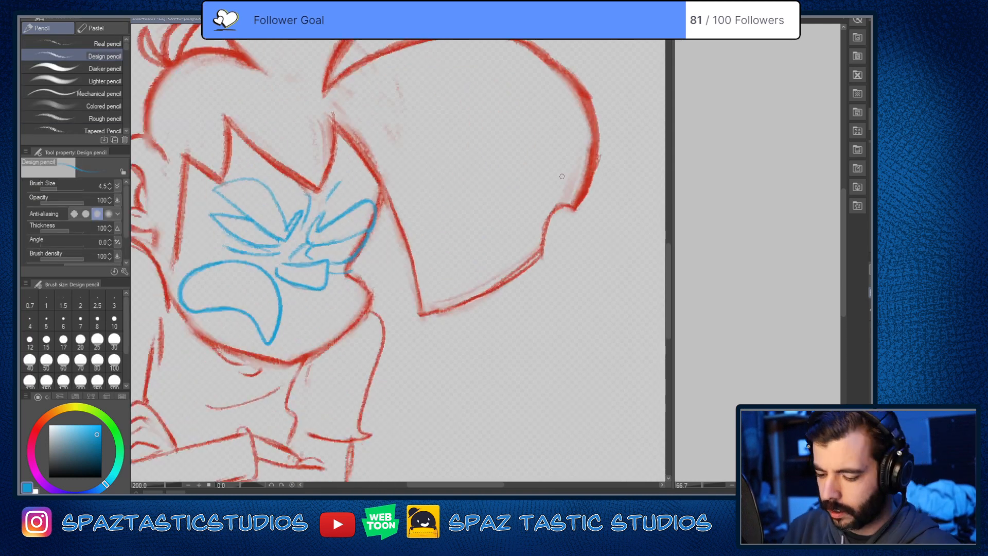
pyautogui.keyDown('alt'); pyautogui.click(593, 172); pyautogui.keyUp('alt')
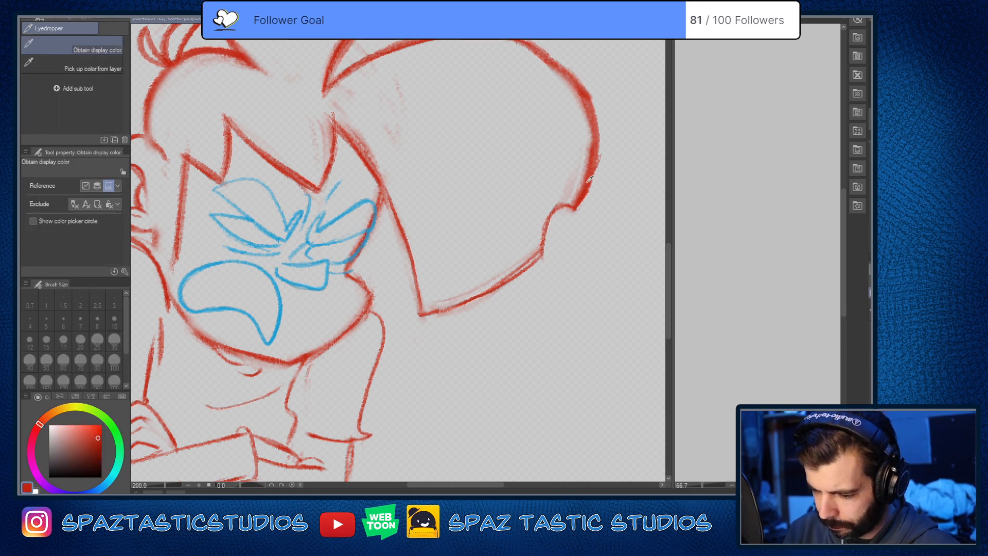
pyautogui.moveTo(421, 445); pyautogui.dragTo(527, 297)
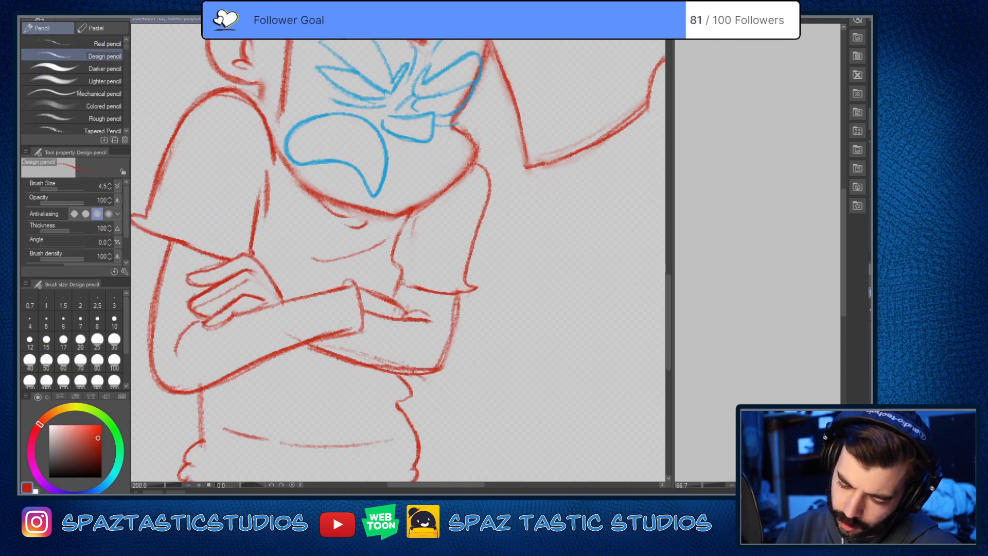
pyautogui.moveTo(400, 282); pyautogui.dragTo(395, 301)
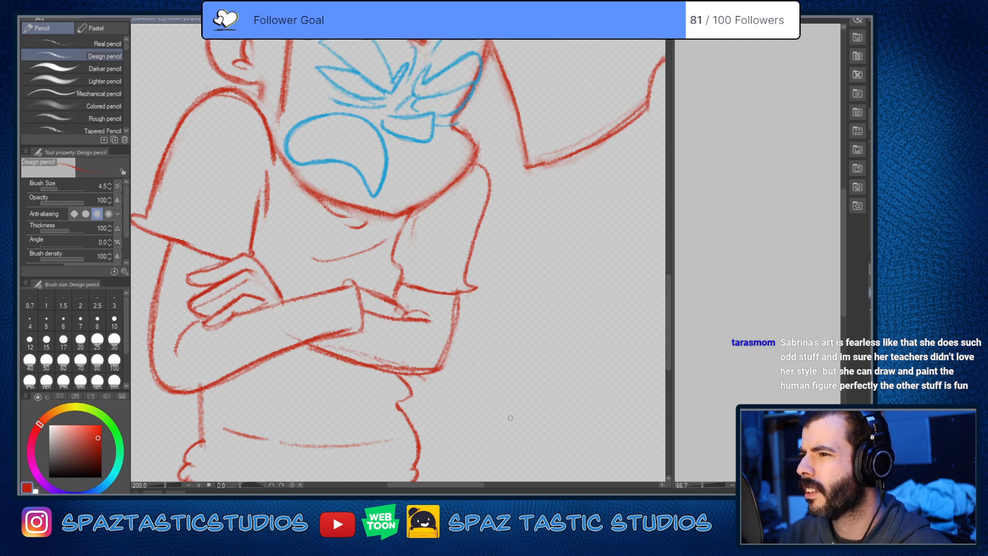
# Step: Erase stray red marks around the lower tip of the large hair mass beside the face
pyautogui.press('space')
pyautogui.moveTo(501, 362); pyautogui.dragTo(523, 454)
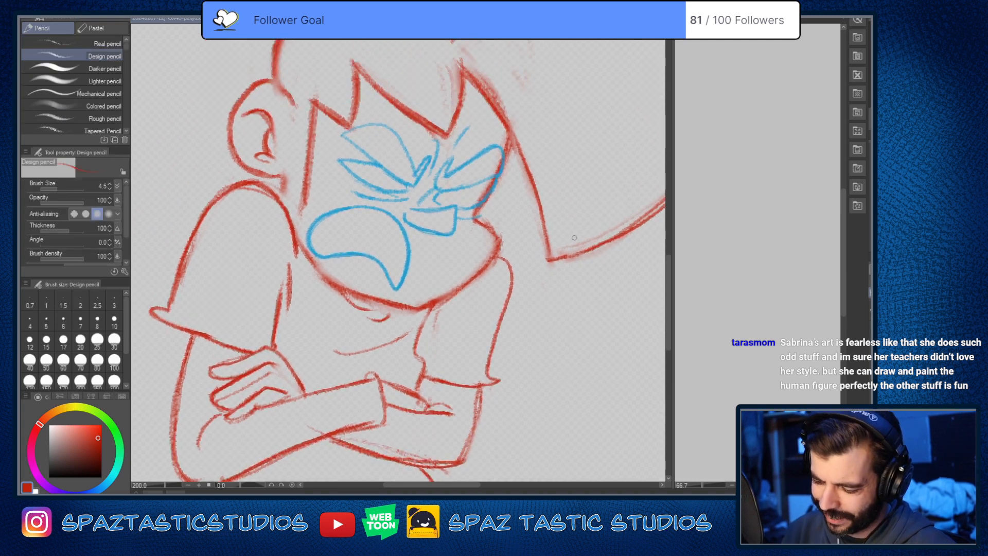
pyautogui.press('e')
pyautogui.moveTo(569, 244); pyautogui.dragTo(598, 240)
pyautogui.press('p')
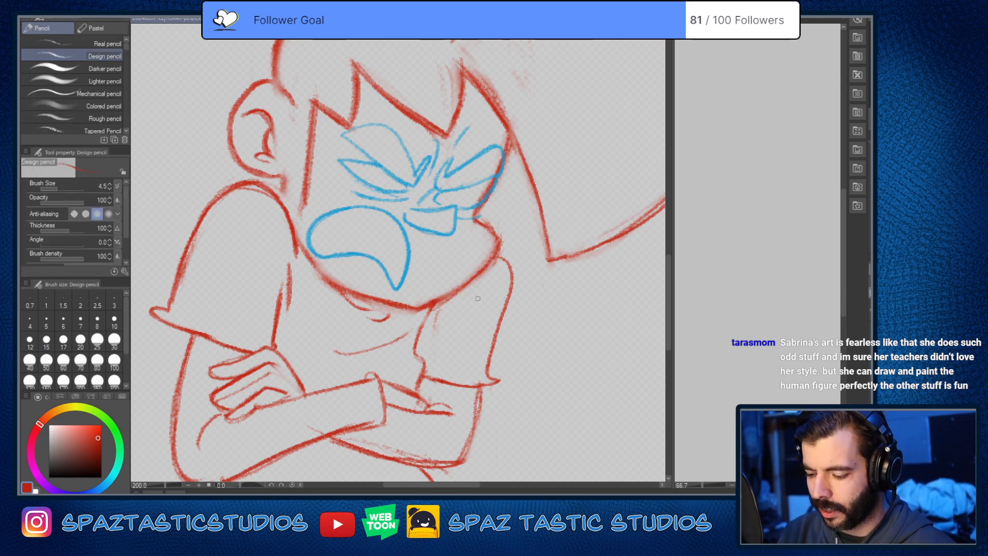
# Step: Clean up the rough red edges along the far cheek, jaw and fringe spikes with the Soft eraser
pyautogui.press('e')
pyautogui.moveTo(477, 194); pyautogui.dragTo(493, 171)
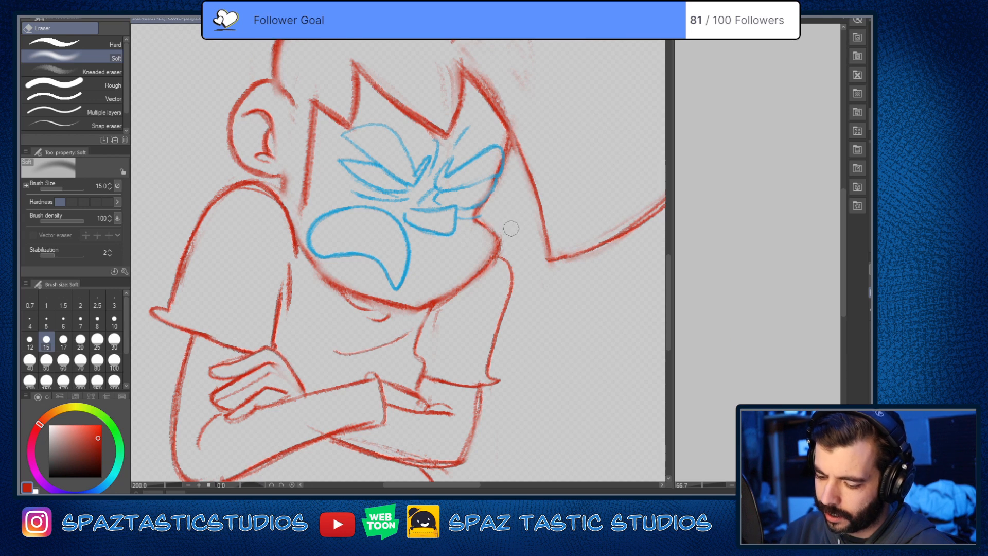
pyautogui.moveTo(452, 305)
pyautogui.mouseDown()
pyautogui.moveTo(444, 304)
pyautogui.moveTo(501, 260)
pyautogui.mouseUp()
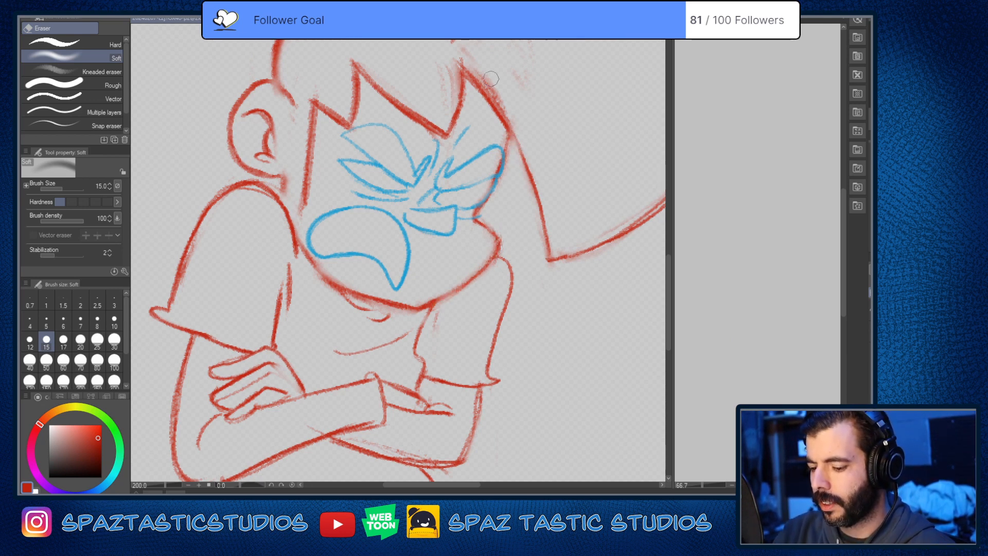
pyautogui.moveTo(491, 79)
pyautogui.mouseDown()
pyautogui.moveTo(449, 65)
pyautogui.moveTo(438, 114)
pyautogui.mouseUp()
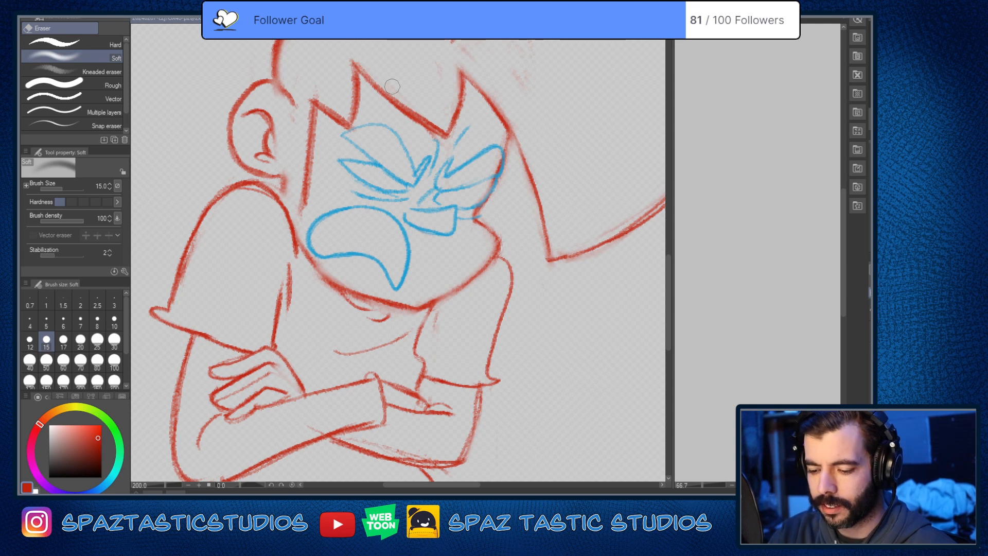
pyautogui.moveTo(392, 86)
pyautogui.mouseDown()
pyautogui.moveTo(443, 115)
pyautogui.moveTo(424, 116)
pyautogui.moveTo(423, 129)
pyautogui.moveTo(449, 146)
pyautogui.moveTo(423, 131)
pyautogui.moveTo(458, 154)
pyautogui.mouseUp()
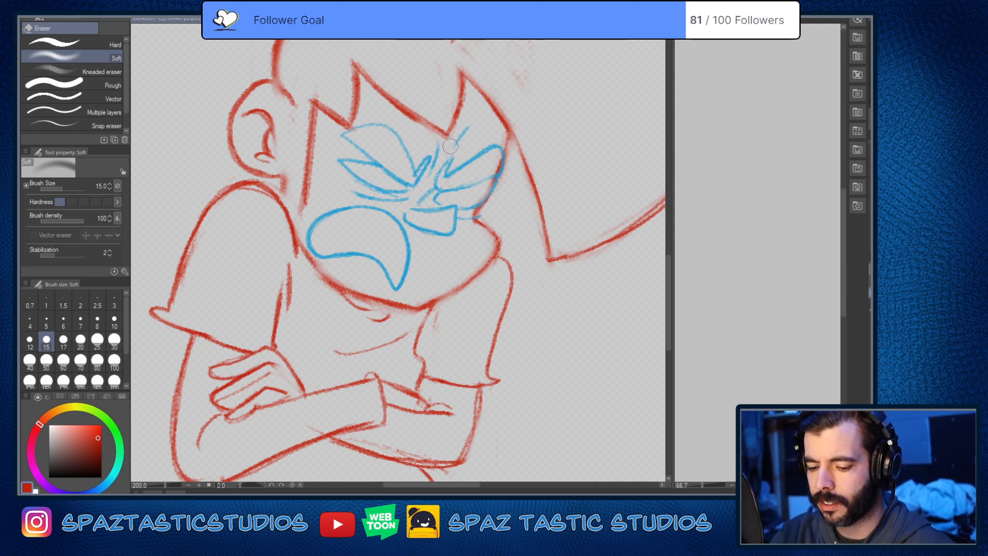
# Step: Clean up the sideburn area and draw the sideburn's back edge in red from beside the ear to its lower tip
pyautogui.press('p')
pyautogui.press('space')
pyautogui.moveTo(318, 78); pyautogui.dragTo(447, 170)
pyautogui.press('e')
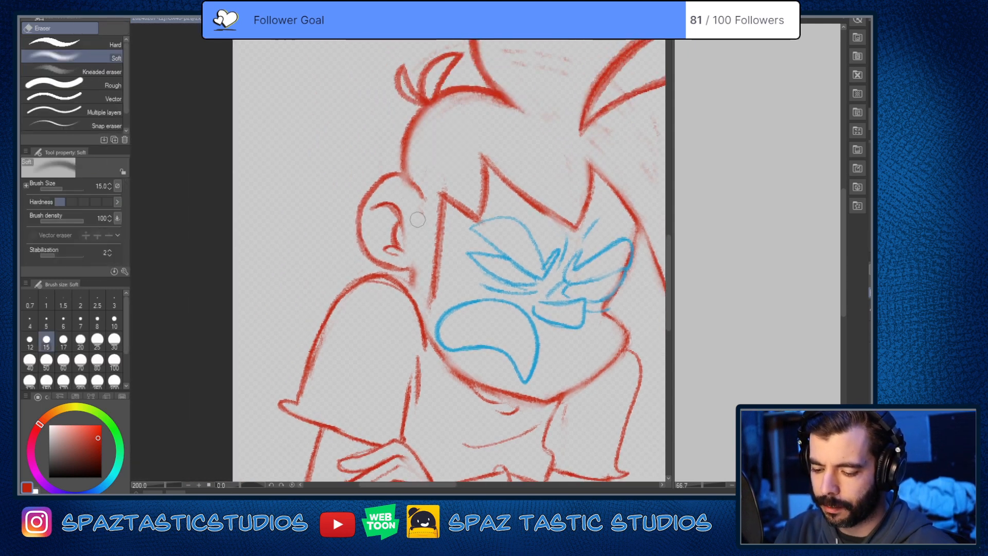
pyautogui.press('p')
pyautogui.press('space')
pyautogui.moveTo(469, 206); pyautogui.dragTo(461, 211)
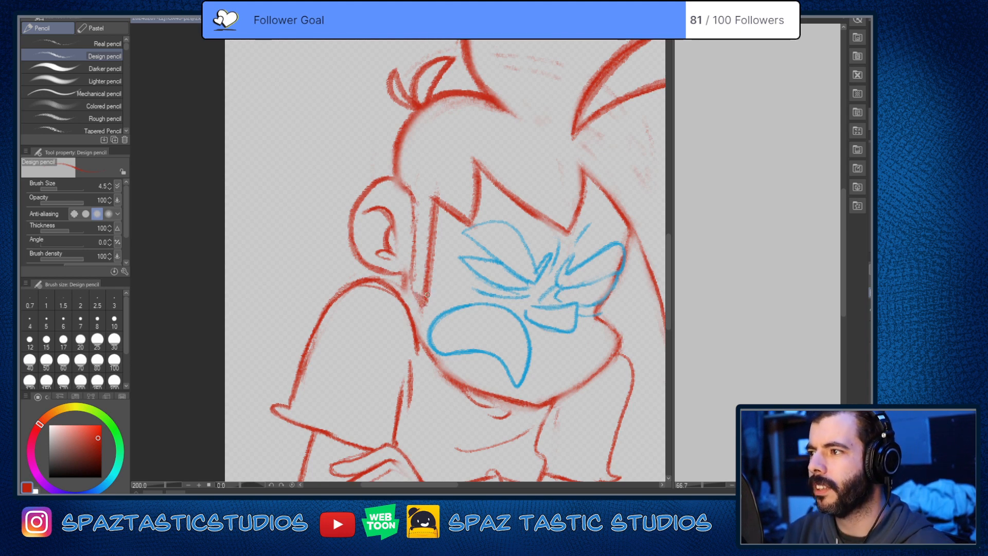
pyautogui.moveTo(411, 281); pyautogui.dragTo(424, 303)
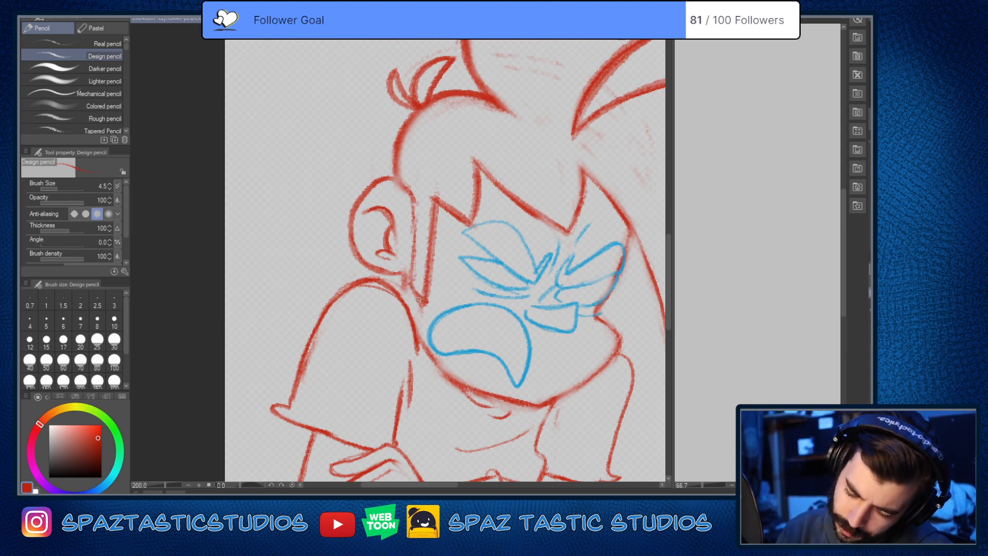
# Step: Strengthen the sideburn's back edge in red from beside the ear down to its lower tip
pyautogui.moveTo(413, 247); pyautogui.dragTo(411, 285)
pyautogui.moveTo(415, 211); pyautogui.dragTo(421, 283)
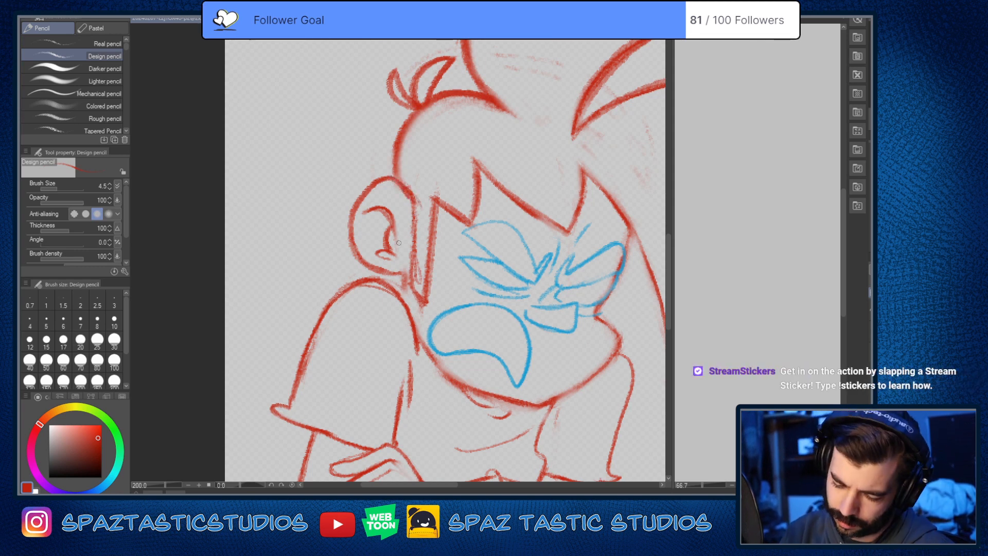
# Step: Show the colour reference under the linework again and start tracing the upper teeth's lower edge in red
pyautogui.scroll(-3, 399, 303)
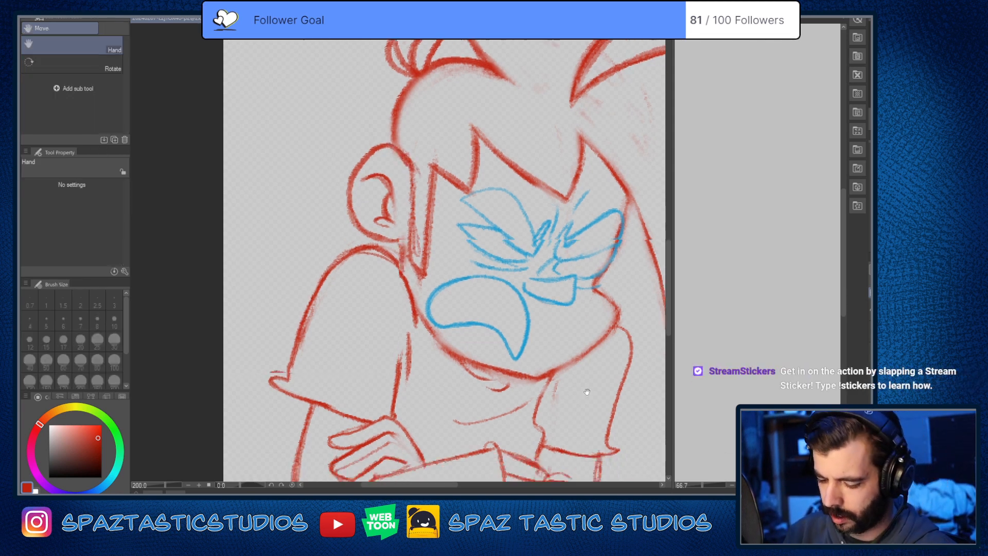
pyautogui.moveTo(417, 238); pyautogui.dragTo(465, 290)
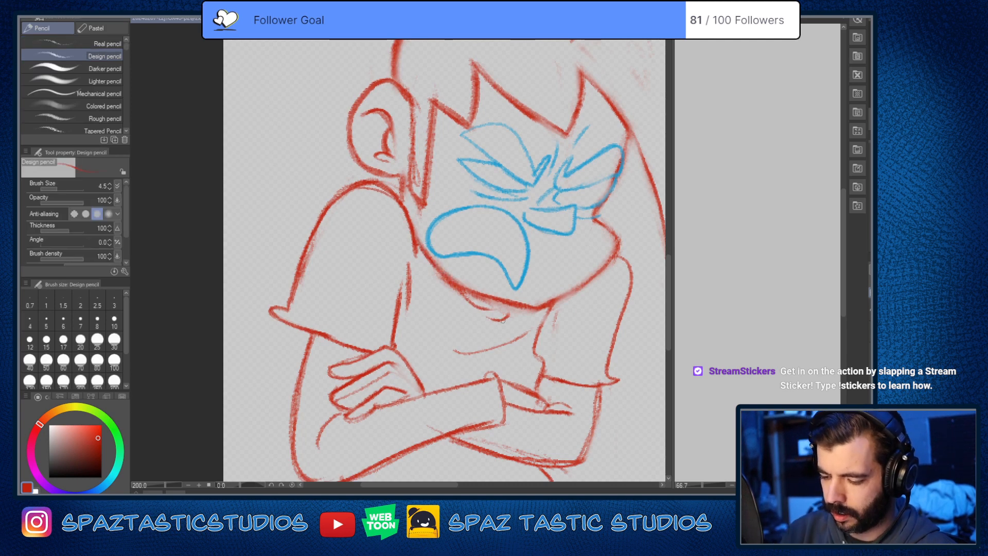
pyautogui.scroll(-2, 590, 350)
pyautogui.scroll(4, 603, 299)
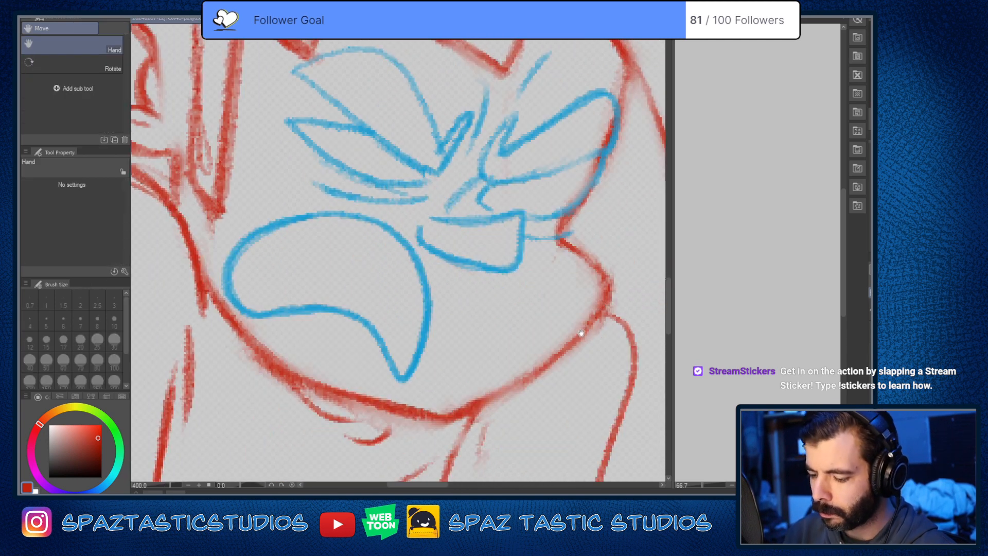
pyautogui.moveTo(584, 333); pyautogui.dragTo(506, 413)
pyautogui.scroll(-4, 543, 325)
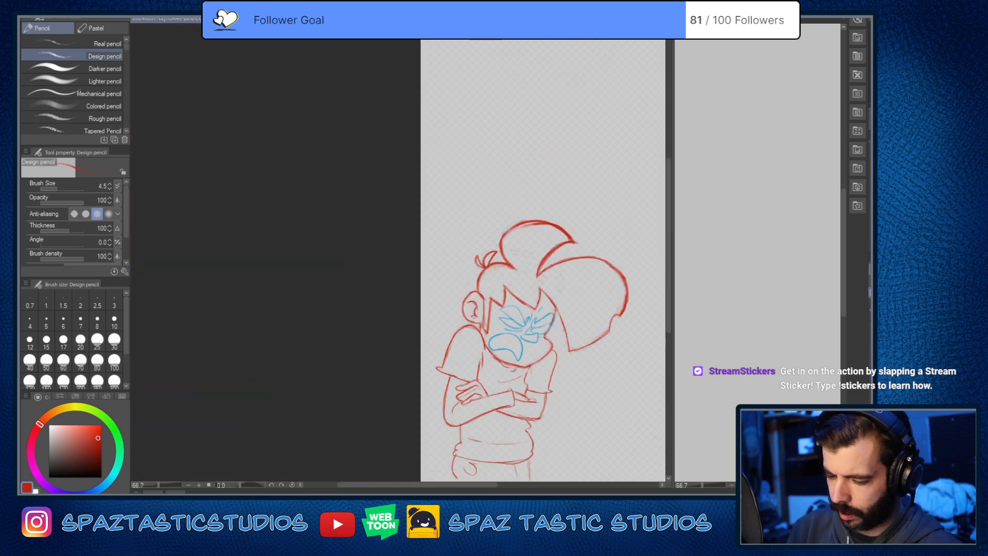
pyautogui.scroll(4, 517, 283)
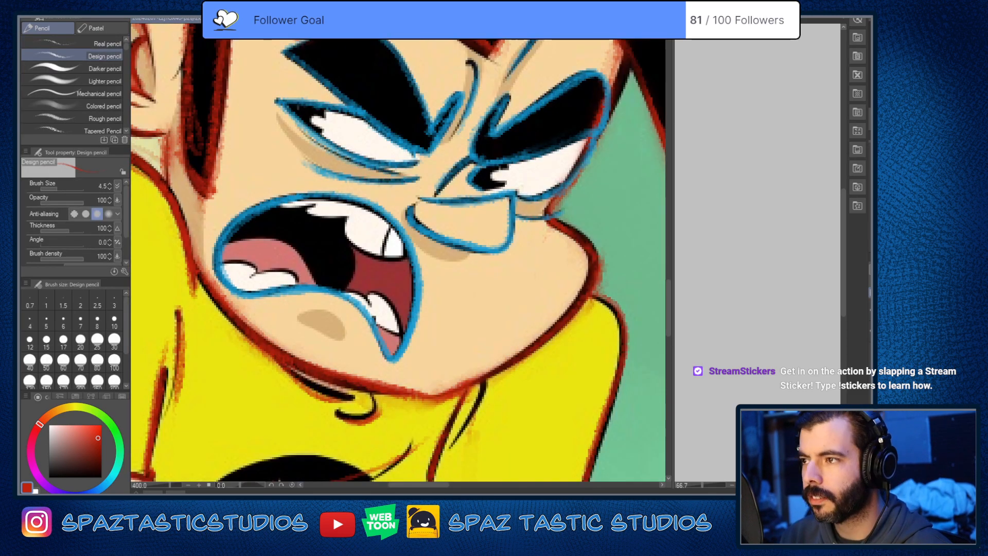
pyautogui.moveTo(481, 378); pyautogui.dragTo(579, 414)
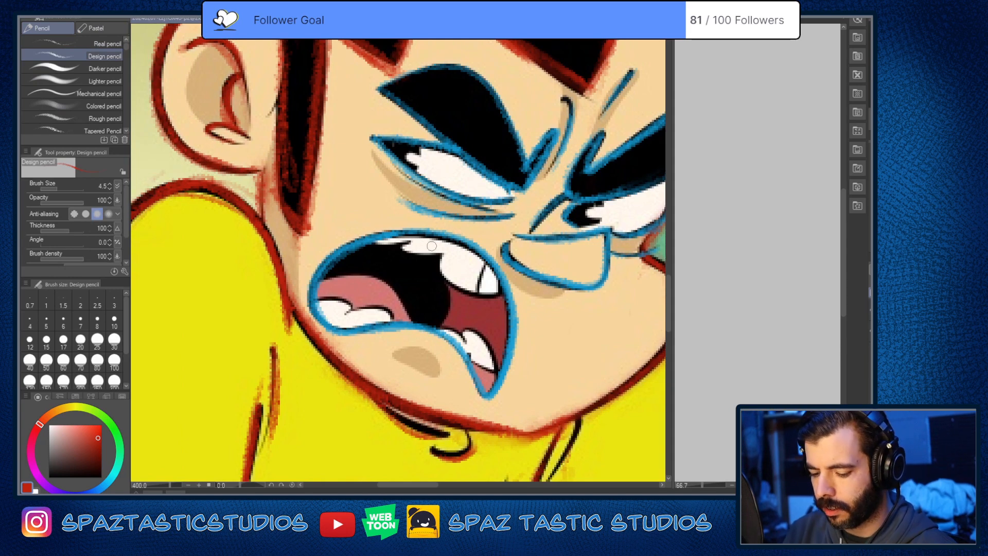
pyautogui.scroll(2, 432, 246)
pyautogui.moveTo(375, 250)
pyautogui.mouseDown()
pyautogui.moveTo(468, 241)
pyautogui.moveTo(429, 255)
pyautogui.moveTo(437, 276)
pyautogui.moveTo(508, 270)
pyautogui.mouseUp()
pyautogui.hotkey('ctrl', 'z')
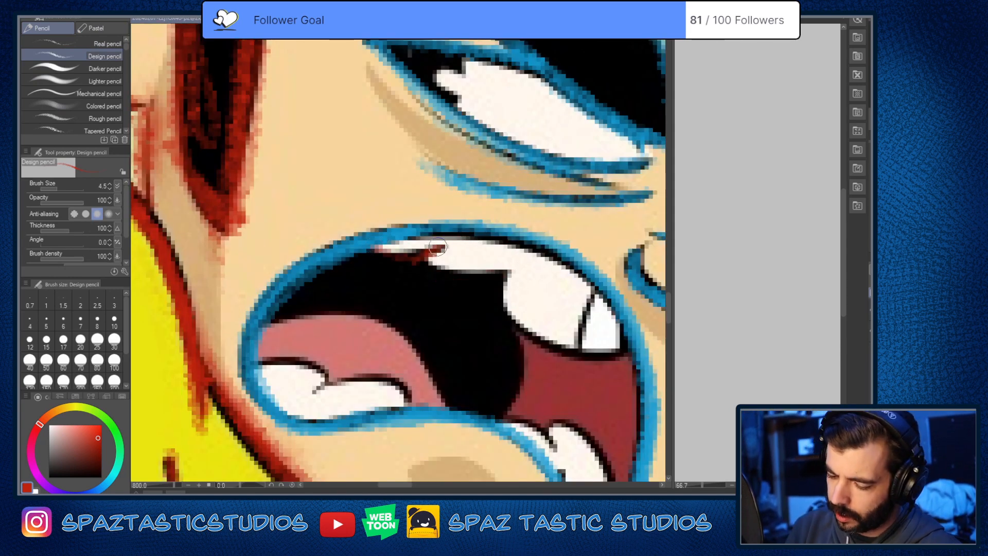
# Step: Trace the upper teeth's lower edge and the tooth divider in red with the Design pencil at size 3.0
pyautogui.moveTo(437, 248)
pyautogui.mouseDown()
pyautogui.moveTo(437, 273)
pyautogui.moveTo(509, 266)
pyautogui.moveTo(503, 294)
pyautogui.moveTo(523, 331)
pyautogui.moveTo(586, 347)
pyautogui.moveTo(618, 328)
pyautogui.moveTo(581, 296)
pyautogui.moveTo(533, 296)
pyautogui.moveTo(530, 307)
pyautogui.moveTo(586, 312)
pyautogui.moveTo(597, 304)
pyautogui.moveTo(584, 287)
pyautogui.moveTo(587, 309)
pyautogui.mouseUp()
pyautogui.press('space')
pyautogui.press('[')
pyautogui.press('[')
pyautogui.moveTo(554, 255); pyautogui.dragTo(544, 307)
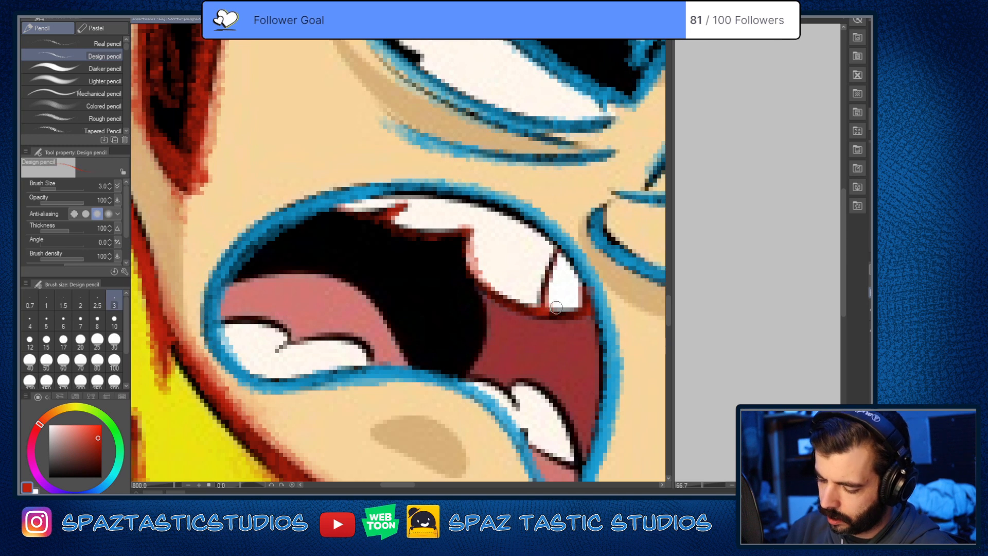
pyautogui.moveTo(467, 238)
pyautogui.mouseDown()
pyautogui.moveTo(477, 275)
pyautogui.moveTo(513, 309)
pyautogui.mouseUp()
pyautogui.moveTo(579, 313); pyautogui.dragTo(551, 316)
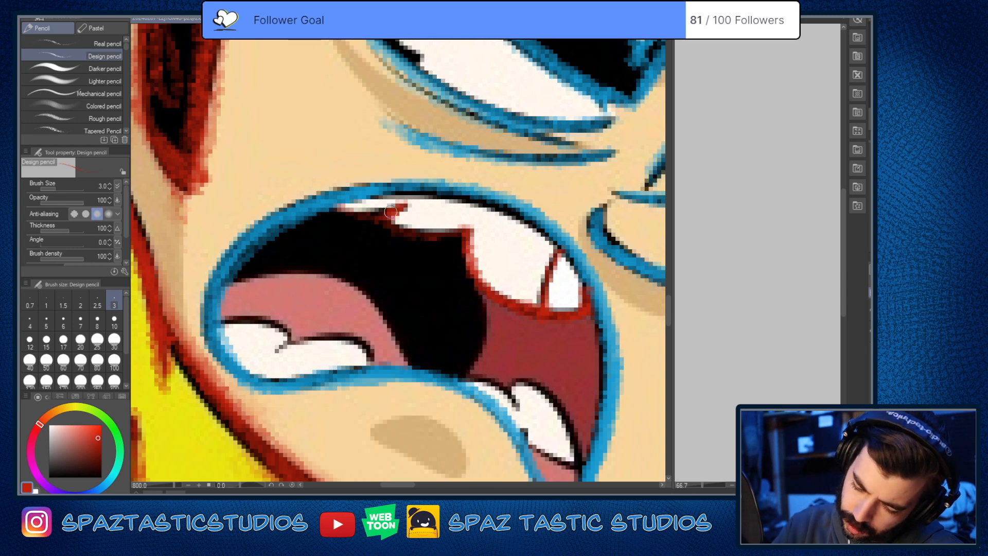
pyautogui.moveTo(388, 214)
pyautogui.mouseDown()
pyautogui.moveTo(444, 236)
pyautogui.moveTo(467, 233)
pyautogui.moveTo(400, 230)
pyautogui.moveTo(396, 205)
pyautogui.moveTo(338, 207)
pyautogui.mouseUp()
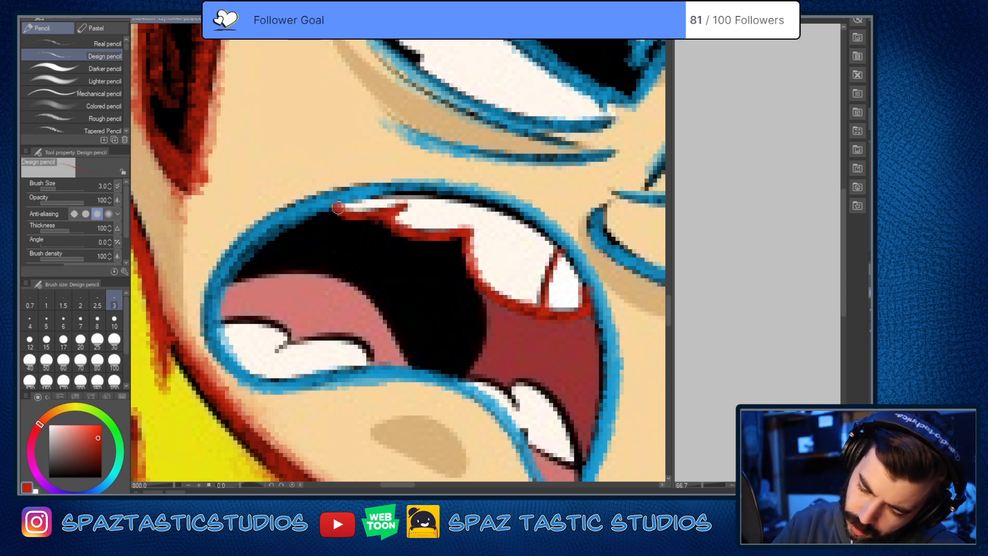
# Step: Trace the curved edge of the dark throat area and the lower teeth at the mouth's pointed corner in red
pyautogui.moveTo(573, 368); pyautogui.dragTo(660, 298)
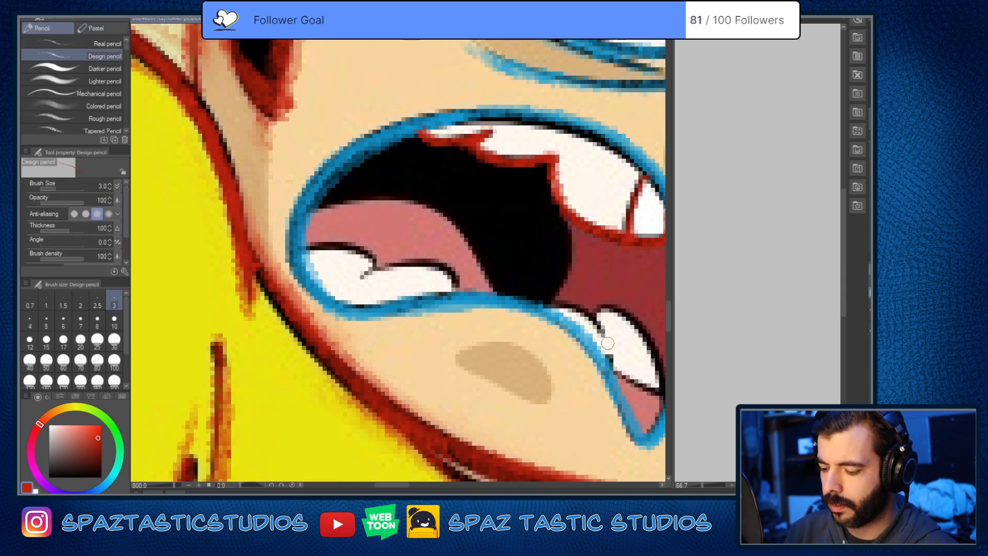
pyautogui.moveTo(608, 359); pyautogui.dragTo(516, 336)
pyautogui.moveTo(469, 198)
pyautogui.mouseDown()
pyautogui.moveTo(478, 252)
pyautogui.moveTo(453, 286)
pyautogui.mouseUp()
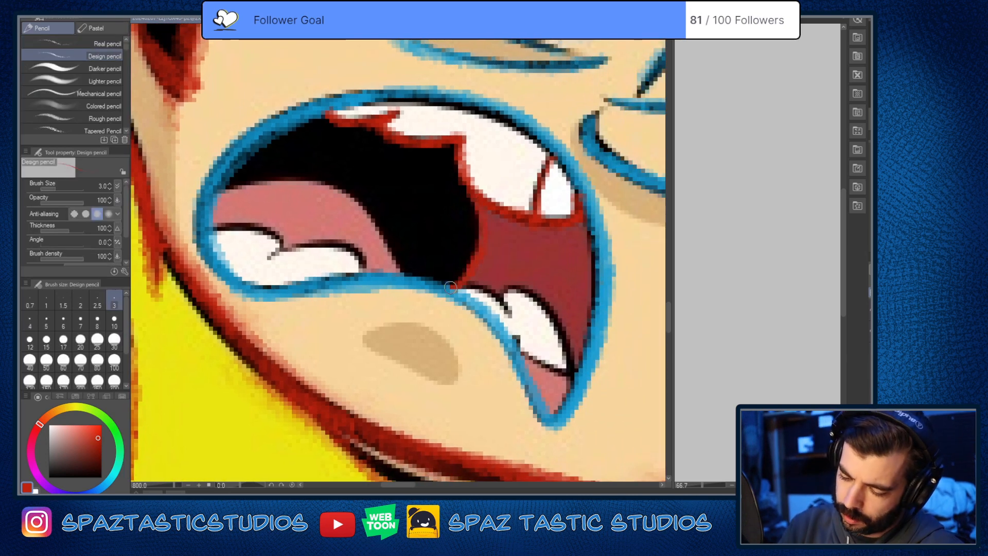
pyautogui.moveTo(568, 318); pyautogui.dragTo(566, 288)
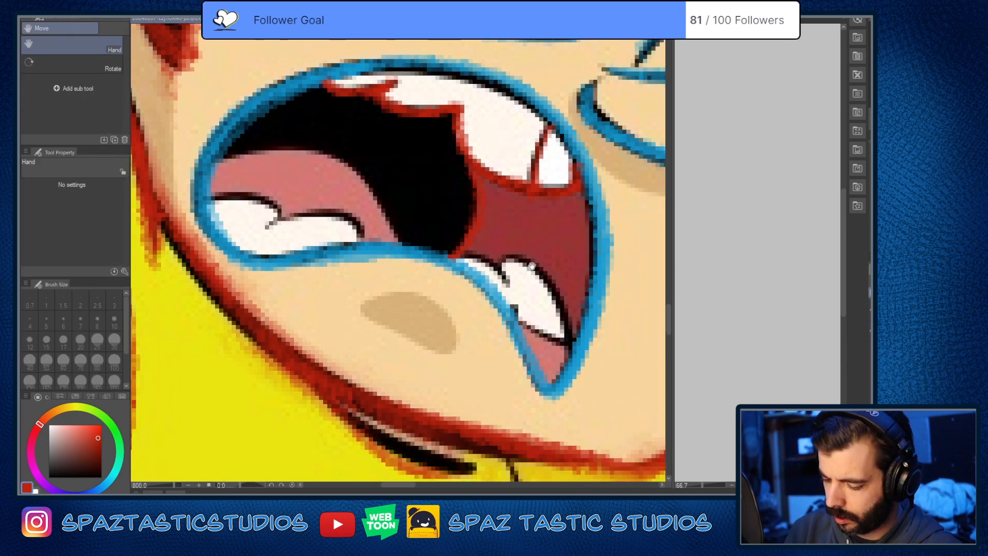
pyautogui.moveTo(457, 256)
pyautogui.mouseDown()
pyautogui.moveTo(553, 288)
pyautogui.moveTo(572, 339)
pyautogui.moveTo(511, 366)
pyautogui.mouseUp()
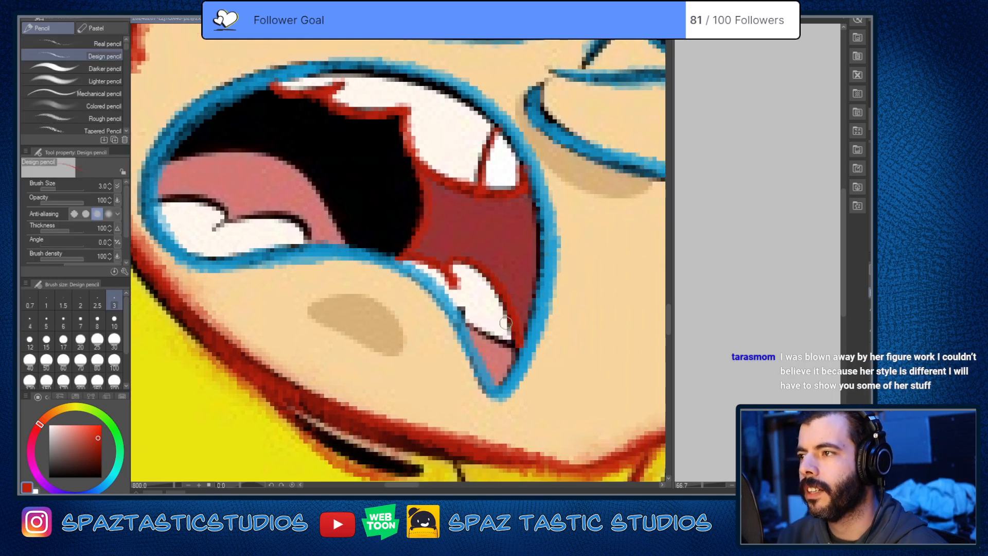
pyautogui.press('^')
pyautogui.press('^')
pyautogui.press('^')
pyautogui.press('^')
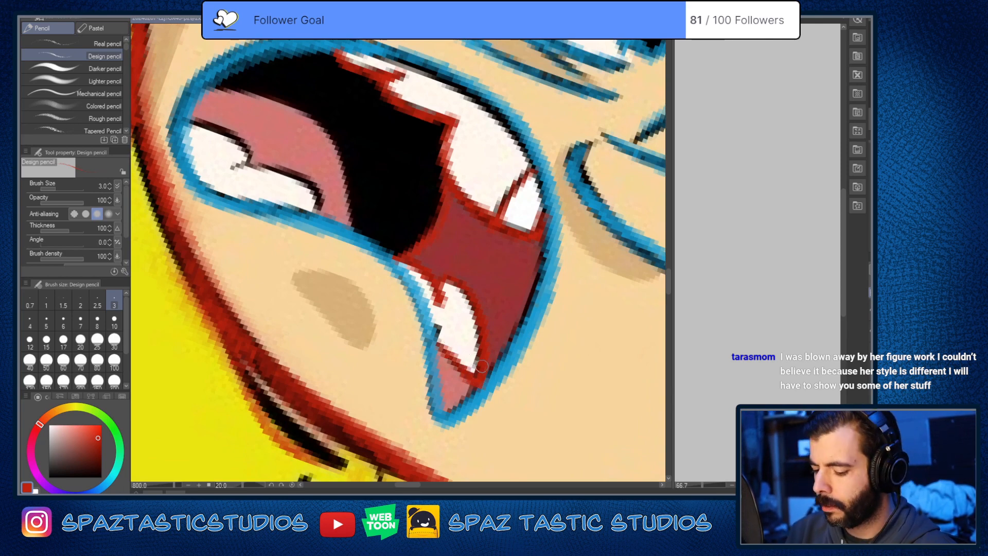
# Step: Straighten the canvas and examine the traced face and crossed arms over the colour reference
pyautogui.scroll(-7, 482, 367)
pyautogui.press('-')
pyautogui.press('-')
pyautogui.press('-')
pyautogui.press('-')
pyautogui.moveTo(454, 273); pyautogui.dragTo(443, 210)
pyautogui.scroll(1, 442, 210)
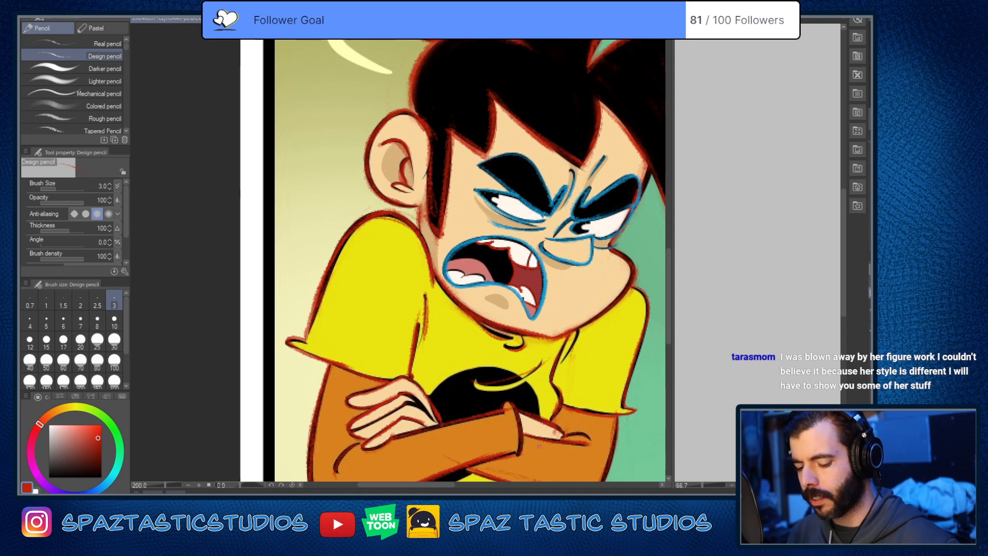
pyautogui.press('e')
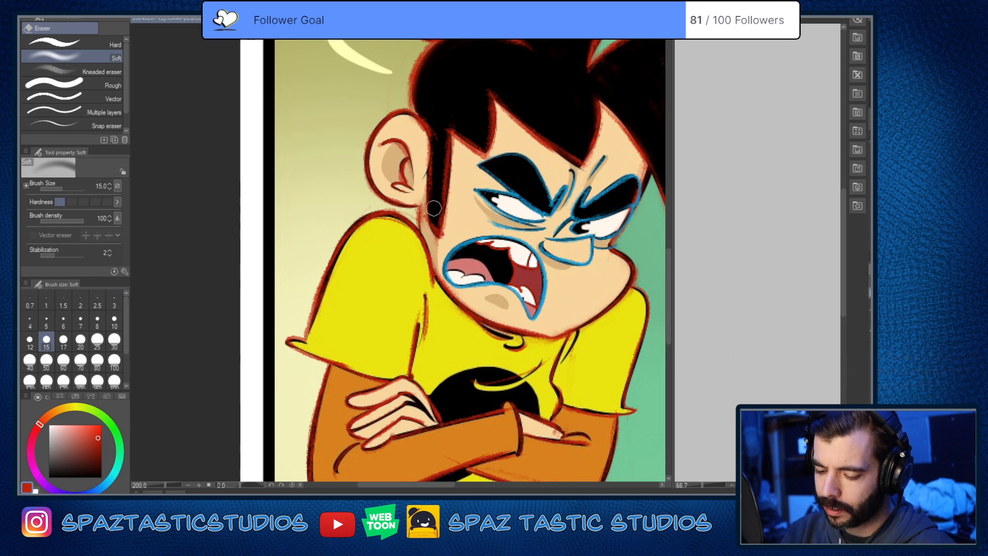
pyautogui.press('p')
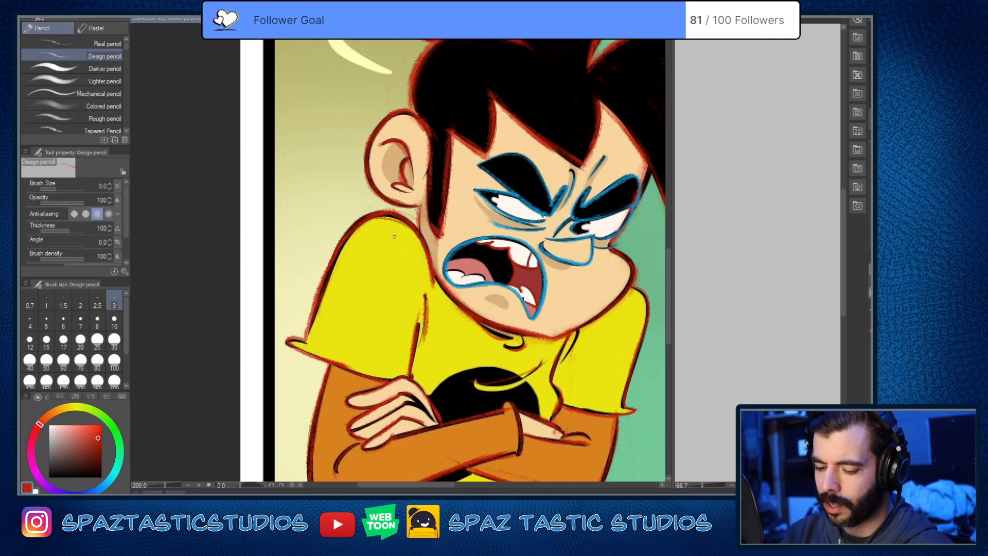
pyautogui.press('e')
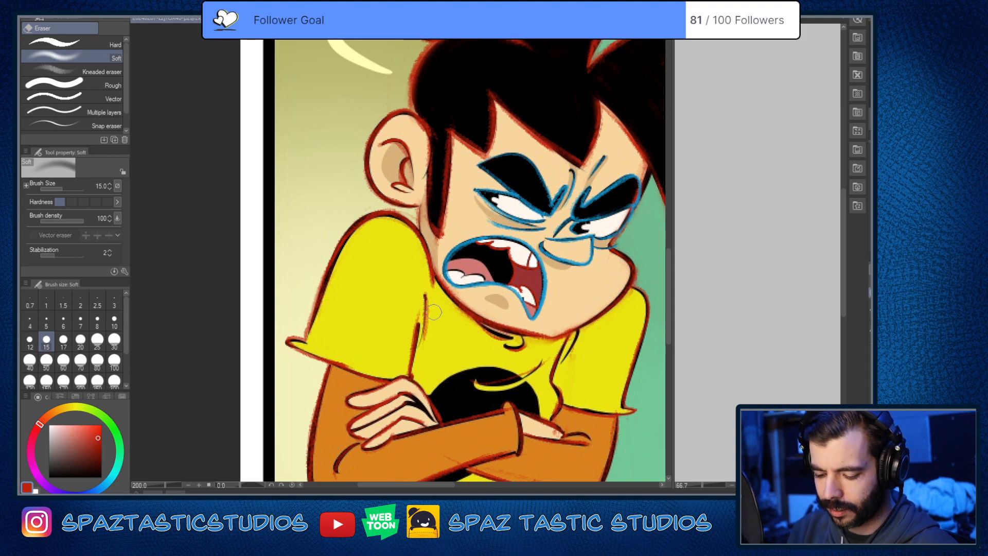
pyautogui.press('space')
pyautogui.moveTo(601, 430); pyautogui.dragTo(585, 378)
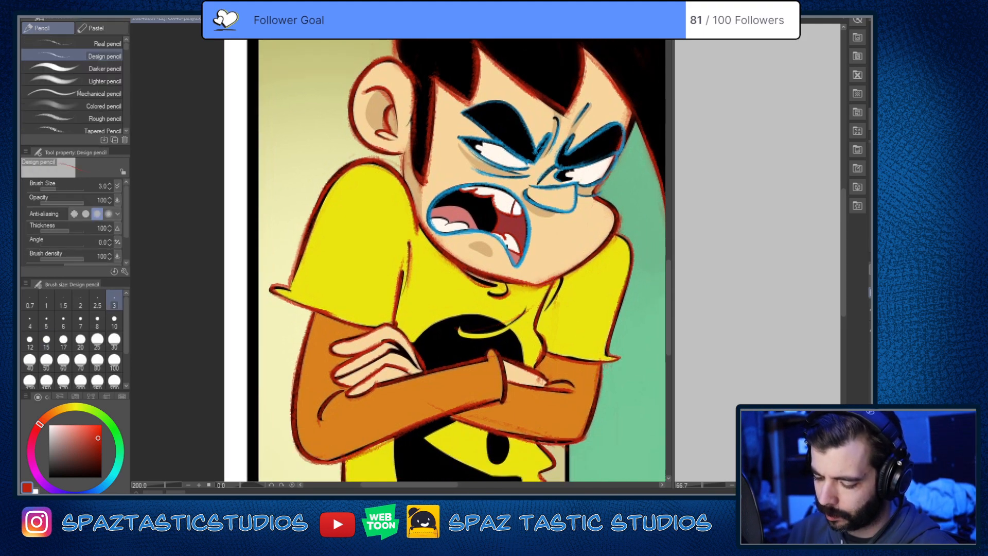
pyautogui.press('space')
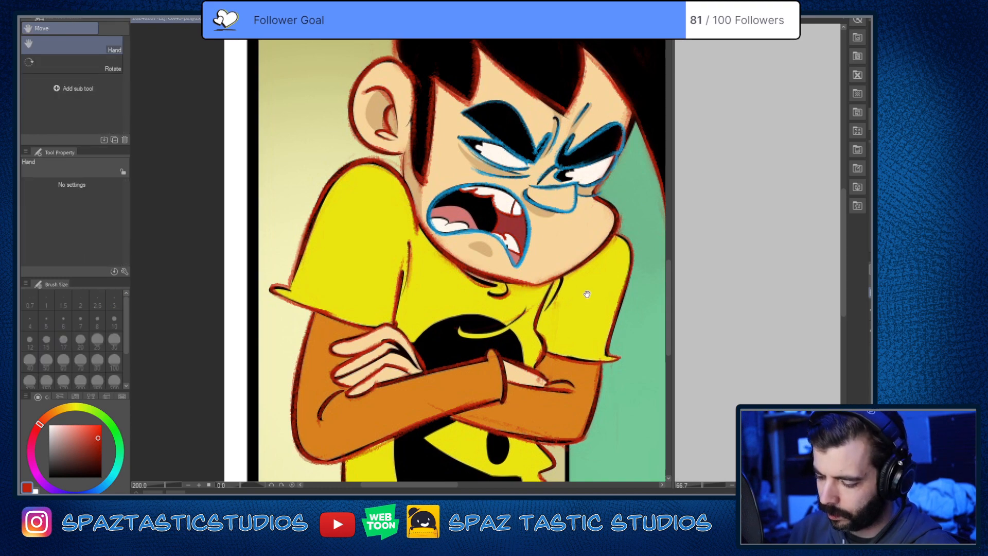
pyautogui.moveTo(585, 287); pyautogui.dragTo(591, 304)
pyautogui.press('p')
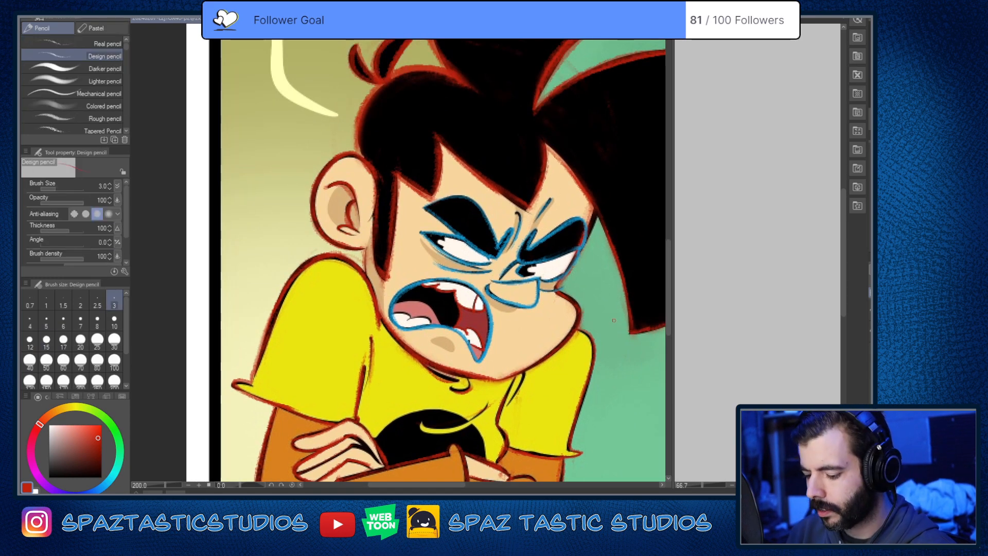
# Step: Erase the red outline overlapping the outer edge of the far eye with the Soft eraser at size 7.0
pyautogui.scroll(2, 576, 234)
pyautogui.press('e')
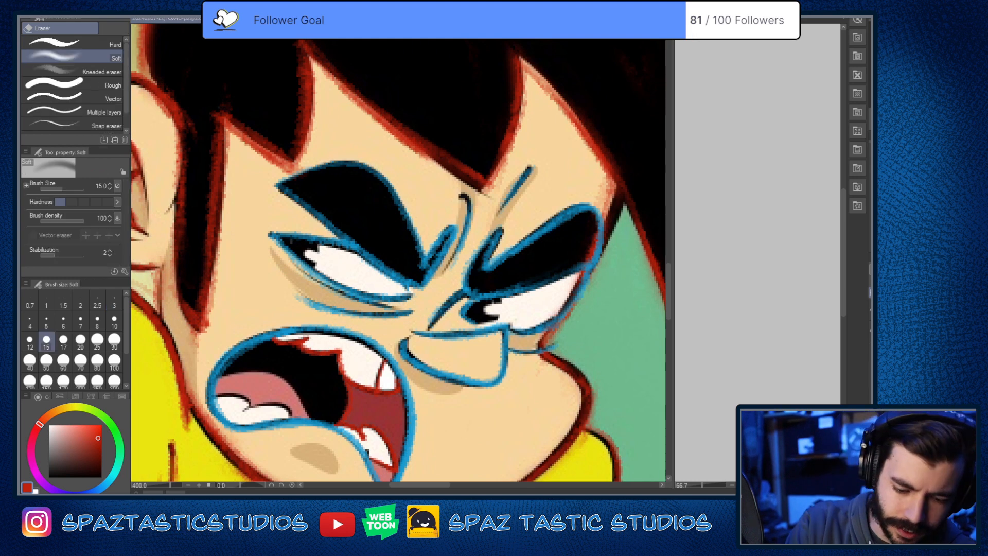
pyautogui.press('[')
pyautogui.press('[')
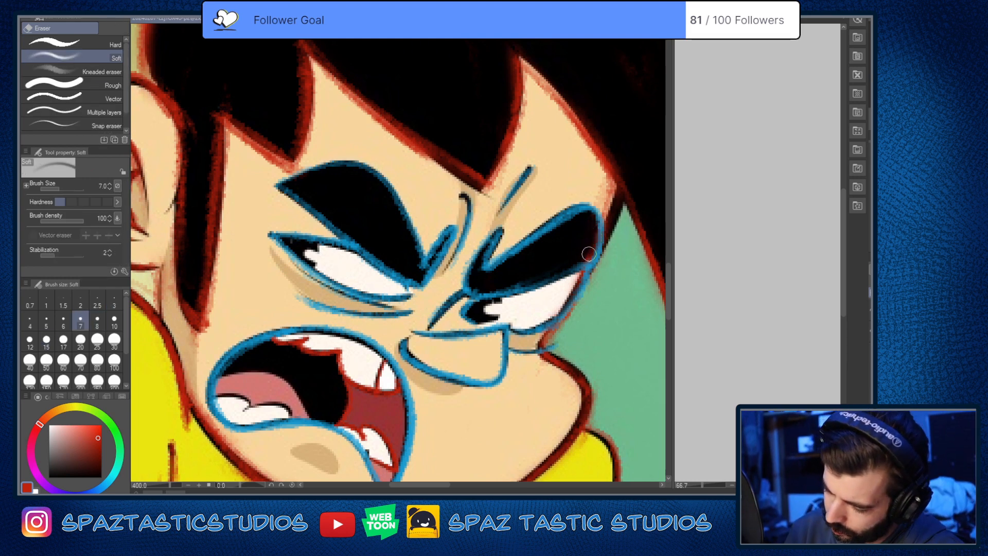
pyautogui.moveTo(577, 278); pyautogui.dragTo(556, 337)
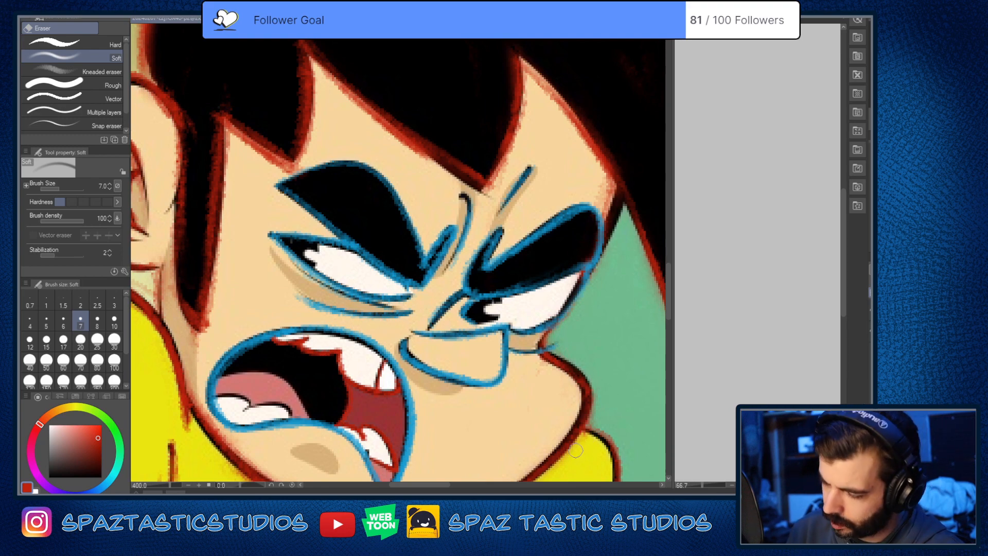
# Step: Clean up the rough red edge along the back and lower tip of the sideburn with the Soft eraser
pyautogui.press('space')
pyautogui.moveTo(534, 397); pyautogui.dragTo(643, 372)
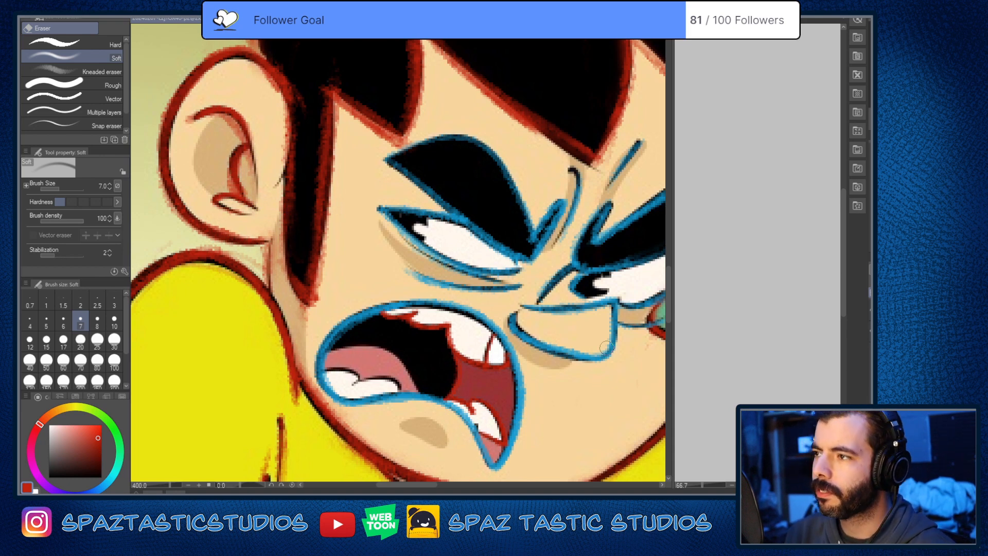
pyautogui.moveTo(285, 223); pyautogui.dragTo(303, 297)
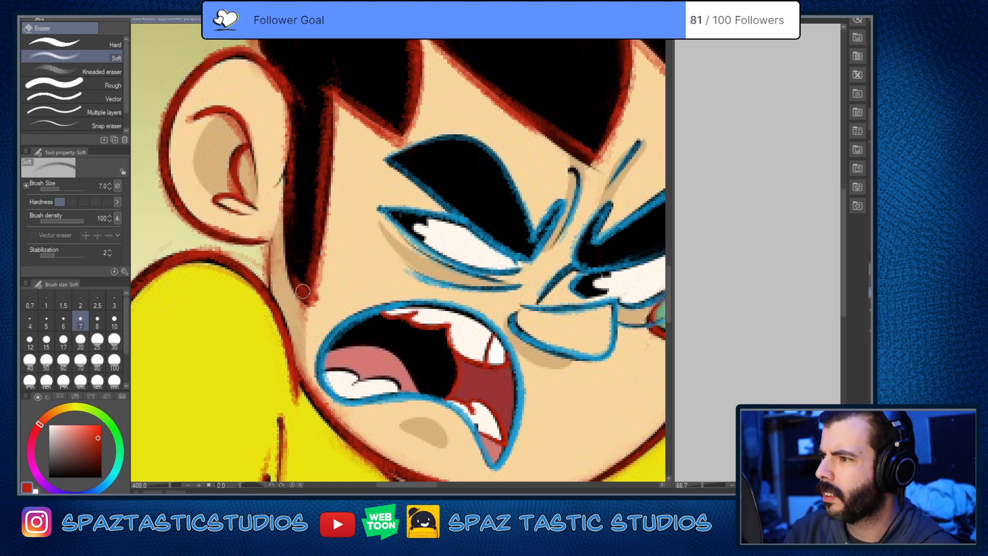
pyautogui.moveTo(293, 258); pyautogui.dragTo(302, 308)
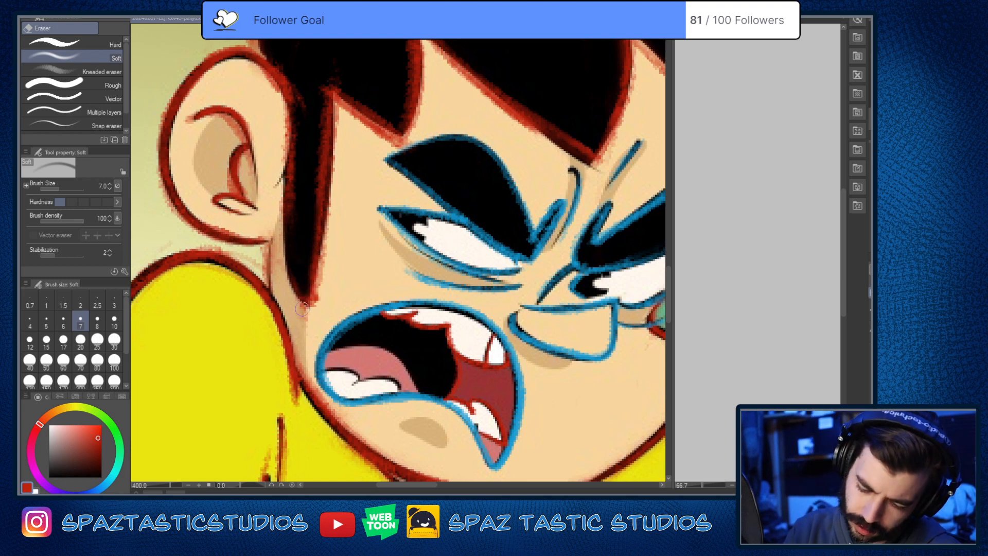
pyautogui.moveTo(253, 258)
pyautogui.mouseDown()
pyautogui.moveTo(206, 235)
pyautogui.moveTo(378, 204)
pyautogui.mouseUp()
pyautogui.press('space')
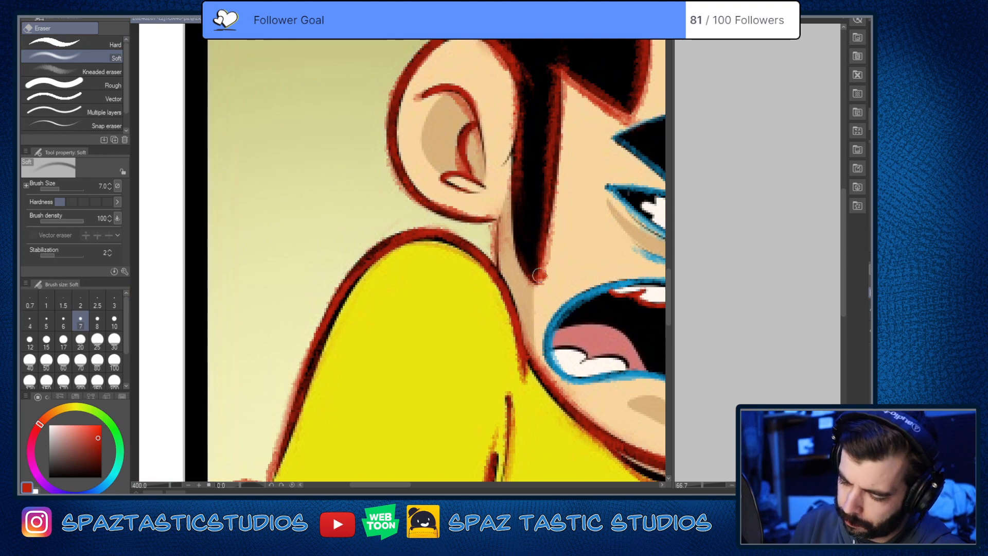
# Step: Erase the fuzzy red marks along the near jawline from the neck to the chin
pyautogui.press('space')
pyautogui.moveTo(538, 341)
pyautogui.mouseDown()
pyautogui.moveTo(455, 346)
pyautogui.moveTo(490, 400)
pyautogui.moveTo(584, 447)
pyautogui.moveTo(468, 311)
pyautogui.mouseUp()
pyautogui.press('space')
pyautogui.moveTo(369, 278)
pyautogui.mouseDown()
pyautogui.moveTo(407, 314)
pyautogui.moveTo(489, 353)
pyautogui.mouseUp()
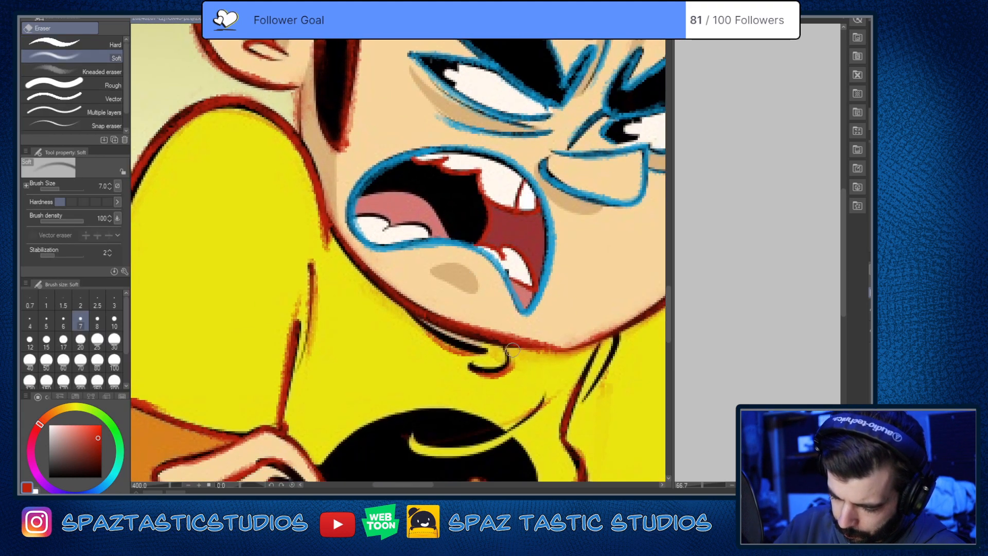
pyautogui.press('space')
pyautogui.moveTo(536, 235)
pyautogui.mouseDown()
pyautogui.moveTo(526, 389)
pyautogui.moveTo(527, 364)
pyautogui.mouseUp()
pyautogui.press('space')
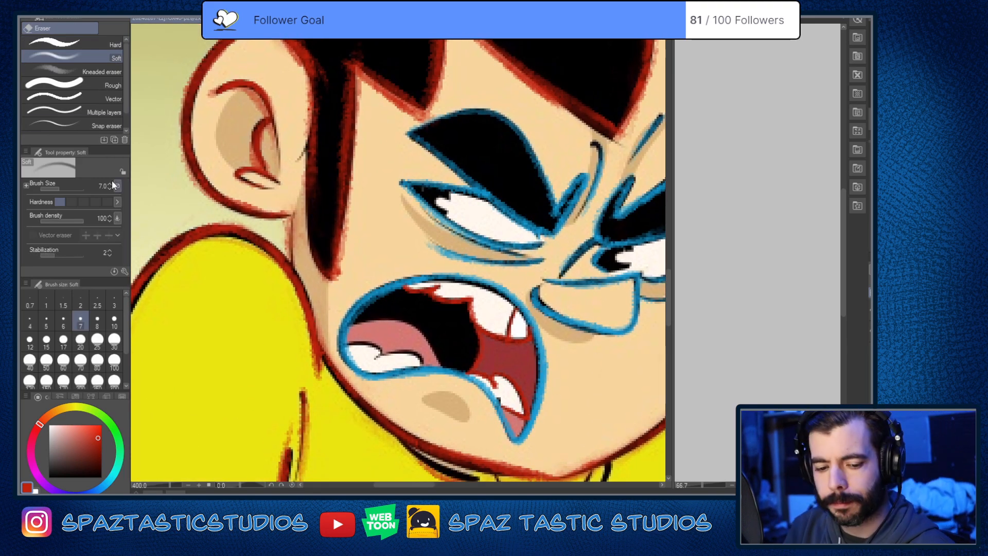
# Step: Trace the tongue's upper edge inside the mouth in red with the Design pencil
pyautogui.press('p')
pyautogui.press('space')
pyautogui.moveTo(512, 393); pyautogui.dragTo(535, 353)
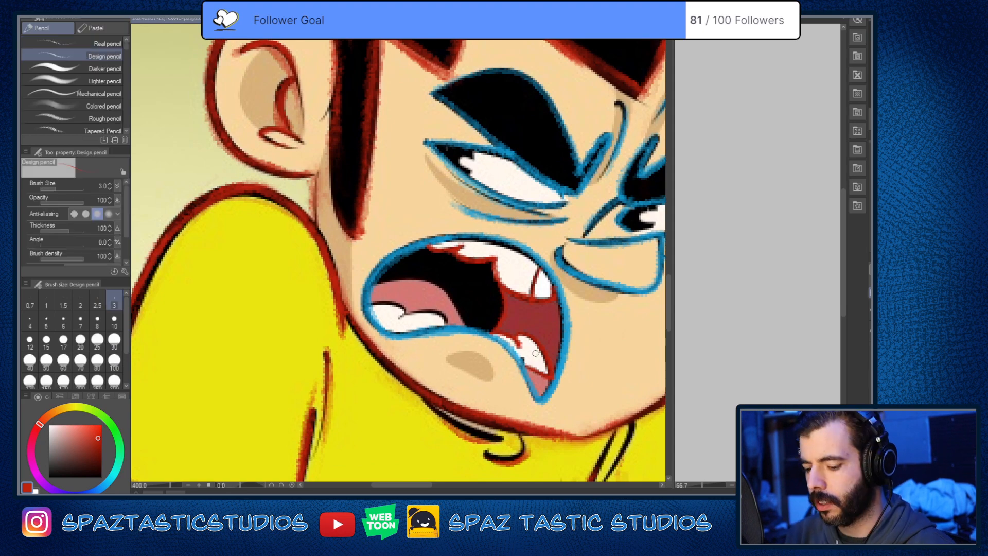
pyautogui.scroll(4, 497, 286)
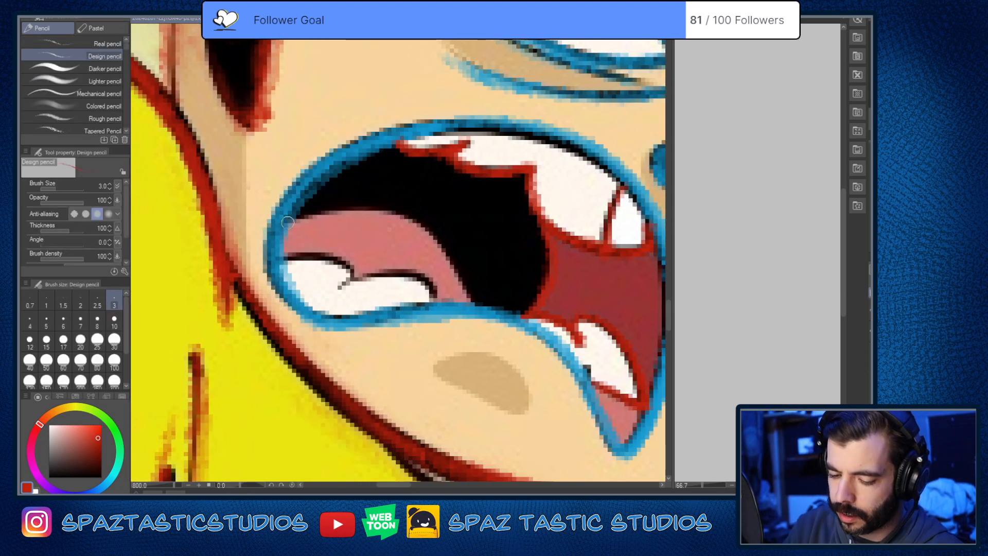
pyautogui.moveTo(287, 223)
pyautogui.mouseDown()
pyautogui.moveTo(323, 211)
pyautogui.moveTo(418, 219)
pyautogui.moveTo(465, 268)
pyautogui.mouseUp()
pyautogui.hotkey('ctrl', 'z')
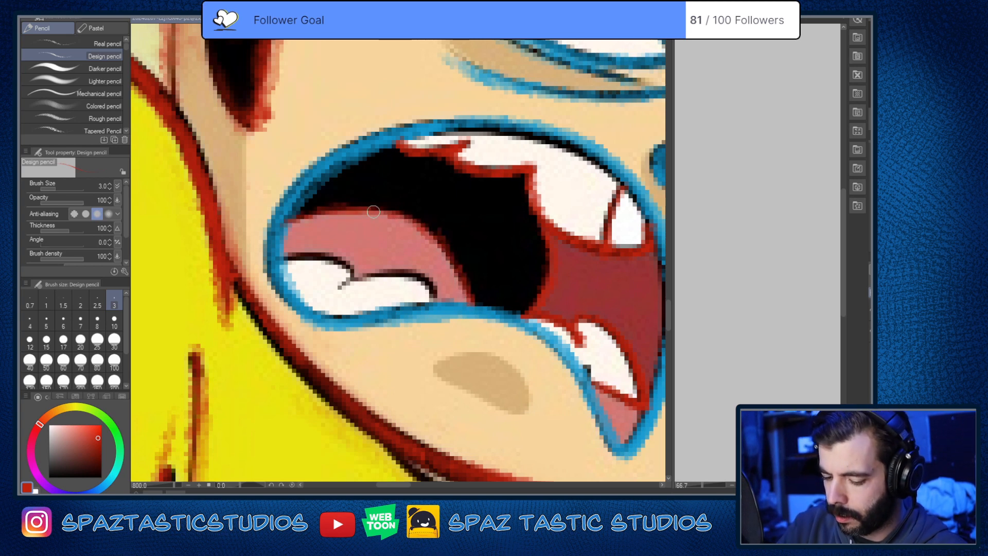
# Step: Examine the mouth and face linework with the reference image hidden
pyautogui.moveTo(458, 323)
pyautogui.mouseDown()
pyautogui.moveTo(548, 325)
pyautogui.moveTo(521, 287)
pyautogui.moveTo(423, 296)
pyautogui.mouseUp()
pyautogui.moveTo(524, 299)
pyautogui.mouseDown()
pyautogui.moveTo(498, 274)
pyautogui.moveTo(412, 311)
pyautogui.moveTo(441, 284)
pyautogui.moveTo(421, 258)
pyautogui.moveTo(363, 261)
pyautogui.mouseUp()
pyautogui.moveTo(441, 285); pyautogui.dragTo(422, 297)
pyautogui.scroll(-4, 419, 293)
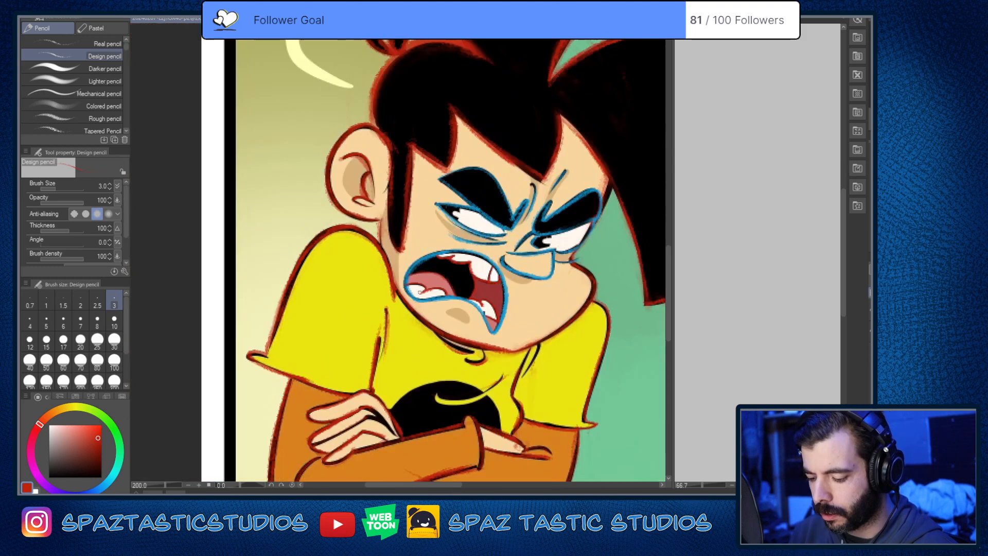
pyautogui.moveTo(597, 283); pyautogui.dragTo(613, 288)
pyautogui.scroll(2, 615, 289)
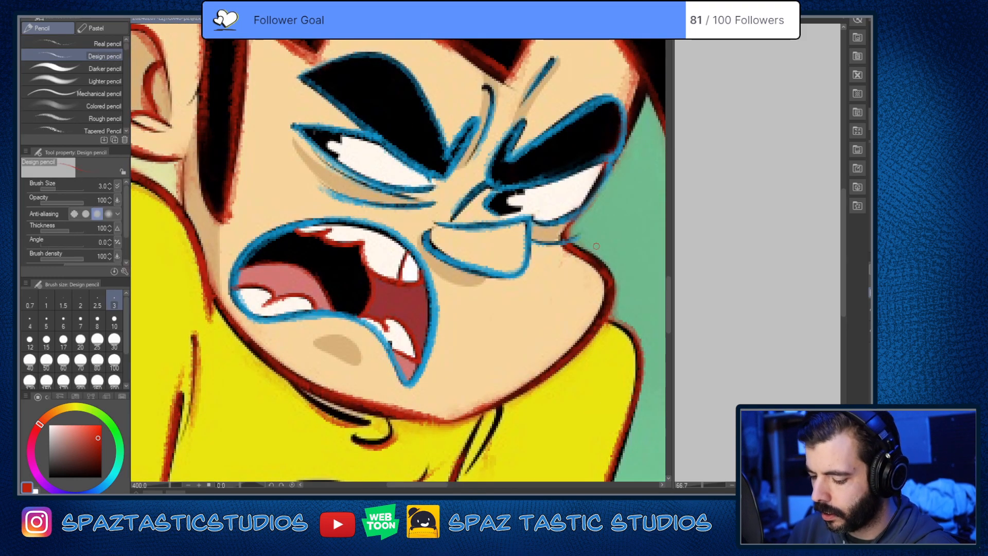
pyautogui.press('e')
pyautogui.press('p')
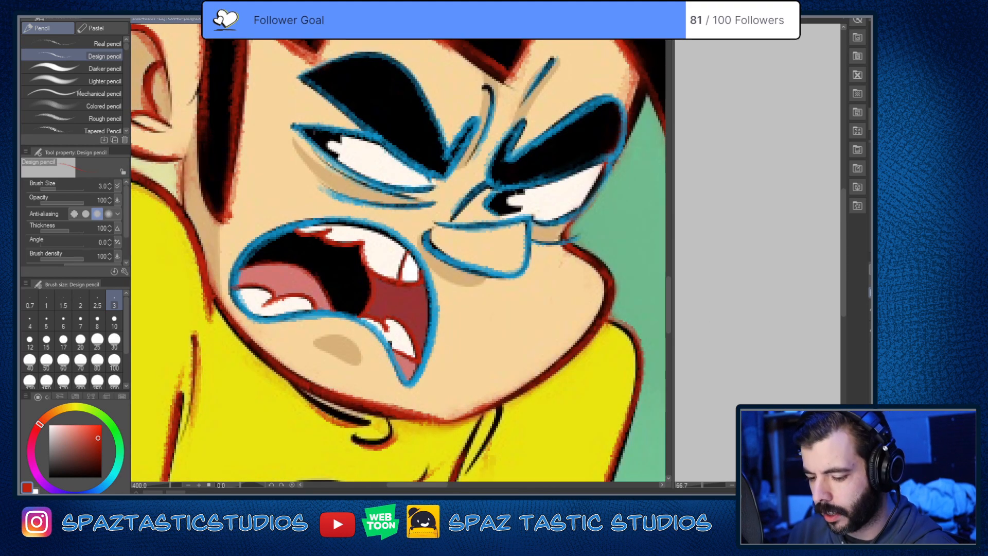
# Step: Outline and fill the near eye's pupil in red around its highlight with the Design pencil at size 2.0
pyautogui.scroll(2, 340, 144)
pyautogui.scroll(2, 328, 134)
pyautogui.moveTo(328, 134)
pyautogui.mouseDown()
pyautogui.moveTo(390, 240)
pyautogui.moveTo(411, 245)
pyautogui.moveTo(407, 264)
pyautogui.moveTo(411, 246)
pyautogui.moveTo(370, 202)
pyautogui.moveTo(408, 197)
pyautogui.moveTo(391, 191)
pyautogui.moveTo(424, 210)
pyautogui.moveTo(426, 182)
pyautogui.moveTo(424, 196)
pyautogui.moveTo(373, 211)
pyautogui.moveTo(410, 244)
pyautogui.moveTo(409, 266)
pyautogui.moveTo(409, 248)
pyautogui.moveTo(372, 202)
pyautogui.moveTo(411, 194)
pyautogui.moveTo(425, 191)
pyautogui.mouseUp()
pyautogui.press('[')
pyautogui.press('[')
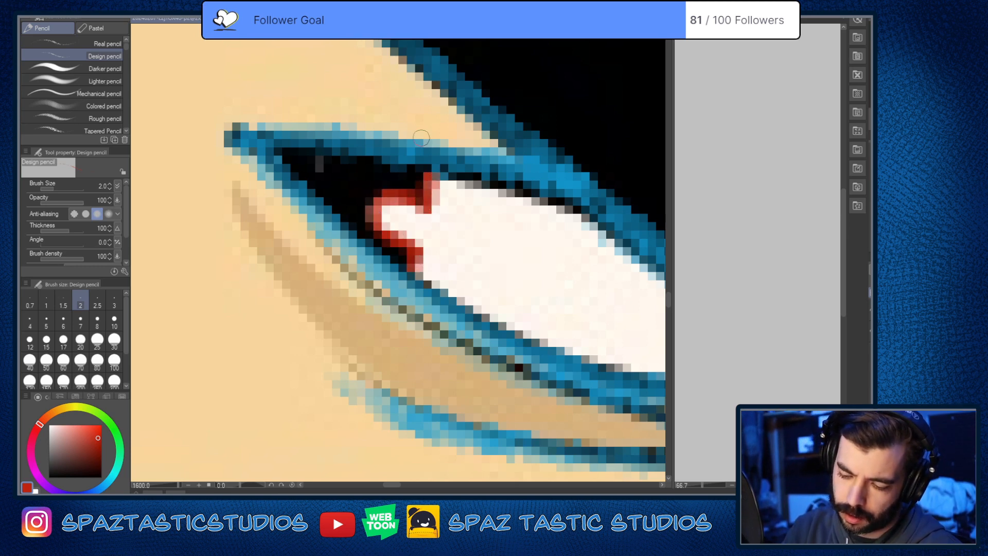
pyautogui.moveTo(300, 165)
pyautogui.mouseDown()
pyautogui.moveTo(286, 158)
pyautogui.moveTo(408, 172)
pyautogui.mouseUp()
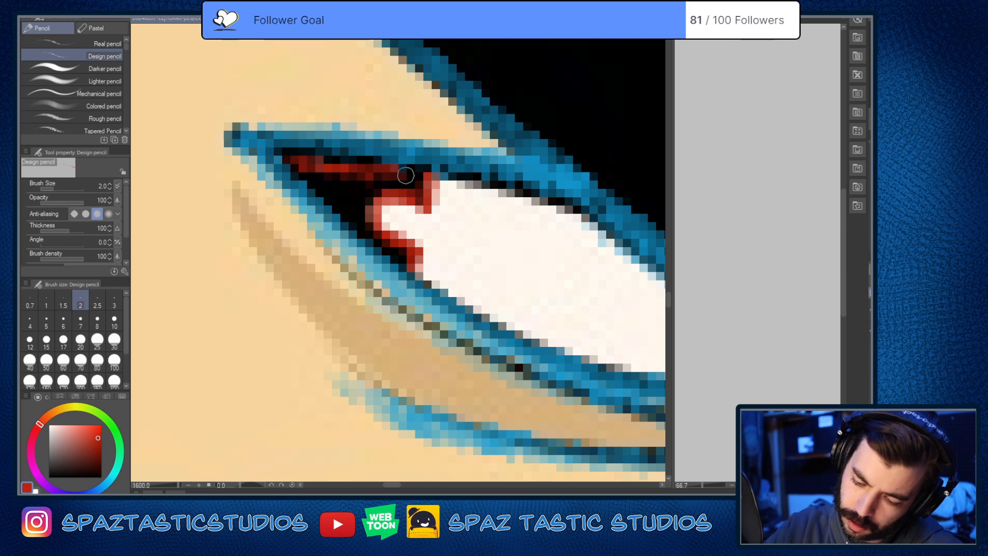
pyautogui.moveTo(287, 167)
pyautogui.mouseDown()
pyautogui.moveTo(310, 178)
pyautogui.moveTo(346, 229)
pyautogui.moveTo(358, 225)
pyautogui.moveTo(290, 156)
pyautogui.moveTo(340, 184)
pyautogui.moveTo(423, 185)
pyautogui.moveTo(341, 206)
pyautogui.moveTo(407, 263)
pyautogui.moveTo(338, 180)
pyautogui.moveTo(354, 211)
pyautogui.moveTo(351, 175)
pyautogui.moveTo(313, 161)
pyautogui.moveTo(361, 172)
pyautogui.moveTo(289, 161)
pyautogui.moveTo(324, 196)
pyautogui.moveTo(323, 170)
pyautogui.moveTo(354, 191)
pyautogui.moveTo(414, 185)
pyautogui.moveTo(416, 198)
pyautogui.moveTo(368, 190)
pyautogui.moveTo(411, 184)
pyautogui.moveTo(373, 168)
pyautogui.moveTo(421, 186)
pyautogui.moveTo(299, 165)
pyautogui.moveTo(341, 182)
pyautogui.mouseUp()
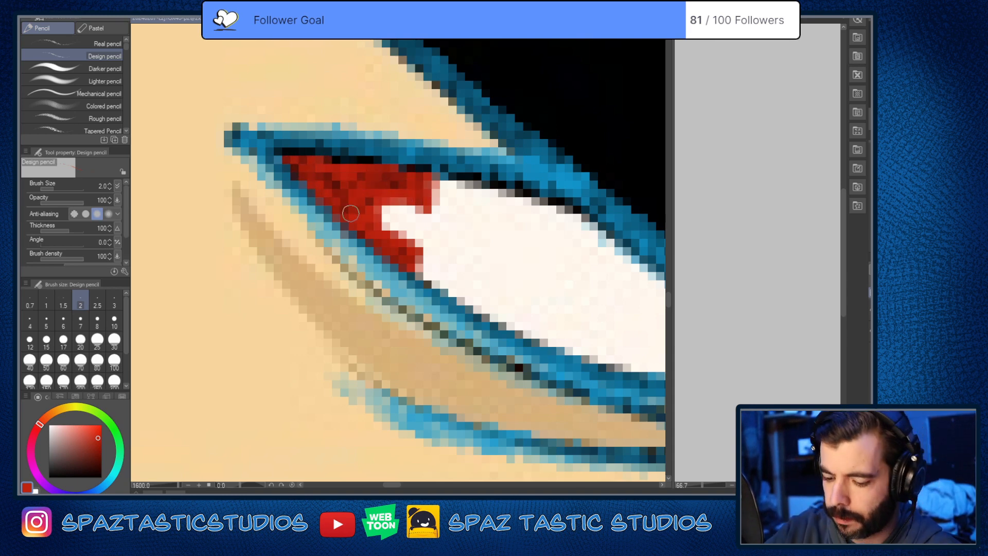
# Step: Outline the far eye's pupil in red along its notched highlight with the Design pencil at size 2.0
pyautogui.scroll(-4, 389, 243)
pyautogui.scroll(4, 474, 270)
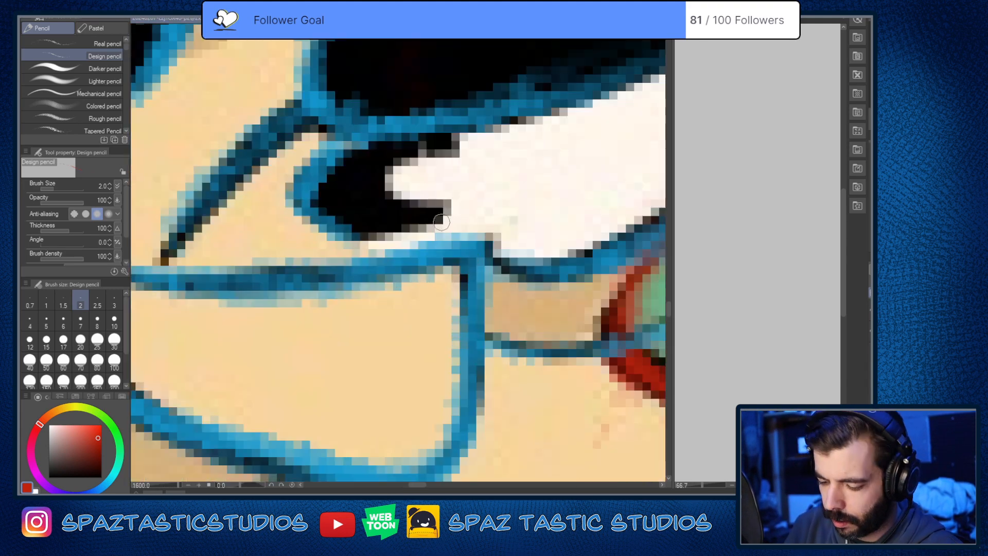
pyautogui.moveTo(440, 163)
pyautogui.mouseDown()
pyautogui.moveTo(572, 268)
pyautogui.moveTo(525, 311)
pyautogui.moveTo(550, 330)
pyautogui.moveTo(591, 280)
pyautogui.moveTo(586, 242)
pyautogui.mouseUp()
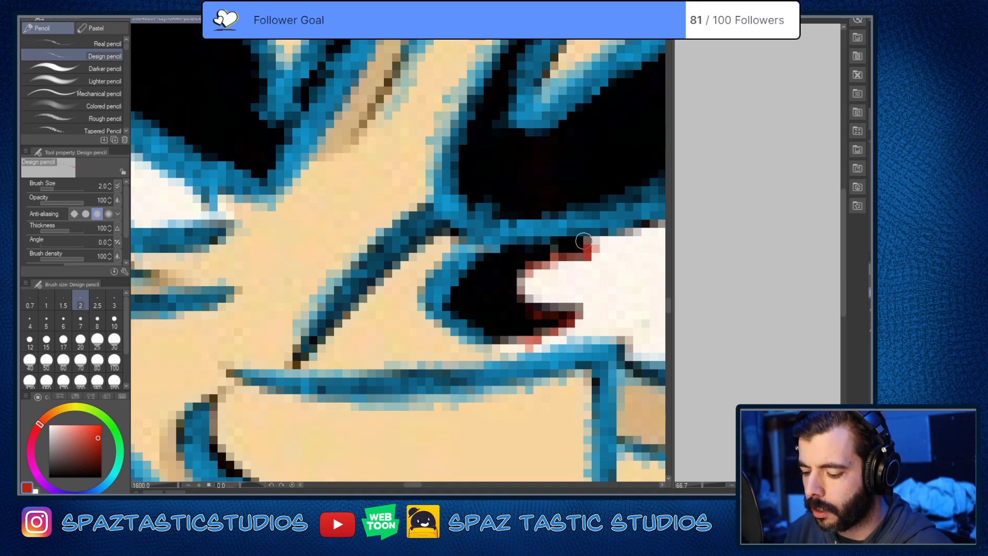
pyautogui.moveTo(517, 289)
pyautogui.mouseDown()
pyautogui.moveTo(578, 310)
pyautogui.moveTo(539, 305)
pyautogui.moveTo(565, 309)
pyautogui.mouseUp()
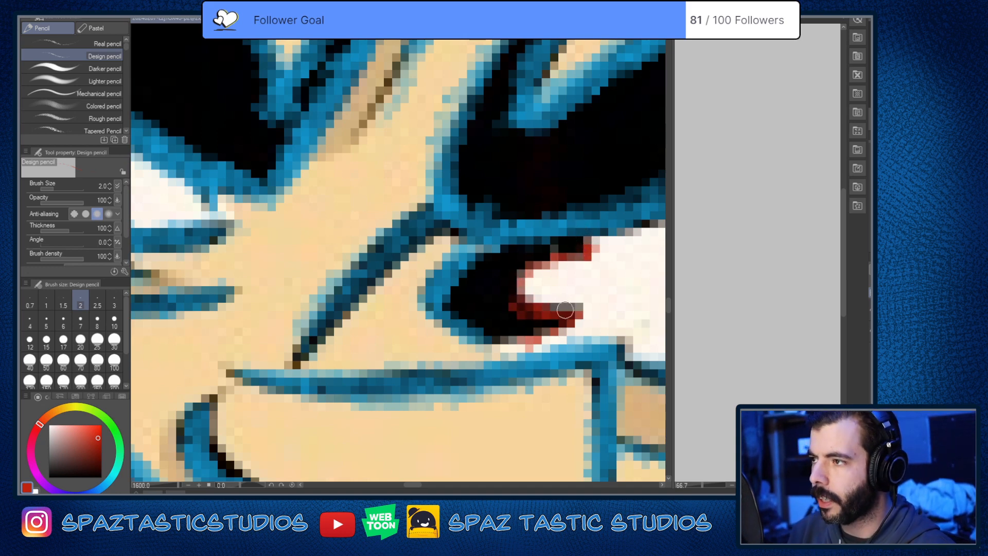
pyautogui.moveTo(495, 261)
pyautogui.mouseDown()
pyautogui.moveTo(480, 258)
pyautogui.moveTo(476, 282)
pyautogui.mouseUp()
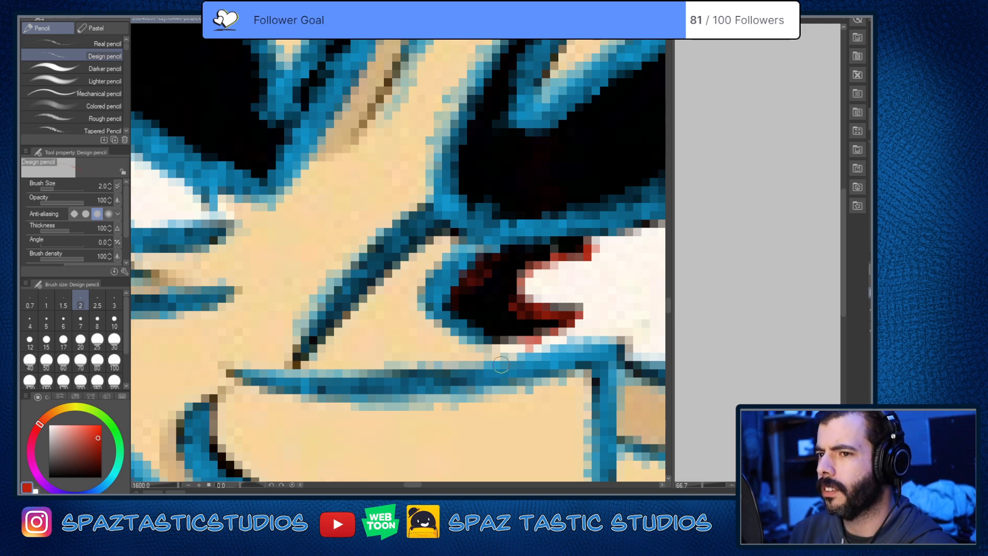
# Step: Fill the rest of the far pupil with solid red, raising the Design pencil's size to 3.5
pyautogui.press(']')
pyautogui.press(']')
pyautogui.moveTo(539, 252)
pyautogui.mouseDown()
pyautogui.moveTo(480, 265)
pyautogui.moveTo(471, 284)
pyautogui.moveTo(486, 271)
pyautogui.mouseUp()
pyautogui.press('[')
pyautogui.press('[')
pyautogui.moveTo(577, 240); pyautogui.dragTo(491, 258)
pyautogui.press(']')
pyautogui.press(']')
pyautogui.press(']')
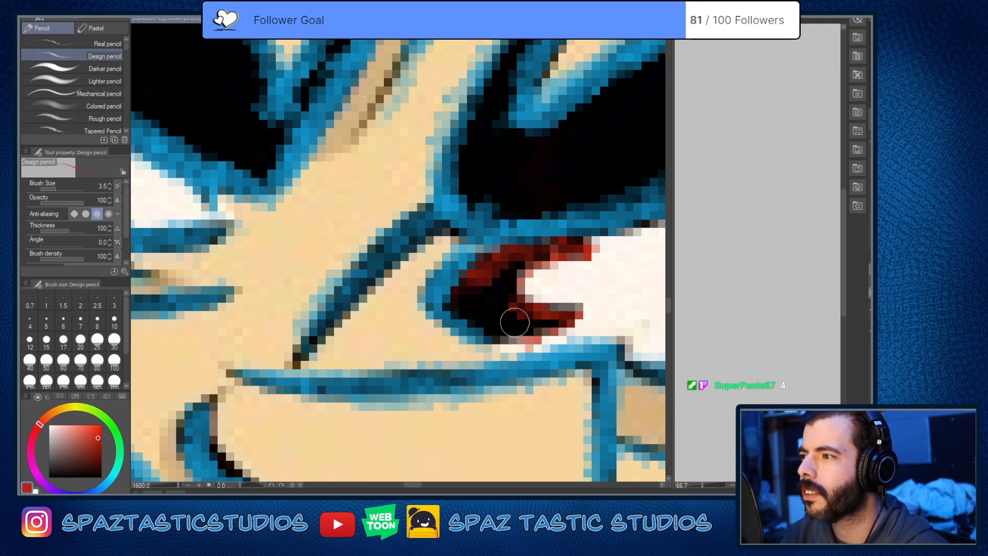
pyautogui.moveTo(513, 319)
pyautogui.mouseDown()
pyautogui.moveTo(478, 284)
pyautogui.moveTo(452, 302)
pyautogui.moveTo(473, 275)
pyautogui.moveTo(500, 273)
pyautogui.moveTo(494, 300)
pyautogui.moveTo(465, 305)
pyautogui.moveTo(475, 315)
pyautogui.moveTo(545, 317)
pyautogui.moveTo(499, 326)
pyautogui.mouseUp()
pyautogui.moveTo(560, 314)
pyautogui.mouseDown()
pyautogui.moveTo(503, 344)
pyautogui.moveTo(551, 328)
pyautogui.moveTo(504, 282)
pyautogui.moveTo(583, 248)
pyautogui.moveTo(551, 248)
pyautogui.moveTo(507, 302)
pyautogui.moveTo(545, 244)
pyautogui.moveTo(466, 314)
pyautogui.moveTo(483, 259)
pyautogui.moveTo(452, 301)
pyautogui.moveTo(497, 282)
pyautogui.moveTo(494, 313)
pyautogui.mouseUp()
pyautogui.moveTo(579, 244); pyautogui.dragTo(546, 251)
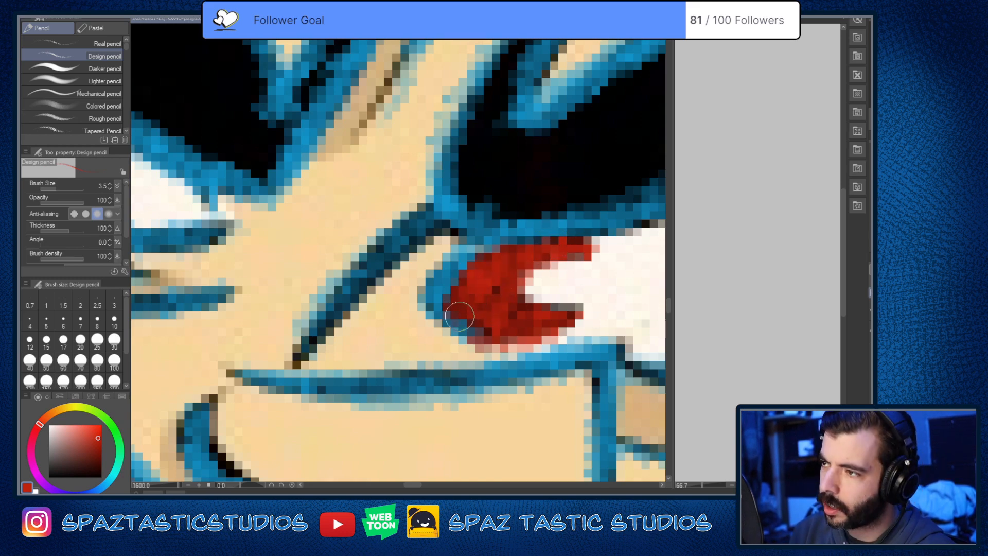
# Step: Compare the whole red and blue sketch against the reference, then examine it with the reference hidden
pyautogui.scroll(-6, 607, 312)
pyautogui.moveTo(620, 345); pyautogui.dragTo(548, 346)
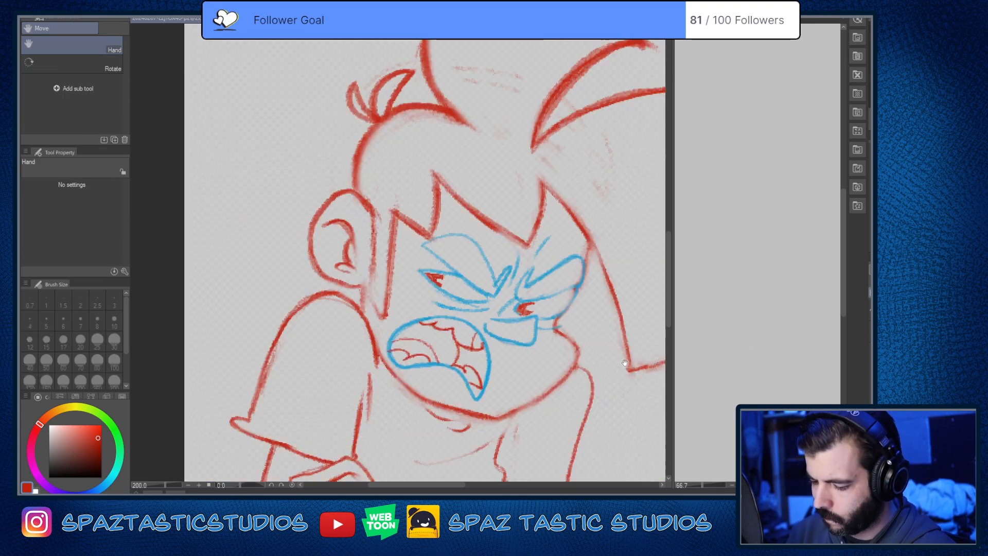
pyautogui.moveTo(639, 369); pyautogui.dragTo(588, 292)
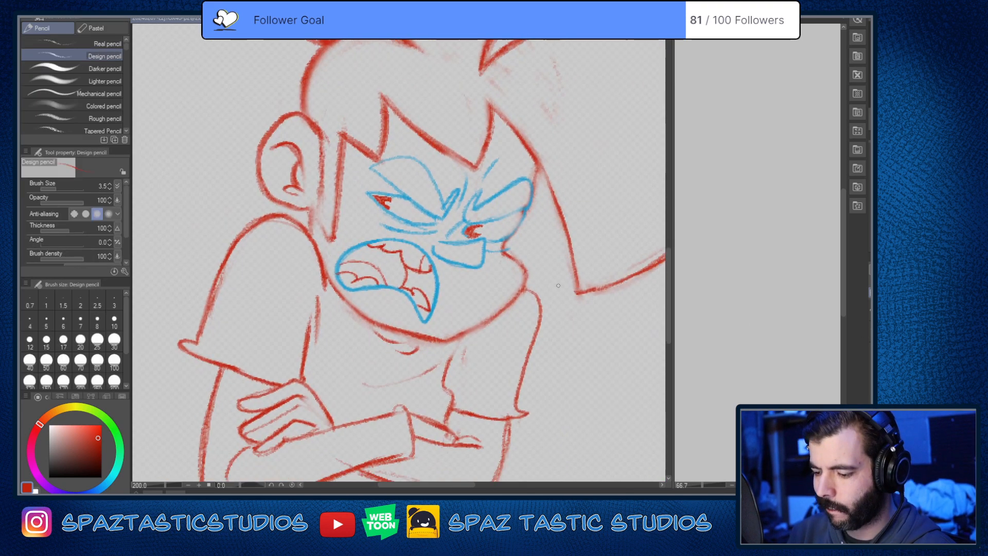
pyautogui.scroll(-3, 588, 292)
pyautogui.scroll(2, 593, 332)
pyautogui.moveTo(594, 332); pyautogui.dragTo(551, 349)
pyautogui.scroll(-2, 522, 330)
pyautogui.scroll(2, 522, 336)
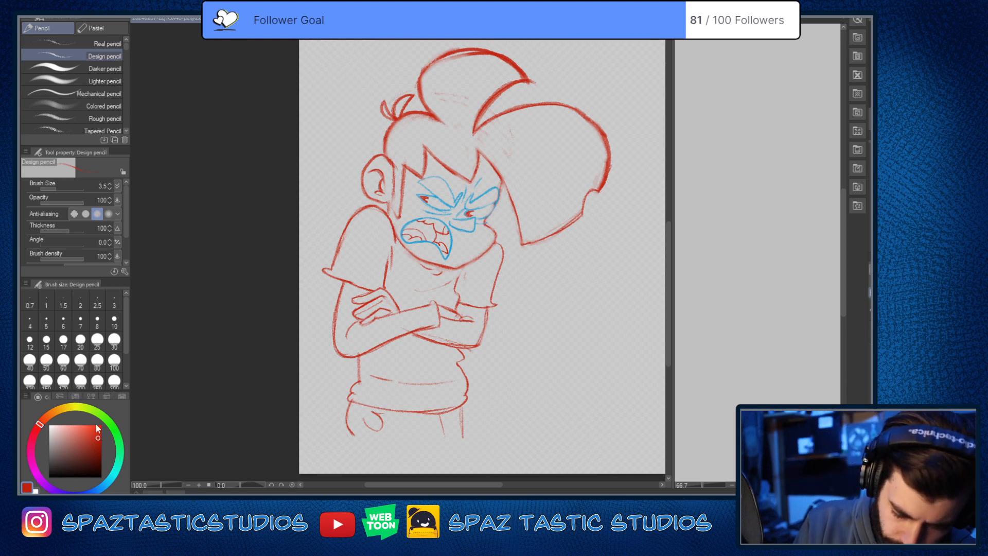
# Step: Change the drawing colour to near-black and raise the Design pencil's brush size to 10.0
pyautogui.click(117, 437)
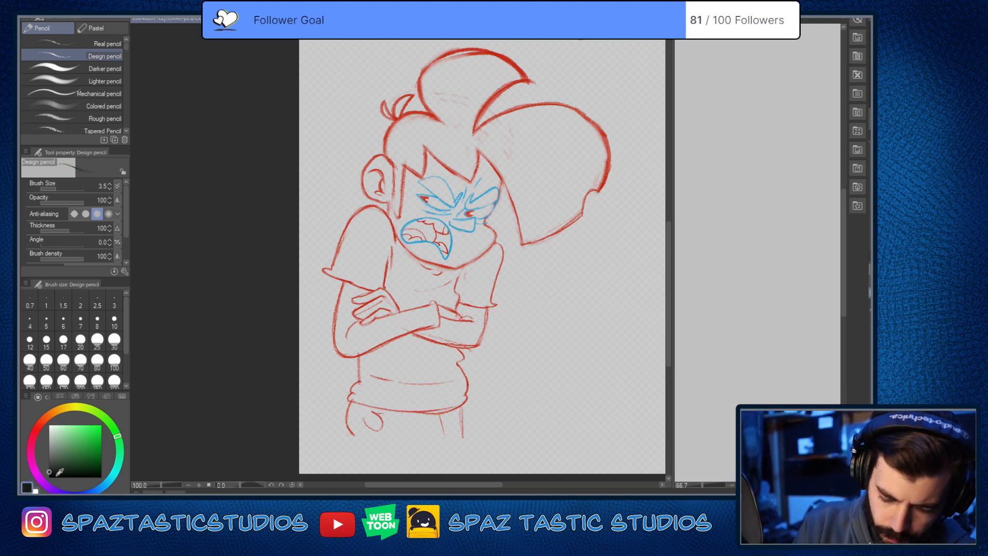
pyautogui.press('space')
pyautogui.moveTo(412, 212); pyautogui.dragTo(400, 312)
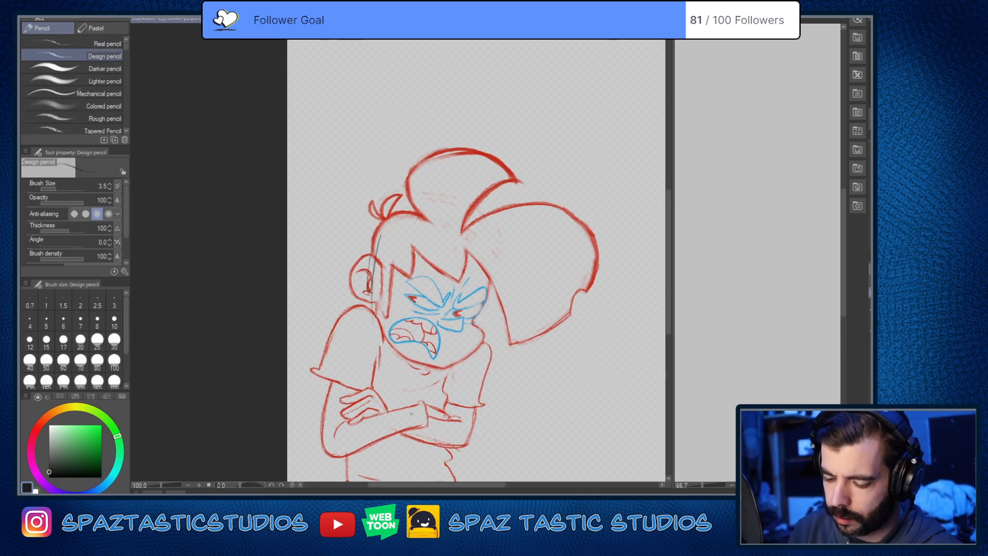
pyautogui.press(']')
pyautogui.press(']')
pyautogui.press(']')
pyautogui.press(']')
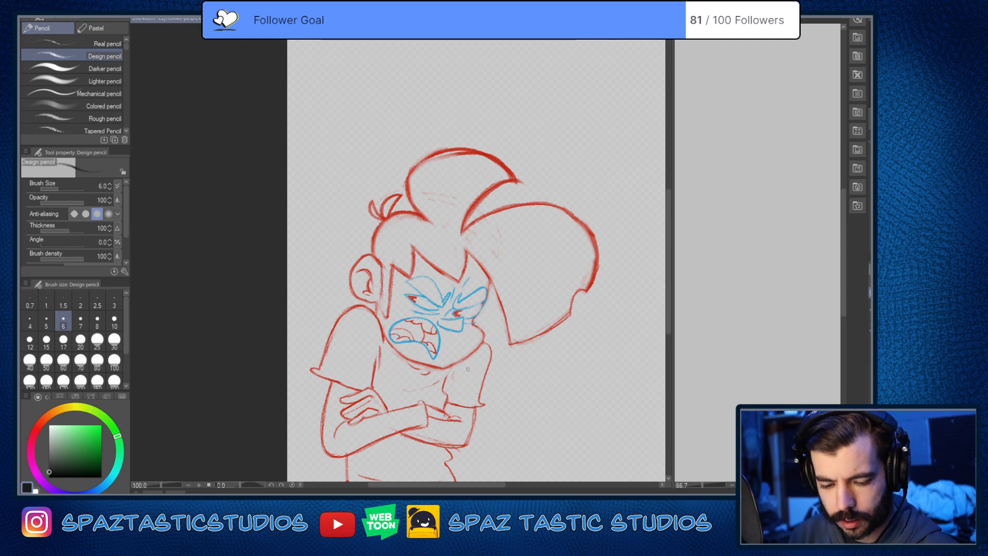
pyautogui.press(']')
pyautogui.press(']')
# Step: Trace the near eyebrow's outline and its upturned inner hook in near-black over the blue lines
pyautogui.press('space')
pyautogui.moveTo(515, 379)
pyautogui.mouseDown()
pyautogui.moveTo(554, 324)
pyautogui.moveTo(553, 410)
pyautogui.mouseUp()
pyautogui.scroll(2, 554, 323)
pyautogui.press('space')
pyautogui.scroll(2, 412, 175)
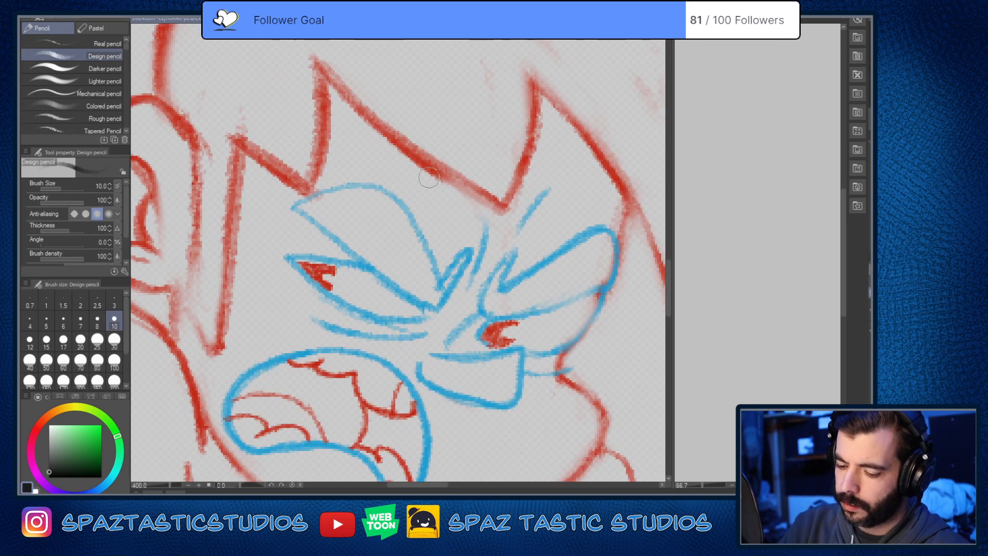
pyautogui.press('space')
pyautogui.moveTo(538, 355); pyautogui.dragTo(566, 346)
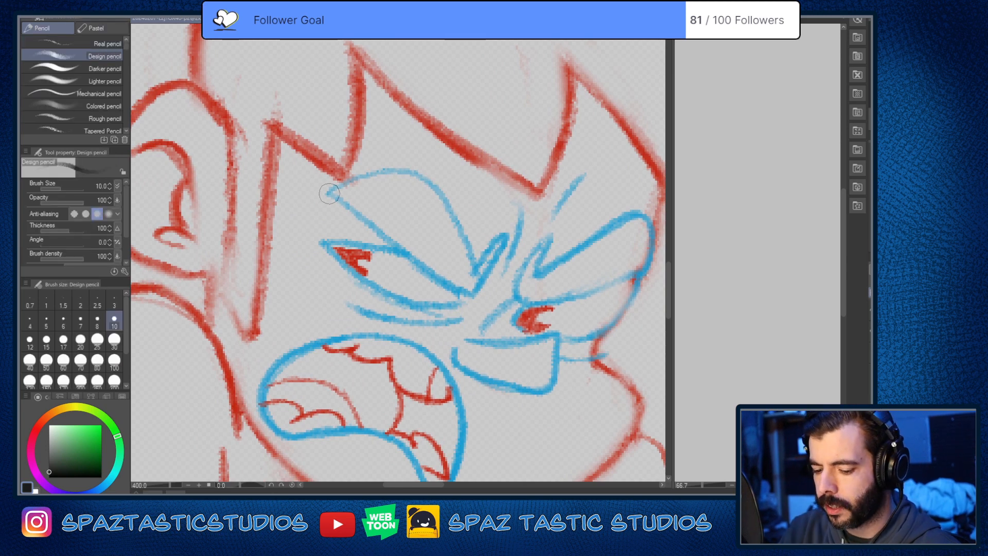
pyautogui.moveTo(330, 194)
pyautogui.mouseDown()
pyautogui.moveTo(339, 182)
pyautogui.moveTo(457, 231)
pyautogui.mouseUp()
pyautogui.hotkey('ctrl', 'z')
pyautogui.moveTo(332, 193); pyautogui.dragTo(443, 279)
pyautogui.moveTo(338, 187)
pyautogui.mouseDown()
pyautogui.moveTo(415, 183)
pyautogui.moveTo(470, 258)
pyautogui.moveTo(471, 299)
pyautogui.moveTo(472, 280)
pyautogui.moveTo(425, 192)
pyautogui.moveTo(328, 194)
pyautogui.moveTo(357, 196)
pyautogui.moveTo(328, 195)
pyautogui.moveTo(475, 312)
pyautogui.mouseUp()
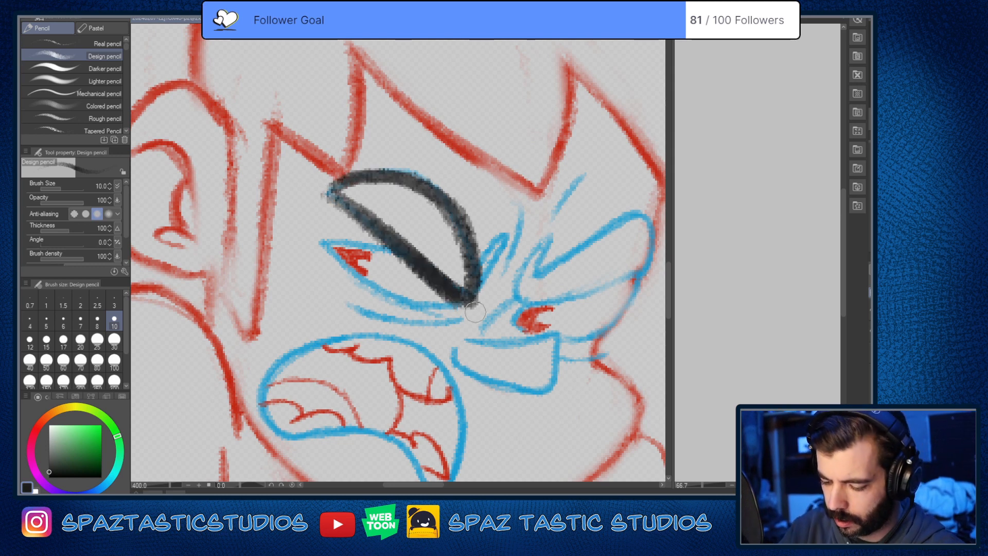
pyautogui.moveTo(498, 234)
pyautogui.mouseDown()
pyautogui.moveTo(469, 297)
pyautogui.moveTo(501, 232)
pyautogui.moveTo(465, 298)
pyautogui.moveTo(494, 250)
pyautogui.moveTo(462, 279)
pyautogui.mouseUp()
# Step: Trace the far eyebrow's outline in near-black with the Design pencil at size 10.0
pyautogui.moveTo(546, 240)
pyautogui.mouseDown()
pyautogui.moveTo(521, 301)
pyautogui.moveTo(535, 311)
pyautogui.mouseUp()
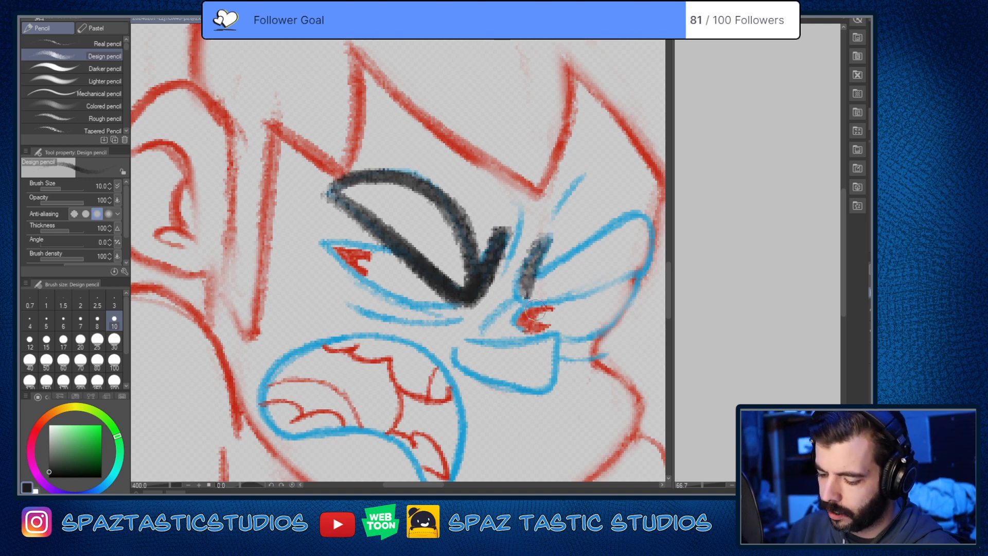
pyautogui.moveTo(609, 313); pyautogui.dragTo(456, 343)
pyautogui.moveTo(380, 316)
pyautogui.mouseDown()
pyautogui.moveTo(392, 299)
pyautogui.moveTo(490, 270)
pyautogui.moveTo(480, 310)
pyautogui.mouseUp()
pyautogui.moveTo(414, 326)
pyautogui.mouseDown()
pyautogui.moveTo(498, 304)
pyautogui.moveTo(368, 334)
pyautogui.moveTo(434, 266)
pyautogui.moveTo(493, 295)
pyautogui.moveTo(491, 261)
pyautogui.moveTo(415, 280)
pyautogui.moveTo(371, 332)
pyautogui.mouseUp()
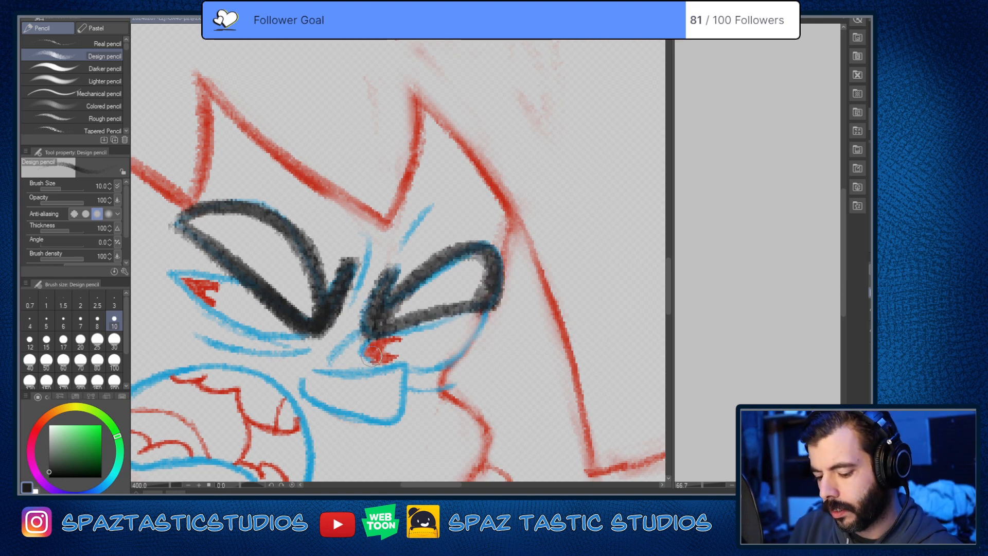
pyautogui.scroll(-3, 482, 353)
pyautogui.moveTo(475, 374); pyautogui.dragTo(516, 301)
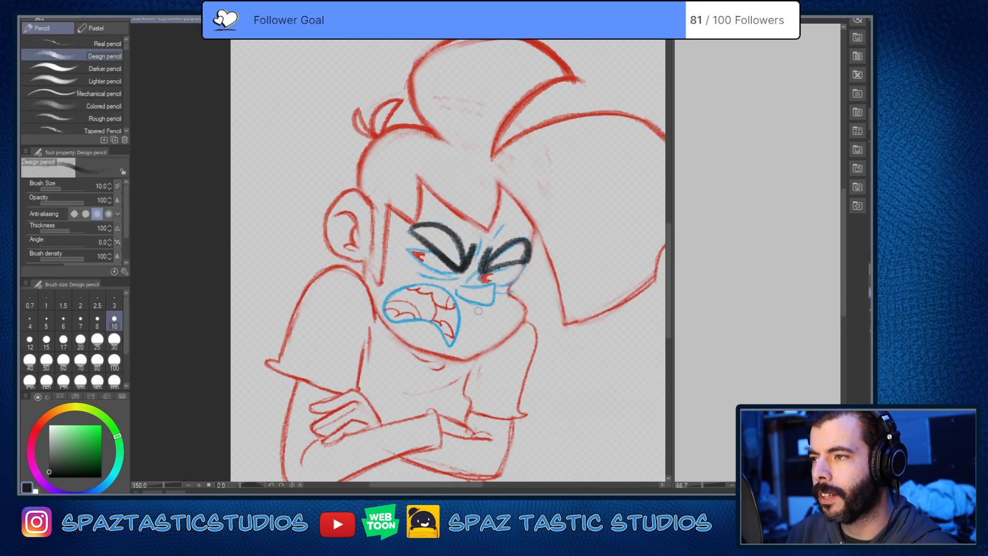
pyautogui.scroll(3, 452, 261)
pyautogui.scroll(-3, 529, 307)
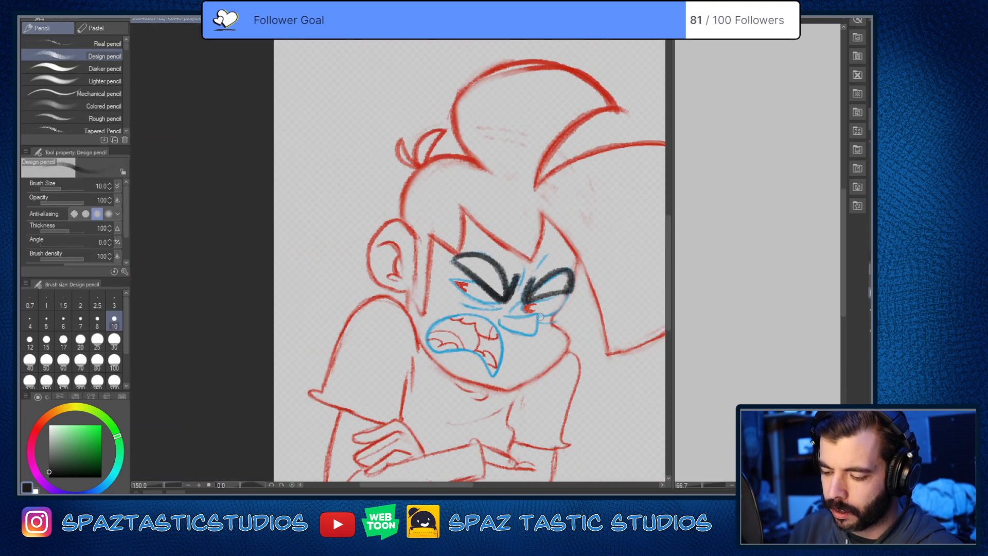
# Step: Thicken and darken the far eyebrow's outline with more near-black strokes
pyautogui.scroll(3, 555, 301)
pyautogui.moveTo(499, 239)
pyautogui.mouseDown()
pyautogui.moveTo(478, 301)
pyautogui.moveTo(590, 222)
pyautogui.mouseUp()
pyautogui.moveTo(517, 258)
pyautogui.mouseDown()
pyautogui.moveTo(609, 229)
pyautogui.moveTo(604, 272)
pyautogui.moveTo(601, 262)
pyautogui.moveTo(603, 270)
pyautogui.moveTo(466, 311)
pyautogui.mouseUp()
pyautogui.scroll(-3, 578, 288)
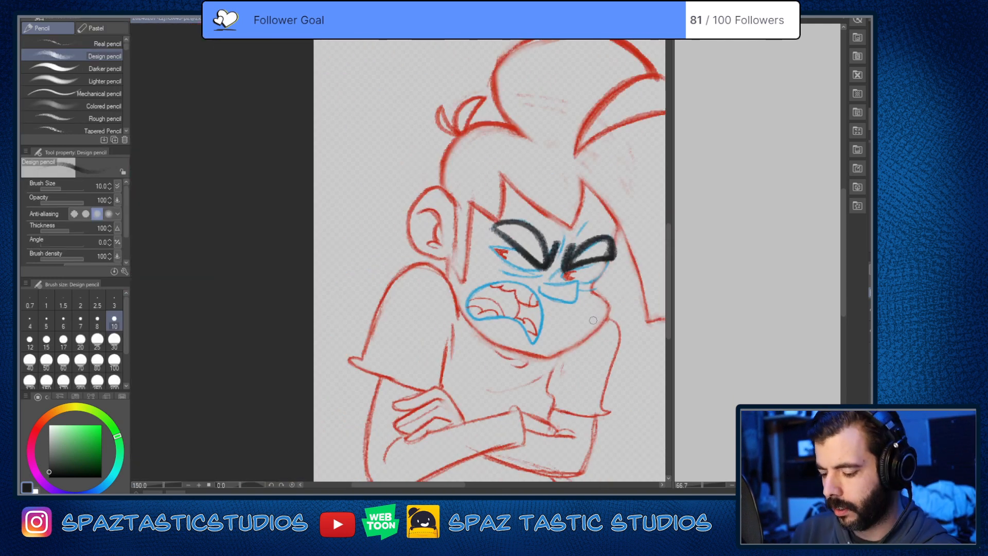
pyautogui.scroll(1, 592, 321)
pyautogui.moveTo(589, 320); pyautogui.dragTo(495, 344)
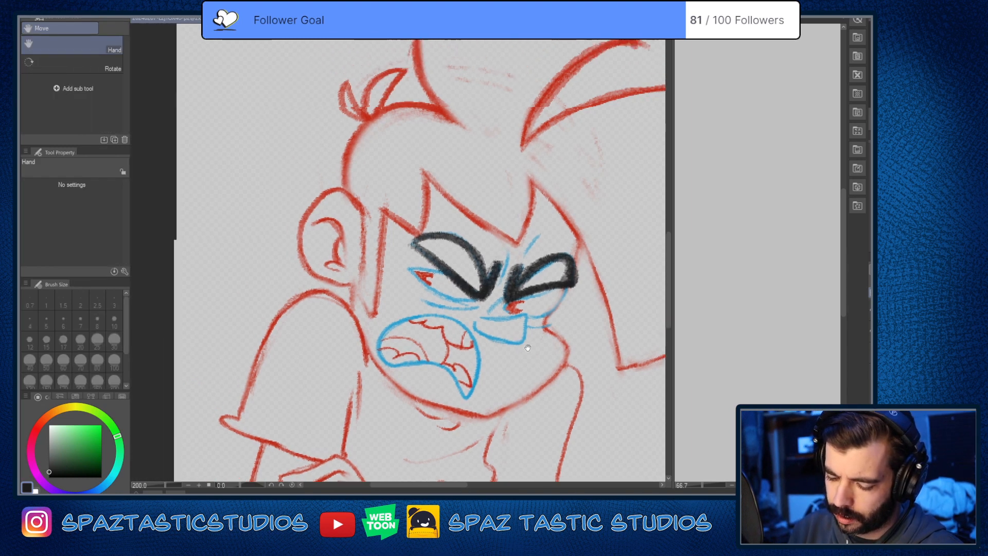
# Step: Trace the nose outline in near-black over the blue lines with the Design pencil reduced to size 5.0
pyautogui.scroll(2, 584, 341)
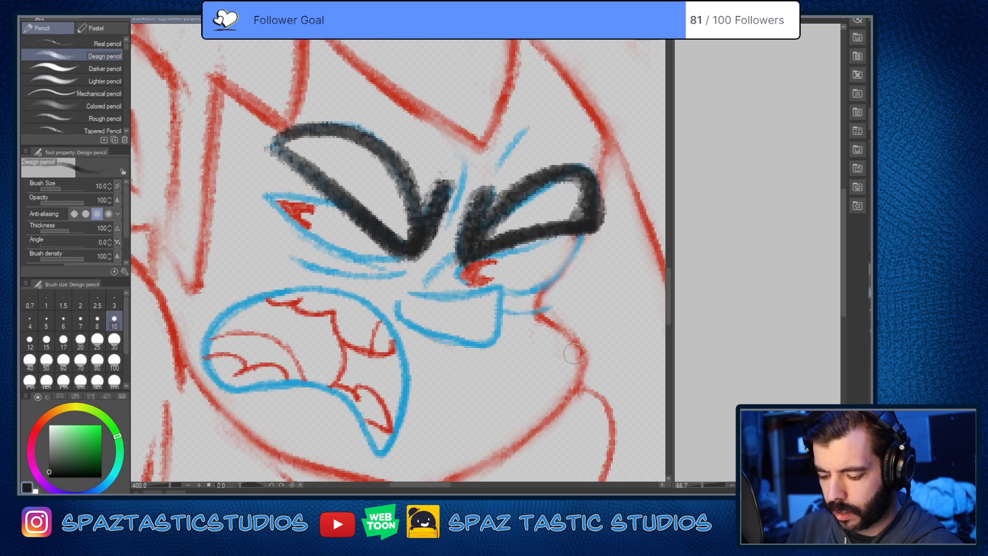
pyautogui.moveTo(574, 355)
pyautogui.mouseDown()
pyautogui.moveTo(575, 295)
pyautogui.moveTo(610, 335)
pyautogui.moveTo(581, 396)
pyautogui.mouseUp()
pyautogui.scroll(2, 563, 318)
pyautogui.scroll(-4, 610, 334)
pyautogui.scroll(4, 589, 346)
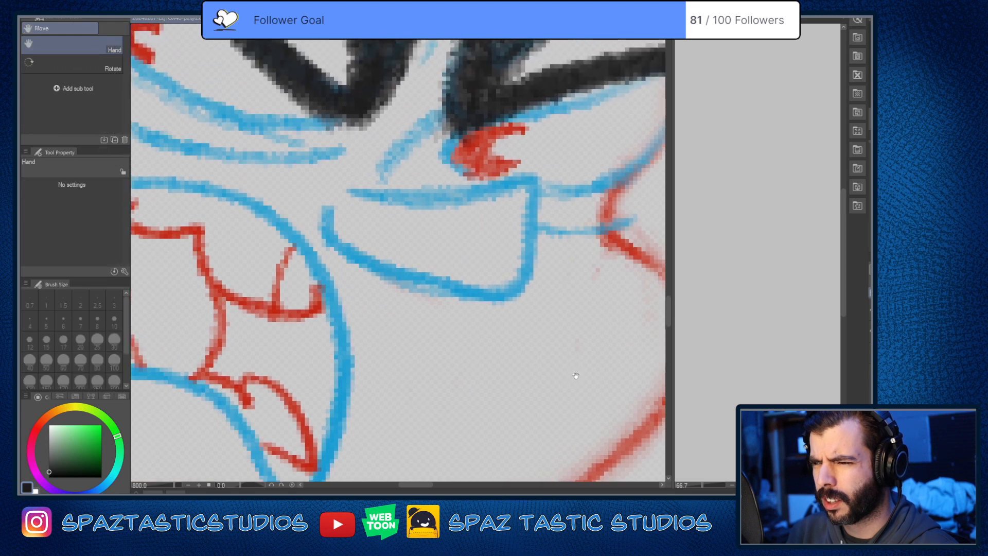
pyautogui.moveTo(346, 187); pyautogui.dragTo(521, 186)
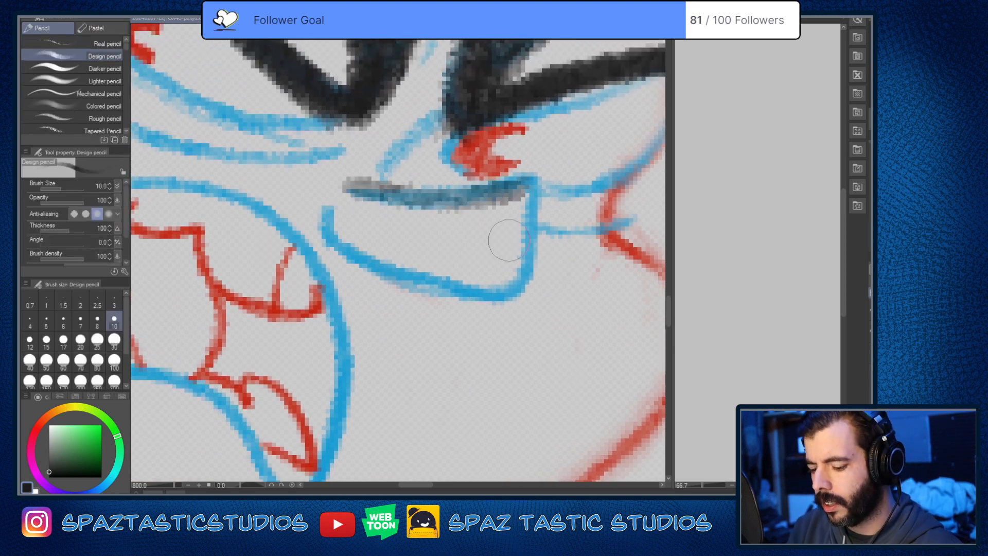
pyautogui.hotkey('ctrl', 'z')
pyautogui.press('[')
pyautogui.press('[')
pyautogui.press('[')
pyautogui.press('[')
pyautogui.moveTo(346, 181)
pyautogui.mouseDown()
pyautogui.moveTo(399, 197)
pyautogui.moveTo(536, 189)
pyautogui.mouseUp()
pyautogui.hotkey('ctrl', 'z')
pyautogui.moveTo(345, 186)
pyautogui.mouseDown()
pyautogui.moveTo(528, 189)
pyautogui.moveTo(527, 178)
pyautogui.moveTo(513, 286)
pyautogui.mouseUp()
pyautogui.moveTo(337, 178)
pyautogui.mouseDown()
pyautogui.moveTo(326, 240)
pyautogui.moveTo(362, 261)
pyautogui.moveTo(543, 291)
pyautogui.moveTo(532, 278)
pyautogui.moveTo(522, 285)
pyautogui.moveTo(530, 173)
pyautogui.moveTo(412, 197)
pyautogui.moveTo(329, 177)
pyautogui.moveTo(329, 245)
pyautogui.mouseUp()
pyautogui.scroll(-7, 340, 262)
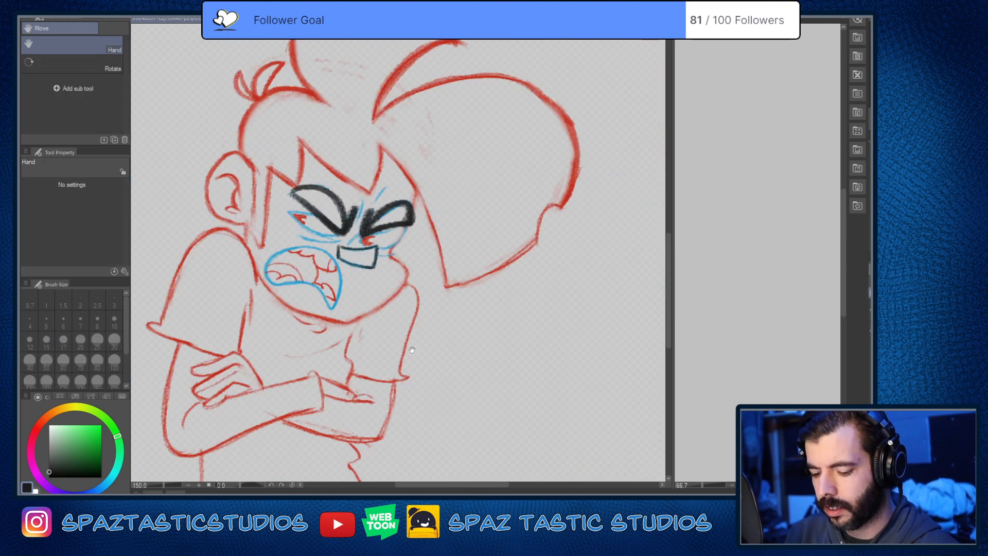
# Step: Go over the nose outline again in near-black to reinforce its edges
pyautogui.moveTo(407, 337); pyautogui.dragTo(581, 375)
pyautogui.scroll(7, 540, 293)
pyautogui.scroll(-4, 585, 323)
pyautogui.moveTo(603, 321); pyautogui.dragTo(501, 316)
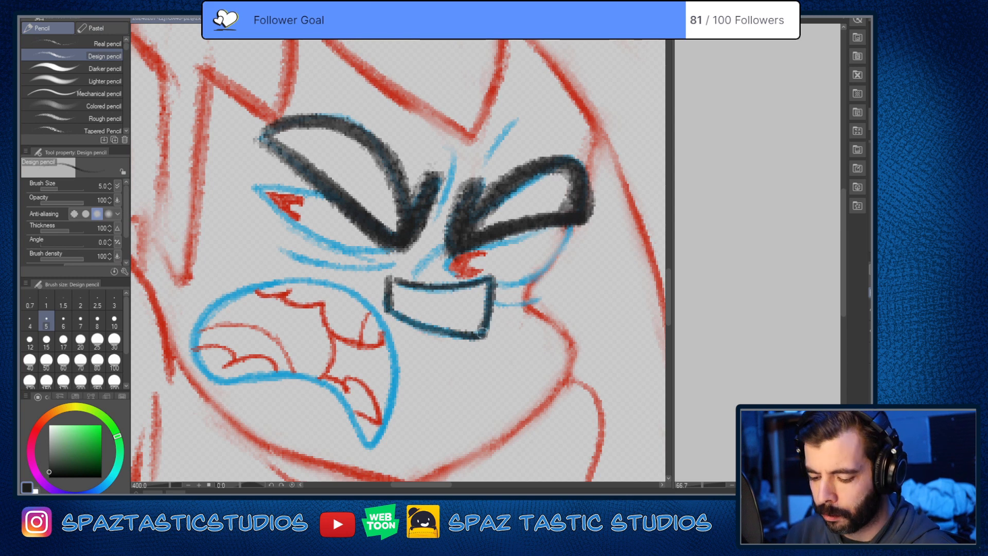
pyautogui.scroll(3, 387, 276)
pyautogui.moveTo(389, 280)
pyautogui.mouseDown()
pyautogui.moveTo(571, 300)
pyautogui.moveTo(579, 360)
pyautogui.moveTo(448, 379)
pyautogui.moveTo(383, 348)
pyautogui.mouseUp()
pyautogui.hotkey('ctrl', 'z')
pyautogui.moveTo(575, 389); pyautogui.dragTo(493, 349)
pyautogui.moveTo(311, 303)
pyautogui.mouseDown()
pyautogui.moveTo(395, 346)
pyautogui.moveTo(520, 344)
pyautogui.mouseUp()
pyautogui.scroll(-5, 591, 353)
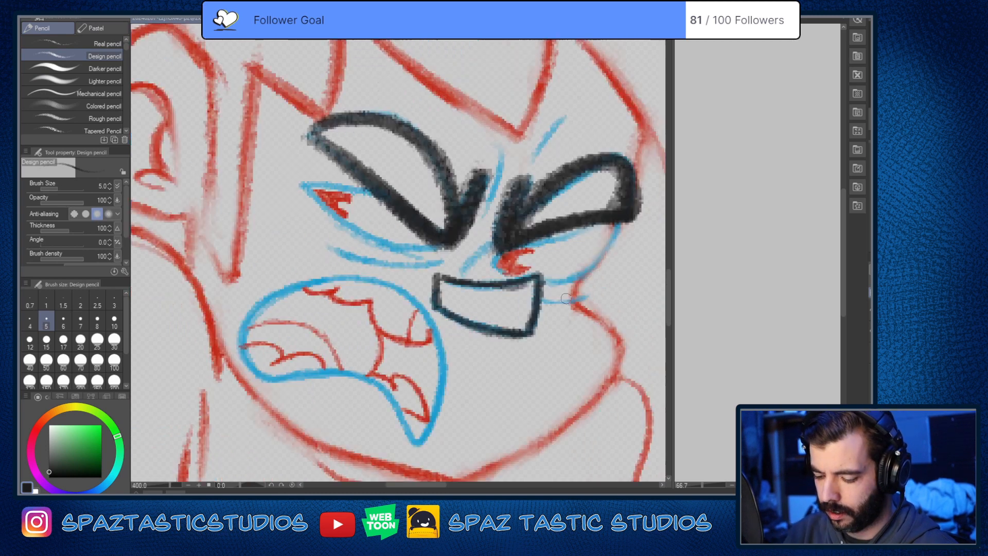
pyautogui.scroll(1, 594, 345)
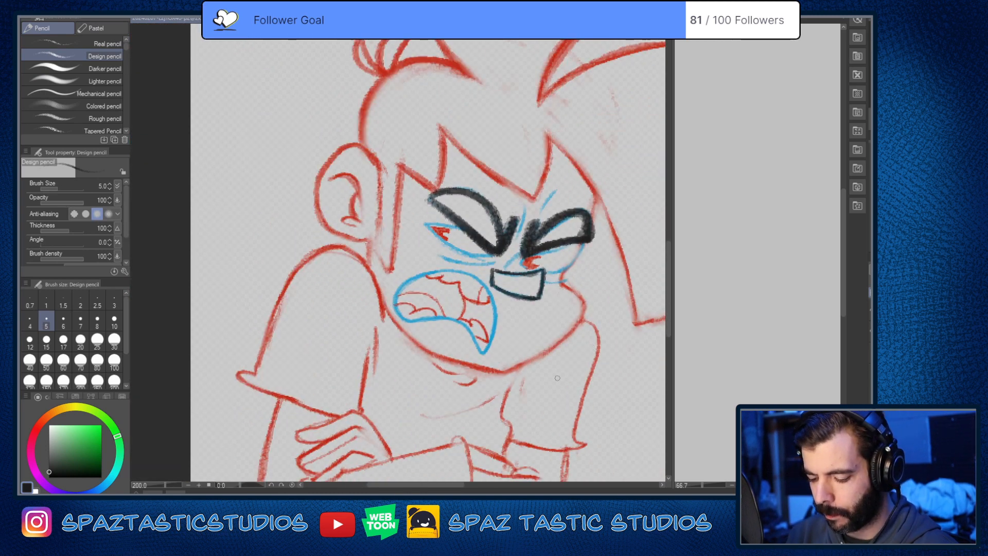
pyautogui.moveTo(557, 378); pyautogui.dragTo(589, 326)
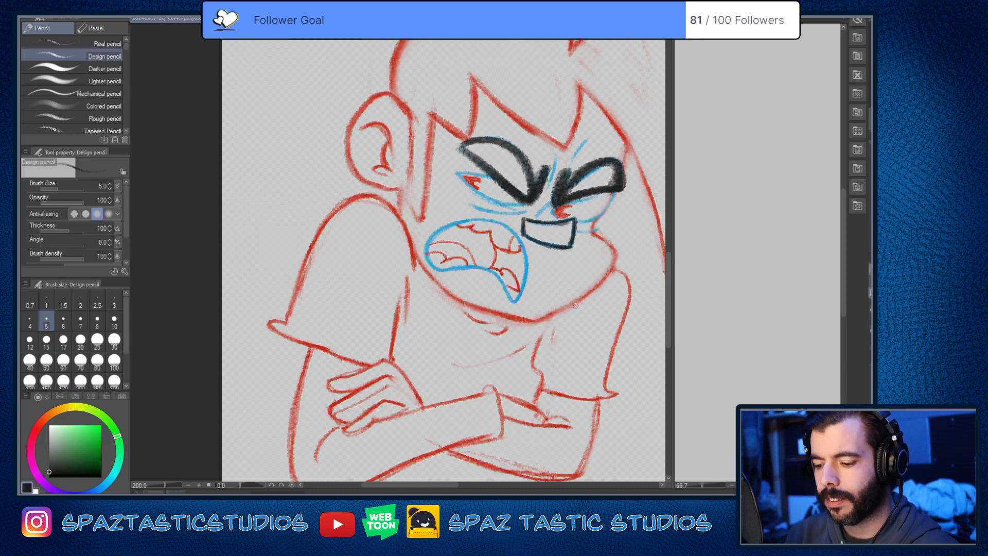
# Step: Undo the latest marks on the near pupil and outline the far eye's pupil in near-black with the size 5.0 Design pencil
pyautogui.scroll(2, 567, 303)
pyautogui.moveTo(551, 325); pyautogui.dragTo(545, 442)
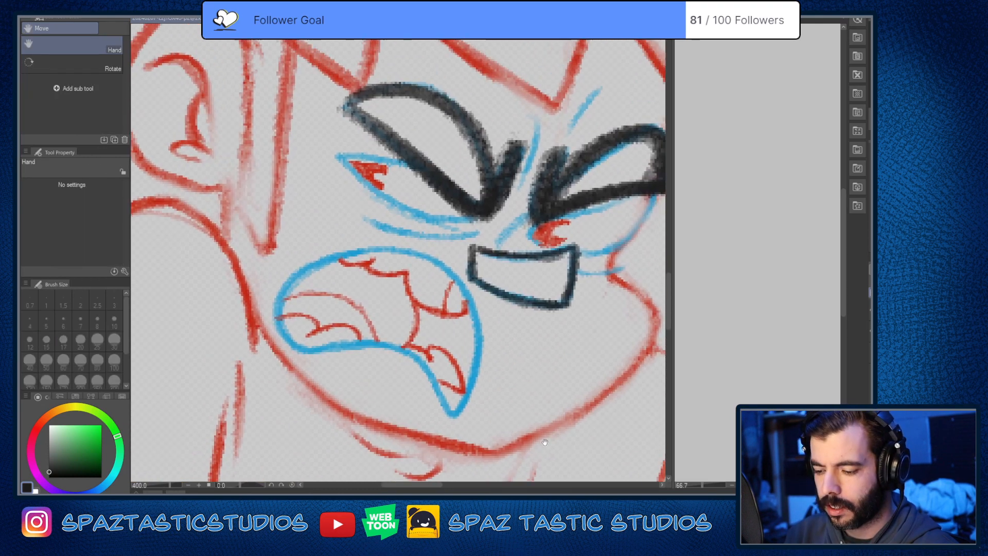
pyautogui.moveTo(543, 395); pyautogui.dragTo(603, 328)
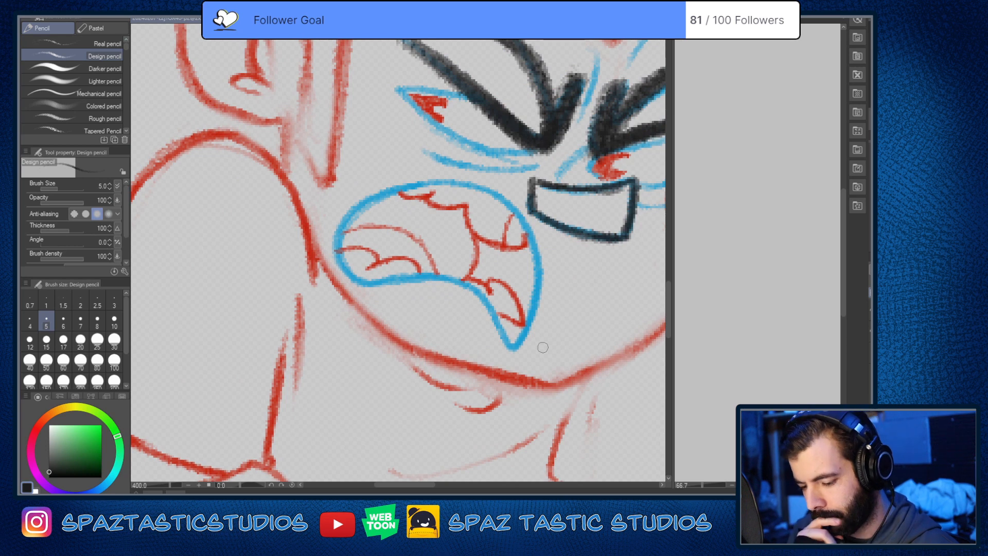
pyautogui.moveTo(458, 78); pyautogui.dragTo(406, 244)
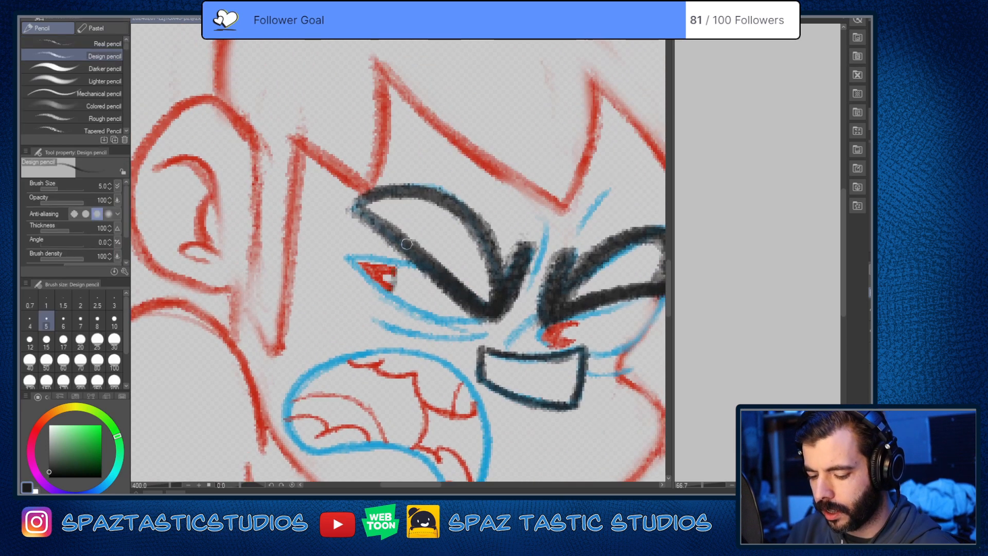
pyautogui.hotkey('ctrl', 'z')
pyautogui.hotkey('ctrl', 'z')
pyautogui.moveTo(563, 338)
pyautogui.mouseDown()
pyautogui.moveTo(582, 323)
pyautogui.moveTo(566, 344)
pyautogui.moveTo(574, 328)
pyautogui.moveTo(545, 331)
pyautogui.moveTo(563, 346)
pyautogui.moveTo(549, 345)
pyautogui.moveTo(582, 324)
pyautogui.moveTo(573, 347)
pyautogui.moveTo(543, 337)
pyautogui.mouseUp()
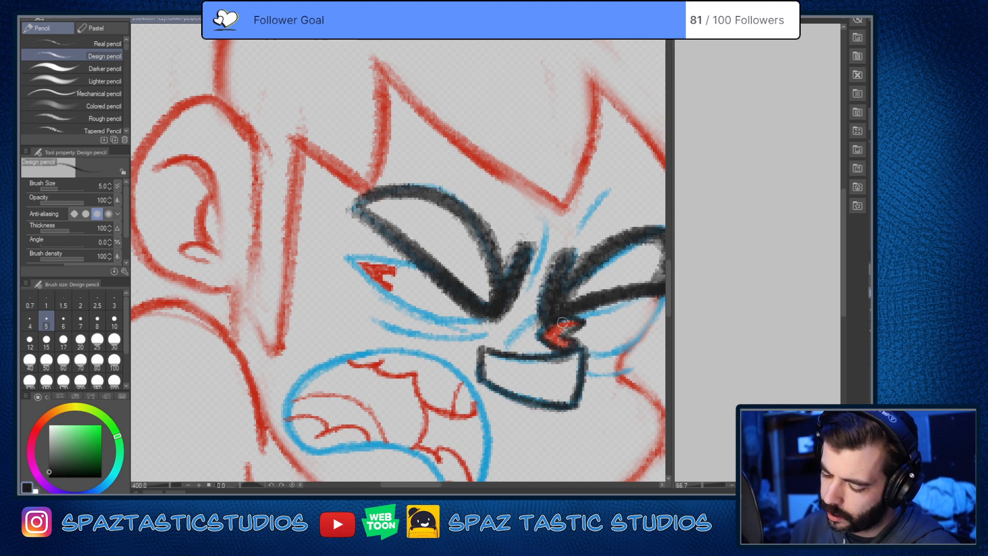
# Step: Show the coloured comic reference to examine the shirt emblem and crossed arms, and hide it again
pyautogui.moveTo(560, 406); pyautogui.dragTo(576, 221)
pyautogui.scroll(-2, 543, 269)
pyautogui.moveTo(544, 288); pyautogui.dragTo(538, 197)
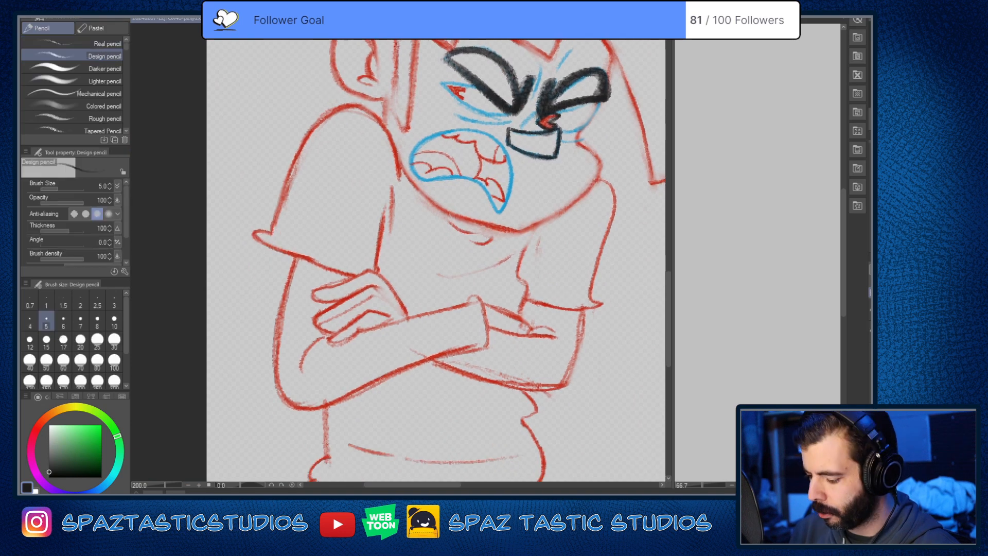
pyautogui.click(867, 362)
pyautogui.moveTo(550, 390); pyautogui.dragTo(536, 265)
pyautogui.moveTo(471, 259); pyautogui.dragTo(470, 284)
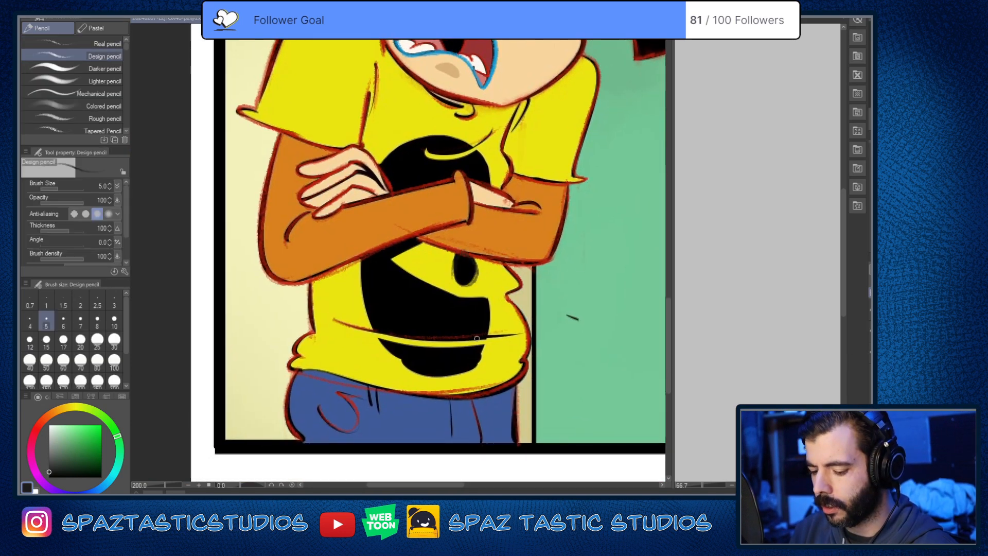
pyautogui.hotkey('ctrl', 'z')
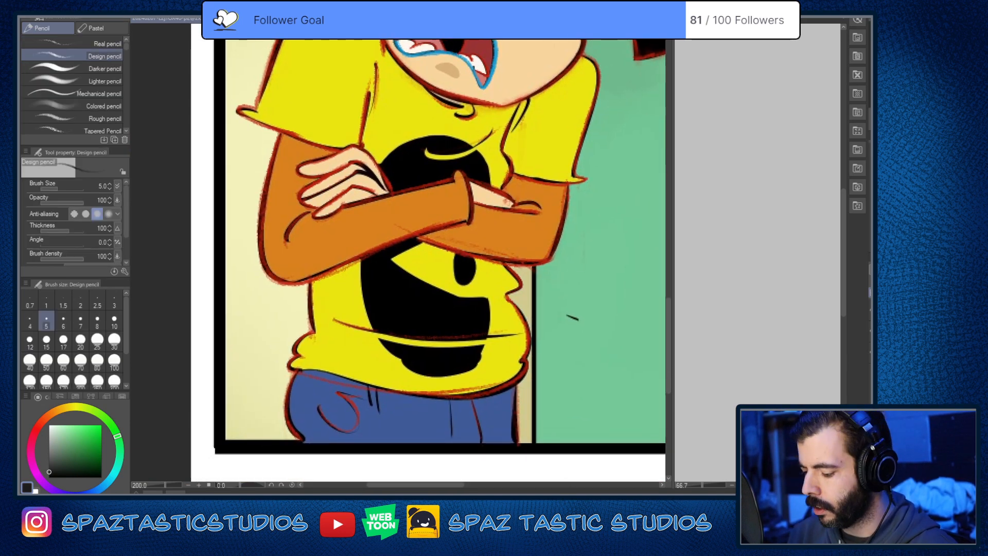
pyautogui.click(868, 361)
# Step: Trace the near eye's pupil edge in near-black over the red lines with the Design pencil
pyautogui.moveTo(493, 197); pyautogui.dragTo(505, 385)
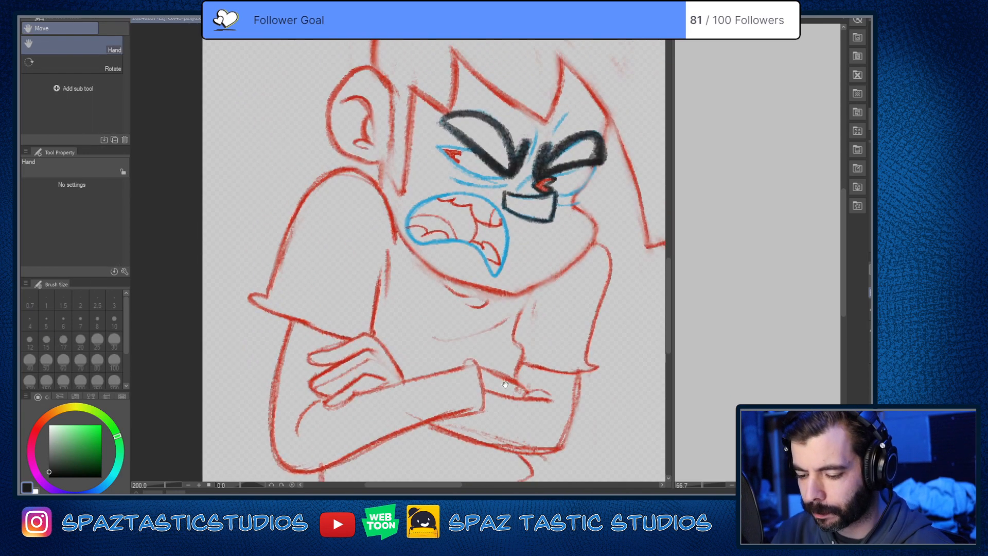
pyautogui.moveTo(486, 144); pyautogui.dragTo(488, 255)
pyautogui.press('p')
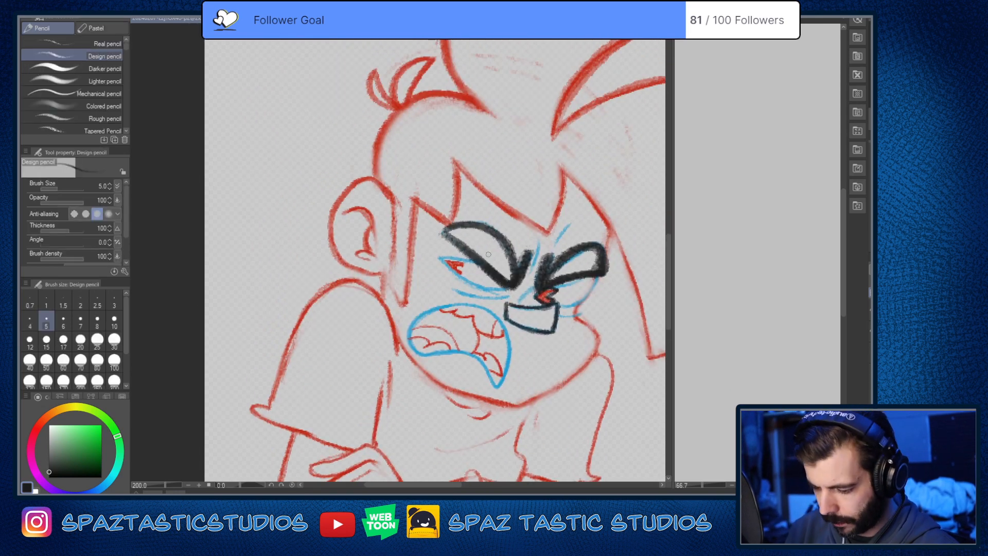
pyautogui.scroll(2, 571, 283)
pyautogui.moveTo(347, 248)
pyautogui.mouseDown()
pyautogui.moveTo(343, 237)
pyautogui.moveTo(351, 267)
pyautogui.moveTo(344, 253)
pyautogui.moveTo(353, 259)
pyautogui.mouseUp()
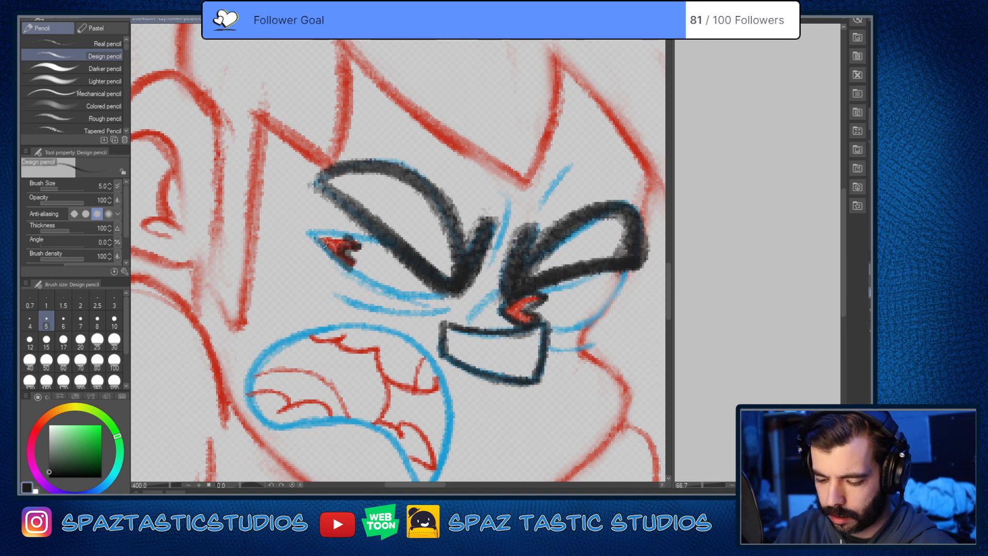
# Step: Examine the darkened eyebrows, pupils and nose against the rest of the sketch at several zoom levels
pyautogui.scroll(-3, 322, 242)
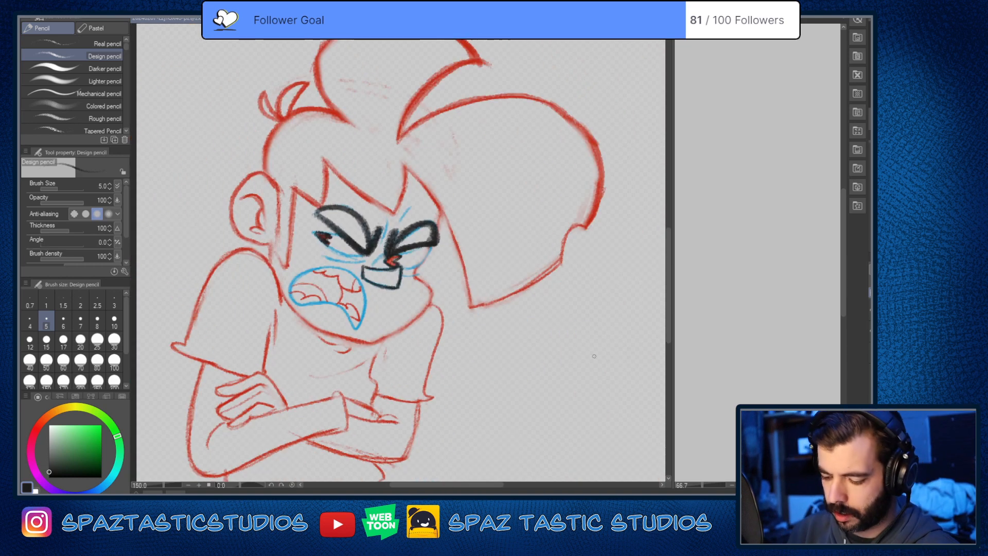
pyautogui.moveTo(365, 330); pyautogui.dragTo(606, 302)
pyautogui.scroll(1, 607, 301)
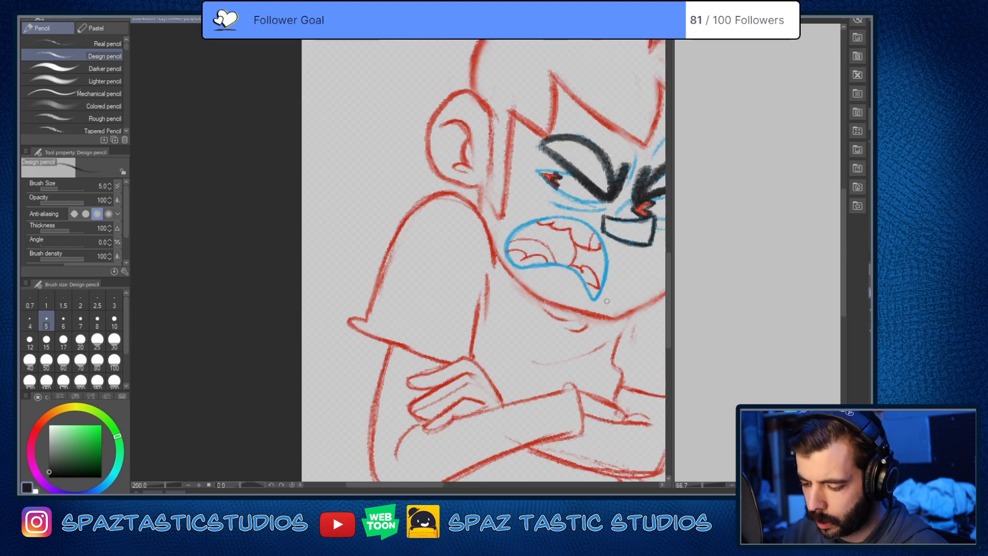
pyautogui.scroll(2, 607, 301)
pyautogui.moveTo(553, 243); pyautogui.dragTo(528, 434)
pyautogui.moveTo(590, 344); pyautogui.dragTo(566, 184)
pyautogui.moveTo(546, 345); pyautogui.dragTo(534, 402)
pyautogui.scroll(-3, 534, 402)
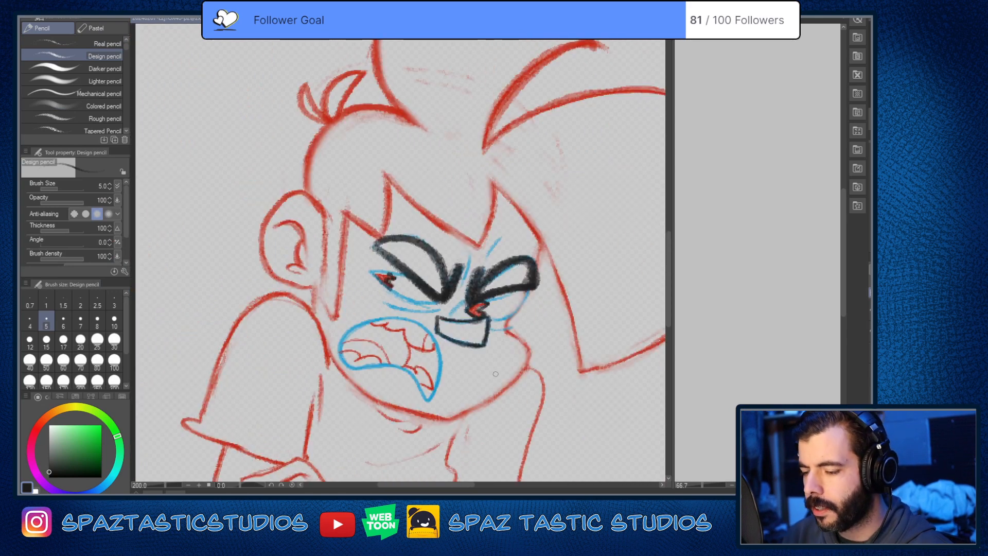
pyautogui.moveTo(496, 374); pyautogui.dragTo(586, 316)
pyautogui.scroll(2, 579, 321)
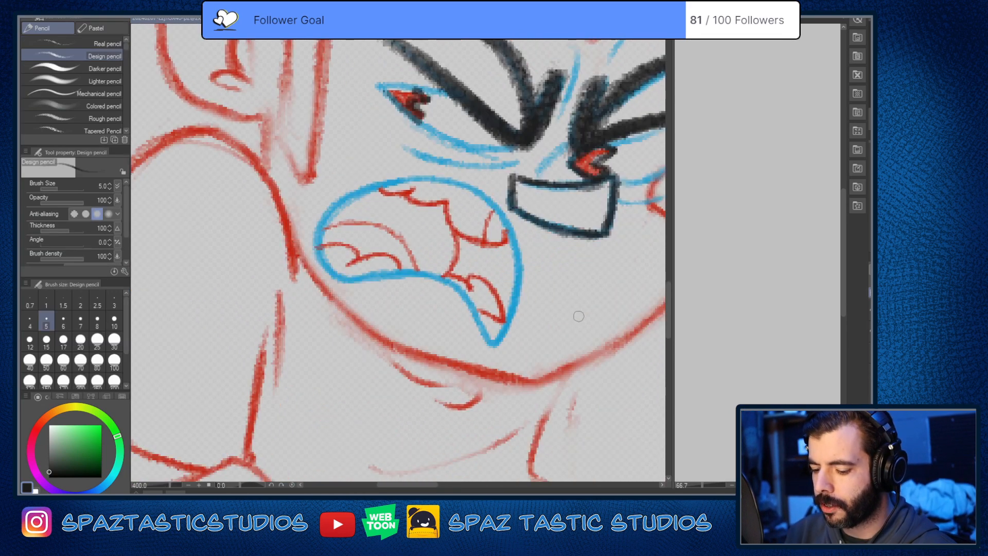
# Step: Trace the lower outlines of both eyes lightly in near-black over the blue lines
pyautogui.moveTo(588, 280); pyautogui.dragTo(494, 400)
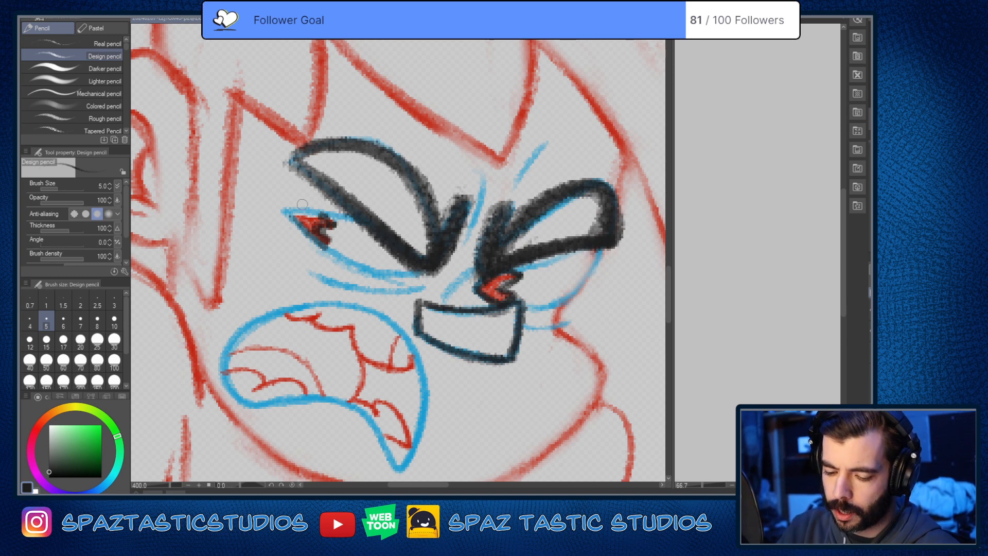
pyautogui.moveTo(296, 232); pyautogui.dragTo(433, 265)
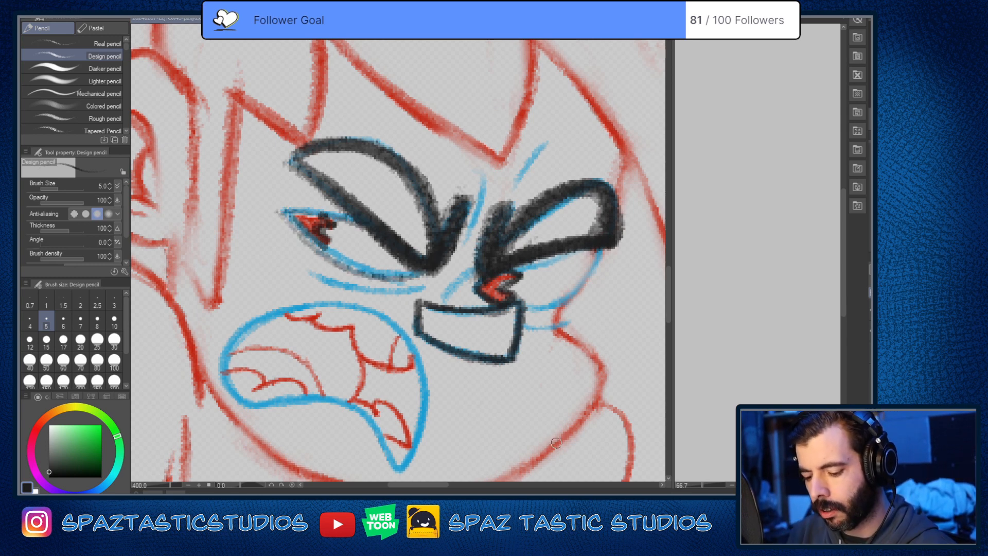
pyautogui.moveTo(599, 244); pyautogui.dragTo(526, 310)
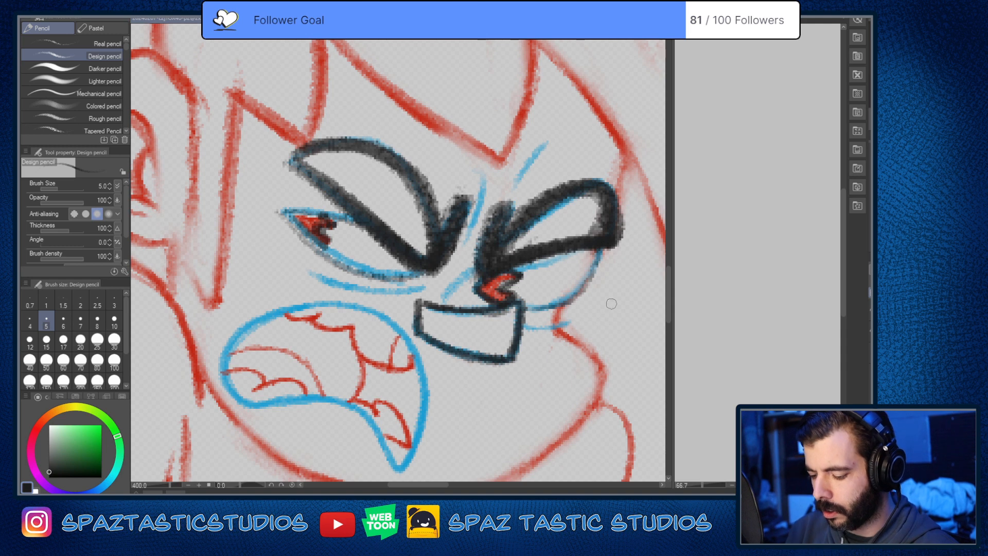
# Step: Go over the far eye's outer and lower outline with repeated near-black strokes
pyautogui.moveTo(608, 307); pyautogui.dragTo(566, 229)
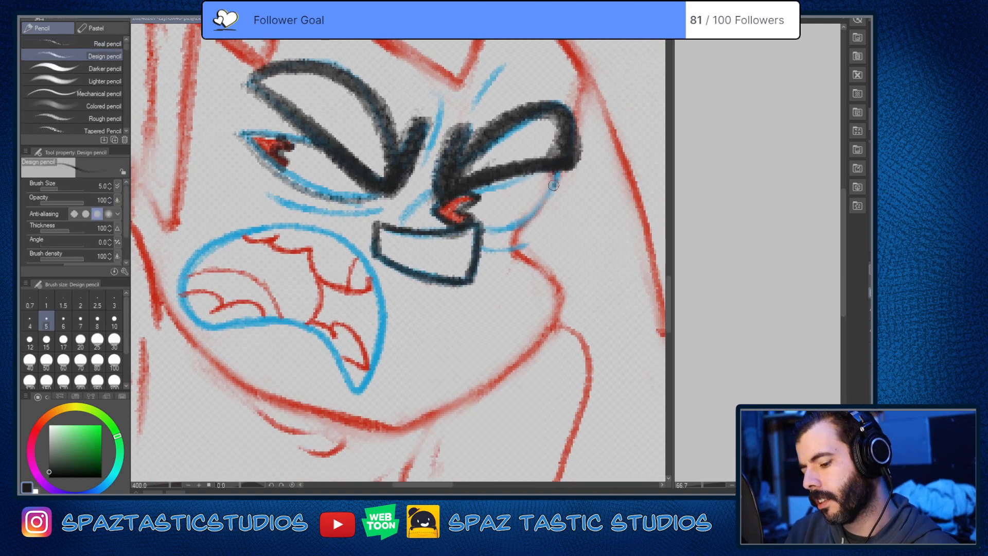
pyautogui.moveTo(554, 185); pyautogui.dragTo(514, 230)
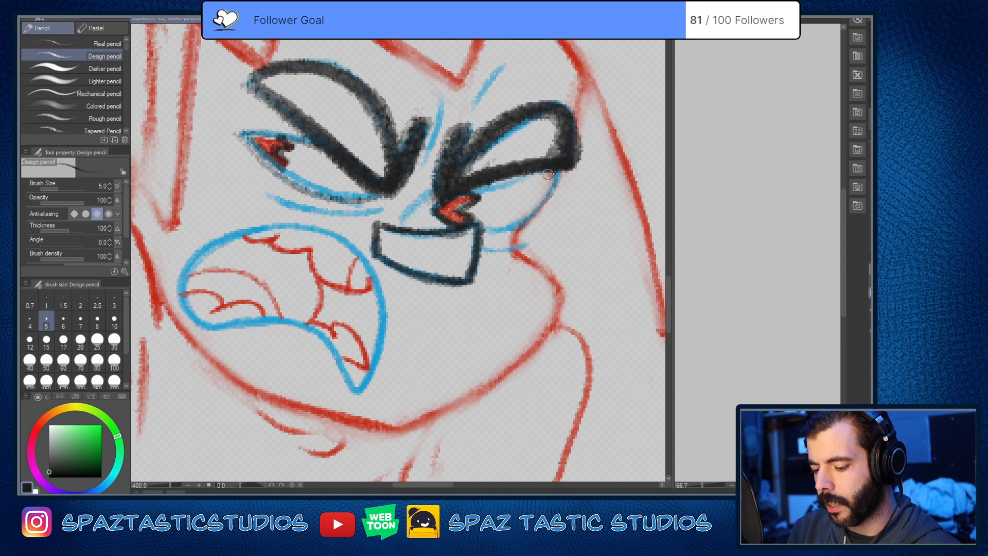
pyautogui.moveTo(554, 176); pyautogui.dragTo(521, 225)
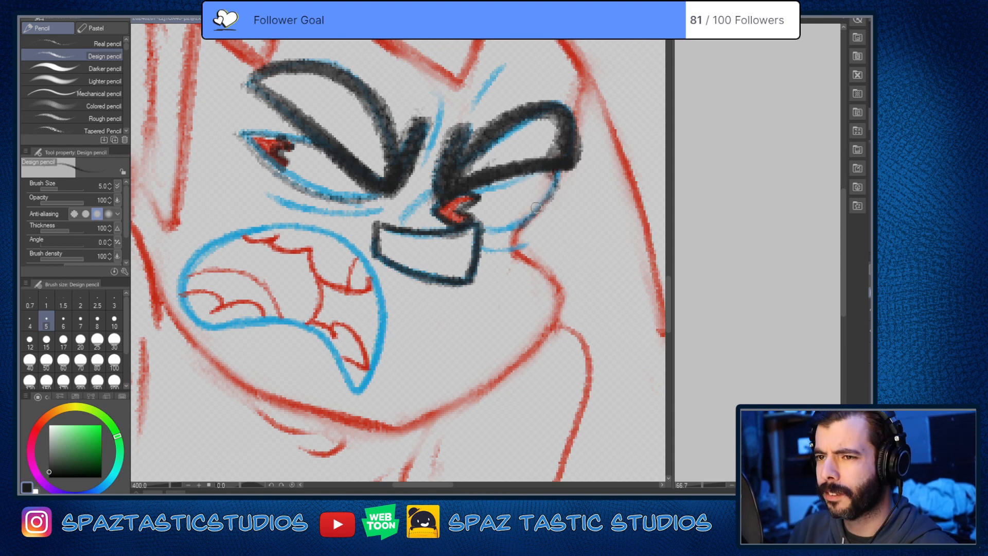
pyautogui.moveTo(551, 203); pyautogui.dragTo(515, 231)
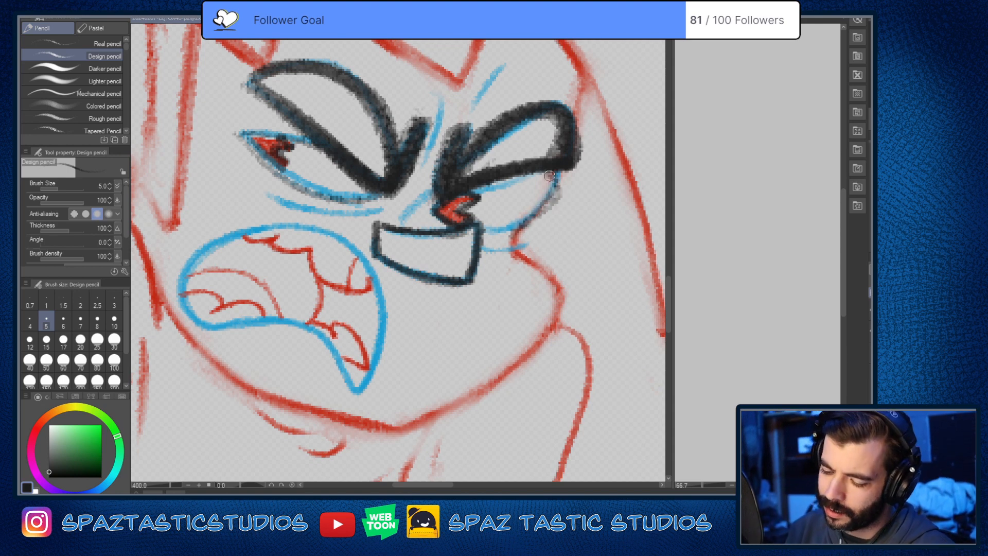
pyautogui.moveTo(560, 189)
pyautogui.mouseDown()
pyautogui.moveTo(519, 225)
pyautogui.moveTo(498, 227)
pyautogui.mouseUp()
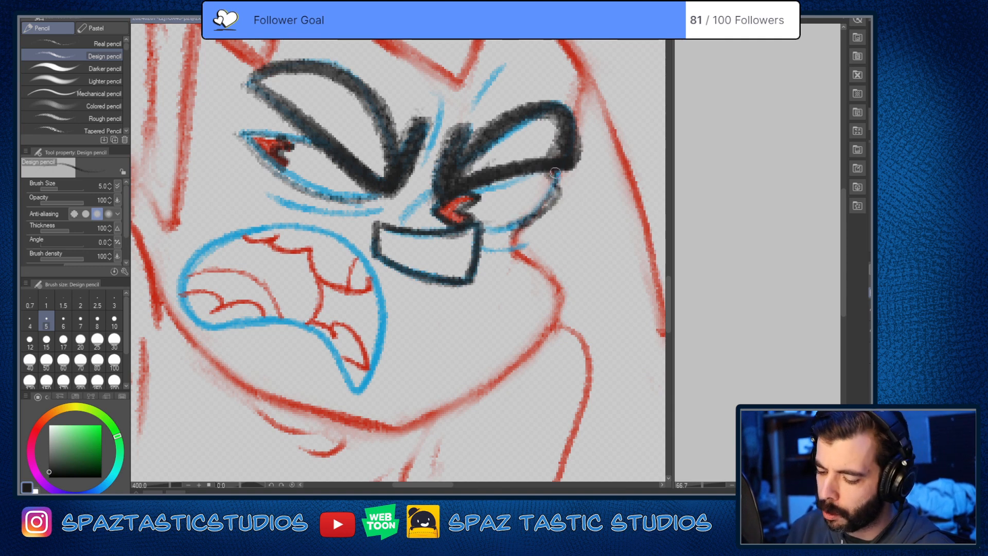
pyautogui.moveTo(563, 197); pyautogui.dragTo(485, 203)
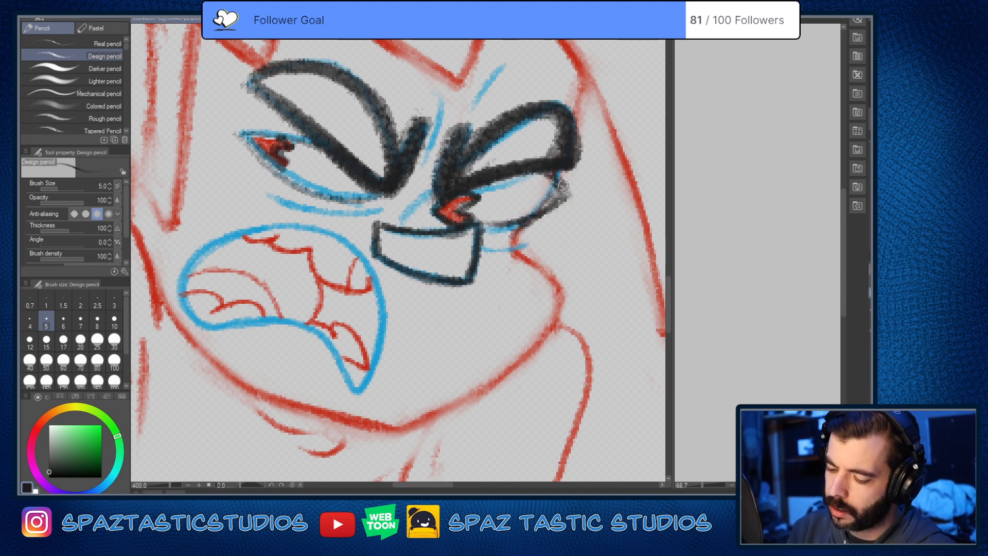
pyautogui.moveTo(564, 186); pyautogui.dragTo(488, 208)
# Step: Undo the last strokes on the far eye and erase stray marks along its outer edge
pyautogui.hotkey('ctrl', 'z')
pyautogui.hotkey('ctrl', 'z')
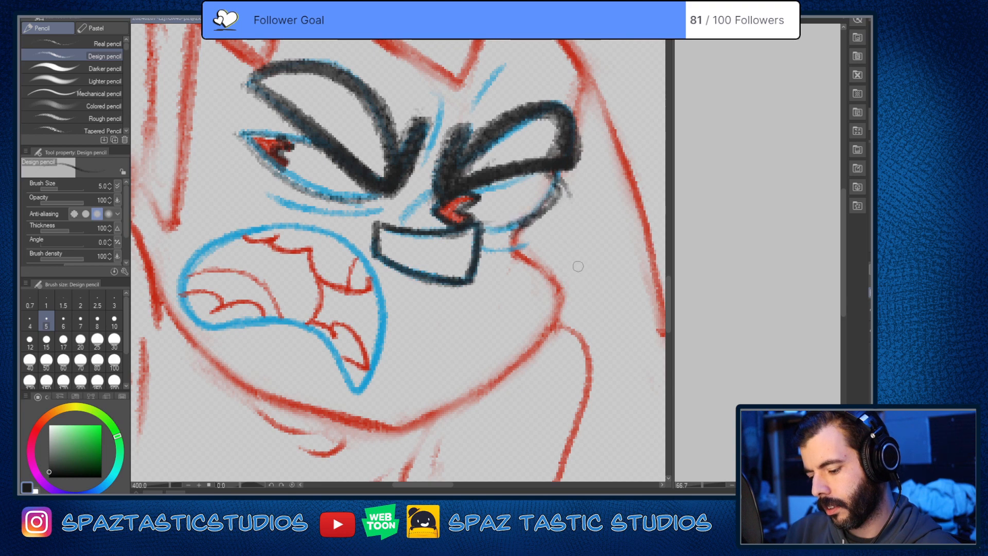
pyautogui.press('e')
pyautogui.moveTo(565, 186)
pyautogui.mouseDown()
pyautogui.moveTo(532, 221)
pyautogui.moveTo(489, 232)
pyautogui.mouseUp()
pyautogui.press('p')
# Step: Darken the near eye's upper and lower outline with firmer near-black strokes
pyautogui.scroll(-4, 603, 268)
pyautogui.scroll(2, 617, 263)
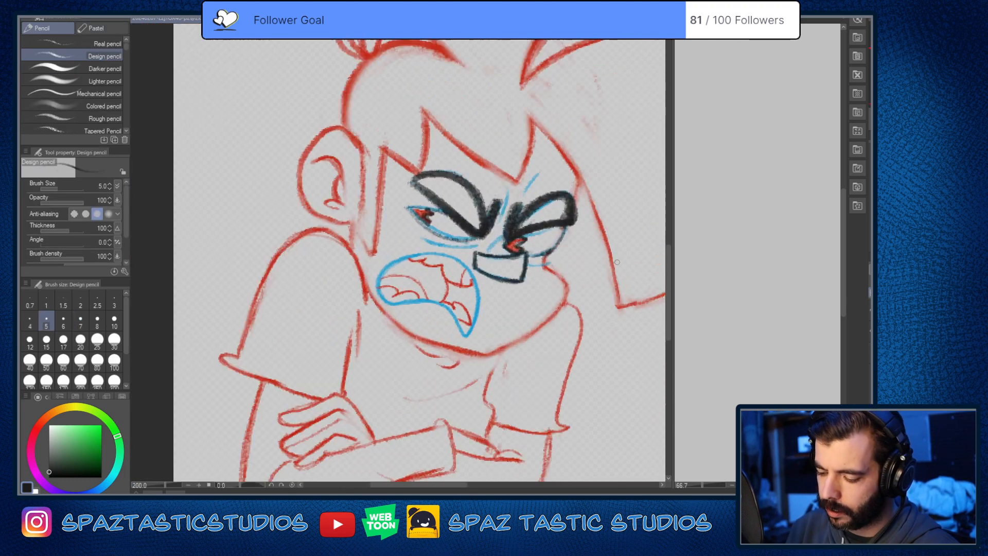
pyautogui.scroll(2, 441, 221)
pyautogui.moveTo(376, 194)
pyautogui.mouseDown()
pyautogui.moveTo(448, 205)
pyautogui.moveTo(447, 253)
pyautogui.moveTo(527, 242)
pyautogui.mouseUp()
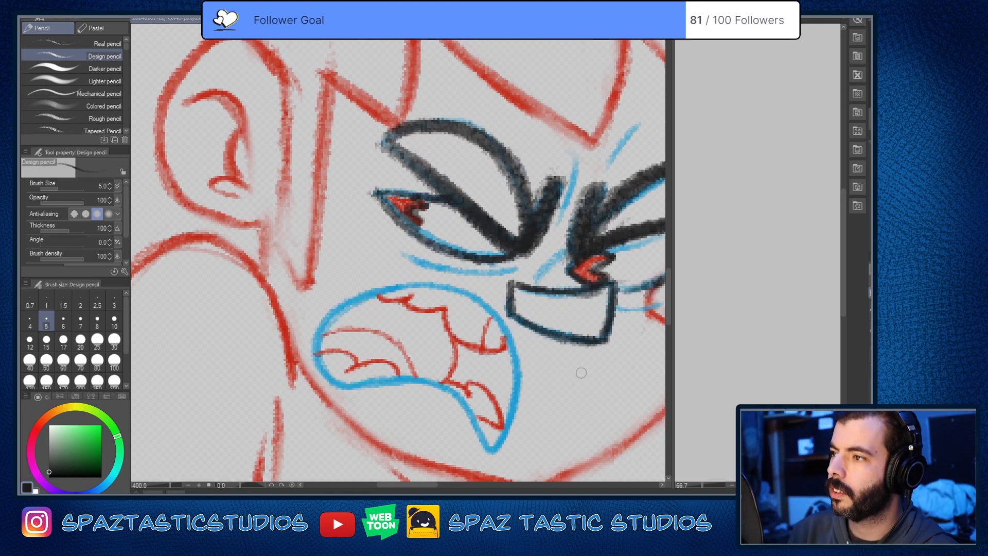
pyautogui.moveTo(581, 373); pyautogui.dragTo(516, 353)
pyautogui.moveTo(389, 219)
pyautogui.mouseDown()
pyautogui.moveTo(401, 224)
pyautogui.moveTo(380, 201)
pyautogui.moveTo(419, 232)
pyautogui.mouseUp()
pyautogui.hotkey('ctrl', 'z')
pyautogui.hotkey('ctrl', 'z')
pyautogui.hotkey('ctrl', 'z')
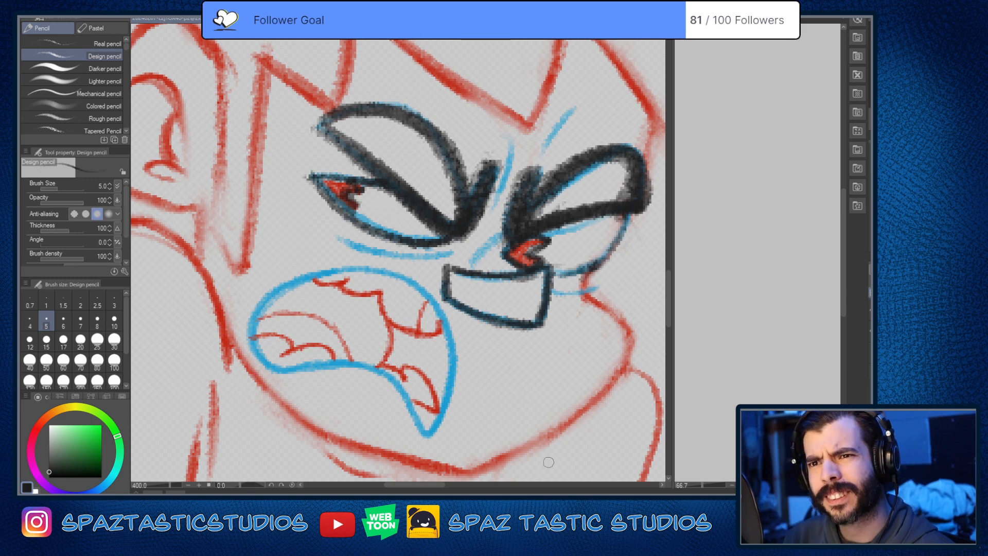
pyautogui.hotkey('ctrl', 'y')
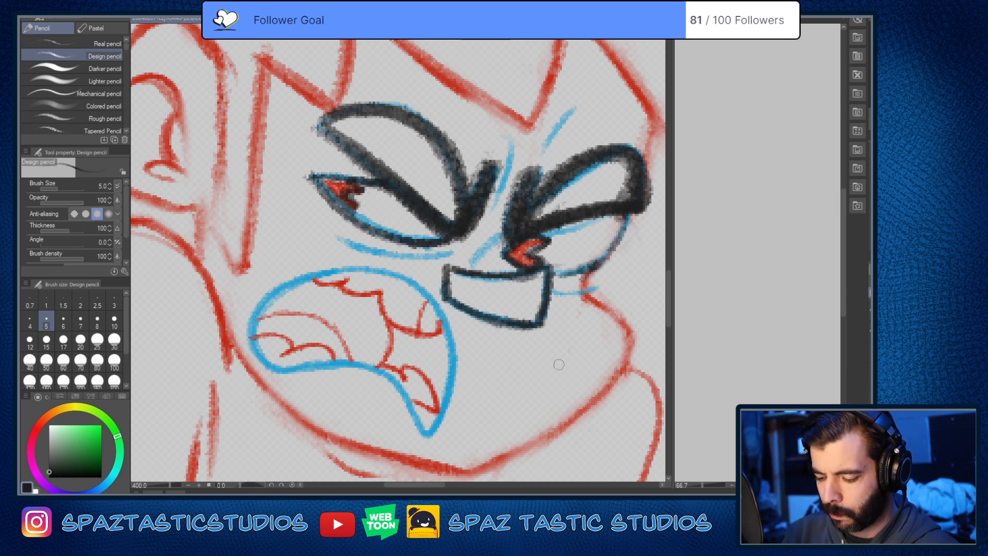
pyautogui.scroll(-4, 559, 365)
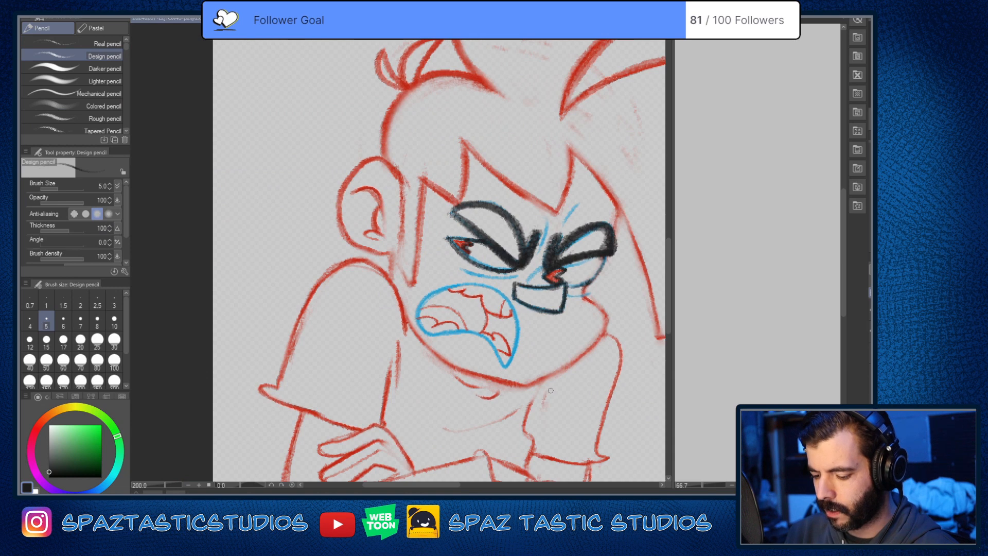
pyautogui.moveTo(553, 382); pyautogui.dragTo(528, 341)
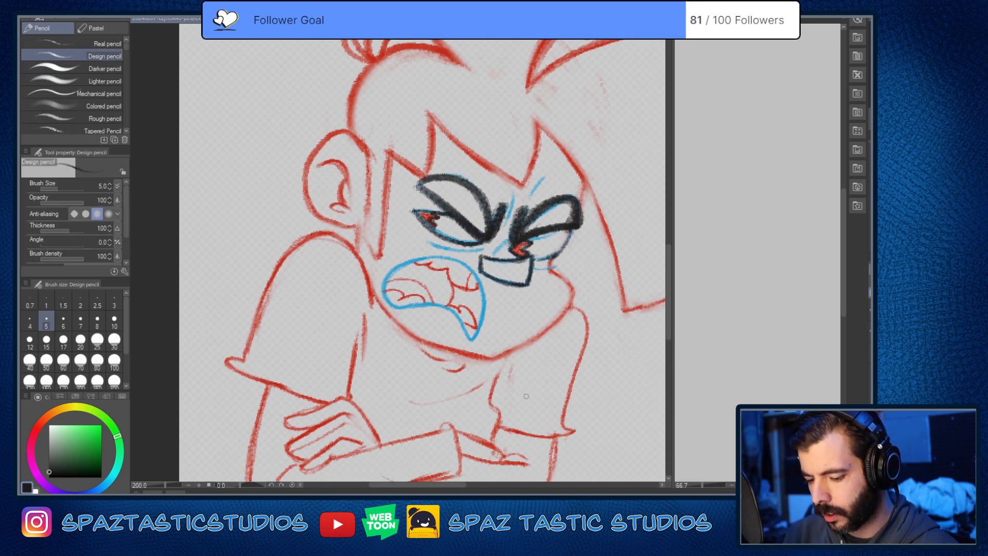
pyautogui.moveTo(582, 343)
pyautogui.mouseDown()
pyautogui.moveTo(529, 368)
pyautogui.moveTo(568, 262)
pyautogui.mouseUp()
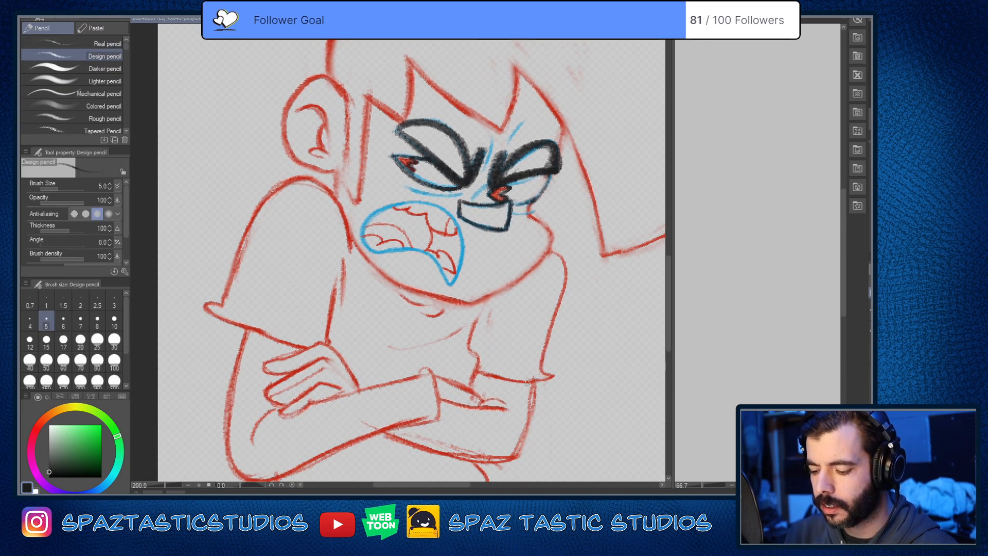
pyautogui.moveTo(595, 367); pyautogui.dragTo(577, 416)
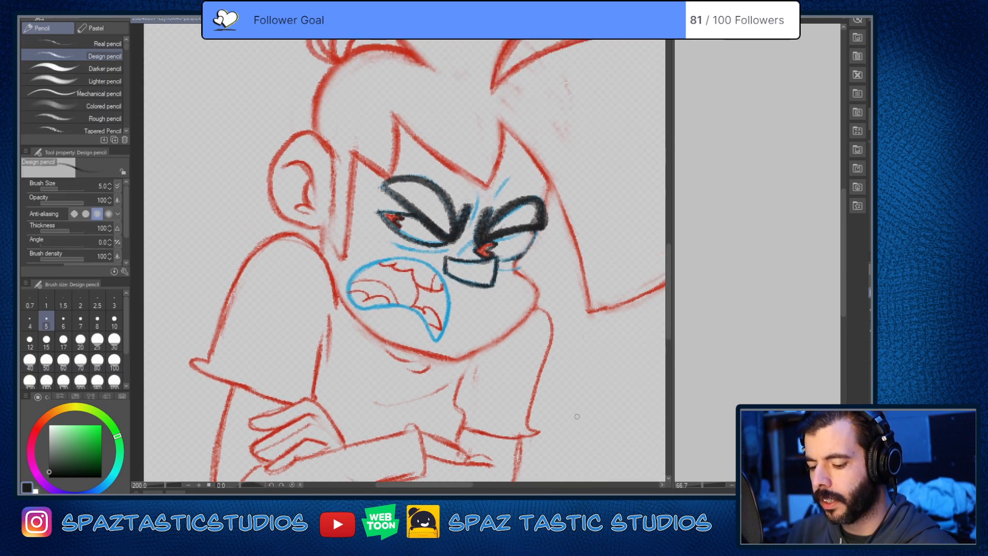
pyautogui.moveTo(470, 312); pyautogui.dragTo(519, 370)
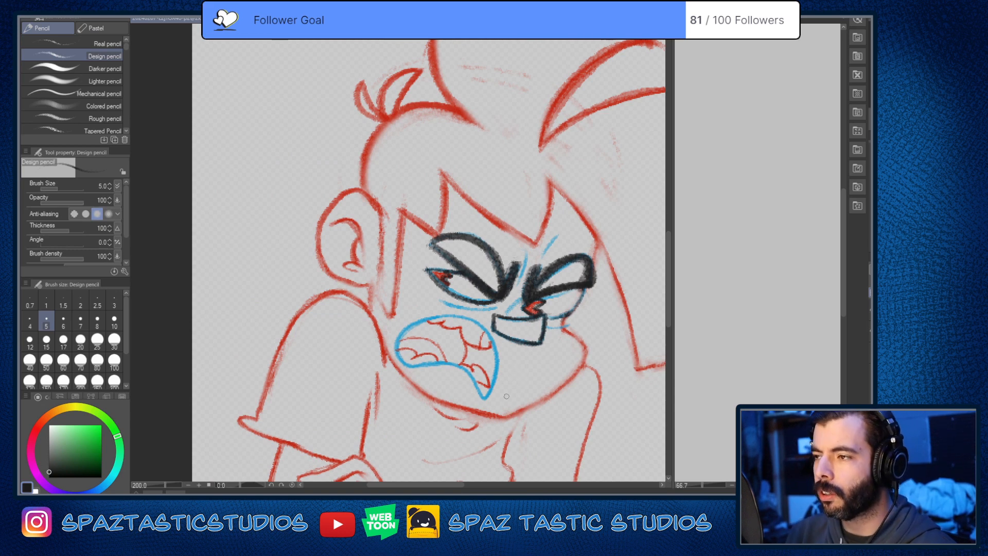
# Step: Trace the two small hair tufts at the back of the head in near-black over the red lines
pyautogui.moveTo(566, 387); pyautogui.dragTo(483, 485)
pyautogui.moveTo(485, 423); pyautogui.dragTo(589, 448)
pyautogui.scroll(2, 406, 234)
pyautogui.moveTo(362, 184); pyautogui.dragTo(412, 263)
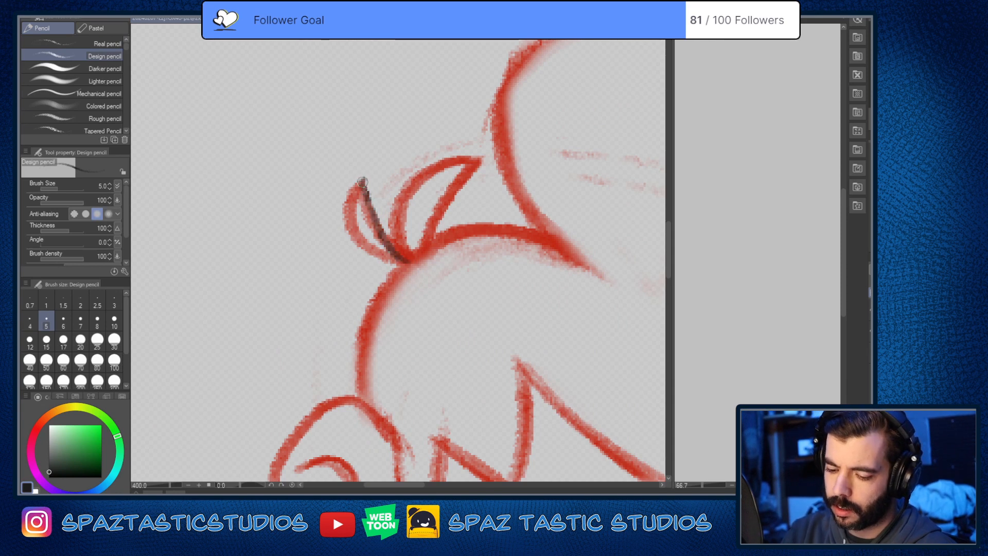
pyautogui.moveTo(359, 179)
pyautogui.mouseDown()
pyautogui.moveTo(407, 271)
pyautogui.moveTo(362, 179)
pyautogui.moveTo(410, 255)
pyautogui.moveTo(354, 186)
pyautogui.moveTo(399, 266)
pyautogui.moveTo(360, 177)
pyautogui.moveTo(378, 262)
pyautogui.moveTo(418, 260)
pyautogui.moveTo(474, 189)
pyautogui.moveTo(474, 157)
pyautogui.moveTo(412, 255)
pyautogui.moveTo(500, 159)
pyautogui.mouseUp()
# Step: Undo the near-black strokes on the larger of the two hair tufts
pyautogui.hotkey('ctrl', 'z')
pyautogui.hotkey('ctrl', 'z')
pyautogui.hotkey('ctrl', 'z')
pyautogui.hotkey('ctrl', 'z')
pyautogui.hotkey('ctrl', 'z')
pyautogui.hotkey('ctrl', 'z')
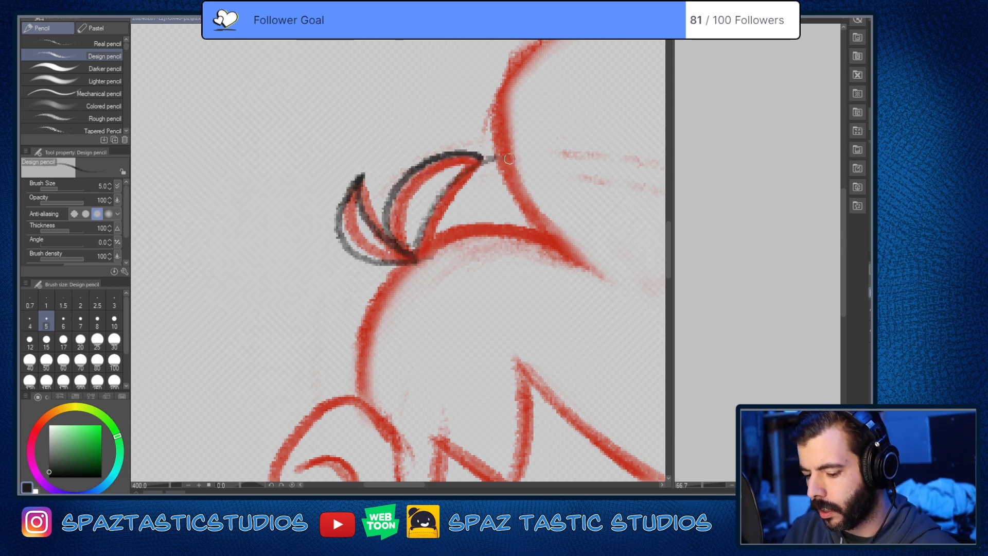
pyautogui.hotkey('ctrl', 'z')
pyautogui.hotkey('ctrl', 'z')
pyautogui.scroll(-3, 537, 366)
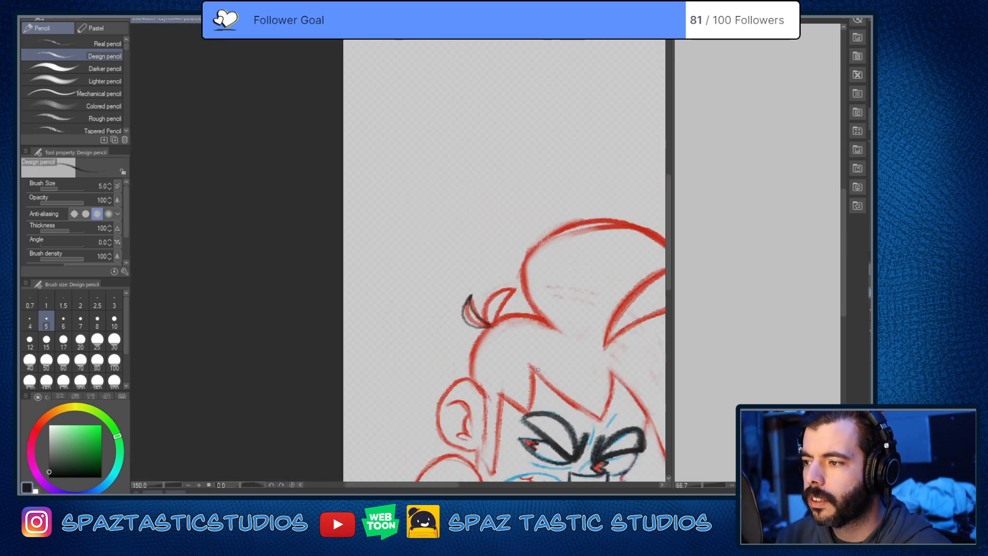
# Step: Darken the inner edge of the smaller hair tuft with firmer near-black strokes
pyautogui.scroll(3, 537, 375)
pyautogui.press('space')
pyautogui.moveTo(537, 375)
pyautogui.mouseDown()
pyautogui.moveTo(501, 334)
pyautogui.moveTo(479, 382)
pyautogui.moveTo(526, 414)
pyautogui.mouseUp()
pyautogui.press('space')
pyautogui.moveTo(393, 214)
pyautogui.mouseDown()
pyautogui.moveTo(446, 271)
pyautogui.moveTo(409, 282)
pyautogui.moveTo(431, 281)
pyautogui.mouseUp()
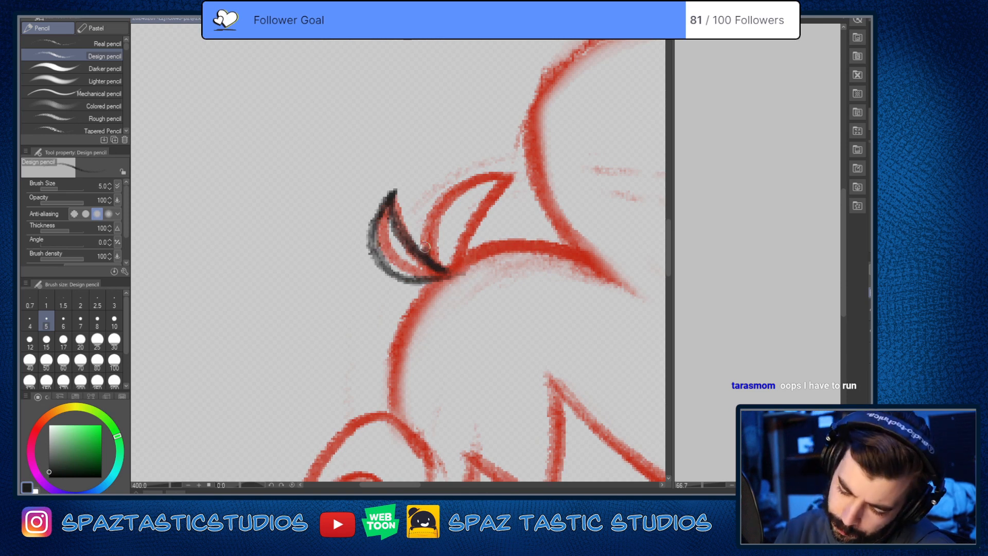
# Step: Trace the larger hair tuft in near-black, replacing the first attempt with lines closer to the red sketch
pyautogui.moveTo(424, 247)
pyautogui.mouseDown()
pyautogui.moveTo(518, 164)
pyautogui.moveTo(482, 205)
pyautogui.moveTo(467, 267)
pyautogui.mouseUp()
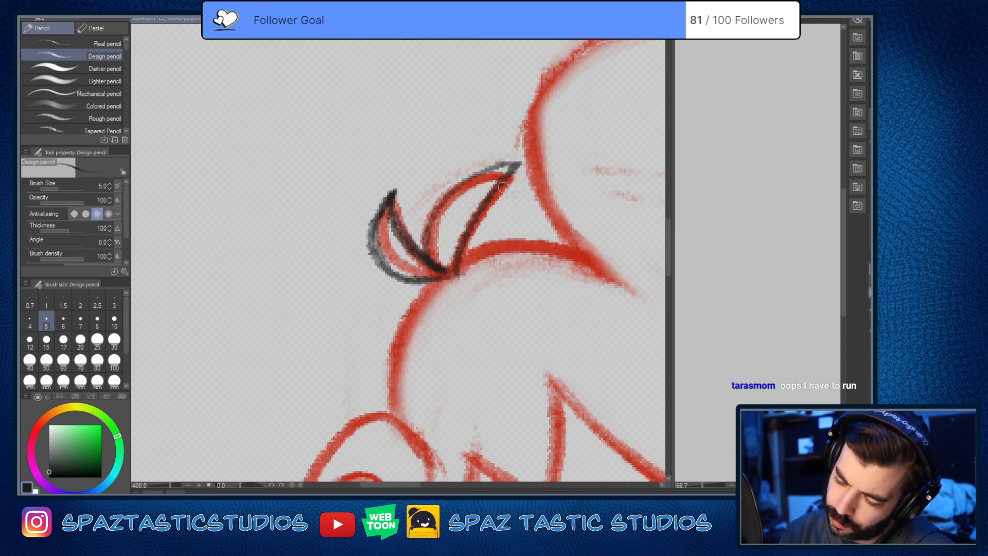
pyautogui.hotkey('ctrl', 'z')
pyautogui.hotkey('ctrl', 'z')
pyautogui.moveTo(514, 174)
pyautogui.mouseDown()
pyautogui.moveTo(476, 178)
pyautogui.moveTo(440, 270)
pyautogui.moveTo(457, 271)
pyautogui.moveTo(461, 240)
pyautogui.moveTo(522, 175)
pyautogui.mouseUp()
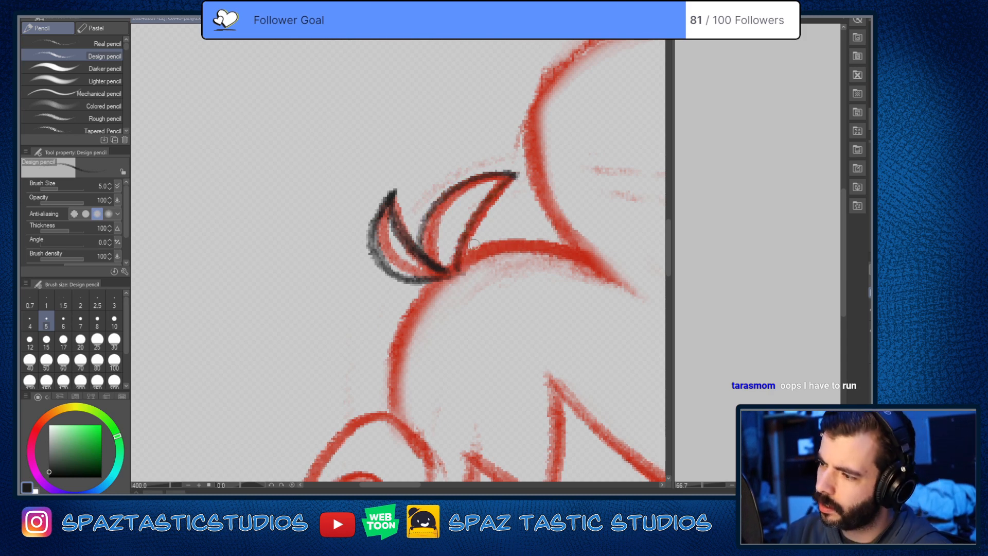
# Step: Outline the tall rounded quiff on top of the head in near-black from its base to its pointed tip
pyautogui.scroll(-3, 447, 250)
pyautogui.press('space')
pyautogui.moveTo(545, 352); pyautogui.dragTo(531, 287)
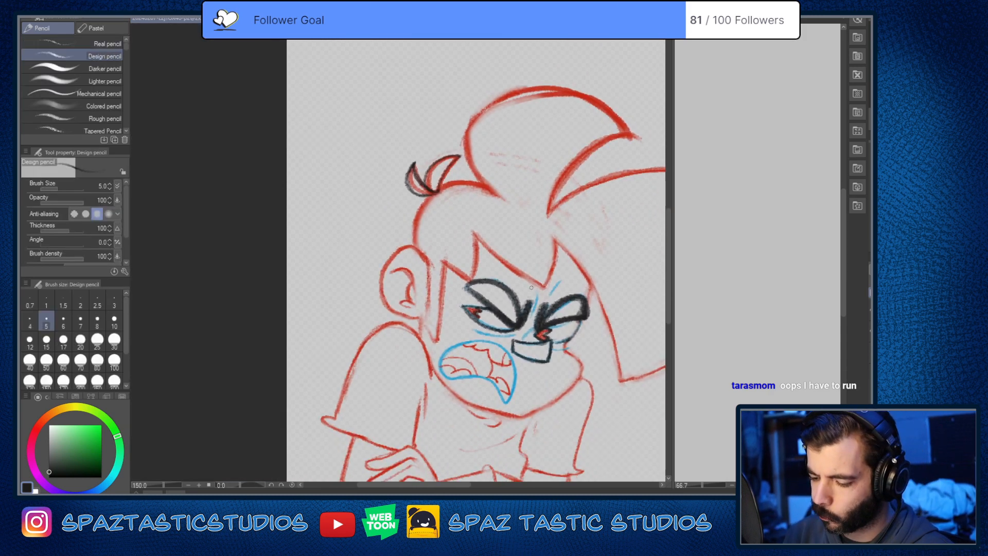
pyautogui.press('space')
pyautogui.moveTo(530, 407); pyautogui.dragTo(434, 496)
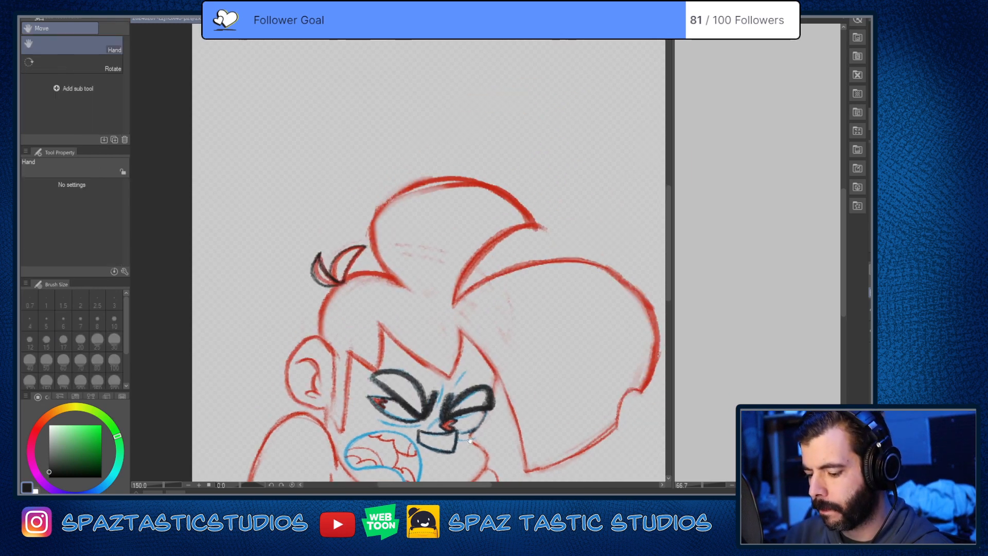
pyautogui.moveTo(452, 309)
pyautogui.mouseDown()
pyautogui.moveTo(369, 236)
pyautogui.moveTo(390, 199)
pyautogui.moveTo(447, 183)
pyautogui.mouseUp()
pyautogui.moveTo(534, 222)
pyautogui.mouseDown()
pyautogui.moveTo(460, 176)
pyautogui.moveTo(378, 252)
pyautogui.moveTo(452, 308)
pyautogui.moveTo(527, 222)
pyautogui.mouseUp()
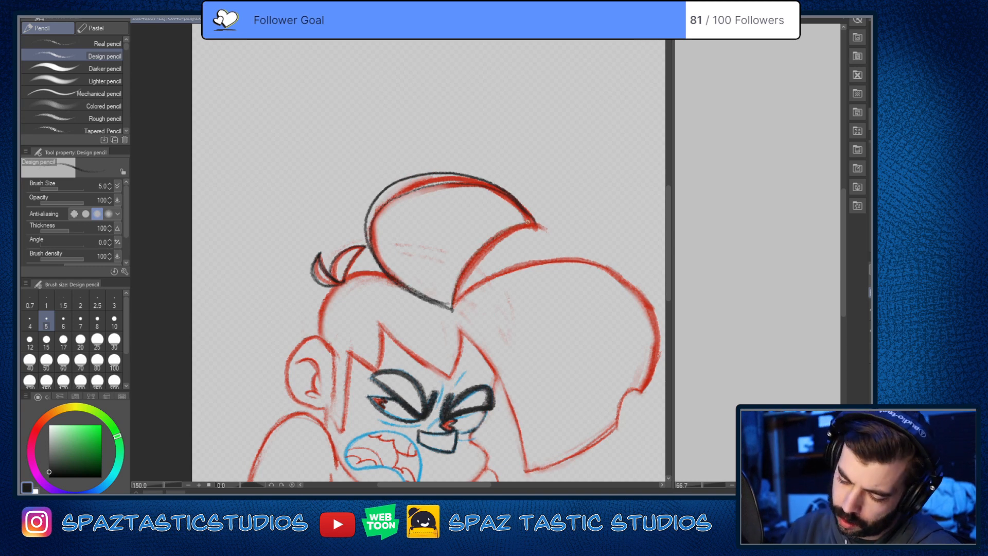
# Step: Outline the large hair swoop beside the face in near-black along its inner, upper and lower edges
pyautogui.moveTo(560, 314); pyautogui.dragTo(525, 168)
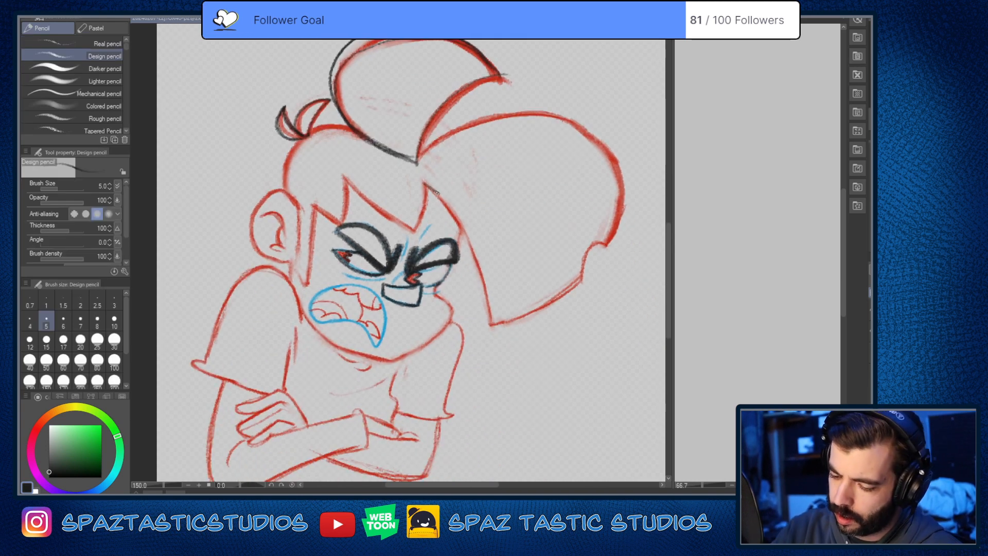
pyautogui.moveTo(425, 183); pyautogui.dragTo(486, 289)
pyautogui.moveTo(412, 232); pyautogui.dragTo(360, 275)
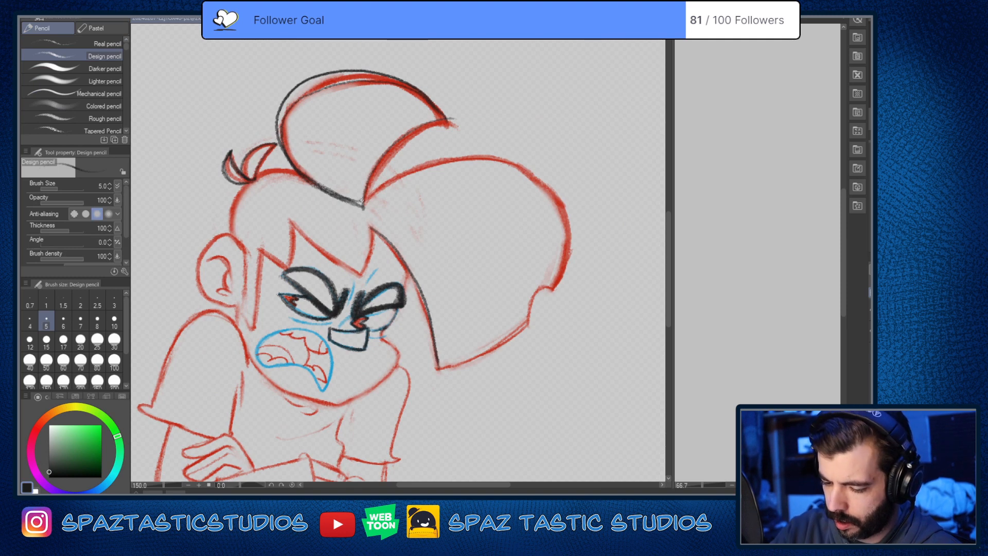
pyautogui.moveTo(363, 203)
pyautogui.mouseDown()
pyautogui.moveTo(404, 172)
pyautogui.moveTo(515, 159)
pyautogui.moveTo(569, 223)
pyautogui.moveTo(533, 316)
pyautogui.moveTo(440, 367)
pyautogui.mouseUp()
pyautogui.moveTo(514, 378); pyautogui.dragTo(591, 282)
pyautogui.moveTo(530, 394)
pyautogui.mouseDown()
pyautogui.moveTo(573, 458)
pyautogui.moveTo(508, 384)
pyautogui.moveTo(566, 392)
pyautogui.mouseUp()
pyautogui.moveTo(544, 326); pyautogui.dragTo(537, 408)
# Step: Trace the zigzag fringe spikes above the eyes in near-black over the red lines
pyautogui.scroll(1, 469, 281)
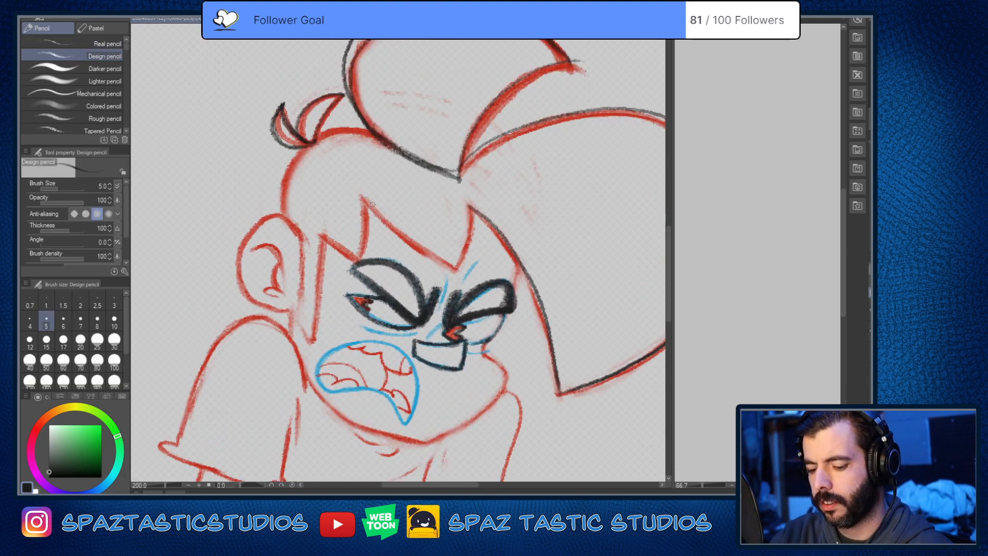
pyautogui.moveTo(360, 194)
pyautogui.mouseDown()
pyautogui.moveTo(419, 255)
pyautogui.moveTo(458, 268)
pyautogui.mouseUp()
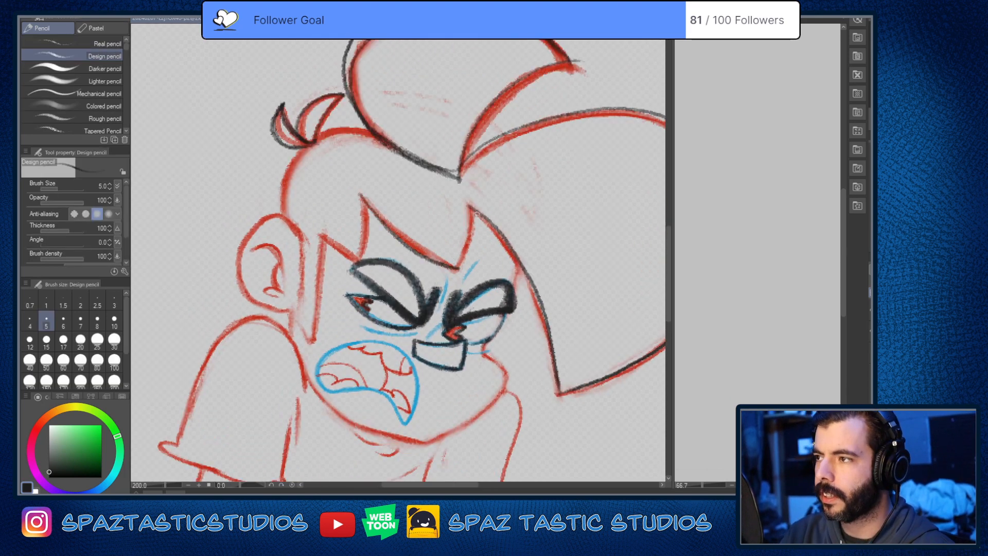
pyautogui.scroll(2, 477, 214)
pyautogui.moveTo(461, 199)
pyautogui.mouseDown()
pyautogui.moveTo(469, 244)
pyautogui.moveTo(434, 330)
pyautogui.mouseUp()
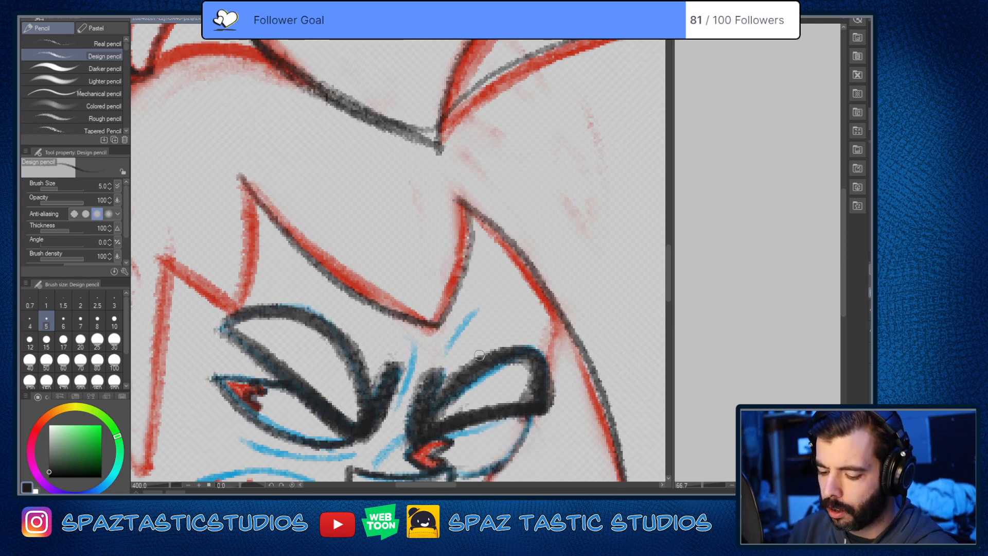
pyautogui.press('space')
pyautogui.moveTo(303, 264); pyautogui.dragTo(509, 193)
pyautogui.moveTo(446, 108)
pyautogui.mouseDown()
pyautogui.moveTo(436, 236)
pyautogui.moveTo(363, 183)
pyautogui.mouseUp()
# Step: Erase stray marks at the fringe spike above the near eye and darken its short lower edge
pyautogui.press('e')
pyautogui.moveTo(435, 234)
pyautogui.mouseDown()
pyautogui.moveTo(442, 240)
pyautogui.moveTo(444, 228)
pyautogui.moveTo(411, 221)
pyautogui.mouseUp()
pyautogui.press('p')
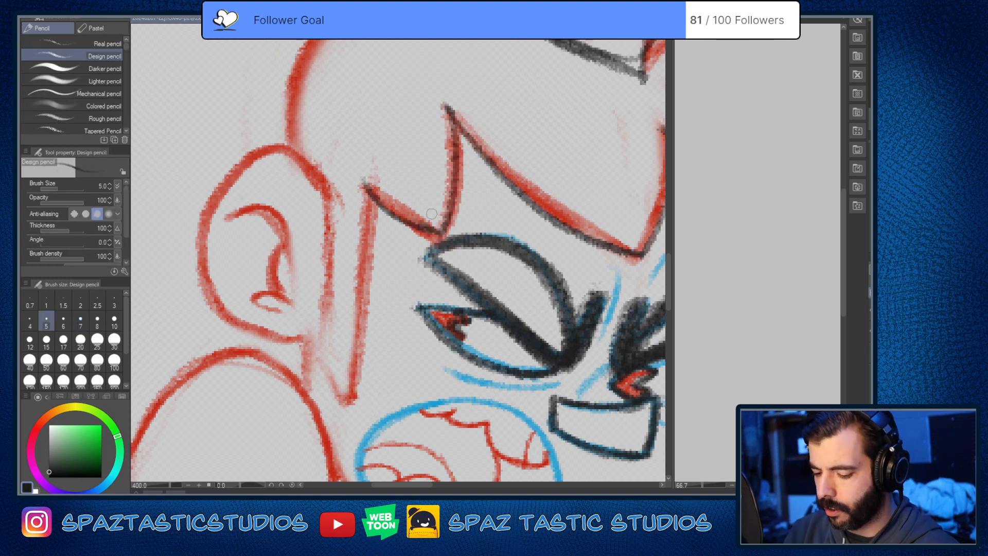
pyautogui.moveTo(370, 191); pyautogui.dragTo(438, 227)
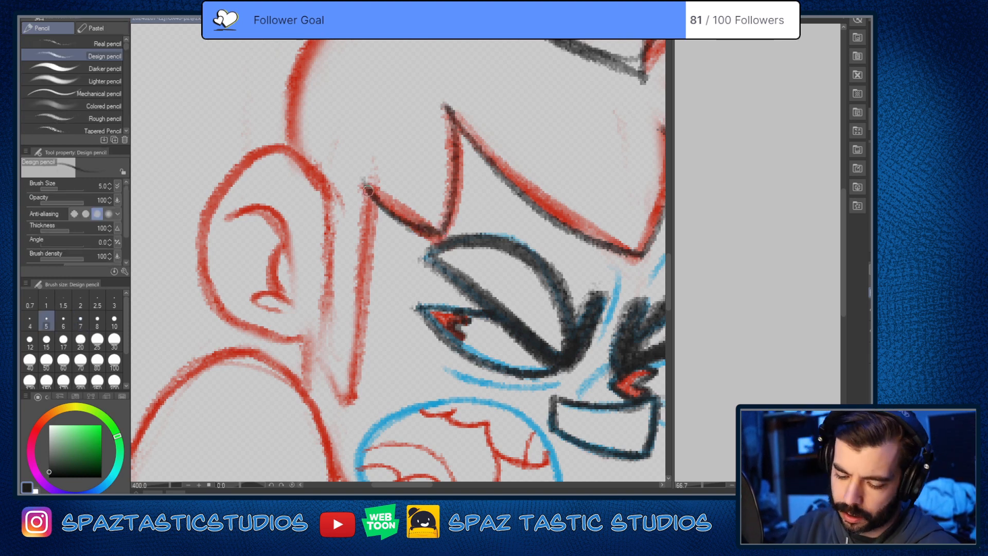
# Step: Trace both edges of the pointed sideburn in front of the ear in near-black
pyautogui.moveTo(385, 247); pyautogui.dragTo(378, 199)
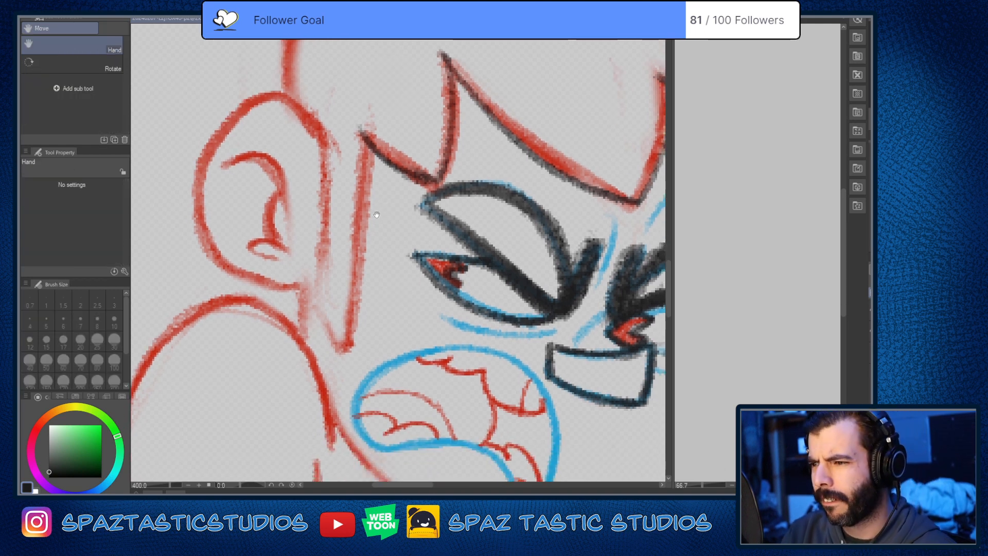
pyautogui.moveTo(364, 137); pyautogui.dragTo(341, 335)
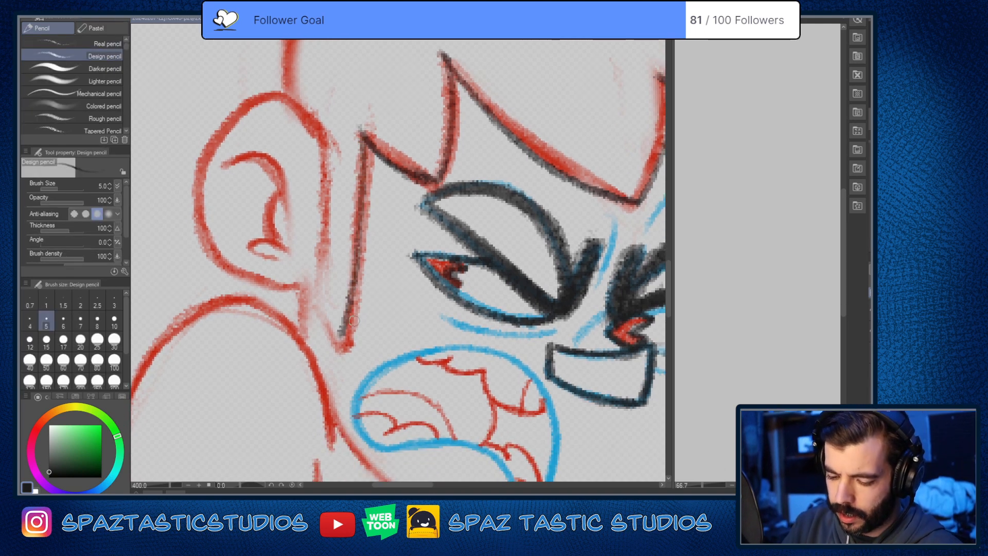
pyautogui.moveTo(361, 142); pyautogui.dragTo(341, 342)
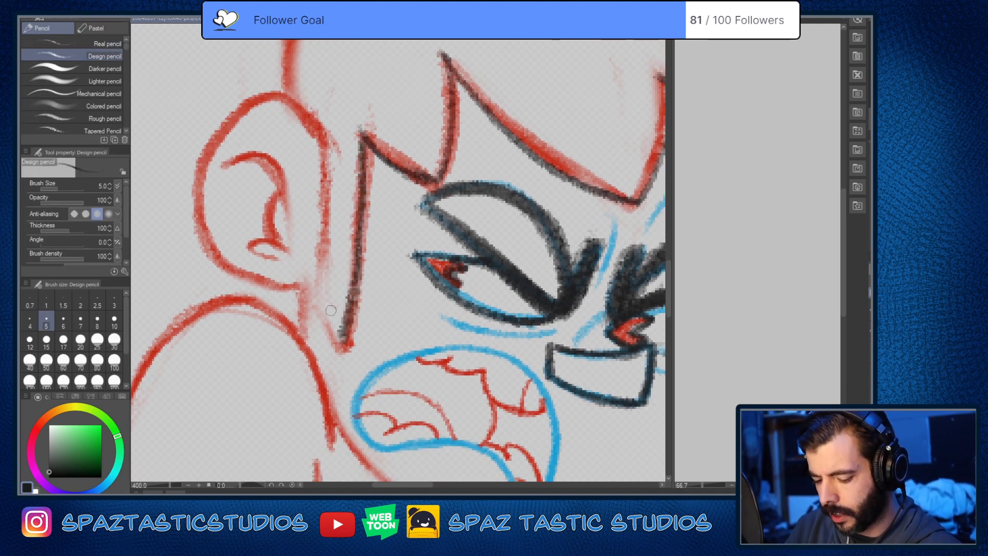
pyautogui.moveTo(319, 120)
pyautogui.mouseDown()
pyautogui.moveTo(315, 305)
pyautogui.moveTo(344, 343)
pyautogui.mouseUp()
# Step: Trace the crown from the quiff's base past the tufts to the ear in near-black, redoing the first strokes
pyautogui.scroll(-4, 579, 362)
pyautogui.scroll(2, 575, 357)
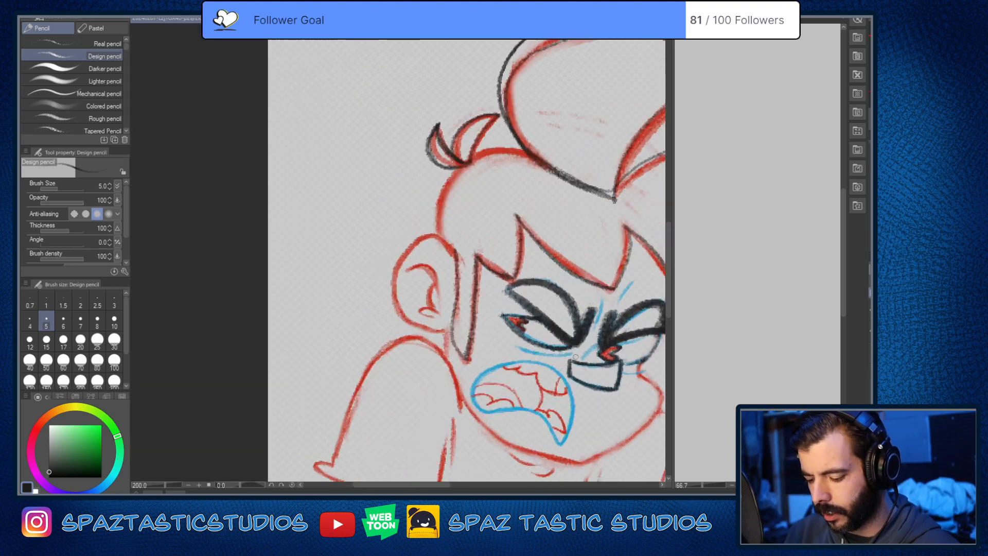
pyautogui.scroll(2, 478, 275)
pyautogui.moveTo(476, 191); pyautogui.dragTo(463, 346)
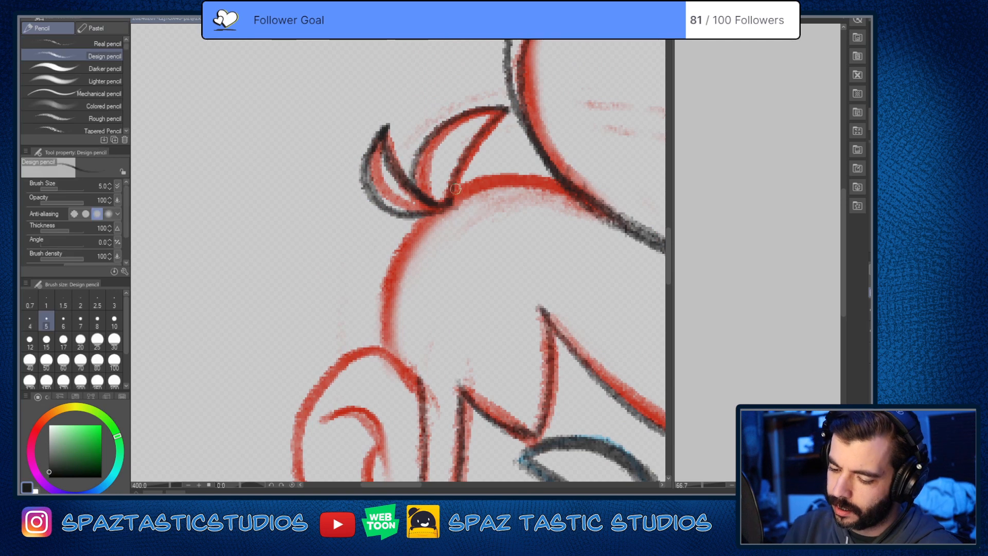
pyautogui.moveTo(450, 204); pyautogui.dragTo(534, 168)
pyautogui.hotkey('ctrl', 'z')
pyautogui.moveTo(571, 200)
pyautogui.mouseDown()
pyautogui.moveTo(549, 186)
pyautogui.moveTo(448, 205)
pyautogui.mouseUp()
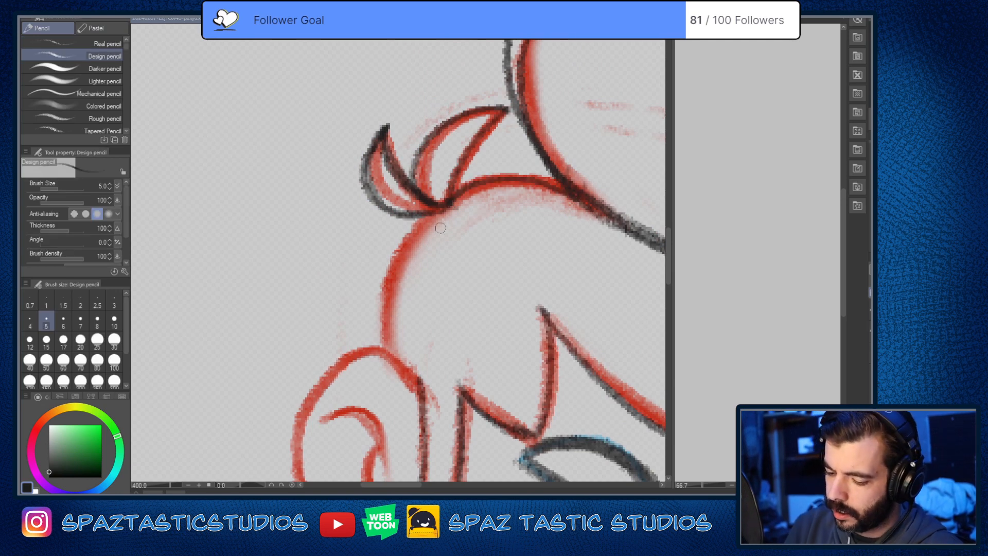
pyautogui.hotkey('ctrl', 'z')
pyautogui.moveTo(579, 191)
pyautogui.mouseDown()
pyautogui.moveTo(522, 182)
pyautogui.moveTo(461, 193)
pyautogui.moveTo(405, 248)
pyautogui.moveTo(387, 356)
pyautogui.mouseUp()
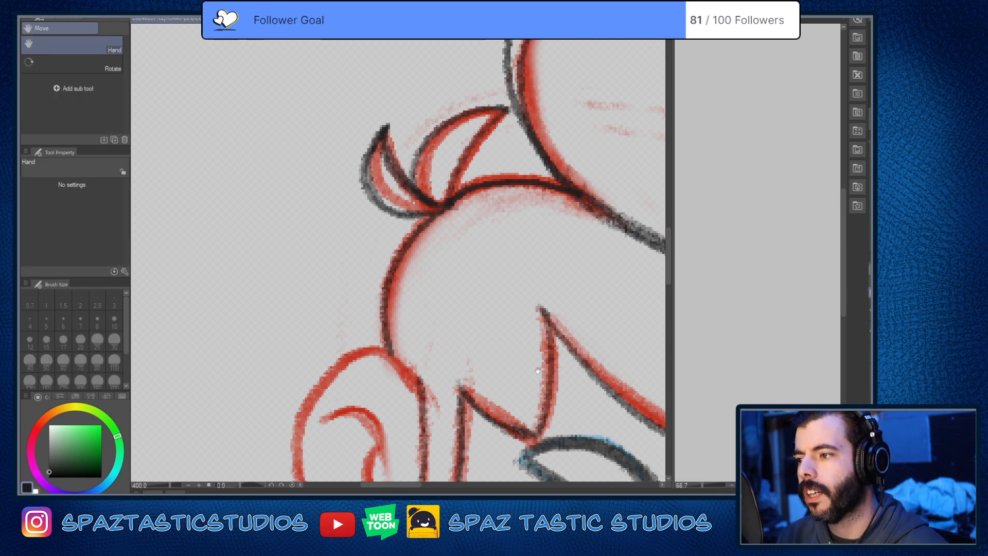
# Step: Darken the sideburn's outline beside the ear with firmer near-black strokes down to its tip
pyautogui.moveTo(547, 374)
pyautogui.mouseDown()
pyautogui.moveTo(485, 396)
pyautogui.moveTo(525, 305)
pyautogui.mouseUp()
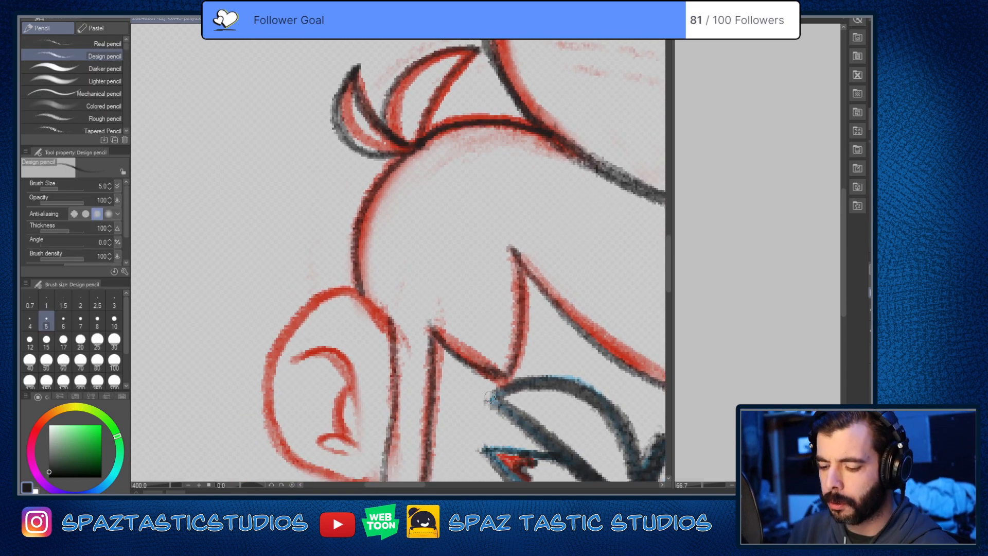
pyautogui.moveTo(488, 376); pyautogui.dragTo(524, 240)
pyautogui.moveTo(426, 181)
pyautogui.mouseDown()
pyautogui.moveTo(427, 372)
pyautogui.moveTo(453, 387)
pyautogui.moveTo(439, 388)
pyautogui.moveTo(472, 309)
pyautogui.mouseUp()
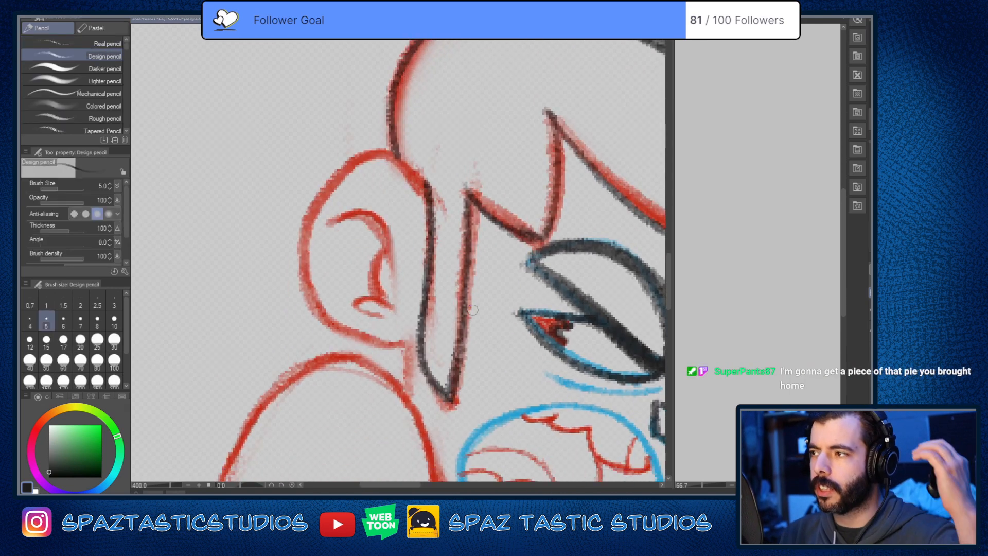
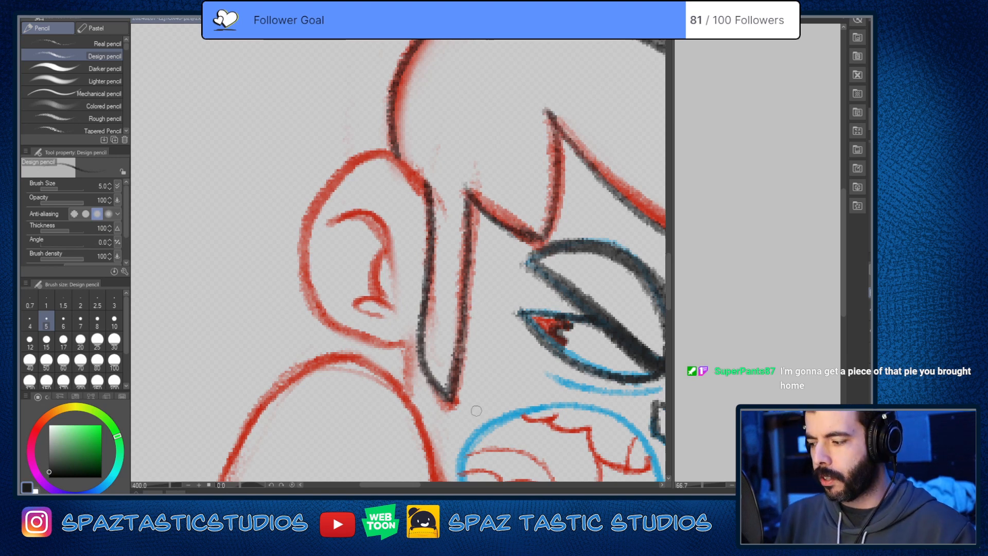
# Step: Trace the ear's outer outline in near-black from the hairline around the lobe to the sideburn
pyautogui.moveTo(494, 259); pyautogui.dragTo(539, 261)
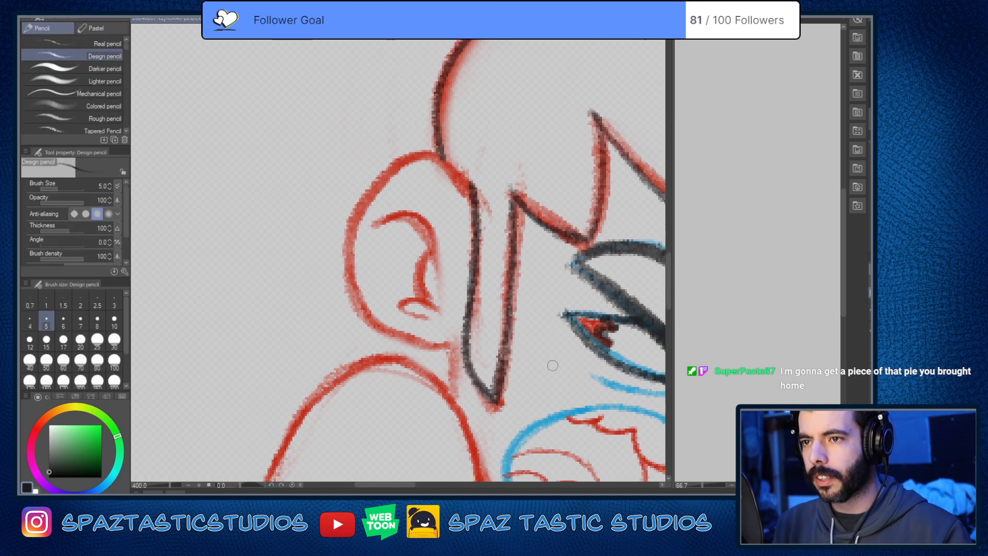
pyautogui.moveTo(403, 162)
pyautogui.mouseDown()
pyautogui.moveTo(453, 174)
pyautogui.moveTo(476, 211)
pyautogui.mouseUp()
pyautogui.moveTo(442, 155)
pyautogui.mouseDown()
pyautogui.moveTo(342, 258)
pyautogui.moveTo(463, 344)
pyautogui.mouseUp()
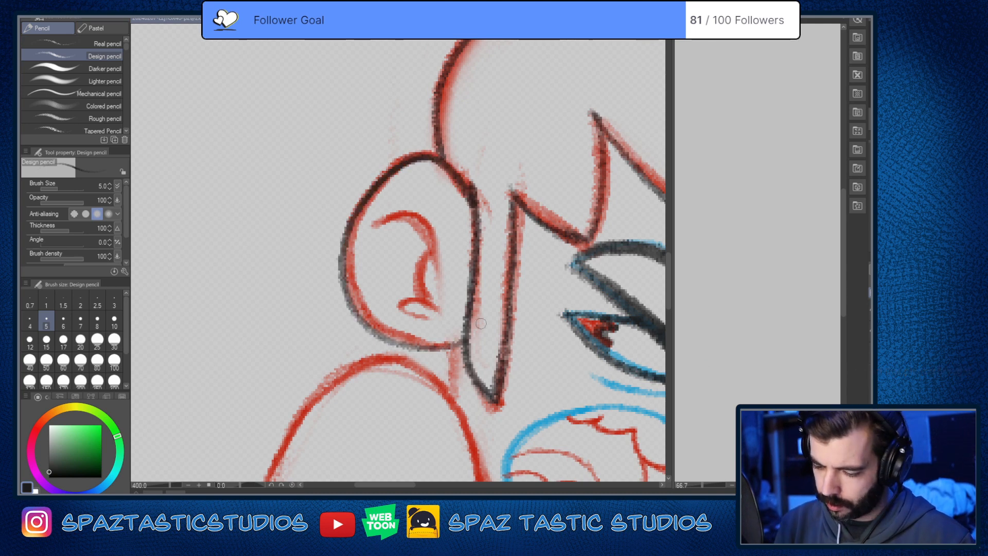
# Step: Trace the folds inside the ear in near-black, redoing the first stroke, and darken the short neck line below the lobe
pyautogui.moveTo(371, 226)
pyautogui.mouseDown()
pyautogui.moveTo(432, 247)
pyautogui.moveTo(428, 291)
pyautogui.mouseUp()
pyautogui.hotkey('ctrl', 'z')
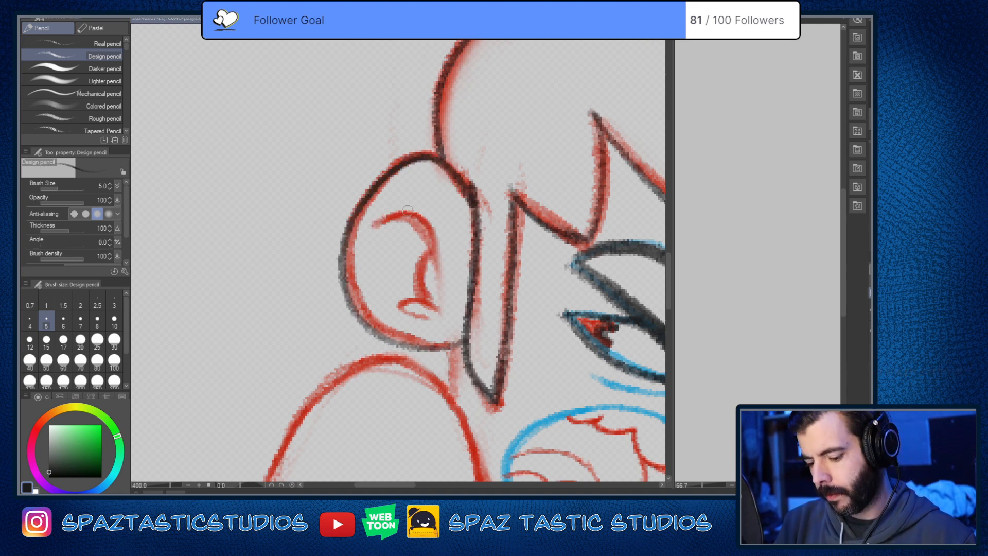
pyautogui.moveTo(372, 226)
pyautogui.mouseDown()
pyautogui.moveTo(399, 207)
pyautogui.moveTo(437, 295)
pyautogui.mouseUp()
pyautogui.moveTo(446, 226)
pyautogui.mouseDown()
pyautogui.moveTo(431, 230)
pyautogui.moveTo(420, 297)
pyautogui.moveTo(398, 299)
pyautogui.moveTo(429, 319)
pyautogui.mouseUp()
pyautogui.moveTo(568, 397); pyautogui.dragTo(509, 312)
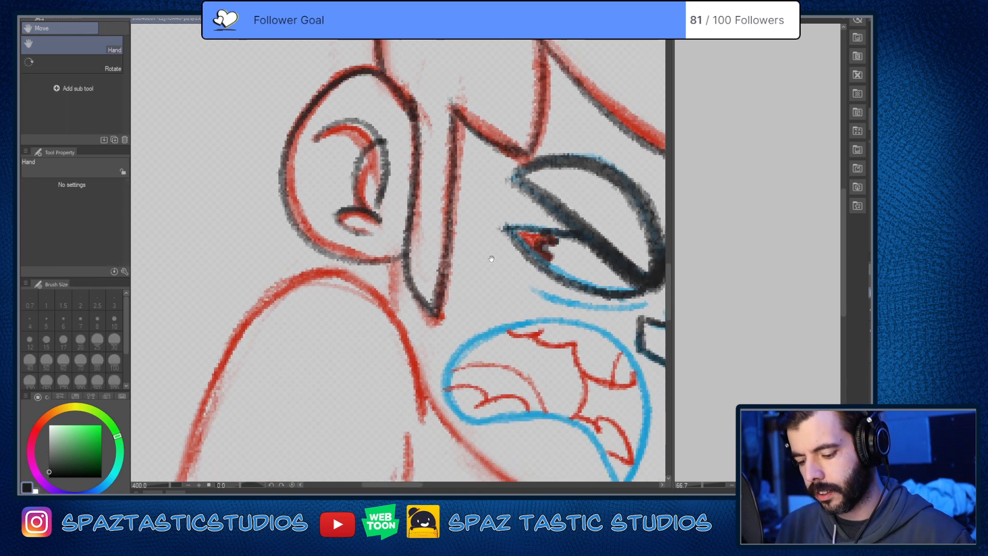
pyautogui.moveTo(490, 406); pyautogui.dragTo(478, 331)
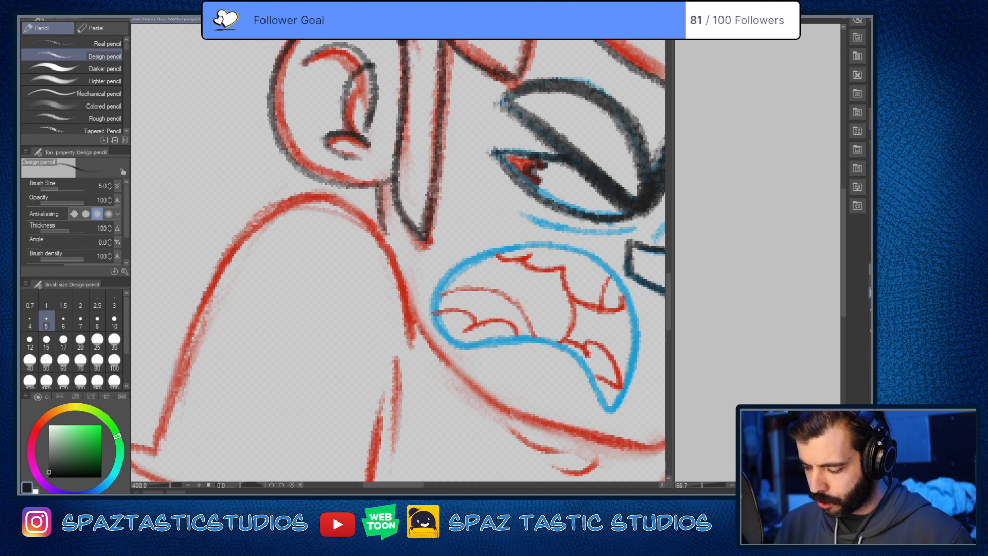
pyautogui.hotkey('ctrl', 'alt', '0')
pyautogui.hotkey('ctrl', 'z')
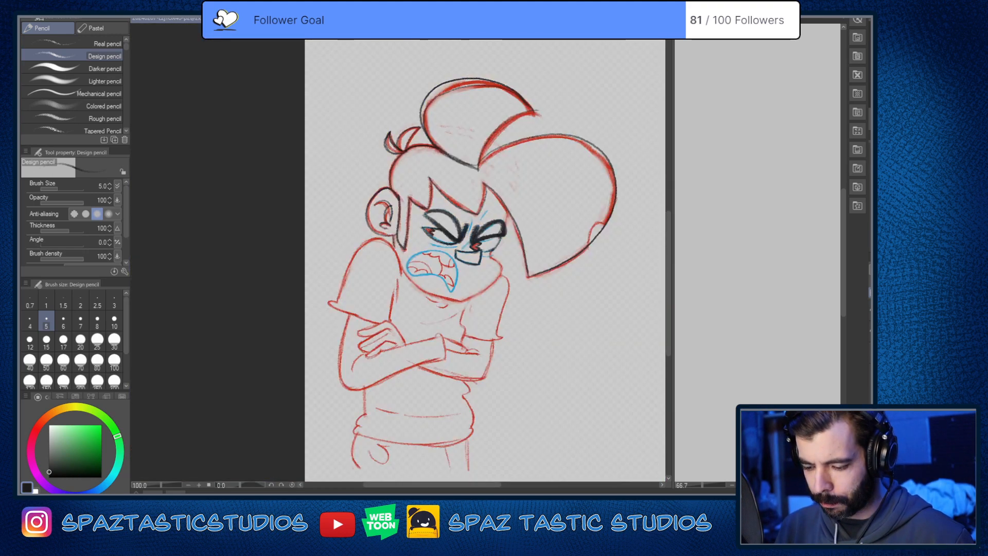
# Step: Trace the short temple edge between the fringe and far eye, and the far cheek down to the chin, in near-black
pyautogui.hotkey('ctrl', '+')
pyautogui.press('space')
pyautogui.moveTo(582, 401)
pyautogui.mouseDown()
pyautogui.moveTo(538, 375)
pyautogui.moveTo(464, 409)
pyautogui.mouseUp()
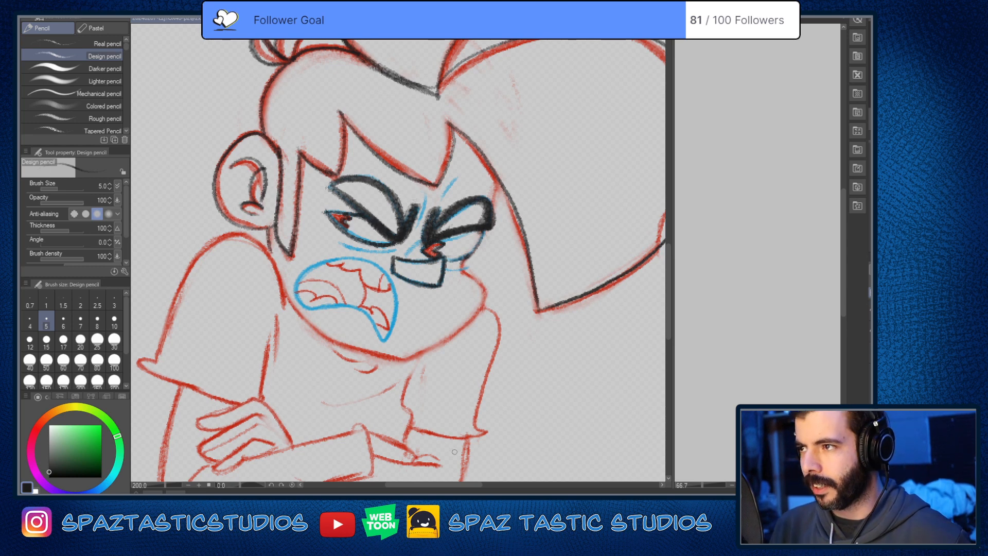
pyautogui.moveTo(530, 419); pyautogui.dragTo(585, 360)
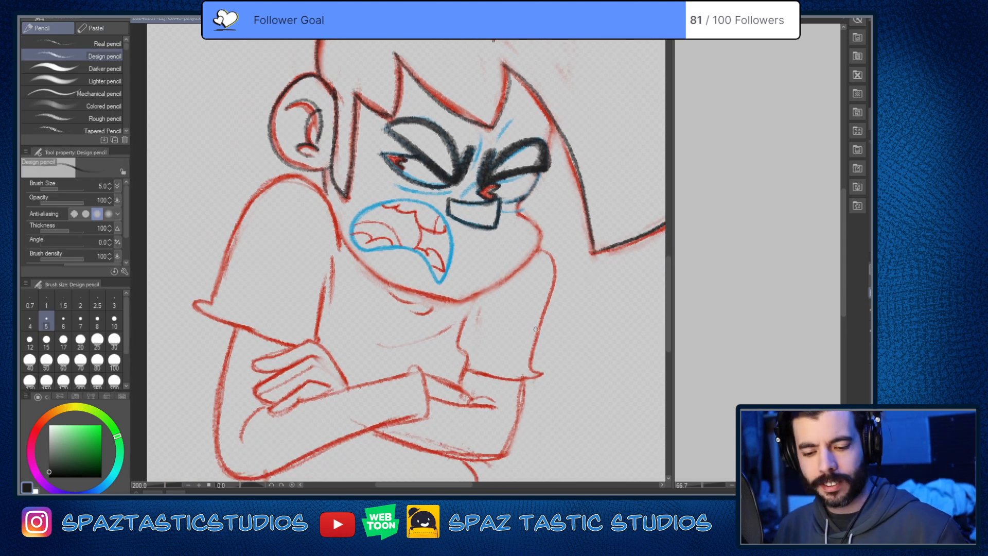
pyautogui.scroll(4, 548, 149)
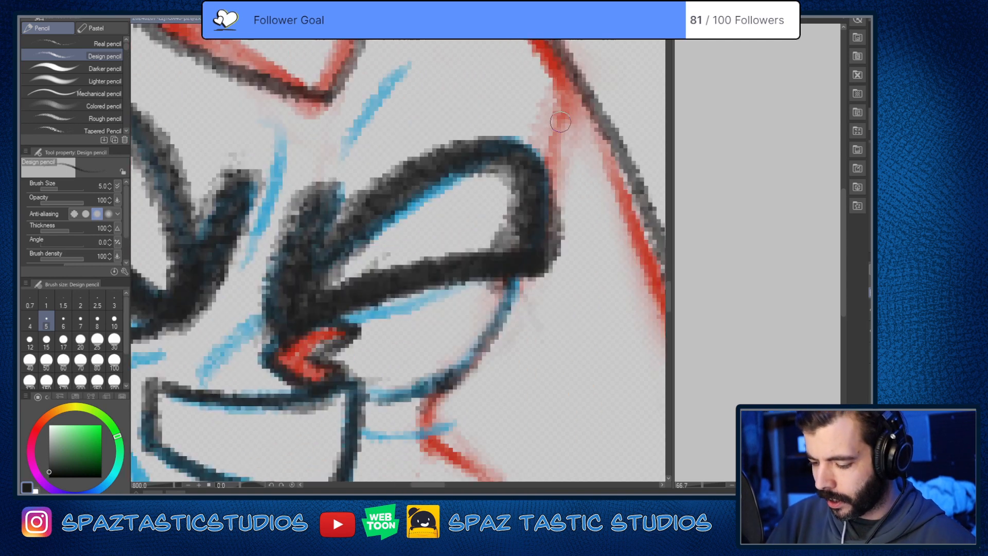
pyautogui.scroll(-2, 533, 190)
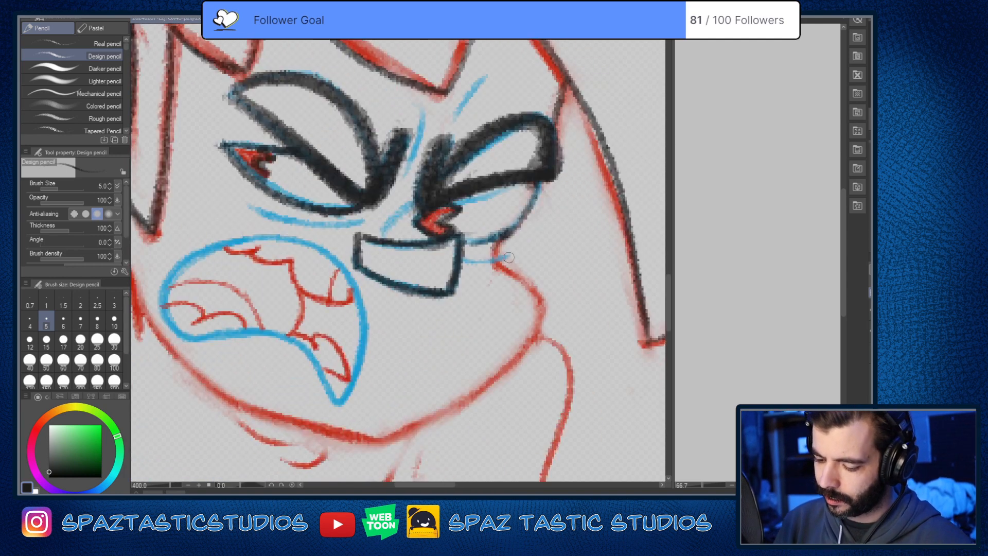
pyautogui.moveTo(494, 259); pyautogui.dragTo(378, 452)
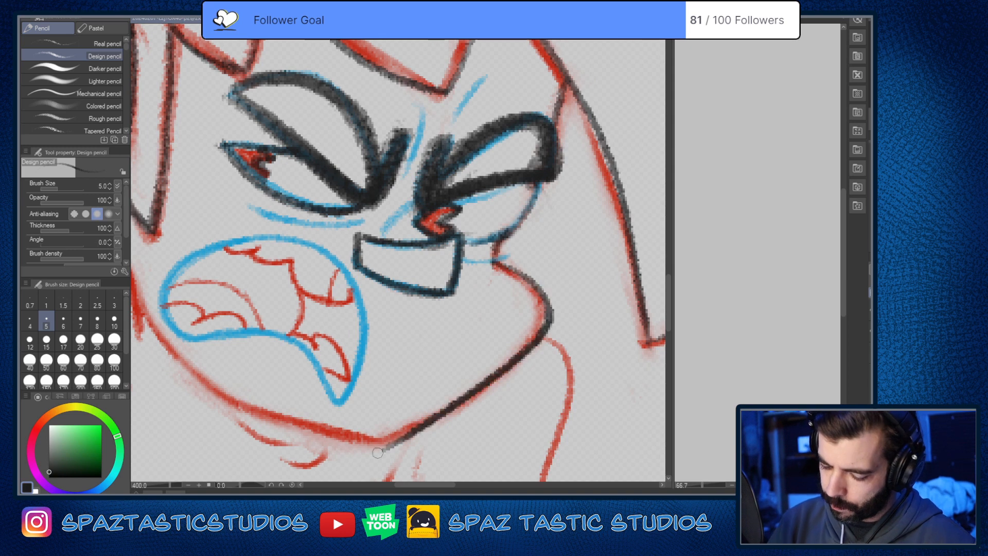
# Step: Trace the near jawline in near-black from below the ear to the chin point, redoing the stroke until it follows the sketch
pyautogui.moveTo(509, 400); pyautogui.dragTo(562, 344)
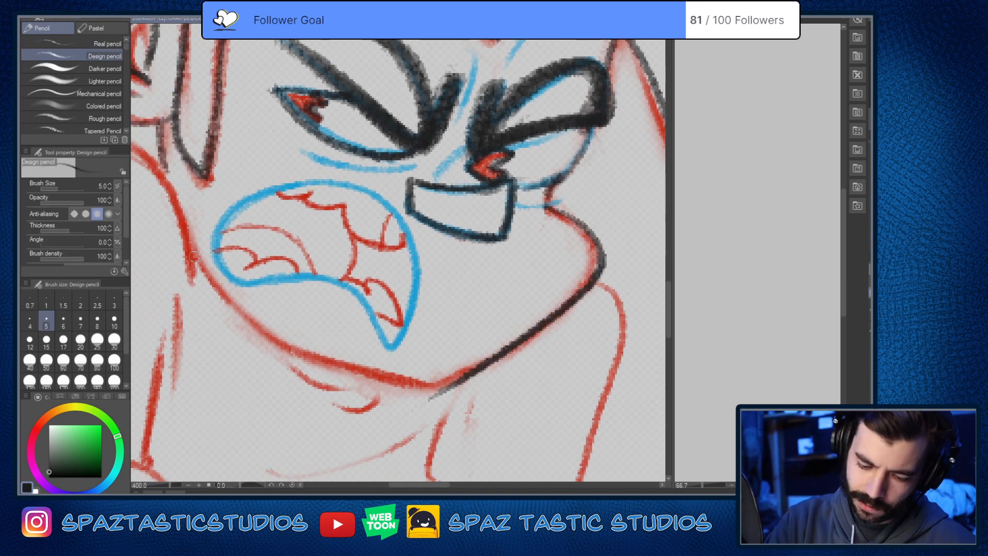
pyautogui.moveTo(193, 256); pyautogui.dragTo(439, 375)
pyautogui.hotkey('ctrl', 'z')
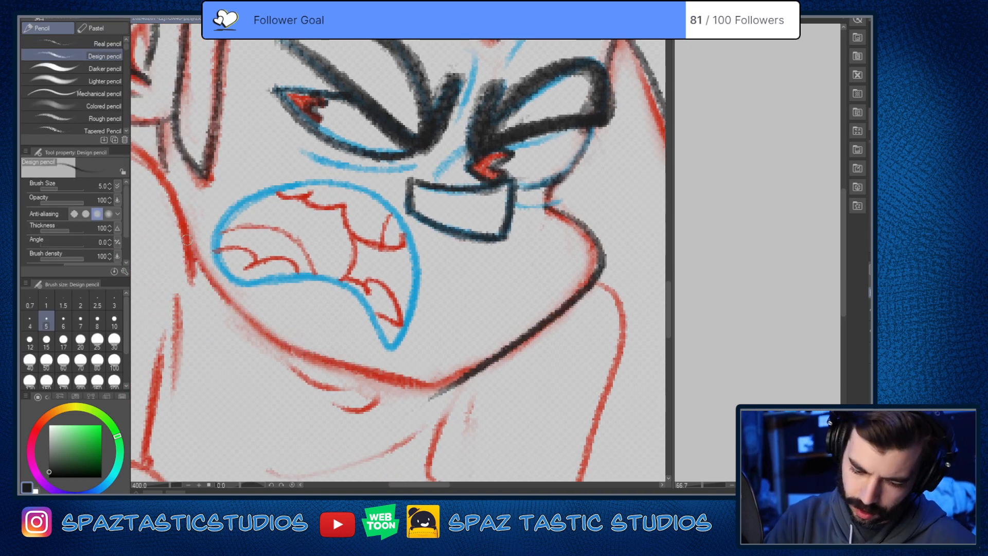
pyautogui.moveTo(187, 239); pyautogui.dragTo(432, 401)
pyautogui.hotkey('ctrl', 'z')
pyautogui.moveTo(192, 250)
pyautogui.mouseDown()
pyautogui.moveTo(209, 277)
pyautogui.moveTo(440, 401)
pyautogui.mouseUp()
# Step: Erase the near-black line along the far cheek and jaw down to the chin
pyautogui.scroll(-2, 570, 354)
pyautogui.scroll(-3, 569, 354)
pyautogui.scroll(2, 575, 360)
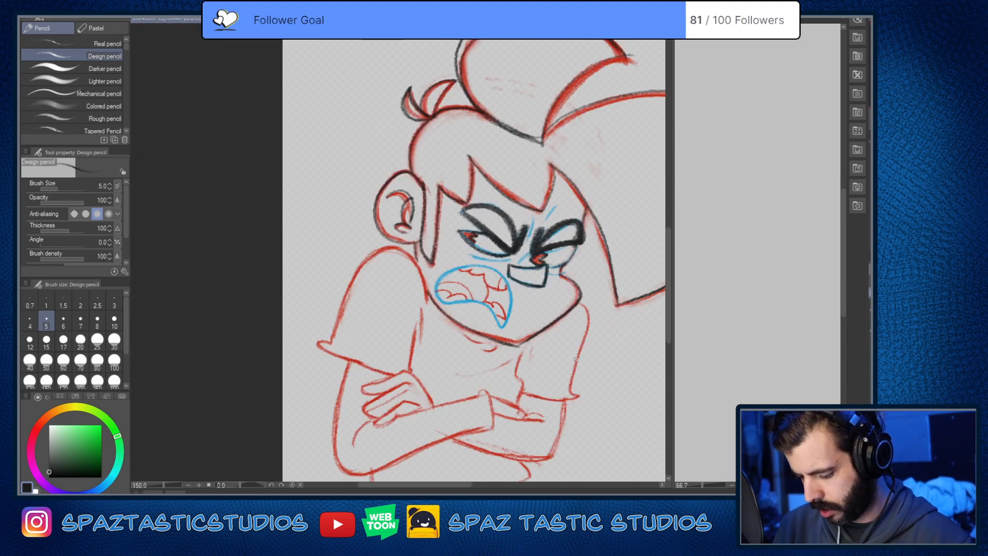
pyautogui.scroll(3, 551, 367)
pyautogui.scroll(-2, 519, 354)
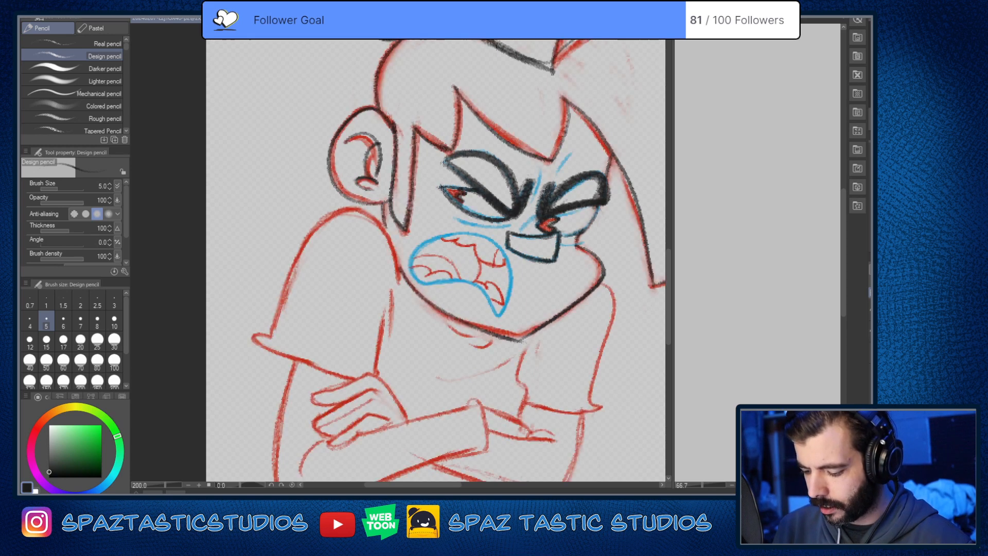
pyautogui.press('e')
pyautogui.moveTo(571, 308)
pyautogui.mouseDown()
pyautogui.moveTo(528, 332)
pyautogui.moveTo(607, 275)
pyautogui.mouseUp()
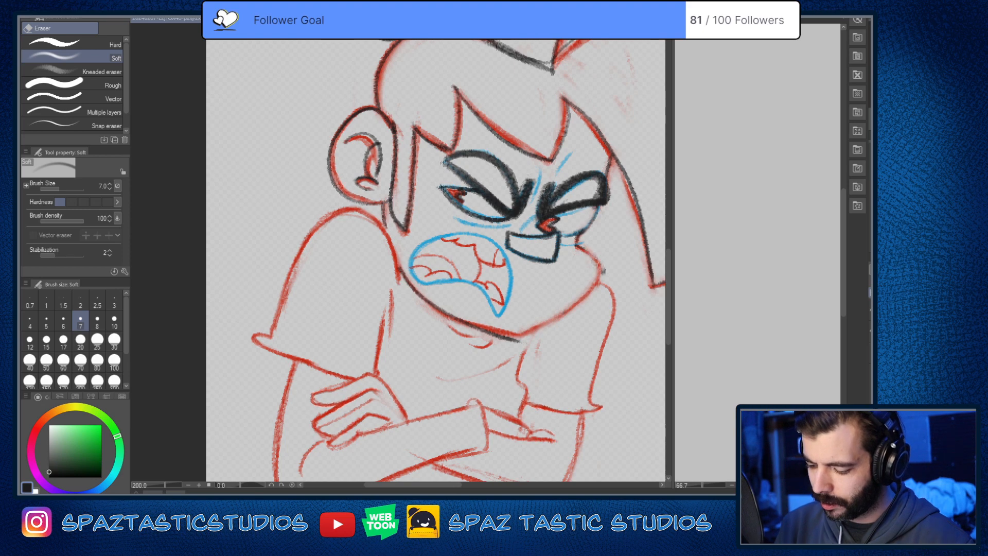
# Step: Retrace the far cheek and jaw in near-black from below the far eye to the chin point, closer to the red sketch
pyautogui.press('space')
pyautogui.moveTo(585, 313); pyautogui.dragTo(552, 277)
pyautogui.press('p')
pyautogui.scroll(5, 564, 214)
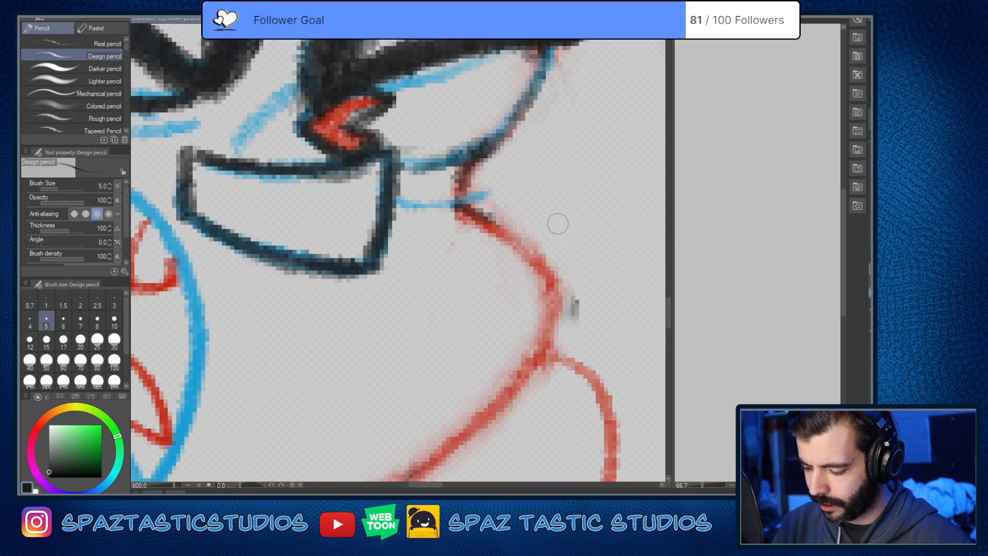
pyautogui.scroll(-5, 556, 223)
pyautogui.press('space')
pyautogui.moveTo(545, 234); pyautogui.dragTo(546, 174)
pyautogui.scroll(3, 547, 174)
pyautogui.moveTo(512, 138)
pyautogui.mouseDown()
pyautogui.moveTo(530, 152)
pyautogui.moveTo(384, 332)
pyautogui.mouseUp()
# Step: Compare the linework with the coloured reference, and inspect the near-black lines alone with the red and blue sketch temporarily hidden
pyautogui.click(870, 356)
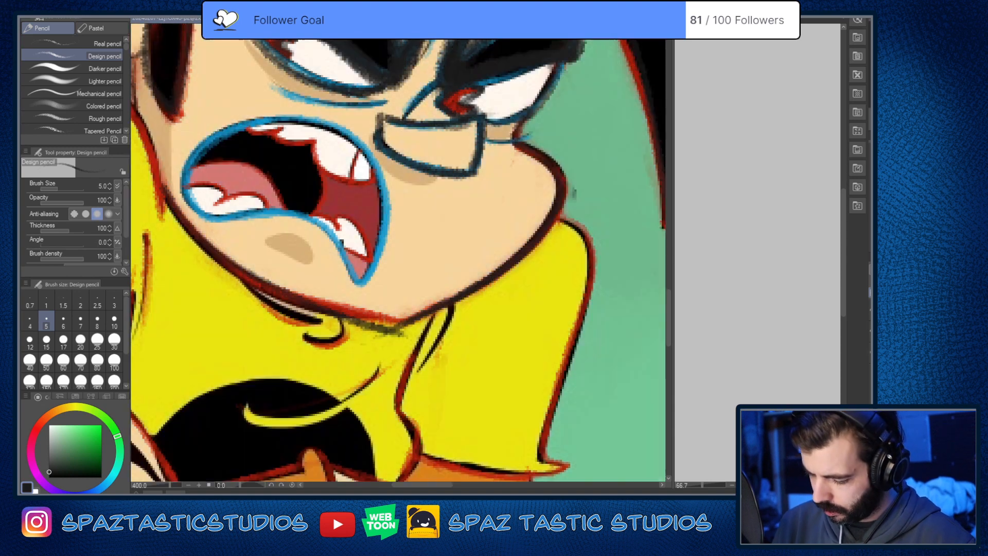
pyautogui.click(870, 355)
pyautogui.click(870, 330)
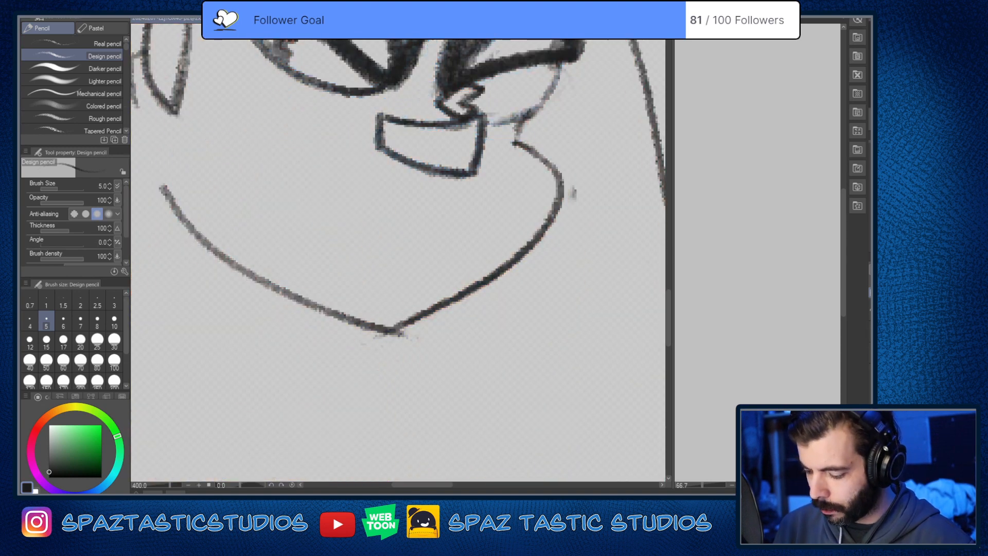
pyautogui.hotkey('ctrl', 'alt', '0')
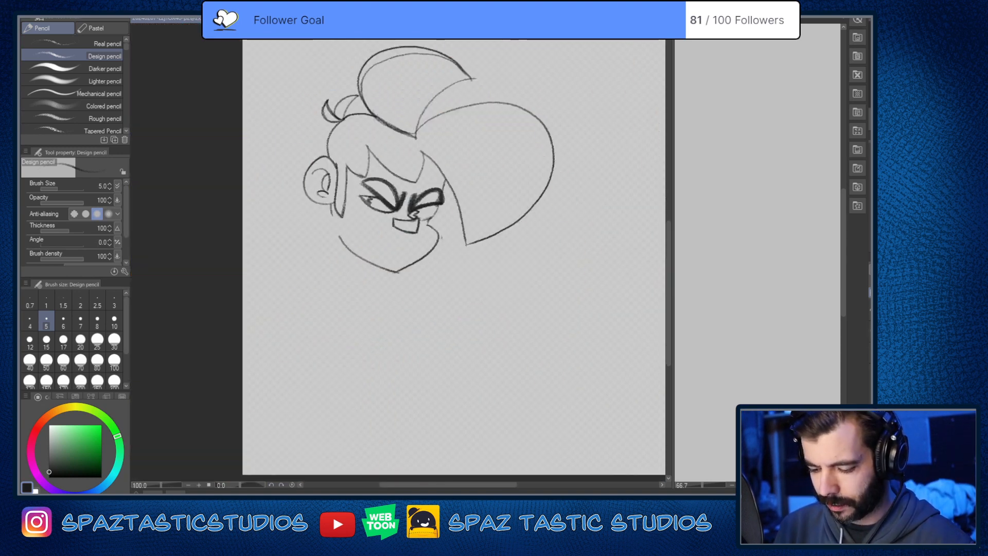
pyautogui.click(870, 330)
# Step: Erase the stray near-black mark beside the far cheek and return to the Design pencil
pyautogui.scroll(2, 467, 250)
pyautogui.press('e')
pyautogui.press('p')
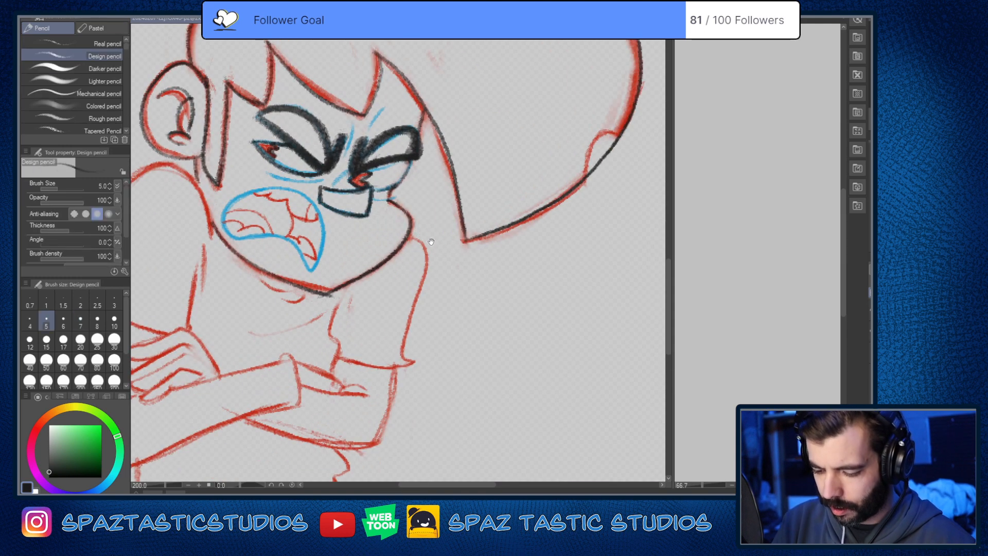
# Step: Trace the near shoulder in near-black from the jaw over the top and down the sleeve's outer edge, redoing the stroke several times
pyautogui.moveTo(431, 241); pyautogui.dragTo(572, 262)
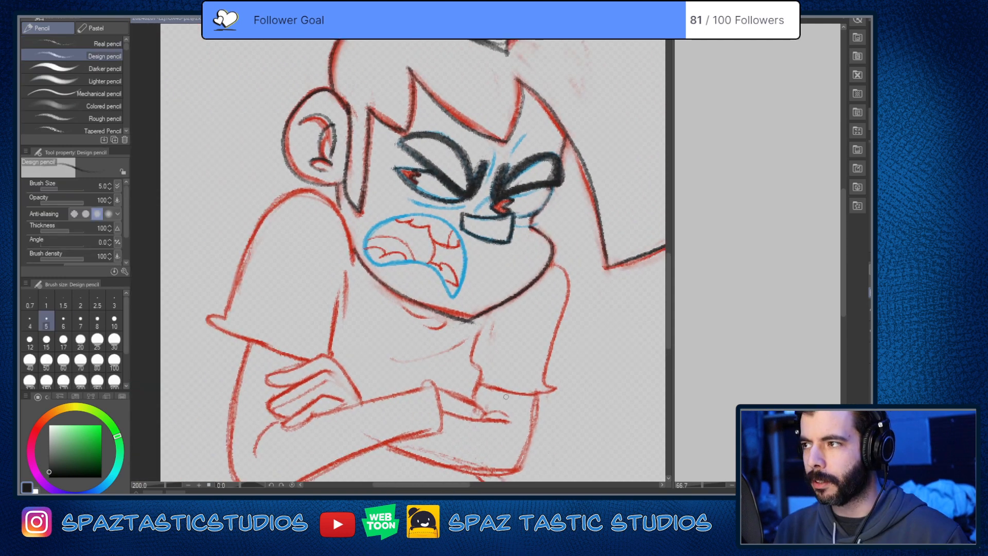
pyautogui.moveTo(506, 396); pyautogui.dragTo(599, 386)
pyautogui.moveTo(445, 251)
pyautogui.mouseDown()
pyautogui.moveTo(433, 211)
pyautogui.moveTo(320, 285)
pyautogui.mouseUp()
pyautogui.hotkey('ctrl', 'z')
pyautogui.hotkey('ctrl', 'z')
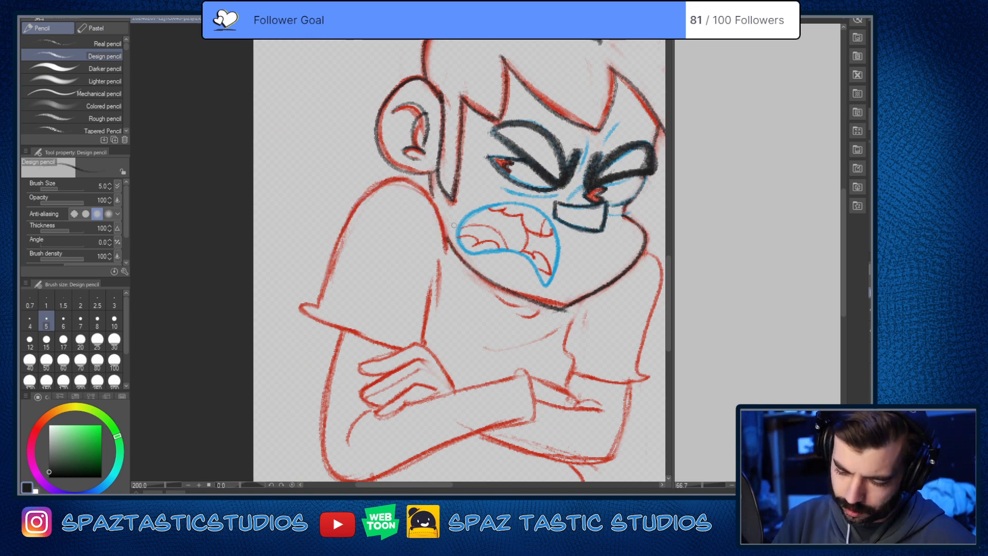
pyautogui.moveTo(446, 254)
pyautogui.mouseDown()
pyautogui.moveTo(330, 237)
pyautogui.moveTo(318, 291)
pyautogui.mouseUp()
pyautogui.hotkey('ctrl', 'z')
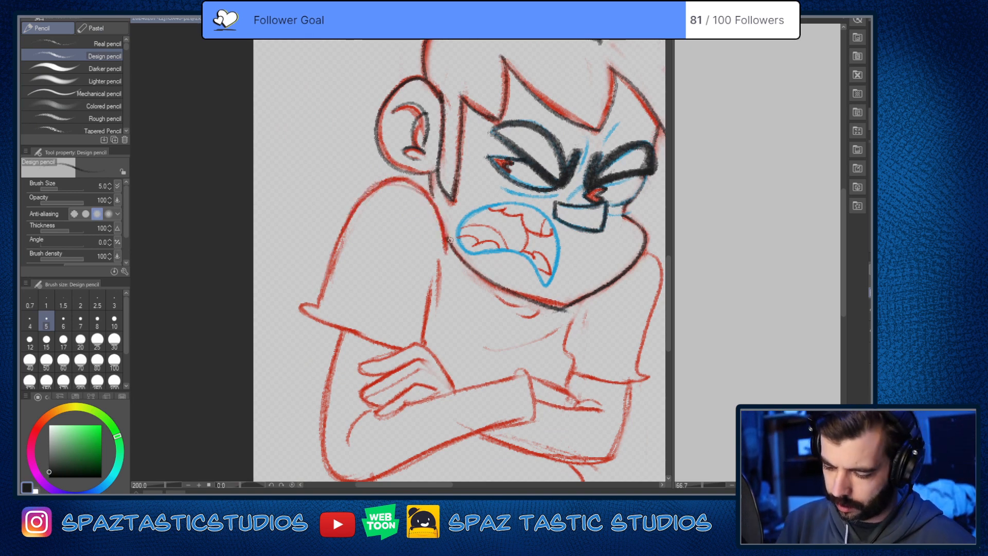
pyautogui.moveTo(446, 254)
pyautogui.mouseDown()
pyautogui.moveTo(439, 214)
pyautogui.moveTo(318, 312)
pyautogui.mouseUp()
pyautogui.hotkey('ctrl', 'z')
pyautogui.moveTo(447, 256)
pyautogui.mouseDown()
pyautogui.moveTo(446, 247)
pyautogui.moveTo(329, 278)
pyautogui.moveTo(324, 319)
pyautogui.mouseUp()
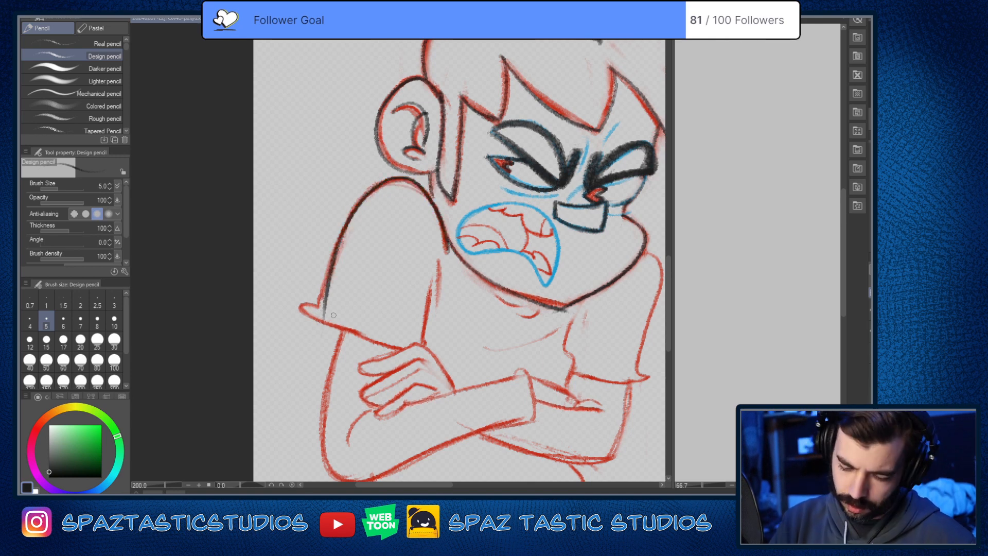
# Step: Try several near-black strokes along the near sleeve's hem and undo them
pyautogui.moveTo(333, 315)
pyautogui.mouseDown()
pyautogui.moveTo(389, 261)
pyautogui.moveTo(465, 309)
pyautogui.mouseUp()
pyautogui.hotkey('ctrl', 'z')
pyautogui.moveTo(396, 258); pyautogui.dragTo(476, 292)
pyautogui.hotkey('ctrl', 'z')
pyautogui.moveTo(396, 257)
pyautogui.mouseDown()
pyautogui.moveTo(375, 265)
pyautogui.moveTo(489, 308)
pyautogui.mouseUp()
pyautogui.hotkey('ctrl', 'z')
pyautogui.moveTo(393, 259); pyautogui.dragTo(471, 296)
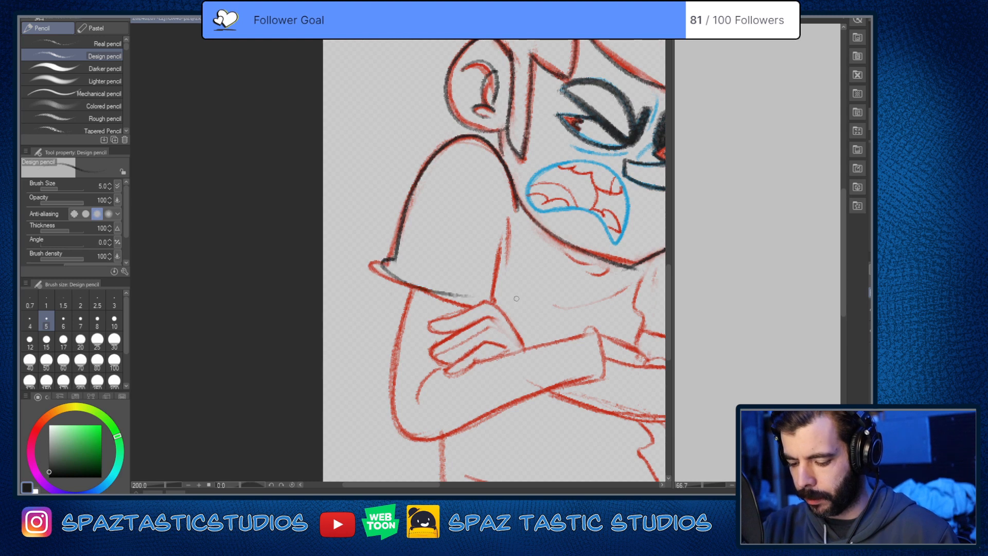
pyautogui.hotkey('ctrl', 'z')
# Step: Trace the near sleeve's pointed cuff corner, hem and inner edge in near-black, plus the short fold line near the armpit
pyautogui.hotkey('ctrl', 'z')
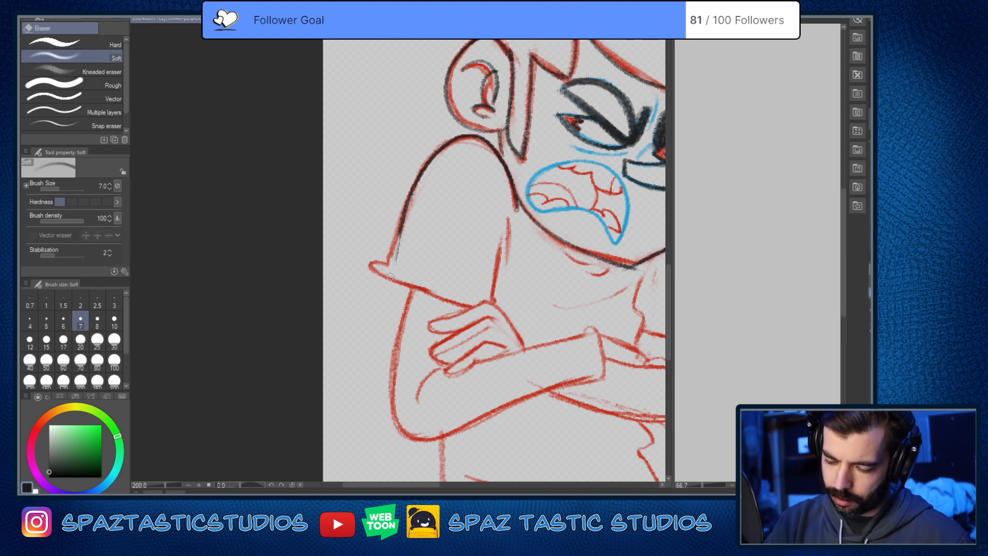
pyautogui.moveTo(390, 257)
pyautogui.mouseDown()
pyautogui.moveTo(362, 268)
pyautogui.moveTo(464, 301)
pyautogui.mouseUp()
pyautogui.hotkey('ctrl', 'z')
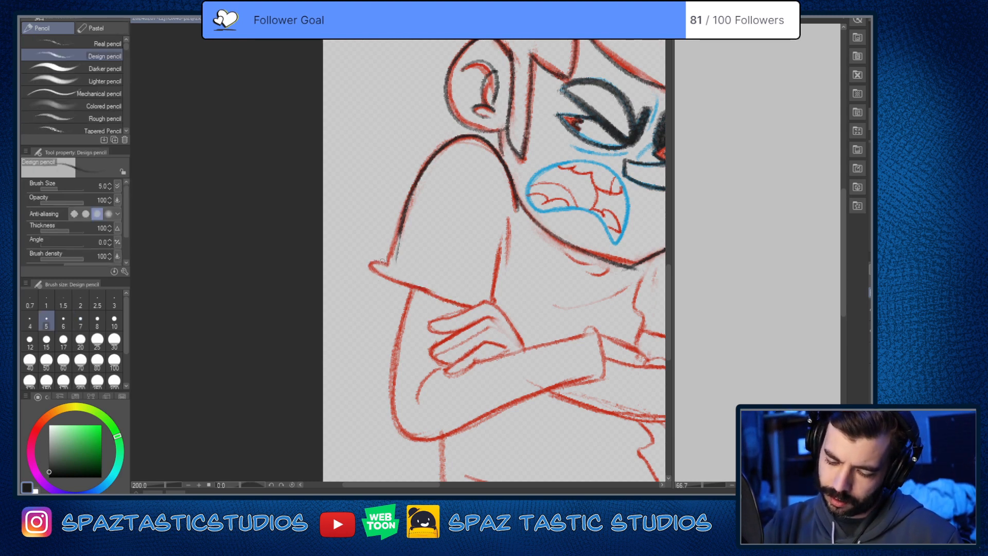
pyautogui.moveTo(390, 257)
pyautogui.mouseDown()
pyautogui.moveTo(368, 261)
pyautogui.moveTo(425, 298)
pyautogui.moveTo(477, 308)
pyautogui.mouseUp()
pyautogui.moveTo(387, 268); pyautogui.dragTo(415, 194)
pyautogui.moveTo(501, 236)
pyautogui.mouseDown()
pyautogui.moveTo(492, 303)
pyautogui.moveTo(389, 230)
pyautogui.mouseUp()
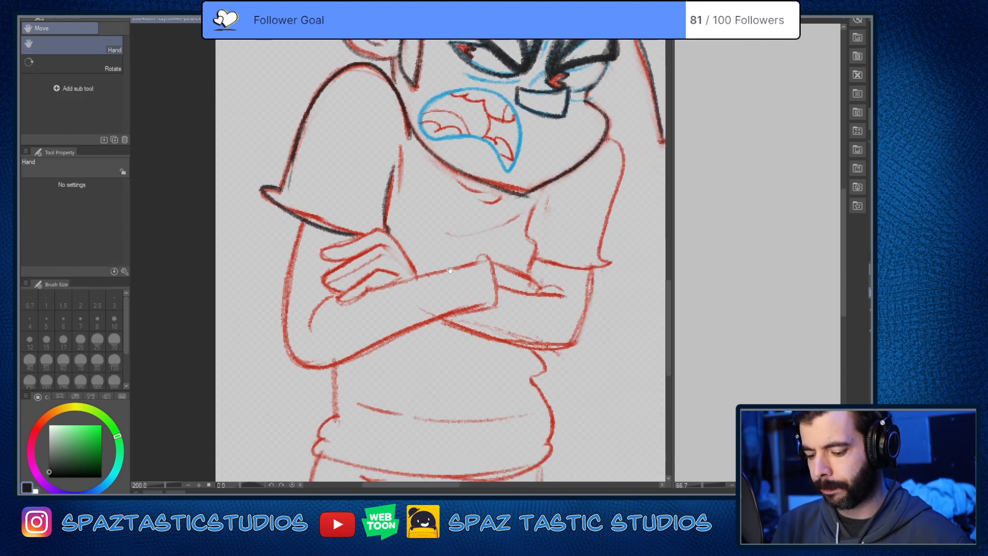
pyautogui.moveTo(403, 138); pyautogui.dragTo(399, 191)
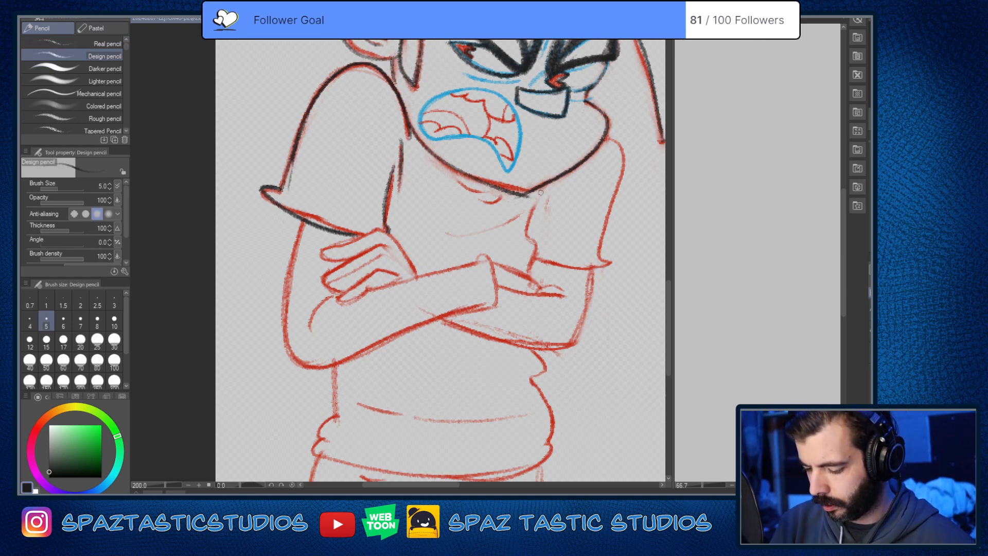
# Step: Undo a trial stroke on the far sleeve's inner edge and trace its outer edge, cuff corner and hem in near-black
pyautogui.moveTo(541, 186); pyautogui.dragTo(526, 247)
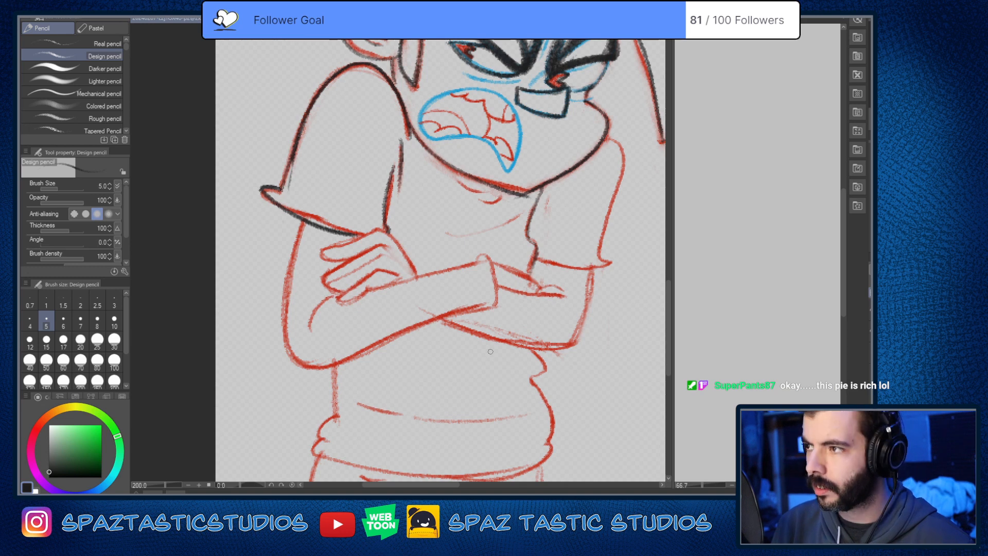
pyautogui.hotkey('ctrl', 'z')
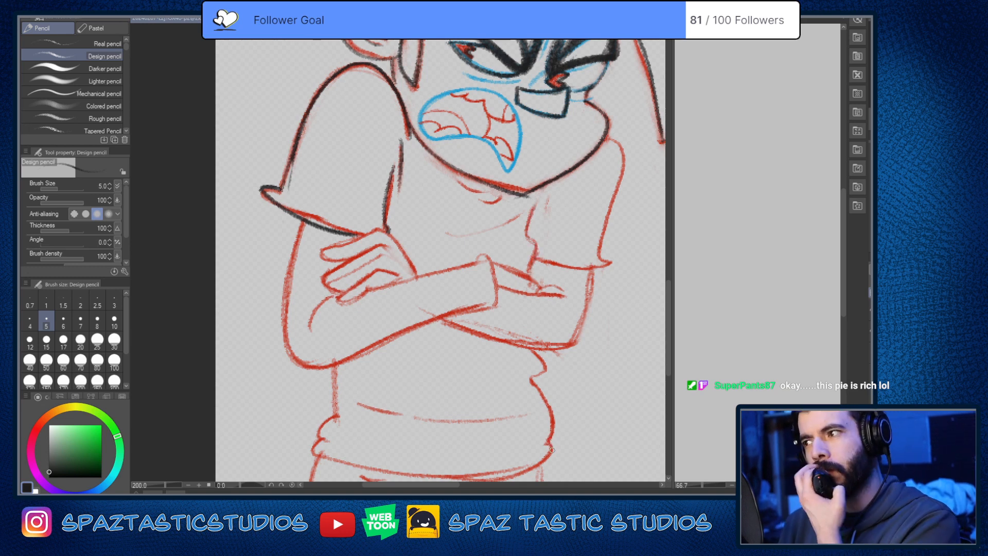
pyautogui.moveTo(605, 138)
pyautogui.mouseDown()
pyautogui.moveTo(621, 157)
pyautogui.moveTo(601, 265)
pyautogui.mouseUp()
pyautogui.scroll(2, 598, 301)
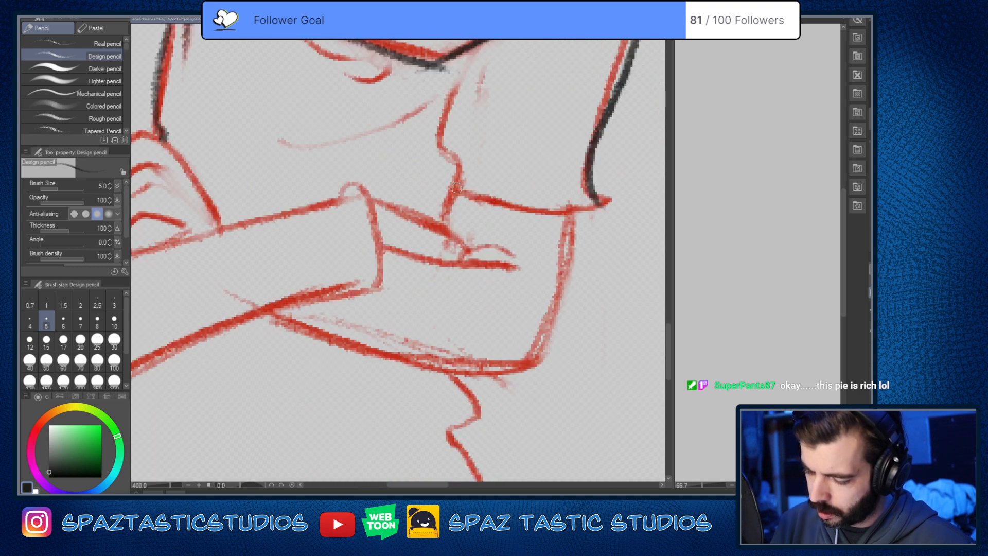
pyautogui.moveTo(457, 189)
pyautogui.mouseDown()
pyautogui.moveTo(520, 210)
pyautogui.moveTo(573, 193)
pyautogui.mouseUp()
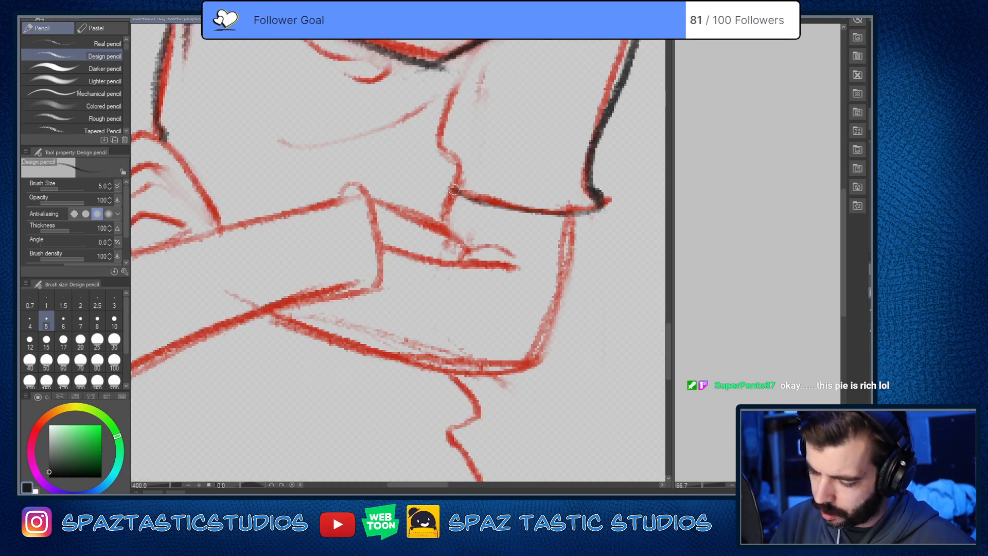
pyautogui.moveTo(454, 190)
pyautogui.mouseDown()
pyautogui.moveTo(500, 209)
pyautogui.moveTo(590, 187)
pyautogui.mouseUp()
pyautogui.scroll(-4, 610, 315)
pyautogui.scroll(4, 614, 290)
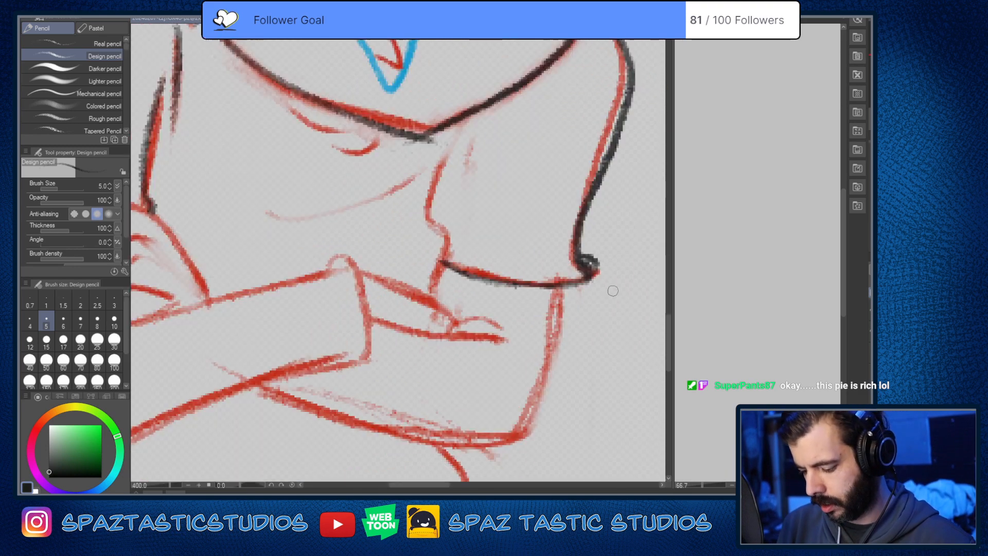
# Step: Erase the excess near-black around the far sleeve's cuff corner and return to the pencil
pyautogui.press('e')
pyautogui.moveTo(591, 264); pyautogui.dragTo(561, 280)
pyautogui.press('p')
# Step: Try the far sleeve's inner edge in near-black at two brush sizes and undo both strokes
pyautogui.scroll(-2, 615, 351)
pyautogui.scroll(-1, 615, 352)
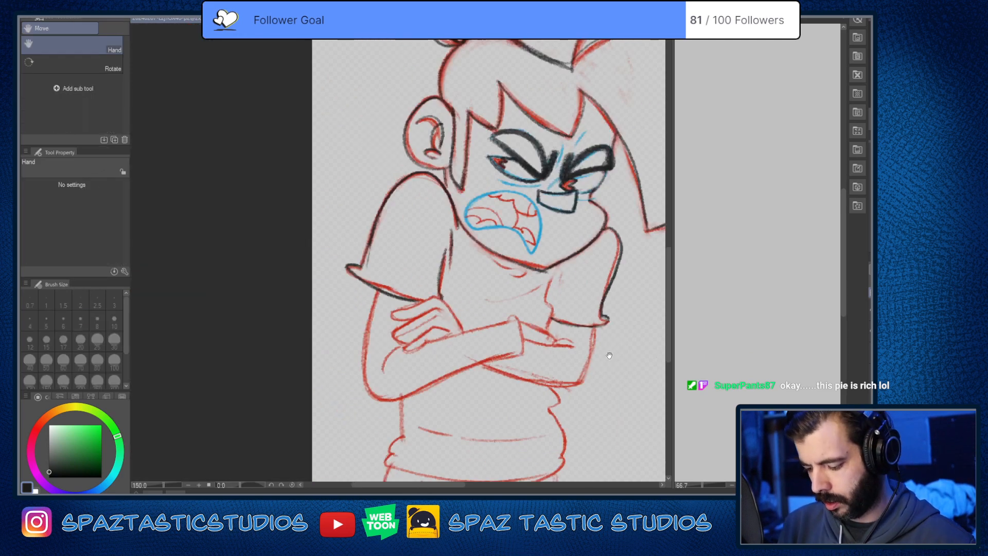
pyautogui.scroll(4, 527, 200)
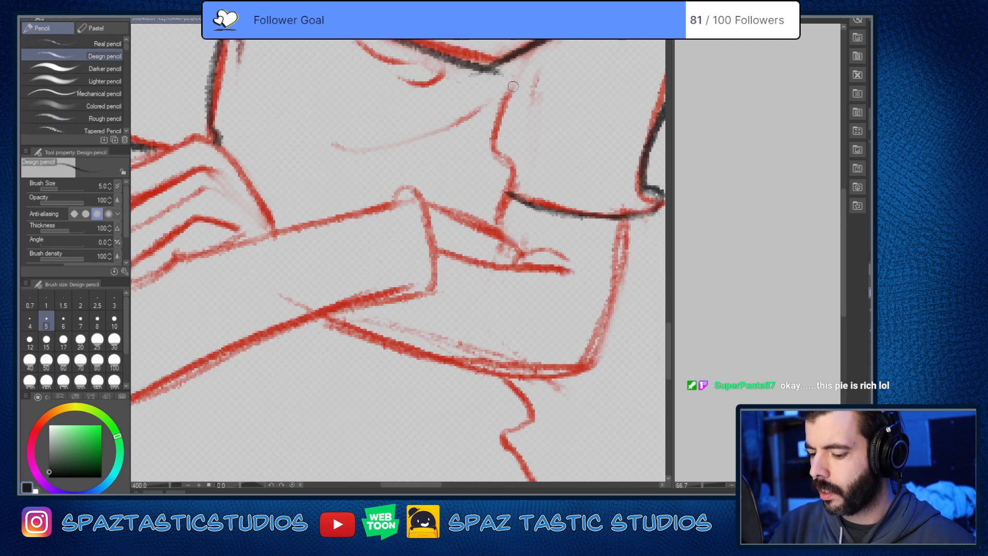
pyautogui.moveTo(518, 74); pyautogui.dragTo(495, 227)
pyautogui.hotkey('ctrl', 'z')
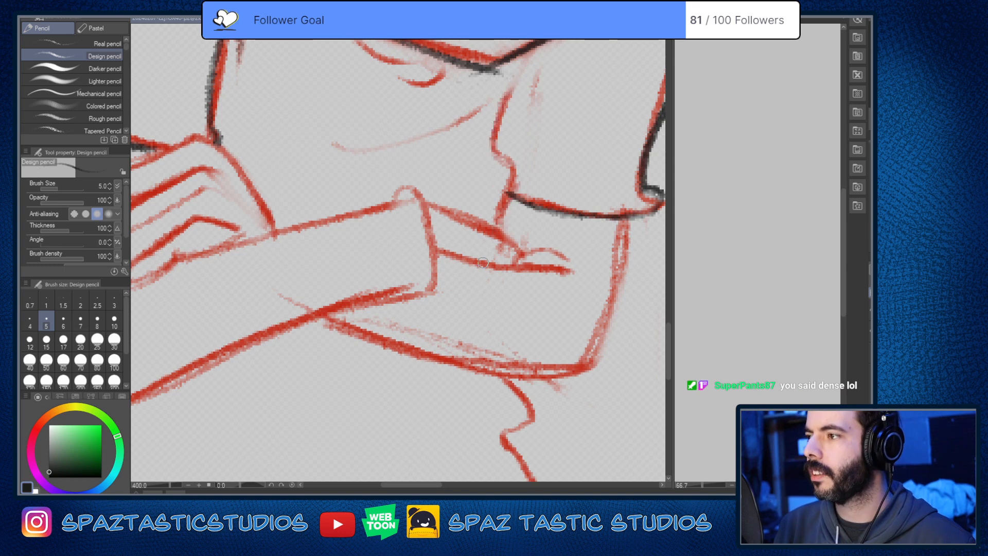
pyautogui.press('[')
pyautogui.moveTo(516, 71)
pyautogui.mouseDown()
pyautogui.moveTo(493, 229)
pyautogui.moveTo(506, 390)
pyautogui.mouseUp()
pyautogui.hotkey('ctrl', 'z')
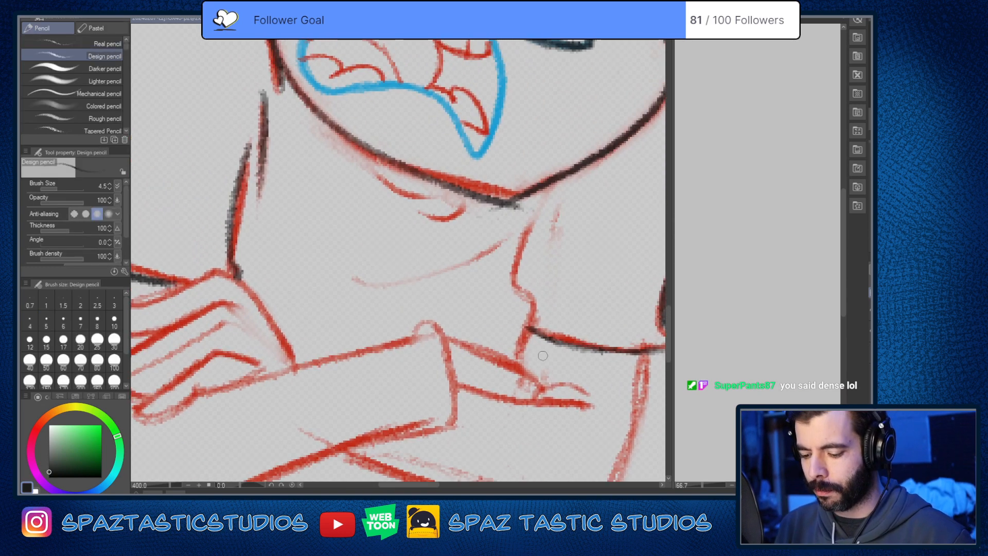
# Step: With brush size 5, trace the chest fold line and the two small collar curves under the jaw in near-black
pyautogui.press(']')
pyautogui.moveTo(348, 281)
pyautogui.mouseDown()
pyautogui.moveTo(464, 262)
pyautogui.moveTo(502, 243)
pyautogui.mouseUp()
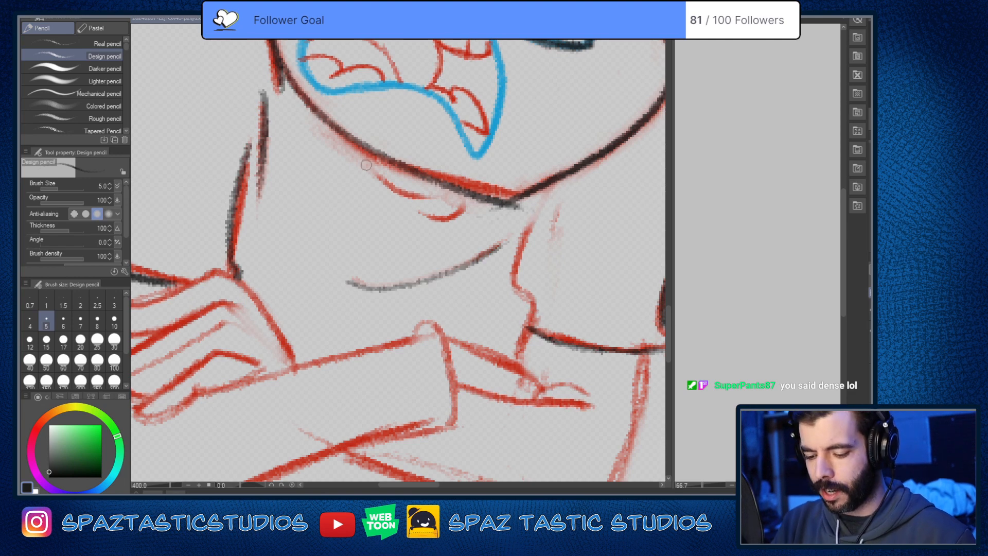
pyautogui.moveTo(370, 164); pyautogui.dragTo(455, 184)
pyautogui.moveTo(421, 213); pyautogui.dragTo(473, 194)
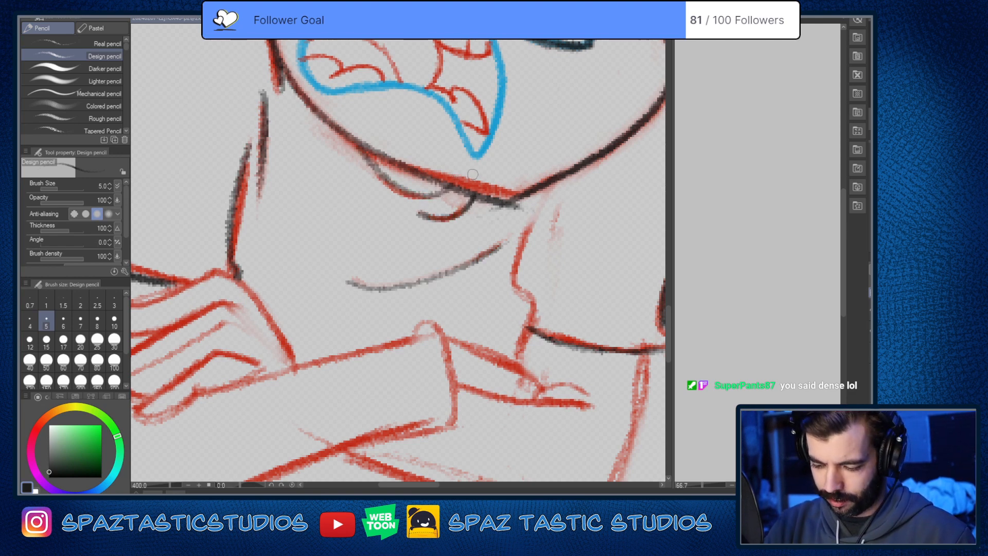
# Step: Trace the far sleeve's inner edge in near-black from below the chin to just past the hem, redoing the stroke once
pyautogui.scroll(-2, 472, 175)
pyautogui.moveTo(583, 307); pyautogui.dragTo(663, 219)
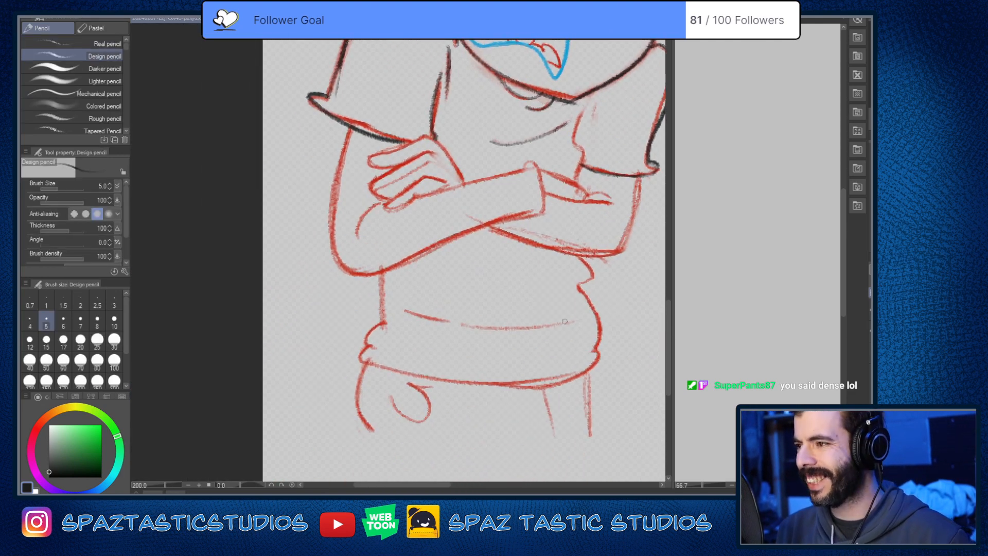
pyautogui.moveTo(565, 321); pyautogui.dragTo(571, 311)
pyautogui.scroll(1, 402, 169)
pyautogui.scroll(-1, 328, 108)
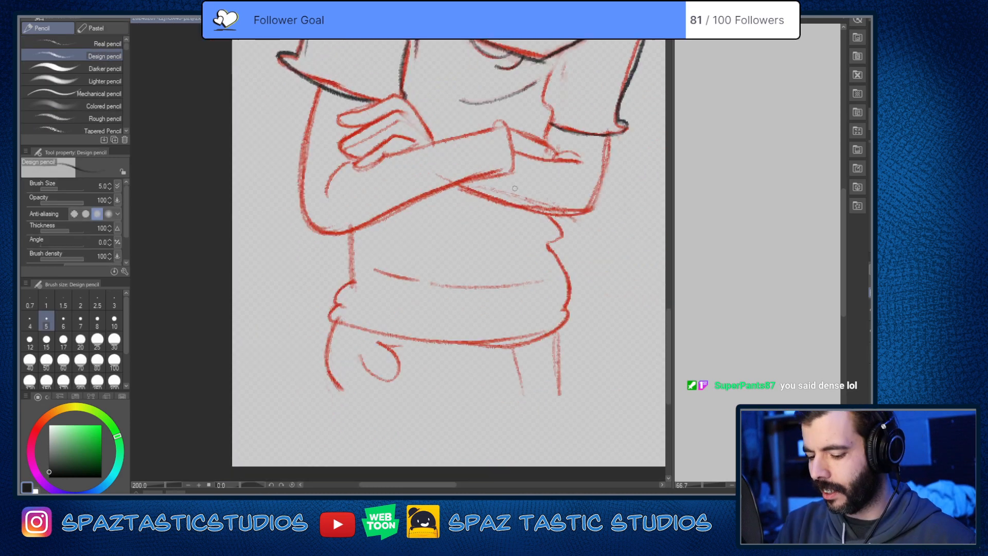
pyautogui.scroll(2, 515, 188)
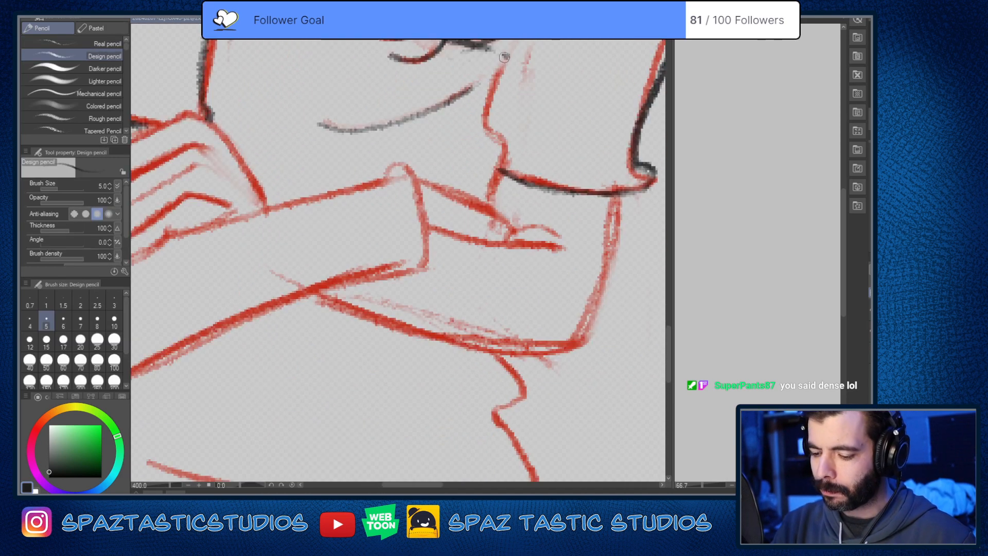
pyautogui.moveTo(504, 57)
pyautogui.mouseDown()
pyautogui.moveTo(484, 123)
pyautogui.moveTo(492, 225)
pyautogui.mouseUp()
pyautogui.hotkey('ctrl', 'z')
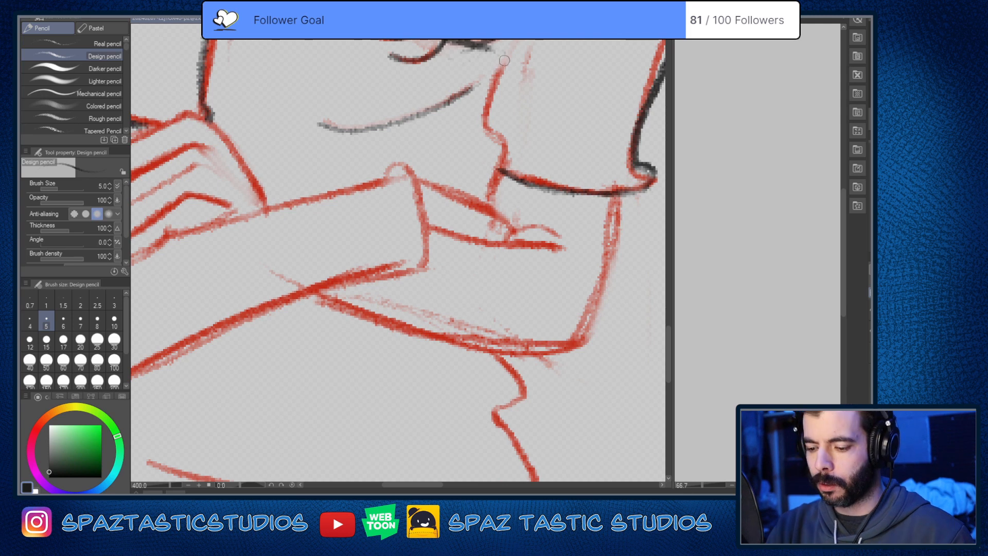
pyautogui.moveTo(511, 52)
pyautogui.mouseDown()
pyautogui.moveTo(481, 123)
pyautogui.moveTo(488, 202)
pyautogui.mouseUp()
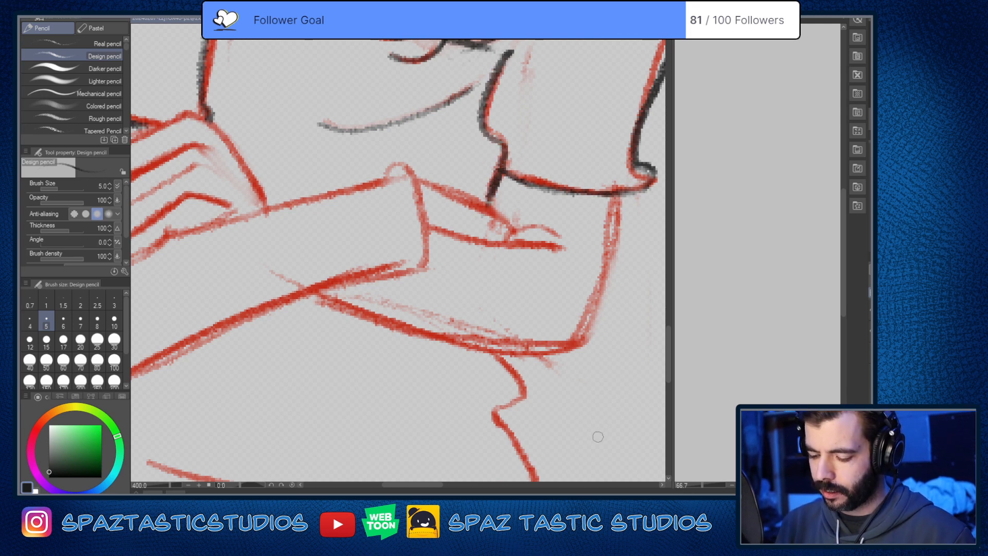
# Step: Trace the far arm's outer edge and its forearm's underside in near-black, joining them at the elbow
pyautogui.moveTo(598, 437); pyautogui.dragTo(570, 413)
pyautogui.moveTo(589, 165); pyautogui.dragTo(545, 334)
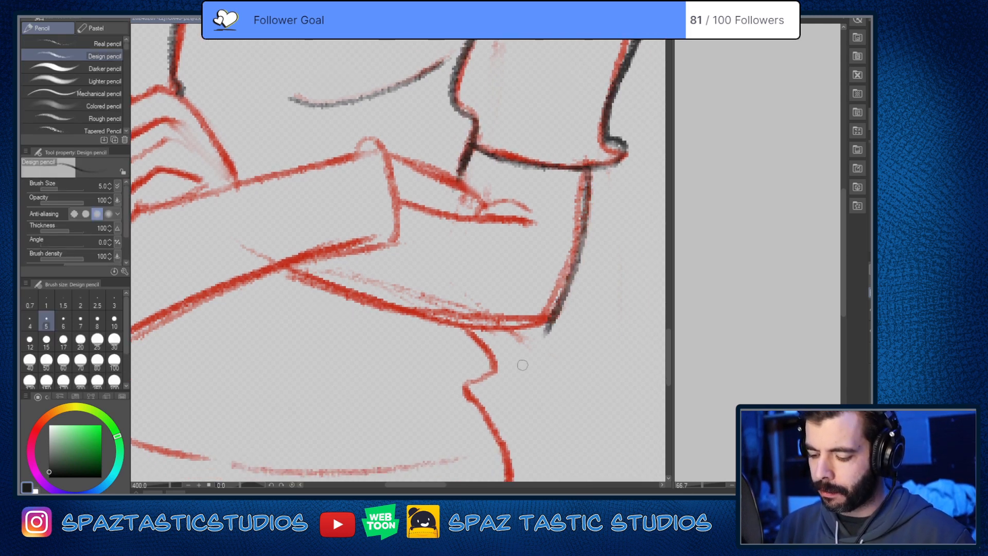
pyautogui.press('^')
pyautogui.press('^')
pyautogui.press('^')
pyautogui.moveTo(283, 238)
pyautogui.mouseDown()
pyautogui.moveTo(533, 354)
pyautogui.moveTo(528, 363)
pyautogui.mouseUp()
pyautogui.press('e')
pyautogui.press('p')
pyautogui.press('-')
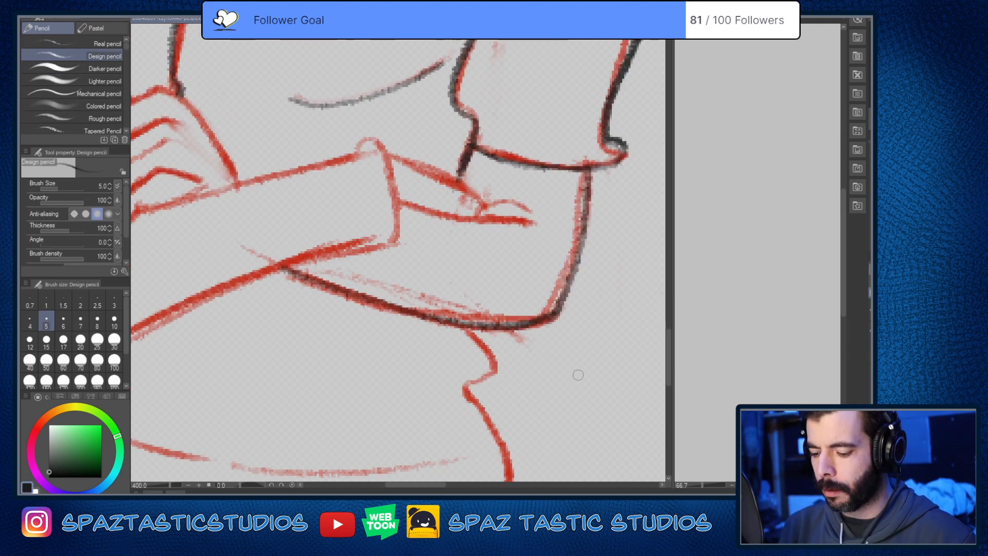
# Step: Trace the lower line running from the near forearm's end across the far arm in near-black, redoing it twice
pyautogui.moveTo(400, 203); pyautogui.dragTo(535, 226)
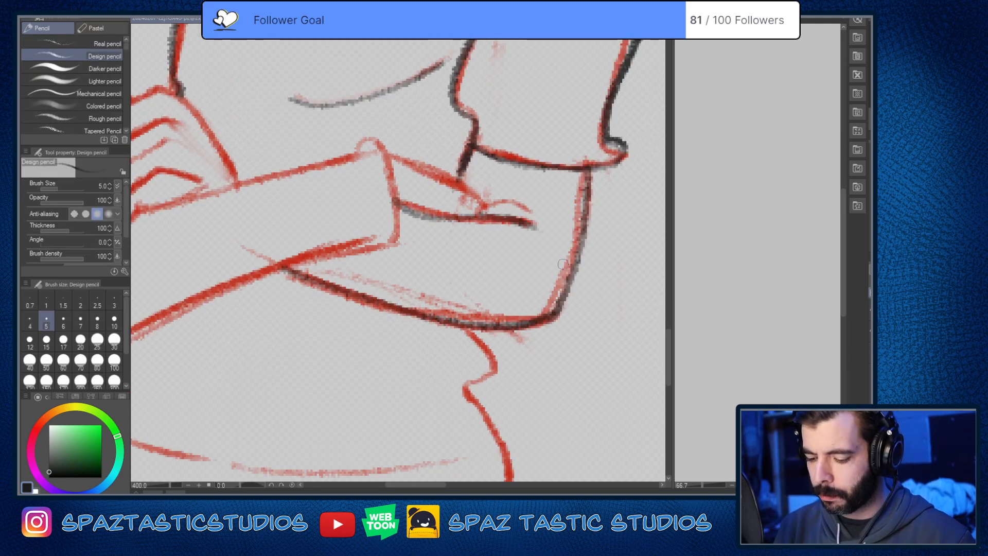
pyautogui.hotkey('ctrl', 'z')
pyautogui.moveTo(391, 198); pyautogui.dragTo(537, 225)
pyautogui.hotkey('ctrl', 'z')
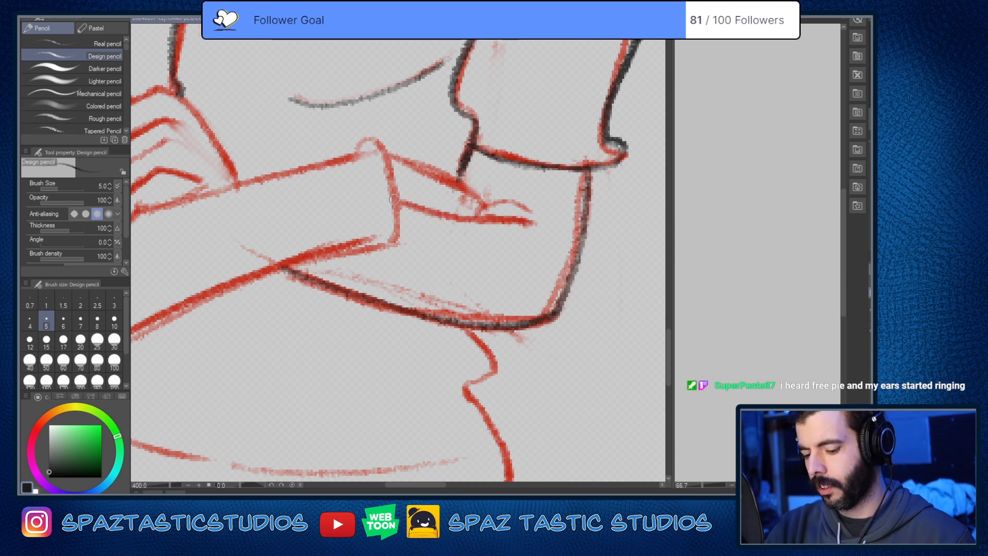
pyautogui.moveTo(393, 199); pyautogui.dragTo(548, 236)
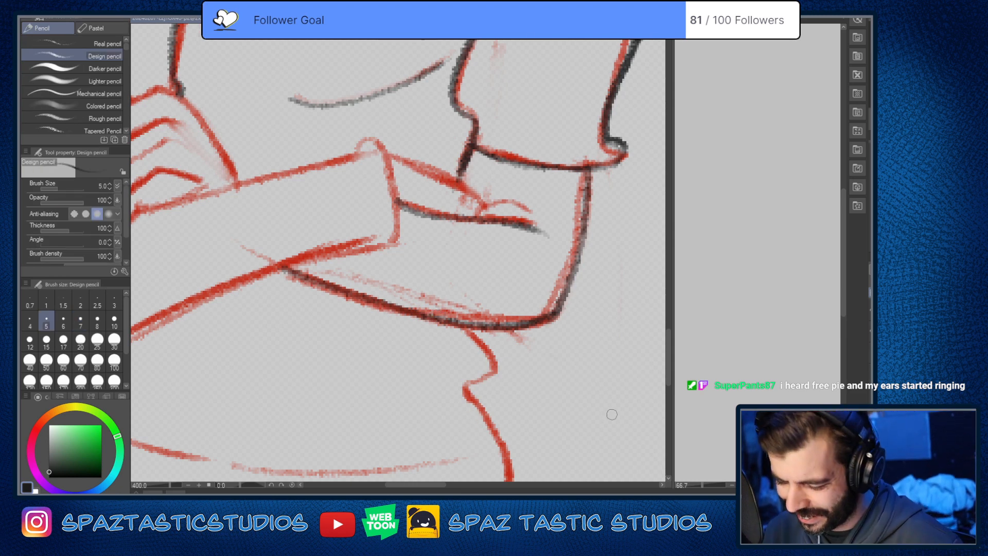
# Step: Trace the short crease and upper line beyond the near forearm in near-black, plus the forearm's rounded end
pyautogui.press('space')
pyautogui.moveTo(576, 384); pyautogui.dragTo(596, 437)
pyautogui.moveTo(494, 268); pyautogui.dragTo(555, 252)
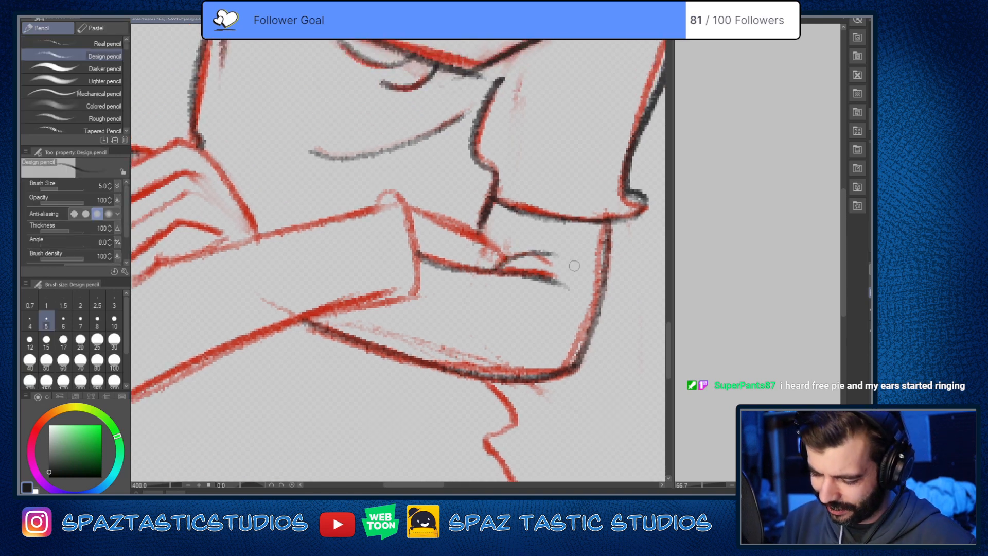
pyautogui.moveTo(406, 208); pyautogui.dragTo(507, 256)
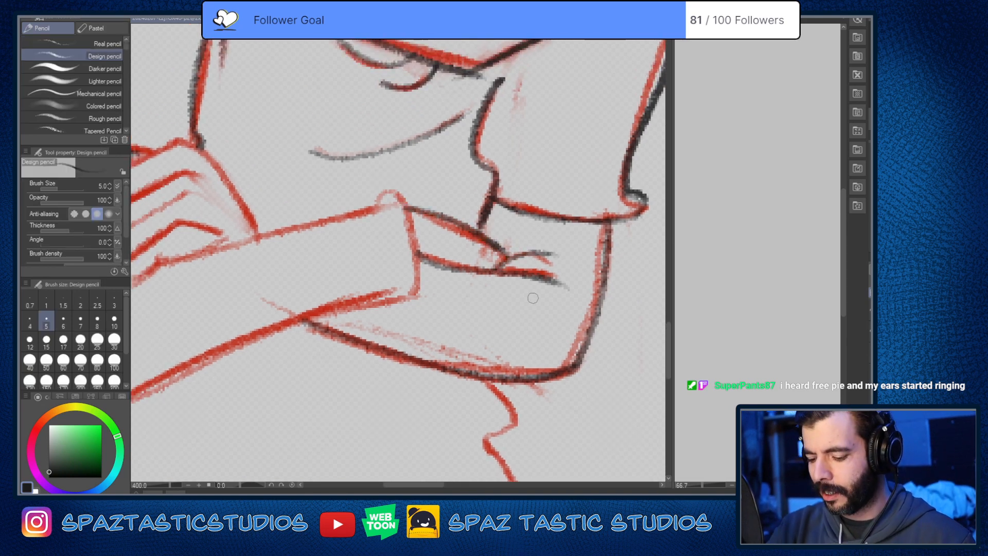
pyautogui.press('space')
pyautogui.moveTo(533, 302); pyautogui.dragTo(733, 311)
pyautogui.moveTo(574, 212)
pyautogui.mouseDown()
pyautogui.moveTo(595, 203)
pyautogui.moveTo(617, 275)
pyautogui.mouseUp()
# Step: Trace the near arm's outer edge from the hem around the elbow in near-black, plus the crease inside the elbow
pyautogui.press('space')
pyautogui.moveTo(573, 383); pyautogui.dragTo(648, 321)
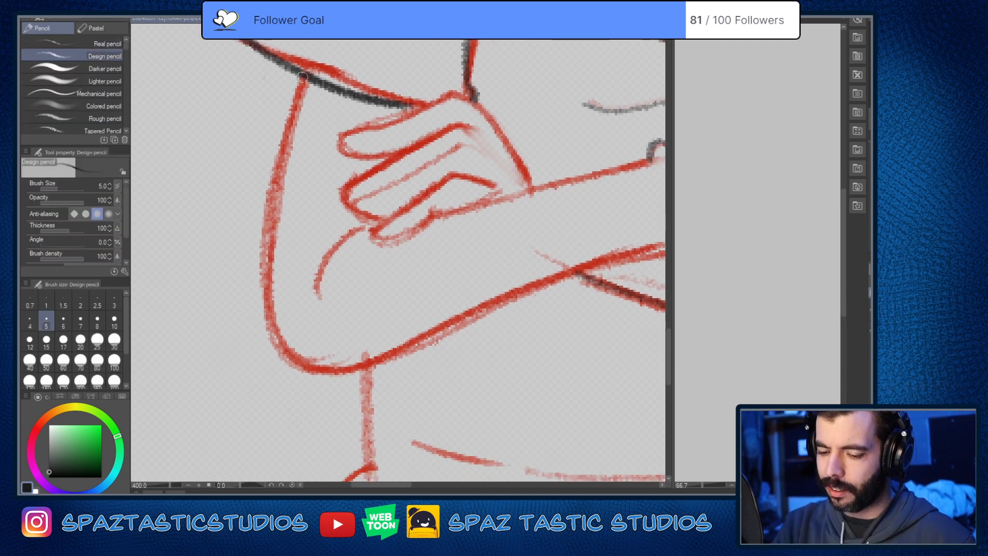
pyautogui.moveTo(303, 77)
pyautogui.mouseDown()
pyautogui.moveTo(263, 311)
pyautogui.moveTo(406, 355)
pyautogui.mouseUp()
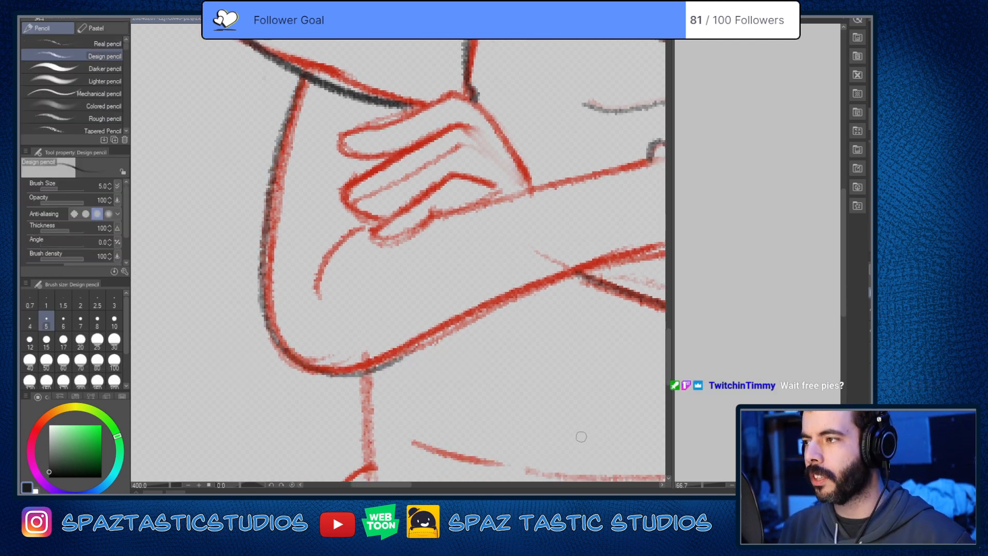
pyautogui.press('space')
pyautogui.moveTo(537, 407); pyautogui.dragTo(509, 379)
pyautogui.moveTo(340, 197); pyautogui.dragTo(285, 269)
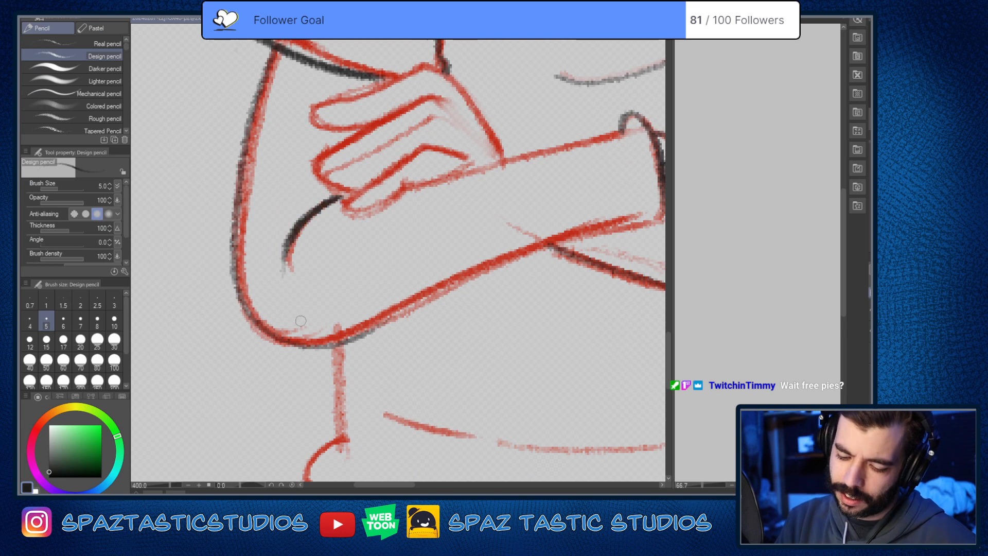
# Step: Trace the near forearm's underside in near-black between the elbow and the forearm's end, redoing the first stroke
pyautogui.moveTo(301, 343); pyautogui.dragTo(639, 232)
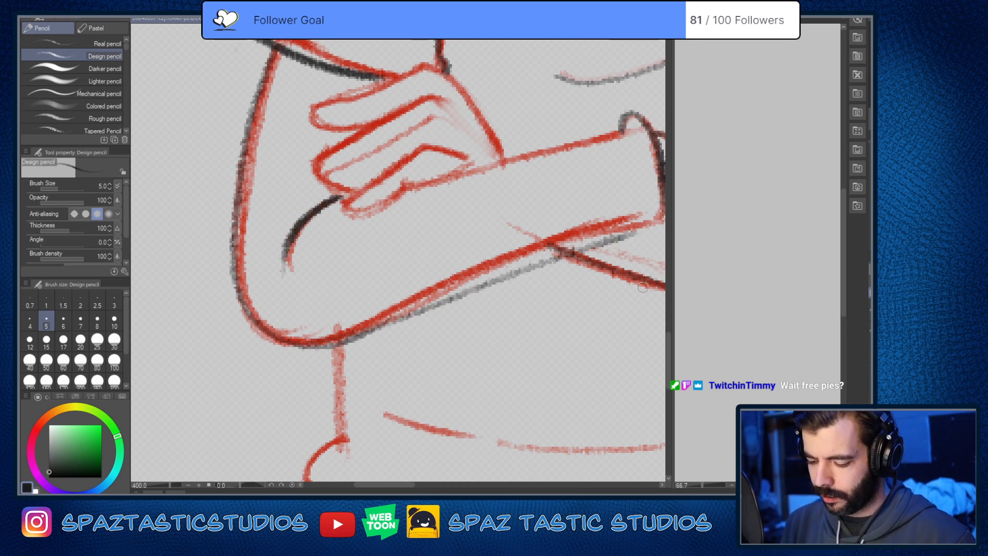
pyautogui.hotkey('ctrl', 'z')
pyautogui.press('space')
pyautogui.moveTo(573, 304); pyautogui.dragTo(492, 378)
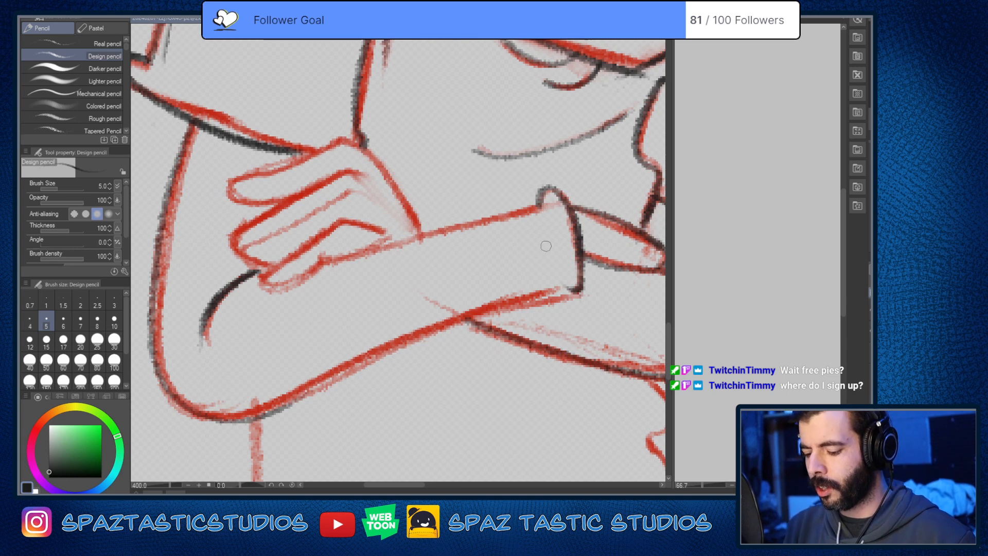
pyautogui.press('space')
pyautogui.moveTo(570, 370); pyautogui.dragTo(642, 321)
pyautogui.moveTo(639, 239)
pyautogui.mouseDown()
pyautogui.moveTo(380, 338)
pyautogui.moveTo(338, 364)
pyautogui.moveTo(585, 240)
pyautogui.mouseUp()
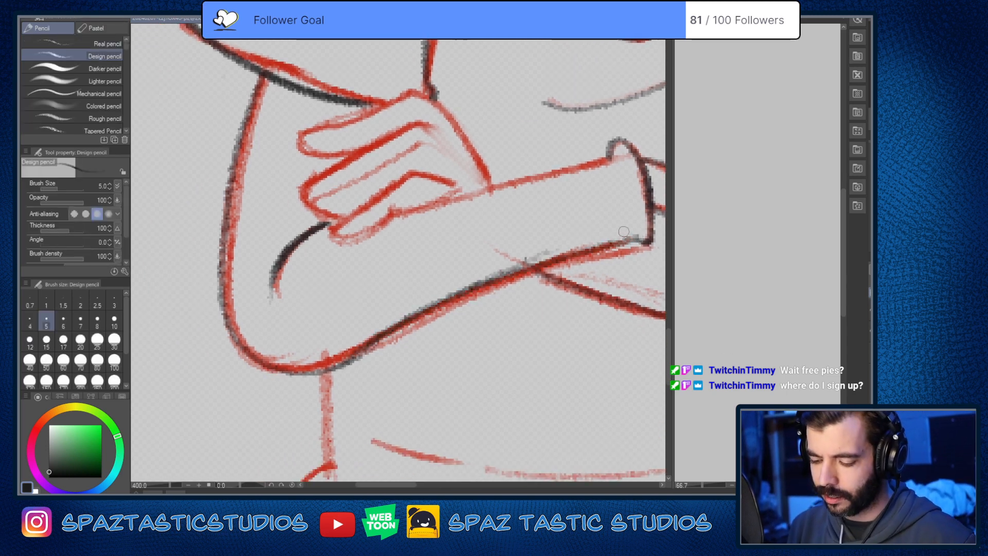
# Step: Trace the near forearm's top edge in near-black between its rounded end and the hand, redoing the stroke
pyautogui.moveTo(613, 159); pyautogui.dragTo(343, 246)
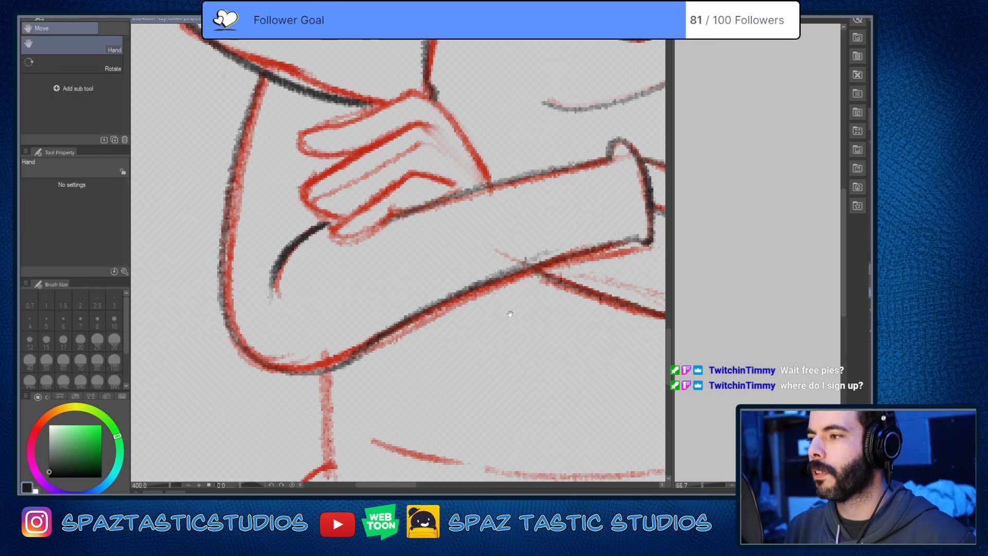
pyautogui.moveTo(509, 312); pyautogui.dragTo(515, 409)
pyautogui.hotkey('ctrl', 'z')
pyautogui.moveTo(619, 253); pyautogui.dragTo(366, 343)
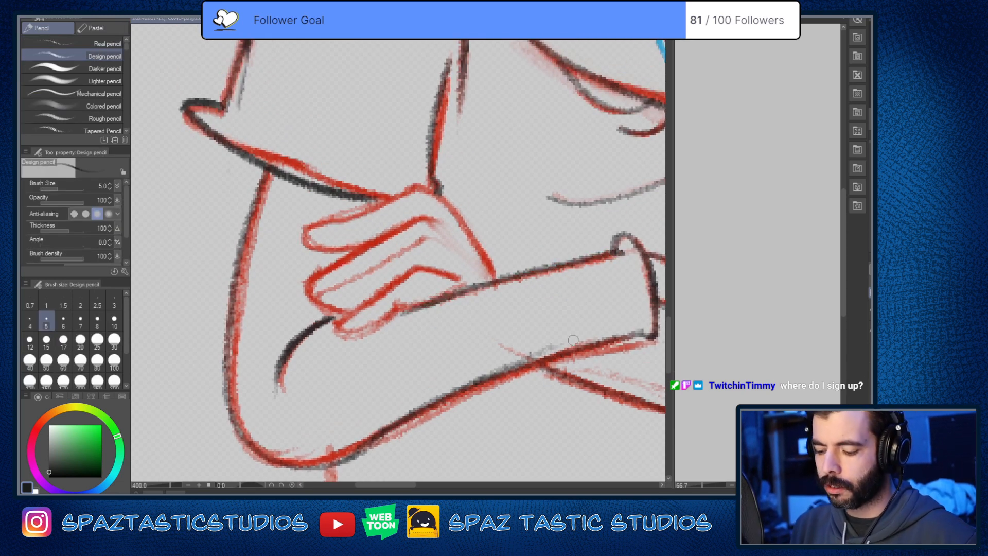
pyautogui.hotkey('ctrl', 'z')
pyautogui.moveTo(395, 308)
pyautogui.mouseDown()
pyautogui.moveTo(612, 256)
pyautogui.moveTo(398, 313)
pyautogui.mouseUp()
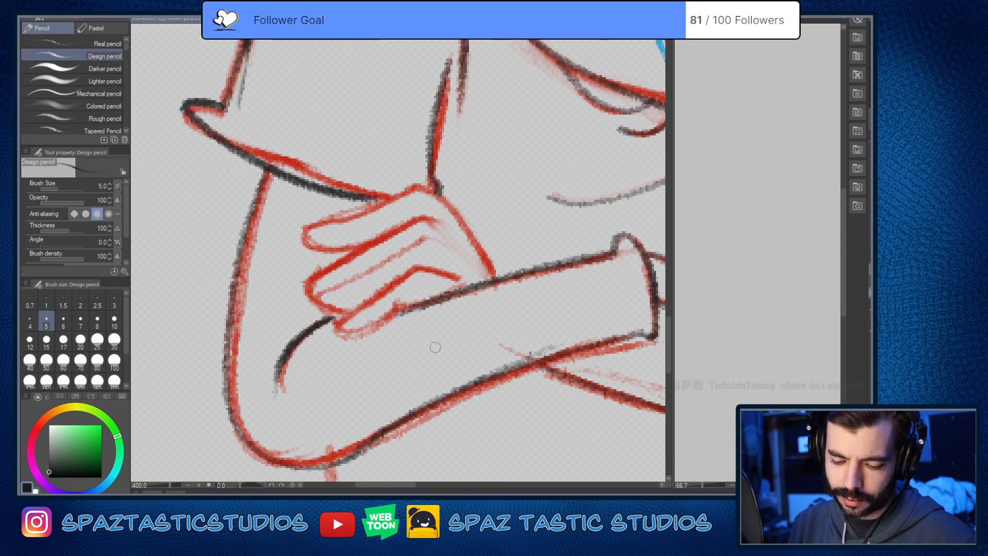
# Step: Erase the near-black line under the near elbow where it meets the forearm's underside
pyautogui.moveTo(431, 386); pyautogui.dragTo(454, 385)
pyautogui.scroll(-4, 584, 316)
pyautogui.scroll(2, 604, 334)
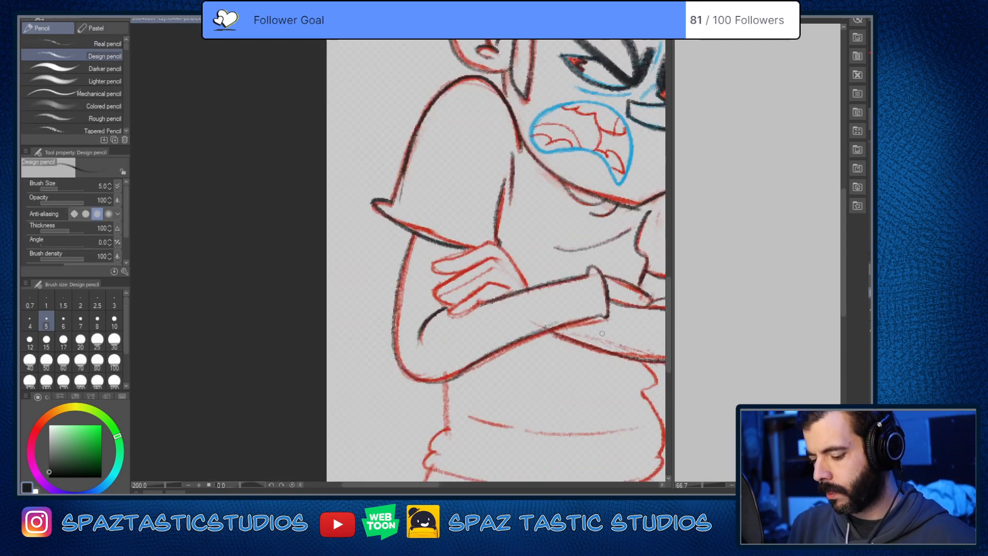
pyautogui.moveTo(597, 335)
pyautogui.mouseDown()
pyautogui.moveTo(473, 303)
pyautogui.moveTo(420, 304)
pyautogui.mouseUp()
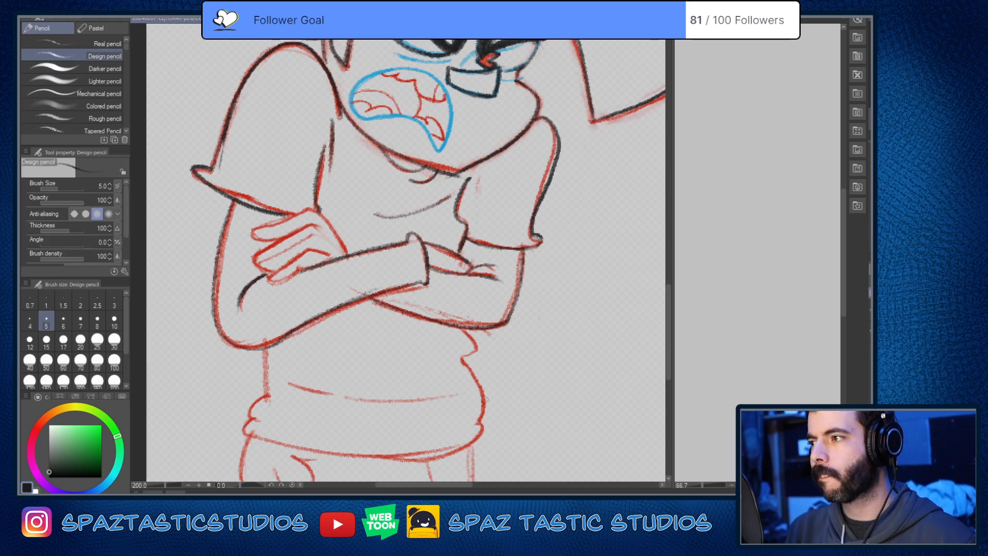
pyautogui.moveTo(485, 399); pyautogui.dragTo(526, 314)
pyautogui.press('e')
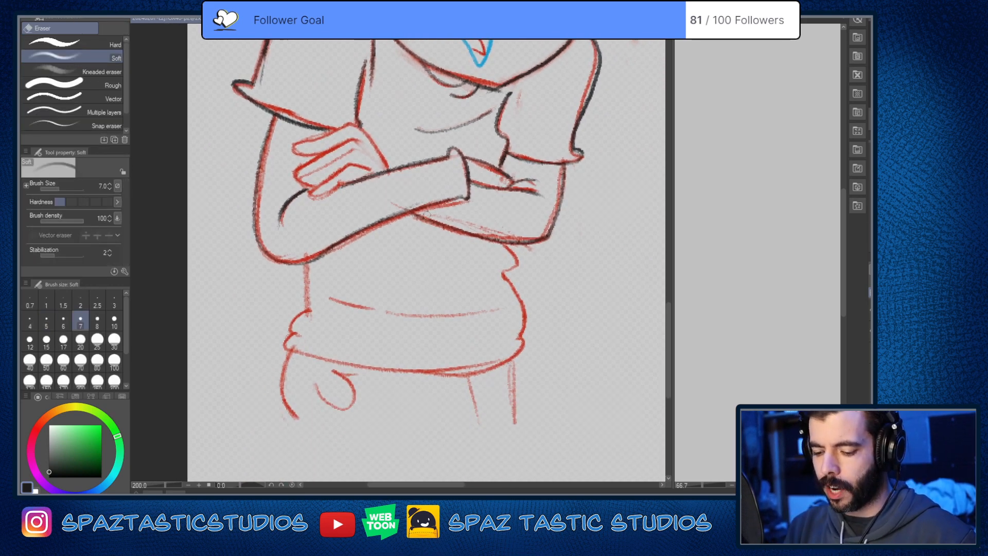
pyautogui.press('p')
pyautogui.moveTo(304, 288); pyautogui.dragTo(438, 329)
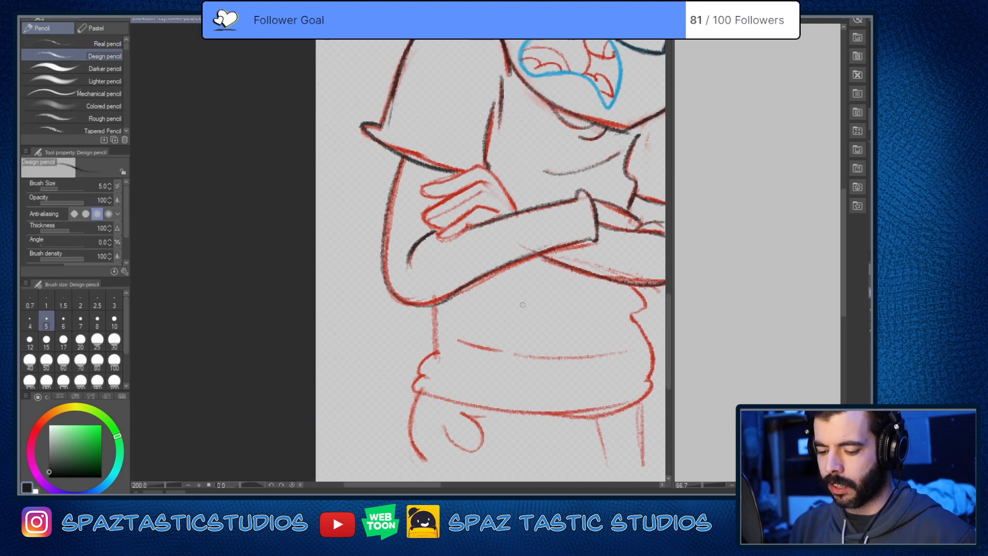
pyautogui.scroll(2, 438, 329)
pyautogui.press('e')
pyautogui.moveTo(495, 257)
pyautogui.mouseDown()
pyautogui.moveTo(414, 290)
pyautogui.moveTo(428, 290)
pyautogui.mouseUp()
# Step: With the canvas rotated, redraw the near elbow's curve into the forearm's underside in near-black, repeating the stroke until it joins cleanly
pyautogui.press('p')
pyautogui.press('^')
pyautogui.press('^')
pyautogui.press('^')
pyautogui.press('^')
pyautogui.press('^')
pyautogui.press('^')
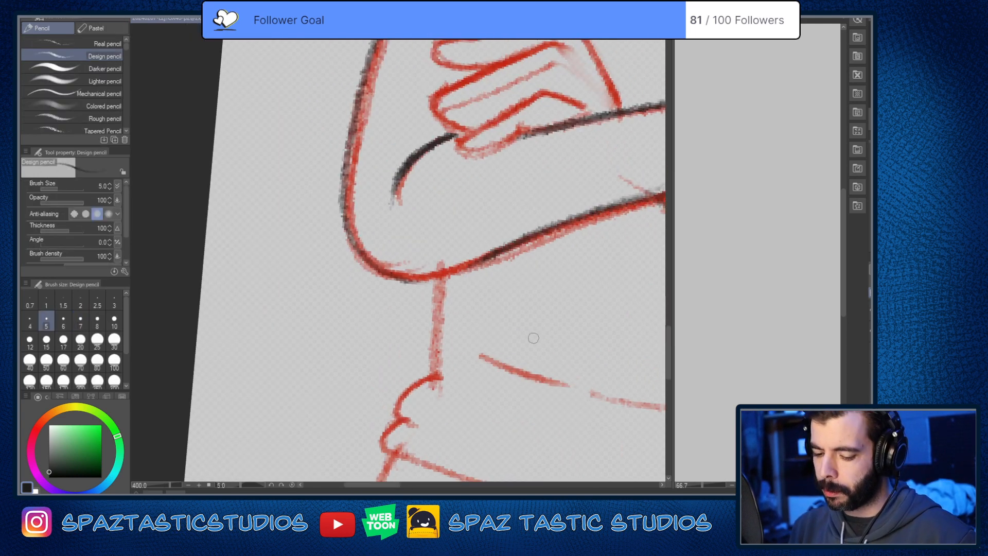
pyautogui.moveTo(364, 213)
pyautogui.mouseDown()
pyautogui.moveTo(369, 258)
pyautogui.moveTo(471, 294)
pyautogui.mouseUp()
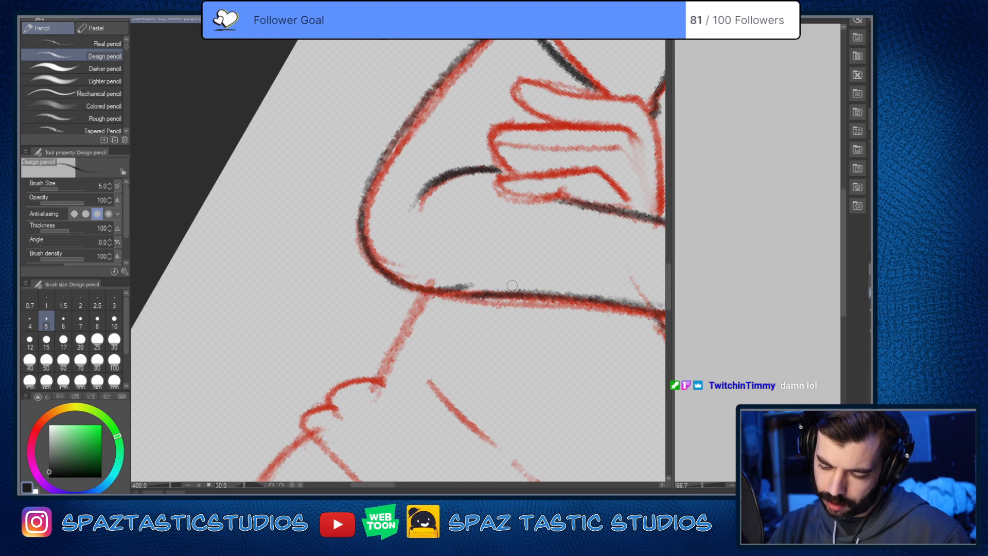
pyautogui.hotkey('ctrl', 'z')
pyautogui.press('space')
pyautogui.moveTo(565, 372); pyautogui.dragTo(442, 343)
pyautogui.moveTo(239, 202)
pyautogui.mouseDown()
pyautogui.moveTo(255, 234)
pyautogui.moveTo(399, 265)
pyautogui.mouseUp()
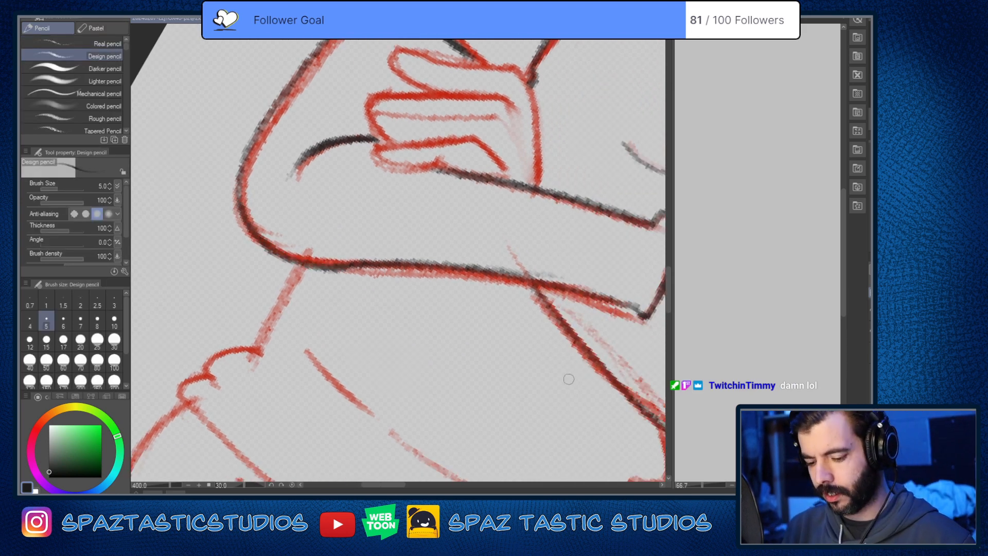
pyautogui.hotkey('ctrl', 'z')
pyautogui.moveTo(240, 205)
pyautogui.mouseDown()
pyautogui.moveTo(252, 230)
pyautogui.moveTo(392, 270)
pyautogui.mouseUp()
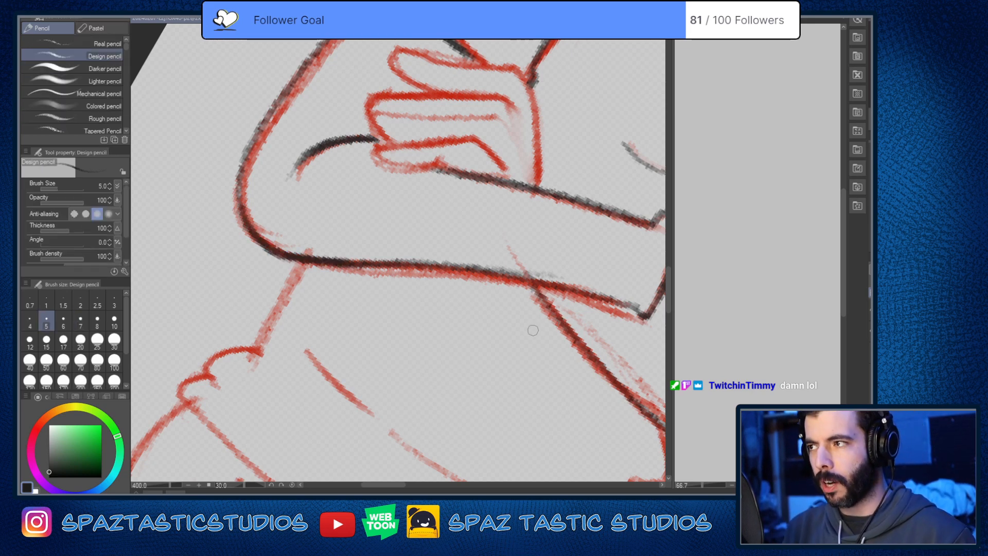
# Step: Trace the shirt's near side in near-black from under the near elbow down to the hem fold
pyautogui.press('-')
pyautogui.moveTo(401, 248); pyautogui.dragTo(498, 324)
pyautogui.scroll(-3, 540, 289)
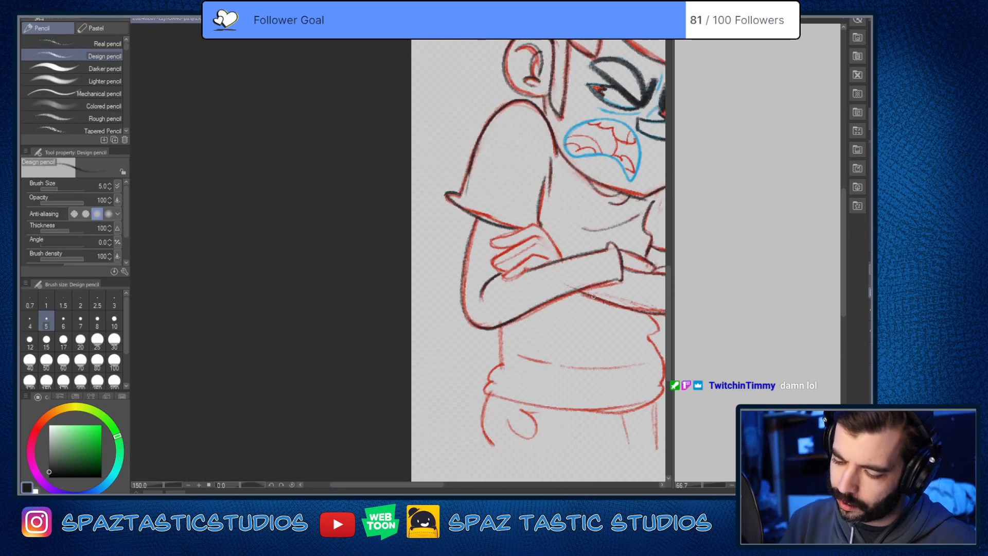
pyautogui.moveTo(593, 296); pyautogui.dragTo(413, 250)
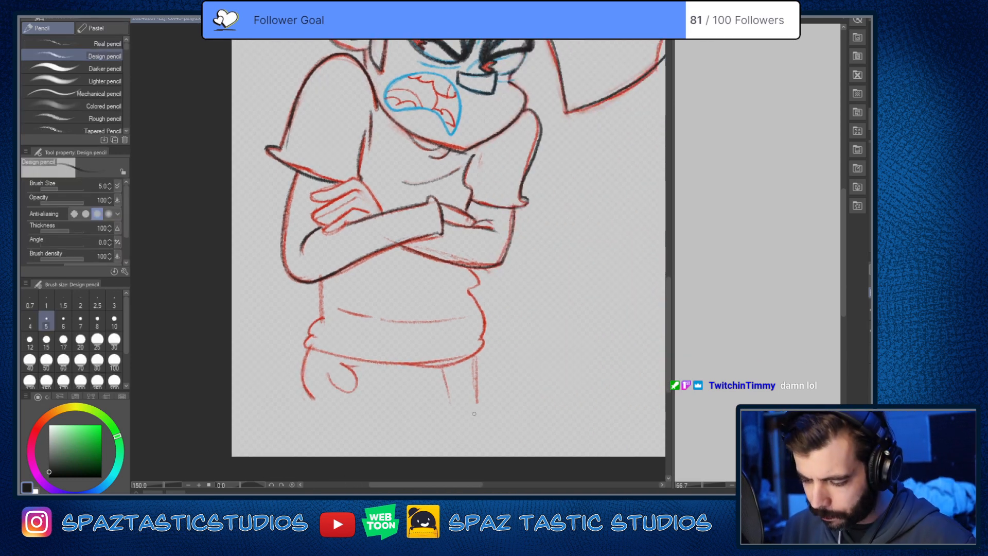
pyautogui.scroll(1, 484, 309)
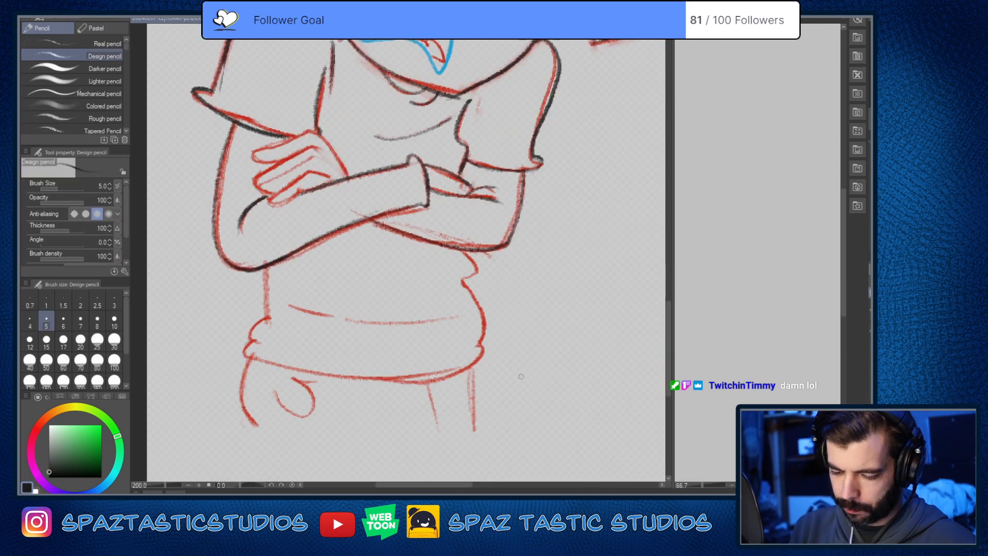
pyautogui.moveTo(521, 376); pyautogui.dragTo(614, 285)
pyautogui.moveTo(360, 175); pyautogui.dragTo(359, 227)
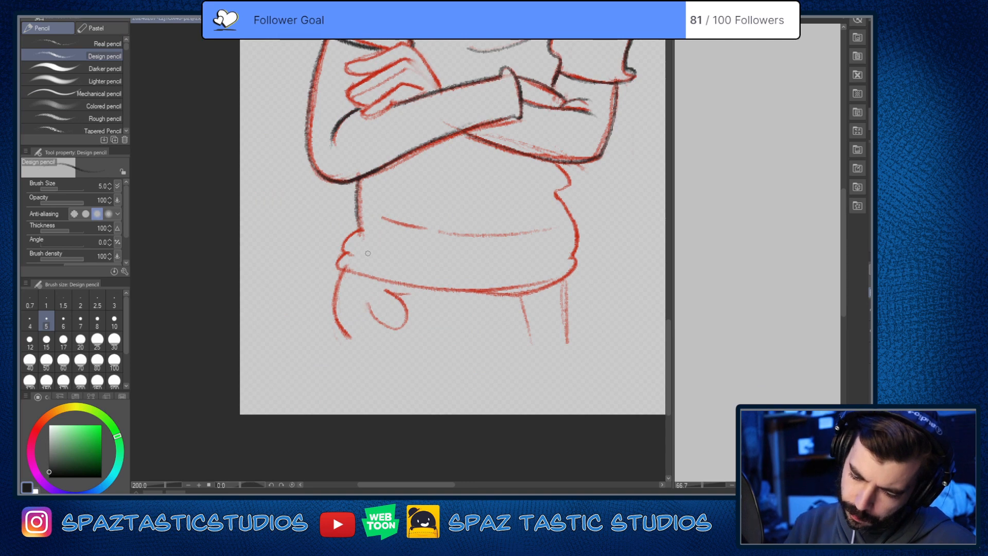
# Step: Trace the shirt's wavy far side in near-black from under the far forearm to the hem, redoing the first stroke
pyautogui.moveTo(557, 163)
pyautogui.mouseDown()
pyautogui.moveTo(559, 194)
pyautogui.moveTo(582, 225)
pyautogui.mouseUp()
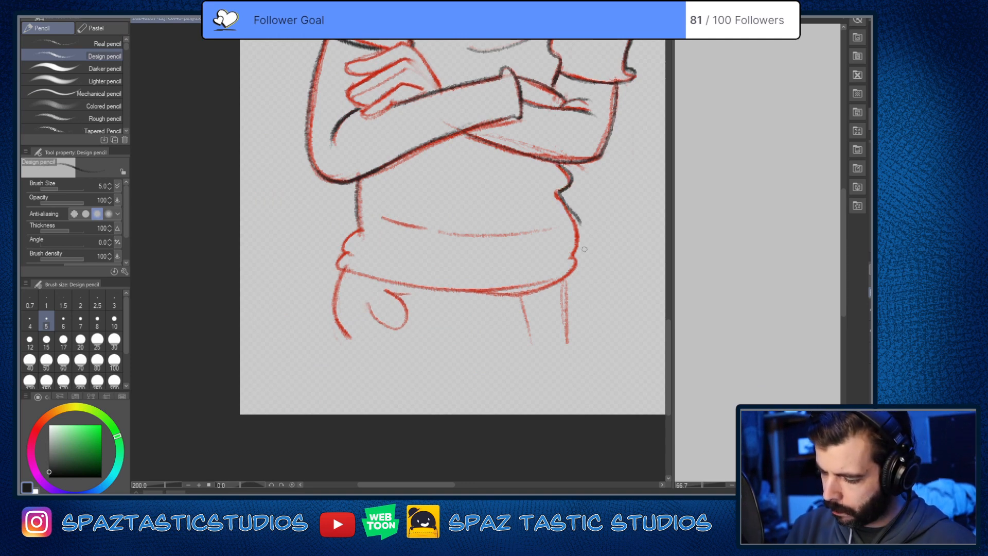
pyautogui.hotkey('ctrl', 'z')
pyautogui.moveTo(555, 162)
pyautogui.mouseDown()
pyautogui.moveTo(570, 178)
pyautogui.moveTo(581, 224)
pyautogui.moveTo(571, 263)
pyautogui.mouseUp()
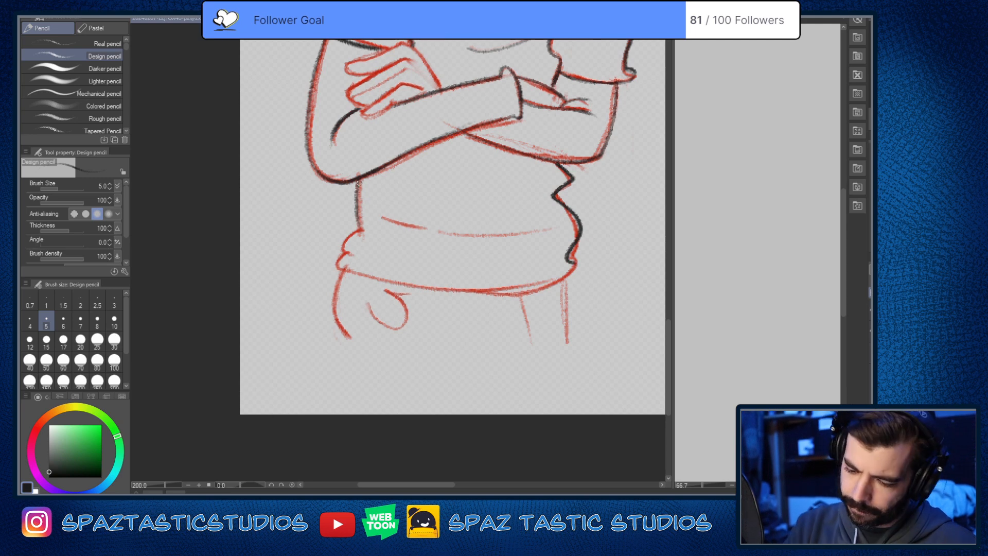
# Step: Trace the shirt's bottom hem and its lower near-side fold in near-black, repeating the strokes until they fit the sketch
pyautogui.moveTo(358, 179)
pyautogui.mouseDown()
pyautogui.moveTo(346, 250)
pyautogui.moveTo(566, 278)
pyautogui.mouseUp()
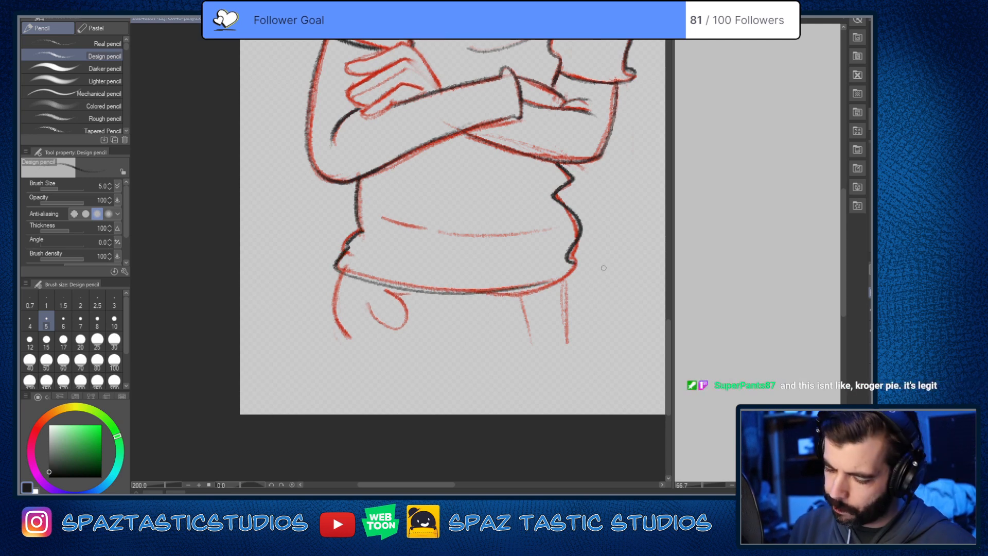
pyautogui.hotkey('ctrl', 'z')
pyautogui.scroll(2, 566, 359)
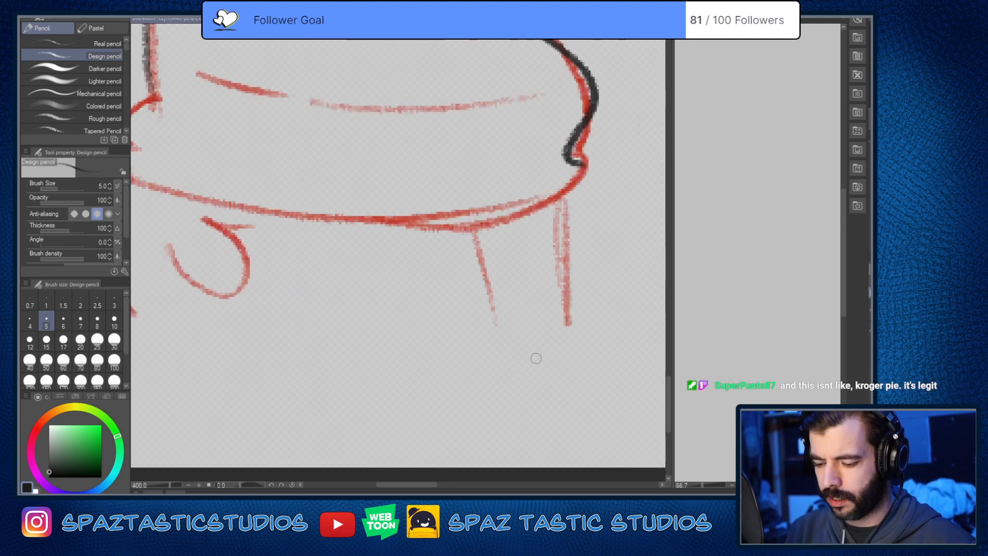
pyautogui.scroll(-3, 532, 358)
pyautogui.scroll(1, 531, 358)
pyautogui.moveTo(467, 322); pyautogui.dragTo(512, 320)
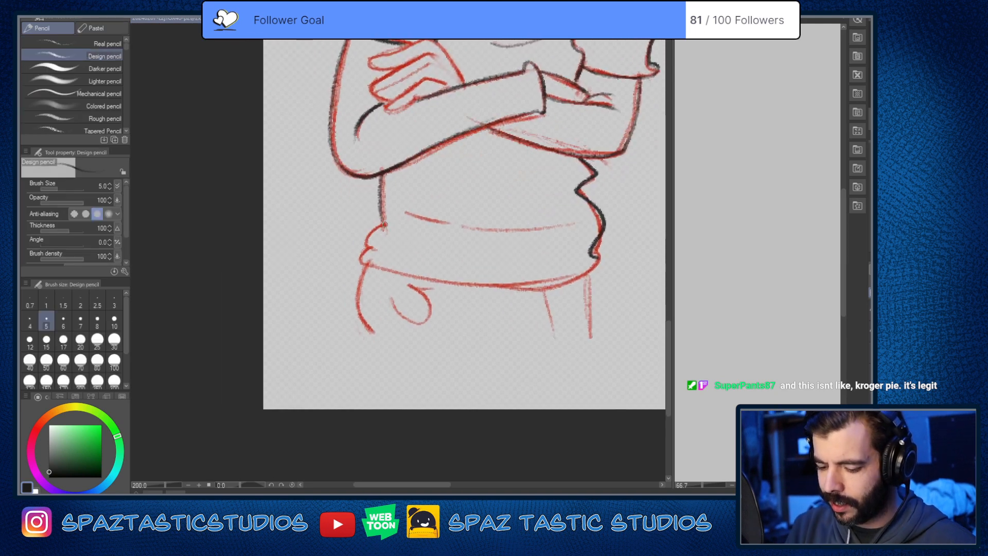
pyautogui.moveTo(372, 230)
pyautogui.mouseDown()
pyautogui.moveTo(361, 255)
pyautogui.moveTo(588, 260)
pyautogui.mouseUp()
pyautogui.hotkey('ctrl', 'z')
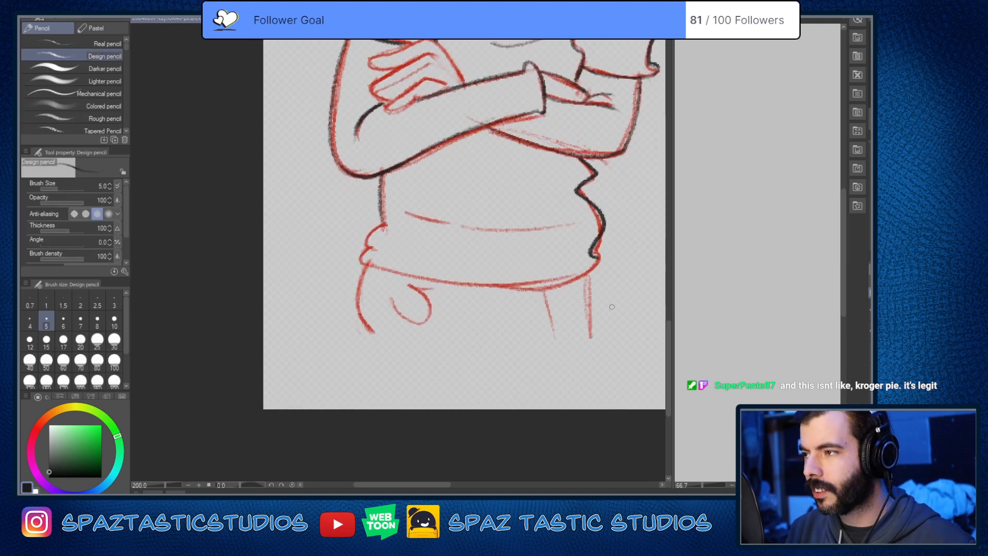
pyautogui.press('^')
pyautogui.moveTo(589, 334)
pyautogui.mouseDown()
pyautogui.moveTo(334, 145)
pyautogui.moveTo(380, 246)
pyautogui.moveTo(593, 401)
pyautogui.mouseUp()
pyautogui.hotkey('ctrl', '@')
pyautogui.hotkey('ctrl', '+')
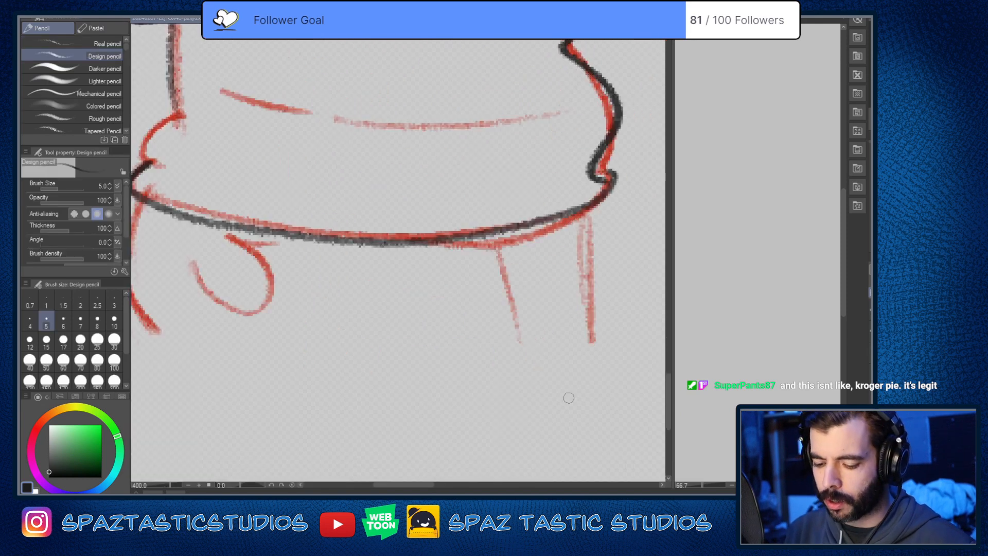
# Step: Trace the upper fold at the hem's near side and the curved crease across the belly in near-black
pyautogui.moveTo(453, 356); pyautogui.dragTo(675, 412)
pyautogui.moveTo(400, 171); pyautogui.dragTo(373, 221)
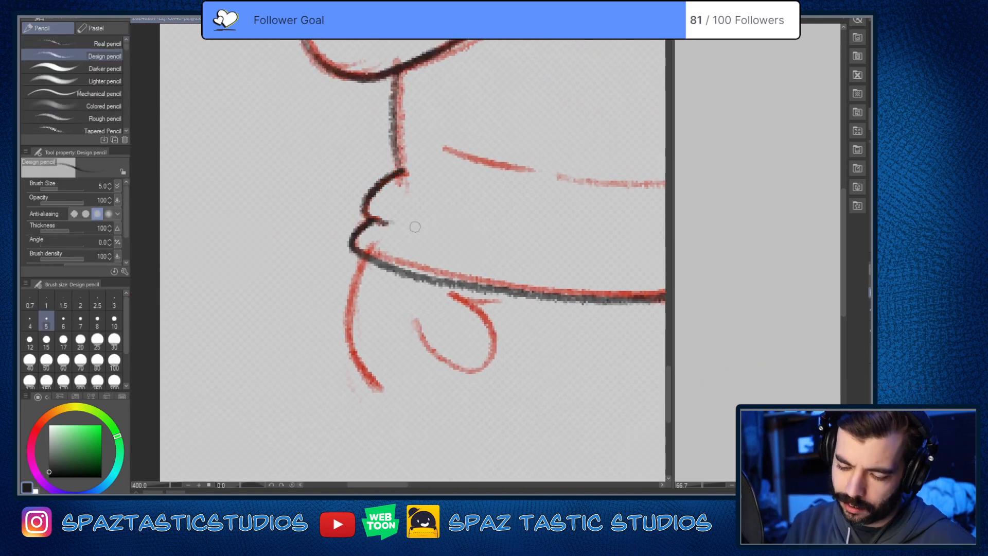
pyautogui.hotkey('ctrl', '-')
pyautogui.hotkey('ctrl', '-')
pyautogui.moveTo(591, 403); pyautogui.dragTo(427, 416)
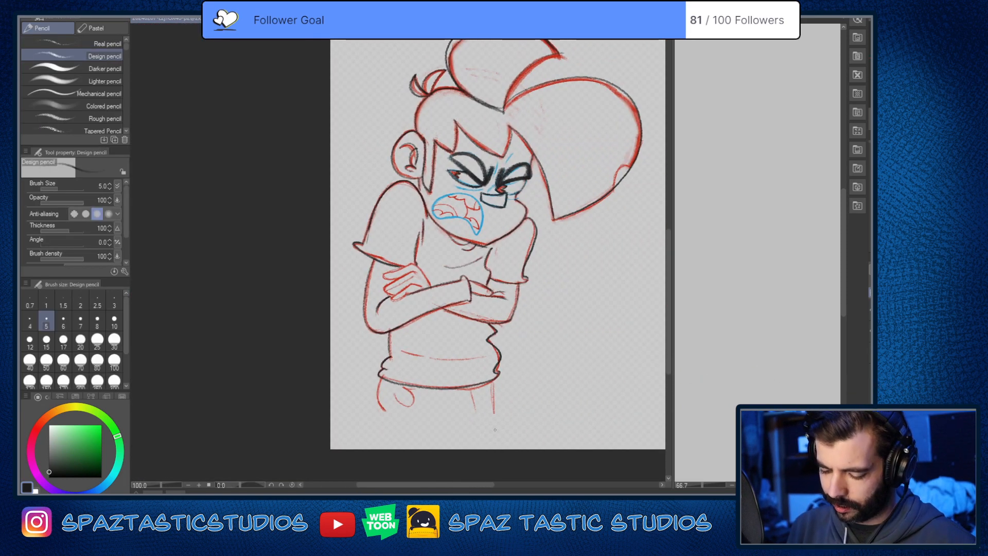
pyautogui.hotkey('ctrl', '+')
pyautogui.moveTo(320, 274); pyautogui.dragTo(463, 287)
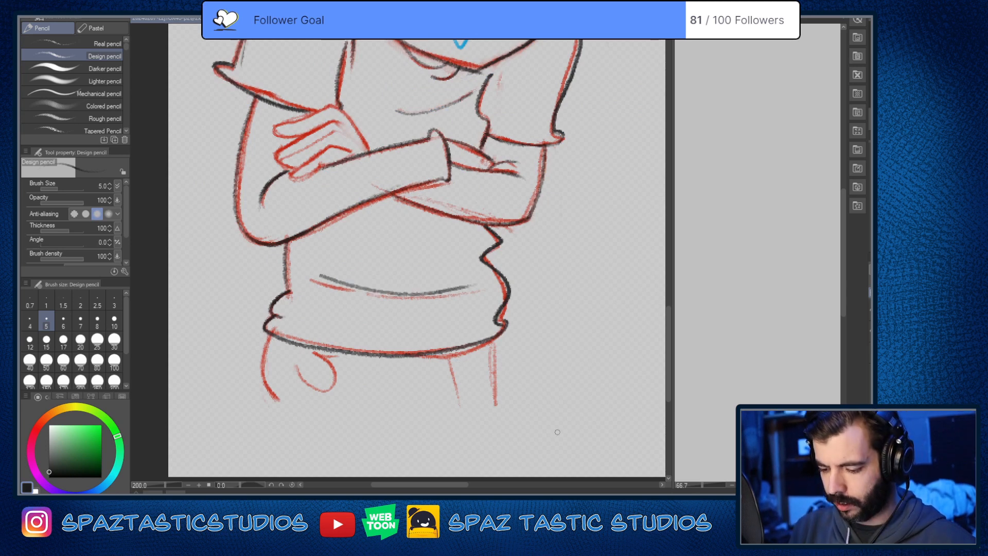
# Step: Darken the curved chest crease below the neckline in near-black and try a stroke along the near sleeve's inner edge
pyautogui.moveTo(489, 357); pyautogui.dragTo(569, 508)
pyautogui.moveTo(476, 260); pyautogui.dragTo(559, 240)
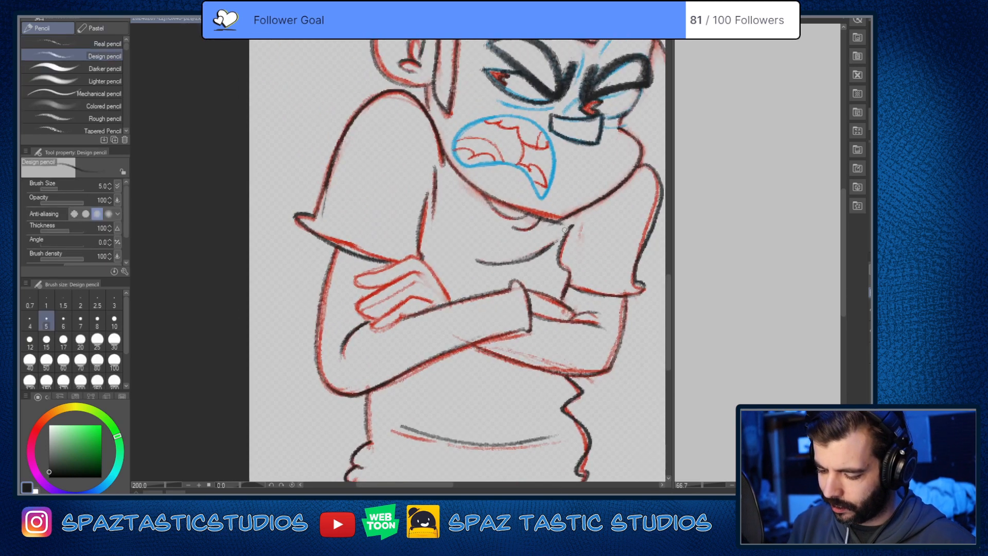
pyautogui.moveTo(421, 252); pyautogui.dragTo(425, 187)
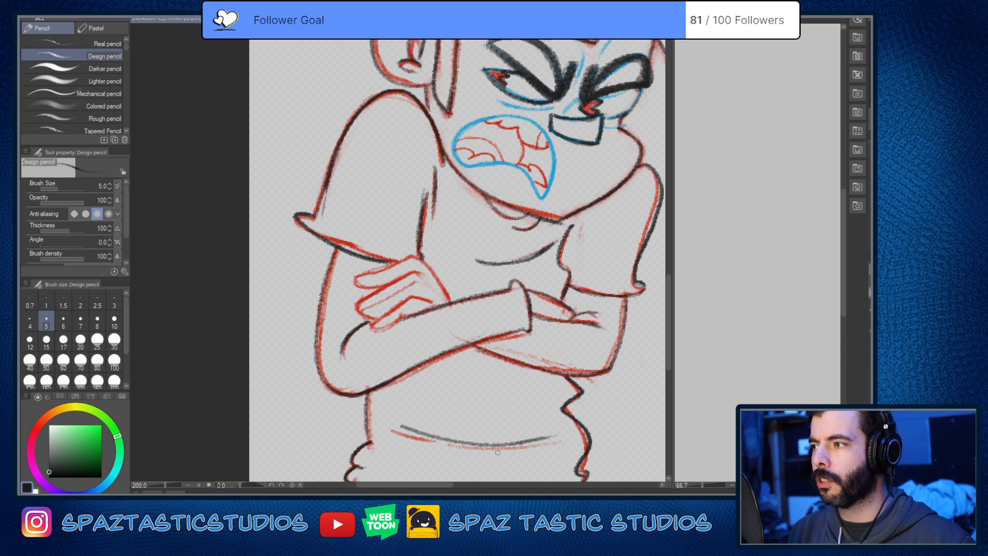
pyautogui.hotkey('ctrl', 'z')
# Step: Draw the outer edges of both trouser legs in near-black from the hem to the canvas edge, redoing the near leg
pyautogui.moveTo(593, 325); pyautogui.dragTo(450, 354)
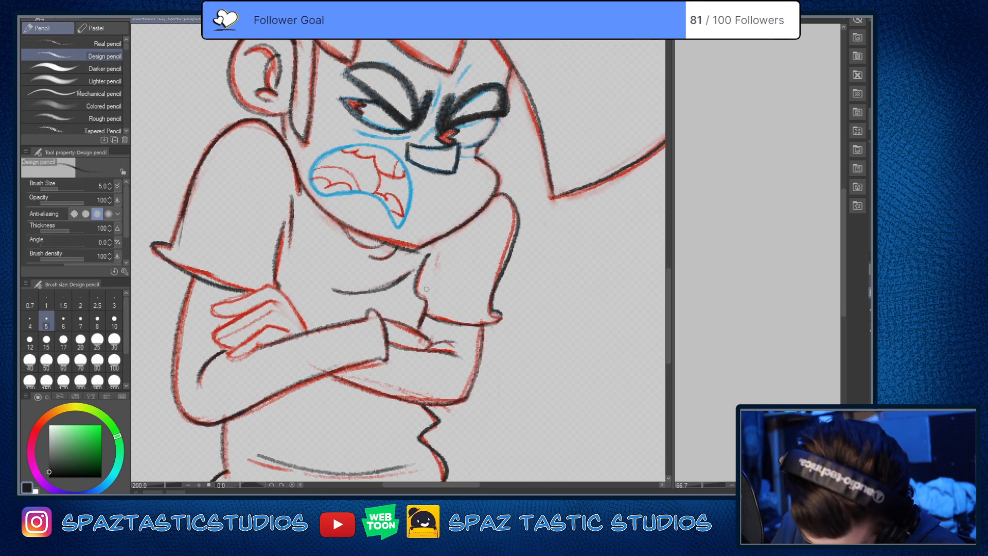
pyautogui.scroll(-2, 540, 344)
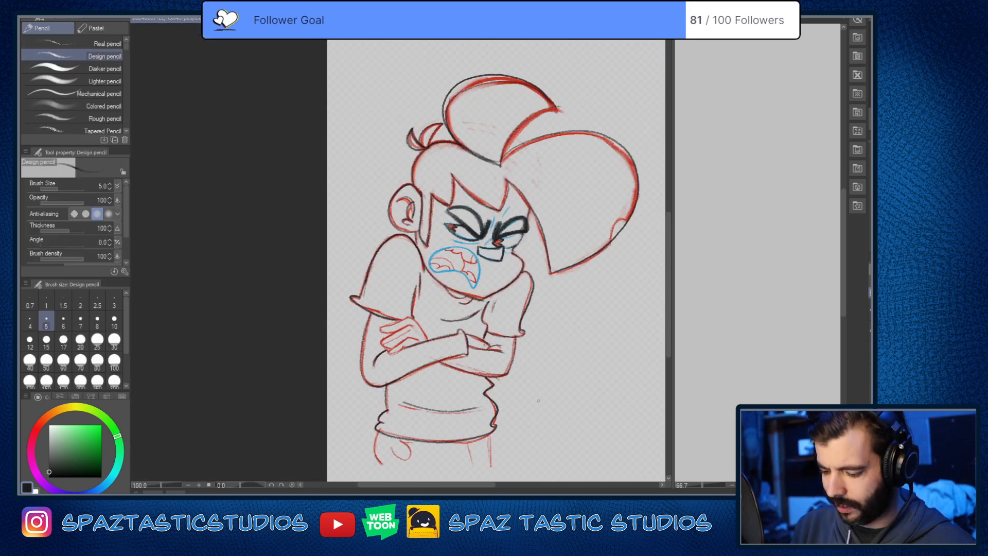
pyautogui.moveTo(526, 404)
pyautogui.mouseDown()
pyautogui.moveTo(541, 309)
pyautogui.moveTo(531, 263)
pyautogui.moveTo(528, 330)
pyautogui.mouseUp()
pyautogui.scroll(1, 536, 388)
pyautogui.hotkey('ctrl', 'z')
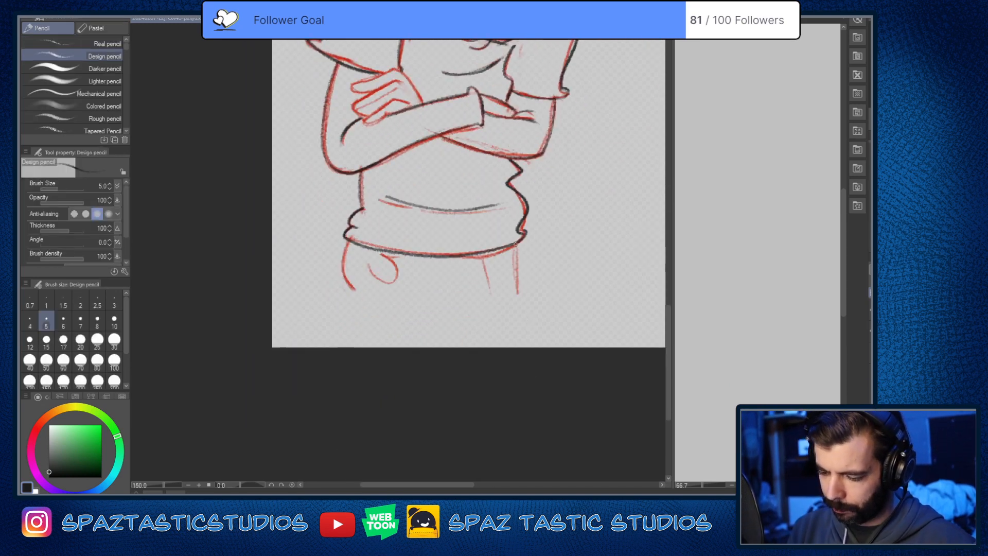
pyautogui.moveTo(516, 241); pyautogui.dragTo(519, 346)
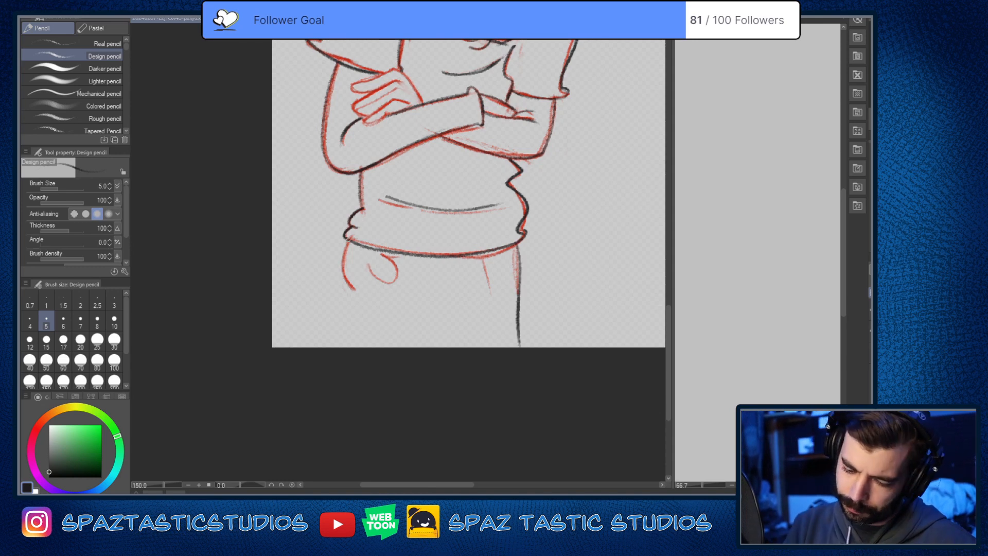
pyautogui.moveTo(348, 239); pyautogui.dragTo(368, 375)
pyautogui.hotkey('ctrl', 'z')
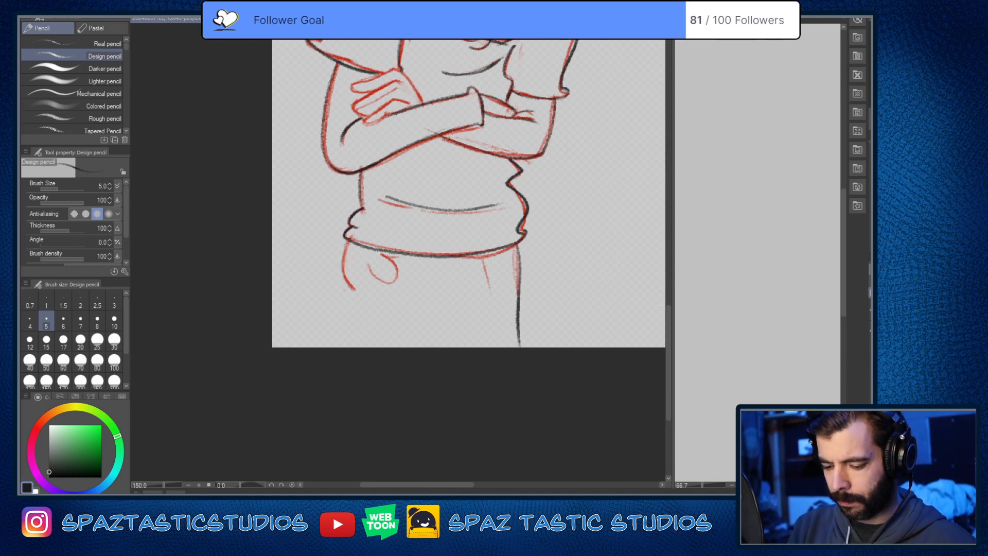
pyautogui.moveTo(346, 240); pyautogui.dragTo(354, 349)
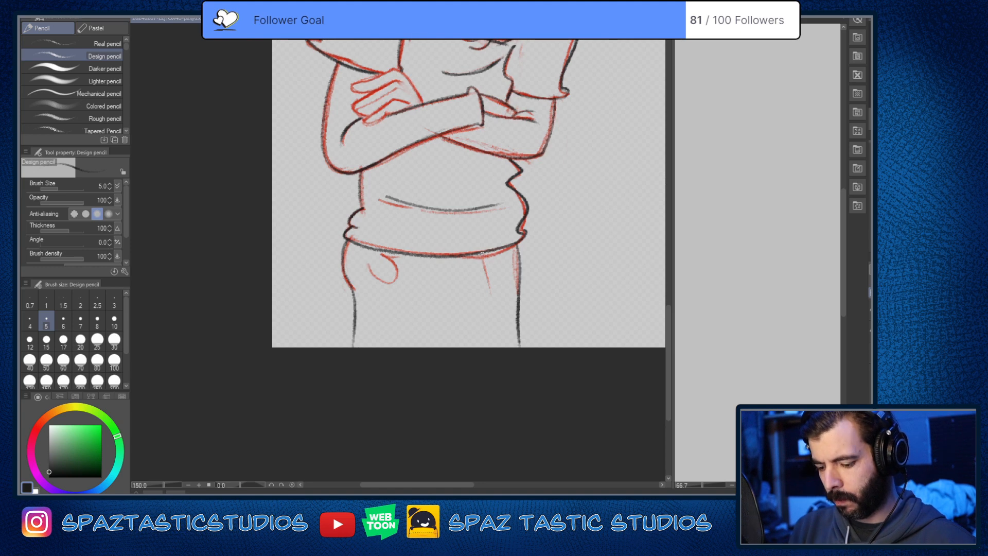
# Step: Draw the vertical trouser crease under the hem beside the far leg in near-black, redoing the first stroke
pyautogui.moveTo(482, 258); pyautogui.dragTo(487, 313)
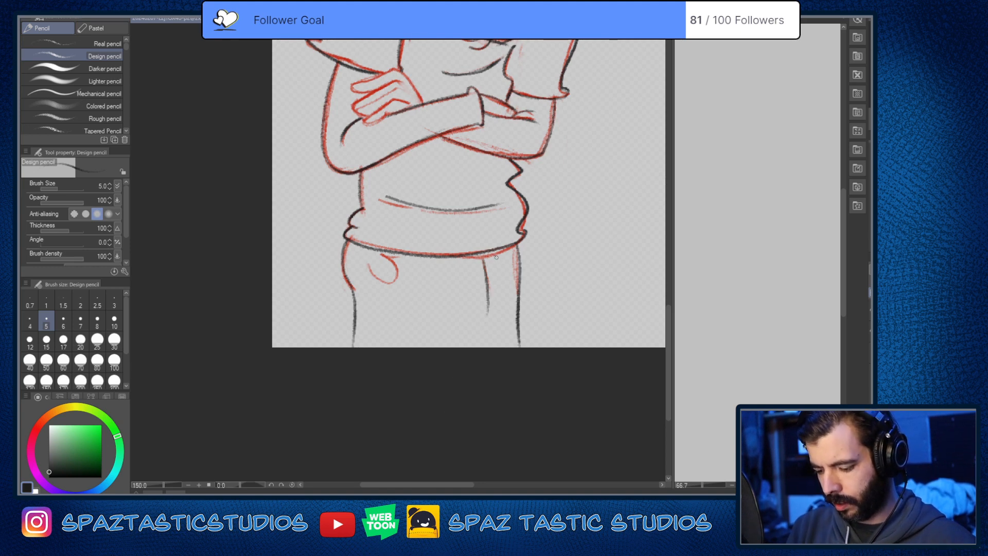
pyautogui.hotkey('ctrl', 'z')
pyautogui.moveTo(479, 258); pyautogui.dragTo(483, 292)
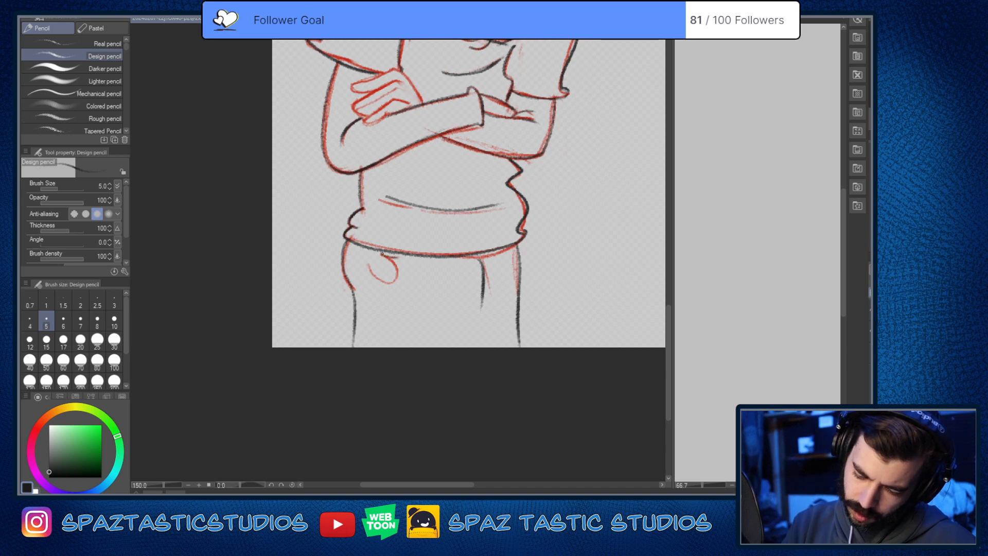
# Step: Trace the curved pocket on the near side of the trousers in near-black, redoing the first attempt
pyautogui.moveTo(382, 254); pyautogui.dragTo(381, 278)
pyautogui.scroll(3, 397, 271)
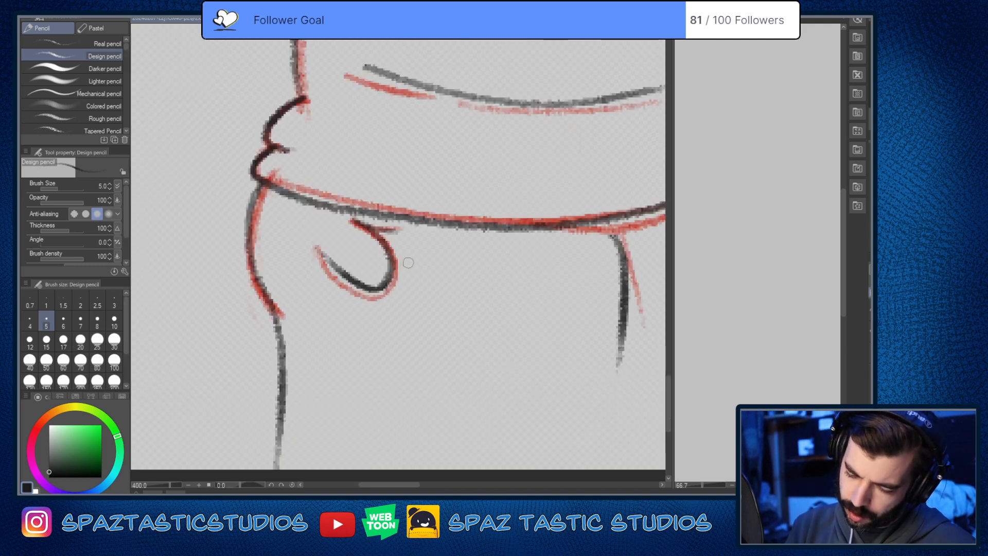
pyautogui.hotkey('ctrl', 'z')
pyautogui.moveTo(406, 232)
pyautogui.mouseDown()
pyautogui.moveTo(368, 228)
pyautogui.moveTo(383, 291)
pyautogui.moveTo(290, 252)
pyautogui.mouseUp()
pyautogui.scroll(-3, 522, 355)
pyautogui.scroll(1, 564, 361)
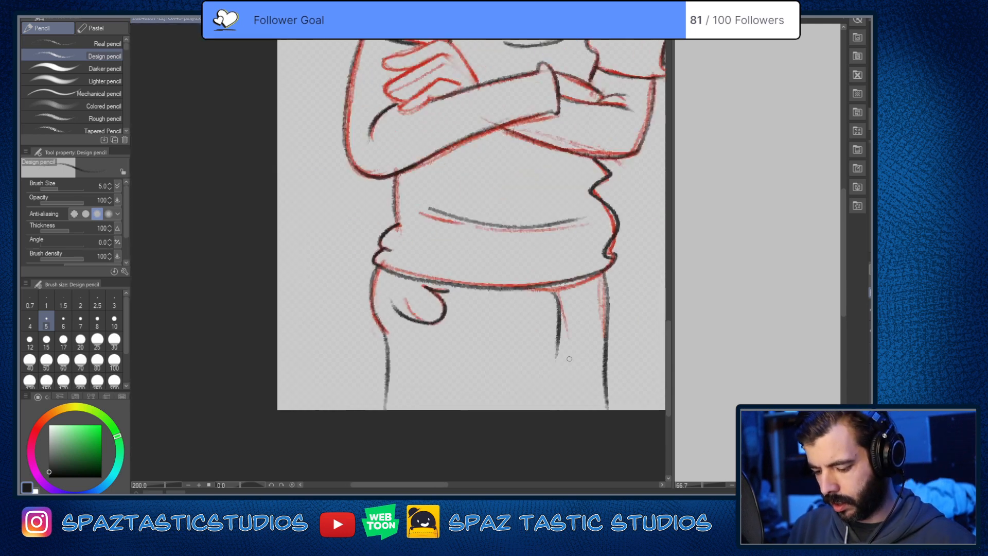
pyautogui.press('space')
pyautogui.moveTo(574, 359); pyautogui.dragTo(507, 359)
pyautogui.moveTo(392, 291); pyautogui.dragTo(390, 325)
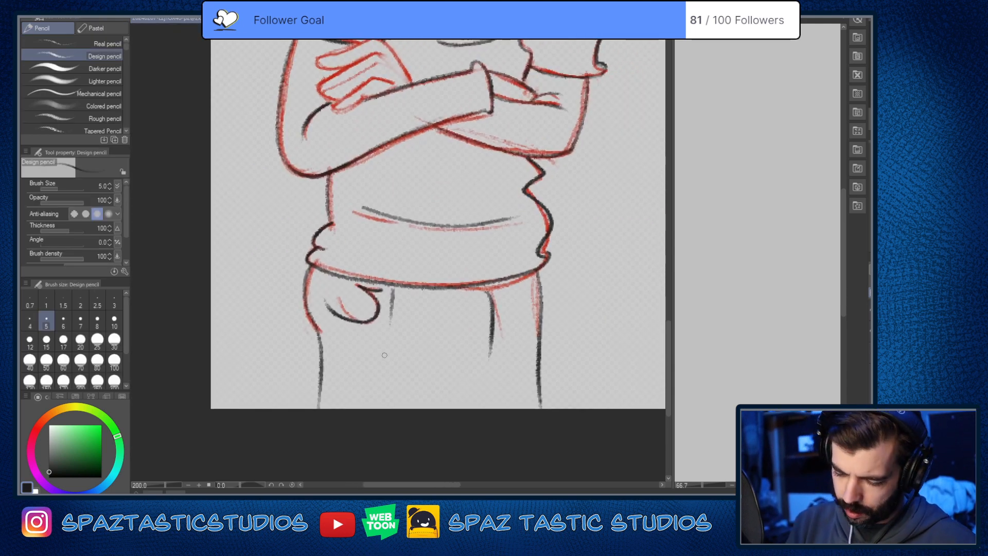
pyautogui.hotkey('ctrl', 'z')
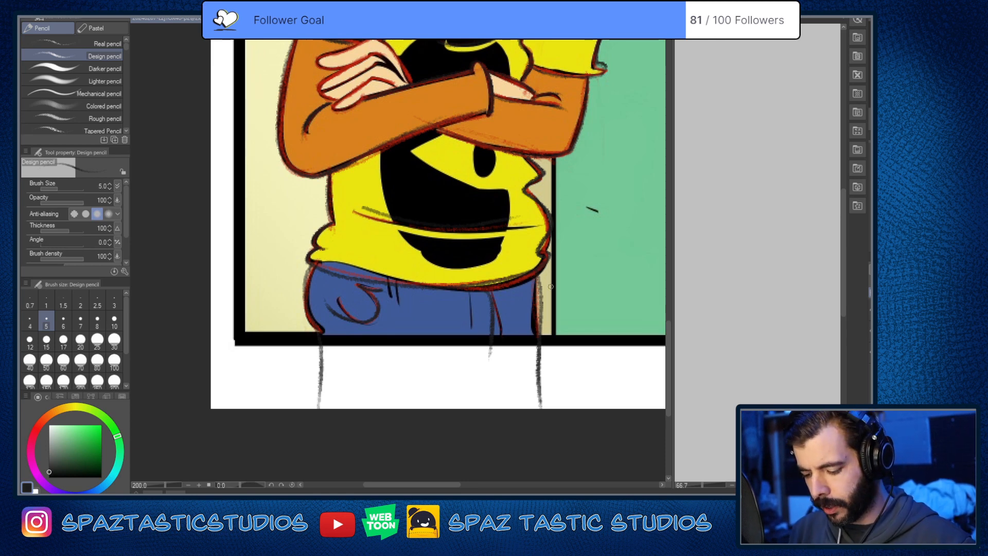
pyautogui.hotkey('ctrl', 'z')
pyautogui.hotkey('ctrl', 'y')
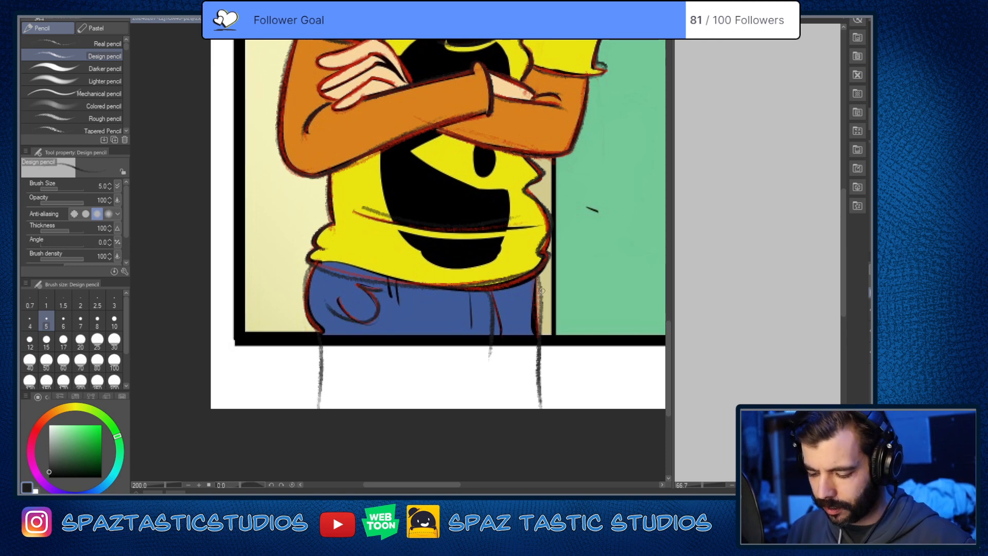
# Step: Erase the far trouser leg's outer line and redraw it in near-black closer to the coloured reference
pyautogui.press('e')
pyautogui.moveTo(540, 274); pyautogui.dragTo(540, 423)
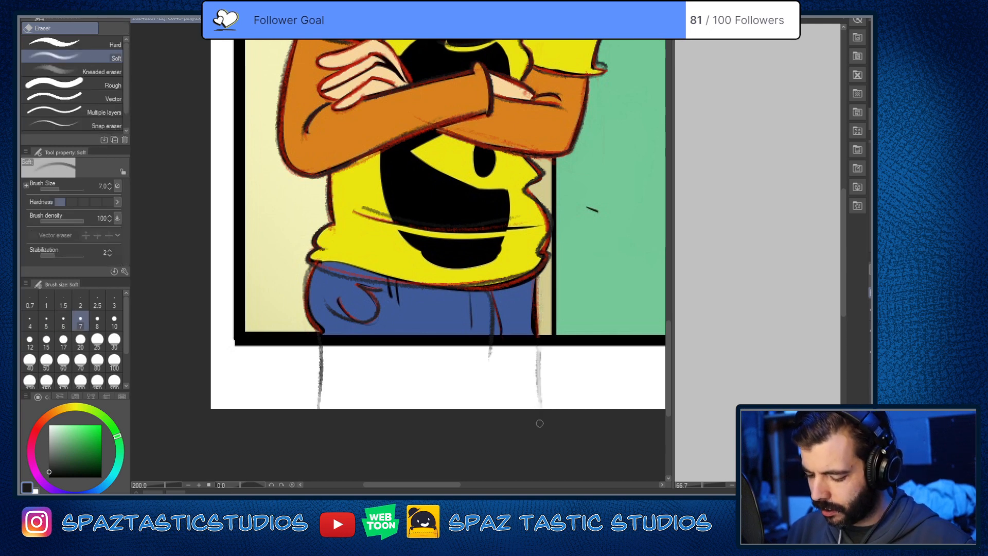
pyautogui.press('p')
pyautogui.moveTo(533, 316); pyautogui.dragTo(548, 392)
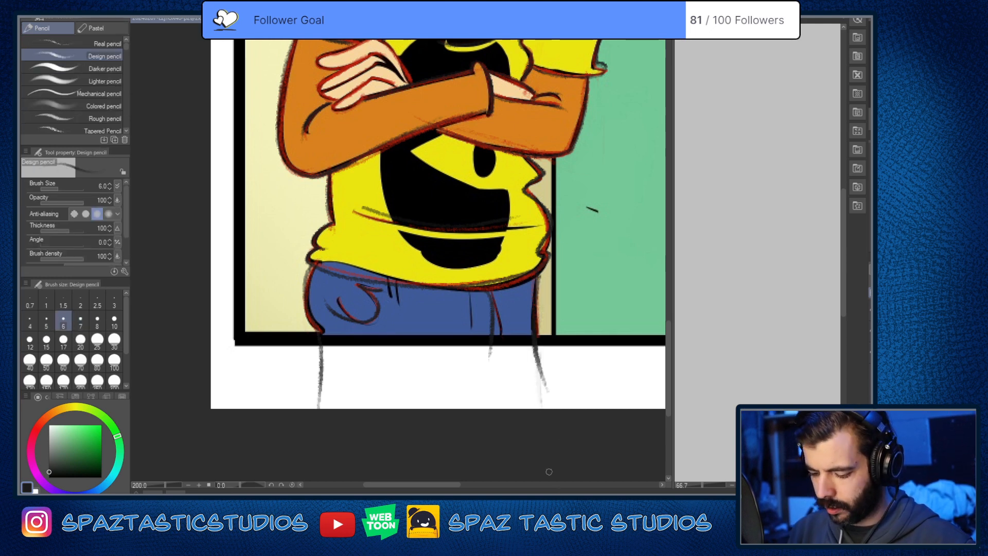
# Step: Erase the outer lines of both trouser legs below the reference panel's bottom border with the soft eraser
pyautogui.press('e')
pyautogui.moveTo(537, 350); pyautogui.dragTo(533, 394)
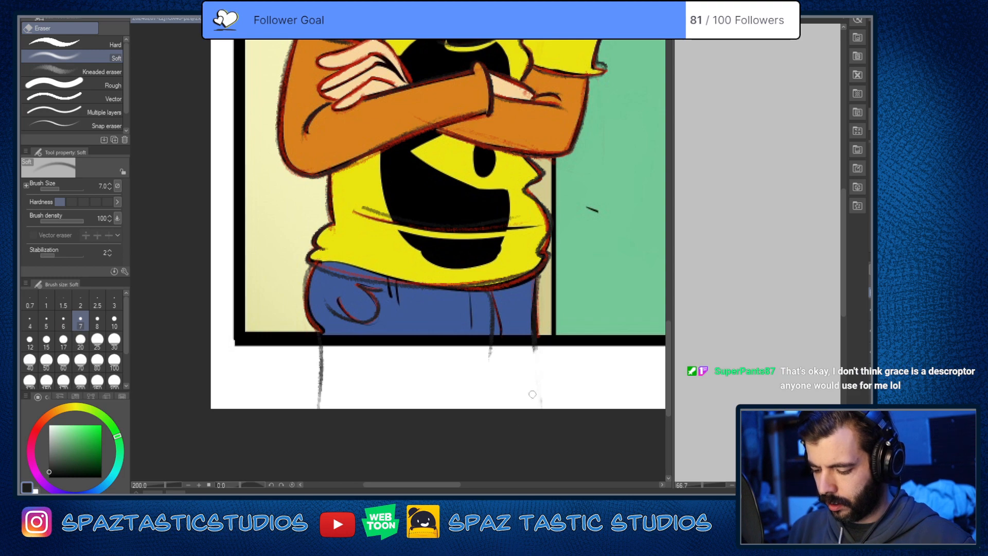
pyautogui.press('p')
pyautogui.press('e')
pyautogui.moveTo(321, 343); pyautogui.dragTo(319, 398)
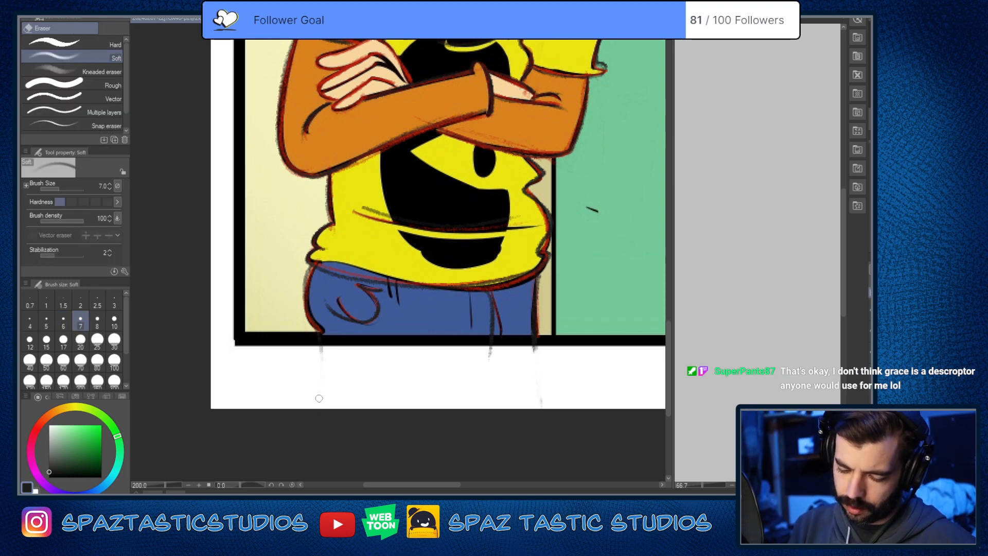
pyautogui.press('p')
pyautogui.press('space')
pyautogui.moveTo(596, 198); pyautogui.dragTo(547, 336)
pyautogui.moveTo(559, 321); pyautogui.dragTo(565, 344)
pyautogui.hotkey('ctrl', 'z')
pyautogui.hotkey('ctrl', 'z')
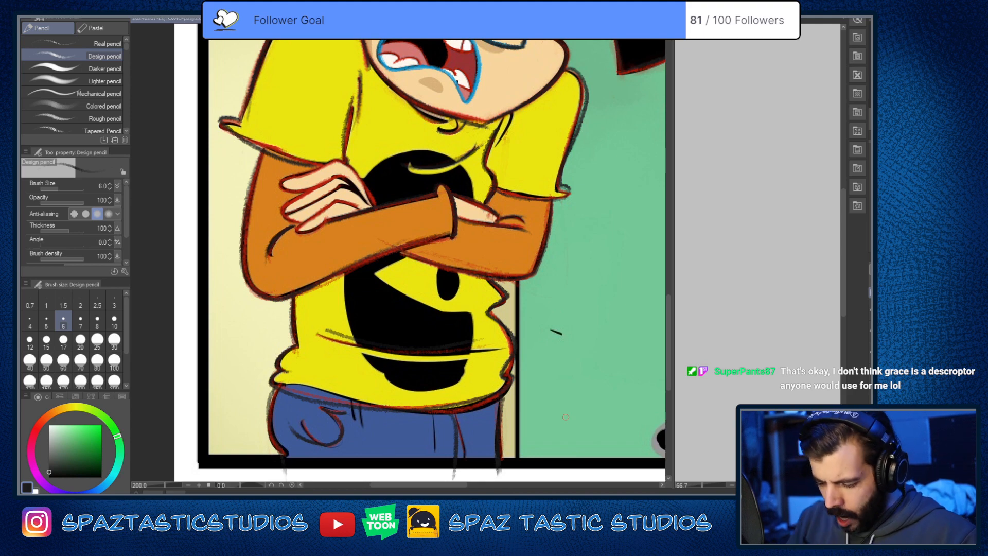
# Step: Hide the coloured comic reference and return to the character's face
pyautogui.press('space')
pyautogui.moveTo(456, 308); pyautogui.dragTo(582, 401)
pyautogui.press('space')
pyautogui.moveTo(556, 227)
pyautogui.mouseDown()
pyautogui.moveTo(494, 277)
pyautogui.moveTo(436, 382)
pyautogui.mouseUp()
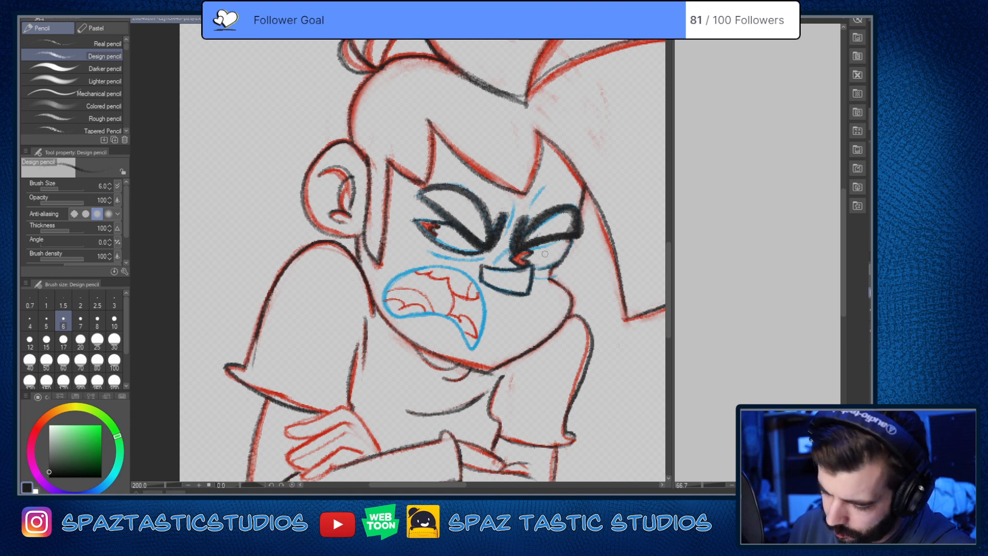
# Step: Reinforce the hair edge from the fringe down to the quiff's lowest tip beside the face in near-black
pyautogui.moveTo(533, 371); pyautogui.dragTo(375, 337)
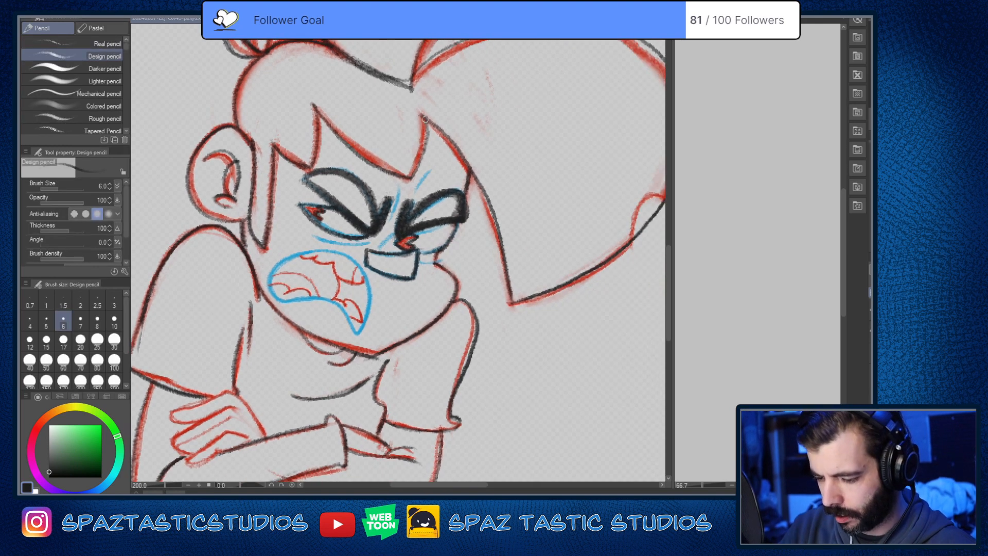
pyautogui.moveTo(447, 138)
pyautogui.mouseDown()
pyautogui.moveTo(491, 219)
pyautogui.moveTo(509, 304)
pyautogui.mouseUp()
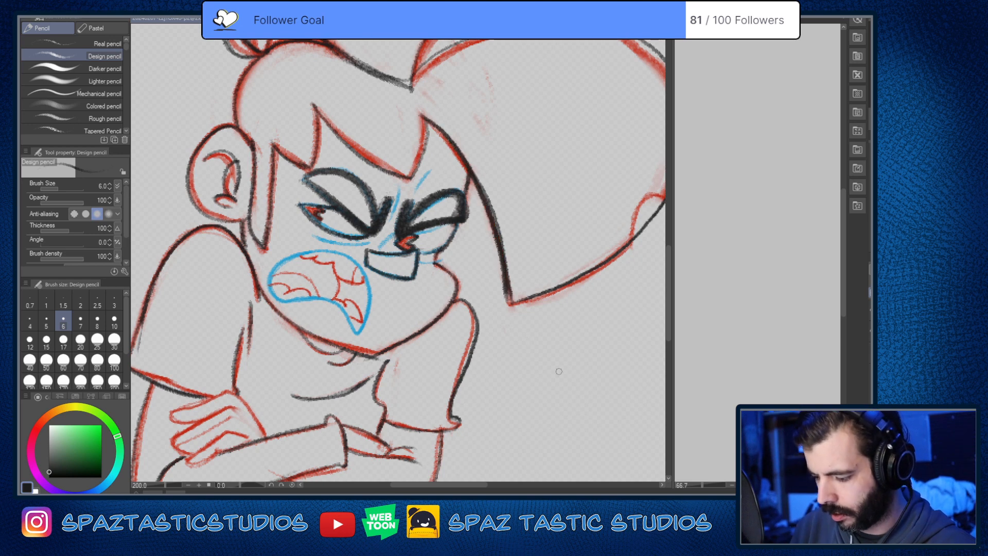
pyautogui.scroll(-2, 569, 334)
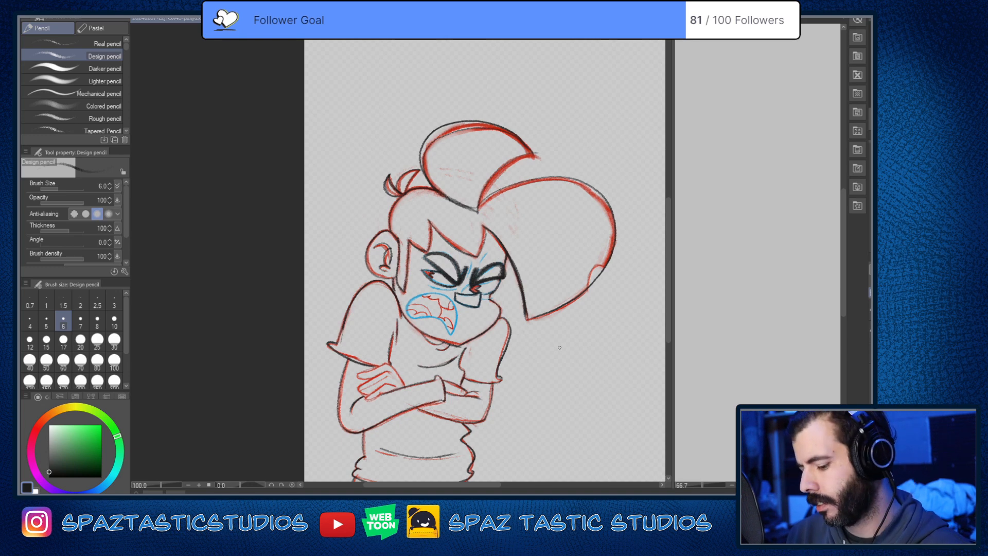
pyautogui.scroll(1, 556, 349)
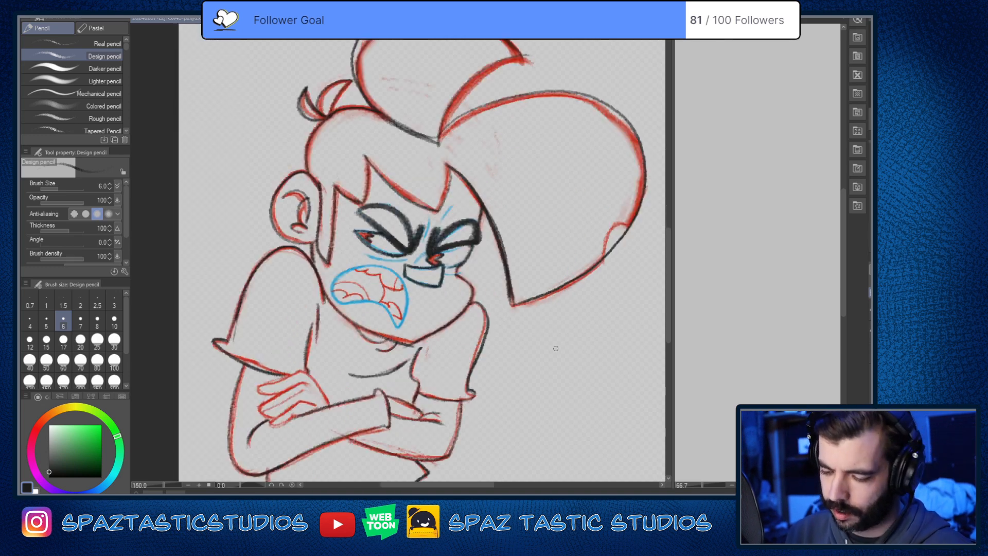
pyautogui.scroll(-2, 556, 349)
pyautogui.scroll(2, 490, 253)
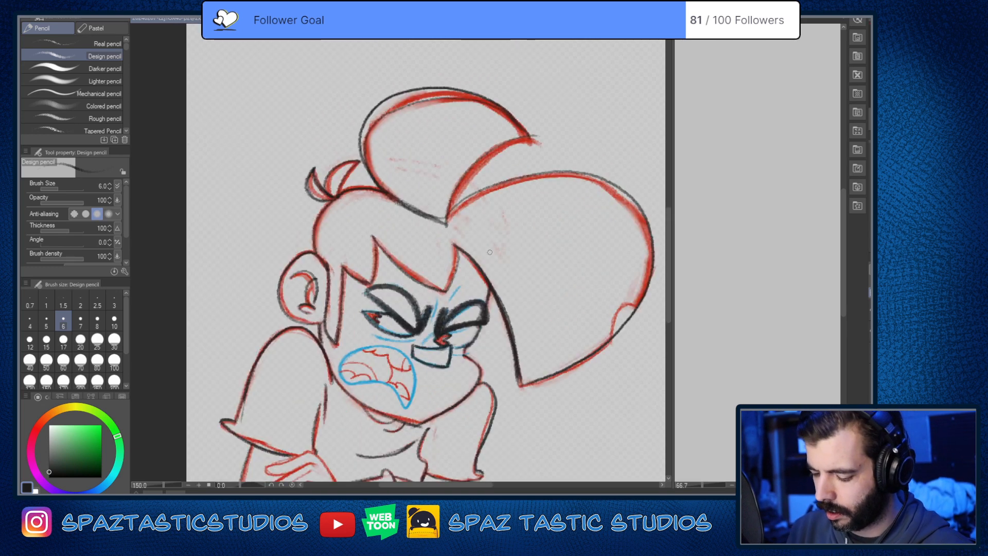
# Step: Show the coloured comic reference, compare the traced hair, face and arms with it, and hide it again
pyautogui.hotkey('ctrl', 'z')
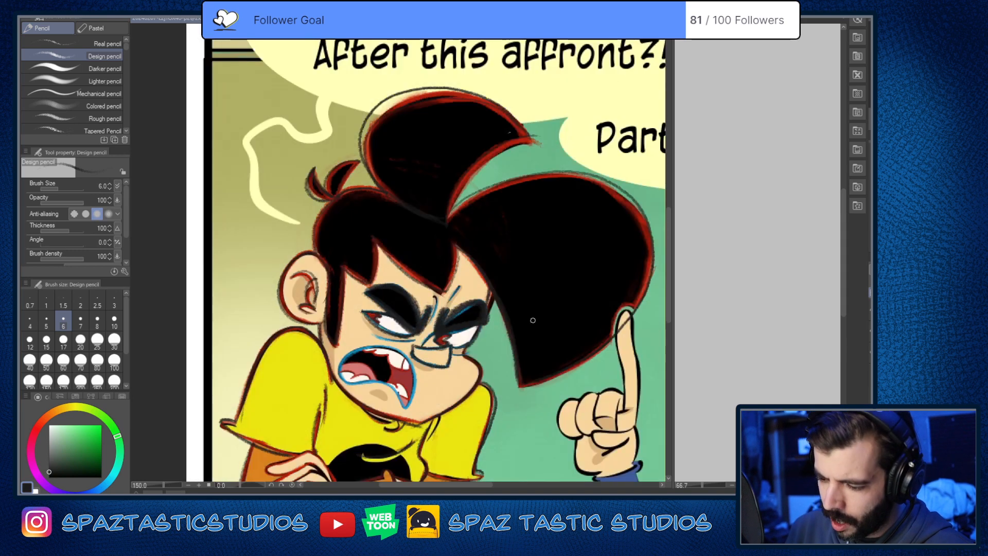
pyautogui.scroll(3, 533, 320)
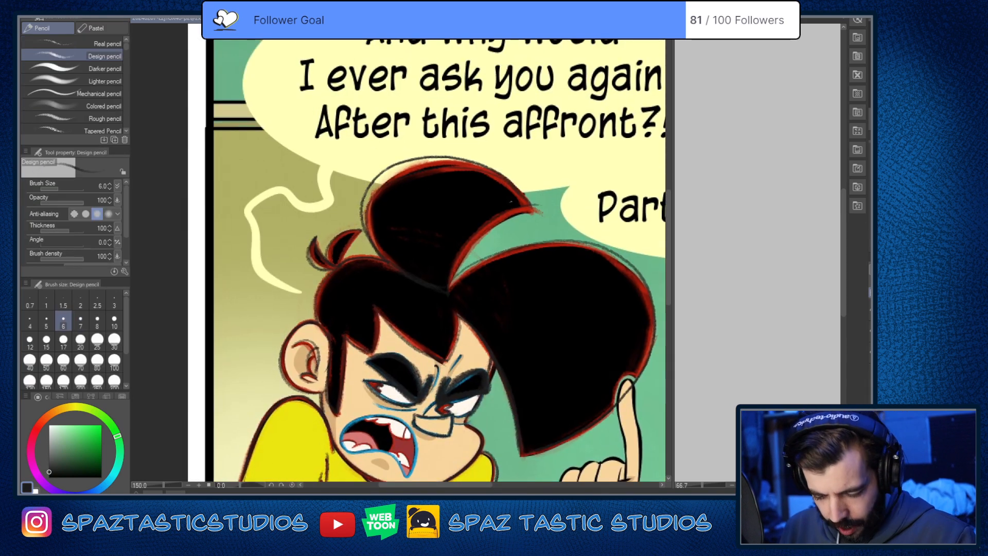
pyautogui.scroll(-5, 583, 331)
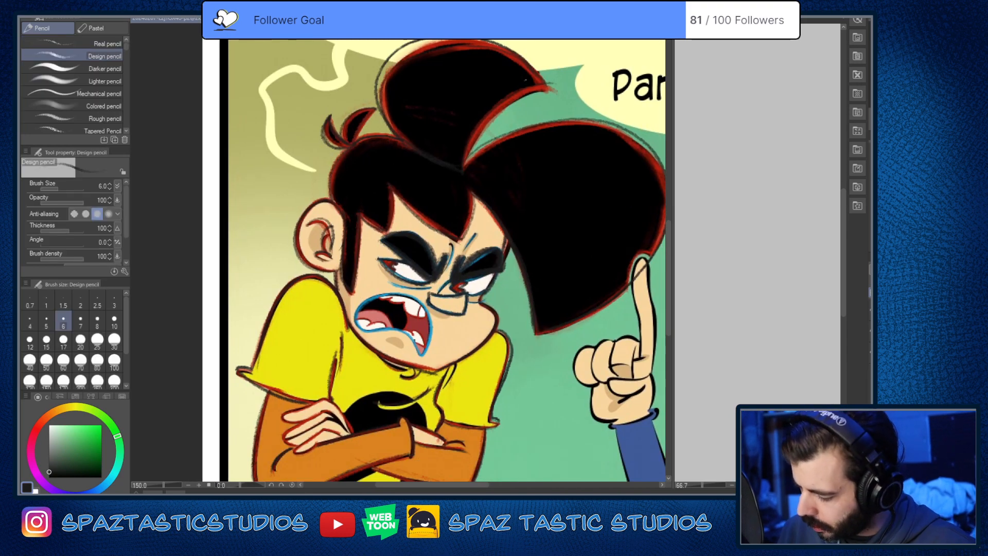
pyautogui.click(870, 351)
# Step: Trace the back of the crossed-arm hand and its uppermost finger in near-black
pyautogui.press('space')
pyautogui.moveTo(551, 404); pyautogui.dragTo(670, 215)
pyautogui.scroll(7, 430, 232)
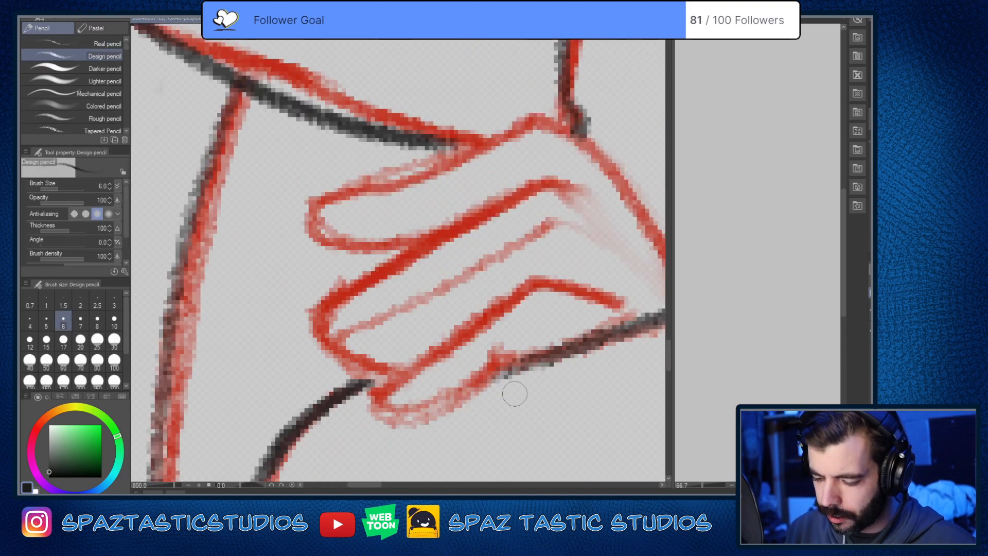
pyautogui.scroll(-8, 515, 394)
pyautogui.scroll(5, 473, 220)
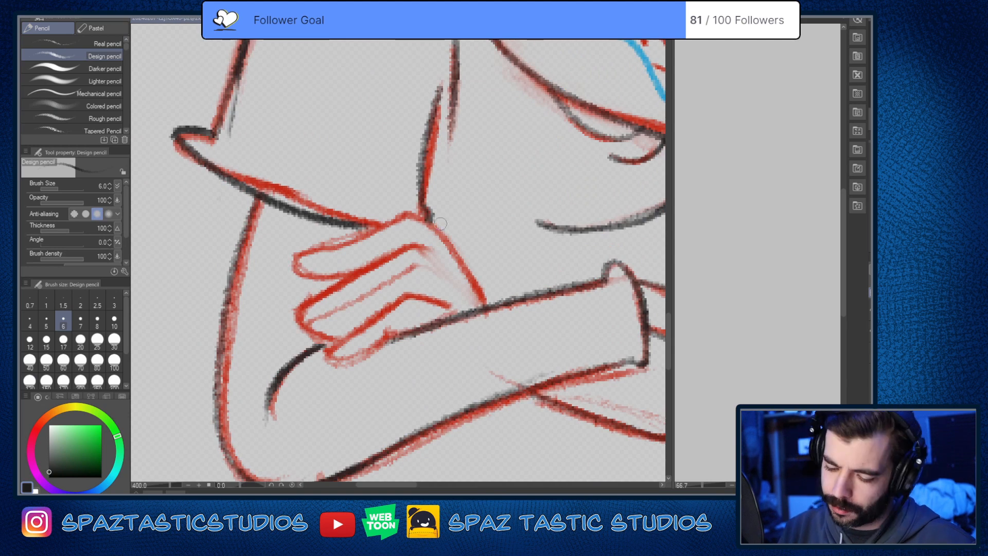
pyautogui.moveTo(404, 213)
pyautogui.mouseDown()
pyautogui.moveTo(434, 229)
pyautogui.moveTo(489, 304)
pyautogui.mouseUp()
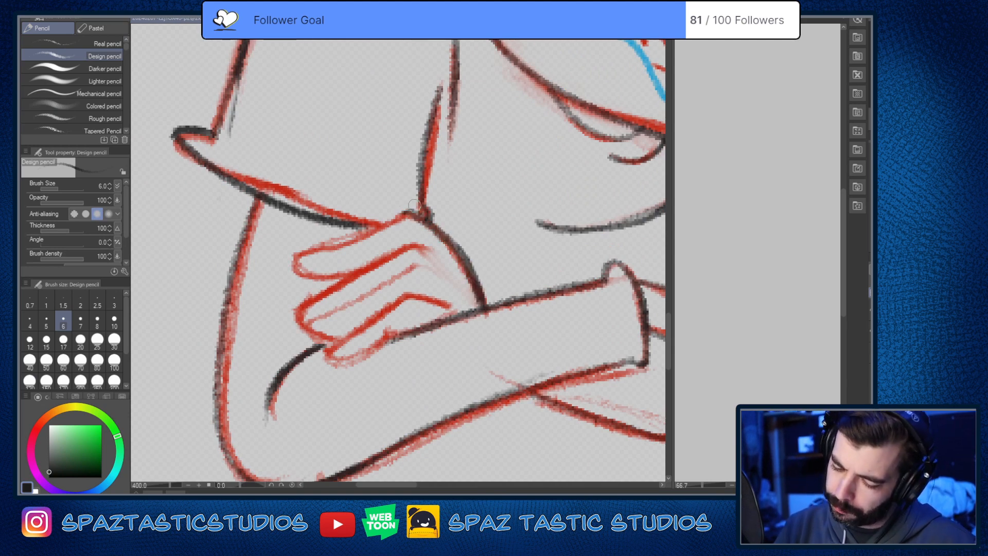
pyautogui.moveTo(303, 253)
pyautogui.mouseDown()
pyautogui.moveTo(356, 277)
pyautogui.moveTo(452, 352)
pyautogui.moveTo(433, 249)
pyautogui.moveTo(559, 207)
pyautogui.moveTo(426, 255)
pyautogui.mouseUp()
pyautogui.press('space')
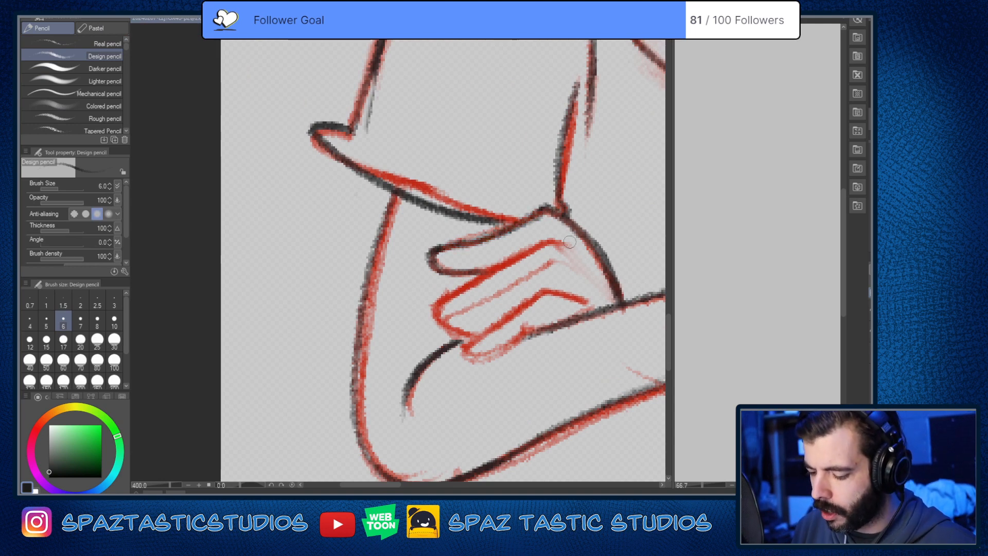
pyautogui.moveTo(553, 208); pyautogui.dragTo(431, 253)
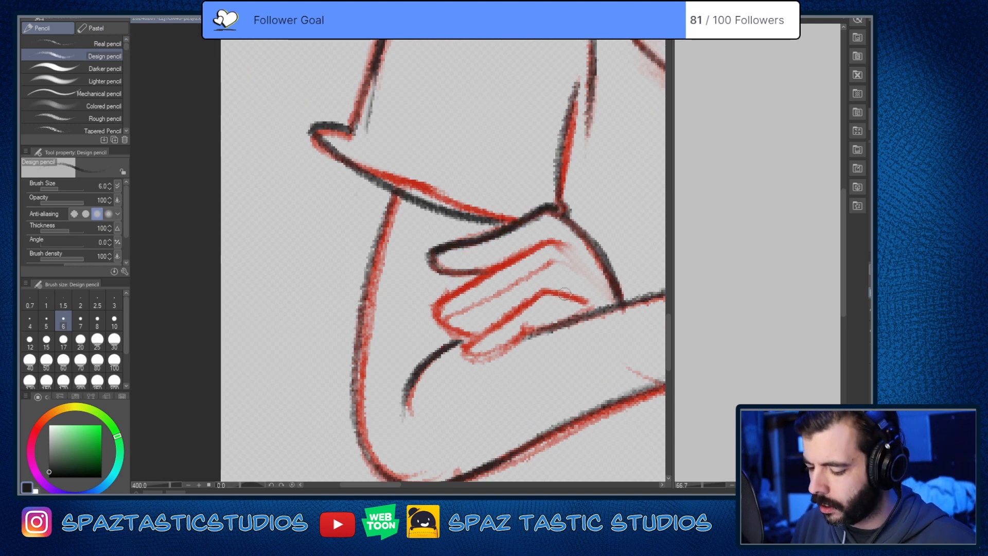
# Step: Trace the remaining fingers of the hand resting on the crossed arm in near-black
pyautogui.moveTo(576, 245)
pyautogui.mouseDown()
pyautogui.moveTo(529, 253)
pyautogui.moveTo(432, 314)
pyautogui.moveTo(473, 335)
pyautogui.moveTo(524, 315)
pyautogui.moveTo(467, 306)
pyautogui.moveTo(550, 262)
pyautogui.mouseUp()
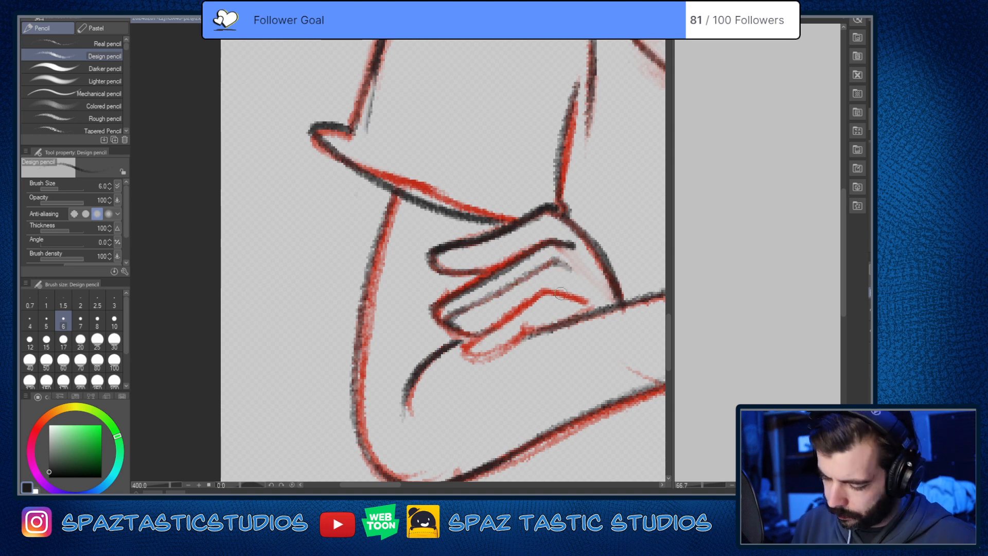
pyautogui.moveTo(570, 295)
pyautogui.mouseDown()
pyautogui.moveTo(509, 312)
pyautogui.moveTo(465, 347)
pyautogui.moveTo(482, 358)
pyautogui.moveTo(523, 331)
pyautogui.moveTo(463, 358)
pyautogui.moveTo(531, 298)
pyautogui.mouseUp()
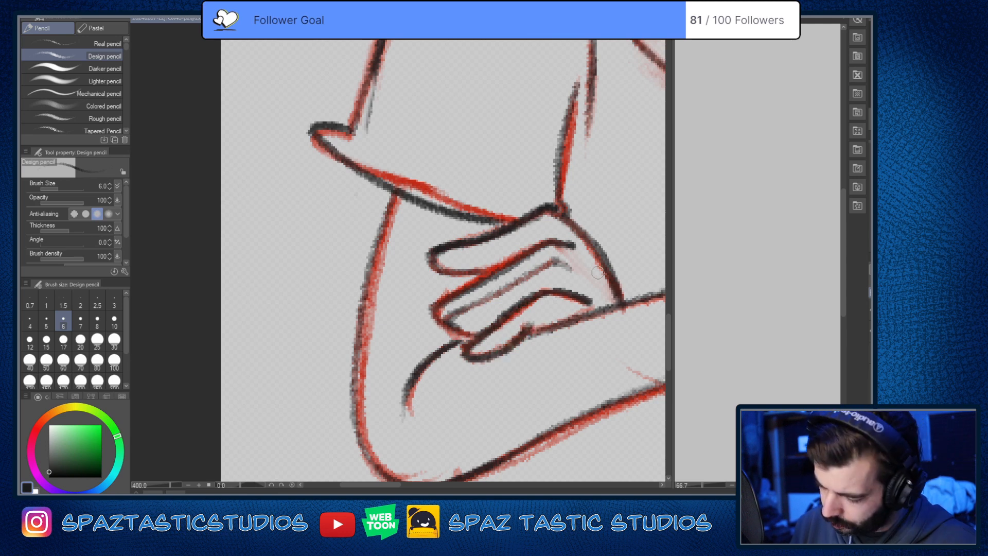
pyautogui.moveTo(597, 273); pyautogui.dragTo(362, 273)
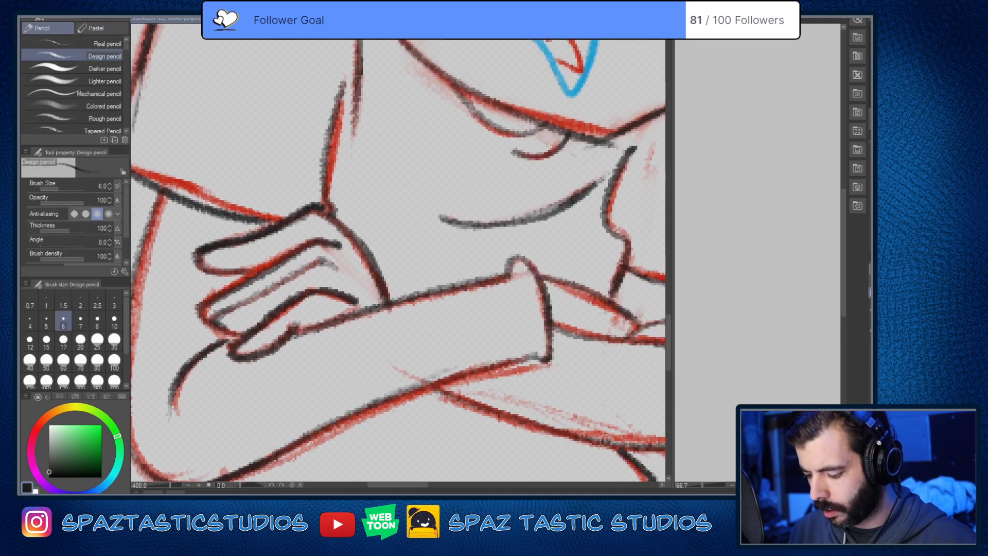
pyautogui.scroll(-4, 606, 440)
pyautogui.moveTo(575, 339); pyautogui.dragTo(437, 231)
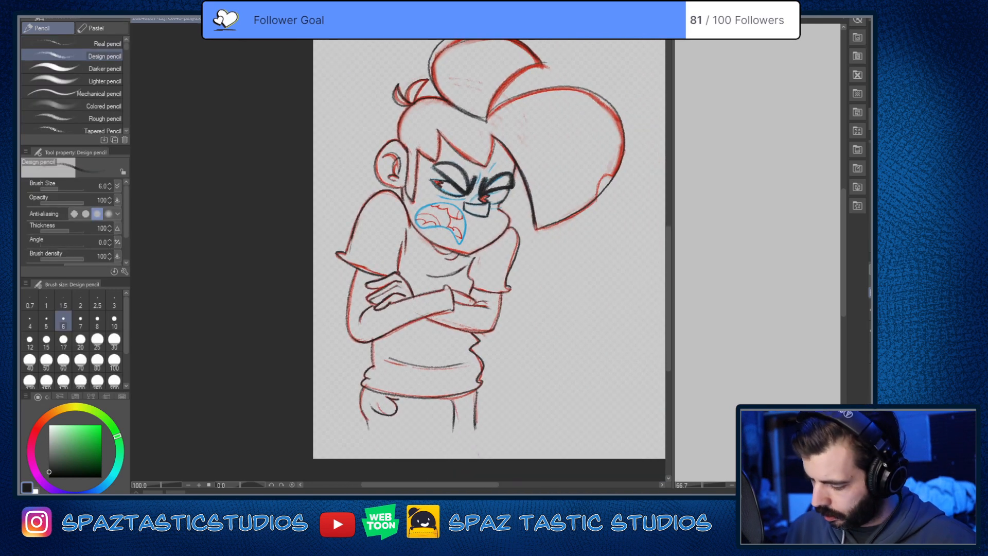
# Step: Hide the red and blue tracing and fill in the pupils of both eyes in near-black
pyautogui.click(870, 331)
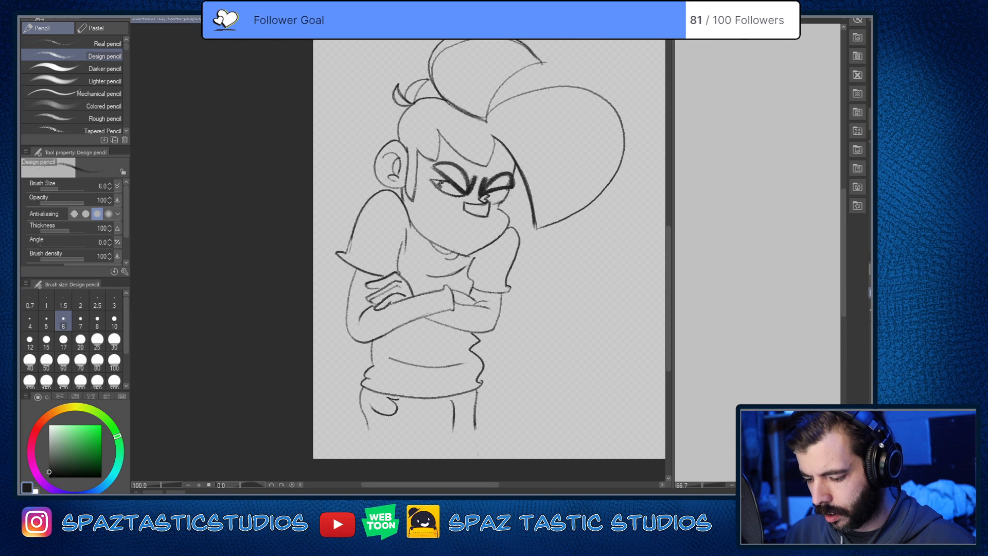
pyautogui.scroll(5, 486, 211)
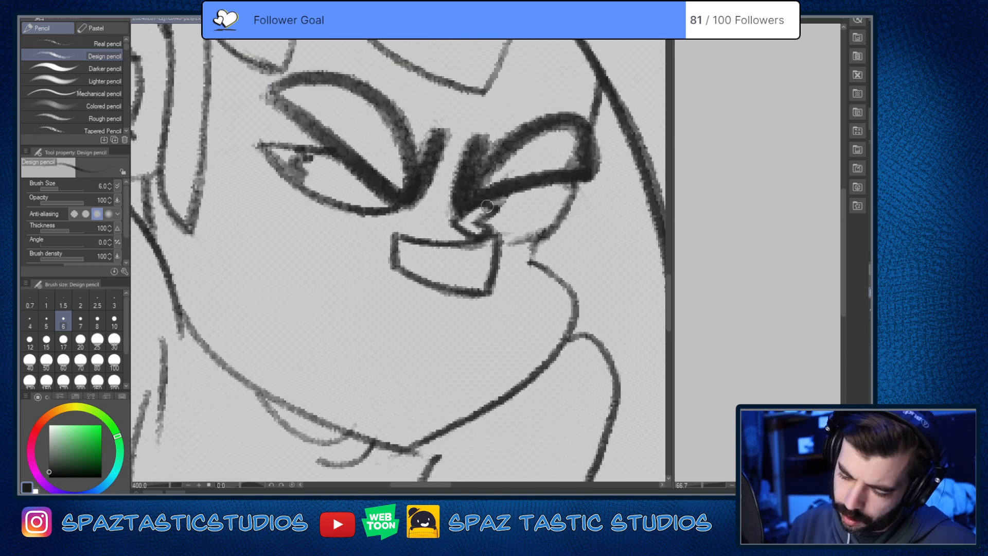
pyautogui.moveTo(463, 209); pyautogui.dragTo(475, 226)
pyautogui.moveTo(273, 152)
pyautogui.mouseDown()
pyautogui.moveTo(298, 167)
pyautogui.moveTo(284, 156)
pyautogui.moveTo(299, 153)
pyautogui.moveTo(273, 150)
pyautogui.moveTo(298, 178)
pyautogui.mouseUp()
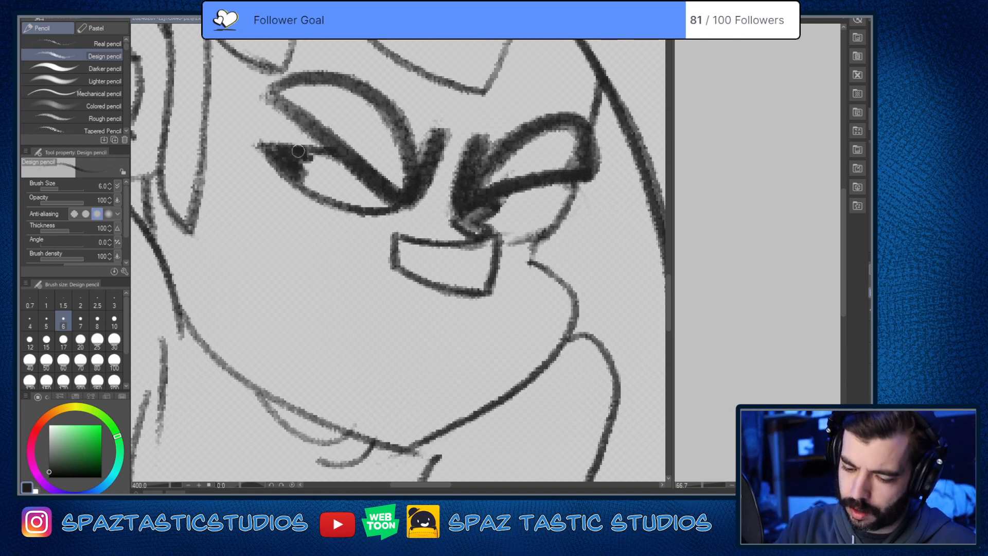
pyautogui.scroll(-3, 311, 155)
pyautogui.moveTo(314, 155); pyautogui.dragTo(428, 242)
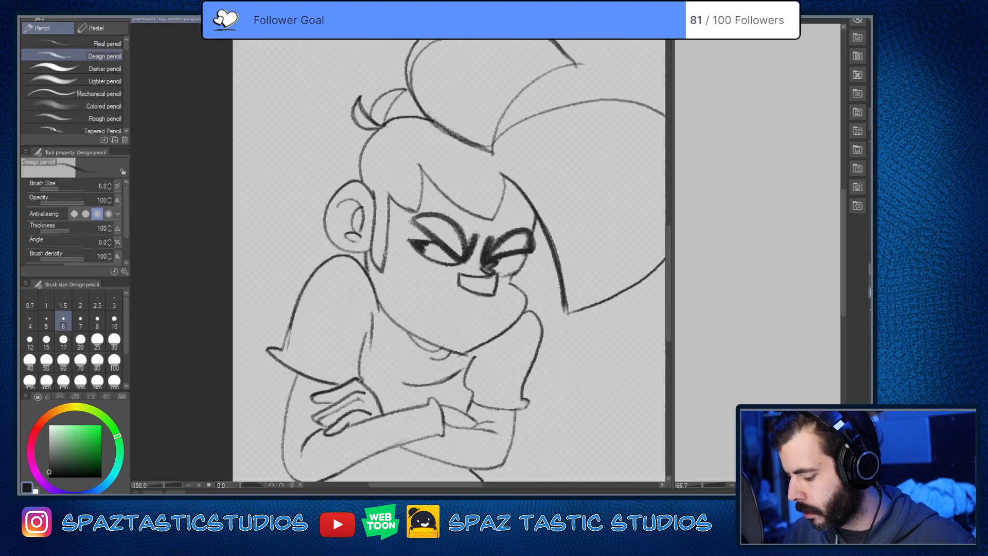
# Step: Show the coloured tracing again and trace the frown, under-eye and nose-bridge creases in near-black with brush size 4
pyautogui.click(874, 389)
pyautogui.scroll(1, 481, 381)
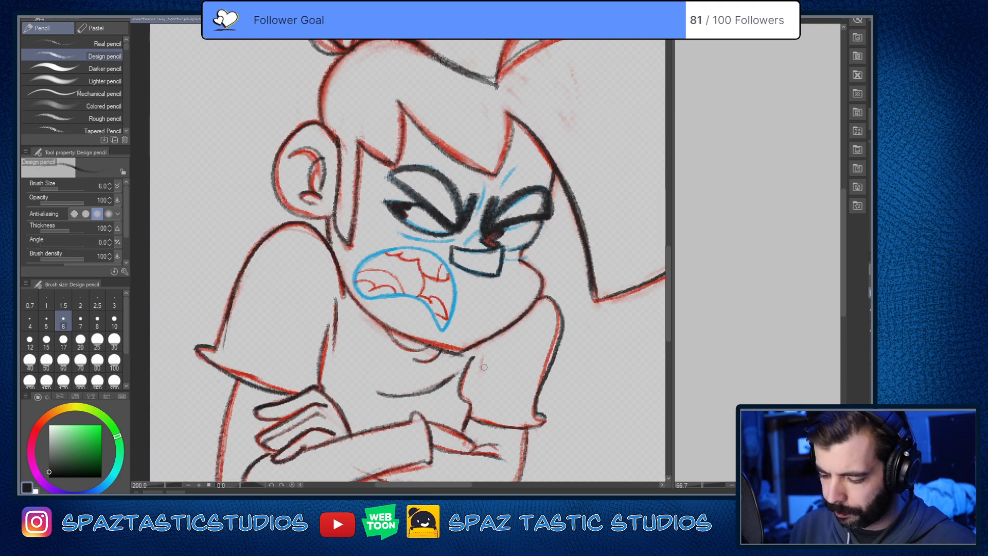
pyautogui.scroll(2, 482, 381)
pyautogui.moveTo(482, 257); pyautogui.dragTo(414, 498)
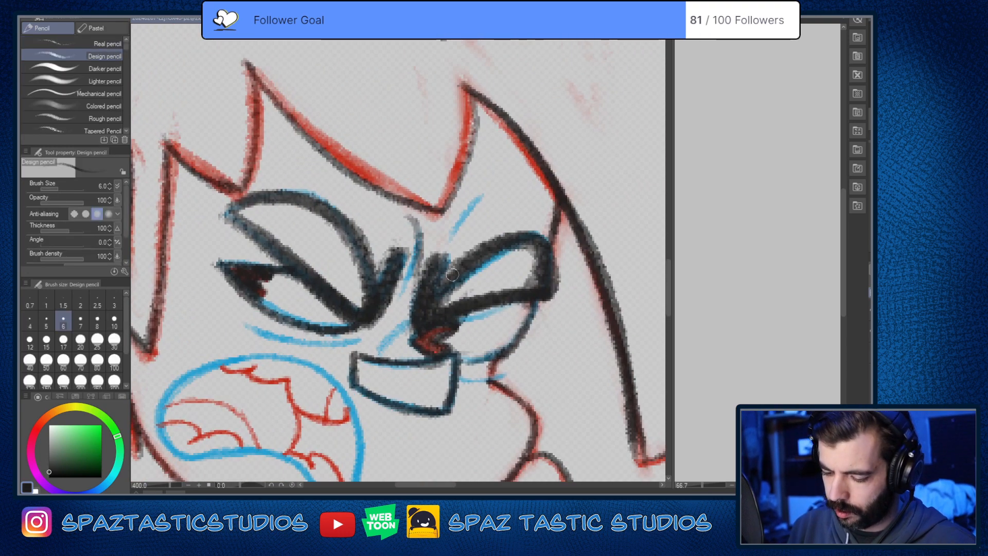
pyautogui.press('[')
pyautogui.press('[')
pyautogui.moveTo(408, 217); pyautogui.dragTo(418, 268)
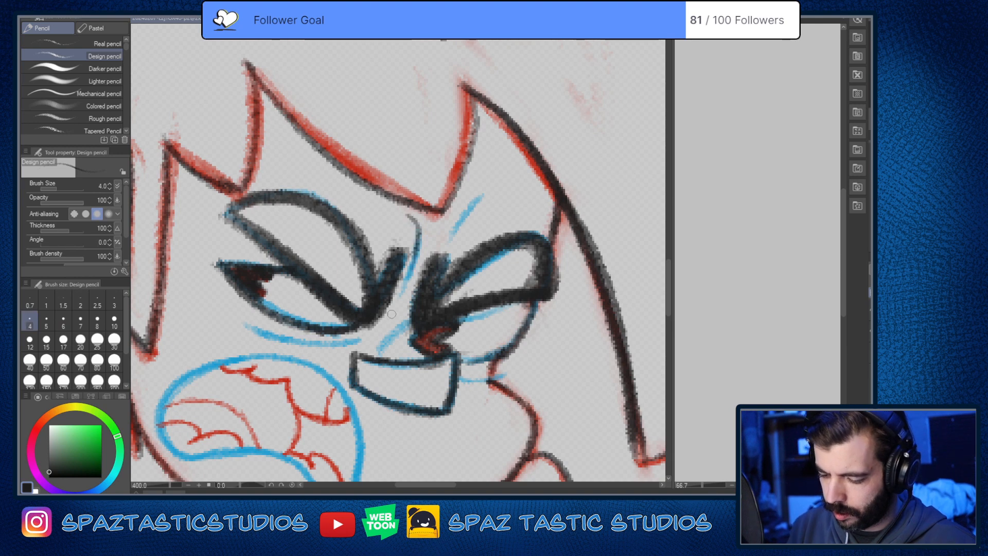
pyautogui.moveTo(452, 235); pyautogui.dragTo(484, 189)
pyautogui.moveTo(378, 328); pyautogui.dragTo(420, 267)
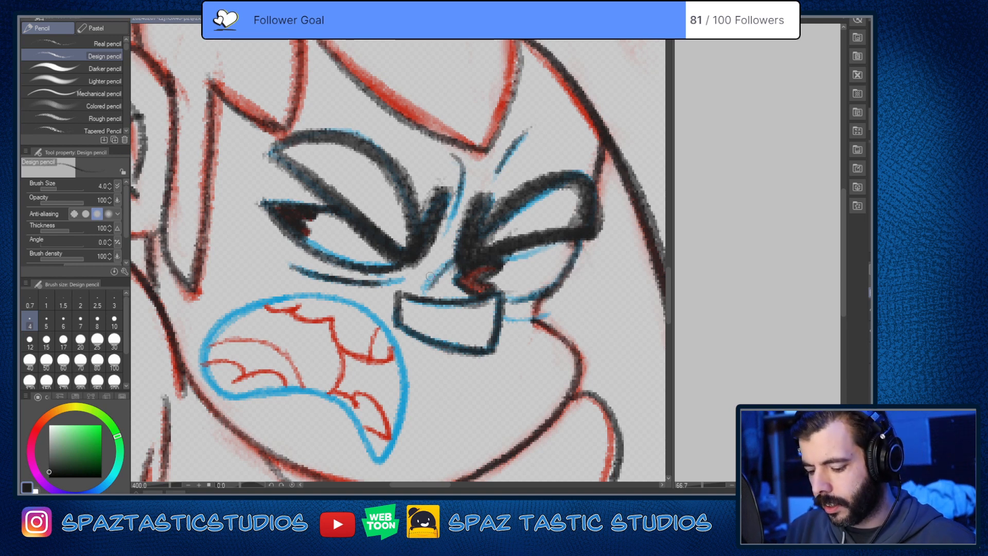
pyautogui.moveTo(457, 252); pyautogui.dragTo(430, 290)
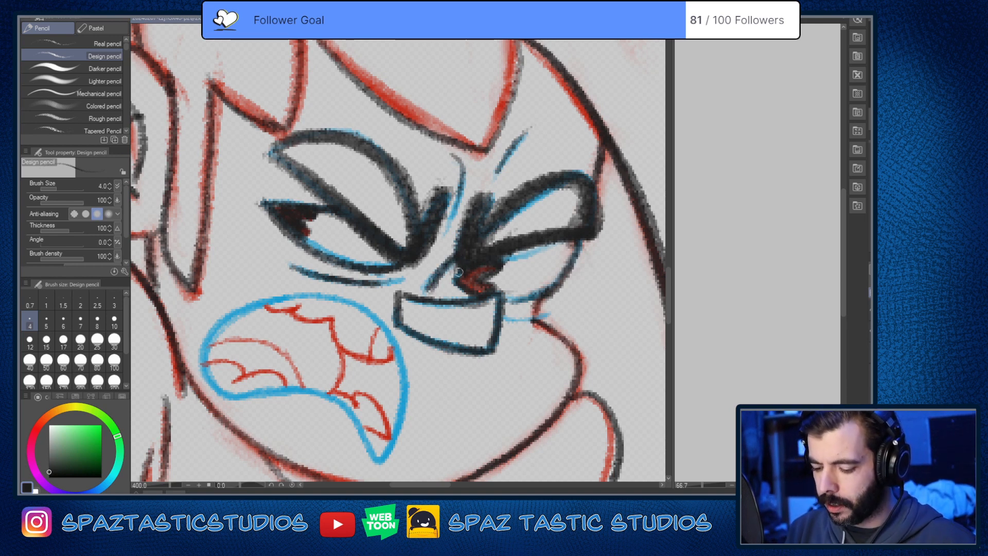
# Step: Trace the short crease between the nose and far cheek, and darken the inner end of the far eyebrow
pyautogui.moveTo(546, 401); pyautogui.dragTo(521, 315)
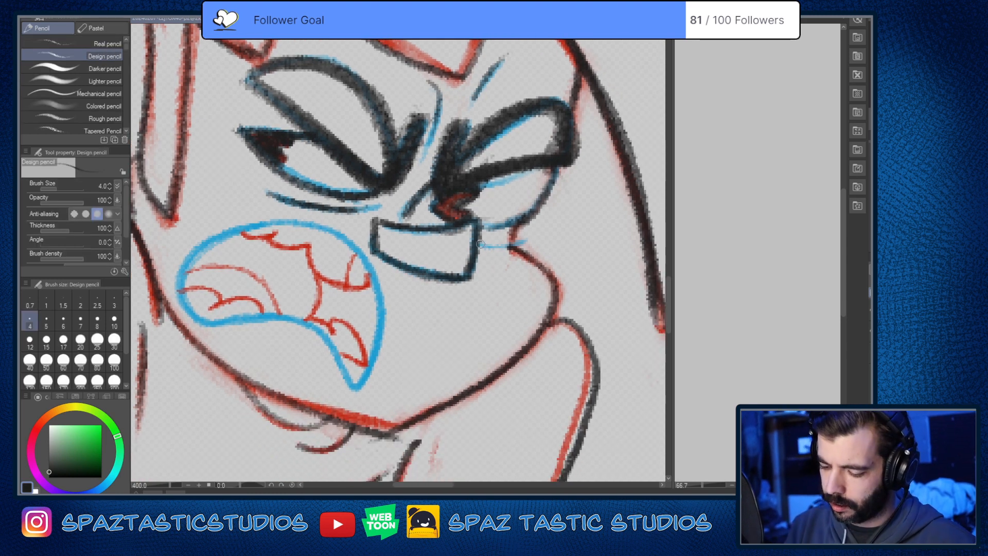
pyautogui.moveTo(480, 244); pyautogui.dragTo(533, 240)
pyautogui.scroll(-4, 578, 467)
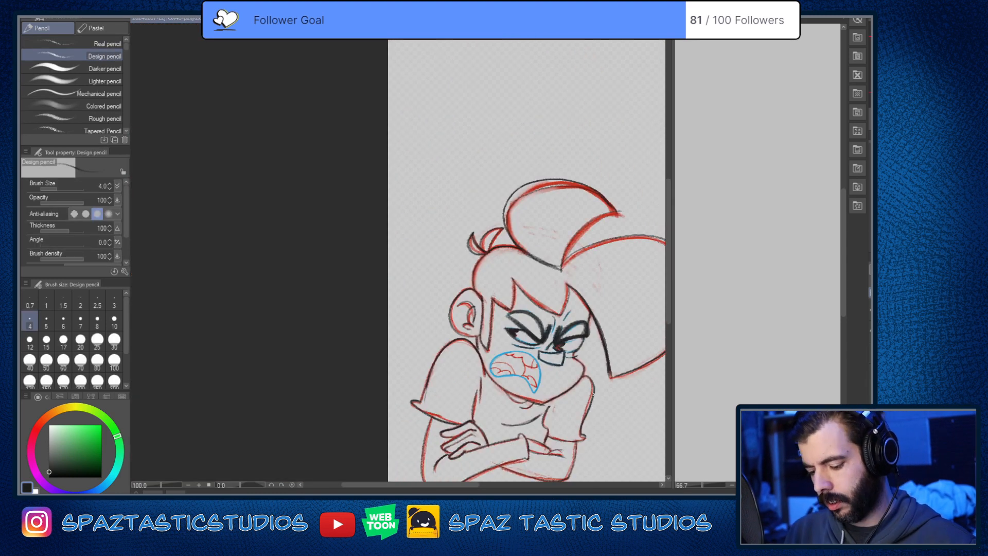
pyautogui.scroll(4, 586, 371)
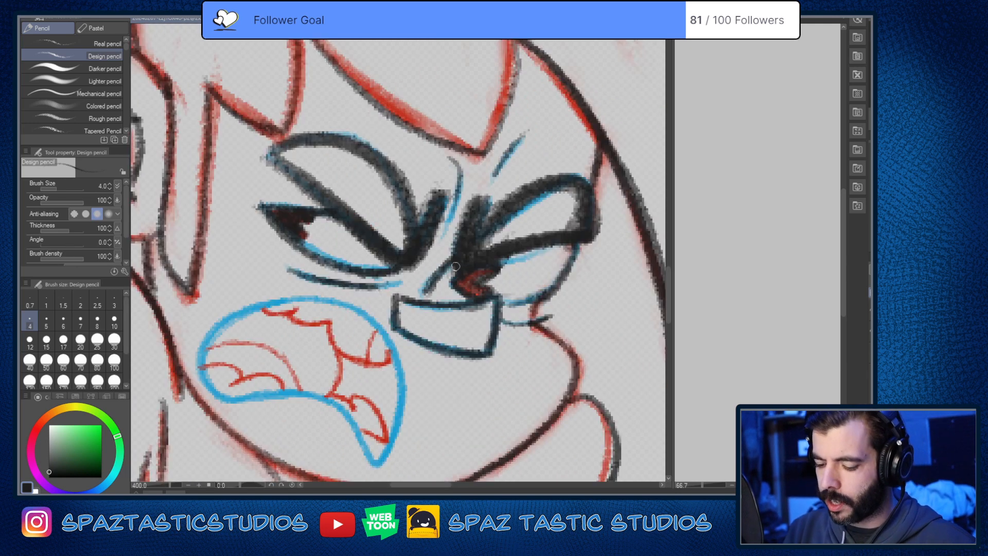
pyautogui.moveTo(456, 266); pyautogui.dragTo(493, 194)
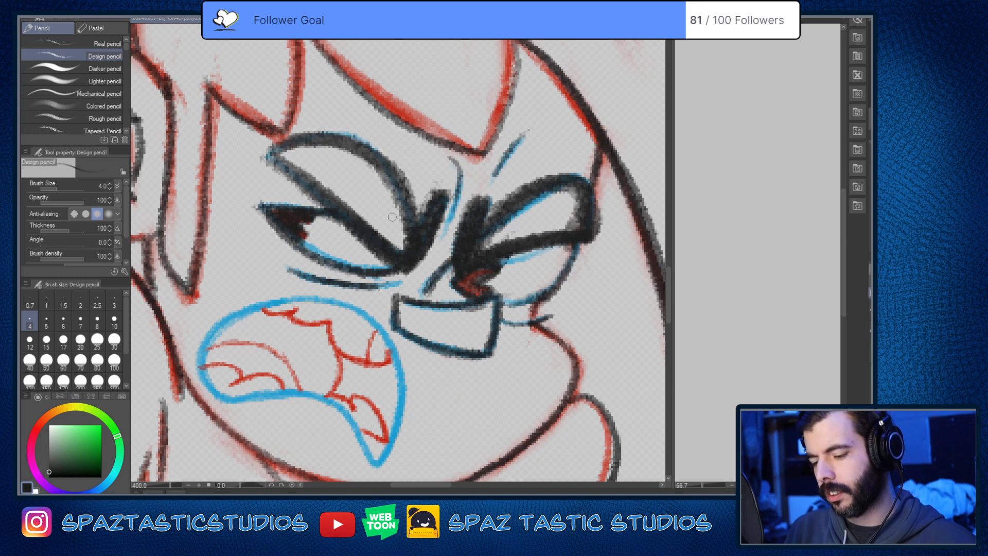
pyautogui.moveTo(457, 322); pyautogui.dragTo(421, 293)
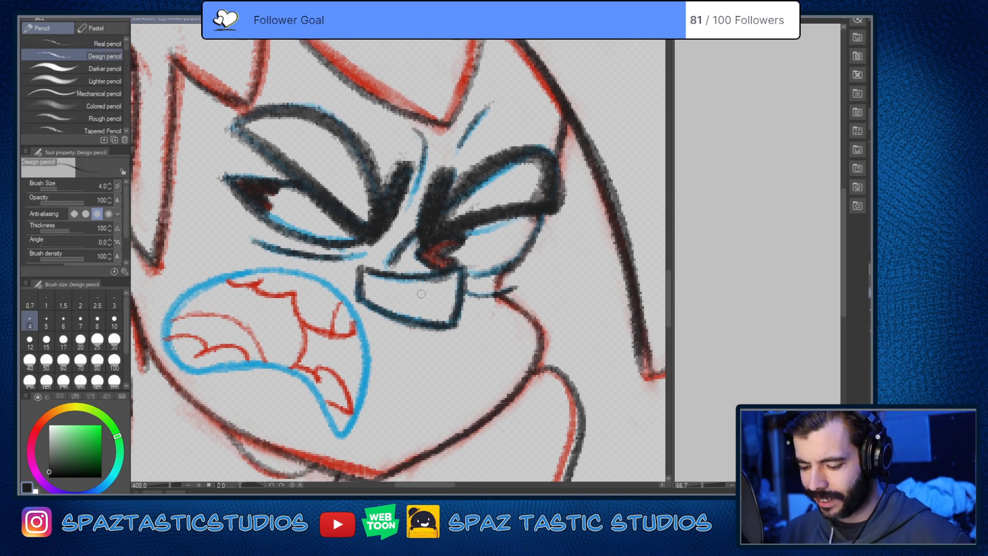
# Step: Reinforce the jawline from below the ear to the tip of the chin in near-black
pyautogui.moveTo(524, 315)
pyautogui.mouseDown()
pyautogui.moveTo(542, 342)
pyautogui.moveTo(610, 263)
pyautogui.mouseUp()
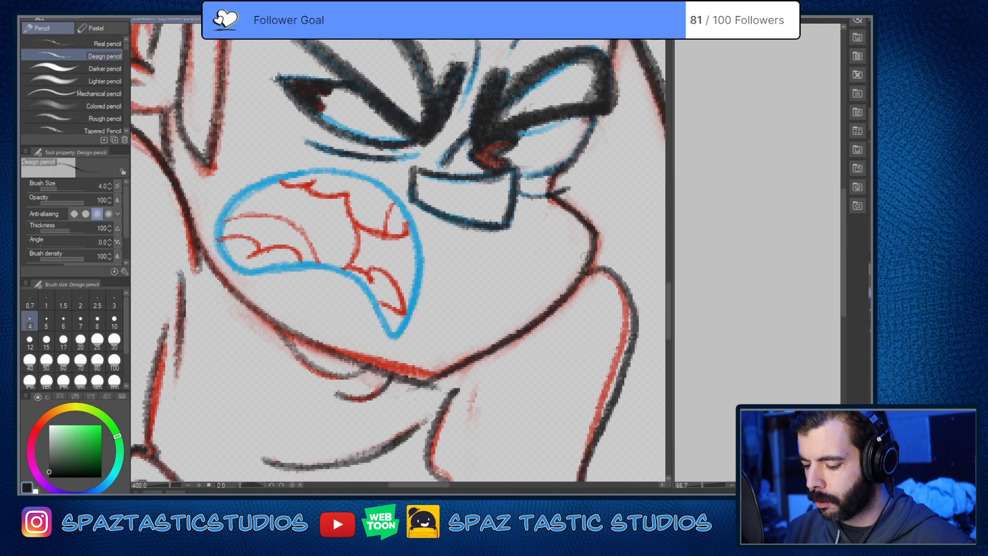
pyautogui.moveTo(351, 358)
pyautogui.mouseDown()
pyautogui.moveTo(406, 375)
pyautogui.moveTo(314, 338)
pyautogui.moveTo(400, 377)
pyautogui.moveTo(316, 339)
pyautogui.moveTo(439, 378)
pyautogui.mouseUp()
pyautogui.moveTo(197, 238)
pyautogui.mouseDown()
pyautogui.moveTo(233, 285)
pyautogui.moveTo(306, 341)
pyautogui.moveTo(413, 379)
pyautogui.mouseUp()
pyautogui.scroll(-4, 624, 391)
pyautogui.moveTo(622, 389); pyautogui.dragTo(565, 286)
pyautogui.scroll(2, 549, 332)
# Step: Clean up the stray edges of the near-black jawline at the tip of the chin with the Soft eraser
pyautogui.press('e')
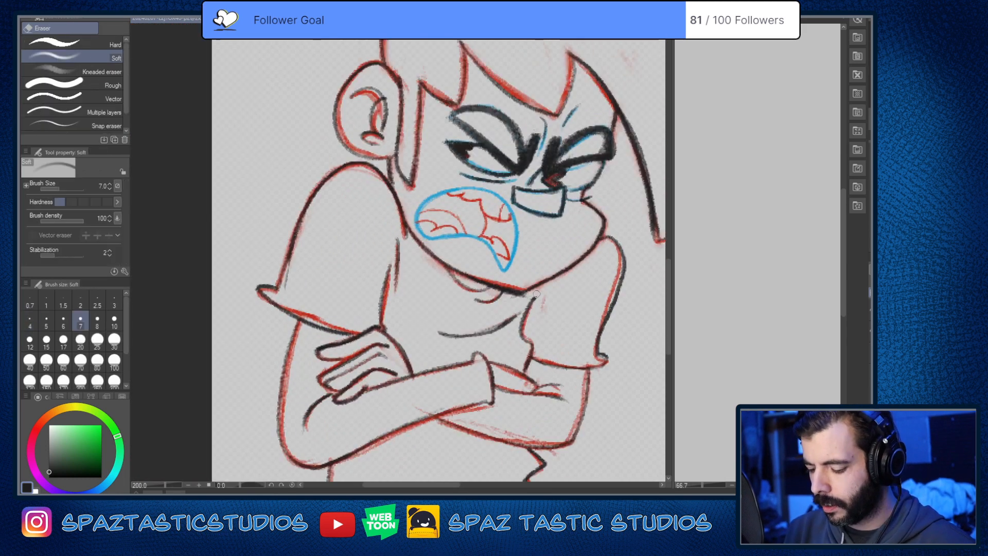
pyautogui.press('p')
pyautogui.press('^')
pyautogui.press('^')
pyautogui.press('^')
pyautogui.press('^')
pyautogui.press('^')
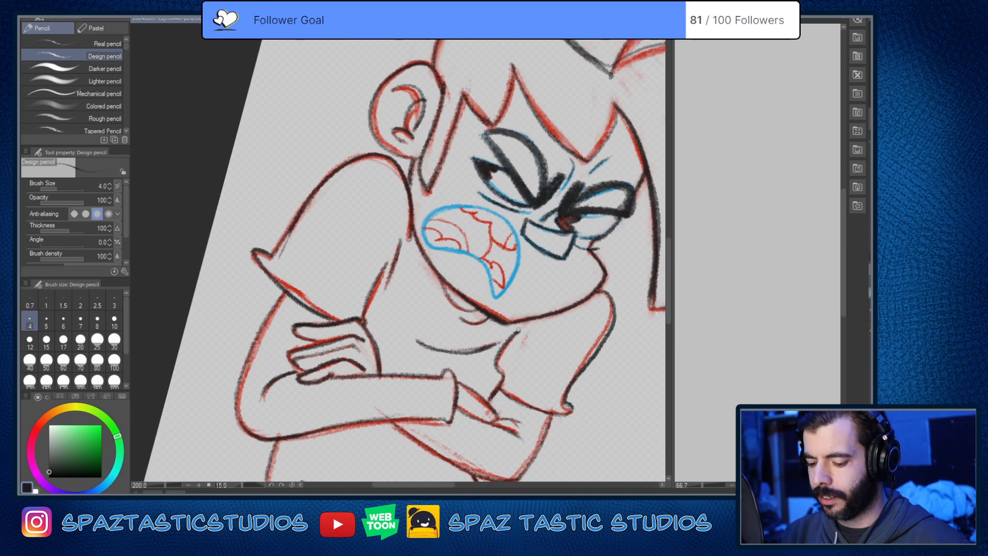
pyautogui.scroll(4, 465, 317)
pyautogui.press('e')
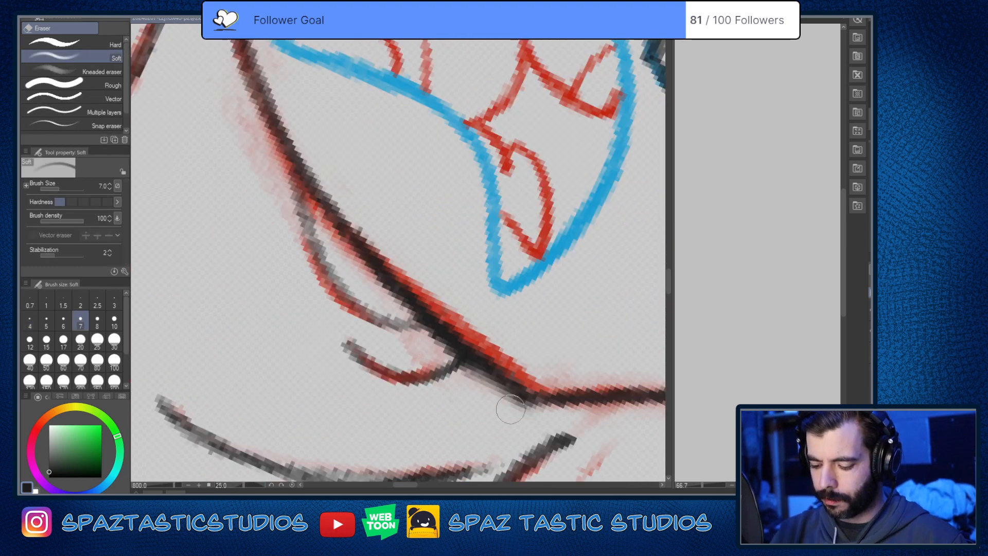
pyautogui.press('p')
pyautogui.press('e')
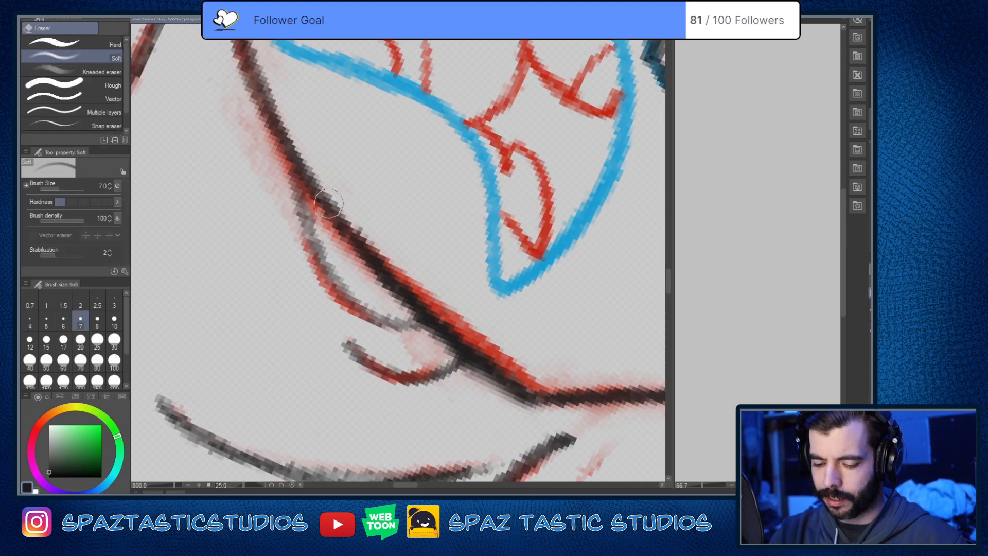
# Step: Reinforce the two short shirt-collar curves beneath the jaw in near-black with the Design pencil at size 4
pyautogui.press('p')
pyautogui.moveTo(291, 167)
pyautogui.mouseDown()
pyautogui.moveTo(313, 251)
pyautogui.moveTo(410, 321)
pyautogui.mouseUp()
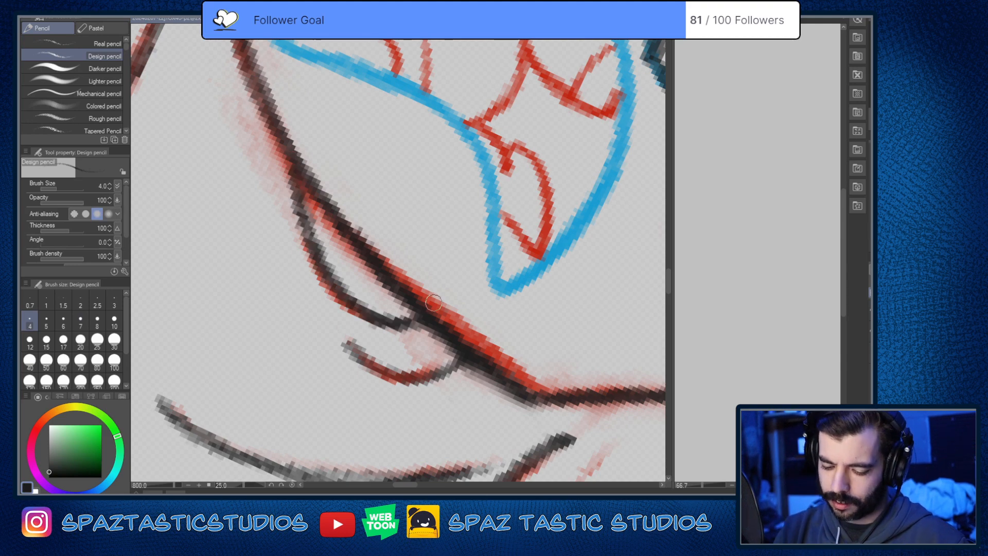
pyautogui.moveTo(348, 343)
pyautogui.mouseDown()
pyautogui.moveTo(388, 379)
pyautogui.moveTo(460, 360)
pyautogui.mouseUp()
pyautogui.scroll(-6, 468, 340)
pyautogui.hotkey('ctrl', '@')
pyautogui.press('space')
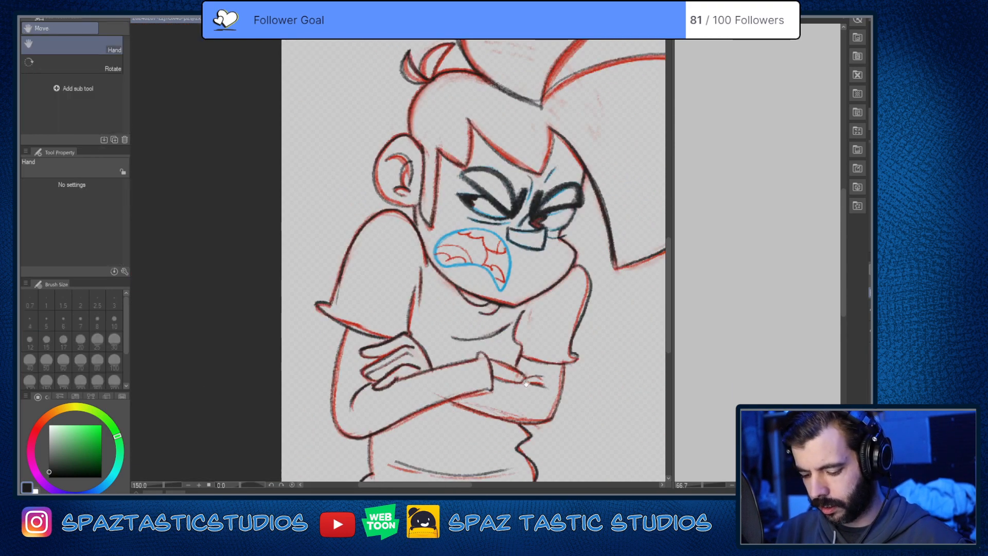
# Step: Reinforce the near sleeve's inner edge and the fold beside it in near-black, trimming the rough ends with the Soft eraser
pyautogui.moveTo(416, 309); pyautogui.dragTo(469, 232)
pyautogui.scroll(6, 470, 228)
pyautogui.moveTo(464, 153)
pyautogui.mouseDown()
pyautogui.moveTo(441, 237)
pyautogui.moveTo(423, 393)
pyautogui.moveTo(458, 136)
pyautogui.mouseUp()
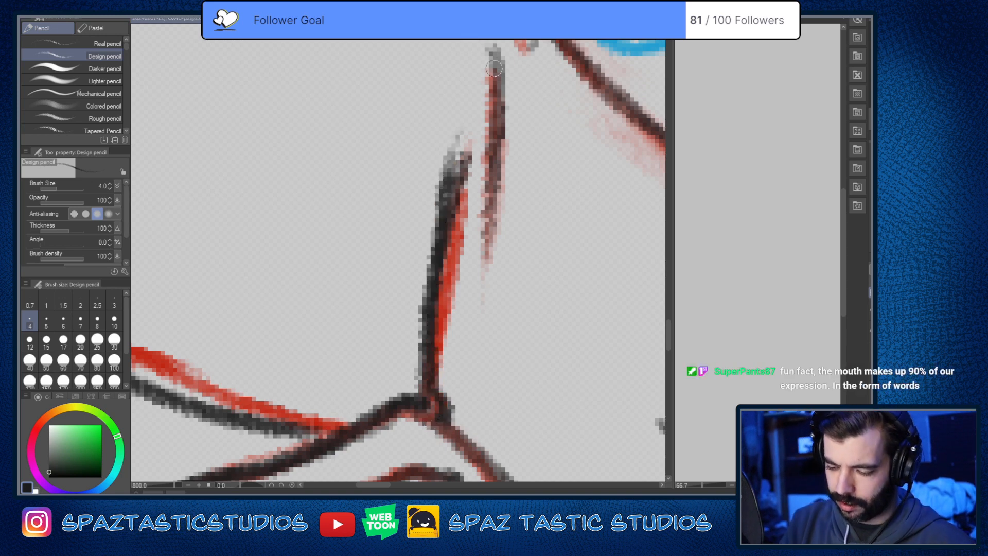
pyautogui.moveTo(492, 51); pyautogui.dragTo(487, 239)
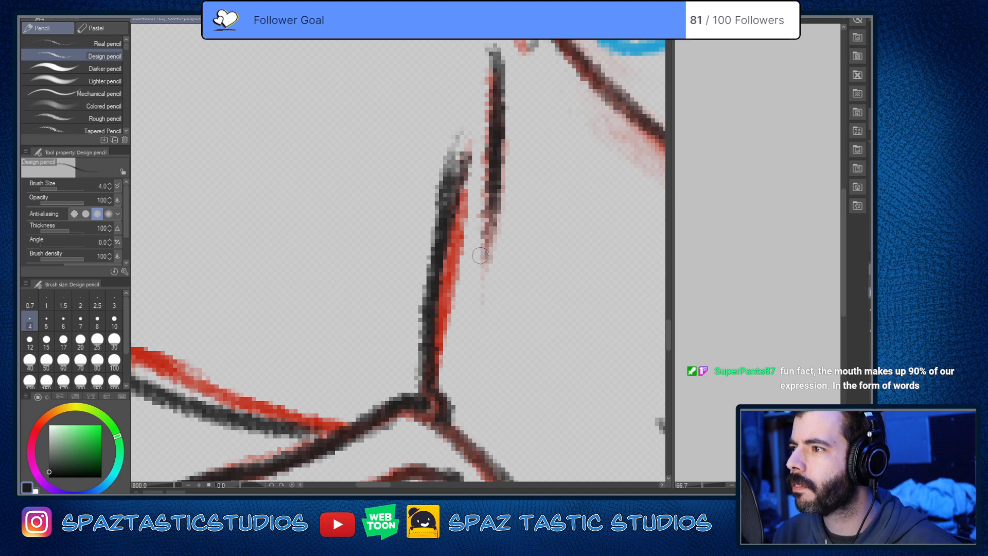
pyautogui.press('e')
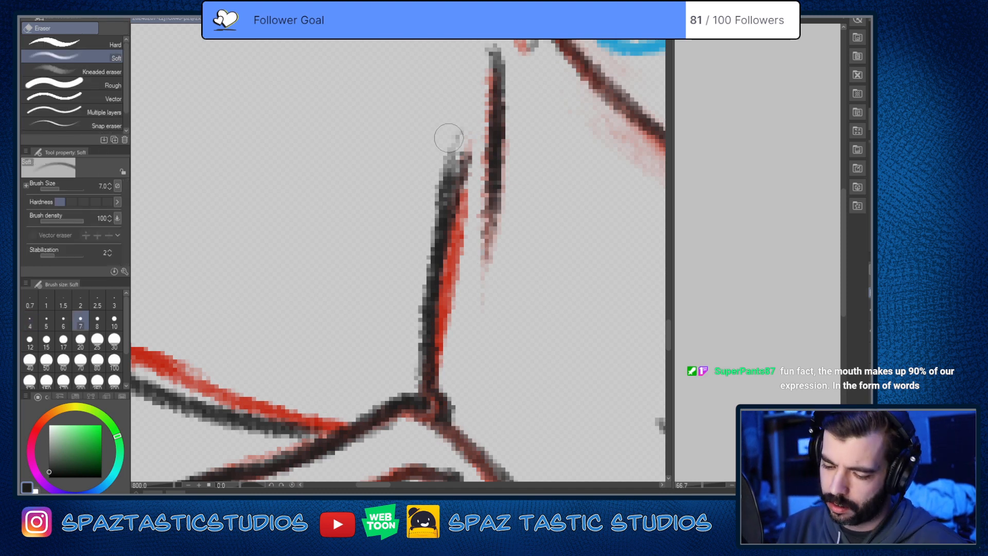
pyautogui.moveTo(450, 139); pyautogui.dragTo(424, 232)
pyautogui.moveTo(437, 170)
pyautogui.mouseDown()
pyautogui.moveTo(412, 249)
pyautogui.moveTo(405, 368)
pyautogui.moveTo(432, 393)
pyautogui.mouseUp()
pyautogui.press('p')
pyautogui.press('e')
pyautogui.press('p')
pyautogui.scroll(-6, 494, 364)
pyautogui.scroll(4, 414, 316)
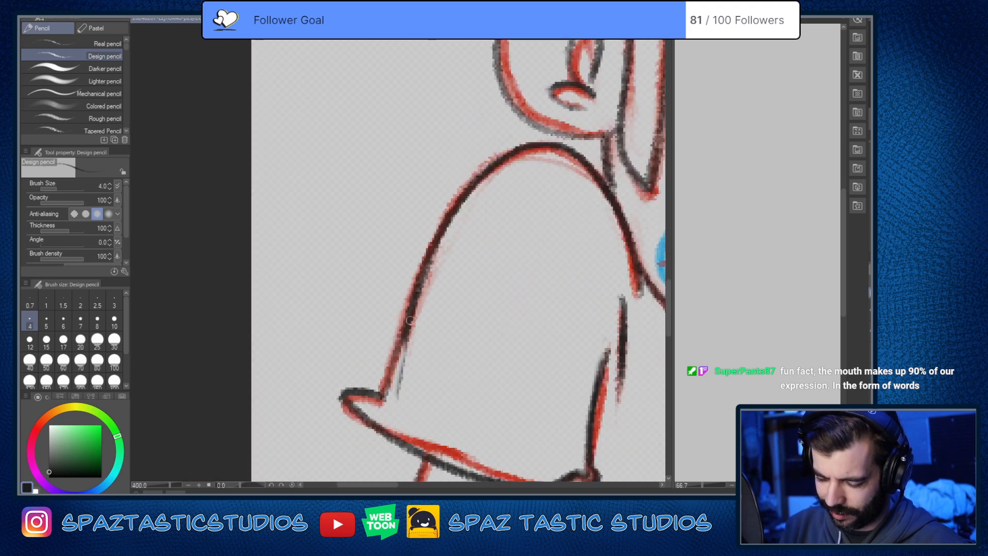
# Step: Clean up the near sleeve's outline with the Soft eraser and darken the far eye's pupil in near-black
pyautogui.press('e')
pyautogui.moveTo(533, 312)
pyautogui.mouseDown()
pyautogui.moveTo(342, 366)
pyautogui.moveTo(269, 432)
pyautogui.mouseUp()
pyautogui.moveTo(575, 353); pyautogui.dragTo(507, 249)
pyautogui.scroll(-4, 560, 392)
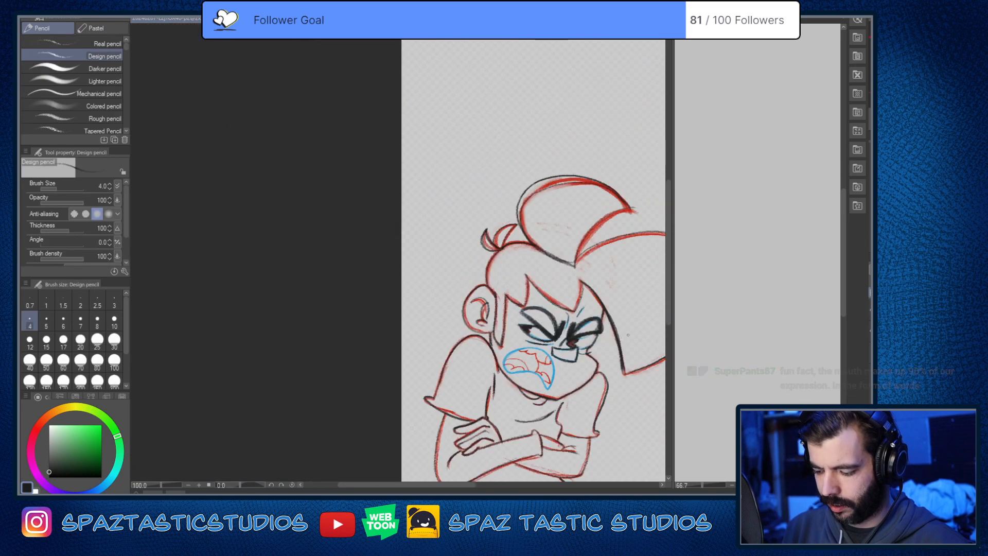
pyautogui.scroll(4, 597, 358)
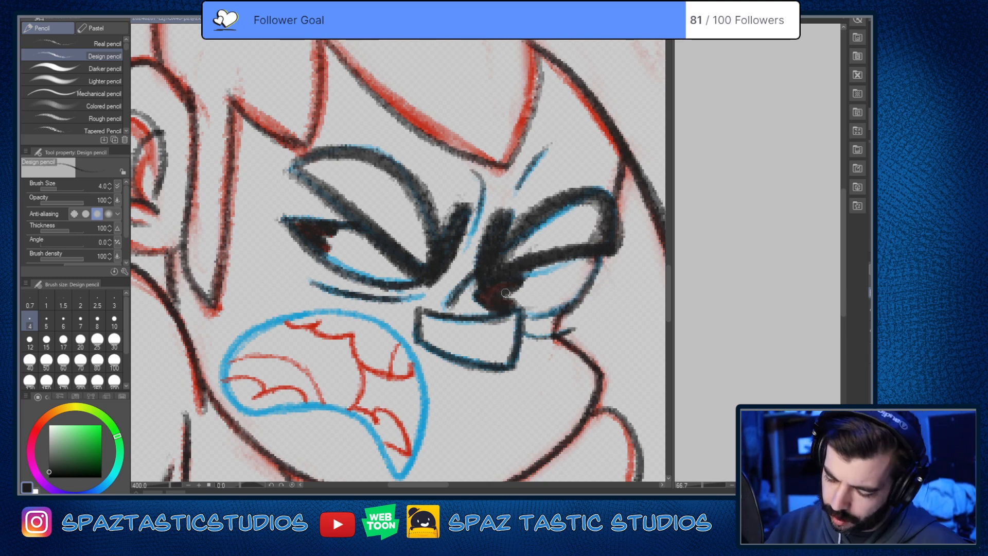
pyautogui.moveTo(574, 412); pyautogui.dragTo(706, 286)
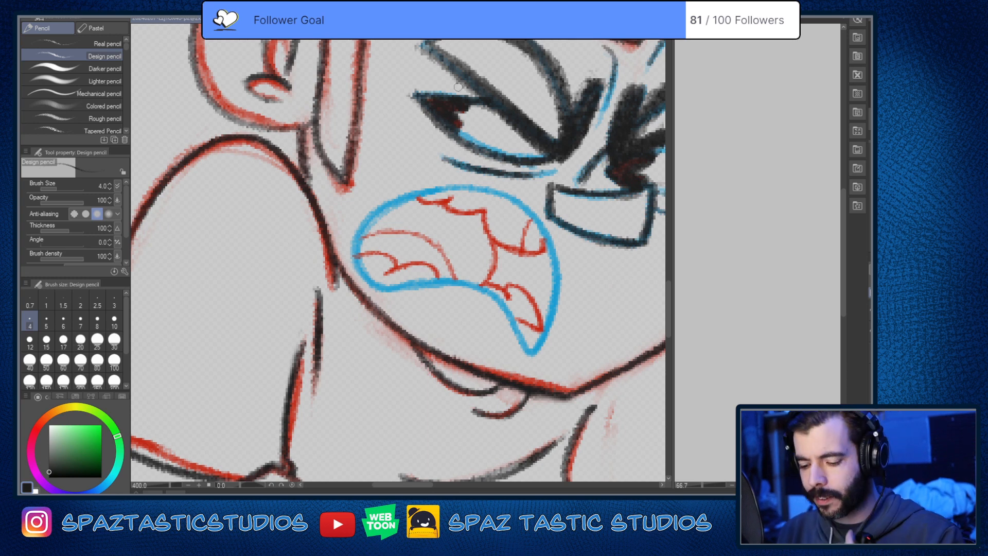
# Step: Trace the whole blue mouth outline in near-black, redoing the upper edge and thickening the far side down to the pointed corner
pyautogui.scroll(2, 572, 257)
pyautogui.moveTo(574, 287); pyautogui.dragTo(639, 272)
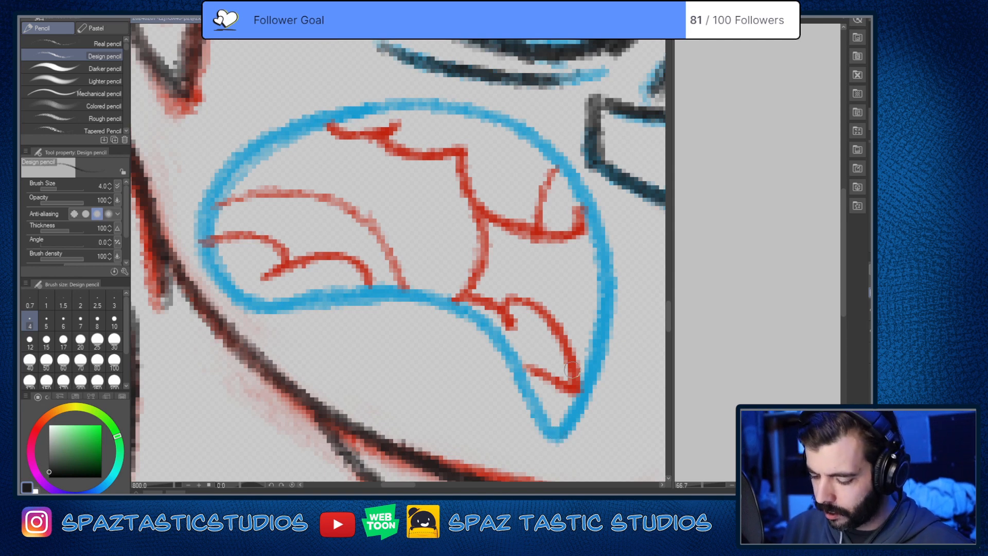
pyautogui.moveTo(251, 139)
pyautogui.mouseDown()
pyautogui.moveTo(241, 149)
pyautogui.moveTo(224, 289)
pyautogui.moveTo(371, 289)
pyautogui.moveTo(494, 340)
pyautogui.moveTo(558, 430)
pyautogui.moveTo(570, 424)
pyautogui.mouseUp()
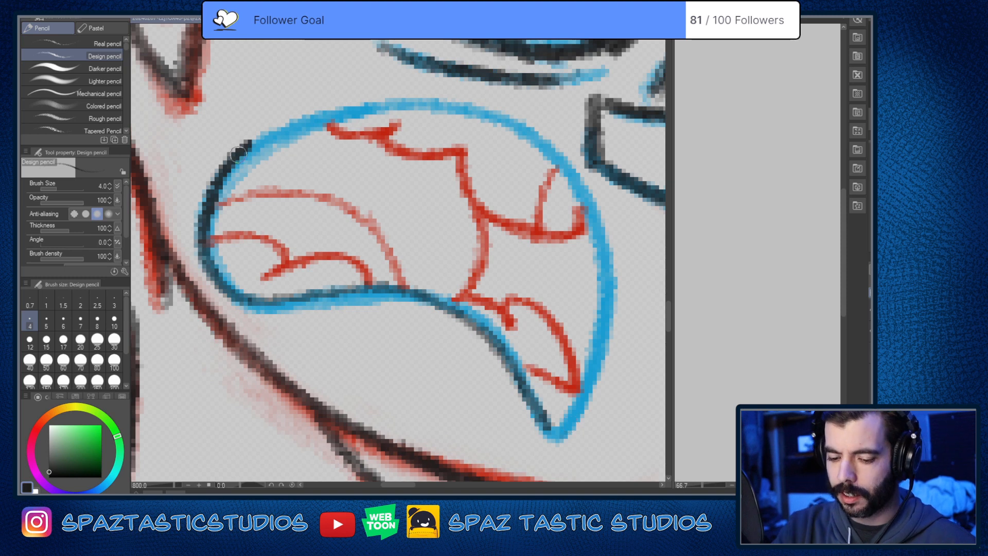
pyautogui.moveTo(248, 146)
pyautogui.mouseDown()
pyautogui.moveTo(337, 117)
pyautogui.moveTo(444, 112)
pyautogui.mouseUp()
pyautogui.hotkey('ctrl', 'z')
pyautogui.moveTo(241, 154)
pyautogui.mouseDown()
pyautogui.moveTo(306, 121)
pyautogui.moveTo(399, 110)
pyautogui.moveTo(480, 119)
pyautogui.moveTo(529, 142)
pyautogui.moveTo(569, 181)
pyautogui.moveTo(594, 230)
pyautogui.moveTo(607, 294)
pyautogui.moveTo(592, 364)
pyautogui.moveTo(555, 441)
pyautogui.moveTo(558, 423)
pyautogui.moveTo(540, 412)
pyautogui.moveTo(558, 440)
pyautogui.mouseUp()
pyautogui.moveTo(536, 133)
pyautogui.mouseDown()
pyautogui.moveTo(566, 170)
pyautogui.moveTo(615, 319)
pyautogui.moveTo(559, 440)
pyautogui.mouseUp()
pyautogui.moveTo(559, 162)
pyautogui.mouseDown()
pyautogui.moveTo(480, 116)
pyautogui.moveTo(371, 111)
pyautogui.moveTo(249, 151)
pyautogui.moveTo(200, 221)
pyautogui.moveTo(232, 294)
pyautogui.moveTo(285, 311)
pyautogui.moveTo(400, 296)
pyautogui.moveTo(446, 310)
pyautogui.moveTo(489, 341)
pyautogui.moveTo(527, 400)
pyautogui.moveTo(559, 437)
pyautogui.mouseUp()
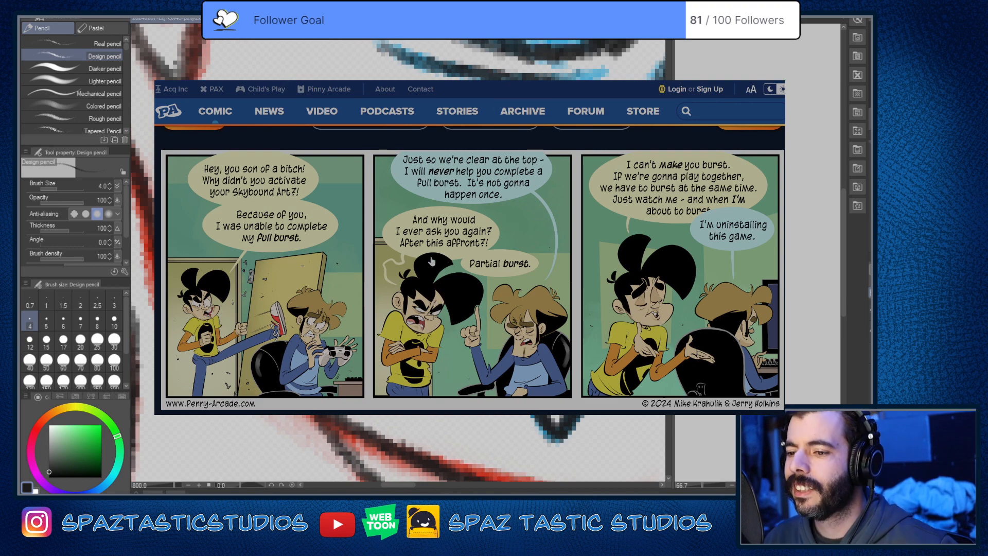
# Step: Examine the Penny Arcade comic's panels and the news post beneath them as style reference
pyautogui.scroll(-5, 433, 261)
pyautogui.scroll(-2, 432, 261)
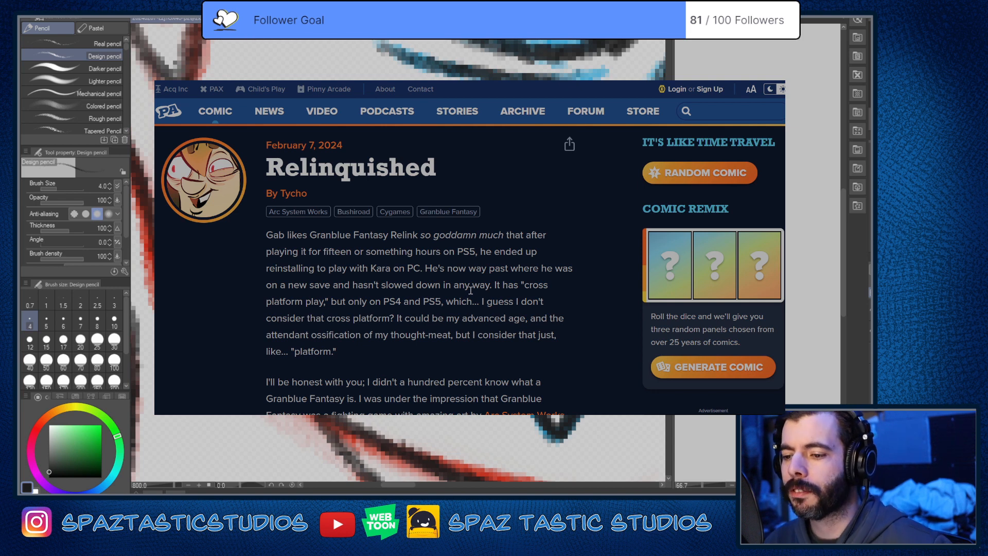
pyautogui.scroll(1, 470, 291)
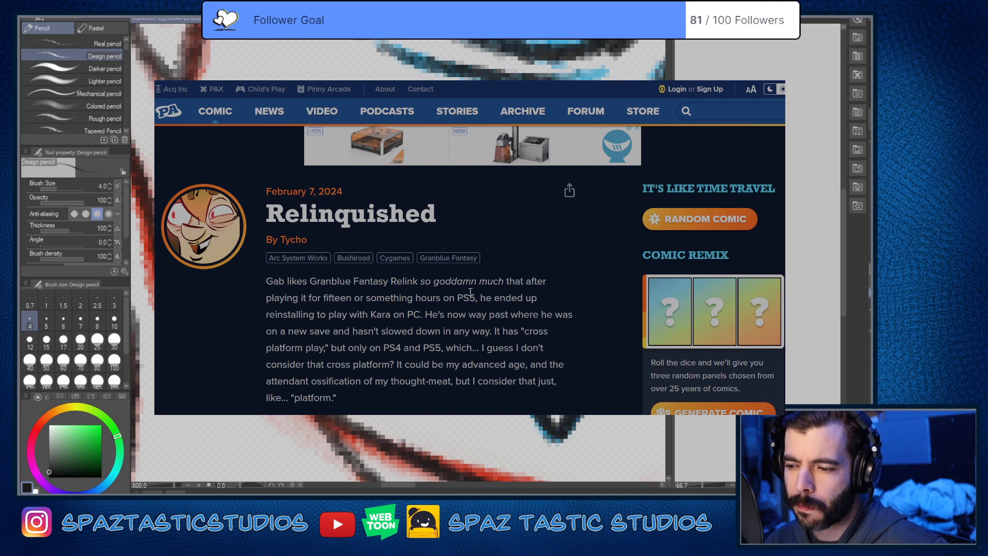
pyautogui.scroll(5, 471, 292)
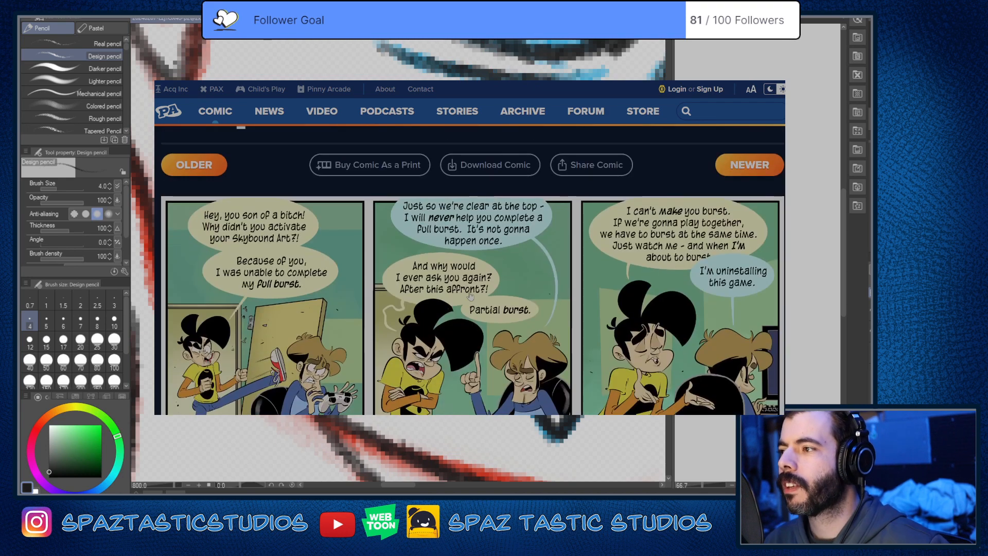
pyautogui.scroll(-1, 471, 293)
pyautogui.scroll(1, 469, 296)
pyautogui.scroll(-1, 470, 295)
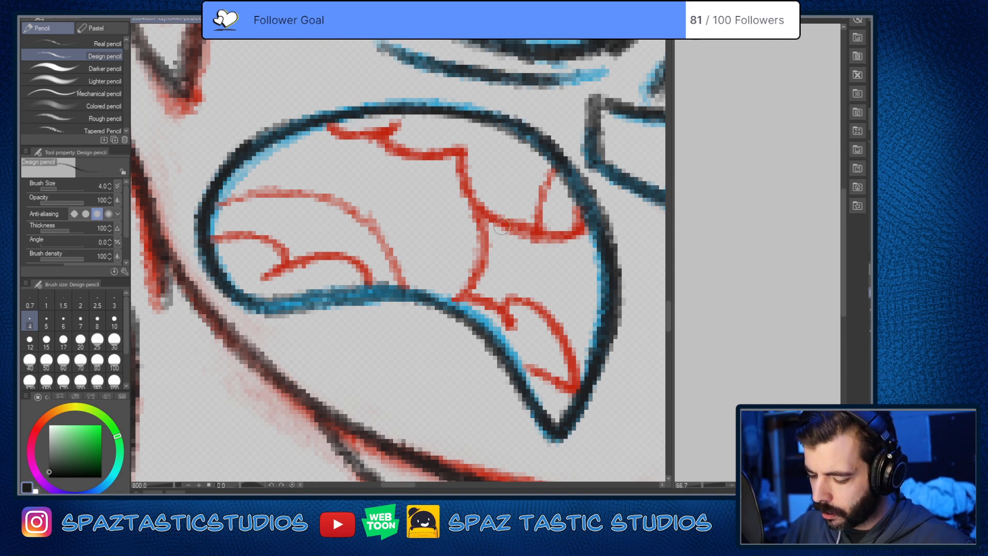
# Step: Draw one smooth near-black curve inside the mouth as the lower edge of the upper teeth, and darken it
pyautogui.moveTo(501, 225); pyautogui.dragTo(483, 254)
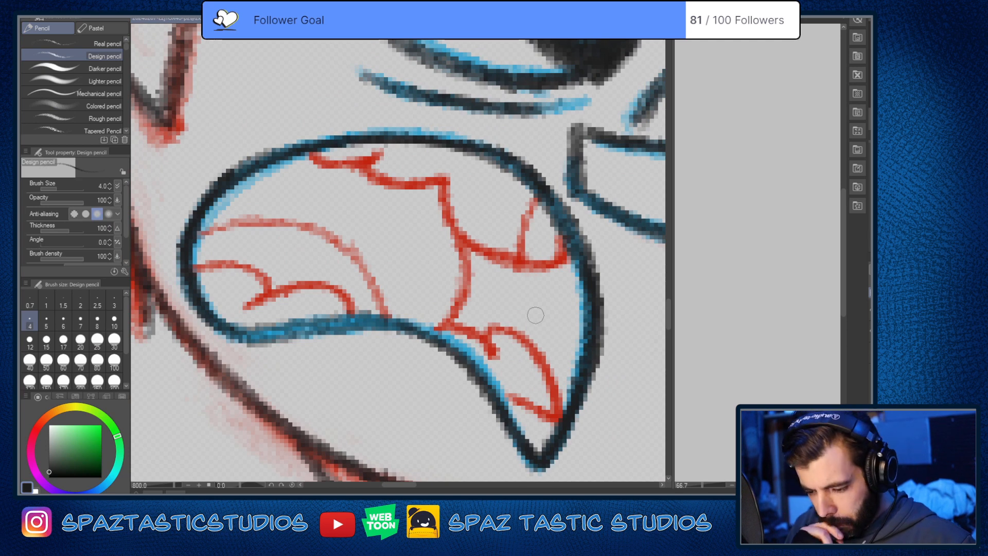
pyautogui.moveTo(564, 419)
pyautogui.mouseDown()
pyautogui.moveTo(499, 455)
pyautogui.moveTo(495, 442)
pyautogui.mouseUp()
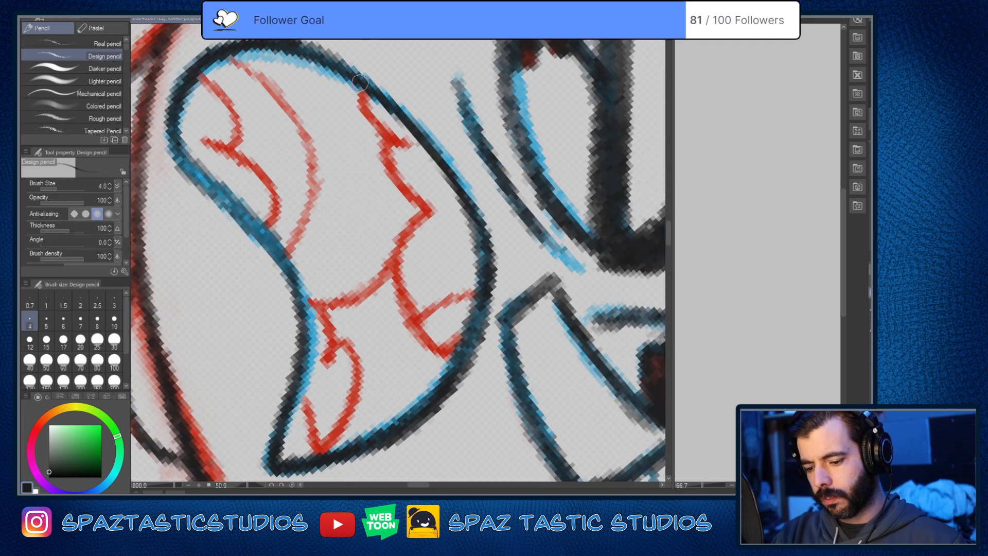
pyautogui.moveTo(362, 88)
pyautogui.mouseDown()
pyautogui.moveTo(365, 176)
pyautogui.moveTo(404, 311)
pyautogui.moveTo(445, 364)
pyautogui.moveTo(374, 51)
pyautogui.moveTo(364, 134)
pyautogui.moveTo(417, 328)
pyautogui.moveTo(441, 355)
pyautogui.moveTo(438, 304)
pyautogui.mouseUp()
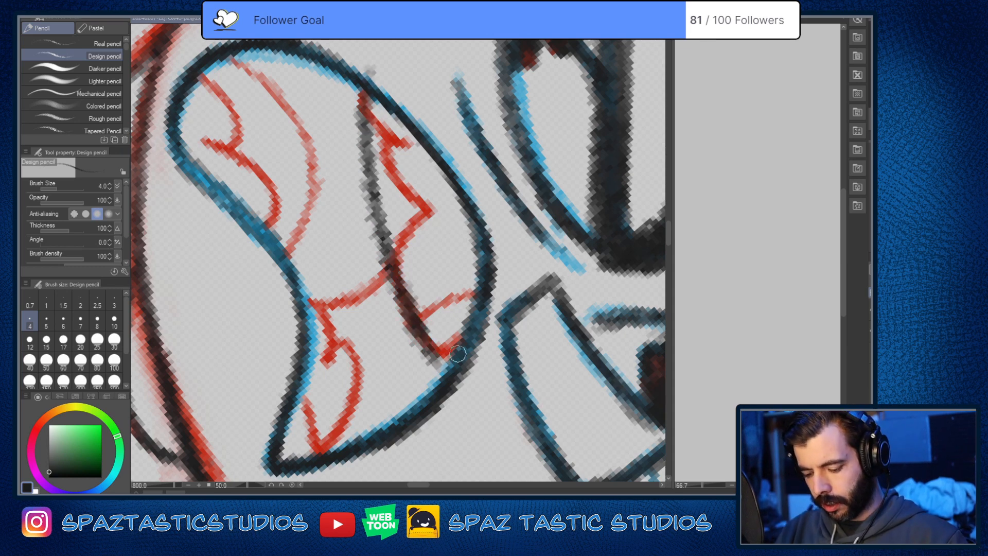
pyautogui.moveTo(457, 354); pyautogui.dragTo(433, 346)
pyautogui.hotkey('ctrl', '@')
pyautogui.press('space')
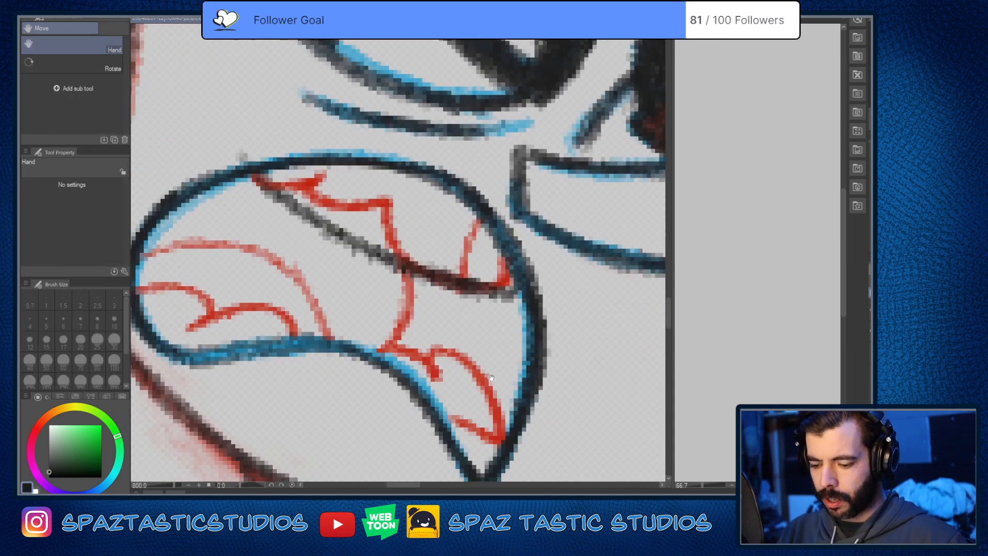
pyautogui.moveTo(385, 229); pyautogui.dragTo(459, 223)
pyautogui.moveTo(345, 175)
pyautogui.mouseDown()
pyautogui.moveTo(425, 235)
pyautogui.moveTo(554, 280)
pyautogui.mouseUp()
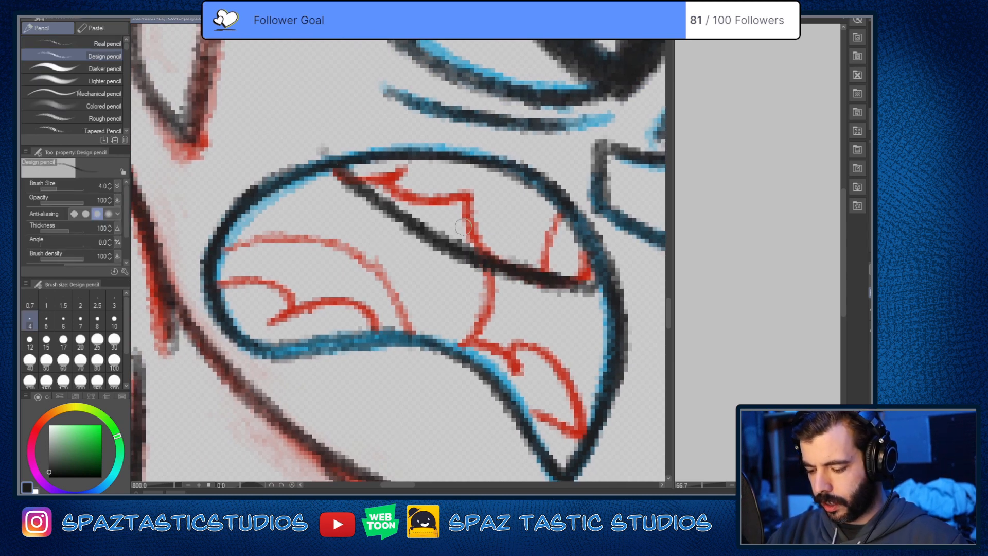
pyautogui.moveTo(344, 170)
pyautogui.mouseDown()
pyautogui.moveTo(425, 235)
pyautogui.moveTo(508, 267)
pyautogui.mouseUp()
pyautogui.moveTo(600, 260); pyautogui.dragTo(596, 361)
pyautogui.press('space')
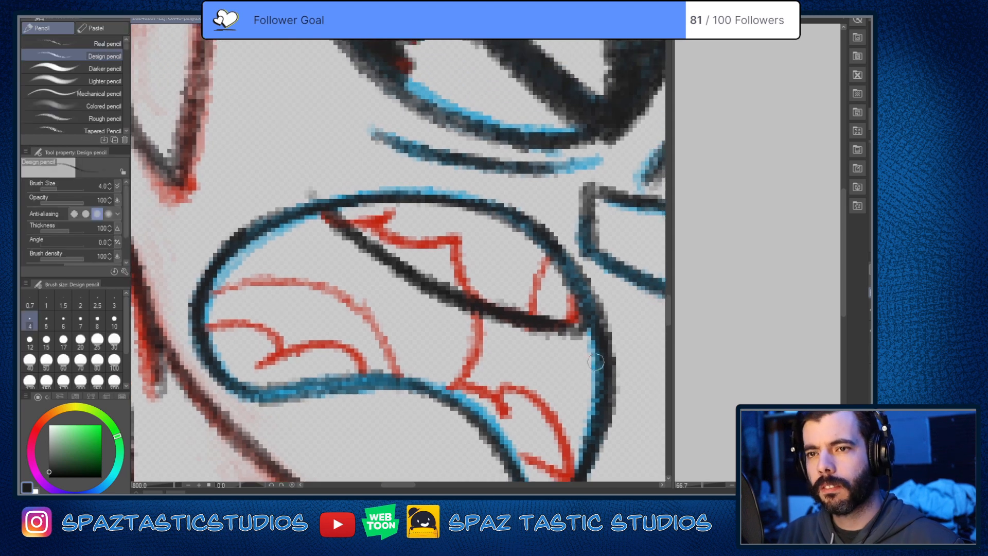
# Step: Trace the jagged red contours and the divider of the individual upper teeth in near-black
pyautogui.moveTo(329, 218)
pyautogui.mouseDown()
pyautogui.moveTo(397, 206)
pyautogui.moveTo(375, 220)
pyautogui.moveTo(453, 235)
pyautogui.moveTo(488, 305)
pyautogui.moveTo(519, 302)
pyautogui.mouseUp()
pyautogui.moveTo(547, 255); pyautogui.dragTo(537, 325)
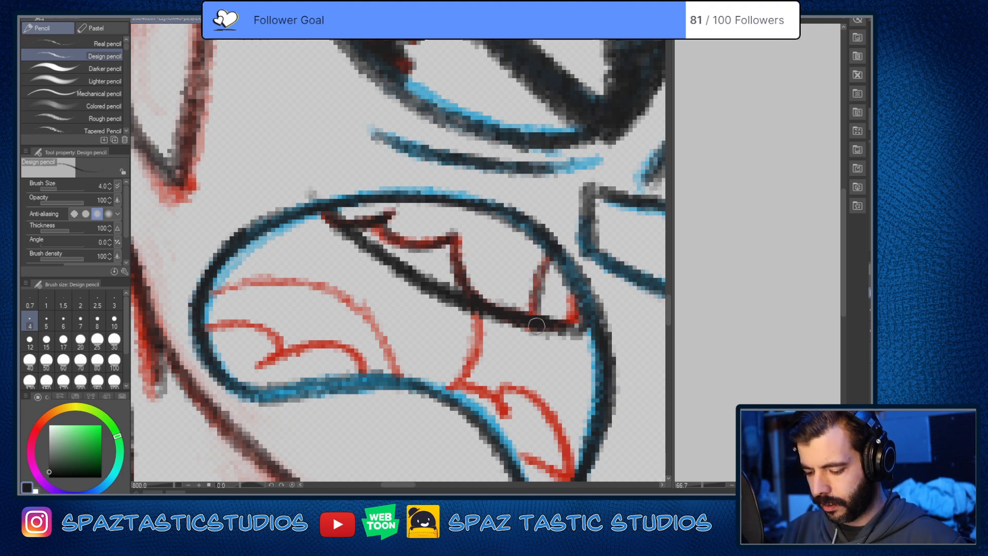
pyautogui.scroll(-7, 609, 376)
pyautogui.scroll(3, 629, 354)
# Step: Draw the lower teeth's upper edge as one near-black curve across the mouth, and clean up its smudges with the eraser
pyautogui.moveTo(601, 382); pyautogui.dragTo(593, 314)
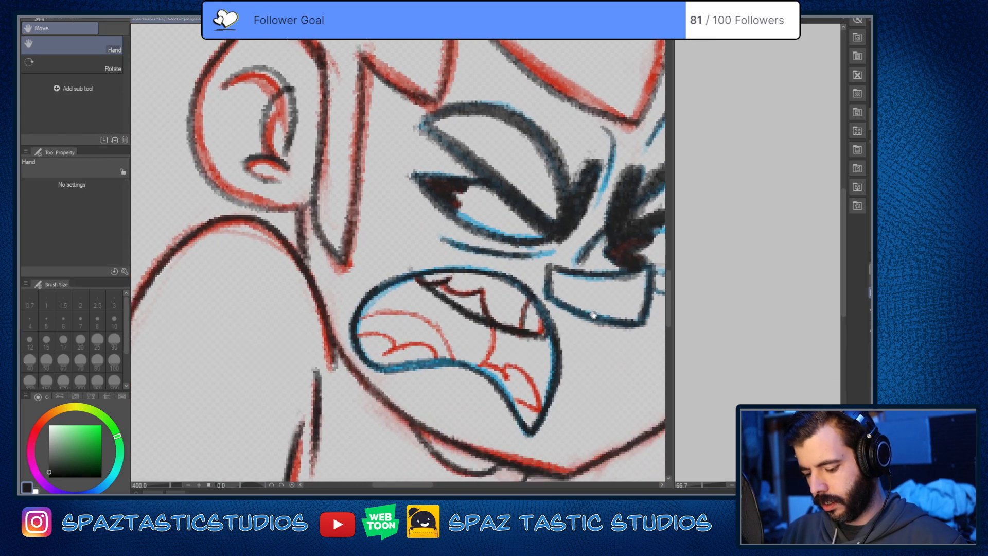
pyautogui.moveTo(576, 360); pyautogui.dragTo(567, 292)
pyautogui.scroll(3, 557, 323)
pyautogui.scroll(-3, 479, 282)
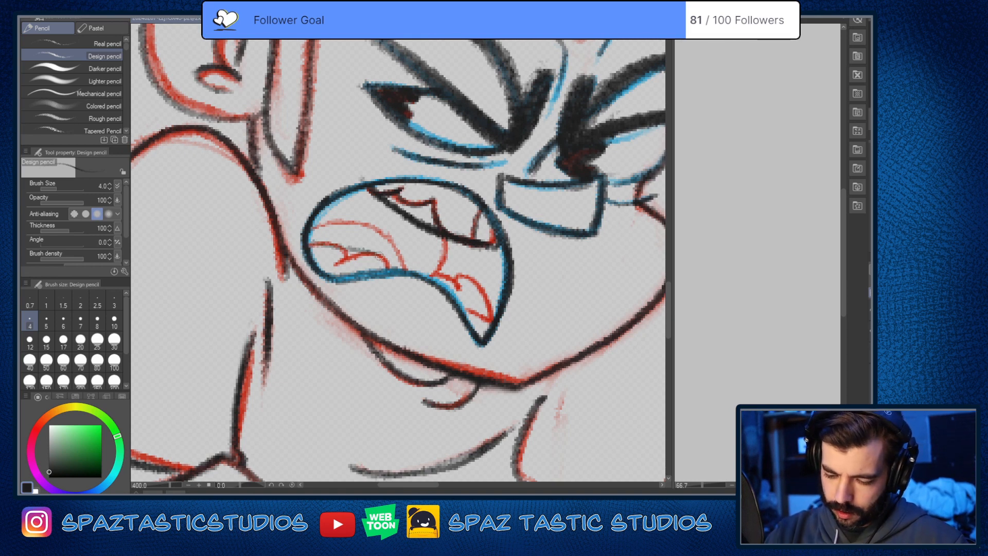
pyautogui.moveTo(464, 283)
pyautogui.mouseDown()
pyautogui.moveTo(373, 254)
pyautogui.moveTo(302, 248)
pyautogui.moveTo(418, 261)
pyautogui.moveTo(484, 297)
pyautogui.moveTo(458, 308)
pyautogui.moveTo(486, 317)
pyautogui.moveTo(481, 295)
pyautogui.moveTo(451, 278)
pyautogui.moveTo(304, 247)
pyautogui.mouseUp()
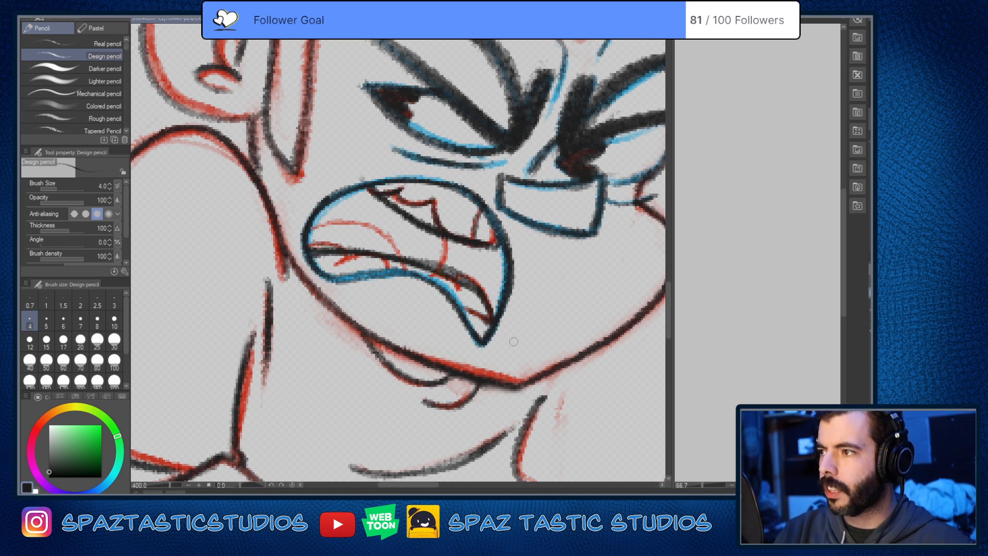
pyautogui.moveTo(504, 373); pyautogui.dragTo(529, 379)
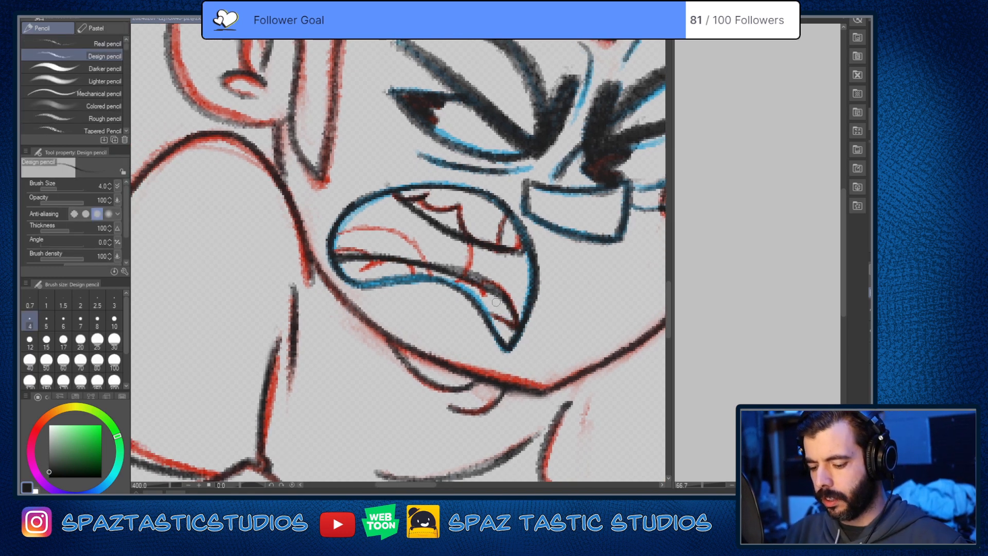
pyautogui.press('e')
pyautogui.press('p')
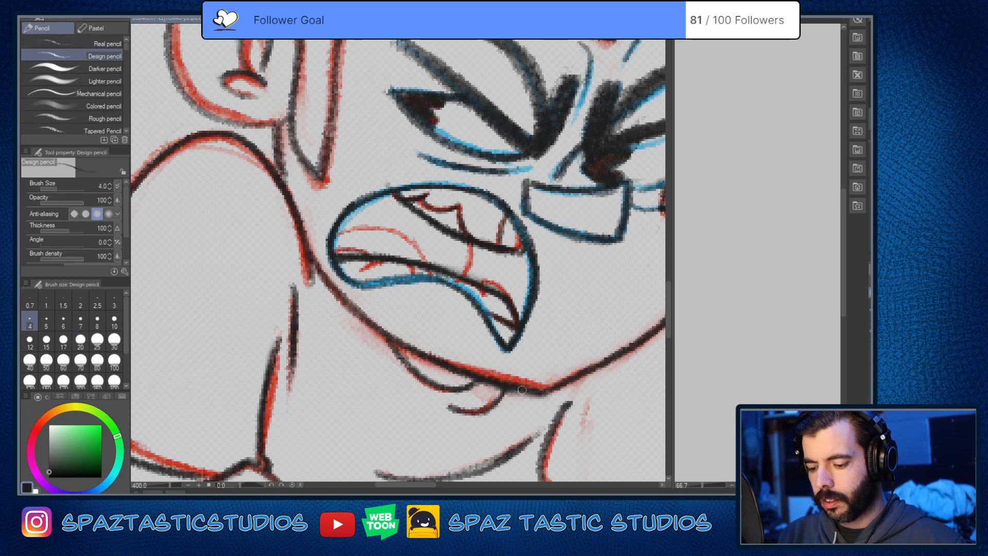
pyautogui.moveTo(522, 390); pyautogui.dragTo(541, 396)
# Step: Erase the near-black outlines of the individual upper teeth and hide the red and blue tracing
pyautogui.press('e')
pyautogui.moveTo(455, 216)
pyautogui.mouseDown()
pyautogui.moveTo(430, 196)
pyautogui.moveTo(466, 214)
pyautogui.mouseUp()
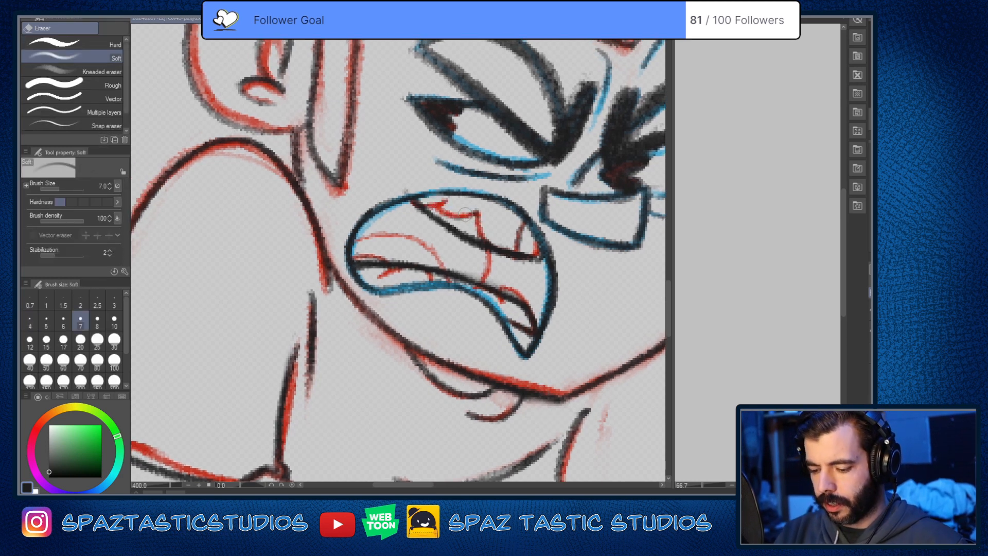
pyautogui.press('p')
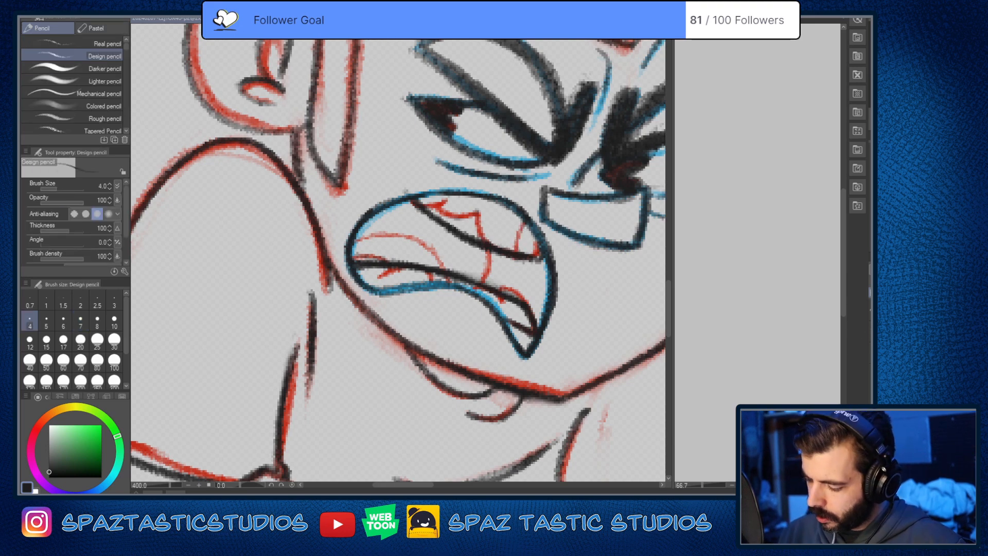
pyautogui.click(870, 329)
pyautogui.scroll(-4, 573, 363)
pyautogui.moveTo(574, 363); pyautogui.dragTo(535, 346)
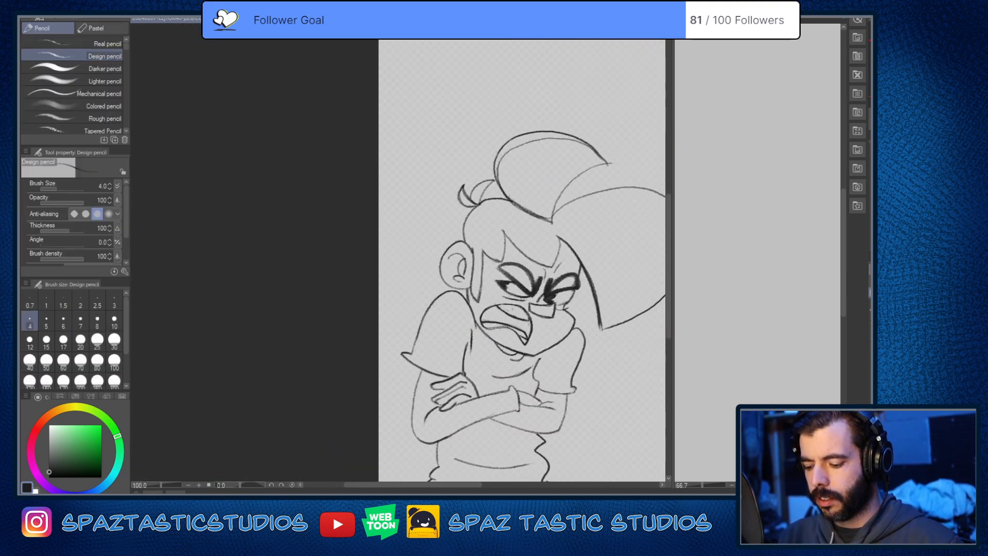
# Step: Erase the sketchy doubled lines around the lower teeth and lower lip, and redraw the lower lip as one clean near-black line
pyautogui.scroll(2, 525, 339)
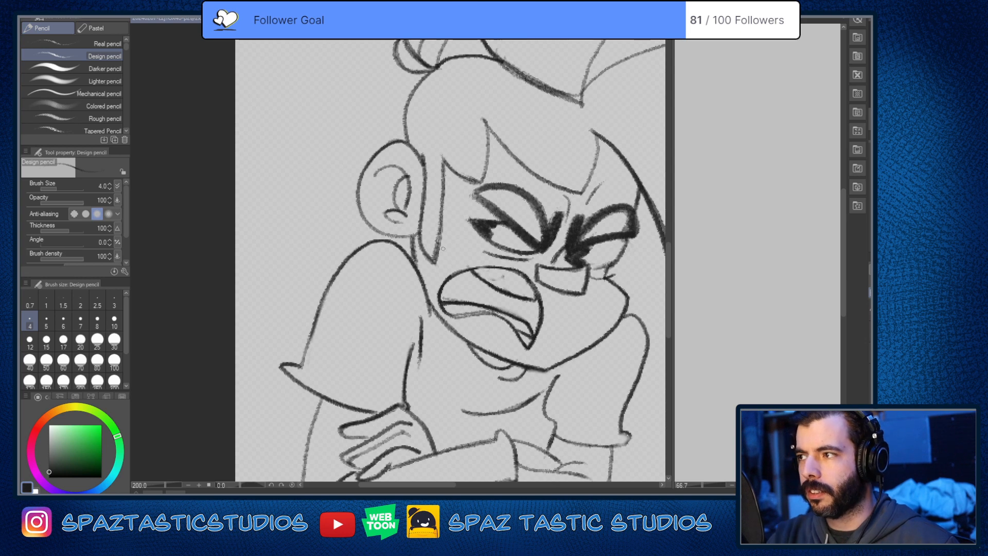
pyautogui.scroll(2, 443, 249)
pyautogui.press('e')
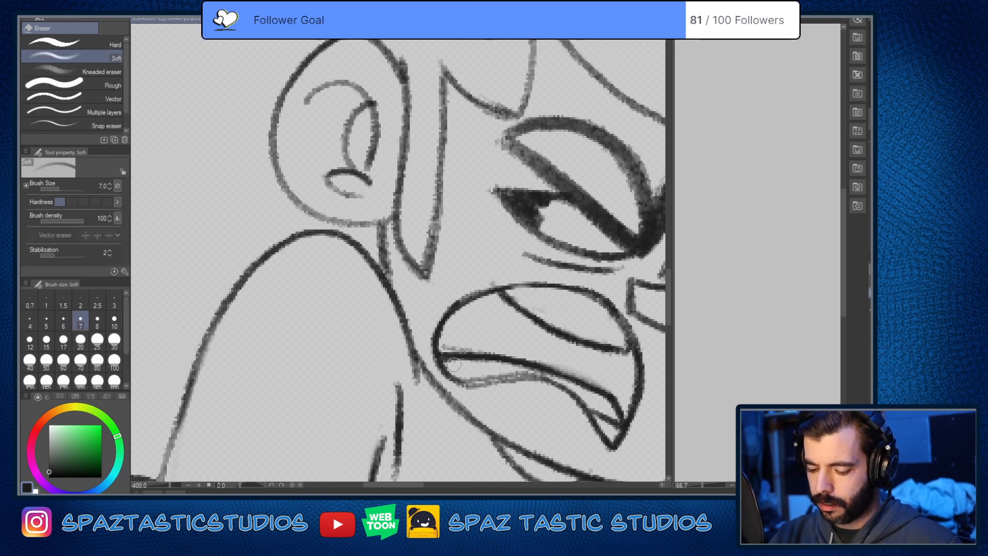
pyautogui.moveTo(449, 346); pyautogui.dragTo(490, 347)
pyautogui.press('p')
pyautogui.moveTo(564, 430); pyautogui.dragTo(504, 415)
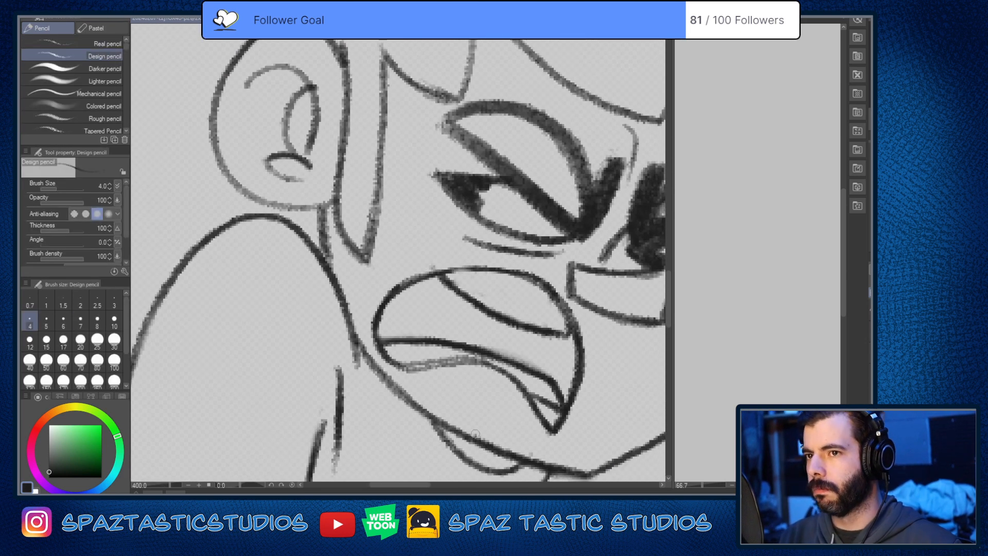
pyautogui.press('e')
pyautogui.moveTo(411, 361)
pyautogui.mouseDown()
pyautogui.moveTo(459, 356)
pyautogui.moveTo(512, 369)
pyautogui.mouseUp()
pyautogui.press('p')
pyautogui.moveTo(552, 395); pyautogui.dragTo(534, 361)
pyautogui.moveTo(373, 330)
pyautogui.mouseDown()
pyautogui.moveTo(489, 344)
pyautogui.moveTo(513, 368)
pyautogui.moveTo(528, 402)
pyautogui.mouseUp()
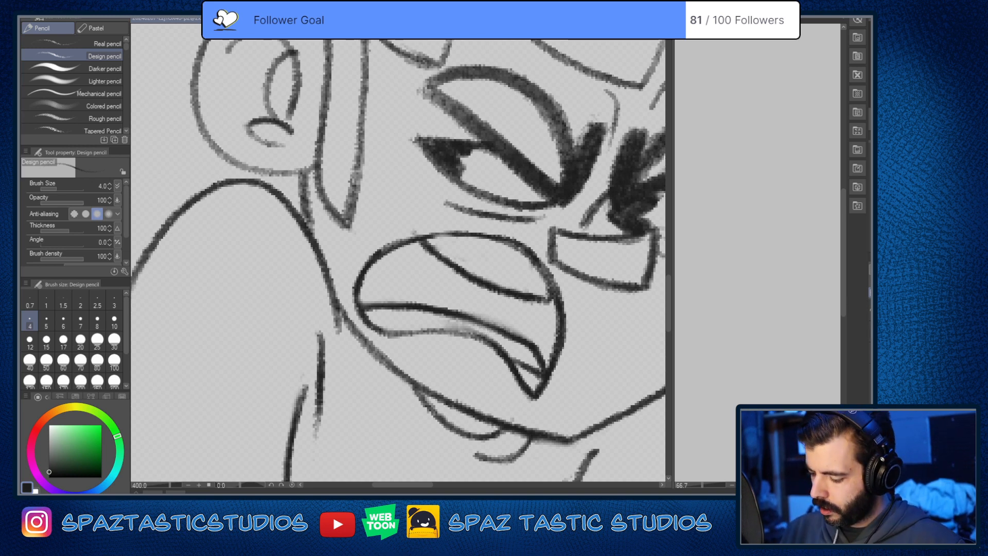
# Step: Show the red and blue tracing, and trace the tongue's arc and the short throat curve behind it in near-black, with eraser cleanup
pyautogui.click(870, 325)
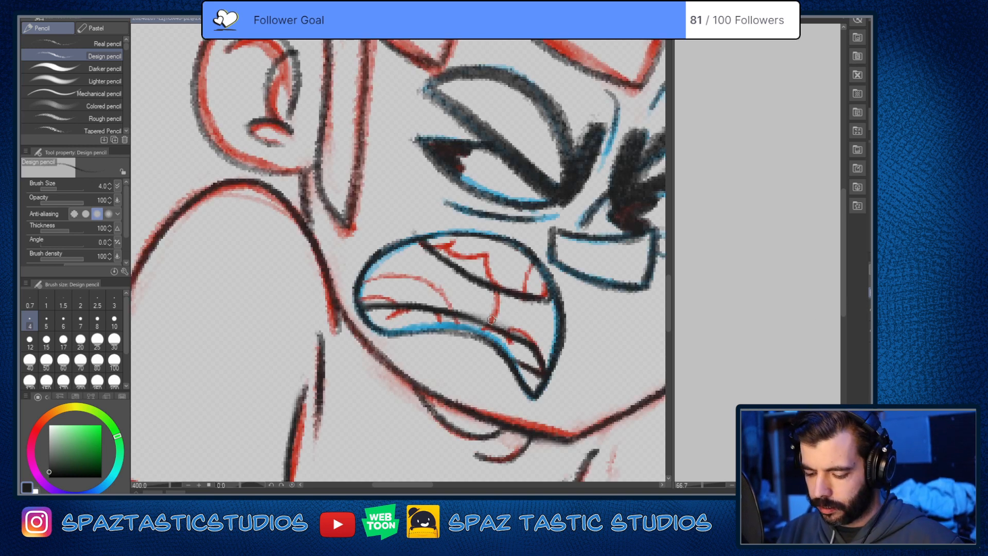
pyautogui.moveTo(498, 290); pyautogui.dragTo(489, 325)
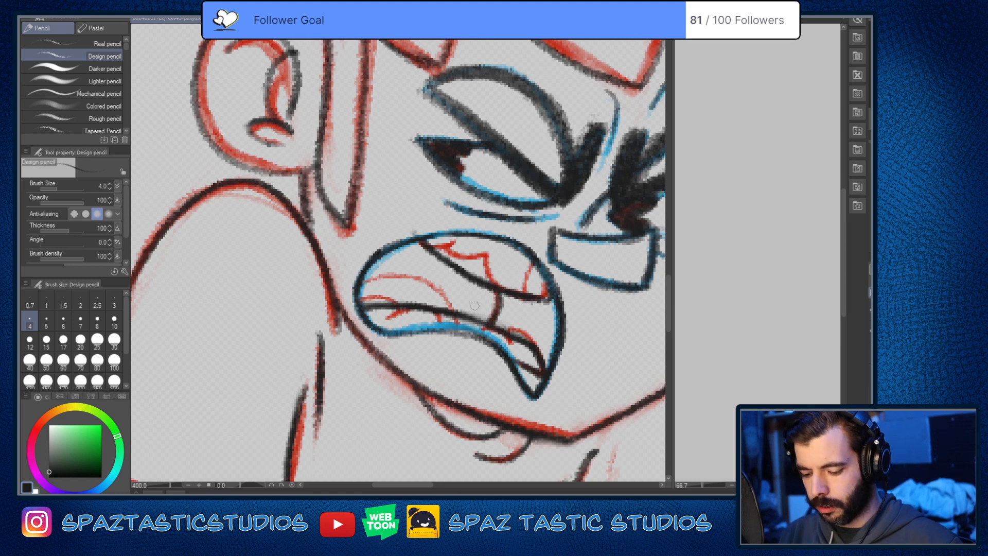
pyautogui.moveTo(360, 286)
pyautogui.mouseDown()
pyautogui.moveTo(414, 280)
pyautogui.moveTo(448, 310)
pyautogui.moveTo(403, 269)
pyautogui.moveTo(361, 288)
pyautogui.mouseUp()
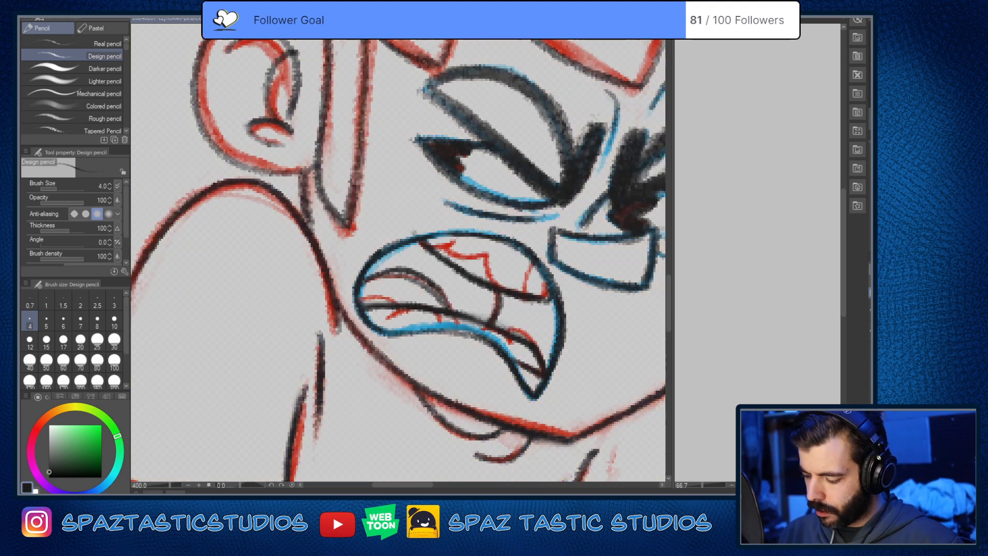
pyautogui.press('e')
pyautogui.moveTo(388, 280); pyautogui.dragTo(435, 301)
pyautogui.press('p')
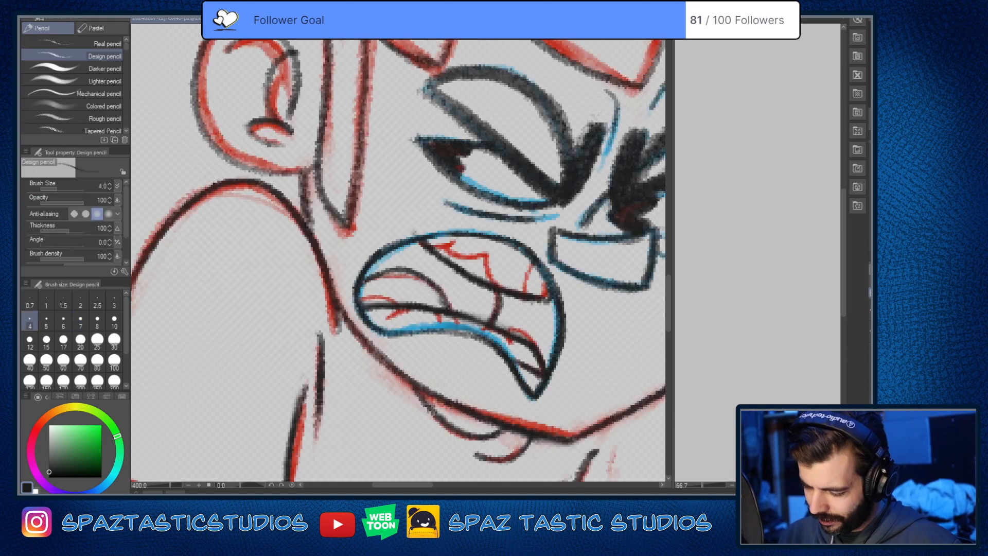
# Step: Hide the red and blue tracing and darken the tongue's arc, the lower lip and the smooth edge of the upper teeth
pyautogui.click(870, 331)
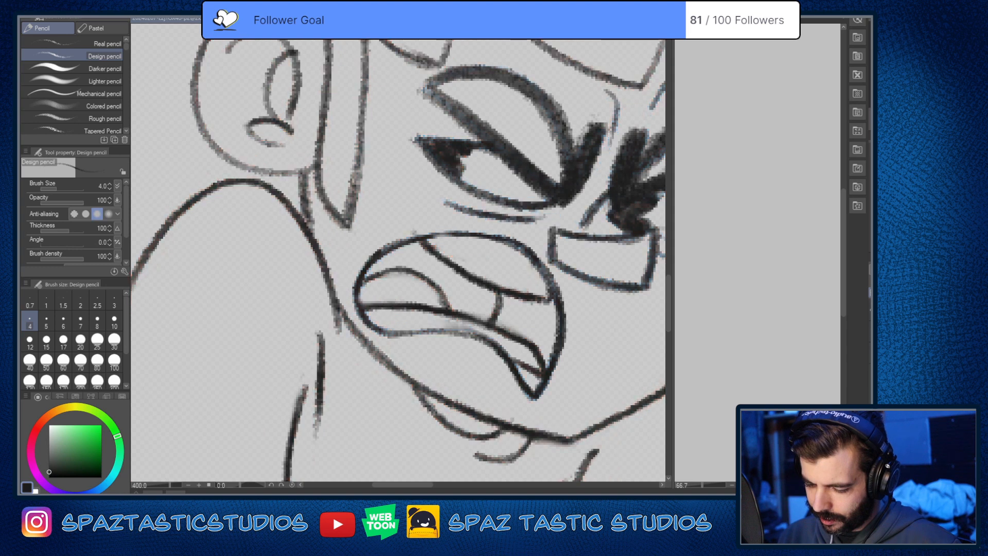
pyautogui.moveTo(586, 458); pyautogui.dragTo(596, 413)
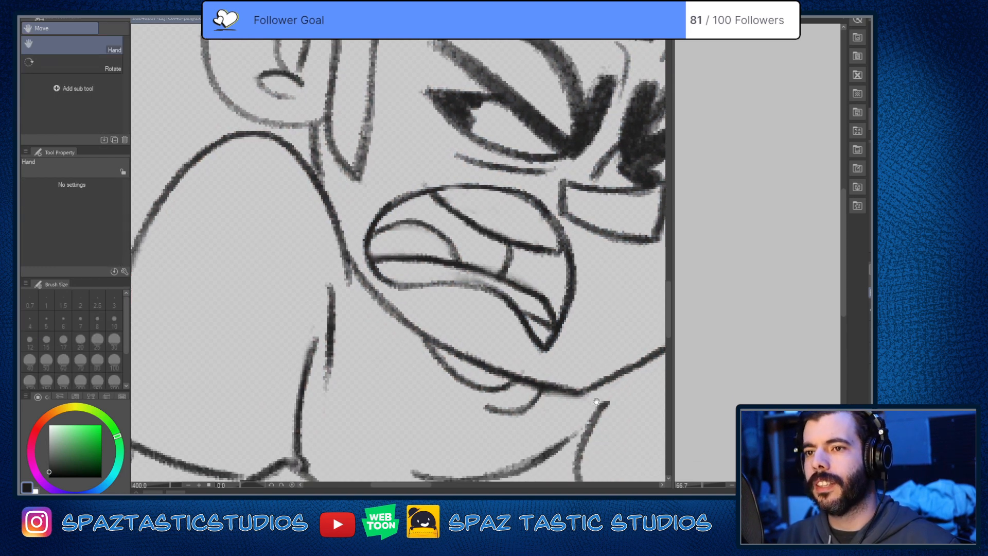
pyautogui.moveTo(373, 233)
pyautogui.mouseDown()
pyautogui.moveTo(403, 217)
pyautogui.moveTo(433, 229)
pyautogui.moveTo(460, 261)
pyautogui.mouseUp()
pyautogui.moveTo(459, 261)
pyautogui.mouseDown()
pyautogui.moveTo(442, 238)
pyautogui.moveTo(377, 232)
pyautogui.mouseUp()
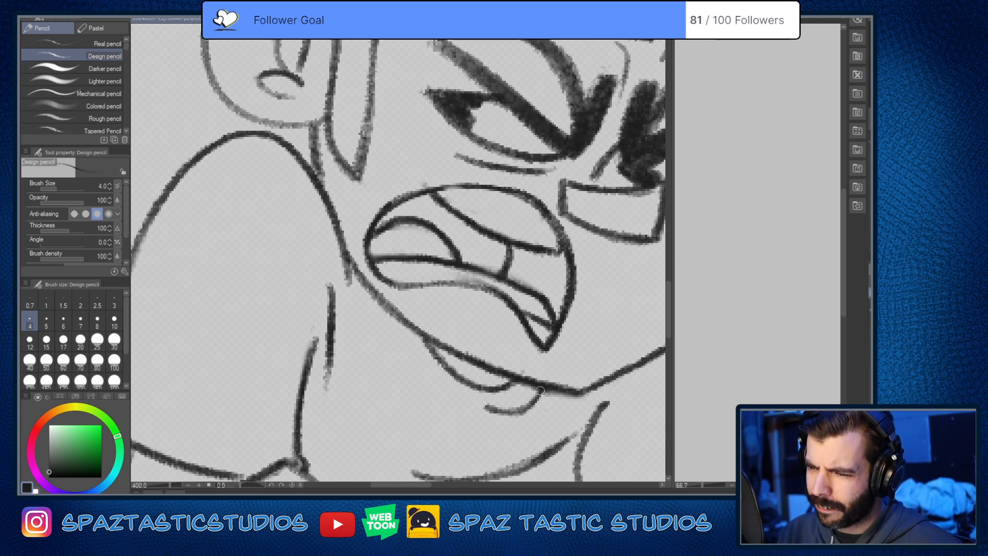
pyautogui.moveTo(382, 265)
pyautogui.mouseDown()
pyautogui.moveTo(412, 286)
pyautogui.moveTo(518, 307)
pyautogui.moveTo(437, 286)
pyautogui.moveTo(393, 288)
pyautogui.mouseUp()
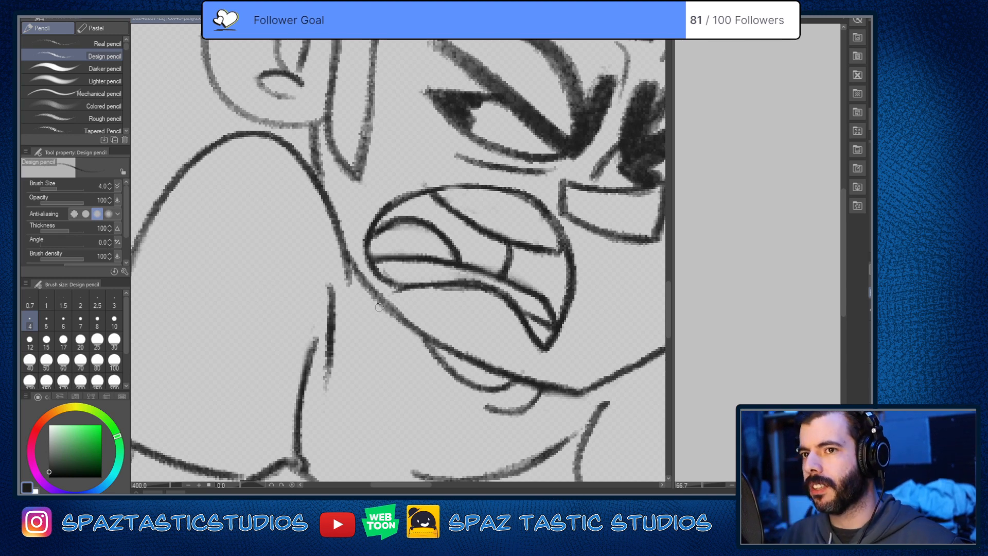
pyautogui.moveTo(434, 189)
pyautogui.mouseDown()
pyautogui.moveTo(514, 195)
pyautogui.moveTo(568, 258)
pyautogui.mouseUp()
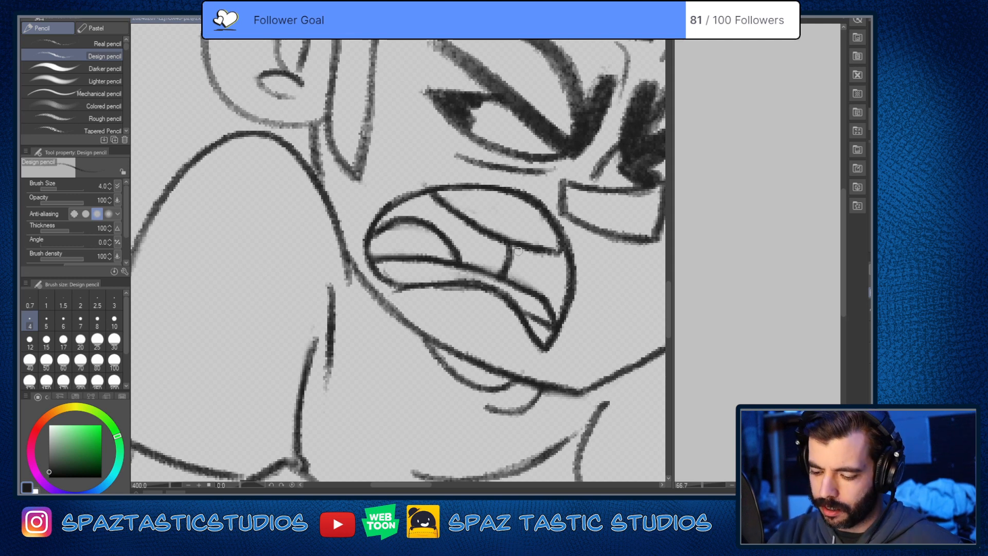
# Step: Show the tracing again, erase the smooth curve under the upper teeth, and redraw it as a thinner, lighter line
pyautogui.press('e')
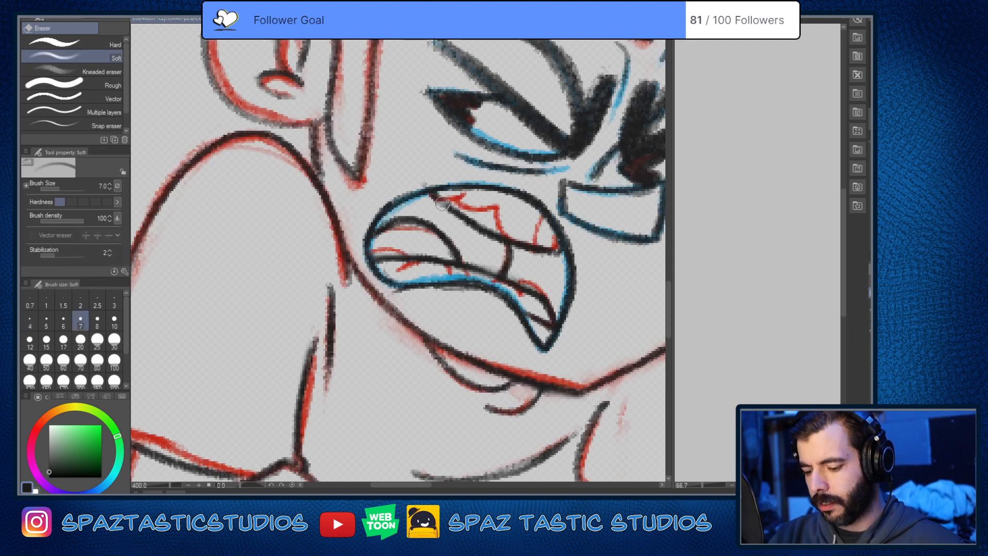
pyautogui.moveTo(442, 204); pyautogui.dragTo(536, 249)
pyautogui.press('p')
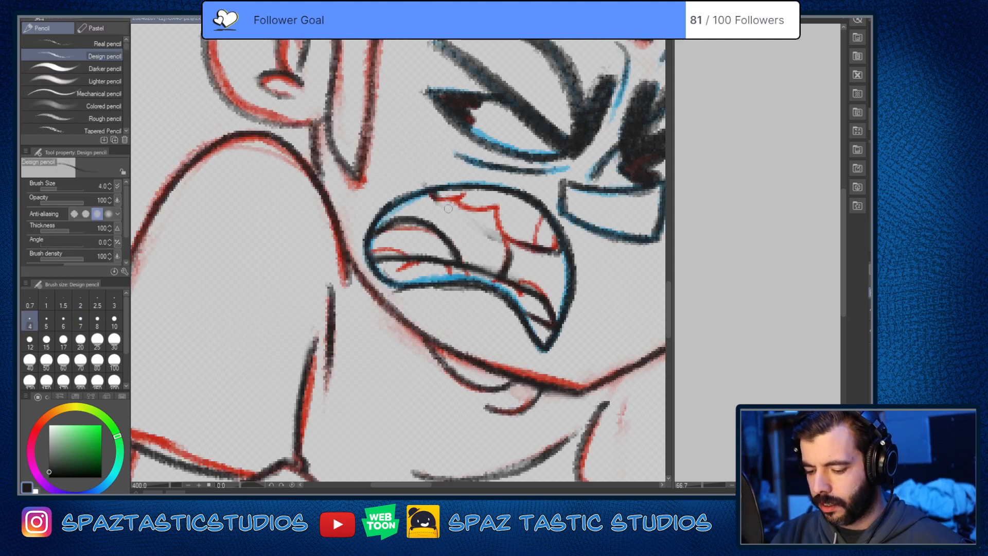
pyautogui.moveTo(440, 202); pyautogui.dragTo(514, 244)
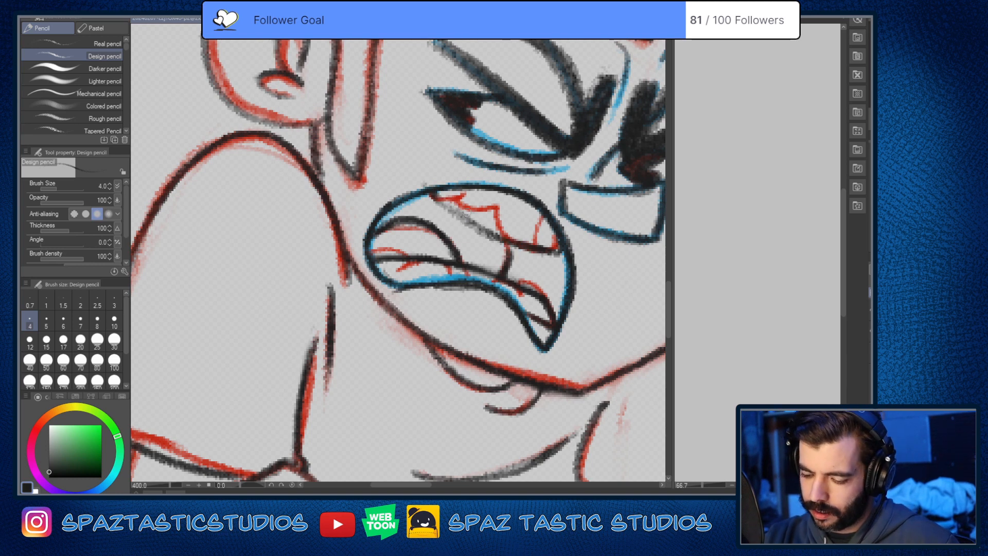
pyautogui.moveTo(437, 201); pyautogui.dragTo(503, 242)
pyautogui.moveTo(438, 200); pyautogui.dragTo(508, 239)
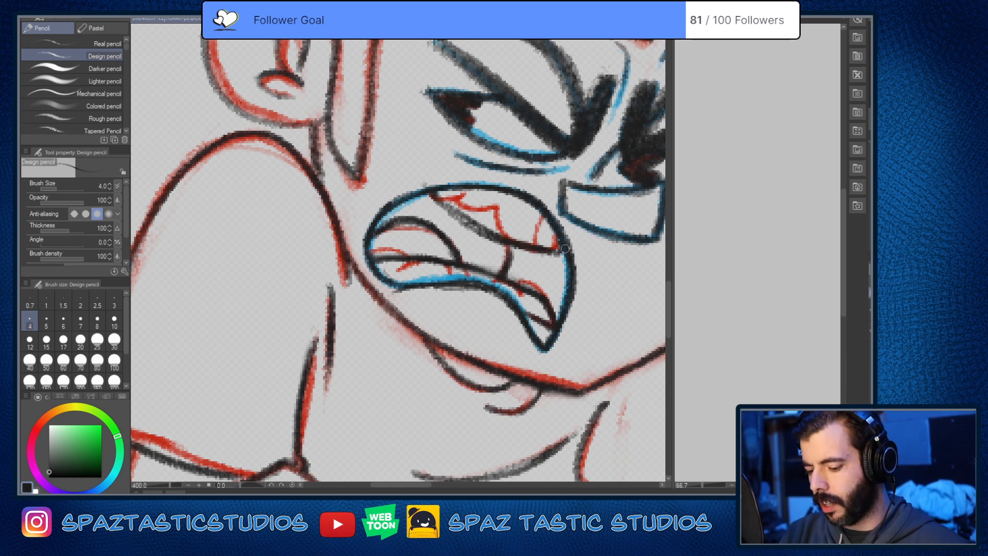
pyautogui.press('e')
pyautogui.moveTo(434, 211)
pyautogui.mouseDown()
pyautogui.moveTo(499, 245)
pyautogui.moveTo(491, 240)
pyautogui.mouseUp()
pyautogui.press('p')
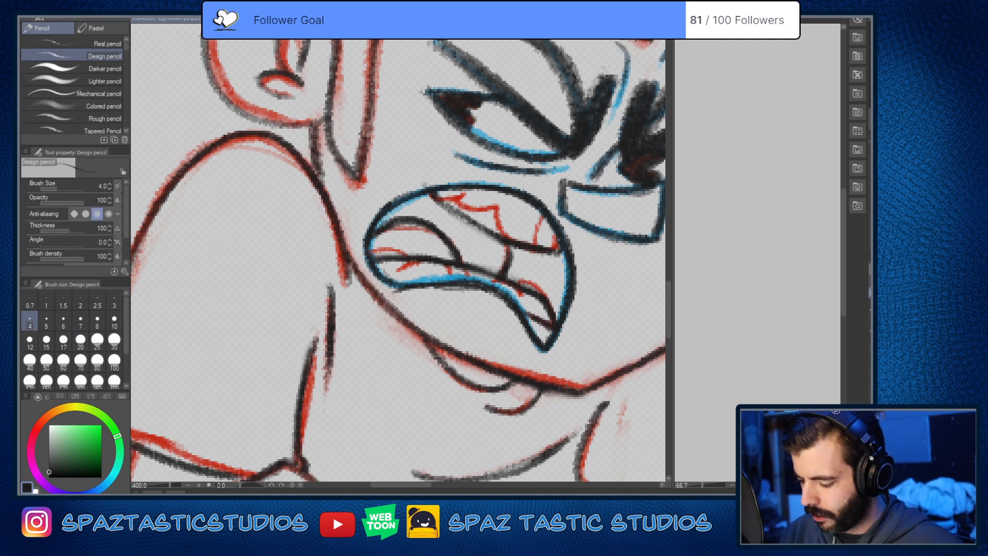
# Step: Trace the jagged upper teeth and their divider in near-black, and erase the smooth curve beneath them
pyautogui.moveTo(435, 196)
pyautogui.mouseDown()
pyautogui.moveTo(461, 195)
pyautogui.moveTo(433, 184)
pyautogui.moveTo(473, 208)
pyautogui.moveTo(490, 204)
pyautogui.moveTo(455, 199)
pyautogui.moveTo(498, 207)
pyautogui.moveTo(500, 226)
pyautogui.moveTo(540, 252)
pyautogui.mouseUp()
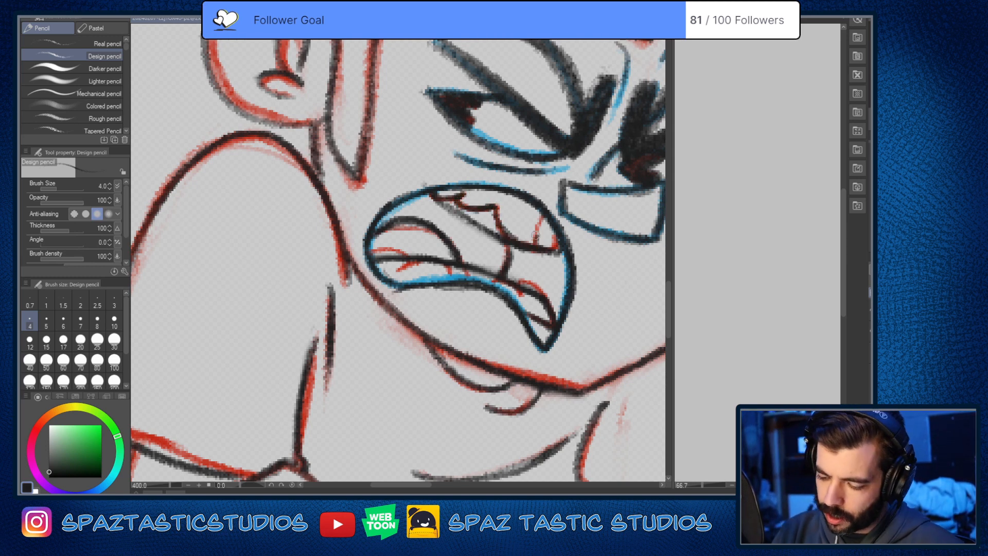
pyautogui.moveTo(542, 210); pyautogui.dragTo(535, 242)
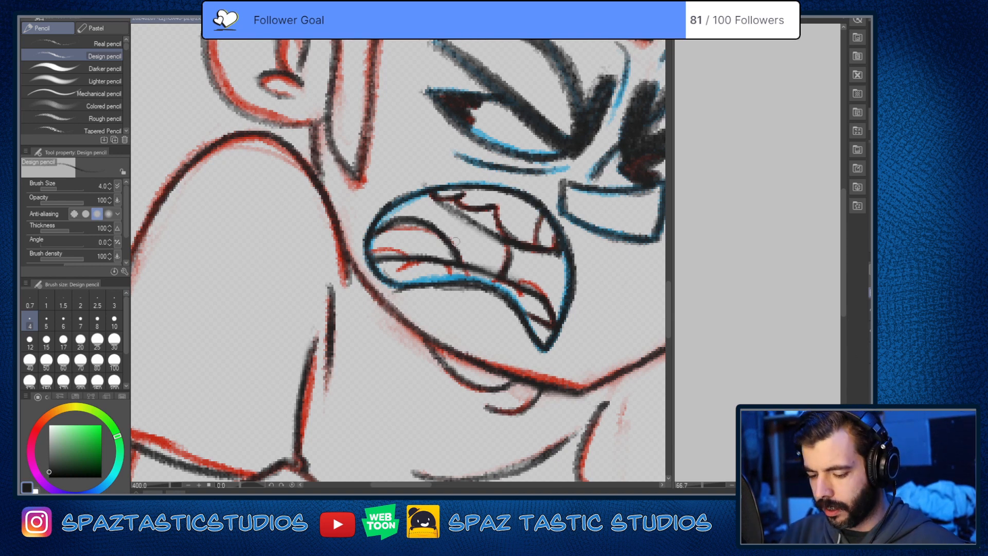
pyautogui.press('e')
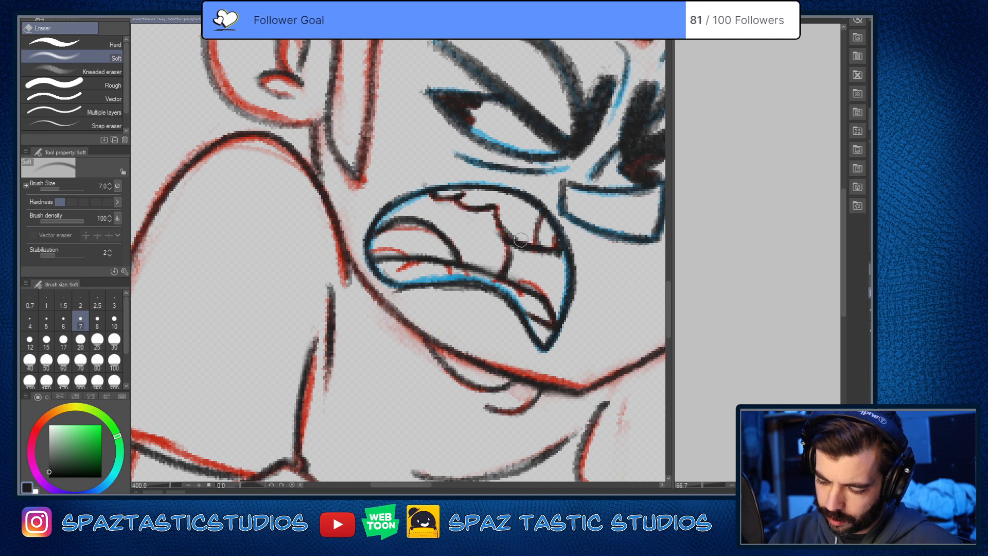
pyautogui.press('p')
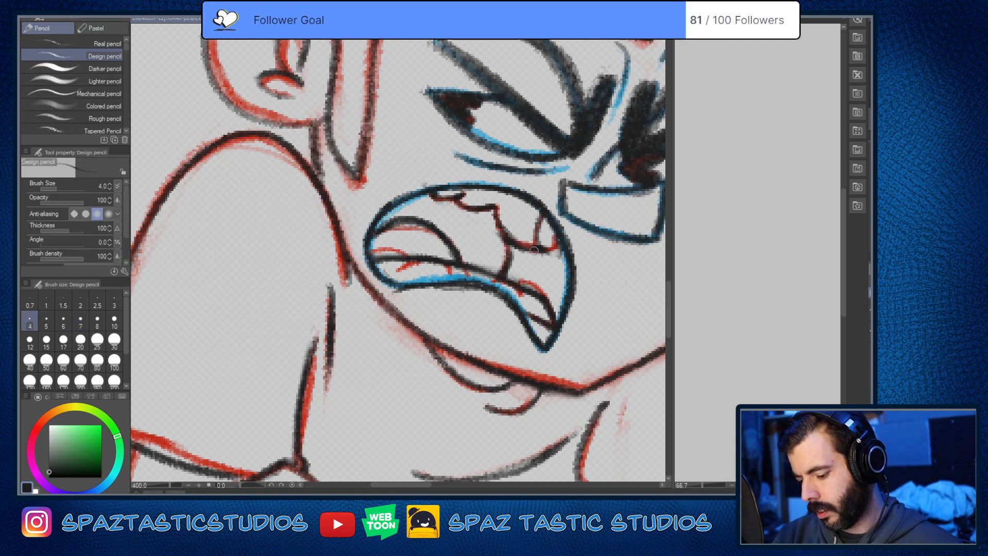
pyautogui.moveTo(556, 230)
pyautogui.mouseDown()
pyautogui.moveTo(556, 247)
pyautogui.moveTo(535, 243)
pyautogui.mouseUp()
pyautogui.moveTo(495, 211); pyautogui.dragTo(536, 246)
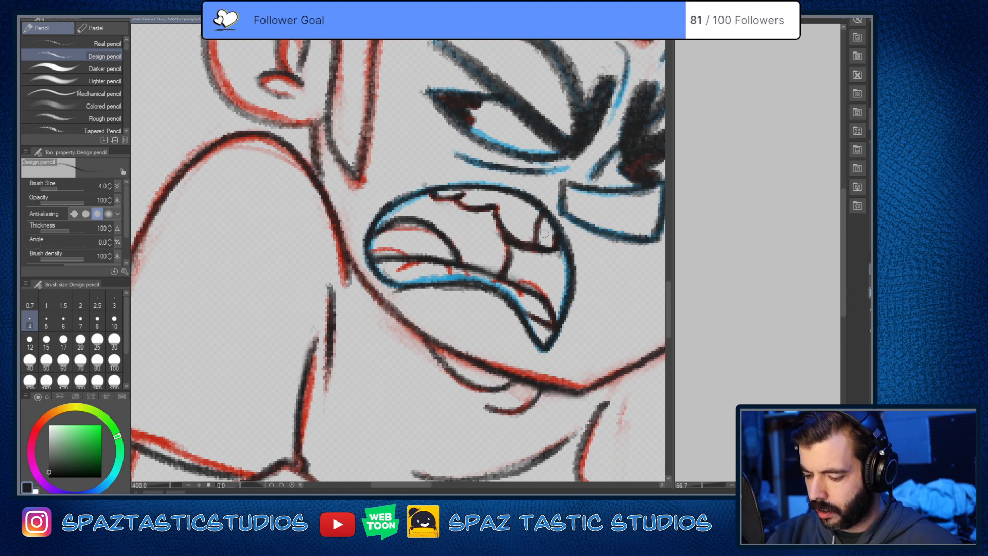
# Step: Trace the rear lower teeth's top edge and gap marks in near-black, and extend the tongue's arc down to the lower lip
pyautogui.press('space')
pyautogui.moveTo(546, 300); pyautogui.dragTo(581, 321)
pyautogui.scroll(-4, 581, 320)
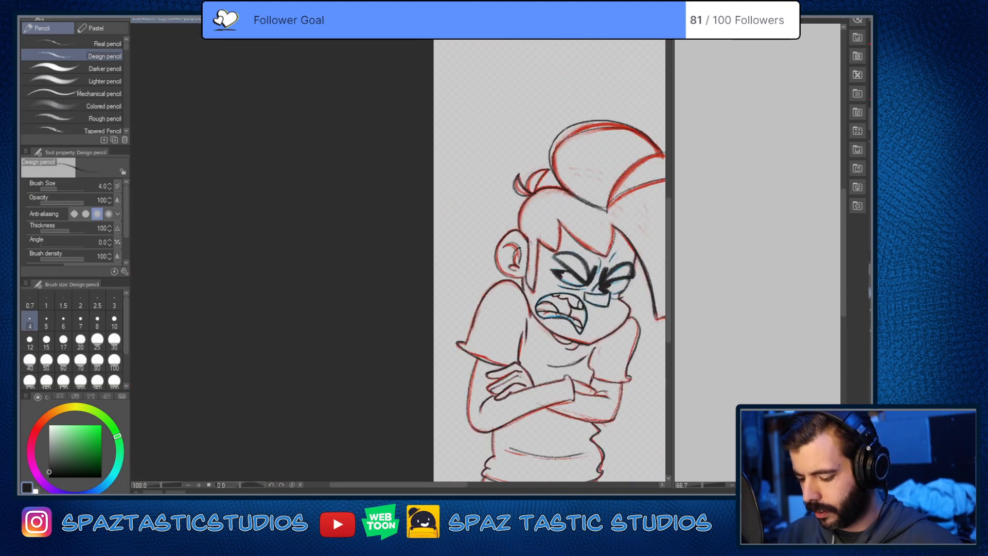
pyautogui.scroll(4, 582, 321)
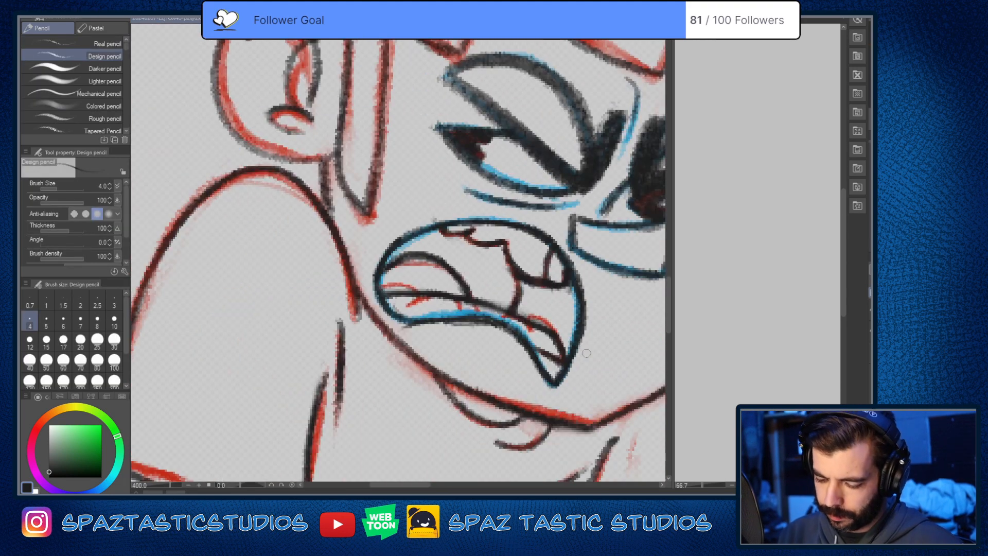
pyautogui.scroll(2, 463, 309)
pyautogui.moveTo(380, 286)
pyautogui.mouseDown()
pyautogui.moveTo(343, 265)
pyautogui.moveTo(305, 266)
pyautogui.mouseUp()
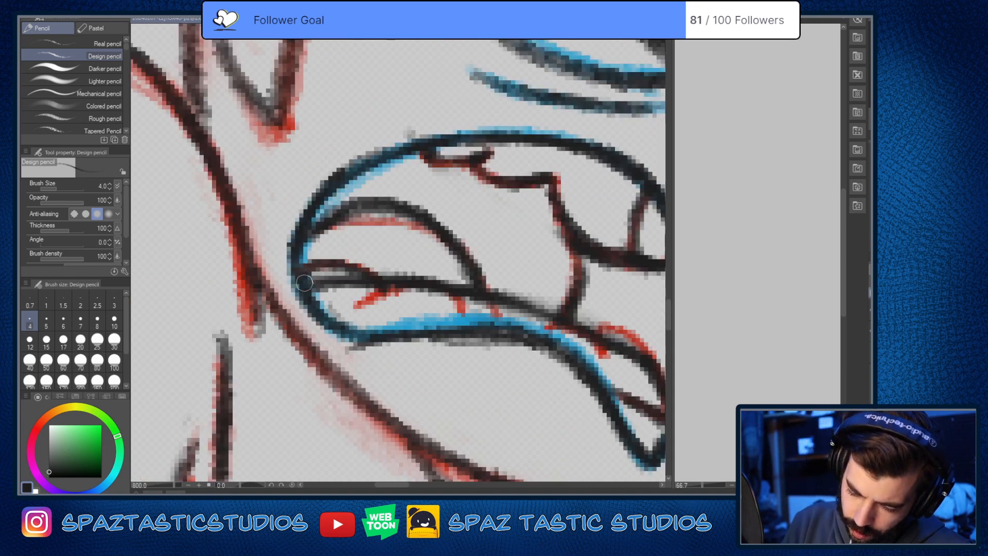
pyautogui.moveTo(384, 291); pyautogui.dragTo(361, 304)
pyautogui.moveTo(456, 297); pyautogui.dragTo(464, 309)
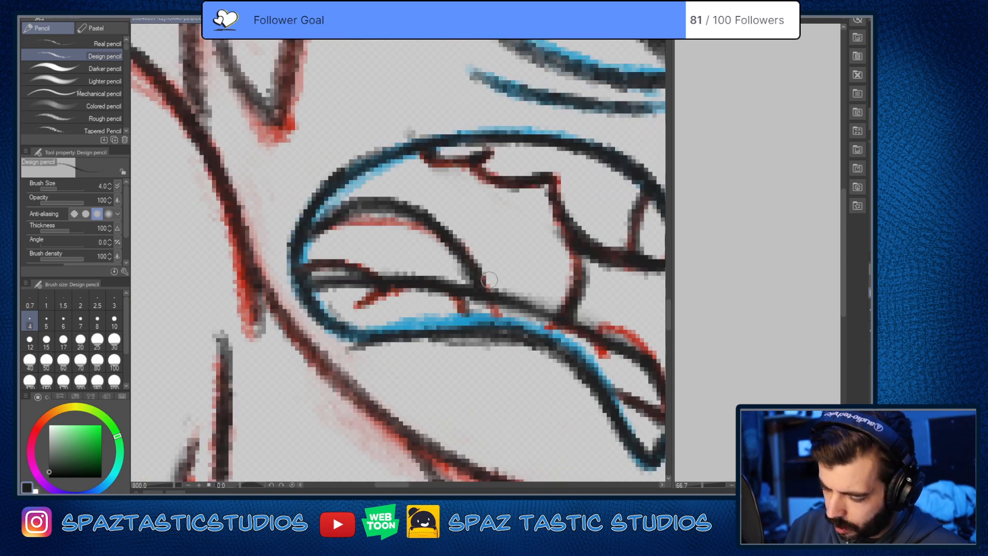
pyautogui.moveTo(628, 323); pyautogui.dragTo(548, 225)
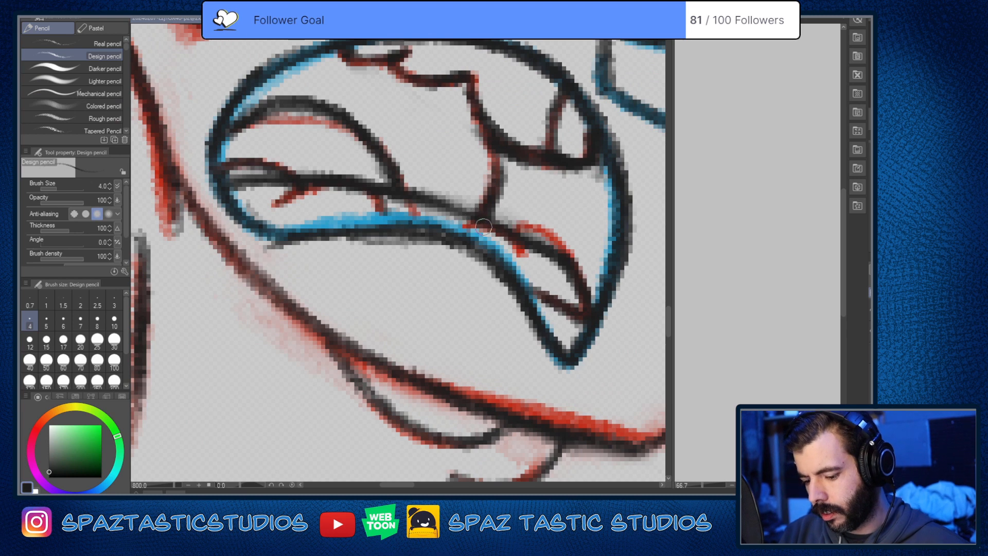
pyautogui.moveTo(381, 160); pyautogui.dragTo(405, 195)
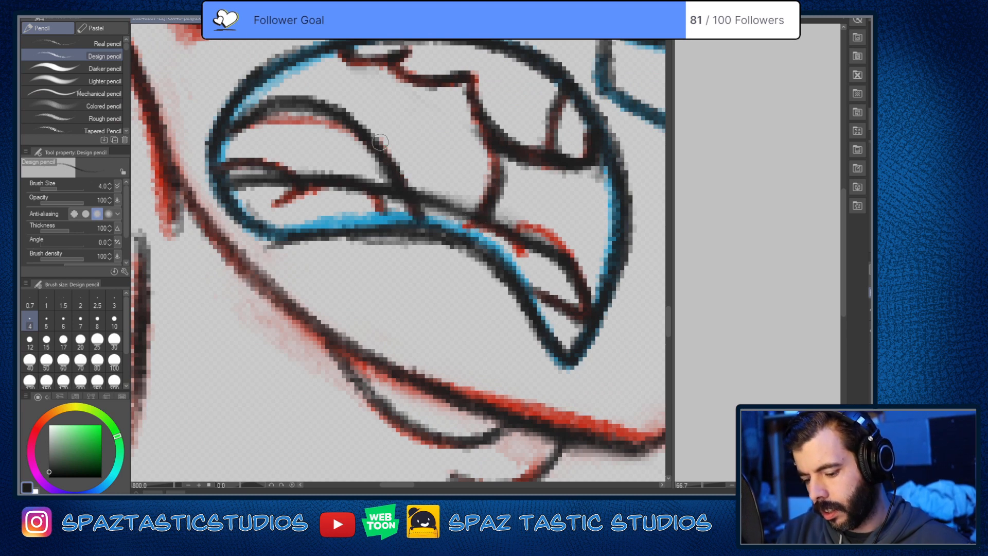
pyautogui.moveTo(517, 306); pyautogui.dragTo(512, 378)
# Step: Erase the leftover parts of the smooth lower-teeth curve near the mouth corner and between the tongue and throat line
pyautogui.press('e')
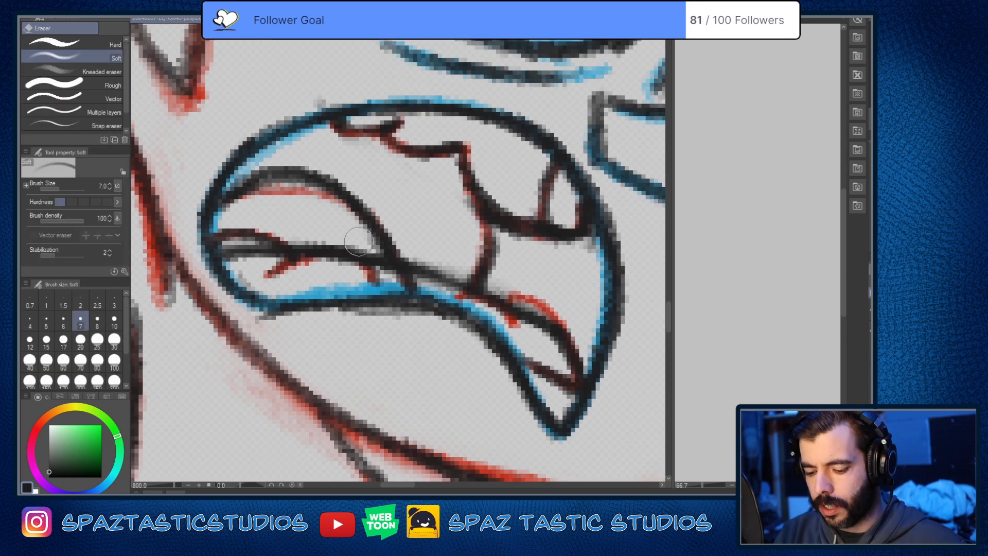
pyautogui.moveTo(246, 257)
pyautogui.mouseDown()
pyautogui.moveTo(235, 262)
pyautogui.moveTo(252, 247)
pyautogui.mouseUp()
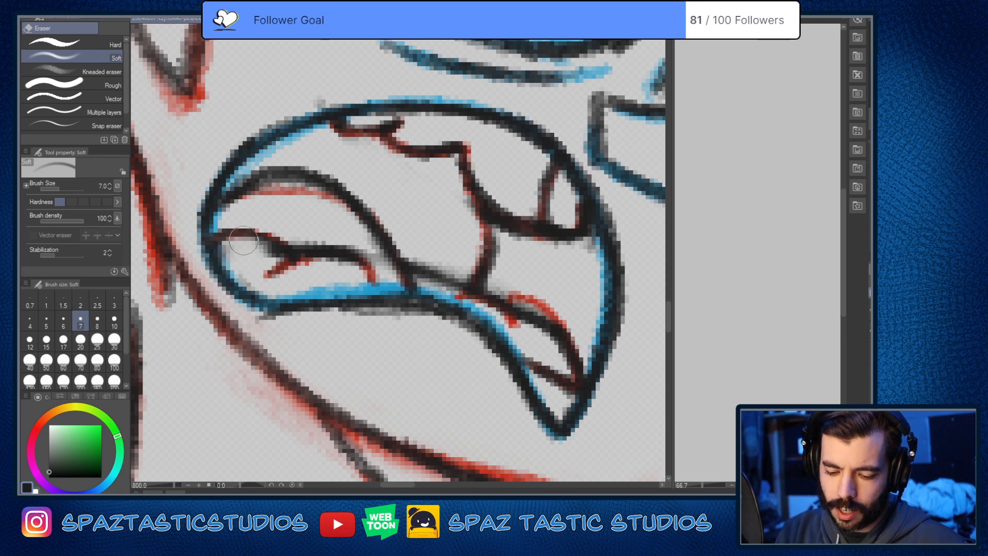
pyautogui.press('p')
pyautogui.press('e')
pyautogui.moveTo(431, 262)
pyautogui.mouseDown()
pyautogui.moveTo(429, 269)
pyautogui.moveTo(446, 271)
pyautogui.mouseUp()
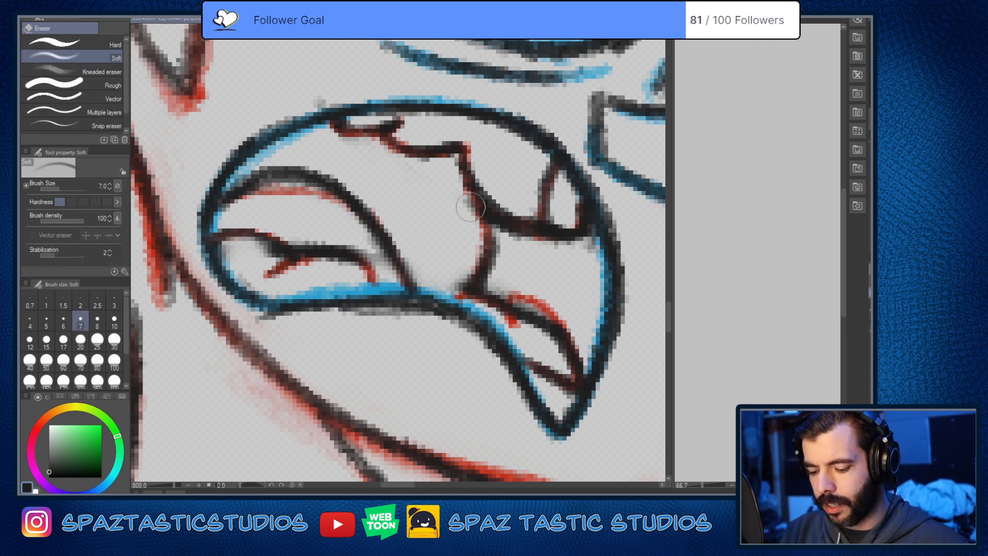
pyautogui.press('p')
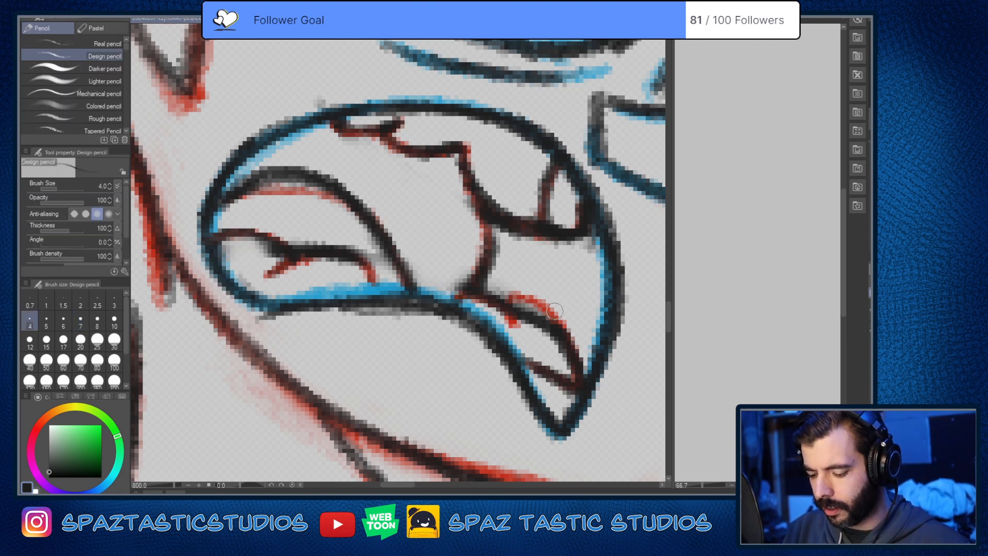
# Step: Trace the red contour and gap mark of the front lower teeth in near-black
pyautogui.moveTo(516, 333); pyautogui.dragTo(439, 304)
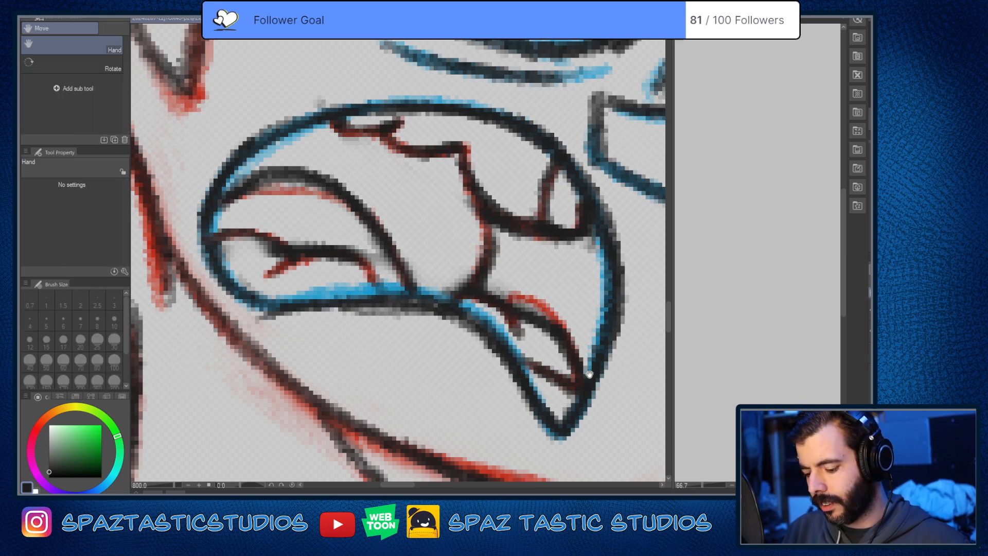
pyautogui.moveTo(514, 303)
pyautogui.mouseDown()
pyautogui.moveTo(565, 334)
pyautogui.moveTo(579, 359)
pyautogui.mouseUp()
pyautogui.moveTo(571, 348); pyautogui.dragTo(517, 298)
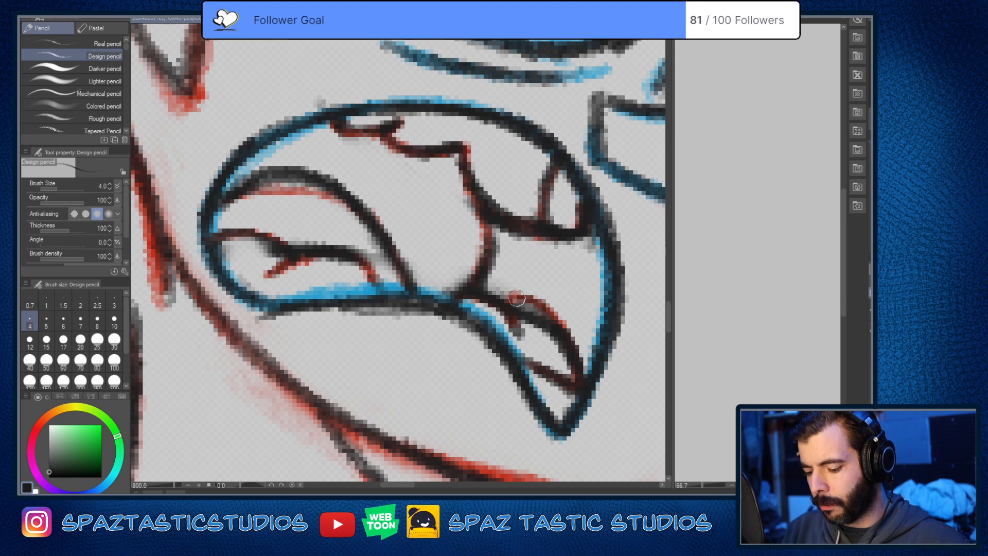
# Step: Erase the stray dark line inside the front lower teeth and retrace their upper edge and gap mark in near-black
pyautogui.press('e')
pyautogui.moveTo(544, 335)
pyautogui.mouseDown()
pyautogui.moveTo(531, 320)
pyautogui.moveTo(558, 355)
pyautogui.mouseUp()
pyautogui.press('p')
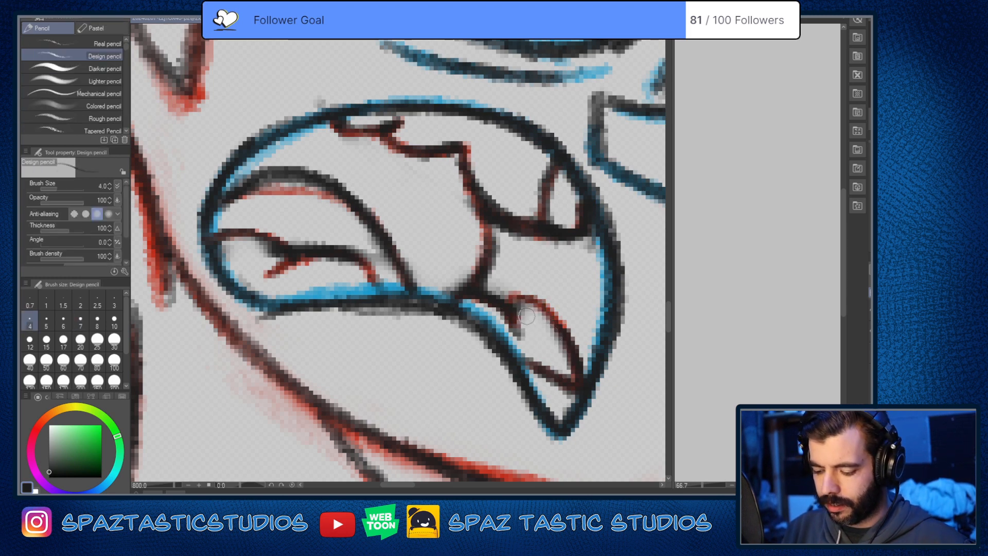
pyautogui.moveTo(511, 297)
pyautogui.mouseDown()
pyautogui.moveTo(561, 323)
pyautogui.moveTo(512, 298)
pyautogui.mouseUp()
pyautogui.moveTo(513, 309)
pyautogui.mouseDown()
pyautogui.moveTo(523, 336)
pyautogui.moveTo(519, 271)
pyautogui.mouseUp()
# Step: Erase the dark line at the mouth's pointed lower corner and redraw the tip in near-black over the blue sketch
pyautogui.scroll(-7, 523, 337)
pyautogui.press('space')
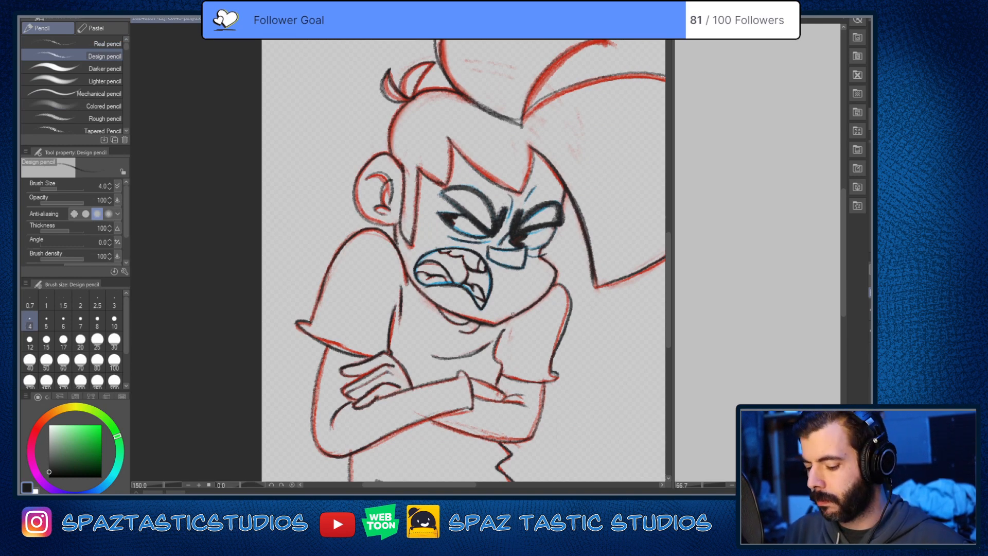
pyautogui.press('e')
pyautogui.moveTo(484, 310); pyautogui.dragTo(477, 306)
pyautogui.press('p')
pyautogui.scroll(1, 481, 273)
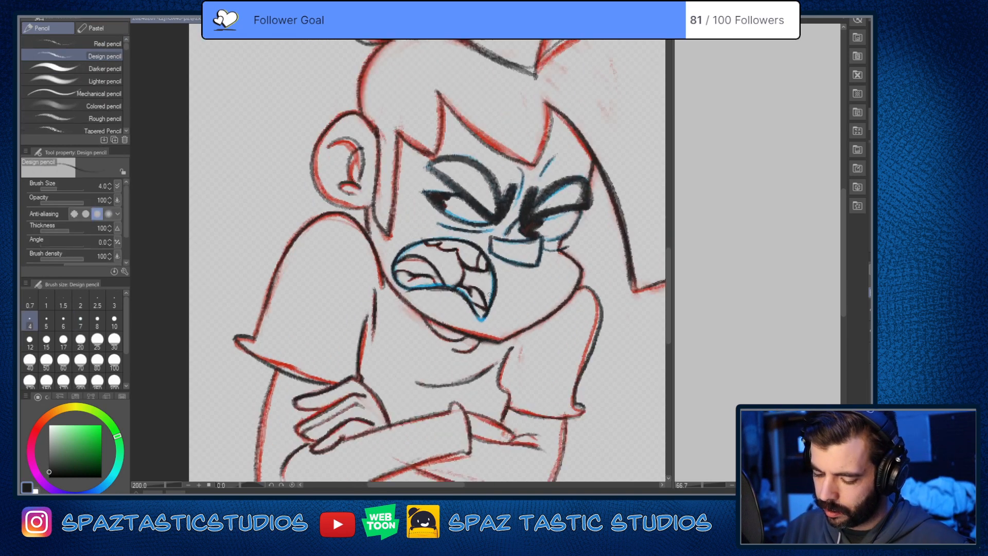
pyautogui.scroll(2, 488, 295)
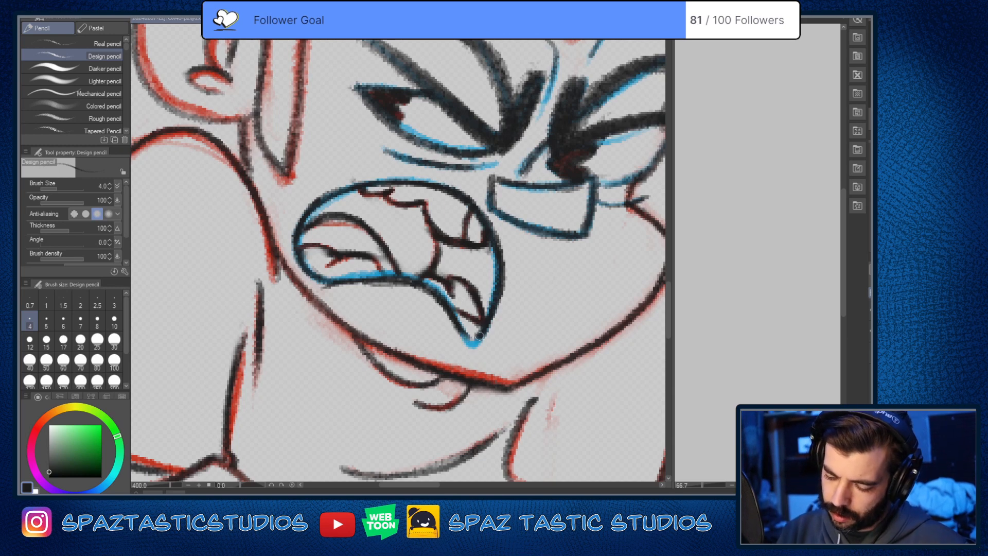
pyautogui.moveTo(481, 334)
pyautogui.mouseDown()
pyautogui.moveTo(472, 343)
pyautogui.moveTo(460, 328)
pyautogui.mouseUp()
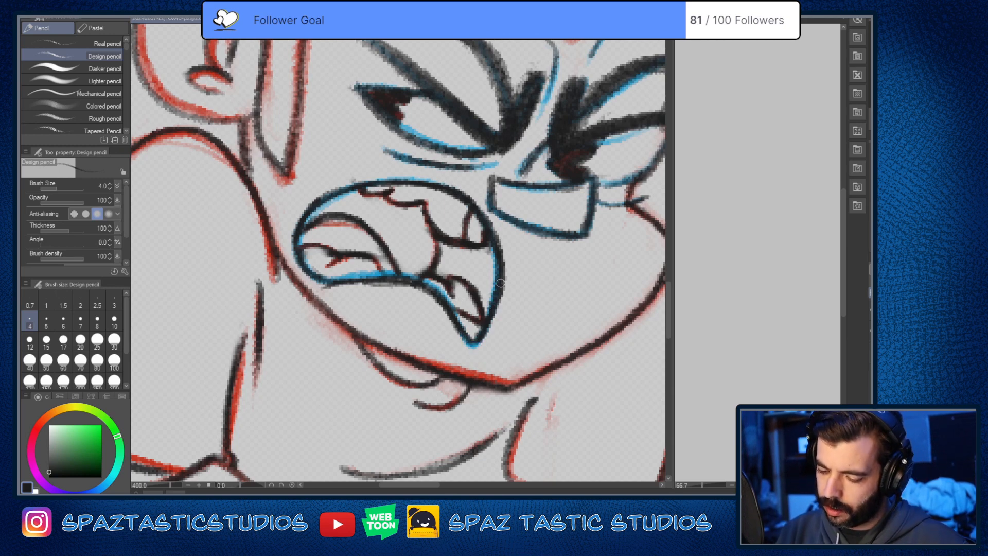
# Step: Thin the upper tooth divider and the tongue's arc with the soft eraser, and redraw the arc in near-black
pyautogui.press('e')
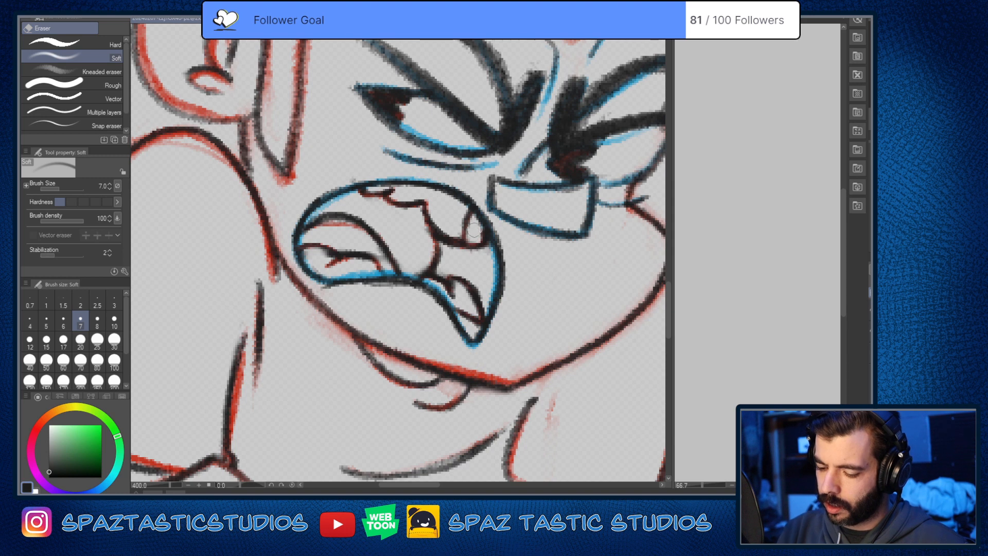
pyautogui.moveTo(474, 230)
pyautogui.mouseDown()
pyautogui.moveTo(448, 222)
pyautogui.moveTo(443, 242)
pyautogui.moveTo(425, 229)
pyautogui.moveTo(417, 269)
pyautogui.moveTo(406, 248)
pyautogui.moveTo(381, 255)
pyautogui.moveTo(326, 210)
pyautogui.moveTo(367, 226)
pyautogui.mouseUp()
pyautogui.press('p')
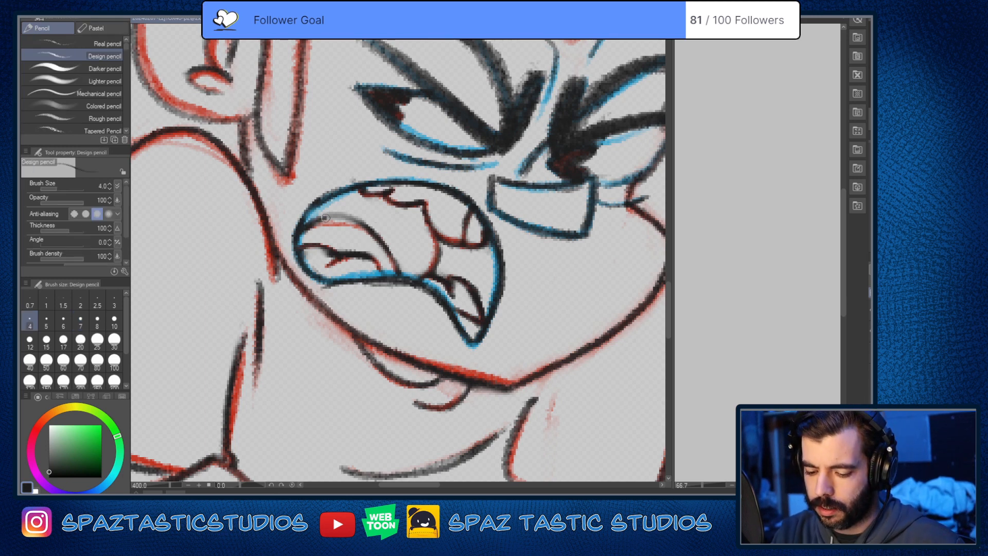
pyautogui.moveTo(325, 218)
pyautogui.mouseDown()
pyautogui.moveTo(384, 248)
pyautogui.moveTo(395, 266)
pyautogui.mouseUp()
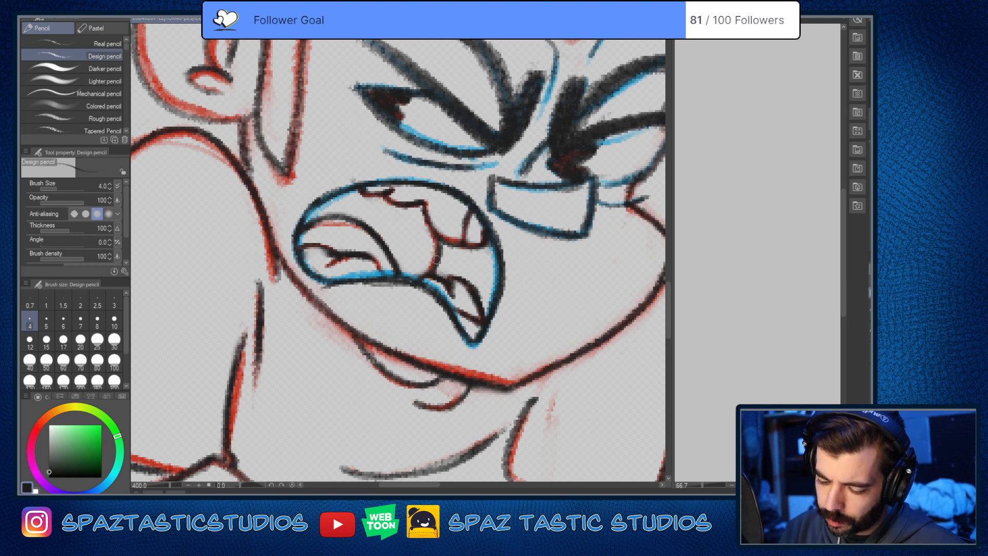
# Step: Clean up the lower lip line beside the front lower teeth with the soft eraser
pyautogui.press('e')
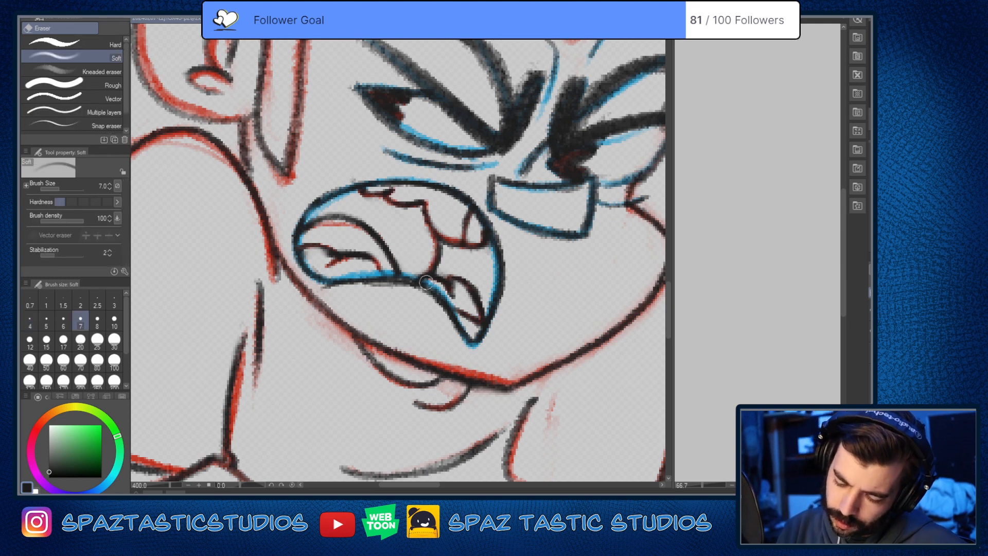
pyautogui.moveTo(426, 282); pyautogui.dragTo(464, 334)
pyautogui.press('p')
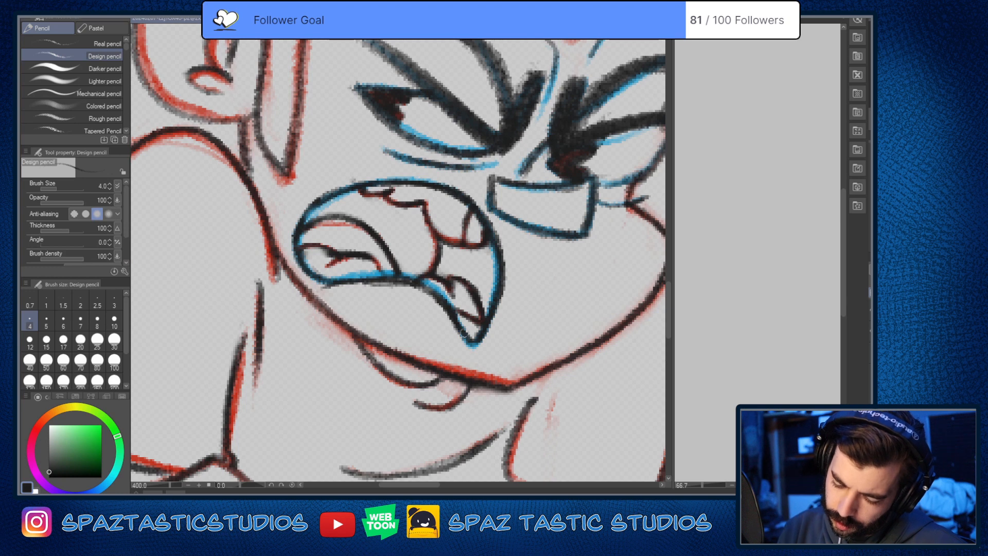
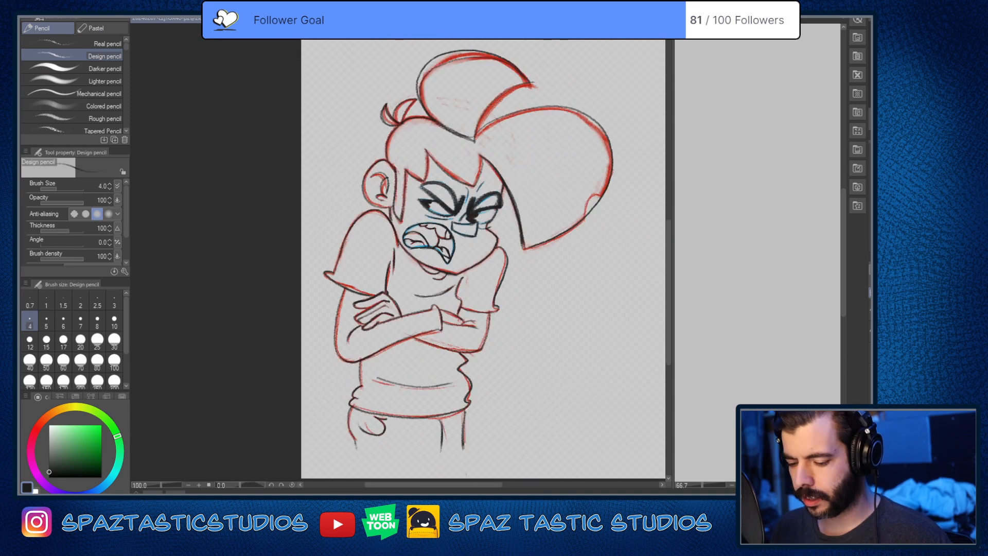
# Step: Review the traced character drawing as a whole and examine its face and hair up close
pyautogui.moveTo(533, 395); pyautogui.dragTo(518, 335)
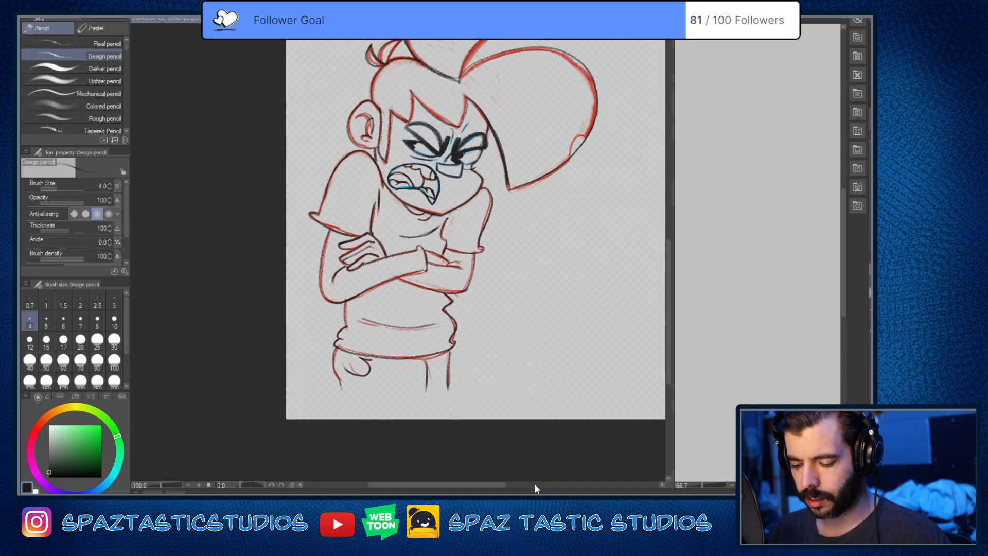
pyautogui.moveTo(534, 347); pyautogui.dragTo(526, 405)
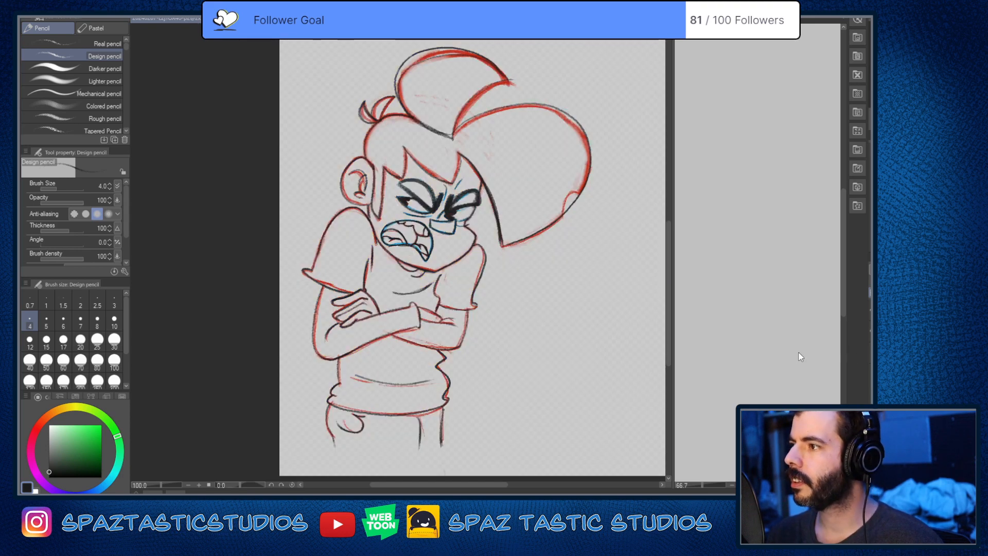
pyautogui.moveTo(587, 378)
pyautogui.mouseDown()
pyautogui.moveTo(551, 379)
pyautogui.moveTo(533, 346)
pyautogui.moveTo(544, 311)
pyautogui.mouseUp()
pyautogui.scroll(-4, 544, 347)
pyautogui.scroll(2, 566, 332)
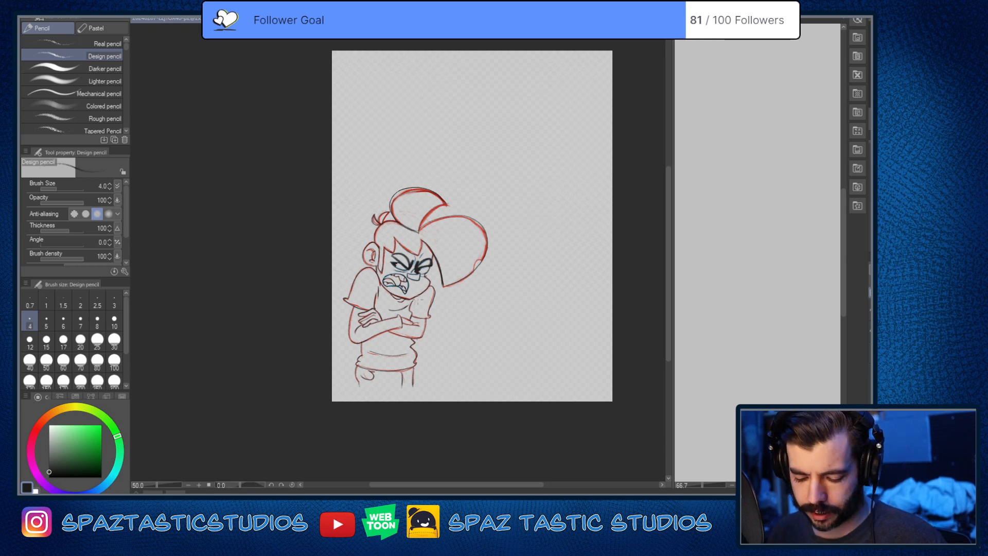
pyautogui.scroll(5, 391, 260)
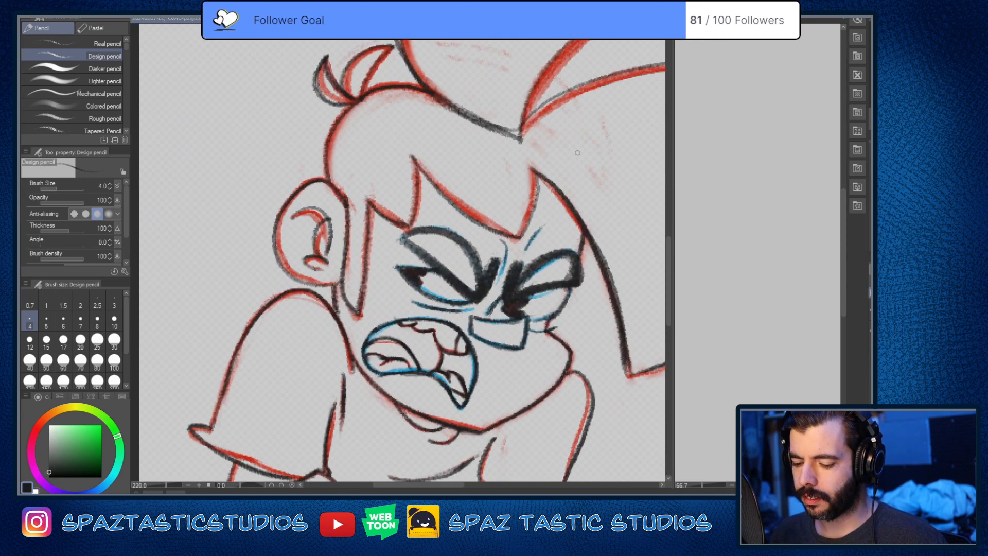
pyautogui.scroll(-3, 578, 153)
pyautogui.scroll(-3, 577, 152)
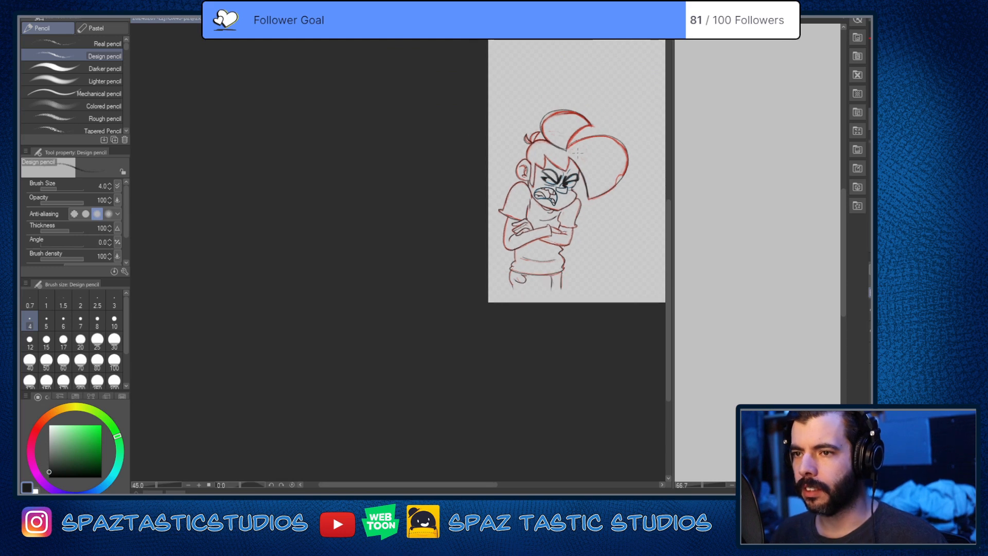
pyautogui.moveTo(446, 485); pyautogui.dragTo(494, 484)
pyautogui.scroll(6, 560, 188)
pyautogui.scroll(-2, 560, 188)
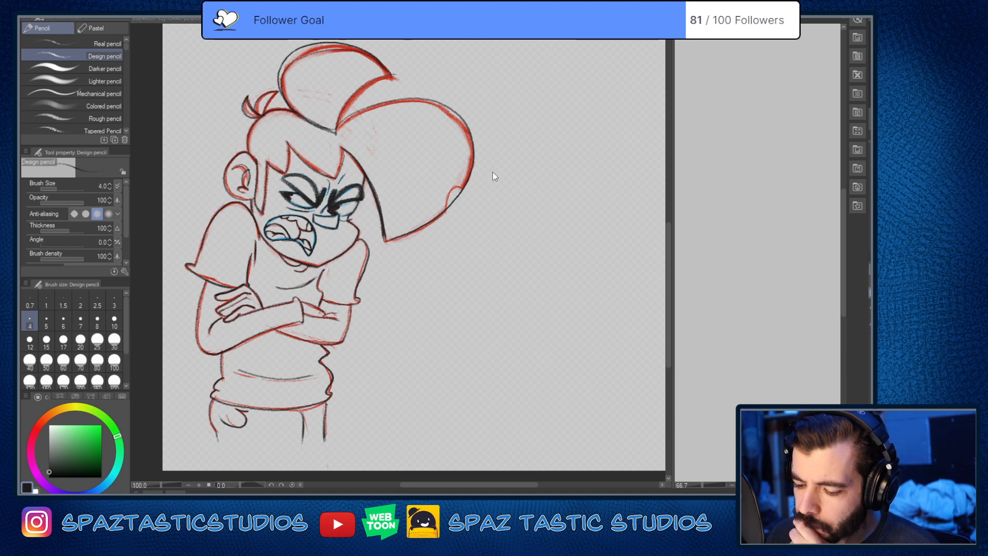
# Step: Close the empty side view and bring up the comic page with the snowy street and the robot
pyautogui.hotkey('ctrl', 'w')
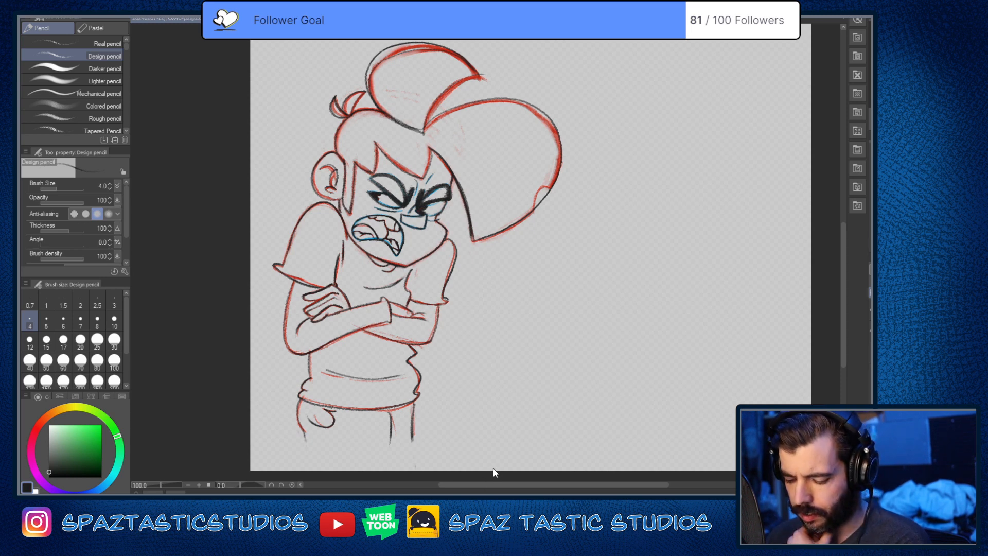
pyautogui.hotkey('ctrl', 'Tab')
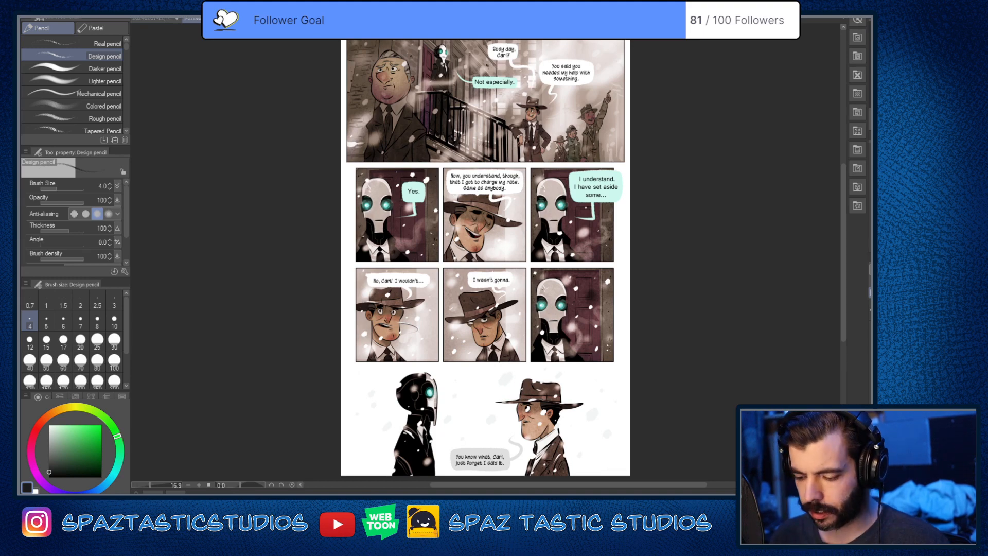
pyautogui.scroll(1, 437, 81)
pyautogui.scroll(3, 461, 95)
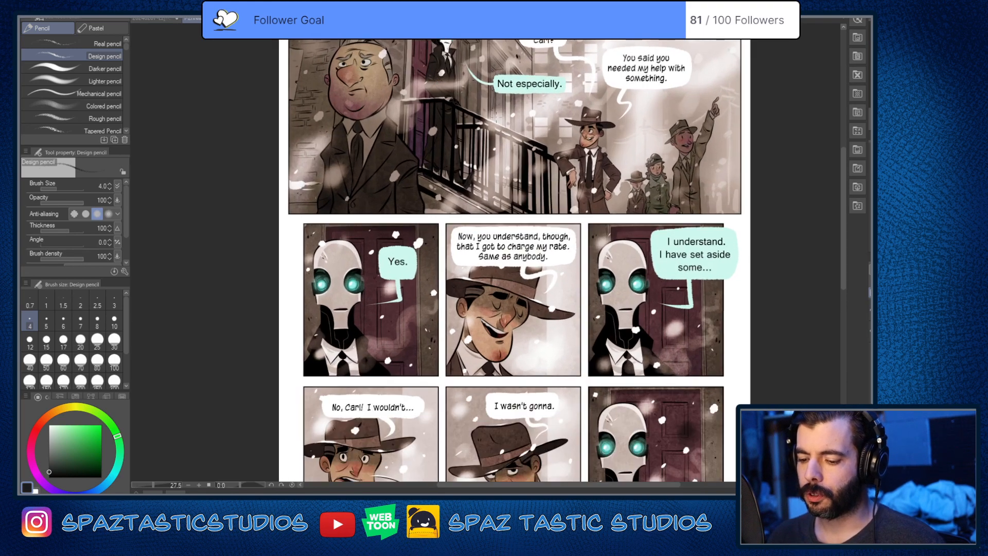
# Step: Examine how the robot, the hatted man and the heavyset man are drawn in the small panels and the wide opening panel
pyautogui.moveTo(844, 176); pyautogui.dragTo(844, 202)
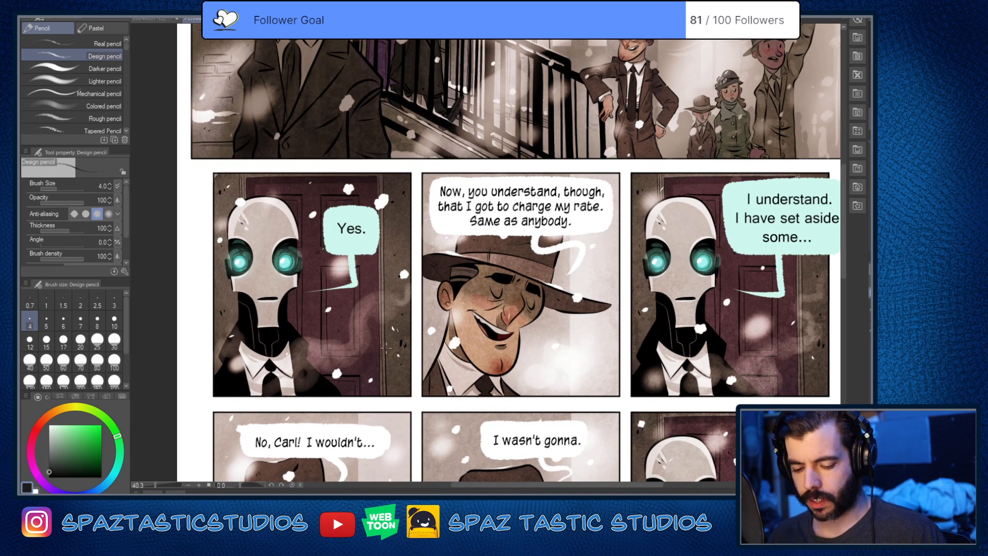
pyautogui.scroll(1, 446, 317)
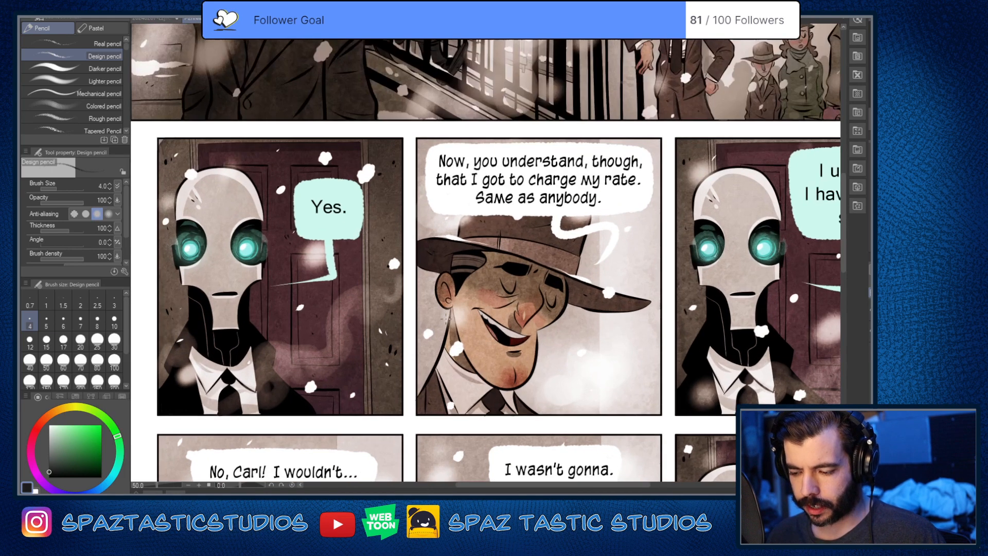
pyautogui.scroll(-2, 446, 317)
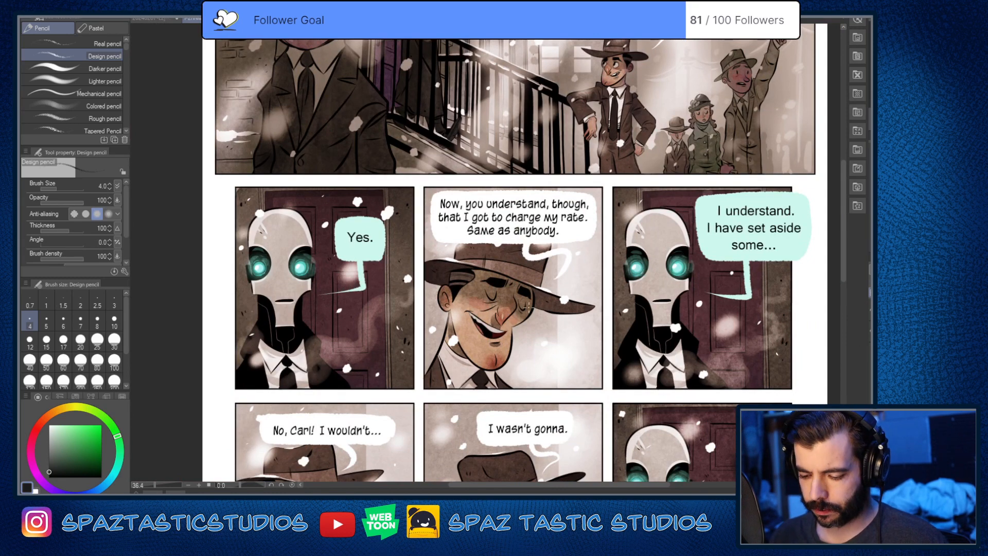
pyautogui.scroll(-3, 528, 307)
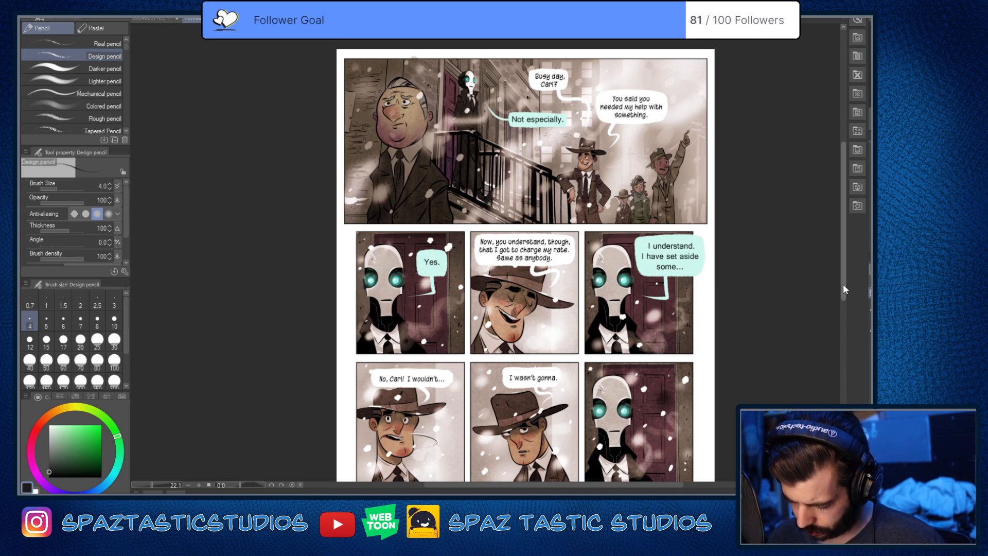
pyautogui.moveTo(844, 279); pyautogui.dragTo(848, 319)
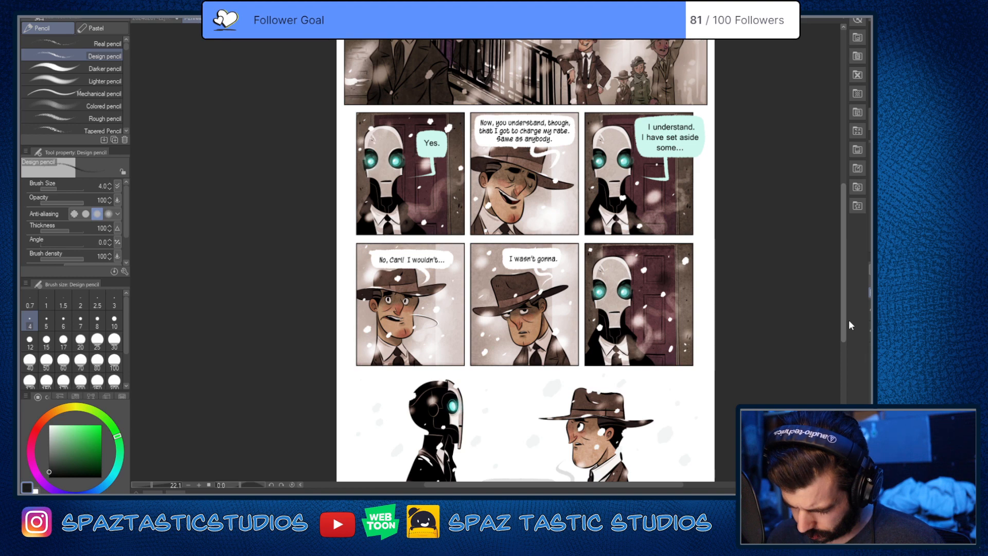
pyautogui.moveTo(848, 319); pyautogui.dragTo(846, 236)
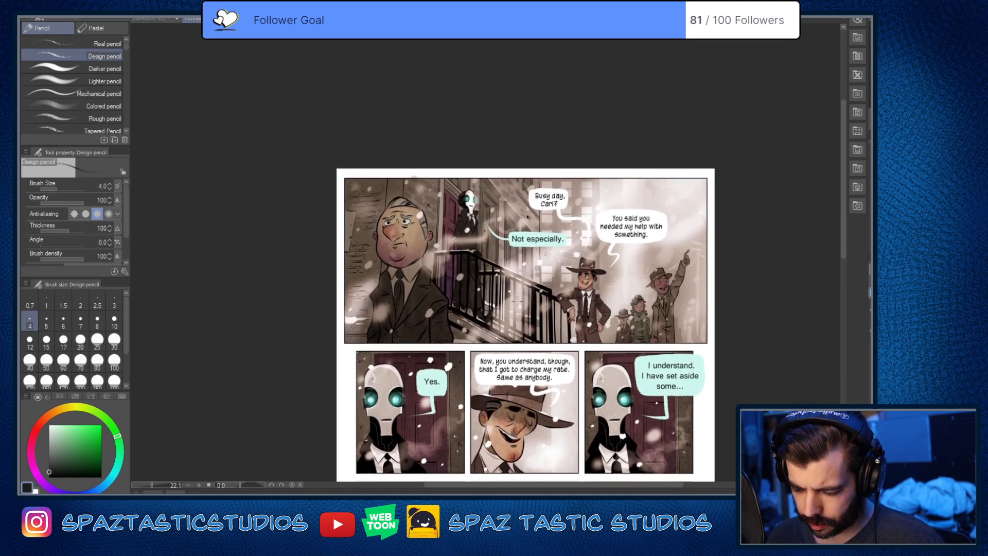
pyautogui.scroll(3, 621, 291)
pyautogui.scroll(2, 621, 291)
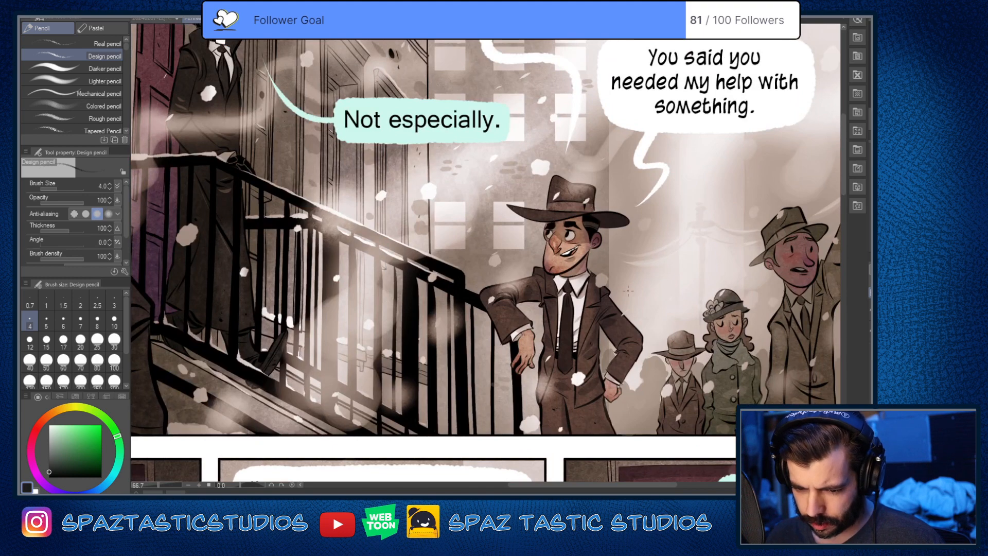
pyautogui.scroll(-3, 621, 291)
pyautogui.scroll(3, 413, 219)
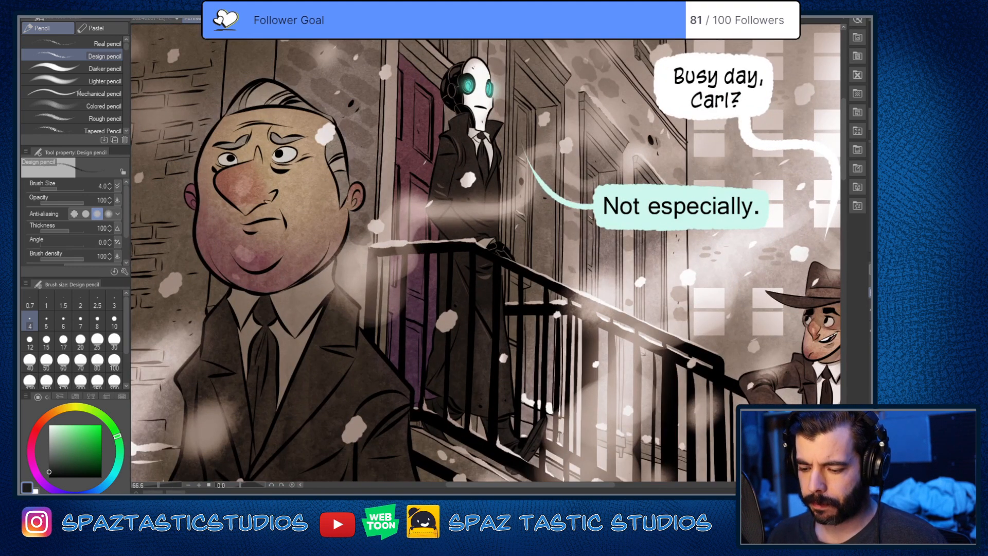
pyautogui.scroll(-3, 499, 219)
pyautogui.scroll(2, 499, 220)
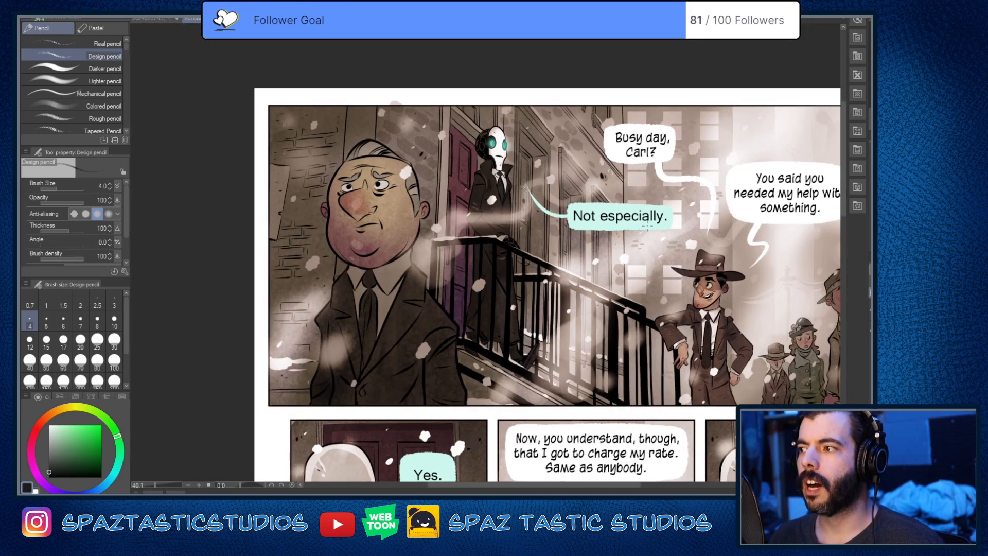
pyautogui.scroll(1, 625, 274)
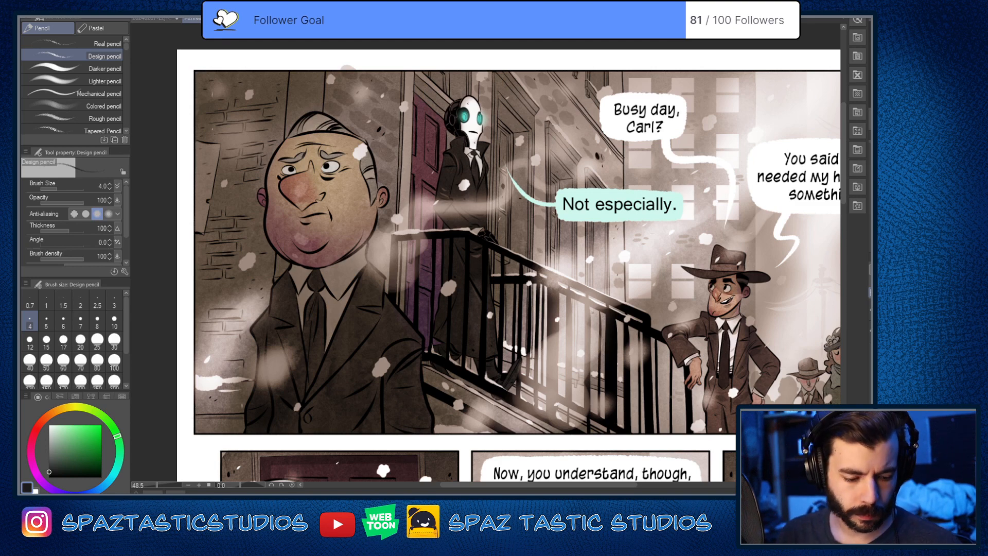
# Step: Pick a bright red and mark the opening panel's characters with small pencil arrows near their heads
pyautogui.click(39, 425)
pyautogui.click(101, 425)
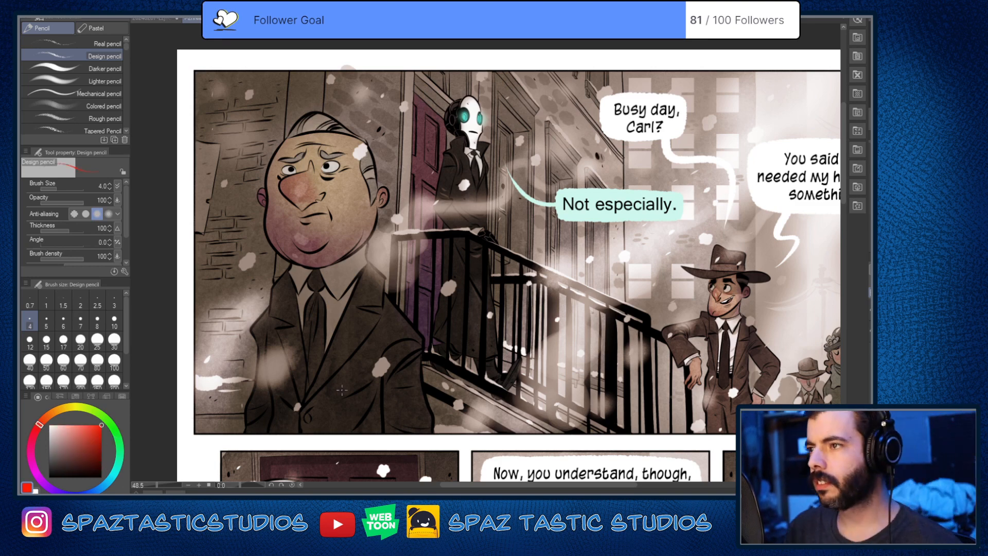
pyautogui.moveTo(568, 394)
pyautogui.mouseDown()
pyautogui.moveTo(624, 428)
pyautogui.moveTo(625, 376)
pyautogui.mouseUp()
pyautogui.moveTo(484, 332); pyautogui.dragTo(564, 323)
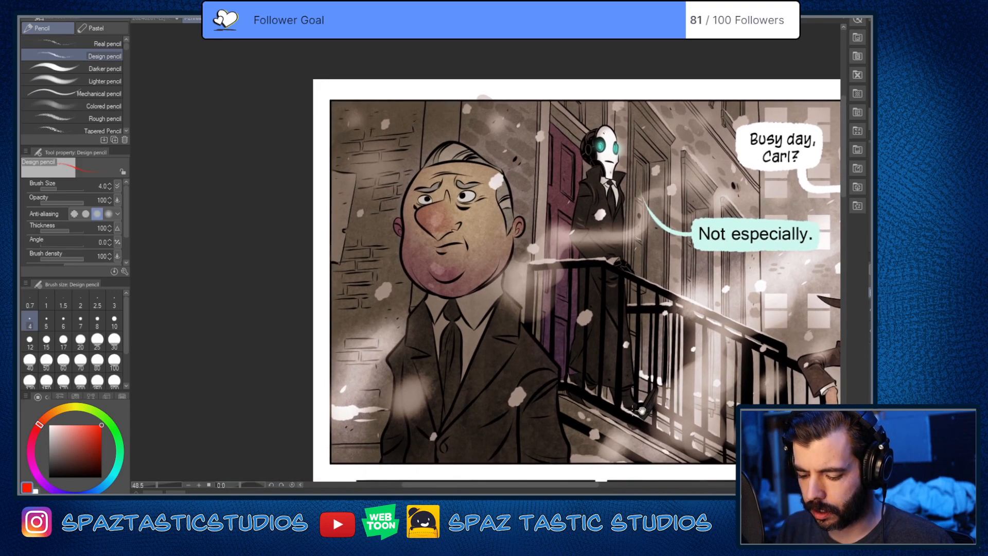
pyautogui.moveTo(640, 410); pyautogui.dragTo(599, 376)
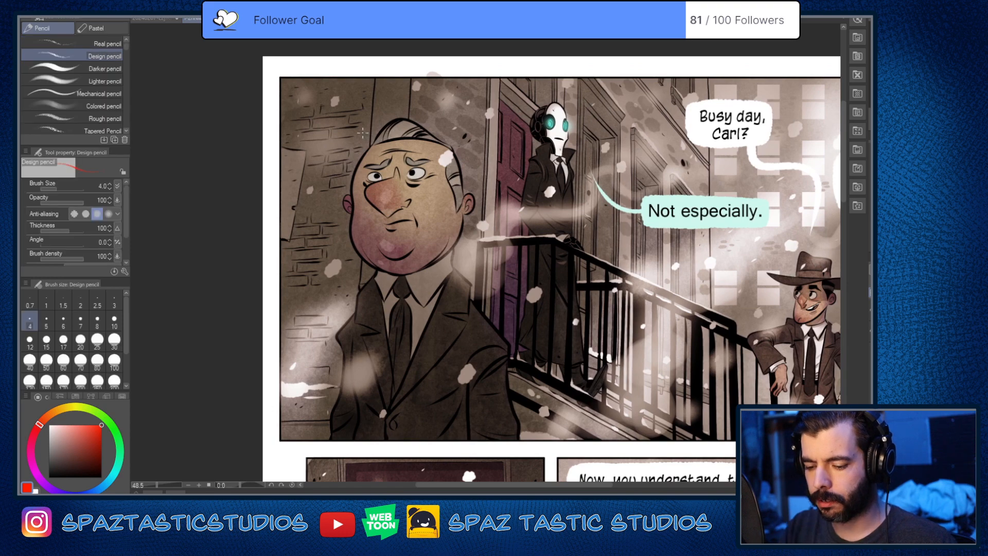
pyautogui.moveTo(615, 283); pyautogui.dragTo(602, 306)
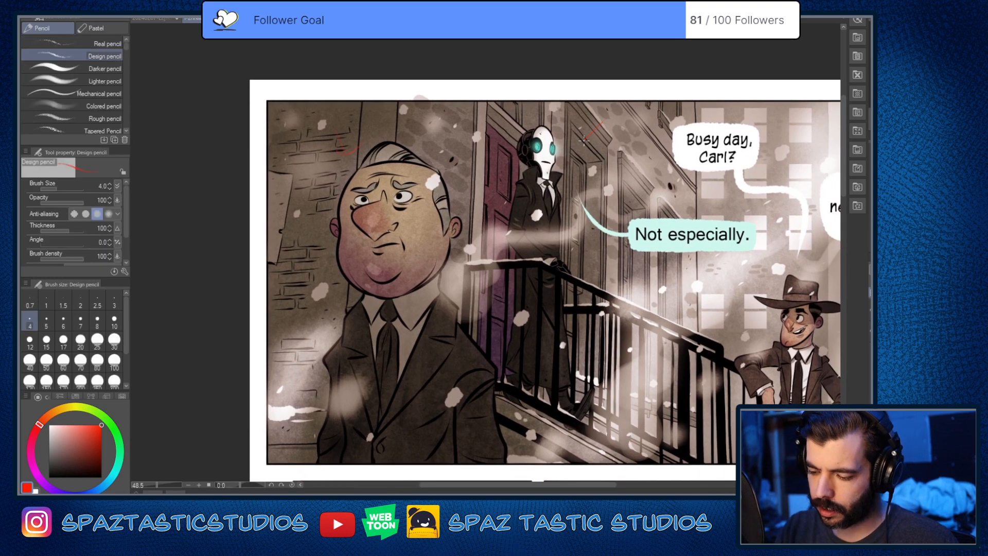
pyautogui.moveTo(701, 186); pyautogui.dragTo(452, 216)
pyautogui.moveTo(543, 259)
pyautogui.mouseDown()
pyautogui.moveTo(554, 292)
pyautogui.moveTo(566, 267)
pyautogui.mouseUp()
pyautogui.moveTo(579, 226); pyautogui.dragTo(550, 171)
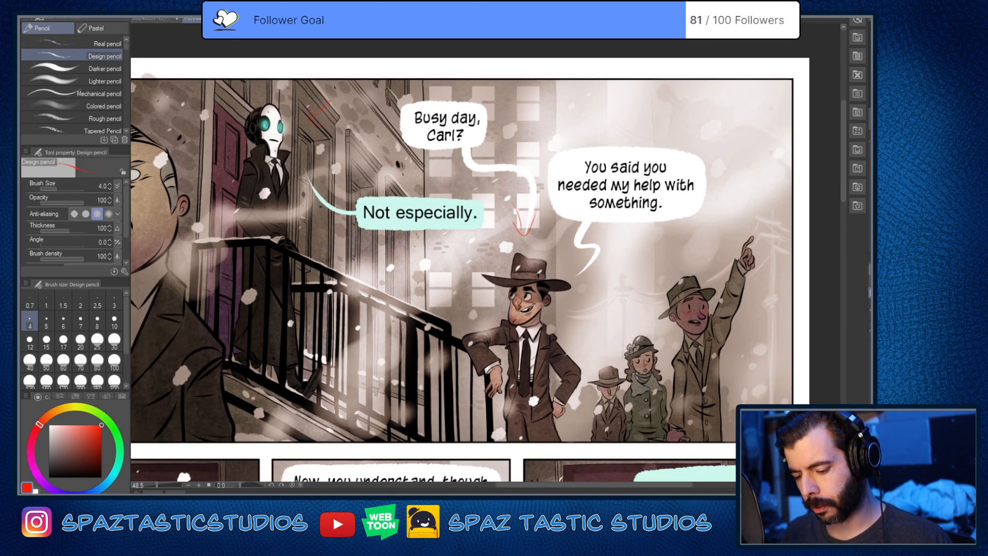
# Step: Set the Design pencil to size 10 and trace the heavyset man's face outline in red, around both cheeks and the chin
pyautogui.moveTo(513, 365); pyautogui.dragTo(690, 350)
pyautogui.press(']')
pyautogui.press(']')
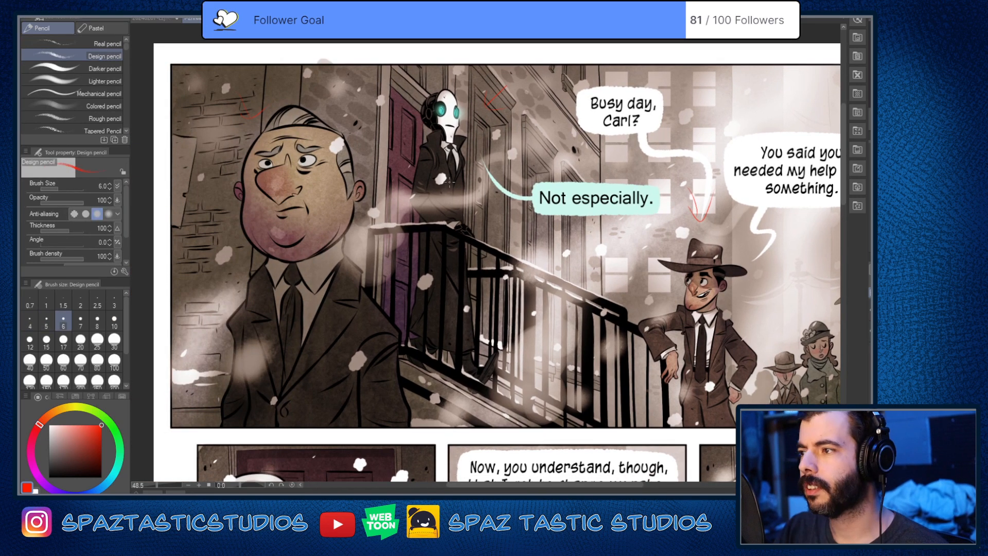
pyautogui.press(']')
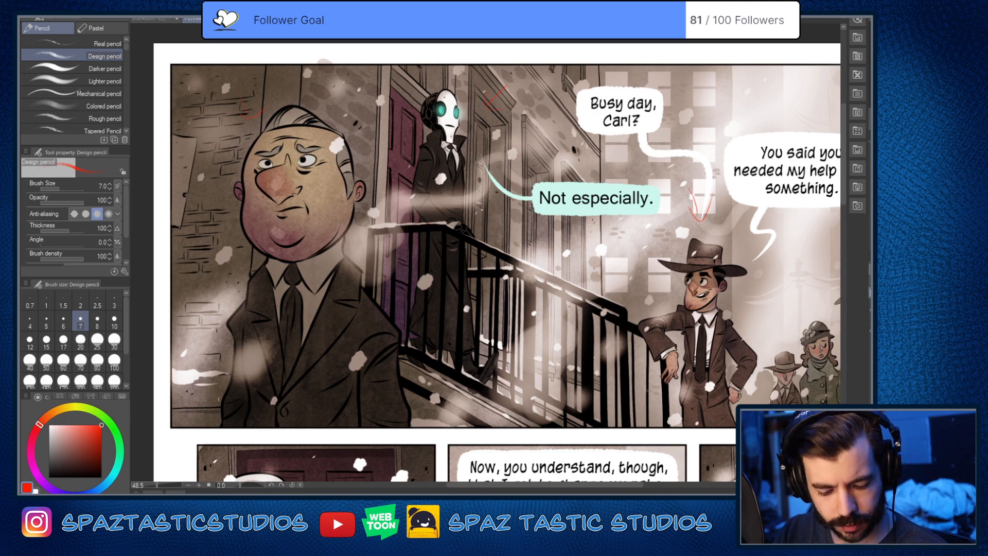
pyautogui.press(']')
pyautogui.press(']')
pyautogui.press(']')
pyautogui.moveTo(485, 254); pyautogui.dragTo(675, 325)
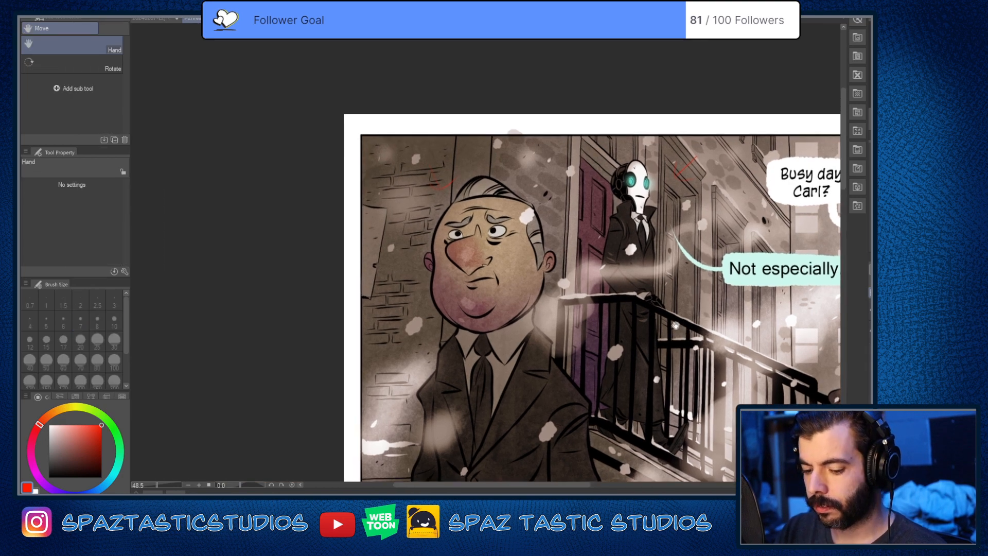
pyautogui.scroll(1, 555, 295)
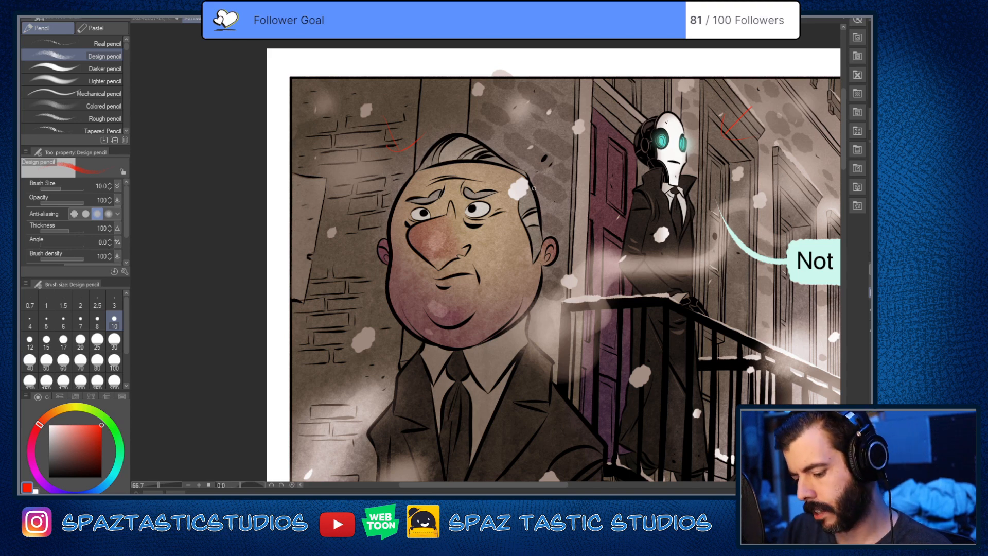
pyautogui.moveTo(535, 193); pyautogui.dragTo(541, 233)
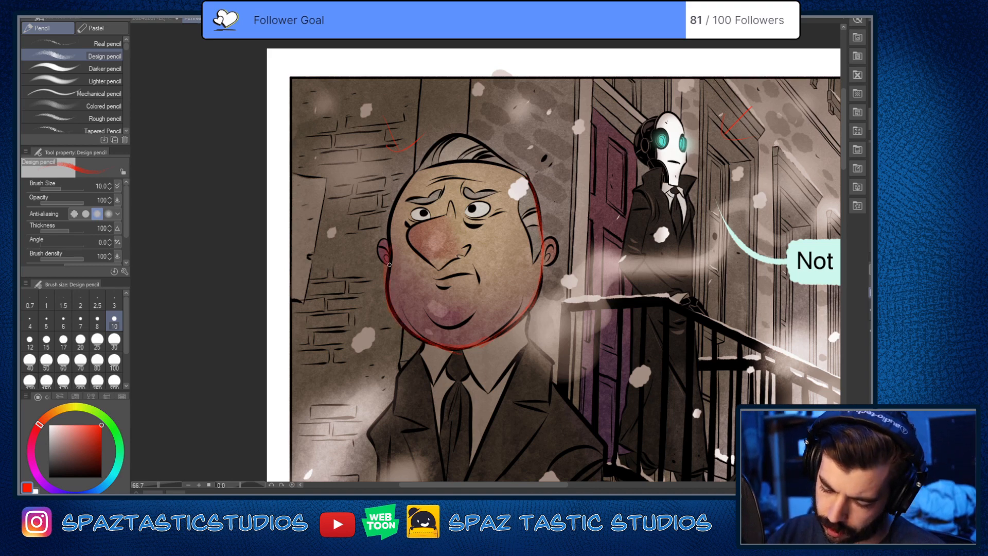
pyautogui.moveTo(393, 247); pyautogui.dragTo(407, 180)
pyautogui.press('e')
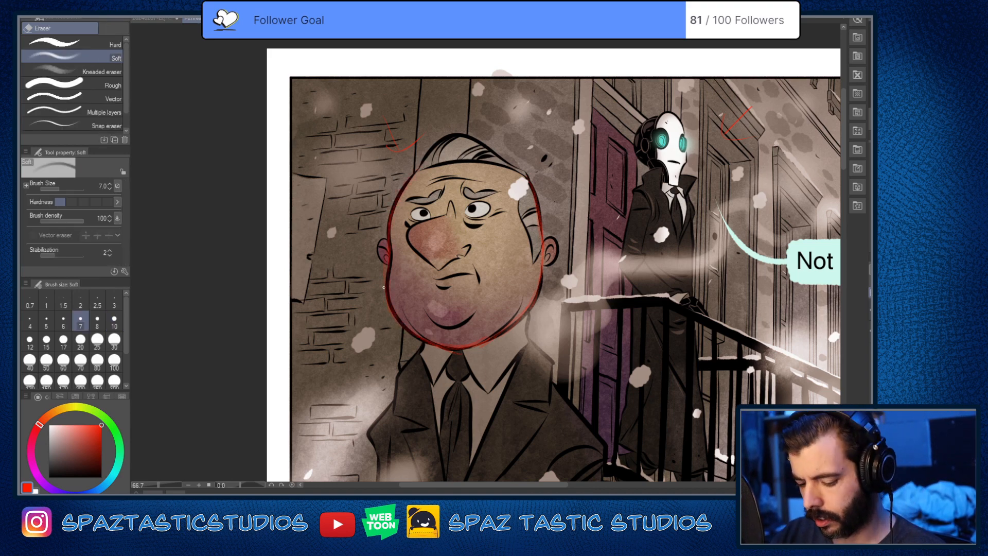
pyautogui.press('p')
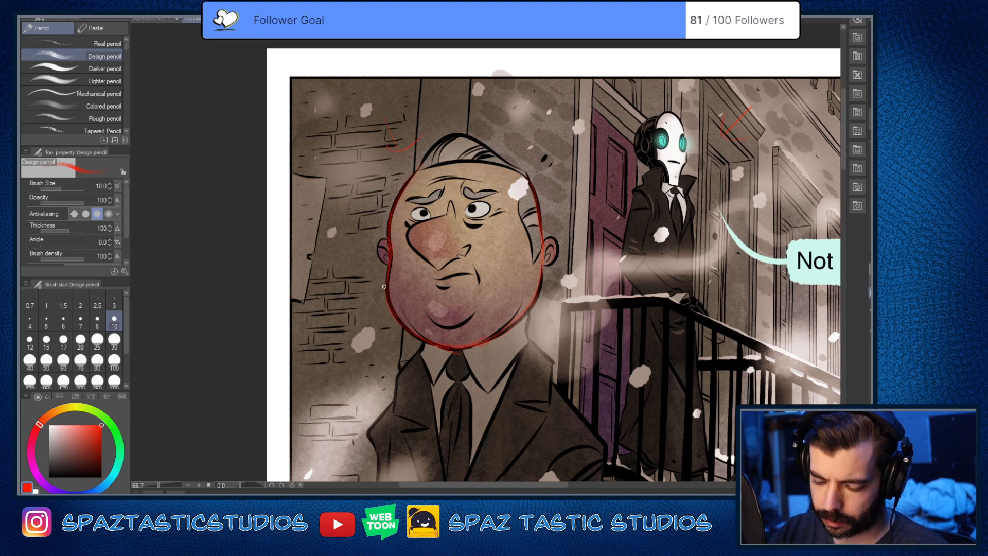
# Step: Trace the heavyset man's hair top, hairline and the sideburn in front of his ear in red
pyautogui.moveTo(465, 196); pyautogui.dragTo(489, 277)
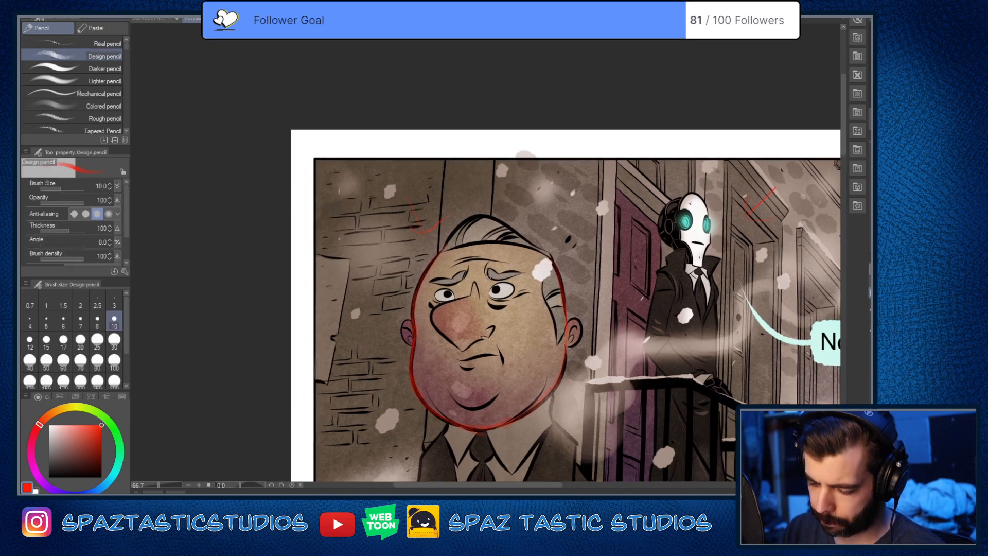
pyautogui.moveTo(443, 251)
pyautogui.mouseDown()
pyautogui.moveTo(552, 255)
pyautogui.moveTo(441, 252)
pyautogui.moveTo(469, 219)
pyautogui.moveTo(502, 220)
pyautogui.moveTo(494, 216)
pyautogui.mouseUp()
pyautogui.moveTo(556, 269)
pyautogui.mouseDown()
pyautogui.moveTo(565, 240)
pyautogui.moveTo(551, 252)
pyautogui.moveTo(560, 304)
pyautogui.mouseUp()
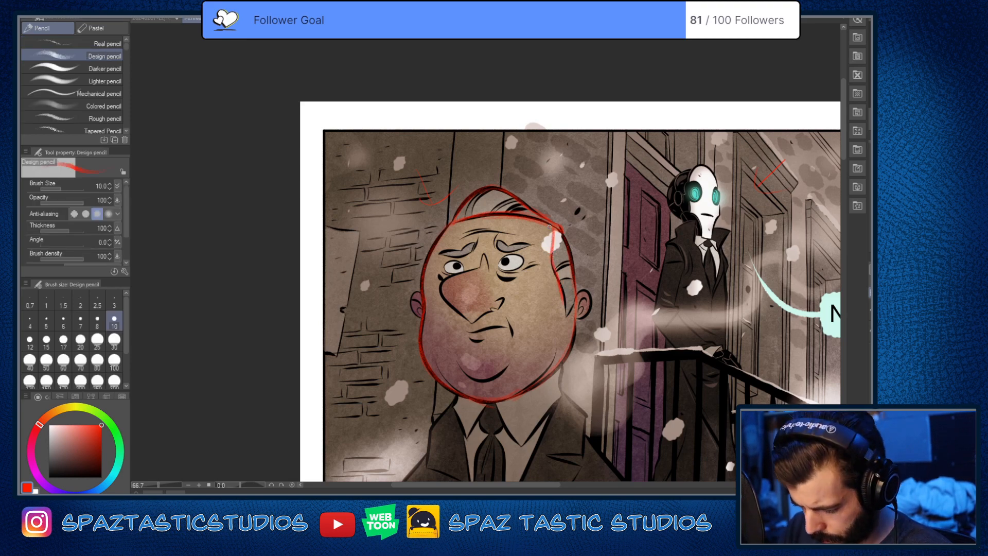
pyautogui.moveTo(553, 267); pyautogui.dragTo(567, 309)
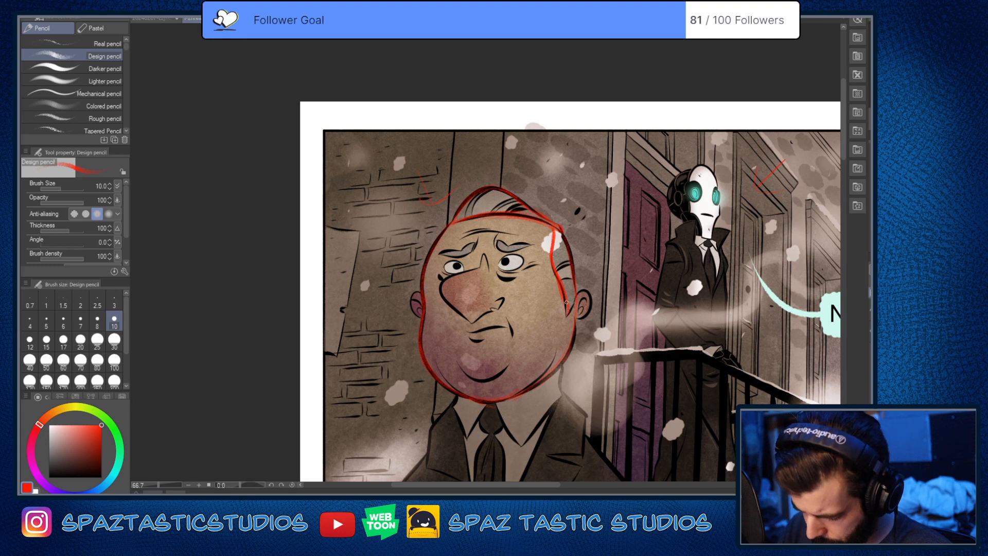
pyautogui.press('e')
pyautogui.scroll(-1, 592, 293)
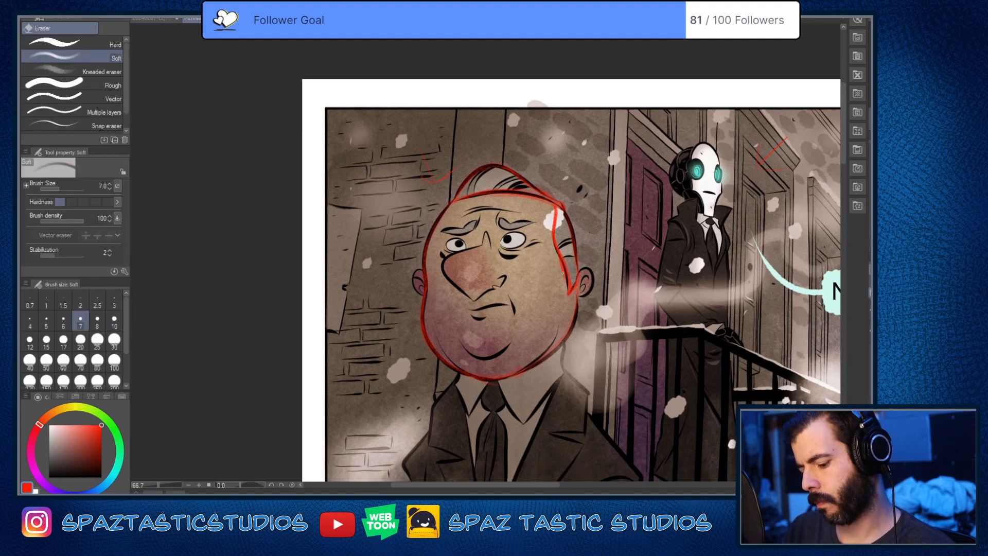
# Step: Retrace the heavyset man's sideburn in front of his ear in red with the Design pencil, down to its point
pyautogui.press('p')
pyautogui.moveTo(565, 279)
pyautogui.mouseDown()
pyautogui.moveTo(563, 307)
pyautogui.moveTo(565, 289)
pyautogui.mouseUp()
pyautogui.scroll(2, 568, 250)
pyautogui.press('e')
pyautogui.press('p')
pyautogui.moveTo(543, 250); pyautogui.dragTo(569, 346)
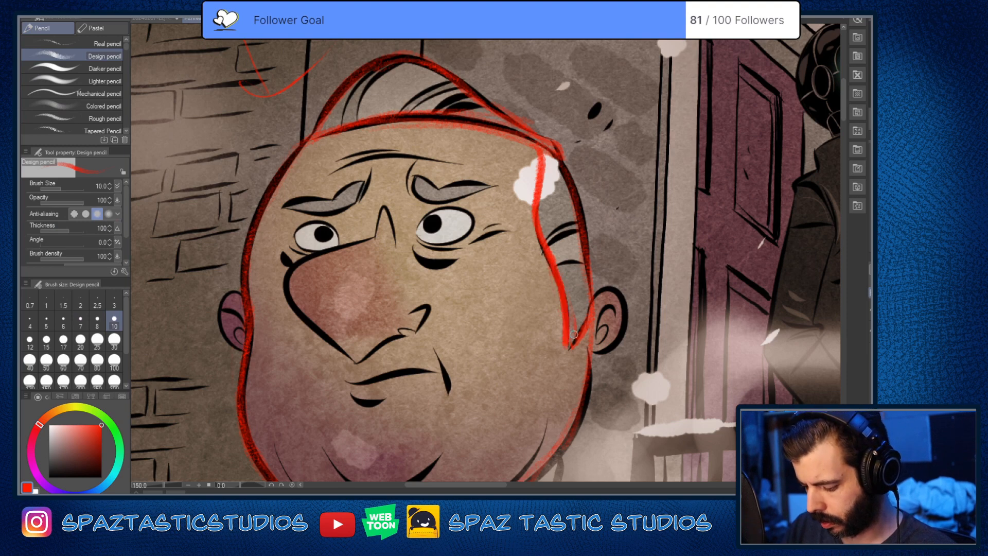
pyautogui.scroll(-1, 599, 279)
pyautogui.scroll(1, 585, 317)
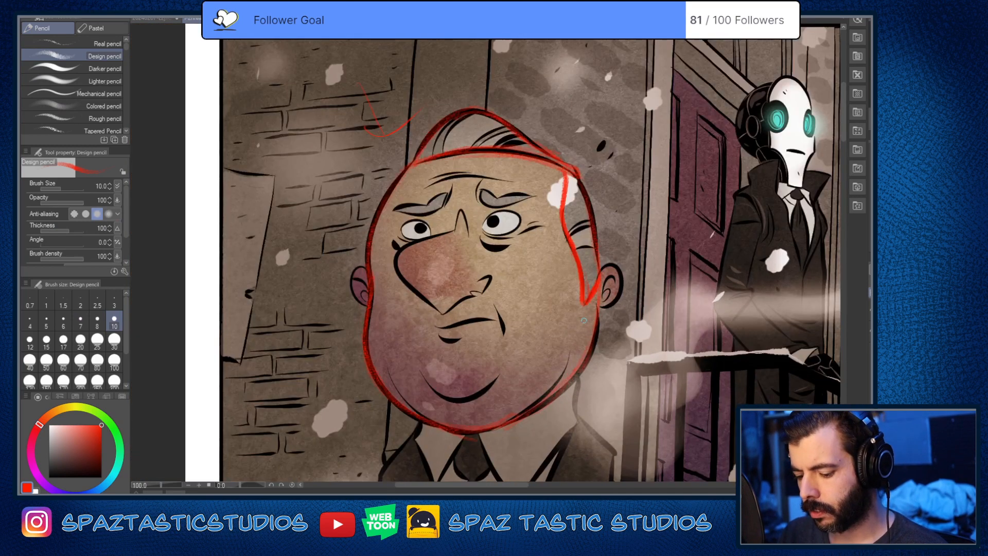
# Step: Examine how the heavyset man's face, chin and collar are drawn
pyautogui.press('space')
pyautogui.moveTo(523, 347)
pyautogui.mouseDown()
pyautogui.moveTo(661, 375)
pyautogui.moveTo(492, 373)
pyautogui.moveTo(424, 321)
pyautogui.mouseUp()
pyautogui.press('space')
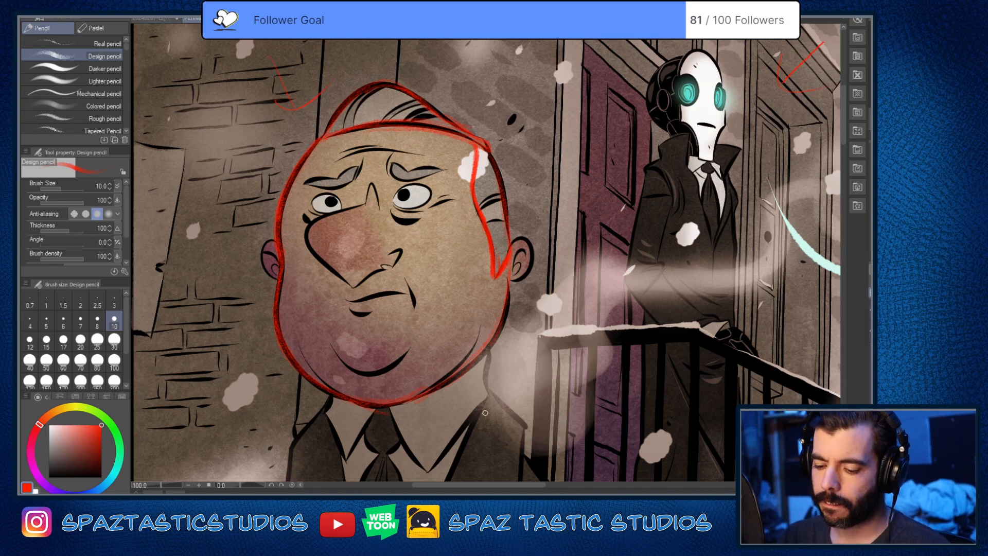
pyautogui.scroll(-2, 485, 413)
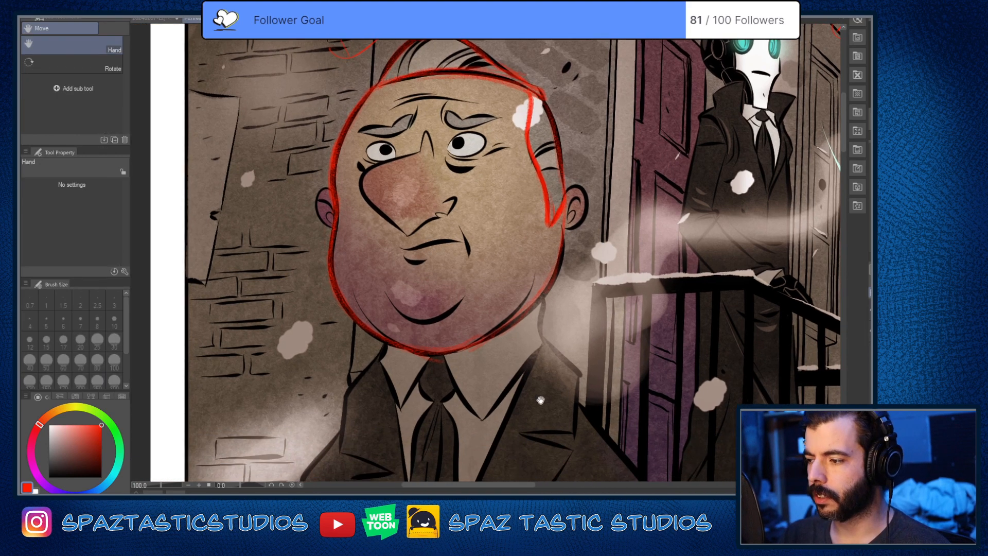
pyautogui.scroll(4, 608, 408)
pyautogui.scroll(3, 617, 386)
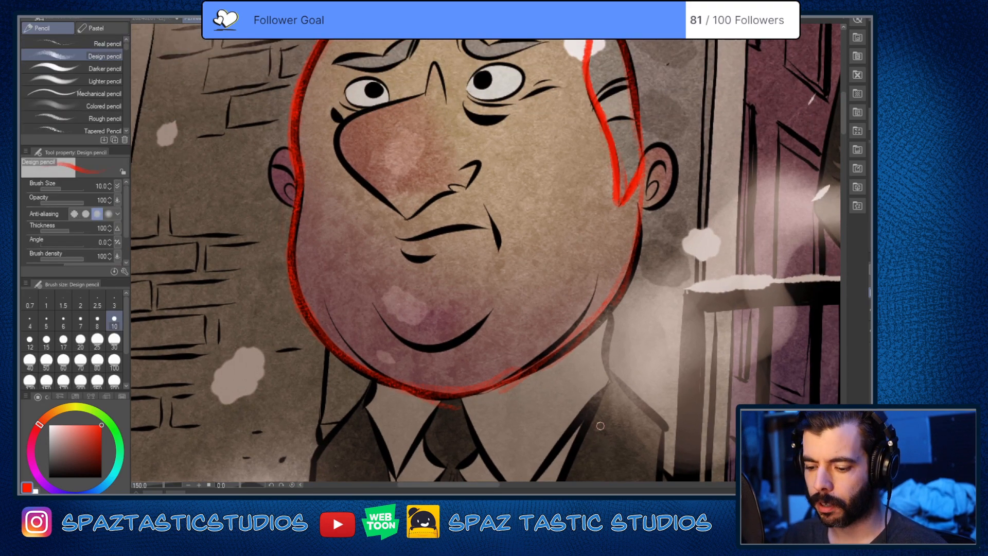
pyautogui.scroll(2, 506, 356)
pyautogui.scroll(2, 525, 346)
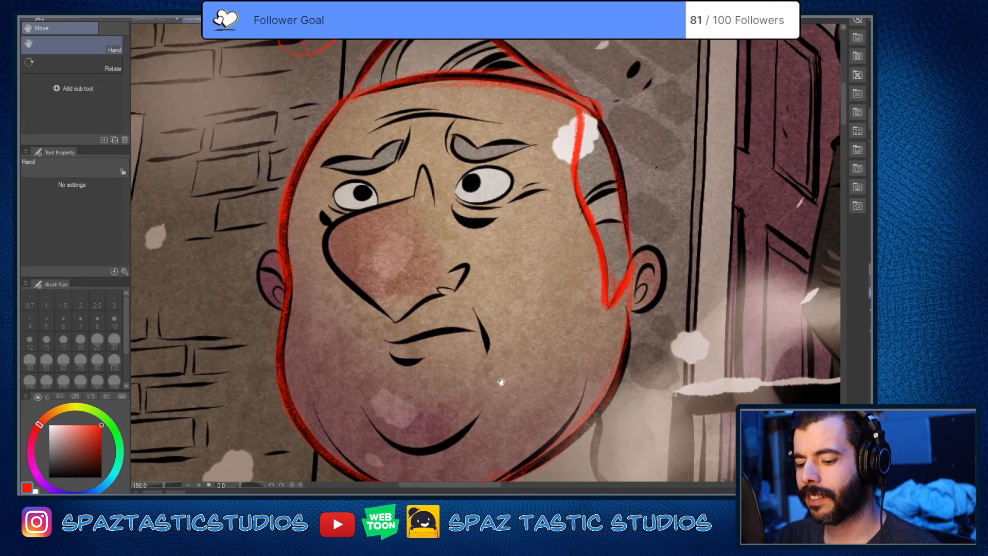
pyautogui.moveTo(515, 280)
pyautogui.mouseDown()
pyautogui.moveTo(495, 391)
pyautogui.moveTo(608, 258)
pyautogui.mouseUp()
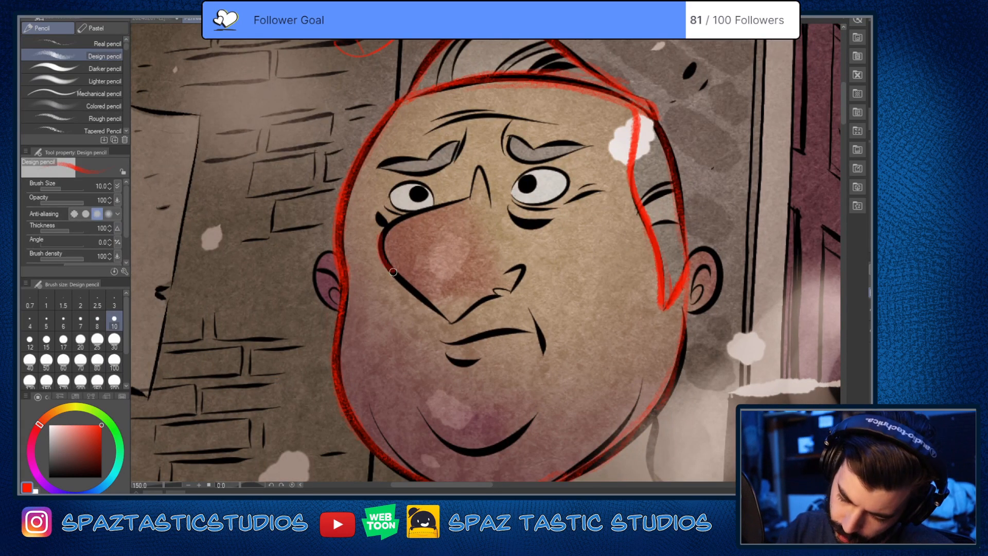
# Step: Trace the heavyset man's nose in red, including its underside, nostril, far side and the pointed bridge between the eyes
pyautogui.moveTo(392, 272); pyautogui.dragTo(452, 323)
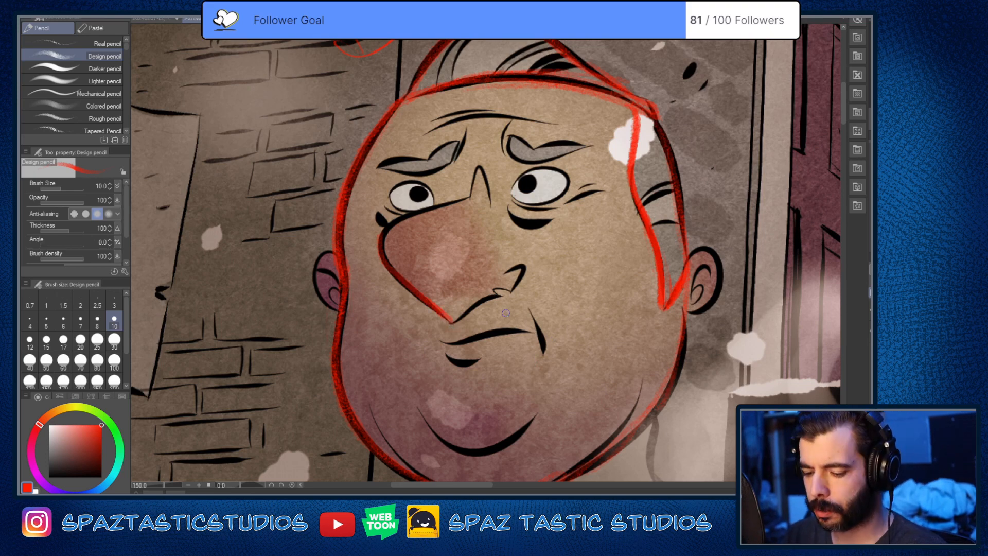
pyautogui.moveTo(381, 248)
pyautogui.mouseDown()
pyautogui.moveTo(421, 215)
pyautogui.moveTo(382, 237)
pyautogui.moveTo(440, 207)
pyautogui.moveTo(395, 224)
pyautogui.moveTo(473, 200)
pyautogui.mouseUp()
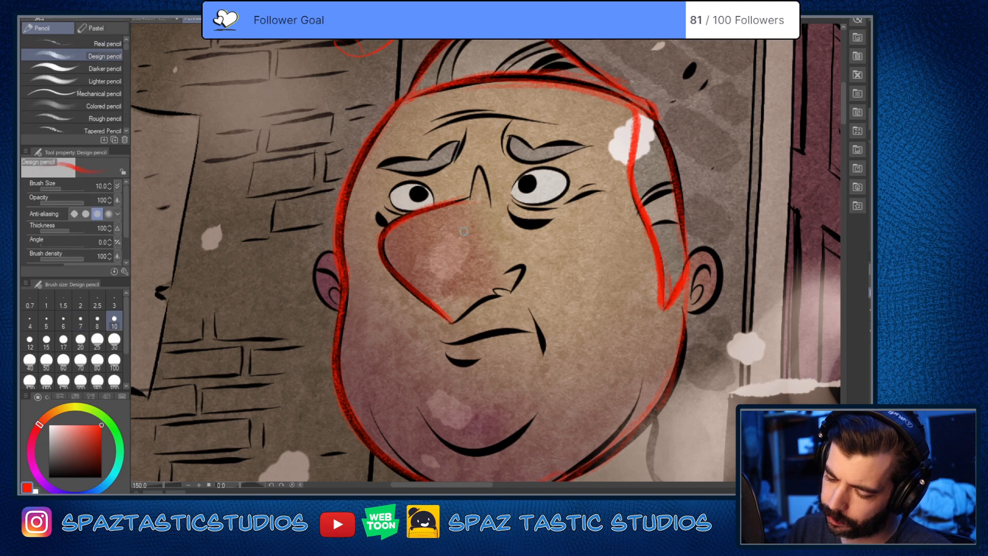
pyautogui.moveTo(449, 205); pyautogui.dragTo(469, 200)
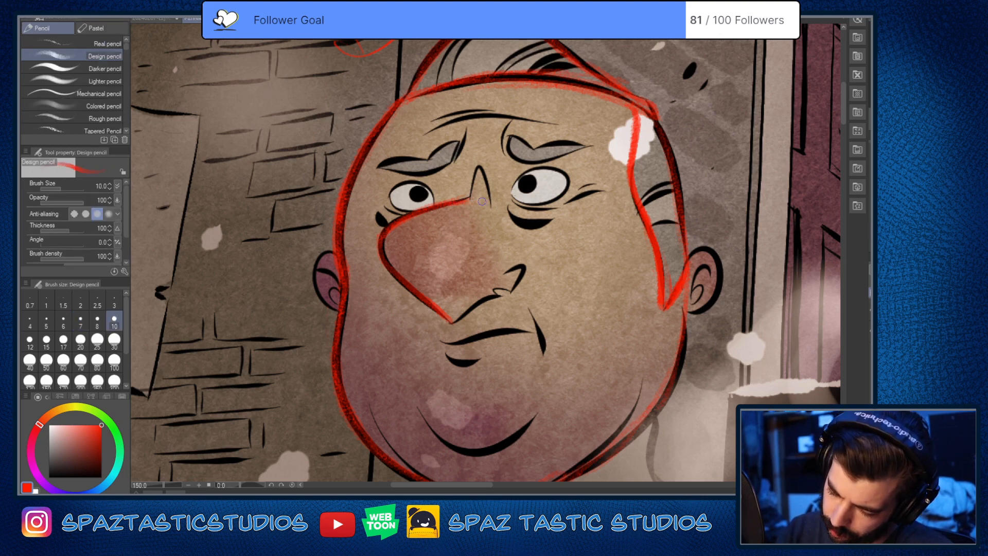
pyautogui.moveTo(381, 234)
pyautogui.mouseDown()
pyautogui.moveTo(386, 266)
pyautogui.moveTo(454, 330)
pyautogui.moveTo(451, 318)
pyautogui.moveTo(521, 280)
pyautogui.mouseUp()
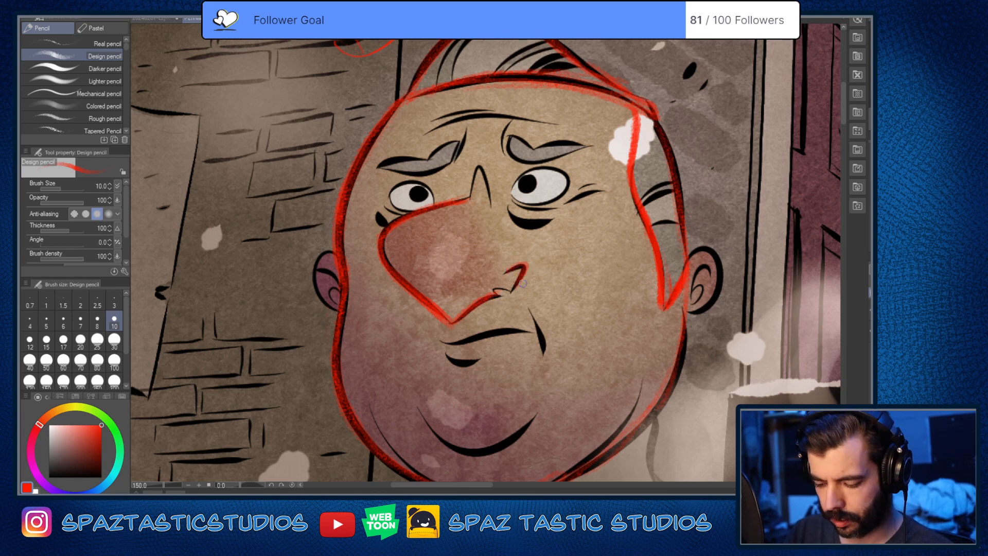
pyautogui.hotkey('ctrl', 'z')
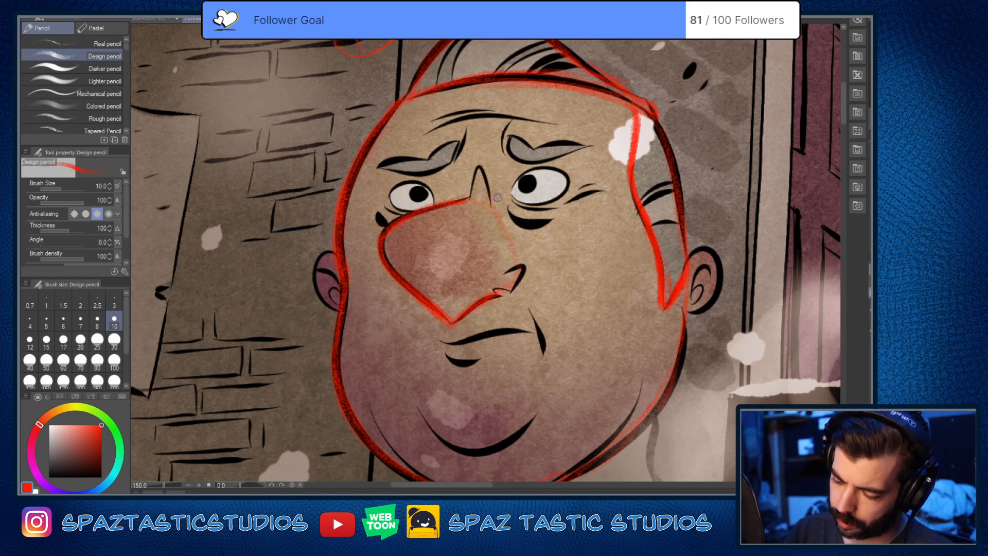
pyautogui.moveTo(469, 202)
pyautogui.mouseDown()
pyautogui.moveTo(505, 228)
pyautogui.moveTo(521, 288)
pyautogui.mouseUp()
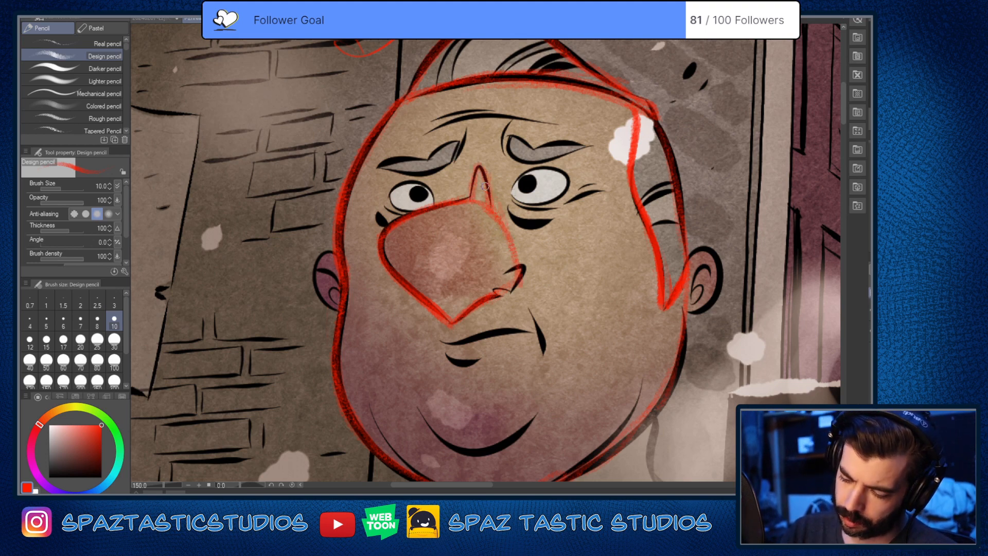
pyautogui.moveTo(495, 206)
pyautogui.mouseDown()
pyautogui.moveTo(517, 287)
pyautogui.moveTo(512, 269)
pyautogui.moveTo(496, 302)
pyautogui.moveTo(518, 281)
pyautogui.moveTo(455, 319)
pyautogui.mouseUp()
# Step: Trace the heavyset man's eyebrow nearer the sideburn in red, along its upper and lower edges
pyautogui.press('space')
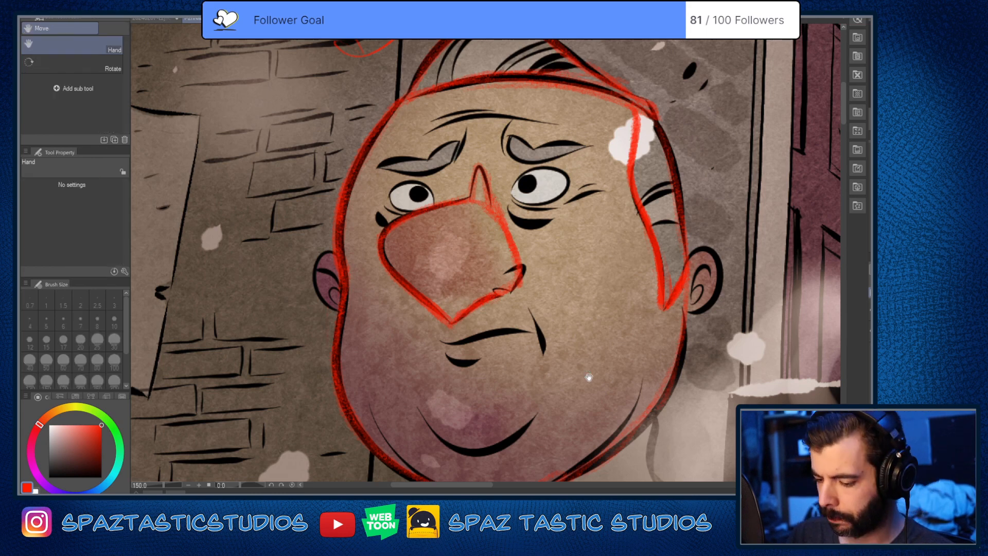
pyautogui.moveTo(589, 378)
pyautogui.mouseDown()
pyautogui.moveTo(564, 428)
pyautogui.moveTo(567, 348)
pyautogui.moveTo(567, 434)
pyautogui.mouseUp()
pyautogui.scroll(1, 574, 353)
pyautogui.press('space')
pyautogui.scroll(2, 456, 107)
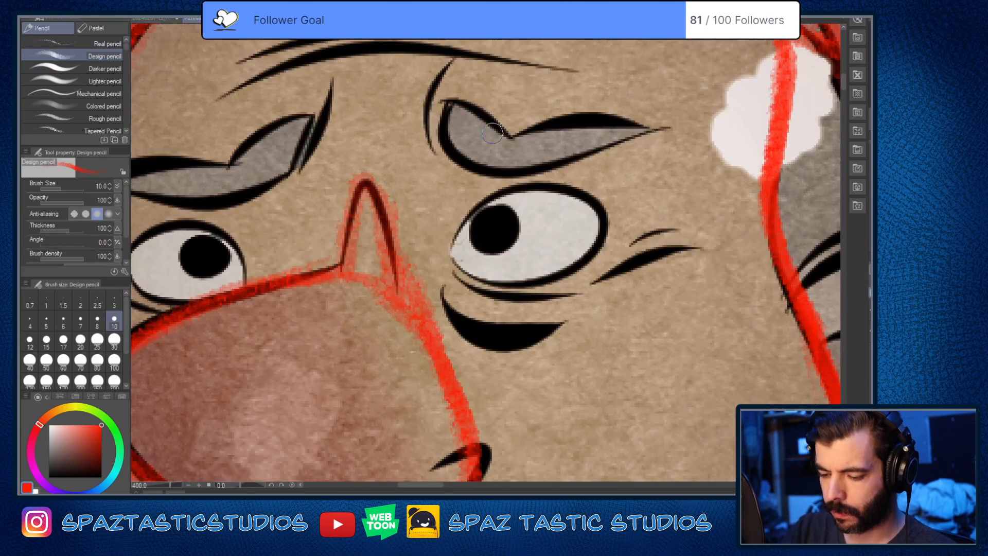
pyautogui.press('space')
pyautogui.moveTo(598, 233); pyautogui.dragTo(565, 340)
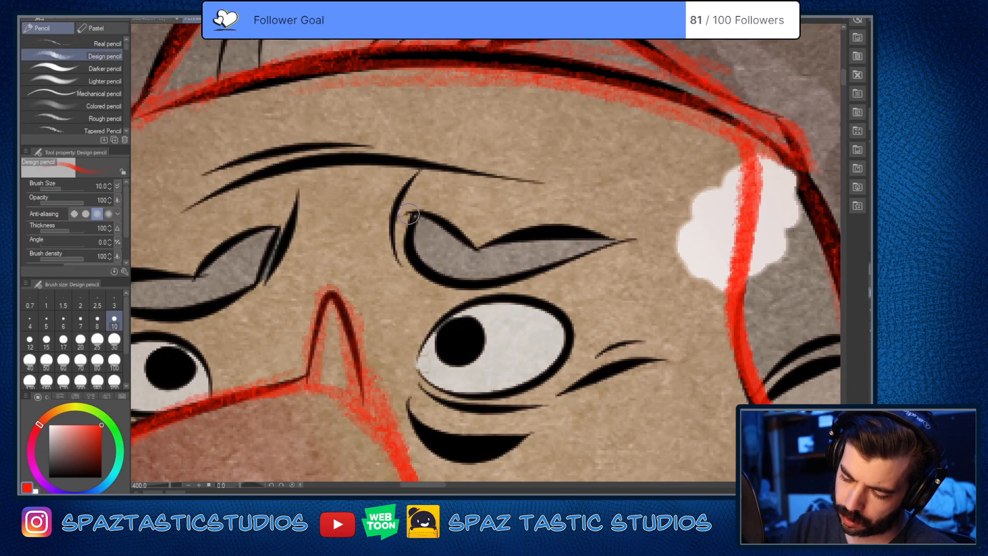
pyautogui.moveTo(406, 211)
pyautogui.mouseDown()
pyautogui.moveTo(481, 246)
pyautogui.moveTo(581, 233)
pyautogui.moveTo(610, 241)
pyautogui.moveTo(409, 258)
pyautogui.moveTo(597, 243)
pyautogui.mouseUp()
pyautogui.hotkey('ctrl', 'z')
pyautogui.hotkey('ctrl', 'z')
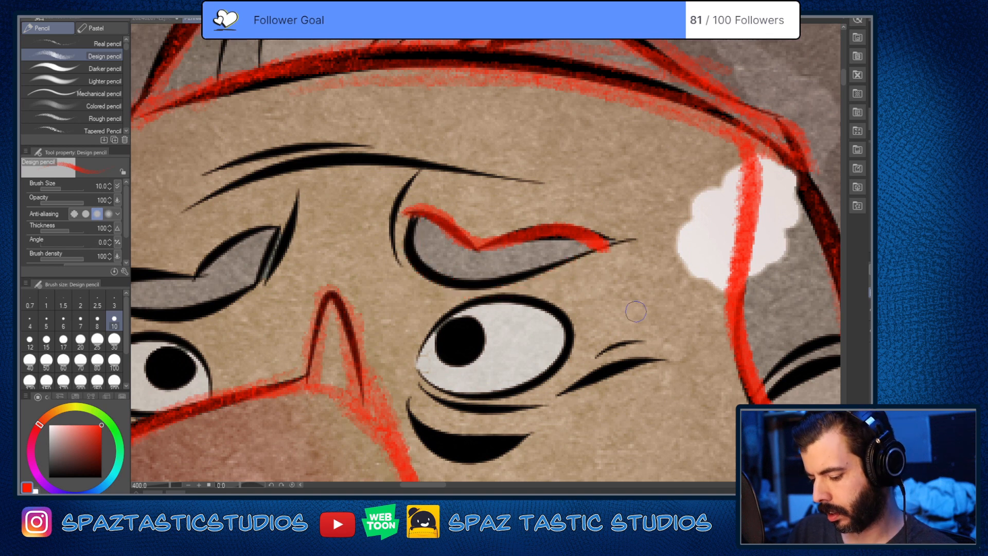
pyautogui.moveTo(406, 211)
pyautogui.mouseDown()
pyautogui.moveTo(482, 251)
pyautogui.moveTo(525, 237)
pyautogui.moveTo(615, 239)
pyautogui.mouseUp()
pyautogui.moveTo(412, 211)
pyautogui.mouseDown()
pyautogui.moveTo(410, 260)
pyautogui.moveTo(610, 242)
pyautogui.mouseUp()
# Step: Trace the other eyebrow, above the eye partly covered by the nose, in red
pyautogui.scroll(-5, 617, 214)
pyautogui.scroll(3, 592, 256)
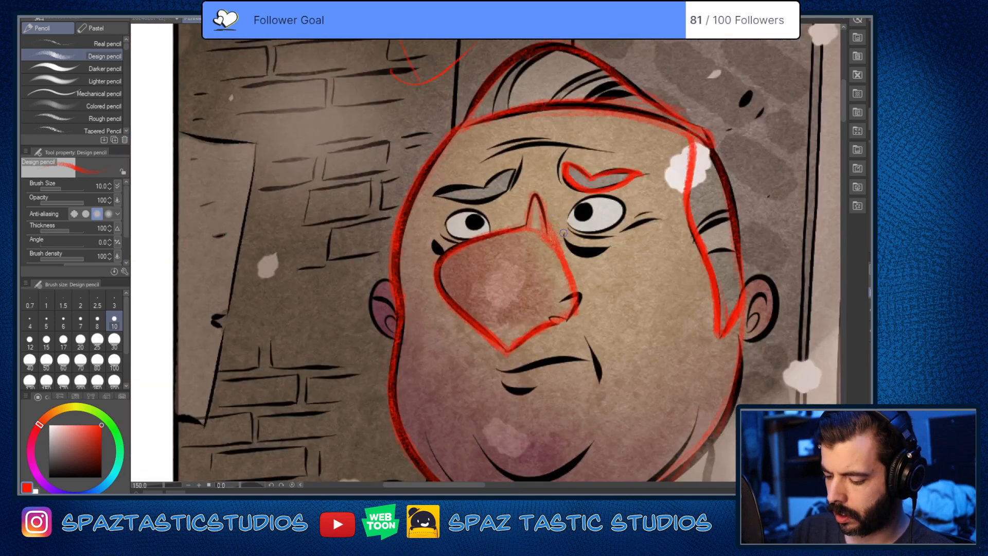
pyautogui.moveTo(517, 253); pyautogui.dragTo(546, 366)
pyautogui.scroll(2, 491, 274)
pyautogui.moveTo(480, 286)
pyautogui.mouseDown()
pyautogui.moveTo(567, 246)
pyautogui.moveTo(484, 288)
pyautogui.moveTo(415, 285)
pyautogui.moveTo(425, 320)
pyautogui.moveTo(552, 257)
pyautogui.mouseUp()
pyautogui.moveTo(584, 196); pyautogui.dragTo(571, 283)
# Step: Trace the outlines of both of the heavyset man's eyes in red
pyautogui.scroll(-6, 587, 282)
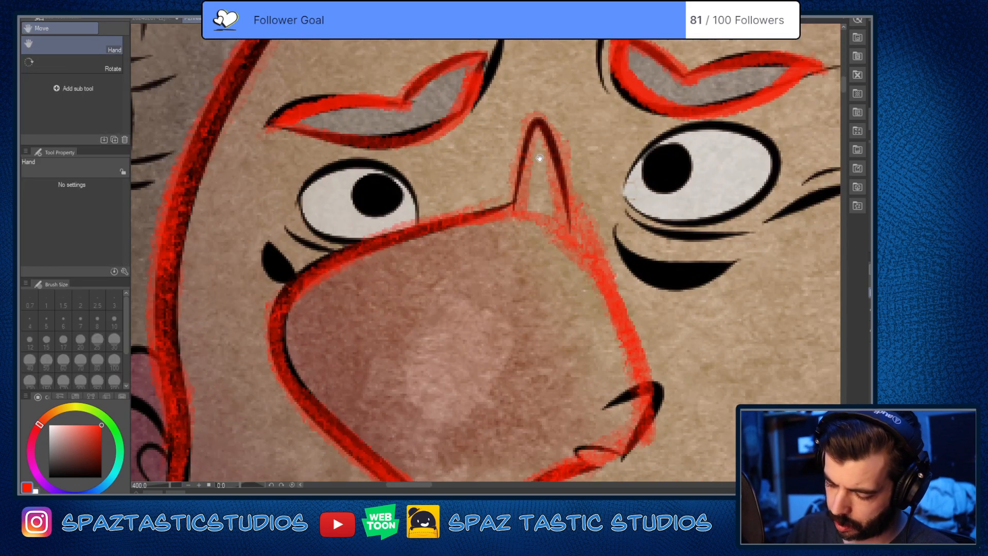
pyautogui.scroll(6, 617, 319)
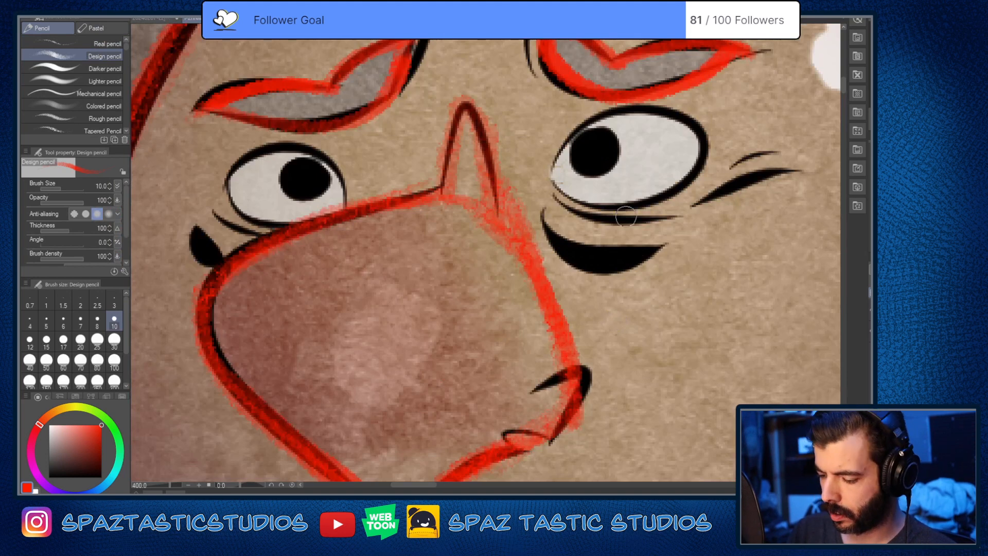
pyautogui.moveTo(552, 164)
pyautogui.mouseDown()
pyautogui.moveTo(573, 134)
pyautogui.moveTo(624, 101)
pyautogui.moveTo(671, 102)
pyautogui.moveTo(698, 121)
pyautogui.mouseUp()
pyautogui.hotkey('ctrl', 'z')
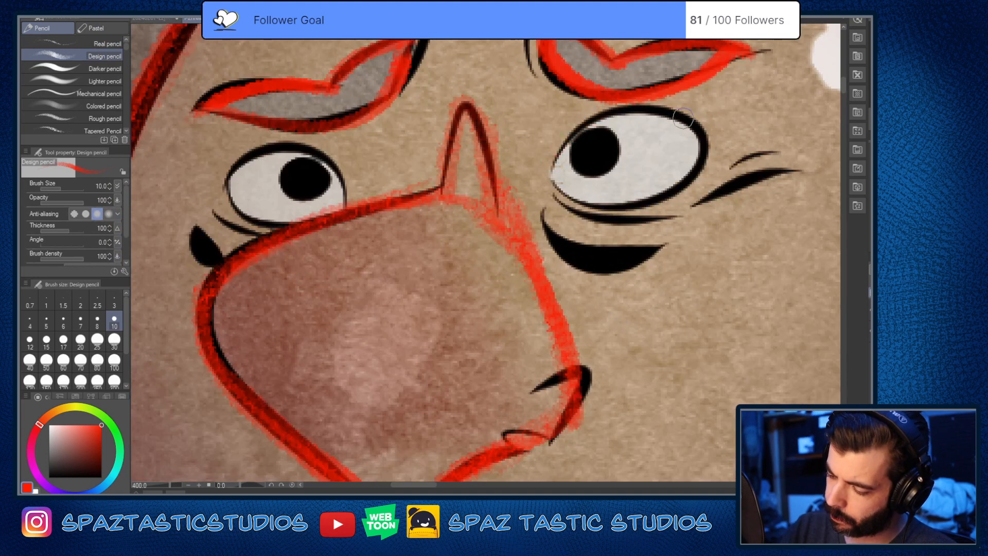
pyautogui.moveTo(606, 113)
pyautogui.mouseDown()
pyautogui.moveTo(641, 111)
pyautogui.moveTo(697, 123)
pyautogui.moveTo(706, 152)
pyautogui.moveTo(652, 198)
pyautogui.moveTo(594, 209)
pyautogui.moveTo(555, 179)
pyautogui.moveTo(575, 136)
pyautogui.moveTo(631, 109)
pyautogui.mouseUp()
pyautogui.moveTo(595, 303); pyautogui.dragTo(728, 337)
pyautogui.scroll(2, 445, 191)
pyautogui.moveTo(285, 219)
pyautogui.mouseDown()
pyautogui.moveTo(300, 289)
pyautogui.moveTo(391, 327)
pyautogui.mouseUp()
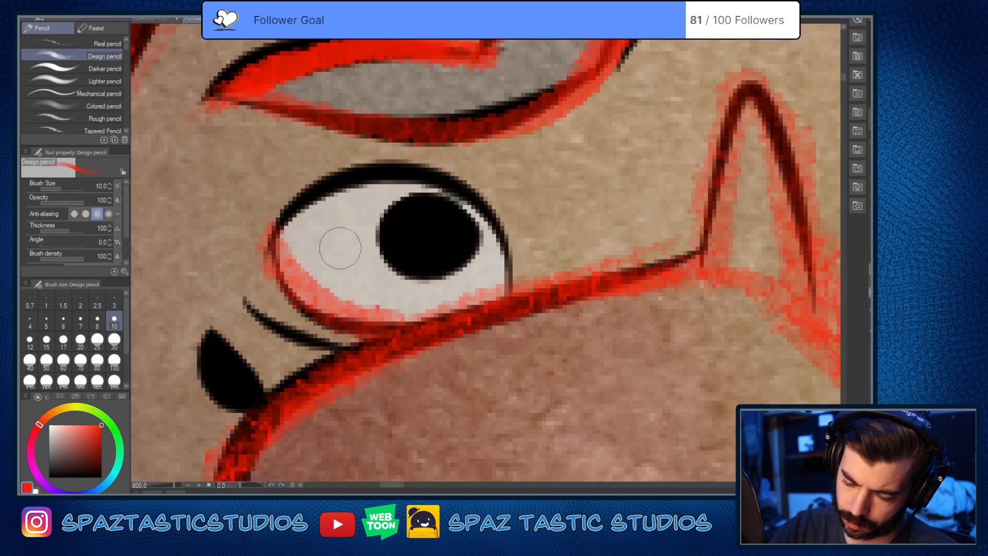
pyautogui.moveTo(265, 238)
pyautogui.mouseDown()
pyautogui.moveTo(339, 179)
pyautogui.moveTo(426, 173)
pyautogui.moveTo(486, 221)
pyautogui.moveTo(484, 321)
pyautogui.mouseUp()
pyautogui.scroll(-8, 484, 322)
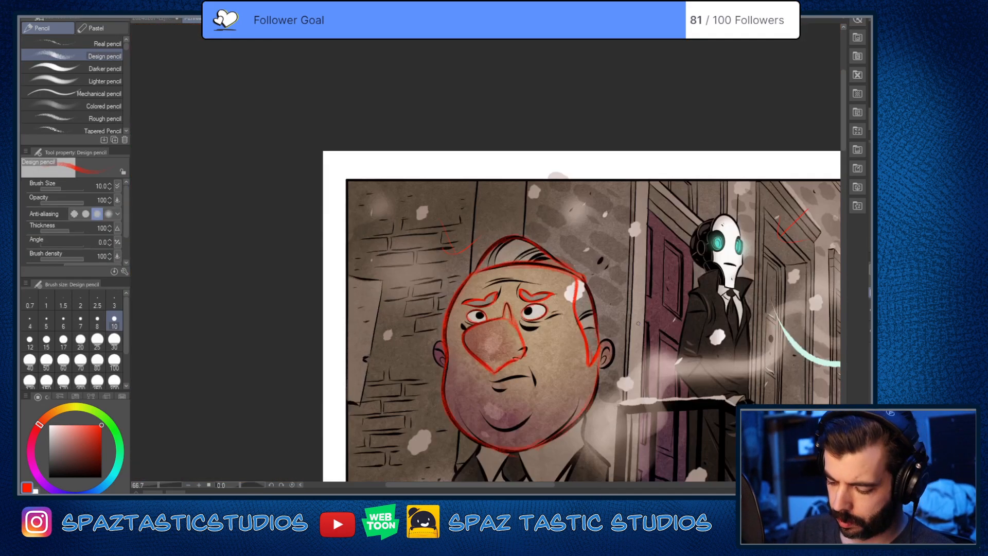
# Step: Trace the heavyset man's mouth line, the crease at the mouth corner and the lower lip mark in red
pyautogui.moveTo(511, 382); pyautogui.dragTo(541, 287)
pyautogui.scroll(5, 541, 287)
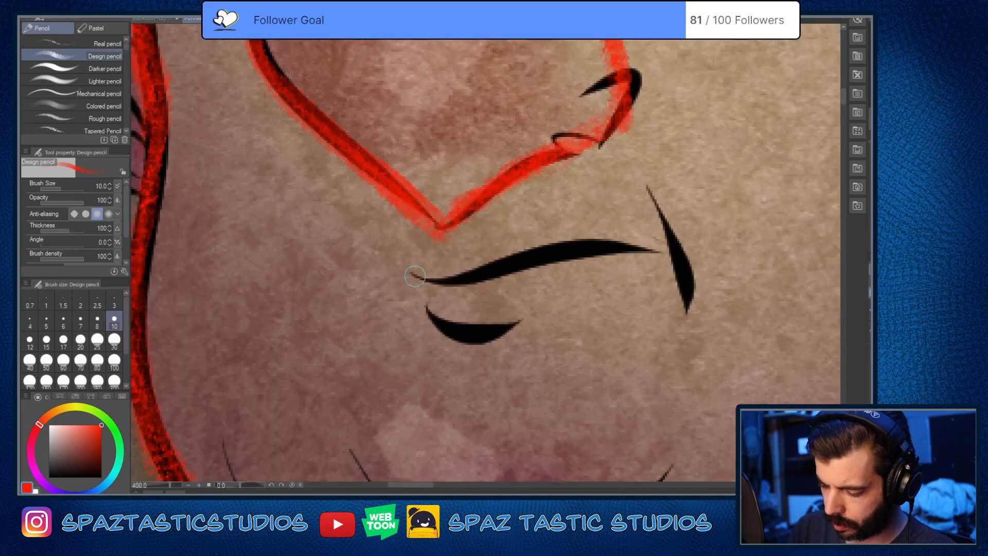
pyautogui.moveTo(408, 273)
pyautogui.mouseDown()
pyautogui.moveTo(461, 274)
pyautogui.moveTo(625, 243)
pyautogui.mouseUp()
pyautogui.hotkey('ctrl', 'z')
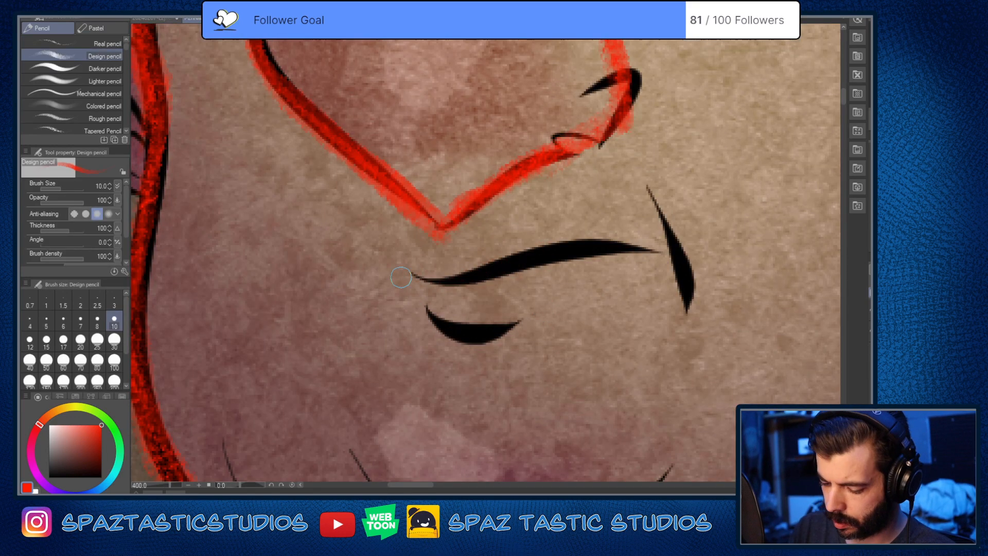
pyautogui.moveTo(402, 275); pyautogui.dragTo(485, 278)
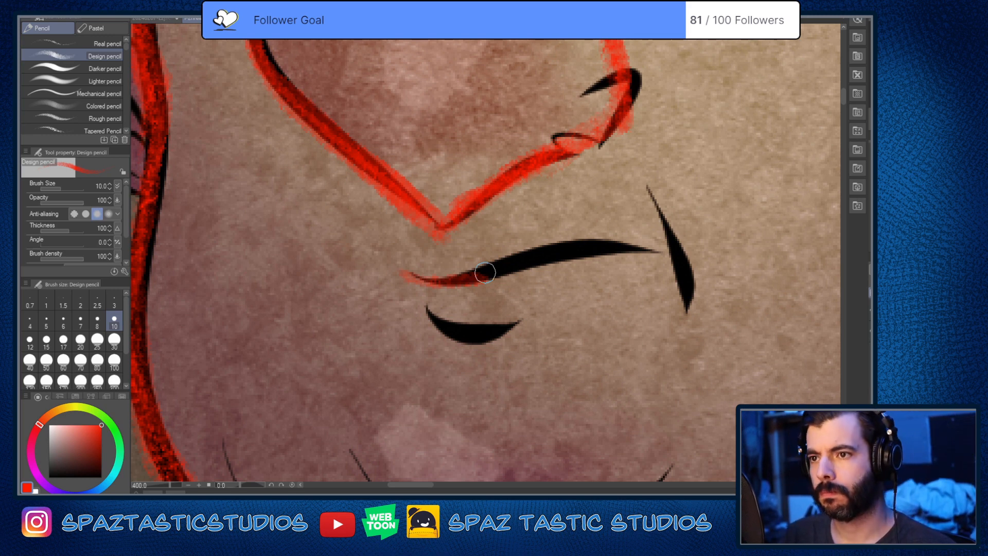
pyautogui.moveTo(427, 276)
pyautogui.mouseDown()
pyautogui.moveTo(447, 281)
pyautogui.moveTo(625, 247)
pyautogui.mouseUp()
pyautogui.hotkey('ctrl', 'z')
pyautogui.moveTo(407, 275)
pyautogui.mouseDown()
pyautogui.moveTo(570, 249)
pyautogui.moveTo(646, 251)
pyautogui.mouseUp()
pyautogui.moveTo(646, 189); pyautogui.dragTo(689, 308)
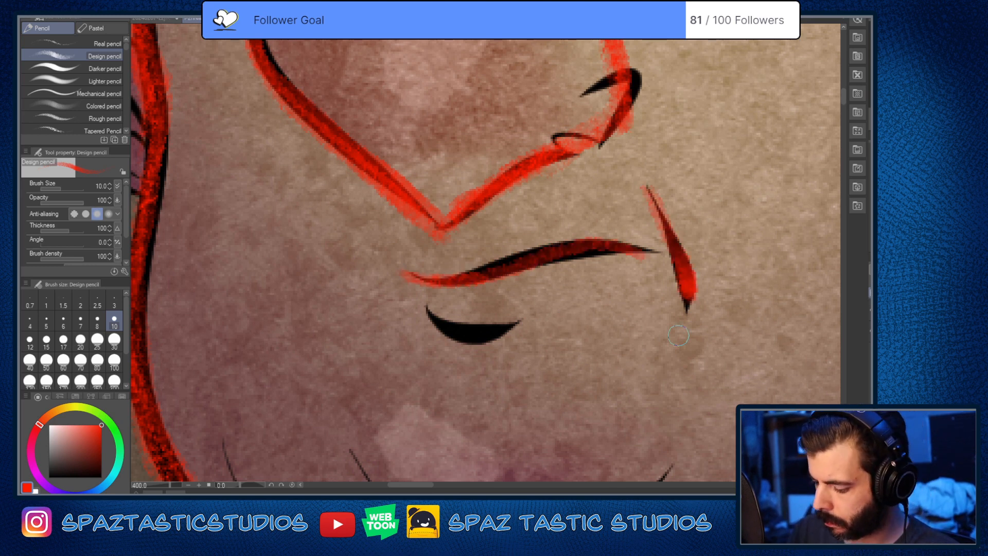
pyautogui.moveTo(426, 308)
pyautogui.mouseDown()
pyautogui.moveTo(446, 331)
pyautogui.moveTo(509, 330)
pyautogui.mouseUp()
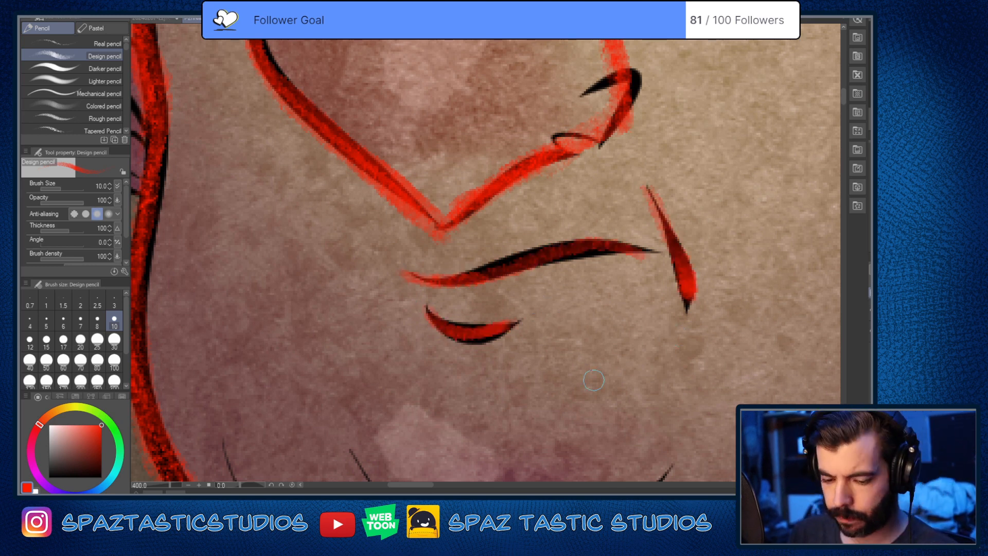
# Step: Fill in the pupils of both eyes in red
pyautogui.scroll(-4, 593, 387)
pyautogui.moveTo(631, 363); pyautogui.dragTo(542, 342)
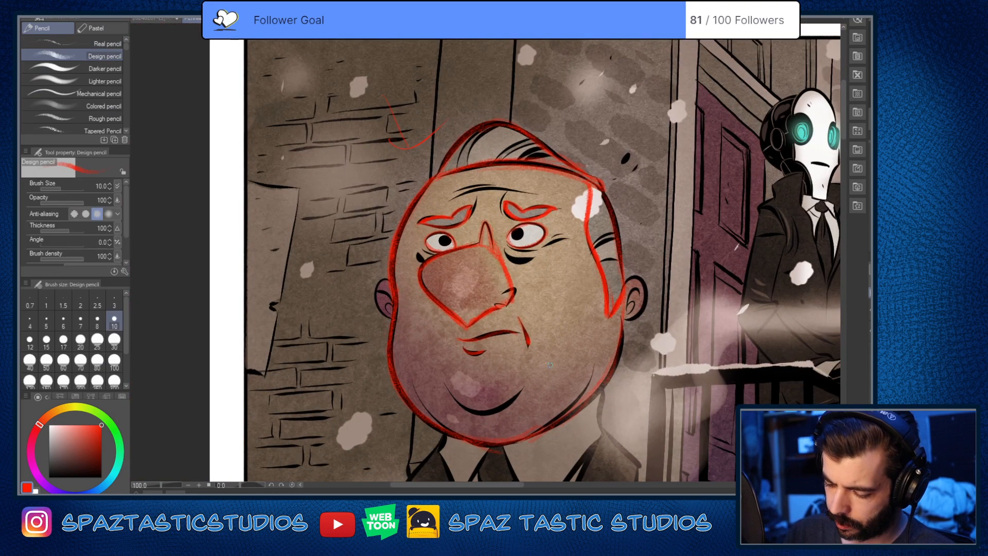
pyautogui.scroll(2, 537, 247)
pyautogui.moveTo(496, 215)
pyautogui.mouseDown()
pyautogui.moveTo(500, 229)
pyautogui.moveTo(508, 212)
pyautogui.moveTo(501, 219)
pyautogui.mouseUp()
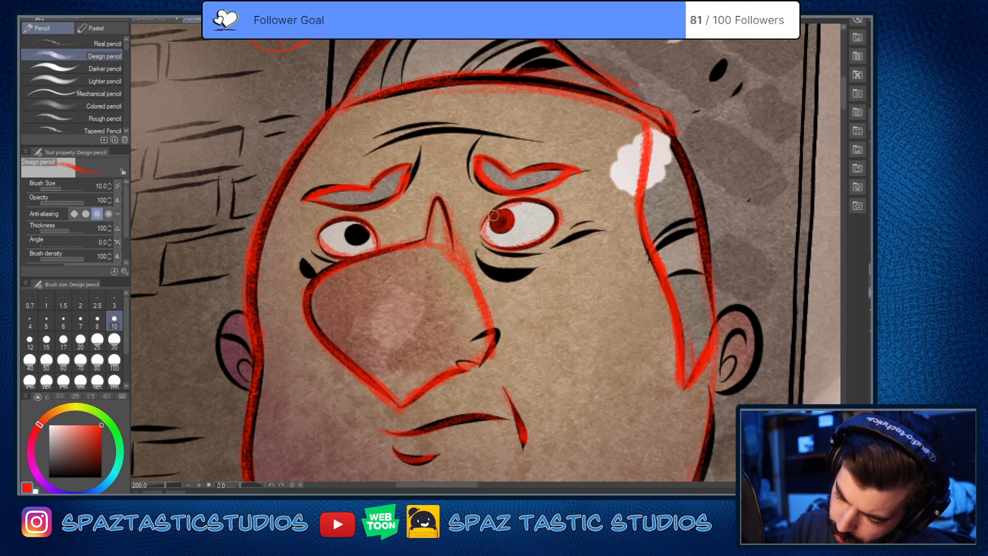
pyautogui.moveTo(353, 242)
pyautogui.mouseDown()
pyautogui.moveTo(354, 232)
pyautogui.moveTo(359, 239)
pyautogui.mouseUp()
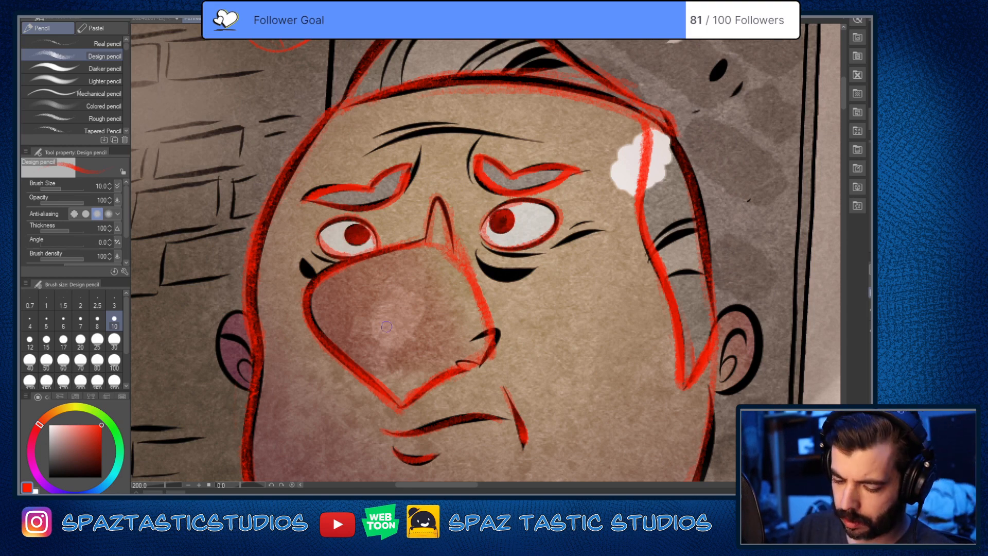
# Step: Trace the bags and wrinkles around the eyes in red, reducing the pencil to size 7 for the thin creases
pyautogui.moveTo(312, 278); pyautogui.dragTo(311, 251)
pyautogui.moveTo(482, 261)
pyautogui.mouseDown()
pyautogui.moveTo(502, 275)
pyautogui.moveTo(612, 234)
pyautogui.moveTo(591, 243)
pyautogui.moveTo(574, 228)
pyautogui.moveTo(595, 222)
pyautogui.mouseUp()
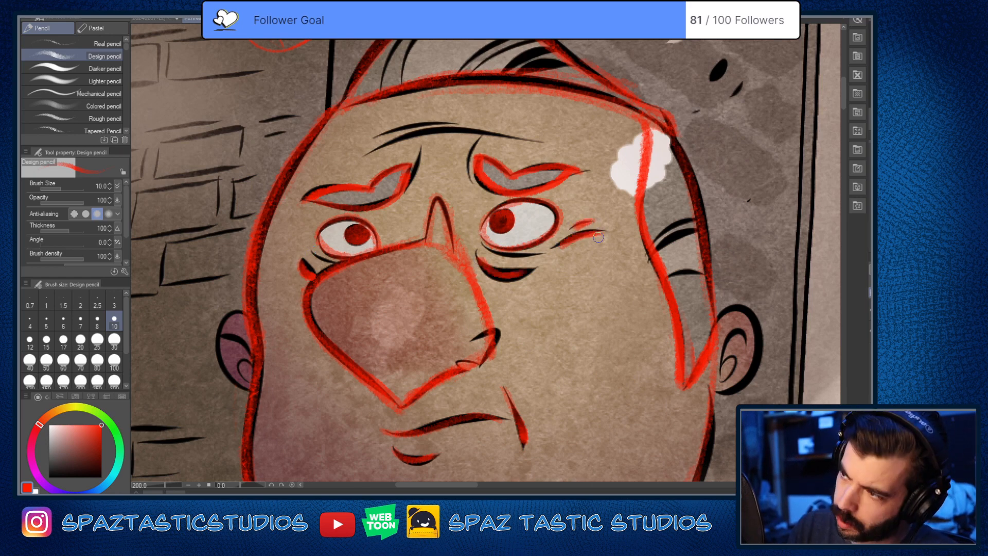
pyautogui.press('[')
pyautogui.press('[')
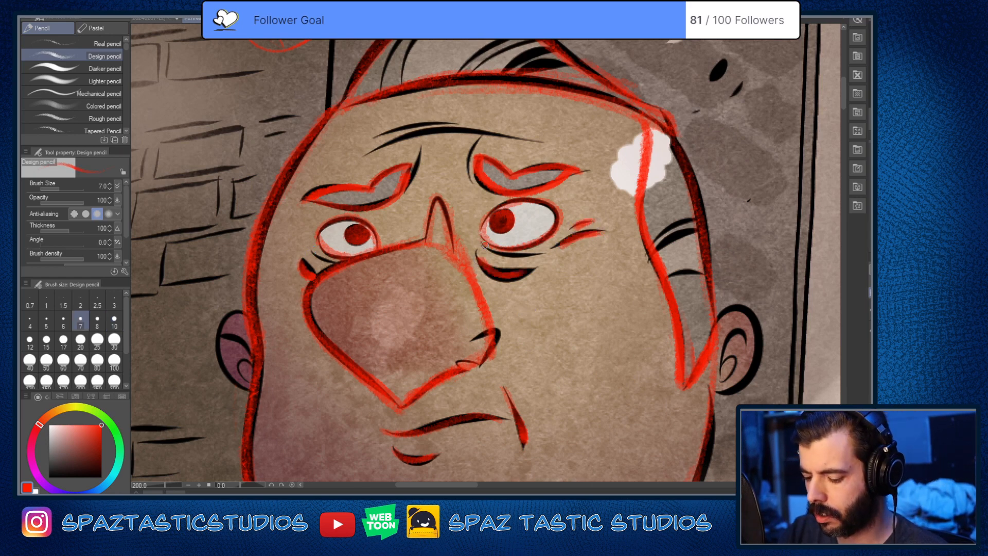
pyautogui.moveTo(310, 251); pyautogui.dragTo(332, 260)
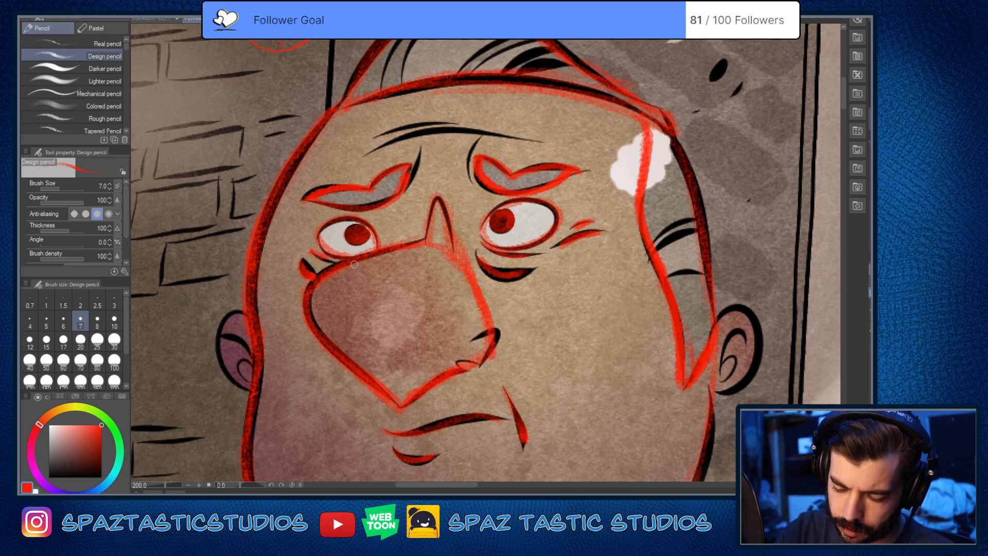
# Step: Trace the two long wrinkles across the heavyset man's forehead in red
pyautogui.press('space')
pyautogui.moveTo(587, 407)
pyautogui.mouseDown()
pyautogui.moveTo(616, 392)
pyautogui.moveTo(635, 432)
pyautogui.moveTo(630, 479)
pyautogui.mouseUp()
pyautogui.moveTo(402, 230)
pyautogui.mouseDown()
pyautogui.moveTo(515, 206)
pyautogui.moveTo(574, 215)
pyautogui.mouseUp()
pyautogui.moveTo(428, 205); pyautogui.dragTo(489, 195)
pyautogui.press('space')
pyautogui.moveTo(564, 280); pyautogui.dragTo(631, 116)
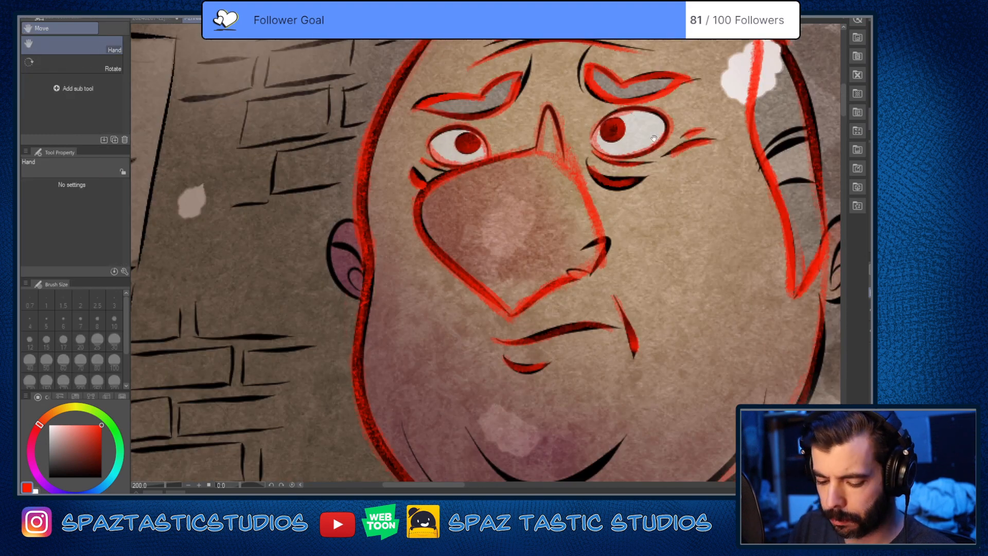
# Step: Trace the outer outlines of both of the heavyset man's ears in red
pyautogui.moveTo(356, 222)
pyautogui.mouseDown()
pyautogui.moveTo(336, 225)
pyautogui.moveTo(327, 257)
pyautogui.moveTo(360, 300)
pyautogui.mouseUp()
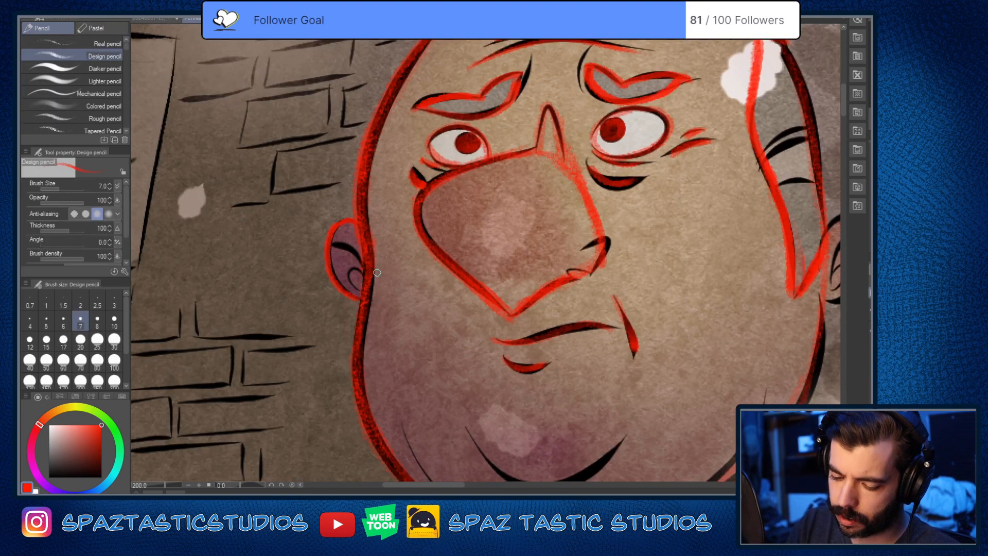
pyautogui.press('space')
pyautogui.moveTo(694, 392)
pyautogui.mouseDown()
pyautogui.moveTo(468, 424)
pyautogui.moveTo(395, 460)
pyautogui.mouseUp()
pyautogui.moveTo(521, 309)
pyautogui.mouseDown()
pyautogui.moveTo(560, 298)
pyautogui.moveTo(570, 319)
pyautogui.moveTo(566, 345)
pyautogui.moveTo(527, 377)
pyautogui.mouseUp()
pyautogui.press('space')
pyautogui.moveTo(586, 406); pyautogui.dragTo(590, 397)
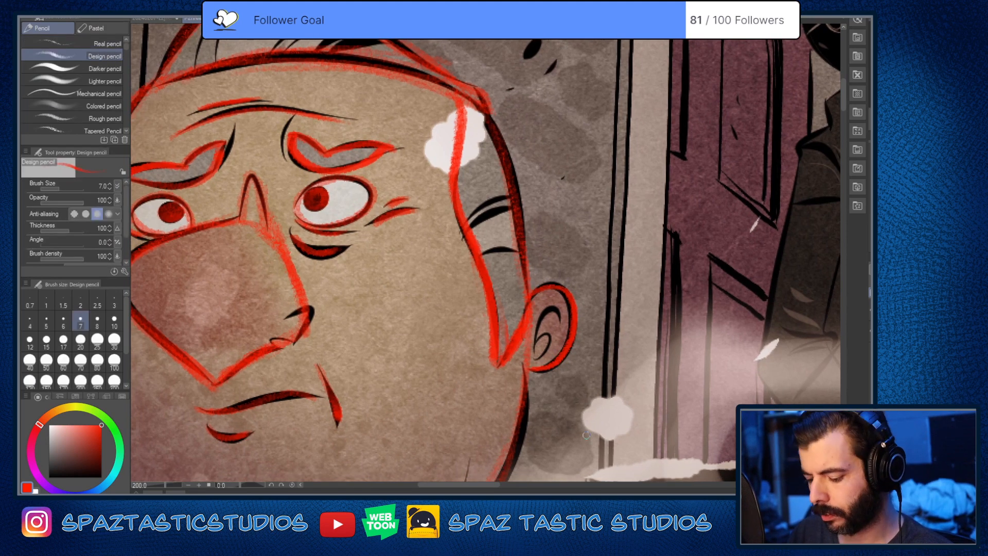
# Step: Trace the heavyset man's jaw in red from below the ear beside the sideburn down to the chin
pyautogui.press('space')
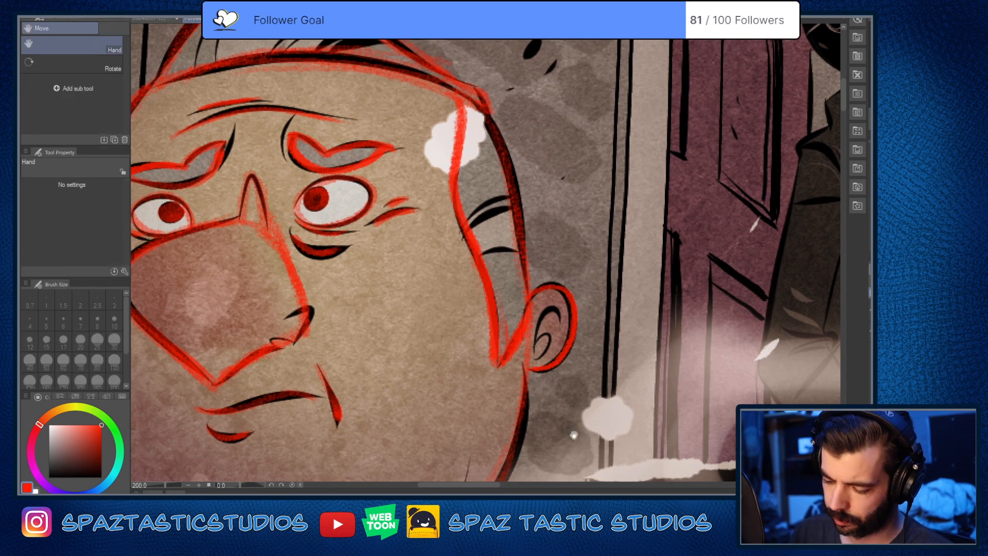
pyautogui.moveTo(577, 406)
pyautogui.mouseDown()
pyautogui.moveTo(677, 302)
pyautogui.moveTo(670, 190)
pyautogui.mouseUp()
pyautogui.moveTo(614, 148)
pyautogui.mouseDown()
pyautogui.moveTo(610, 221)
pyautogui.moveTo(548, 323)
pyautogui.moveTo(432, 381)
pyautogui.mouseUp()
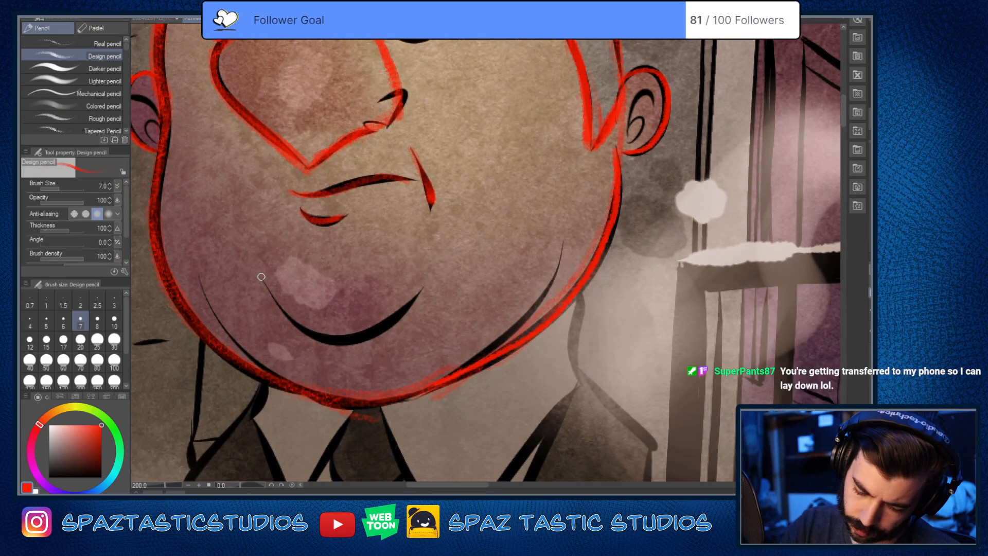
# Step: Trace the curved chin crease and the thin jowl line on the far side of the chin in red
pyautogui.moveTo(261, 277)
pyautogui.mouseDown()
pyautogui.moveTo(313, 336)
pyautogui.moveTo(422, 289)
pyautogui.mouseUp()
pyautogui.hotkey('ctrl', 'z')
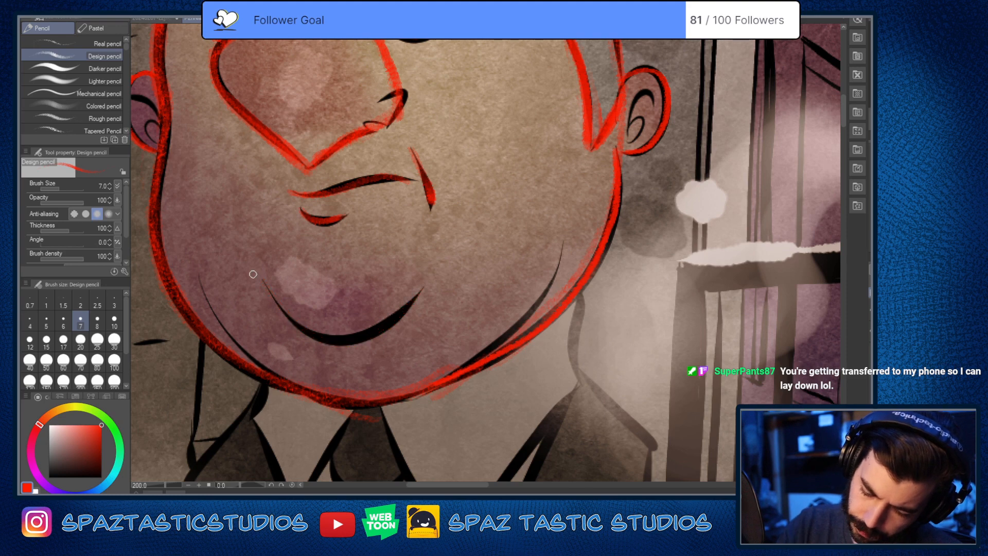
pyautogui.moveTo(275, 301)
pyautogui.mouseDown()
pyautogui.moveTo(346, 341)
pyautogui.moveTo(430, 282)
pyautogui.mouseUp()
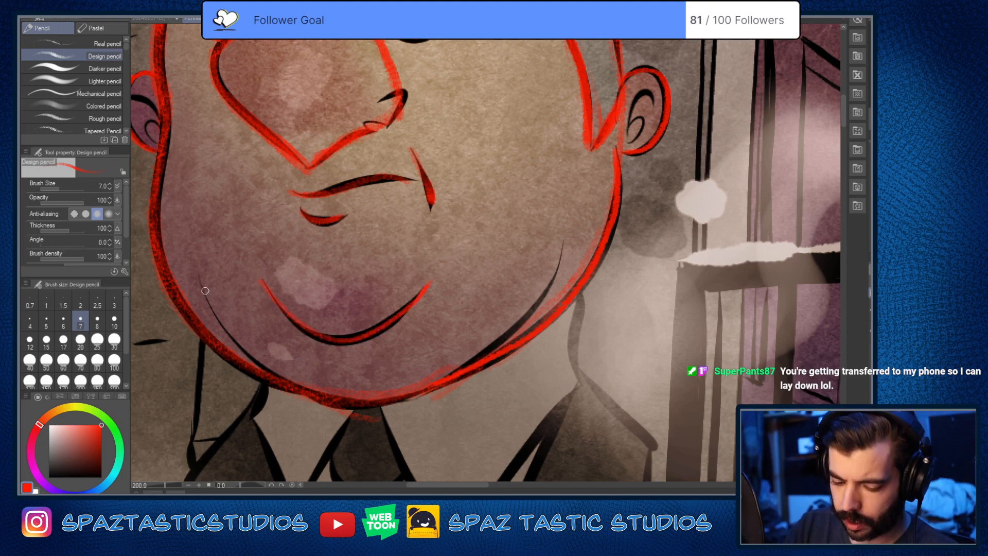
pyautogui.moveTo(205, 299); pyautogui.dragTo(325, 400)
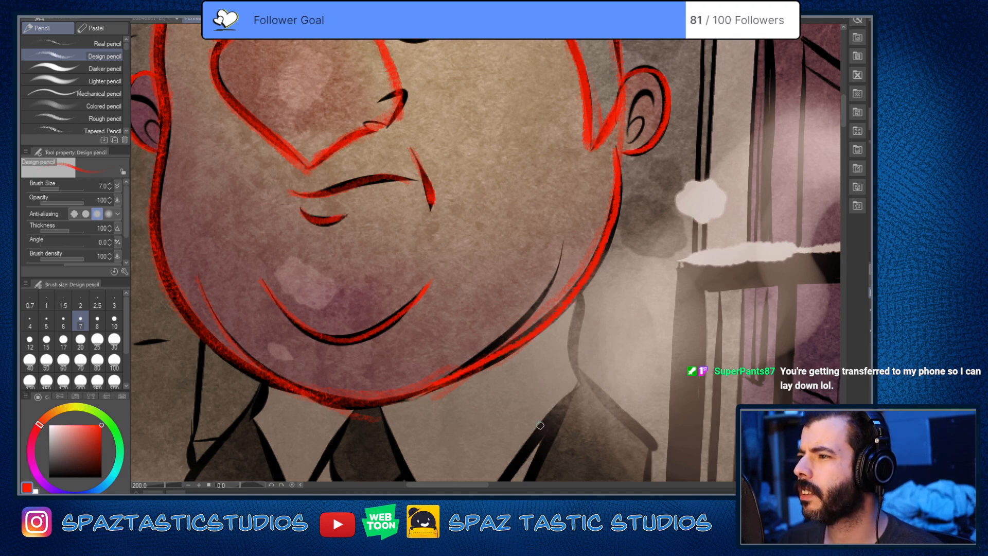
# Step: Touch up the lower tip of the crease at the mouth corner in red
pyautogui.press('e')
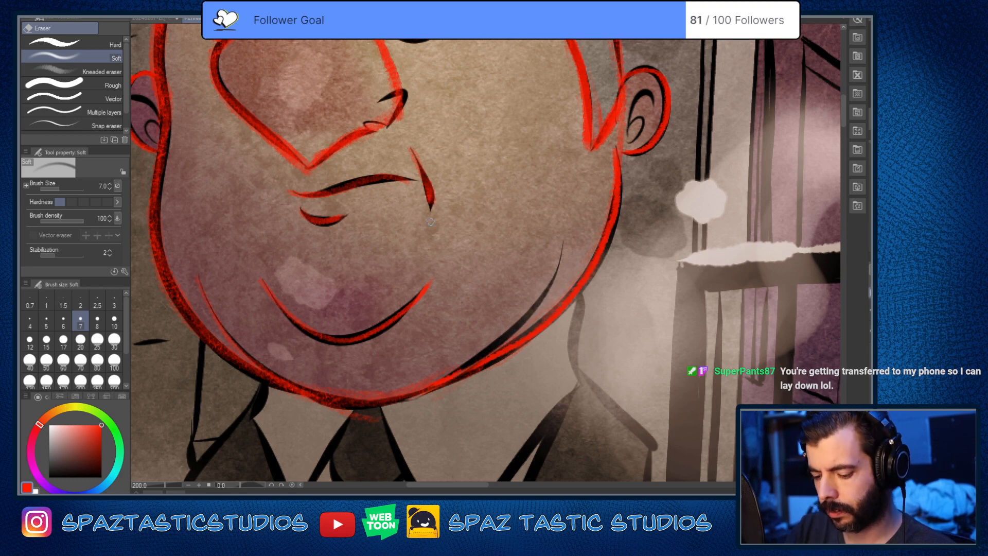
pyautogui.press('p')
pyautogui.moveTo(430, 209)
pyautogui.mouseDown()
pyautogui.moveTo(420, 159)
pyautogui.moveTo(432, 190)
pyautogui.mouseUp()
# Step: Erase the stray red strokes where the sideburn's lower tip meets the ear
pyautogui.press('space')
pyautogui.moveTo(622, 321); pyautogui.dragTo(569, 468)
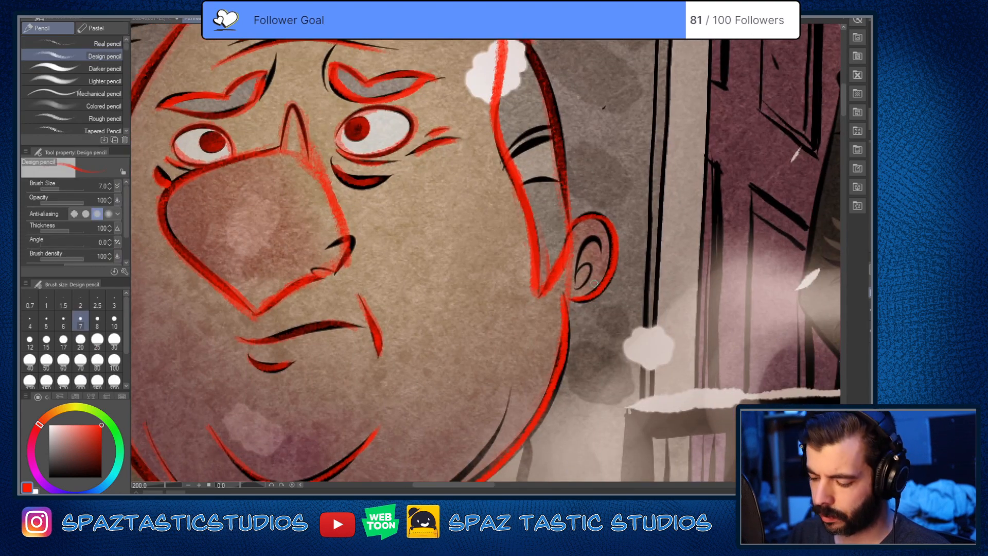
pyautogui.press('e')
pyautogui.moveTo(565, 244); pyautogui.dragTo(538, 291)
pyautogui.press('p')
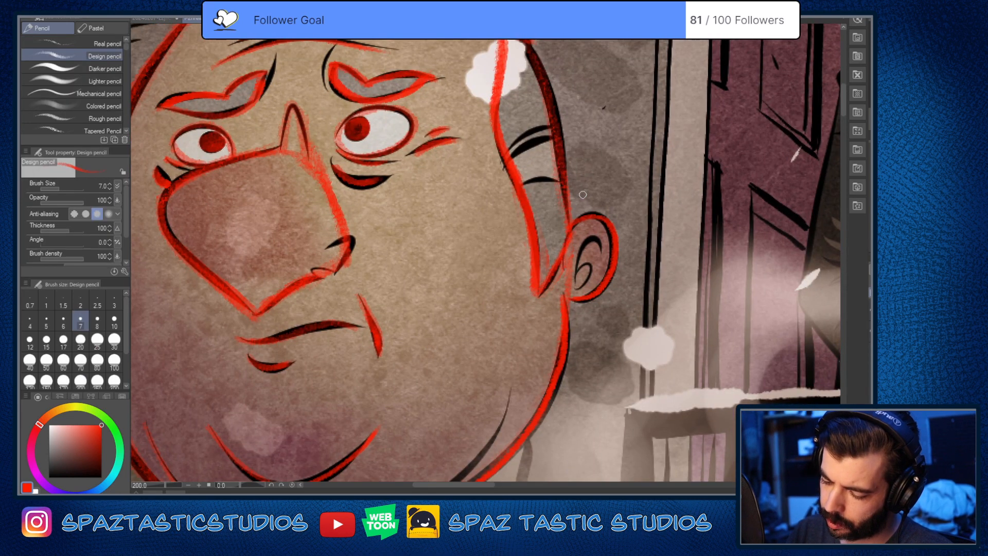
# Step: Erase the offset upper rim of the ear beside the sideburn and redraw it in red along the black line
pyautogui.scroll(-1, 591, 347)
pyautogui.press('space')
pyautogui.moveTo(550, 399); pyautogui.dragTo(606, 310)
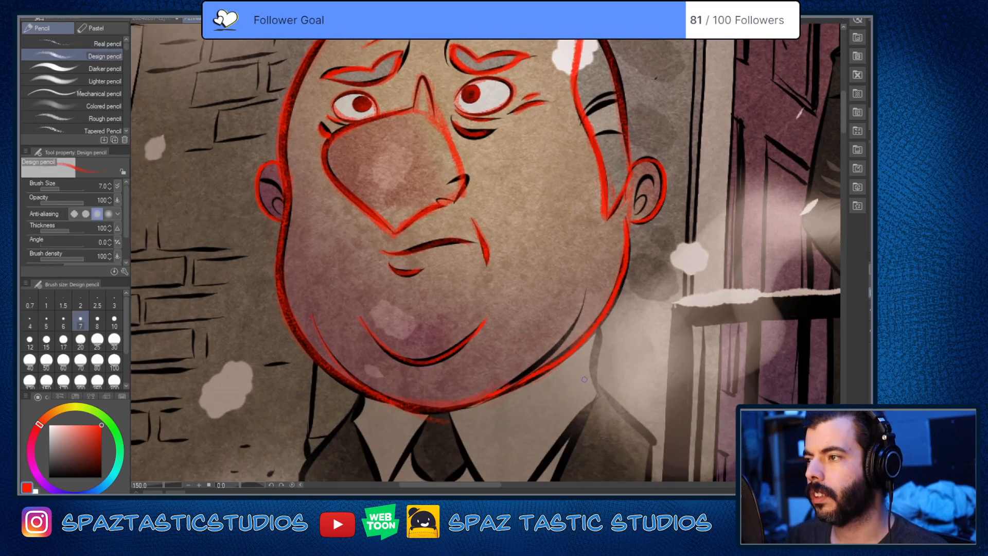
pyautogui.press('space')
pyautogui.moveTo(589, 358)
pyautogui.mouseDown()
pyautogui.moveTo(551, 393)
pyautogui.moveTo(582, 354)
pyautogui.mouseUp()
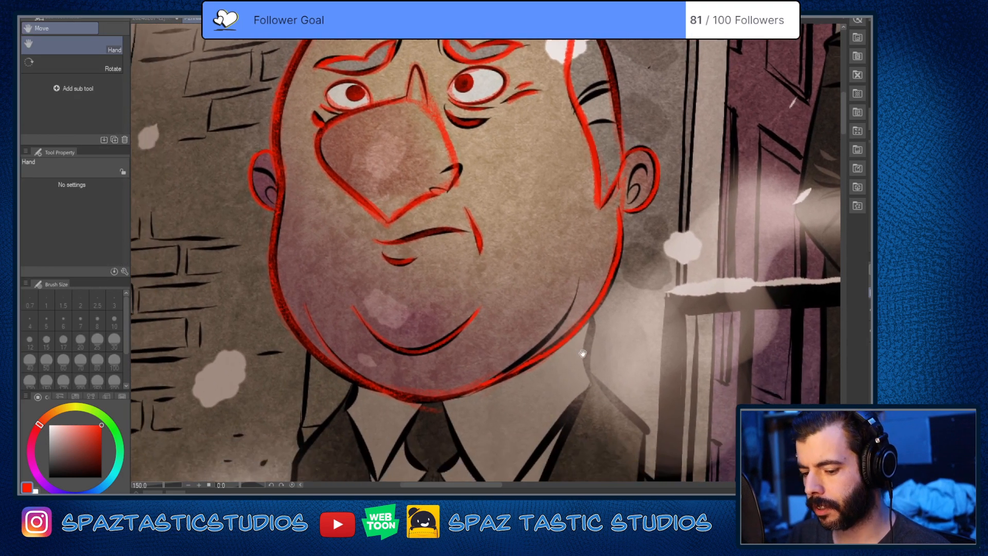
pyautogui.moveTo(567, 408); pyautogui.dragTo(584, 473)
pyautogui.press('space')
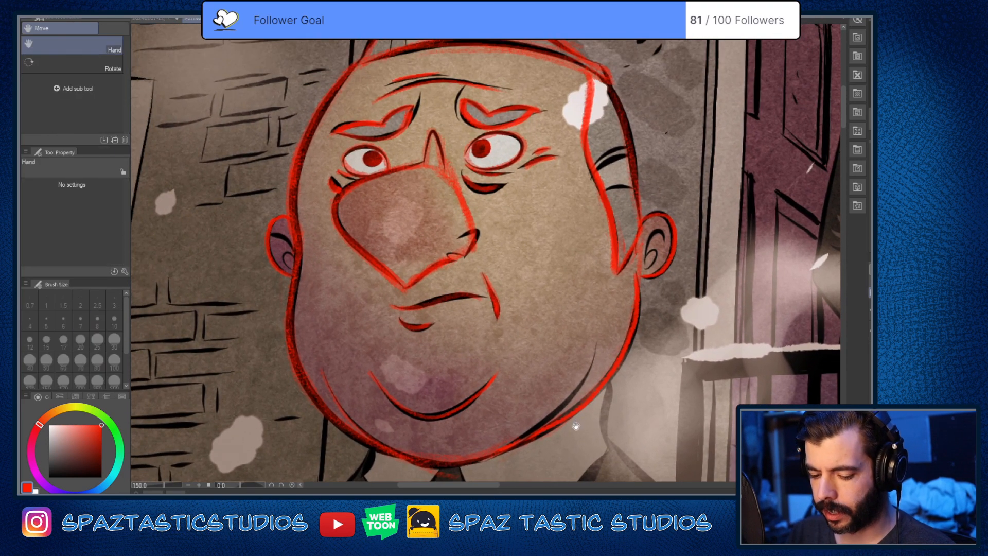
pyautogui.moveTo(577, 429); pyautogui.dragTo(616, 420)
pyautogui.scroll(5, 703, 206)
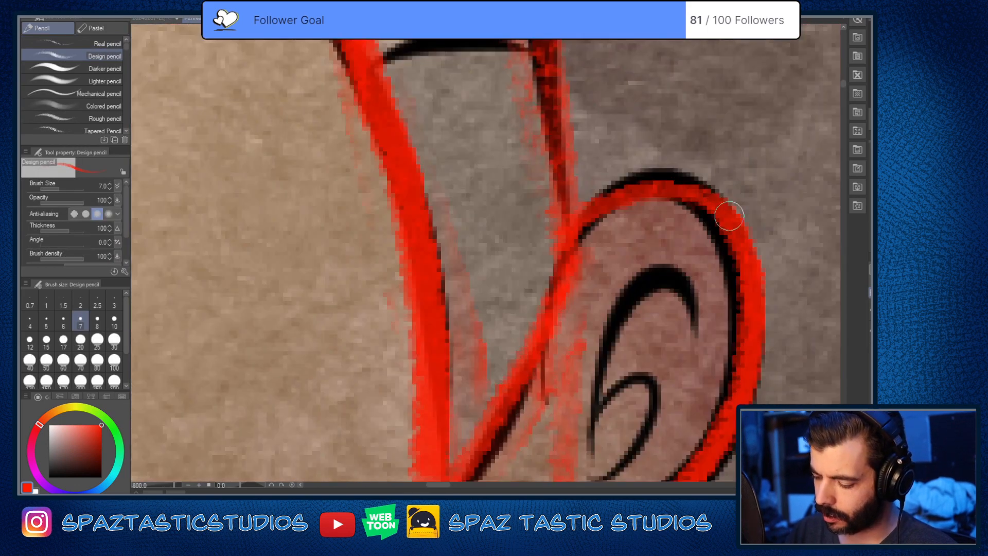
pyautogui.scroll(-1, 703, 206)
pyautogui.press('e')
pyautogui.press('p')
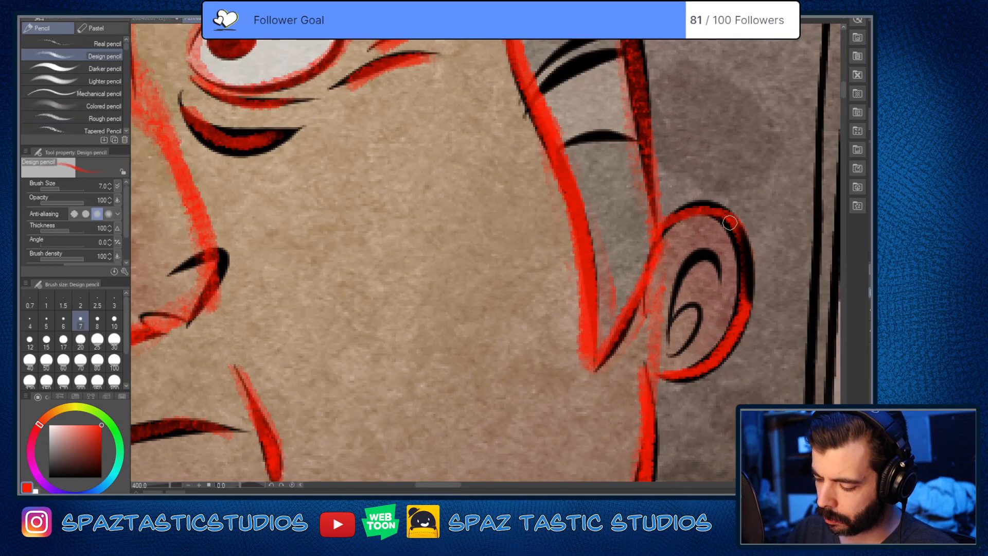
pyautogui.moveTo(733, 225)
pyautogui.mouseDown()
pyautogui.moveTo(747, 310)
pyautogui.moveTo(669, 224)
pyautogui.mouseUp()
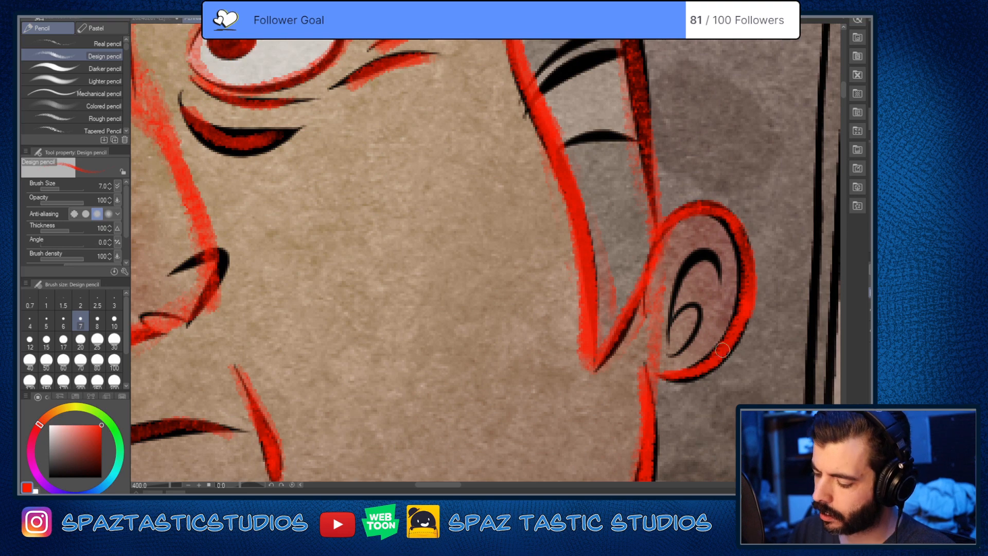
# Step: Examine the traced head as a whole within the comic panel
pyautogui.scroll(-4, 702, 321)
pyautogui.press('space')
pyautogui.moveTo(669, 355)
pyautogui.mouseDown()
pyautogui.moveTo(644, 326)
pyautogui.moveTo(571, 297)
pyautogui.mouseUp()
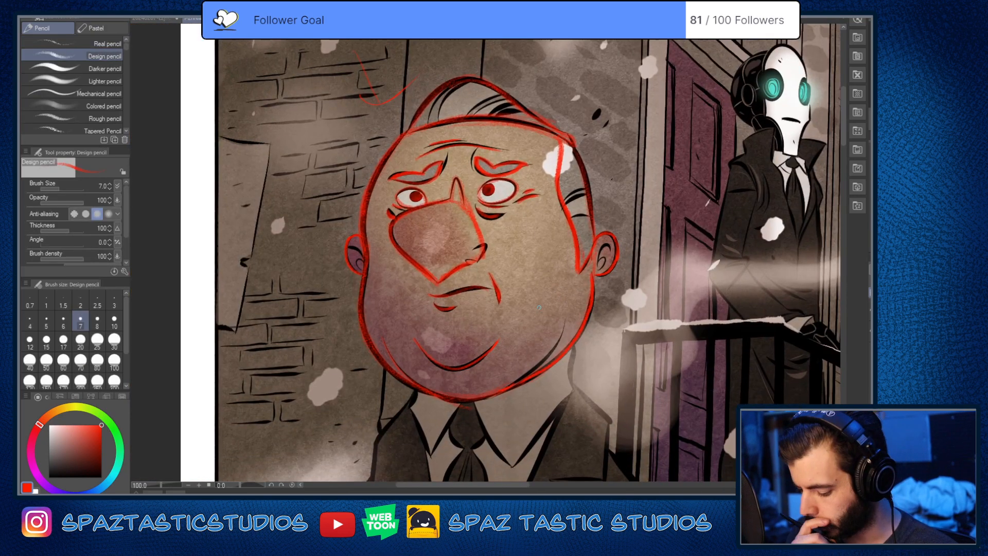
pyautogui.press('space')
pyautogui.moveTo(542, 387); pyautogui.dragTo(558, 292)
pyautogui.scroll(2, 559, 292)
pyautogui.moveTo(487, 295)
pyautogui.mouseDown()
pyautogui.moveTo(577, 217)
pyautogui.moveTo(607, 156)
pyautogui.mouseUp()
pyautogui.scroll(-3, 606, 399)
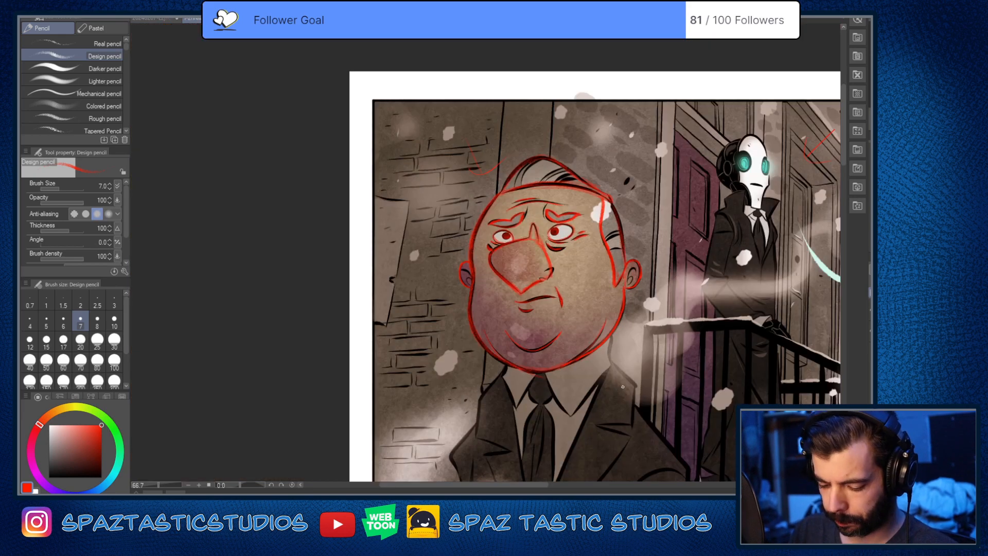
# Step: Trace the suit jacket's outer edge on the brick wall side in red, from the shoulder to the panel's lower border
pyautogui.press('space')
pyautogui.moveTo(610, 414); pyautogui.dragTo(618, 257)
pyautogui.scroll(2, 626, 347)
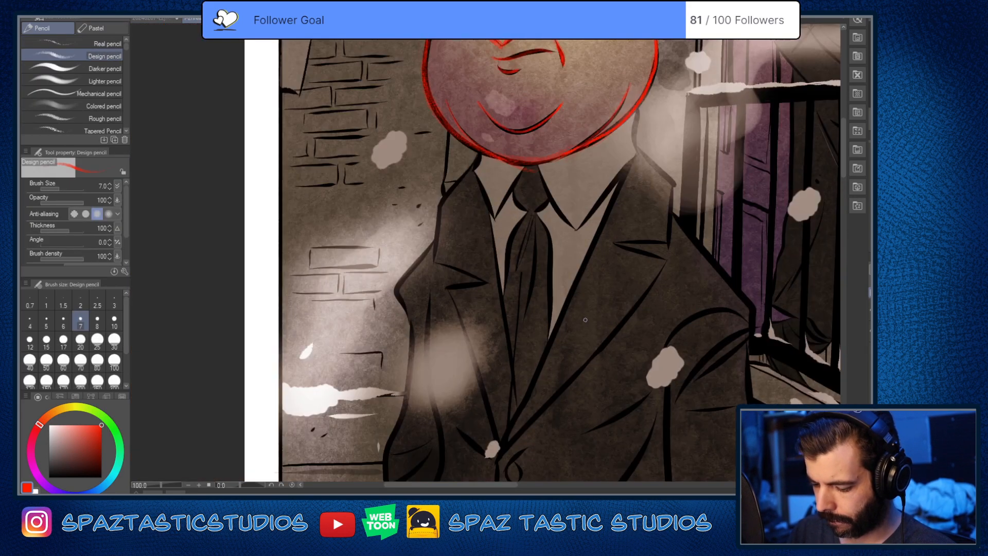
pyautogui.press('space')
pyautogui.moveTo(565, 406); pyautogui.dragTo(575, 392)
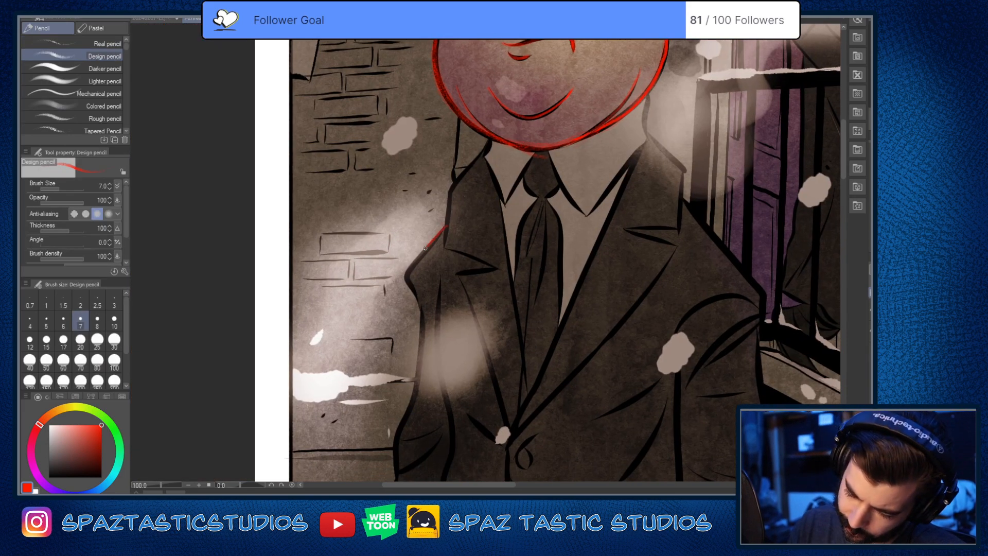
pyautogui.moveTo(417, 376)
pyautogui.mouseDown()
pyautogui.moveTo(397, 442)
pyautogui.moveTo(433, 343)
pyautogui.moveTo(436, 236)
pyautogui.mouseUp()
pyautogui.press('space')
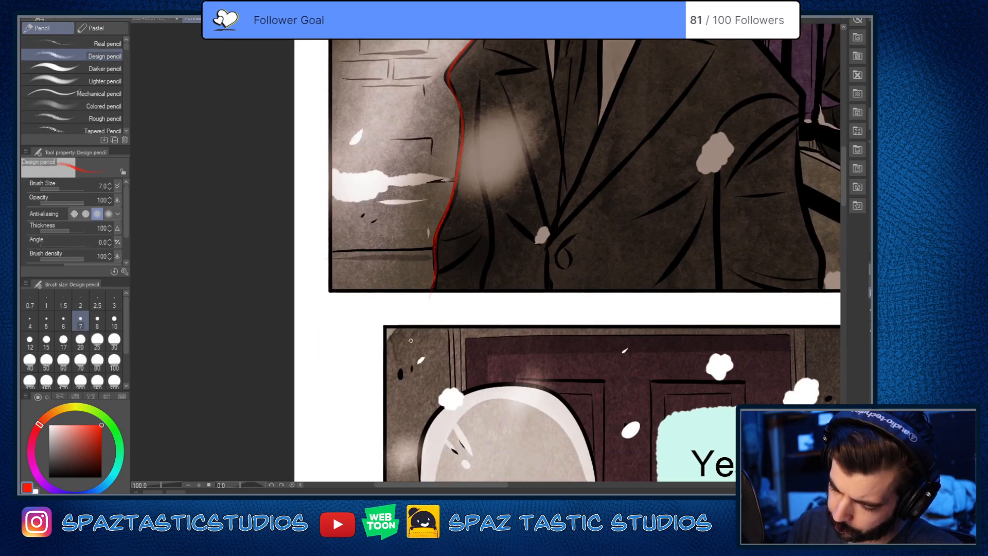
# Step: Trace the suit jacket's outer edge on the railing side in red, from the shoulder down the sleeve
pyautogui.press('space')
pyautogui.moveTo(619, 266); pyautogui.dragTo(505, 434)
pyautogui.moveTo(612, 173)
pyautogui.mouseDown()
pyautogui.moveTo(686, 267)
pyautogui.moveTo(683, 333)
pyautogui.moveTo(706, 446)
pyautogui.mouseUp()
pyautogui.press('space')
pyautogui.moveTo(680, 282); pyautogui.dragTo(669, 370)
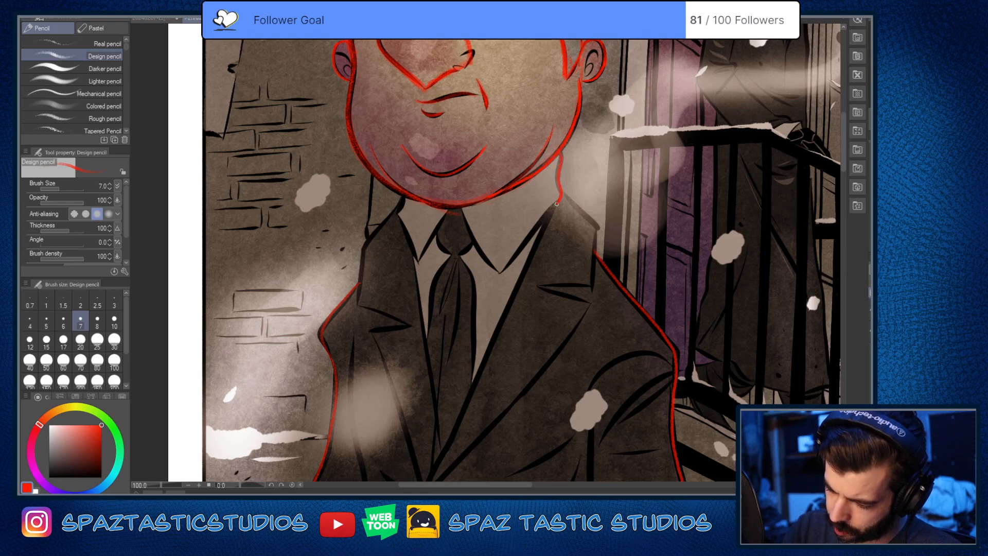
# Step: Trace the neck line, both shirt collar points, the tie knot and the tie's side edges in red
pyautogui.moveTo(556, 204)
pyautogui.mouseDown()
pyautogui.moveTo(491, 271)
pyautogui.moveTo(465, 224)
pyautogui.moveTo(494, 267)
pyautogui.moveTo(508, 269)
pyautogui.moveTo(562, 207)
pyautogui.moveTo(560, 155)
pyautogui.mouseUp()
pyautogui.hotkey('ctrl', 'z')
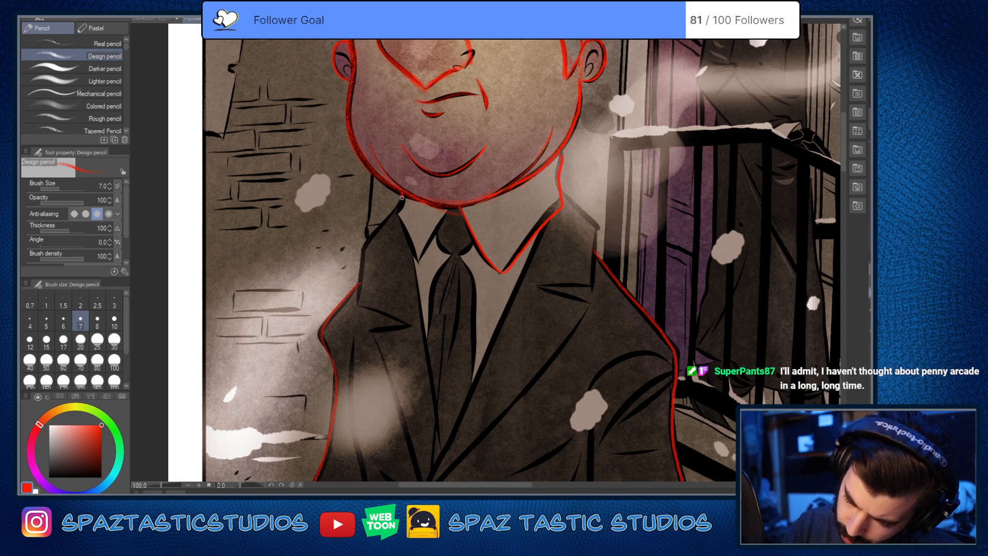
pyautogui.moveTo(398, 219)
pyautogui.mouseDown()
pyautogui.moveTo(416, 258)
pyautogui.moveTo(443, 215)
pyautogui.mouseUp()
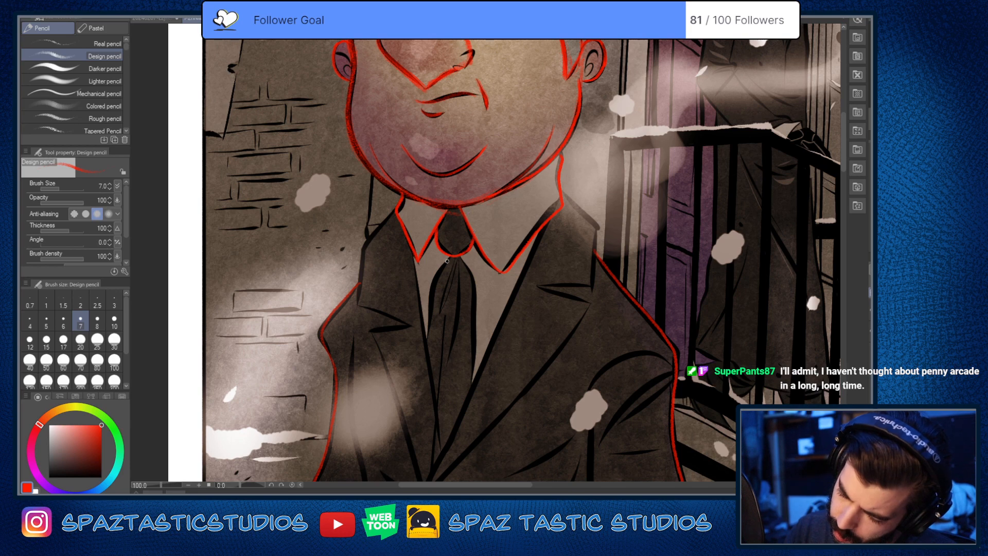
pyautogui.moveTo(446, 258); pyautogui.dragTo(420, 350)
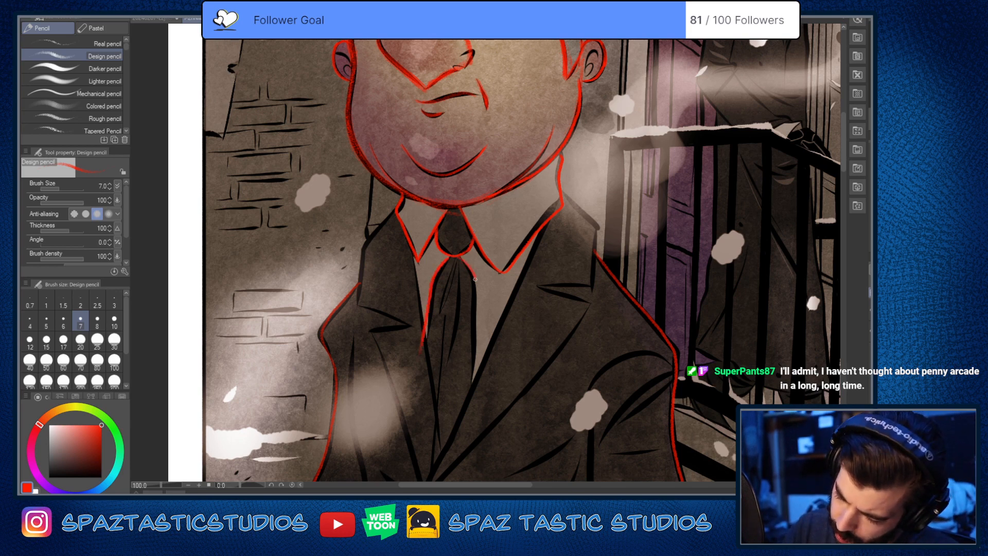
pyautogui.moveTo(475, 280); pyautogui.dragTo(475, 387)
# Step: Trace the lapel on the brick wall side in red, including its notch and the long edge to the jacket's closure
pyautogui.moveTo(606, 414); pyautogui.dragTo(636, 344)
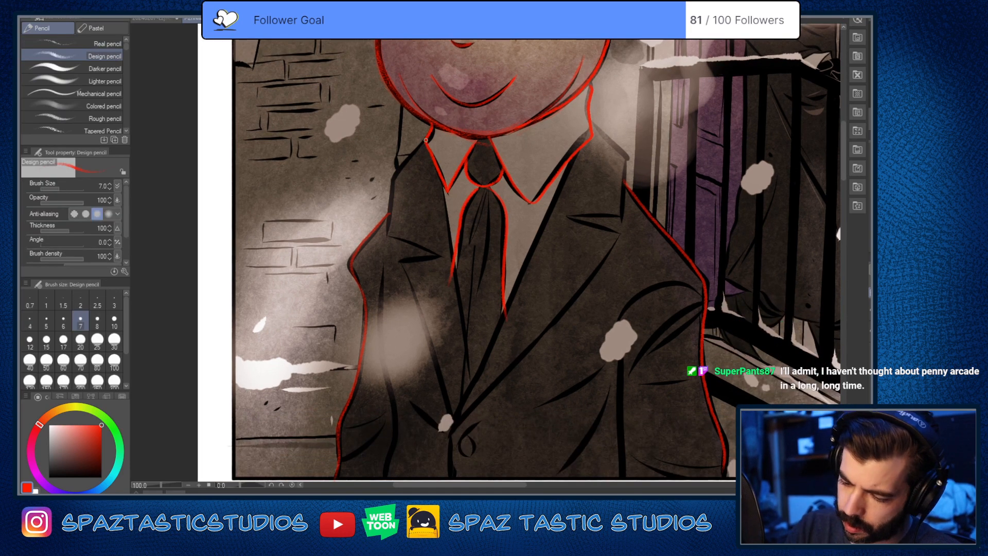
pyautogui.moveTo(426, 140)
pyautogui.mouseDown()
pyautogui.moveTo(408, 158)
pyautogui.moveTo(388, 218)
pyautogui.moveTo(410, 242)
pyautogui.mouseUp()
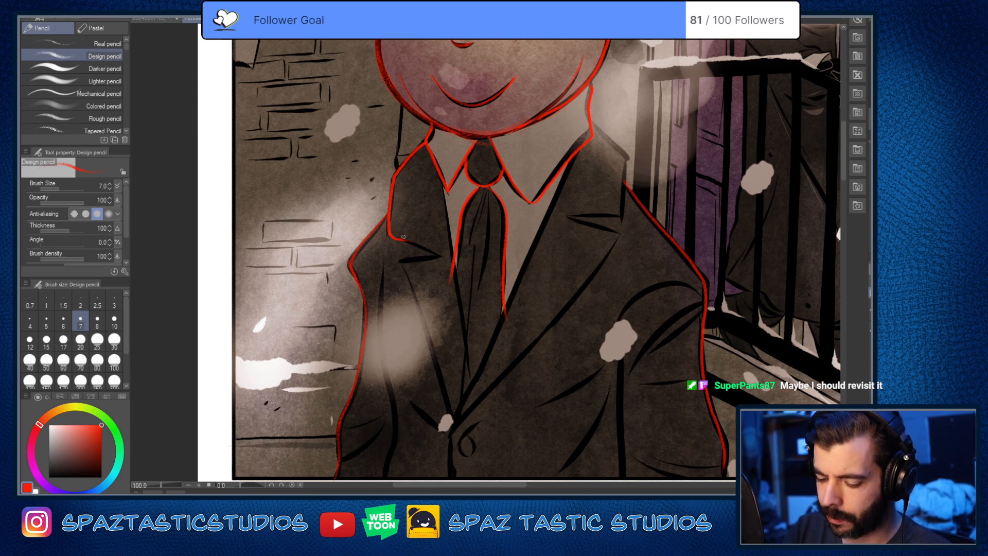
pyautogui.moveTo(397, 260)
pyautogui.mouseDown()
pyautogui.moveTo(448, 249)
pyautogui.moveTo(446, 177)
pyautogui.mouseUp()
pyautogui.press('space')
pyautogui.moveTo(380, 184); pyautogui.dragTo(419, 310)
pyautogui.press('space')
# Step: Erase the overshooting end of the tie's edge and trace the two fold lines inside the tie in red
pyautogui.press('e')
pyautogui.moveTo(434, 214)
pyautogui.mouseDown()
pyautogui.moveTo(430, 241)
pyautogui.moveTo(427, 204)
pyautogui.mouseUp()
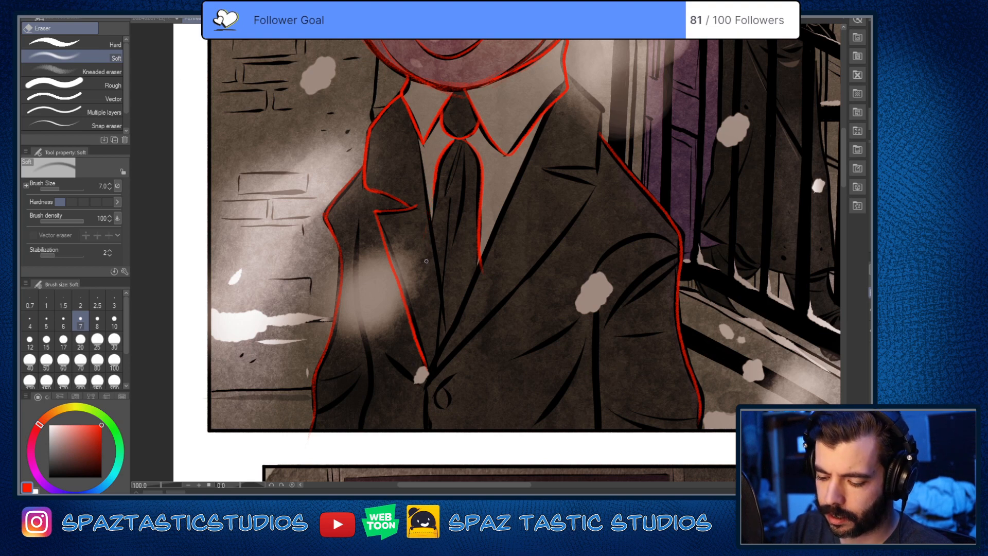
pyautogui.press('p')
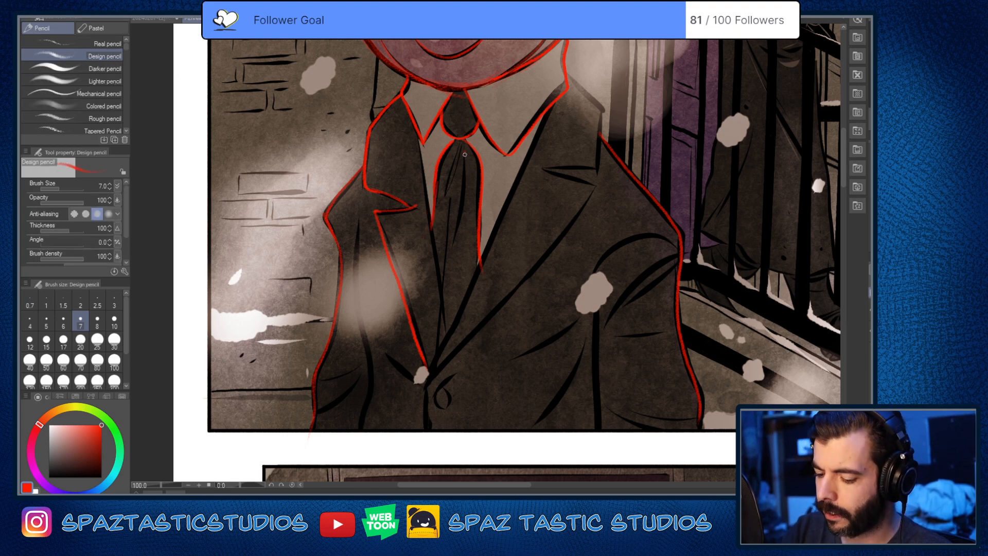
pyautogui.moveTo(464, 155); pyautogui.dragTo(461, 225)
pyautogui.moveTo(448, 164); pyautogui.dragTo(443, 197)
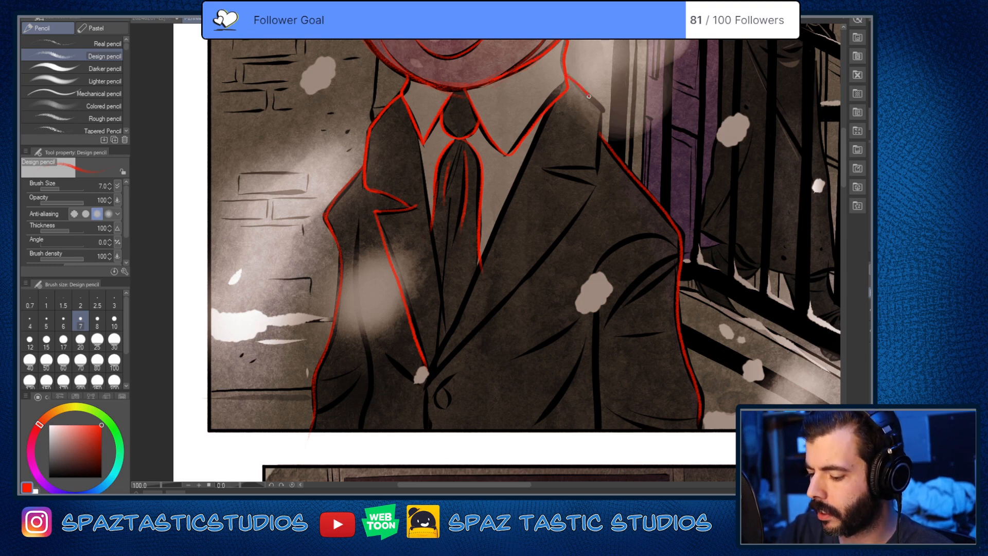
# Step: Trace the jacket collar on the railing side in red, from the neck around the outer corner through the lapel notch
pyautogui.scroll(2, 600, 146)
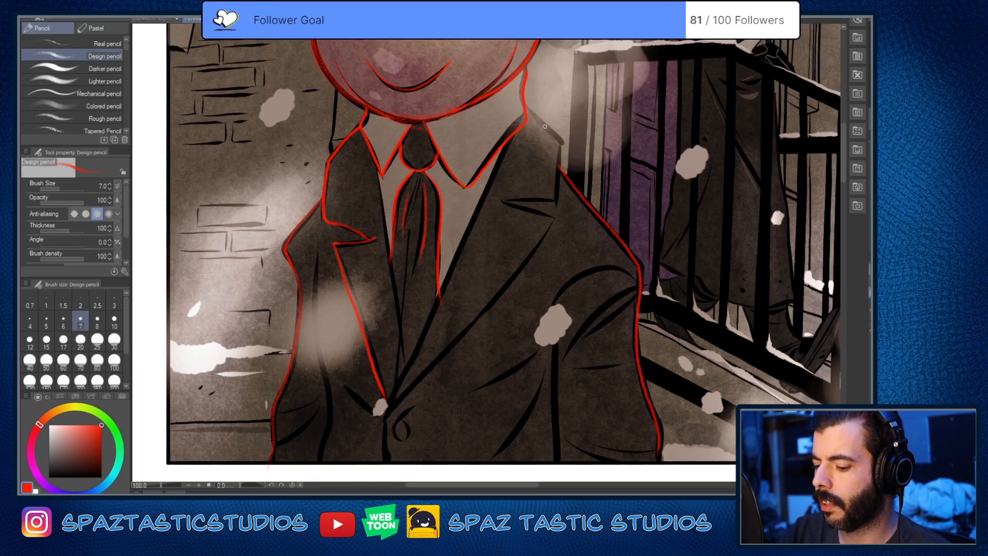
pyautogui.moveTo(541, 118)
pyautogui.mouseDown()
pyautogui.moveTo(571, 152)
pyautogui.moveTo(550, 241)
pyautogui.mouseUp()
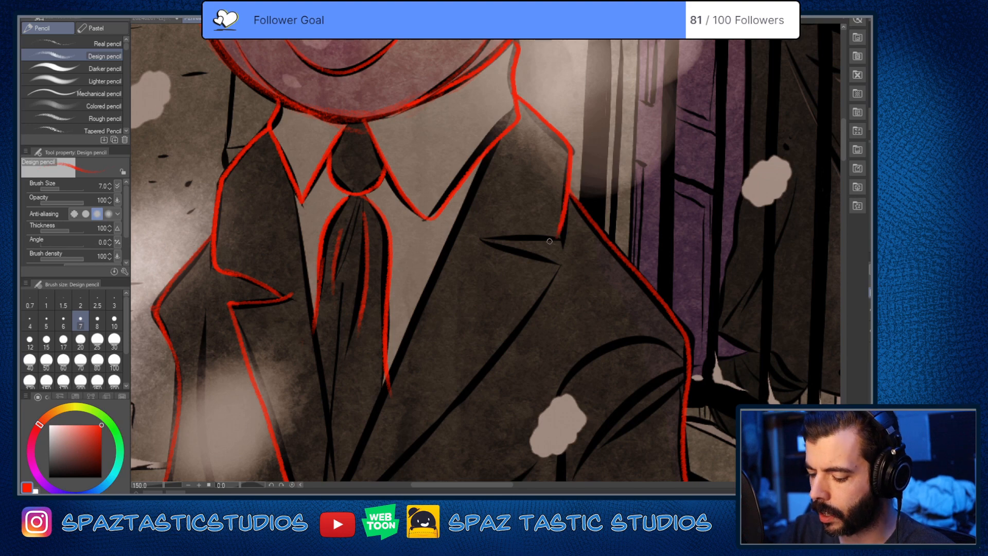
pyautogui.moveTo(488, 239); pyautogui.dragTo(566, 235)
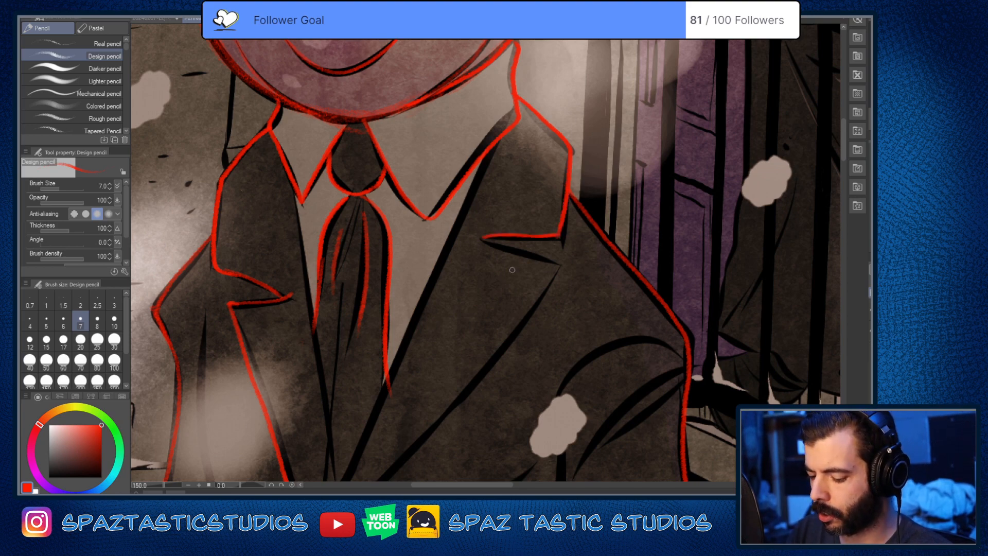
pyautogui.moveTo(486, 239); pyautogui.dragTo(555, 263)
# Step: Trace the long edge of the railing-side lapel in red down through the jacket's closure to the panel's lower border
pyautogui.press('space')
pyautogui.moveTo(569, 362); pyautogui.dragTo(643, 194)
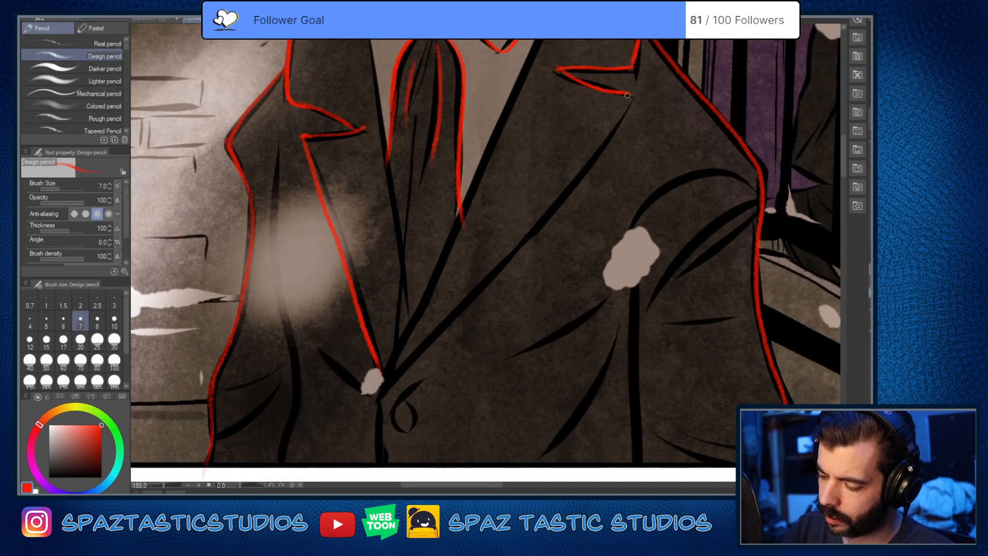
pyautogui.moveTo(632, 102)
pyautogui.mouseDown()
pyautogui.moveTo(522, 248)
pyautogui.moveTo(423, 352)
pyautogui.moveTo(377, 431)
pyautogui.moveTo(381, 468)
pyautogui.mouseUp()
pyautogui.press('space')
pyautogui.moveTo(502, 423); pyautogui.dragTo(548, 362)
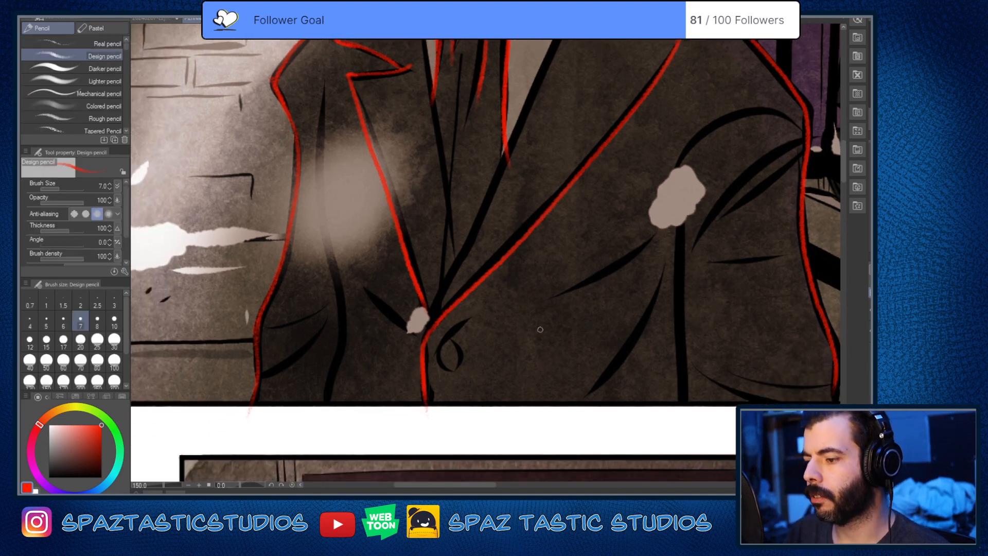
# Step: Erase the jacket's closure edge below the lapels and redraw it in red down to the panel's lower border
pyautogui.press('e')
pyautogui.moveTo(420, 337); pyautogui.dragTo(422, 392)
pyautogui.press('p')
pyautogui.moveTo(431, 326)
pyautogui.mouseDown()
pyautogui.moveTo(423, 375)
pyautogui.moveTo(435, 423)
pyautogui.mouseUp()
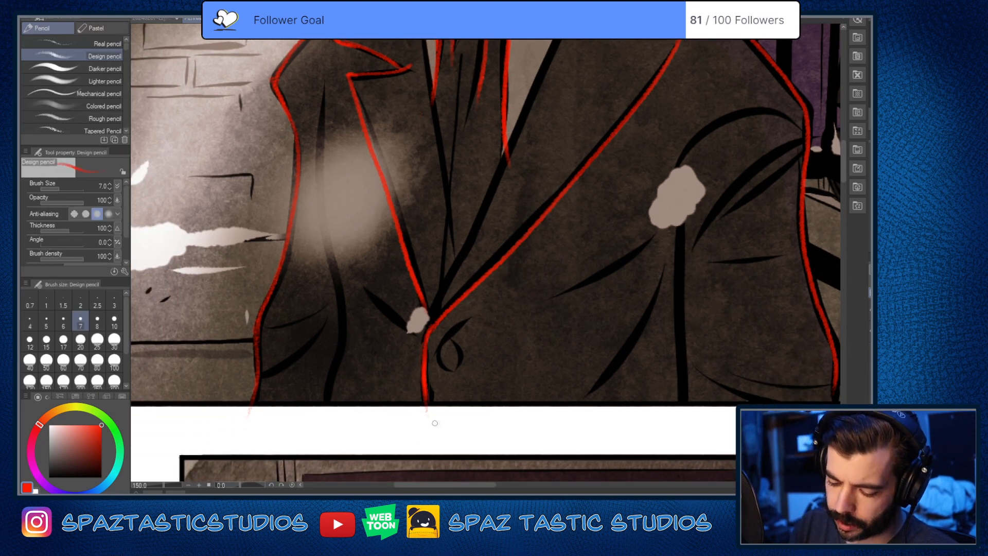
# Step: Erase the lower half of the railing-side lapel's long edge and redraw it in red along the ink line
pyautogui.press('space')
pyautogui.moveTo(573, 364); pyautogui.dragTo(586, 447)
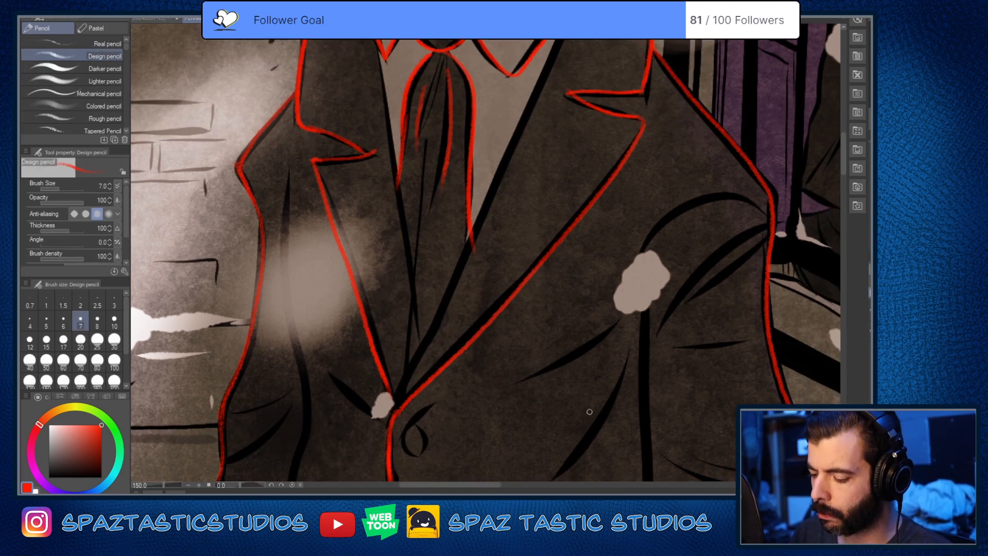
pyautogui.press('e')
pyautogui.moveTo(473, 330)
pyautogui.mouseDown()
pyautogui.moveTo(541, 273)
pyautogui.moveTo(465, 360)
pyautogui.moveTo(467, 345)
pyautogui.moveTo(416, 399)
pyautogui.mouseUp()
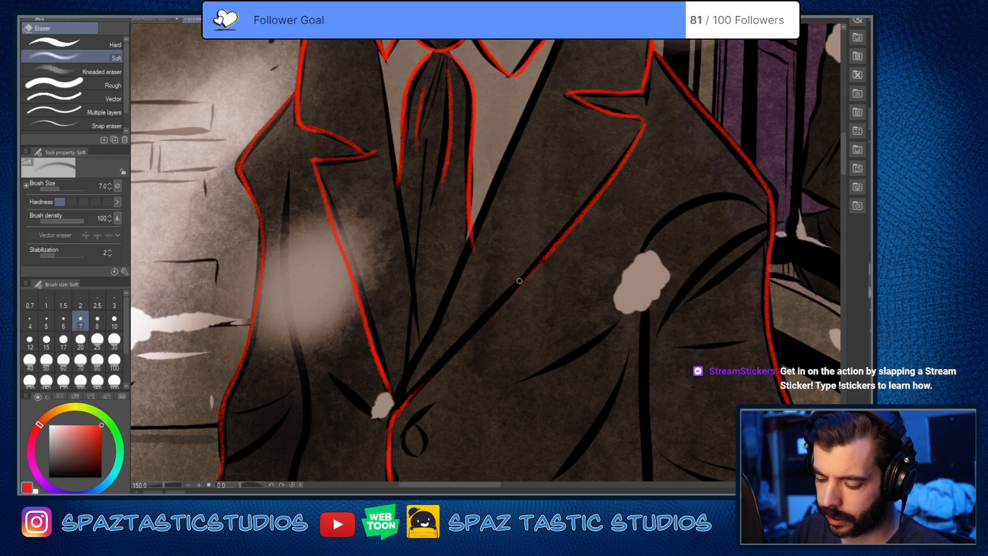
pyautogui.press('p')
pyautogui.moveTo(546, 251); pyautogui.dragTo(396, 406)
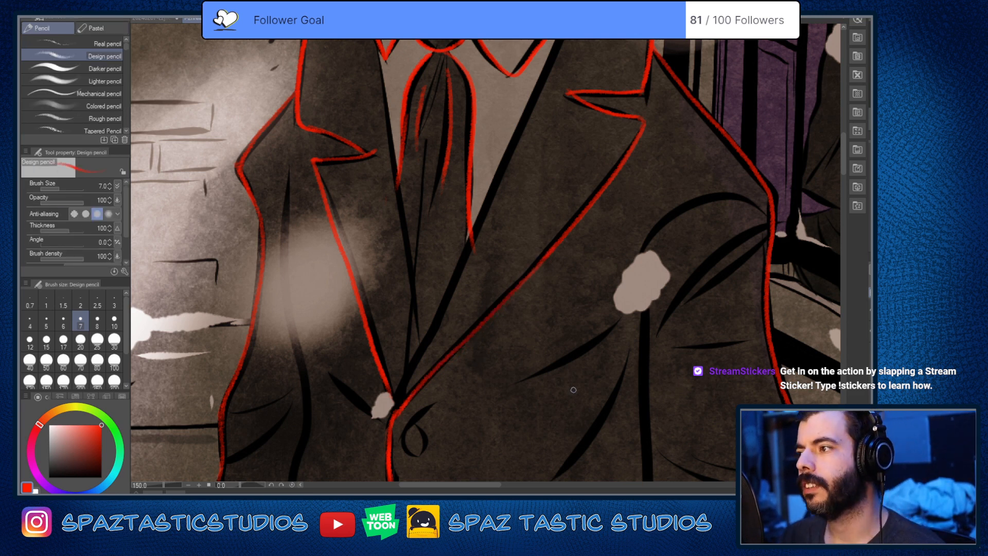
# Step: Trace both inner edges of the jacket opening beside the shirt and tie in red, and erase the overshooting end of the tie's edge
pyautogui.moveTo(574, 390); pyautogui.dragTo(613, 346)
pyautogui.press('e')
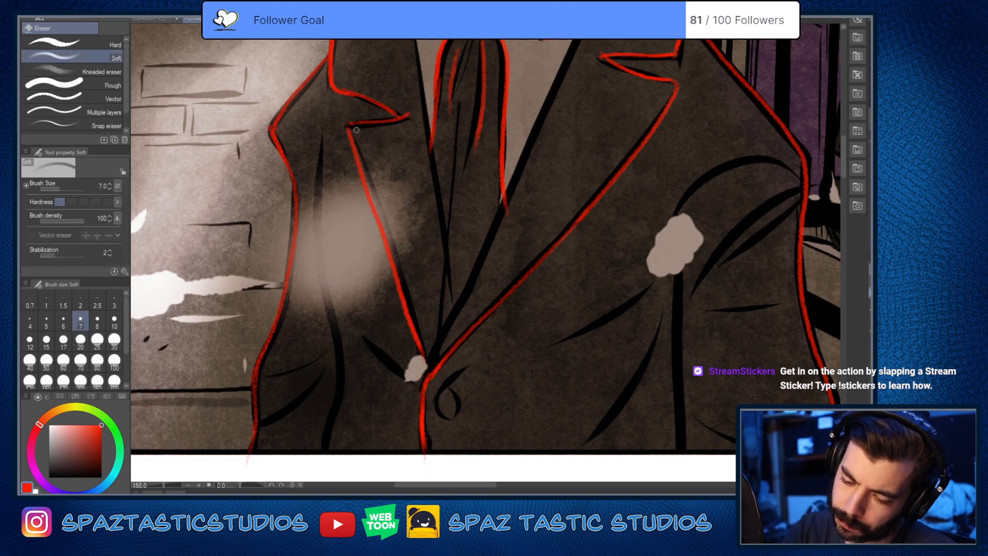
pyautogui.moveTo(584, 310); pyautogui.dragTo(585, 333)
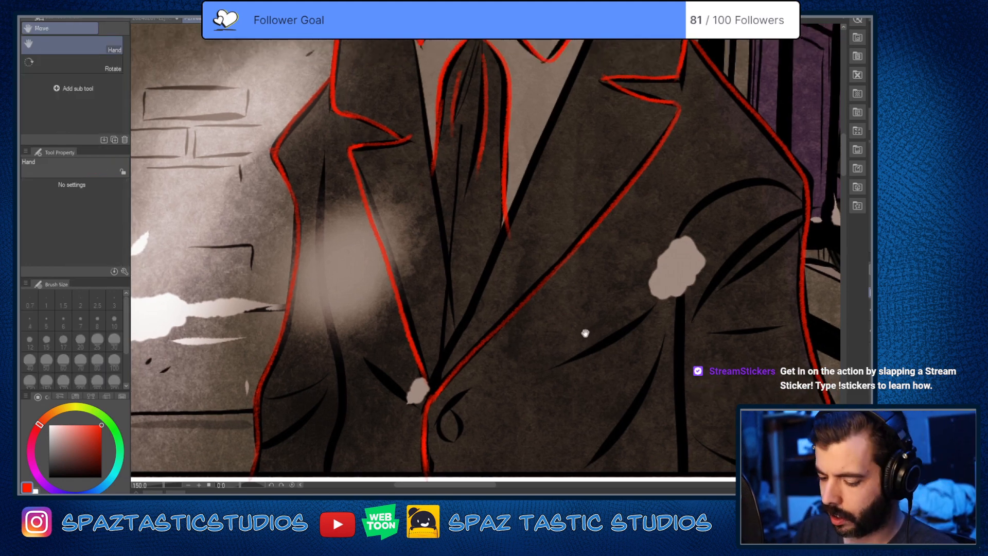
pyautogui.moveTo(462, 143); pyautogui.dragTo(463, 215)
pyautogui.moveTo(410, 89); pyautogui.dragTo(444, 429)
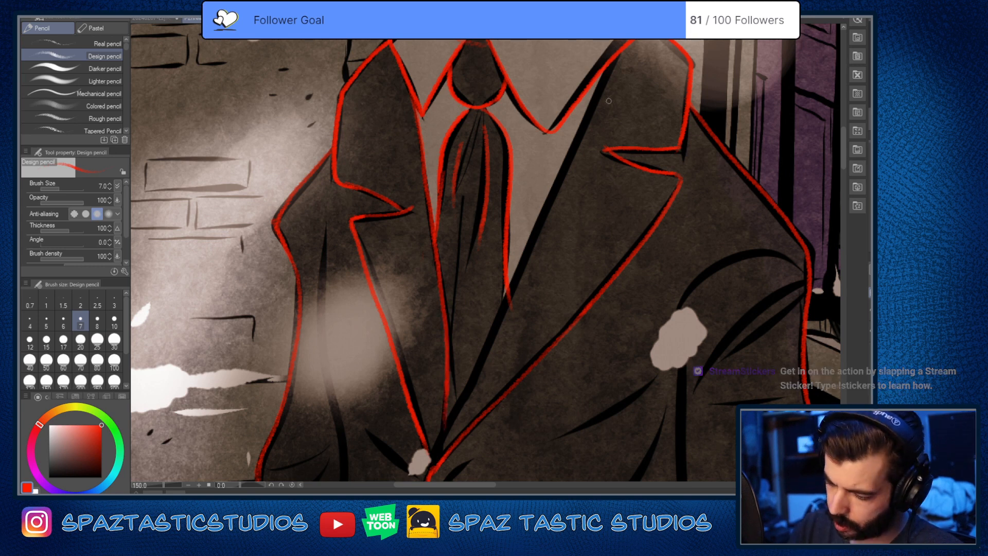
pyautogui.moveTo(620, 54); pyautogui.dragTo(433, 465)
pyautogui.press('e')
pyautogui.press('p')
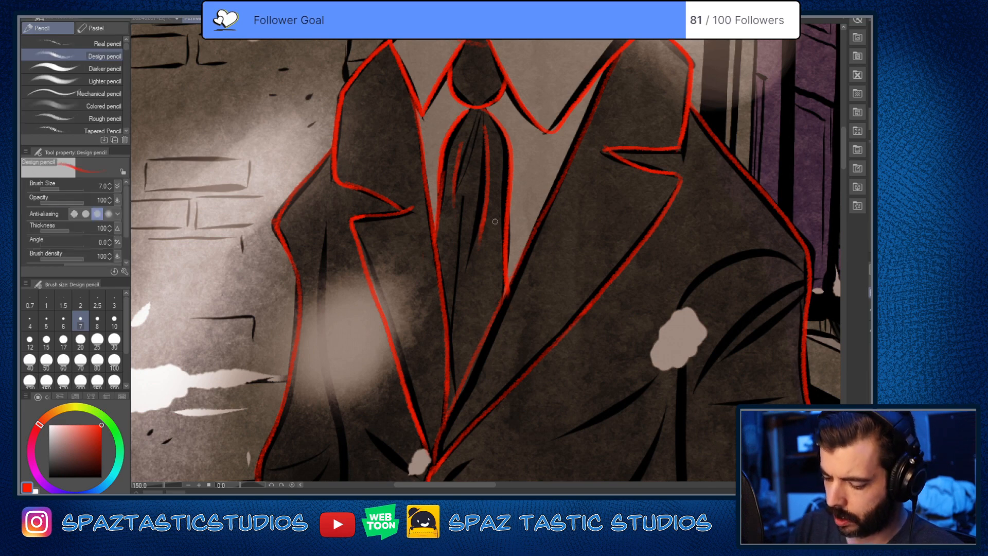
# Step: Extend the red fold lines inside the tie down toward its lower end
pyautogui.moveTo(483, 200); pyautogui.dragTo(472, 272)
pyautogui.moveTo(539, 406); pyautogui.dragTo(547, 395)
pyautogui.moveTo(470, 191); pyautogui.dragTo(466, 320)
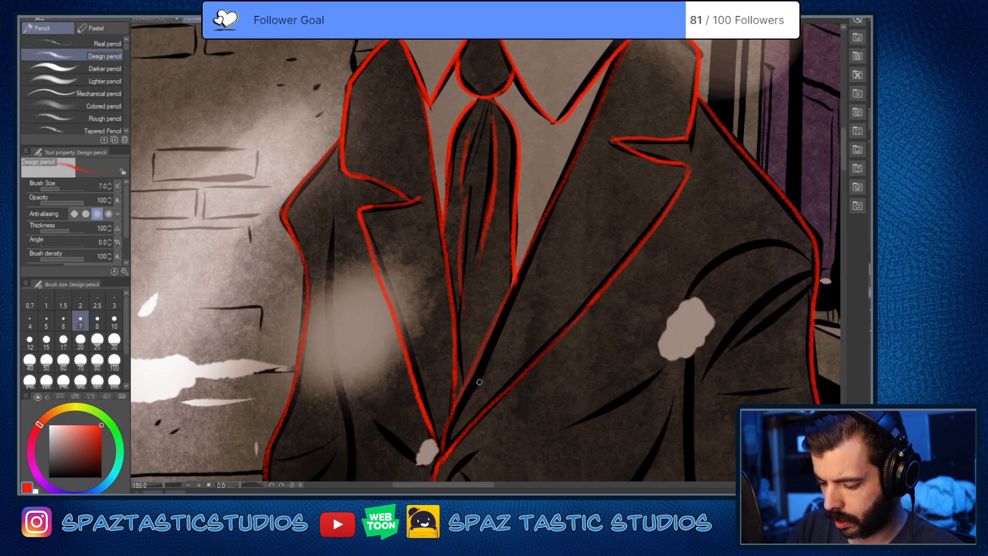
# Step: Trace the inner sleeve line on the brick wall side in red down to the panel border, undoing and redrawing the first stroke
pyautogui.moveTo(578, 411); pyautogui.dragTo(647, 311)
pyautogui.moveTo(403, 118)
pyautogui.mouseDown()
pyautogui.moveTo(396, 253)
pyautogui.moveTo(416, 344)
pyautogui.moveTo(404, 456)
pyautogui.mouseUp()
pyautogui.moveTo(460, 405); pyautogui.dragTo(472, 370)
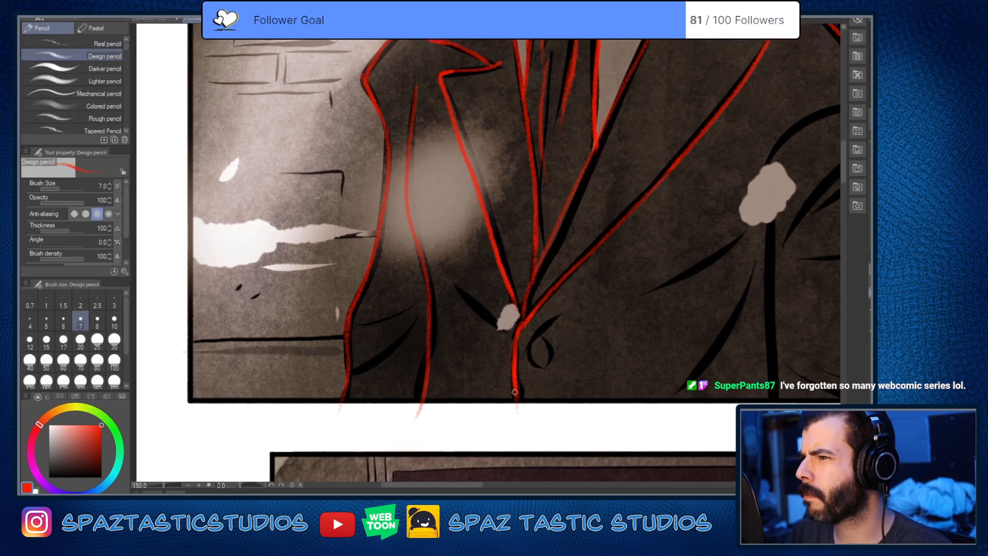
pyautogui.hotkey('ctrl', 'z')
pyautogui.moveTo(413, 83)
pyautogui.mouseDown()
pyautogui.moveTo(404, 180)
pyautogui.moveTo(426, 308)
pyautogui.moveTo(410, 432)
pyautogui.mouseUp()
# Step: Trace the two folds across the brick-side sleeve and the crease and looped button at the jacket's closure in red
pyautogui.moveTo(357, 322); pyautogui.dragTo(418, 297)
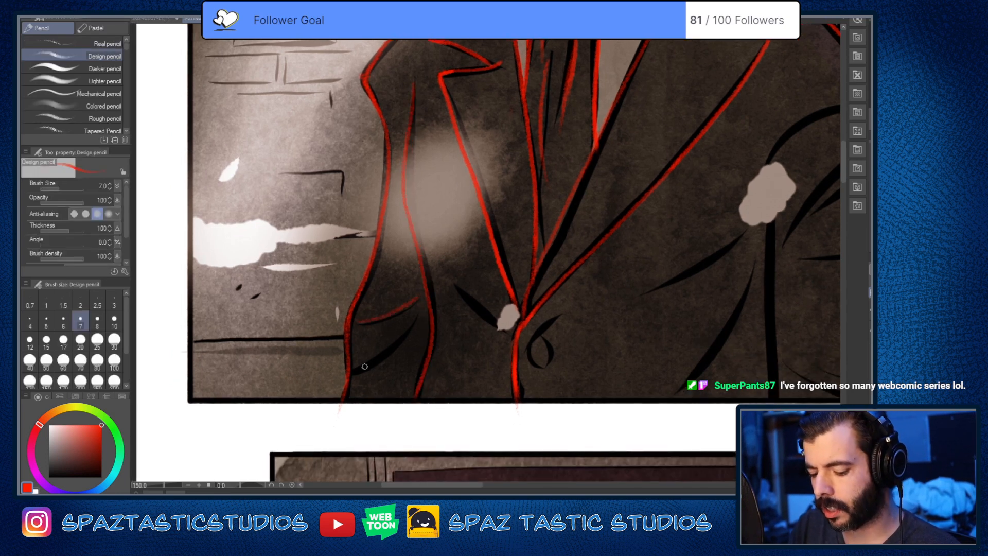
pyautogui.moveTo(355, 370); pyautogui.dragTo(415, 317)
pyautogui.moveTo(457, 289)
pyautogui.mouseDown()
pyautogui.moveTo(552, 316)
pyautogui.moveTo(527, 345)
pyautogui.moveTo(530, 363)
pyautogui.moveTo(546, 343)
pyautogui.moveTo(524, 358)
pyautogui.moveTo(543, 325)
pyautogui.mouseUp()
# Step: Trace the diagonal jacket fold below the large snowflake and the arched crease above the railing-side arm in red
pyautogui.press('space')
pyautogui.moveTo(588, 297); pyautogui.dragTo(458, 388)
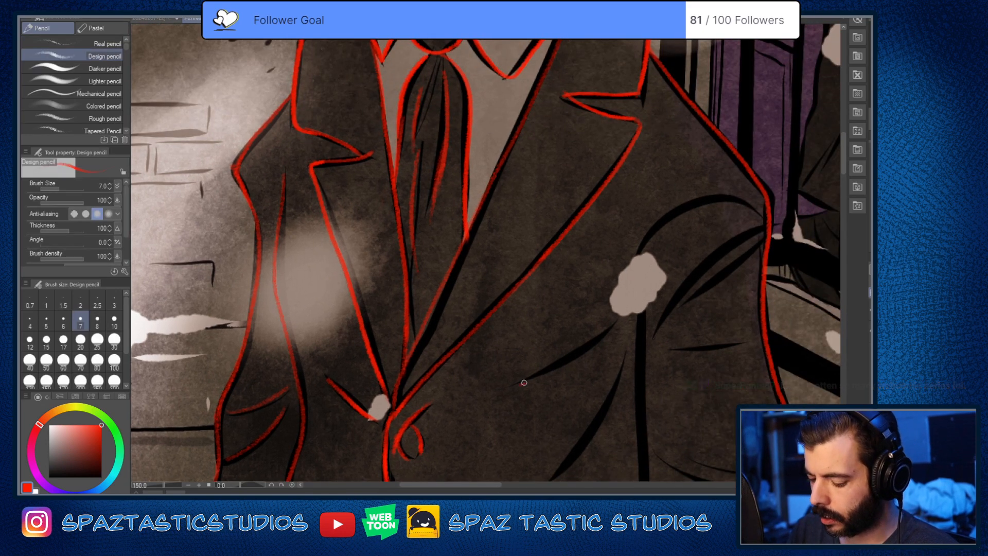
pyautogui.press('space')
pyautogui.moveTo(743, 212)
pyautogui.mouseDown()
pyautogui.moveTo(652, 280)
pyautogui.moveTo(571, 270)
pyautogui.moveTo(539, 350)
pyautogui.mouseUp()
pyautogui.hotkey('ctrl', 'z')
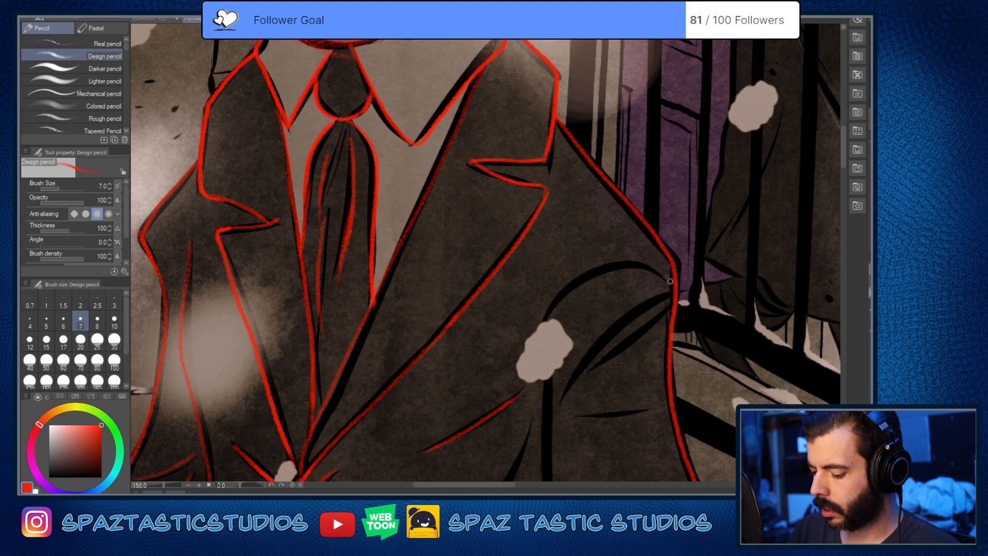
pyautogui.moveTo(671, 282)
pyautogui.mouseDown()
pyautogui.moveTo(570, 280)
pyautogui.moveTo(538, 363)
pyautogui.mouseUp()
# Step: Erase the upper part of the tie's brick-side edge below the knot and redraw it in red
pyautogui.press('space')
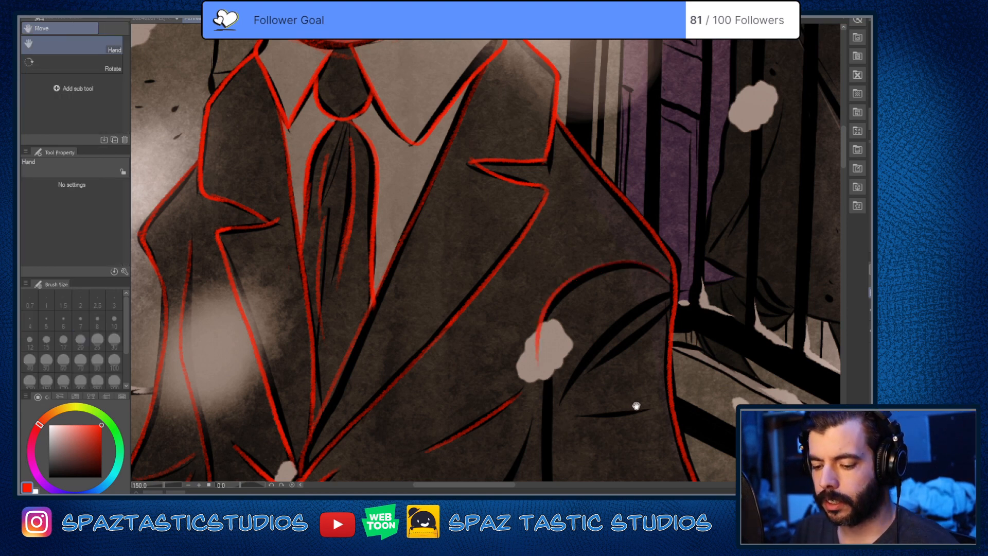
pyautogui.moveTo(637, 406); pyautogui.dragTo(728, 448)
pyautogui.press('e')
pyautogui.moveTo(412, 178); pyautogui.dragTo(397, 251)
pyautogui.moveTo(398, 213); pyautogui.dragTo(398, 256)
pyautogui.press('p')
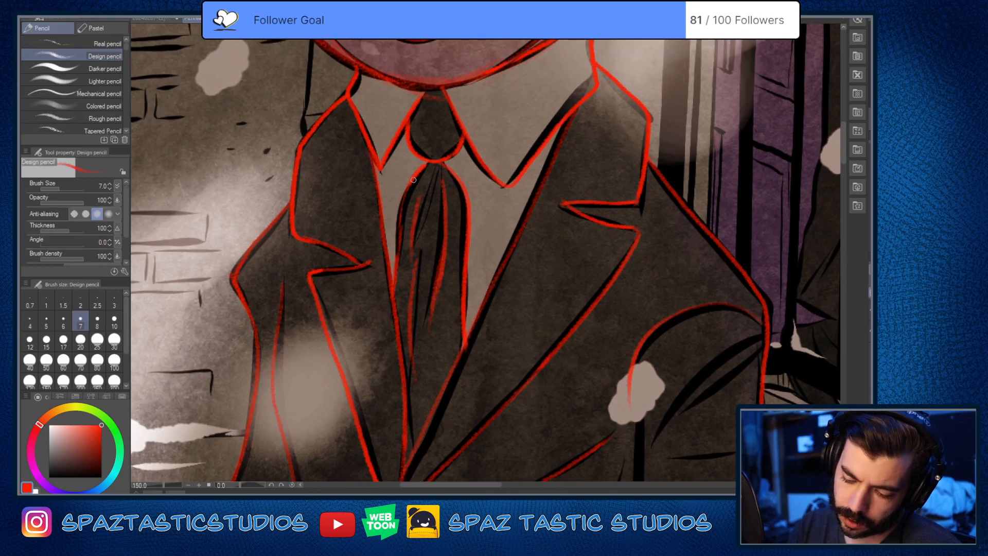
pyautogui.moveTo(416, 177); pyautogui.dragTo(396, 275)
# Step: Trace the long curved jacket fold and the railing-side sleeve's inner line below the large snowflake in red
pyautogui.press('space')
pyautogui.moveTo(660, 379)
pyautogui.mouseDown()
pyautogui.moveTo(624, 386)
pyautogui.moveTo(578, 247)
pyautogui.mouseUp()
pyautogui.press('space')
pyautogui.moveTo(629, 294); pyautogui.dragTo(626, 194)
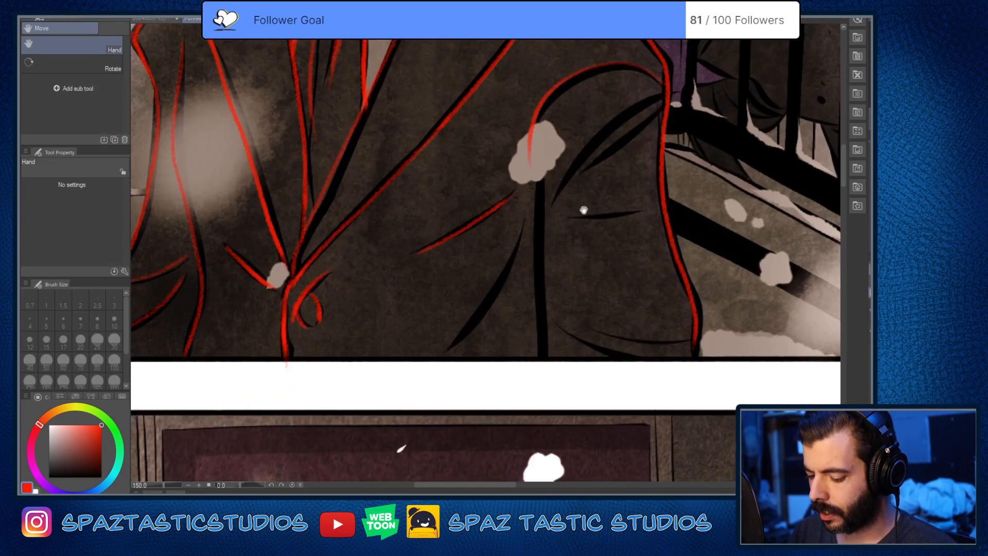
pyautogui.moveTo(523, 219)
pyautogui.mouseDown()
pyautogui.moveTo(516, 252)
pyautogui.moveTo(454, 345)
pyautogui.mouseUp()
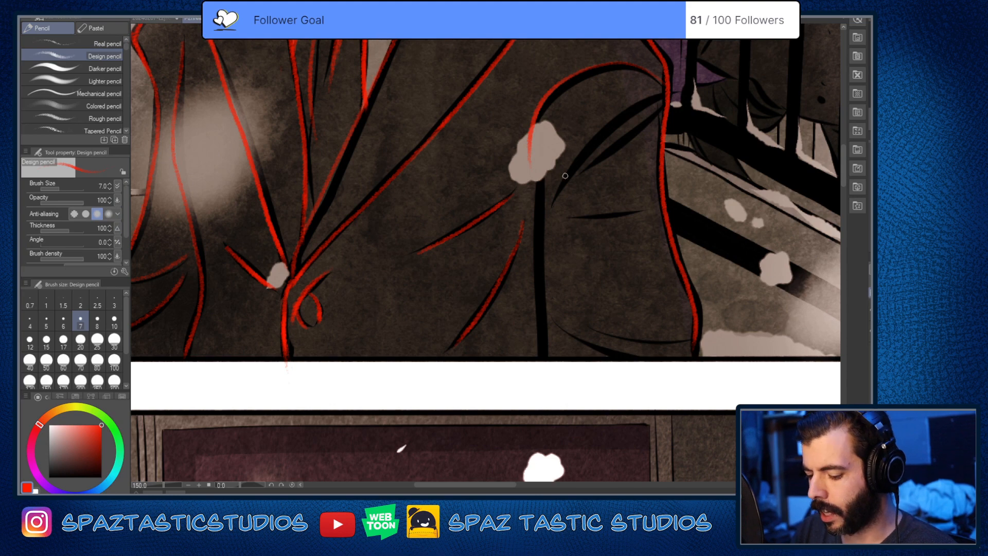
pyautogui.moveTo(544, 159); pyautogui.dragTo(545, 357)
# Step: Trace the elbow creases, the short middle fold and the two curved folds near the panel border on the railing-side sleeve in red
pyautogui.moveTo(573, 325); pyautogui.dragTo(547, 422)
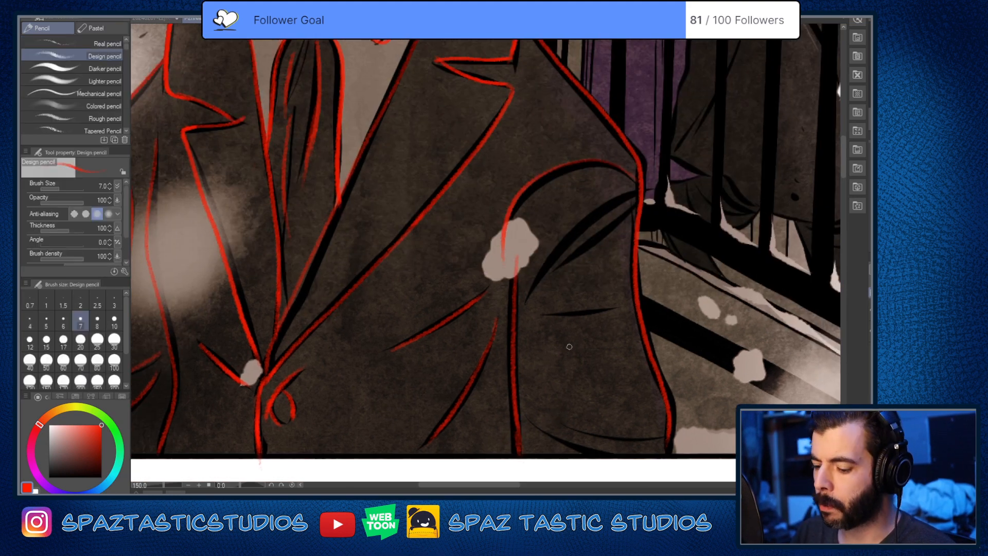
pyautogui.moveTo(531, 297); pyautogui.dragTo(641, 190)
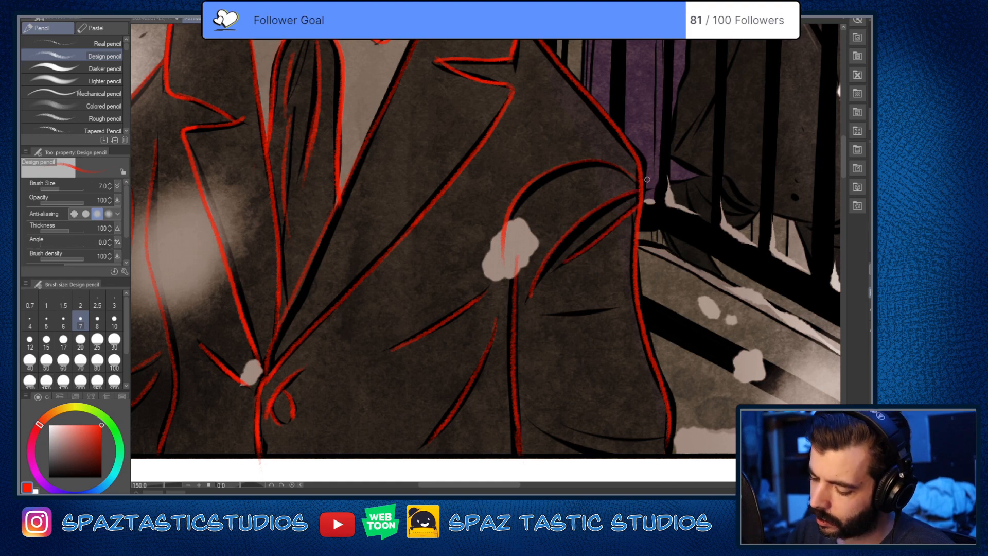
pyautogui.press('space')
pyautogui.moveTo(608, 379); pyautogui.dragTo(615, 240)
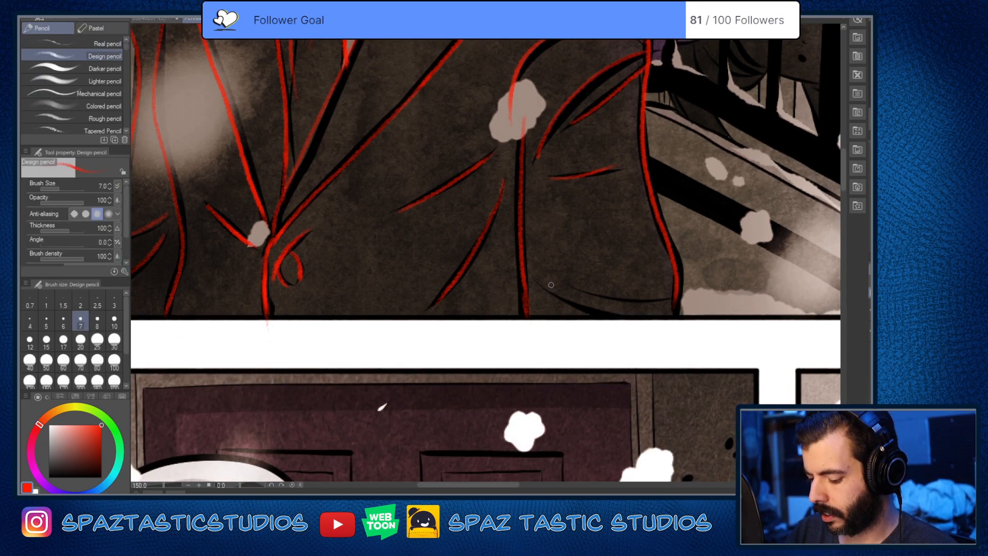
pyautogui.moveTo(542, 284); pyautogui.dragTo(663, 319)
pyautogui.moveTo(577, 287); pyautogui.dragTo(676, 298)
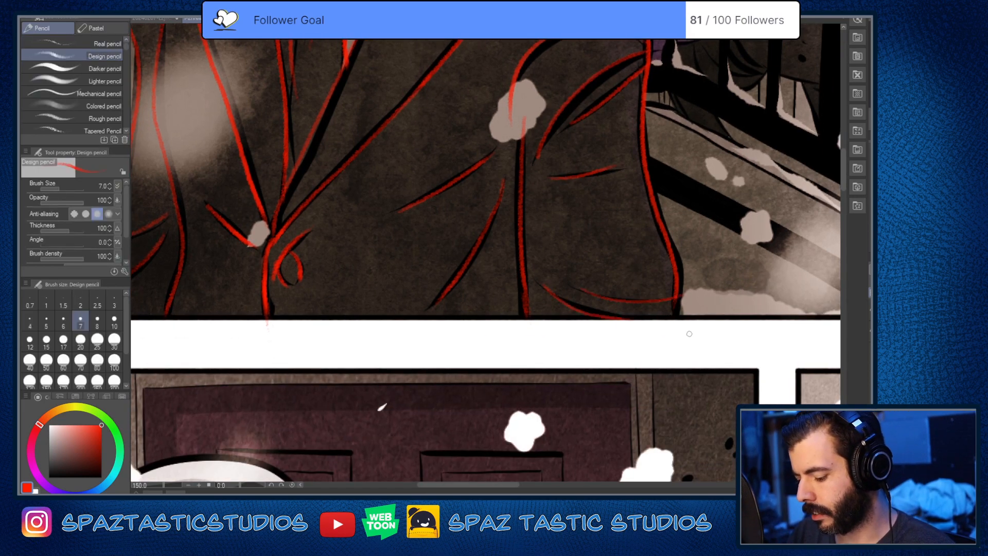
# Step: Erase the lower part of the railing-side lapel's inner edge and redraw it in red down to the jacket's closure
pyautogui.press('space')
pyautogui.moveTo(633, 353); pyautogui.dragTo(589, 492)
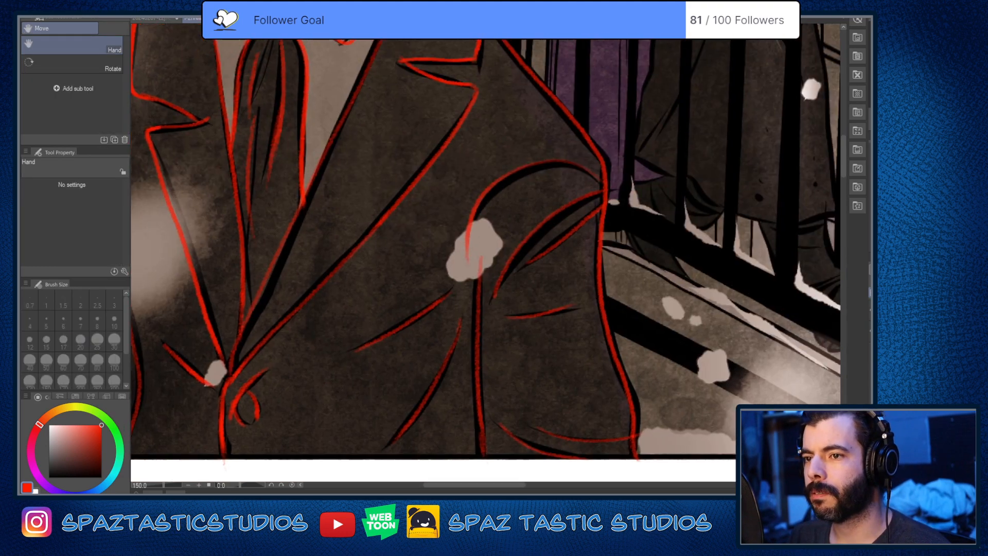
pyautogui.press('space')
pyautogui.moveTo(600, 379); pyautogui.dragTo(765, 338)
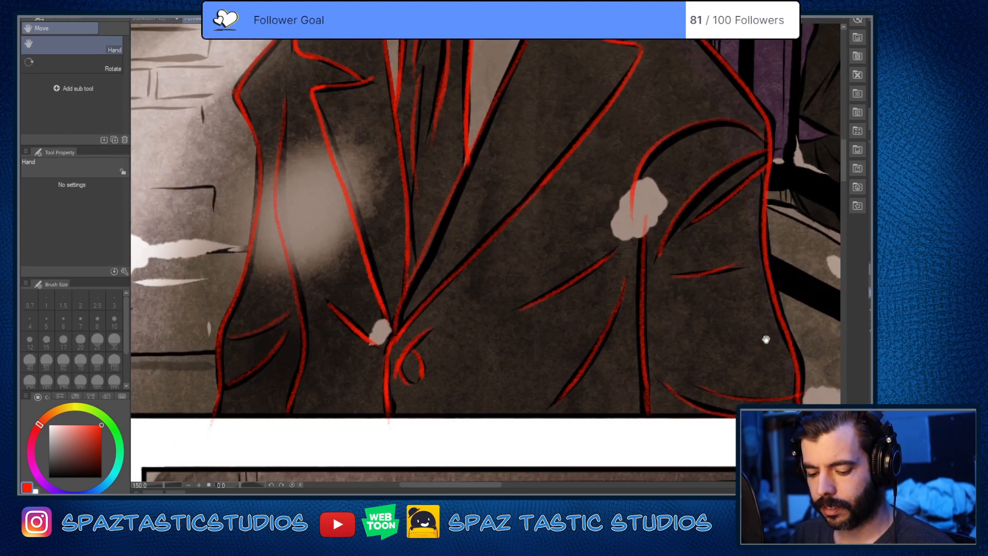
pyautogui.press('e')
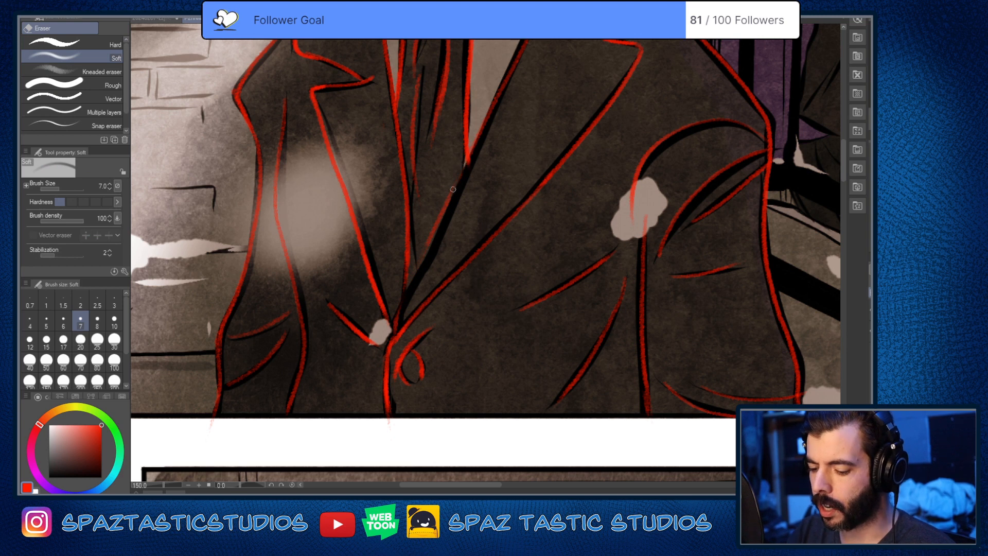
pyautogui.press('p')
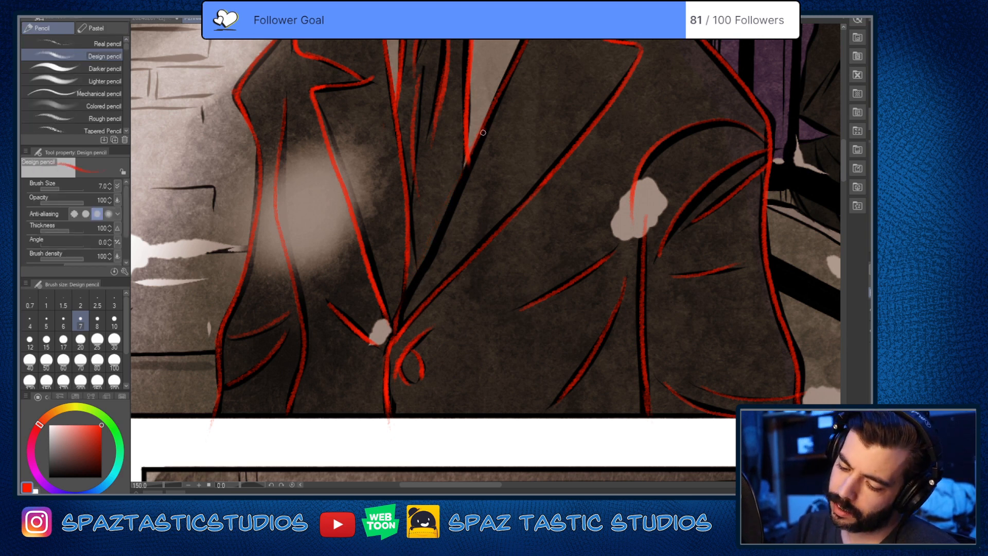
pyautogui.moveTo(483, 132); pyautogui.dragTo(394, 331)
pyautogui.scroll(-2, 402, 344)
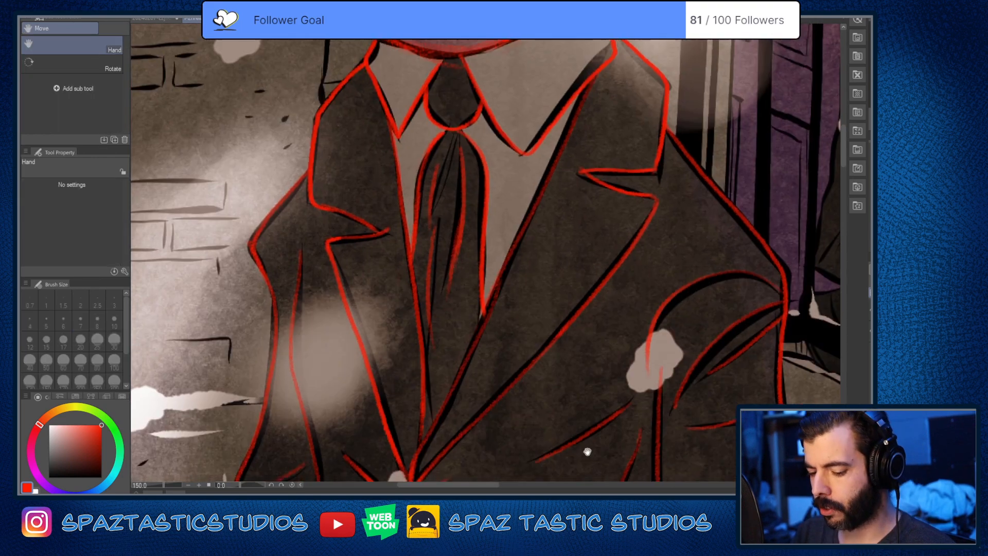
# Step: Clean up the red lines where the lapels meet at the closure and at the railing-side collar's notch corner
pyautogui.press('e')
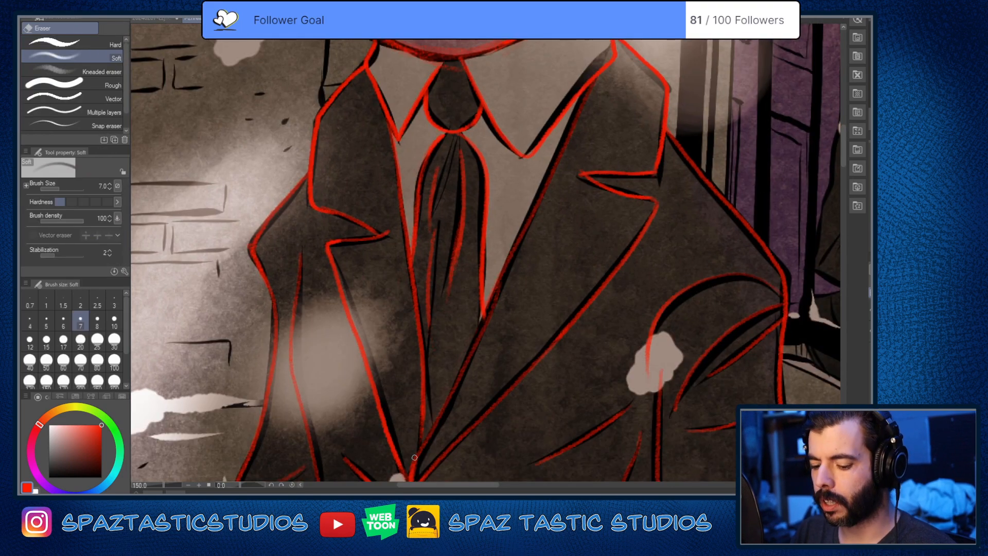
pyautogui.press('p')
pyautogui.press('space')
pyautogui.moveTo(637, 345); pyautogui.dragTo(579, 470)
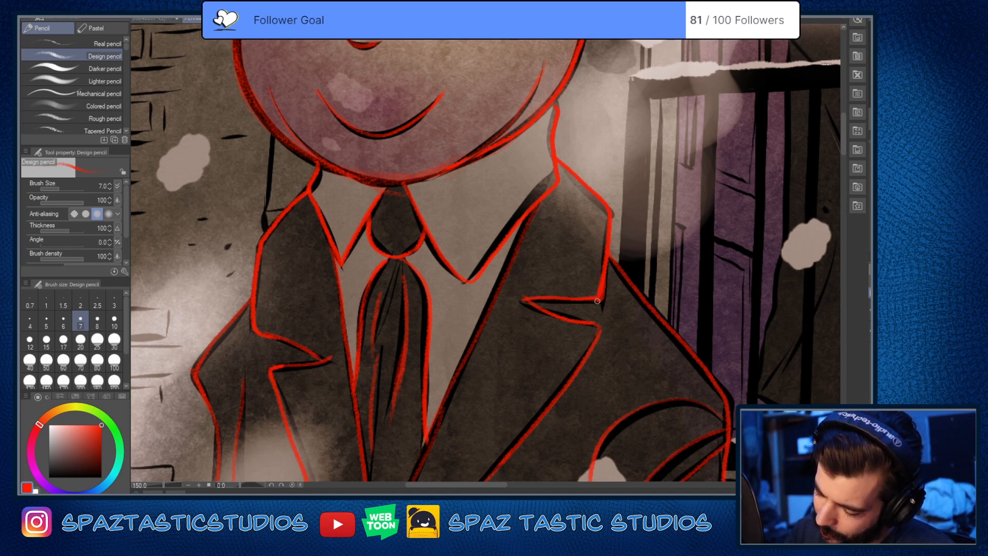
pyautogui.press('e')
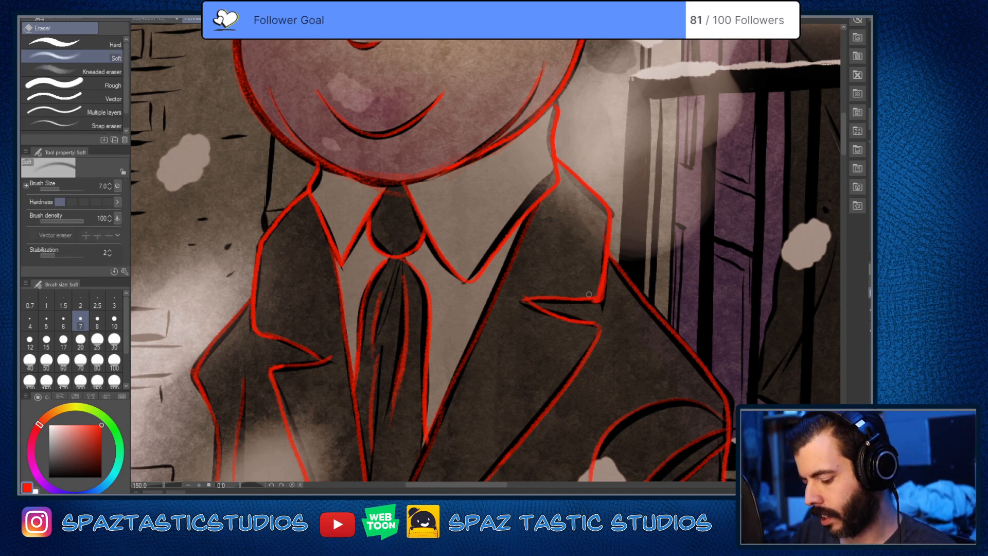
pyautogui.press('p')
pyautogui.press('space')
pyautogui.moveTo(593, 347); pyautogui.dragTo(638, 413)
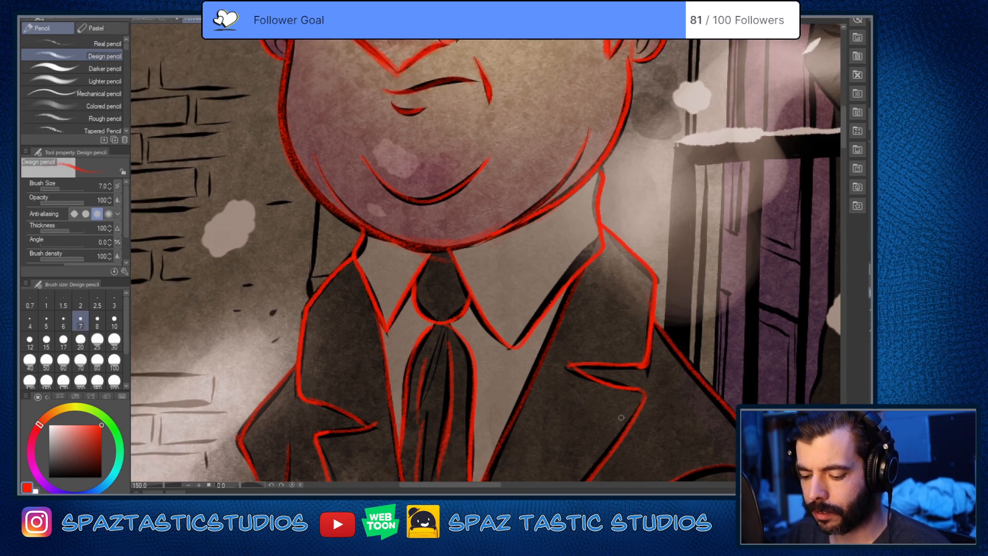
# Step: Erase the stray red stroke at the top of the tie knot and retouch the short neck line on the brick wall side
pyautogui.press('e')
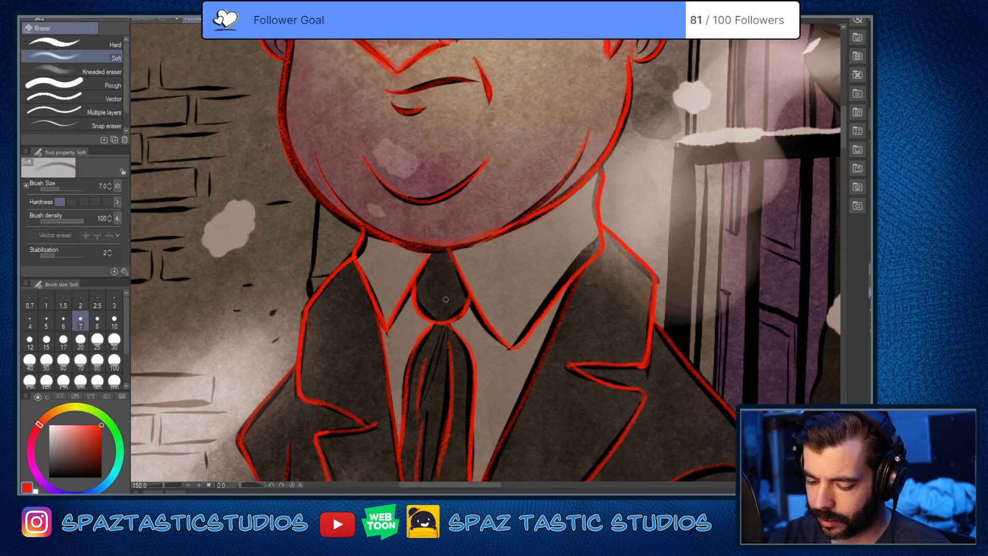
pyautogui.press('p')
pyautogui.press('e')
pyautogui.moveTo(355, 252); pyautogui.dragTo(364, 232)
pyautogui.press('p')
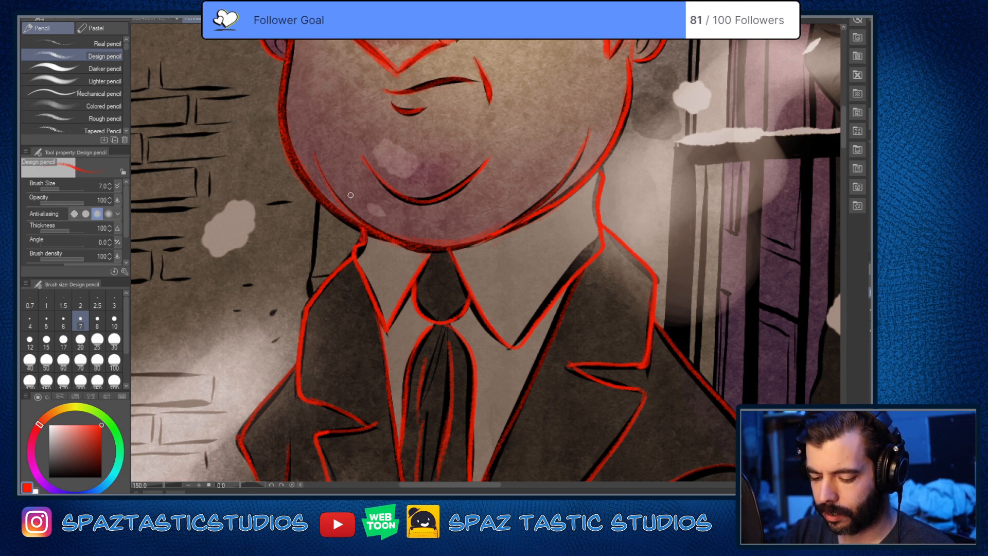
pyautogui.press('e')
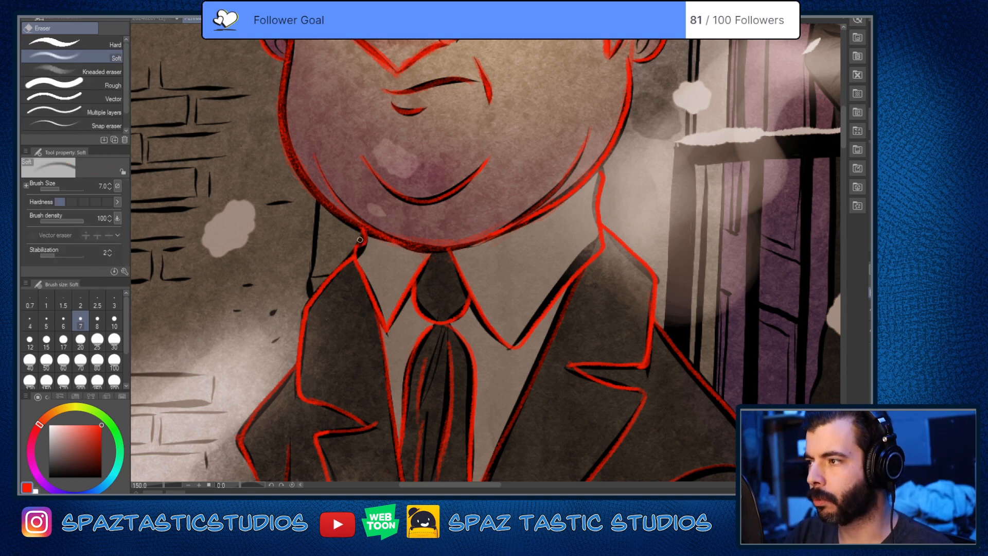
pyautogui.press('p')
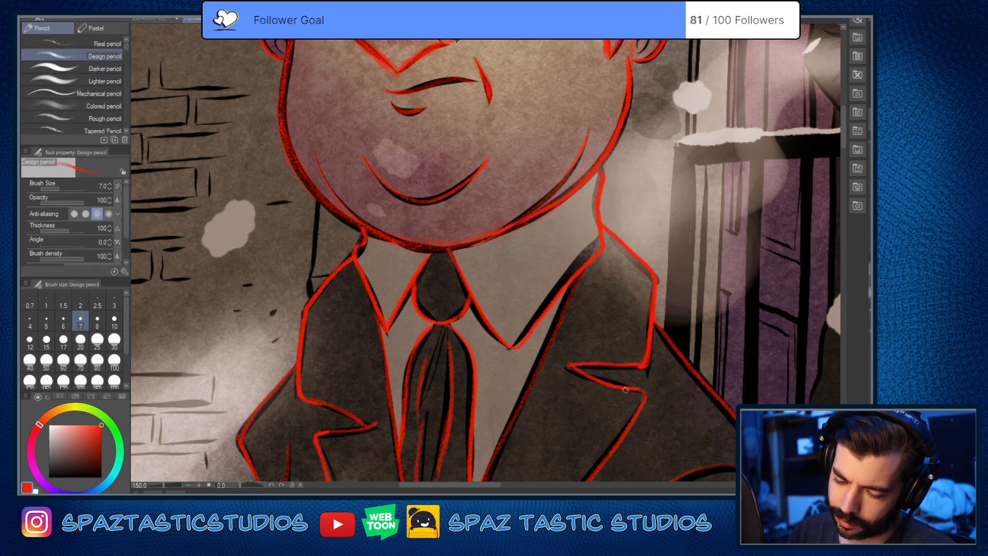
pyautogui.press('space')
pyautogui.moveTo(605, 362); pyautogui.dragTo(589, 456)
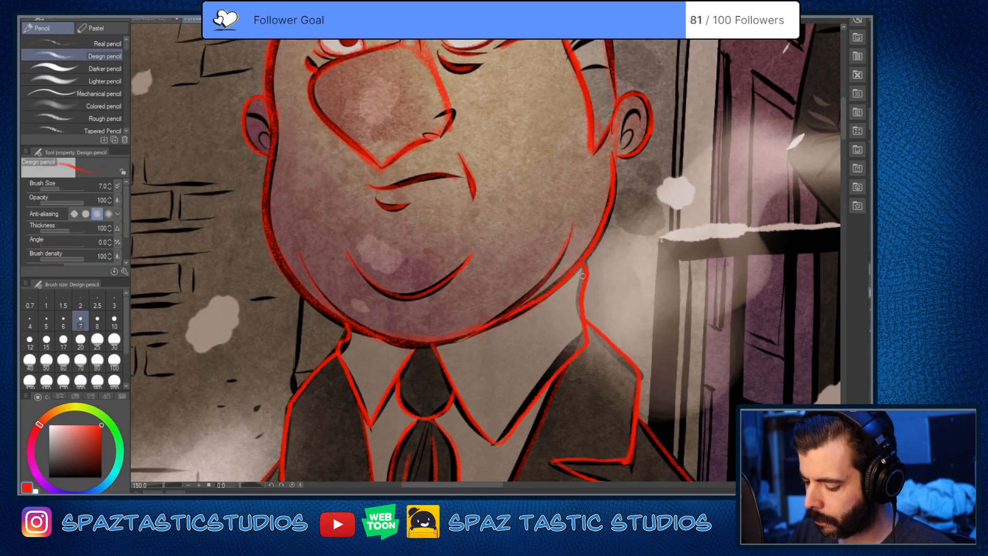
# Step: Reinforce the railing-side neck line in red down to the collar and clean up the strokes where it meets the lapel
pyautogui.moveTo(582, 276); pyautogui.dragTo(589, 334)
pyautogui.press('e')
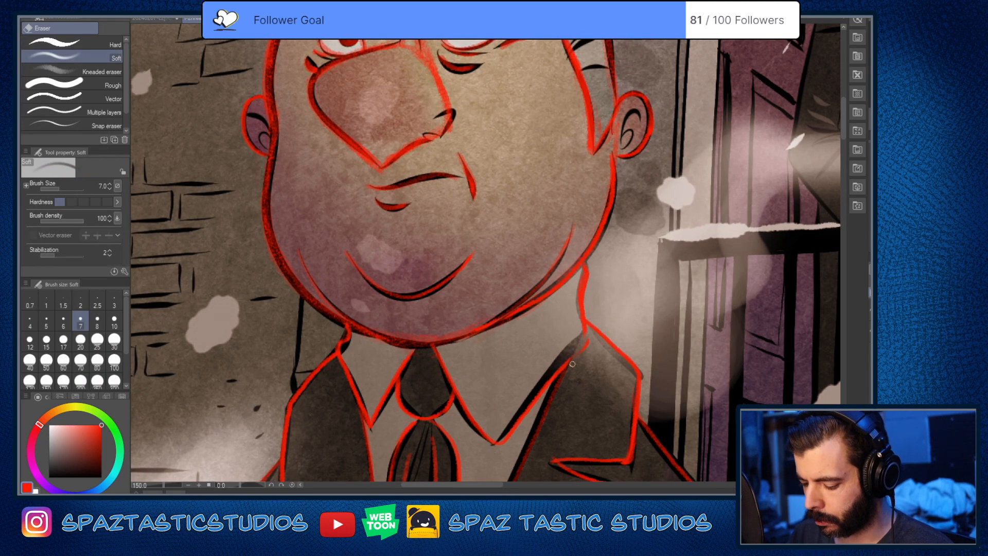
pyautogui.press('p')
pyautogui.press('space')
pyautogui.moveTo(587, 389)
pyautogui.mouseDown()
pyautogui.moveTo(597, 319)
pyautogui.moveTo(535, 383)
pyautogui.mouseUp()
# Step: Erase and redraw in red the railing-side shirt collar's edge along the lapel, and touch up the lapel's upper outer edge
pyautogui.press('e')
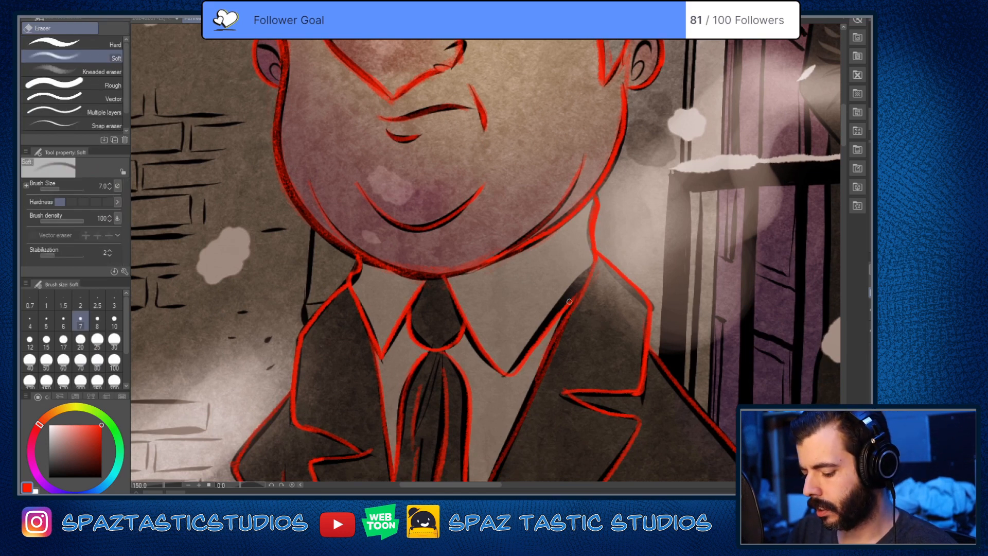
pyautogui.moveTo(573, 300); pyautogui.dragTo(526, 356)
pyautogui.press('p')
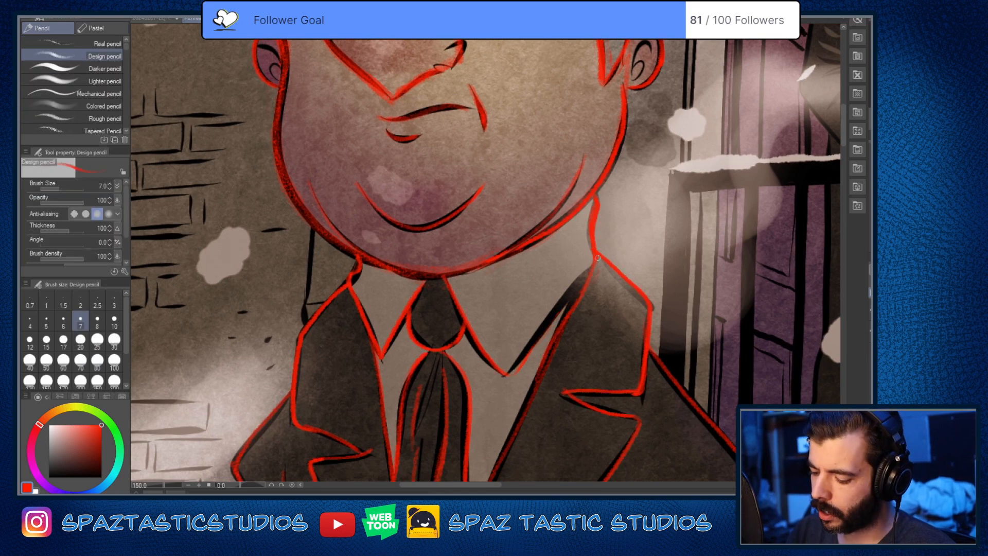
pyautogui.moveTo(581, 280)
pyautogui.mouseDown()
pyautogui.moveTo(518, 368)
pyautogui.moveTo(564, 291)
pyautogui.mouseUp()
pyautogui.moveTo(543, 331)
pyautogui.mouseDown()
pyautogui.moveTo(576, 284)
pyautogui.moveTo(545, 364)
pyautogui.mouseUp()
pyautogui.press('space')
pyautogui.moveTo(620, 422); pyautogui.dragTo(619, 387)
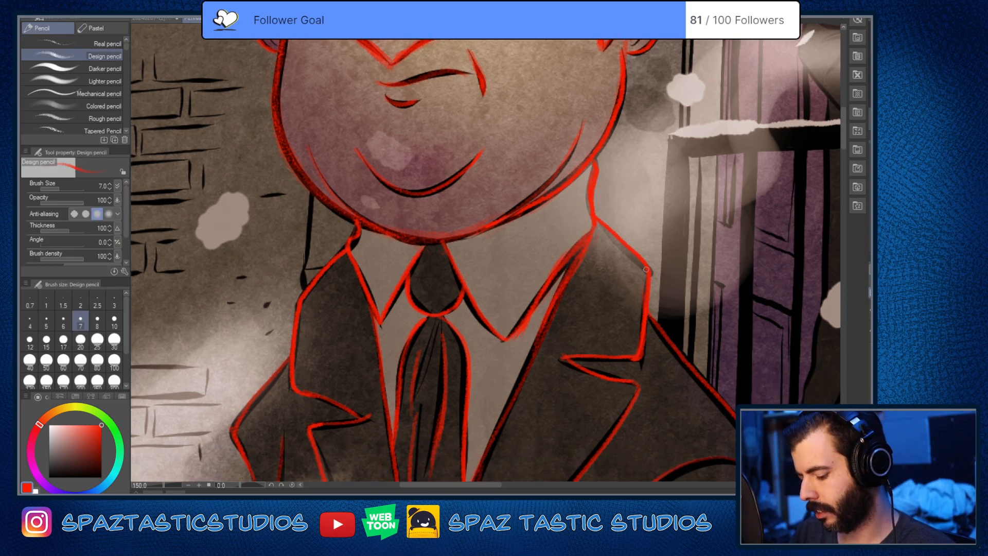
pyautogui.press('e')
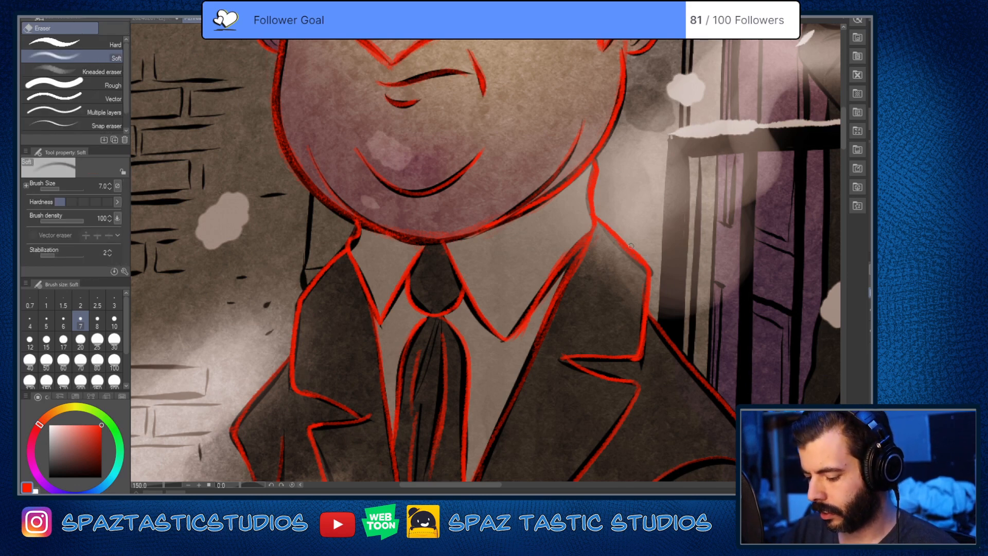
pyautogui.press('p')
# Step: Hide the comic page and view the whole red line drawing of the man on its own
pyautogui.press('space')
pyautogui.moveTo(660, 411)
pyautogui.mouseDown()
pyautogui.moveTo(668, 340)
pyautogui.moveTo(701, 325)
pyautogui.moveTo(552, 347)
pyautogui.moveTo(542, 433)
pyautogui.mouseUp()
pyautogui.scroll(-3, 678, 272)
pyautogui.press('space')
pyautogui.scroll(1, 555, 346)
pyautogui.press('space')
pyautogui.click(871, 332)
pyautogui.press('space')
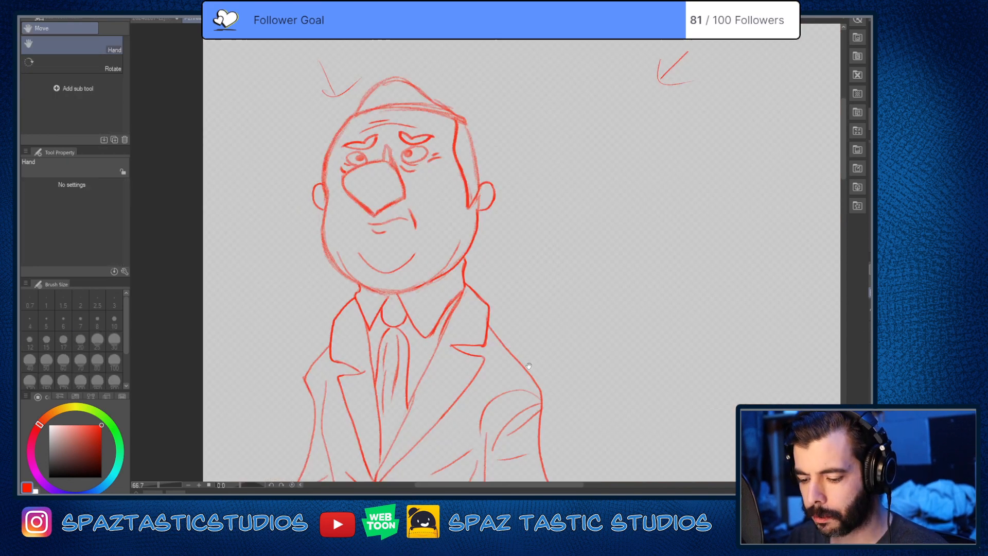
pyautogui.moveTo(570, 358); pyautogui.dragTo(564, 288)
pyautogui.scroll(-1, 557, 316)
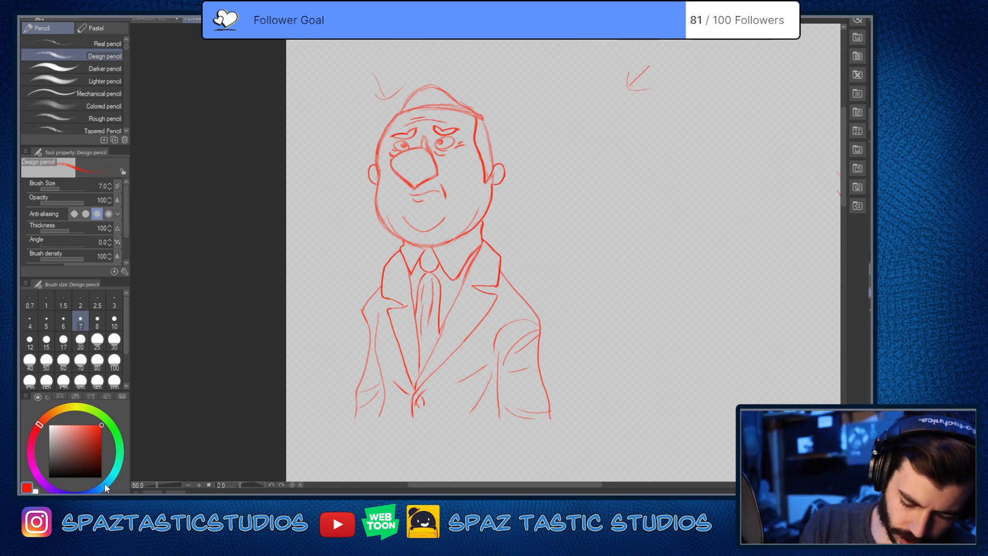
# Step: Change the pencil colour from red to dark green
pyautogui.click(58, 410)
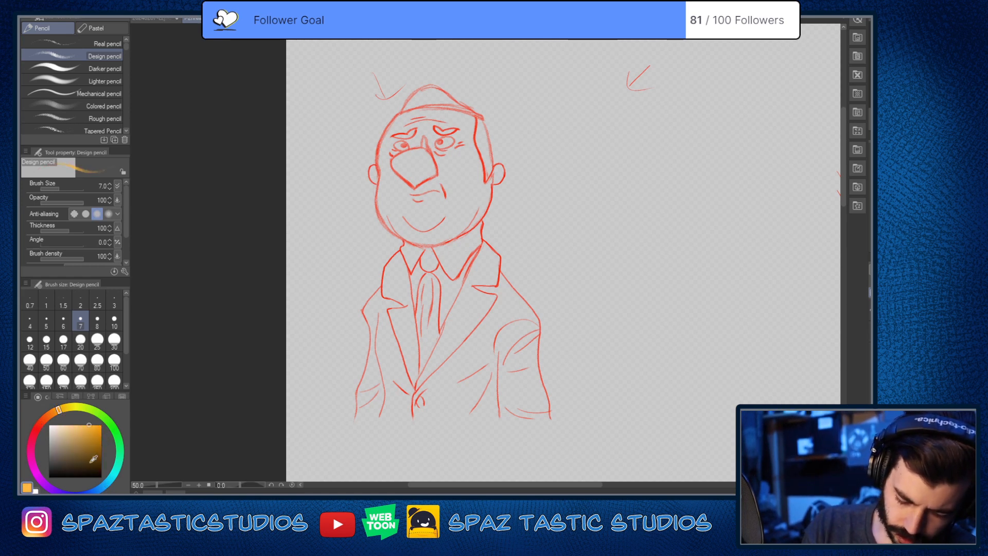
pyautogui.click(119, 442)
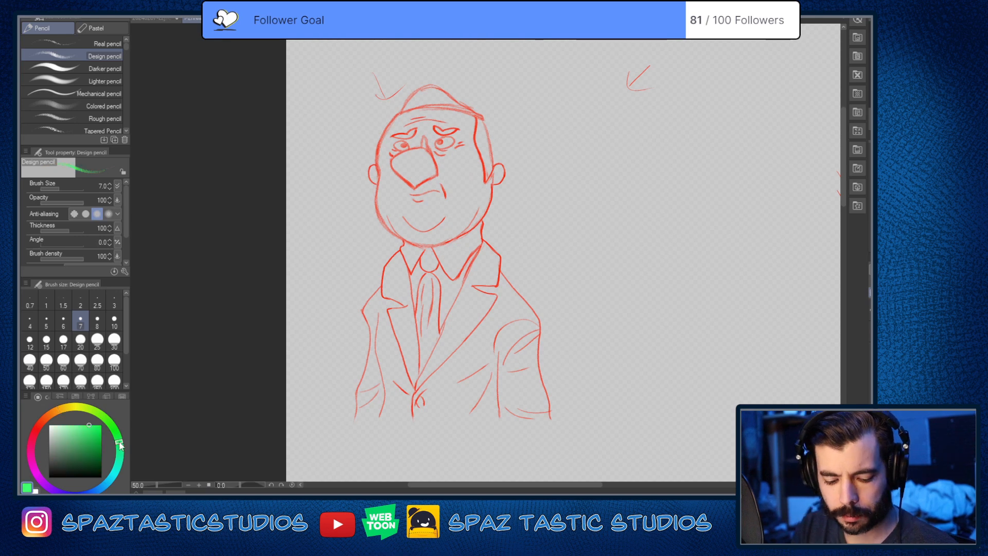
pyautogui.moveTo(88, 440); pyautogui.dragTo(105, 457)
# Step: Examine the red line drawing closely from the hair and face down to the jacket's lower edge and back
pyautogui.press('space')
pyautogui.moveTo(509, 331)
pyautogui.mouseDown()
pyautogui.moveTo(493, 424)
pyautogui.moveTo(509, 373)
pyautogui.mouseUp()
pyautogui.press('space')
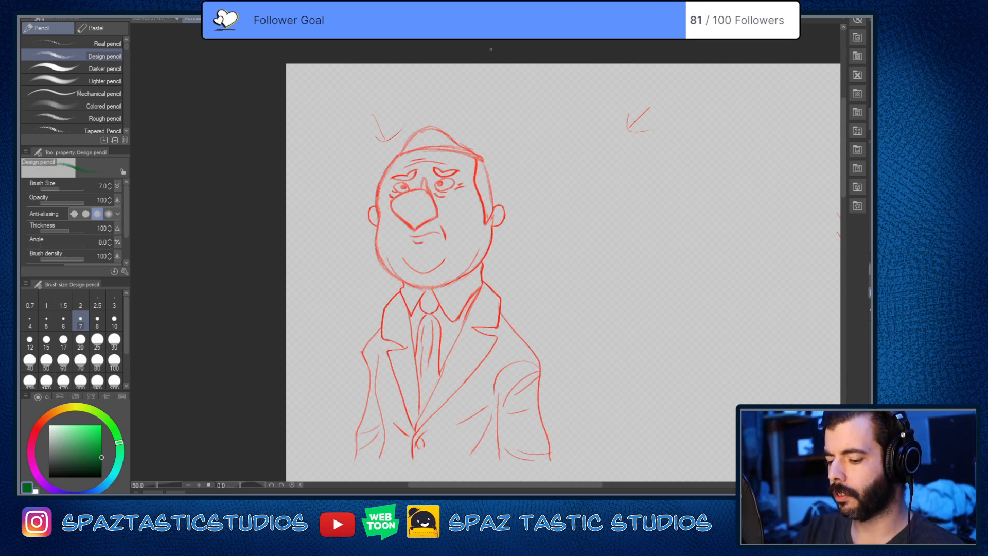
pyautogui.scroll(1, 478, 131)
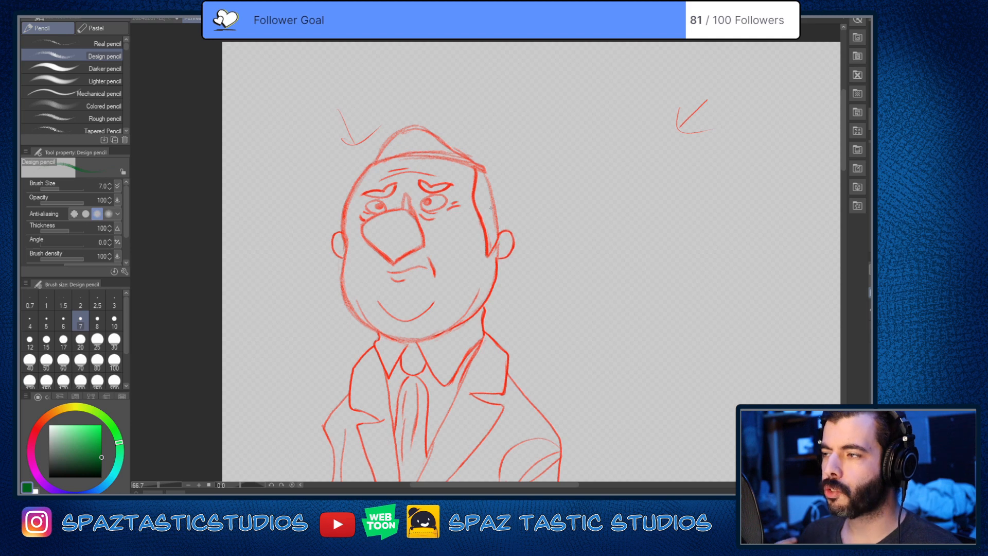
pyautogui.moveTo(490, 208); pyautogui.dragTo(524, 235)
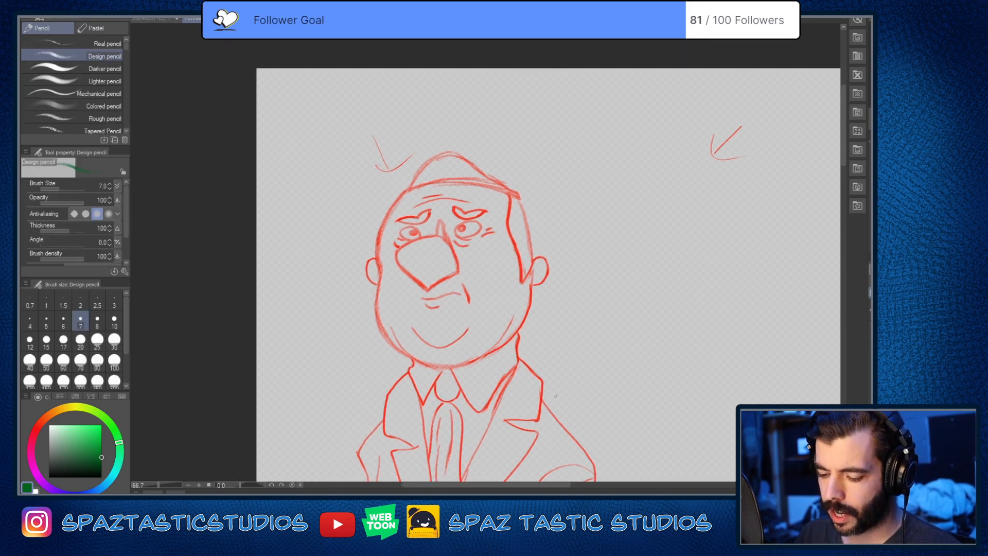
pyautogui.scroll(2, 482, 181)
pyautogui.scroll(-3, 479, 253)
pyautogui.scroll(2, 481, 255)
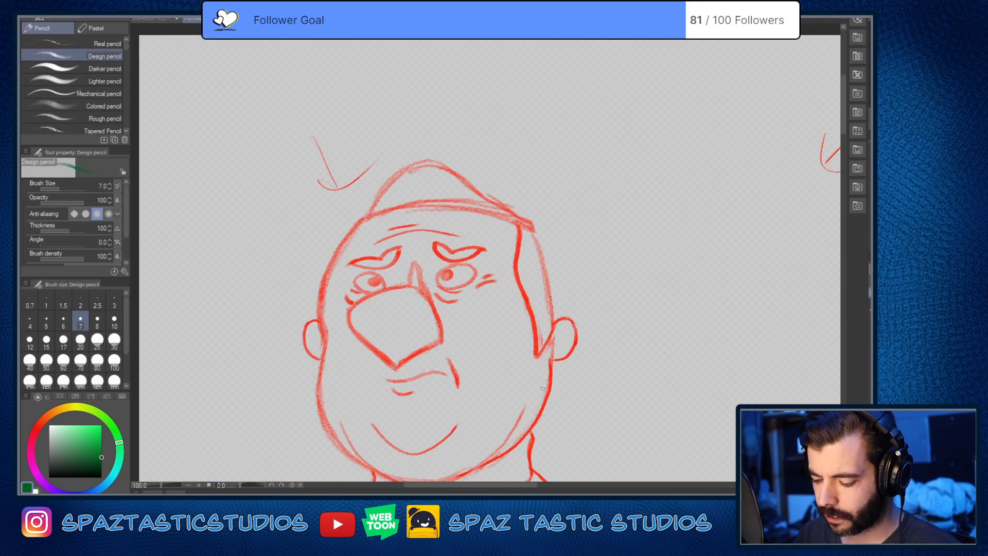
pyautogui.moveTo(561, 479); pyautogui.dragTo(576, 357)
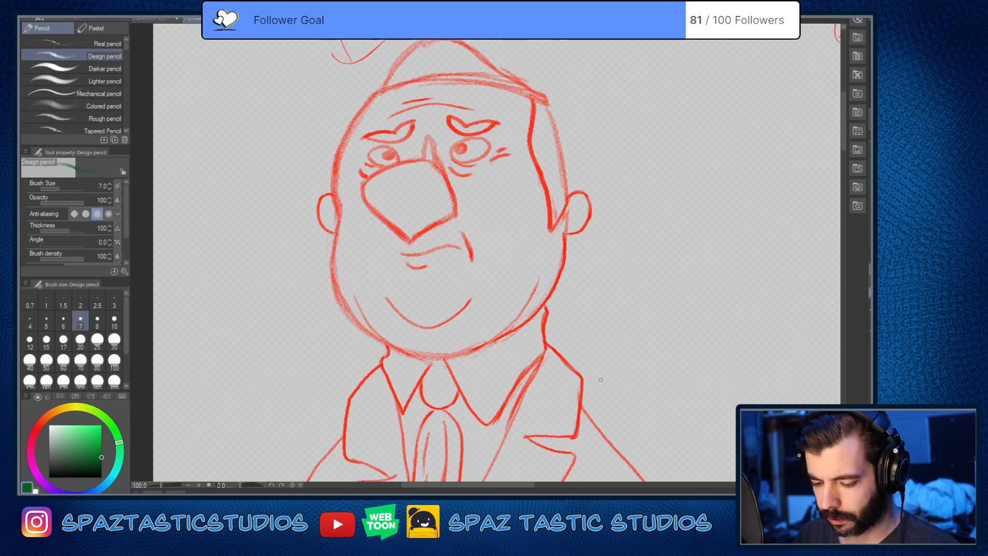
pyautogui.moveTo(602, 375); pyautogui.dragTo(629, 282)
pyautogui.moveTo(638, 325); pyautogui.dragTo(639, 283)
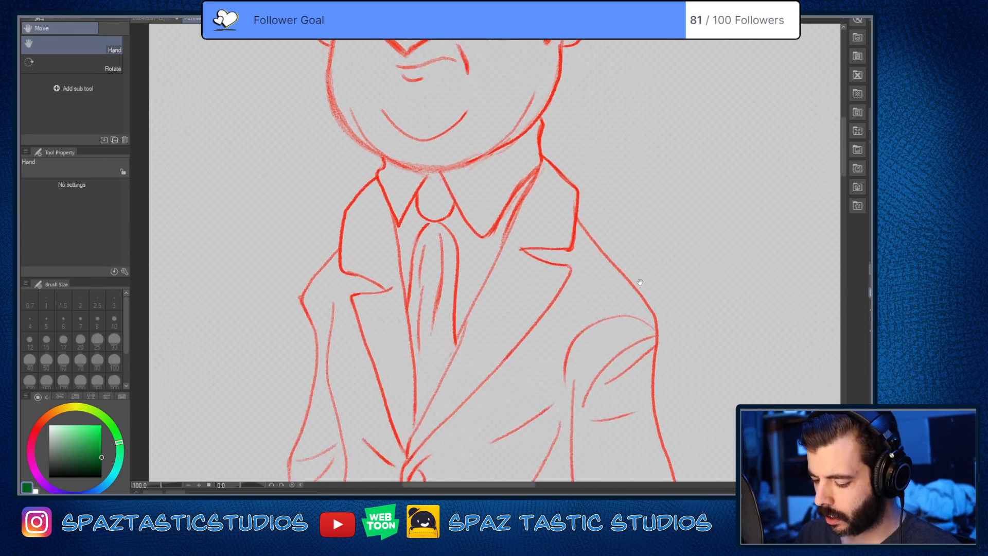
pyautogui.moveTo(686, 387); pyautogui.dragTo(656, 286)
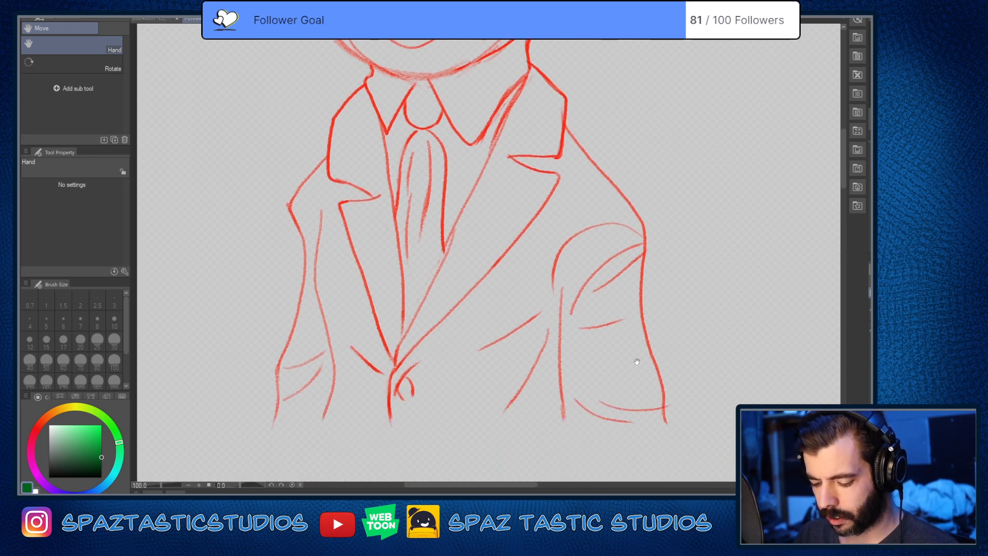
pyautogui.moveTo(622, 369); pyautogui.dragTo(685, 369)
pyautogui.press('p')
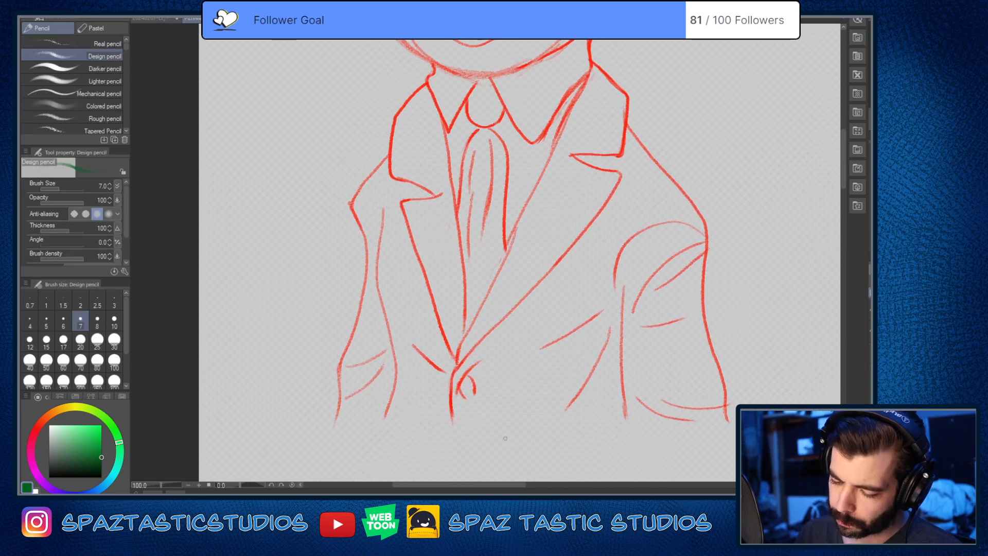
pyautogui.press('space')
pyautogui.moveTo(513, 324); pyautogui.dragTo(522, 464)
pyautogui.moveTo(554, 296); pyautogui.dragTo(544, 386)
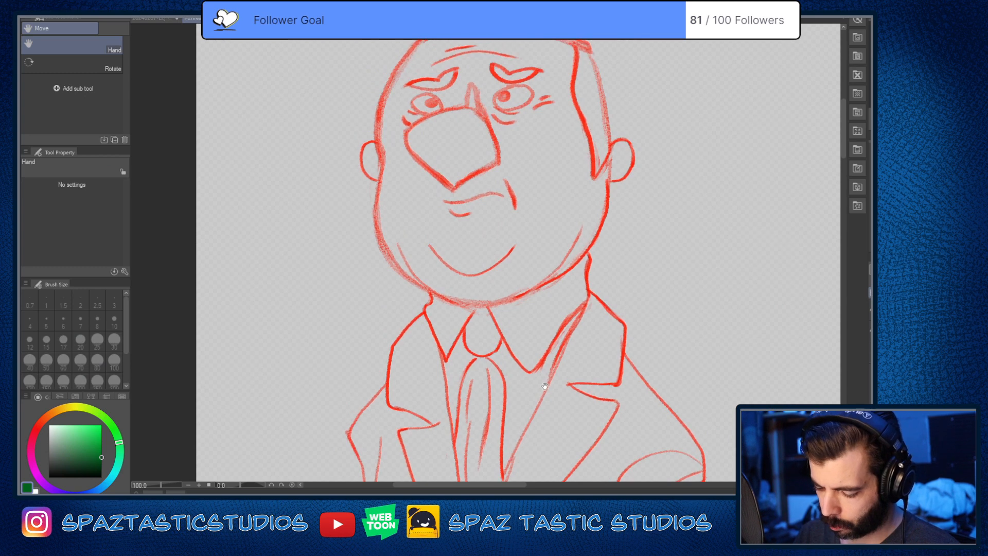
pyautogui.moveTo(570, 353); pyautogui.dragTo(544, 440)
pyautogui.moveTo(552, 374); pyautogui.dragTo(550, 419)
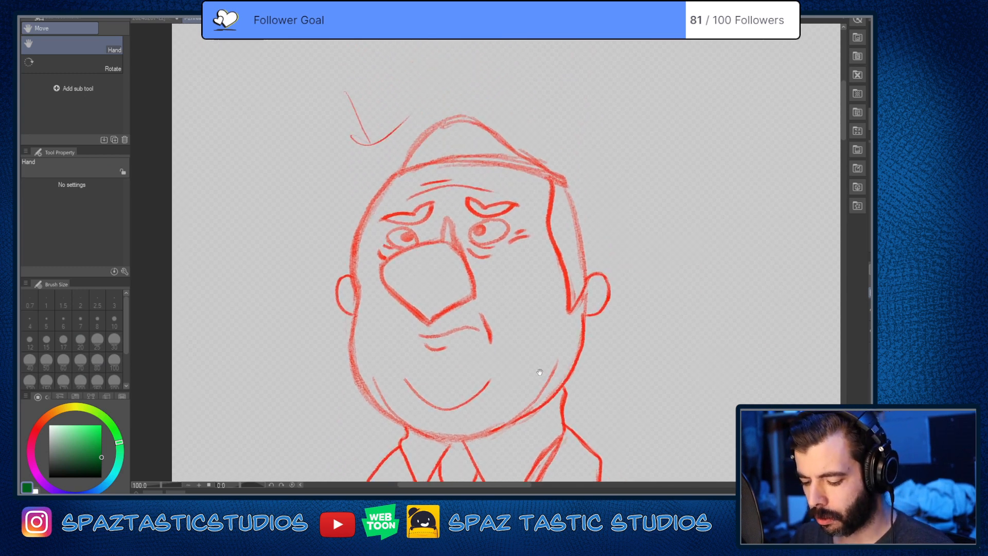
pyautogui.moveTo(535, 368); pyautogui.dragTo(543, 410)
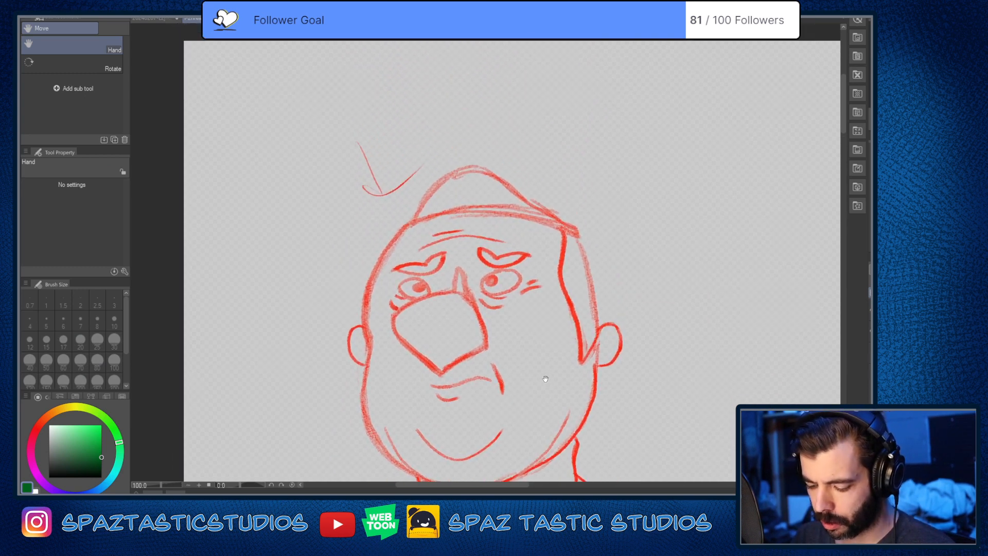
# Step: Circle the railing-side corner of the nose in green and bring the comic page back into view
pyautogui.press('space')
pyautogui.moveTo(483, 331); pyautogui.dragTo(480, 334)
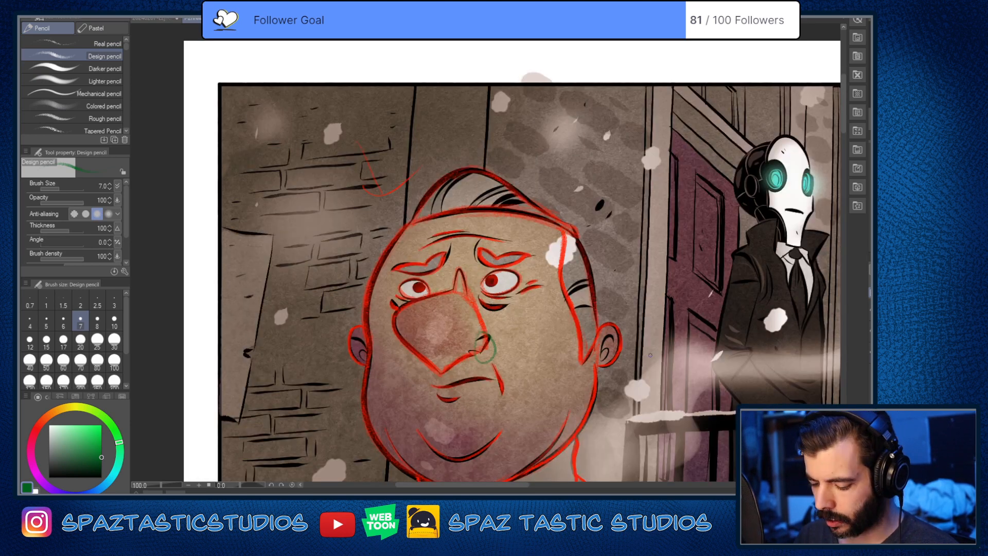
pyautogui.scroll(2, 487, 344)
# Step: Try green strokes over the black nostril lines and the crease beside the railing-side eyebrow
pyautogui.moveTo(466, 335); pyautogui.dragTo(468, 365)
pyautogui.hotkey('ctrl', 'z')
pyautogui.moveTo(491, 323); pyautogui.dragTo(473, 359)
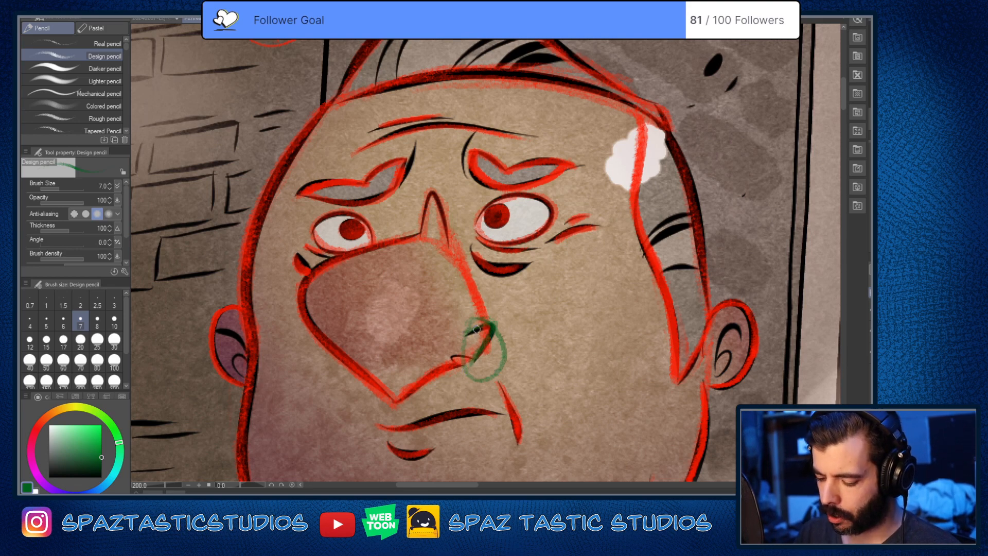
pyautogui.hotkey('ctrl', 'z')
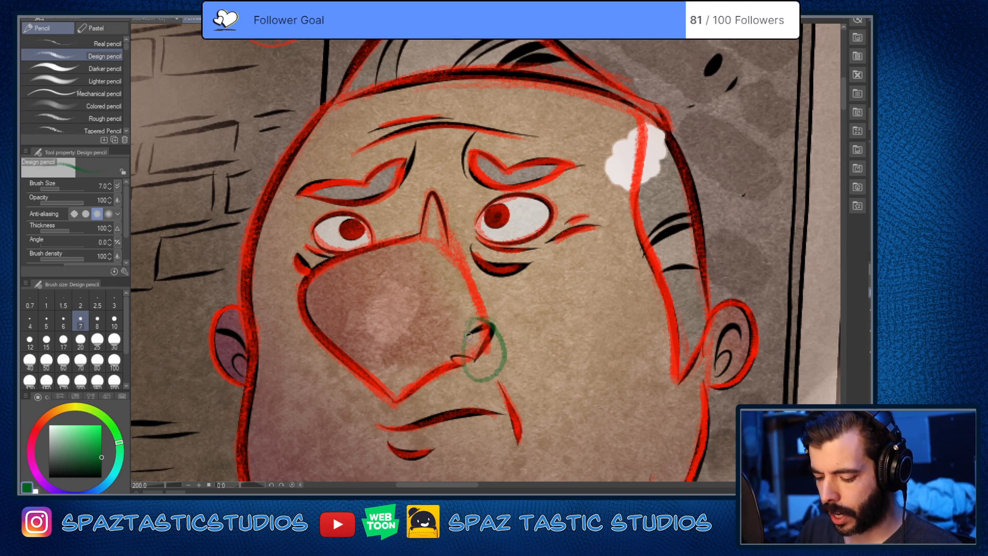
pyautogui.press('space')
pyautogui.moveTo(469, 337)
pyautogui.mouseDown()
pyautogui.moveTo(525, 318)
pyautogui.moveTo(576, 374)
pyautogui.moveTo(559, 396)
pyautogui.mouseUp()
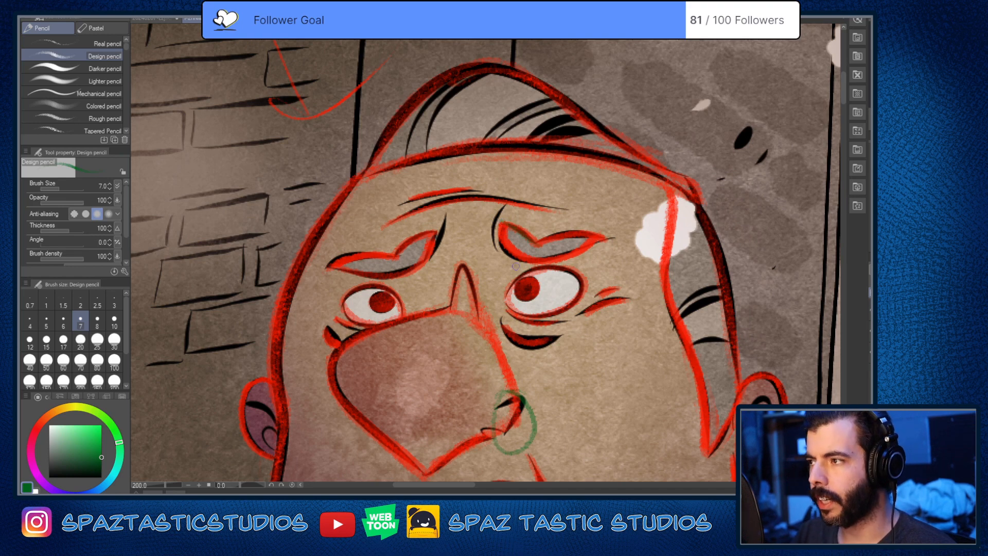
pyautogui.moveTo(504, 221); pyautogui.dragTo(501, 252)
pyautogui.hotkey('ctrl', 'z')
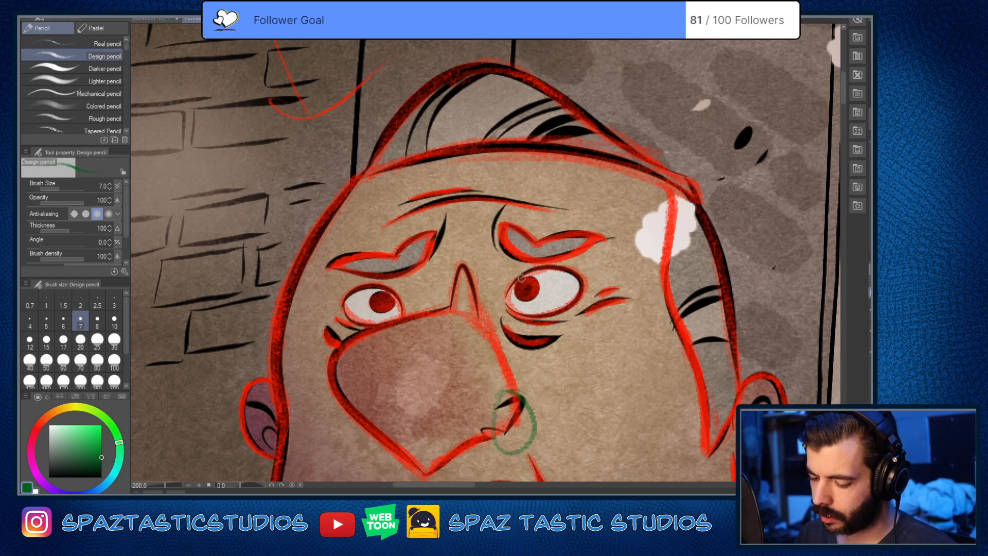
# Step: Circle the pointed tip of the sideburn beside the railing-side ear in green
pyautogui.moveTo(627, 392)
pyautogui.mouseDown()
pyautogui.moveTo(614, 353)
pyautogui.moveTo(584, 316)
pyautogui.mouseUp()
pyautogui.moveTo(669, 406); pyautogui.dragTo(581, 337)
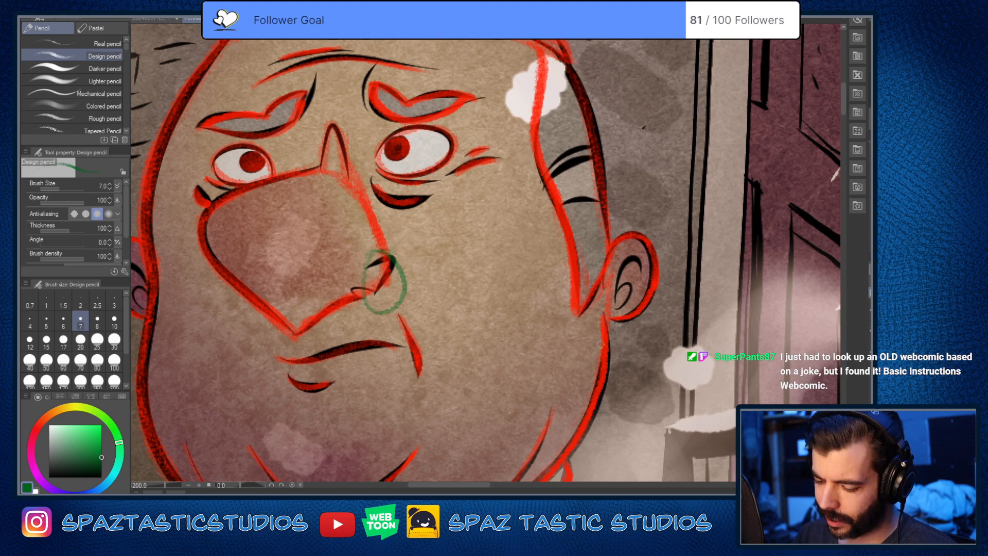
pyautogui.moveTo(600, 344); pyautogui.dragTo(582, 422)
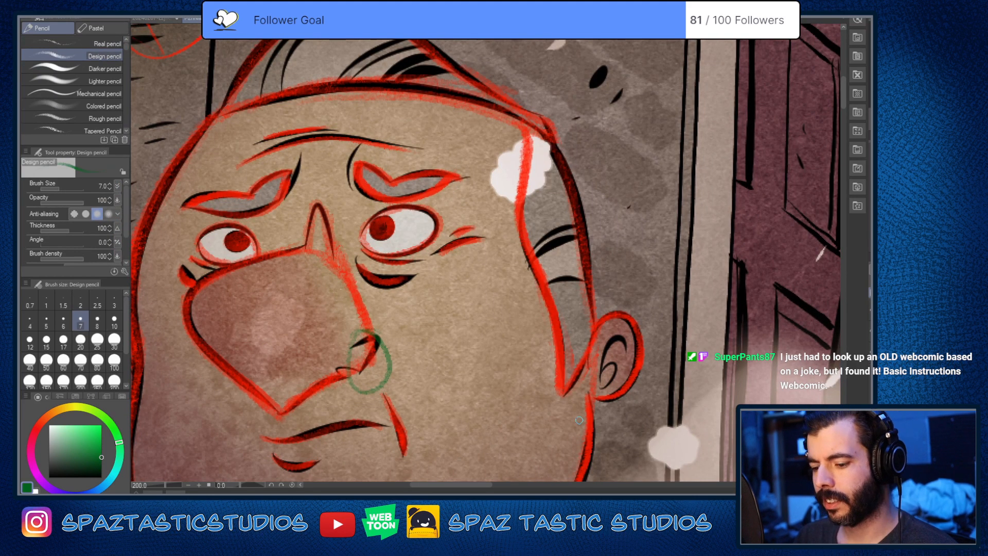
pyautogui.moveTo(614, 364); pyautogui.dragTo(652, 254)
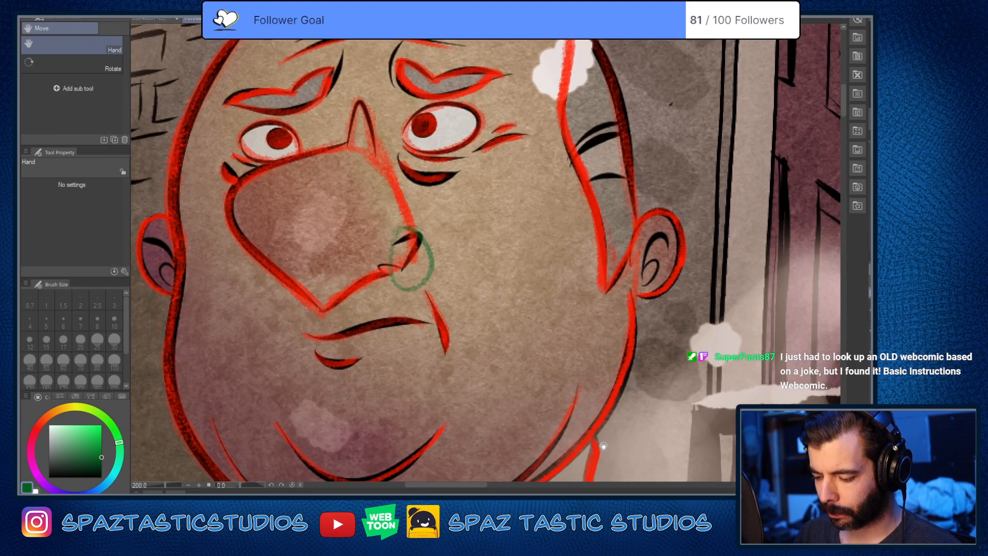
pyautogui.moveTo(605, 443)
pyautogui.mouseDown()
pyautogui.moveTo(596, 424)
pyautogui.moveTo(572, 471)
pyautogui.mouseUp()
pyautogui.moveTo(584, 311)
pyautogui.mouseDown()
pyautogui.moveTo(561, 334)
pyautogui.moveTo(558, 296)
pyautogui.mouseUp()
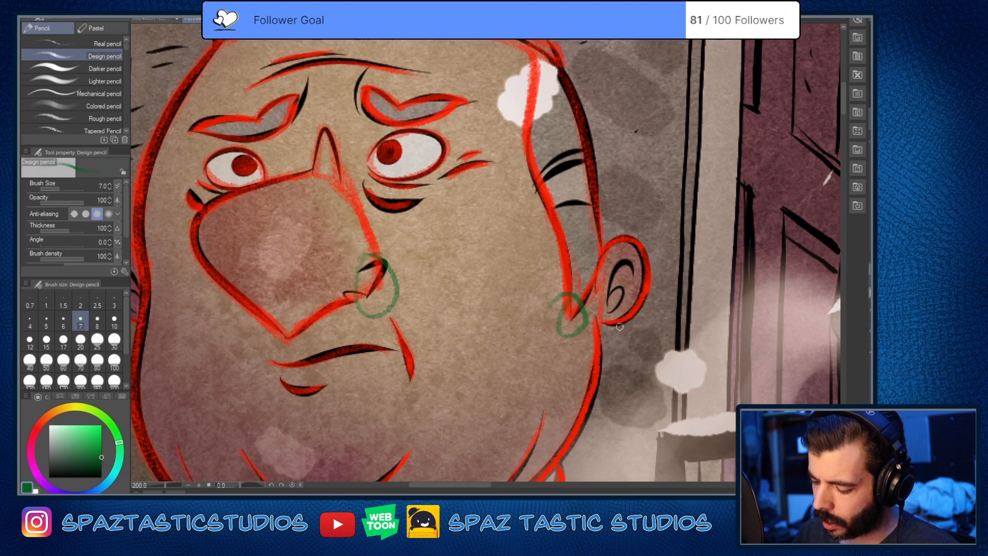
# Step: Draw a small crossed mark in green on the wall beside the upper edge of the railing-side ear
pyautogui.moveTo(616, 400); pyautogui.dragTo(620, 308)
pyautogui.moveTo(613, 346); pyautogui.dragTo(577, 419)
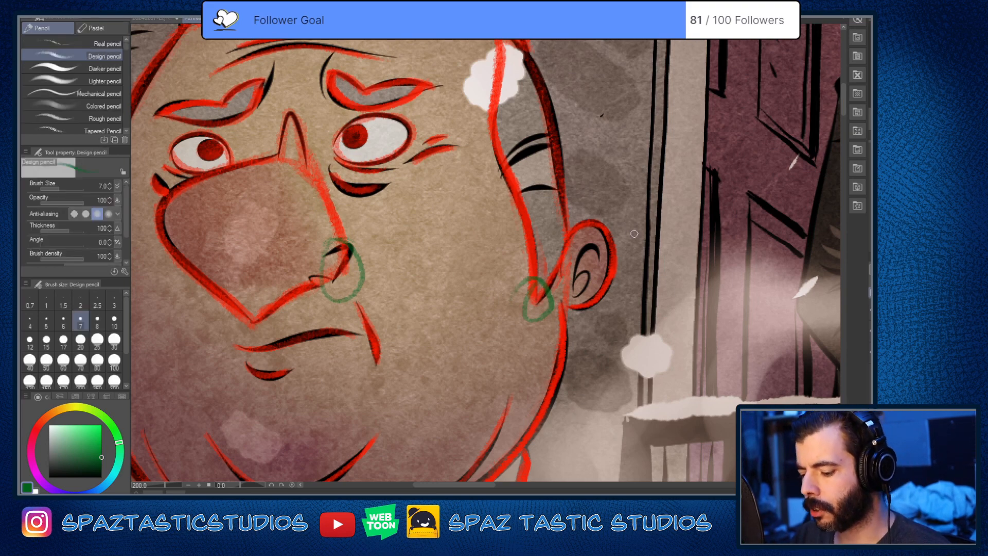
pyautogui.moveTo(636, 211)
pyautogui.mouseDown()
pyautogui.moveTo(613, 217)
pyautogui.moveTo(631, 250)
pyautogui.mouseUp()
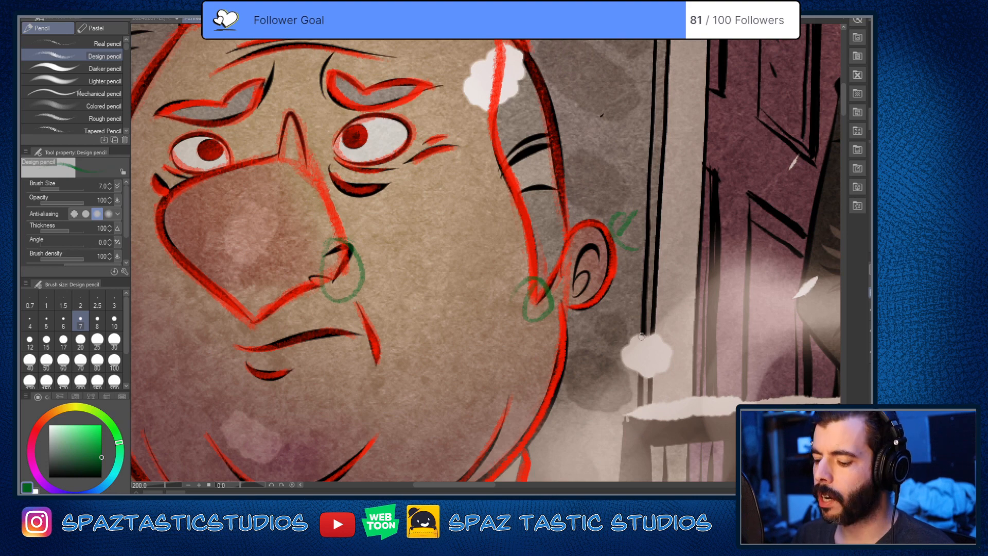
pyautogui.moveTo(617, 210); pyautogui.dragTo(635, 258)
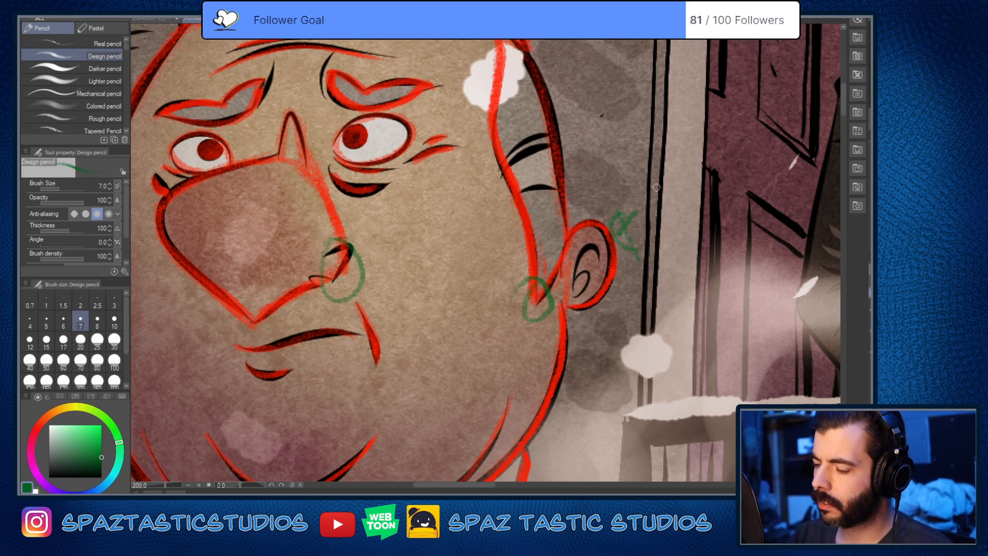
pyautogui.moveTo(619, 212); pyautogui.dragTo(637, 261)
pyautogui.hotkey('ctrl', 'z')
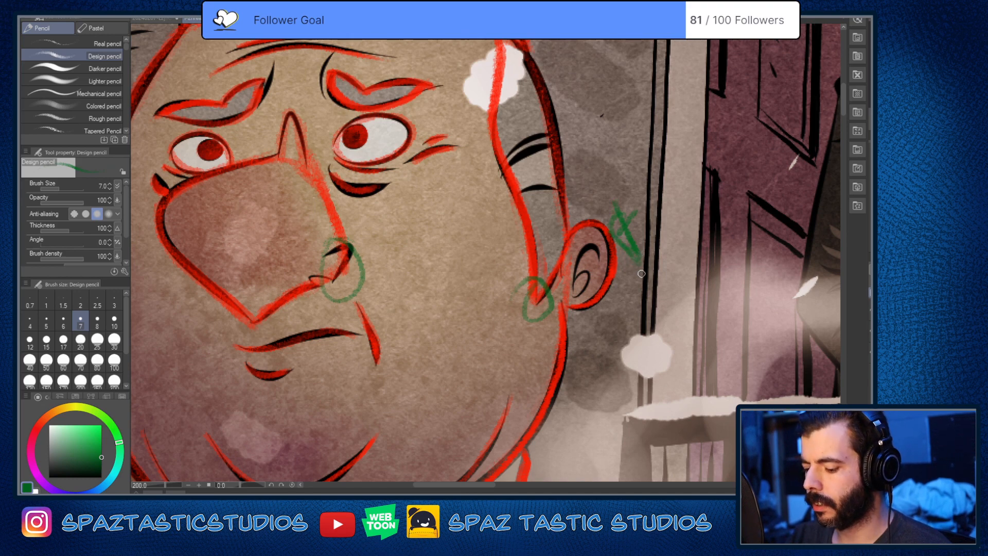
pyautogui.moveTo(615, 193); pyautogui.dragTo(639, 267)
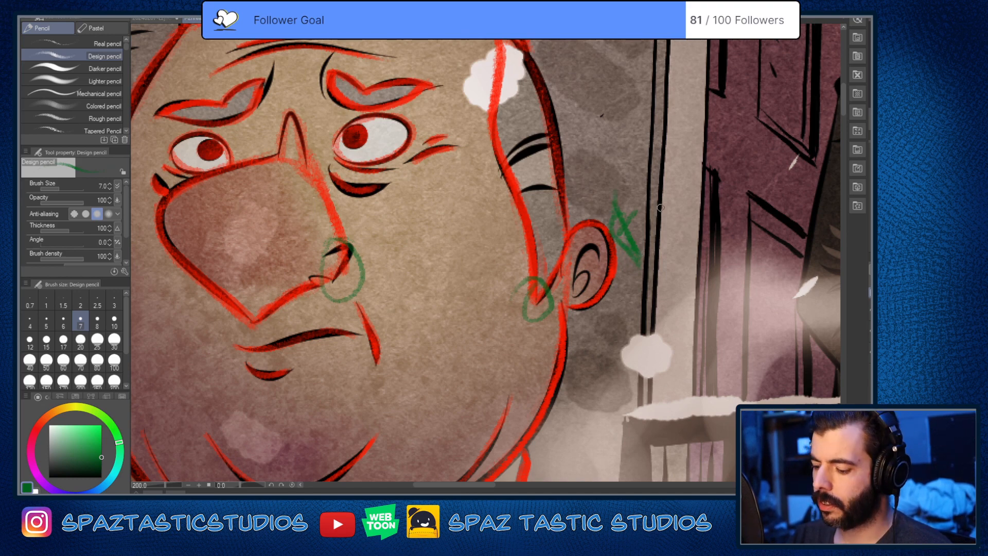
pyautogui.press('space')
pyautogui.moveTo(657, 206); pyautogui.dragTo(636, 262)
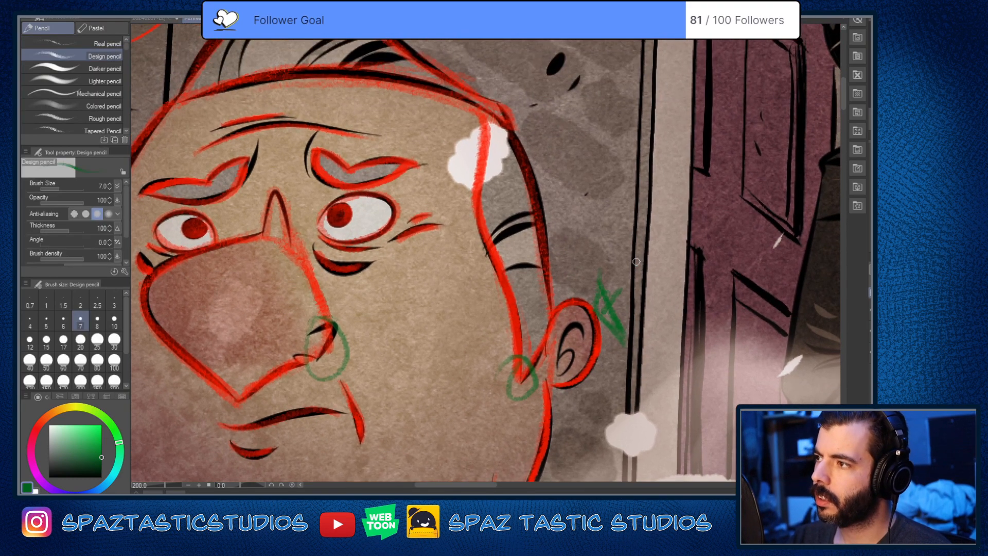
# Step: Try small curved green sketches on the wall above the railing-side ear
pyautogui.moveTo(589, 149)
pyautogui.mouseDown()
pyautogui.moveTo(625, 163)
pyautogui.moveTo(600, 186)
pyautogui.moveTo(607, 204)
pyautogui.moveTo(594, 206)
pyautogui.moveTo(594, 166)
pyautogui.moveTo(618, 184)
pyautogui.moveTo(587, 228)
pyautogui.mouseUp()
pyautogui.hotkey('ctrl', 'z')
pyautogui.hotkey('ctrl', 'z')
pyautogui.moveTo(609, 196); pyautogui.dragTo(585, 185)
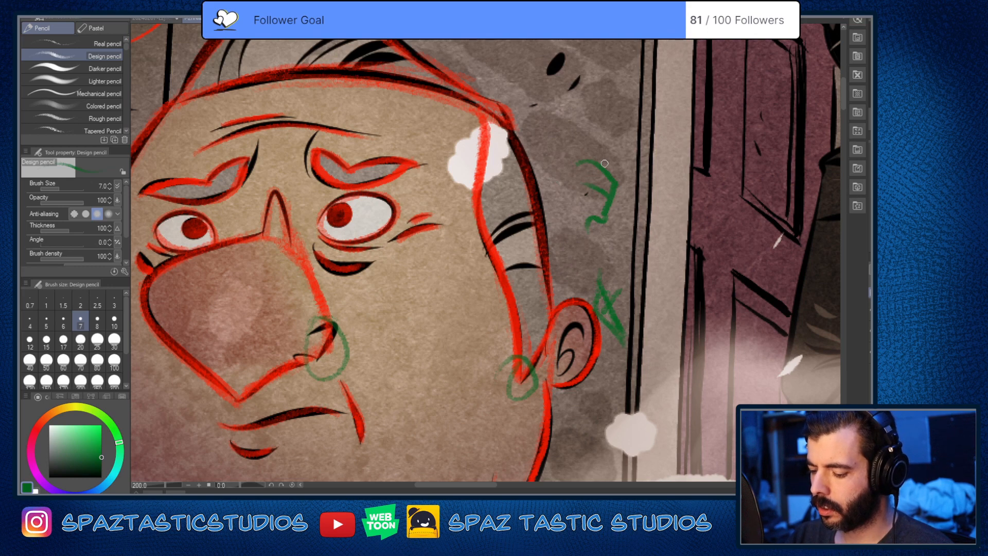
pyautogui.hotkey('ctrl', 'z')
pyautogui.hotkey('ctrl', 'z')
pyautogui.hotkey('ctrl', 'z')
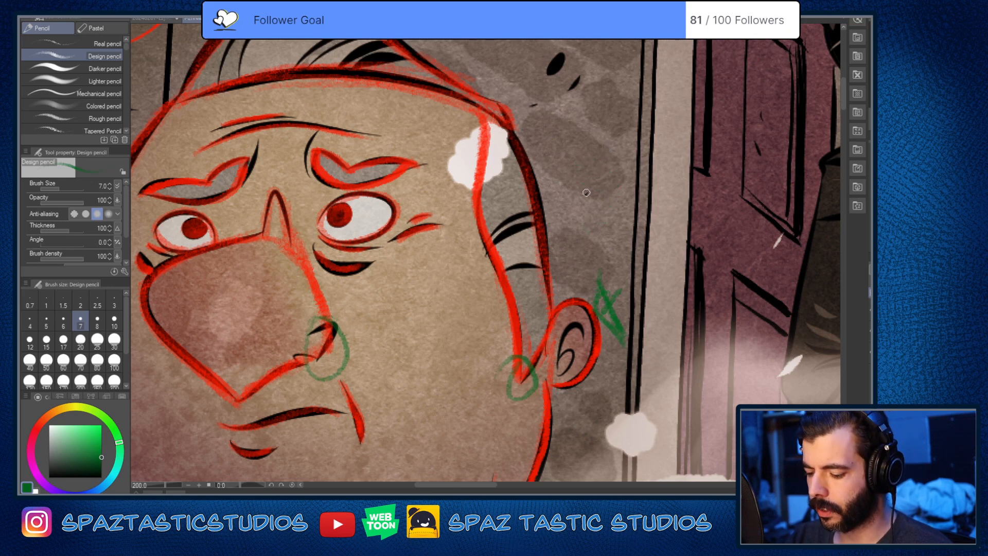
pyautogui.moveTo(574, 192); pyautogui.dragTo(618, 169)
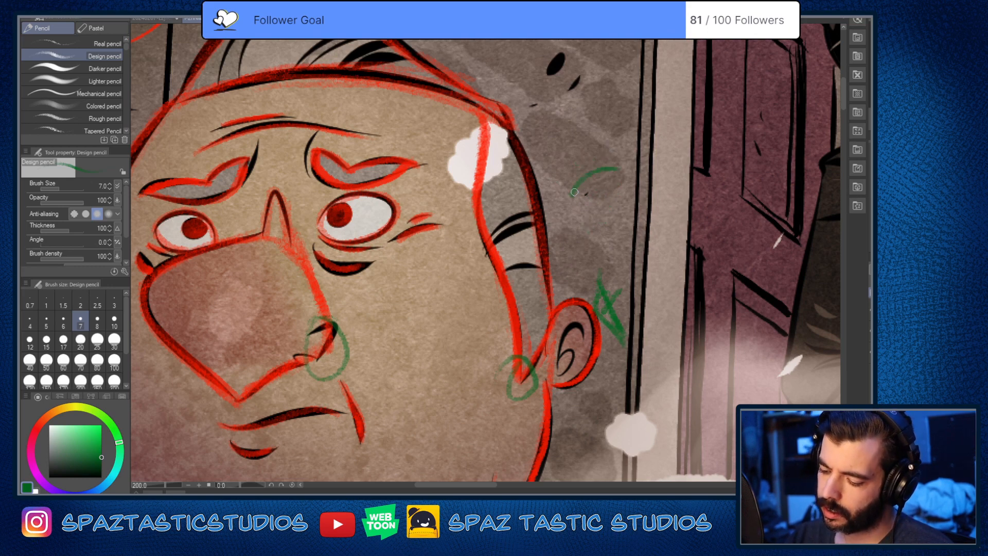
pyautogui.moveTo(574, 192)
pyautogui.mouseDown()
pyautogui.moveTo(574, 225)
pyautogui.moveTo(582, 243)
pyautogui.moveTo(593, 235)
pyautogui.moveTo(595, 257)
pyautogui.mouseUp()
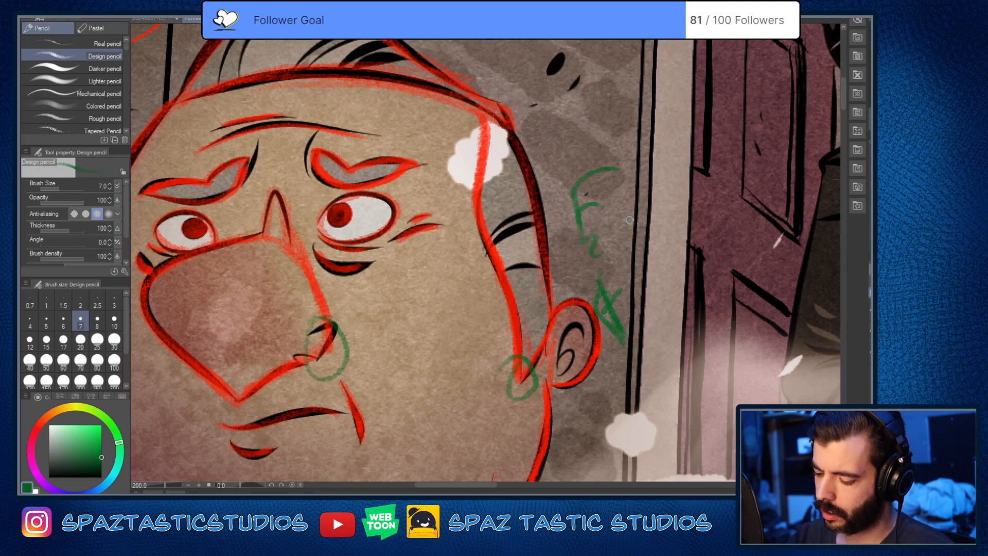
pyautogui.hotkey('ctrl', 'z')
pyautogui.hotkey('ctrl', 'z')
pyautogui.hotkey('ctrl', 'z')
pyautogui.hotkey('ctrl', 'z')
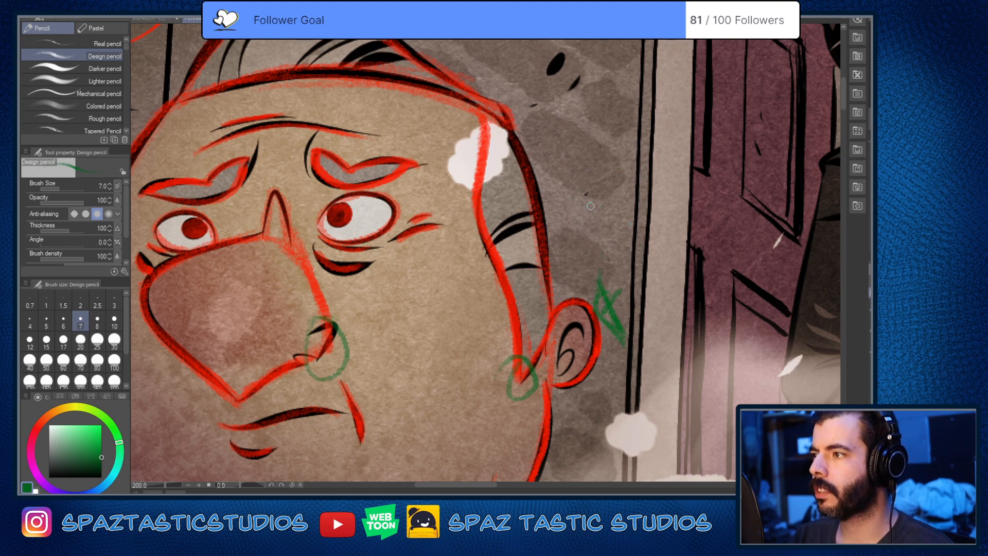
# Step: Erase the crossed green mark on the wall beside the railing-side ear and return to the pencil
pyautogui.press('e')
pyautogui.moveTo(597, 288)
pyautogui.mouseDown()
pyautogui.moveTo(607, 343)
pyautogui.moveTo(609, 275)
pyautogui.moveTo(593, 262)
pyautogui.moveTo(619, 322)
pyautogui.mouseUp()
pyautogui.press('p')
# Step: Try a green stroke along the fold near the top of the railing-side jacket sleeve
pyautogui.scroll(-3, 571, 358)
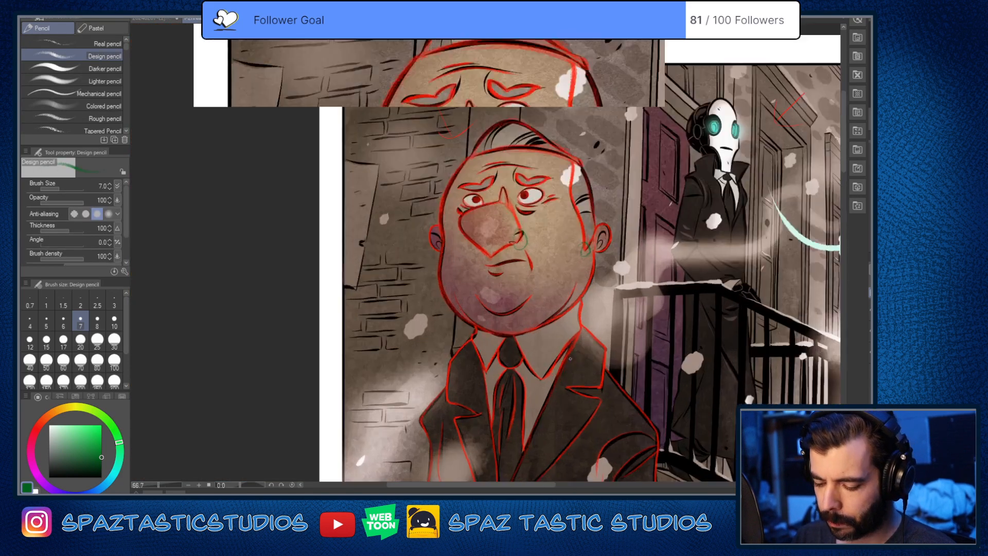
pyautogui.scroll(3, 570, 358)
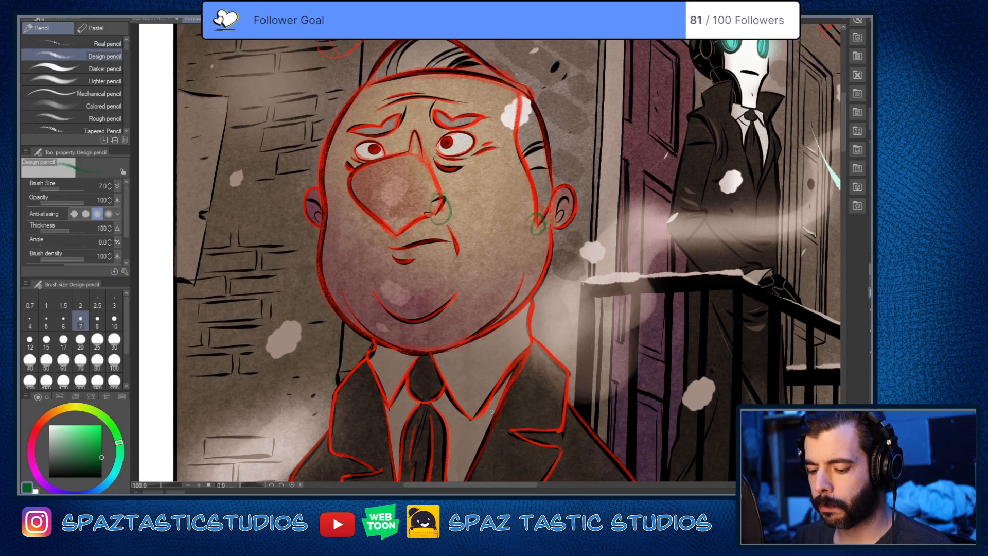
pyautogui.press('space')
pyautogui.moveTo(510, 426); pyautogui.dragTo(515, 411)
pyautogui.moveTo(629, 440)
pyautogui.mouseDown()
pyautogui.moveTo(585, 265)
pyautogui.moveTo(639, 345)
pyautogui.moveTo(641, 337)
pyautogui.mouseUp()
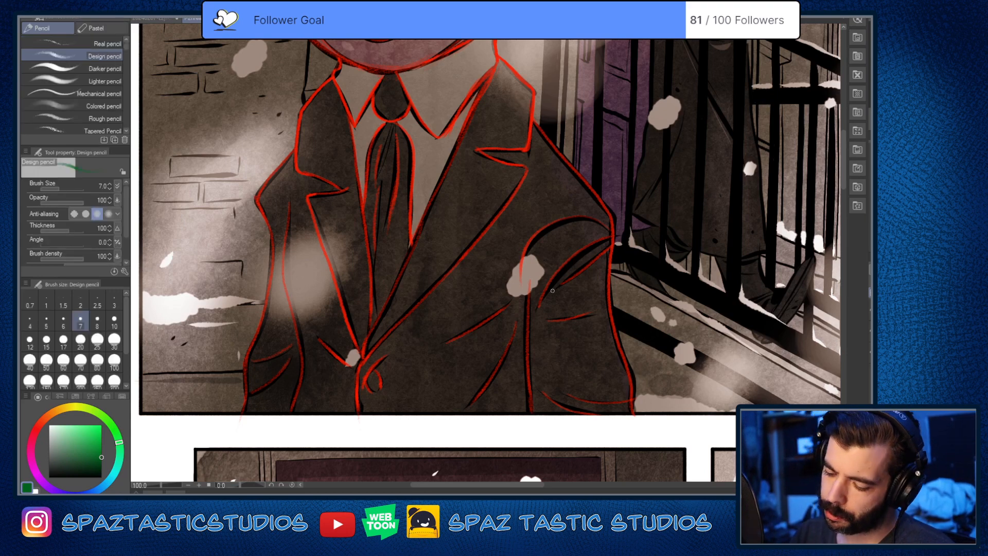
pyautogui.moveTo(547, 297); pyautogui.dragTo(592, 251)
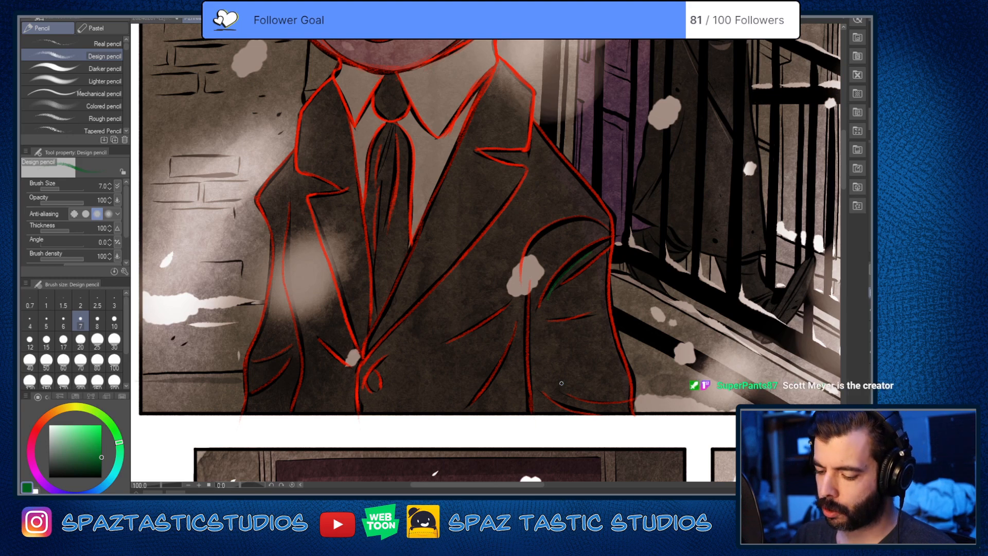
pyautogui.press('space')
pyautogui.moveTo(562, 382); pyautogui.dragTo(642, 389)
pyautogui.moveTo(573, 202); pyautogui.dragTo(478, 309)
pyautogui.hotkey('ctrl', 'z')
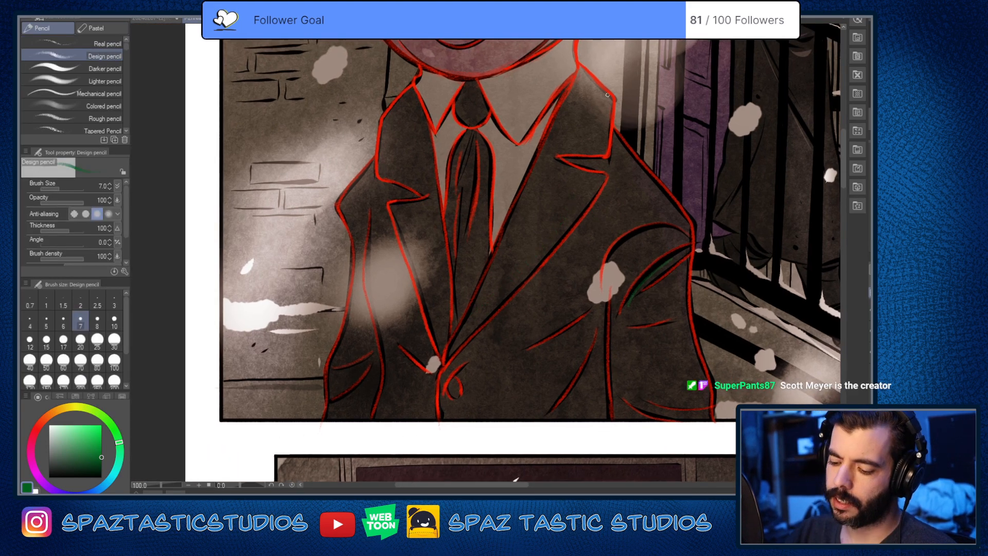
pyautogui.hotkey('ctrl', 'z')
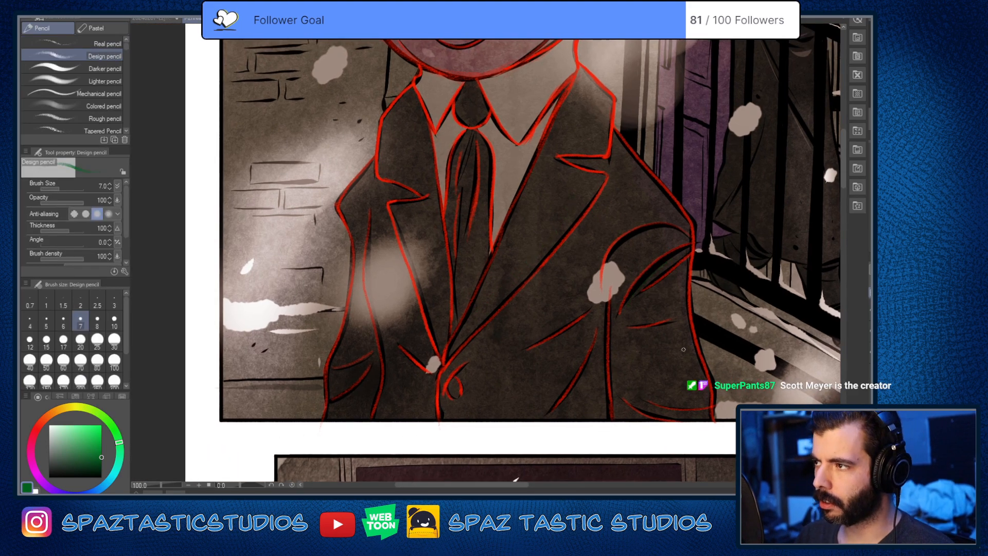
# Step: Try retracing the outline of the heavyset man's nose in green from the bridge to the lower tip
pyautogui.press('space')
pyautogui.moveTo(683, 349); pyautogui.dragTo(627, 453)
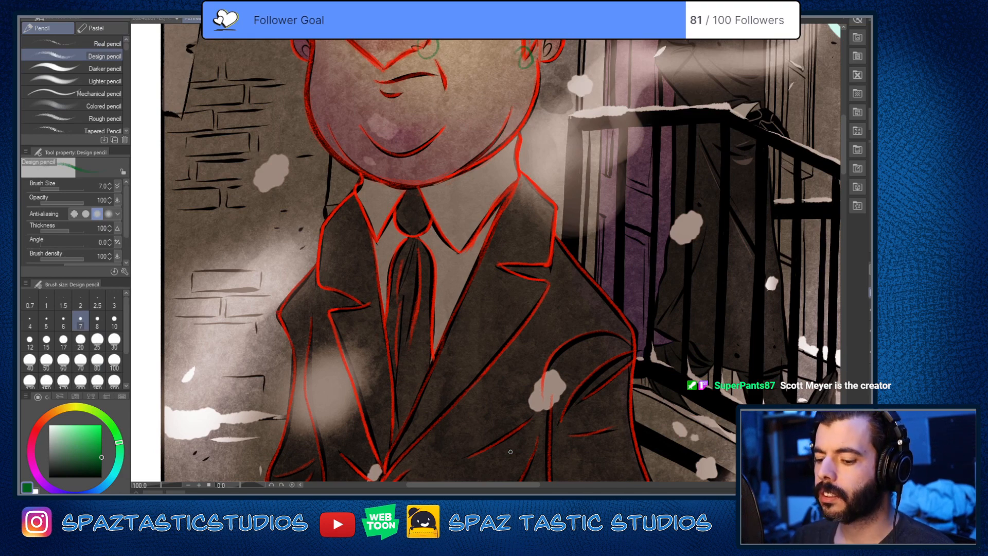
pyautogui.press('space')
pyautogui.moveTo(522, 297); pyautogui.dragTo(552, 420)
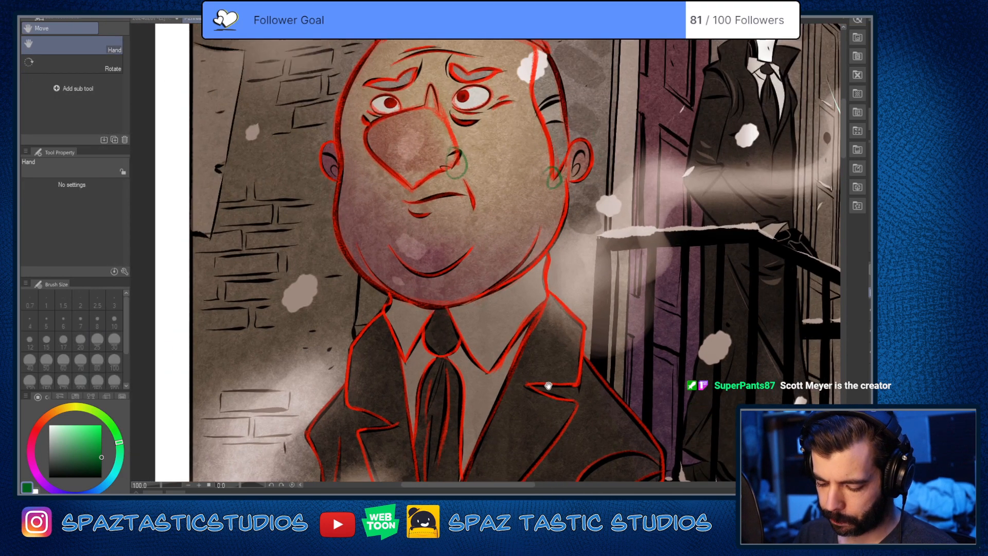
pyautogui.press('space')
pyautogui.moveTo(547, 386); pyautogui.dragTo(546, 475)
pyautogui.hotkey('ctrl', '+')
pyautogui.press('space')
pyautogui.moveTo(490, 325); pyautogui.dragTo(573, 404)
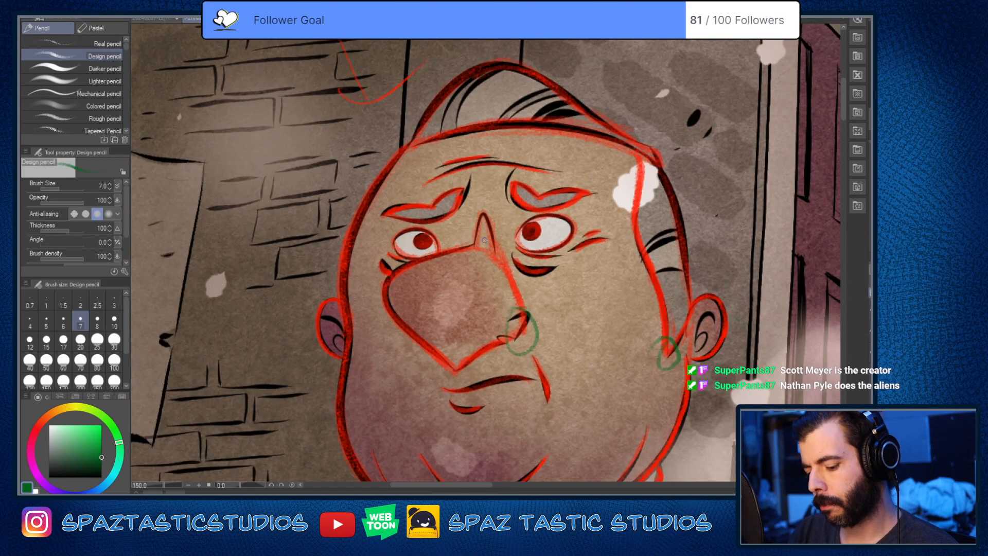
pyautogui.moveTo(486, 241); pyautogui.dragTo(526, 322)
pyautogui.moveTo(480, 242)
pyautogui.mouseDown()
pyautogui.moveTo(386, 284)
pyautogui.moveTo(466, 376)
pyautogui.mouseUp()
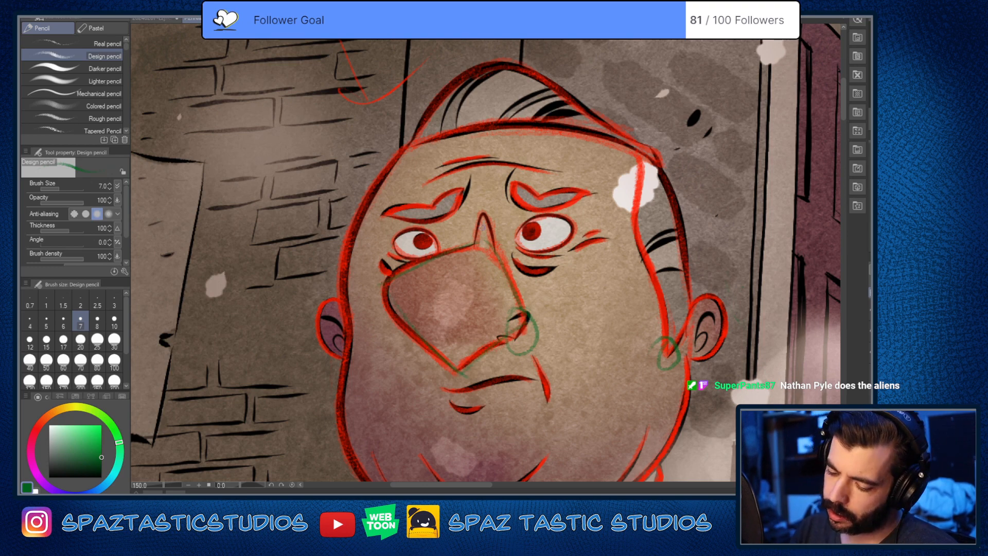
# Step: Try green construction lines from the nose bridge across the nose and along its lower and railing-side edges
pyautogui.moveTo(472, 232); pyautogui.dragTo(429, 315)
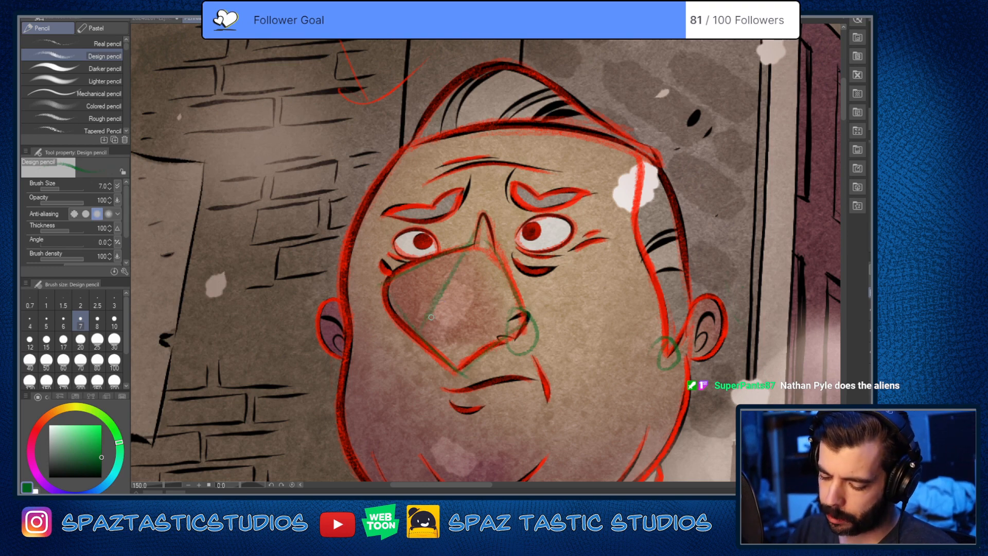
pyautogui.moveTo(457, 376); pyautogui.dragTo(531, 316)
pyautogui.moveTo(494, 247); pyautogui.dragTo(525, 319)
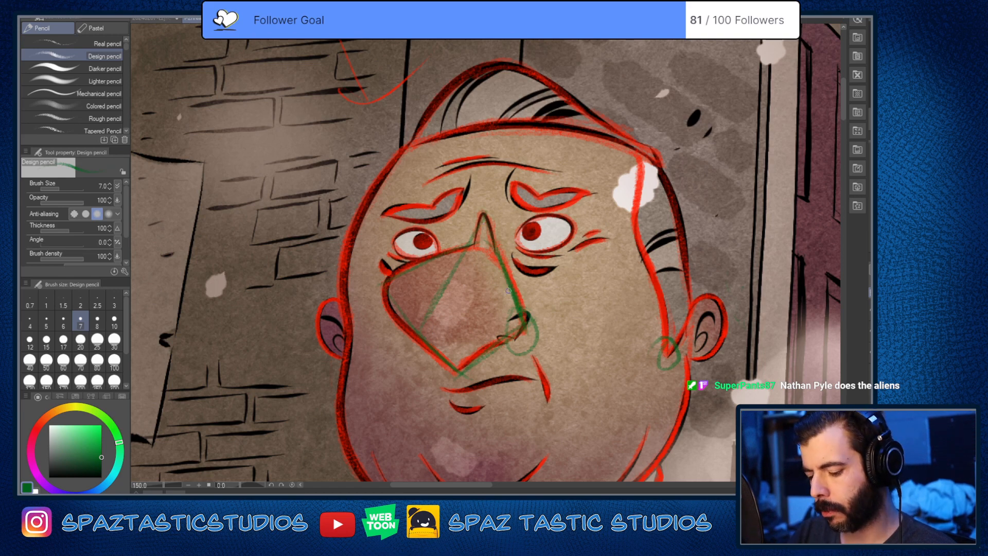
pyautogui.moveTo(484, 219)
pyautogui.mouseDown()
pyautogui.moveTo(383, 284)
pyautogui.moveTo(470, 379)
pyautogui.mouseUp()
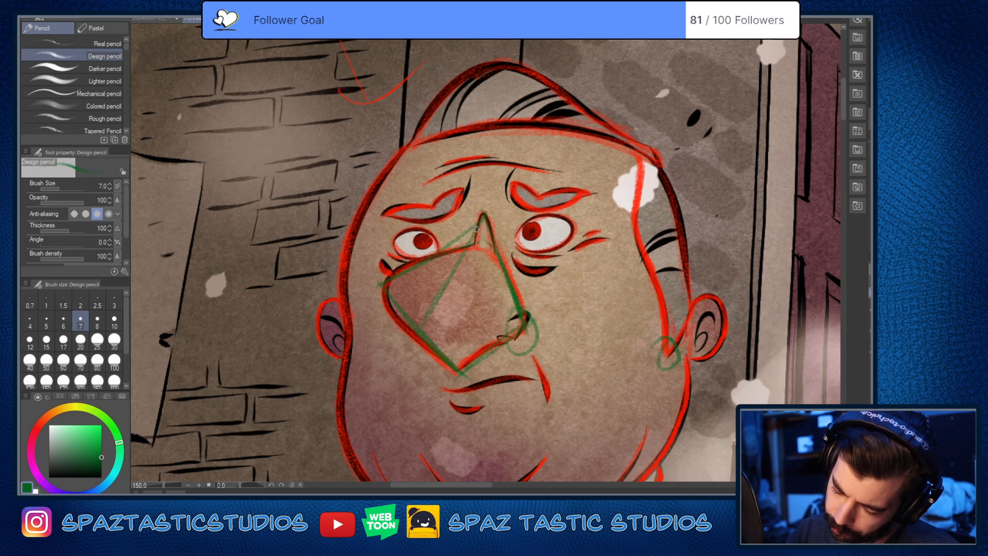
pyautogui.moveTo(484, 213); pyautogui.dragTo(523, 322)
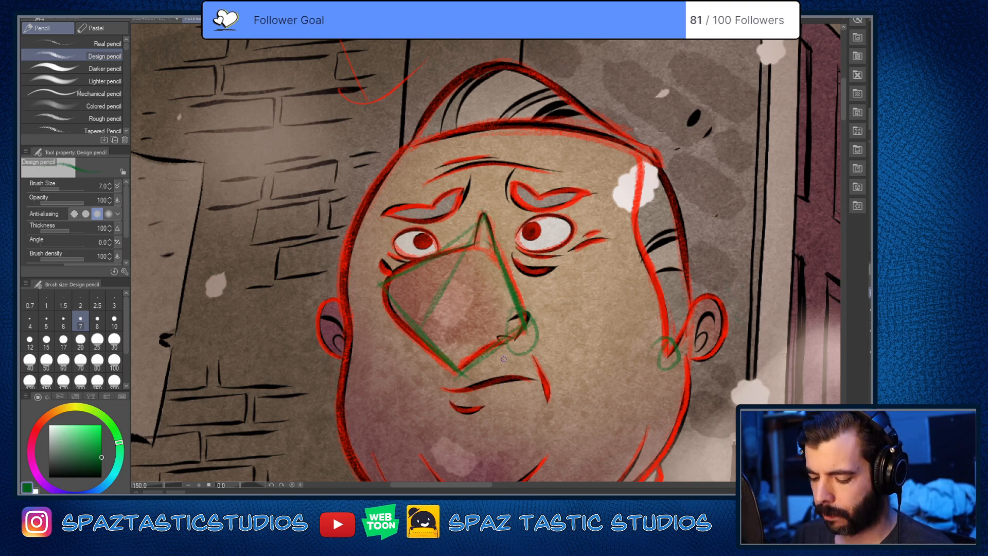
# Step: Try reinforcing the green diagonal plane lines from the bridge and the nose's brick-wall-side contour
pyautogui.moveTo(484, 214); pyautogui.dragTo(417, 331)
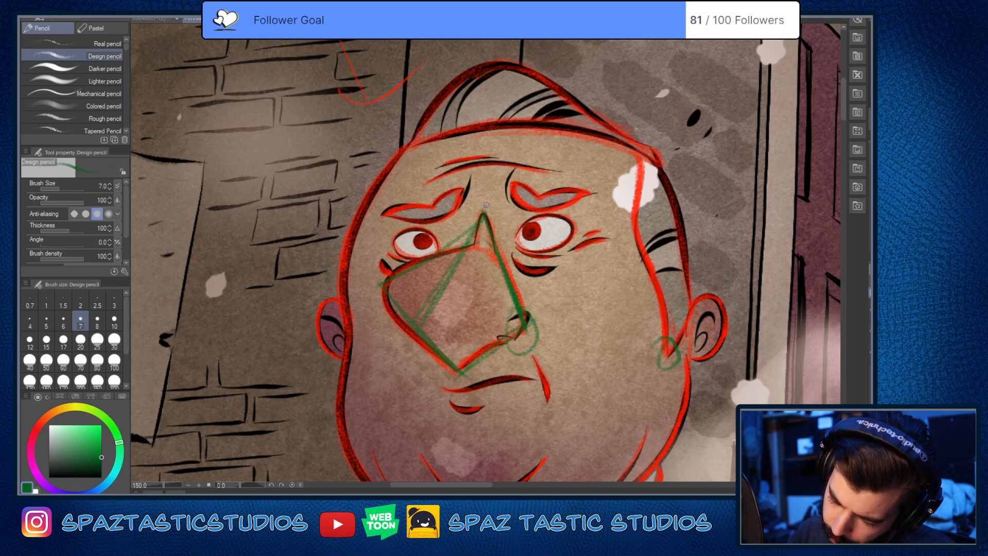
pyautogui.moveTo(467, 242); pyautogui.dragTo(423, 328)
pyautogui.moveTo(483, 214)
pyautogui.mouseDown()
pyautogui.moveTo(428, 254)
pyautogui.moveTo(440, 246)
pyautogui.mouseUp()
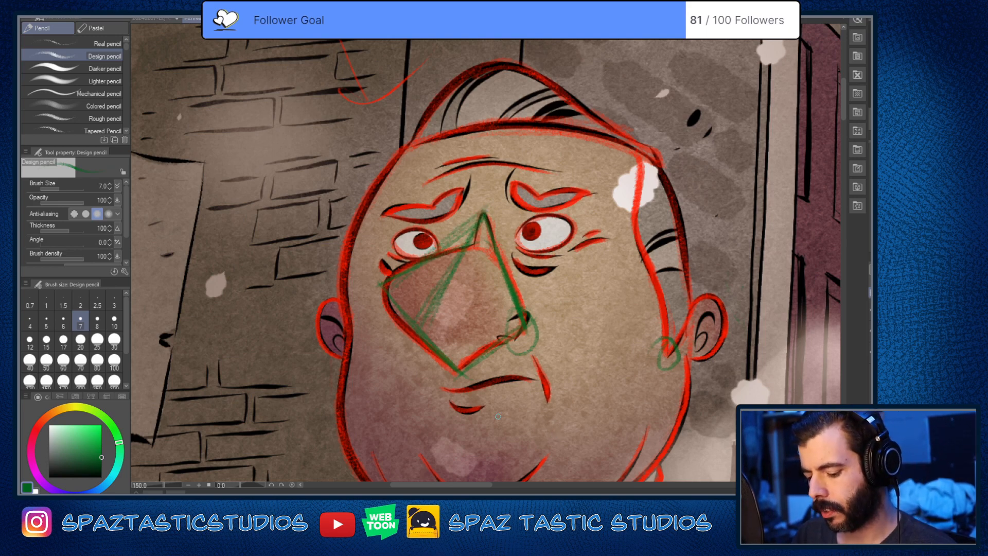
pyautogui.moveTo(391, 309); pyautogui.dragTo(464, 378)
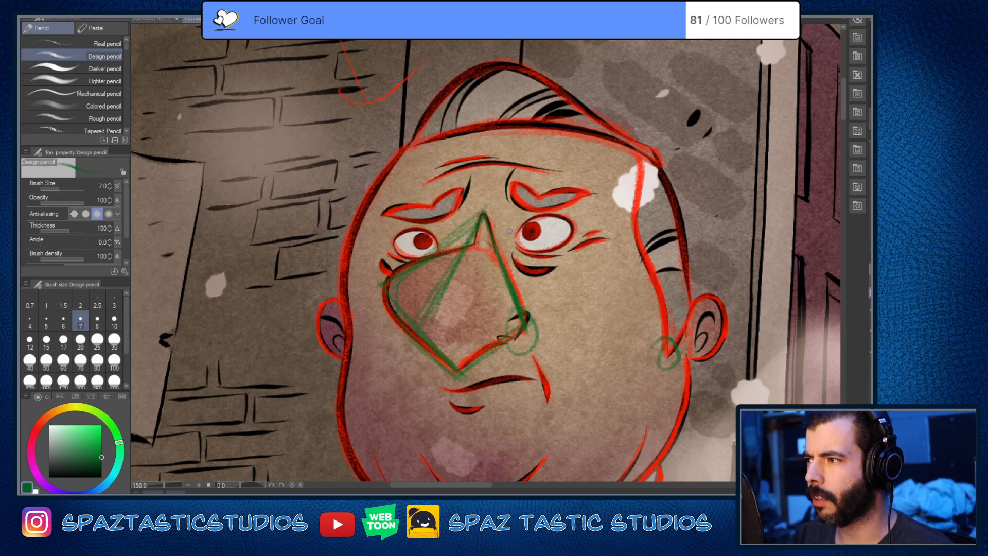
pyautogui.moveTo(482, 242); pyautogui.dragTo(396, 280)
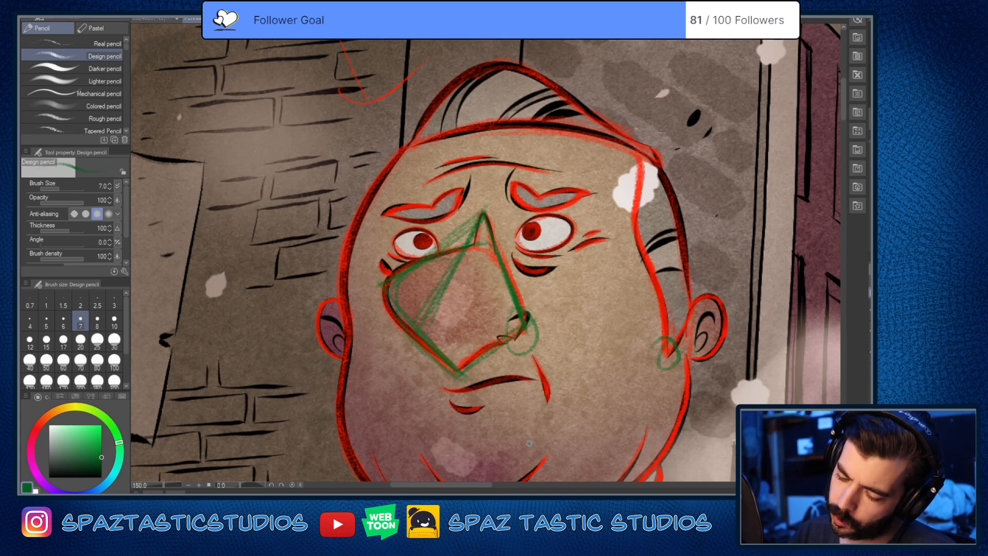
# Step: Remove the green circles at the nose corner and the sideburn tip
pyautogui.scroll(-2, 639, 369)
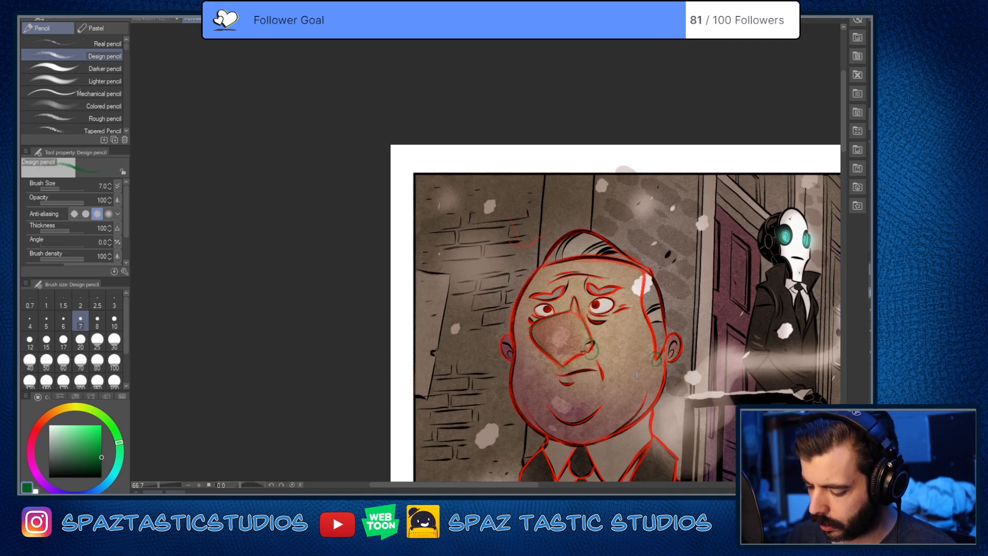
pyautogui.moveTo(687, 329); pyautogui.dragTo(683, 345)
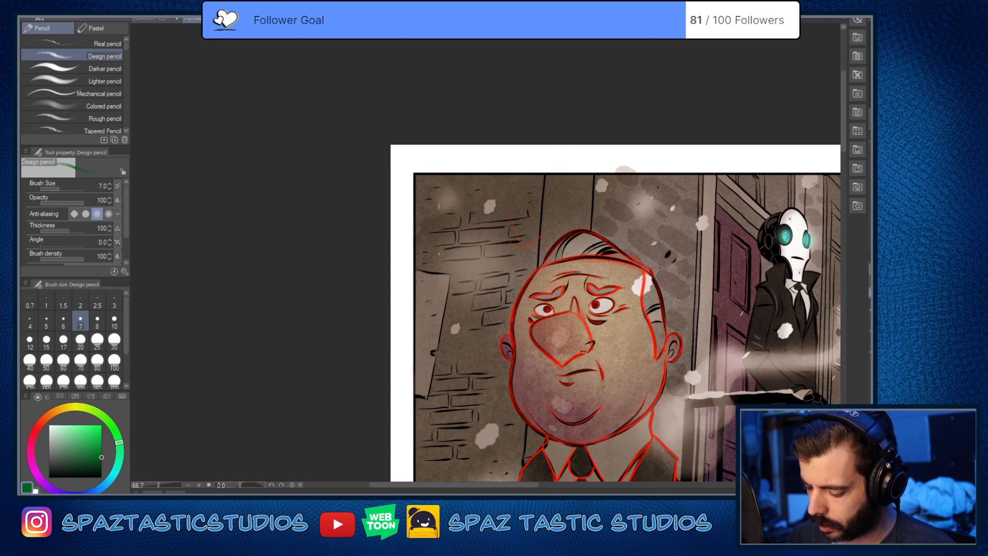
# Step: Examine the head and glowing eyes of the white-faced robot in the dark coat up close
pyautogui.press('space')
pyautogui.moveTo(634, 379); pyautogui.dragTo(430, 308)
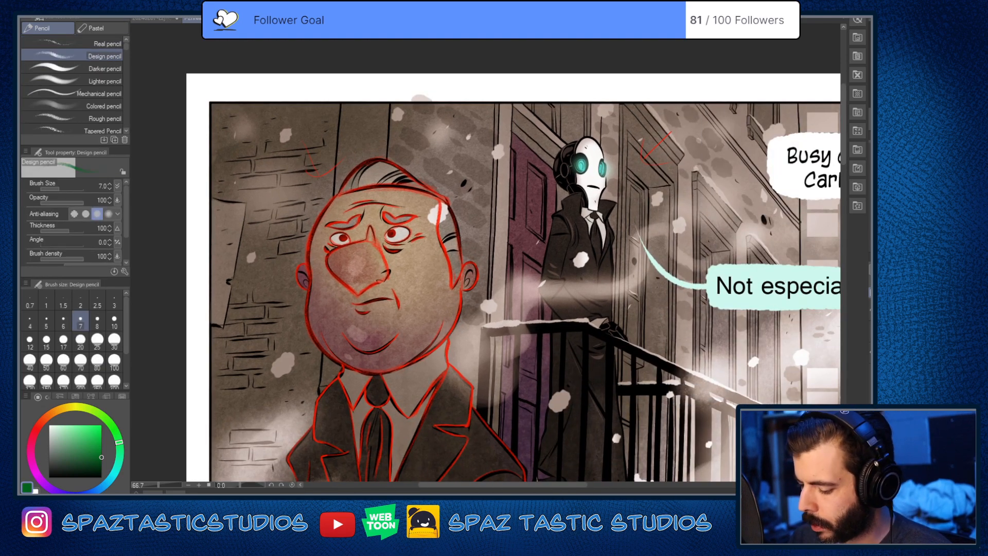
pyautogui.press('space')
pyautogui.moveTo(629, 135); pyautogui.dragTo(505, 161)
pyautogui.scroll(2, 496, 196)
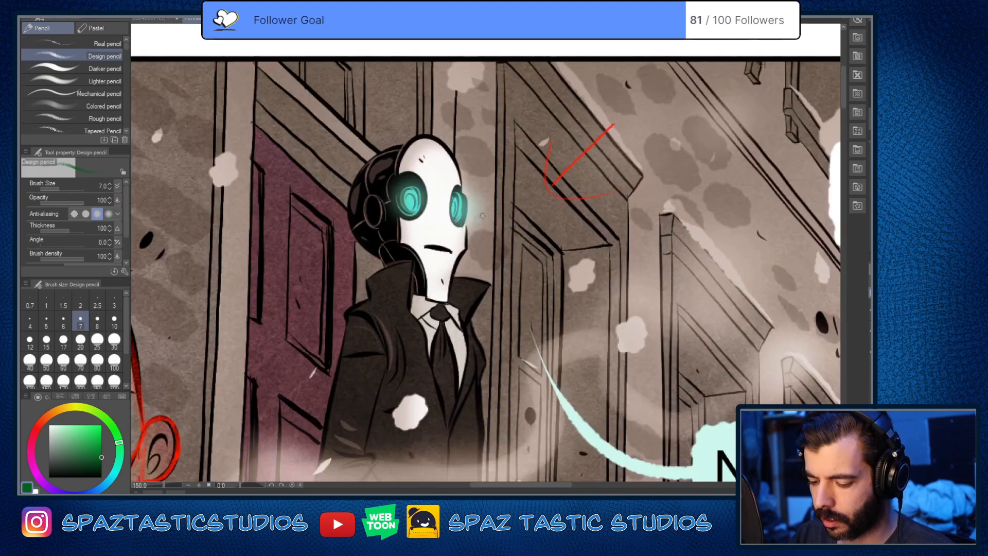
pyautogui.press('space')
pyautogui.moveTo(483, 216); pyautogui.dragTo(520, 224)
pyautogui.scroll(3, 513, 234)
pyautogui.scroll(-3, 512, 234)
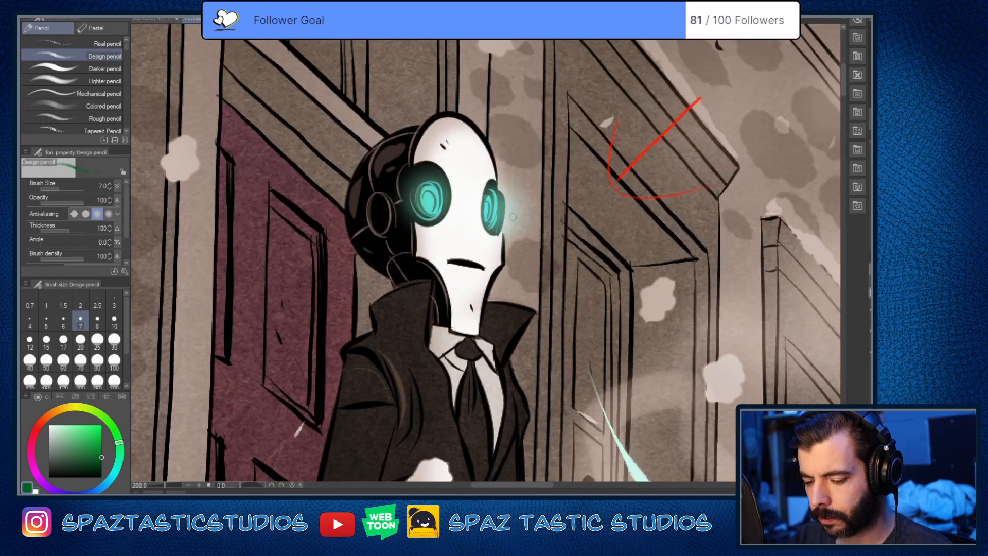
pyautogui.press('space')
pyautogui.moveTo(492, 256)
pyautogui.mouseDown()
pyautogui.moveTo(518, 249)
pyautogui.moveTo(523, 272)
pyautogui.mouseUp()
pyautogui.press('space')
pyautogui.scroll(2, 523, 272)
pyautogui.press('space')
pyautogui.scroll(-1, 523, 273)
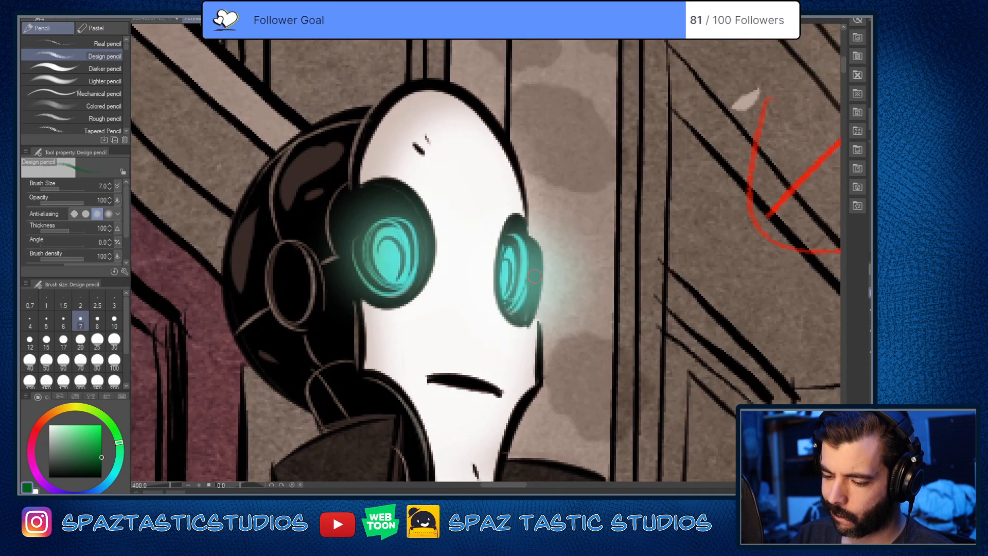
pyautogui.scroll(-1, 471, 276)
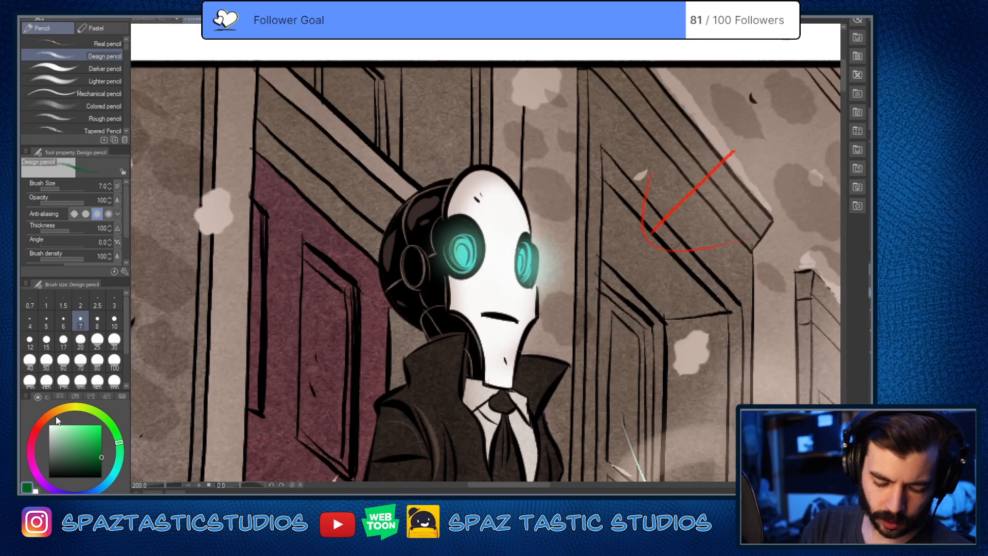
# Step: Switch the pencil colour to red and trace the domed top of the robot's white faceplate
pyautogui.click(42, 421)
pyautogui.click(100, 436)
pyautogui.press('space')
pyautogui.moveTo(570, 327); pyautogui.dragTo(583, 315)
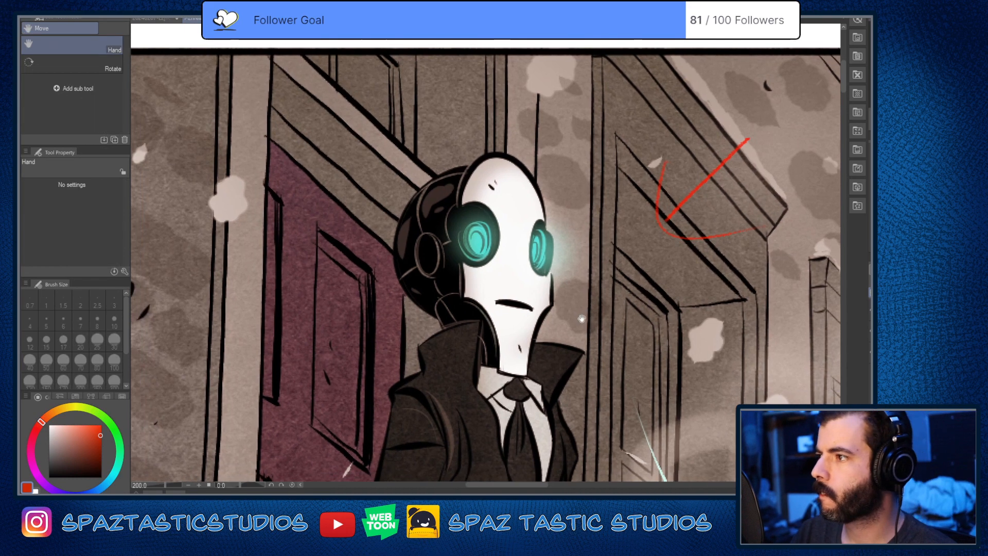
pyautogui.scroll(2, 561, 325)
pyautogui.scroll(-2, 532, 211)
pyautogui.press('space')
pyautogui.moveTo(544, 192); pyautogui.dragTo(537, 247)
pyautogui.scroll(2, 536, 237)
pyautogui.press('space')
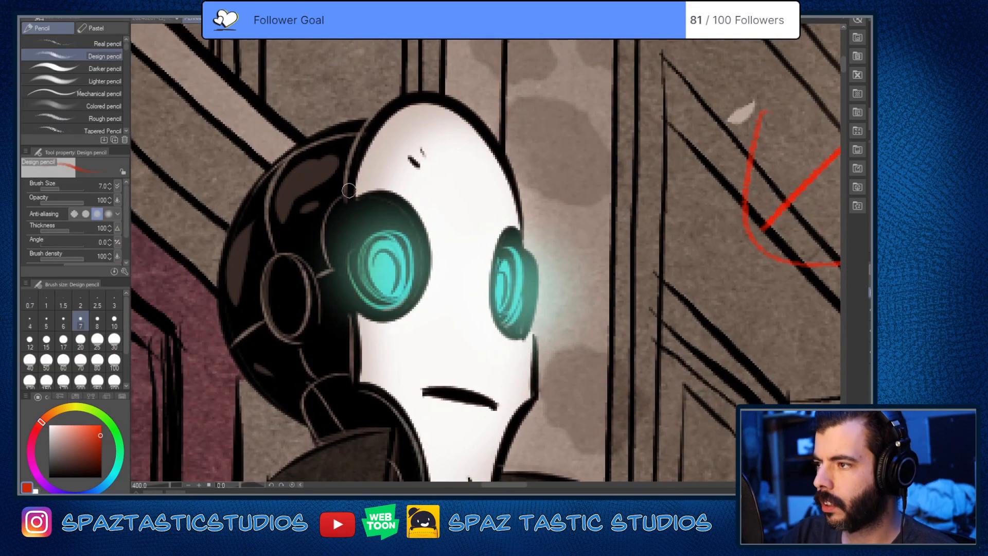
pyautogui.moveTo(427, 93)
pyautogui.mouseDown()
pyautogui.moveTo(505, 154)
pyautogui.moveTo(520, 227)
pyautogui.mouseUp()
pyautogui.moveTo(445, 95); pyautogui.dragTo(346, 208)
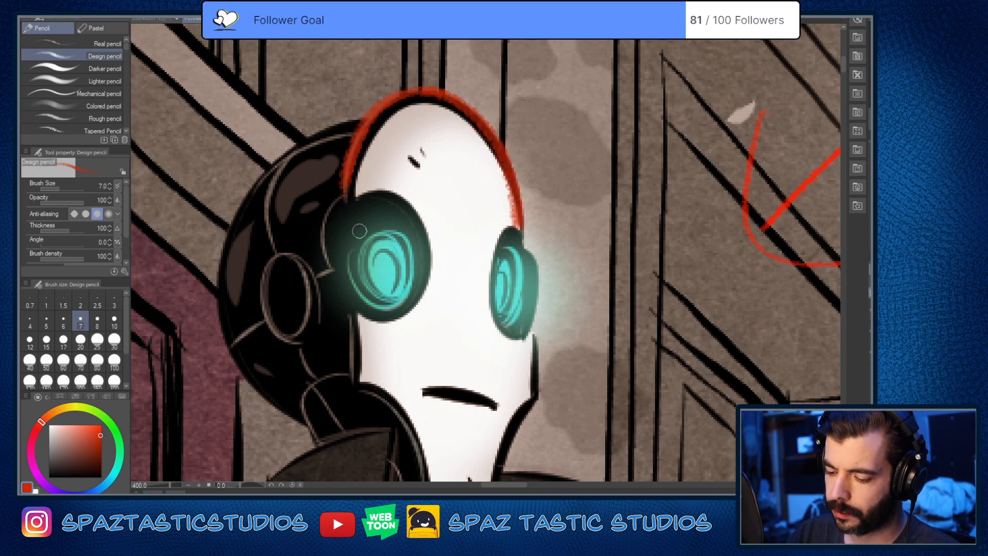
# Step: Trace both sides of the robot's faceplate in red past the eyes and down the narrowing jaw to the chin
pyautogui.press('space')
pyautogui.moveTo(409, 313); pyautogui.dragTo(435, 133)
pyautogui.scroll(1, 518, 138)
pyautogui.moveTo(520, 138); pyautogui.dragTo(512, 216)
pyautogui.moveTo(406, 133)
pyautogui.mouseDown()
pyautogui.moveTo(409, 243)
pyautogui.moveTo(414, 164)
pyautogui.moveTo(403, 134)
pyautogui.moveTo(406, 239)
pyautogui.mouseUp()
pyautogui.moveTo(487, 151)
pyautogui.mouseDown()
pyautogui.moveTo(490, 254)
pyautogui.moveTo(491, 205)
pyautogui.moveTo(494, 231)
pyautogui.mouseUp()
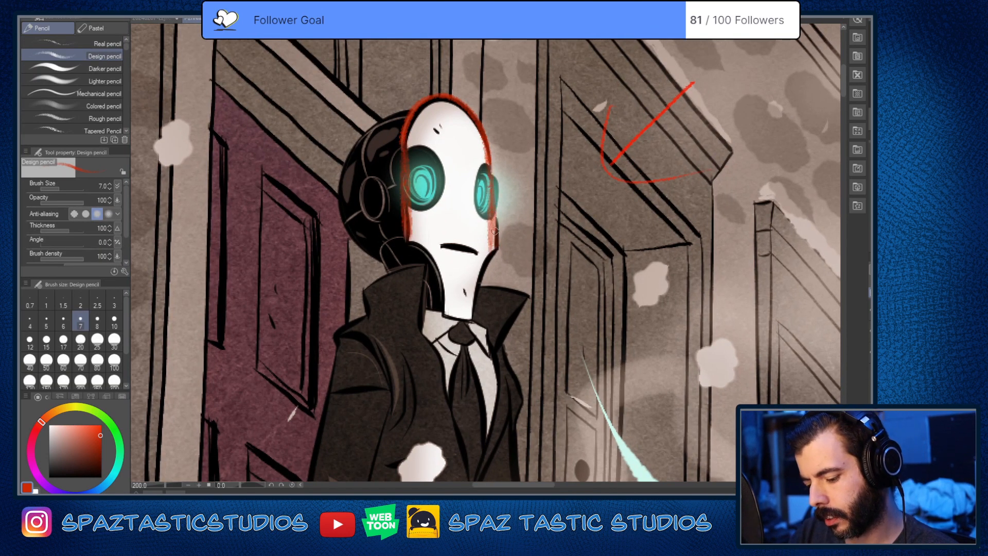
pyautogui.moveTo(410, 244)
pyautogui.mouseDown()
pyautogui.moveTo(444, 315)
pyautogui.moveTo(476, 314)
pyautogui.moveTo(495, 233)
pyautogui.moveTo(498, 243)
pyautogui.mouseUp()
pyautogui.moveTo(490, 157); pyautogui.dragTo(494, 242)
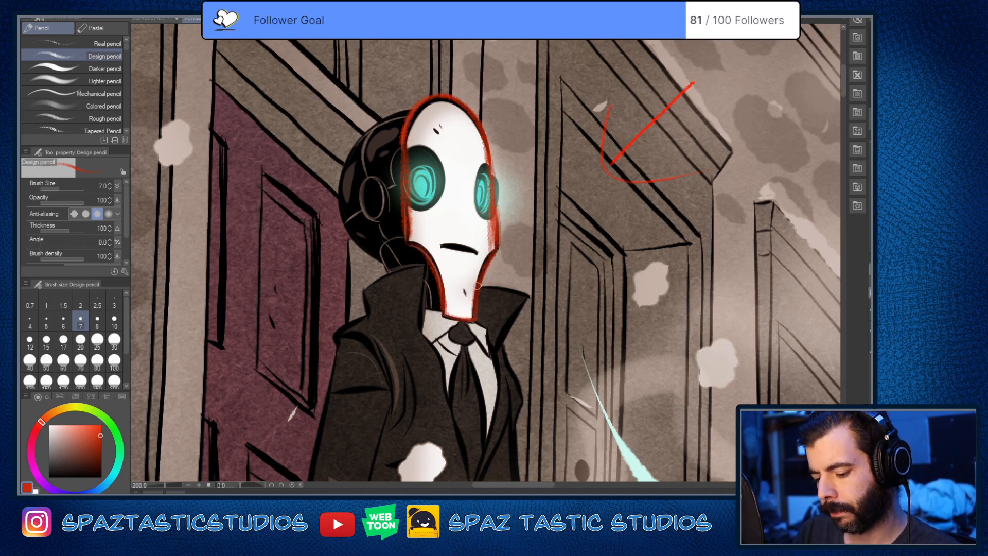
# Step: Try a shaded red band across the faceplate at mouth level, remove it, and go over both edges of the narrowing jaw
pyautogui.moveTo(404, 241); pyautogui.dragTo(495, 253)
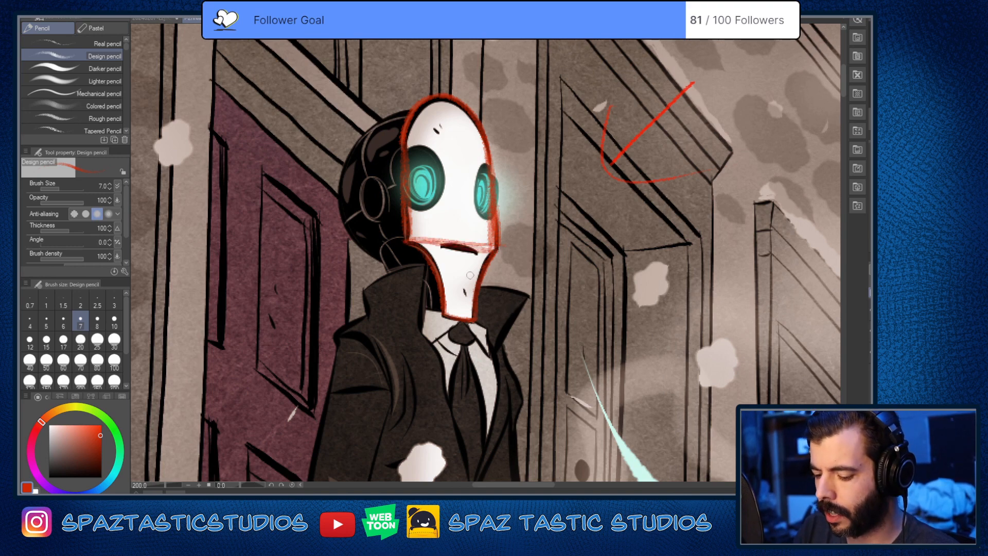
pyautogui.hotkey('ctrl', 'z')
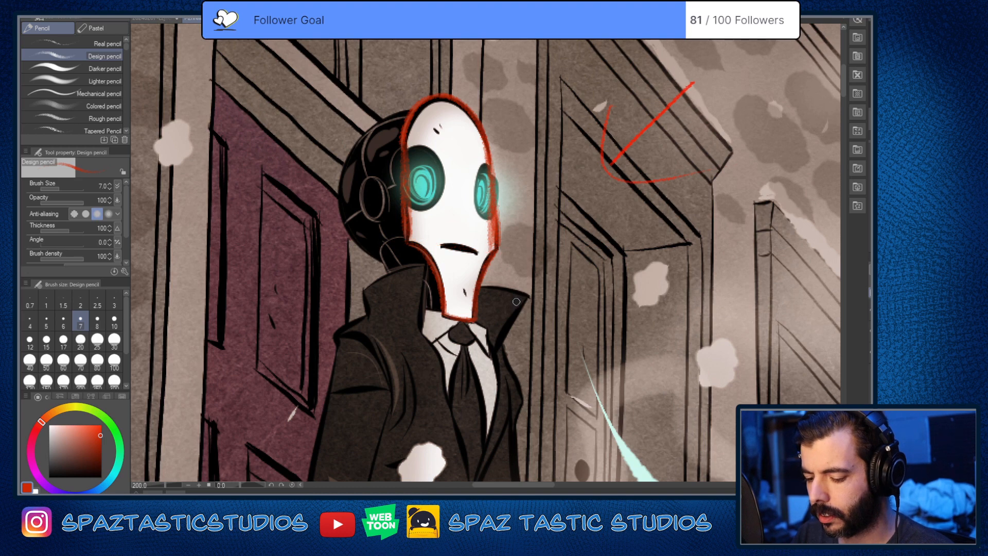
pyautogui.moveTo(412, 245); pyautogui.dragTo(443, 300)
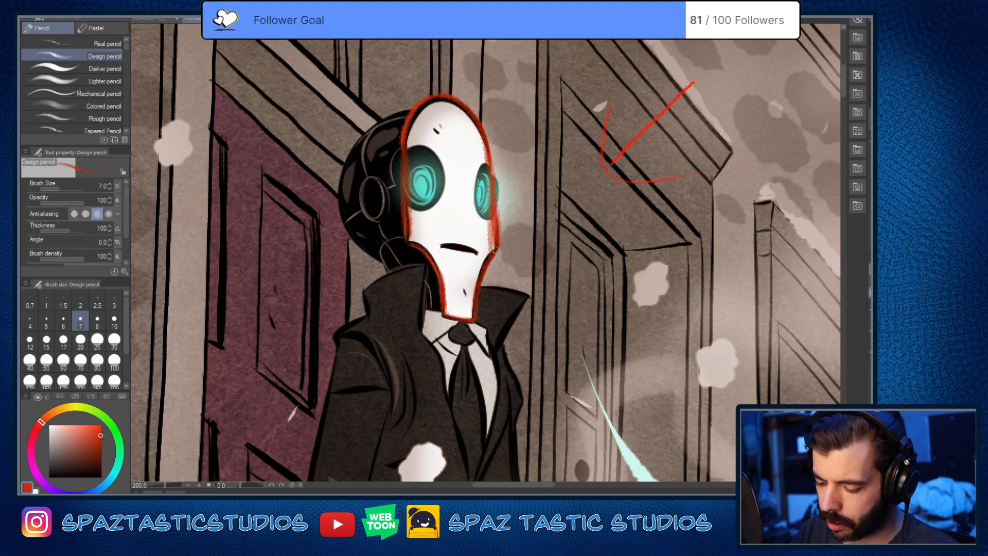
pyautogui.moveTo(494, 249); pyautogui.dragTo(474, 323)
pyautogui.press('e')
pyautogui.press('p')
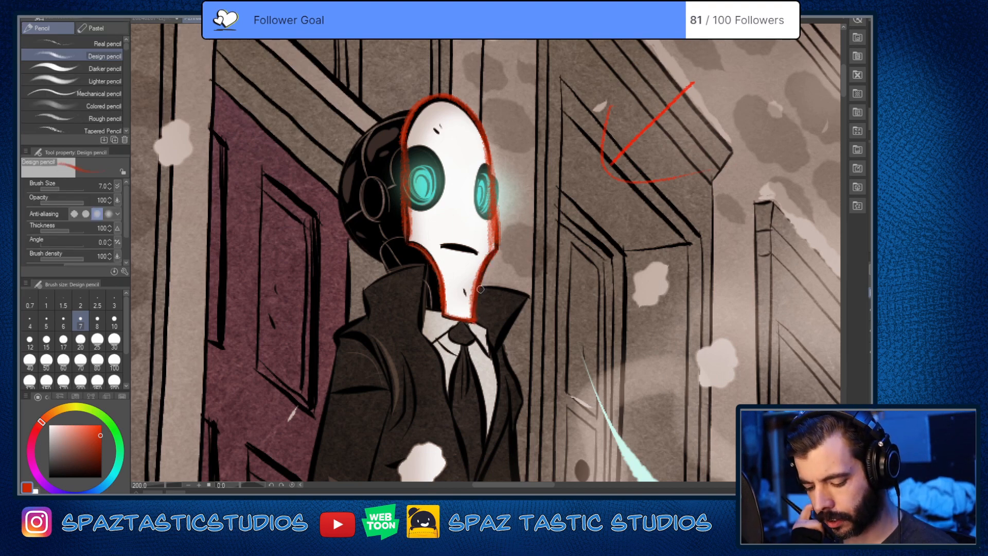
# Step: Trace the rounded back of the robot's black head in red from the upper faceplate edge down toward the collar
pyautogui.press('space')
pyautogui.moveTo(394, 131); pyautogui.dragTo(464, 223)
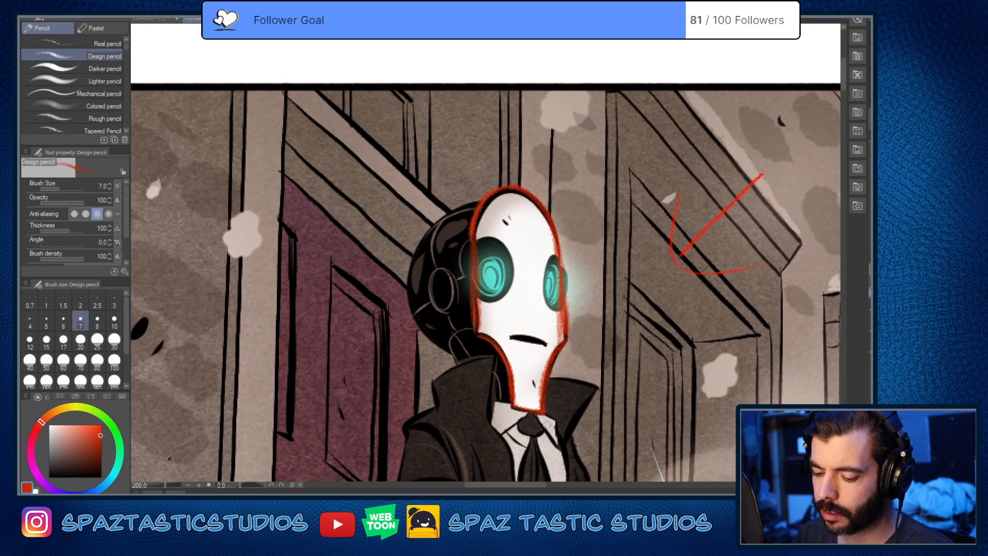
pyautogui.scroll(2, 464, 222)
pyautogui.press('space')
pyautogui.moveTo(492, 189); pyautogui.dragTo(538, 83)
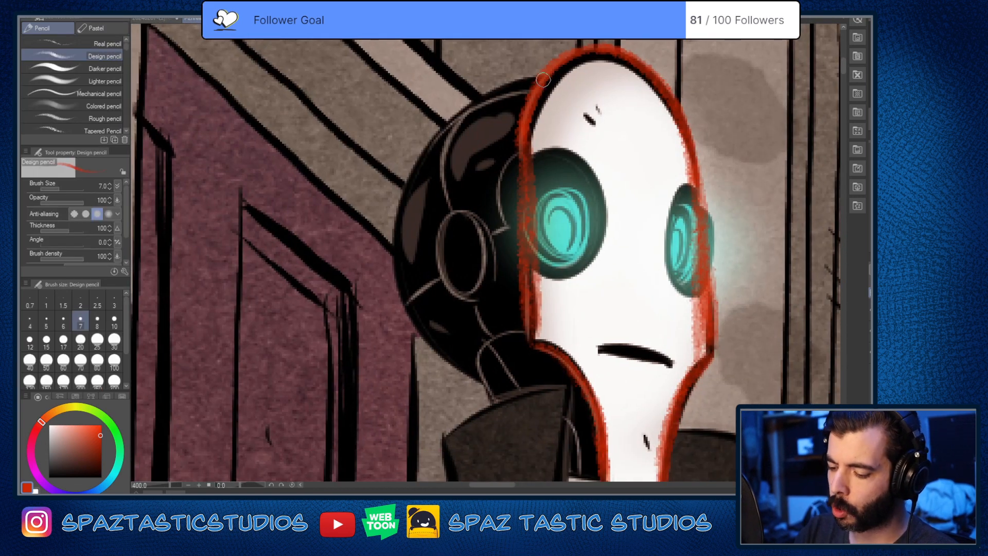
pyautogui.moveTo(421, 164)
pyautogui.mouseDown()
pyautogui.moveTo(397, 246)
pyautogui.moveTo(418, 320)
pyautogui.moveTo(486, 370)
pyautogui.mouseUp()
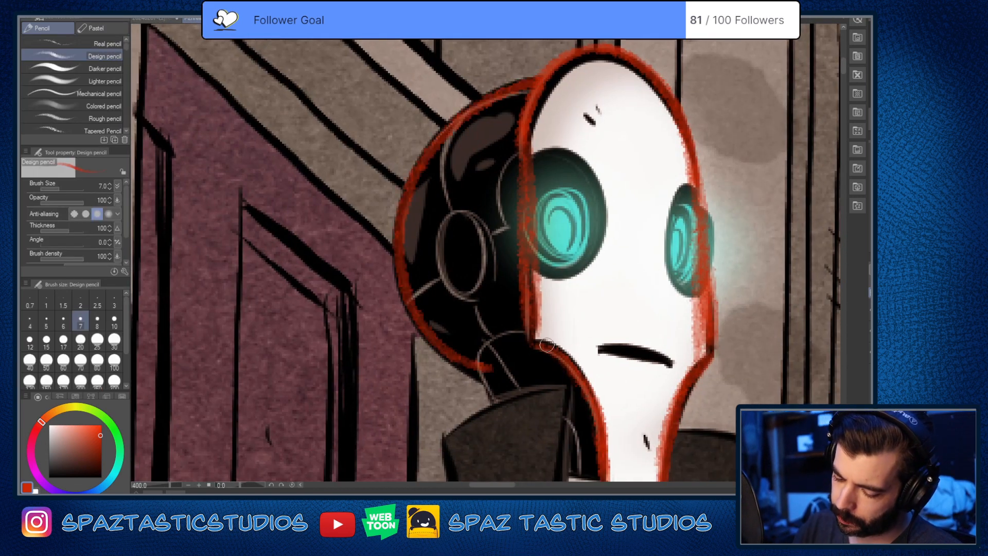
pyautogui.hotkey('ctrl', 'z')
pyautogui.moveTo(543, 78)
pyautogui.mouseDown()
pyautogui.moveTo(478, 107)
pyautogui.moveTo(416, 176)
pyautogui.moveTo(400, 242)
pyautogui.moveTo(416, 322)
pyautogui.moveTo(487, 381)
pyautogui.mouseUp()
pyautogui.hotkey('ctrl', 'z')
pyautogui.moveTo(543, 78)
pyautogui.mouseDown()
pyautogui.moveTo(441, 135)
pyautogui.moveTo(404, 199)
pyautogui.moveTo(397, 278)
pyautogui.moveTo(431, 340)
pyautogui.moveTo(498, 387)
pyautogui.mouseUp()
# Step: Trace the oval ear disc and the curved neck joint beneath it on the robot's head in red
pyautogui.press('space')
pyautogui.moveTo(575, 385); pyautogui.dragTo(570, 409)
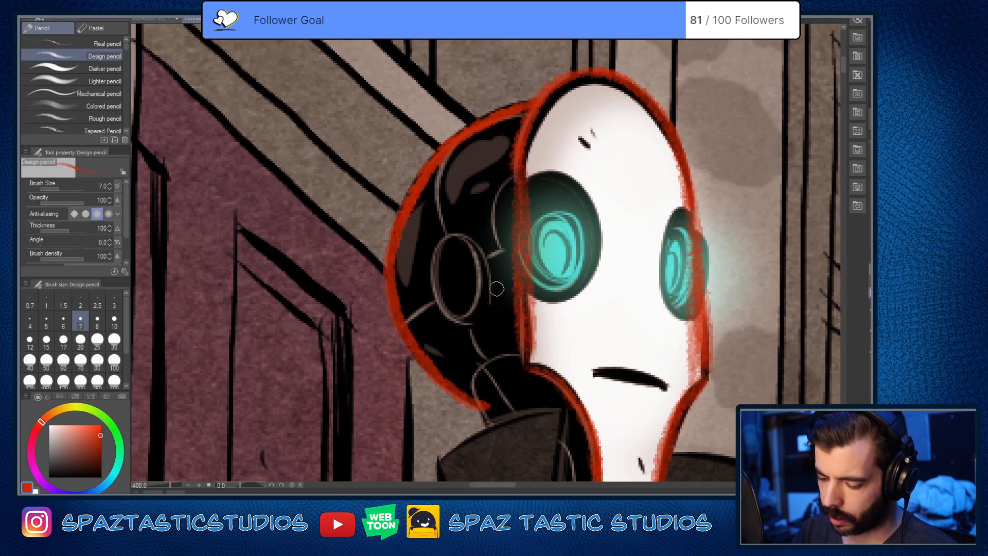
pyautogui.moveTo(444, 239); pyautogui.dragTo(453, 322)
pyautogui.moveTo(445, 242); pyautogui.dragTo(488, 285)
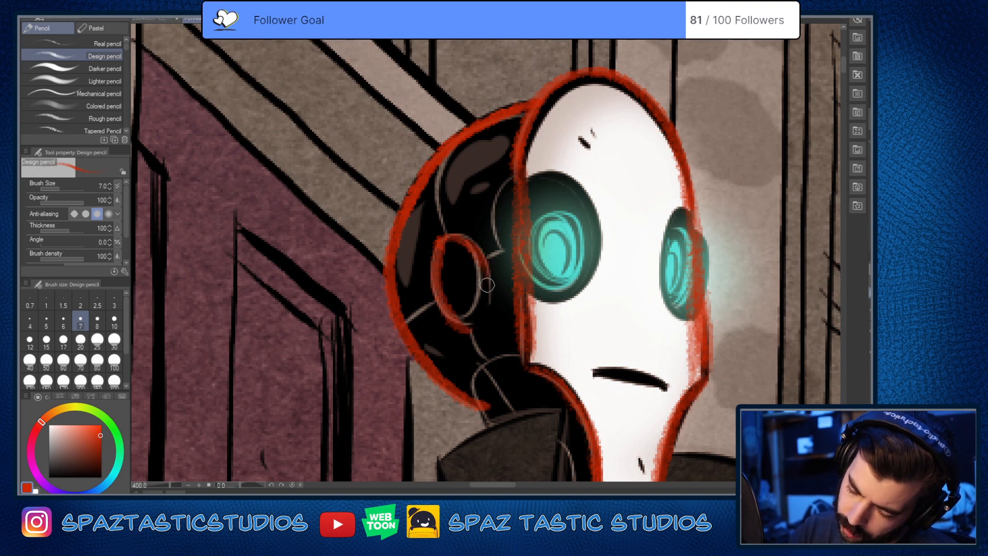
pyautogui.press('space')
pyautogui.moveTo(597, 376); pyautogui.dragTo(591, 231)
pyautogui.moveTo(470, 262); pyautogui.dragTo(516, 202)
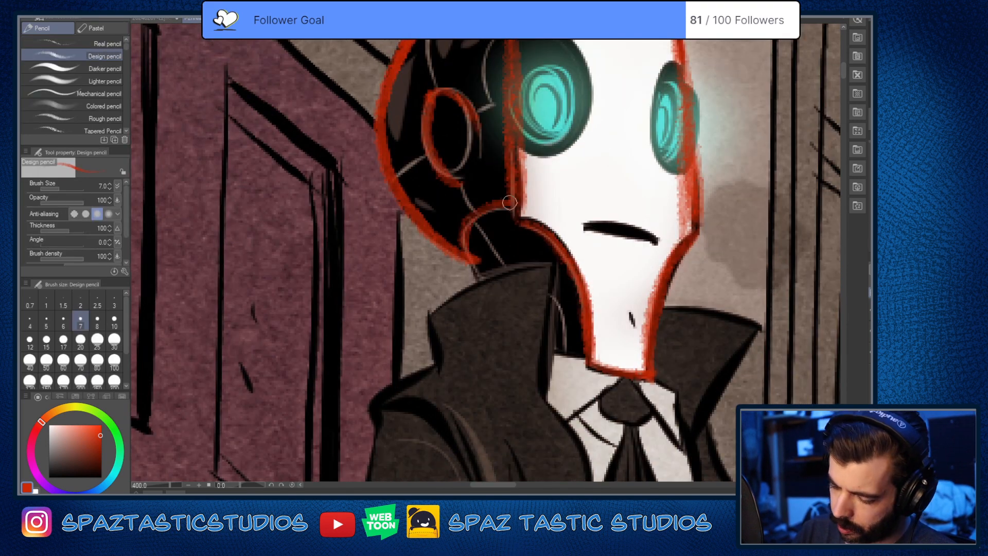
pyautogui.moveTo(469, 259); pyautogui.dragTo(479, 295)
# Step: Trace both sides of the robot's upturned coat collar and the shoulder edge of the coat in red
pyautogui.press('space')
pyautogui.moveTo(623, 410)
pyautogui.mouseDown()
pyautogui.moveTo(619, 397)
pyautogui.moveTo(463, 337)
pyautogui.mouseUp()
pyautogui.scroll(-4, 466, 338)
pyautogui.scroll(4, 519, 347)
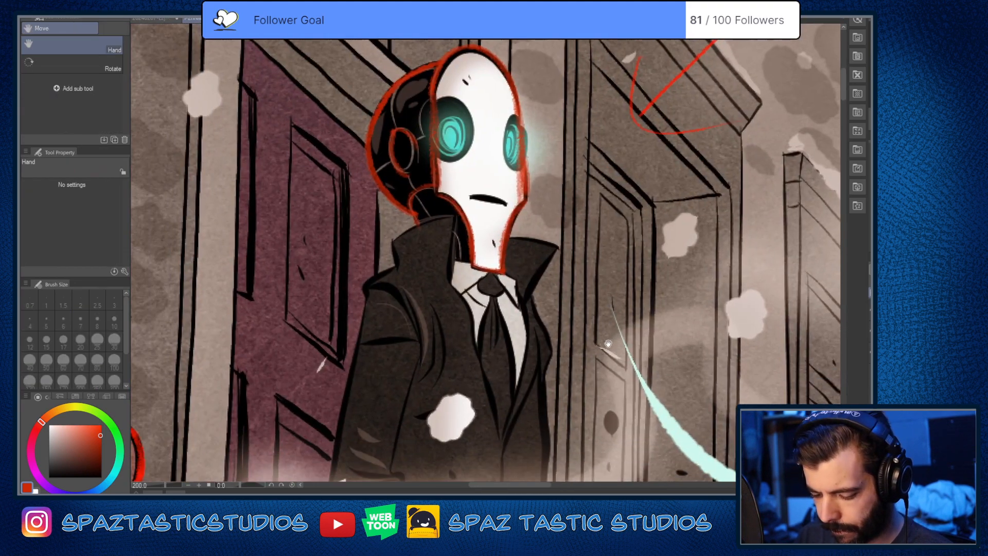
pyautogui.scroll(-3, 591, 354)
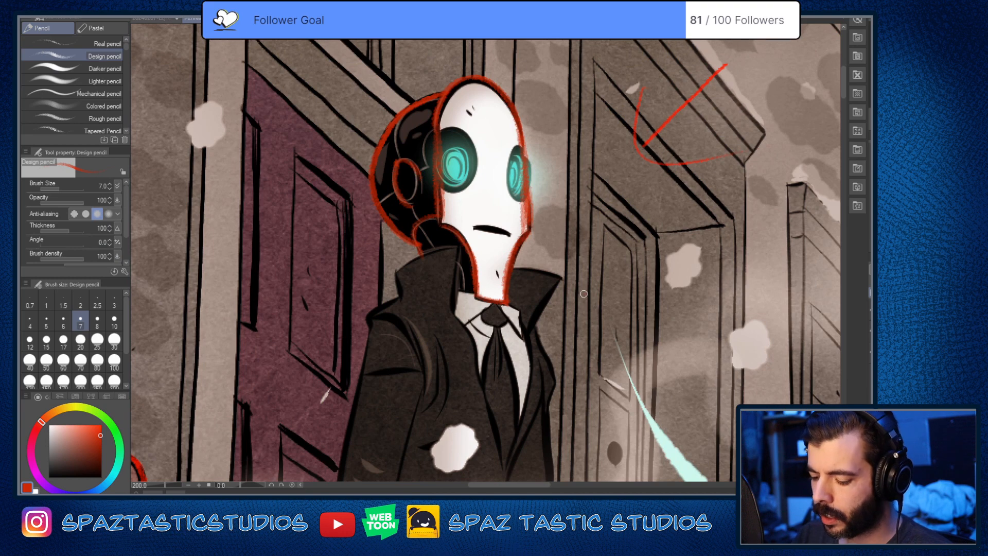
pyautogui.moveTo(584, 294)
pyautogui.mouseDown()
pyautogui.moveTo(561, 277)
pyautogui.moveTo(535, 318)
pyautogui.mouseUp()
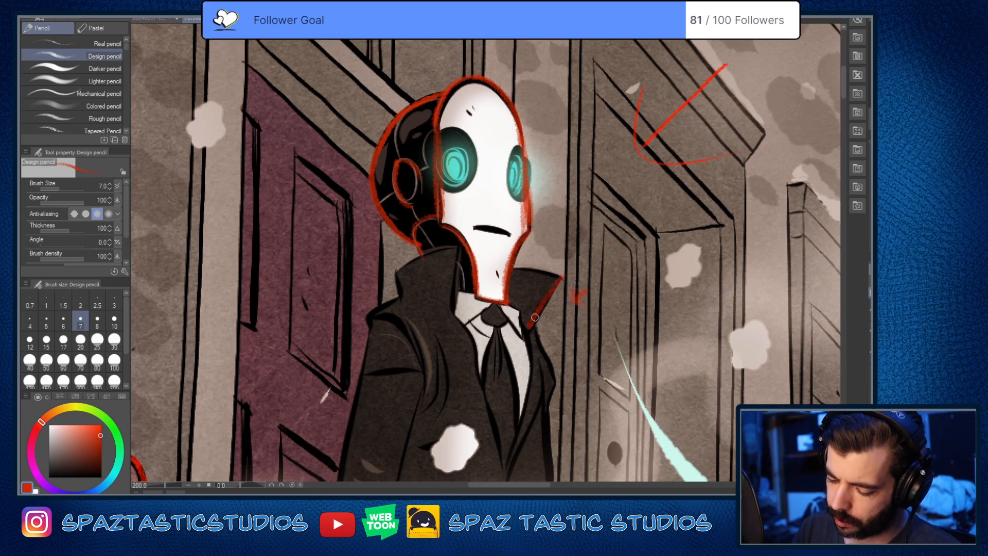
pyautogui.moveTo(458, 247)
pyautogui.mouseDown()
pyautogui.moveTo(451, 315)
pyautogui.moveTo(397, 271)
pyautogui.moveTo(404, 176)
pyautogui.moveTo(374, 198)
pyautogui.moveTo(436, 248)
pyautogui.mouseUp()
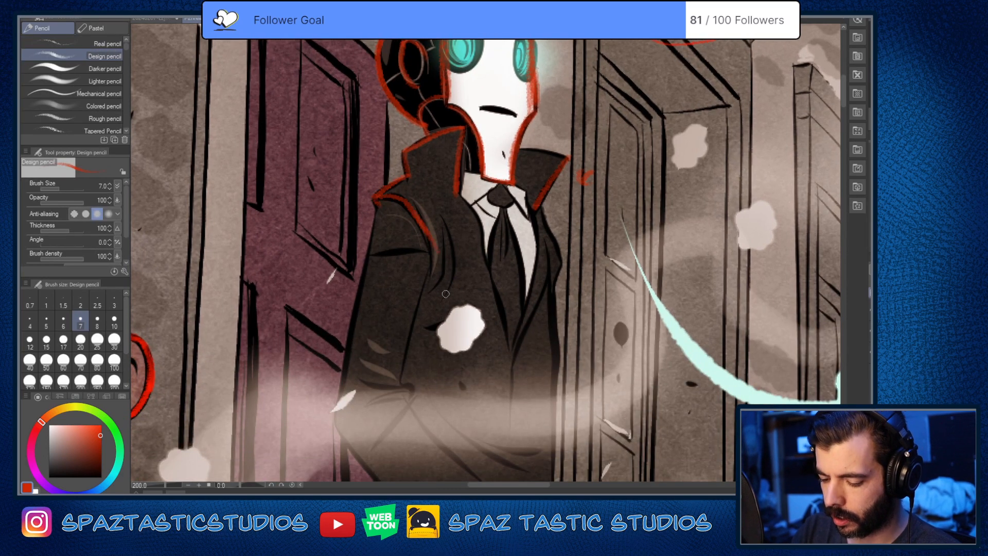
# Step: Draw a red contour across the upper sleeve and trace the sleeve's outer edge from the shoulder to the elbow
pyautogui.moveTo(375, 253); pyautogui.dragTo(429, 248)
pyautogui.moveTo(375, 207); pyautogui.dragTo(363, 252)
pyautogui.moveTo(363, 253); pyautogui.dragTo(334, 414)
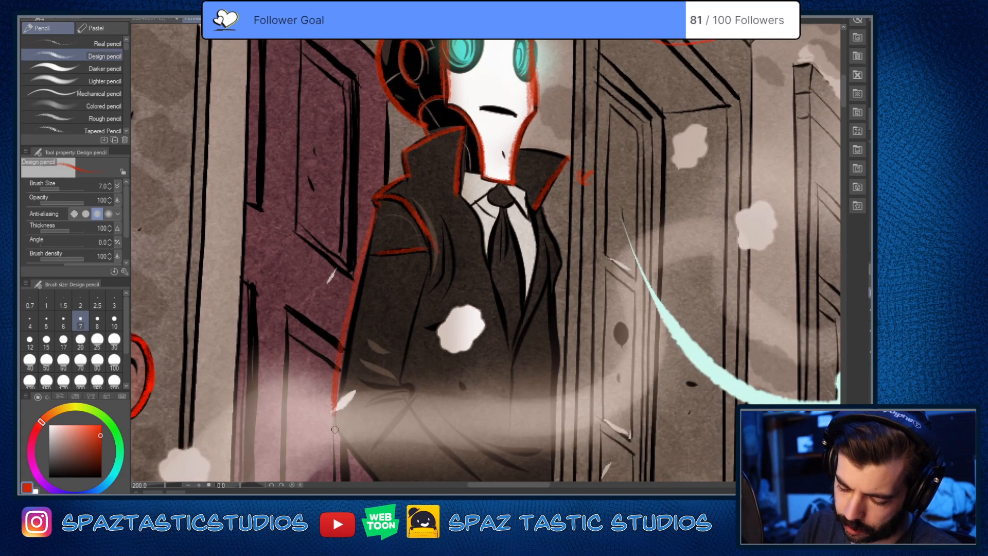
pyautogui.hotkey('ctrl', 'z')
pyautogui.moveTo(379, 206); pyautogui.dragTo(338, 408)
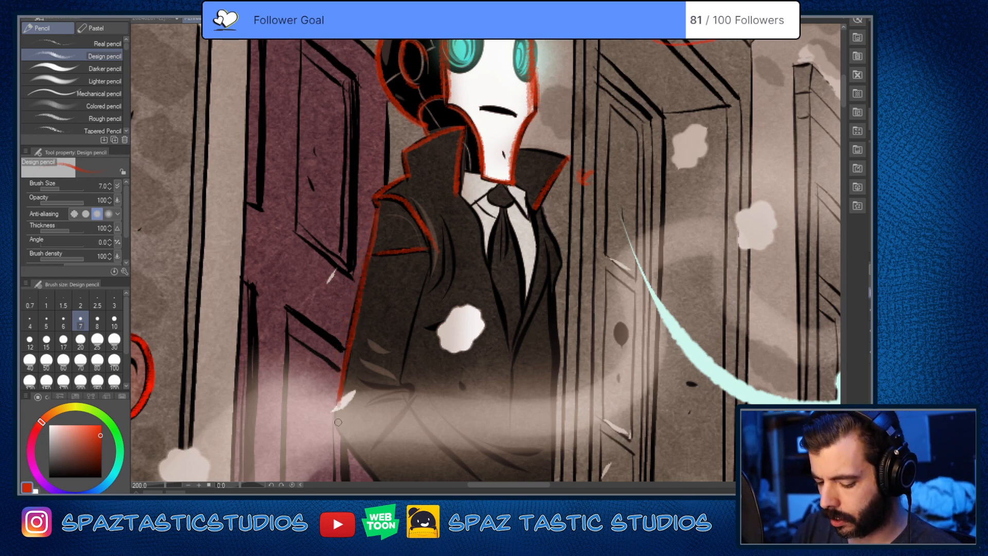
pyautogui.hotkey('ctrl', 'z')
pyautogui.moveTo(379, 203); pyautogui.dragTo(335, 411)
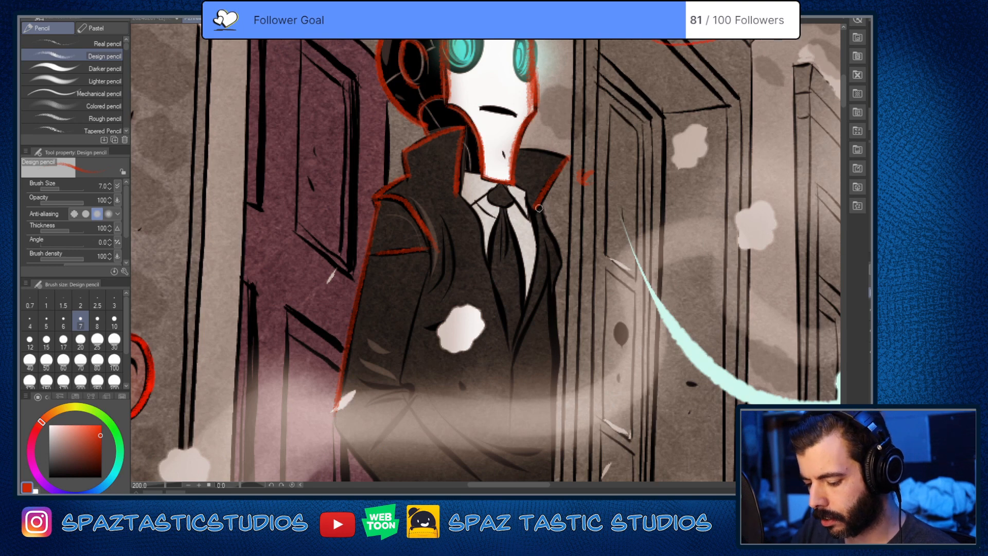
# Step: Trace the coat's far side from the collar to the hand, plus the upper and lower edges of the bent forearm
pyautogui.moveTo(539, 208)
pyautogui.mouseDown()
pyautogui.moveTo(560, 260)
pyautogui.moveTo(551, 293)
pyautogui.moveTo(555, 369)
pyautogui.moveTo(615, 324)
pyautogui.moveTo(547, 251)
pyautogui.moveTo(549, 338)
pyautogui.mouseUp()
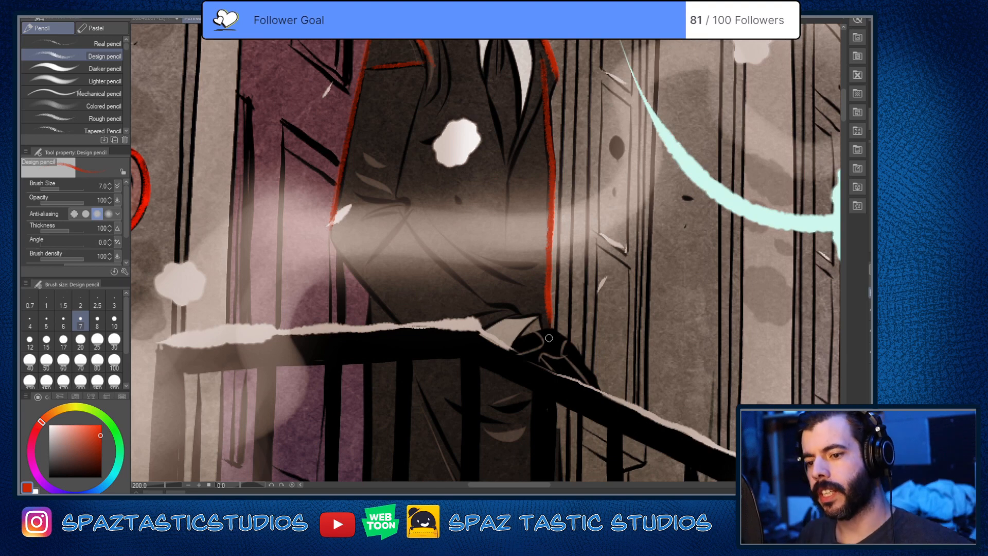
pyautogui.moveTo(404, 222); pyautogui.dragTo(479, 296)
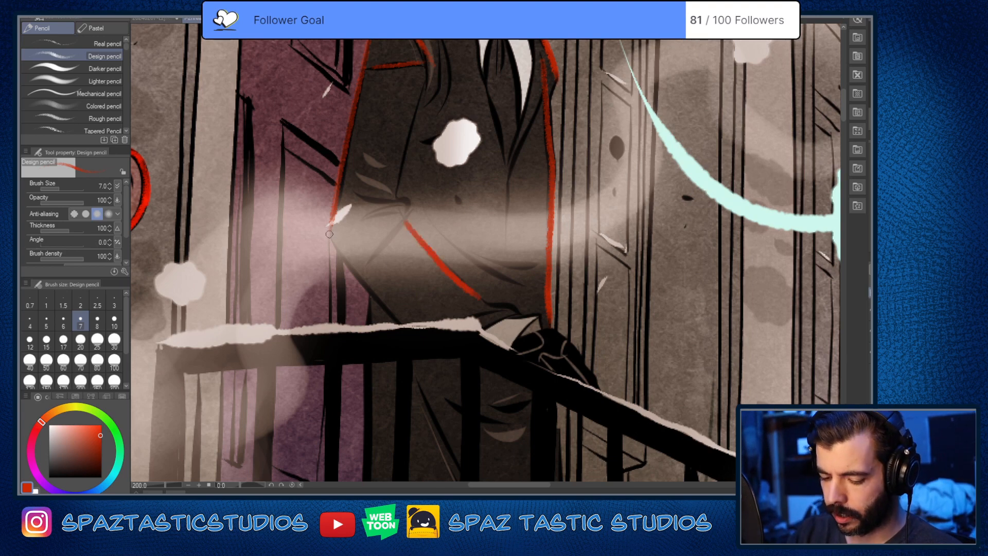
pyautogui.moveTo(329, 232); pyautogui.dragTo(394, 324)
# Step: Mark the creases at the bent elbow in red and trace the inner edge of the upper sleeve
pyautogui.press('space')
pyautogui.moveTo(522, 303)
pyautogui.mouseDown()
pyautogui.moveTo(522, 355)
pyautogui.moveTo(500, 422)
pyautogui.mouseUp()
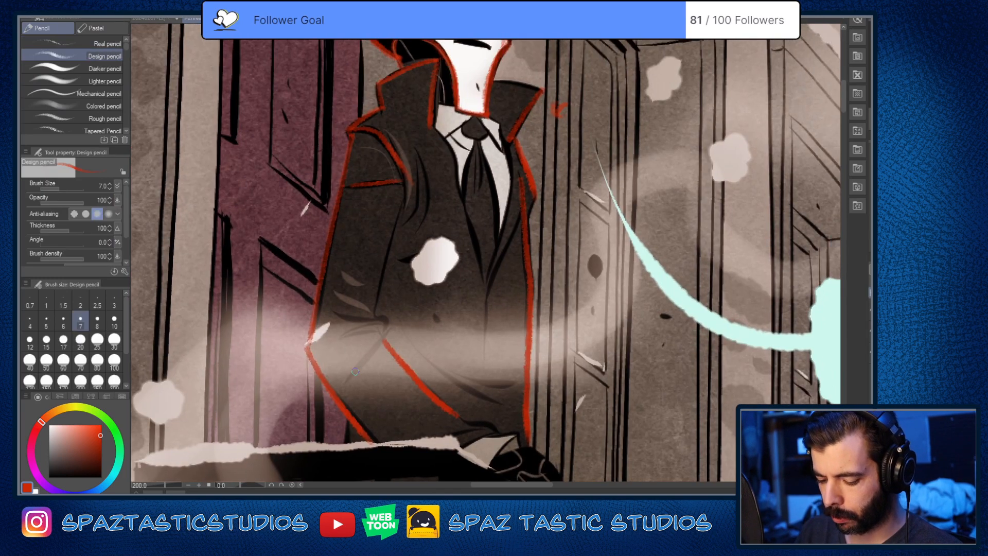
pyautogui.moveTo(353, 378)
pyautogui.mouseDown()
pyautogui.moveTo(383, 343)
pyautogui.moveTo(374, 327)
pyautogui.moveTo(381, 338)
pyautogui.mouseUp()
pyautogui.press('space')
pyautogui.moveTo(455, 348); pyautogui.dragTo(464, 426)
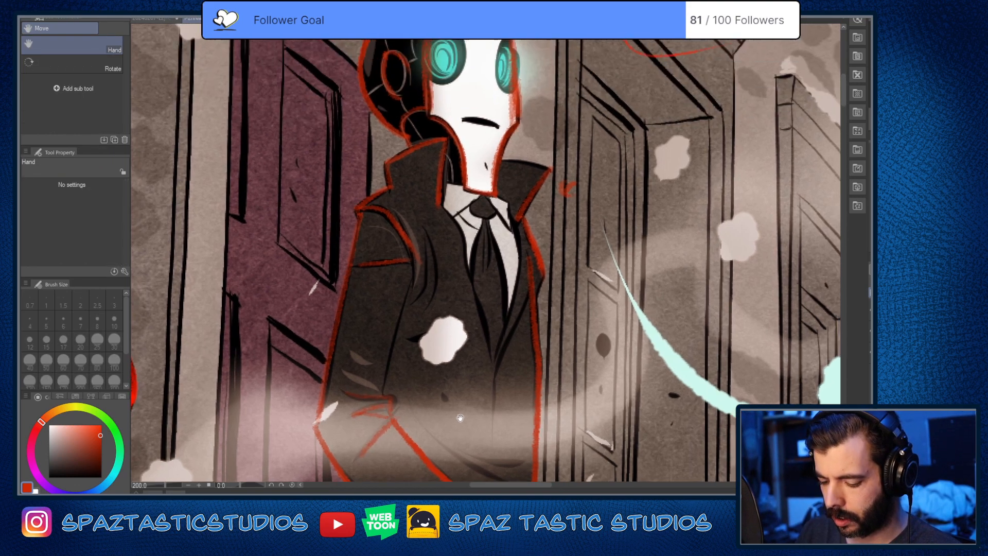
pyautogui.moveTo(410, 284); pyautogui.dragTo(381, 397)
# Step: Trace the fabric folds beside the forearm and outline the coat cuff and white shirt cuff at the railing in red
pyautogui.press('space')
pyautogui.moveTo(443, 388); pyautogui.dragTo(546, 264)
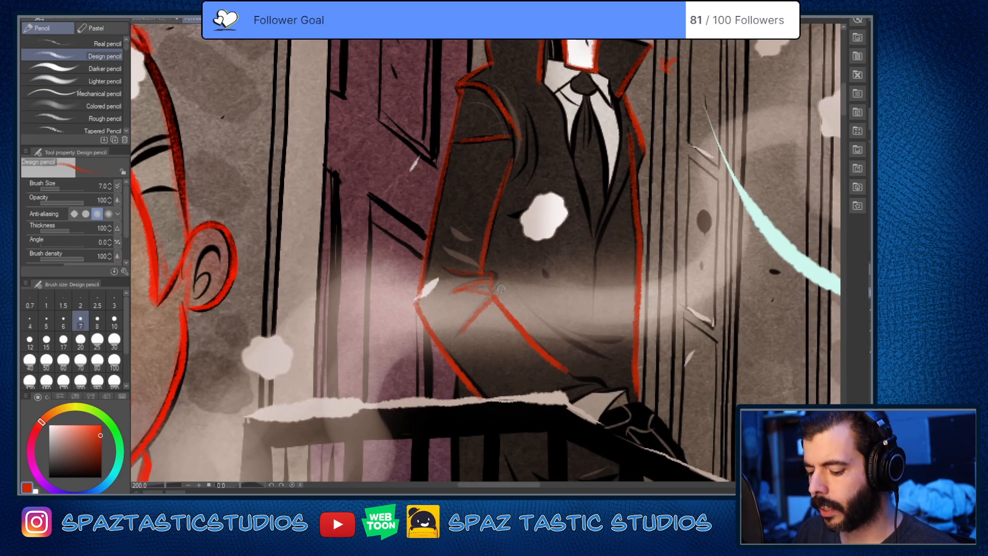
pyautogui.press('e')
pyautogui.press('p')
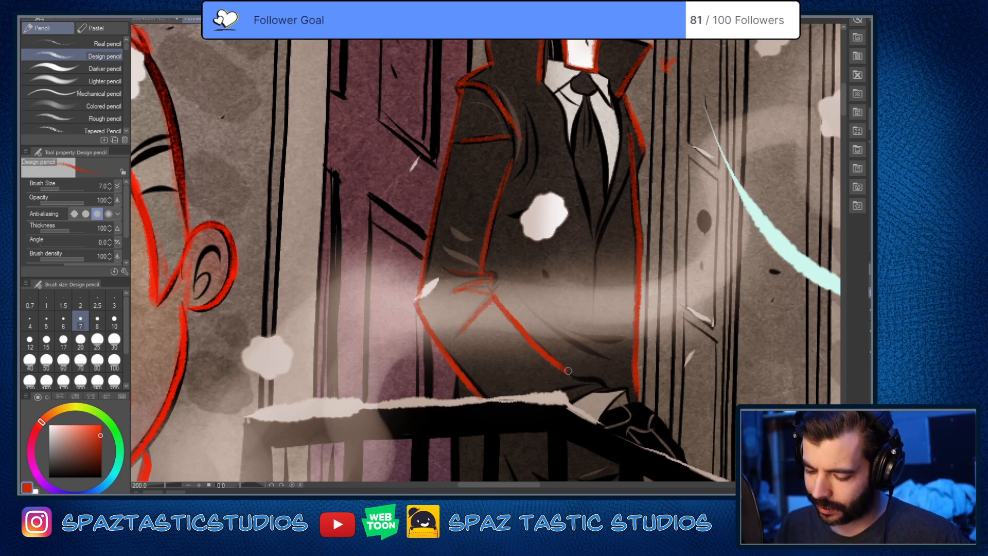
pyautogui.moveTo(574, 373); pyautogui.dragTo(554, 399)
pyautogui.moveTo(504, 329); pyautogui.dragTo(587, 383)
pyautogui.moveTo(555, 354); pyautogui.dragTo(605, 365)
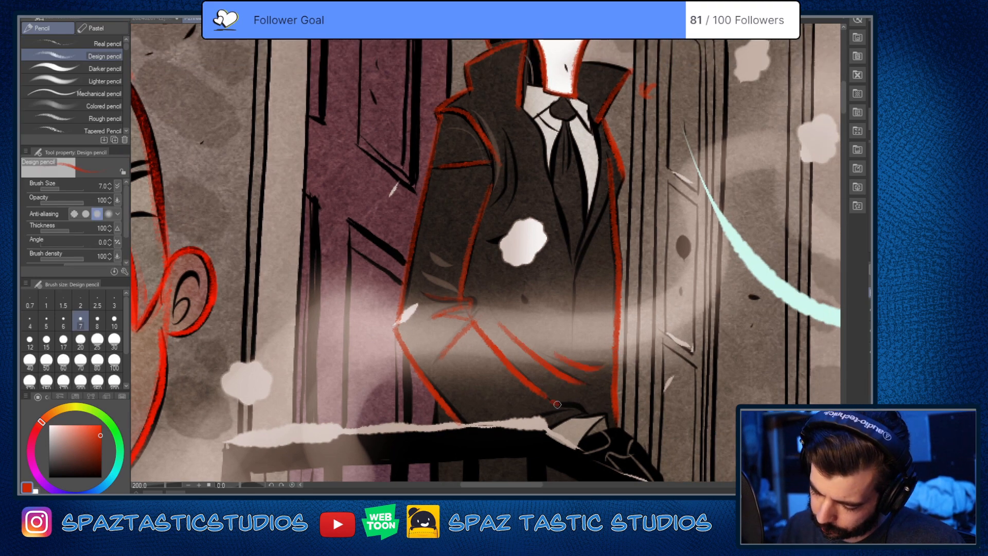
pyautogui.moveTo(558, 404)
pyautogui.mouseDown()
pyautogui.moveTo(586, 411)
pyautogui.moveTo(613, 399)
pyautogui.moveTo(597, 377)
pyautogui.moveTo(586, 398)
pyautogui.moveTo(647, 395)
pyautogui.moveTo(625, 400)
pyautogui.moveTo(618, 422)
pyautogui.mouseUp()
pyautogui.moveTo(680, 418); pyautogui.dragTo(554, 477)
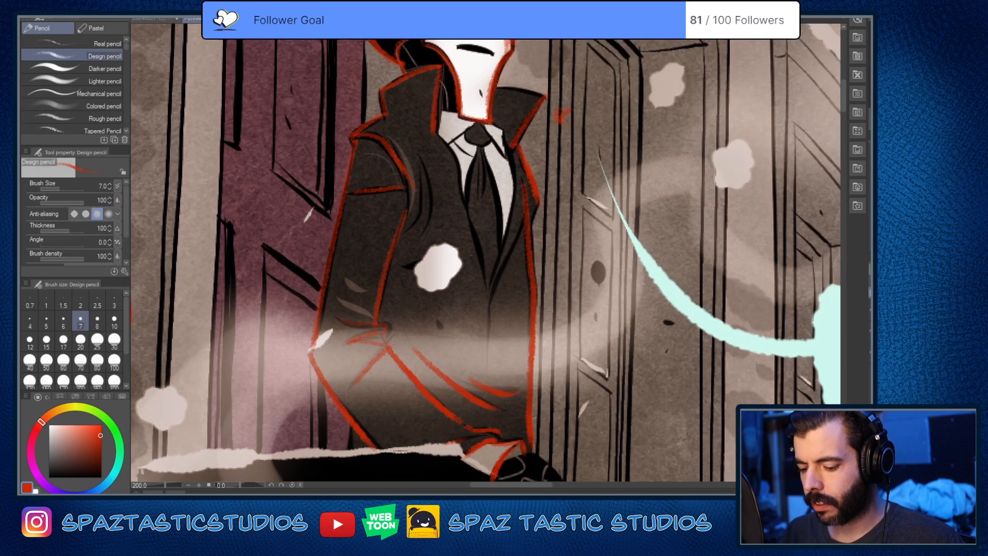
# Step: Examine the first comic panel as a whole, comparing the traced heavyset man and robot with the man in the hat
pyautogui.hotkey('ctrl', '-')
pyautogui.hotkey('ctrl', '-')
pyautogui.moveTo(521, 384); pyautogui.dragTo(658, 272)
pyautogui.scroll(-3, 616, 318)
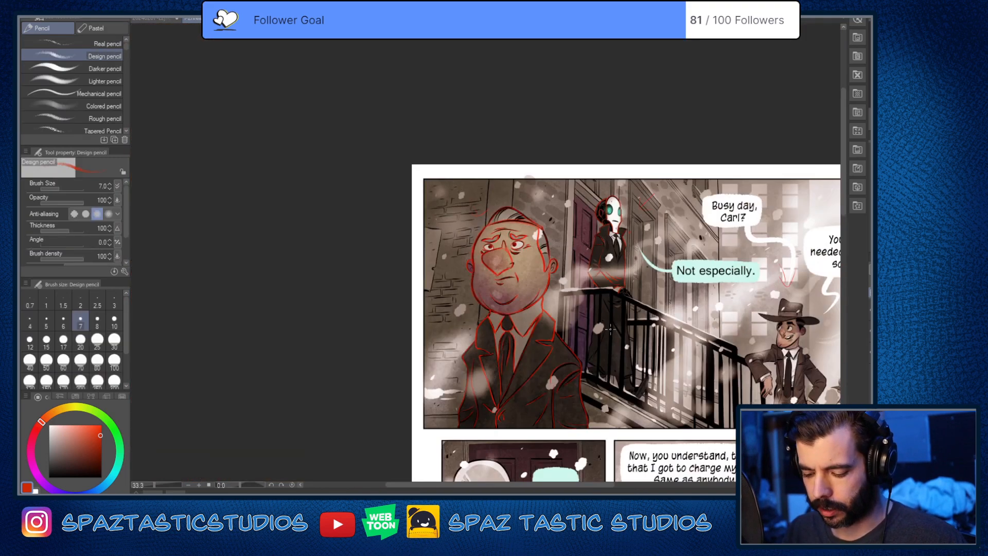
pyautogui.scroll(1, 616, 318)
pyautogui.moveTo(664, 326); pyautogui.dragTo(558, 248)
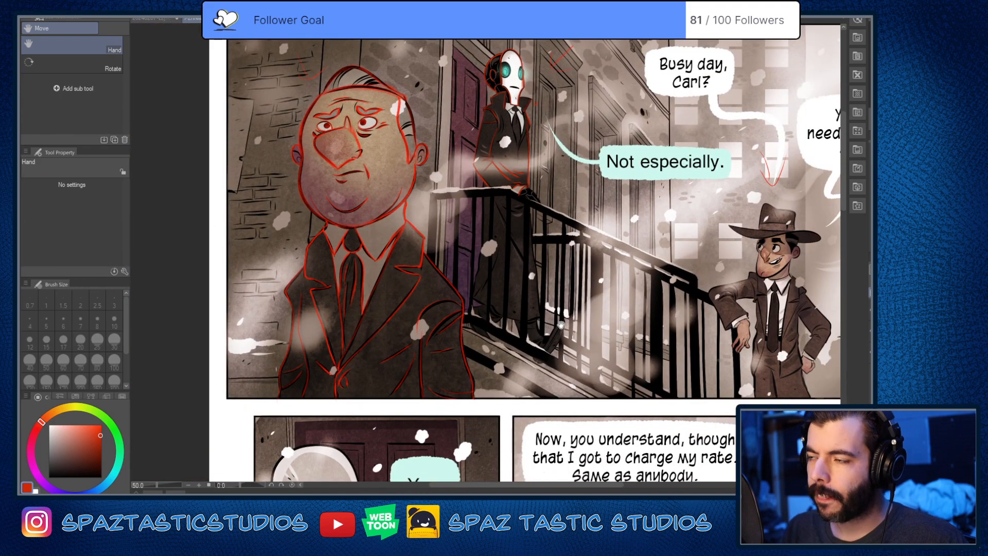
pyautogui.moveTo(540, 334); pyautogui.dragTo(492, 406)
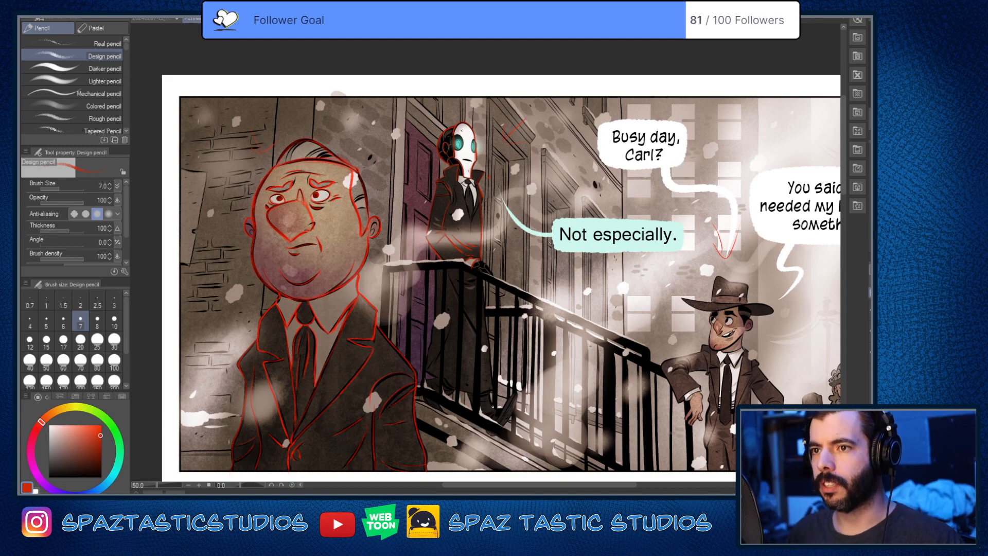
pyautogui.scroll(2, 472, 195)
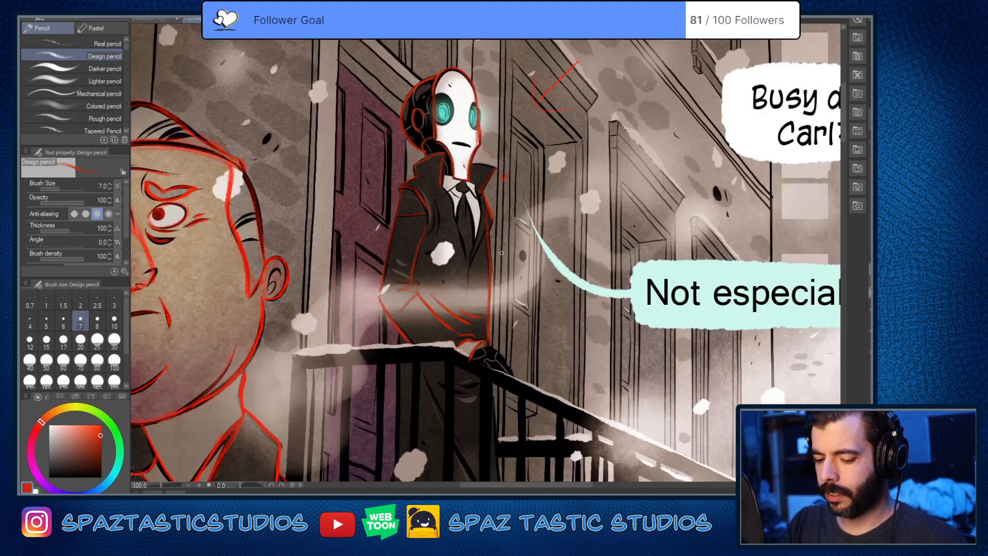
pyautogui.moveTo(325, 388)
pyautogui.mouseDown()
pyautogui.moveTo(500, 348)
pyautogui.moveTo(567, 318)
pyautogui.mouseUp()
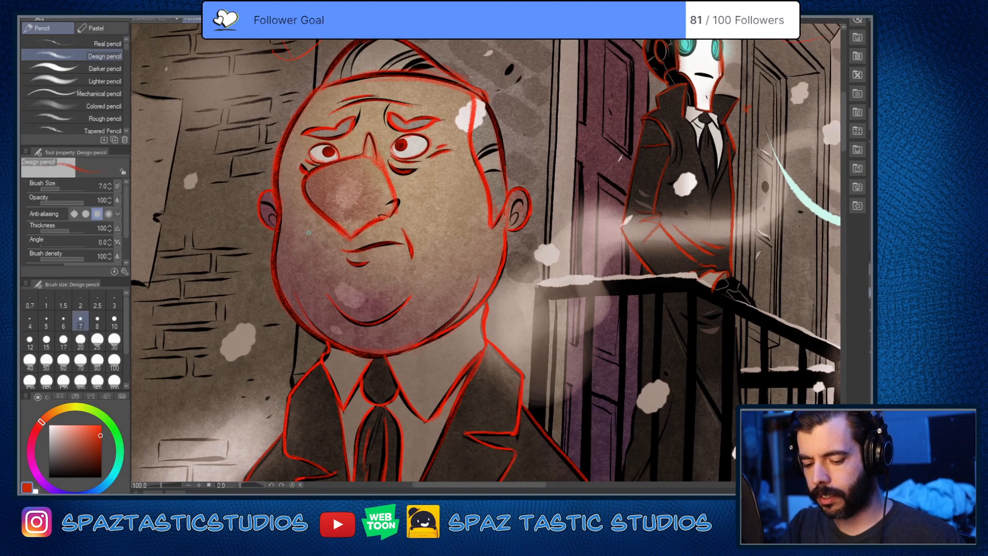
pyautogui.scroll(-1, 283, 356)
pyautogui.moveTo(645, 434); pyautogui.dragTo(379, 419)
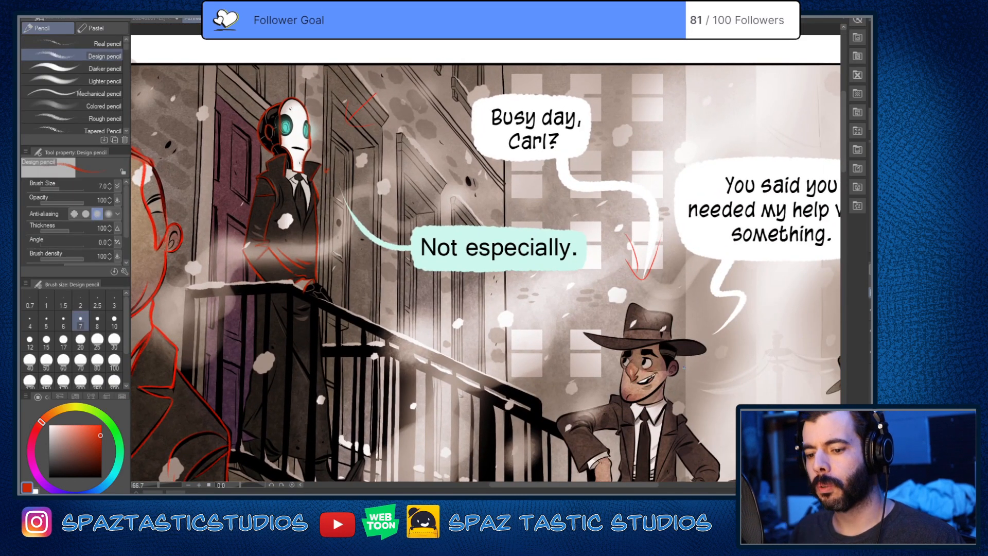
pyautogui.moveTo(489, 419)
pyautogui.mouseDown()
pyautogui.moveTo(731, 385)
pyautogui.moveTo(770, 394)
pyautogui.mouseUp()
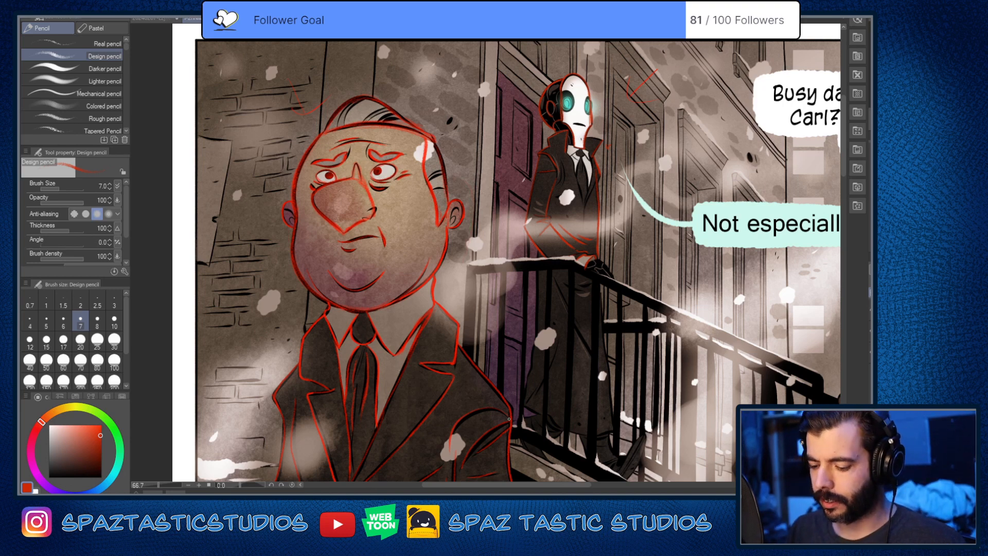
pyautogui.moveTo(623, 362); pyautogui.dragTo(530, 451)
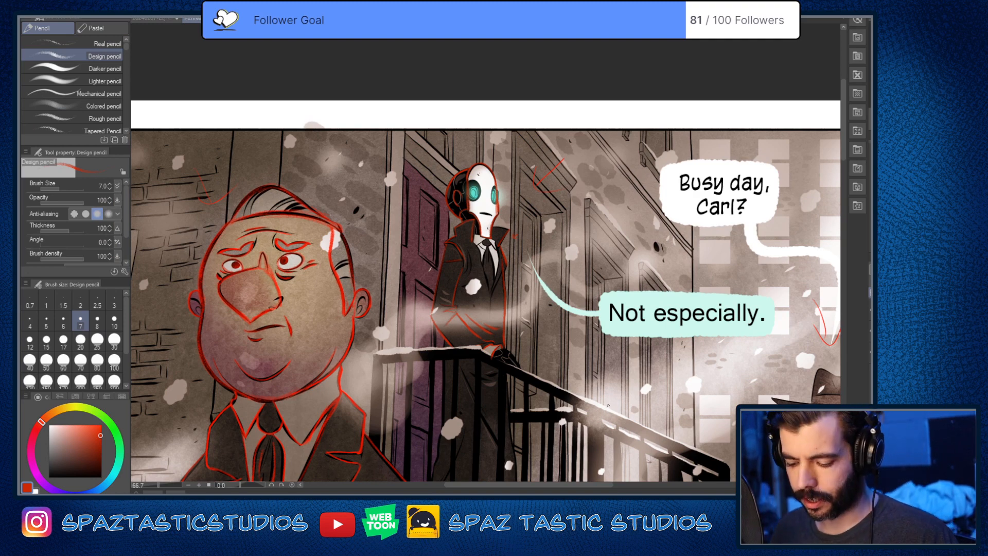
# Step: Trace the robot's coat lapels in red from the collar down to where they meet and along the front opening
pyautogui.scroll(5, 486, 255)
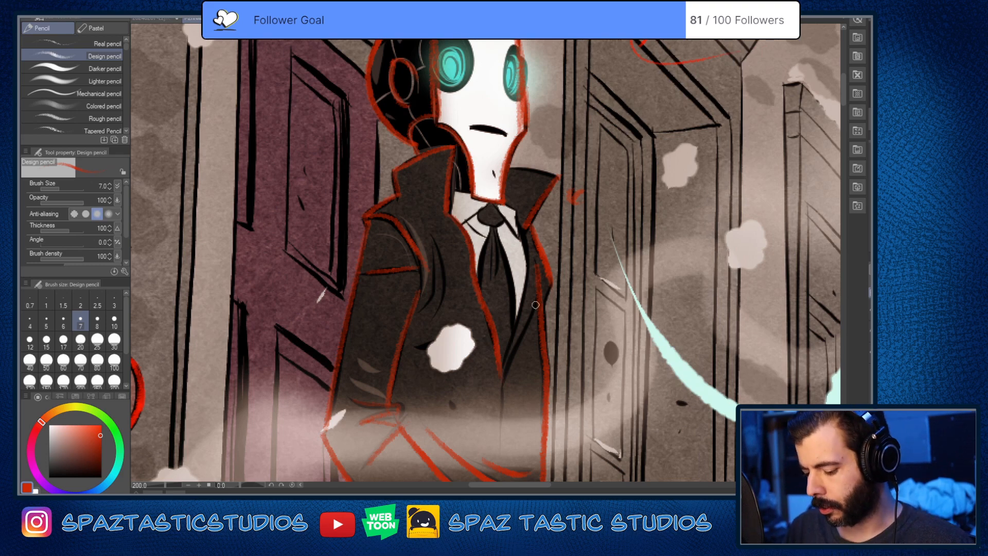
pyautogui.hotkey('ctrl', 'z')
pyautogui.moveTo(539, 299)
pyautogui.mouseDown()
pyautogui.moveTo(498, 389)
pyautogui.moveTo(499, 454)
pyautogui.mouseUp()
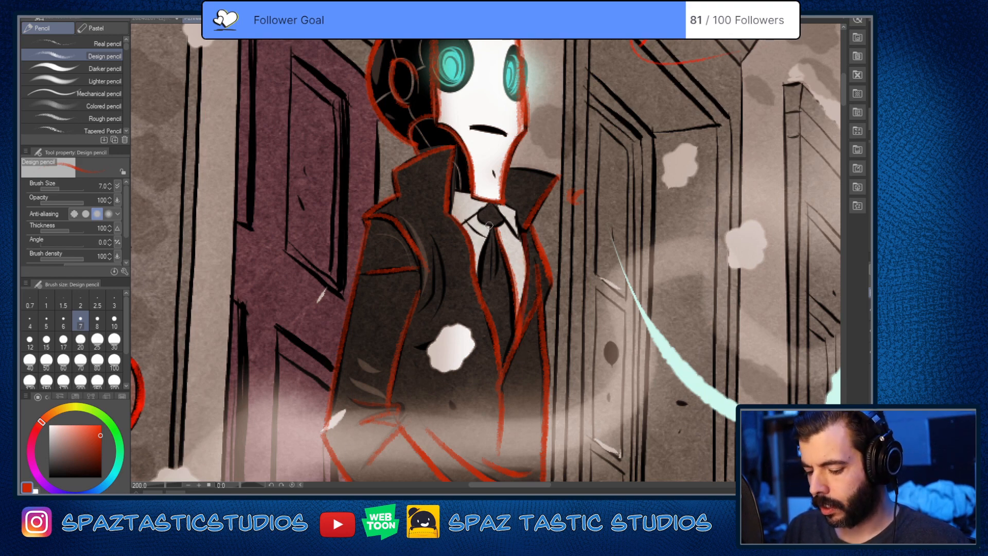
# Step: Trace the robot's white shirt collar around the tie knot in red
pyautogui.moveTo(479, 221)
pyautogui.mouseDown()
pyautogui.moveTo(503, 221)
pyautogui.moveTo(519, 241)
pyautogui.moveTo(460, 227)
pyautogui.moveTo(483, 236)
pyautogui.mouseUp()
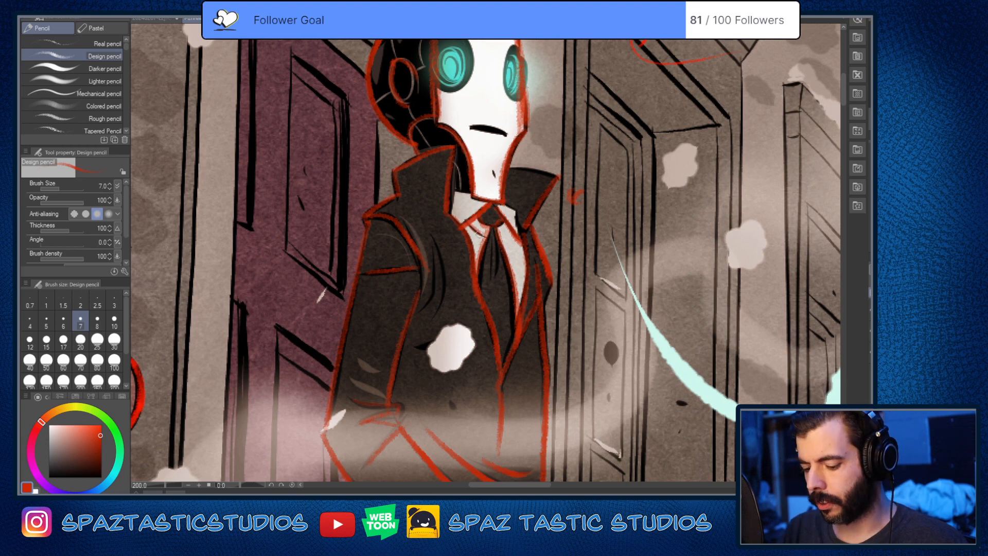
pyautogui.scroll(-3, 644, 391)
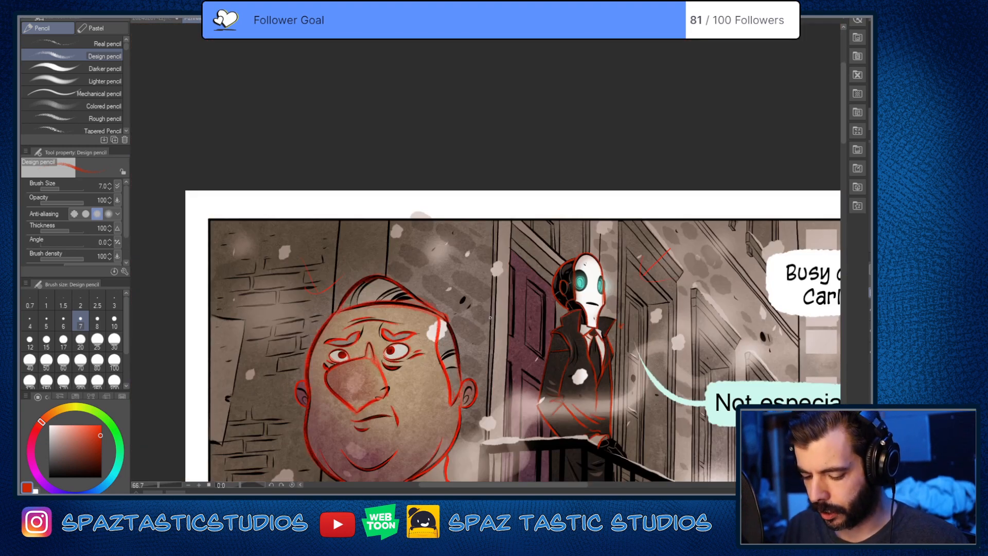
pyautogui.moveTo(617, 382); pyautogui.dragTo(526, 274)
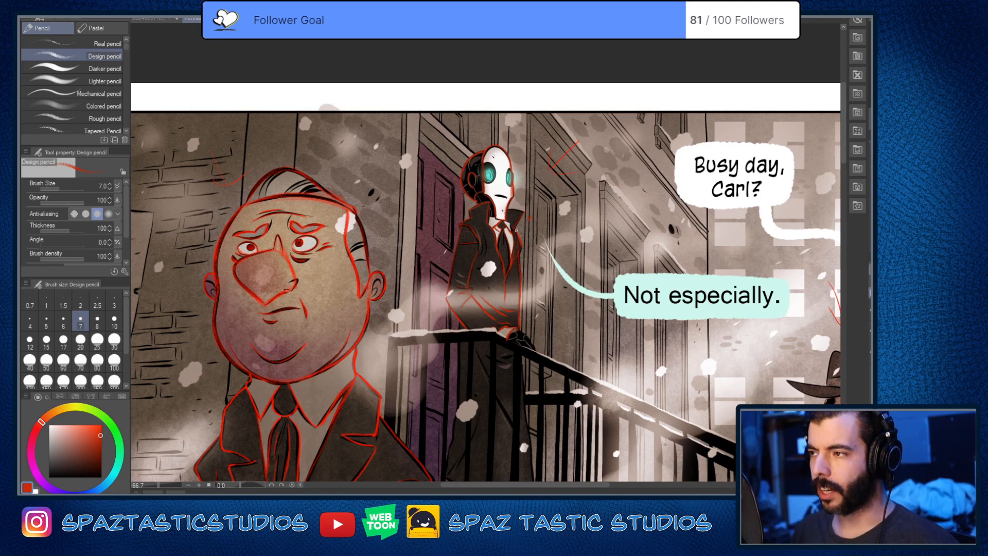
# Step: Outline the top of the robot's black gloved hand resting on the railing in red
pyautogui.scroll(4, 528, 385)
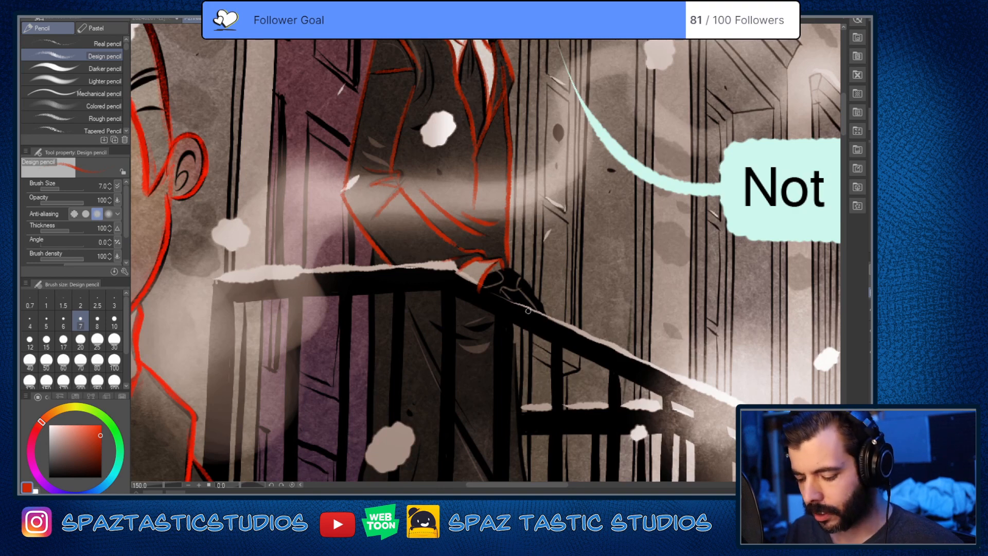
pyautogui.scroll(1, 528, 310)
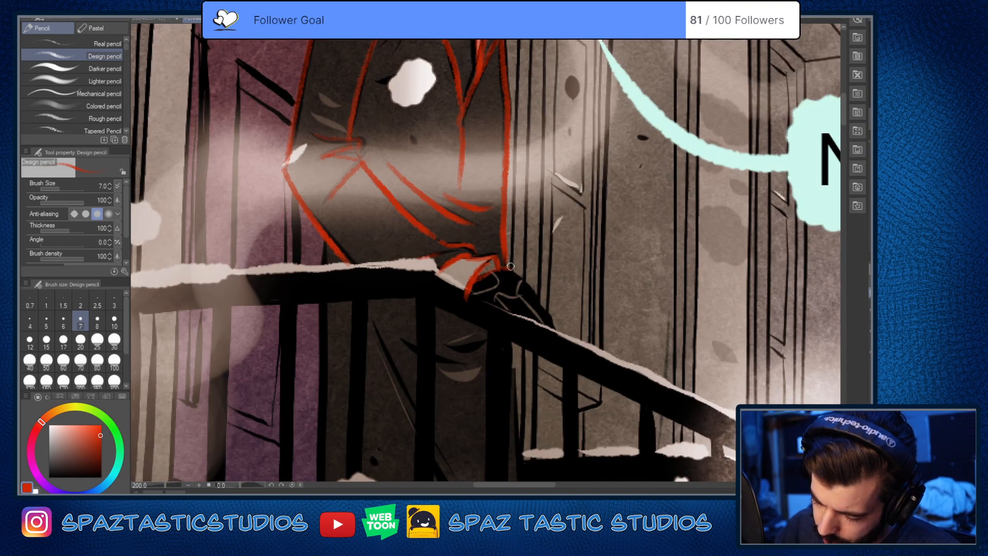
pyautogui.moveTo(508, 268); pyautogui.dragTo(551, 321)
pyautogui.press('space')
pyautogui.moveTo(594, 409); pyautogui.dragTo(684, 353)
# Step: Trace the coat's rear edge behind the railing from the elbow down to the hem corner and start the hem in red
pyautogui.moveTo(416, 176); pyautogui.dragTo(406, 432)
pyautogui.press('space')
pyautogui.moveTo(532, 389); pyautogui.dragTo(570, 246)
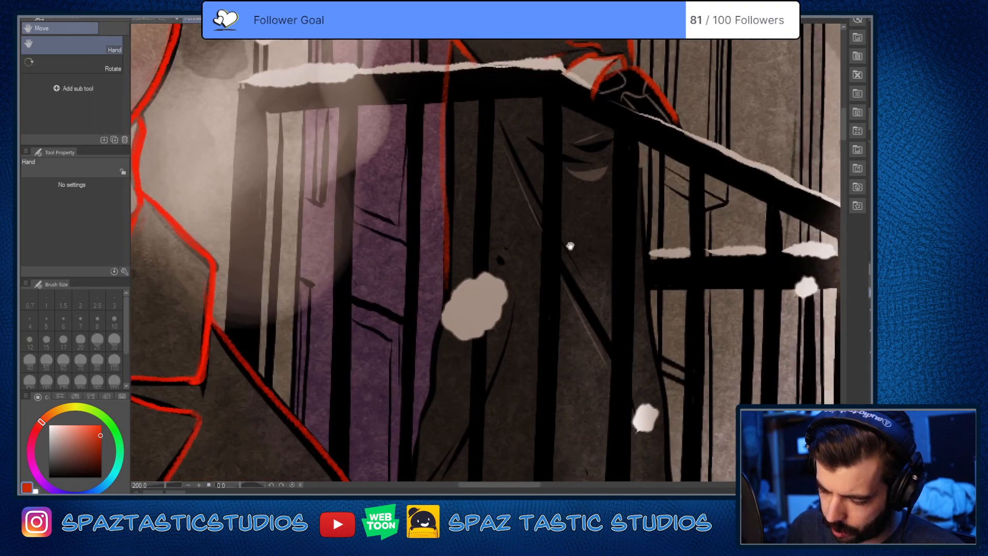
pyautogui.moveTo(451, 42); pyautogui.dragTo(433, 404)
pyautogui.press('space')
pyautogui.moveTo(414, 464); pyautogui.dragTo(465, 309)
pyautogui.moveTo(479, 241)
pyautogui.mouseDown()
pyautogui.moveTo(453, 357)
pyautogui.moveTo(507, 387)
pyautogui.mouseUp()
pyautogui.press('space')
pyautogui.moveTo(661, 370); pyautogui.dragTo(587, 298)
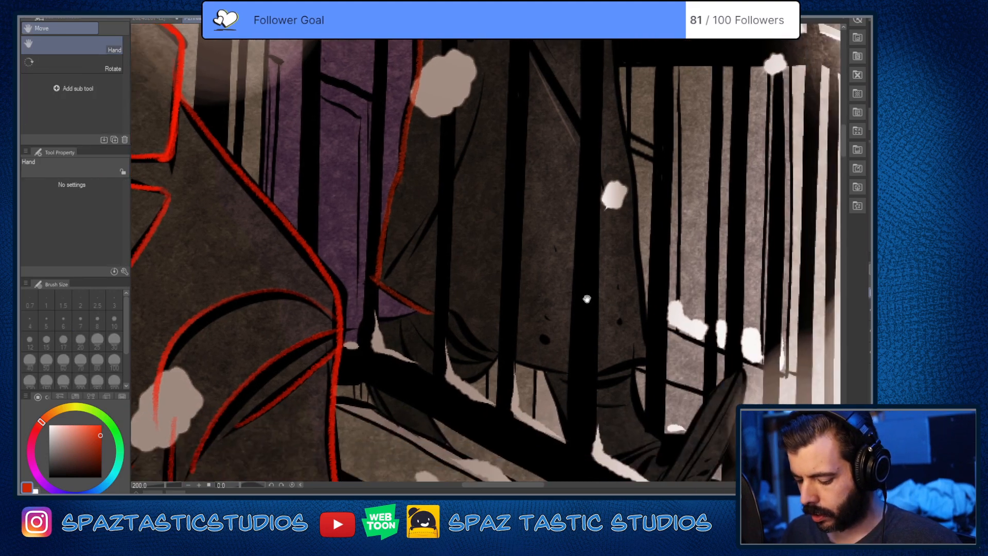
# Step: Trace the outer edge of the sole on the robot's raised front shoe in red
pyautogui.moveTo(648, 279); pyautogui.dragTo(499, 185)
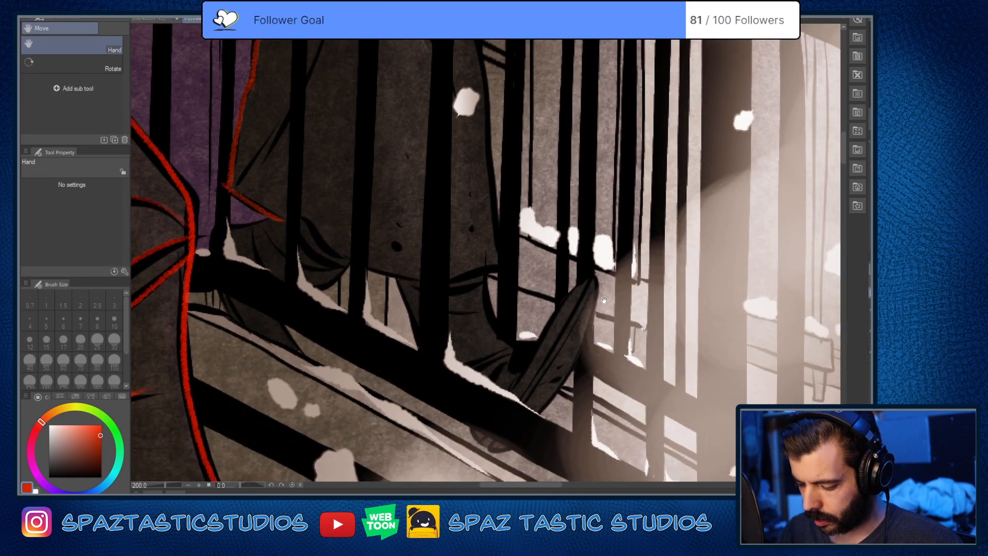
pyautogui.hotkey('ctrl', 'space')
pyautogui.click(597, 311)
pyautogui.moveTo(592, 243)
pyautogui.mouseDown()
pyautogui.moveTo(564, 377)
pyautogui.moveTo(510, 478)
pyautogui.mouseUp()
pyautogui.hotkey('ctrl', '-')
pyautogui.hotkey('ctrl', '-')
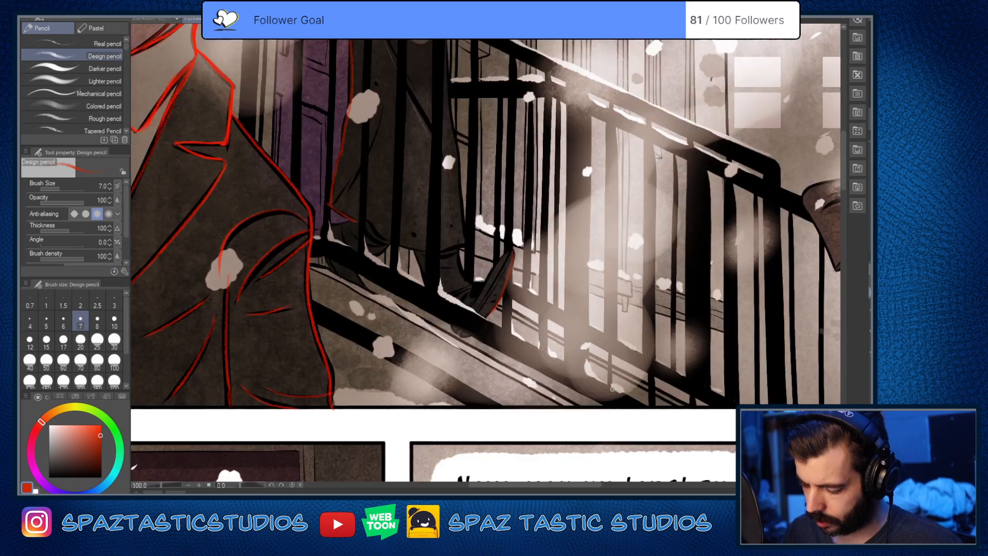
pyautogui.scroll(1, 502, 315)
pyautogui.press('space')
pyautogui.moveTo(498, 307); pyautogui.dragTo(548, 346)
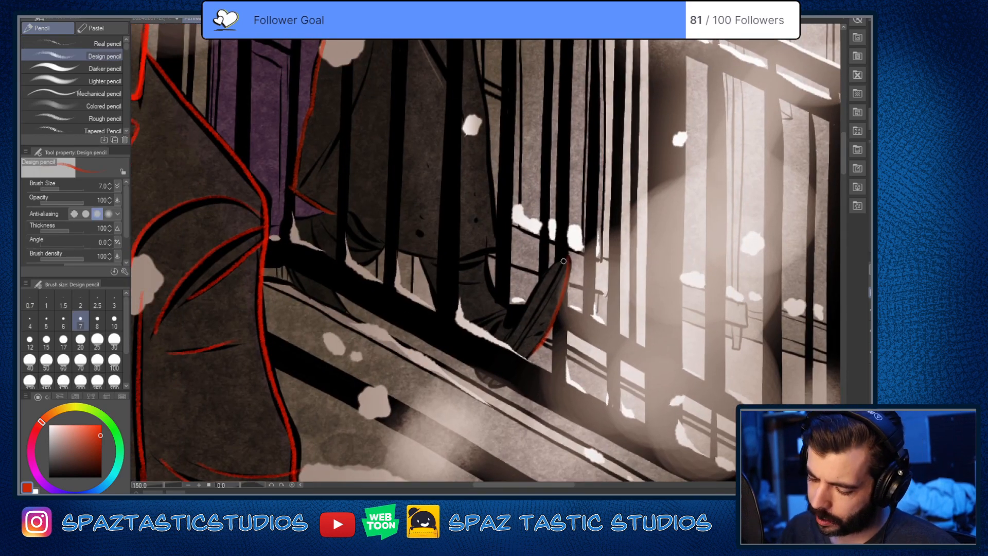
# Step: Trace the inner sole edge of the front shoe and outline its heel over the lower rail in red
pyautogui.moveTo(569, 256); pyautogui.dragTo(514, 323)
pyautogui.hotkey('ctrl', 'z')
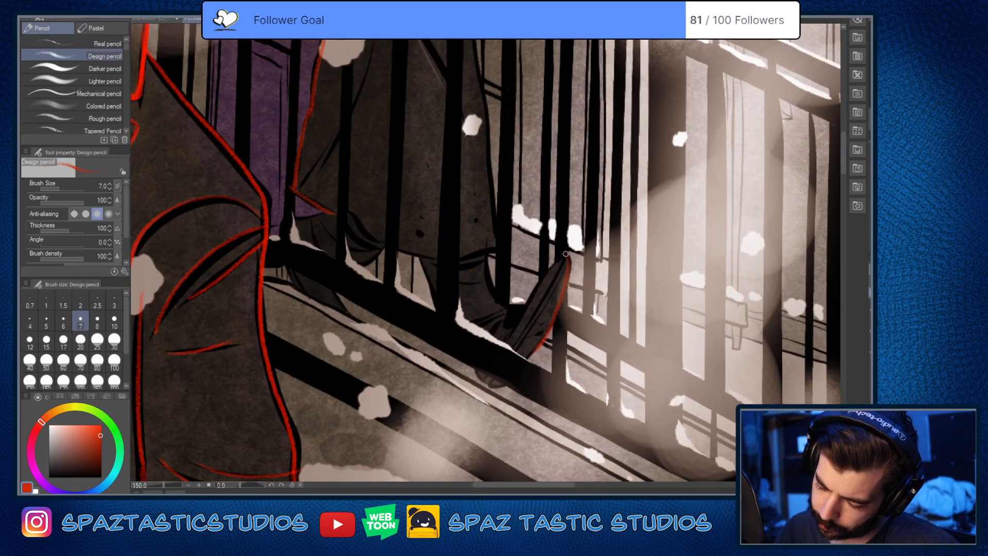
pyautogui.moveTo(568, 254); pyautogui.dragTo(514, 325)
pyautogui.moveTo(566, 255)
pyautogui.mouseDown()
pyautogui.moveTo(487, 381)
pyautogui.moveTo(556, 309)
pyautogui.mouseUp()
pyautogui.moveTo(484, 381)
pyautogui.mouseDown()
pyautogui.moveTo(474, 346)
pyautogui.moveTo(501, 323)
pyautogui.mouseUp()
pyautogui.moveTo(568, 395); pyautogui.dragTo(590, 434)
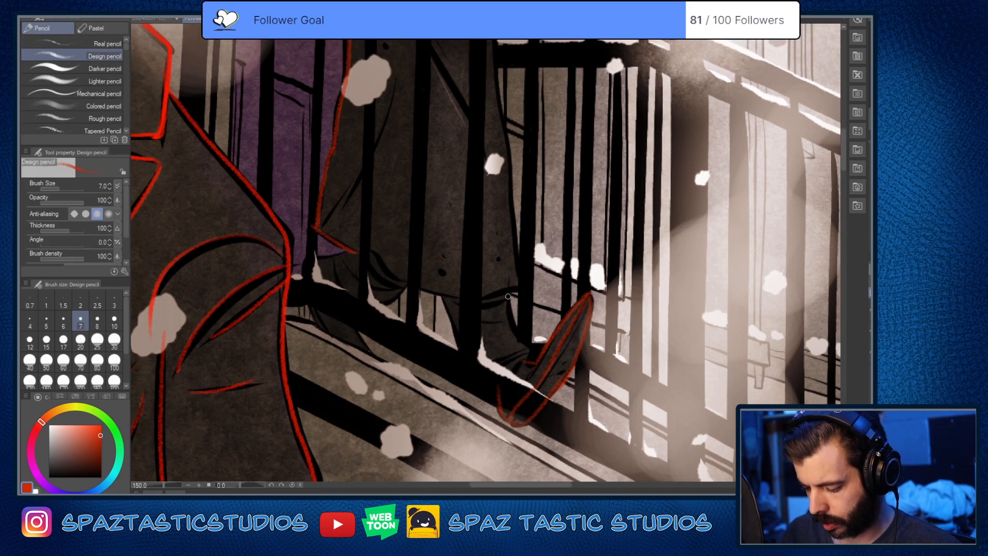
# Step: Trace both sides of the front trouser leg above the shoe and the coat's bottom hem in red
pyautogui.moveTo(509, 292); pyautogui.dragTo(531, 346)
pyautogui.moveTo(441, 300); pyautogui.dragTo(459, 349)
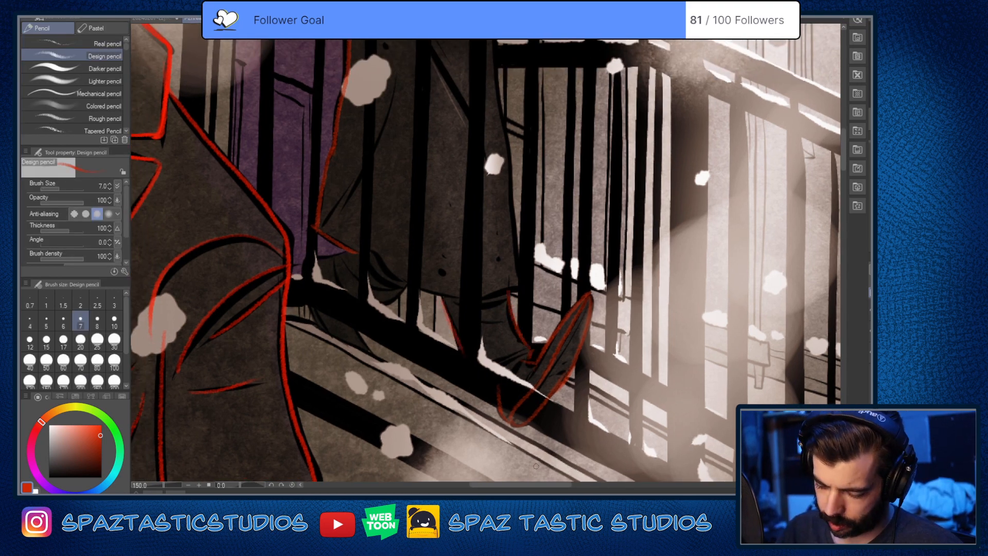
pyautogui.moveTo(382, 266)
pyautogui.mouseDown()
pyautogui.moveTo(476, 346)
pyautogui.moveTo(518, 358)
pyautogui.mouseUp()
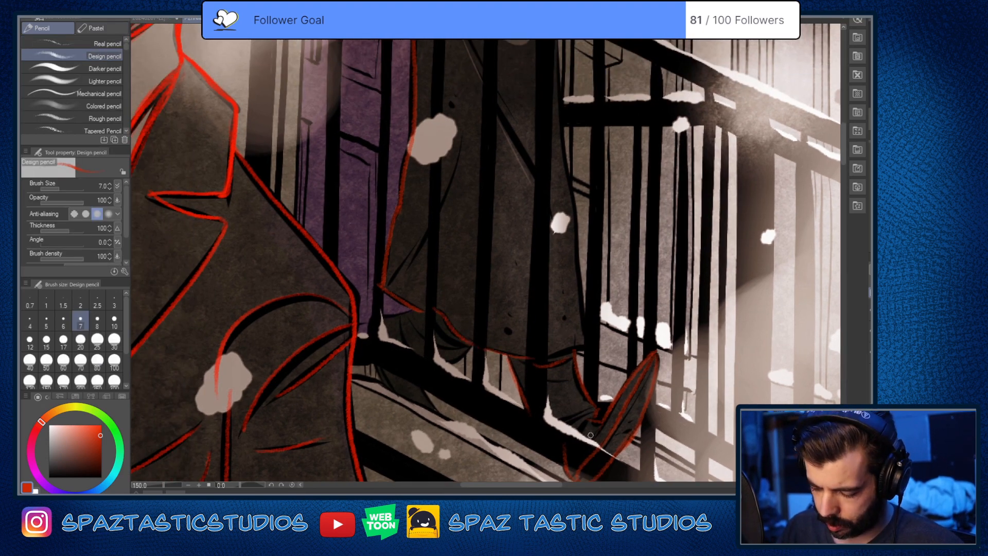
# Step: Trace the coat's front edge in red from the railing down to the hem above the front shoe
pyautogui.moveTo(568, 78); pyautogui.dragTo(557, 234)
pyautogui.moveTo(544, 182); pyautogui.dragTo(566, 466)
pyautogui.moveTo(565, 398)
pyautogui.mouseDown()
pyautogui.moveTo(562, 239)
pyautogui.moveTo(576, 394)
pyautogui.mouseUp()
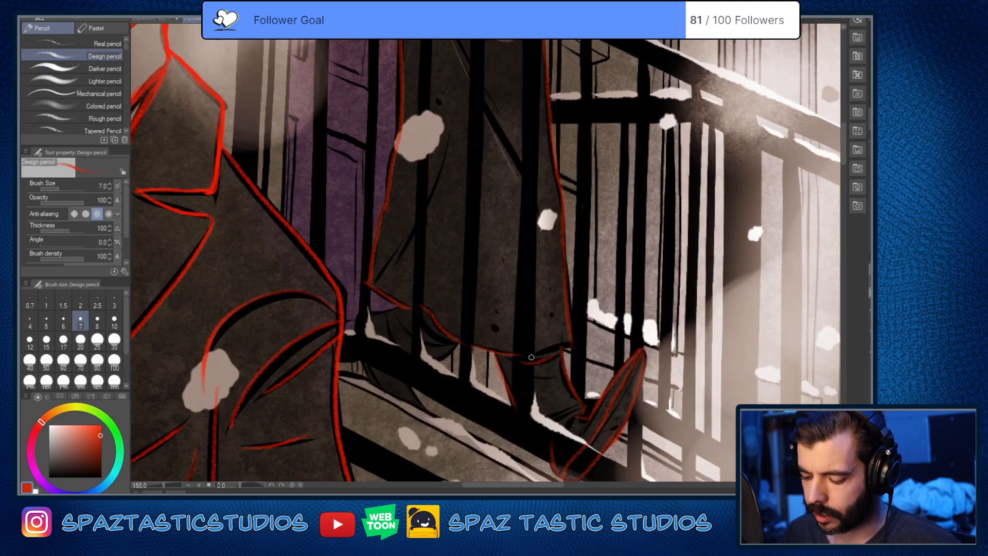
pyautogui.moveTo(540, 396); pyautogui.dragTo(685, 416)
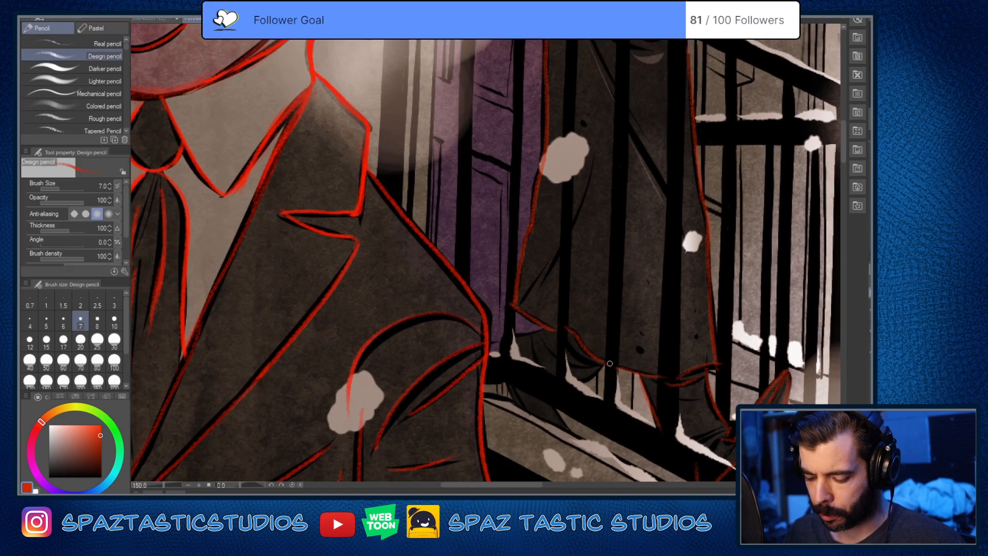
# Step: Trace the rear trouser leg beneath the coat hem in red, including its folds and the part below the rail
pyautogui.scroll(1, 554, 348)
pyautogui.moveTo(502, 329); pyautogui.dragTo(550, 320)
pyautogui.moveTo(616, 375); pyautogui.dragTo(575, 396)
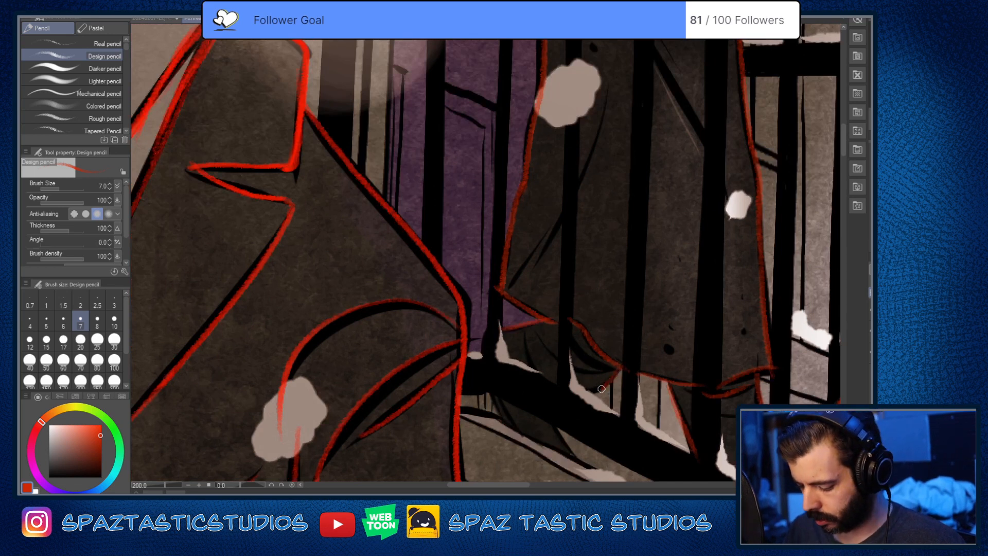
pyautogui.moveTo(566, 335); pyautogui.dragTo(623, 362)
pyautogui.moveTo(548, 319)
pyautogui.mouseDown()
pyautogui.moveTo(577, 317)
pyautogui.moveTo(559, 346)
pyautogui.moveTo(545, 343)
pyautogui.moveTo(600, 374)
pyautogui.mouseUp()
pyautogui.moveTo(525, 343); pyautogui.dragTo(543, 385)
pyautogui.moveTo(609, 400); pyautogui.dragTo(584, 316)
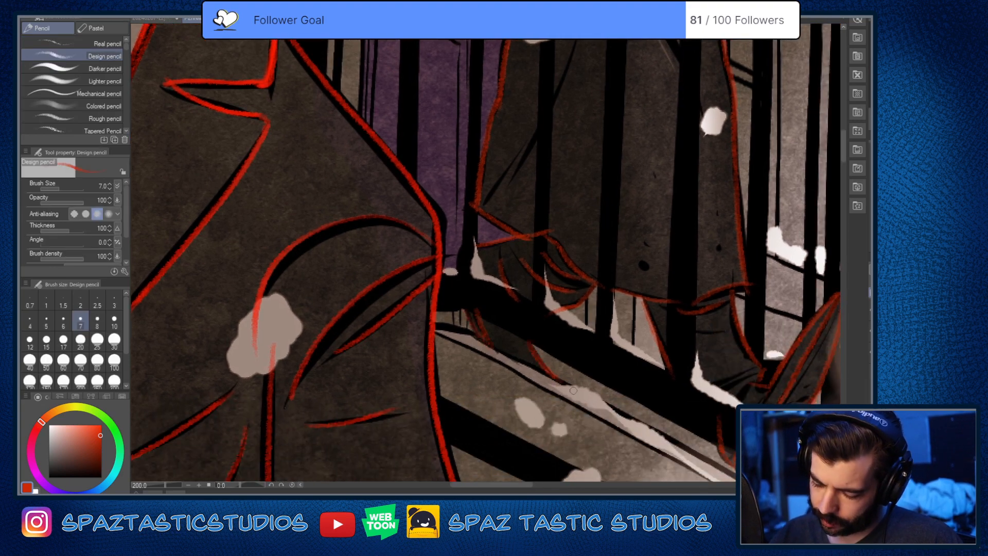
# Step: Trace the coat's diagonal opening and the small fabric folds just beneath the railing in red
pyautogui.scroll(-2, 571, 389)
pyautogui.moveTo(708, 324); pyautogui.dragTo(631, 408)
pyautogui.scroll(2, 508, 250)
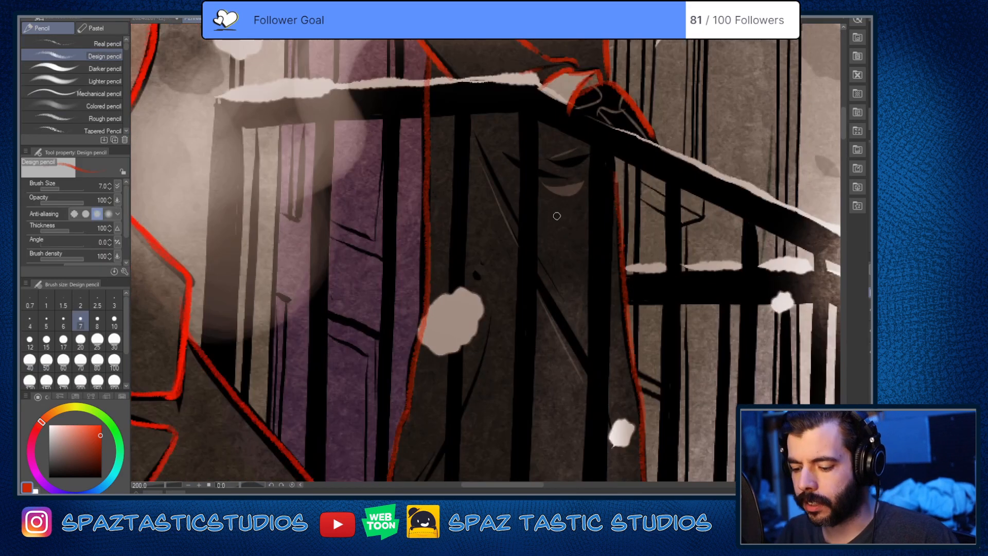
pyautogui.moveTo(555, 215); pyautogui.dragTo(536, 317)
pyautogui.moveTo(457, 240); pyautogui.dragTo(530, 376)
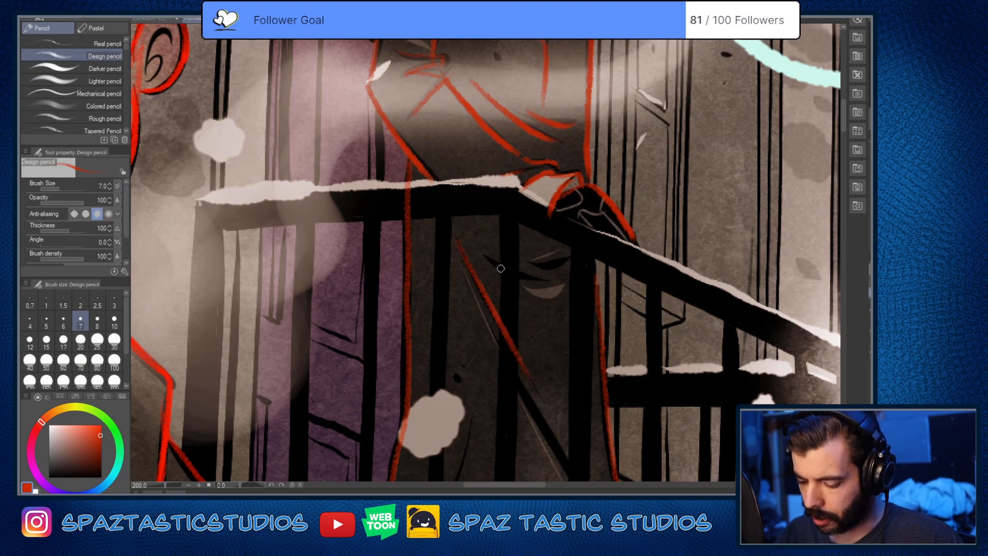
pyautogui.moveTo(485, 252); pyautogui.dragTo(498, 264)
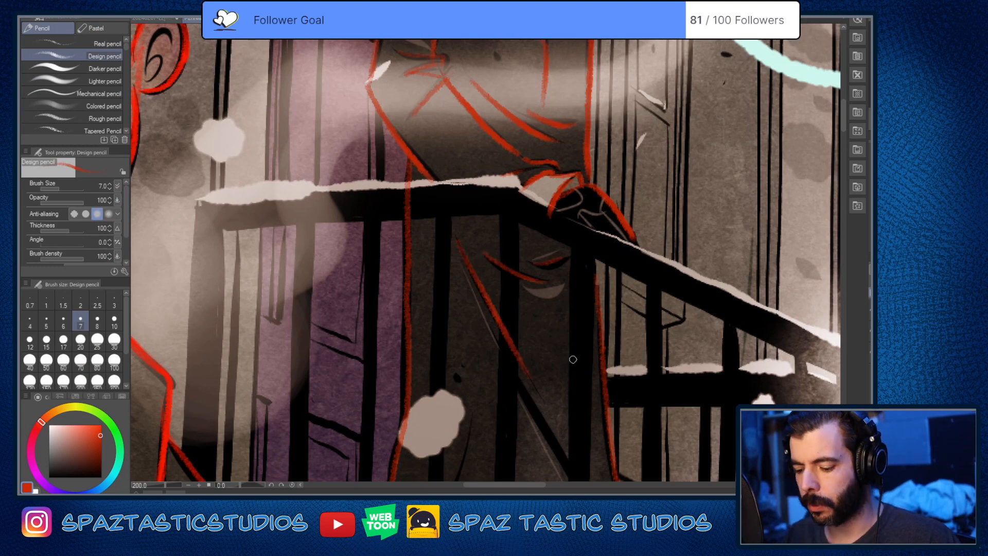
# Step: Trace the fabric creases on the coat's chest beside the shoulder in red
pyautogui.moveTo(584, 248); pyautogui.dragTo(558, 507)
pyautogui.moveTo(436, 257)
pyautogui.mouseDown()
pyautogui.moveTo(465, 241)
pyautogui.moveTo(412, 350)
pyautogui.mouseUp()
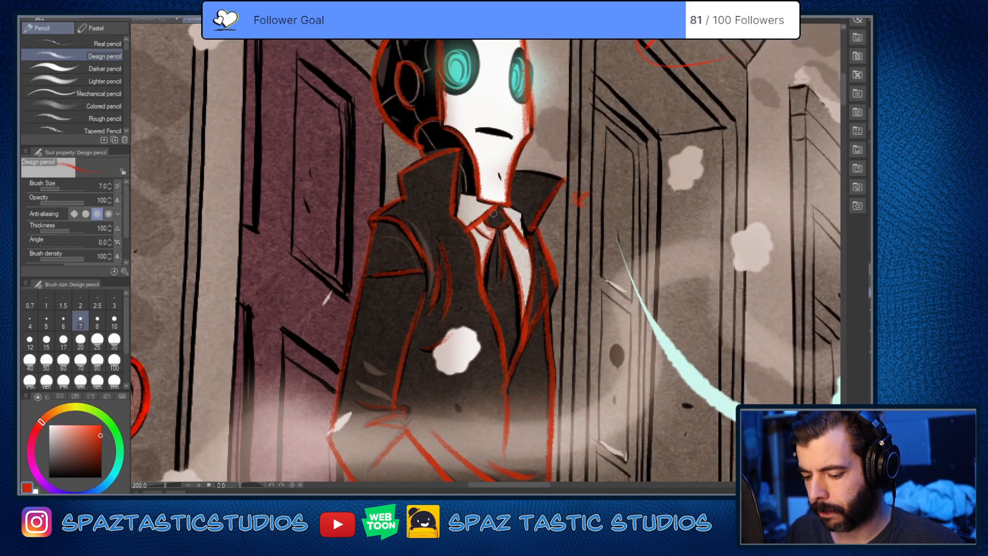
pyautogui.scroll(-3, 507, 252)
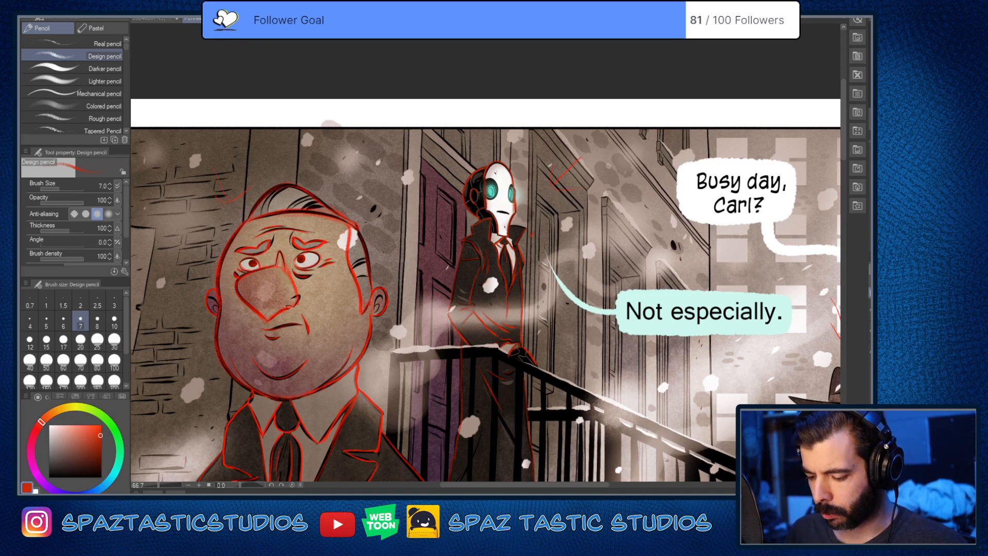
# Step: Erase the red face line crossing the robot's near eye and trace the eye's round rim over the white face
pyautogui.scroll(4, 456, 283)
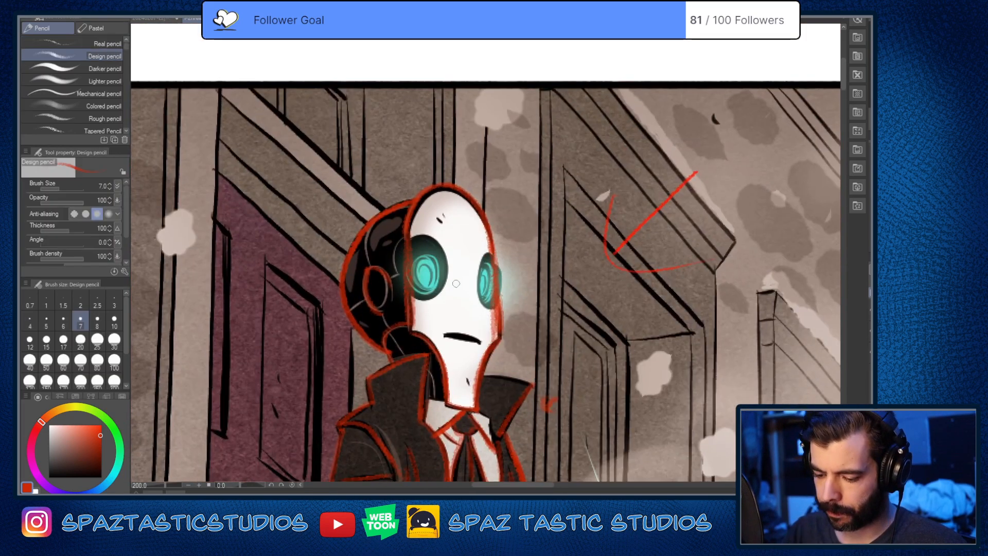
pyautogui.scroll(3, 456, 284)
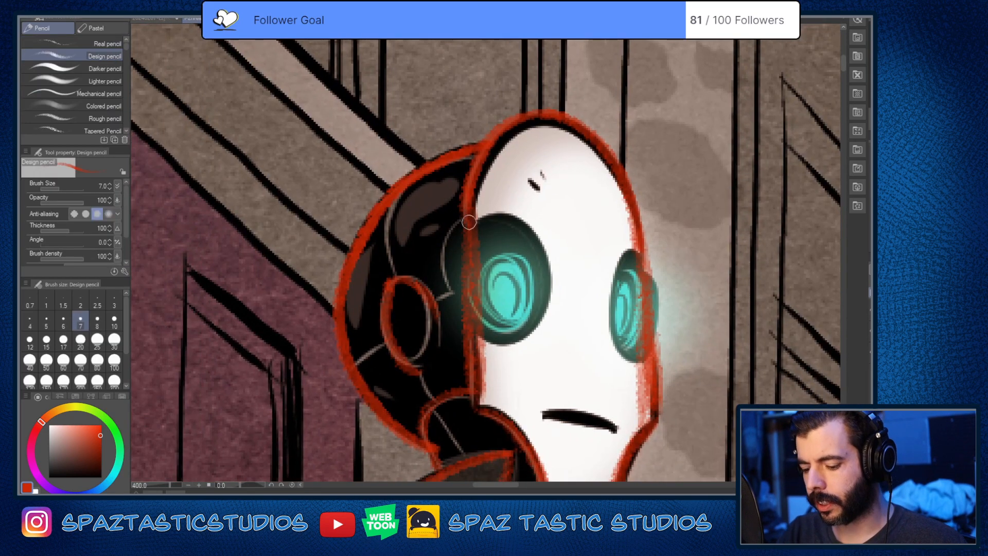
pyautogui.press('e')
pyautogui.moveTo(470, 227); pyautogui.dragTo(478, 326)
pyautogui.press('p')
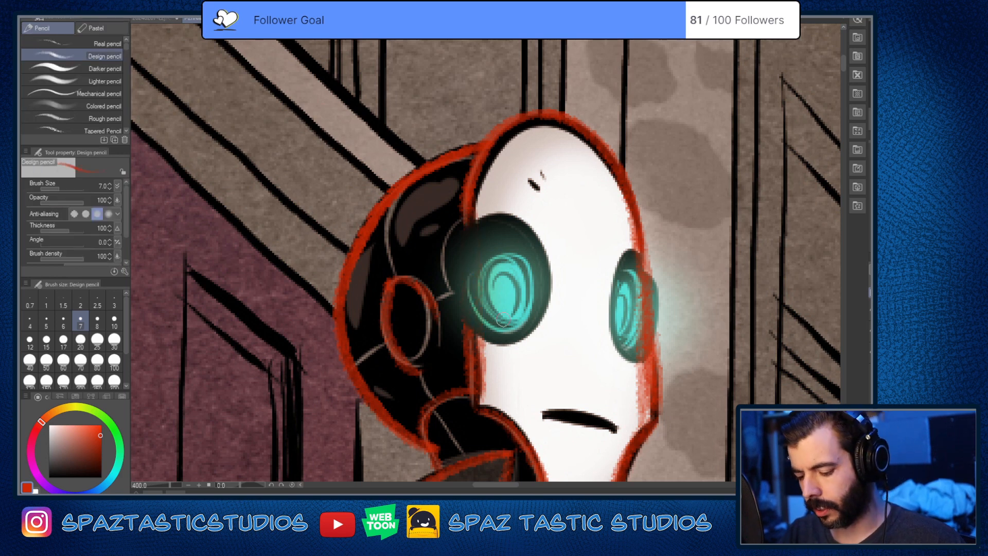
pyautogui.moveTo(468, 219)
pyautogui.mouseDown()
pyautogui.moveTo(493, 210)
pyautogui.moveTo(521, 217)
pyautogui.moveTo(552, 278)
pyautogui.moveTo(552, 307)
pyautogui.moveTo(472, 329)
pyautogui.mouseUp()
pyautogui.press('space')
pyautogui.moveTo(630, 396); pyautogui.dragTo(534, 379)
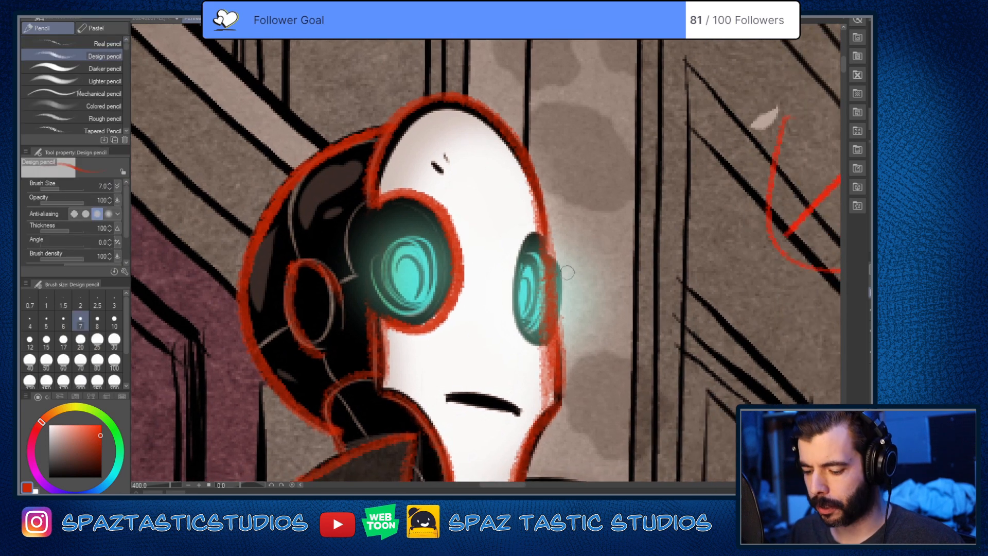
# Step: Trace the inner rim of the far eye in red, erase the face line across it and thin the cheek line below
pyautogui.moveTo(541, 234)
pyautogui.mouseDown()
pyautogui.moveTo(513, 277)
pyautogui.moveTo(517, 321)
pyautogui.moveTo(546, 340)
pyautogui.mouseUp()
pyautogui.press('e')
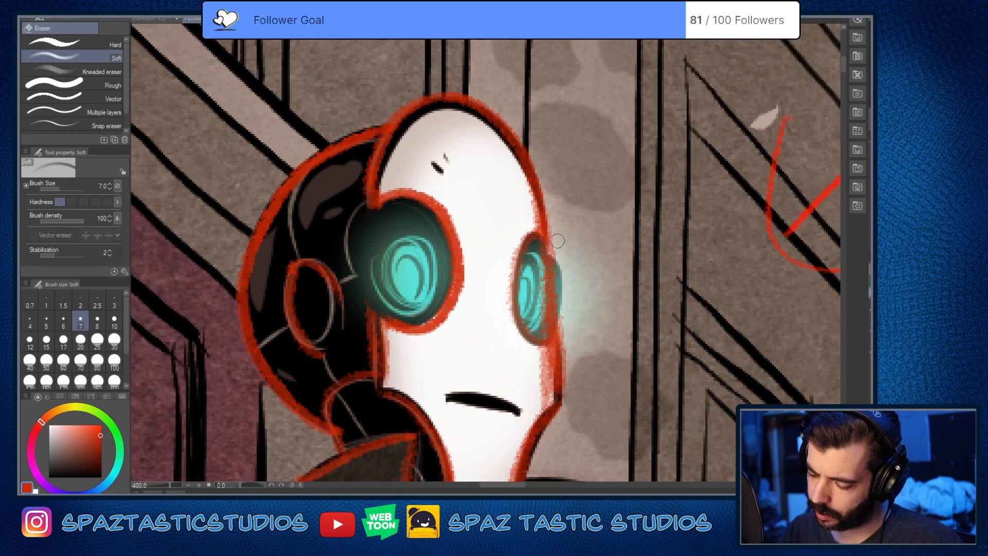
pyautogui.moveTo(557, 241)
pyautogui.mouseDown()
pyautogui.moveTo(549, 264)
pyautogui.moveTo(557, 328)
pyautogui.moveTo(549, 309)
pyautogui.mouseUp()
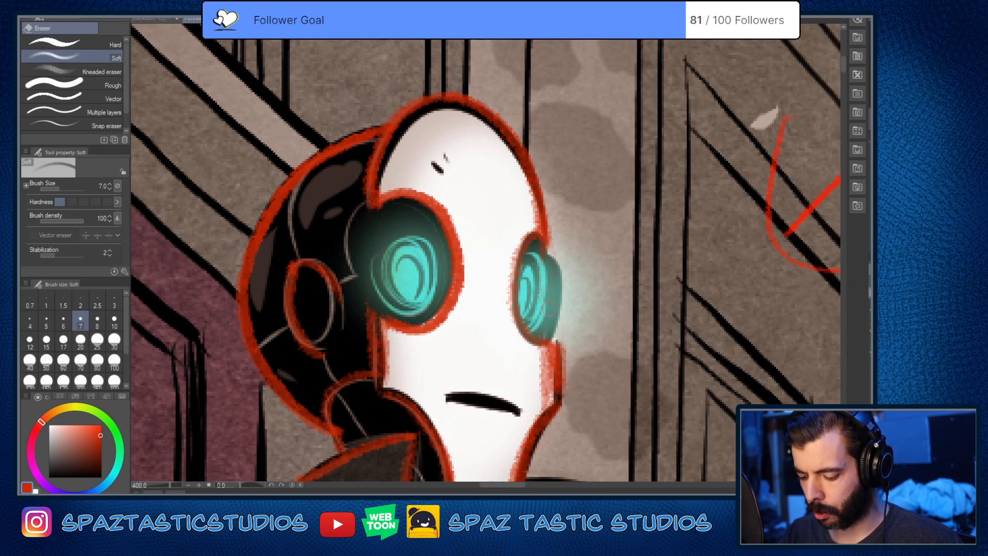
pyautogui.moveTo(570, 342)
pyautogui.mouseDown()
pyautogui.moveTo(554, 381)
pyautogui.moveTo(543, 376)
pyautogui.moveTo(542, 404)
pyautogui.moveTo(565, 334)
pyautogui.moveTo(568, 384)
pyautogui.mouseUp()
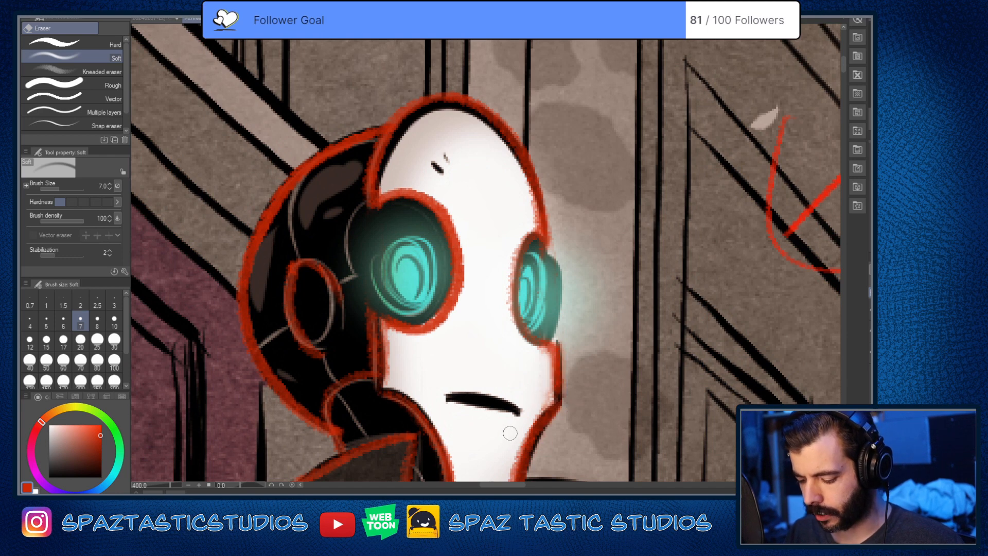
# Step: Trace the outer rims of both eyes in red, redrawing the far eye's rim closer to its edge
pyautogui.press('p')
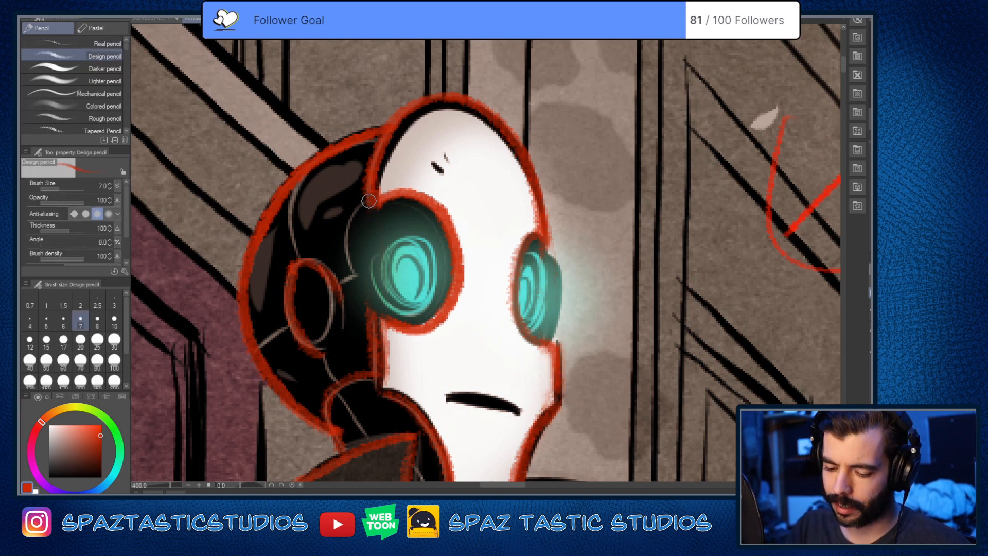
pyautogui.moveTo(369, 201); pyautogui.dragTo(369, 310)
pyautogui.moveTo(546, 247); pyautogui.dragTo(547, 339)
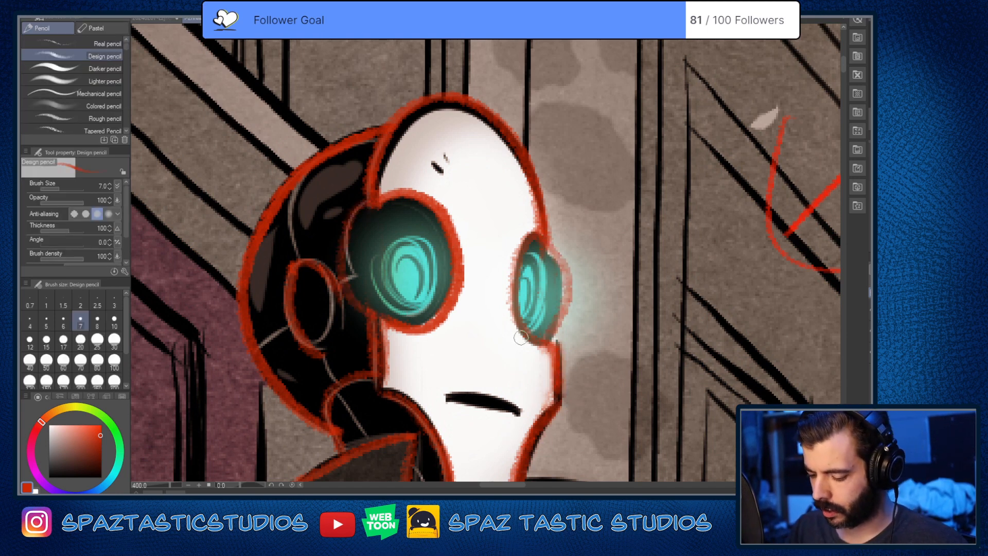
pyautogui.hotkey('ctrl', 'z')
pyautogui.moveTo(544, 247); pyautogui.dragTo(556, 340)
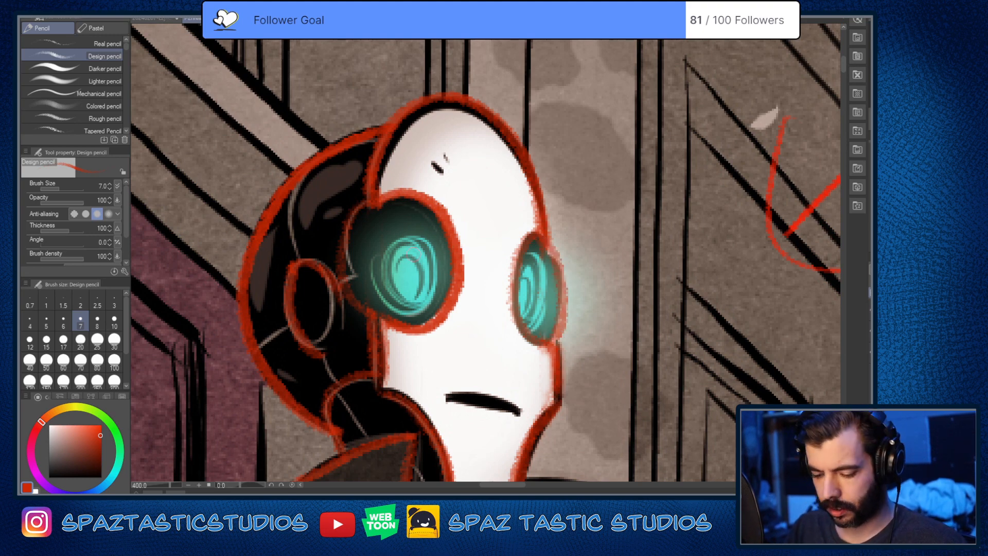
# Step: Clean up the red line along the near eye's outer rim with the soft eraser
pyautogui.press('e')
pyautogui.moveTo(355, 209); pyautogui.dragTo(355, 316)
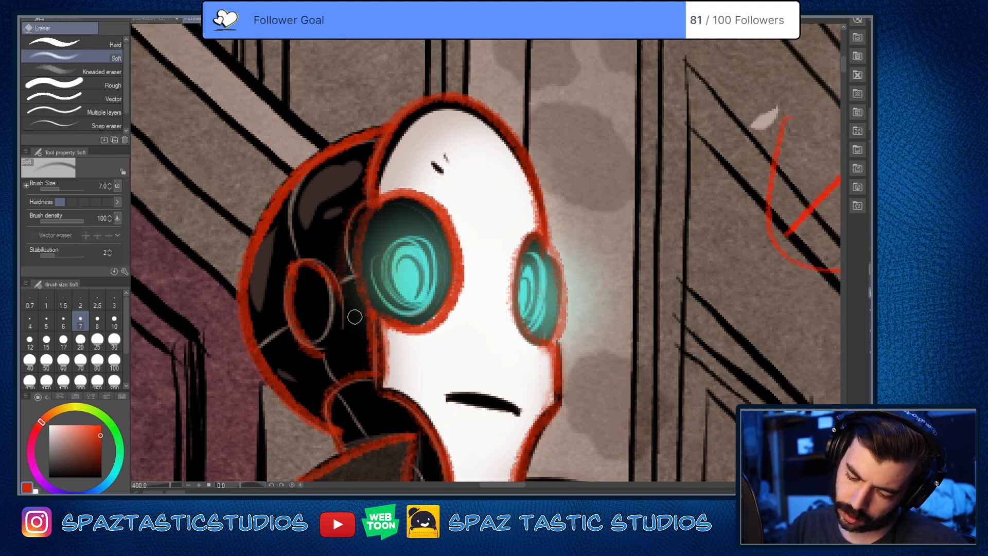
pyautogui.press('p')
pyautogui.scroll(-4, 633, 364)
pyautogui.press('space')
pyautogui.moveTo(637, 418); pyautogui.dragTo(482, 341)
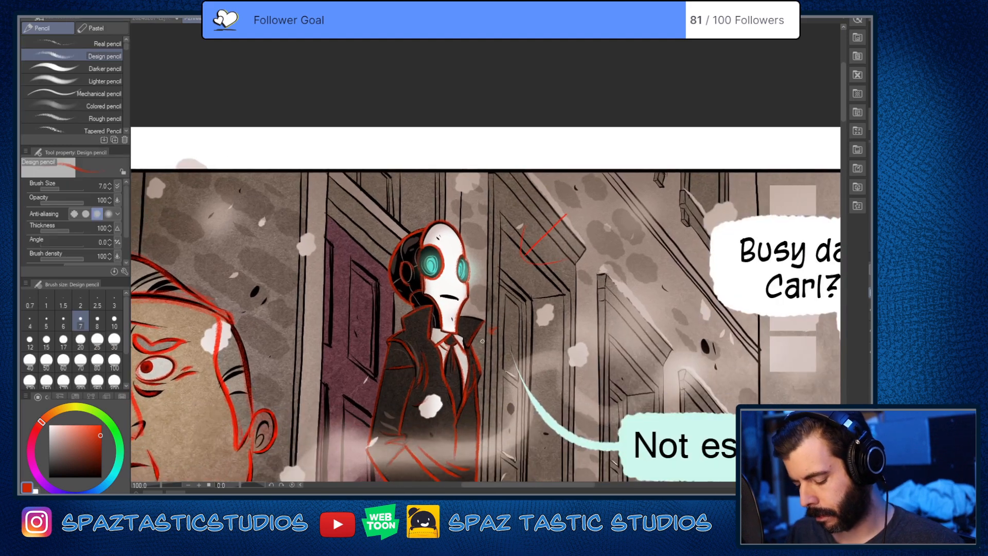
# Step: Trace the white-faced robot's mouth line in red with the Design pencil
pyautogui.press('space')
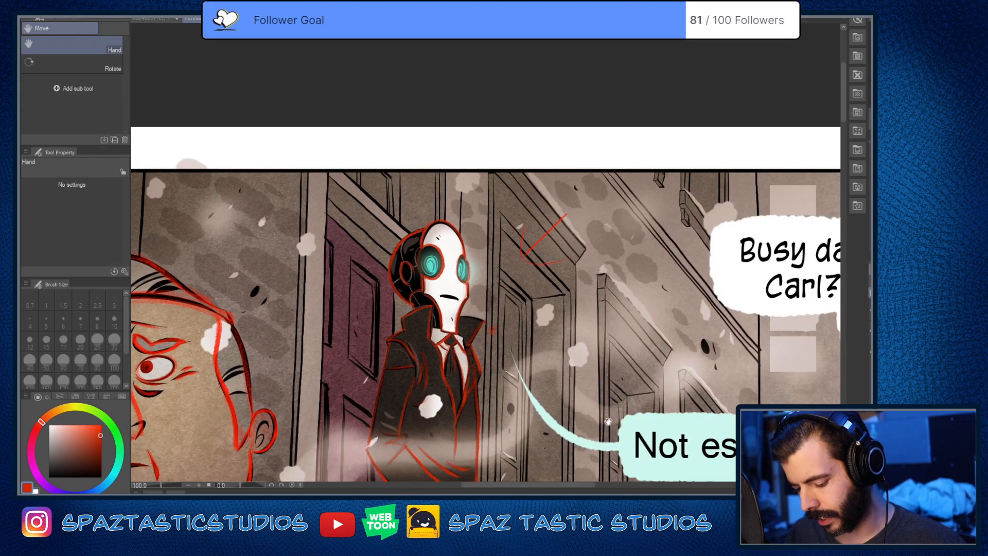
pyautogui.moveTo(449, 291)
pyautogui.mouseDown()
pyautogui.moveTo(458, 278)
pyautogui.moveTo(435, 305)
pyautogui.moveTo(498, 318)
pyautogui.mouseUp()
pyautogui.scroll(4, 458, 278)
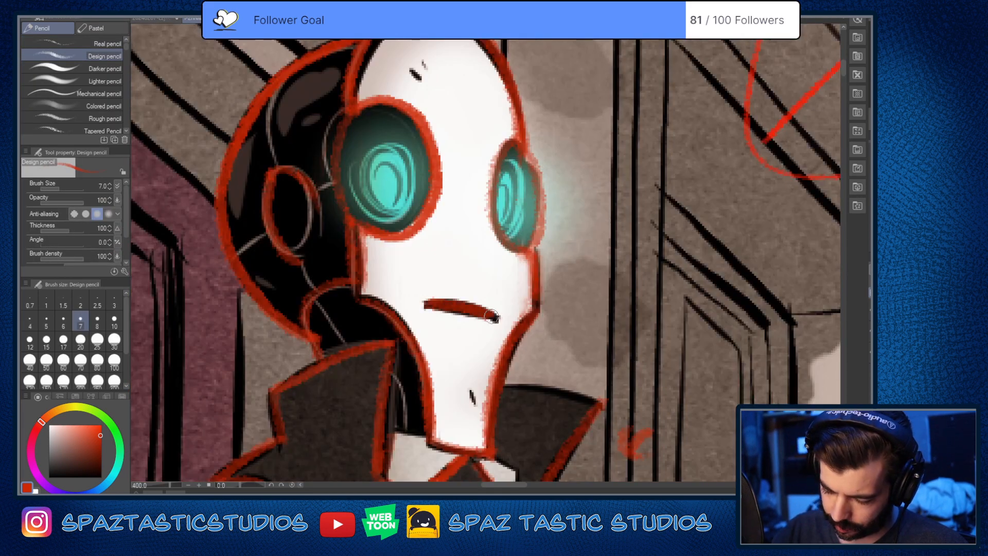
# Step: Examine the red tracing of the large-headed man and the robot against the full top comic panel
pyautogui.scroll(-5, 600, 377)
pyautogui.press('space')
pyautogui.moveTo(600, 377)
pyautogui.mouseDown()
pyautogui.moveTo(569, 318)
pyautogui.moveTo(472, 226)
pyautogui.mouseUp()
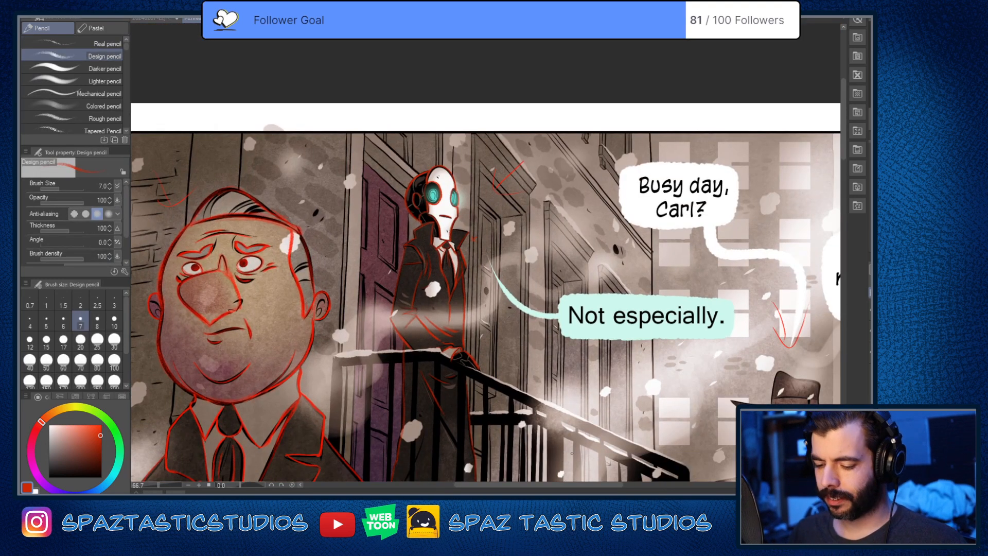
pyautogui.press('space')
pyautogui.moveTo(583, 414)
pyautogui.mouseDown()
pyautogui.moveTo(515, 320)
pyautogui.moveTo(493, 310)
pyautogui.mouseUp()
pyautogui.scroll(-3, 486, 392)
pyautogui.press('space')
pyautogui.moveTo(486, 392); pyautogui.dragTo(525, 352)
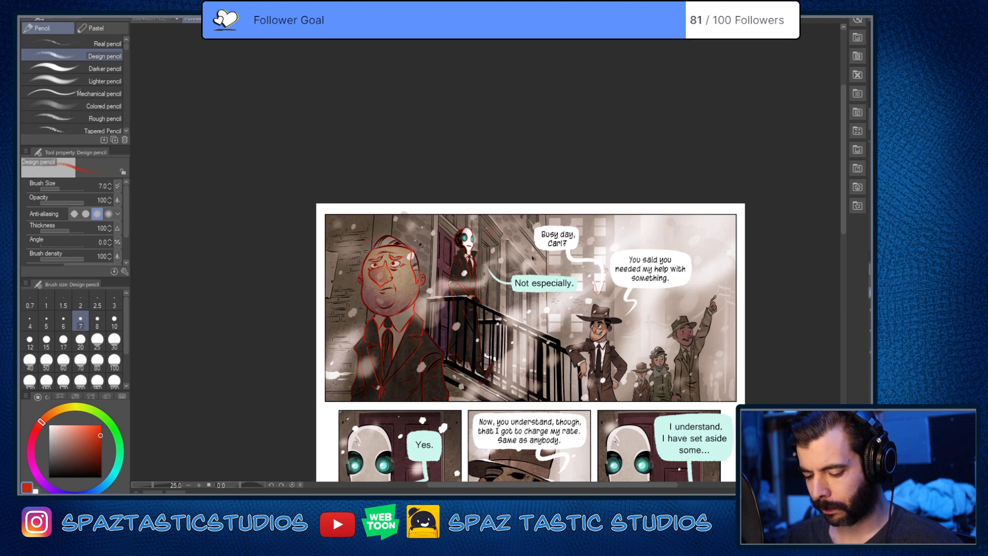
pyautogui.scroll(2, 485, 252)
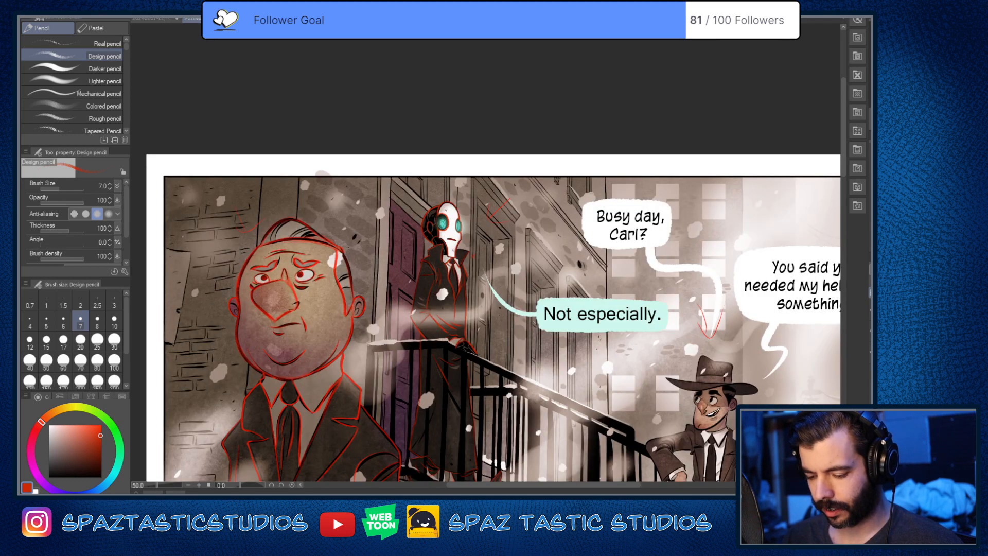
pyautogui.scroll(1, 484, 244)
pyautogui.press('space')
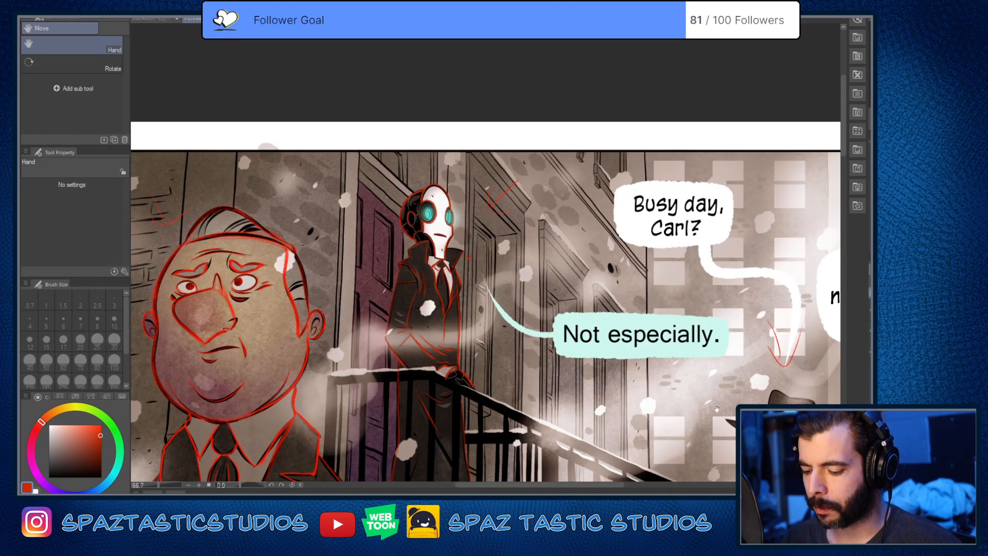
pyautogui.moveTo(716, 409); pyautogui.dragTo(509, 331)
pyautogui.moveTo(504, 381); pyautogui.dragTo(710, 472)
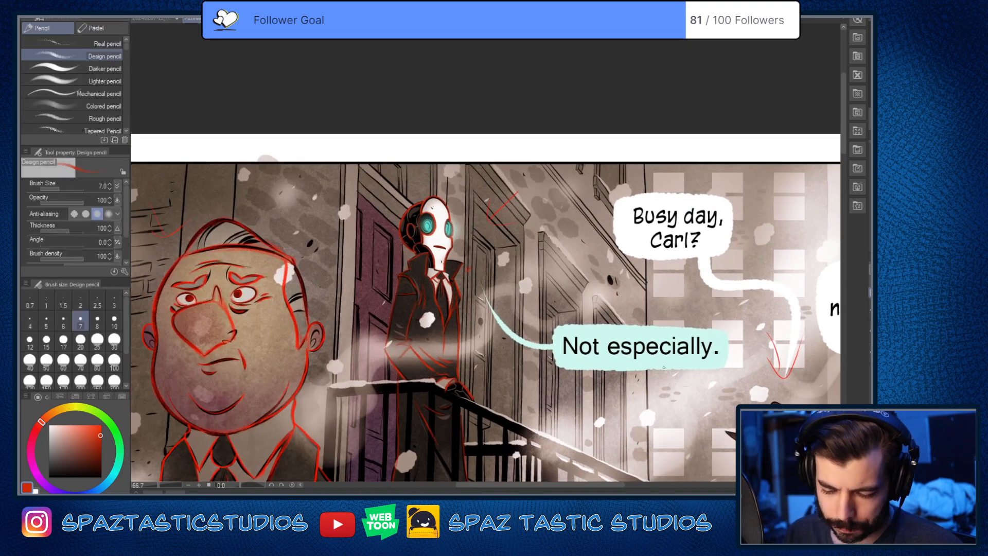
# Step: Set the soft eraser to size 40 and erase the stray red marks on the doorway beside the robot's head
pyautogui.press('p')
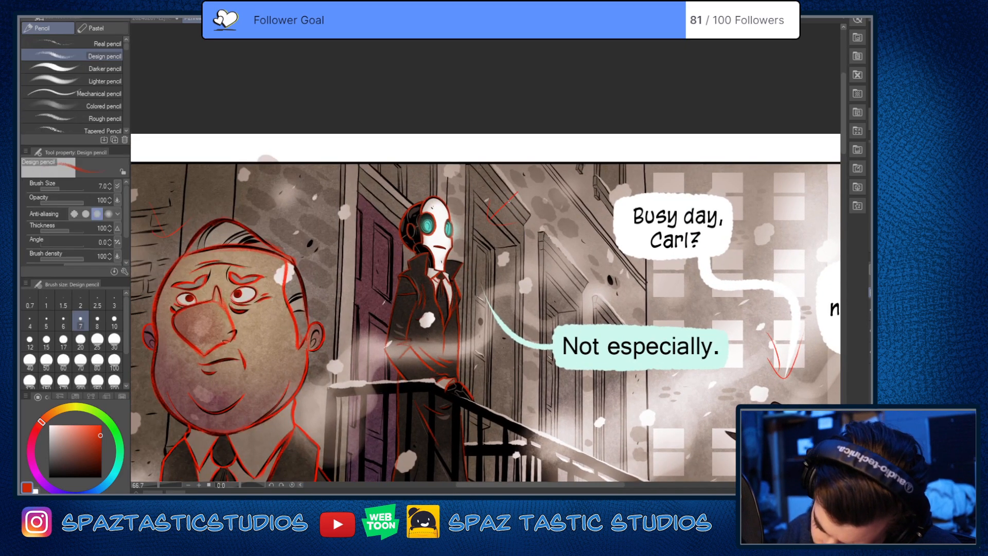
pyautogui.press('e')
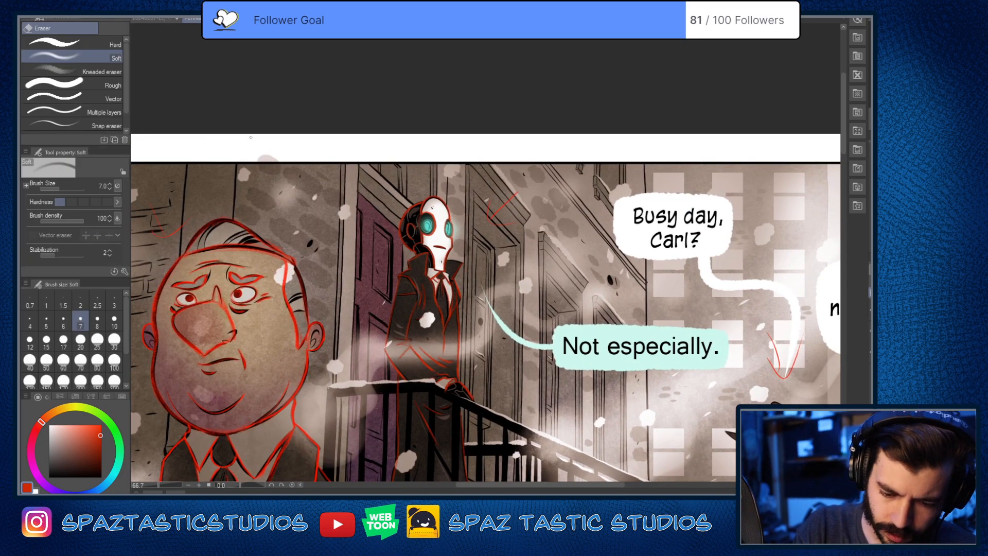
pyautogui.press(']')
pyautogui.press(']')
pyautogui.press(']')
pyautogui.press(']')
pyautogui.press(']')
pyautogui.press(']')
pyautogui.press(']')
pyautogui.press(']')
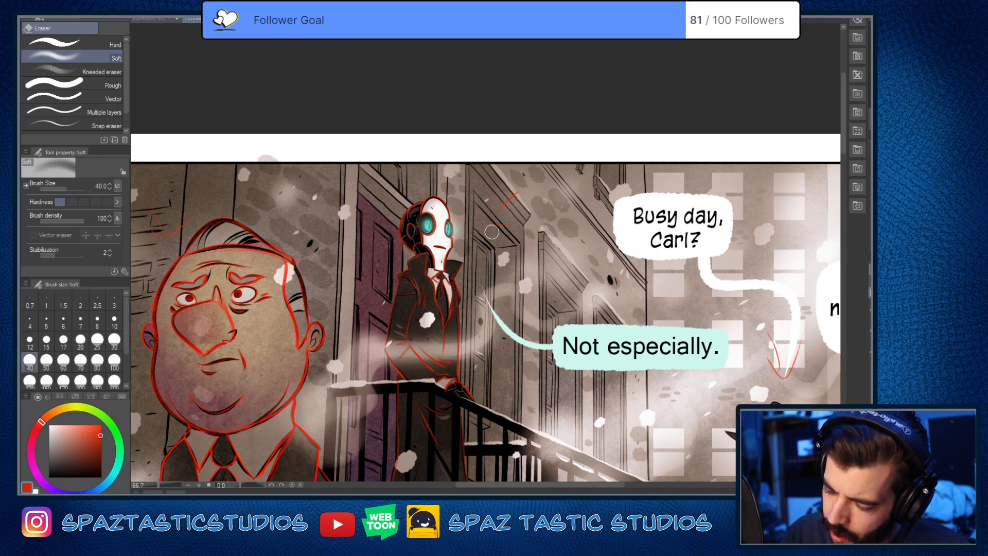
pyautogui.moveTo(503, 211); pyautogui.dragTo(514, 248)
# Step: Erase the stray red marks on the brick wall beside the large-headed man's hair
pyautogui.press('space')
pyautogui.moveTo(207, 215); pyautogui.dragTo(321, 140)
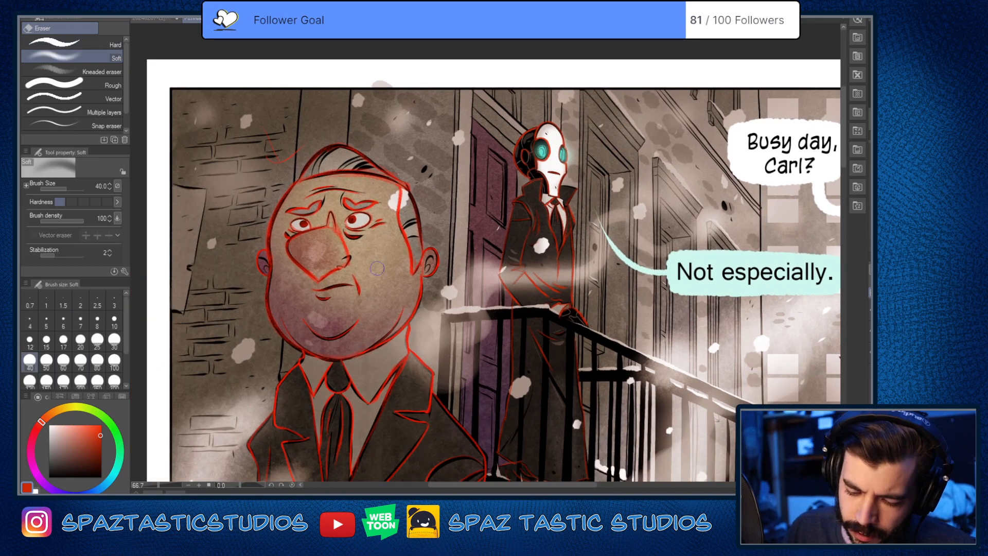
pyautogui.moveTo(254, 125); pyautogui.dragTo(294, 140)
# Step: Erase the stray red V-shaped mark at the speech balloon's tail above the smiling man in the wide-brimmed hat
pyautogui.press('space')
pyautogui.moveTo(596, 289); pyautogui.dragTo(465, 170)
pyautogui.press('space')
pyautogui.moveTo(644, 389)
pyautogui.mouseDown()
pyautogui.moveTo(580, 359)
pyautogui.moveTo(439, 348)
pyautogui.mouseUp()
pyautogui.moveTo(592, 429)
pyautogui.mouseDown()
pyautogui.moveTo(428, 423)
pyautogui.moveTo(504, 489)
pyautogui.mouseUp()
pyautogui.press('space')
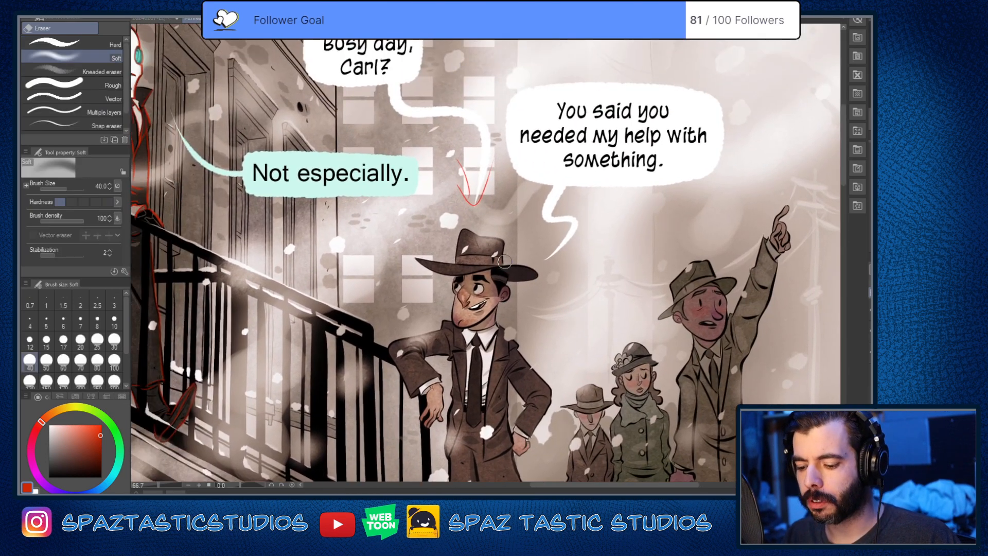
pyautogui.moveTo(458, 161)
pyautogui.mouseDown()
pyautogui.moveTo(466, 209)
pyautogui.moveTo(476, 184)
pyautogui.moveTo(484, 208)
pyautogui.moveTo(499, 169)
pyautogui.mouseUp()
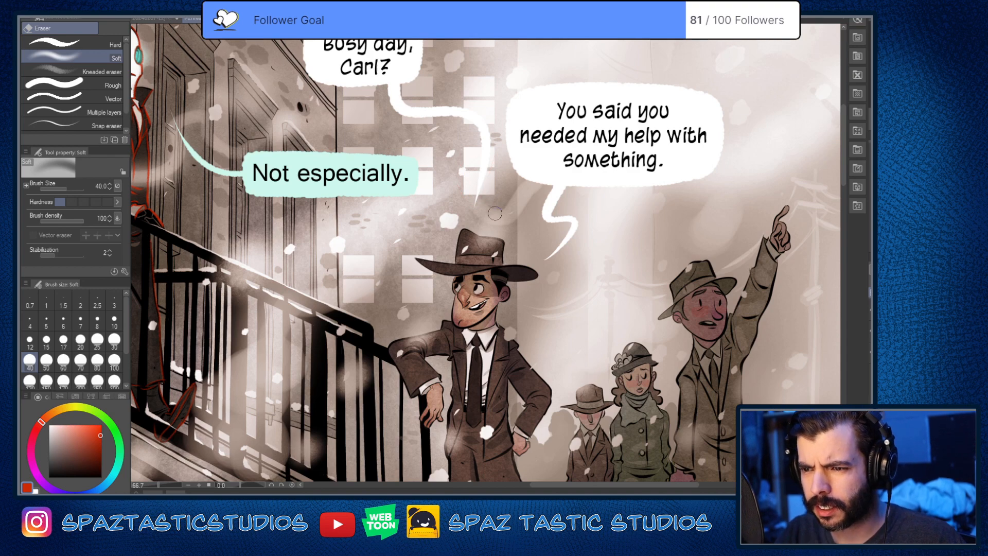
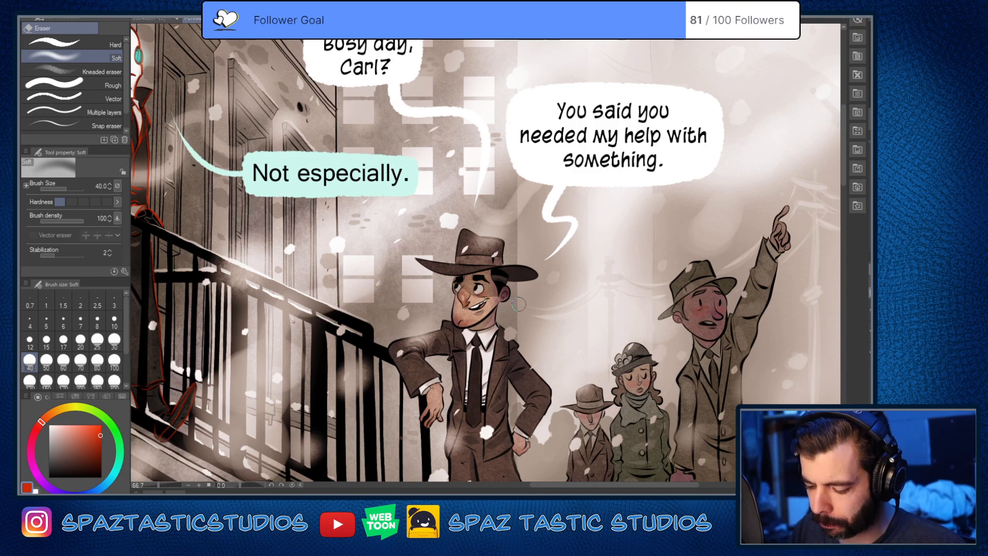
# Step: Trace the outline of the smiling man's hat brim in red with the Design pencil at size 7
pyautogui.press('space')
pyautogui.moveTo(399, 307)
pyautogui.mouseDown()
pyautogui.moveTo(641, 388)
pyautogui.moveTo(619, 345)
pyautogui.moveTo(489, 278)
pyautogui.mouseUp()
pyautogui.scroll(3, 561, 279)
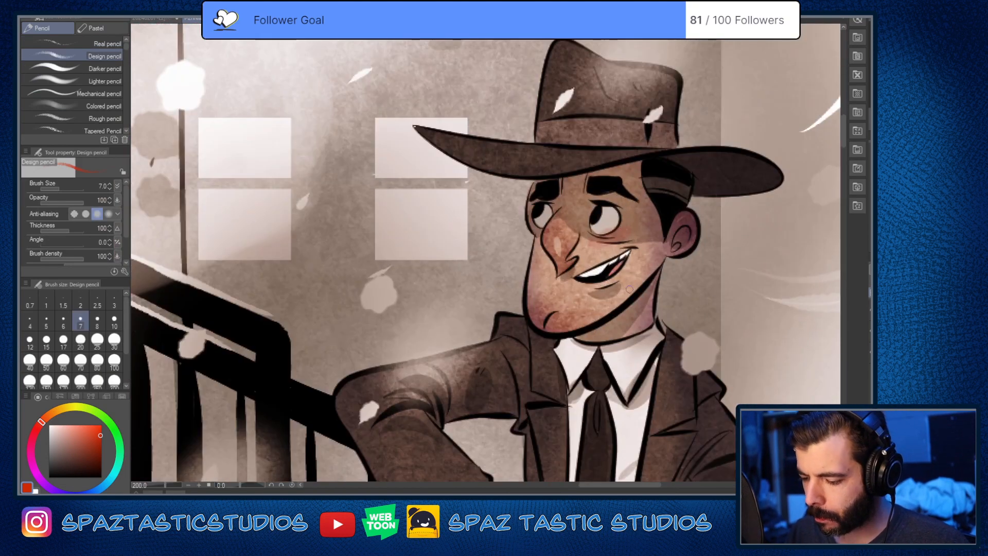
pyautogui.press('space')
pyautogui.moveTo(629, 289); pyautogui.dragTo(499, 379)
pyautogui.moveTo(285, 214); pyautogui.dragTo(436, 237)
pyautogui.hotkey('ctrl', 'z')
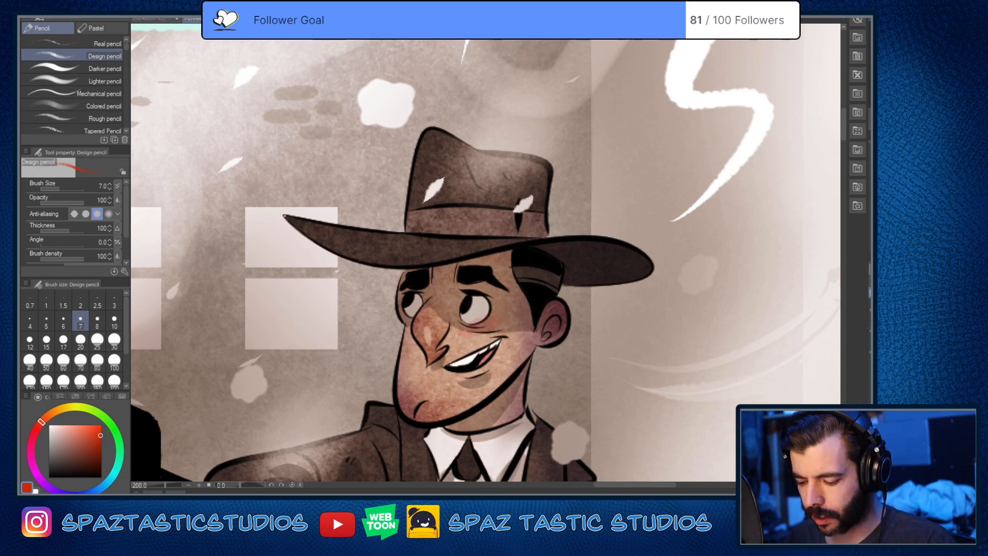
pyautogui.press('^')
pyautogui.press('^')
pyautogui.press('^')
pyautogui.press('^')
pyautogui.press('^')
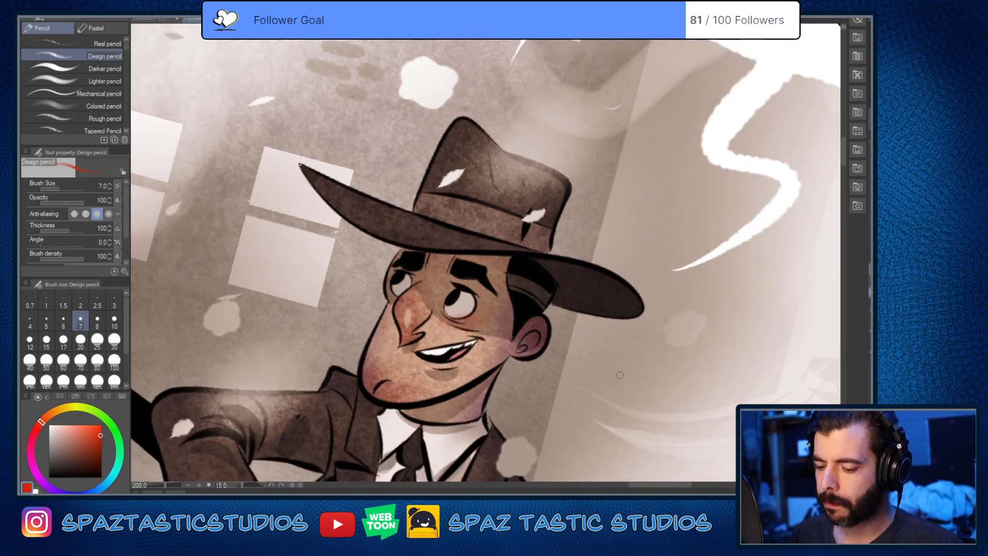
pyautogui.moveTo(315, 130)
pyautogui.mouseDown()
pyautogui.moveTo(413, 199)
pyautogui.moveTo(324, 147)
pyautogui.moveTo(352, 198)
pyautogui.moveTo(400, 234)
pyautogui.moveTo(578, 279)
pyautogui.moveTo(616, 304)
pyautogui.moveTo(629, 328)
pyautogui.moveTo(554, 317)
pyautogui.mouseUp()
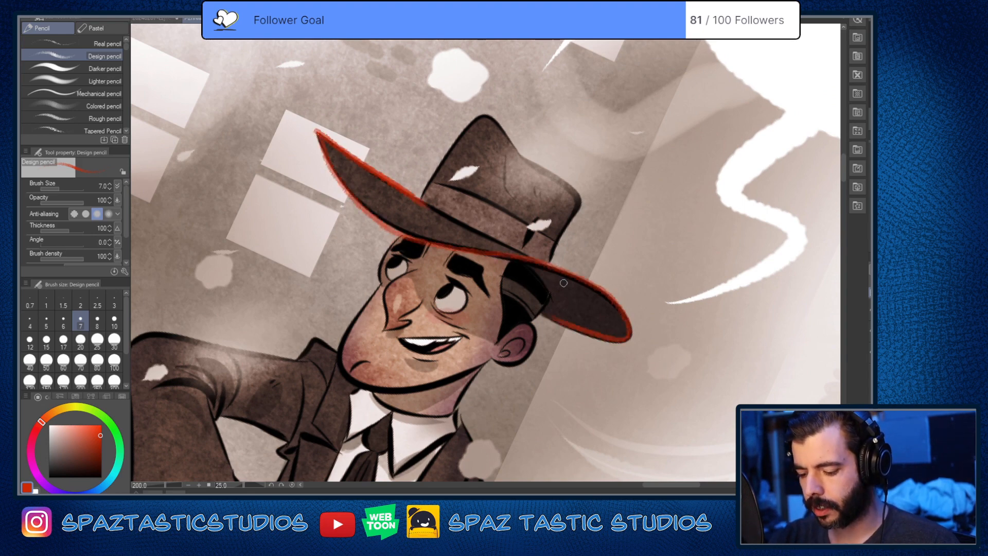
pyautogui.hotkey('ctrl', '@')
# Step: Trace the outline of the hat's crown and the upper edge of its band in red
pyautogui.moveTo(548, 234); pyautogui.dragTo(550, 162)
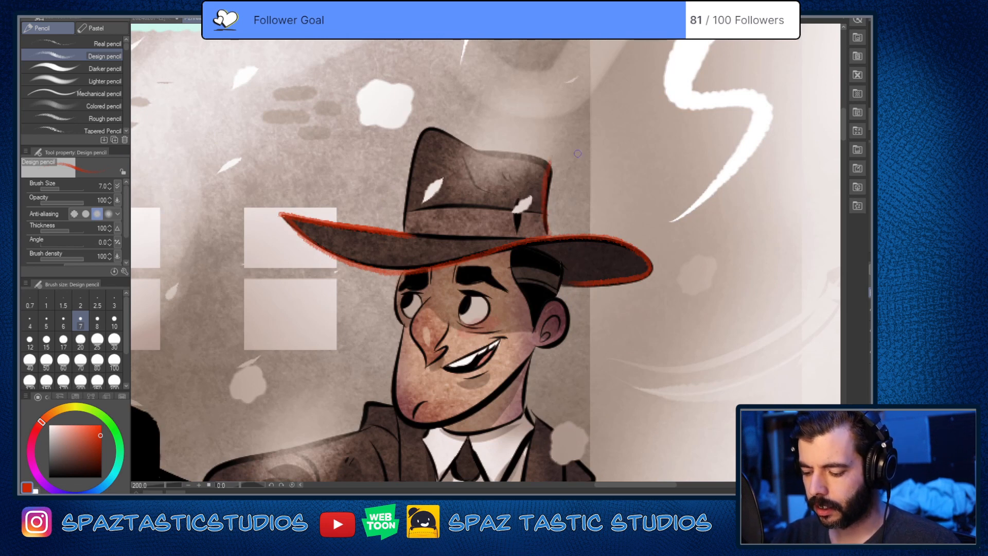
pyautogui.hotkey('ctrl', 'z')
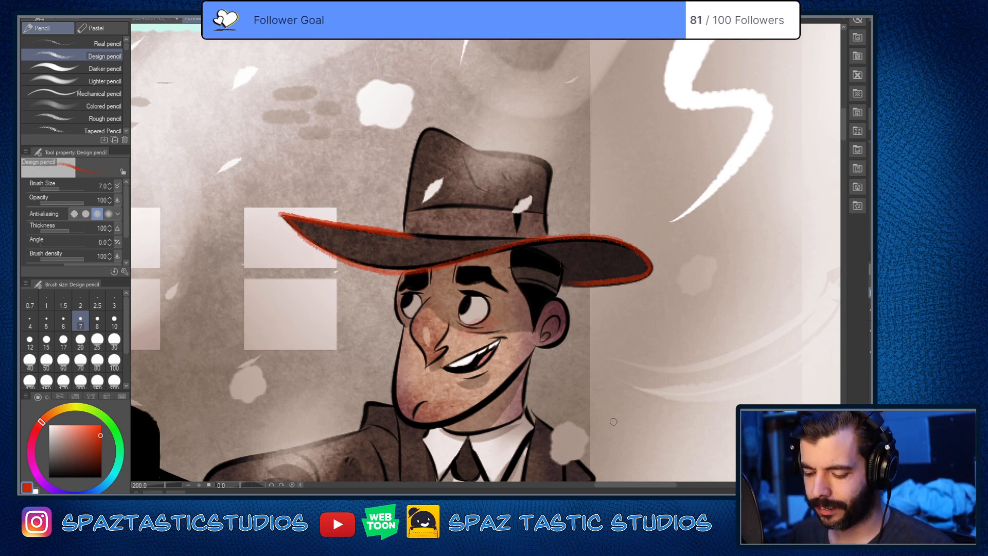
pyautogui.moveTo(430, 129); pyautogui.dragTo(483, 155)
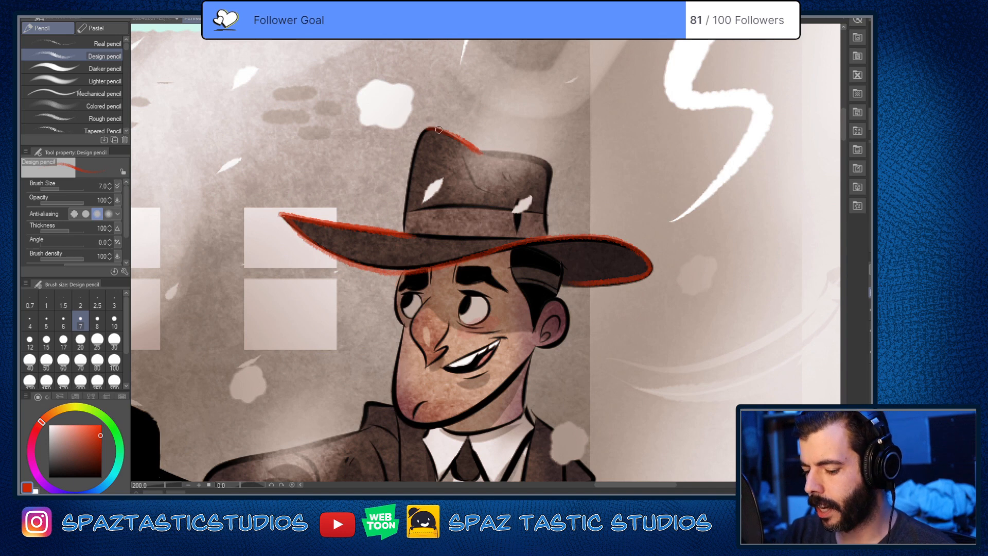
pyautogui.moveTo(433, 127)
pyautogui.mouseDown()
pyautogui.moveTo(415, 156)
pyautogui.moveTo(404, 229)
pyautogui.mouseUp()
pyautogui.moveTo(481, 153)
pyautogui.mouseDown()
pyautogui.moveTo(542, 162)
pyautogui.moveTo(550, 232)
pyautogui.mouseUp()
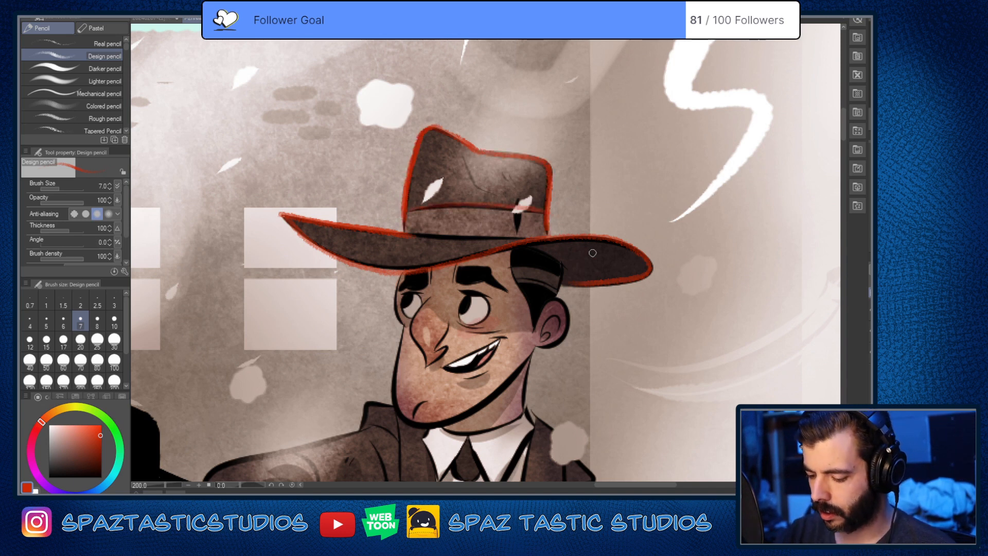
# Step: Trace the front contour of the man's face in red, from under the brim around the chin and along the jaw to the ear
pyautogui.moveTo(597, 394); pyautogui.dragTo(615, 292)
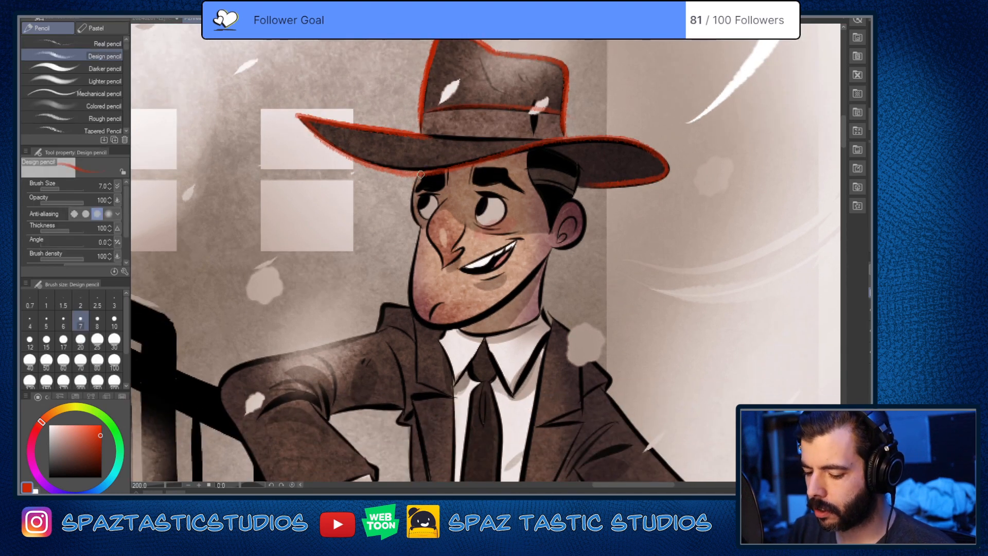
pyautogui.moveTo(421, 174)
pyautogui.mouseDown()
pyautogui.moveTo(420, 246)
pyautogui.moveTo(484, 312)
pyautogui.moveTo(505, 295)
pyautogui.mouseUp()
pyautogui.hotkey('ctrl', 'z')
pyautogui.moveTo(419, 228)
pyautogui.mouseDown()
pyautogui.moveTo(410, 295)
pyautogui.moveTo(427, 324)
pyautogui.moveTo(510, 293)
pyautogui.mouseUp()
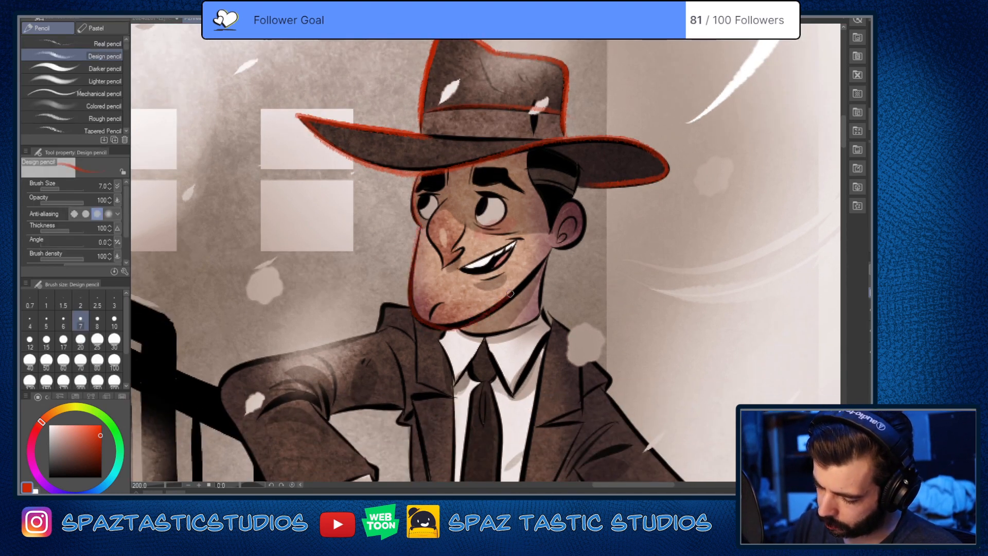
pyautogui.hotkey('ctrl', 'z')
pyautogui.scroll(3, 458, 306)
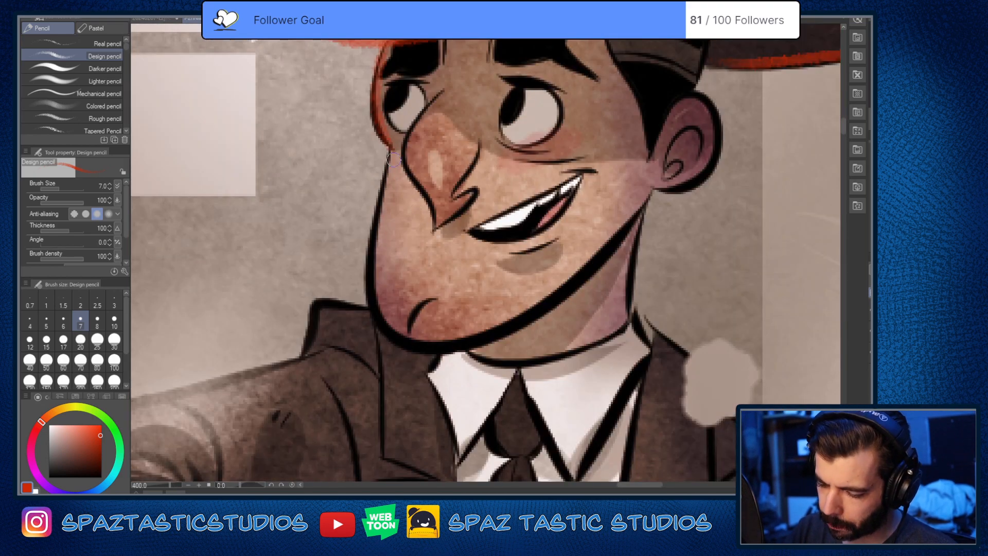
pyautogui.moveTo(393, 159)
pyautogui.mouseDown()
pyautogui.moveTo(371, 242)
pyautogui.moveTo(372, 300)
pyautogui.moveTo(402, 341)
pyautogui.moveTo(477, 337)
pyautogui.moveTo(566, 285)
pyautogui.moveTo(656, 191)
pyautogui.mouseUp()
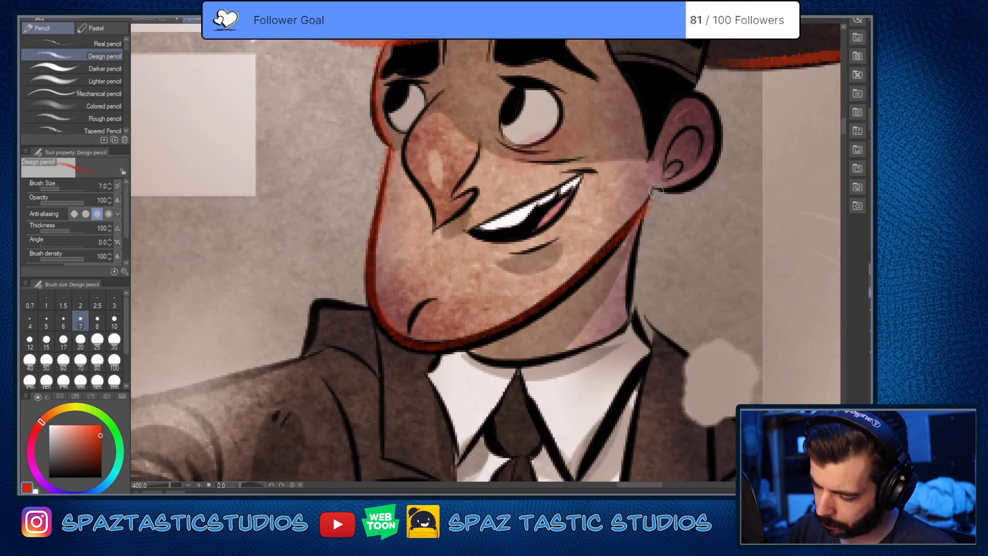
# Step: Trace the back edge of the hair below the hat and the back of the neck in red
pyautogui.scroll(-2, 641, 353)
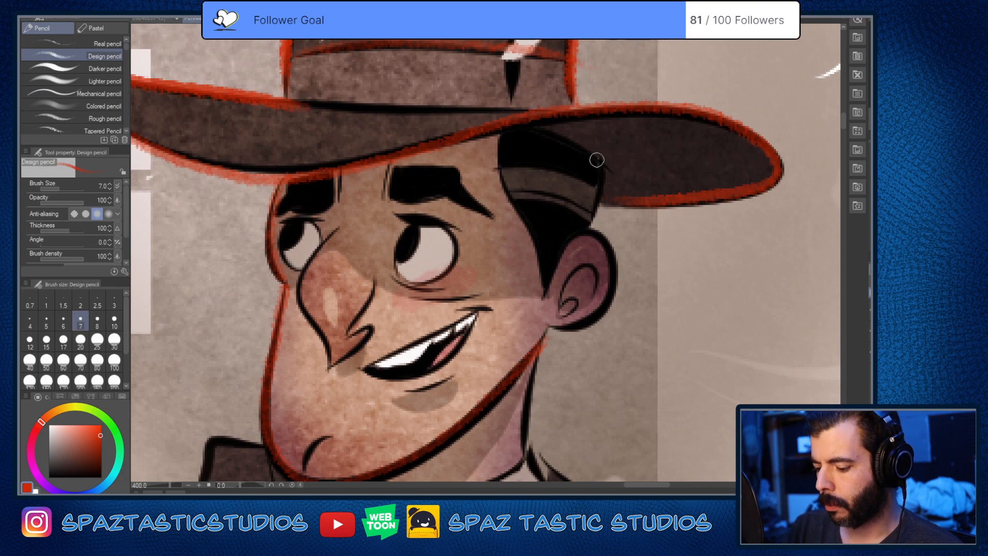
pyautogui.scroll(-4, 597, 285)
pyautogui.scroll(3, 598, 285)
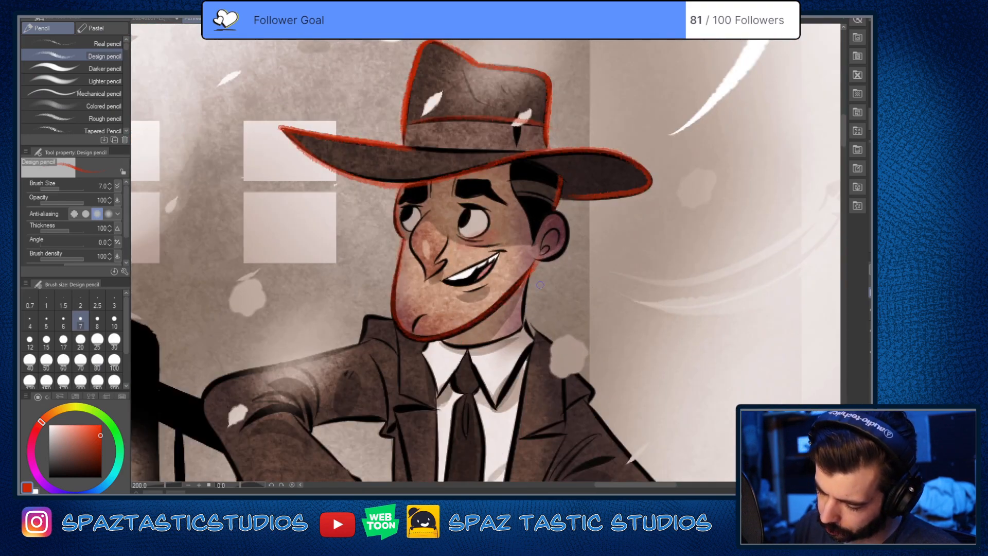
pyautogui.moveTo(528, 274); pyautogui.dragTo(525, 319)
# Step: Sketch a bean-shaped head with a curved centre line, two eyes, a nose and a frowning mouth in the empty background beside the man
pyautogui.scroll(2, 402, 191)
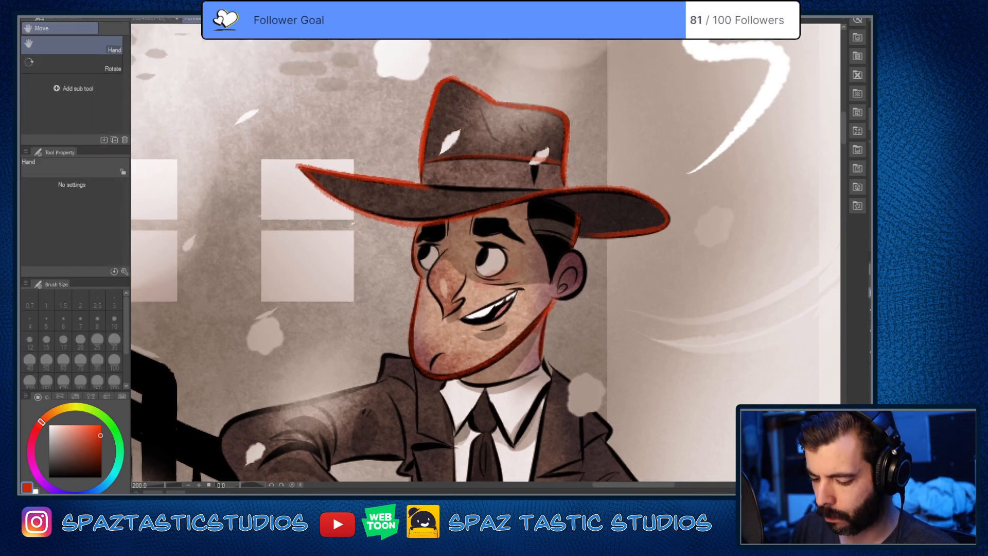
pyautogui.scroll(-3, 457, 335)
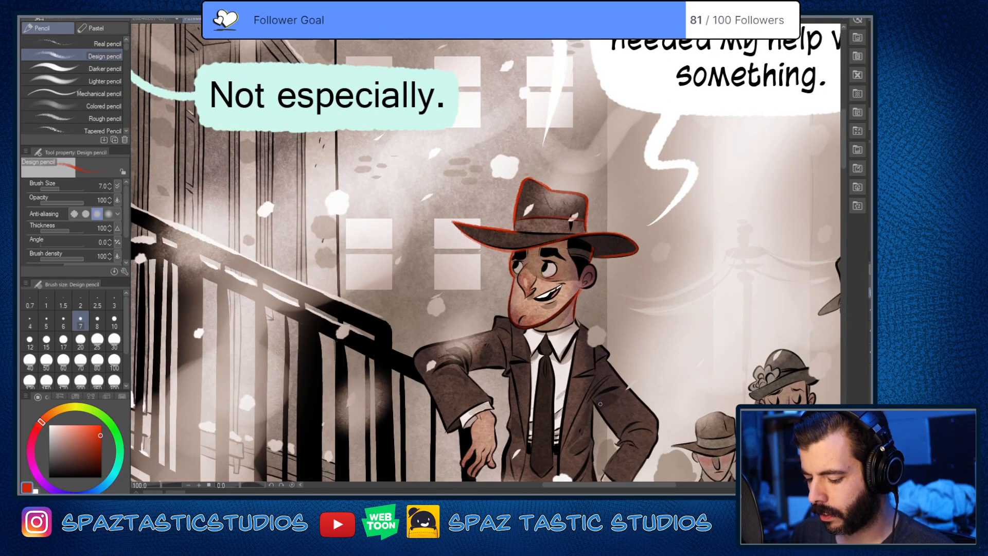
pyautogui.scroll(2, 599, 407)
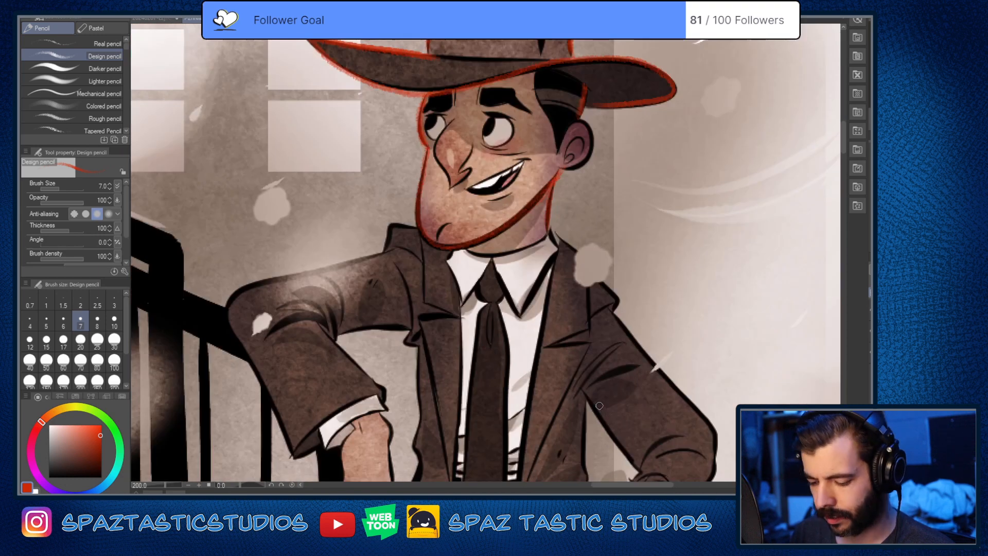
pyautogui.moveTo(614, 324); pyautogui.dragTo(524, 412)
pyautogui.press('space')
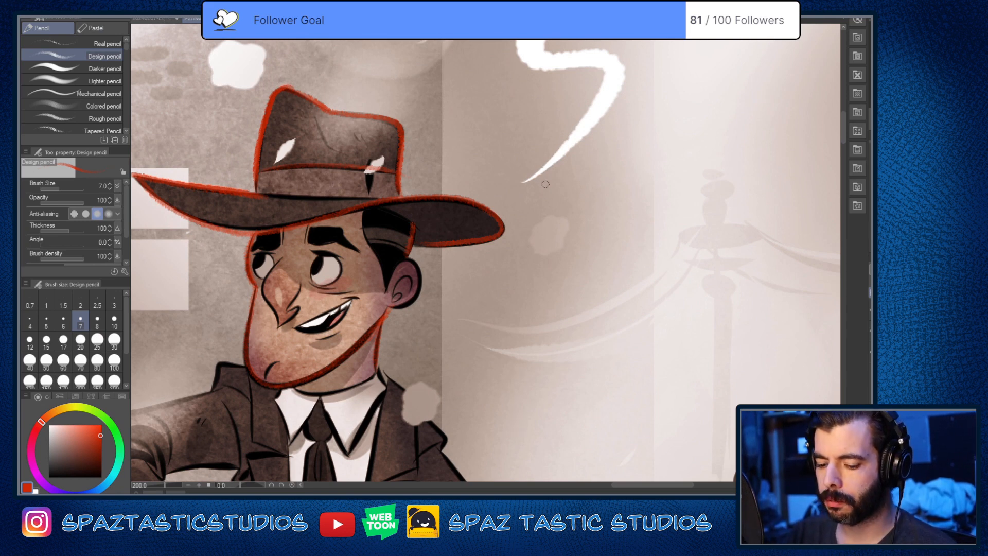
pyautogui.moveTo(544, 242)
pyautogui.mouseDown()
pyautogui.moveTo(555, 178)
pyautogui.moveTo(662, 252)
pyautogui.mouseUp()
pyautogui.moveTo(571, 167)
pyautogui.mouseDown()
pyautogui.moveTo(555, 271)
pyautogui.moveTo(549, 258)
pyautogui.moveTo(551, 325)
pyautogui.mouseUp()
pyautogui.moveTo(556, 275)
pyautogui.mouseDown()
pyautogui.moveTo(549, 368)
pyautogui.moveTo(539, 342)
pyautogui.moveTo(592, 341)
pyautogui.moveTo(598, 373)
pyautogui.moveTo(668, 287)
pyautogui.moveTo(659, 232)
pyautogui.moveTo(553, 341)
pyautogui.mouseUp()
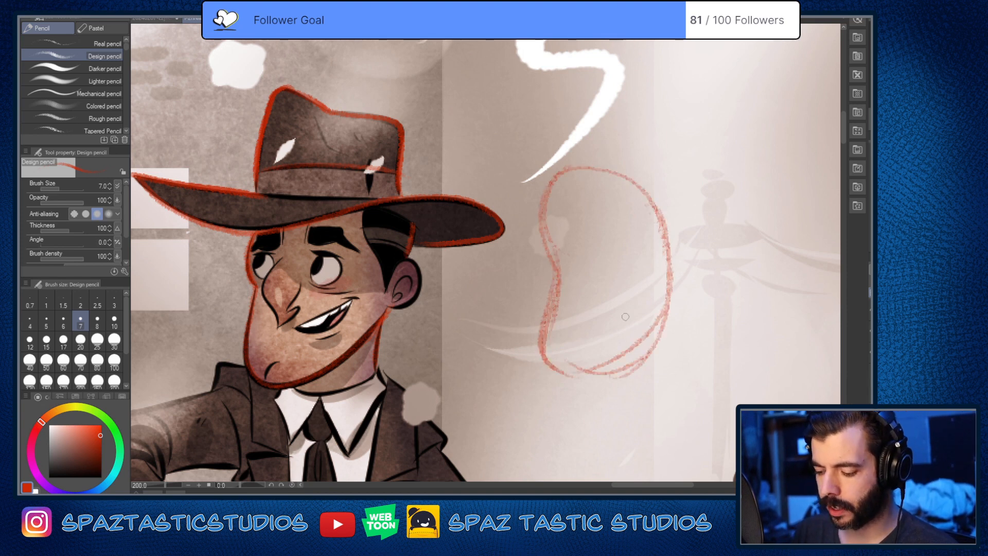
pyautogui.moveTo(563, 173); pyautogui.dragTo(566, 375)
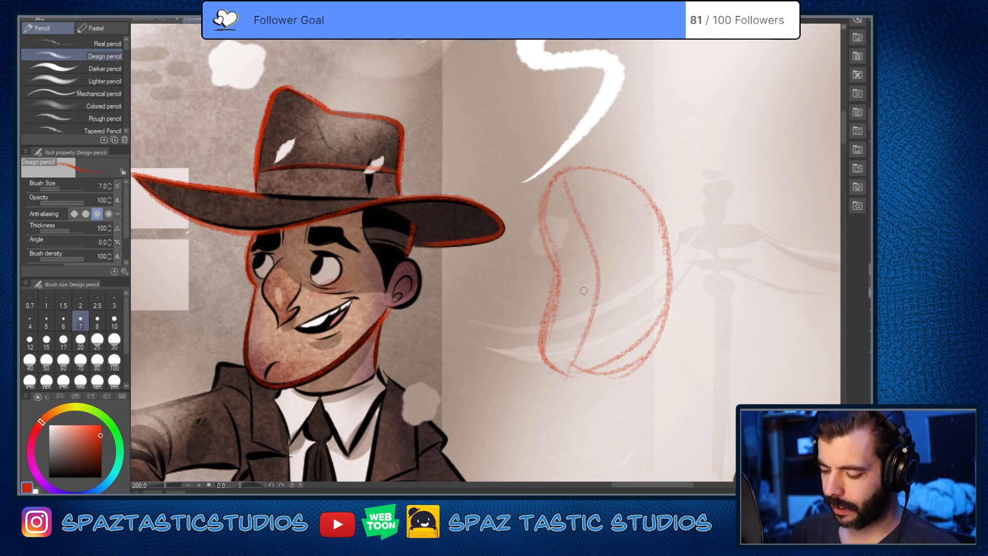
pyautogui.moveTo(570, 330); pyautogui.dragTo(618, 328)
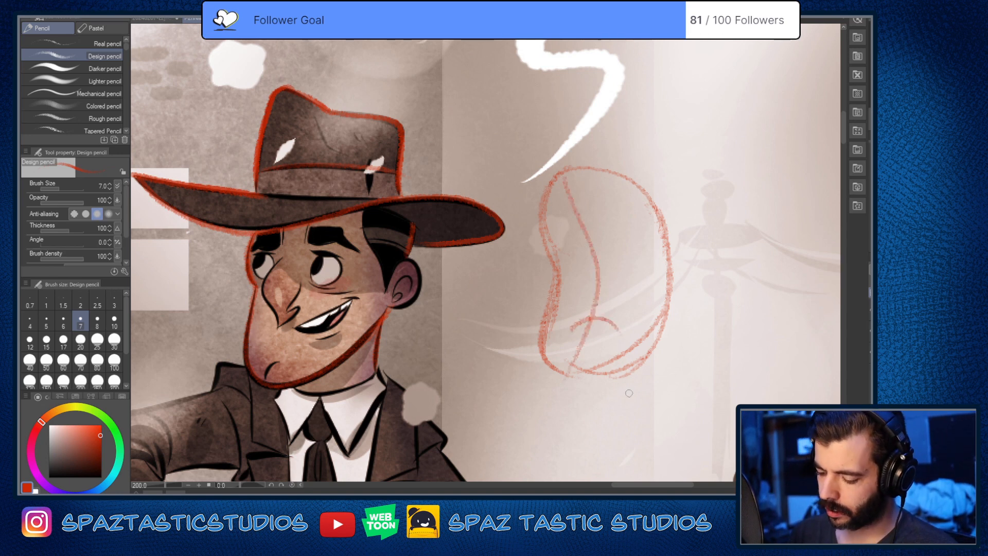
pyautogui.moveTo(589, 267); pyautogui.dragTo(606, 298)
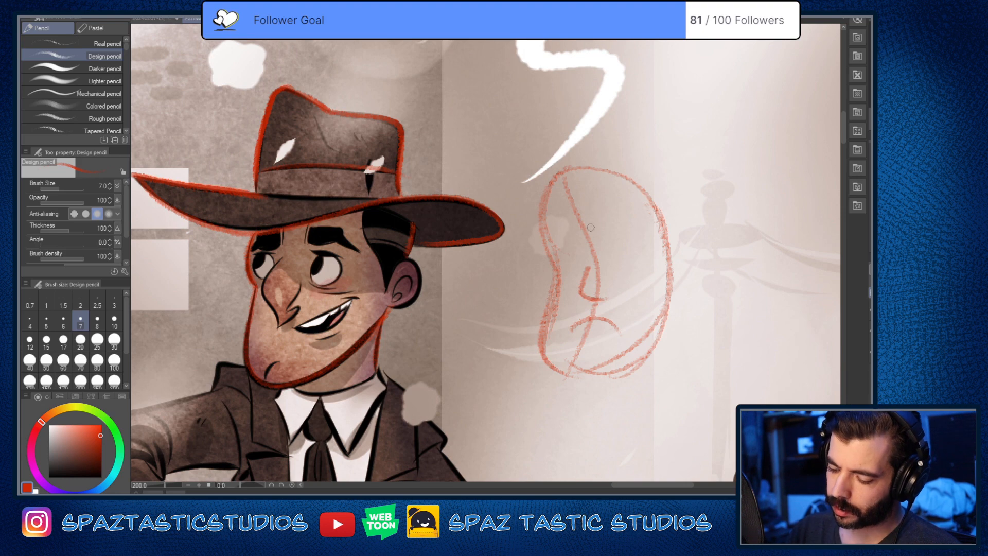
pyautogui.moveTo(578, 231)
pyautogui.mouseDown()
pyautogui.moveTo(614, 248)
pyautogui.moveTo(612, 222)
pyautogui.mouseUp()
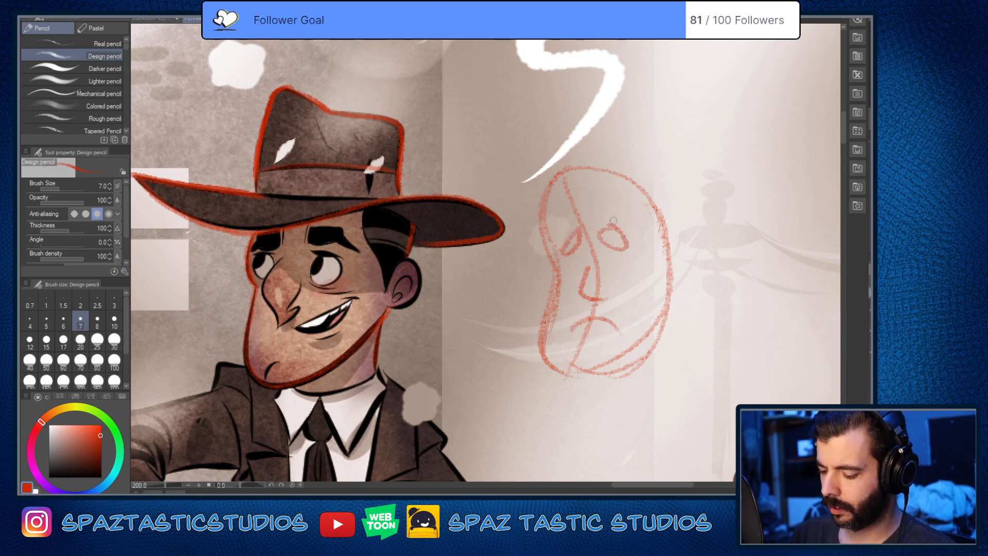
# Step: Undo all strokes of the bean-shaped head sketch
pyautogui.hotkey('ctrl', 'z')
pyautogui.hotkey('ctrl', 'z')
pyautogui.hotkey('ctrl', 'z')
pyautogui.hotkey('ctrl', 'z')
pyautogui.hotkey('ctrl', 'z')
pyautogui.hotkey('ctrl', 'z')
pyautogui.hotkey('ctrl', 'z')
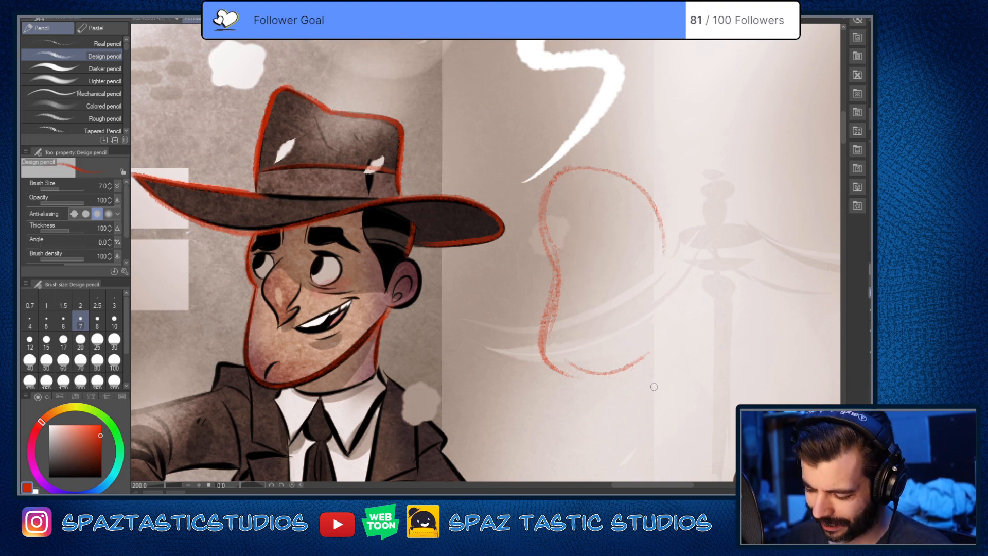
pyautogui.hotkey('ctrl', 'z')
pyautogui.hotkey('ctrl', 'z')
pyautogui.hotkey('ctrl', 'z')
pyautogui.hotkey('ctrl', 'z')
pyautogui.hotkey('ctrl', 'z')
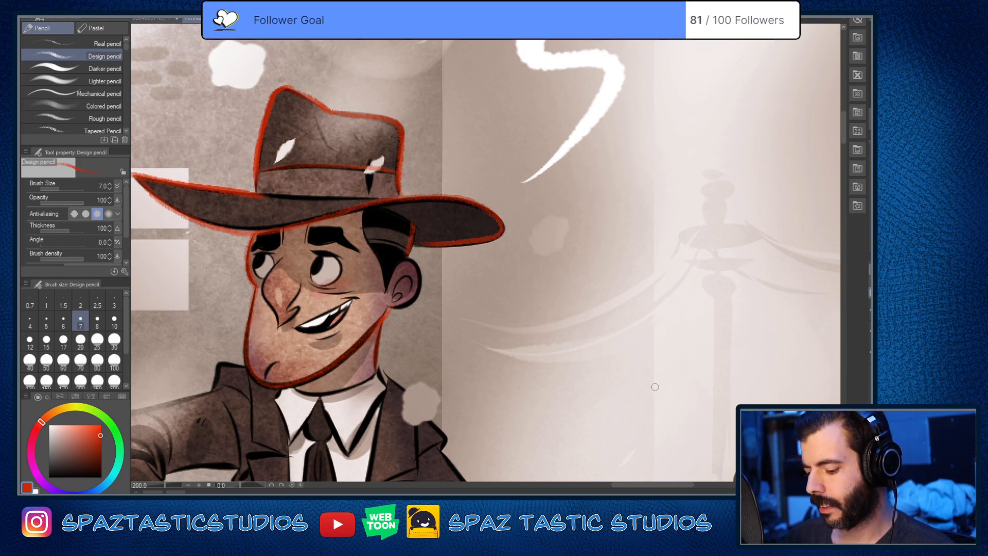
# Step: Trace the man's hairline in front of the ear and the outer contour of the ear in red
pyautogui.moveTo(641, 394); pyautogui.dragTo(601, 328)
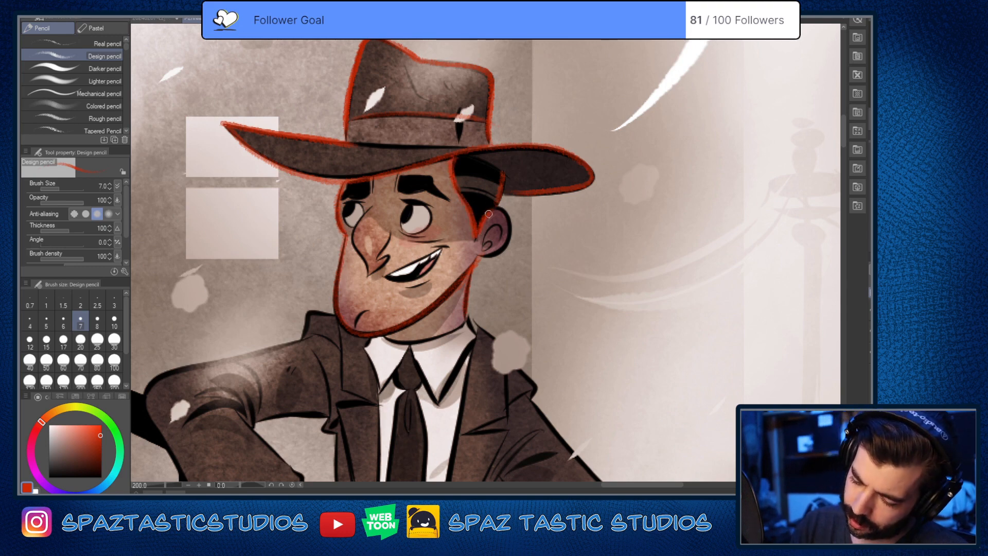
pyautogui.moveTo(507, 215); pyautogui.dragTo(500, 253)
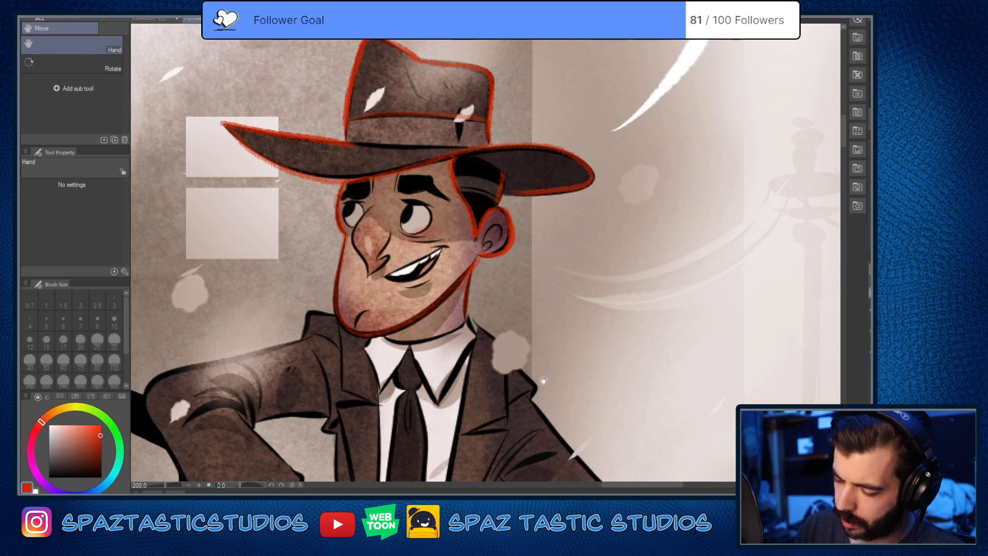
pyautogui.scroll(5, 477, 226)
pyautogui.moveTo(445, 175)
pyautogui.mouseDown()
pyautogui.moveTo(515, 239)
pyautogui.moveTo(503, 300)
pyautogui.moveTo(434, 347)
pyautogui.moveTo(374, 312)
pyautogui.mouseUp()
pyautogui.scroll(-8, 378, 314)
pyautogui.moveTo(538, 381); pyautogui.dragTo(623, 356)
pyautogui.scroll(4, 526, 253)
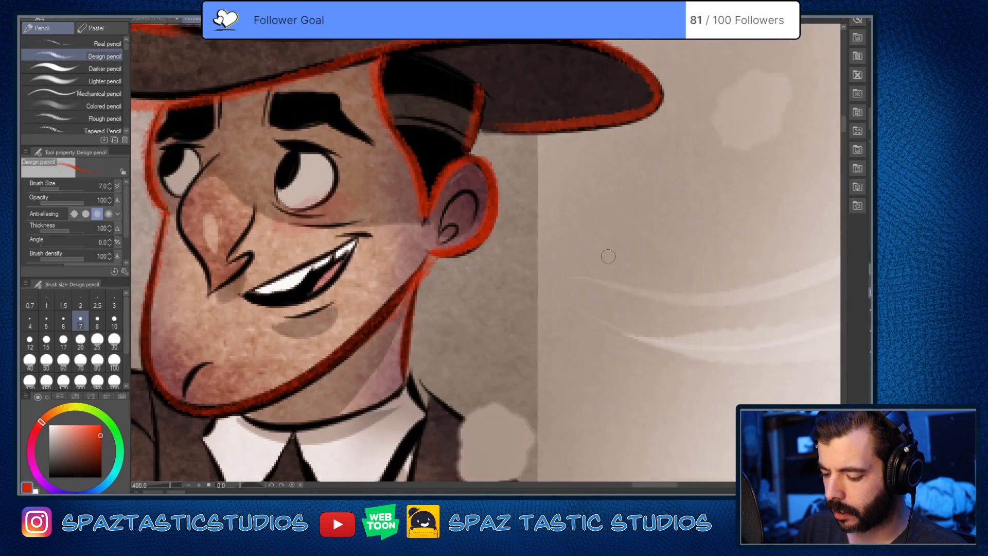
pyautogui.moveTo(557, 223)
pyautogui.mouseDown()
pyautogui.moveTo(682, 273)
pyautogui.moveTo(617, 285)
pyautogui.mouseUp()
pyautogui.hotkey('ctrl', 'z')
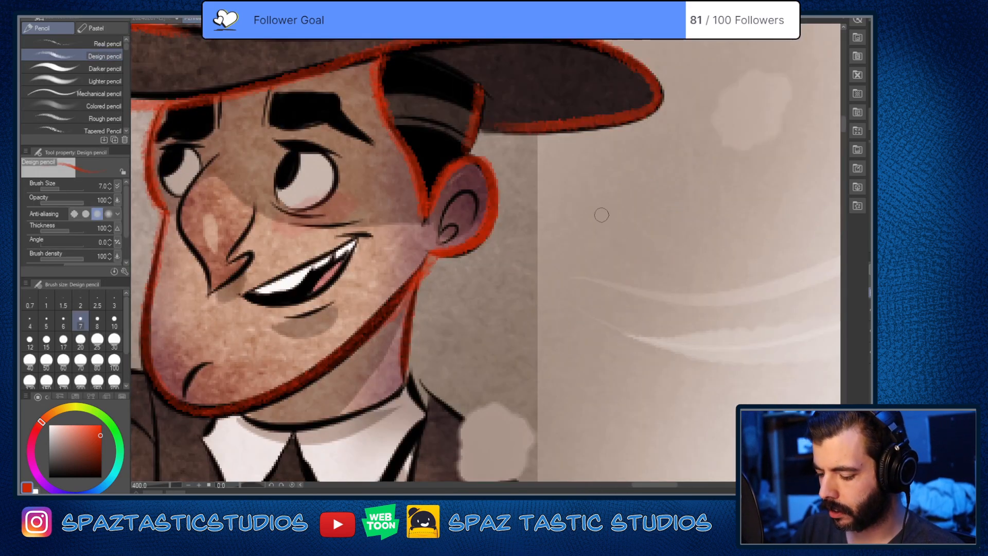
pyautogui.moveTo(598, 216)
pyautogui.mouseDown()
pyautogui.moveTo(687, 289)
pyautogui.moveTo(615, 290)
pyautogui.mouseUp()
pyautogui.hotkey('ctrl', 'z')
pyautogui.moveTo(609, 238)
pyautogui.mouseDown()
pyautogui.moveTo(695, 239)
pyautogui.moveTo(636, 323)
pyautogui.mouseUp()
pyautogui.hotkey('ctrl', 'z')
pyautogui.moveTo(607, 240)
pyautogui.mouseDown()
pyautogui.moveTo(694, 221)
pyautogui.moveTo(599, 322)
pyautogui.mouseUp()
pyautogui.hotkey('ctrl', 'z')
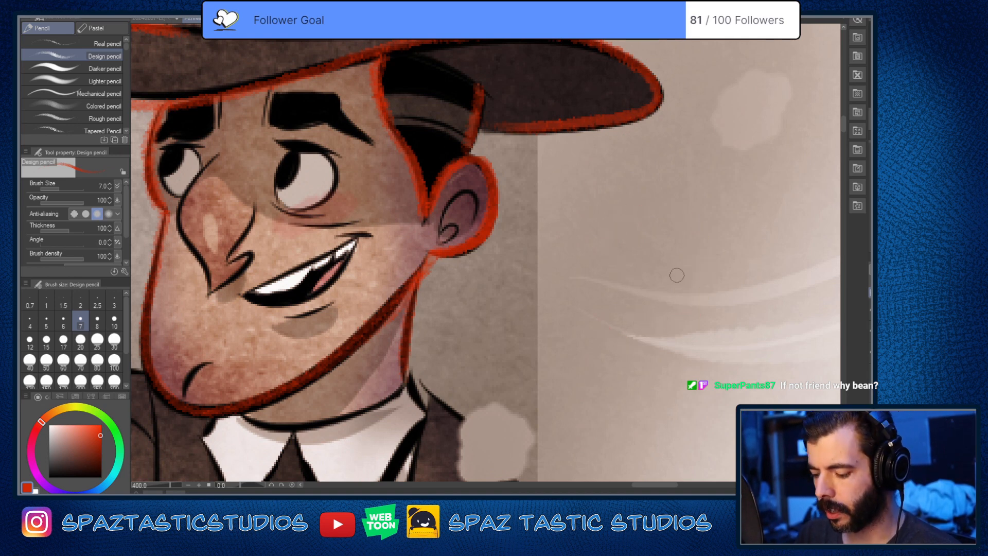
# Step: Try to trace the upper edge of the man's smiling mouth in red
pyautogui.moveTo(507, 400); pyautogui.dragTo(655, 355)
pyautogui.moveTo(388, 253); pyautogui.dragTo(503, 197)
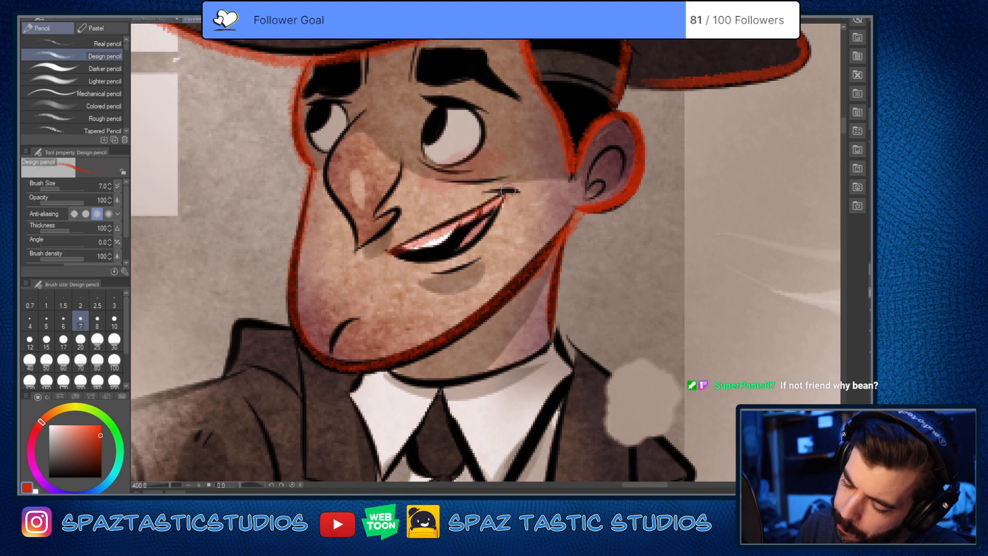
pyautogui.hotkey('ctrl', 'z')
# Step: Reduce the pencil size to 4 and trace the nose in red from the bridge around the tip to the nostril
pyautogui.scroll(-4, 614, 375)
pyautogui.scroll(1, 614, 375)
pyautogui.scroll(5, 614, 374)
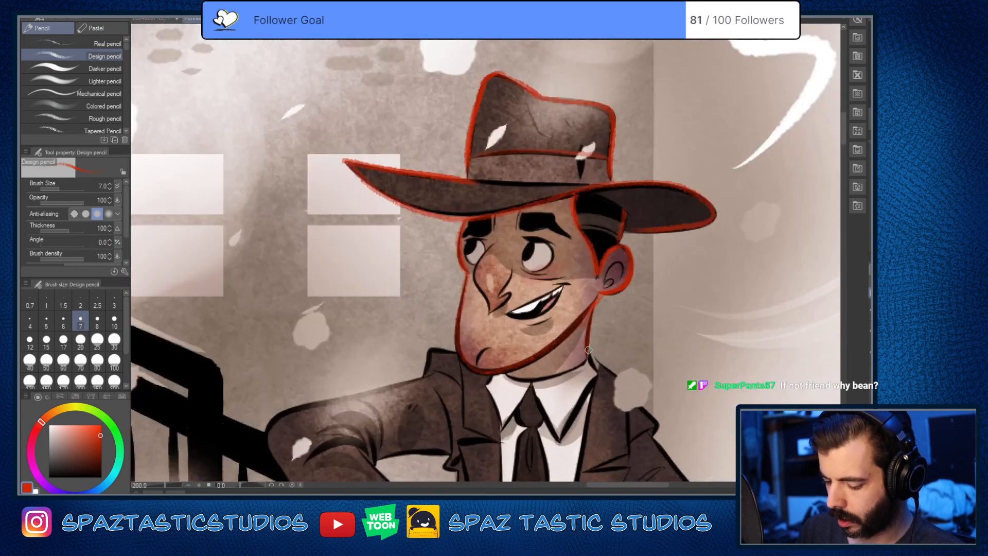
pyautogui.moveTo(360, 221)
pyautogui.mouseDown()
pyautogui.moveTo(524, 346)
pyautogui.moveTo(633, 322)
pyautogui.mouseUp()
pyautogui.press('[')
pyautogui.press('[')
pyautogui.moveTo(468, 68)
pyautogui.mouseDown()
pyautogui.moveTo(411, 135)
pyautogui.moveTo(388, 196)
pyautogui.moveTo(448, 300)
pyautogui.moveTo(444, 355)
pyautogui.moveTo(534, 273)
pyautogui.moveTo(489, 296)
pyautogui.moveTo(519, 309)
pyautogui.moveTo(528, 269)
pyautogui.moveTo(528, 291)
pyautogui.moveTo(453, 355)
pyautogui.mouseUp()
pyautogui.press('[')
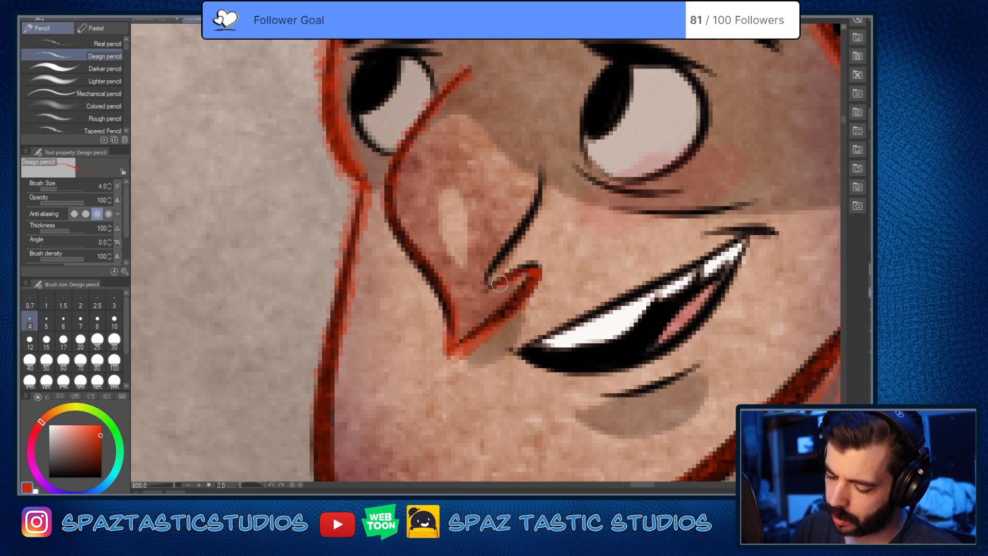
# Step: Trace the side of the nose from the nostril up toward the eye and reinforce the nose's pointed tip
pyautogui.moveTo(487, 282)
pyautogui.mouseDown()
pyautogui.moveTo(542, 176)
pyautogui.moveTo(522, 223)
pyautogui.mouseUp()
pyautogui.scroll(-5, 490, 315)
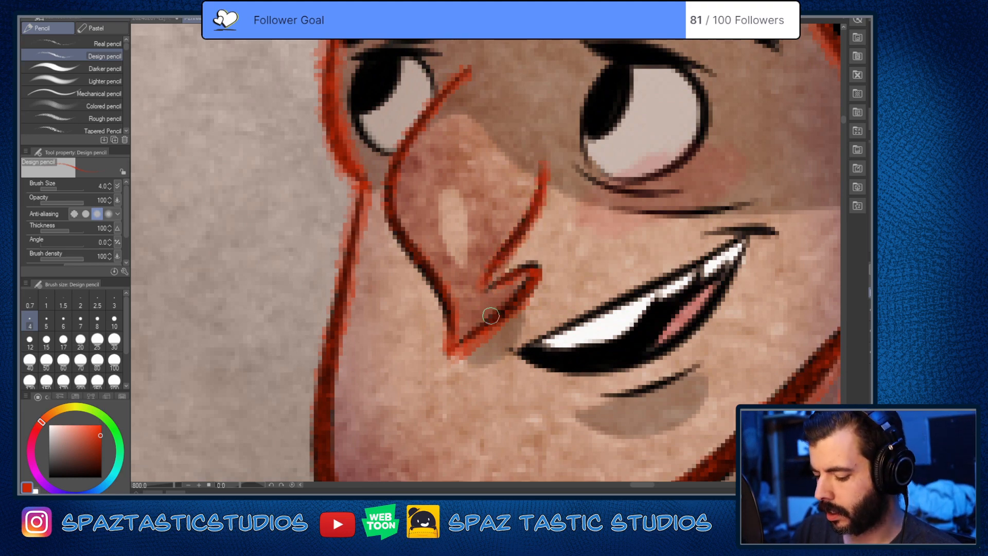
pyautogui.scroll(5, 479, 324)
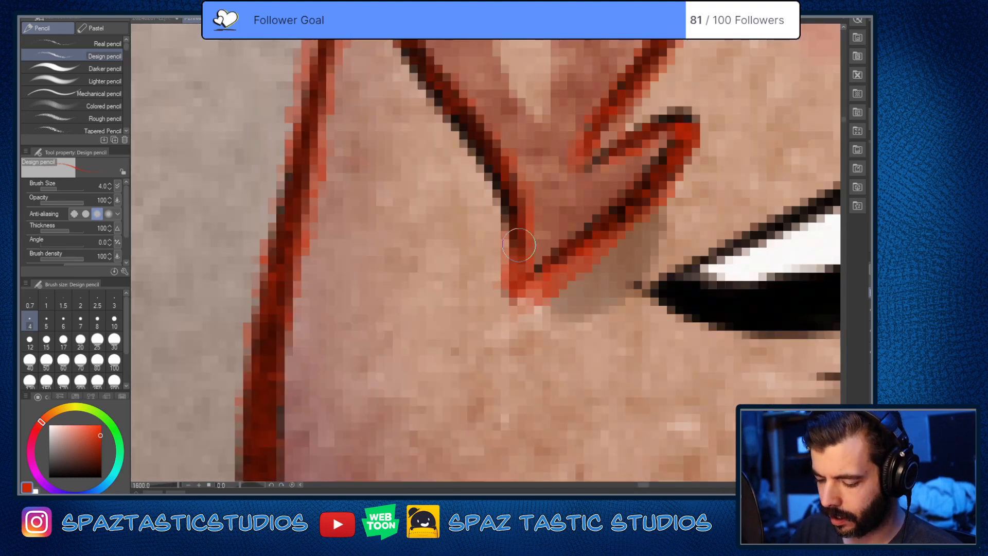
pyautogui.scroll(-3, 574, 317)
pyautogui.scroll(3, 574, 316)
pyautogui.moveTo(577, 278); pyautogui.dragTo(544, 399)
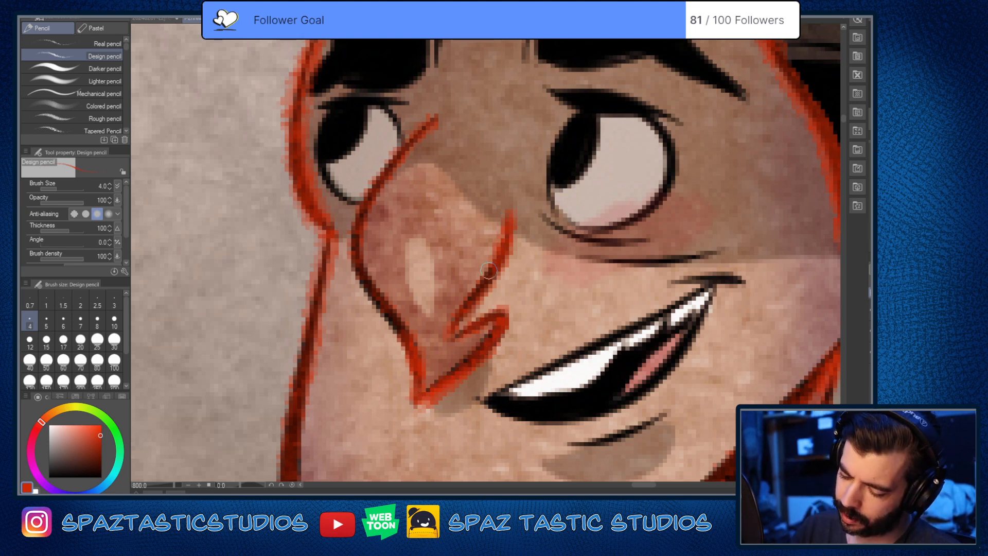
# Step: Try a thin line linking the side of the nose to its bridge, and remove it with the Soft eraser
pyautogui.moveTo(451, 118); pyautogui.dragTo(517, 216)
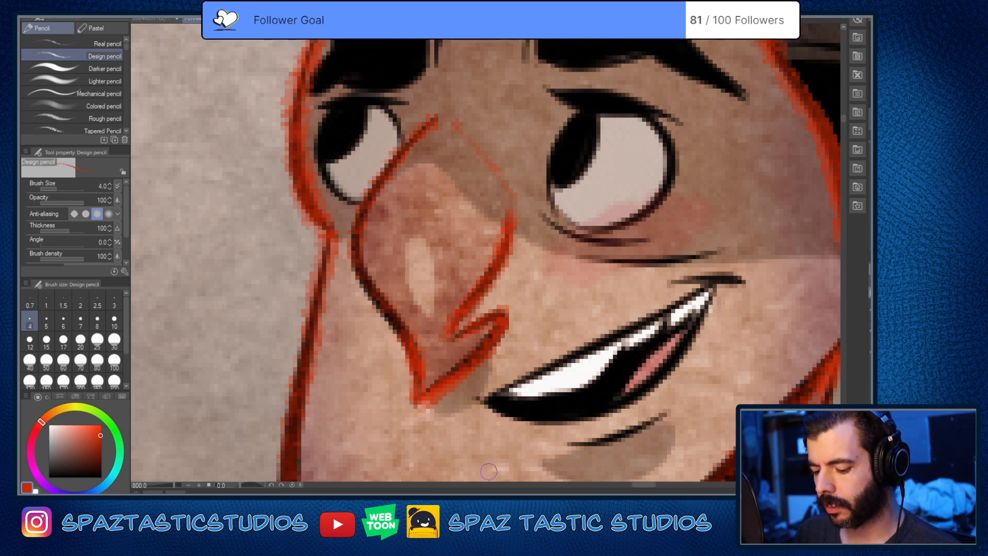
pyautogui.press('e')
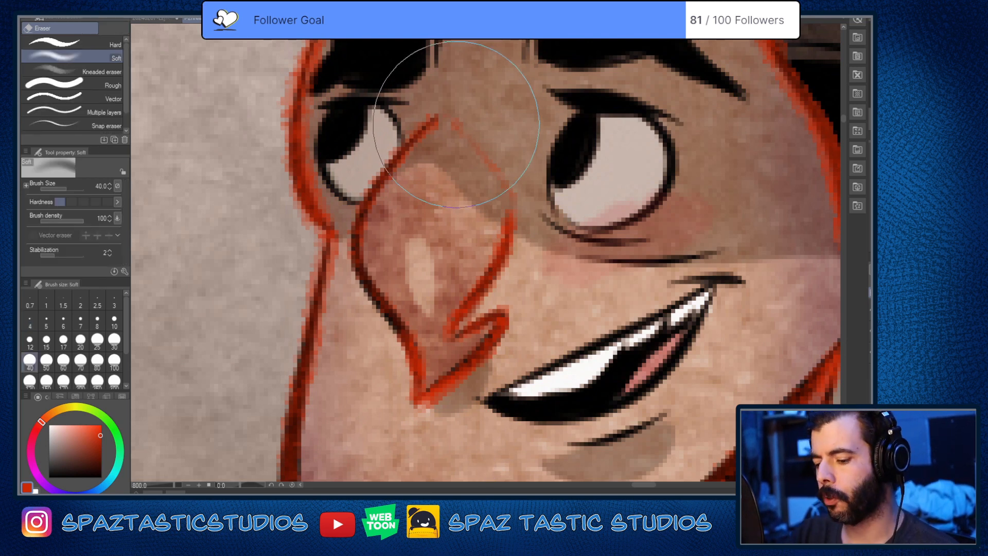
pyautogui.moveTo(456, 122); pyautogui.dragTo(490, 157)
# Step: Return to the Design pencil and strengthen the red lines at the nostril fold
pyautogui.press('p')
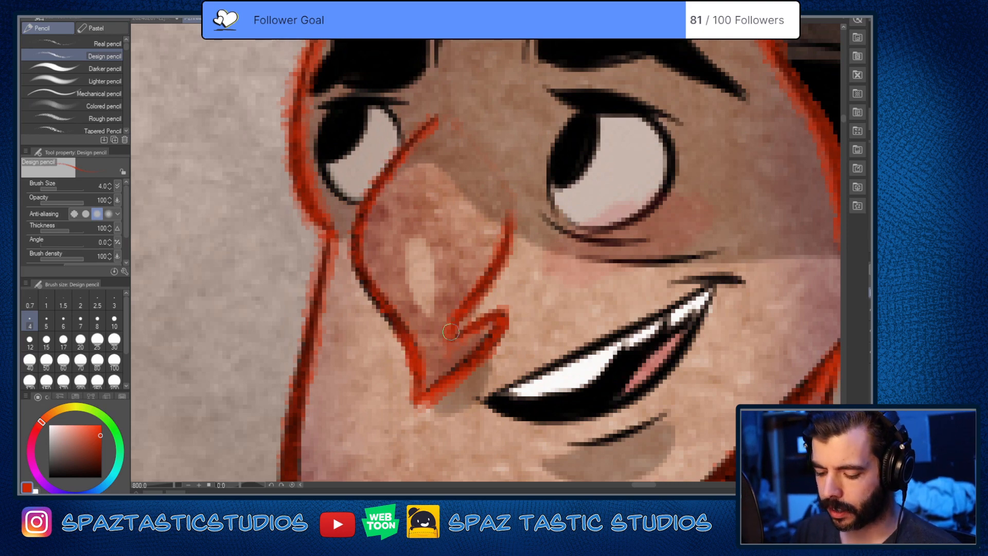
pyautogui.moveTo(466, 312); pyautogui.dragTo(445, 357)
pyautogui.scroll(-2, 613, 353)
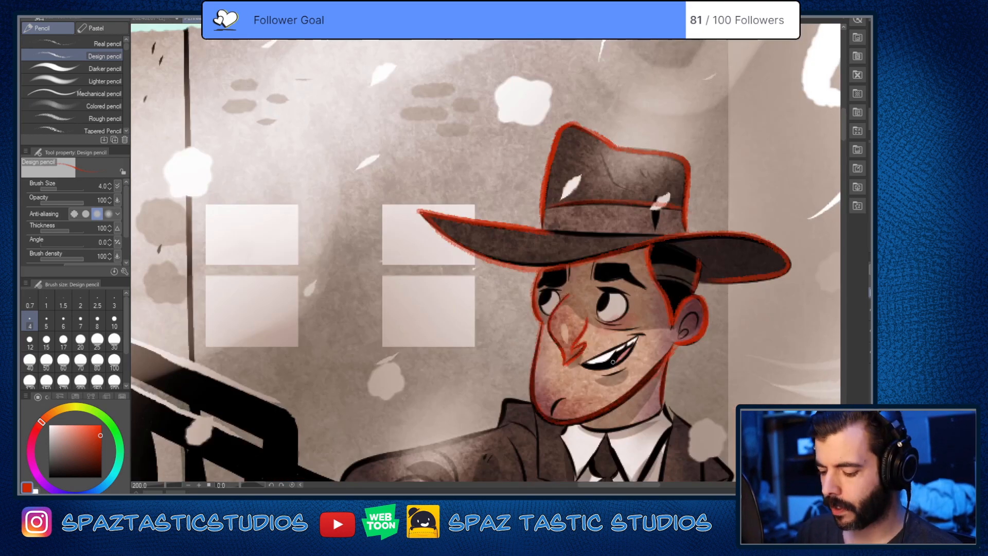
# Step: Trace the heavy upper lid and the full round outline of the eye nearer the ear in red
pyautogui.scroll(3, 611, 363)
pyautogui.scroll(-2, 610, 365)
pyautogui.scroll(-2, 616, 361)
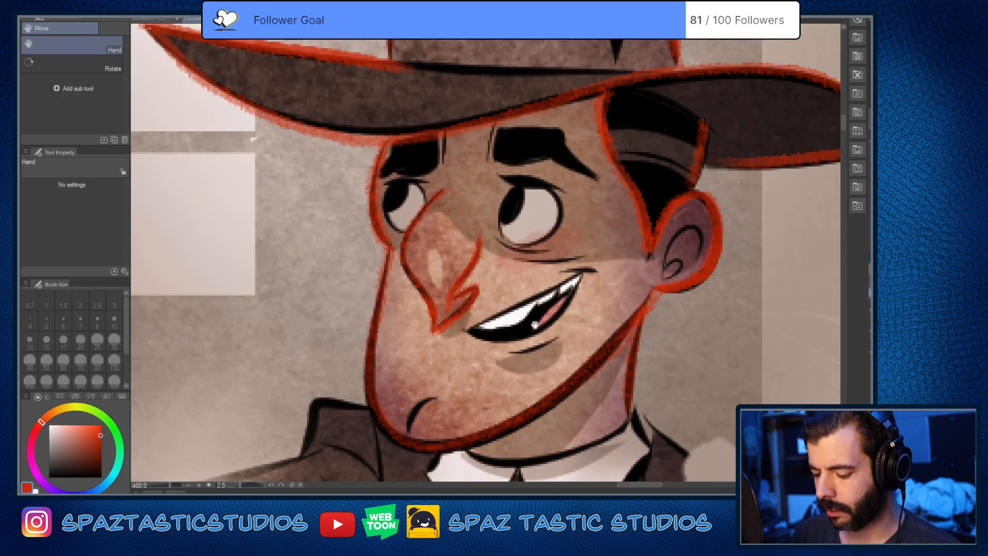
pyautogui.scroll(3, 545, 221)
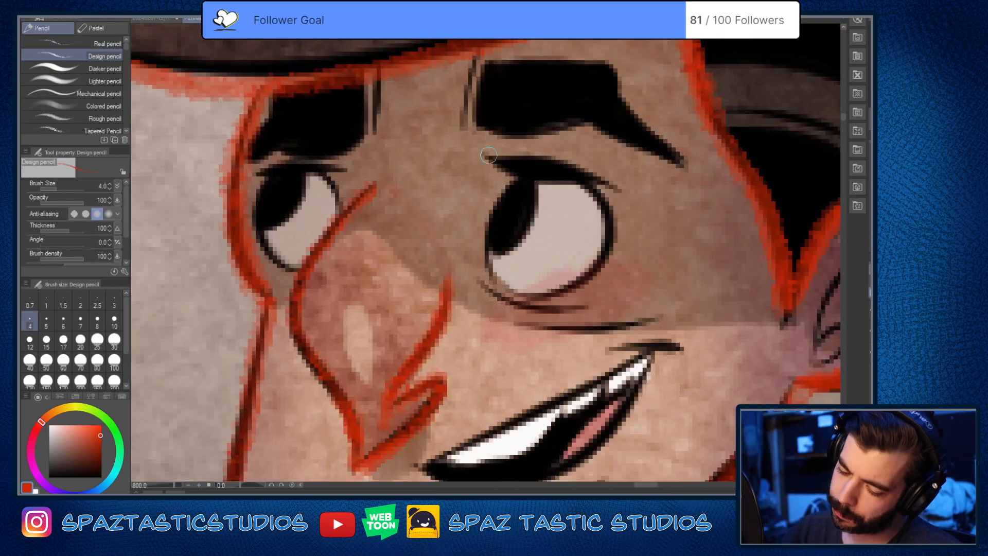
pyautogui.moveTo(495, 159); pyautogui.dragTo(618, 191)
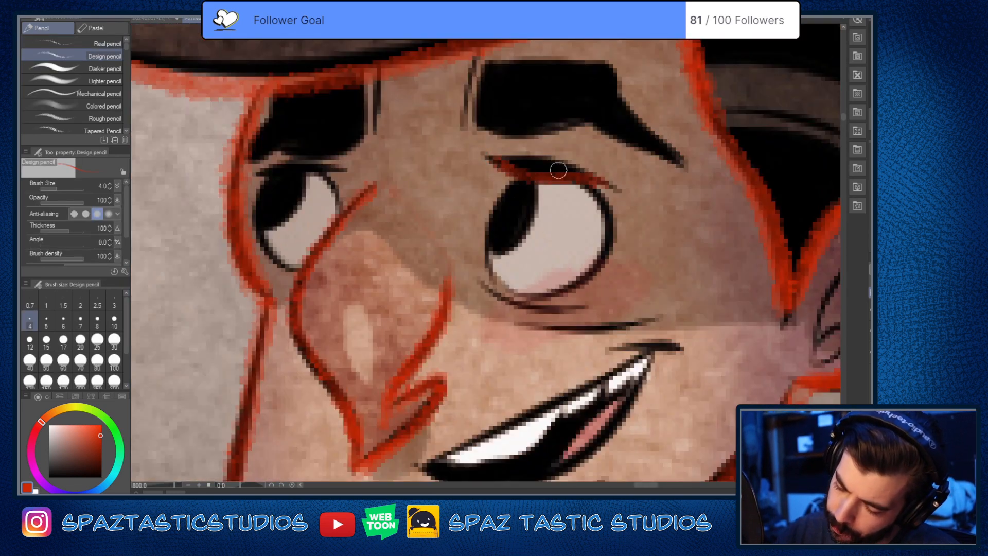
pyautogui.moveTo(504, 159); pyautogui.dragTo(589, 176)
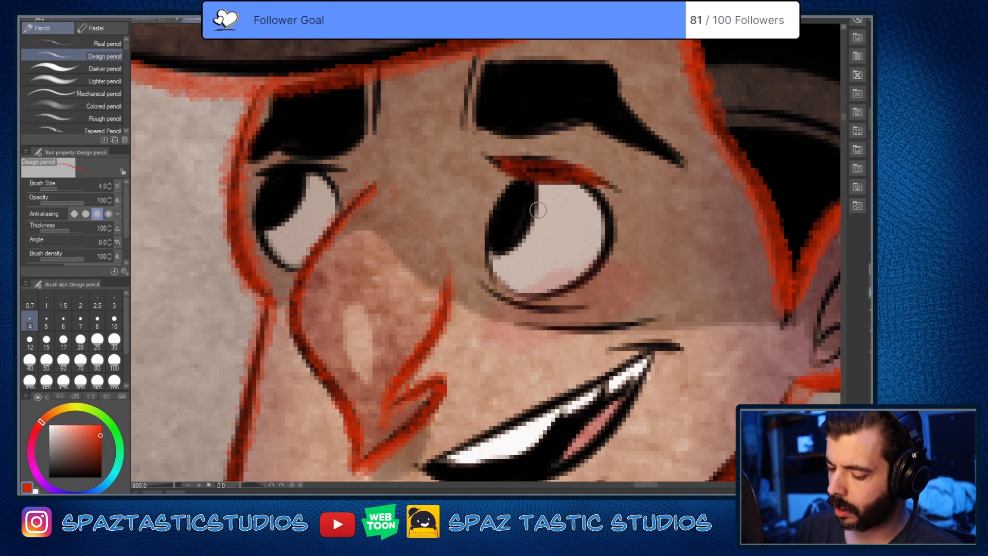
pyautogui.moveTo(516, 177); pyautogui.dragTo(486, 252)
pyautogui.moveTo(564, 172)
pyautogui.mouseDown()
pyautogui.moveTo(607, 206)
pyautogui.moveTo(600, 278)
pyautogui.moveTo(499, 291)
pyautogui.mouseUp()
# Step: Try sketching tilted ovals in the empty background beside the man, and undo every stroke
pyautogui.scroll(-7, 656, 319)
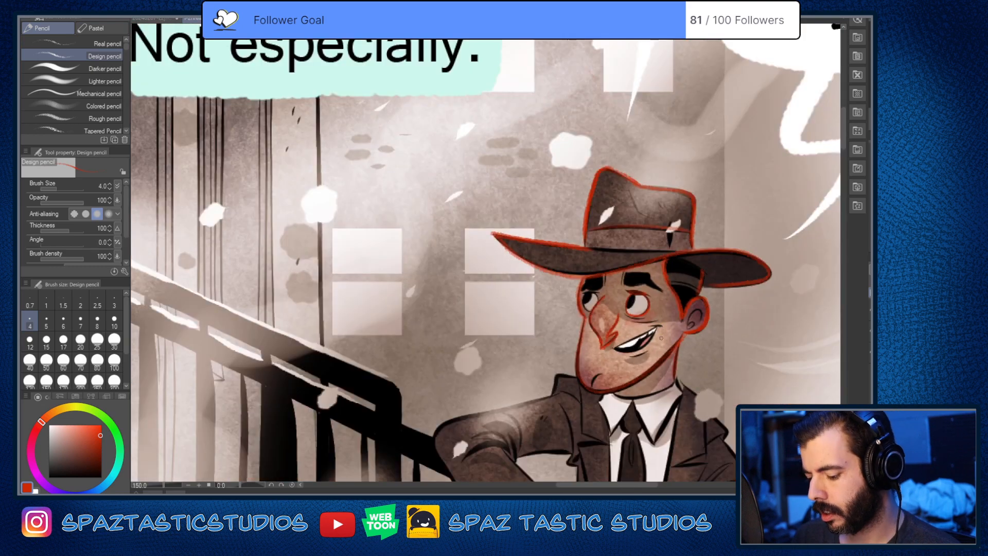
pyautogui.moveTo(617, 395); pyautogui.dragTo(475, 363)
pyautogui.scroll(1, 648, 308)
pyautogui.moveTo(669, 246)
pyautogui.mouseDown()
pyautogui.moveTo(646, 271)
pyautogui.moveTo(667, 247)
pyautogui.moveTo(714, 270)
pyautogui.moveTo(685, 247)
pyautogui.mouseUp()
pyautogui.hotkey('ctrl', 'z')
pyautogui.hotkey('ctrl', 'z')
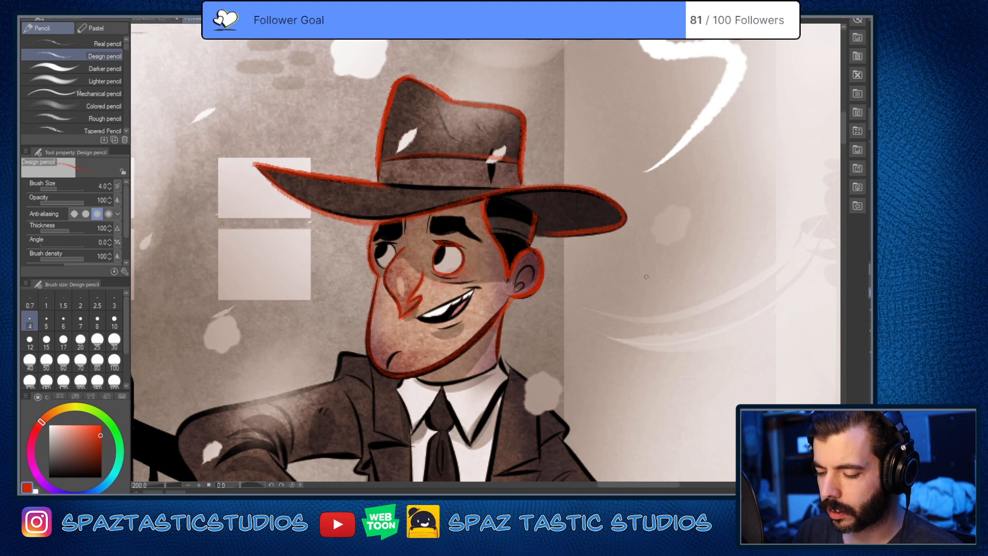
pyautogui.moveTo(710, 253)
pyautogui.mouseDown()
pyautogui.moveTo(650, 289)
pyautogui.moveTo(716, 254)
pyautogui.moveTo(687, 249)
pyautogui.mouseUp()
pyautogui.hotkey('ctrl', 'z')
pyautogui.hotkey('ctrl', 'z')
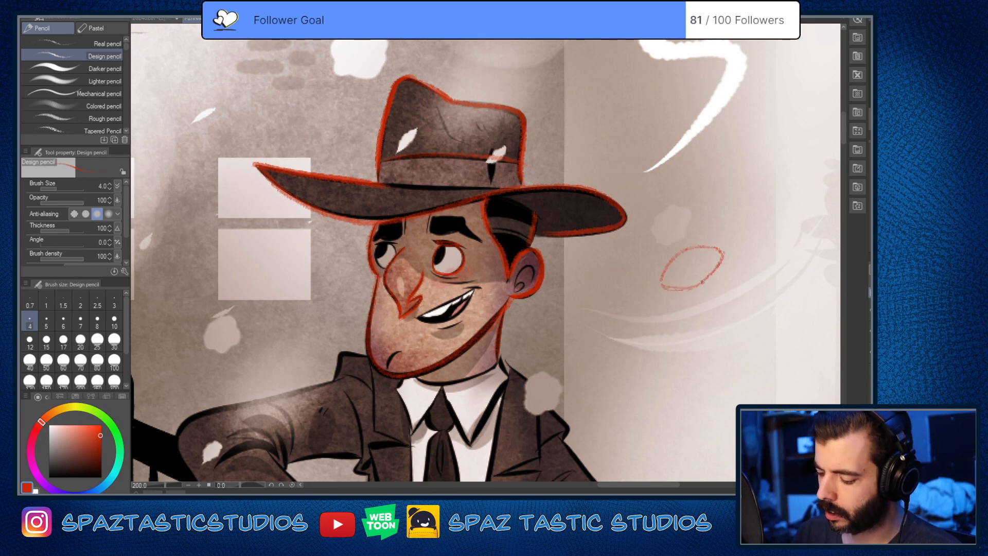
pyautogui.hotkey('ctrl', 'z')
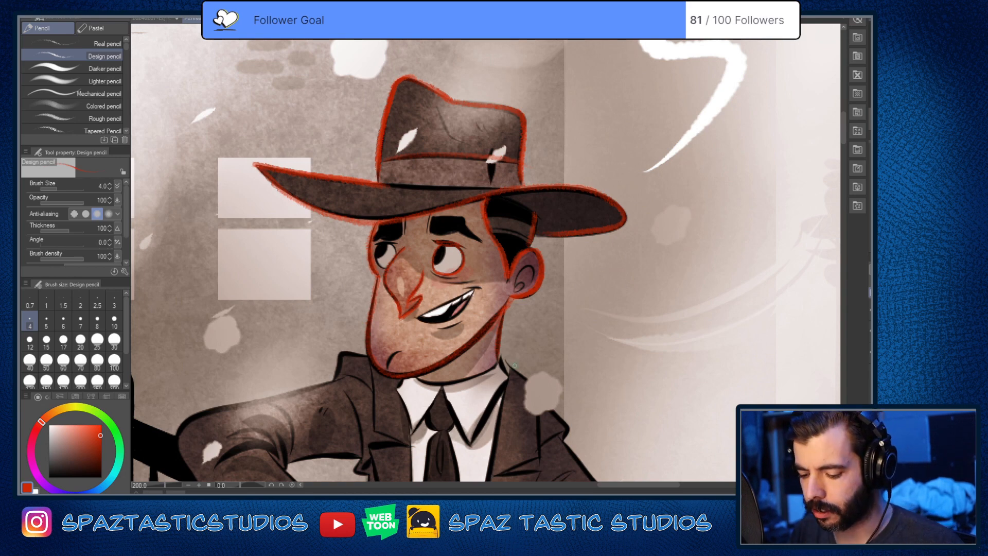
# Step: Reduce the pencil size to 2.5 and trace the far eye's lid and outline, plus the pupils of both eyes
pyautogui.press('[')
pyautogui.press('[')
pyautogui.scroll(4, 385, 239)
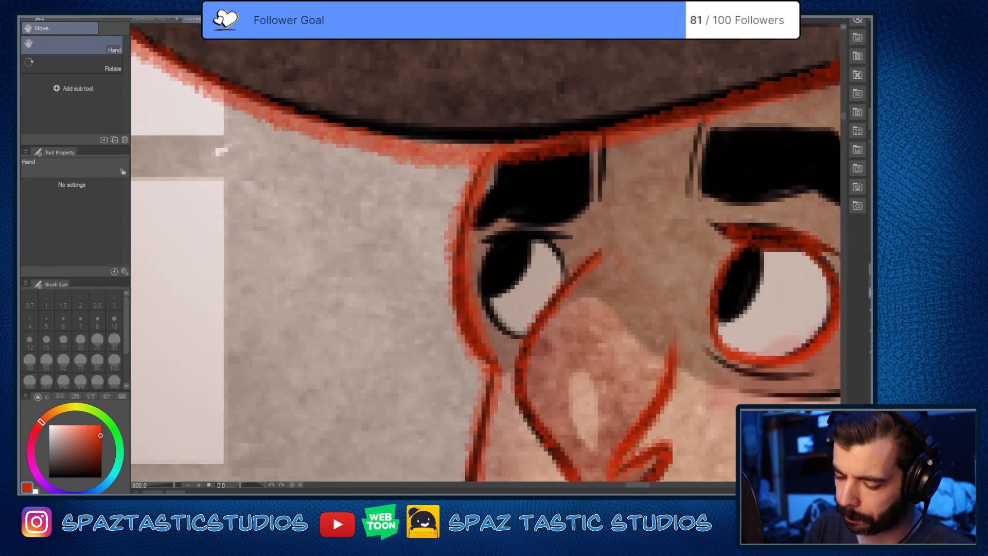
pyautogui.moveTo(478, 245)
pyautogui.mouseDown()
pyautogui.moveTo(547, 232)
pyautogui.moveTo(587, 248)
pyautogui.moveTo(529, 225)
pyautogui.moveTo(569, 233)
pyautogui.moveTo(476, 247)
pyautogui.moveTo(529, 257)
pyautogui.moveTo(489, 247)
pyautogui.moveTo(507, 341)
pyautogui.mouseUp()
pyautogui.moveTo(545, 240)
pyautogui.mouseDown()
pyautogui.moveTo(568, 281)
pyautogui.moveTo(523, 280)
pyautogui.moveTo(489, 298)
pyautogui.mouseUp()
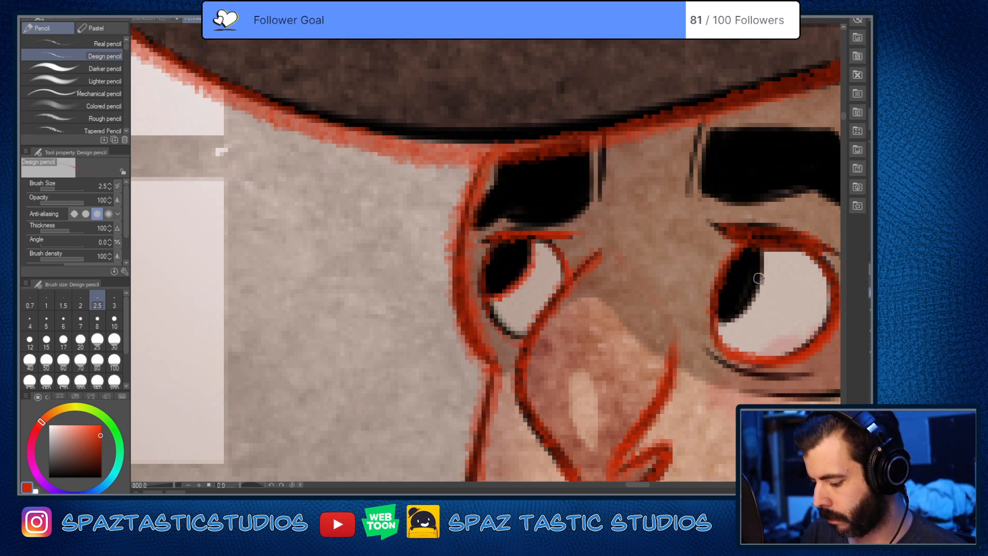
pyautogui.moveTo(761, 250)
pyautogui.mouseDown()
pyautogui.moveTo(762, 284)
pyautogui.moveTo(715, 325)
pyautogui.mouseUp()
pyautogui.moveTo(762, 287)
pyautogui.mouseDown()
pyautogui.moveTo(763, 248)
pyautogui.moveTo(489, 284)
pyautogui.mouseUp()
# Step: Examine the red-traced shapes of the bald man and the masked figure elsewhere in the comic panel
pyautogui.scroll(-8, 747, 228)
pyautogui.scroll(2, 489, 284)
pyautogui.scroll(-2, 502, 315)
pyautogui.moveTo(438, 378); pyautogui.dragTo(719, 353)
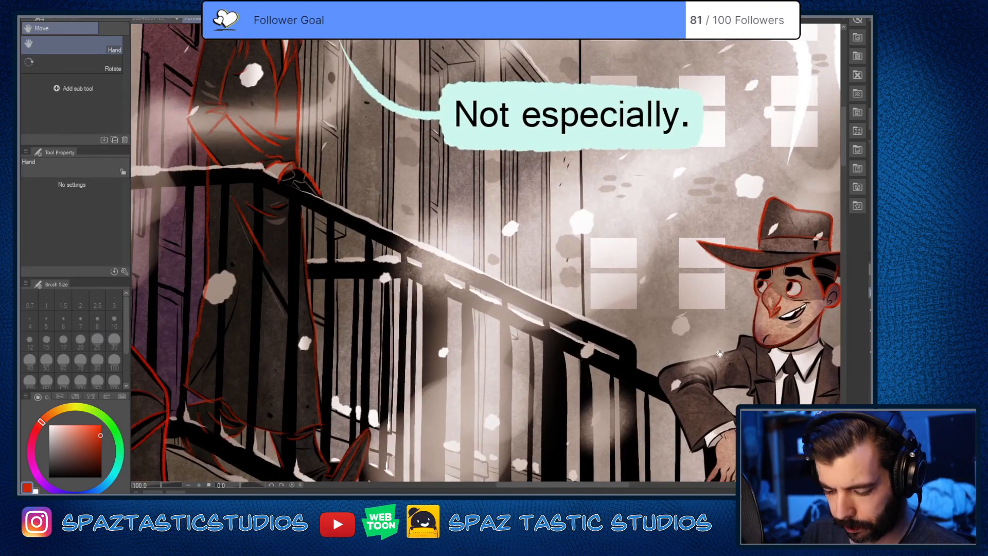
pyautogui.moveTo(314, 372); pyautogui.dragTo(578, 414)
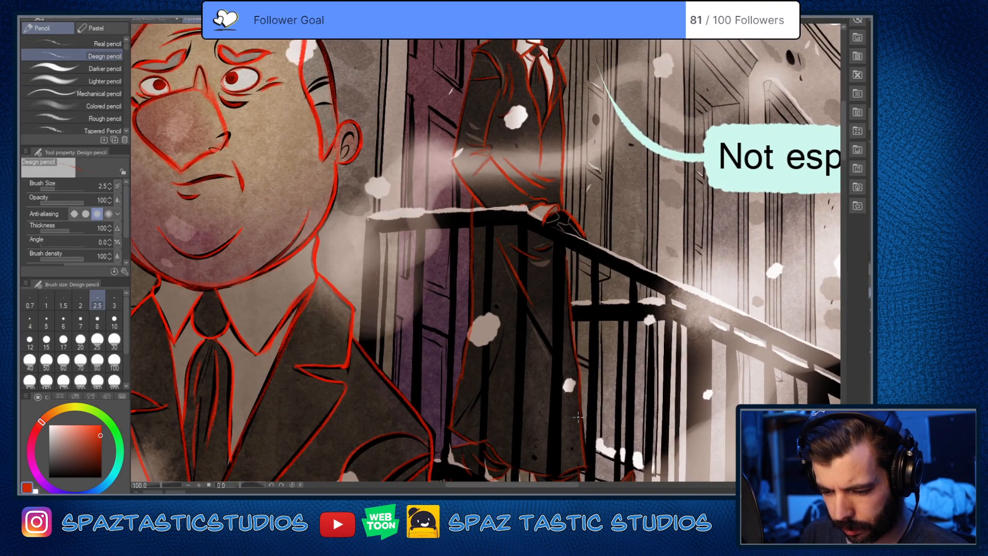
pyautogui.scroll(-2, 578, 418)
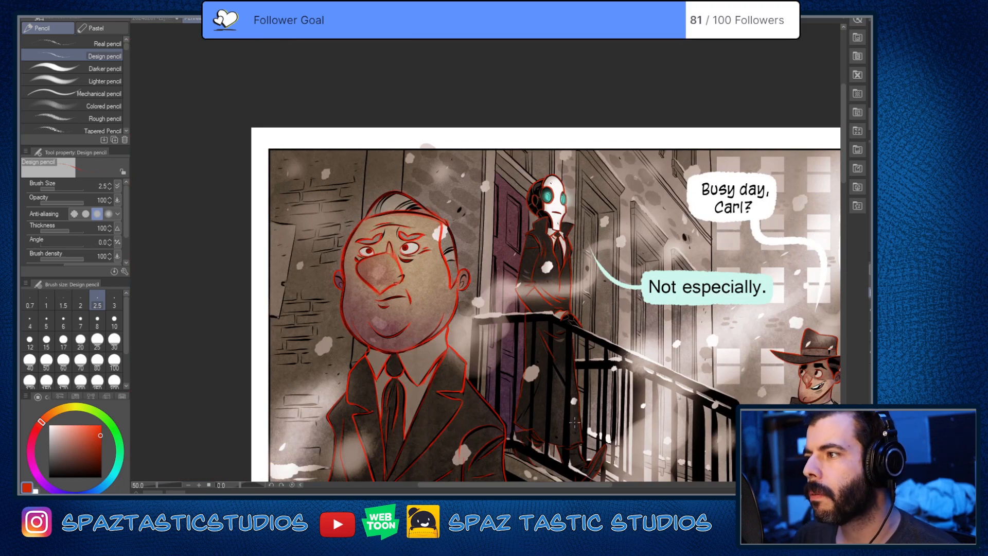
pyautogui.scroll(1, 575, 422)
pyautogui.scroll(1, 700, 358)
pyautogui.press('space')
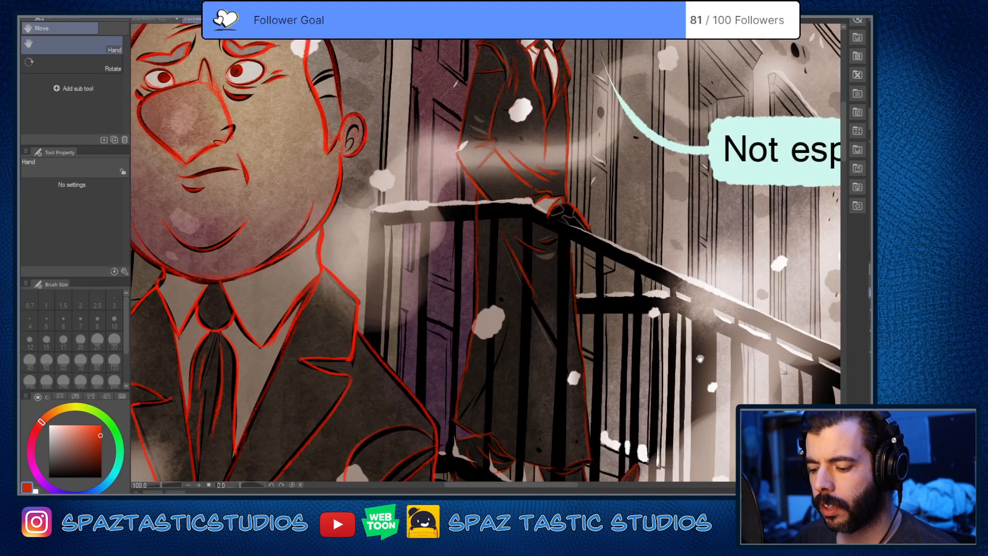
# Step: Sketch a circular eye outline in the empty background beside the hatted man's ear
pyautogui.moveTo(700, 359); pyautogui.dragTo(151, 361)
pyautogui.scroll(2, 536, 325)
pyautogui.moveTo(491, 384); pyautogui.dragTo(509, 333)
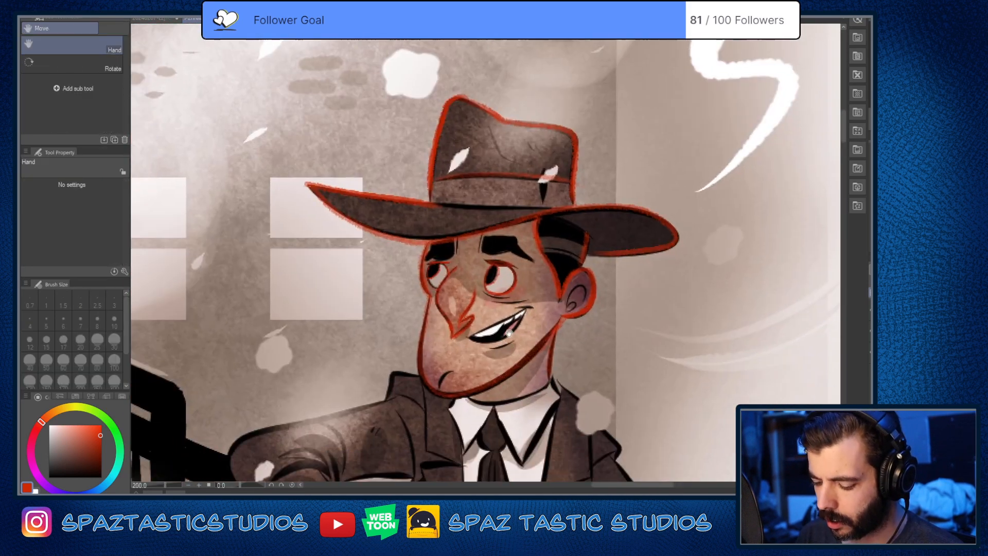
pyautogui.scroll(2, 509, 333)
pyautogui.press('space')
pyautogui.moveTo(679, 368); pyautogui.dragTo(371, 335)
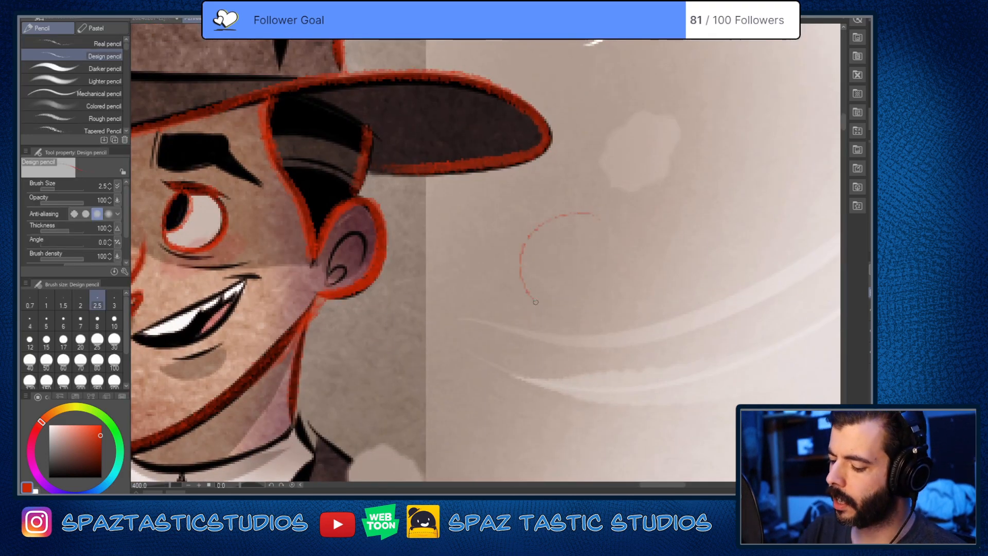
pyautogui.moveTo(535, 302)
pyautogui.mouseDown()
pyautogui.moveTo(620, 274)
pyautogui.moveTo(533, 238)
pyautogui.mouseUp()
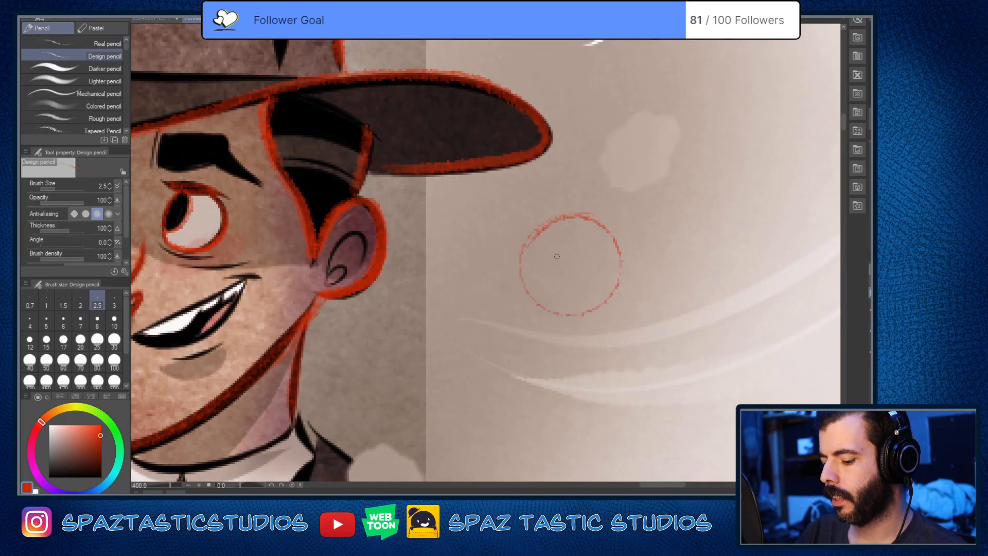
# Step: Draw a narrow vertical oval pupil inside the circular eye and shade it in red
pyautogui.moveTo(551, 278)
pyautogui.mouseDown()
pyautogui.moveTo(573, 274)
pyautogui.moveTo(552, 237)
pyautogui.moveTo(559, 299)
pyautogui.moveTo(561, 238)
pyautogui.mouseUp()
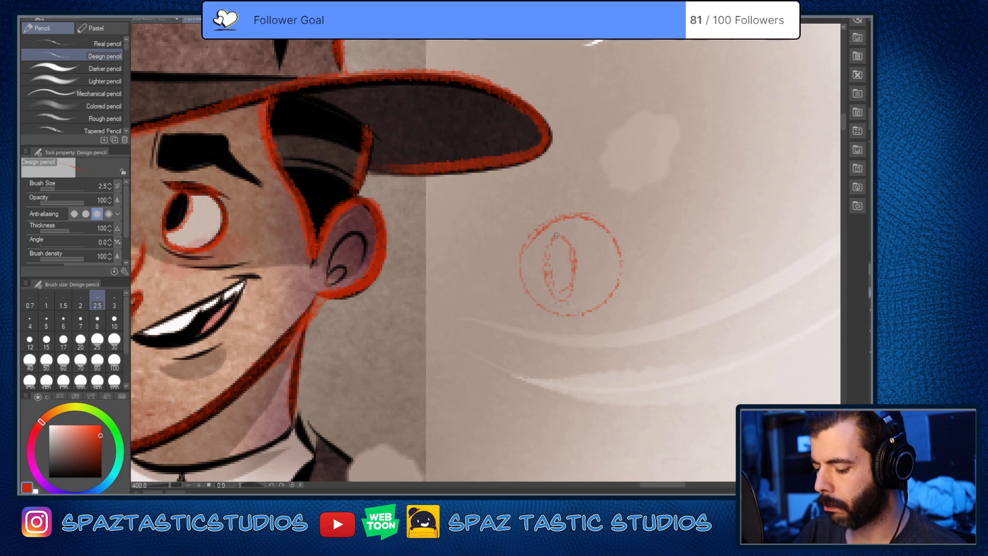
pyautogui.press('space')
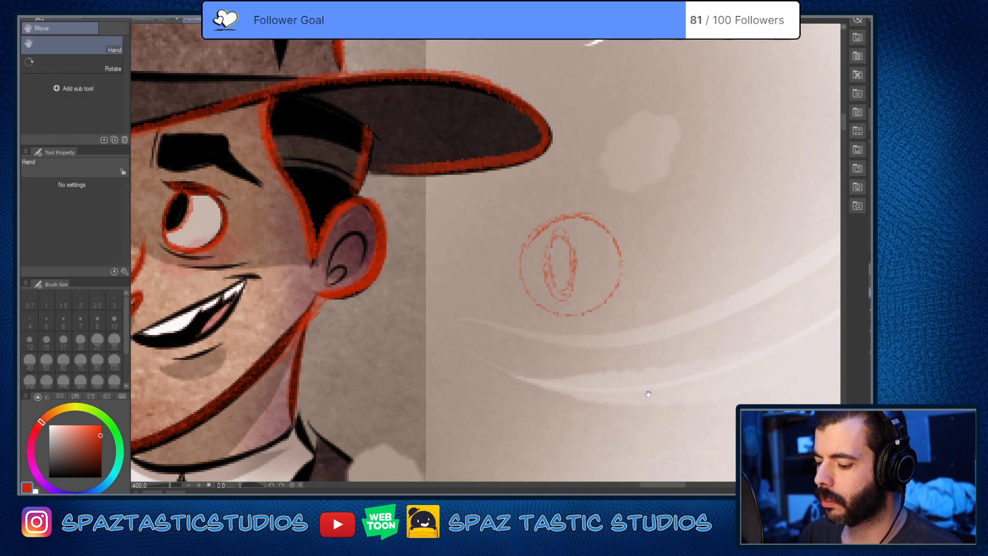
pyautogui.moveTo(647, 393); pyautogui.dragTo(608, 394)
pyautogui.moveTo(514, 277)
pyautogui.mouseDown()
pyautogui.moveTo(524, 233)
pyautogui.moveTo(533, 280)
pyautogui.moveTo(519, 262)
pyautogui.mouseUp()
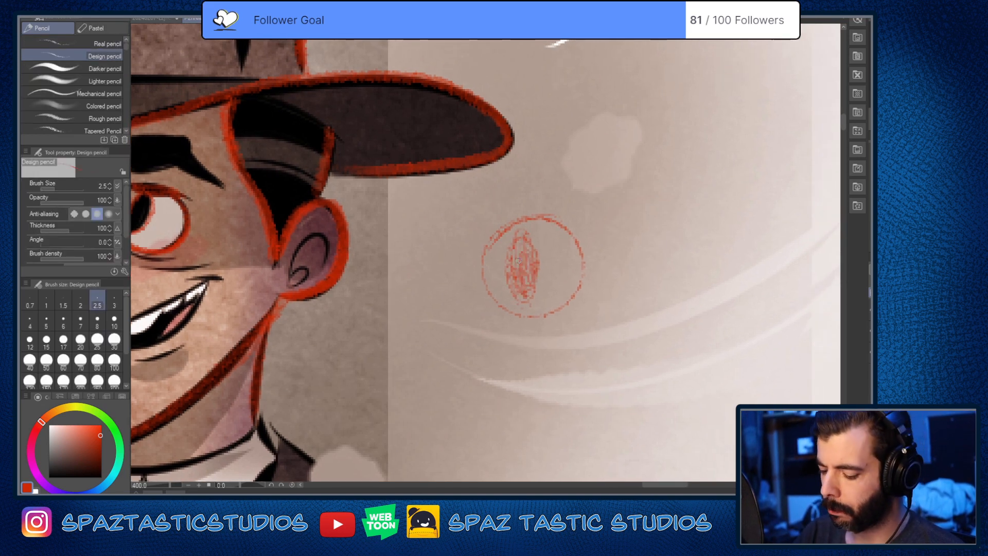
# Step: Sketch a wide almond-shaped eye outline beside the circular eye
pyautogui.press('space')
pyautogui.moveTo(655, 357); pyautogui.dragTo(525, 370)
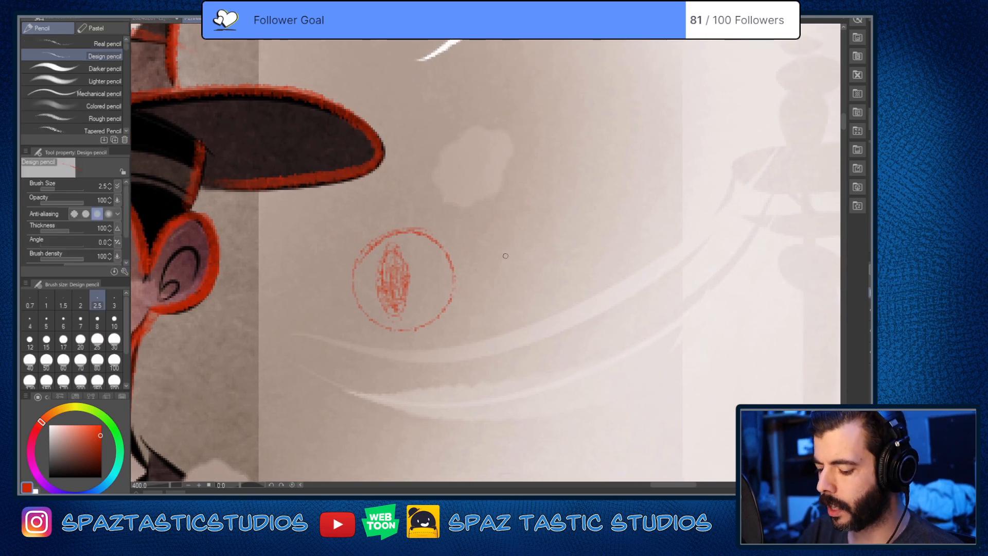
pyautogui.moveTo(507, 251); pyautogui.dragTo(650, 274)
pyautogui.moveTo(516, 242); pyautogui.dragTo(494, 281)
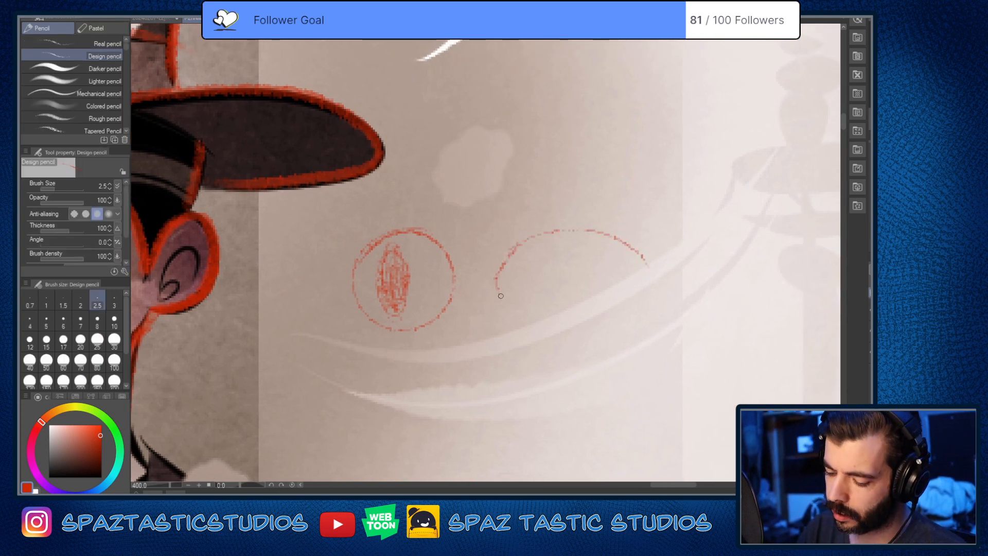
pyautogui.moveTo(637, 298); pyautogui.dragTo(590, 329)
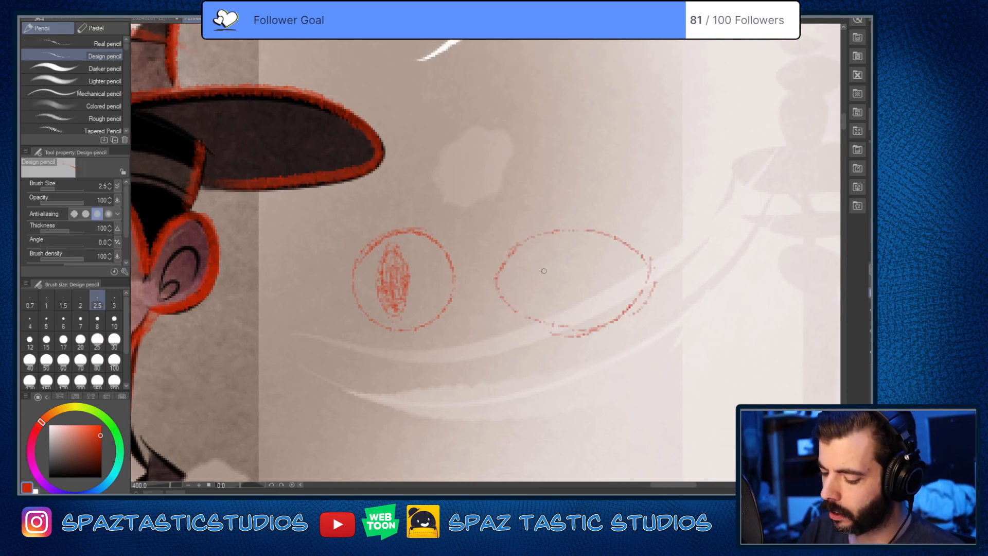
# Step: Draw a round pupil inside the almond-shaped eye and shade it in red
pyautogui.moveTo(533, 260)
pyautogui.mouseDown()
pyautogui.moveTo(558, 300)
pyautogui.moveTo(535, 257)
pyautogui.mouseUp()
pyautogui.moveTo(530, 292)
pyautogui.mouseDown()
pyautogui.moveTo(541, 273)
pyautogui.moveTo(564, 286)
pyautogui.mouseUp()
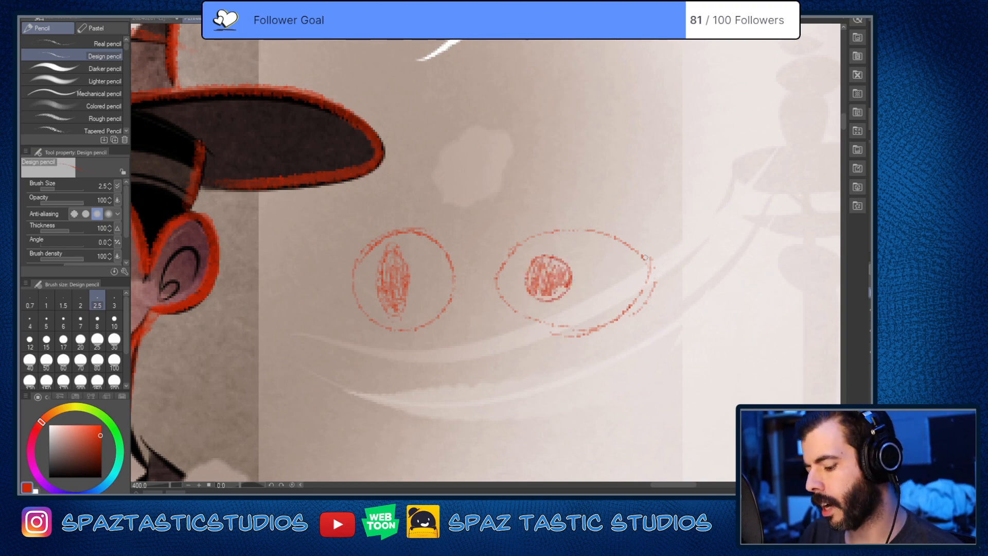
pyautogui.scroll(-4, 645, 284)
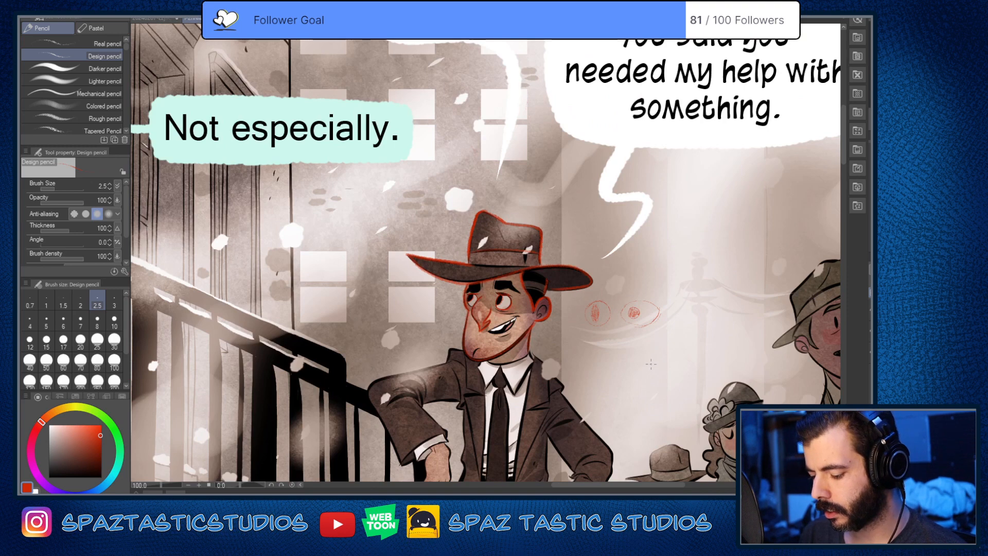
pyautogui.scroll(2, 651, 364)
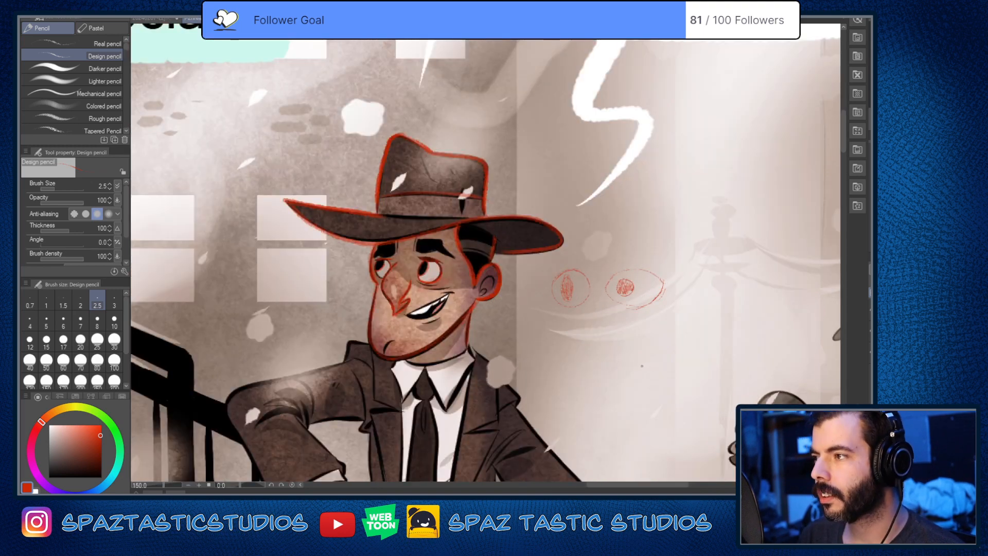
# Step: Shade the pupils of both of the hatted man's eyes in red with the Design pencil
pyautogui.scroll(3, 642, 335)
pyautogui.scroll(-2, 642, 335)
pyautogui.moveTo(642, 335); pyautogui.dragTo(754, 359)
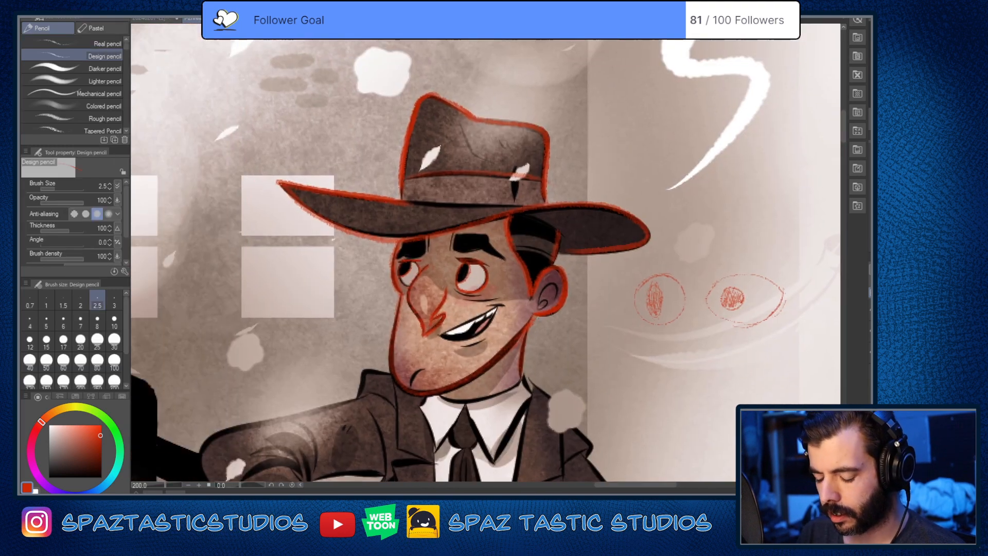
pyautogui.scroll(4, 460, 281)
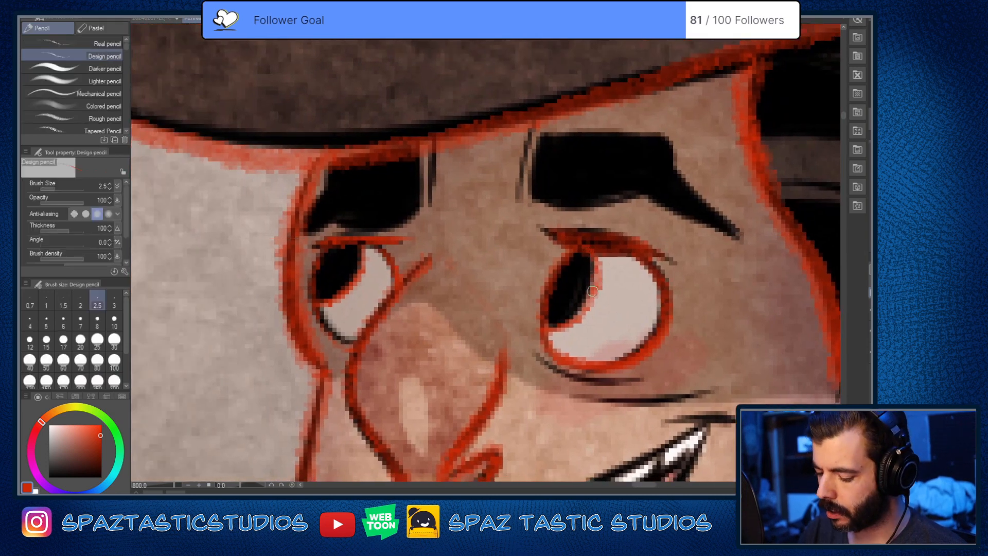
pyautogui.moveTo(593, 291); pyautogui.dragTo(581, 313)
pyautogui.moveTo(574, 255); pyautogui.dragTo(570, 307)
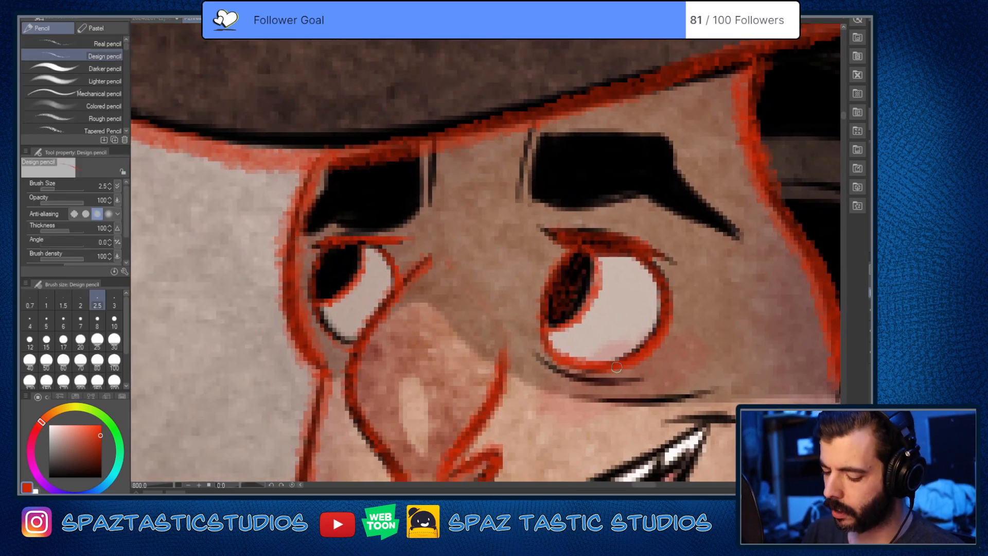
pyautogui.moveTo(324, 265)
pyautogui.mouseDown()
pyautogui.moveTo(338, 264)
pyautogui.moveTo(344, 288)
pyautogui.mouseUp()
# Step: Examine the traced eyes of the wrinkled-faced character and the robot to compare them with the hatted man's
pyautogui.moveTo(695, 377); pyautogui.dragTo(598, 335)
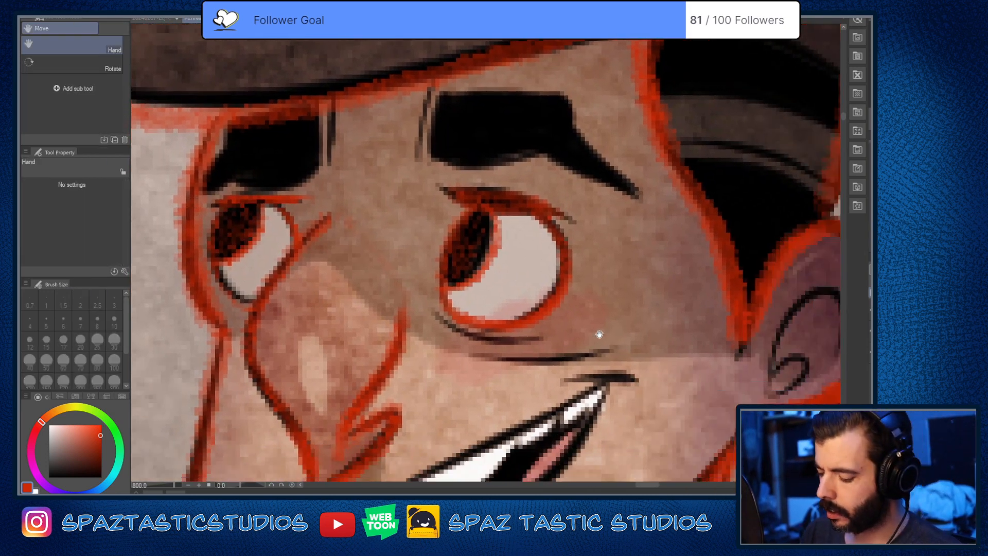
pyautogui.scroll(-6, 455, 340)
pyautogui.moveTo(449, 456); pyautogui.dragTo(543, 405)
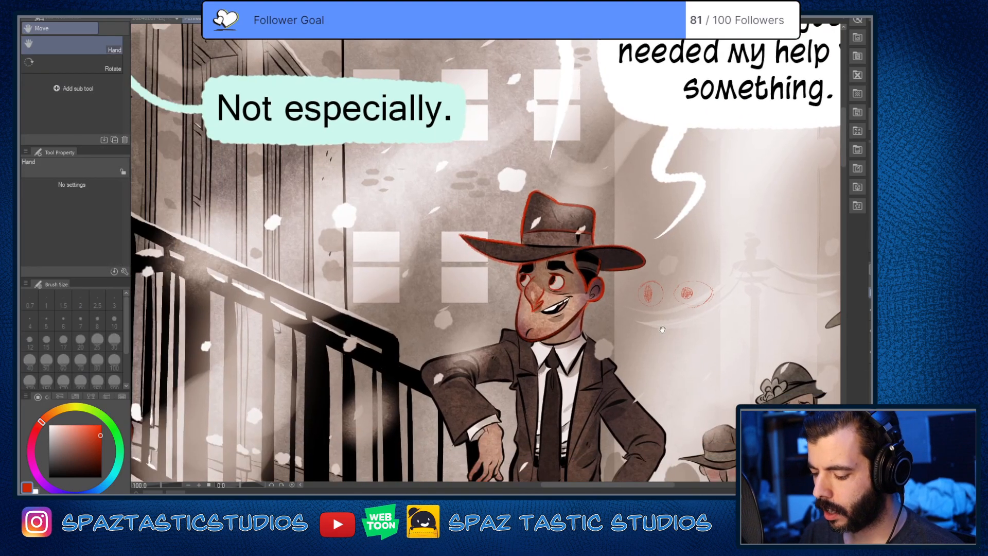
pyautogui.moveTo(466, 408); pyautogui.dragTo(772, 358)
pyautogui.moveTo(412, 299); pyautogui.dragTo(751, 363)
pyautogui.moveTo(493, 273); pyautogui.dragTo(523, 519)
pyautogui.scroll(4, 463, 290)
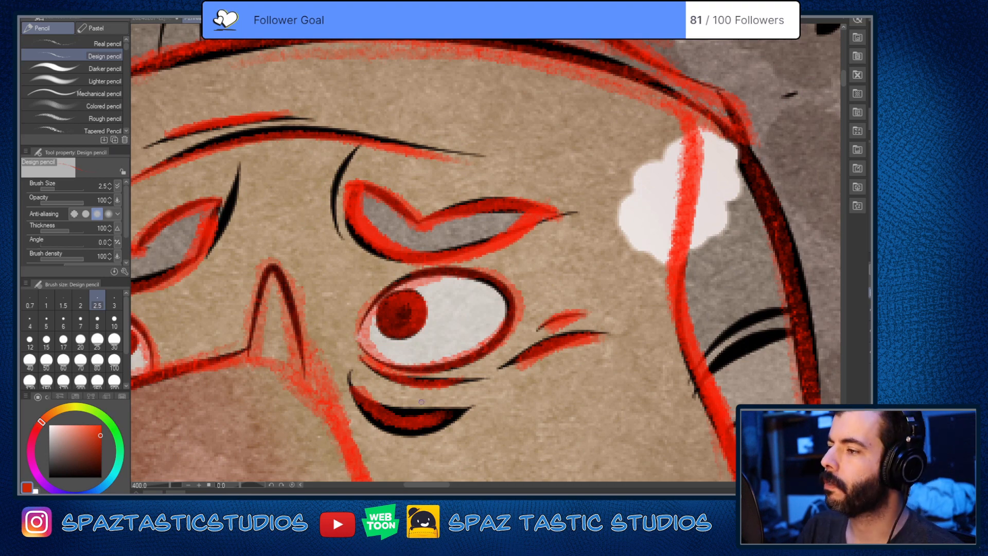
pyautogui.scroll(-4, 421, 402)
pyautogui.moveTo(719, 251); pyautogui.dragTo(420, 267)
pyautogui.scroll(4, 420, 266)
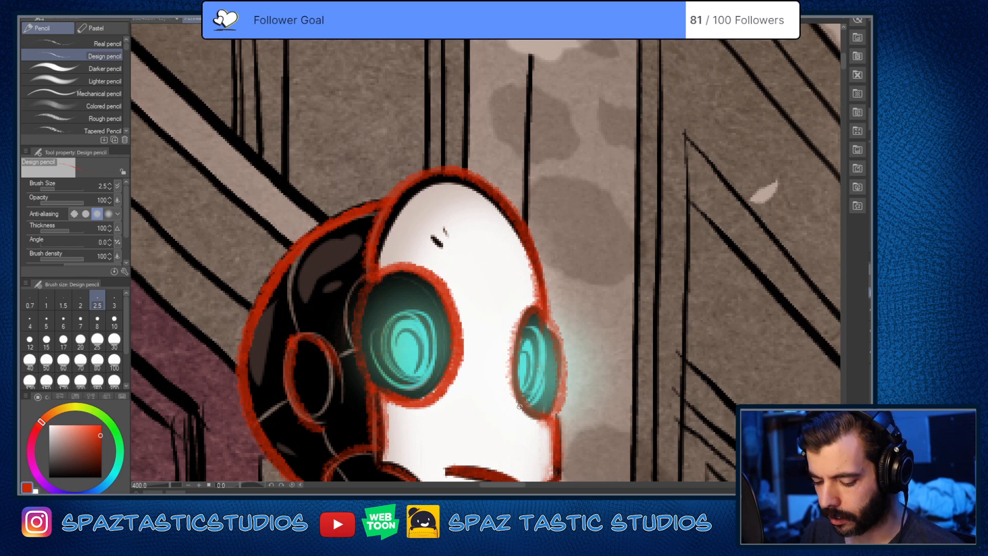
# Step: Examine the comic panel's other figures, including the man with the raised arm, the woman in the scarf and the small hatted man
pyautogui.scroll(-2, 520, 407)
pyautogui.scroll(-2, 595, 376)
pyautogui.moveTo(618, 384); pyautogui.dragTo(336, 260)
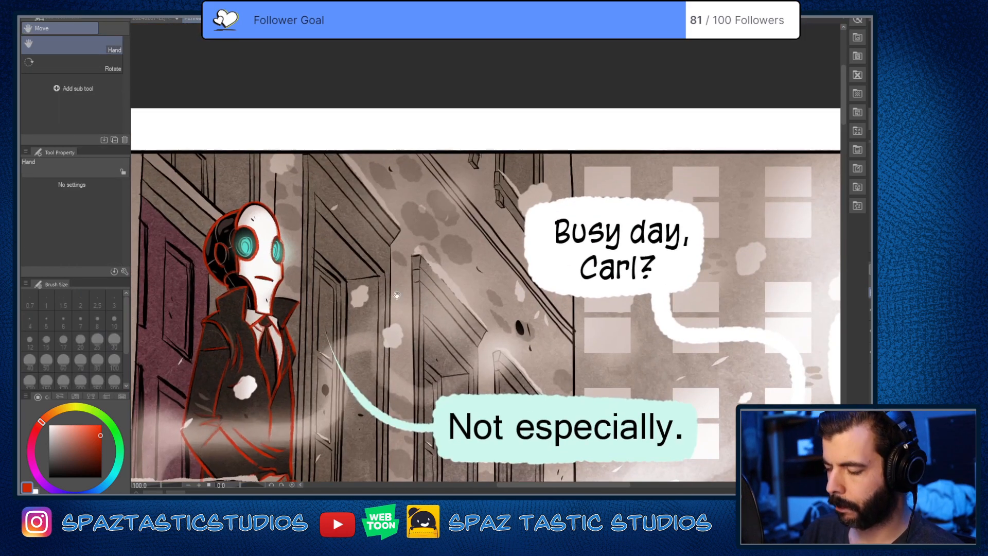
pyautogui.moveTo(638, 412); pyautogui.dragTo(512, 271)
pyautogui.moveTo(643, 367); pyautogui.dragTo(376, 384)
pyautogui.moveTo(556, 438); pyautogui.dragTo(539, 260)
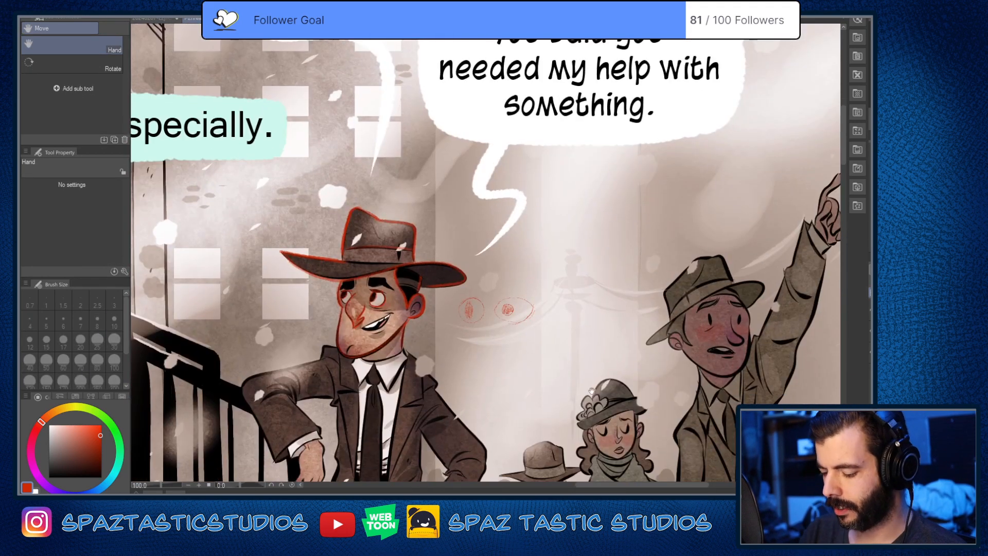
pyautogui.scroll(2, 673, 405)
pyautogui.moveTo(673, 405); pyautogui.dragTo(650, 235)
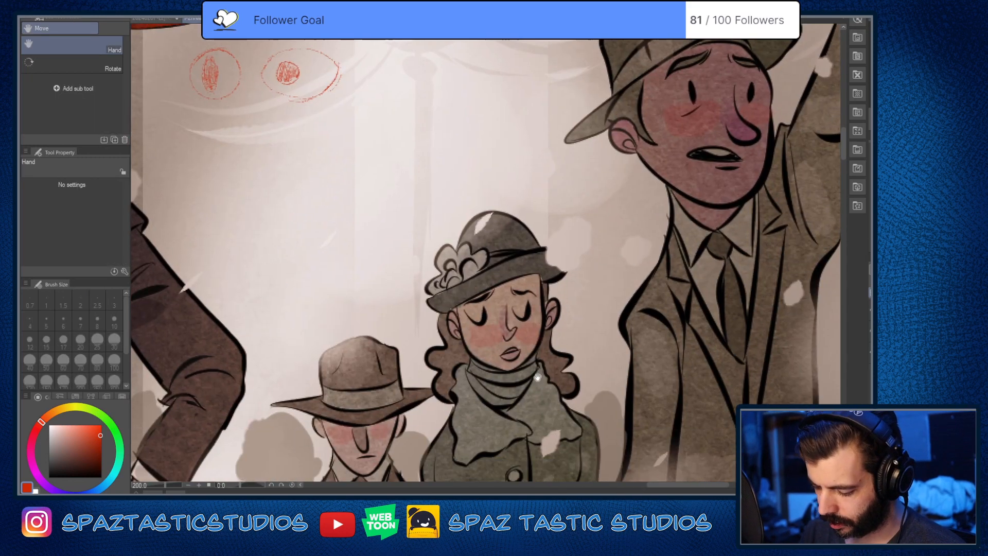
pyautogui.moveTo(535, 387)
pyautogui.mouseDown()
pyautogui.moveTo(551, 382)
pyautogui.moveTo(648, 480)
pyautogui.mouseUp()
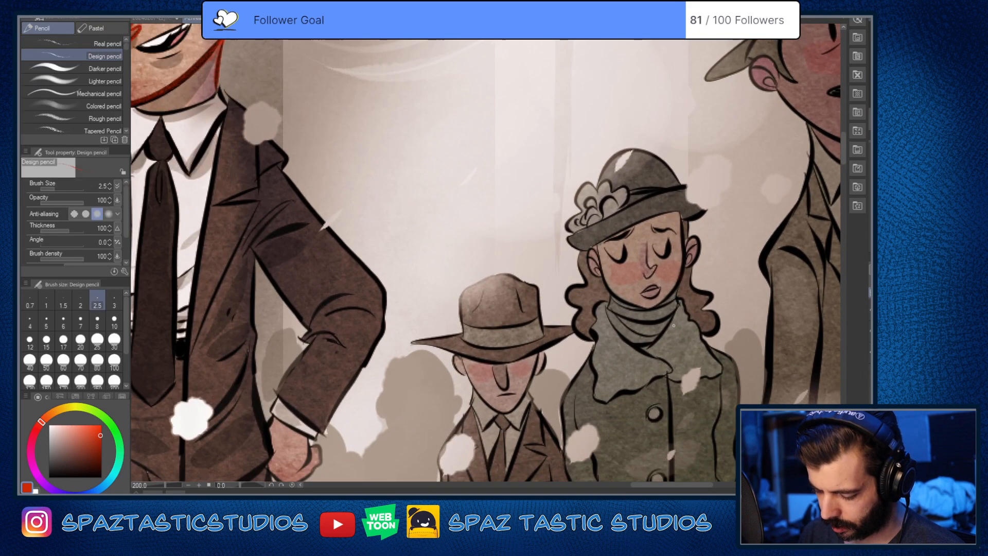
pyautogui.scroll(-4, 672, 325)
# Step: Trace the hatted man's open smile along its upper and lower edges, plus the crease at the corner of his mouth, in red
pyautogui.scroll(6, 556, 235)
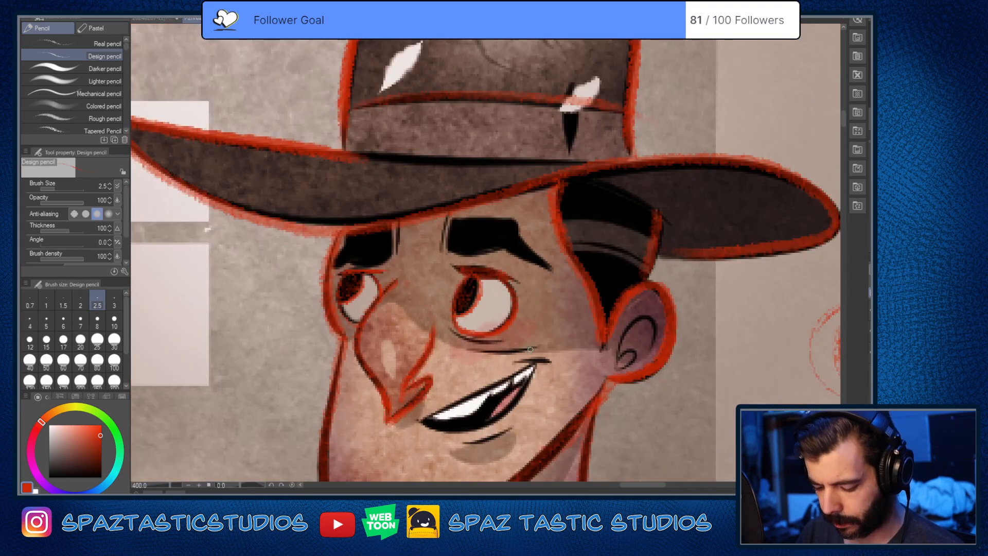
pyautogui.moveTo(530, 349); pyautogui.dragTo(560, 302)
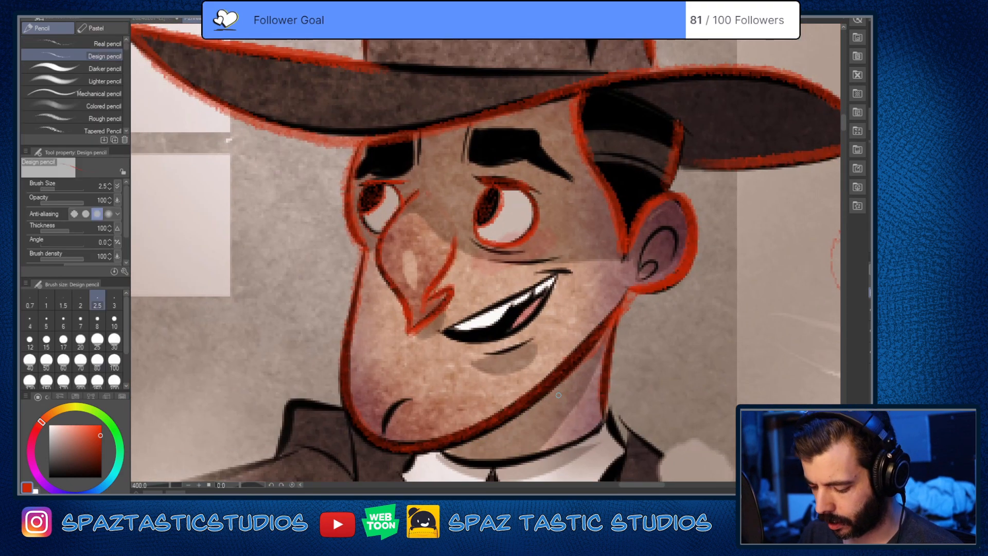
pyautogui.scroll(2, 453, 330)
pyautogui.moveTo(435, 332)
pyautogui.mouseDown()
pyautogui.moveTo(647, 225)
pyautogui.moveTo(569, 276)
pyautogui.moveTo(435, 335)
pyautogui.mouseUp()
pyautogui.hotkey('ctrl', 'z')
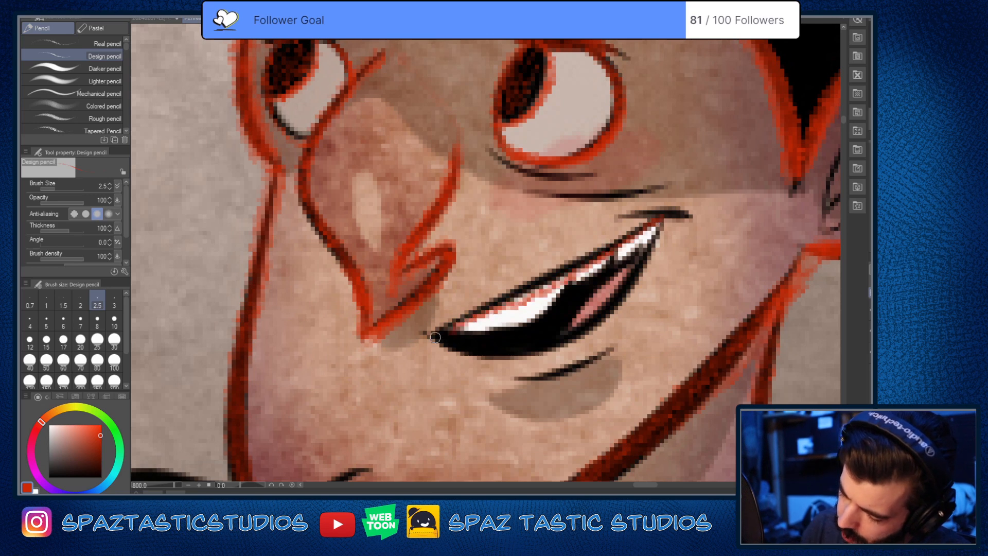
pyautogui.hotkey('ctrl', 'z')
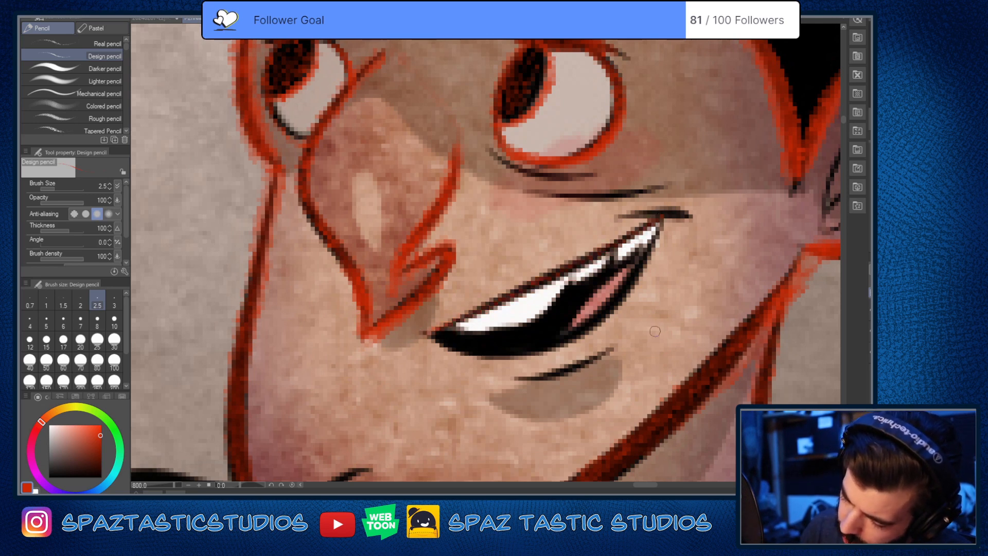
pyautogui.moveTo(662, 216)
pyautogui.mouseDown()
pyautogui.moveTo(598, 314)
pyautogui.moveTo(549, 345)
pyautogui.moveTo(489, 352)
pyautogui.moveTo(428, 333)
pyautogui.mouseUp()
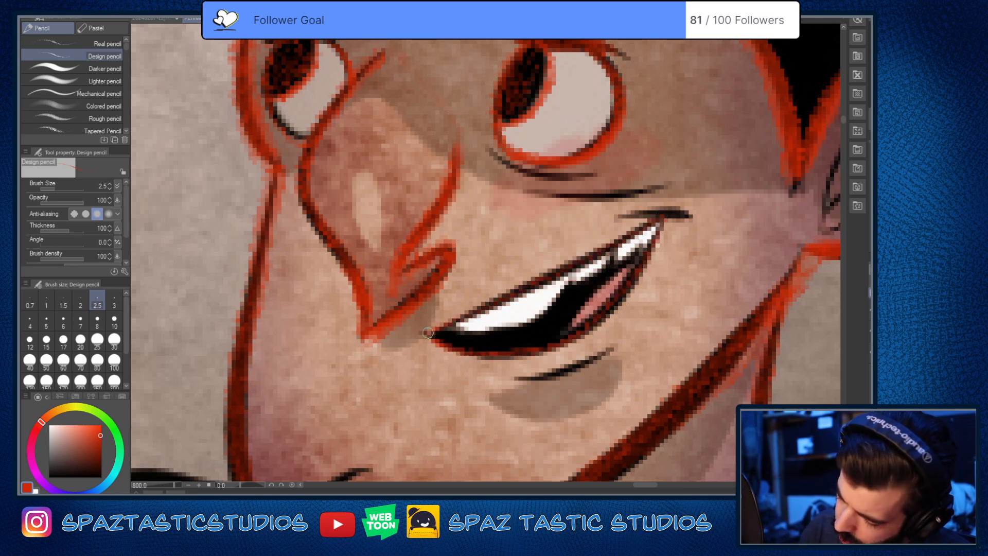
pyautogui.moveTo(628, 217); pyautogui.dragTo(687, 219)
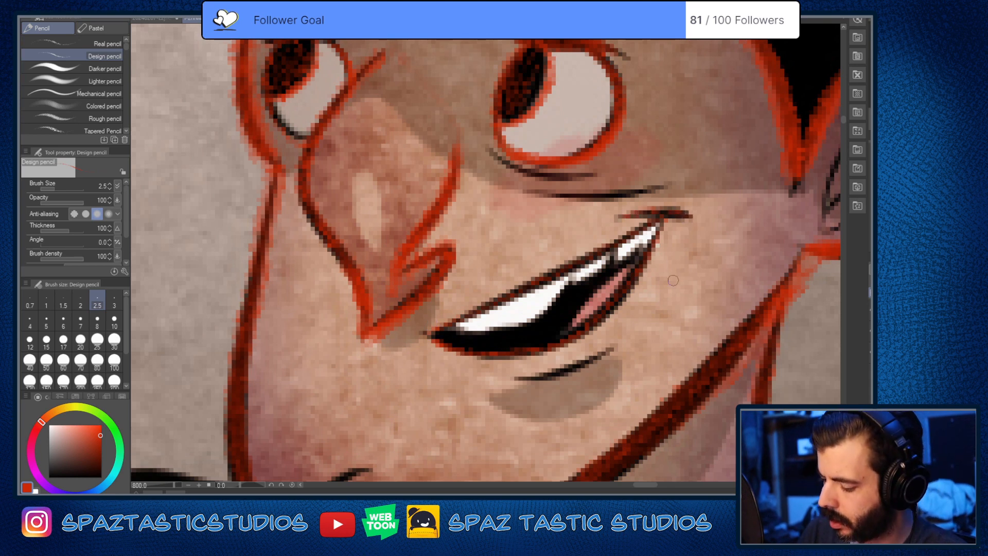
# Step: Trace the two crease lines beneath the hatted man's larger eye and reinforce his nose outline in red
pyautogui.moveTo(636, 289); pyautogui.dragTo(593, 361)
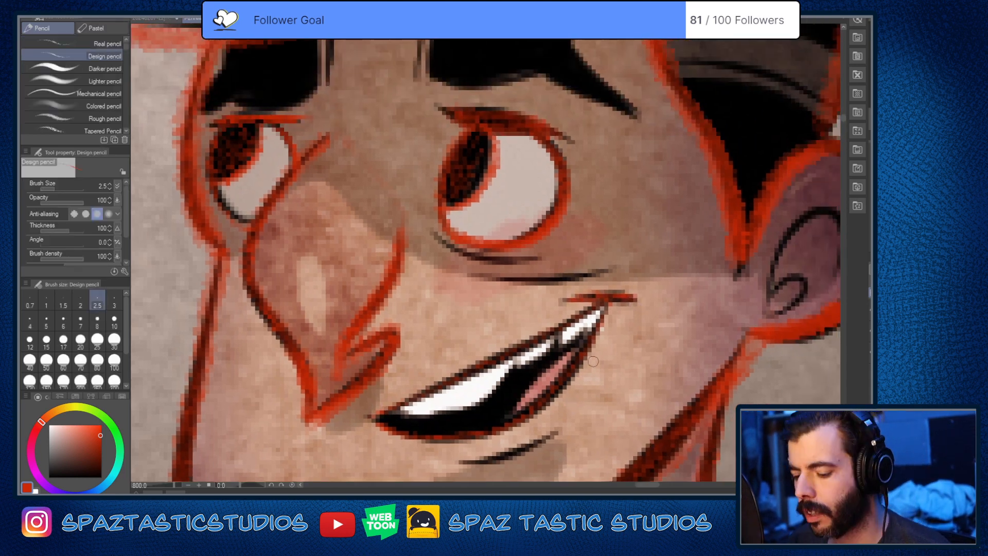
pyautogui.moveTo(439, 239)
pyautogui.mouseDown()
pyautogui.moveTo(465, 253)
pyautogui.moveTo(553, 260)
pyautogui.mouseUp()
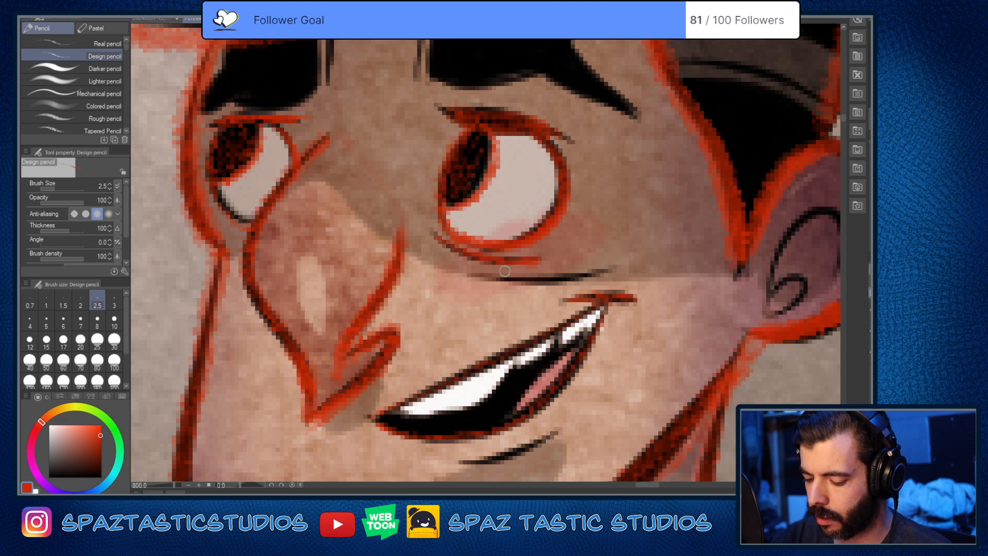
pyautogui.moveTo(479, 273); pyautogui.dragTo(595, 269)
pyautogui.moveTo(602, 399); pyautogui.dragTo(675, 333)
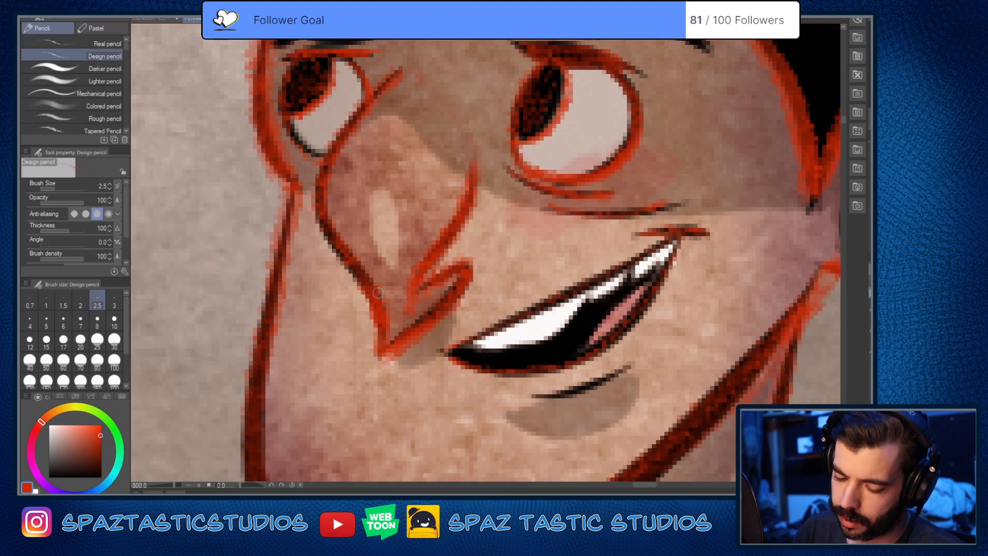
pyautogui.moveTo(347, 260); pyautogui.dragTo(367, 288)
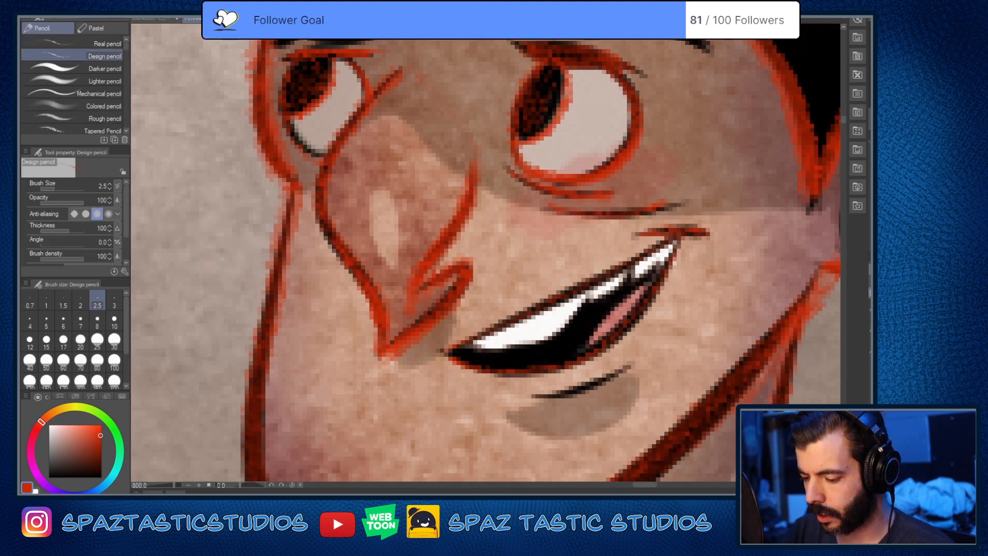
# Step: Trace the vertical lines between the hatted man's eyebrows and mark the inner edge of the larger eyebrow in red
pyautogui.moveTo(603, 126); pyautogui.dragTo(525, 362)
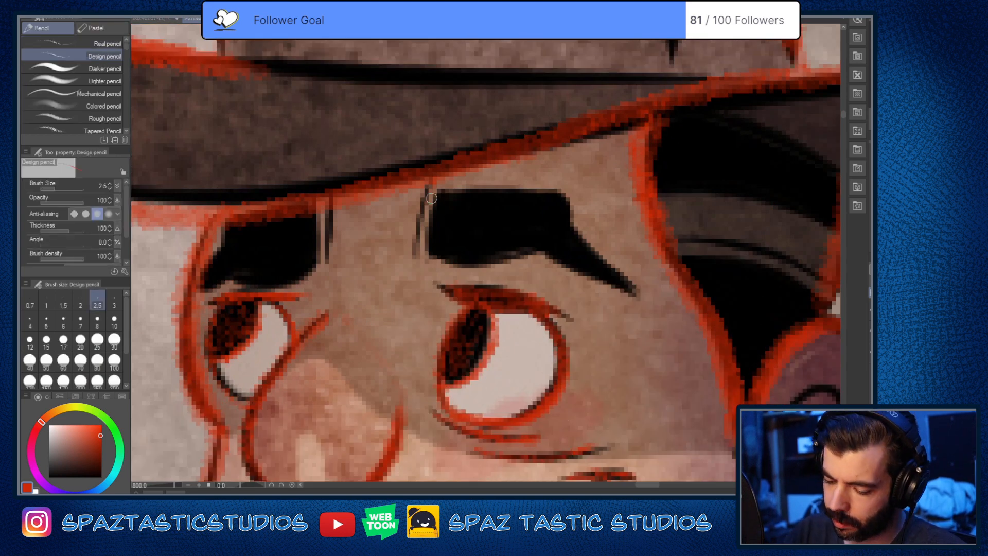
pyautogui.moveTo(427, 186); pyautogui.dragTo(416, 262)
pyautogui.moveTo(329, 201); pyautogui.dragTo(327, 256)
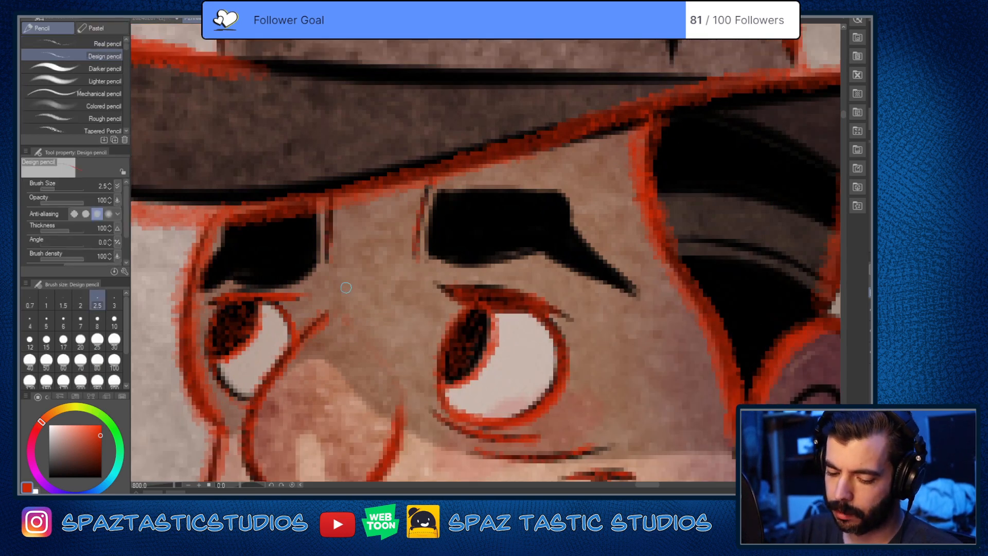
pyautogui.moveTo(438, 205); pyautogui.dragTo(437, 254)
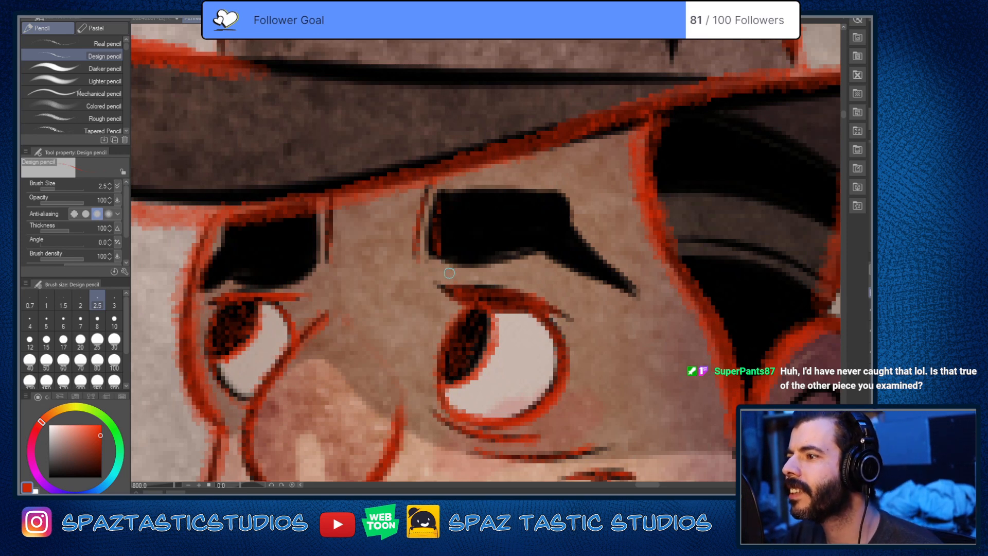
# Step: Switch to the angry character's drawing and sketch an almond-shaped eye outline in the empty hair area beside the face
pyautogui.hotkey('ctrl', '-')
pyautogui.hotkey('ctrl', '-')
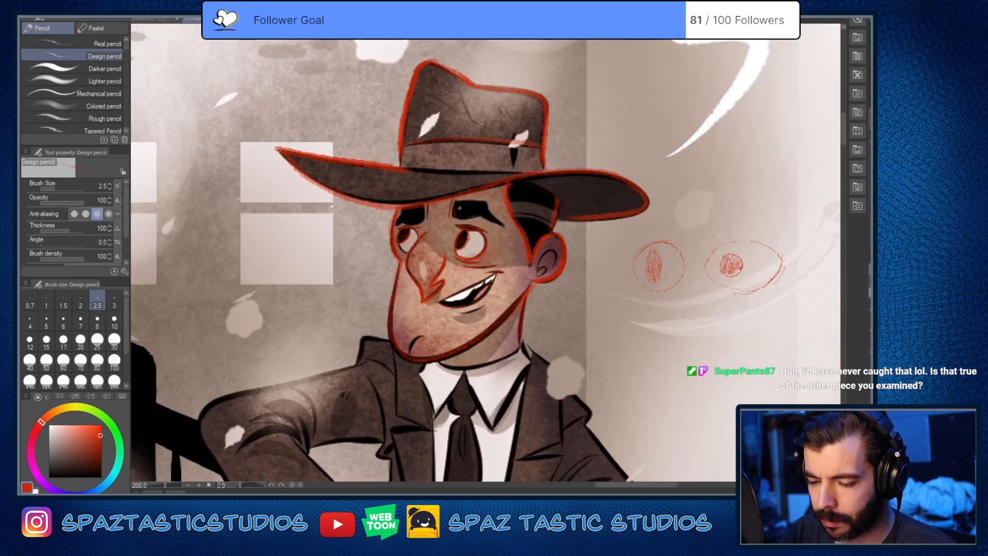
pyautogui.click(161, 19)
pyautogui.scroll(4, 412, 219)
pyautogui.press('space')
pyautogui.moveTo(533, 307); pyautogui.dragTo(545, 389)
pyautogui.moveTo(492, 339)
pyautogui.mouseDown()
pyautogui.moveTo(622, 365)
pyautogui.moveTo(544, 278)
pyautogui.mouseUp()
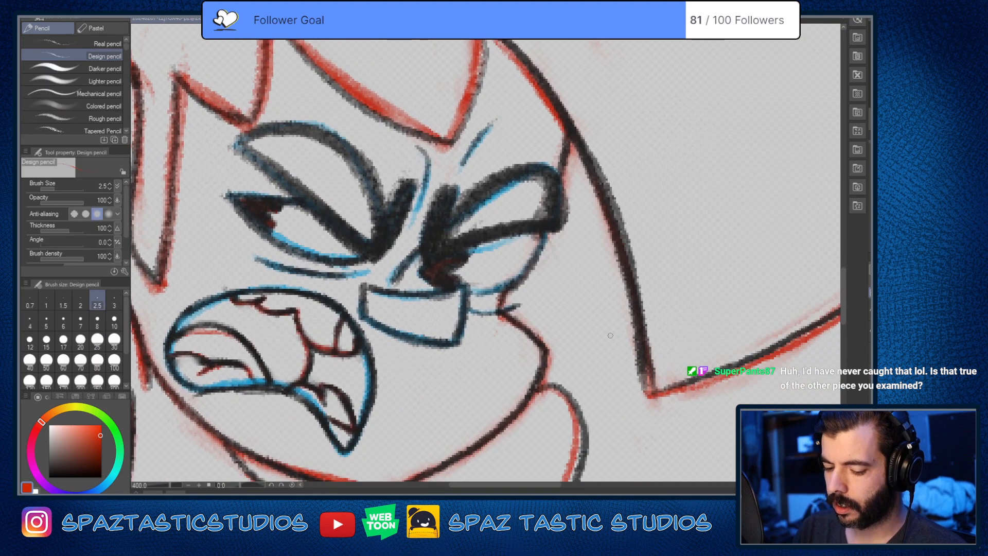
pyautogui.press('space')
pyautogui.moveTo(610, 336); pyautogui.dragTo(502, 316)
pyautogui.moveTo(553, 171); pyautogui.dragTo(664, 196)
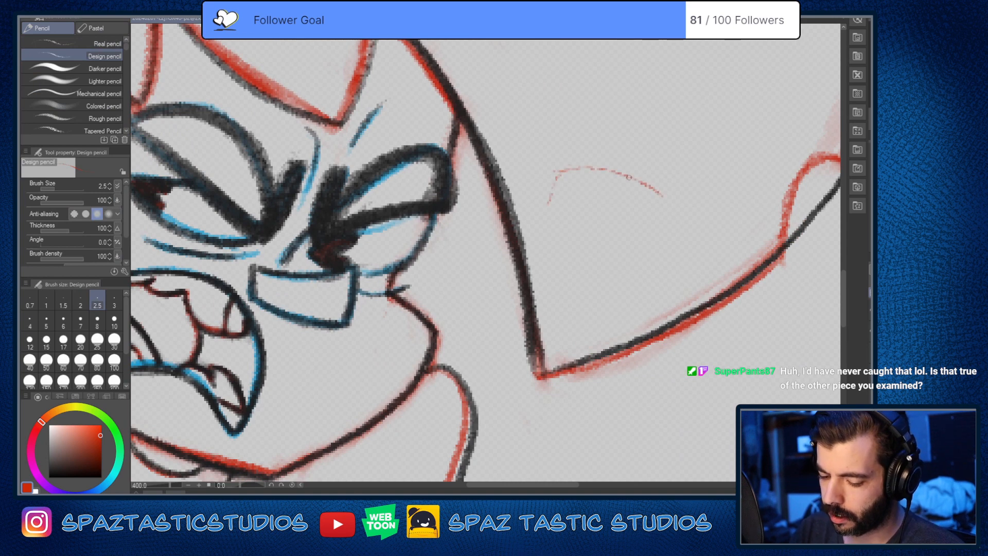
pyautogui.moveTo(548, 187); pyautogui.dragTo(647, 178)
pyautogui.moveTo(550, 198)
pyautogui.mouseDown()
pyautogui.moveTo(571, 212)
pyautogui.moveTo(613, 228)
pyautogui.moveTo(692, 216)
pyautogui.mouseUp()
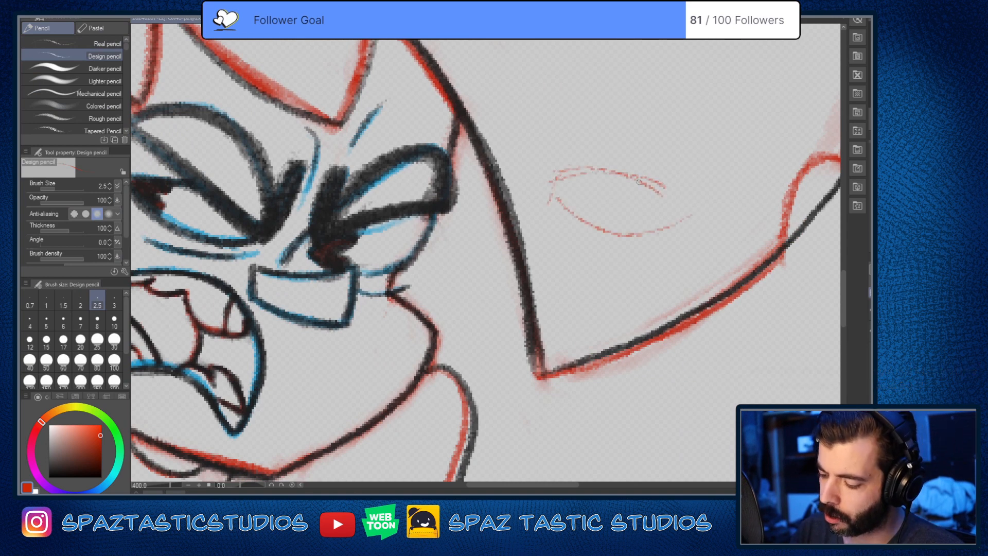
# Step: Draw a notched round pupil overlapping the inner corner of the almond-shaped eye and reinforce the eye's outline
pyautogui.press('space')
pyautogui.moveTo(669, 275); pyautogui.dragTo(620, 299)
pyautogui.moveTo(412, 282); pyautogui.dragTo(506, 306)
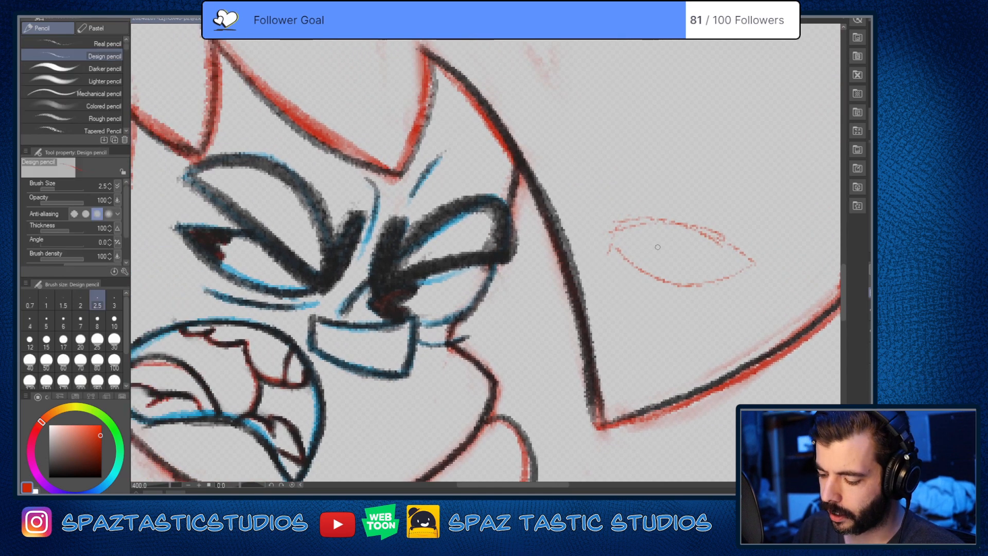
pyautogui.moveTo(650, 229)
pyautogui.mouseDown()
pyautogui.moveTo(660, 245)
pyautogui.moveTo(651, 221)
pyautogui.moveTo(662, 235)
pyautogui.moveTo(654, 267)
pyautogui.moveTo(668, 238)
pyautogui.moveTo(621, 249)
pyautogui.moveTo(642, 233)
pyautogui.moveTo(653, 239)
pyautogui.moveTo(622, 243)
pyautogui.moveTo(638, 243)
pyautogui.moveTo(649, 261)
pyautogui.moveTo(665, 251)
pyautogui.moveTo(658, 220)
pyautogui.moveTo(662, 246)
pyautogui.moveTo(647, 246)
pyautogui.moveTo(658, 260)
pyautogui.moveTo(611, 233)
pyautogui.moveTo(632, 220)
pyautogui.mouseUp()
pyautogui.press('e')
pyautogui.press('p')
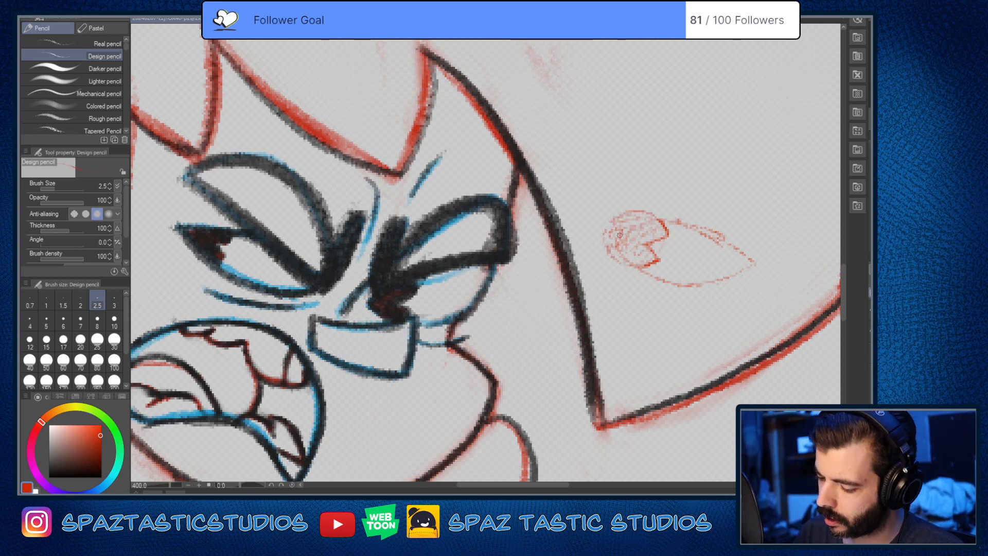
pyautogui.moveTo(636, 229)
pyautogui.mouseDown()
pyautogui.moveTo(641, 254)
pyautogui.moveTo(616, 238)
pyautogui.moveTo(669, 283)
pyautogui.mouseUp()
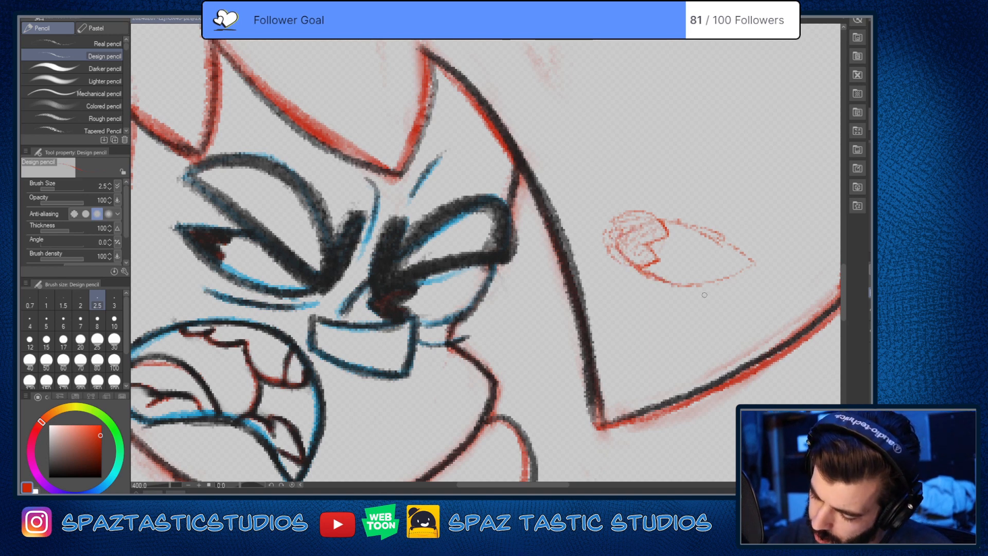
pyautogui.moveTo(664, 223)
pyautogui.mouseDown()
pyautogui.moveTo(739, 246)
pyautogui.moveTo(755, 262)
pyautogui.moveTo(696, 289)
pyautogui.moveTo(754, 267)
pyautogui.moveTo(616, 242)
pyautogui.moveTo(689, 221)
pyautogui.mouseUp()
# Step: Erase the pupil strokes that spill outside the almond-shaped eye with the Soft eraser, restoring the Design pencil when done
pyautogui.press('space')
pyautogui.moveTo(708, 330); pyautogui.dragTo(613, 292)
pyautogui.scroll(-4, 612, 380)
pyautogui.scroll(1, 613, 380)
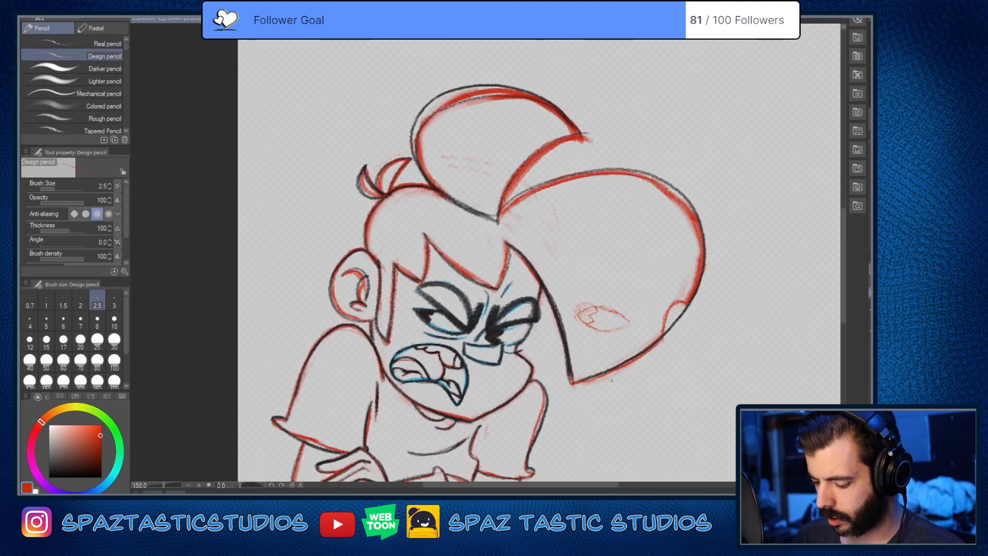
pyautogui.scroll(1, 597, 329)
pyautogui.press('e')
pyautogui.moveTo(583, 279); pyautogui.dragTo(572, 302)
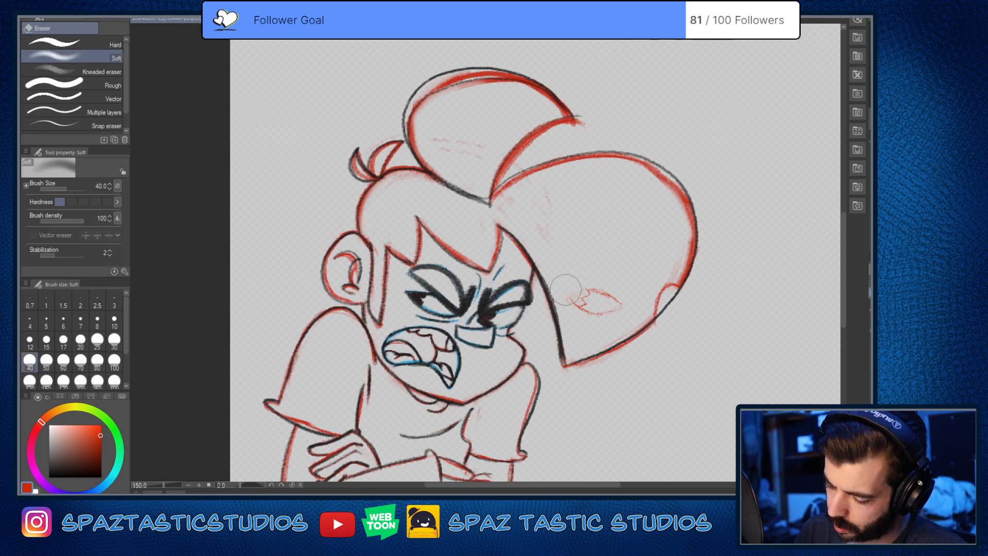
pyautogui.press('p')
pyautogui.scroll(1, 572, 308)
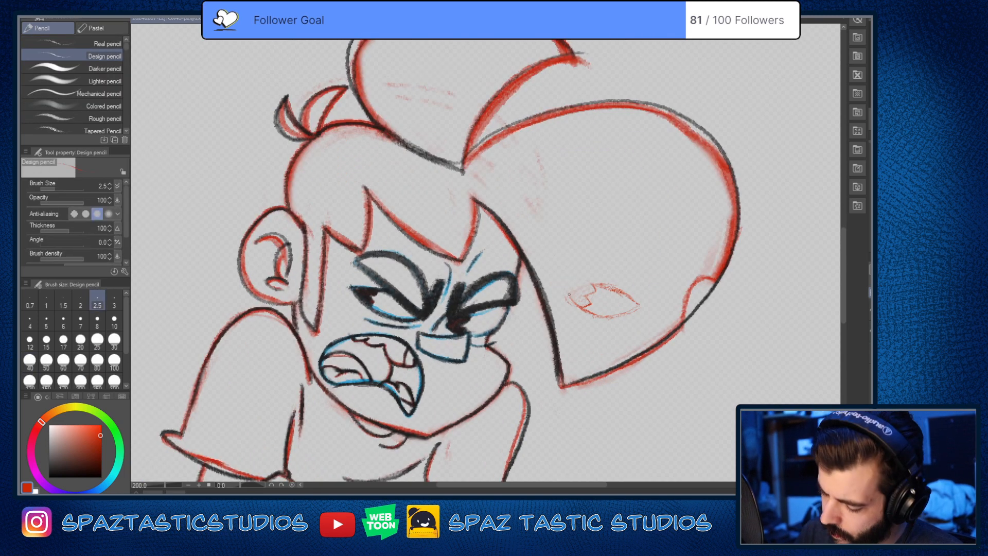
pyautogui.press('space')
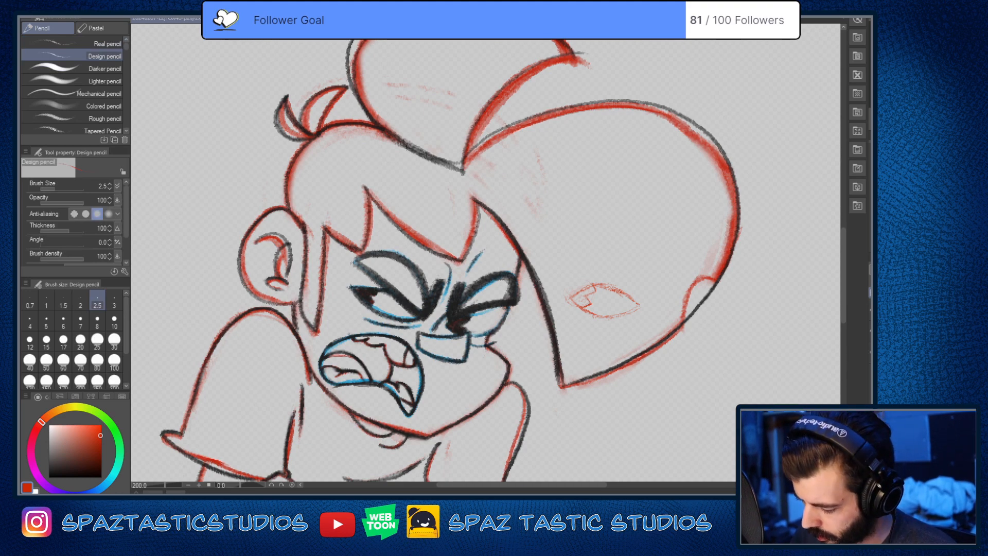
# Step: Switch back to the hatted man's comic page and examine his face in the lower panels and the opening panel
pyautogui.scroll(-3, 487, 260)
pyautogui.scroll(2, 669, 318)
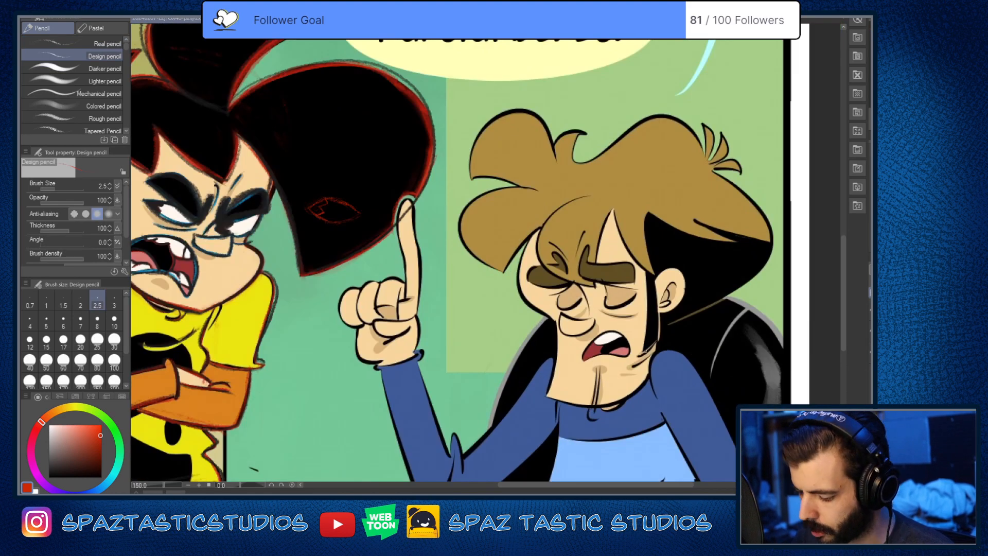
pyautogui.scroll(-2, 643, 363)
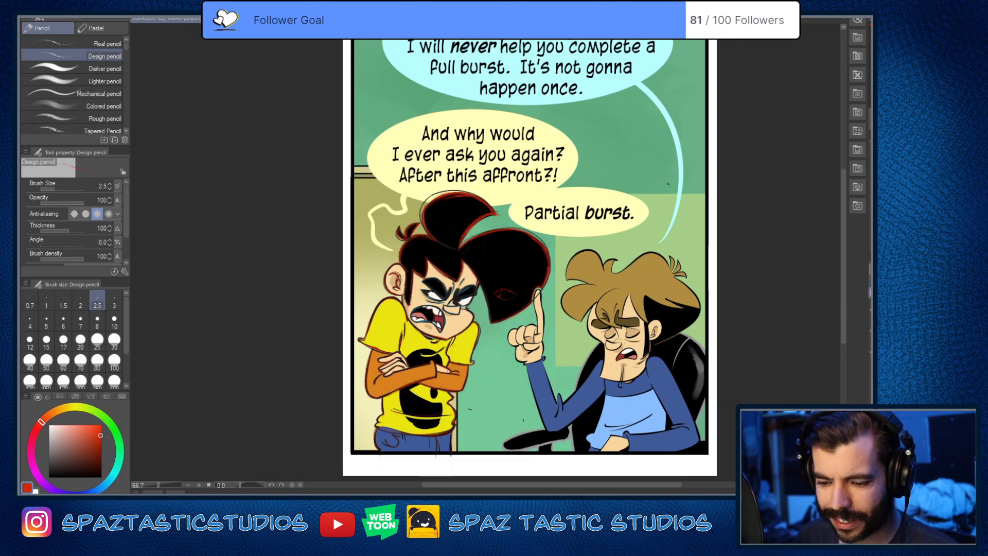
pyautogui.click(311, 19)
pyautogui.scroll(-2, 584, 386)
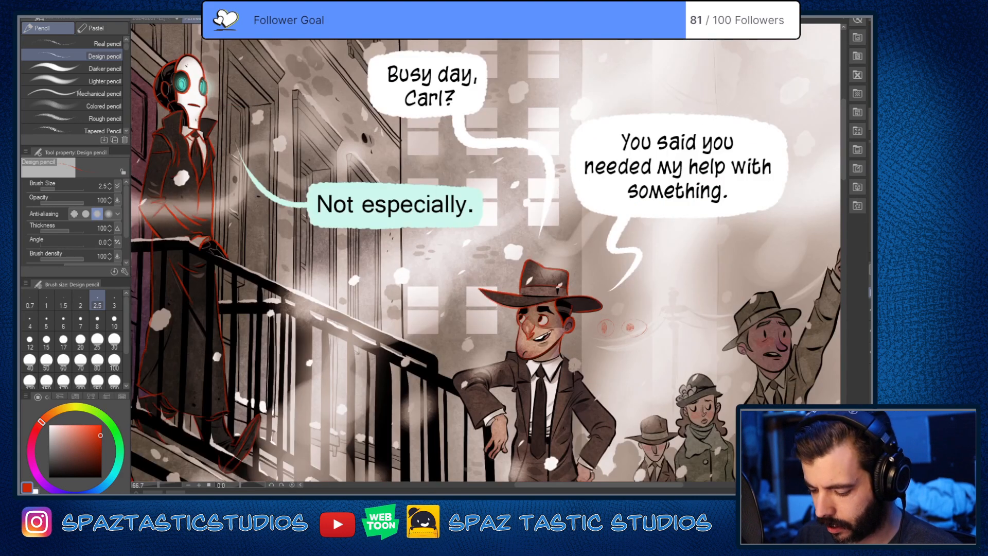
pyautogui.moveTo(579, 375); pyautogui.dragTo(550, 120)
pyautogui.moveTo(620, 414)
pyautogui.mouseDown()
pyautogui.moveTo(653, 313)
pyautogui.moveTo(564, 60)
pyautogui.mouseUp()
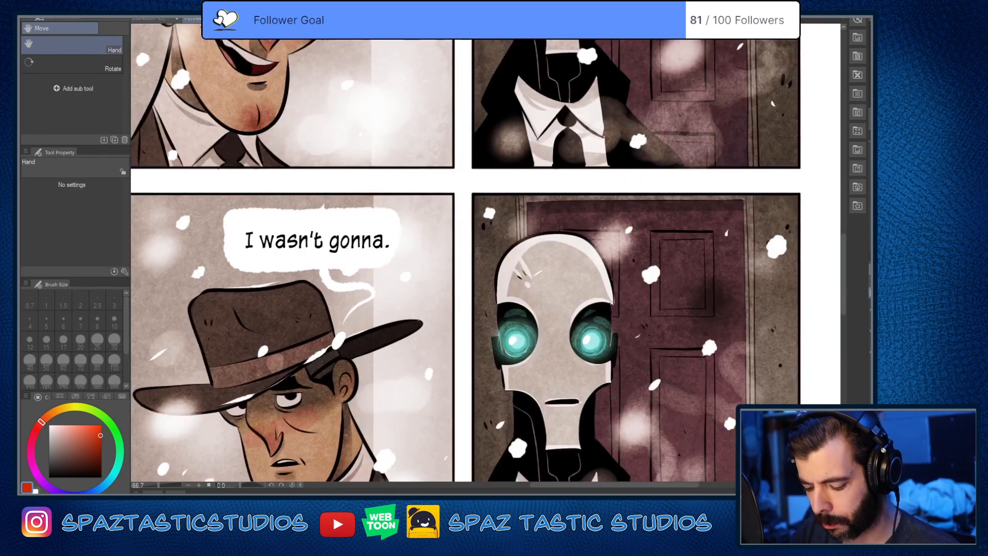
pyautogui.scroll(-2, 668, 350)
pyautogui.scroll(3, 479, 407)
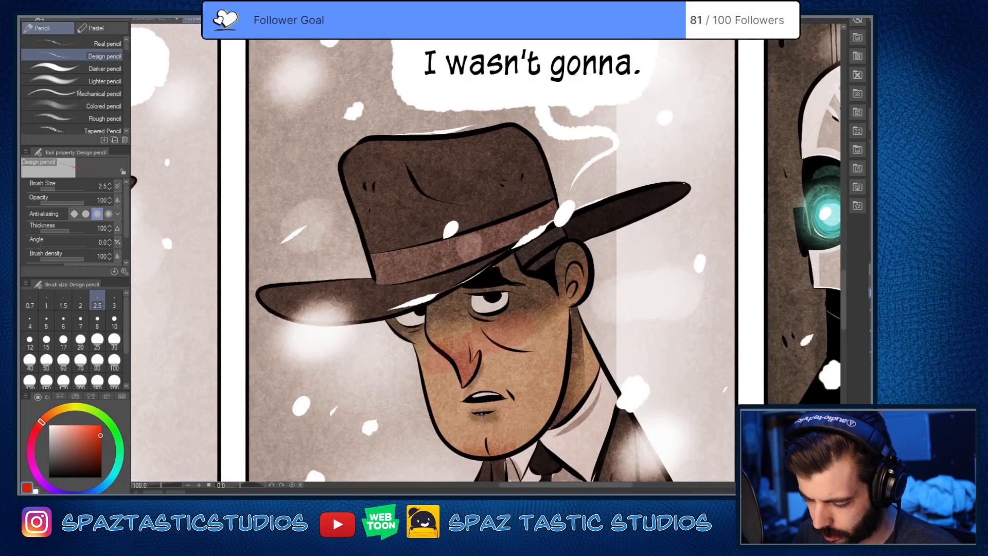
pyautogui.scroll(-4, 481, 411)
pyautogui.scroll(4, 350, 395)
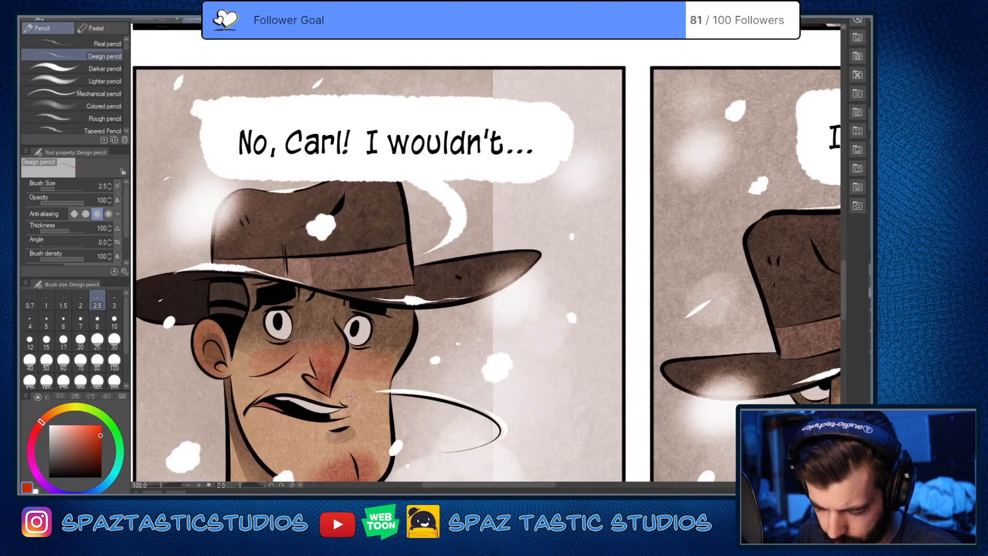
pyautogui.scroll(-4, 349, 399)
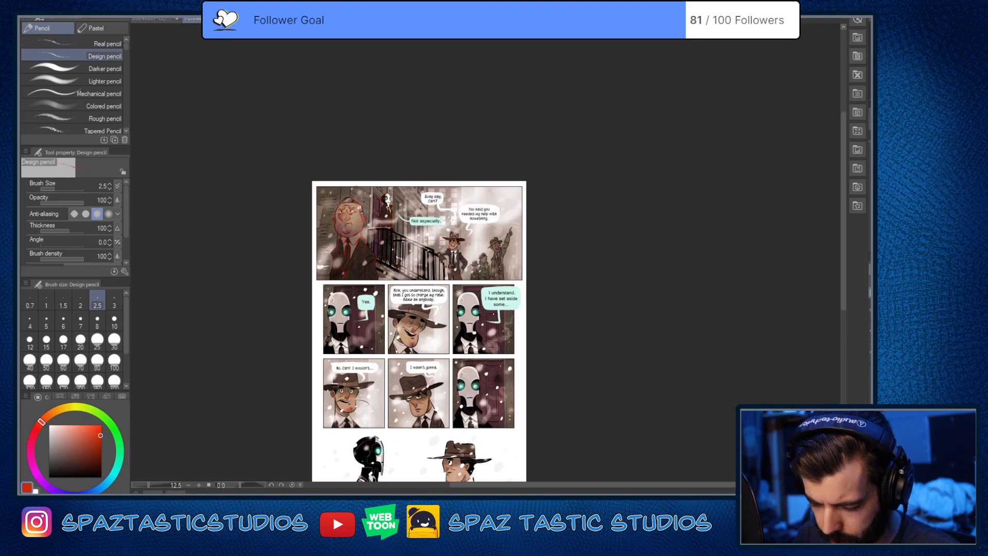
pyautogui.scroll(3, 477, 234)
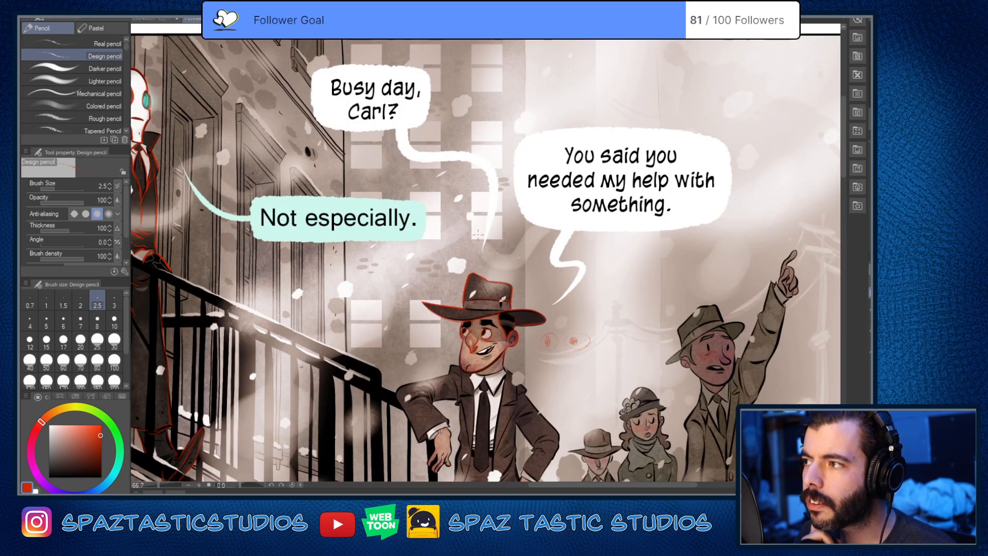
# Step: Erase the two comparison eye sketches beside the hatted man's head with the Soft eraser, restoring the Design pencil when done
pyautogui.scroll(1, 618, 372)
pyautogui.moveTo(546, 317); pyautogui.dragTo(543, 337)
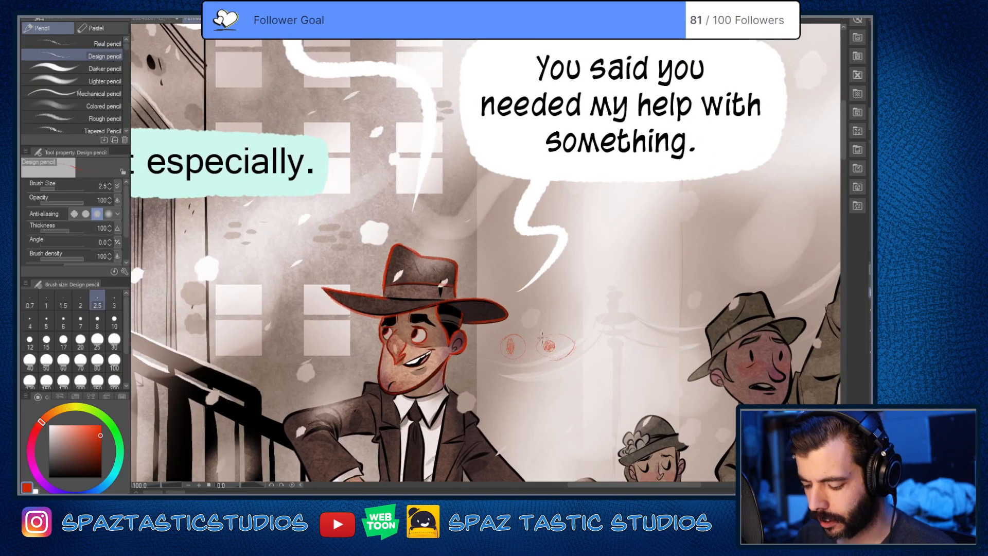
pyautogui.scroll(-2, 540, 334)
pyautogui.scroll(1, 553, 366)
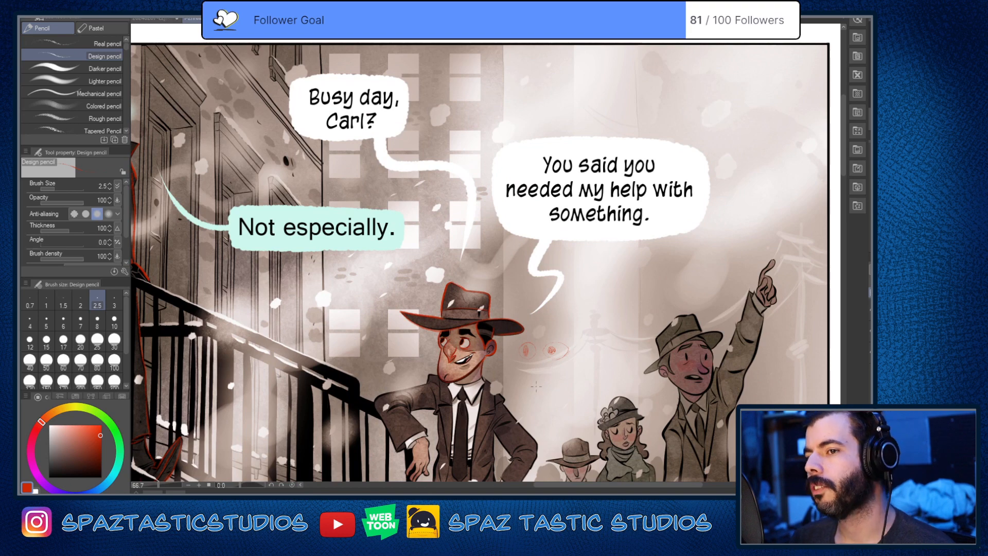
pyautogui.moveTo(520, 334); pyautogui.dragTo(536, 283)
pyautogui.scroll(2, 534, 282)
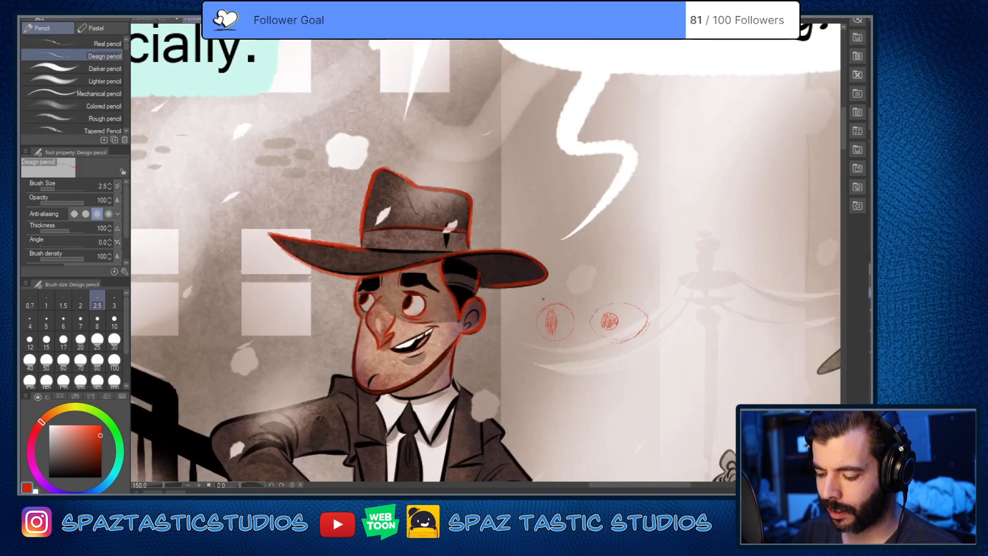
pyautogui.press('e')
pyautogui.moveTo(547, 326)
pyautogui.mouseDown()
pyautogui.moveTo(550, 305)
pyautogui.moveTo(576, 342)
pyautogui.moveTo(623, 291)
pyautogui.moveTo(621, 339)
pyautogui.moveTo(601, 306)
pyautogui.mouseUp()
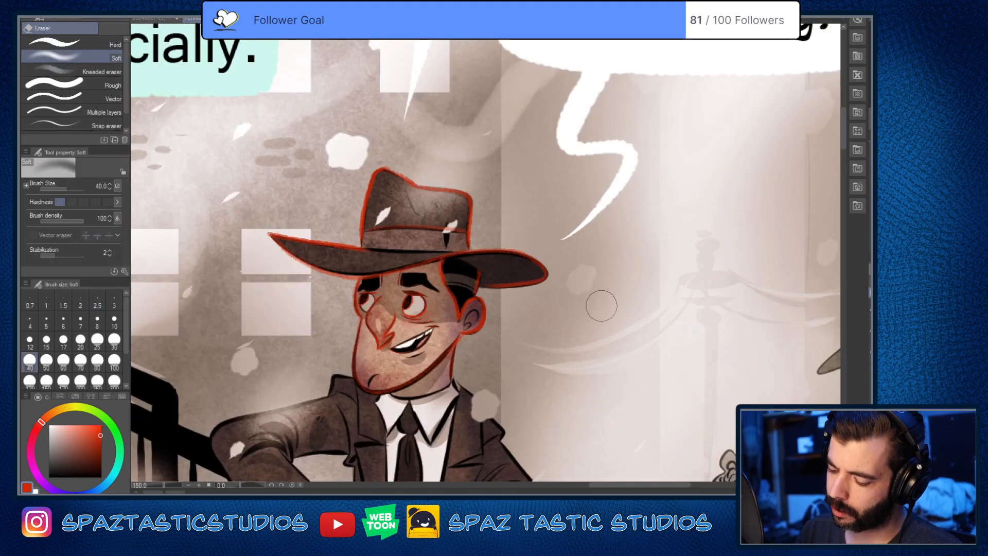
pyautogui.press('p')
pyautogui.press('e')
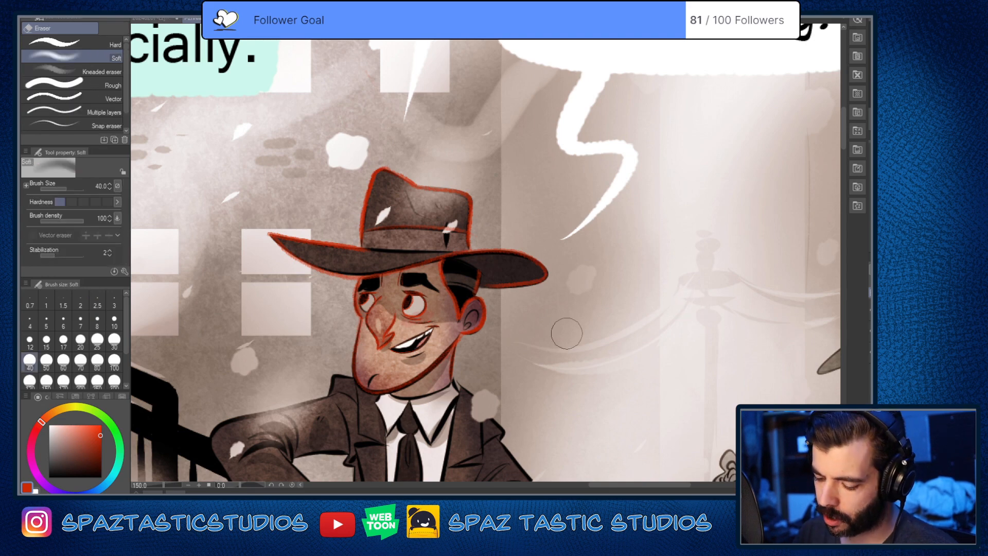
pyautogui.press('p')
# Step: Trace the inner ear fold and reinforce the back edge of the hatted man's hair in red
pyautogui.scroll(3, 466, 319)
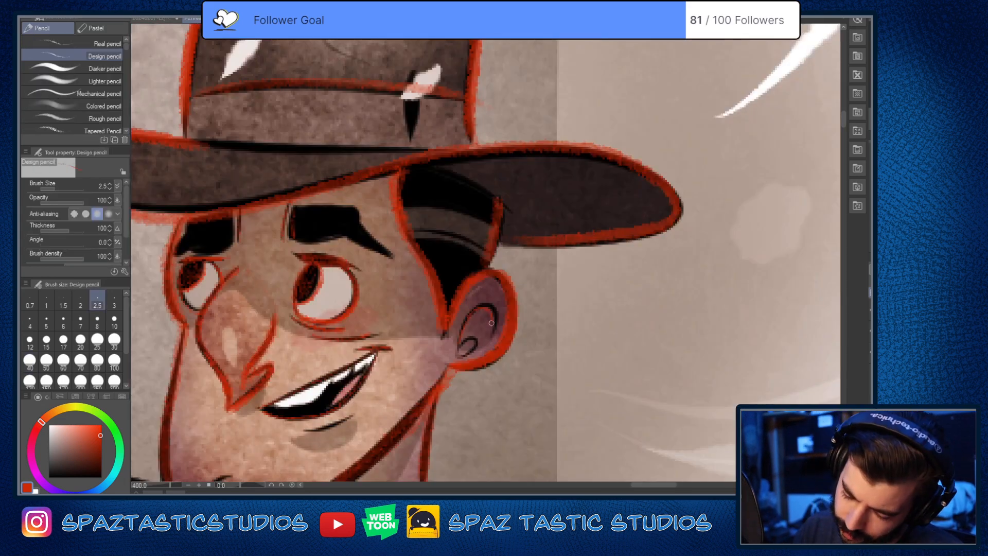
pyautogui.moveTo(493, 331)
pyautogui.mouseDown()
pyautogui.moveTo(486, 302)
pyautogui.moveTo(458, 349)
pyautogui.moveTo(476, 336)
pyautogui.moveTo(467, 354)
pyautogui.mouseUp()
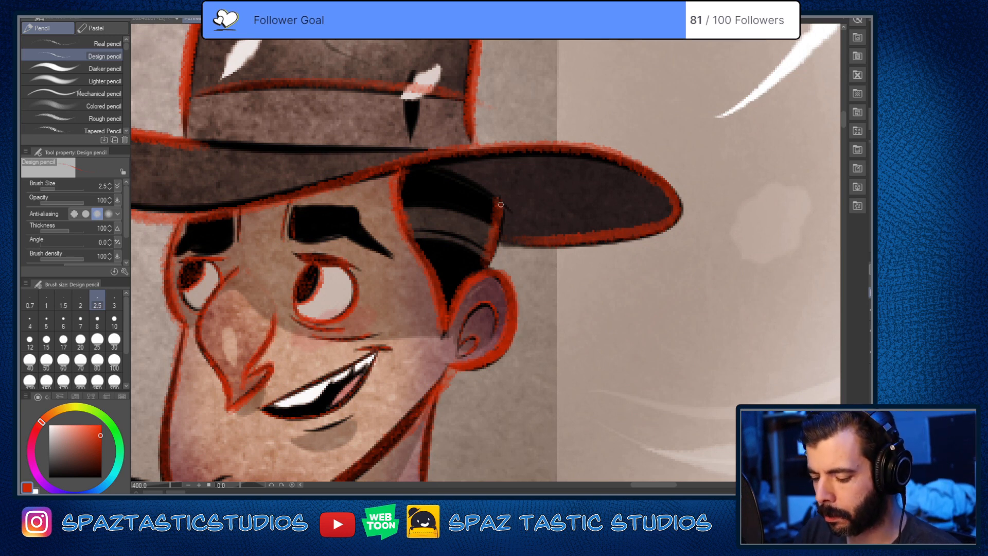
pyautogui.moveTo(501, 202); pyautogui.dragTo(485, 265)
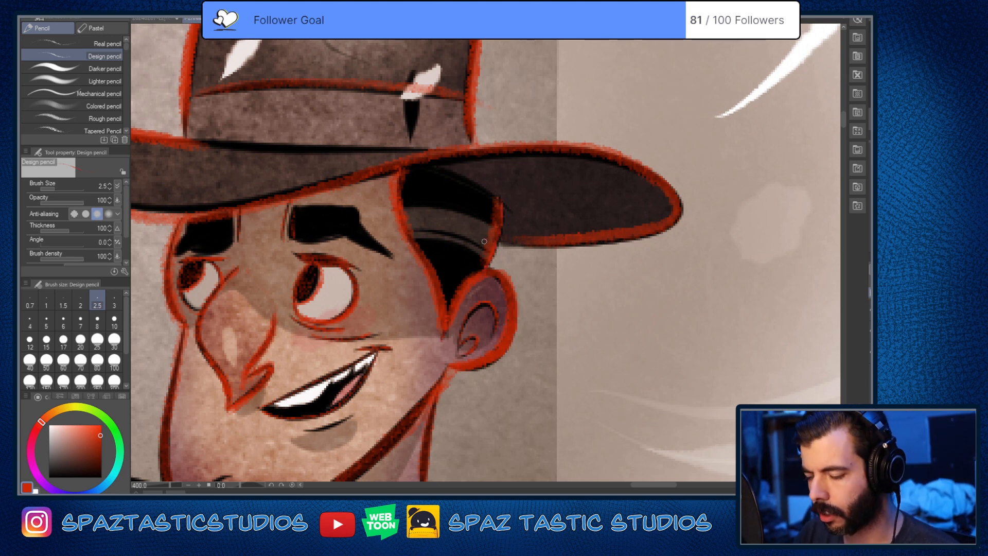
# Step: Enlarge the Design pencil to size 4 and trace the crease under the hatted man's lower lip and the curved chin line in red
pyautogui.scroll(-2, 484, 241)
pyautogui.moveTo(549, 426); pyautogui.dragTo(571, 324)
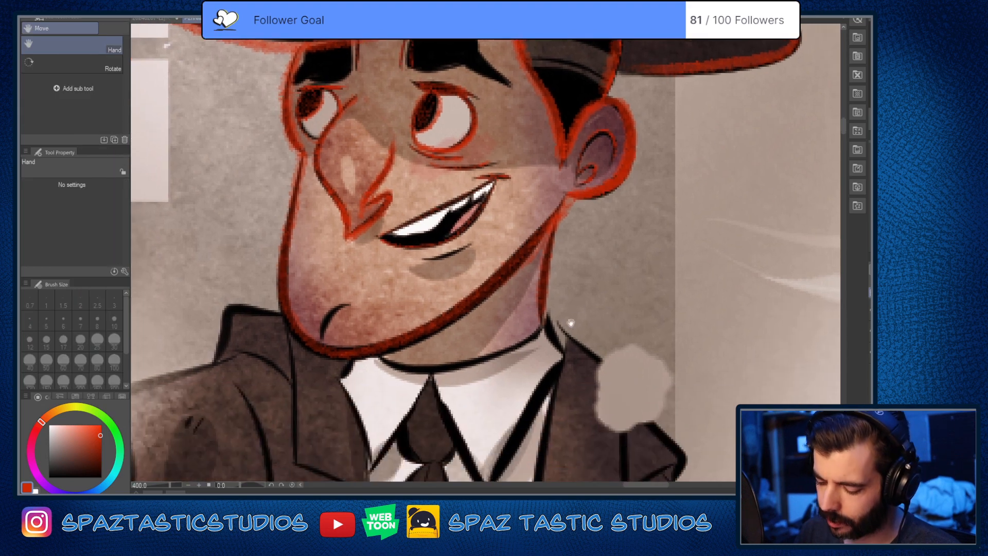
pyautogui.scroll(-2, 571, 324)
pyautogui.scroll(4, 565, 475)
pyautogui.scroll(-4, 565, 457)
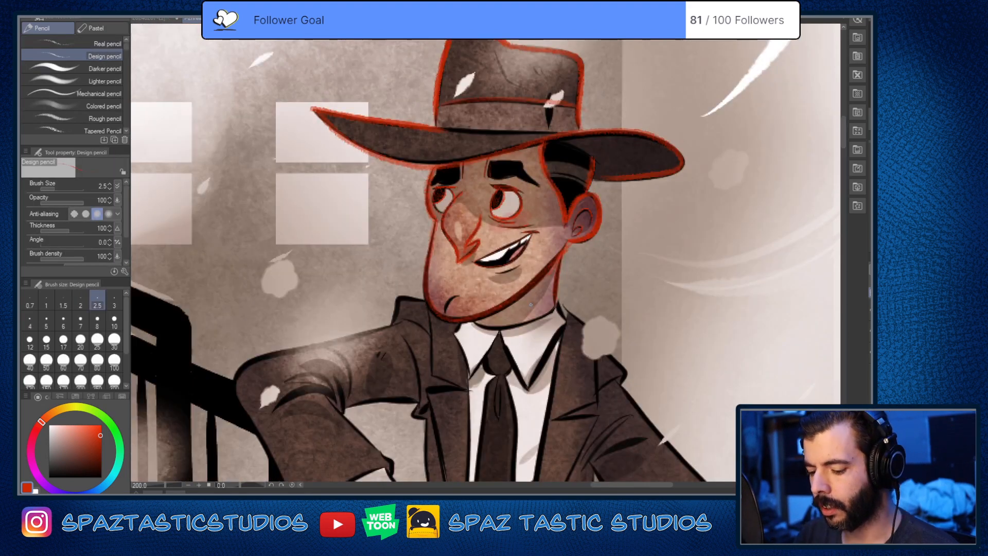
pyautogui.scroll(4, 529, 346)
pyautogui.press(']')
pyautogui.press(']')
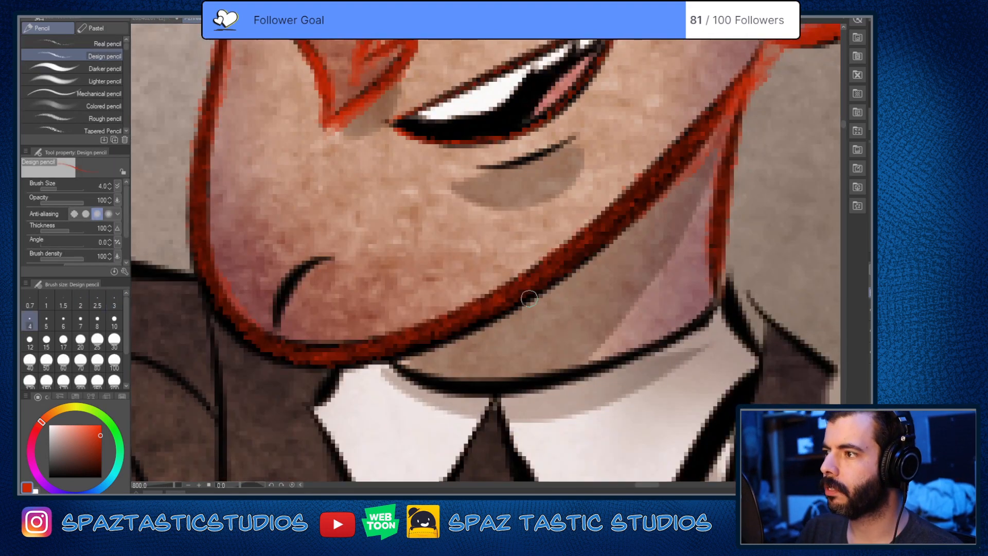
pyautogui.moveTo(511, 186)
pyautogui.mouseDown()
pyautogui.moveTo(494, 346)
pyautogui.moveTo(565, 295)
pyautogui.mouseUp()
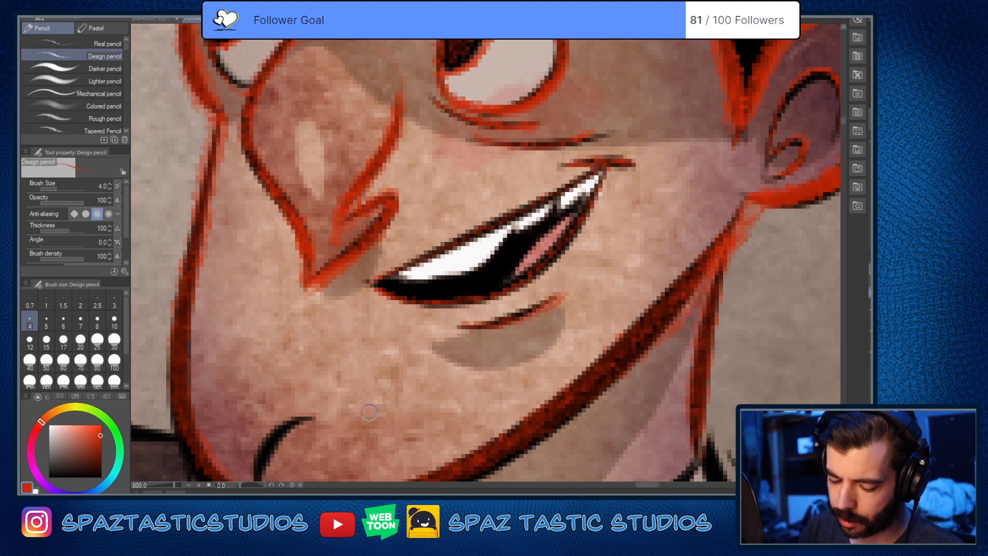
pyautogui.moveTo(383, 415); pyautogui.dragTo(558, 269)
pyautogui.moveTo(434, 341); pyautogui.dragTo(477, 271)
pyautogui.scroll(-4, 550, 357)
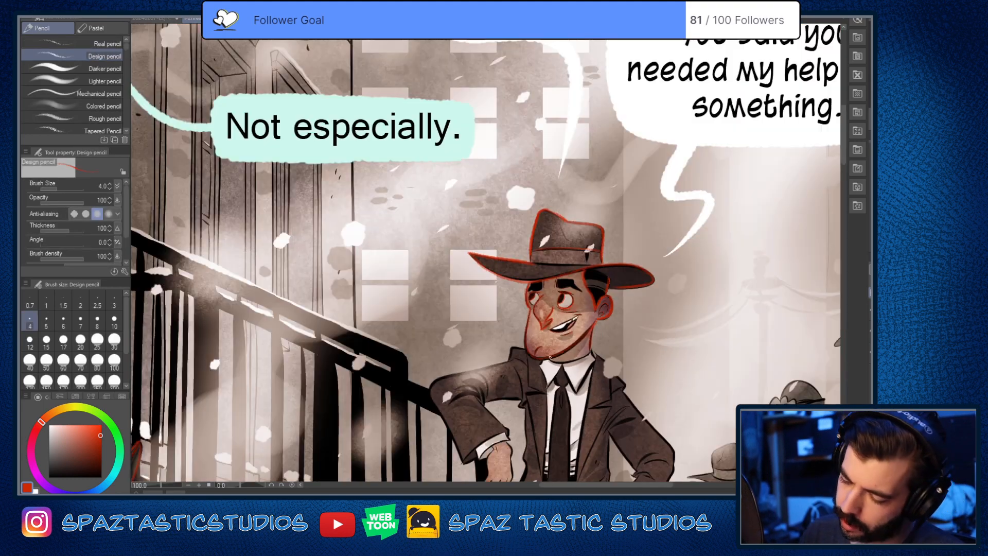
# Step: Outline the blocky main part of the larger eyebrow in red, touching up its lower inner corner at brush size 2.5
pyautogui.scroll(4, 557, 290)
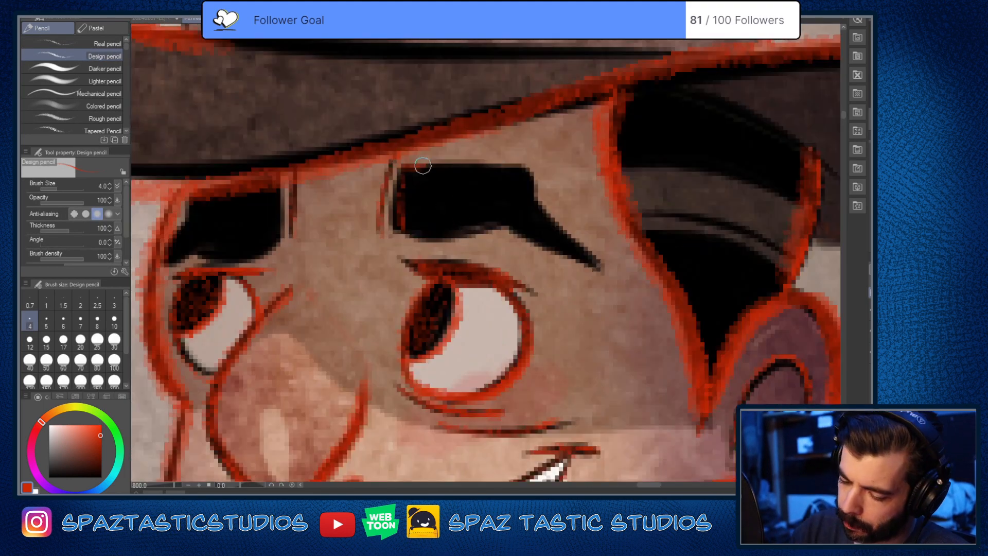
pyautogui.moveTo(419, 162)
pyautogui.mouseDown()
pyautogui.moveTo(526, 160)
pyautogui.moveTo(531, 174)
pyautogui.moveTo(495, 211)
pyautogui.moveTo(402, 228)
pyautogui.moveTo(512, 214)
pyautogui.moveTo(546, 201)
pyautogui.mouseUp()
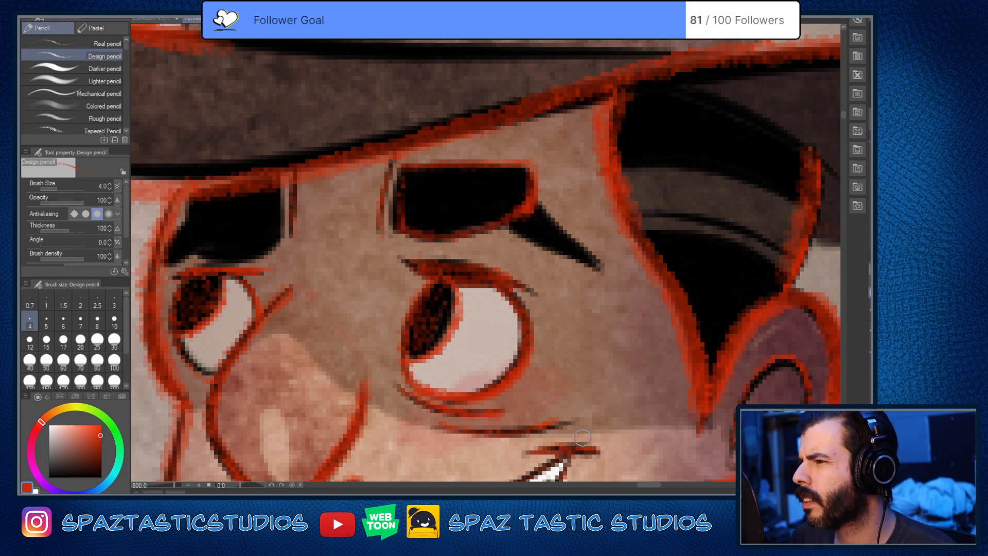
pyautogui.press('[')
pyautogui.press('[')
pyautogui.moveTo(402, 230)
pyautogui.mouseDown()
pyautogui.moveTo(407, 170)
pyautogui.moveTo(410, 237)
pyautogui.mouseUp()
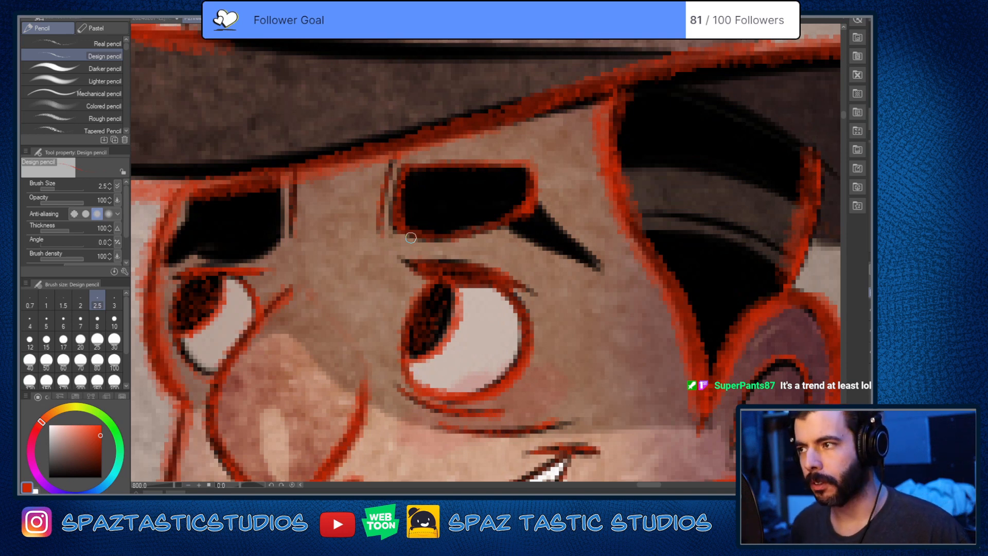
# Step: Outline the tapering outer tail of the larger eyebrow as a separate pointed triangle in red
pyautogui.moveTo(543, 362); pyautogui.dragTo(571, 351)
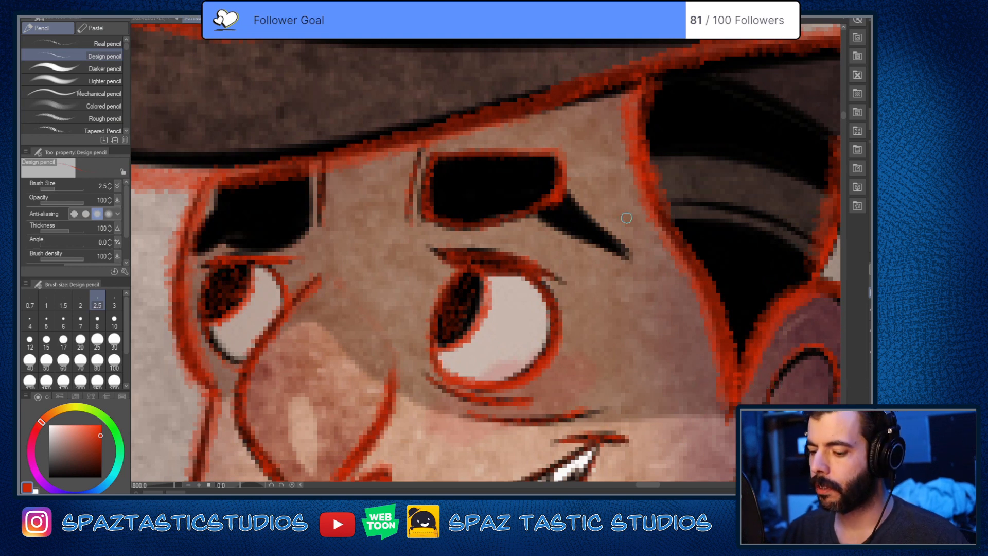
pyautogui.moveTo(561, 183); pyautogui.dragTo(628, 242)
pyautogui.moveTo(531, 211); pyautogui.dragTo(635, 258)
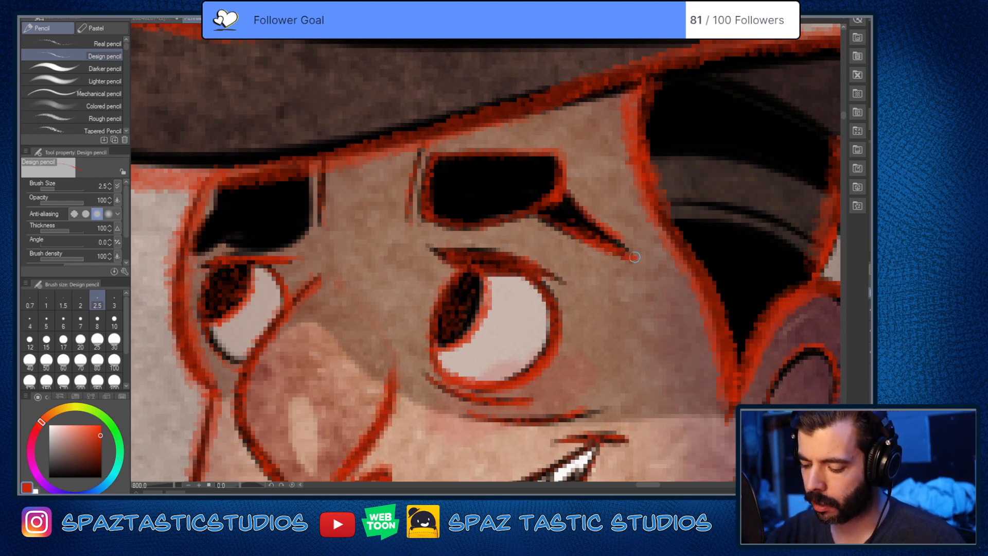
pyautogui.moveTo(563, 173); pyautogui.dragTo(598, 226)
pyautogui.moveTo(557, 154); pyautogui.dragTo(626, 240)
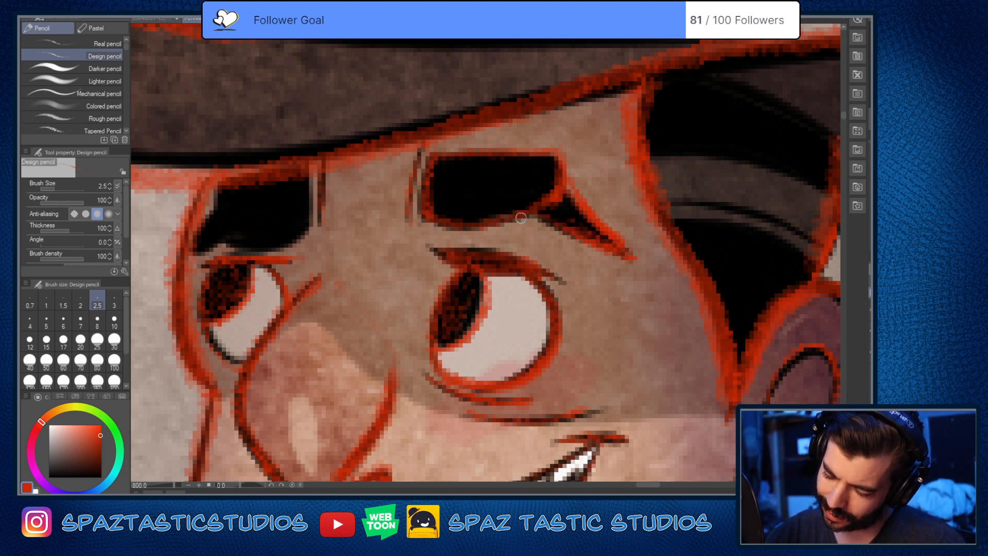
pyautogui.moveTo(535, 214); pyautogui.dragTo(634, 265)
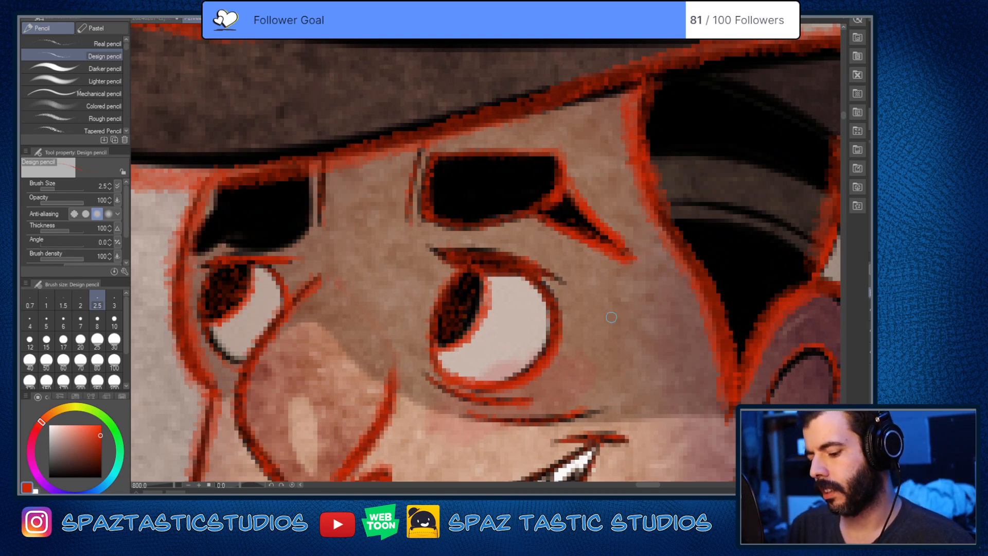
# Step: Outline the smaller eyebrow in red and separate its outer tail from the block with a dividing line
pyautogui.moveTo(562, 353); pyautogui.dragTo(689, 353)
pyautogui.moveTo(338, 204)
pyautogui.mouseDown()
pyautogui.moveTo(344, 226)
pyautogui.moveTo(379, 248)
pyautogui.moveTo(422, 238)
pyautogui.mouseUp()
pyautogui.moveTo(434, 173)
pyautogui.mouseDown()
pyautogui.moveTo(437, 227)
pyautogui.moveTo(320, 253)
pyautogui.moveTo(330, 248)
pyautogui.moveTo(313, 282)
pyautogui.mouseUp()
pyautogui.press('e')
pyautogui.press('p')
pyautogui.moveTo(340, 214)
pyautogui.mouseDown()
pyautogui.moveTo(321, 251)
pyautogui.moveTo(334, 248)
pyautogui.mouseUp()
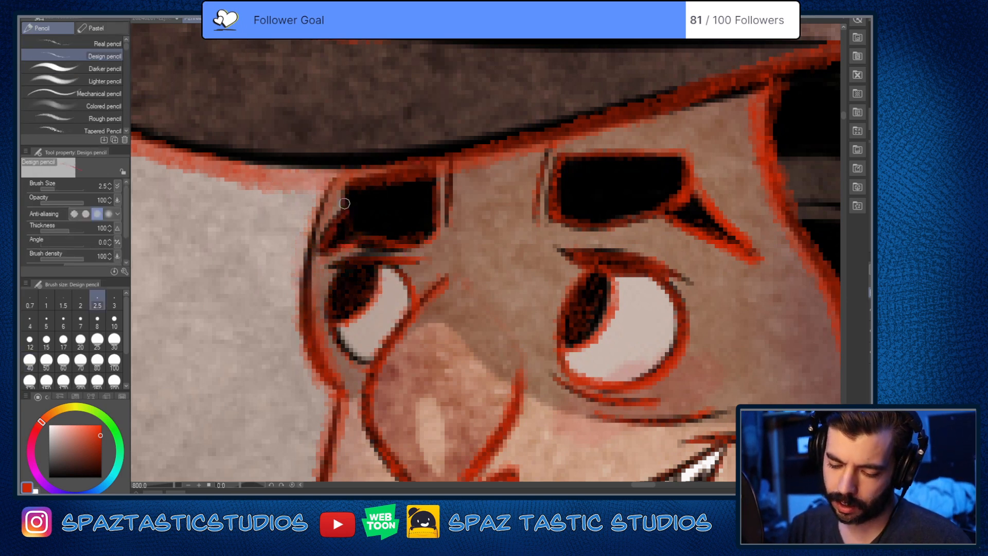
pyautogui.moveTo(350, 181); pyautogui.dragTo(348, 239)
pyautogui.moveTo(345, 204)
pyautogui.mouseDown()
pyautogui.moveTo(317, 253)
pyautogui.moveTo(309, 346)
pyautogui.moveTo(330, 385)
pyautogui.mouseUp()
pyautogui.scroll(-5, 659, 305)
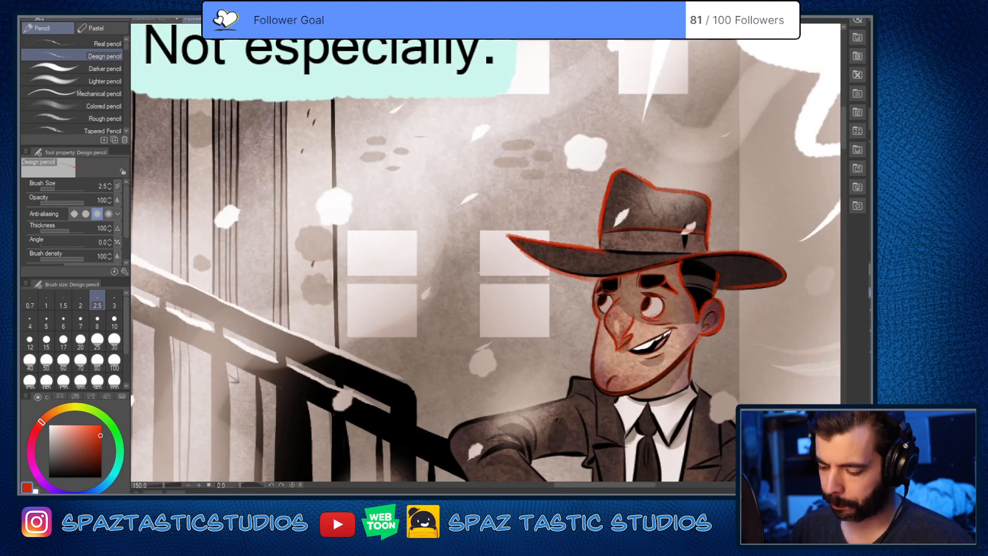
pyautogui.scroll(3, 648, 346)
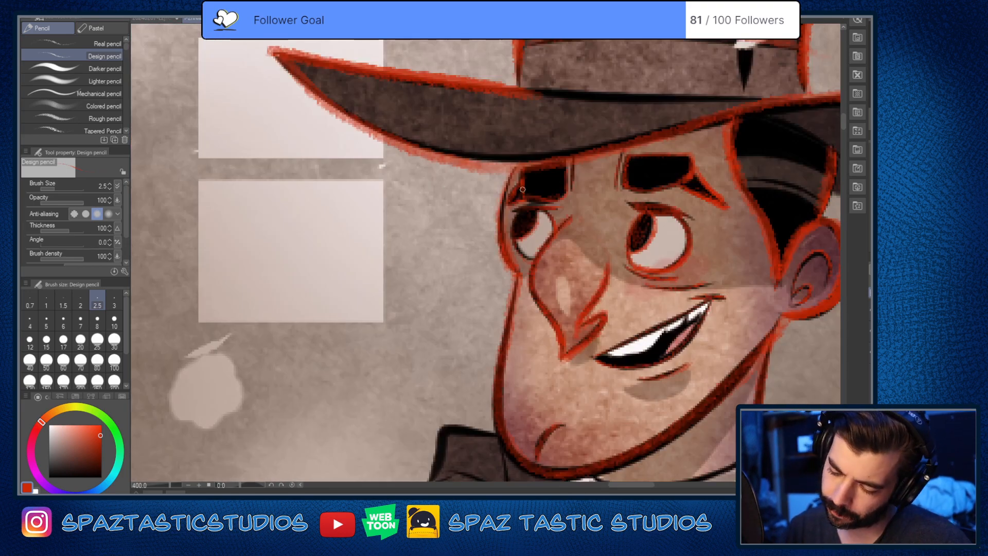
# Step: Trace the lower edge of the teeth and the outline of the hatted man's smiling mouth in red
pyautogui.moveTo(682, 292); pyautogui.dragTo(533, 291)
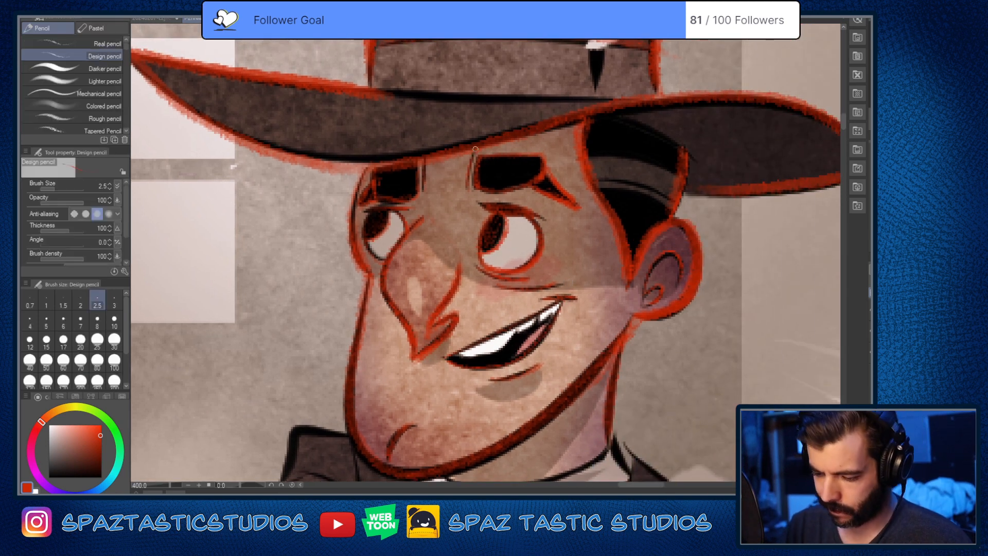
pyautogui.moveTo(573, 435); pyautogui.dragTo(585, 379)
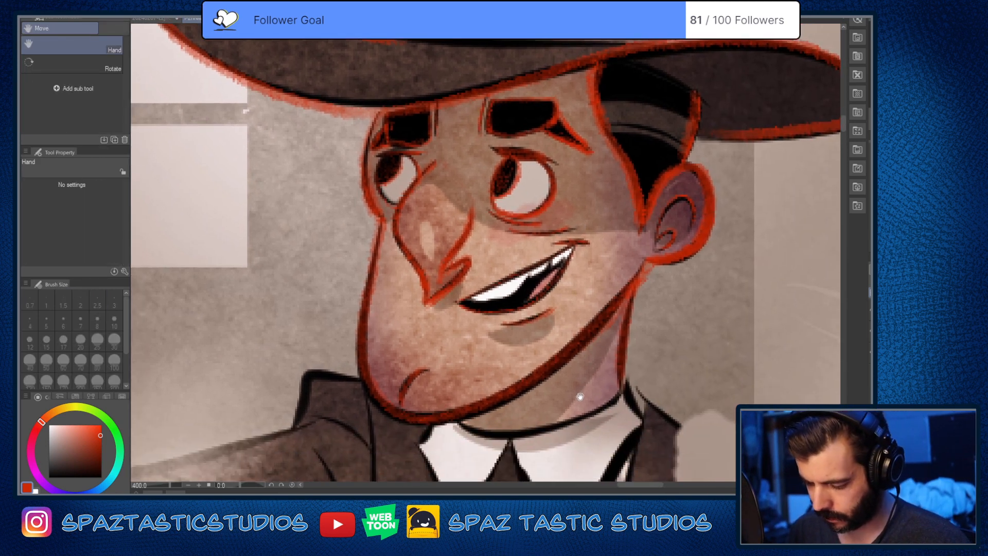
pyautogui.scroll(3, 539, 359)
pyautogui.moveTo(531, 333); pyautogui.dragTo(573, 385)
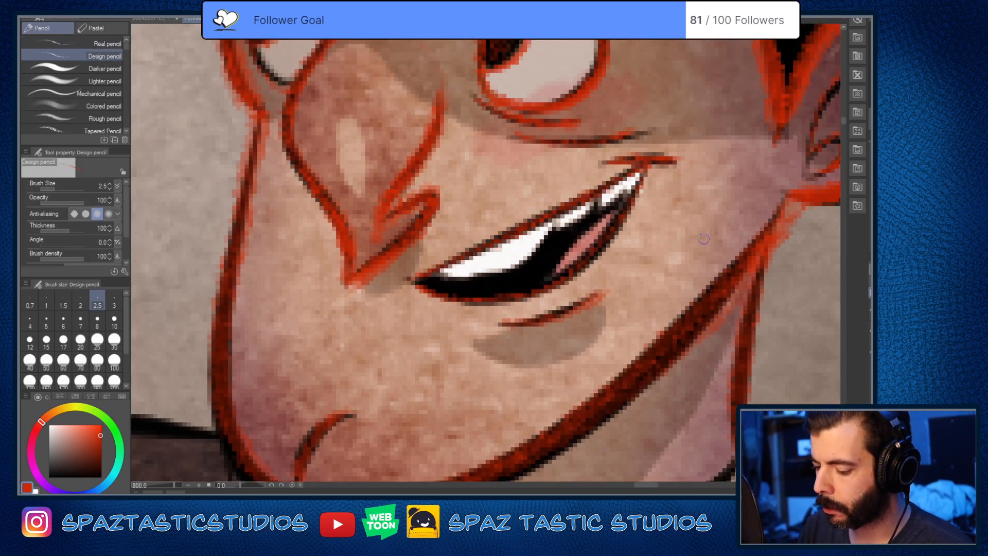
pyautogui.moveTo(704, 238); pyautogui.dragTo(681, 264)
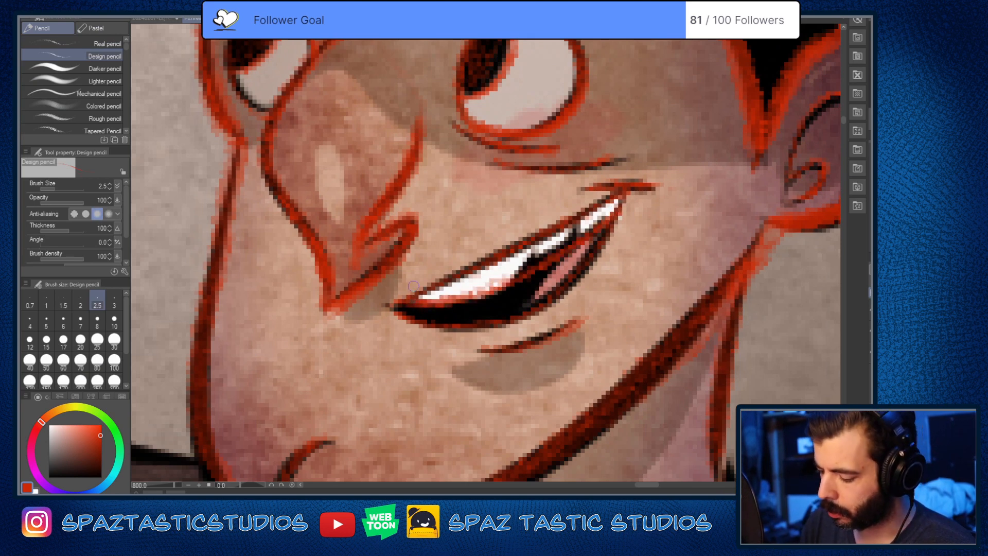
# Step: Hide the painting and strengthen the red line along the lower edge of the teeth
pyautogui.keyDown('alt'); pyautogui.click(871, 347); pyautogui.keyUp('alt')
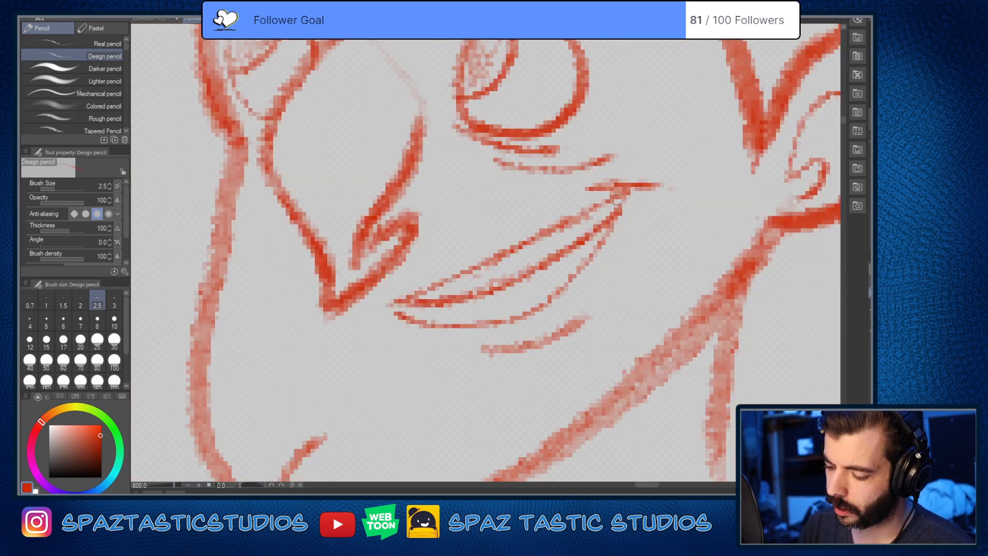
pyautogui.moveTo(617, 200)
pyautogui.mouseDown()
pyautogui.moveTo(604, 239)
pyautogui.moveTo(502, 284)
pyautogui.moveTo(400, 301)
pyautogui.mouseUp()
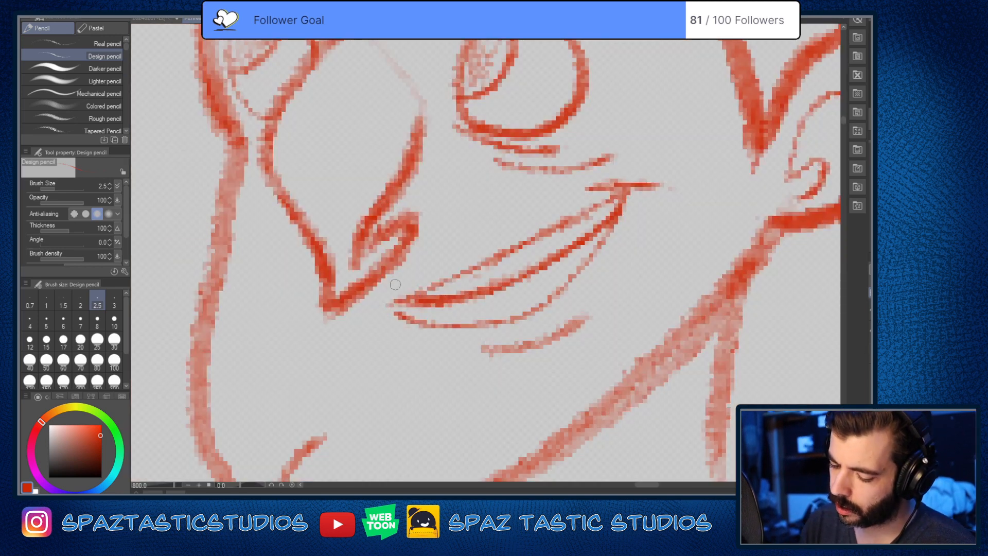
pyautogui.scroll(-4, 730, 328)
pyautogui.scroll(2, 719, 328)
pyautogui.moveTo(719, 328); pyautogui.dragTo(578, 328)
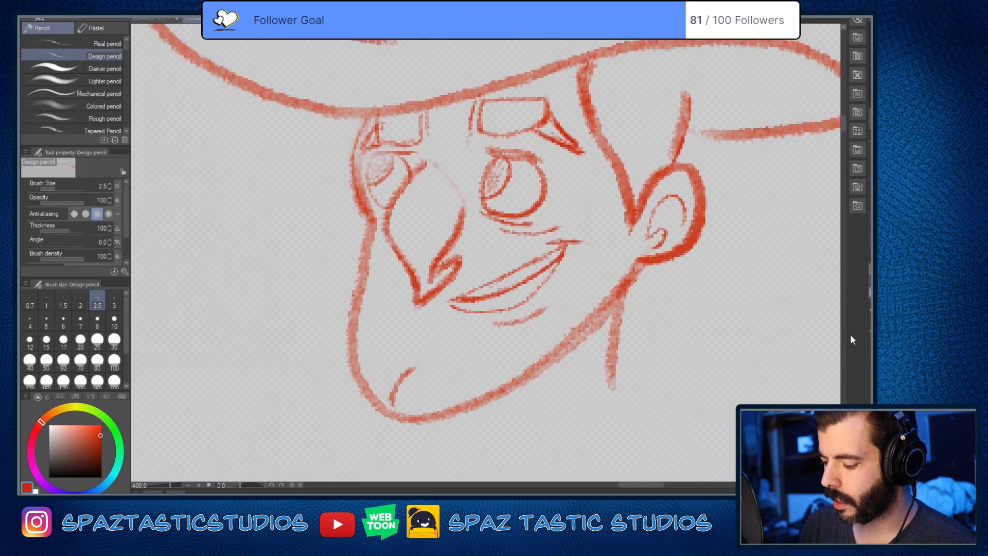
# Step: Shade the tongue and the dark interior of the hatted man's open mouth in red, checking against the painting
pyautogui.keyDown('alt'); pyautogui.click(870, 347); pyautogui.keyUp('alt')
pyautogui.keyDown('alt'); pyautogui.click(870, 346); pyautogui.keyUp('alt')
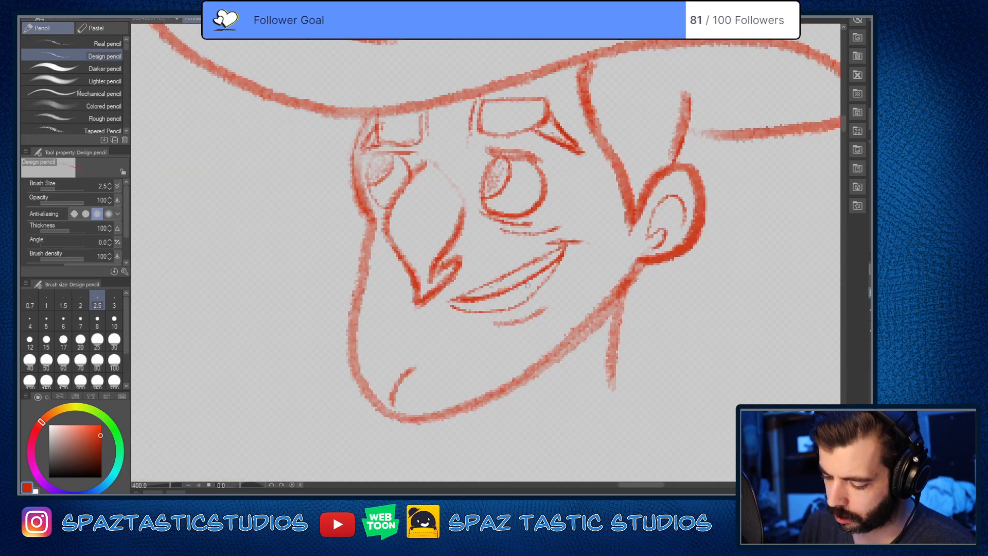
pyautogui.moveTo(533, 281)
pyautogui.mouseDown()
pyautogui.moveTo(521, 295)
pyautogui.moveTo(550, 270)
pyautogui.moveTo(531, 293)
pyautogui.mouseUp()
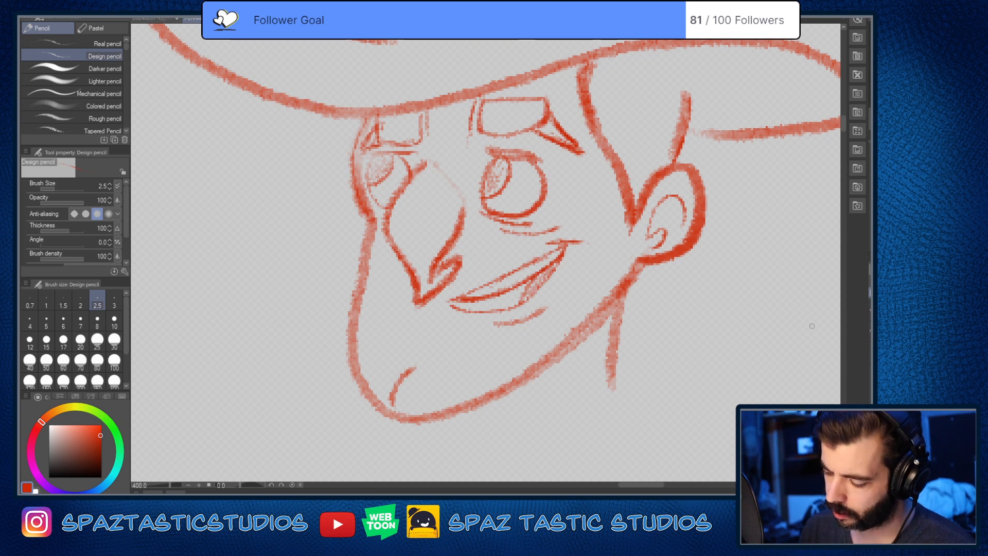
pyautogui.click(870, 347)
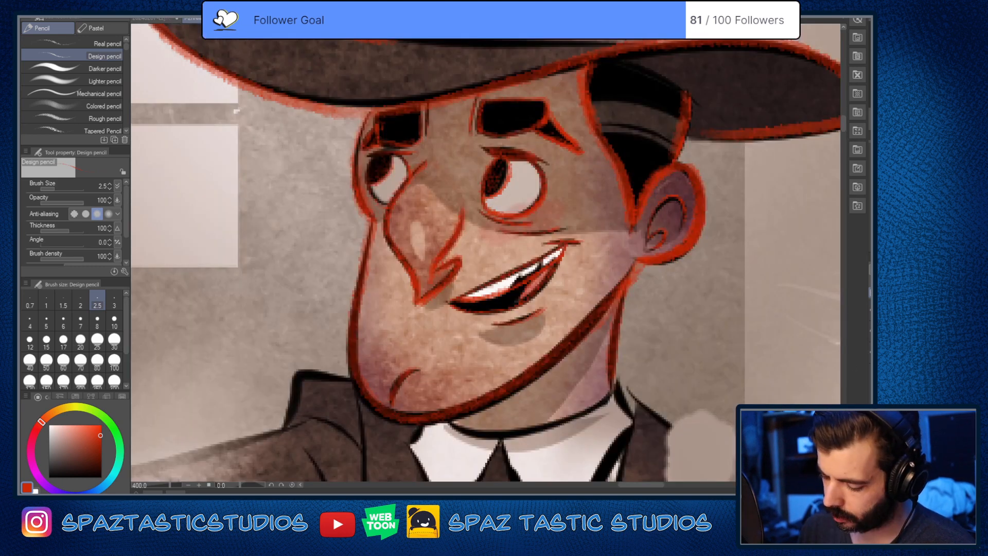
pyautogui.click(871, 348)
pyautogui.press('e')
pyautogui.press('p')
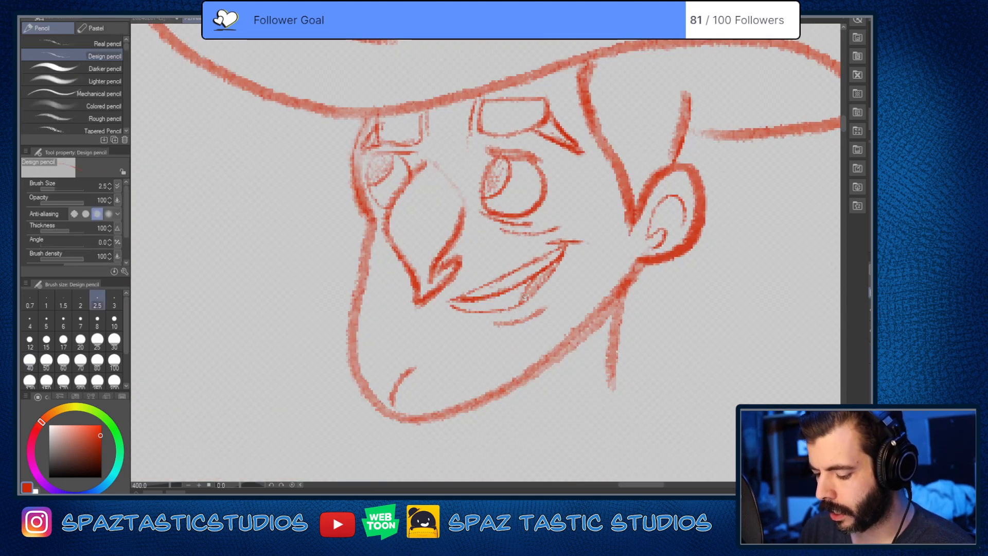
pyautogui.moveTo(455, 304); pyautogui.dragTo(523, 291)
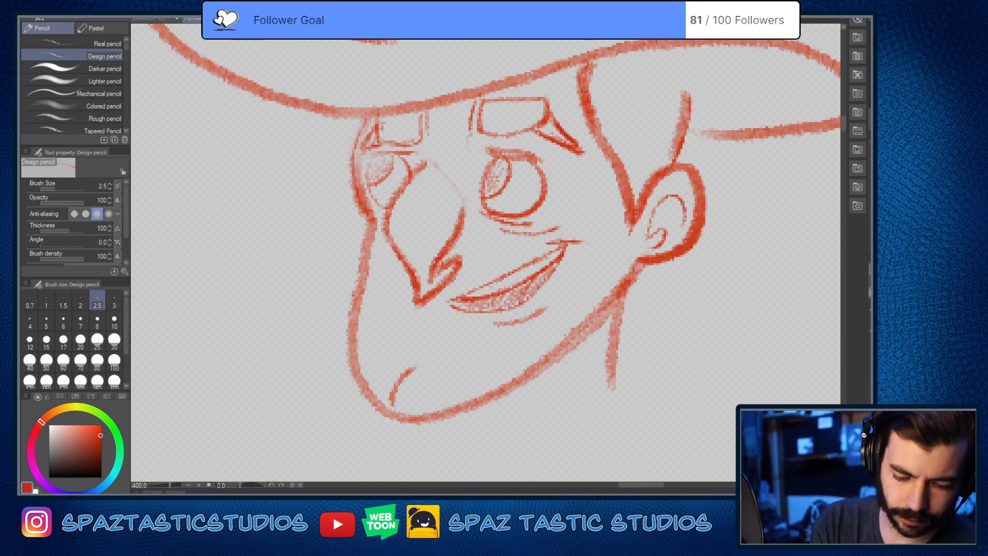
# Step: Thin the heavy jaw and neck lines with the Soft eraser at brush size 5
pyautogui.press('e')
pyautogui.press('[')
pyautogui.press('[')
pyautogui.press('[')
pyautogui.press('[')
pyautogui.press('[')
pyautogui.press('[')
pyautogui.press('[')
pyautogui.press('[')
pyautogui.press('[')
pyautogui.press('[')
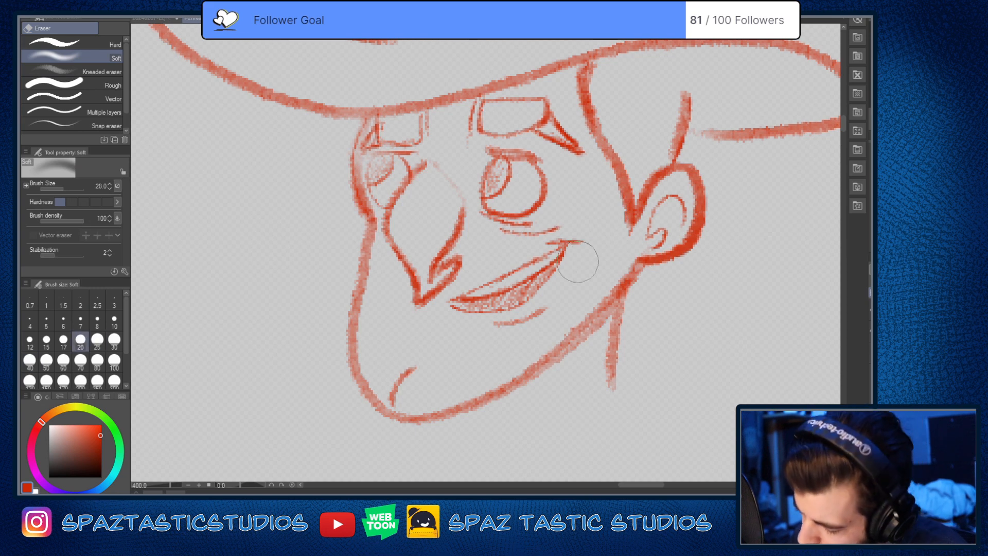
pyautogui.press('[')
pyautogui.press('[')
pyautogui.press('[')
pyautogui.press('[')
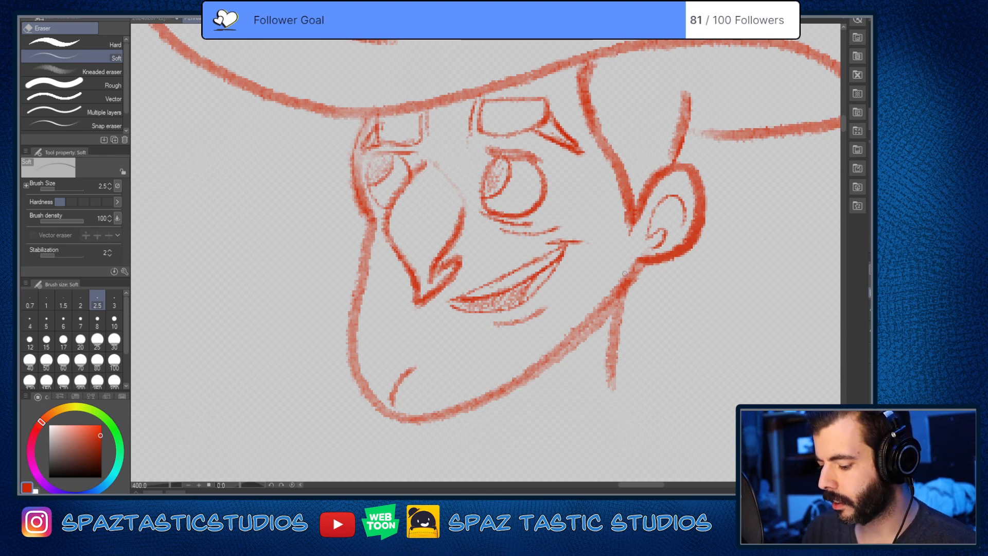
pyautogui.press(']')
pyautogui.press(']')
pyautogui.press(']')
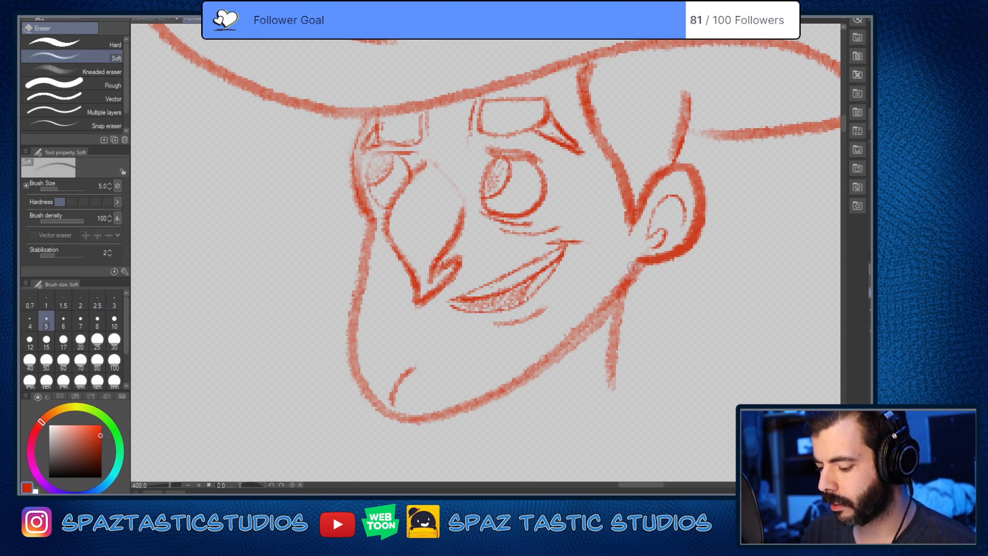
pyautogui.moveTo(632, 267); pyautogui.dragTo(498, 390)
pyautogui.moveTo(612, 314)
pyautogui.mouseDown()
pyautogui.moveTo(541, 374)
pyautogui.moveTo(622, 343)
pyautogui.moveTo(618, 393)
pyautogui.mouseUp()
pyautogui.moveTo(644, 272)
pyautogui.mouseDown()
pyautogui.moveTo(635, 295)
pyautogui.moveTo(615, 290)
pyautogui.moveTo(569, 346)
pyautogui.mouseUp()
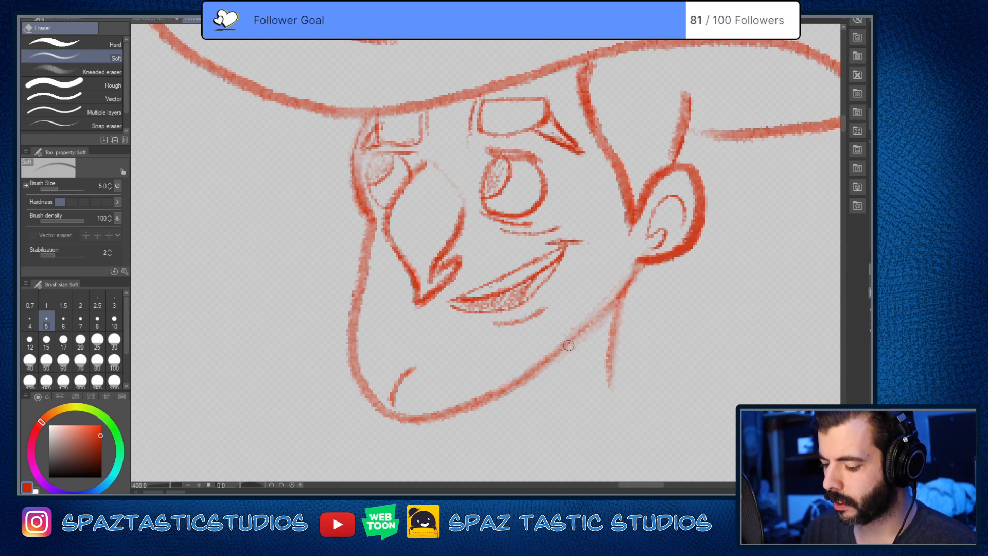
# Step: Erase the dividing lines inside both eyebrows and thin the heavy outlines at the sideburn and beside the smaller eye
pyautogui.moveTo(604, 158); pyautogui.dragTo(630, 230)
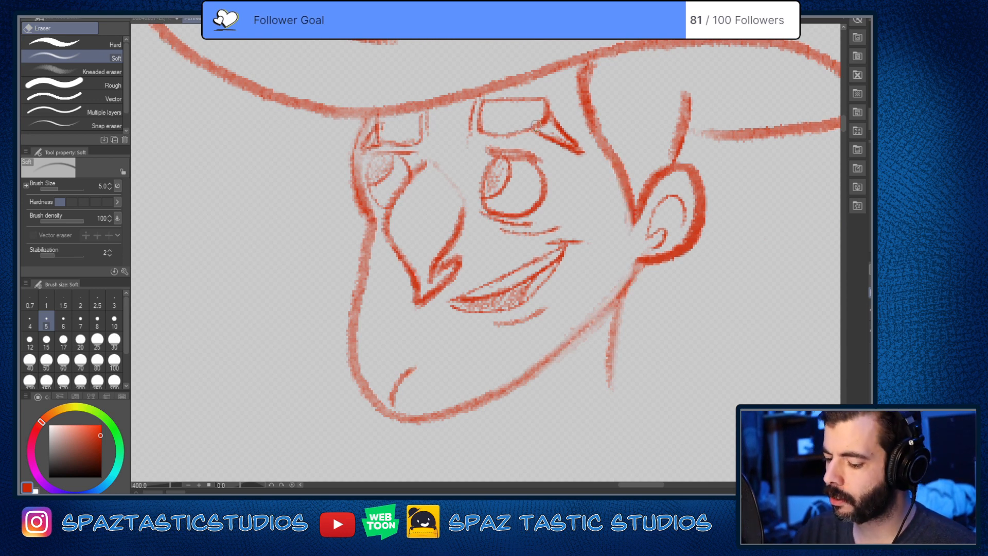
pyautogui.moveTo(537, 126)
pyautogui.mouseDown()
pyautogui.moveTo(553, 127)
pyautogui.moveTo(540, 123)
pyautogui.mouseUp()
pyautogui.moveTo(555, 135)
pyautogui.mouseDown()
pyautogui.moveTo(564, 144)
pyautogui.moveTo(542, 119)
pyautogui.moveTo(590, 158)
pyautogui.mouseUp()
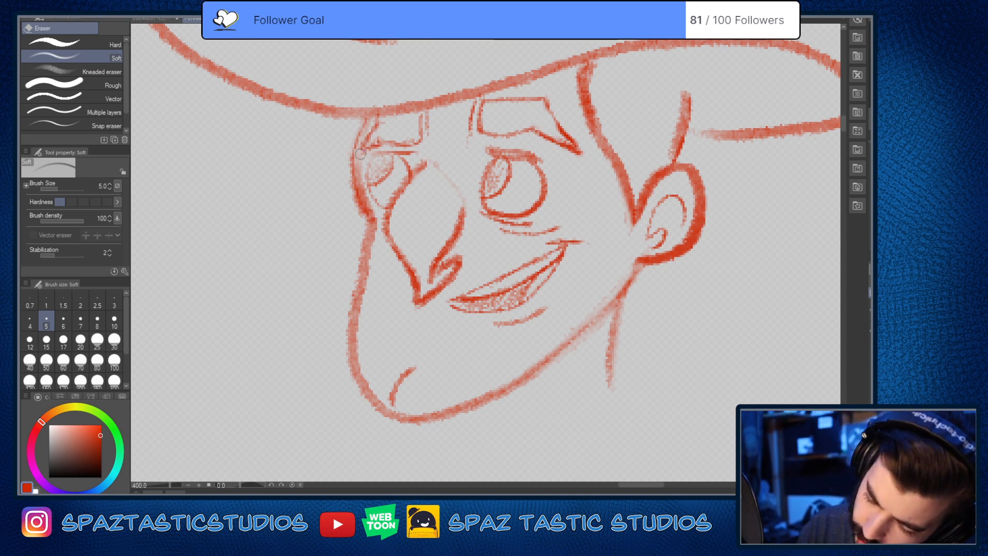
pyautogui.moveTo(360, 153); pyautogui.dragTo(375, 219)
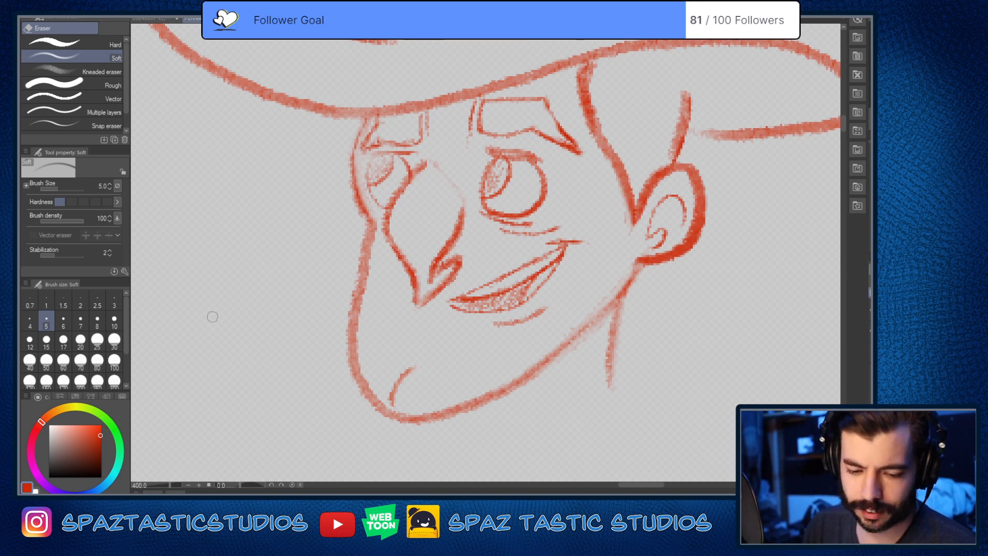
# Step: Darken the mouth interior with the red Design pencil, filling the area below the teeth out to the mouth corner
pyautogui.press('p')
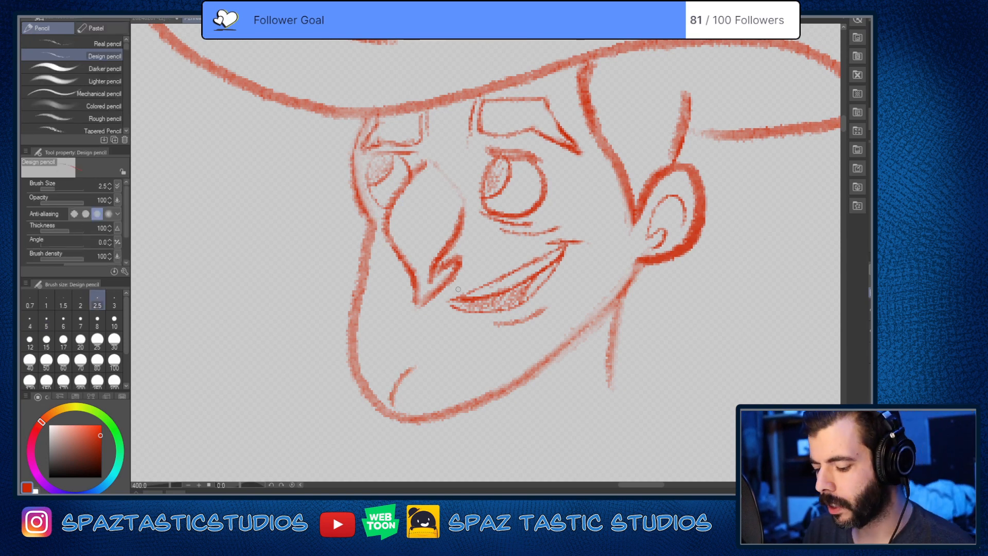
pyautogui.scroll(2, 502, 294)
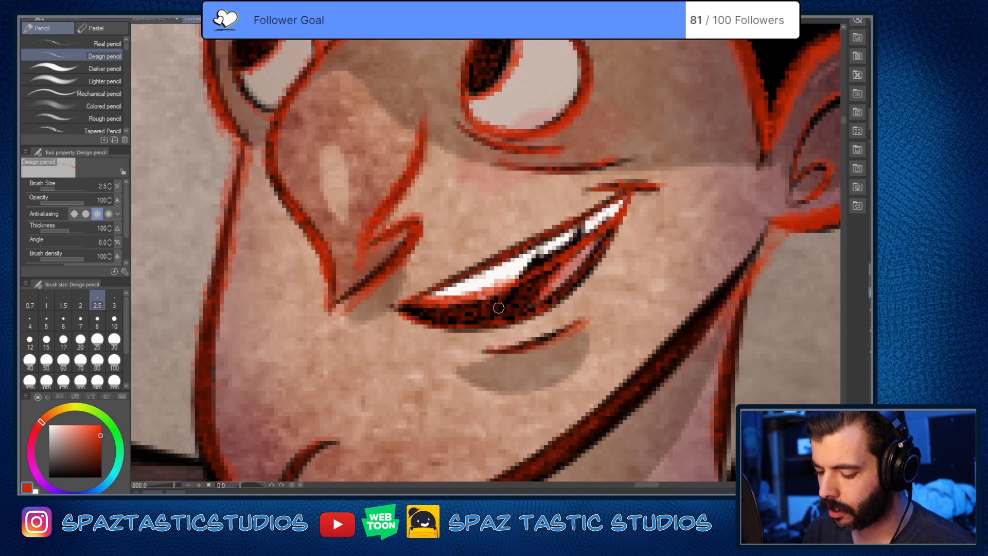
pyautogui.press('e')
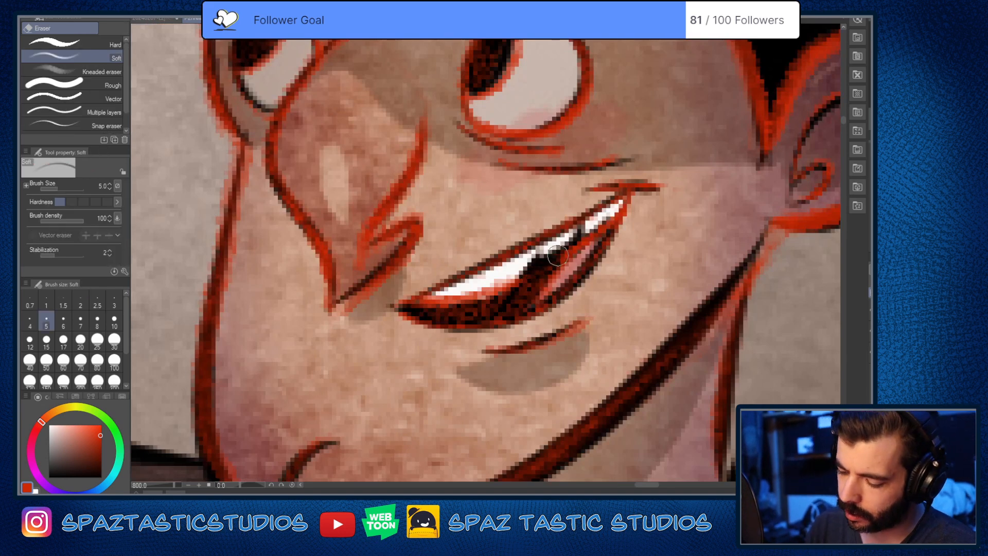
pyautogui.press('p')
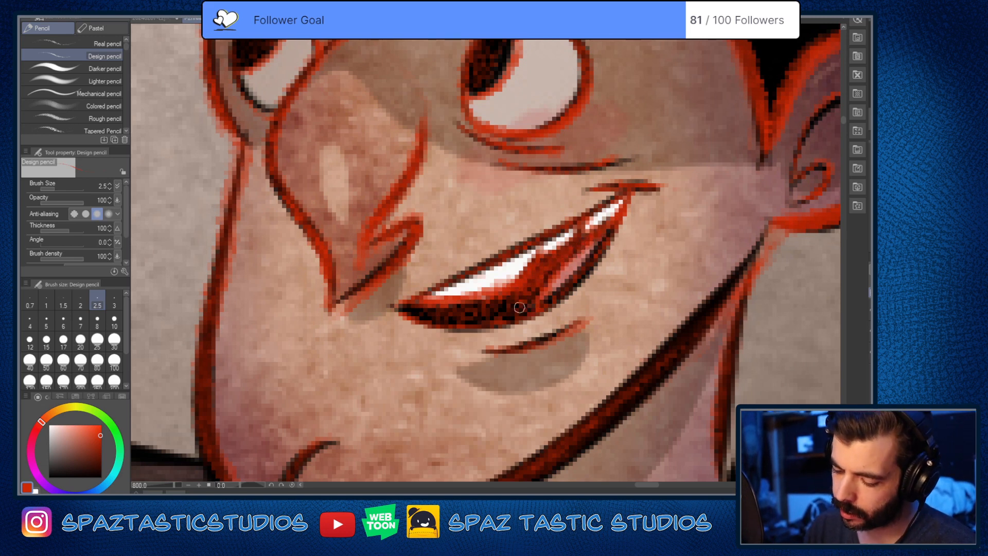
pyautogui.moveTo(411, 309)
pyautogui.mouseDown()
pyautogui.moveTo(481, 317)
pyautogui.moveTo(516, 293)
pyautogui.moveTo(513, 312)
pyautogui.moveTo(538, 282)
pyautogui.mouseUp()
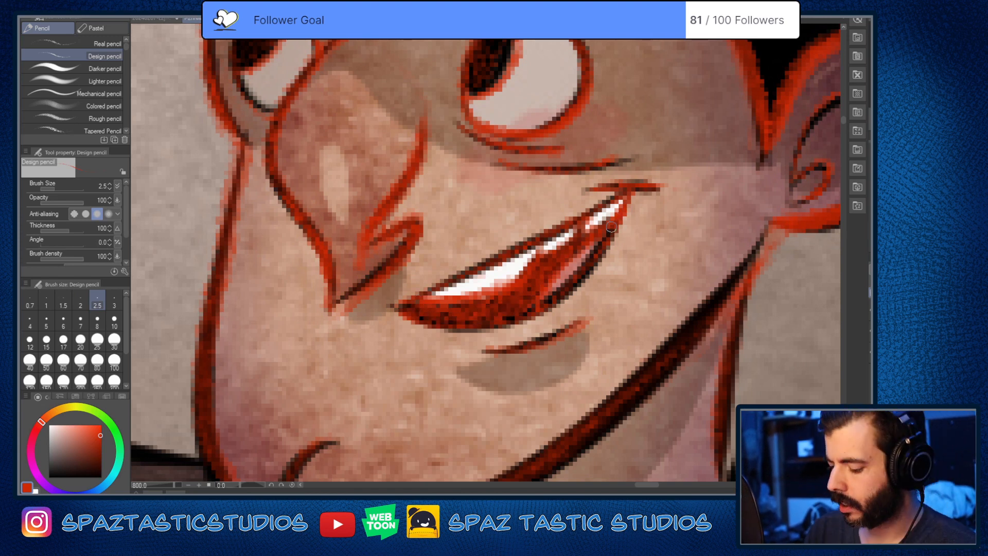
pyautogui.moveTo(611, 227); pyautogui.dragTo(541, 306)
pyautogui.scroll(-3, 624, 379)
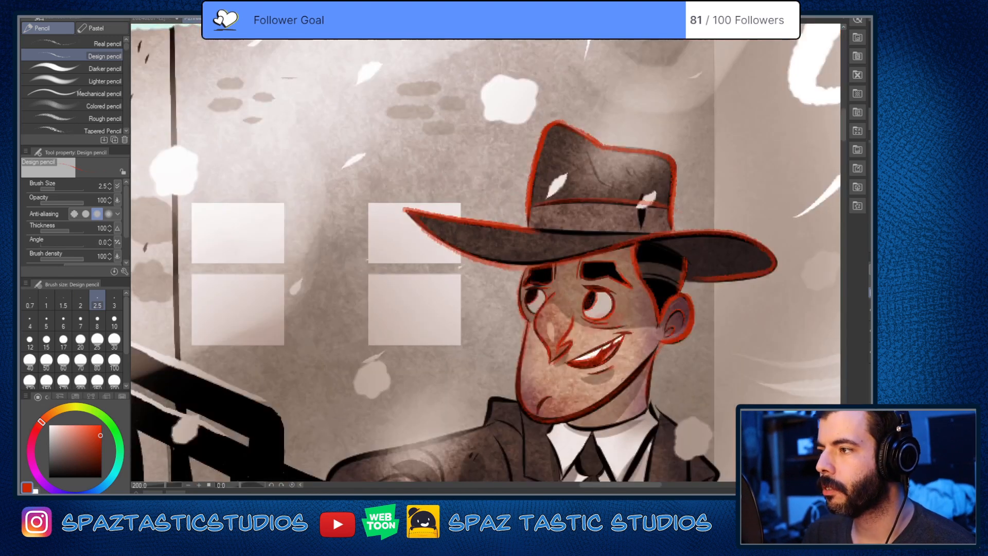
pyautogui.moveTo(653, 411); pyautogui.dragTo(525, 271)
pyautogui.scroll(3, 524, 271)
pyautogui.scroll(-4, 524, 271)
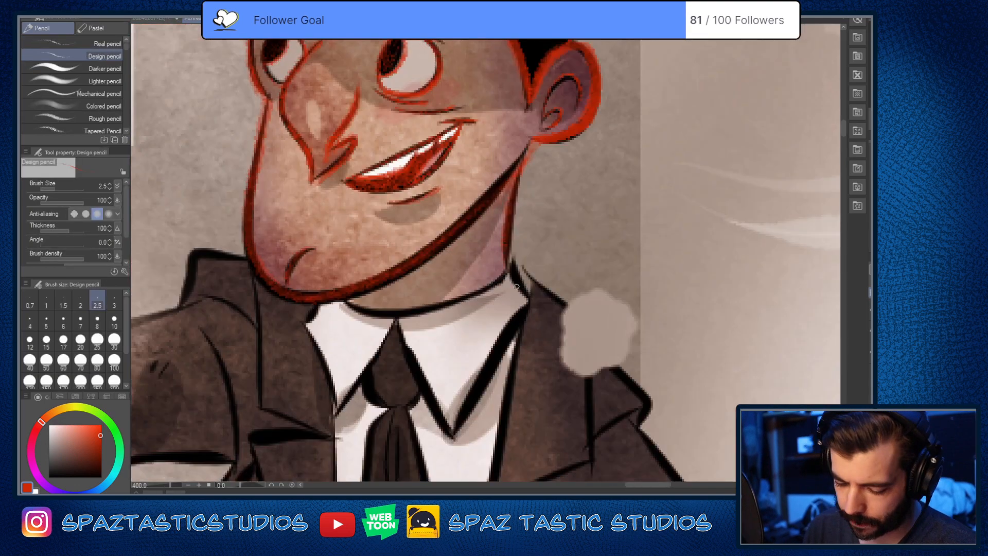
pyautogui.scroll(2, 358, 311)
pyautogui.moveTo(555, 359); pyautogui.dragTo(540, 314)
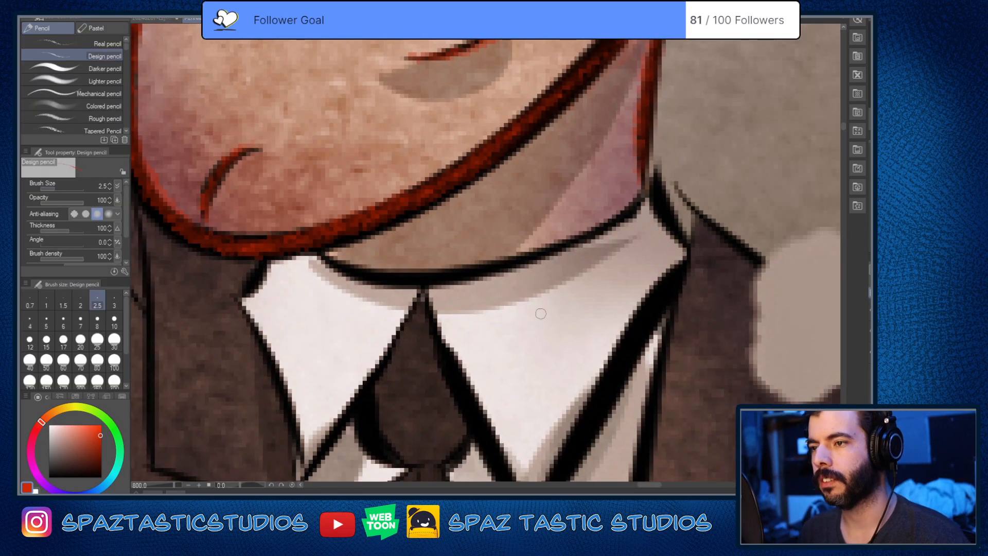
pyautogui.moveTo(318, 249)
pyautogui.mouseDown()
pyautogui.moveTo(350, 273)
pyautogui.moveTo(588, 225)
pyautogui.mouseUp()
pyautogui.hotkey('ctrl', 'z')
pyautogui.moveTo(318, 250)
pyautogui.mouseDown()
pyautogui.moveTo(363, 278)
pyautogui.moveTo(558, 247)
pyautogui.mouseUp()
pyautogui.hotkey('ctrl', 'z')
# Step: Trace the shirt collar's back edge and its curved neckline under the jaw in red, reinforcing the neck line above
pyautogui.moveTo(651, 172)
pyautogui.mouseDown()
pyautogui.moveTo(677, 225)
pyautogui.moveTo(689, 243)
pyautogui.mouseUp()
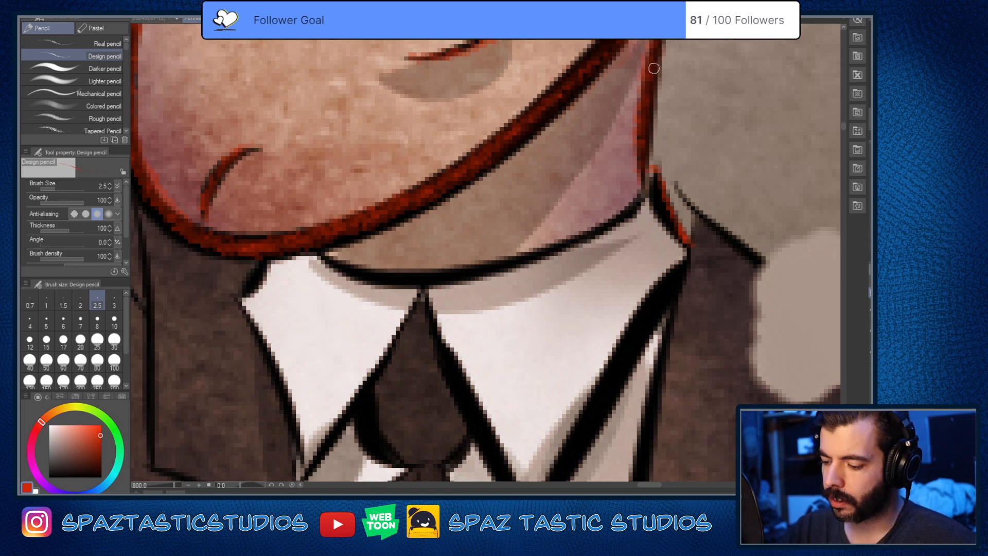
pyautogui.moveTo(654, 72); pyautogui.dragTo(643, 188)
pyautogui.press('space')
pyautogui.moveTo(609, 302); pyautogui.dragTo(585, 341)
pyautogui.press('^')
pyautogui.press('^')
pyautogui.press('^')
pyautogui.press('^')
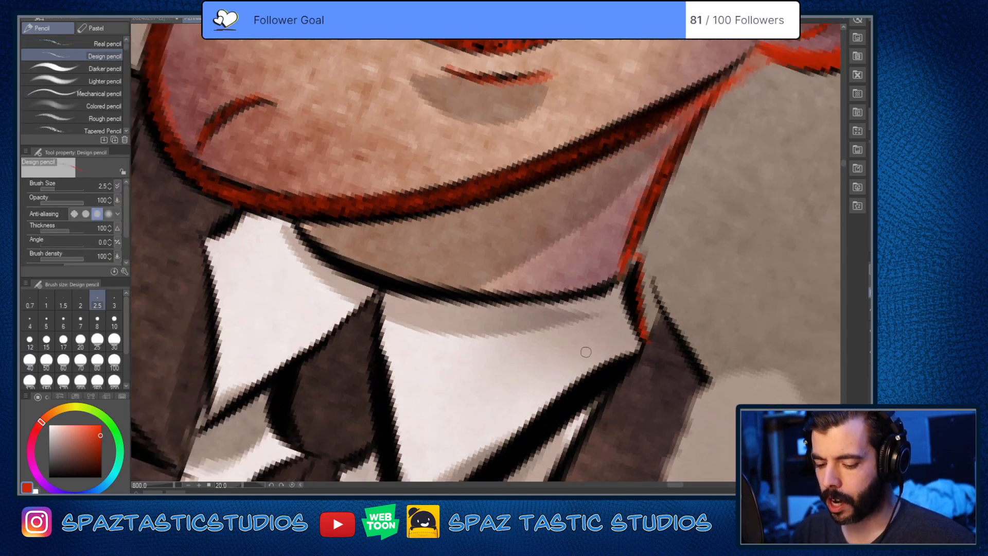
pyautogui.press('^')
pyautogui.press('^')
pyautogui.press('^')
pyautogui.moveTo(309, 174)
pyautogui.mouseDown()
pyautogui.moveTo(389, 267)
pyautogui.moveTo(528, 308)
pyautogui.moveTo(623, 303)
pyautogui.mouseUp()
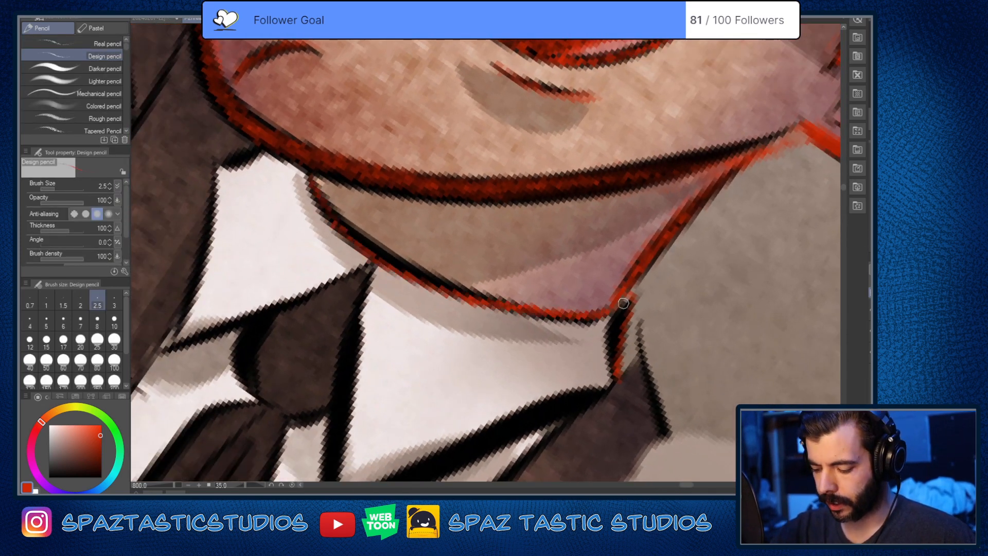
# Step: Trace the inner edge of the larger collar flap in red, from the top of the tie down to the flap's point
pyautogui.press('-')
pyautogui.press('-')
pyautogui.press('-')
pyautogui.press('-')
pyautogui.press('-')
pyautogui.press('-')
pyautogui.press('-')
pyautogui.press('space')
pyautogui.moveTo(605, 411); pyautogui.dragTo(666, 260)
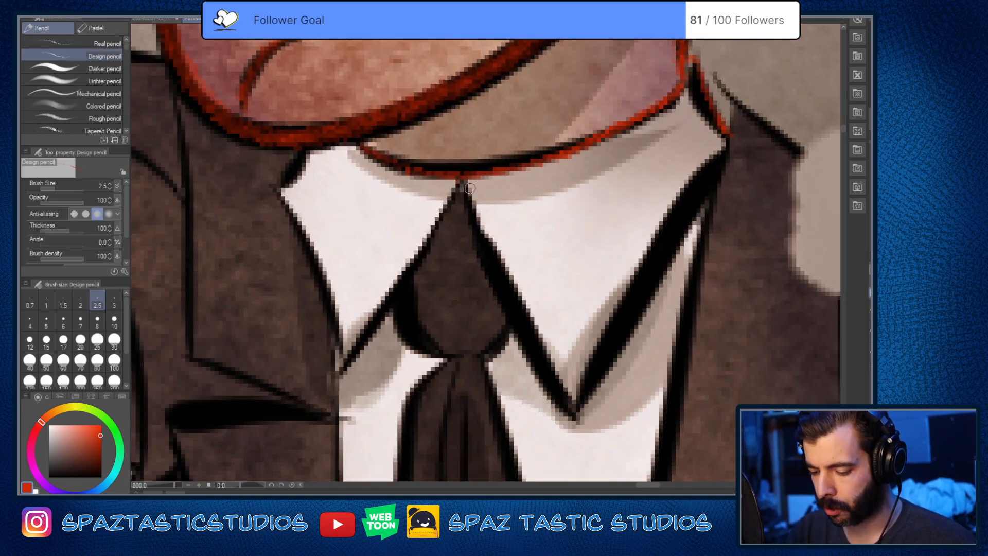
pyautogui.moveTo(466, 184)
pyautogui.mouseDown()
pyautogui.moveTo(475, 229)
pyautogui.moveTo(540, 365)
pyautogui.moveTo(581, 418)
pyautogui.mouseUp()
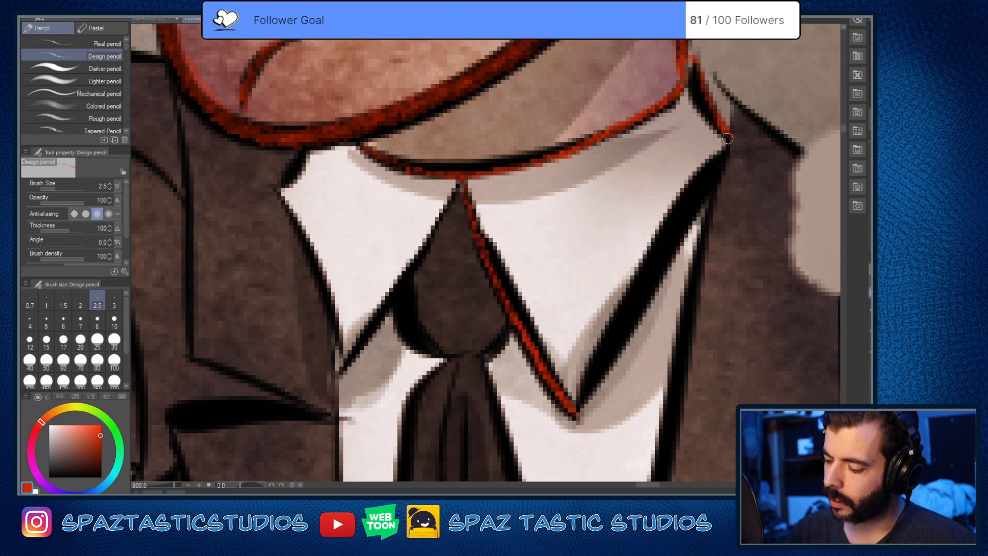
# Step: Erase part of the collar's back edge and redraw it in red down to the collar's outer corner
pyautogui.press('e')
pyautogui.moveTo(705, 79); pyautogui.dragTo(717, 105)
pyautogui.press('p')
pyautogui.press('space')
pyautogui.moveTo(746, 165); pyautogui.dragTo(647, 304)
pyautogui.moveTo(595, 199); pyautogui.dragTo(632, 278)
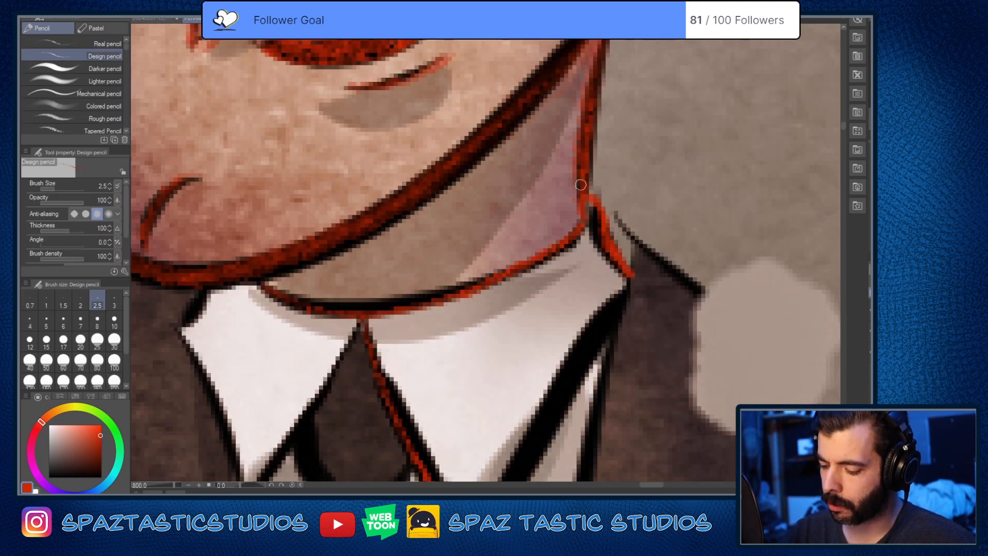
# Step: Clean up the back of the neck with the eraser and redraw its red line down to the collar
pyautogui.press('e')
pyautogui.moveTo(591, 194); pyautogui.dragTo(596, 203)
pyautogui.press('p')
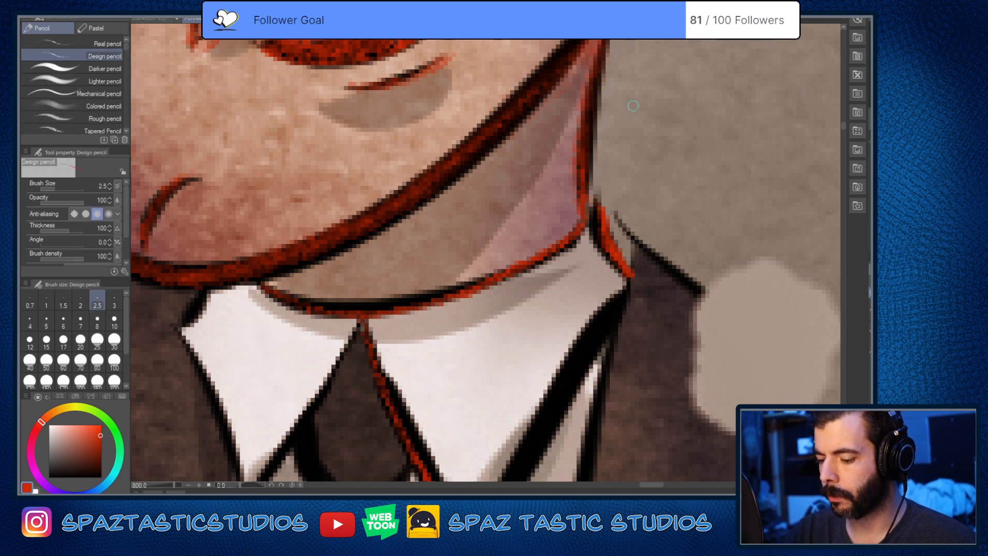
pyautogui.press('space')
pyautogui.moveTo(614, 54); pyautogui.dragTo(585, 135)
pyautogui.press('e')
pyautogui.moveTo(619, 53)
pyautogui.mouseDown()
pyautogui.moveTo(594, 100)
pyautogui.moveTo(596, 51)
pyautogui.moveTo(565, 151)
pyautogui.moveTo(556, 285)
pyautogui.mouseUp()
pyautogui.press('p')
pyautogui.moveTo(560, 183)
pyautogui.mouseDown()
pyautogui.moveTo(556, 325)
pyautogui.moveTo(570, 290)
pyautogui.mouseUp()
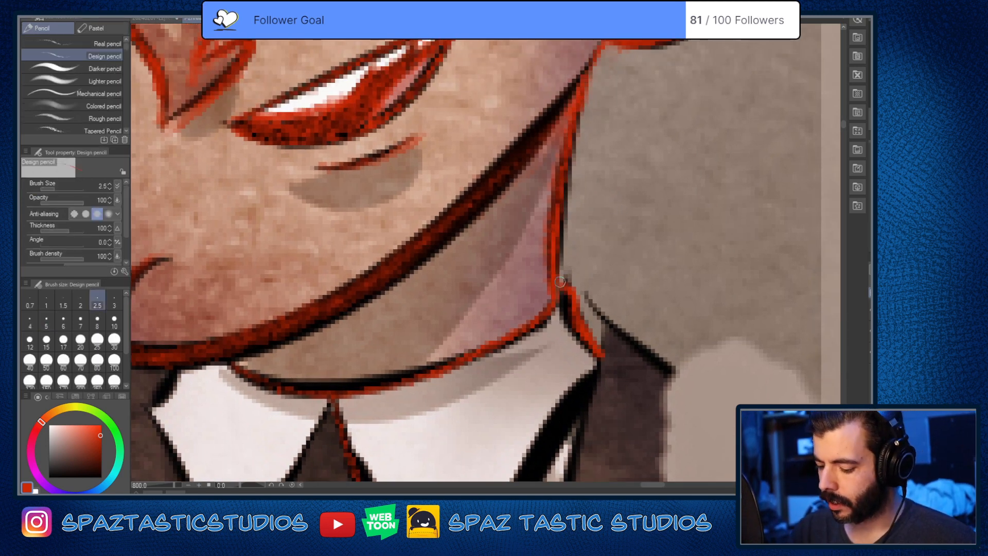
# Step: Trace the short sloping jacket line behind the collar in red, ending at the pale blot on the shoulder
pyautogui.press('space')
pyautogui.moveTo(639, 351); pyautogui.dragTo(609, 205)
pyautogui.moveTo(558, 153); pyautogui.dragTo(662, 242)
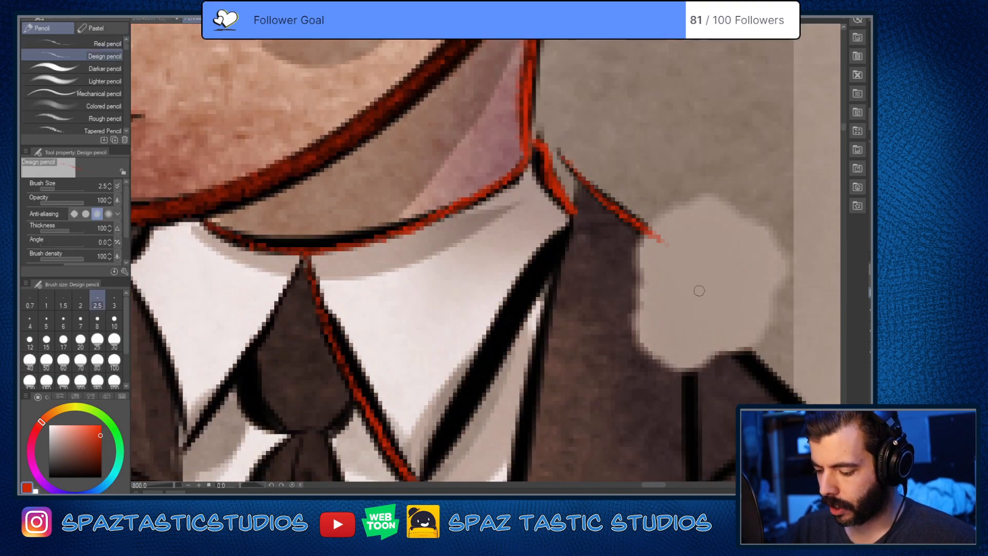
# Step: Outline the smaller collar flap in red, from under the chin to its point and back up along the tie
pyautogui.scroll(-7, 651, 362)
pyautogui.scroll(9, 607, 392)
pyautogui.scroll(-8, 489, 249)
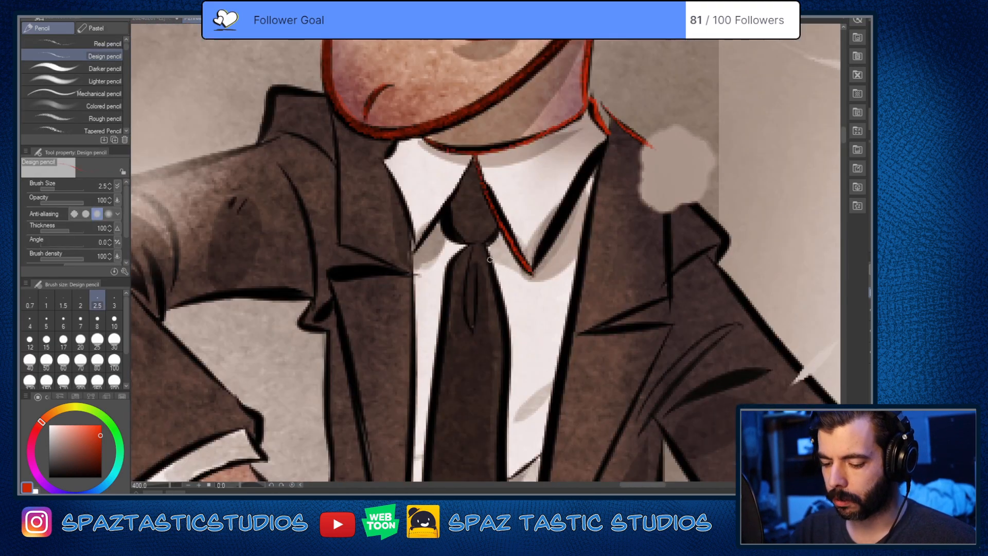
pyautogui.scroll(5, 462, 216)
pyautogui.press('space')
pyautogui.moveTo(422, 168); pyautogui.dragTo(564, 271)
pyautogui.moveTo(482, 162)
pyautogui.mouseDown()
pyautogui.moveTo(457, 202)
pyautogui.moveTo(510, 337)
pyautogui.moveTo(521, 397)
pyautogui.mouseUp()
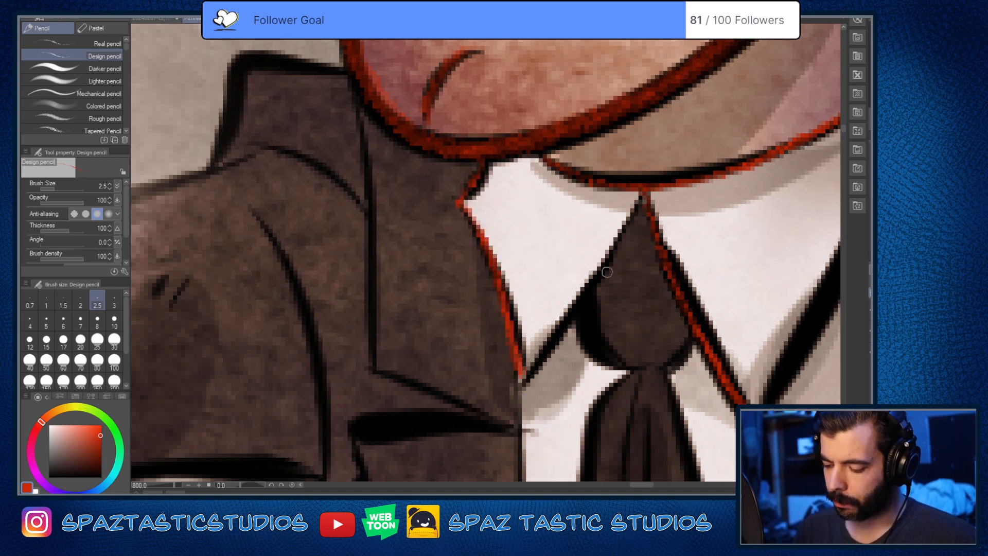
pyautogui.moveTo(640, 190)
pyautogui.mouseDown()
pyautogui.moveTo(513, 387)
pyautogui.moveTo(543, 360)
pyautogui.mouseUp()
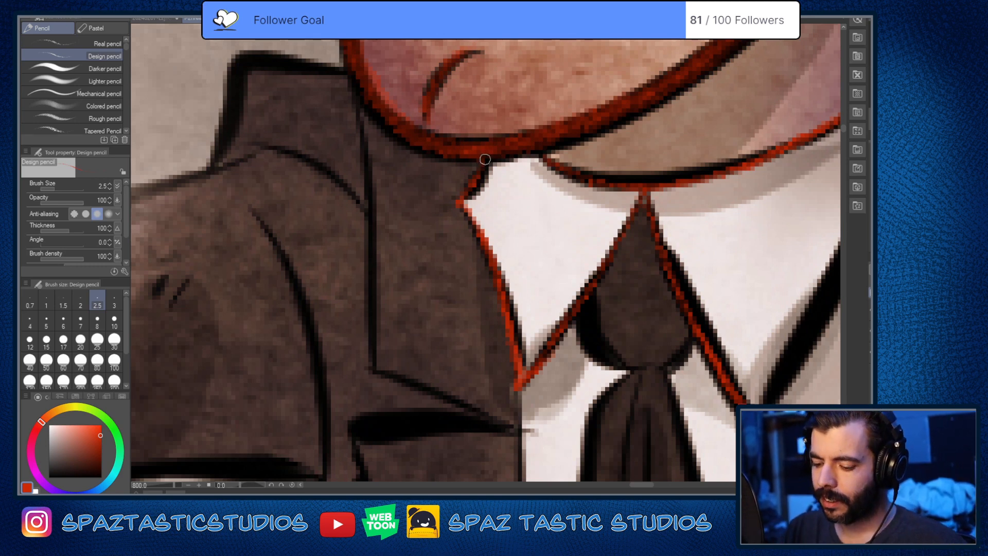
# Step: Finish the smaller collar flap's red outline under the chin and trace the curved sides of the tie knot in red
pyautogui.moveTo(485, 160)
pyautogui.mouseDown()
pyautogui.moveTo(470, 191)
pyautogui.moveTo(485, 167)
pyautogui.mouseUp()
pyautogui.moveTo(463, 206)
pyautogui.mouseDown()
pyautogui.moveTo(522, 396)
pyautogui.moveTo(573, 298)
pyautogui.mouseUp()
pyautogui.moveTo(646, 395); pyautogui.dragTo(544, 271)
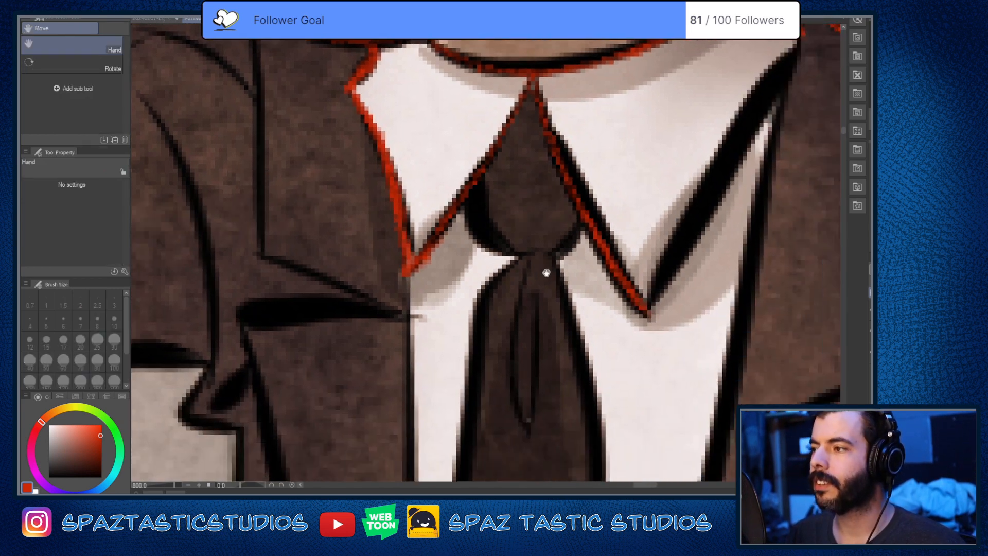
pyautogui.moveTo(474, 208)
pyautogui.mouseDown()
pyautogui.moveTo(476, 241)
pyautogui.moveTo(517, 254)
pyautogui.moveTo(471, 220)
pyautogui.moveTo(517, 252)
pyautogui.moveTo(585, 219)
pyautogui.moveTo(561, 255)
pyautogui.moveTo(582, 225)
pyautogui.mouseUp()
pyautogui.moveTo(534, 83)
pyautogui.mouseDown()
pyautogui.moveTo(555, 135)
pyautogui.moveTo(500, 147)
pyautogui.mouseUp()
pyautogui.moveTo(626, 430); pyautogui.dragTo(613, 257)
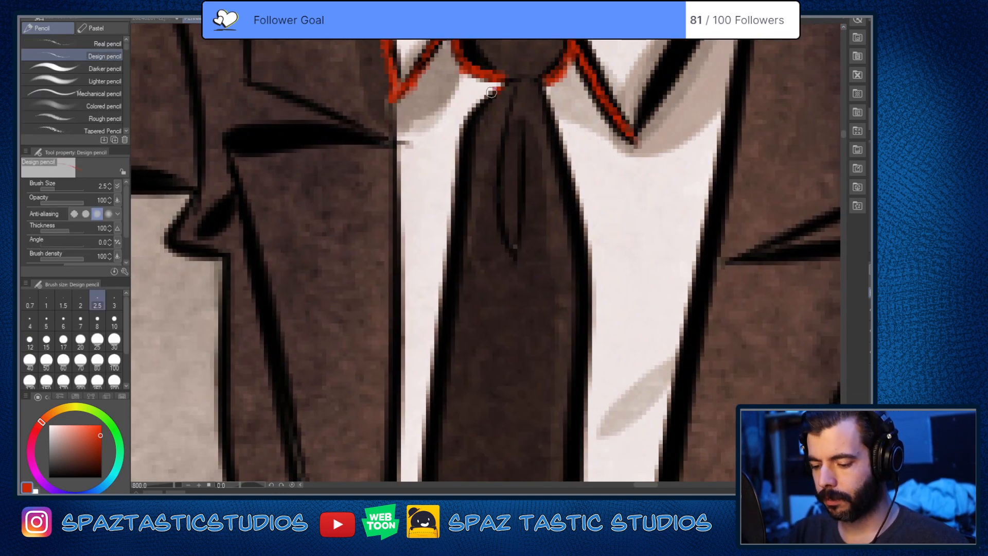
# Step: Trace both long edges of the hanging tie in red, from below the knot down towards the waist
pyautogui.scroll(-2, 459, 282)
pyautogui.moveTo(579, 321)
pyautogui.mouseDown()
pyautogui.moveTo(575, 396)
pyautogui.moveTo(620, 296)
pyautogui.mouseUp()
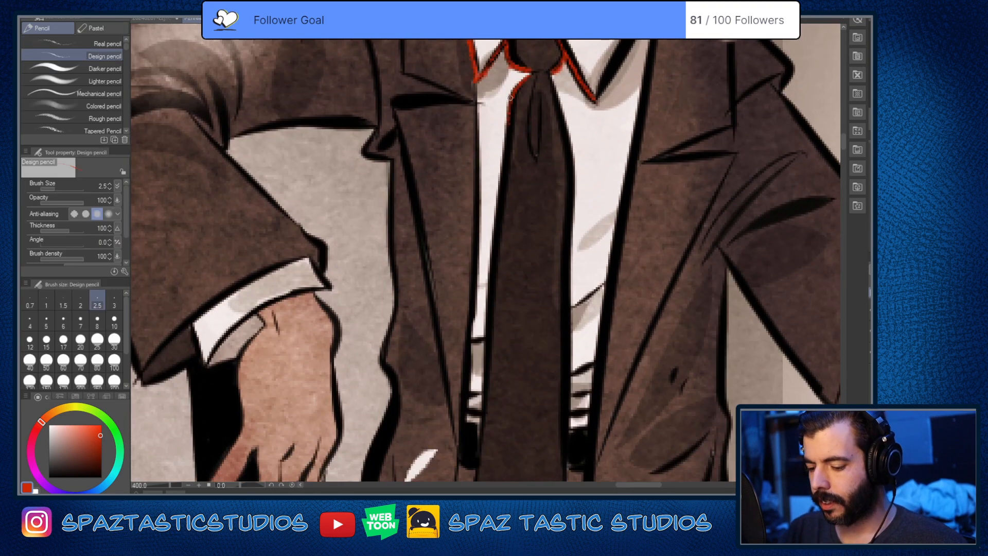
pyautogui.moveTo(507, 131); pyautogui.dragTo(484, 396)
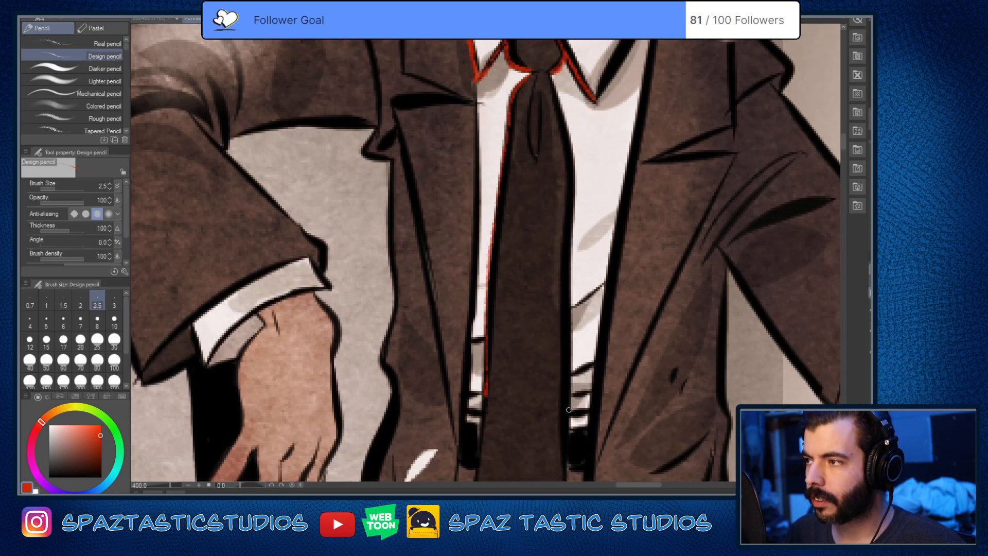
pyautogui.moveTo(552, 83)
pyautogui.mouseDown()
pyautogui.moveTo(571, 188)
pyautogui.moveTo(567, 483)
pyautogui.mouseUp()
pyautogui.moveTo(484, 374); pyautogui.dragTo(495, 186)
# Step: Outline the tie's pointed lower end in red, erase the overshoot at the tip, and close the outline up its side
pyautogui.moveTo(497, 226)
pyautogui.mouseDown()
pyautogui.moveTo(490, 309)
pyautogui.moveTo(517, 356)
pyautogui.mouseUp()
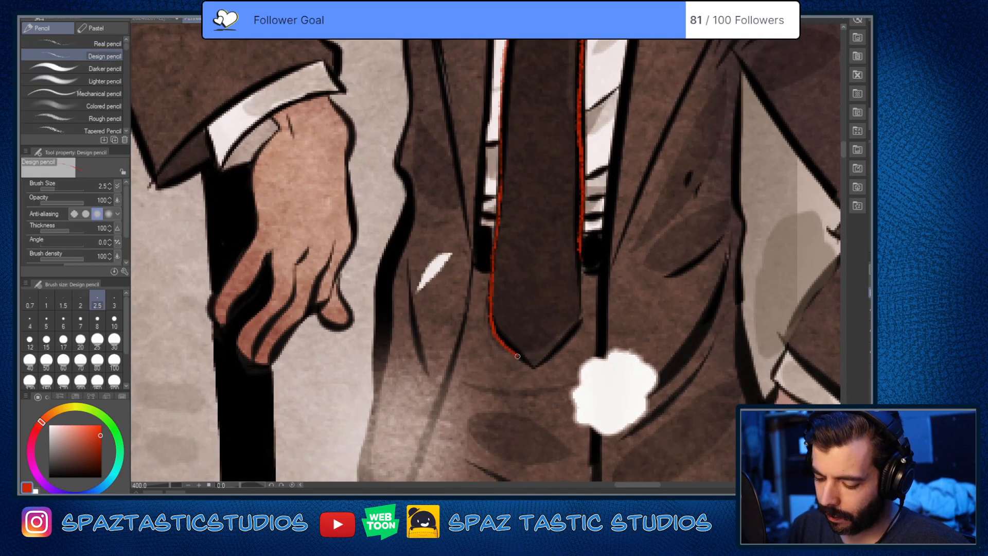
pyautogui.press('e')
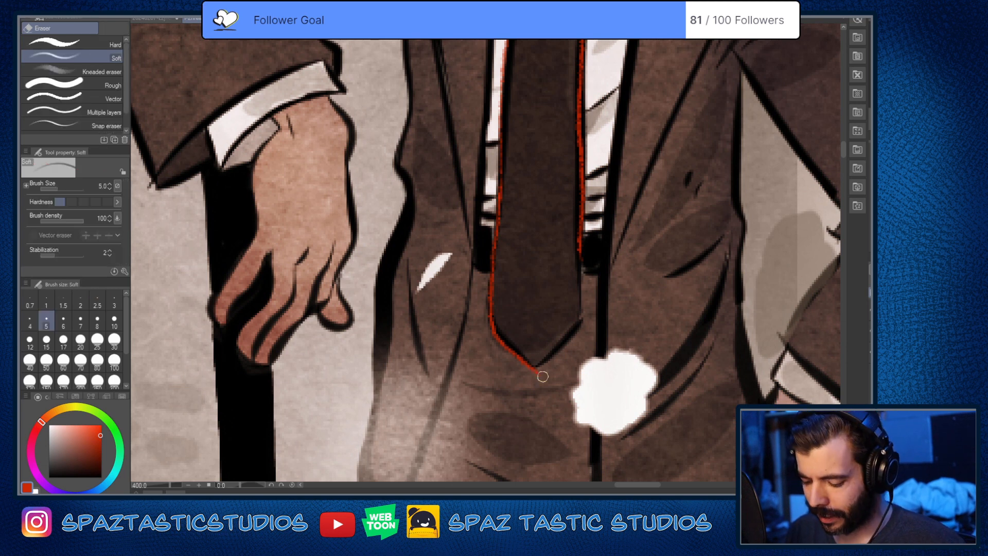
pyautogui.press('p')
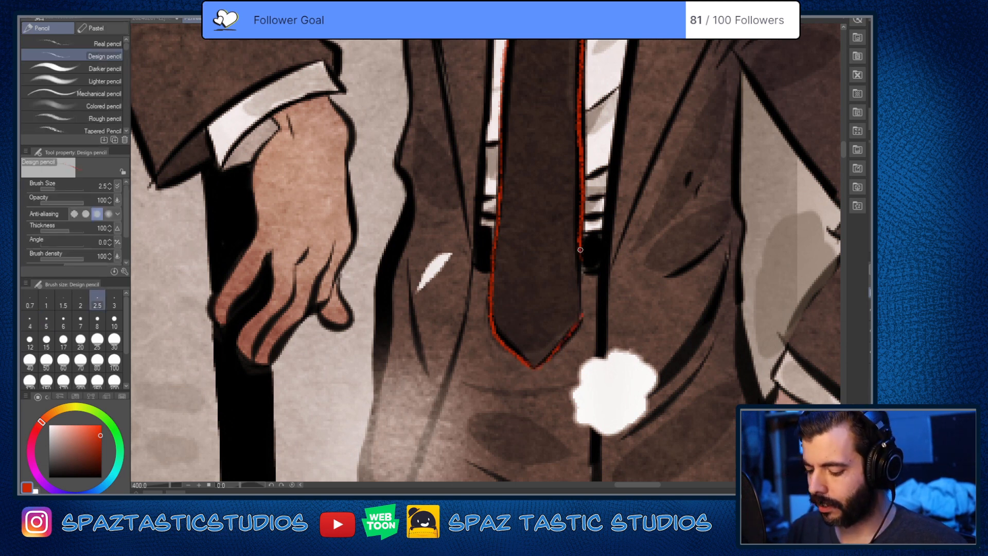
pyautogui.moveTo(580, 249); pyautogui.dragTo(582, 314)
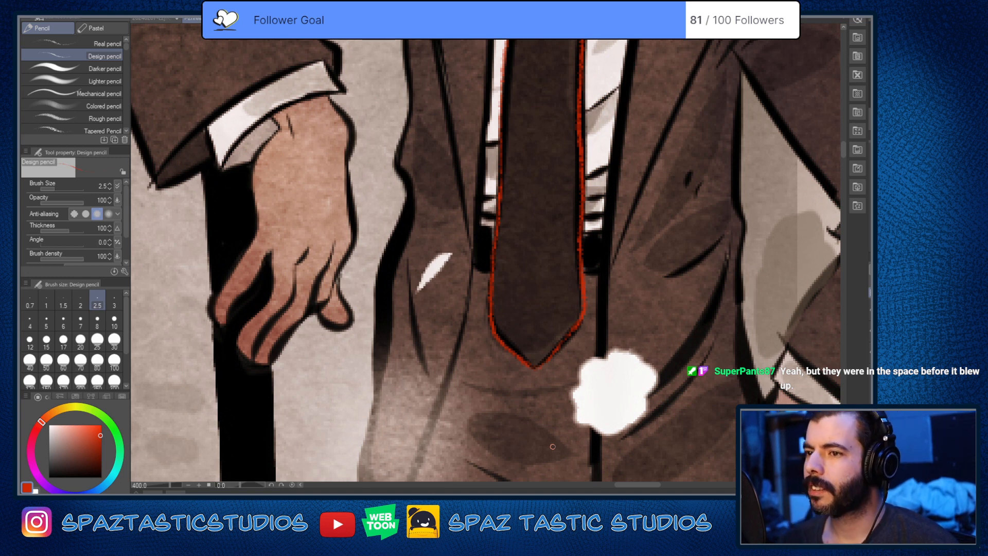
# Step: Reinforce the red lines along both long edges of the tie with repeated strokes
pyautogui.moveTo(581, 136); pyautogui.dragTo(582, 252)
pyautogui.moveTo(580, 130); pyautogui.dragTo(582, 264)
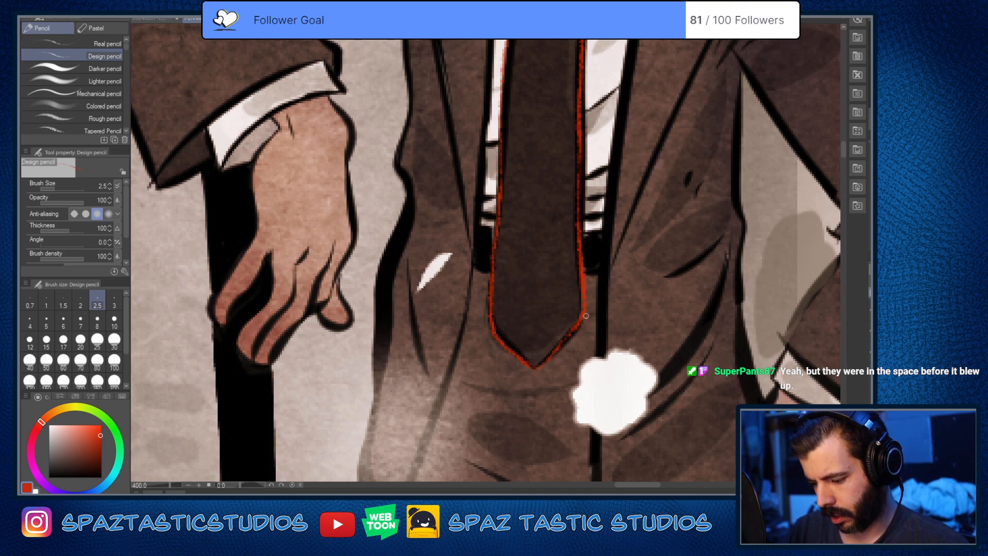
pyautogui.moveTo(577, 149); pyautogui.dragTo(578, 259)
pyautogui.press('space')
pyautogui.moveTo(538, 65); pyautogui.dragTo(561, 216)
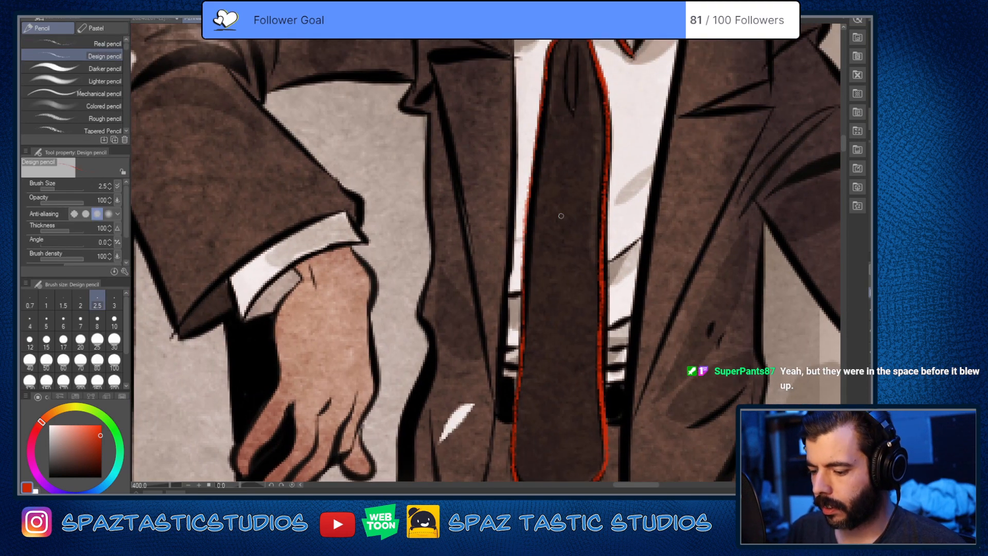
pyautogui.moveTo(548, 67); pyautogui.dragTo(516, 423)
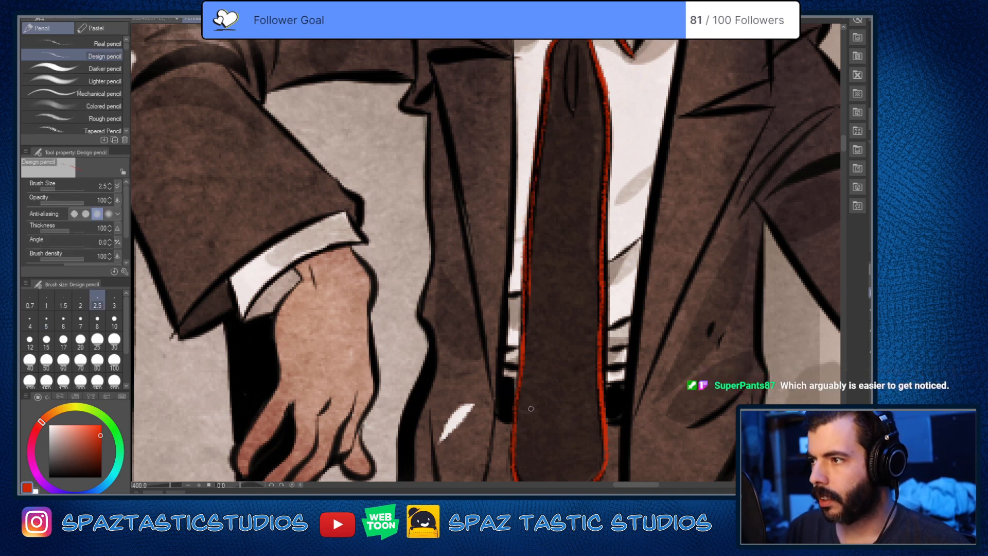
# Step: Clean up the inner side of the tie's red edges with the eraser and redraw the middle stretch in red
pyautogui.press('e')
pyautogui.moveTo(529, 262); pyautogui.dragTo(531, 329)
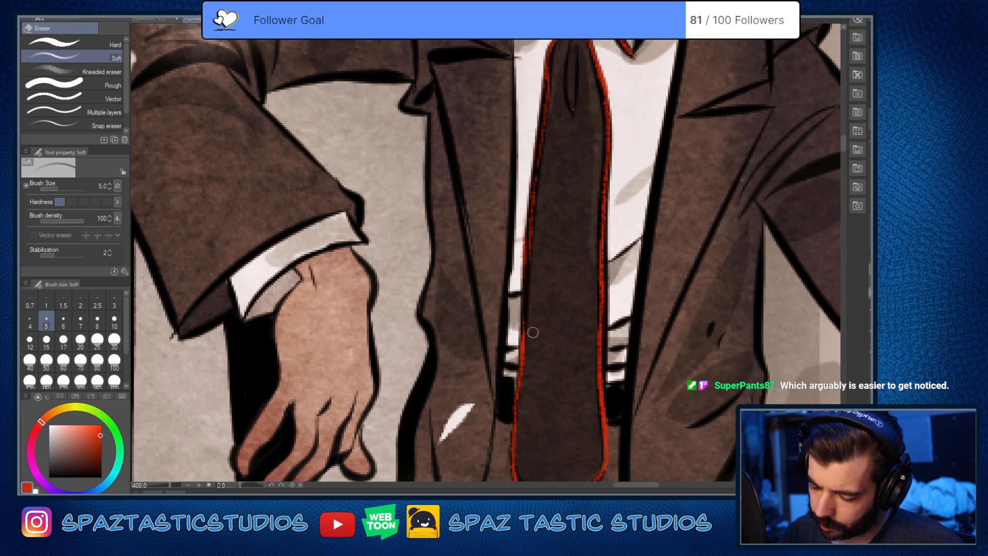
pyautogui.press('p')
pyautogui.moveTo(526, 236); pyautogui.dragTo(524, 351)
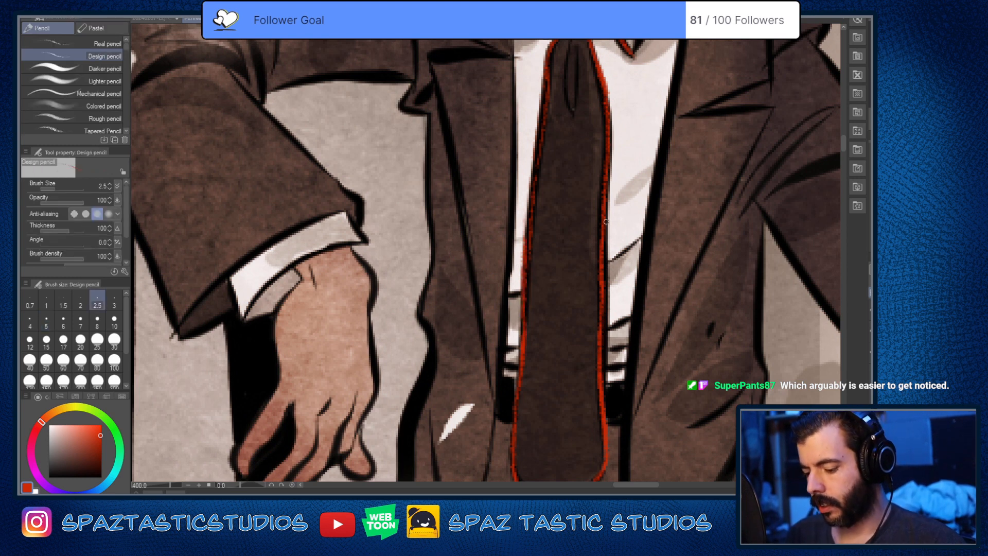
pyautogui.press('e')
pyautogui.press('p')
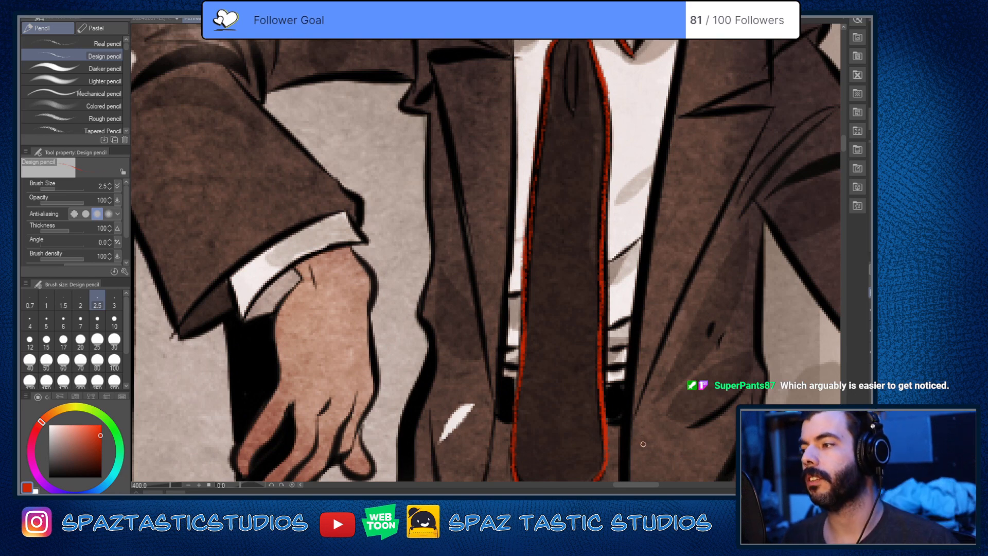
# Step: Trace the outer edge of the larger collar flap in red, between its point and the jacket lapel
pyautogui.moveTo(524, 178); pyautogui.dragTo(578, 376)
pyautogui.moveTo(704, 226)
pyautogui.mouseDown()
pyautogui.moveTo(524, 272)
pyautogui.moveTo(575, 179)
pyautogui.moveTo(513, 284)
pyautogui.mouseUp()
pyautogui.moveTo(551, 347); pyautogui.dragTo(589, 215)
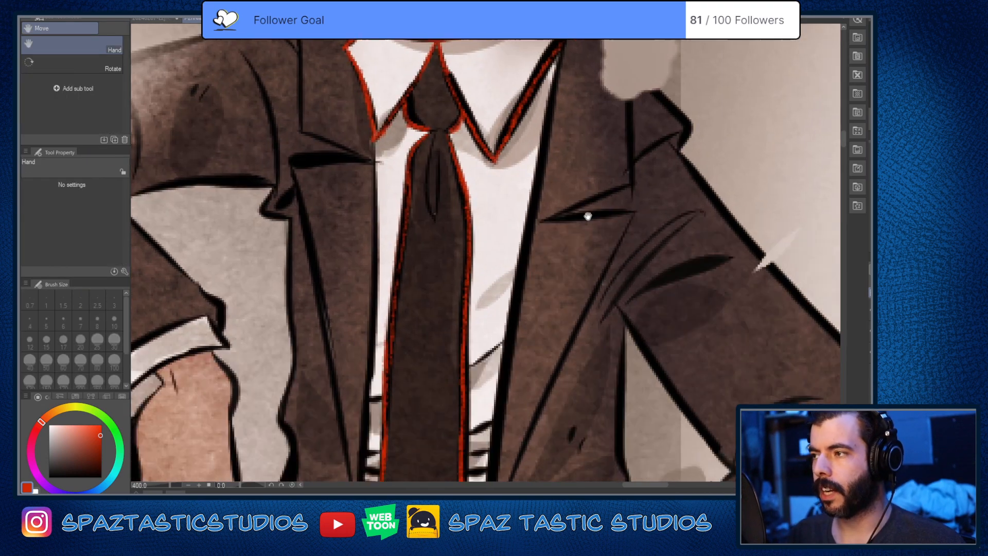
# Step: Trace the short shirt creases on both sides of the tie in red, down to just above the belt
pyautogui.moveTo(498, 323); pyautogui.dragTo(513, 247)
pyautogui.moveTo(545, 277); pyautogui.dragTo(604, 269)
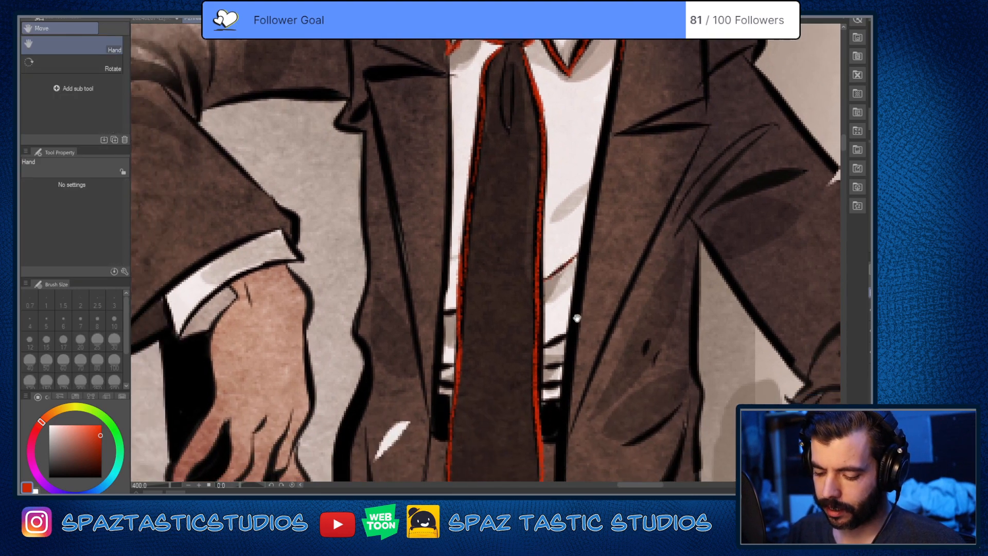
pyautogui.moveTo(541, 346); pyautogui.dragTo(569, 334)
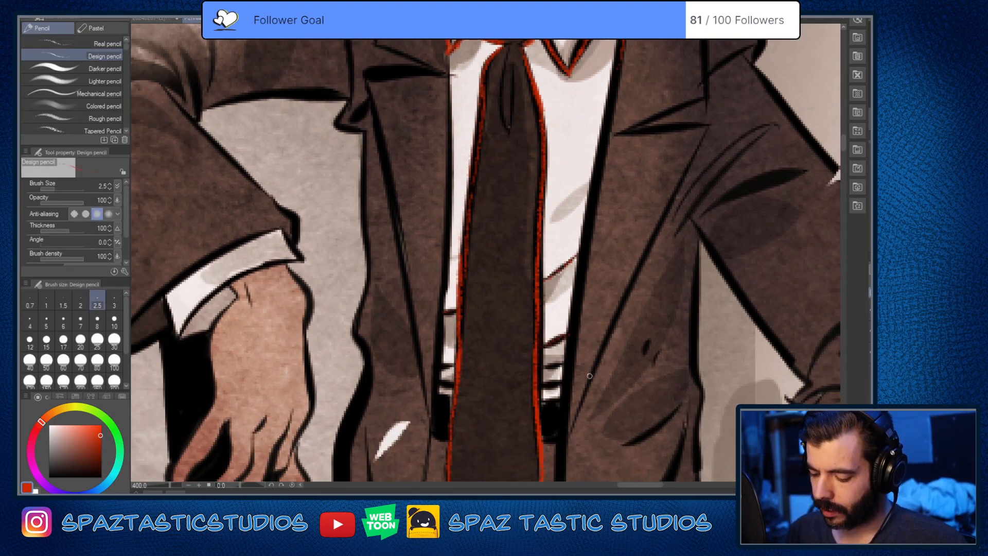
pyautogui.moveTo(542, 386); pyautogui.dragTo(567, 377)
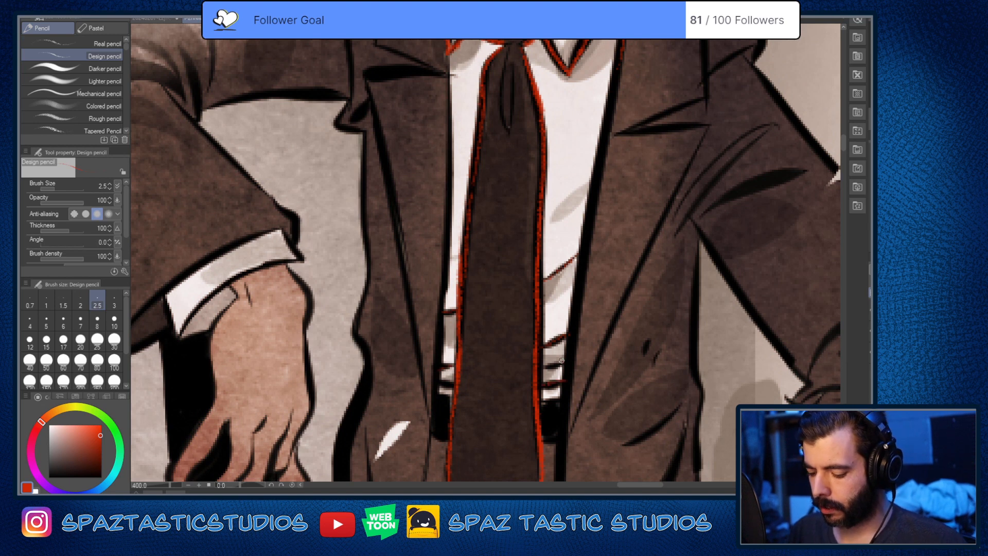
pyautogui.moveTo(538, 317); pyautogui.dragTo(543, 434)
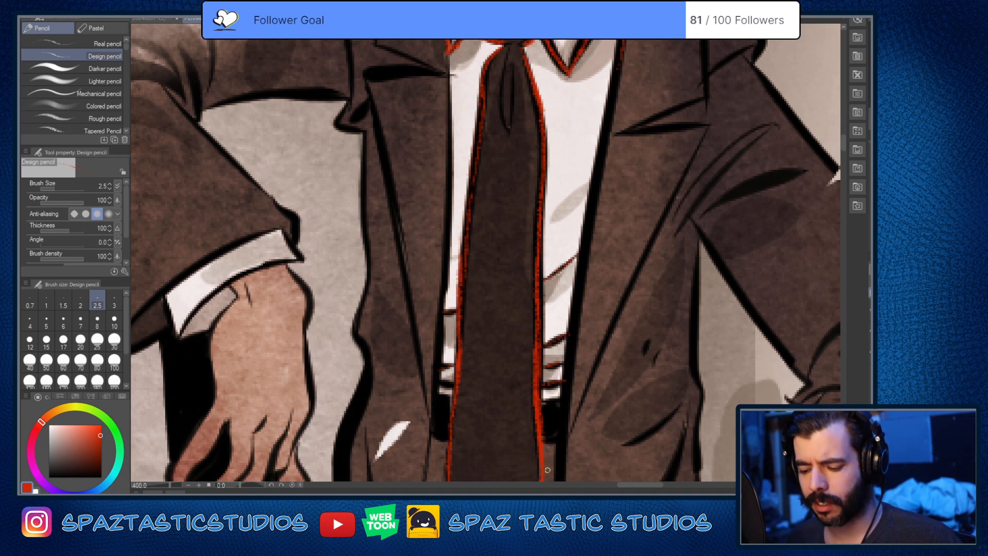
# Step: Outline the two black belt sections on either side of the tie in red
pyautogui.moveTo(548, 470); pyautogui.dragTo(566, 390)
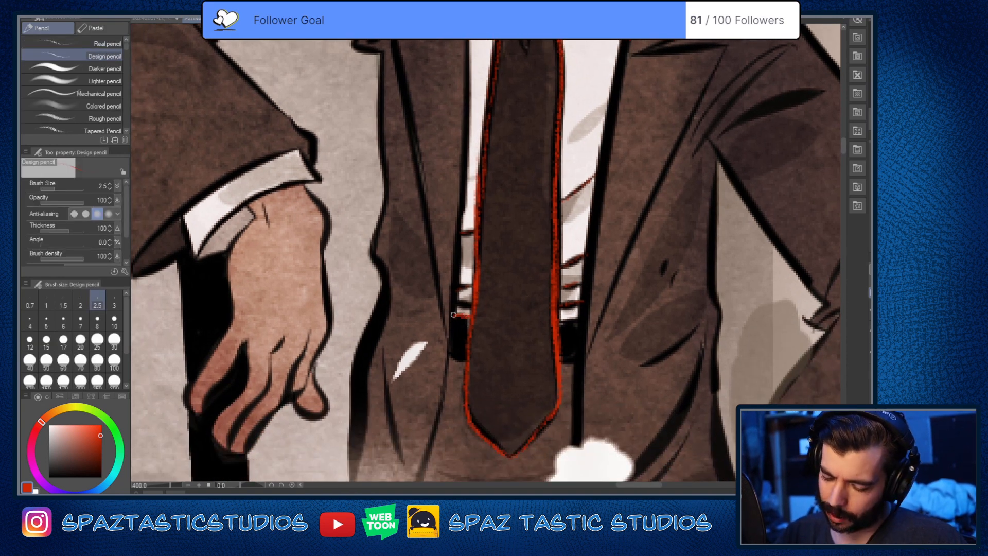
pyautogui.moveTo(454, 315); pyautogui.dragTo(450, 364)
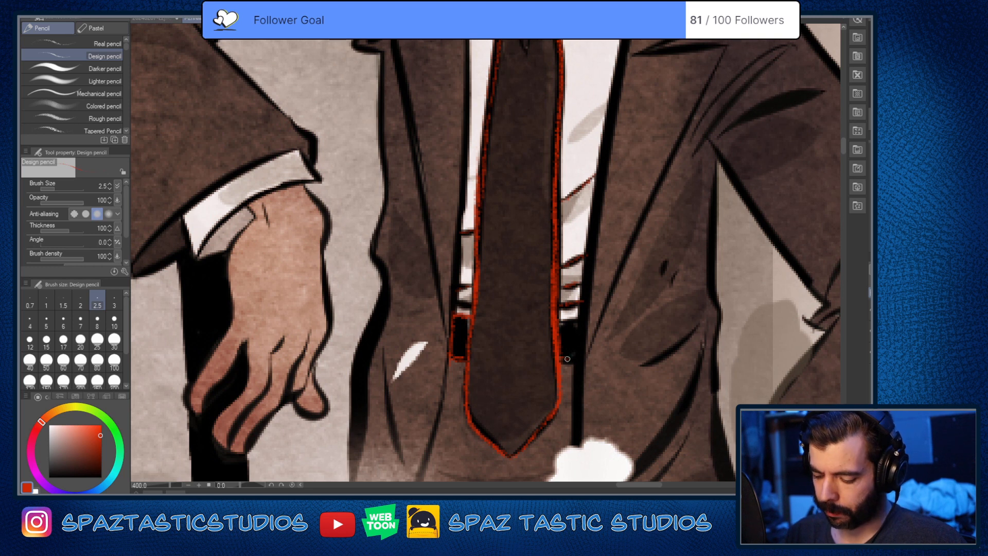
pyautogui.moveTo(558, 323)
pyautogui.mouseDown()
pyautogui.moveTo(579, 320)
pyautogui.moveTo(579, 362)
pyautogui.moveTo(580, 325)
pyautogui.mouseUp()
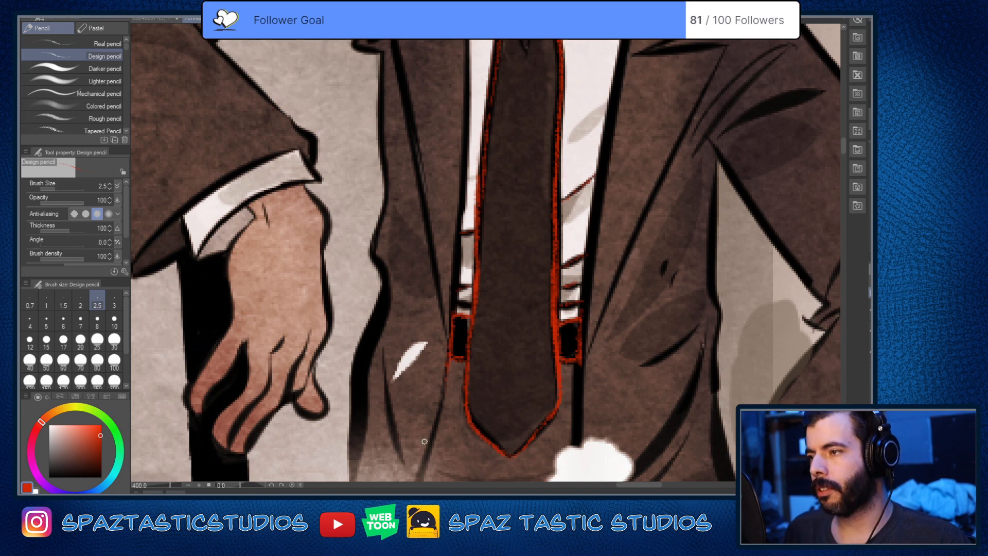
# Step: Trace the jacket's front edge in red beside the shirt and past the belt, down to the white blot
pyautogui.moveTo(638, 377); pyautogui.dragTo(573, 463)
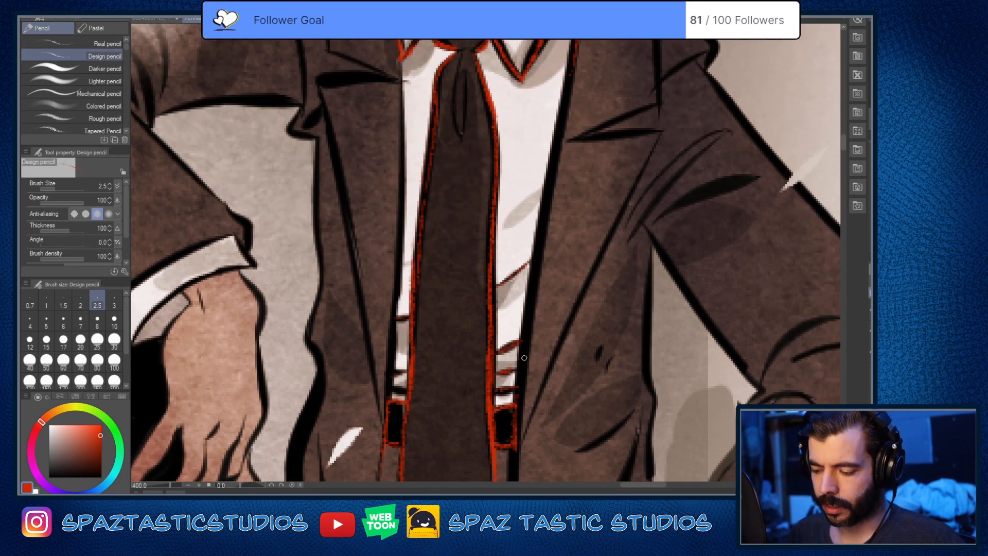
pyautogui.scroll(3, 615, 208)
pyautogui.moveTo(571, 91)
pyautogui.mouseDown()
pyautogui.moveTo(515, 468)
pyautogui.moveTo(535, 242)
pyautogui.mouseUp()
pyautogui.press('space')
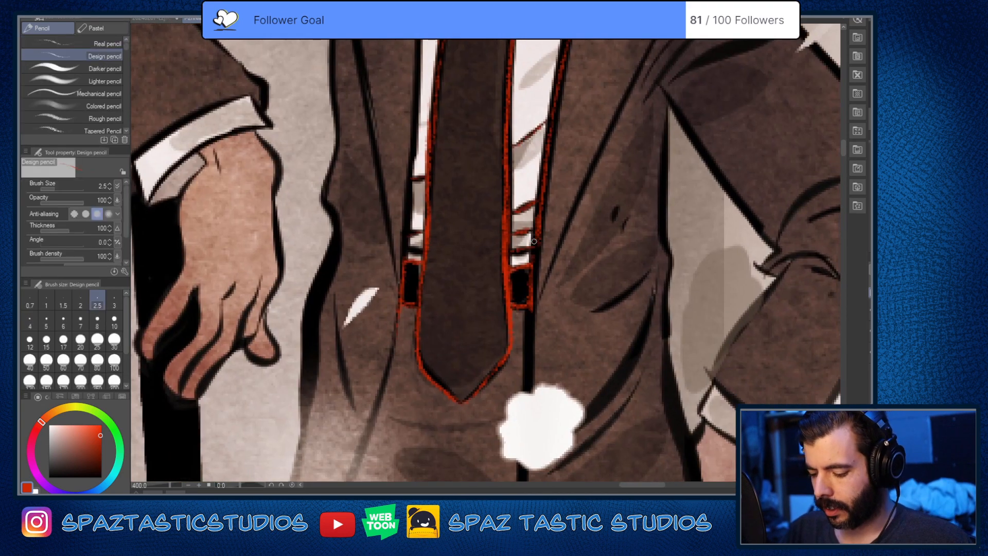
pyautogui.moveTo(530, 310); pyautogui.dragTo(527, 391)
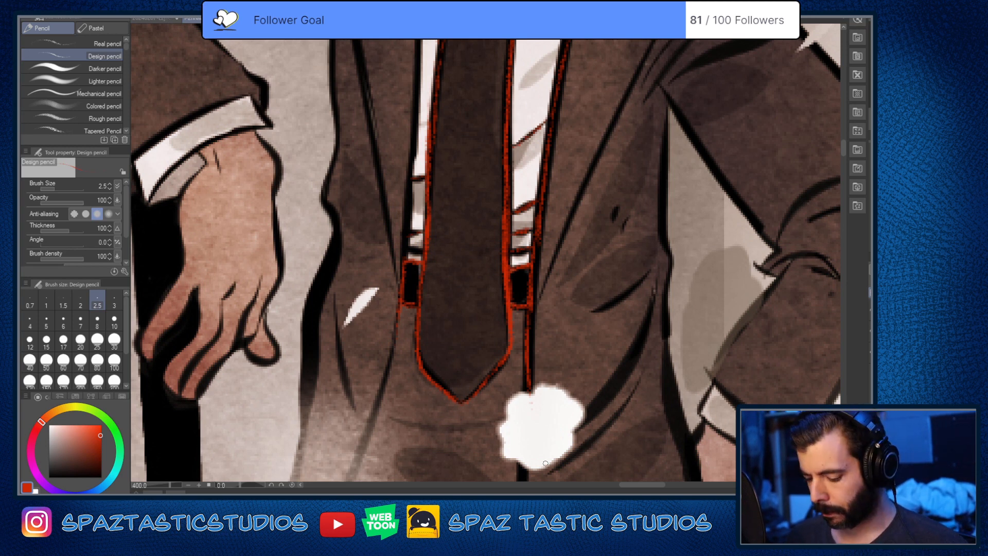
# Step: Continue the jacket's red front edge across the white blot and down to the hem's pointed corner
pyautogui.scroll(-5, 656, 394)
pyautogui.moveTo(520, 296); pyautogui.dragTo(520, 357)
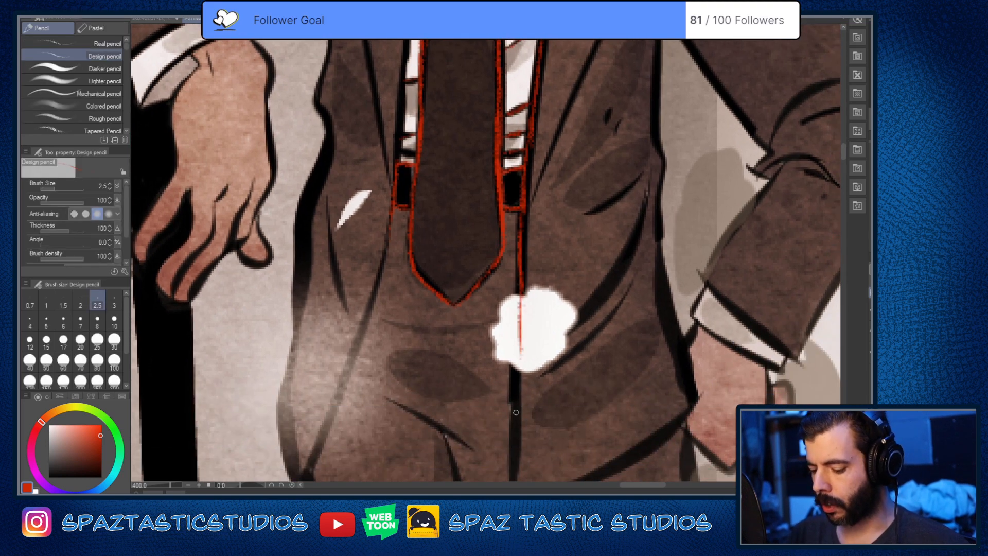
pyautogui.scroll(-10, 604, 457)
pyautogui.moveTo(520, 102); pyautogui.dragTo(513, 301)
pyautogui.scroll(5, 508, 321)
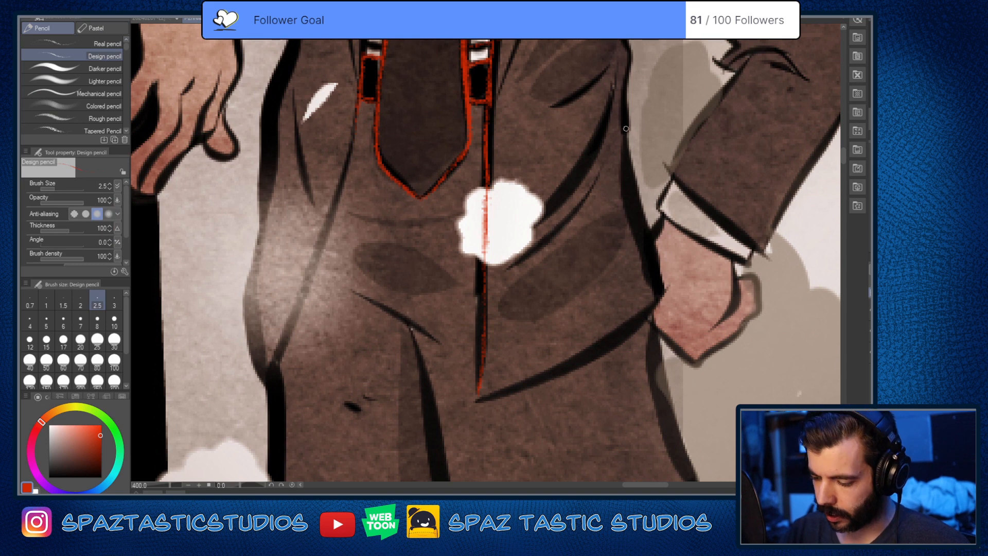
# Step: Trace the jacket's lower side edge beside the hand and its slanted hem to the front corner in red
pyautogui.moveTo(626, 128)
pyautogui.mouseDown()
pyautogui.moveTo(628, 175)
pyautogui.moveTo(663, 280)
pyautogui.mouseUp()
pyautogui.moveTo(478, 395)
pyautogui.mouseDown()
pyautogui.moveTo(537, 381)
pyautogui.moveTo(650, 315)
pyautogui.mouseUp()
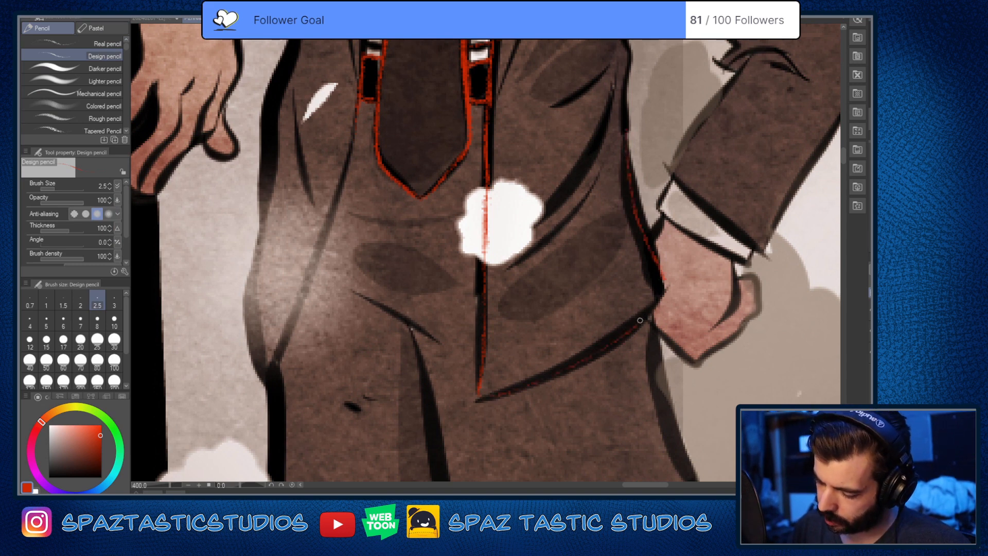
pyautogui.moveTo(660, 271)
pyautogui.mouseDown()
pyautogui.moveTo(651, 308)
pyautogui.moveTo(599, 353)
pyautogui.moveTo(476, 401)
pyautogui.mouseUp()
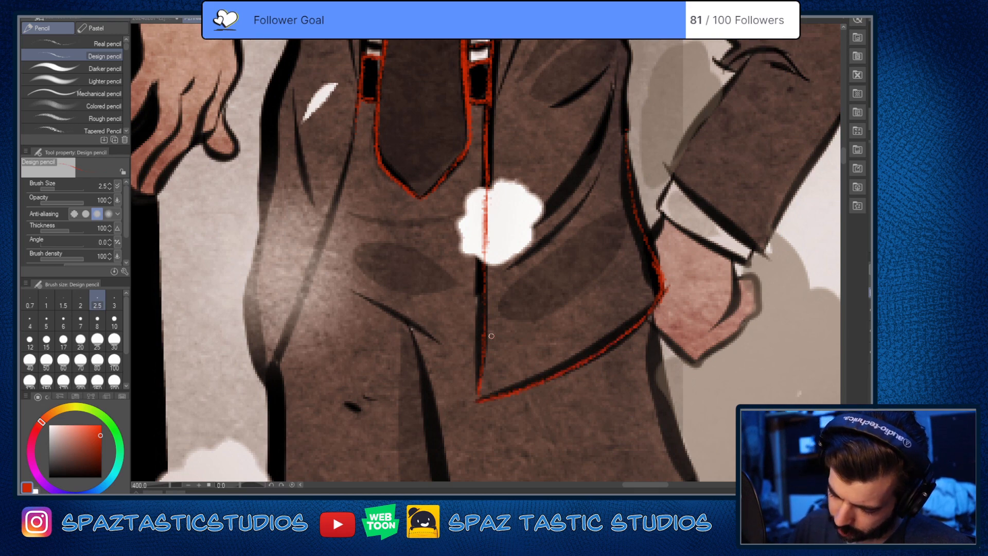
# Step: Trace the jacket's side edge in red from the armpit down to the hip beside the bent arm
pyautogui.press('space')
pyautogui.moveTo(525, 232); pyautogui.dragTo(469, 355)
pyautogui.moveTo(572, 176); pyautogui.dragTo(565, 389)
pyautogui.press('space')
pyautogui.moveTo(553, 171); pyautogui.dragTo(554, 353)
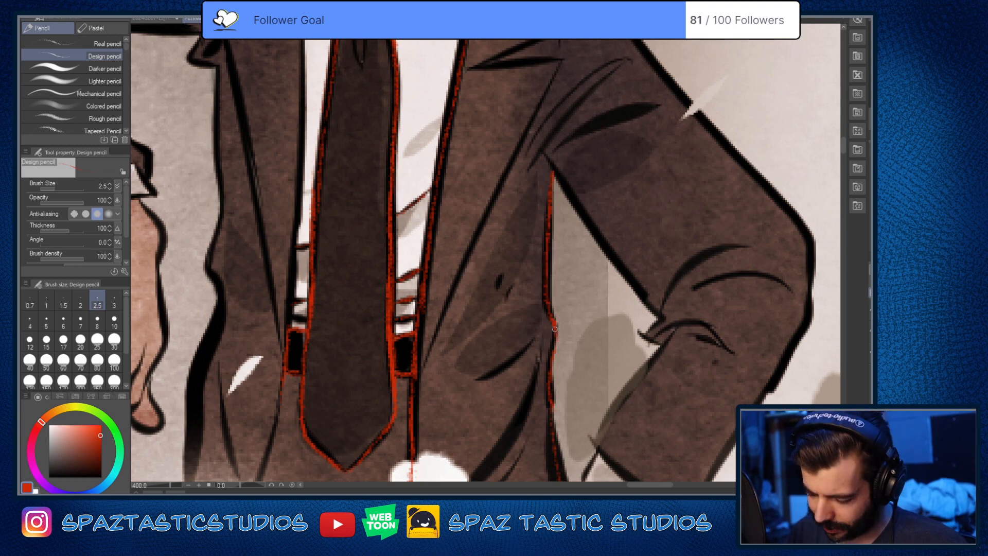
# Step: Trace the curved folds and small crease marks on the jacket's lower front in red, up to the white blot
pyautogui.press('space')
pyautogui.moveTo(610, 429); pyautogui.dragTo(684, 357)
pyautogui.moveTo(553, 305)
pyautogui.mouseDown()
pyautogui.moveTo(601, 267)
pyautogui.moveTo(515, 437)
pyautogui.mouseUp()
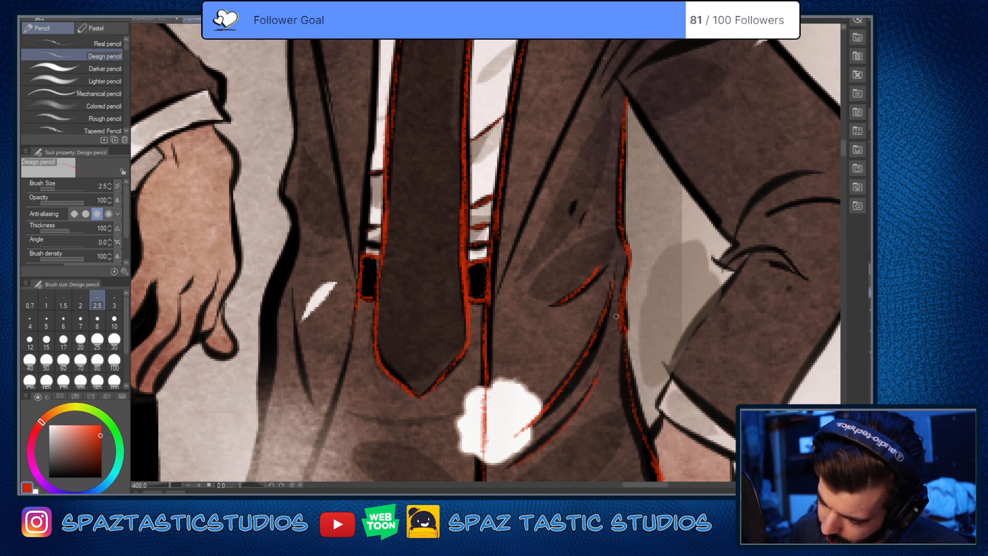
pyautogui.press('space')
pyautogui.moveTo(631, 299); pyautogui.dragTo(608, 480)
pyautogui.scroll(-4, 657, 314)
pyautogui.scroll(2, 665, 360)
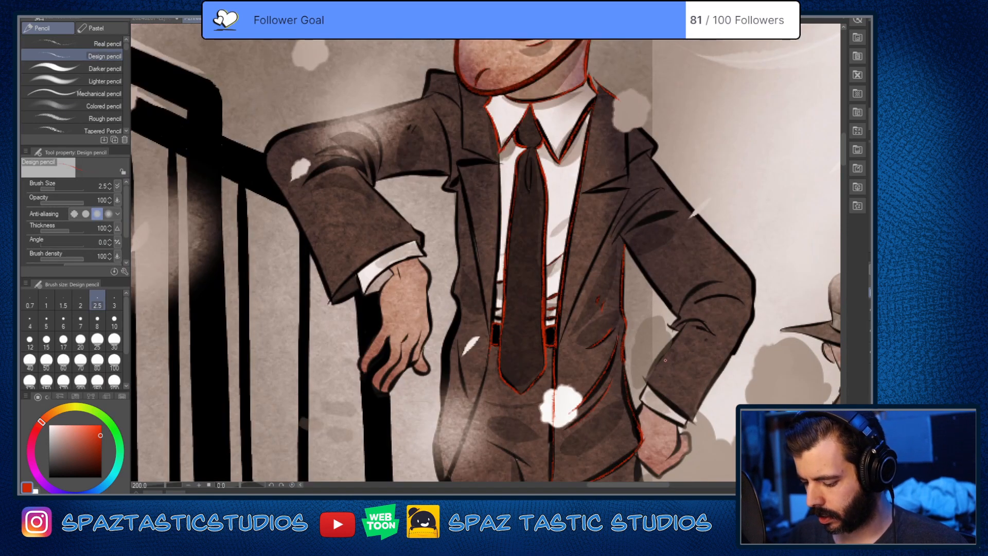
# Step: Trace the lapel's outer edge in red across the grey blot and down to the inner point of its notch
pyautogui.press('space')
pyautogui.moveTo(634, 164)
pyautogui.mouseDown()
pyautogui.moveTo(618, 199)
pyautogui.moveTo(558, 206)
pyautogui.mouseUp()
pyautogui.scroll(2, 558, 206)
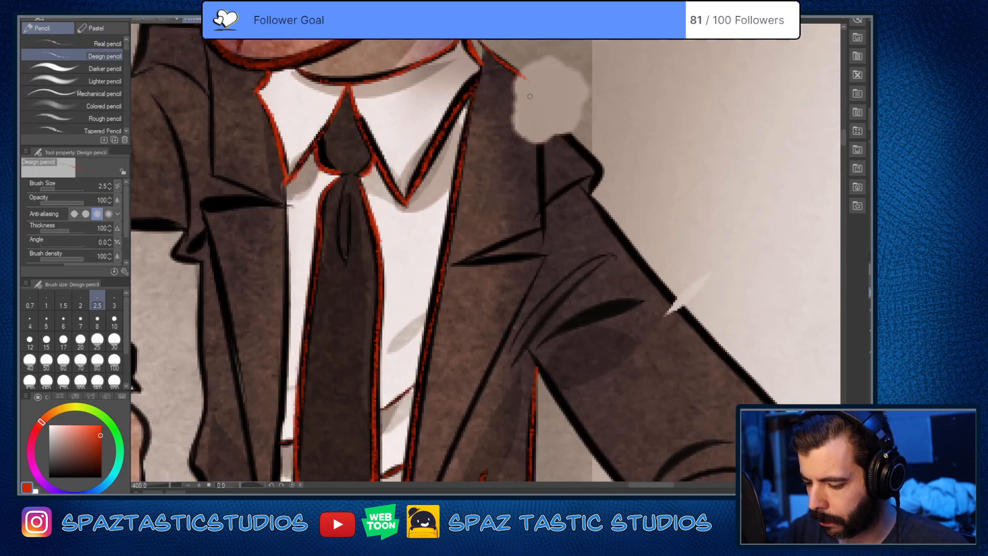
pyautogui.moveTo(524, 77)
pyautogui.mouseDown()
pyautogui.moveTo(540, 150)
pyautogui.moveTo(541, 222)
pyautogui.moveTo(463, 258)
pyautogui.mouseUp()
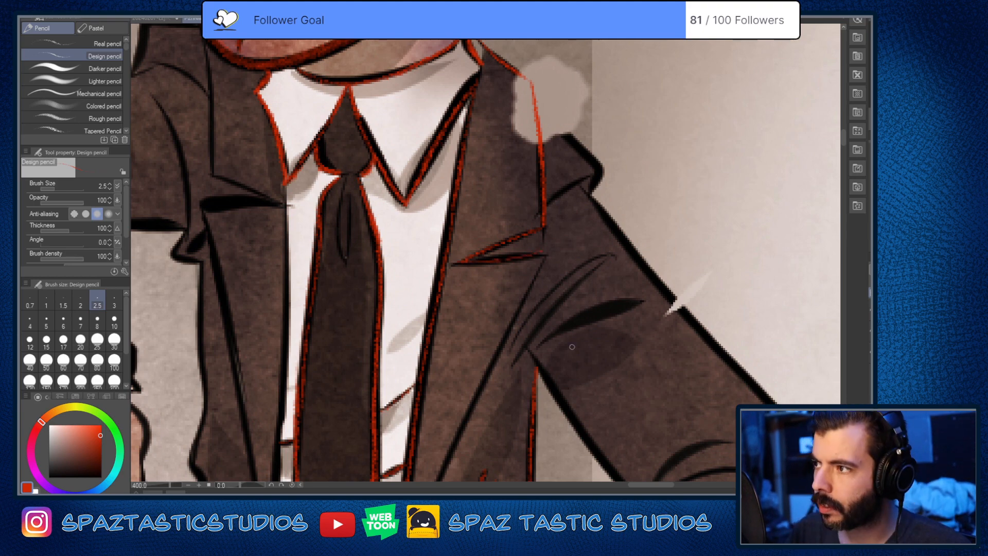
# Step: Undo the last lapel notch stroke, rotate the canvas, and retrace the notch's lower line in red
pyautogui.hotkey('ctrl', 'z')
pyautogui.press('^')
pyautogui.press('^')
pyautogui.press('^')
pyautogui.press('^')
pyautogui.moveTo(463, 253); pyautogui.dragTo(518, 267)
pyautogui.moveTo(467, 256); pyautogui.dragTo(538, 275)
pyautogui.press('space')
pyautogui.moveTo(574, 409); pyautogui.dragTo(722, 236)
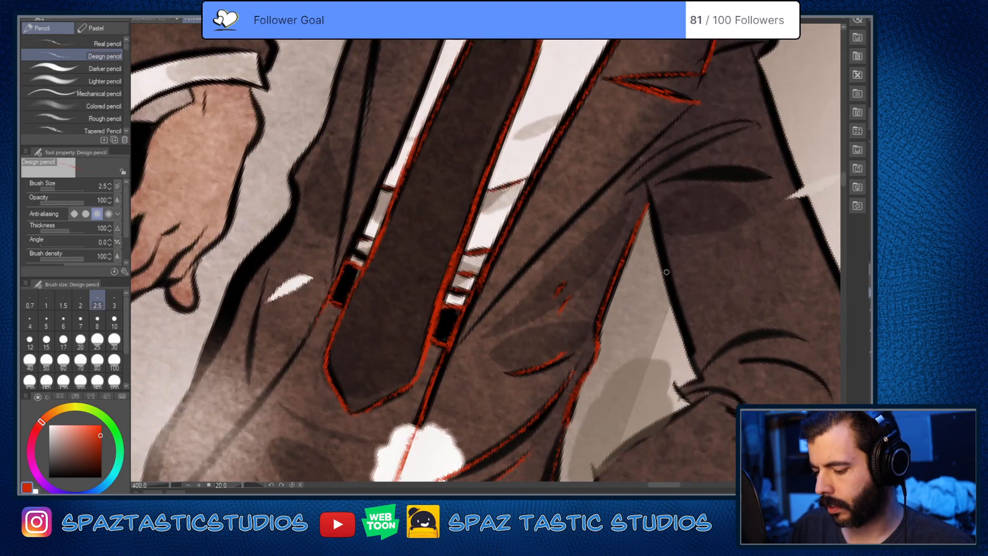
# Step: Undo the first attempt at the lapel's lower edge and retrace it in red from the notch corner down towards the belt
pyautogui.press('-')
pyautogui.press('-')
pyautogui.press('-')
pyautogui.press('-')
pyautogui.press('space')
pyautogui.moveTo(646, 280); pyautogui.dragTo(593, 312)
pyautogui.moveTo(577, 80); pyautogui.dragTo(514, 188)
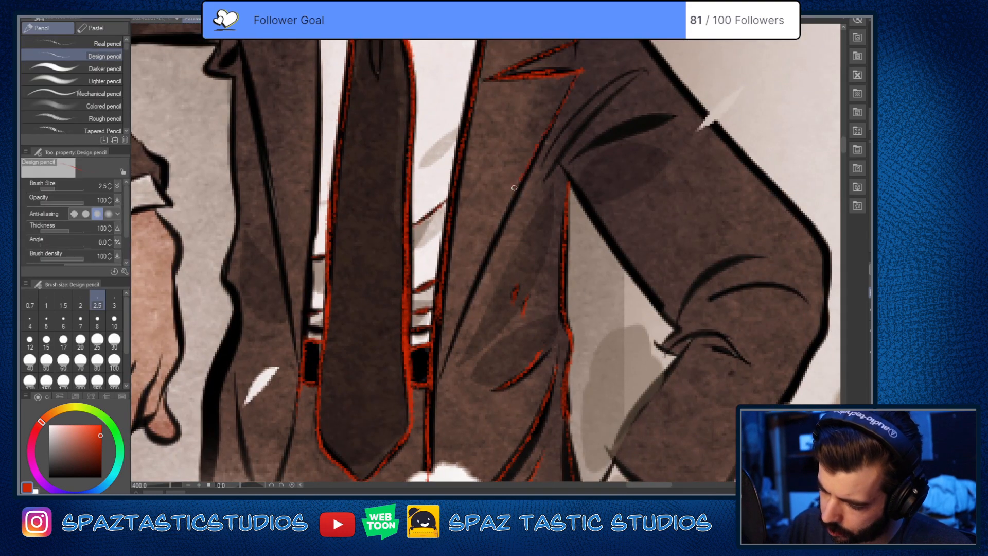
pyautogui.hotkey('ctrl', 'z')
pyautogui.moveTo(580, 70)
pyautogui.mouseDown()
pyautogui.moveTo(471, 294)
pyautogui.moveTo(441, 398)
pyautogui.mouseUp()
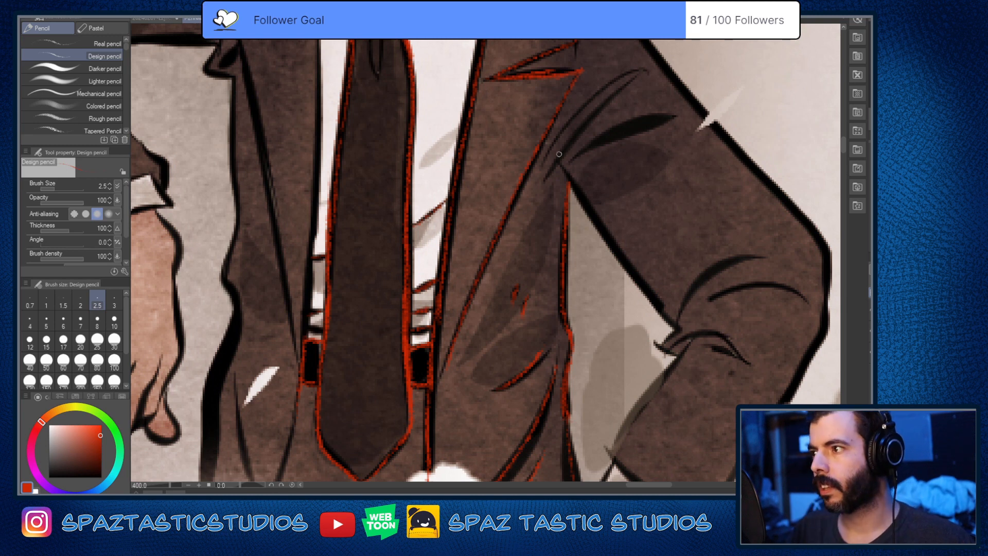
# Step: Erase the red line along the lower side of the lapel notch
pyautogui.press('e')
pyautogui.moveTo(566, 66); pyautogui.dragTo(526, 77)
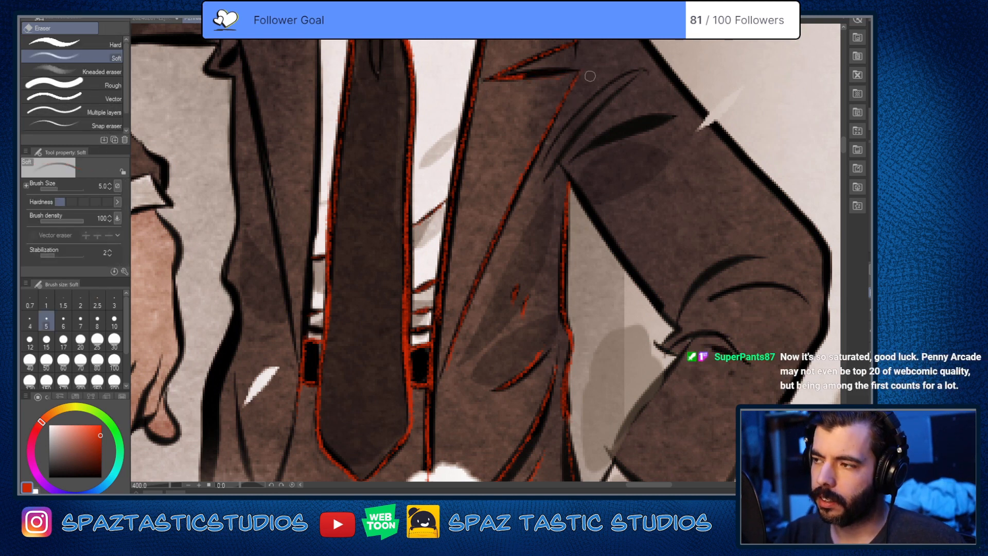
pyautogui.press('p')
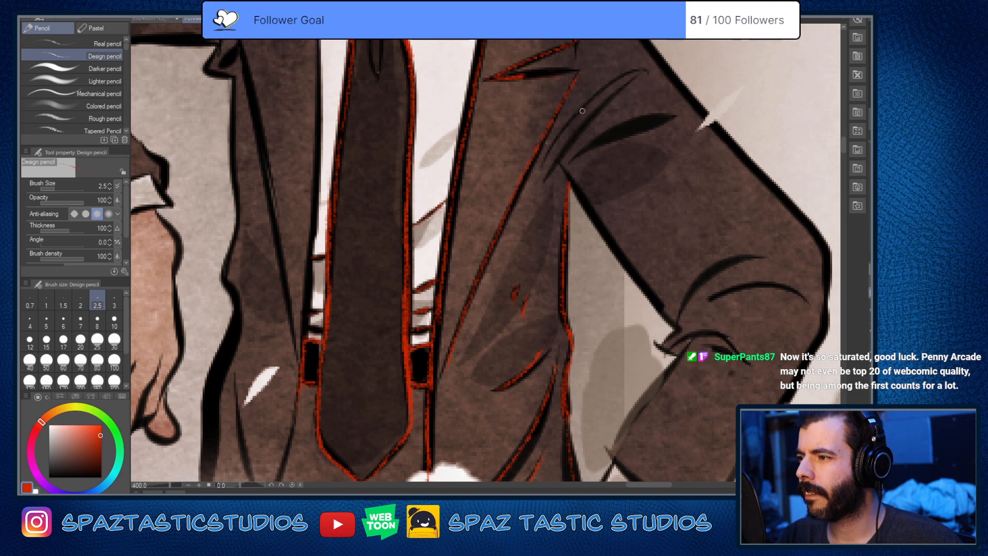
pyautogui.moveTo(577, 94)
pyautogui.mouseDown()
pyautogui.moveTo(564, 156)
pyautogui.moveTo(485, 164)
pyautogui.mouseUp()
pyautogui.press('e')
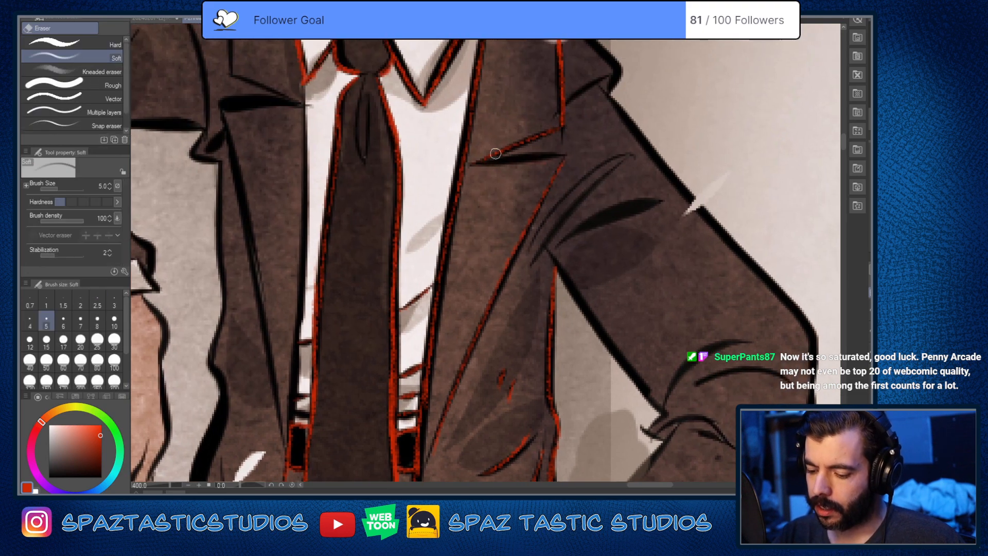
pyautogui.press('p')
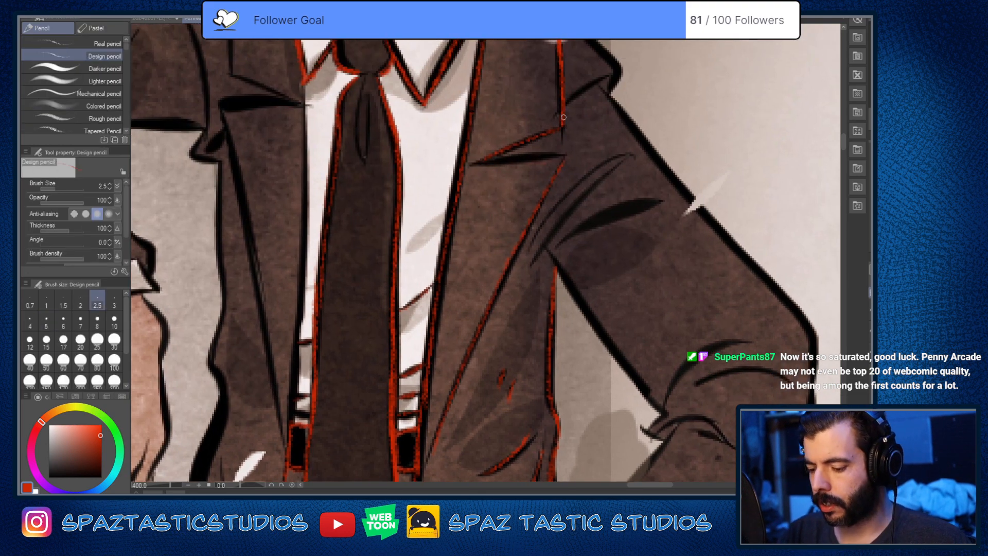
# Step: Rotate the canvas and redraw the lower side of the lapel notch in red from its inner point to the outer corner
pyautogui.moveTo(564, 122)
pyautogui.mouseDown()
pyautogui.moveTo(475, 166)
pyautogui.moveTo(588, 188)
pyautogui.mouseUp()
pyautogui.press('^')
pyautogui.press('^')
pyautogui.press('^')
pyautogui.press('^')
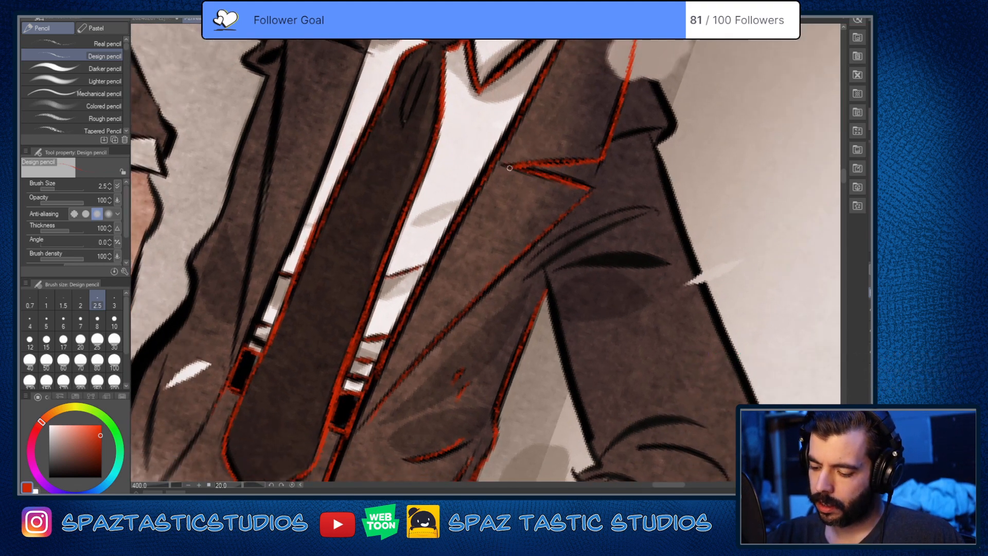
pyautogui.hotkey('ctrl', 'z')
pyautogui.moveTo(519, 167)
pyautogui.mouseDown()
pyautogui.moveTo(593, 186)
pyautogui.moveTo(592, 194)
pyautogui.mouseUp()
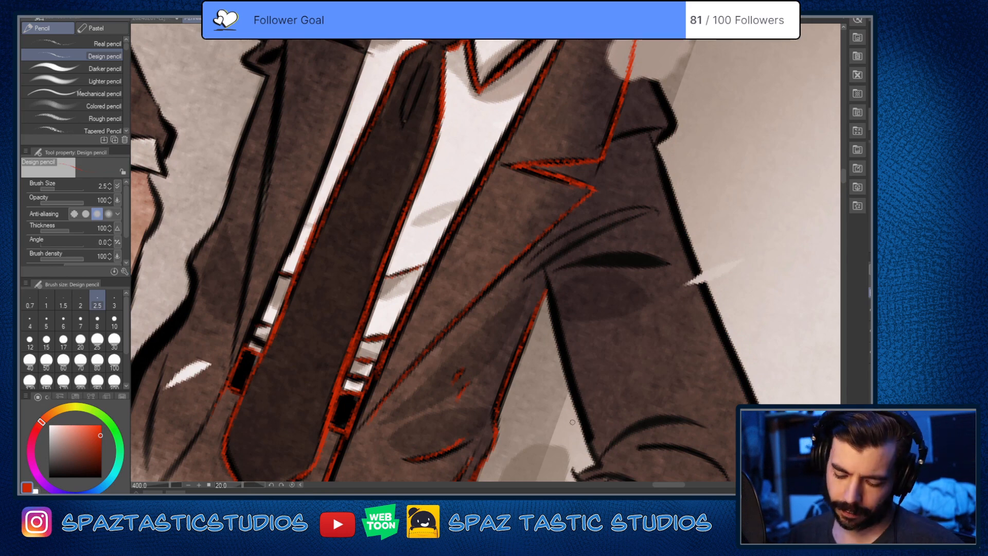
# Step: Erase the lapel's outer edge between the grey blot and the notch and retrace it in red
pyautogui.moveTo(572, 422); pyautogui.dragTo(661, 294)
pyautogui.moveTo(611, 371); pyautogui.dragTo(510, 465)
pyautogui.scroll(2, 543, 357)
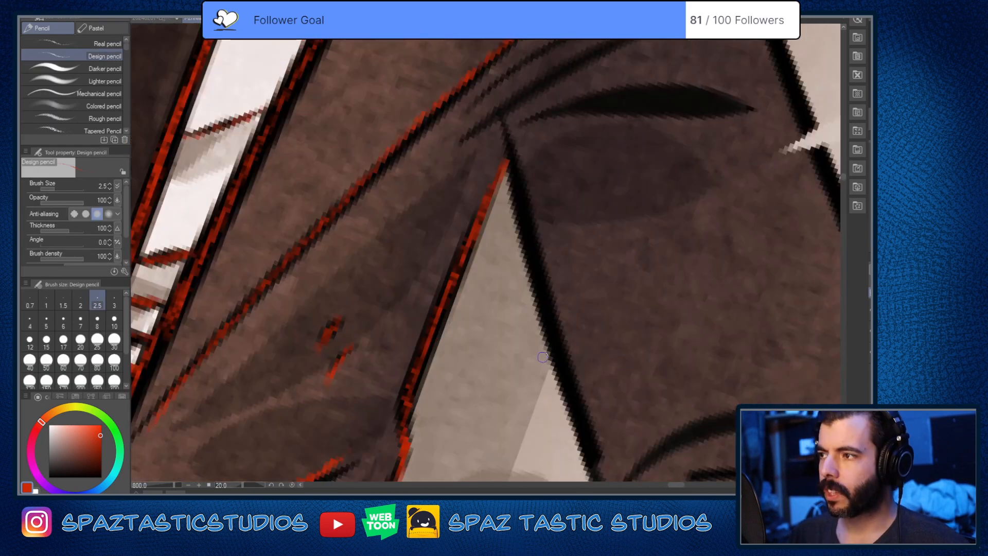
pyautogui.moveTo(549, 331); pyautogui.dragTo(535, 397)
pyautogui.press('-')
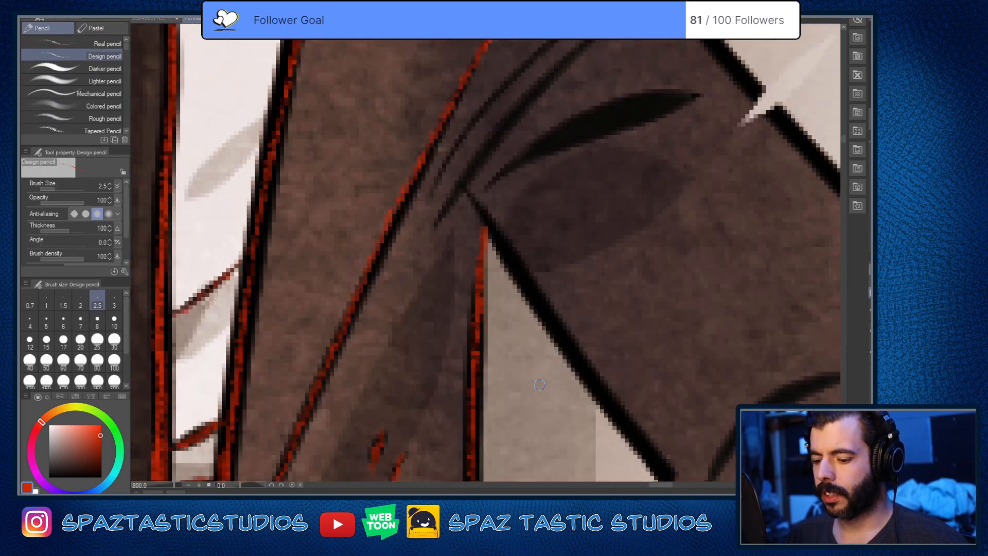
pyautogui.scroll(-2, 540, 385)
pyautogui.moveTo(559, 292); pyautogui.dragTo(549, 331)
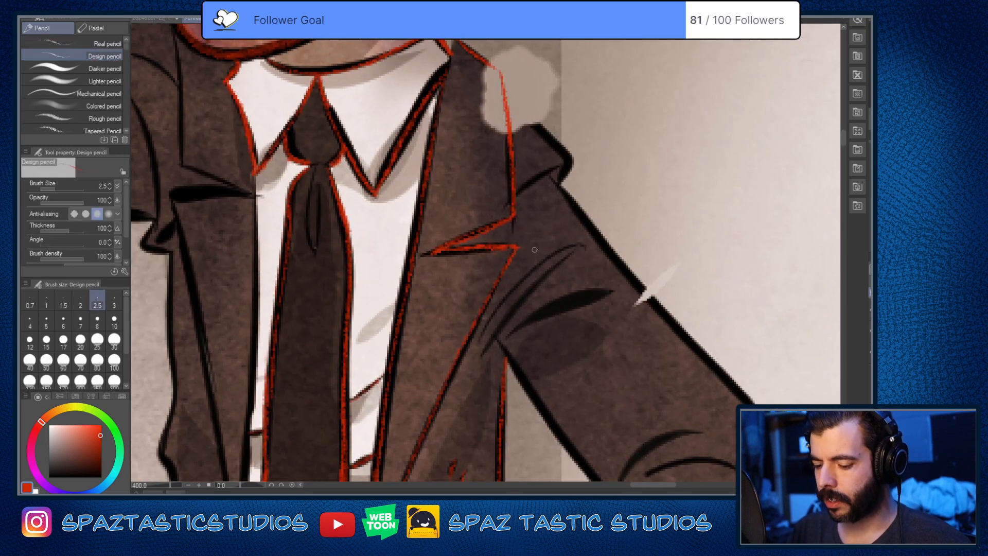
pyautogui.press('e')
pyautogui.moveTo(510, 134); pyautogui.dragTo(512, 216)
pyautogui.press('p')
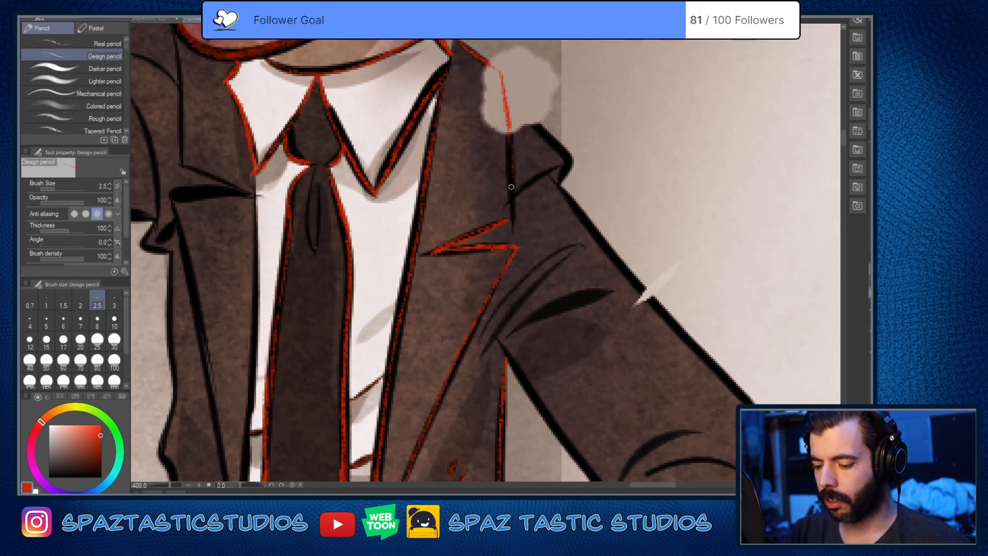
pyautogui.moveTo(509, 135); pyautogui.dragTo(511, 218)
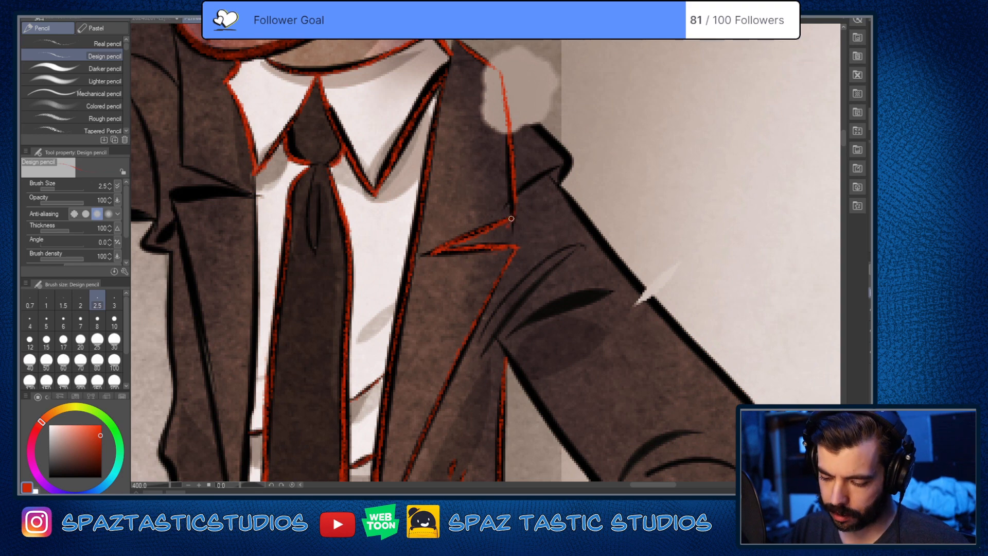
# Step: Trace the two thin curved folds and the top of the thick fold above the armpit in red
pyautogui.press('space')
pyautogui.press('space')
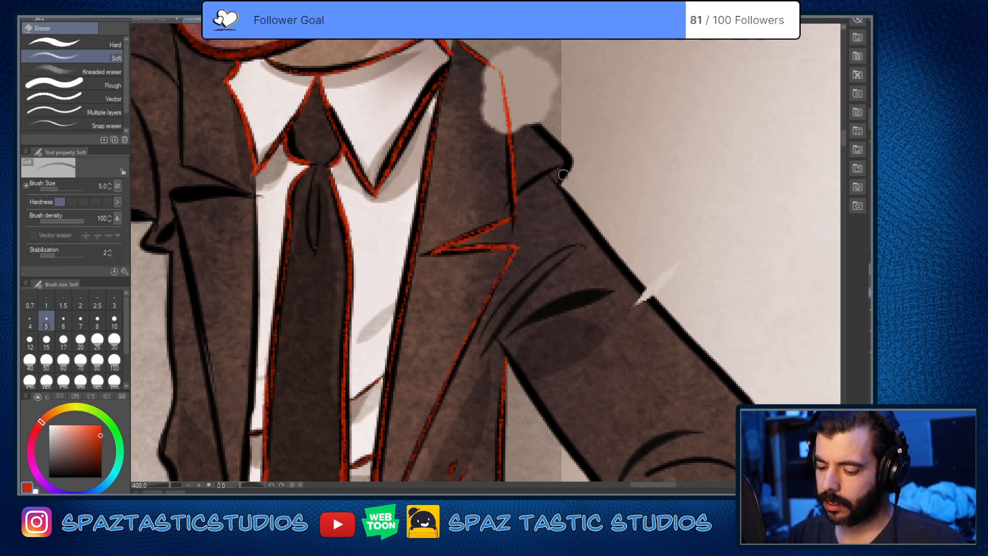
pyautogui.moveTo(548, 358); pyautogui.dragTo(543, 302)
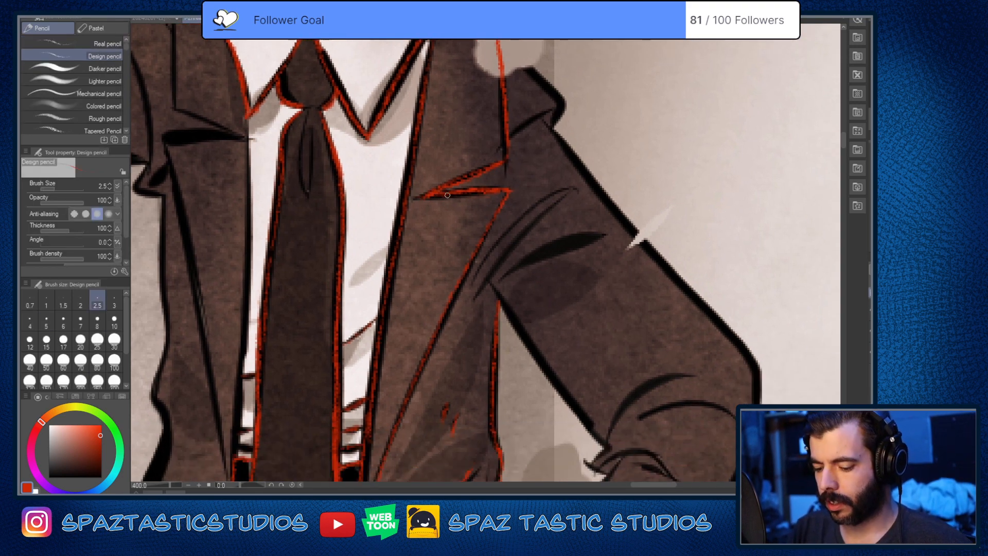
pyautogui.scroll(2, 490, 269)
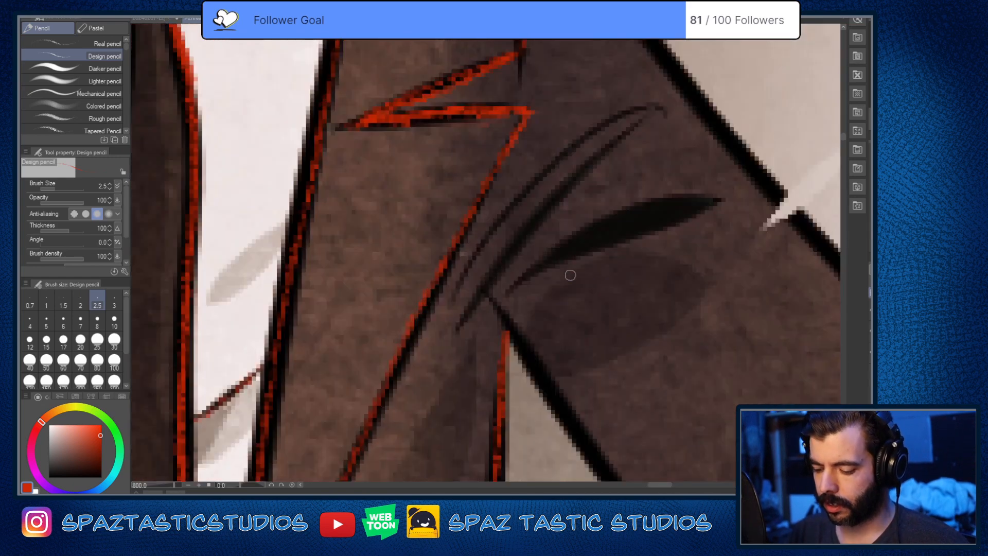
pyautogui.moveTo(641, 174)
pyautogui.mouseDown()
pyautogui.moveTo(604, 181)
pyautogui.moveTo(455, 322)
pyautogui.mouseUp()
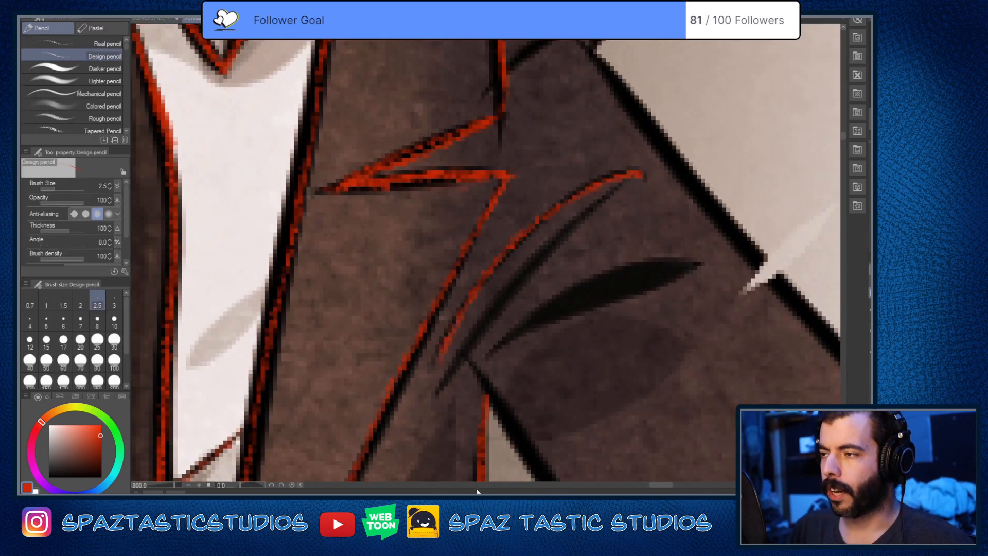
pyautogui.moveTo(615, 194); pyautogui.dragTo(449, 382)
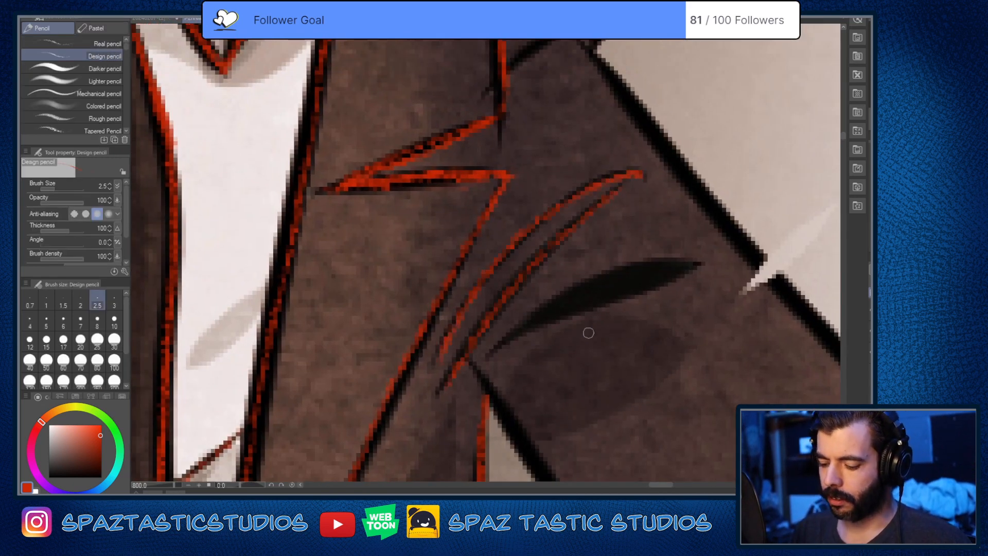
pyautogui.moveTo(495, 353)
pyautogui.mouseDown()
pyautogui.moveTo(561, 295)
pyautogui.moveTo(698, 263)
pyautogui.mouseUp()
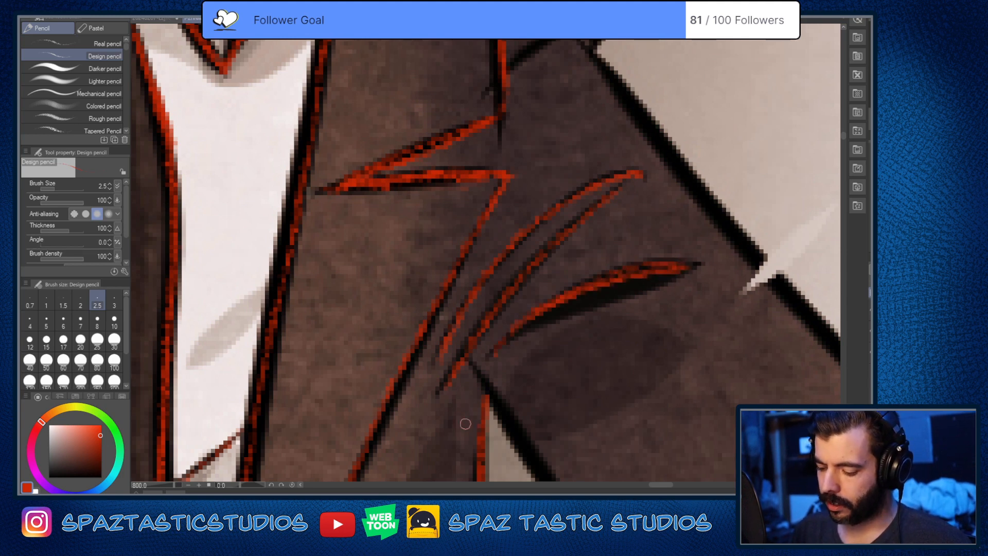
# Step: Trace the shoulder seam and the shoulder's outer contour in red, extending the contour across the grey blot to the lapel
pyautogui.moveTo(624, 302); pyautogui.dragTo(590, 408)
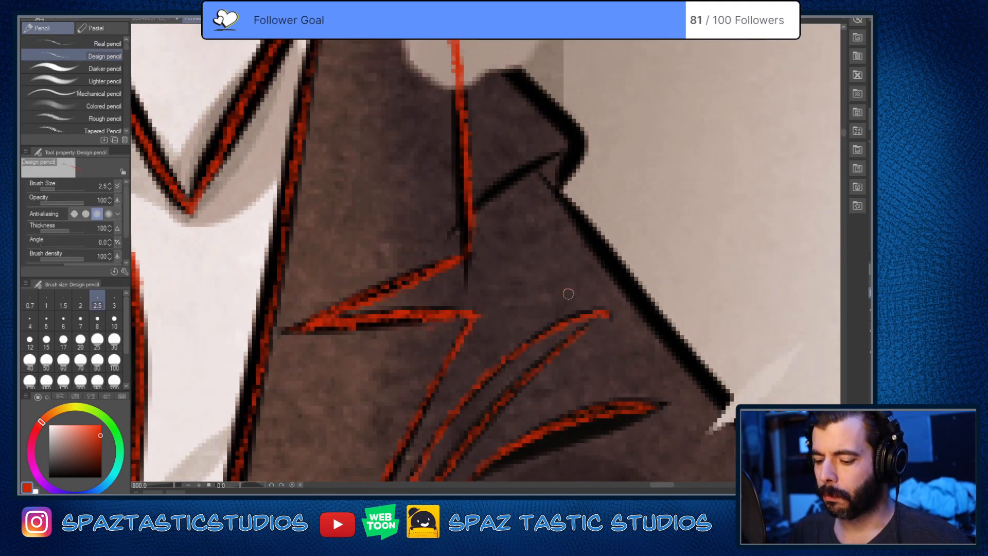
pyautogui.moveTo(476, 204)
pyautogui.mouseDown()
pyautogui.moveTo(534, 165)
pyautogui.moveTo(538, 223)
pyautogui.mouseUp()
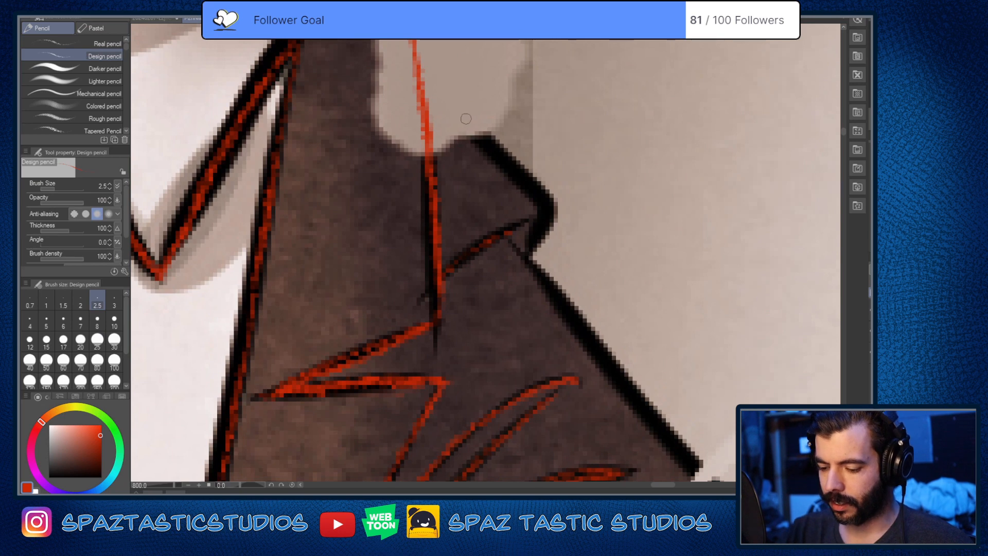
pyautogui.moveTo(467, 121)
pyautogui.mouseDown()
pyautogui.moveTo(547, 203)
pyautogui.moveTo(533, 254)
pyautogui.mouseUp()
pyautogui.moveTo(590, 240); pyautogui.dragTo(586, 414)
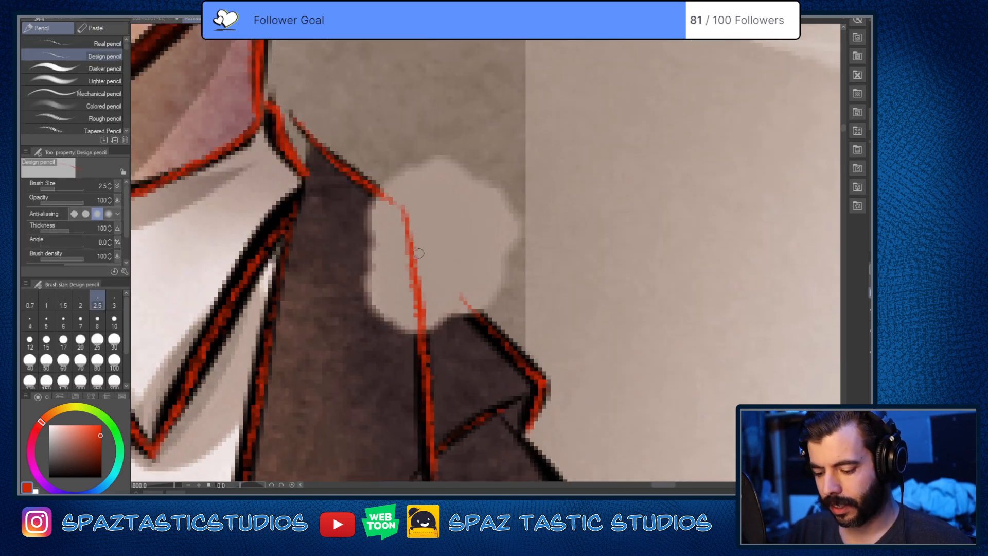
pyautogui.moveTo(408, 243)
pyautogui.mouseDown()
pyautogui.moveTo(534, 386)
pyautogui.moveTo(530, 436)
pyautogui.mouseUp()
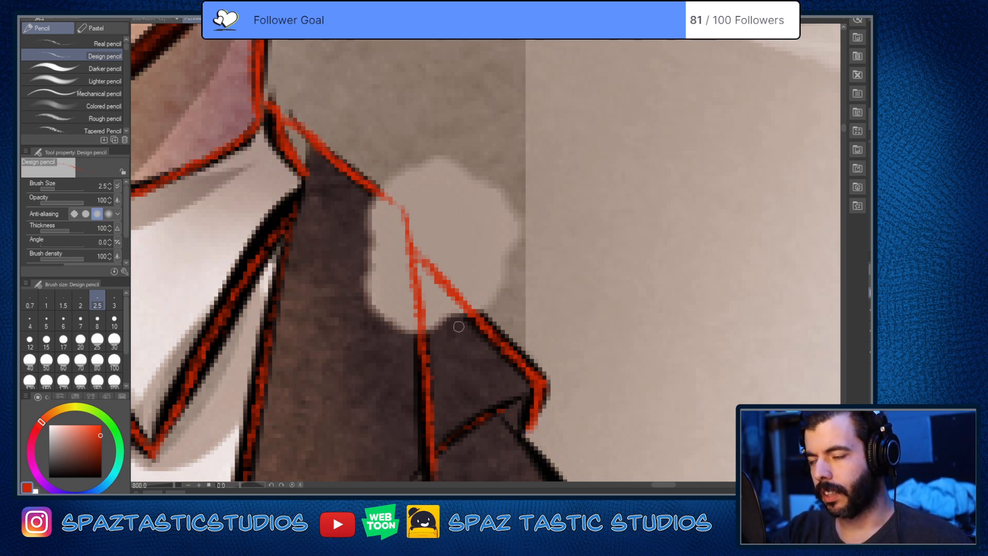
# Step: Trace the upper part of the bent arm's outer sleeve edge in red, starting just below the shoulder
pyautogui.moveTo(619, 403)
pyautogui.mouseDown()
pyautogui.moveTo(598, 386)
pyautogui.moveTo(604, 267)
pyautogui.mouseUp()
pyautogui.moveTo(594, 329); pyautogui.dragTo(549, 252)
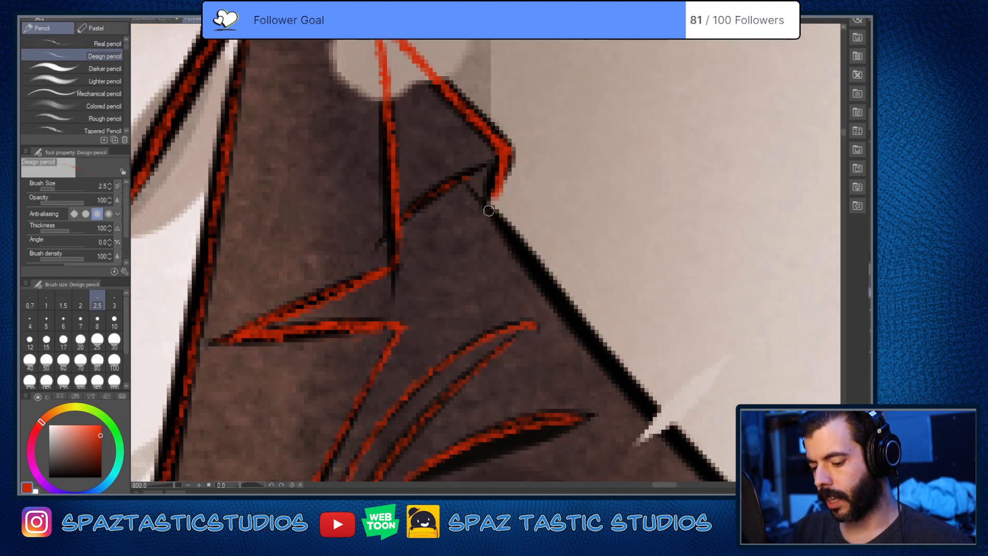
pyautogui.moveTo(466, 188); pyautogui.dragTo(529, 258)
pyautogui.scroll(-2, 548, 287)
pyautogui.moveTo(592, 332); pyautogui.dragTo(480, 184)
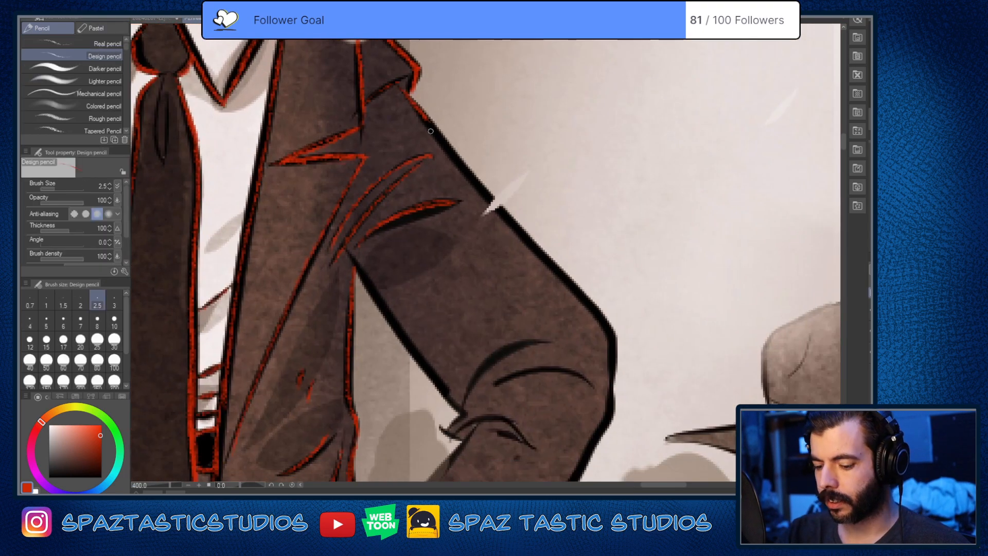
pyautogui.moveTo(553, 366); pyautogui.dragTo(570, 280)
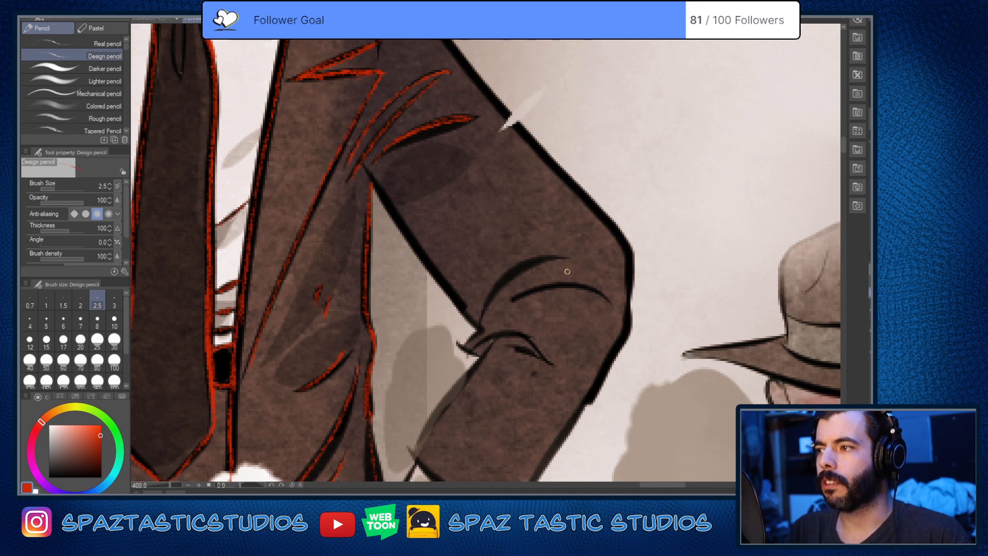
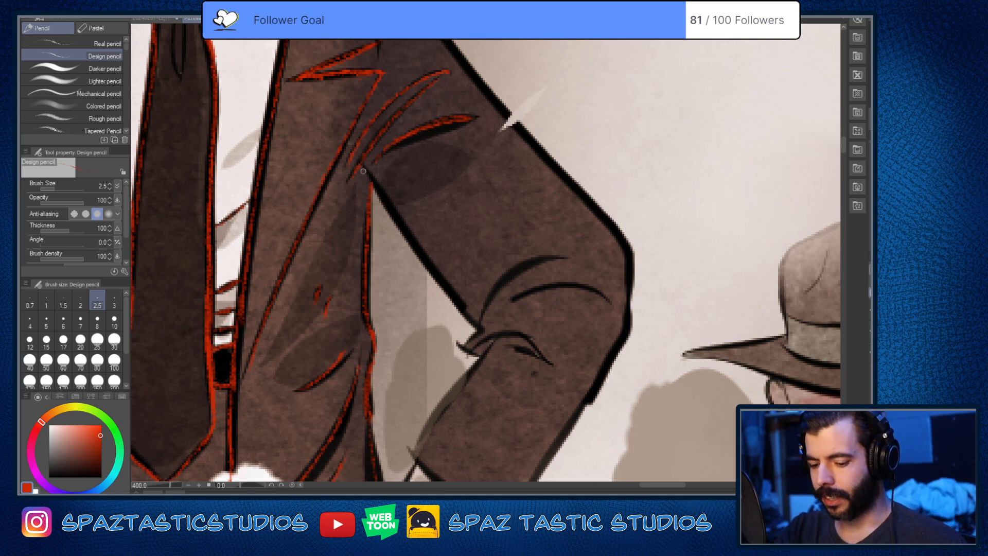
# Step: Trace the bent arm's inner sleeve edge from the armpit to the elbow crease and the curved fold rising from it in red
pyautogui.moveTo(362, 167)
pyautogui.mouseDown()
pyautogui.moveTo(487, 338)
pyautogui.moveTo(501, 273)
pyautogui.mouseUp()
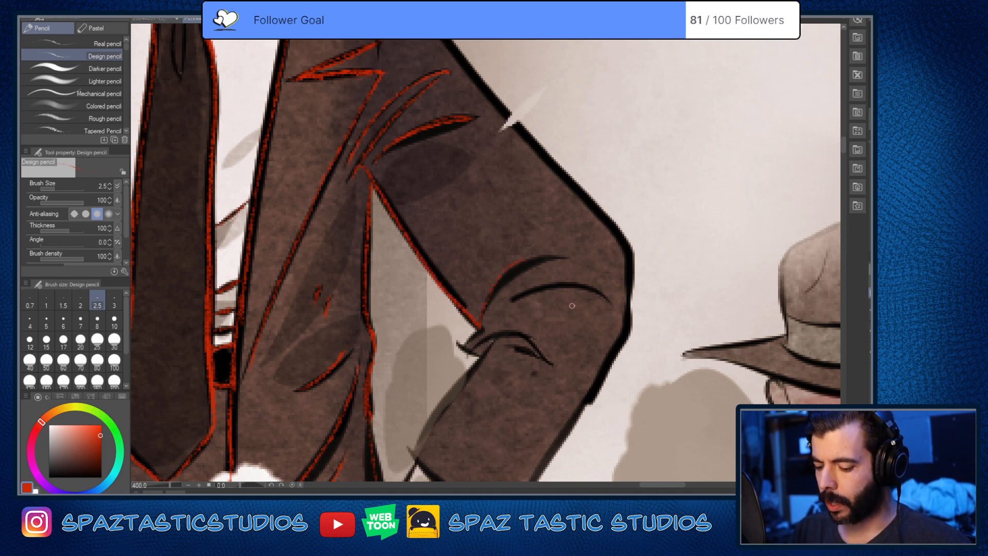
pyautogui.hotkey('ctrl', 'z')
pyautogui.moveTo(478, 329); pyautogui.dragTo(553, 256)
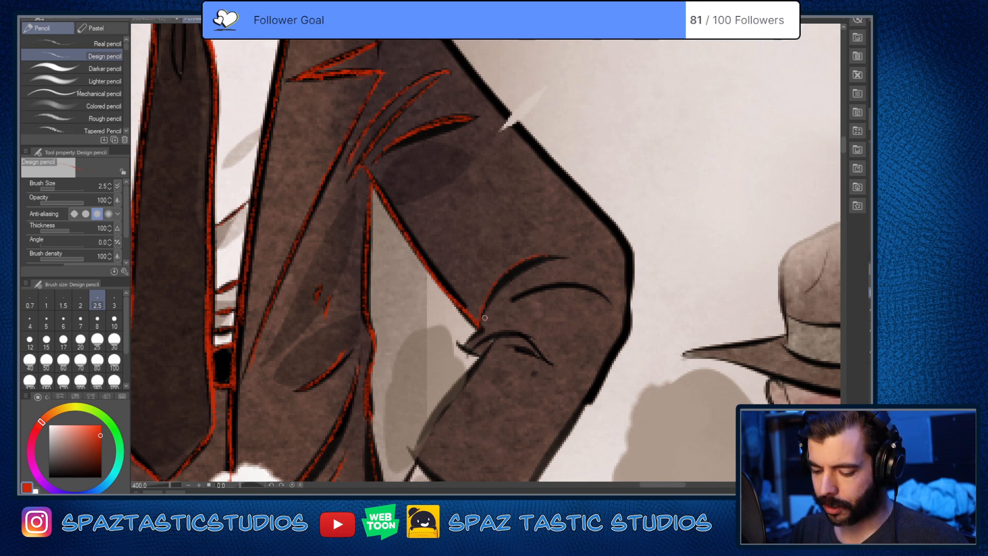
pyautogui.moveTo(478, 329)
pyautogui.mouseDown()
pyautogui.moveTo(554, 256)
pyautogui.moveTo(517, 271)
pyautogui.mouseUp()
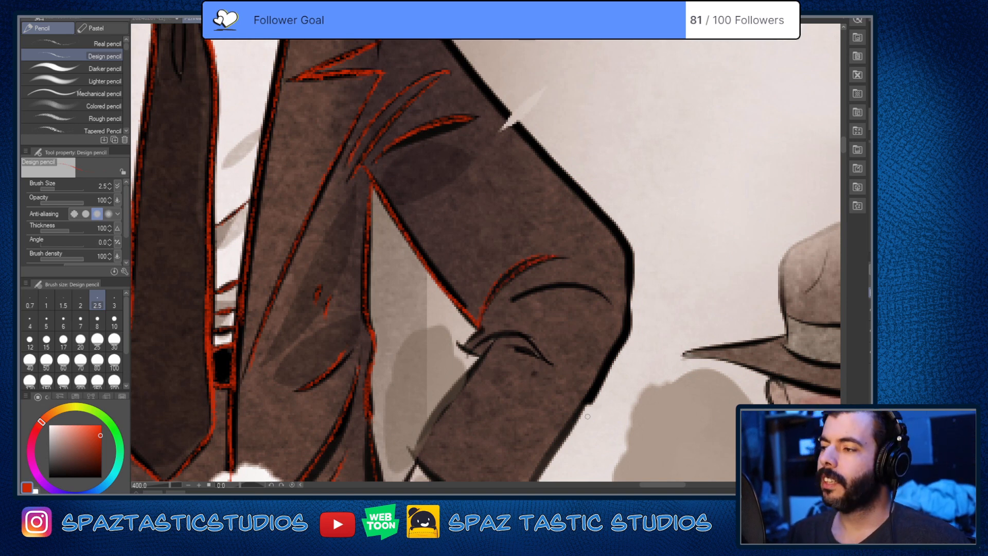
# Step: Fill the thick dark fold above the armpit with red pencil strokes
pyautogui.moveTo(609, 397); pyautogui.dragTo(573, 418)
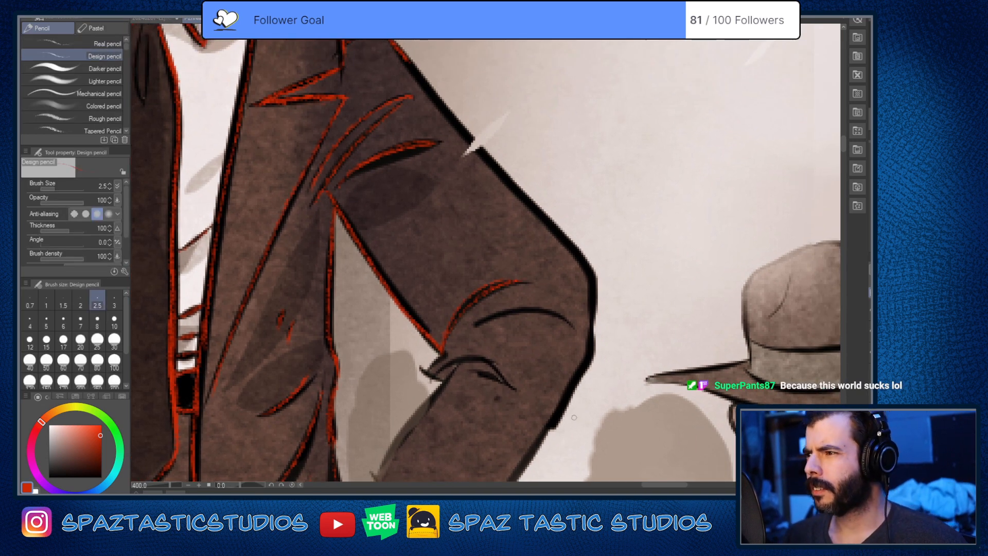
pyautogui.moveTo(570, 382); pyautogui.dragTo(662, 419)
pyautogui.scroll(2, 463, 218)
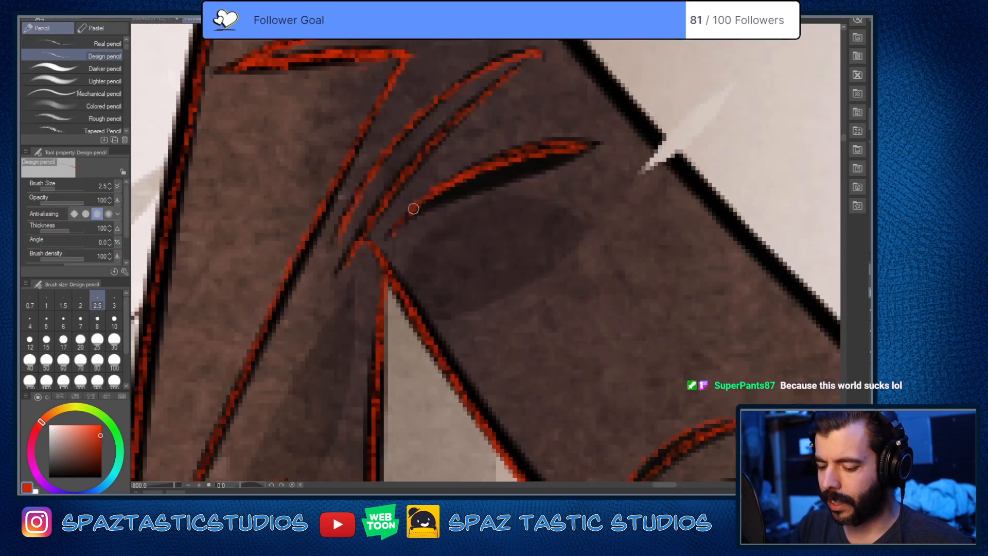
pyautogui.moveTo(413, 209)
pyautogui.mouseDown()
pyautogui.moveTo(576, 149)
pyautogui.moveTo(399, 218)
pyautogui.moveTo(591, 144)
pyautogui.moveTo(486, 172)
pyautogui.moveTo(393, 219)
pyautogui.moveTo(593, 142)
pyautogui.mouseUp()
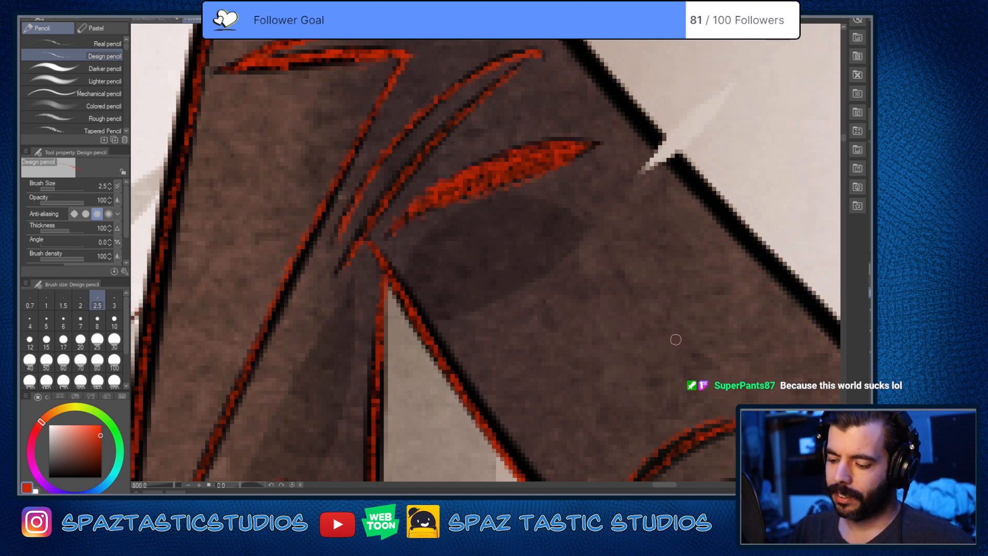
# Step: Erase part of the red line on the jacket's side edge near the hand and retrace it down to the wrist
pyautogui.scroll(-6, 676, 340)
pyautogui.press('space')
pyautogui.moveTo(688, 348); pyautogui.dragTo(604, 237)
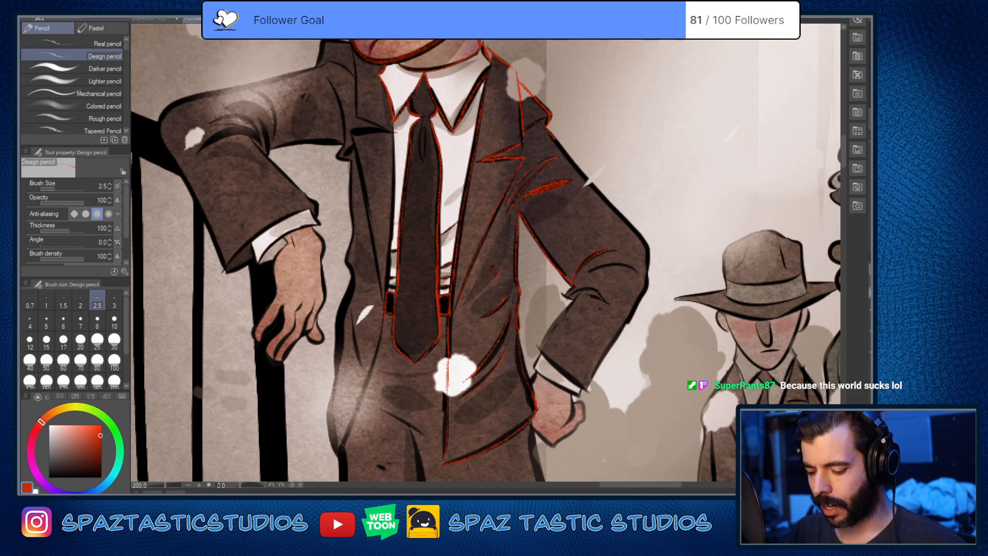
pyautogui.press('space')
pyautogui.moveTo(552, 416); pyautogui.dragTo(549, 330)
pyautogui.scroll(2, 530, 301)
pyautogui.press('e')
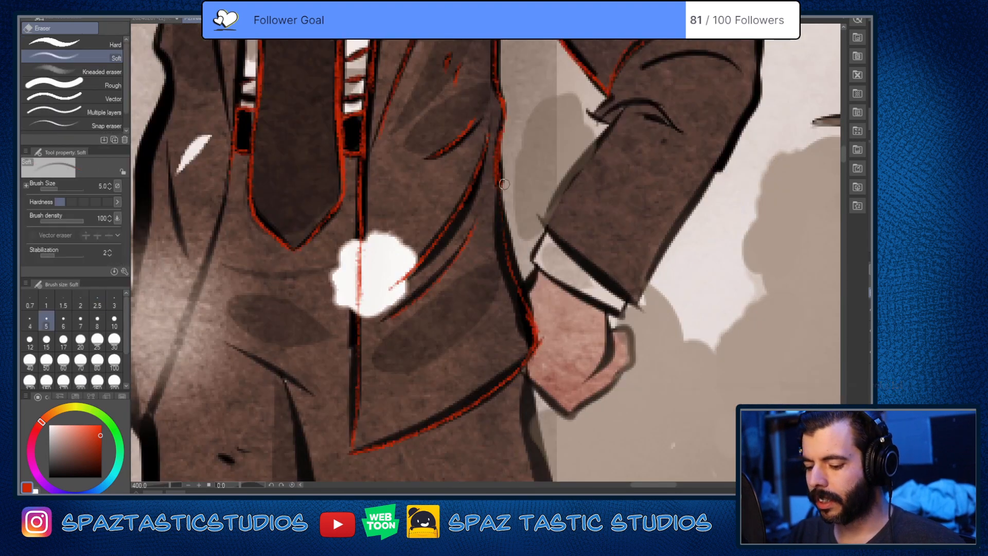
pyautogui.moveTo(500, 157); pyautogui.dragTo(500, 181)
pyautogui.press('p')
pyautogui.moveTo(498, 139)
pyautogui.mouseDown()
pyautogui.moveTo(506, 232)
pyautogui.moveTo(528, 306)
pyautogui.mouseUp()
pyautogui.moveTo(514, 272); pyautogui.dragTo(537, 327)
pyautogui.press('e')
pyautogui.moveTo(499, 231); pyautogui.dragTo(529, 345)
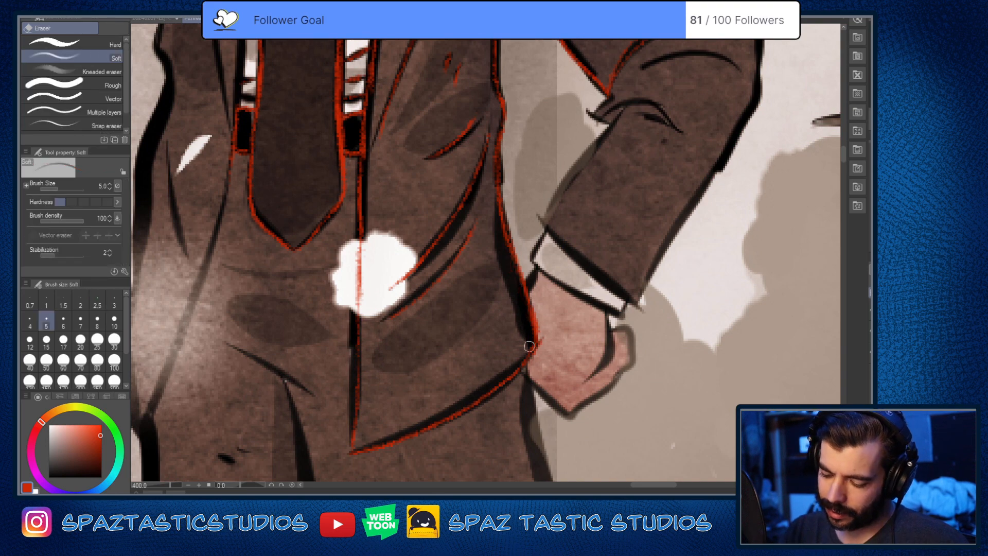
# Step: Trace the bent forearm's inner sleeve edge, the sleeve hem and the shirt cuff in red, cleaning up the line where the cuff meets the hand
pyautogui.press('p')
pyautogui.press('space')
pyautogui.moveTo(474, 458); pyautogui.dragTo(595, 352)
pyautogui.press('space')
pyautogui.moveTo(723, 337)
pyautogui.mouseDown()
pyautogui.moveTo(576, 394)
pyautogui.moveTo(534, 383)
pyautogui.mouseUp()
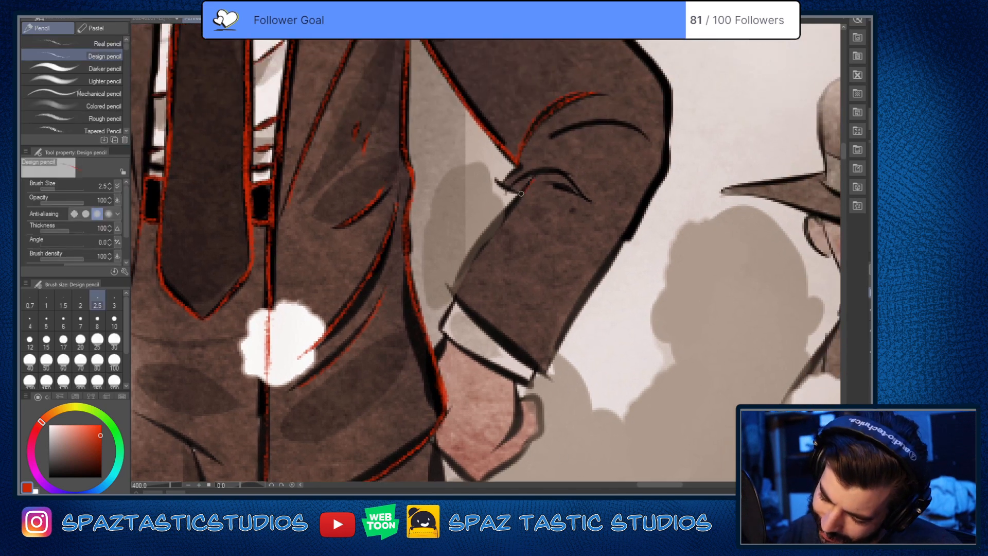
pyautogui.moveTo(521, 194)
pyautogui.mouseDown()
pyautogui.moveTo(451, 294)
pyautogui.moveTo(542, 371)
pyautogui.mouseUp()
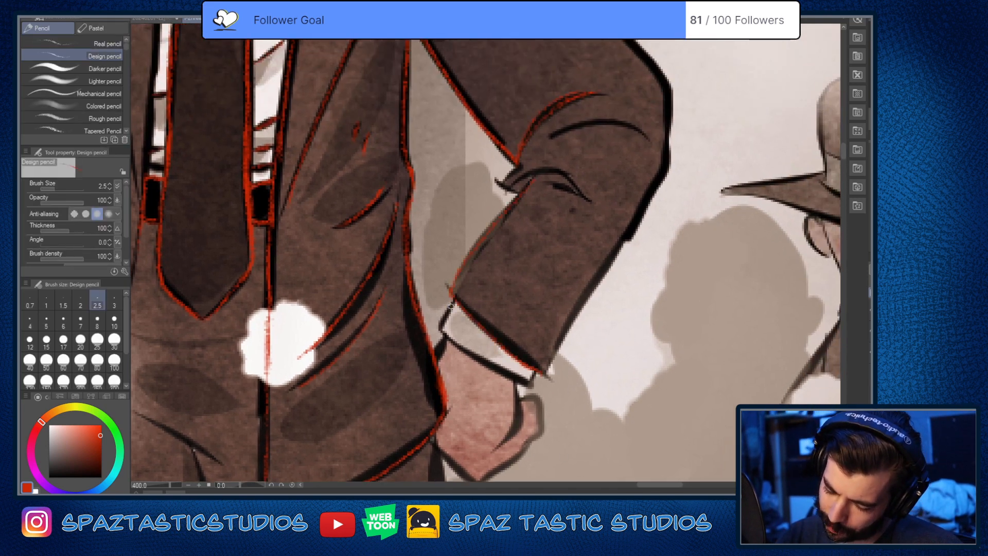
pyautogui.moveTo(453, 294); pyautogui.dragTo(437, 336)
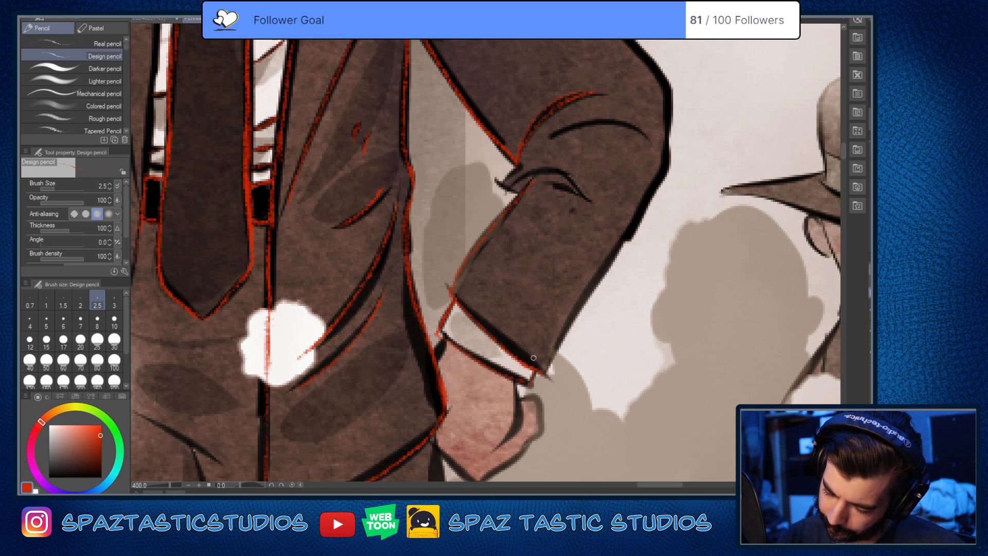
pyautogui.press('e')
pyautogui.moveTo(435, 321); pyautogui.dragTo(439, 340)
pyautogui.press('p')
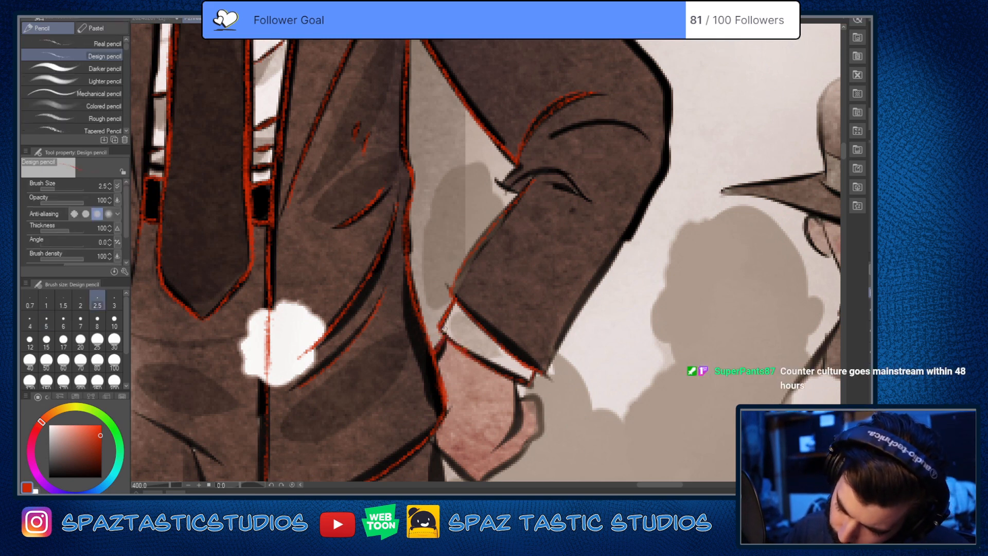
# Step: Trace the remaining curved folds and the pinched crease at the inside of the bent elbow in red
pyautogui.press('space')
pyautogui.moveTo(546, 327); pyautogui.dragTo(516, 422)
pyautogui.moveTo(466, 276); pyautogui.dragTo(493, 289)
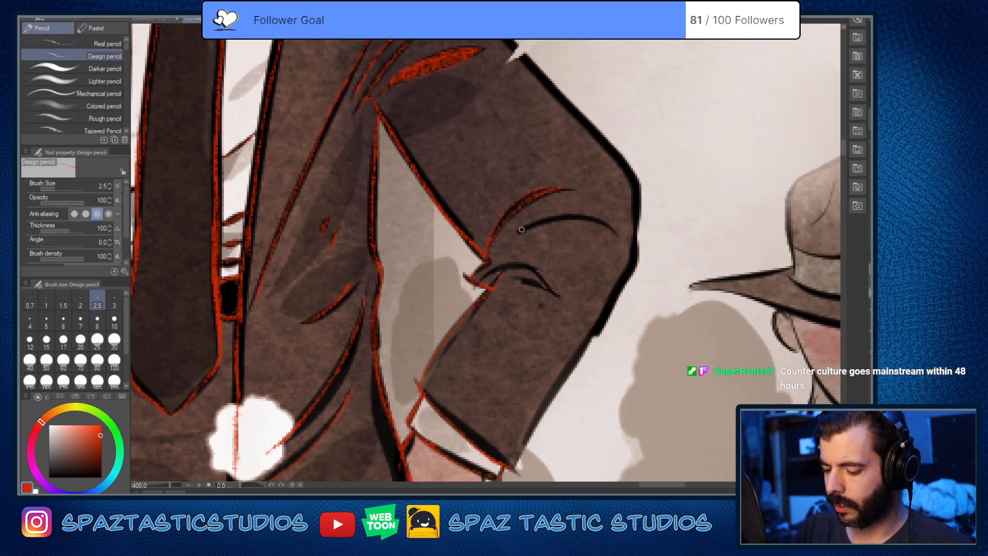
pyautogui.moveTo(522, 230)
pyautogui.mouseDown()
pyautogui.moveTo(617, 223)
pyautogui.moveTo(519, 234)
pyautogui.mouseUp()
pyautogui.hotkey('ctrl', 'z')
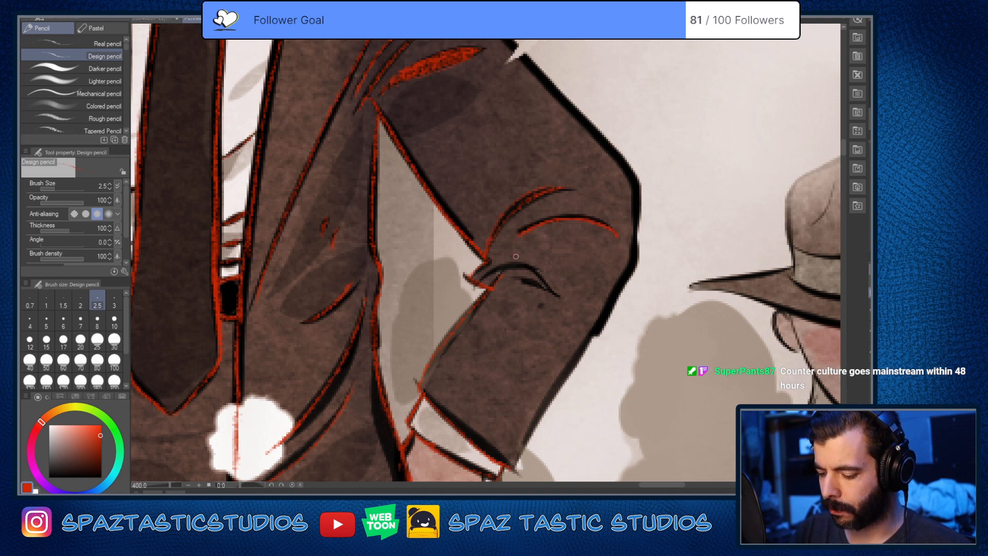
pyautogui.moveTo(481, 268)
pyautogui.mouseDown()
pyautogui.moveTo(545, 281)
pyautogui.moveTo(559, 296)
pyautogui.mouseUp()
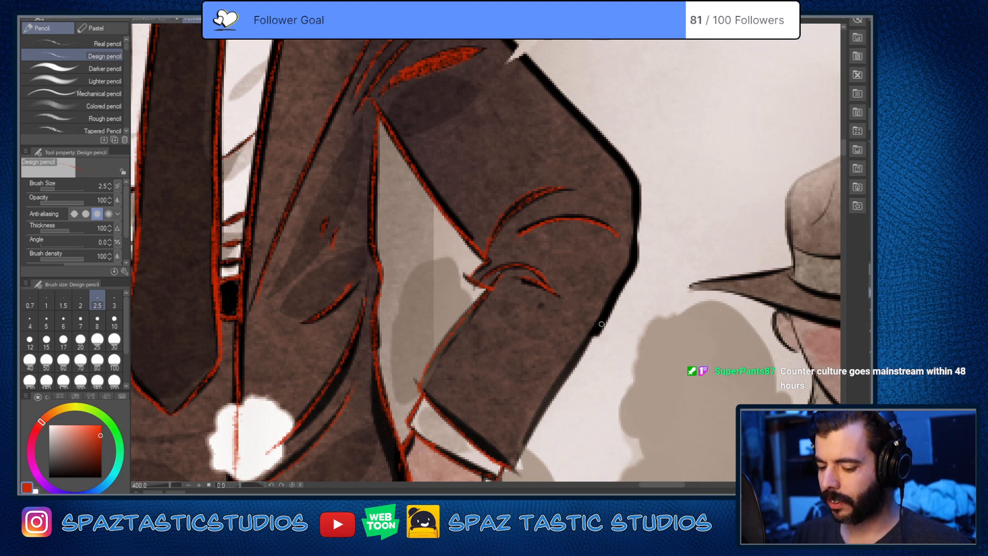
# Step: Trace the bent arm's outer sleeve contour in red, around the elbow and down the forearm to the cuff
pyautogui.press('space')
pyautogui.moveTo(602, 274); pyautogui.dragTo(563, 369)
pyautogui.moveTo(403, 53)
pyautogui.mouseDown()
pyautogui.moveTo(590, 264)
pyautogui.moveTo(615, 429)
pyautogui.moveTo(635, 378)
pyautogui.moveTo(615, 200)
pyautogui.moveTo(608, 234)
pyautogui.moveTo(497, 421)
pyautogui.mouseUp()
pyautogui.press('space')
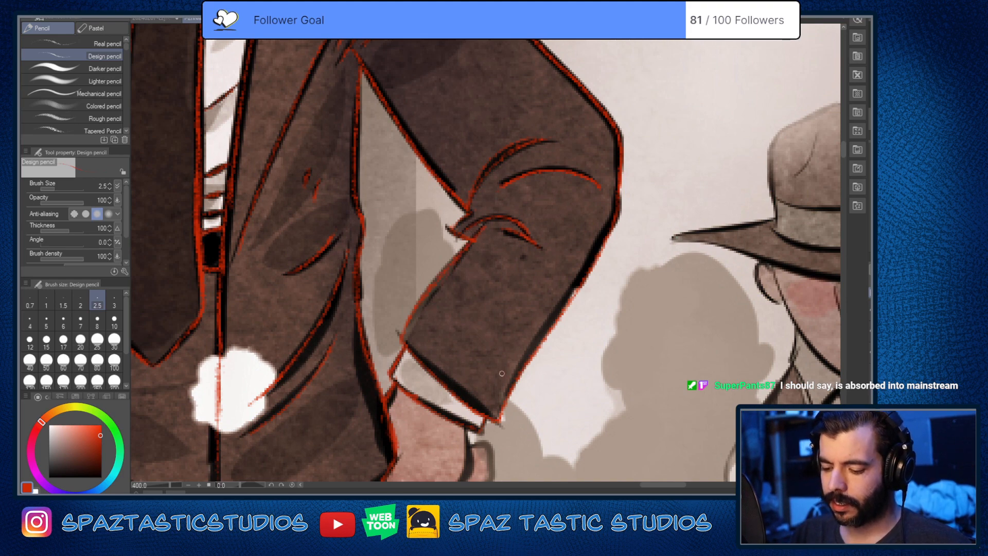
# Step: Trace the narrow crease below the tie's knot in red
pyautogui.press('space')
pyautogui.moveTo(441, 451); pyautogui.dragTo(623, 349)
pyautogui.moveTo(593, 435); pyautogui.dragTo(739, 373)
pyautogui.moveTo(559, 360); pyautogui.dragTo(606, 463)
pyautogui.scroll(-3, 606, 453)
pyautogui.scroll(1, 606, 389)
pyautogui.scroll(1, 603, 387)
pyautogui.scroll(-1, 604, 386)
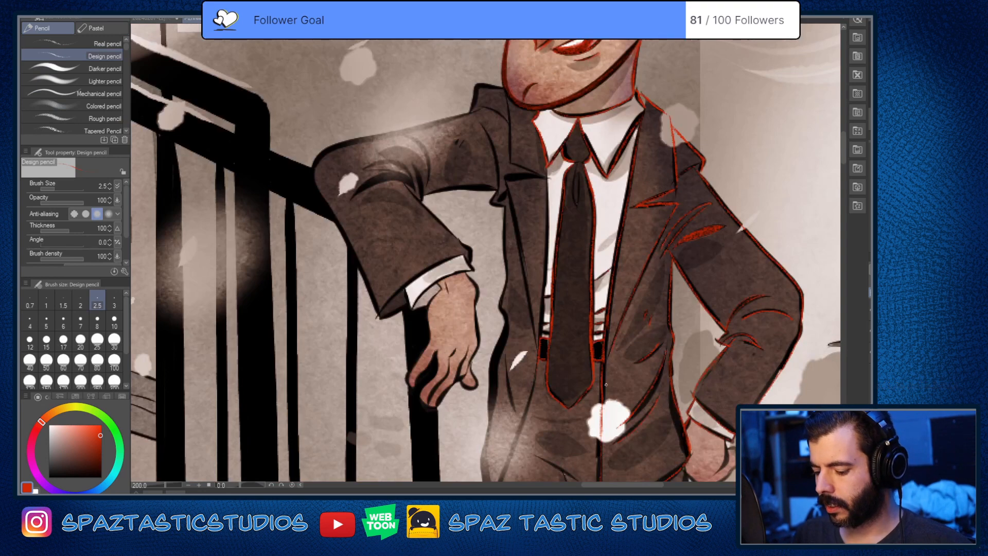
pyautogui.scroll(3, 553, 322)
pyautogui.scroll(-2, 553, 333)
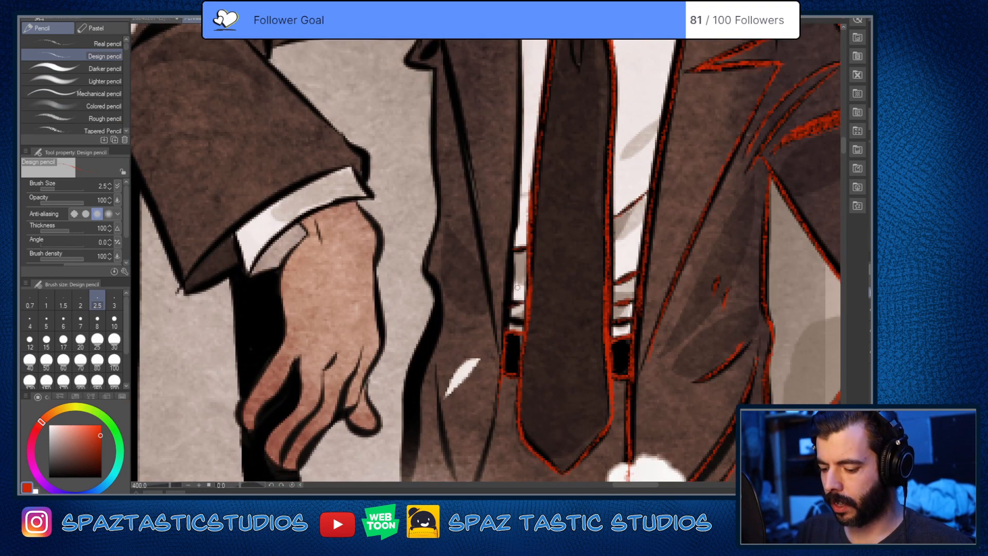
pyautogui.scroll(2, 525, 314)
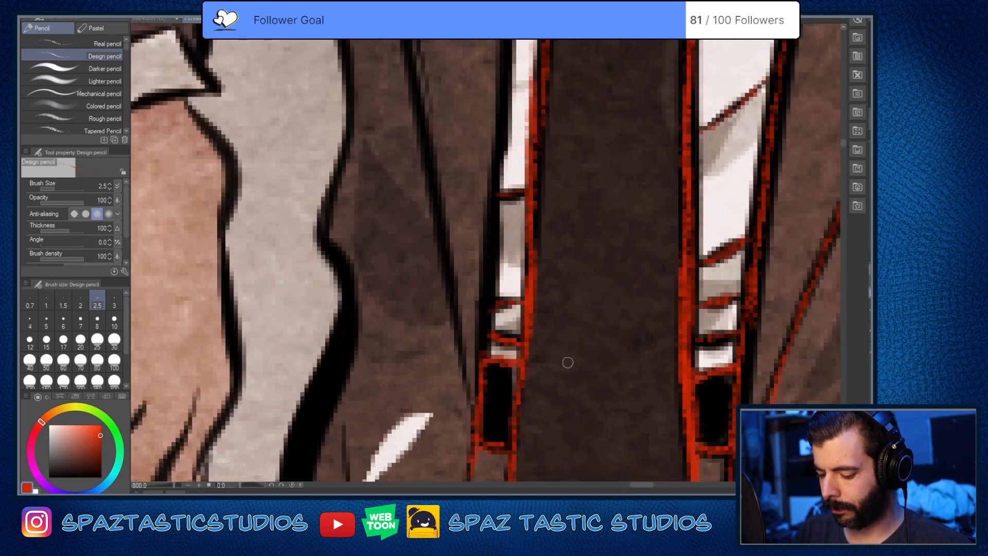
pyautogui.scroll(-2, 568, 395)
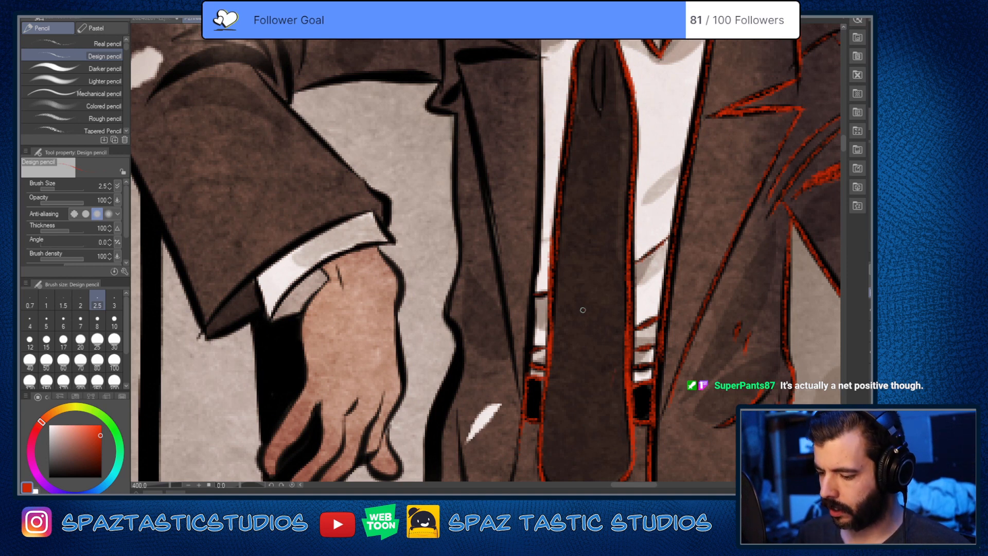
pyautogui.moveTo(575, 66); pyautogui.dragTo(561, 212)
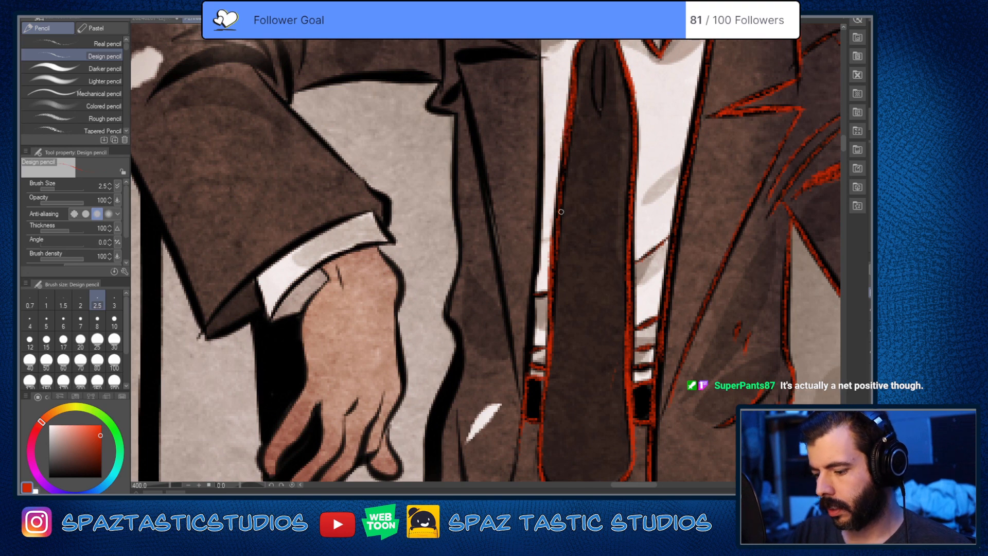
pyautogui.moveTo(605, 76); pyautogui.dragTo(581, 191)
pyautogui.moveTo(574, 146)
pyautogui.mouseDown()
pyautogui.moveTo(567, 171)
pyautogui.moveTo(576, 231)
pyautogui.mouseUp()
pyautogui.moveTo(582, 163); pyautogui.dragTo(575, 227)
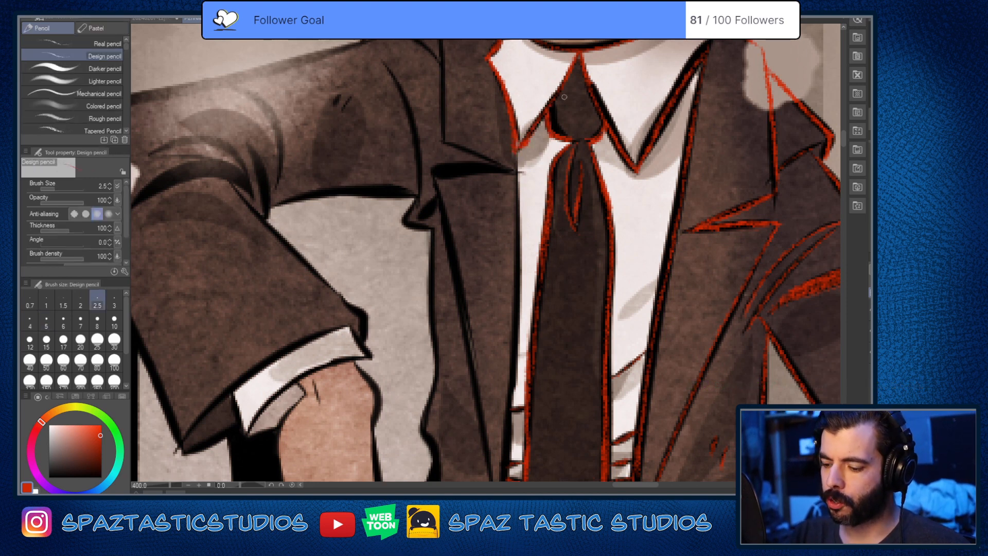
pyautogui.moveTo(608, 117); pyautogui.dragTo(629, 158)
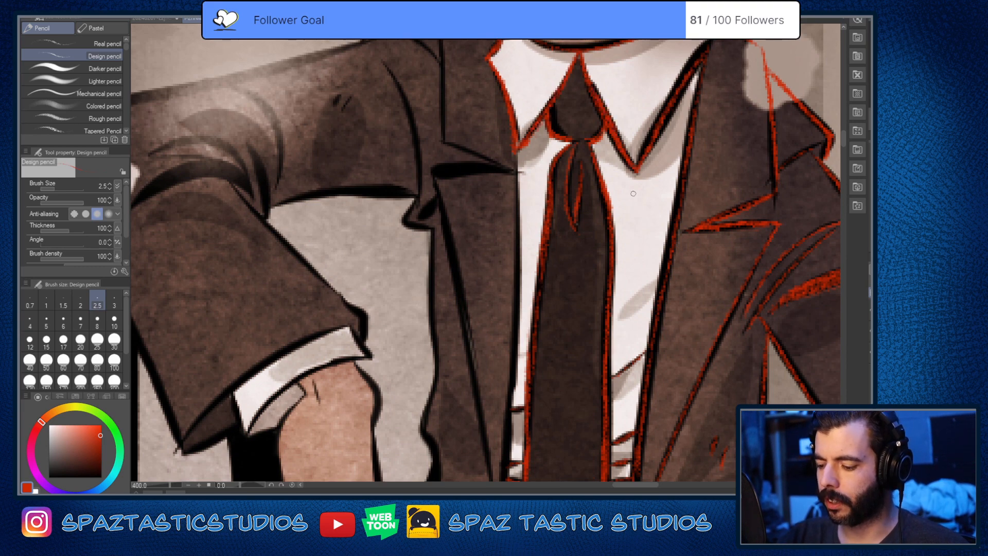
# Step: Trace the lapel on the leaning arm's side in red, including its notch and outer edge, plus the jacket's front edge down to the belt
pyautogui.moveTo(610, 366); pyautogui.dragTo(663, 459)
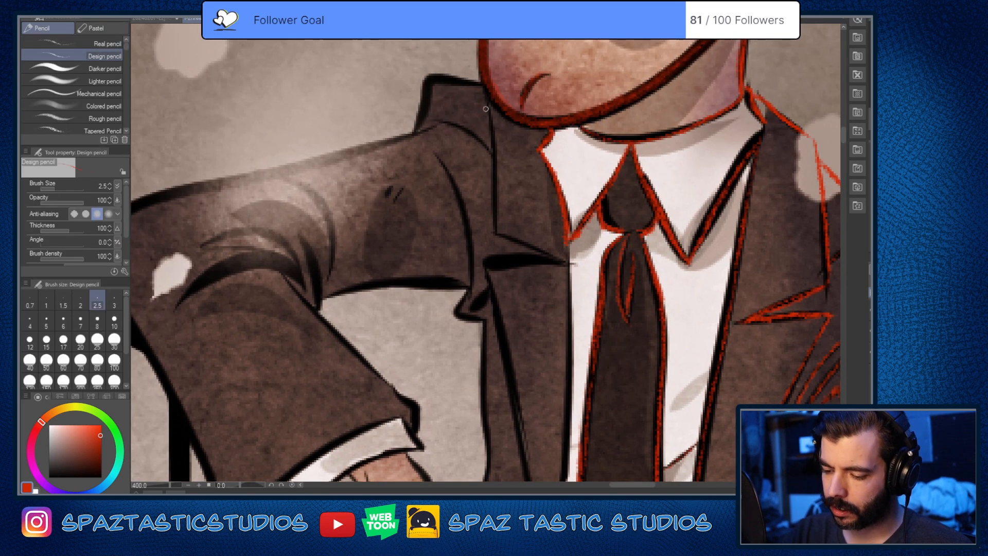
pyautogui.moveTo(489, 108)
pyautogui.mouseDown()
pyautogui.moveTo(493, 213)
pyautogui.moveTo(566, 264)
pyautogui.mouseUp()
pyautogui.moveTo(487, 260)
pyautogui.mouseDown()
pyautogui.moveTo(569, 262)
pyautogui.moveTo(486, 259)
pyautogui.moveTo(501, 327)
pyautogui.mouseUp()
pyautogui.moveTo(559, 433); pyautogui.dragTo(557, 284)
pyautogui.moveTo(487, 114); pyautogui.dragTo(542, 447)
pyautogui.moveTo(569, 110); pyautogui.dragTo(551, 468)
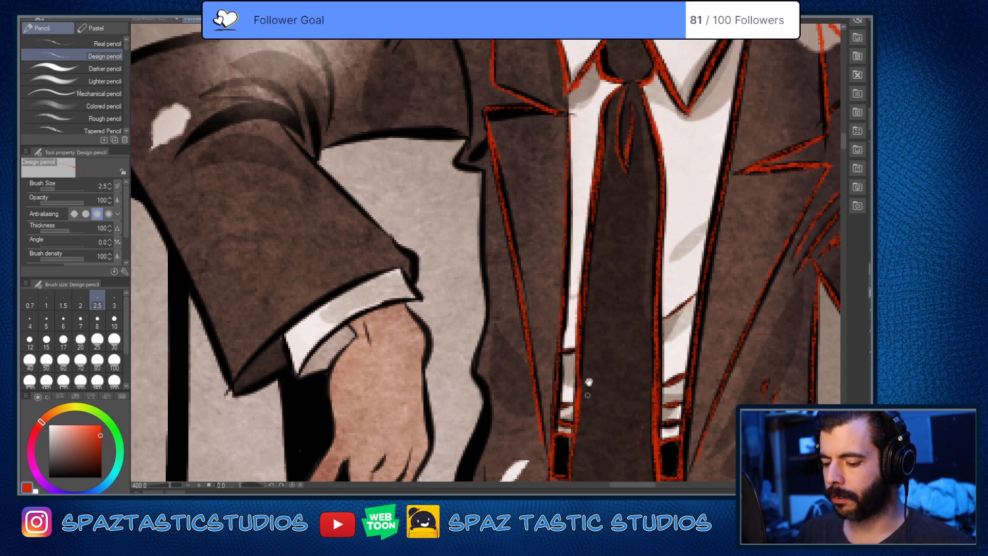
# Step: Trace the leaning arm's armhole seam and the small fold at its armpit in red, and touch up the lapel notch
pyautogui.moveTo(589, 311); pyautogui.dragTo(584, 460)
pyautogui.moveTo(470, 307); pyautogui.dragTo(486, 289)
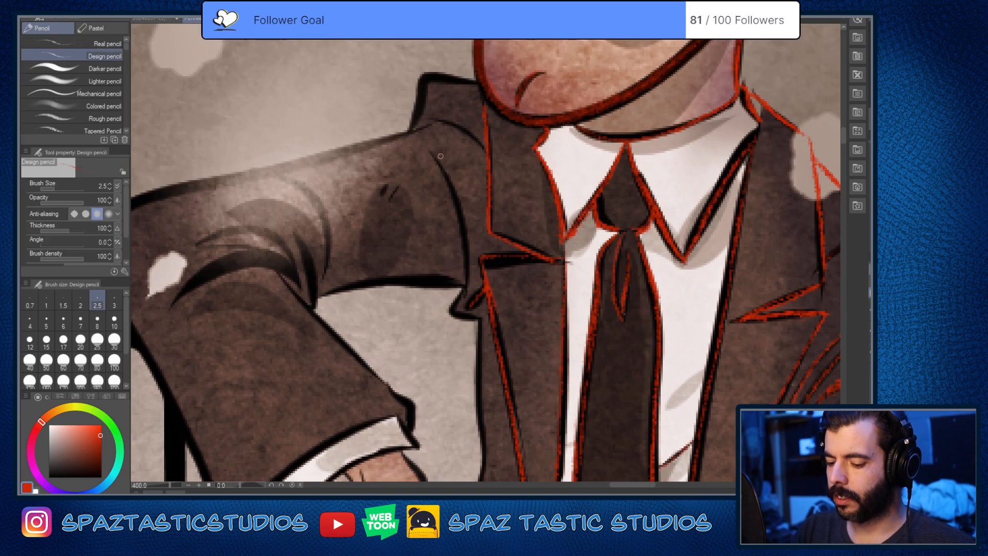
pyautogui.moveTo(436, 159)
pyautogui.mouseDown()
pyautogui.moveTo(460, 234)
pyautogui.moveTo(459, 310)
pyautogui.moveTo(475, 317)
pyautogui.moveTo(456, 304)
pyautogui.moveTo(486, 320)
pyautogui.moveTo(467, 300)
pyautogui.moveTo(458, 311)
pyautogui.moveTo(465, 288)
pyautogui.moveTo(454, 313)
pyautogui.moveTo(493, 320)
pyautogui.moveTo(500, 347)
pyautogui.moveTo(475, 270)
pyautogui.moveTo(461, 314)
pyautogui.moveTo(458, 299)
pyautogui.moveTo(450, 310)
pyautogui.moveTo(484, 314)
pyautogui.mouseUp()
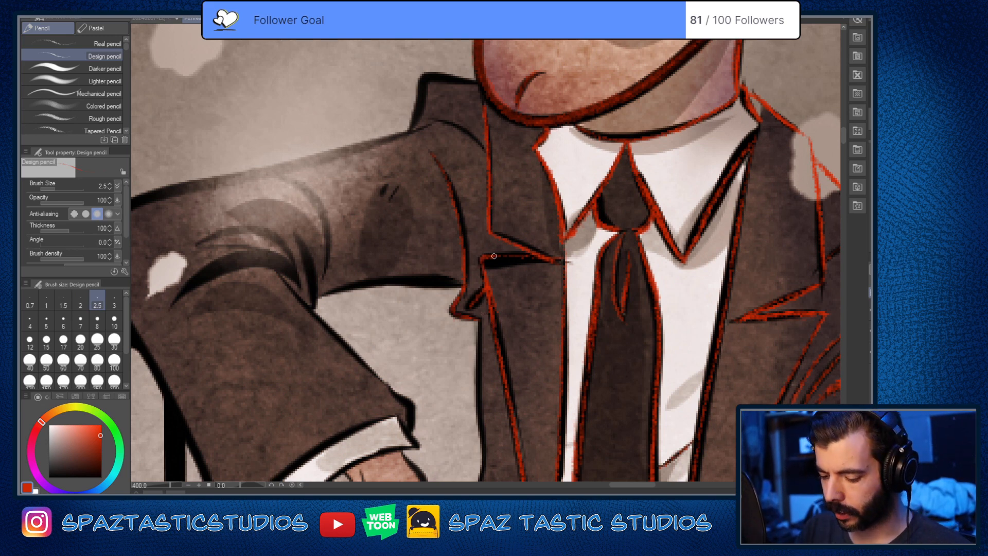
pyautogui.moveTo(495, 256)
pyautogui.mouseDown()
pyautogui.moveTo(526, 258)
pyautogui.moveTo(494, 254)
pyautogui.mouseUp()
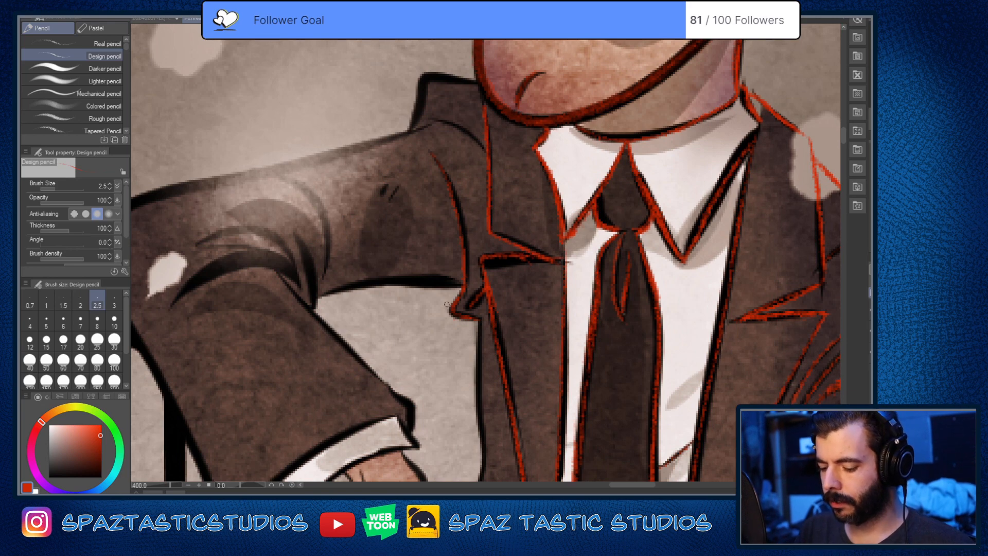
# Step: Trace the raised shoulder contour beside the chin and the curved seam beneath it in red
pyautogui.scroll(-4, 468, 214)
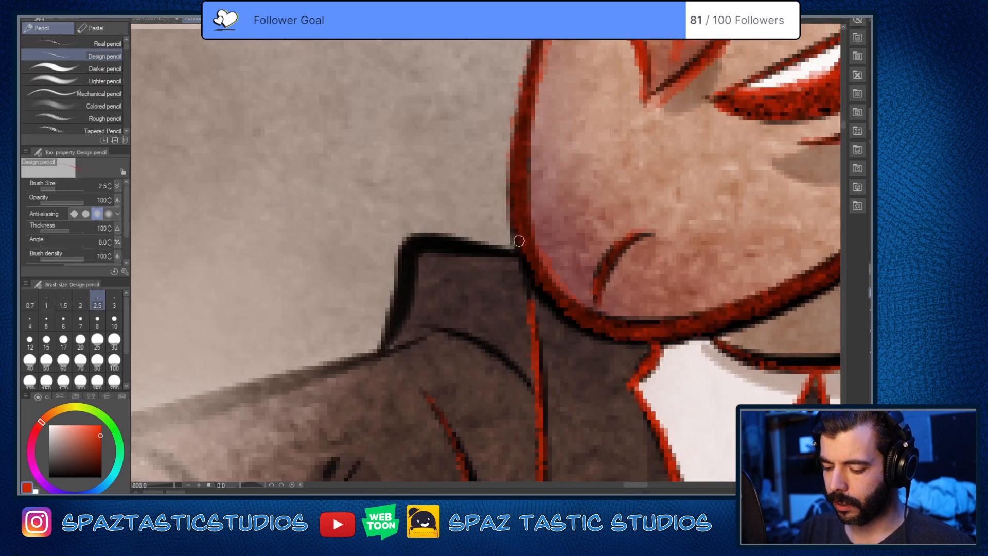
pyautogui.scroll(4, 516, 248)
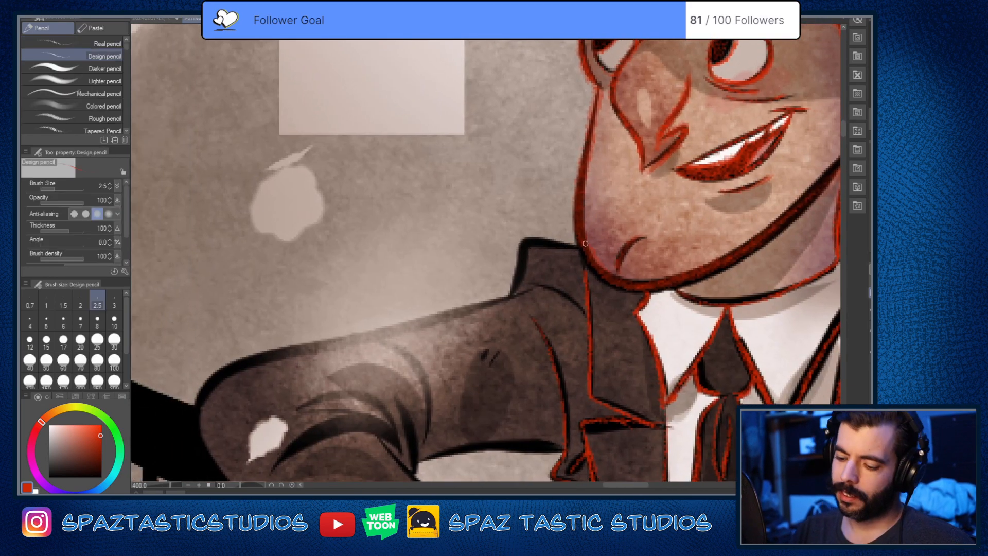
pyautogui.moveTo(576, 245)
pyautogui.mouseDown()
pyautogui.moveTo(527, 241)
pyautogui.moveTo(492, 289)
pyautogui.moveTo(518, 275)
pyautogui.moveTo(506, 301)
pyautogui.moveTo(522, 241)
pyautogui.moveTo(518, 261)
pyautogui.moveTo(593, 352)
pyautogui.moveTo(605, 252)
pyautogui.mouseUp()
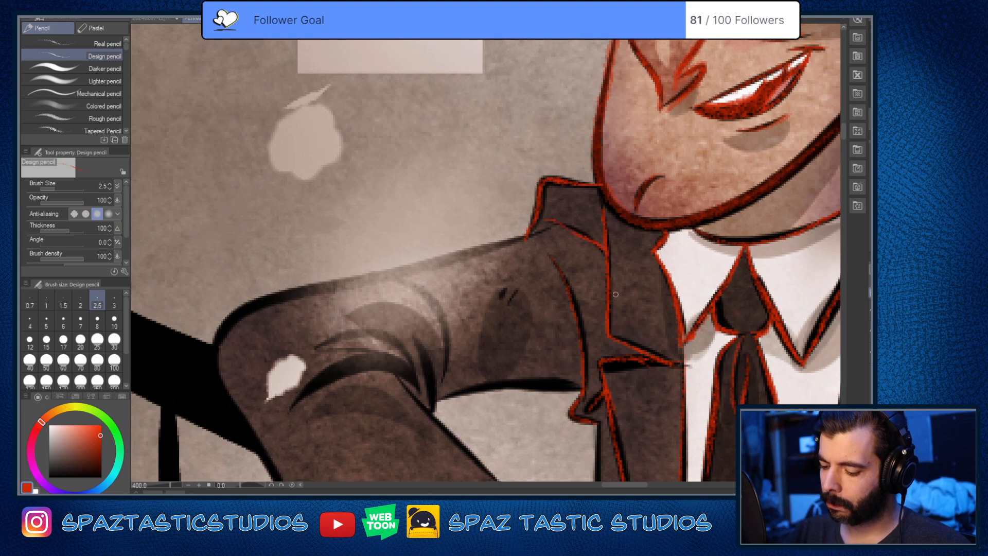
# Step: Trace the leaning arm's upper sleeve edge in red from the shoulder to the elbow resting on the railing
pyautogui.scroll(2, 579, 239)
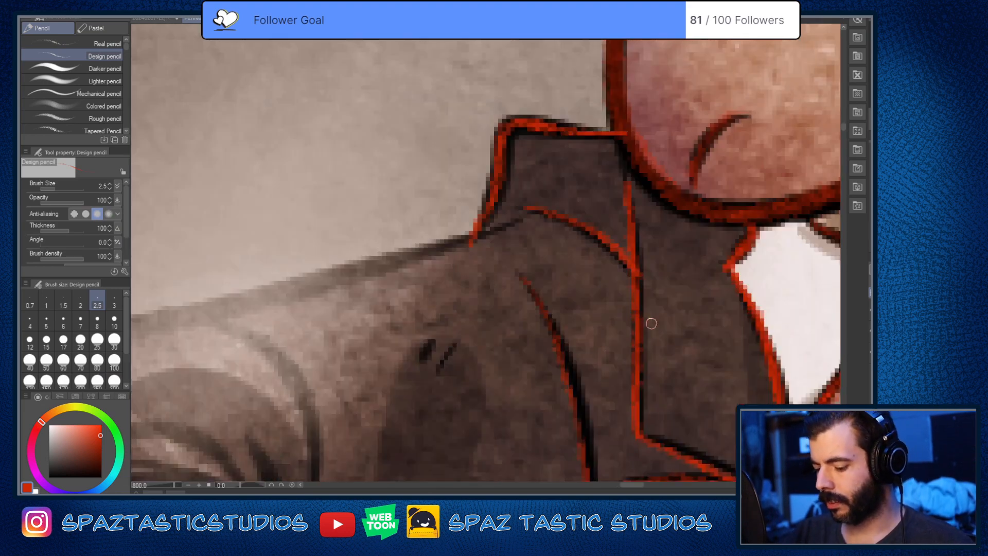
pyautogui.scroll(-4, 651, 325)
pyautogui.scroll(2, 531, 343)
pyautogui.moveTo(530, 344); pyautogui.dragTo(583, 329)
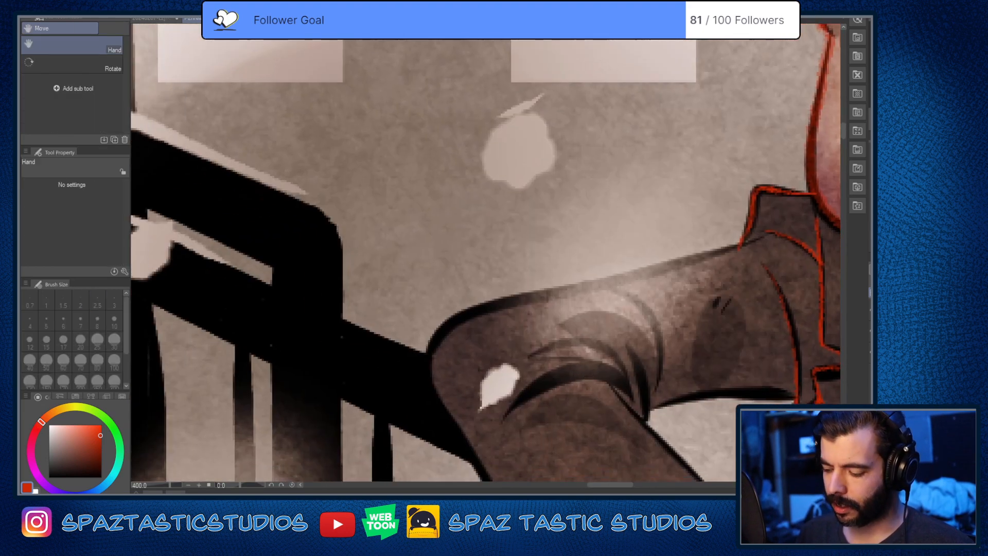
pyautogui.moveTo(758, 239)
pyautogui.mouseDown()
pyautogui.moveTo(466, 317)
pyautogui.moveTo(431, 377)
pyautogui.mouseUp()
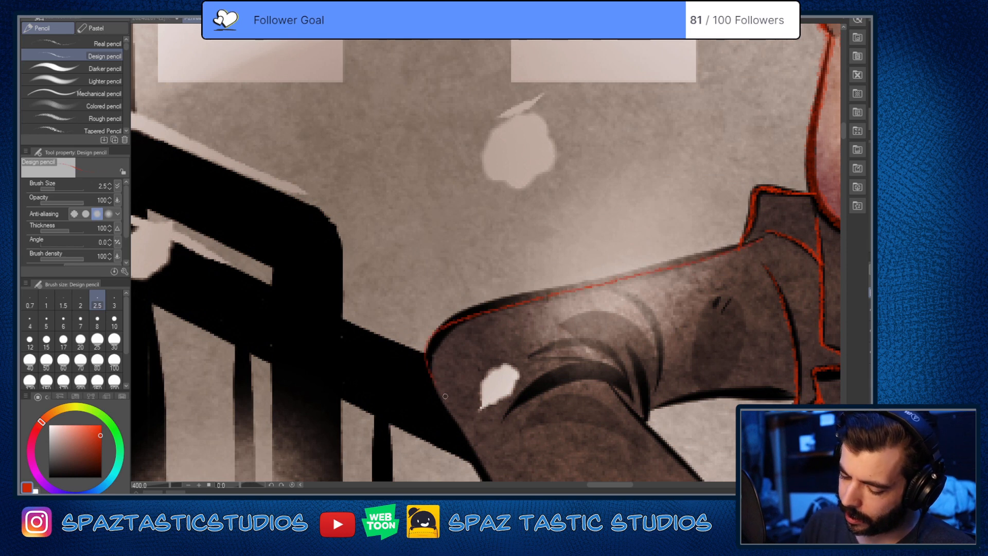
# Step: Undo and redraw the leaning arm's upper sleeve edge in red, then trace around the elbow and down the outer forearm to the hem
pyautogui.hotkey('ctrl', 'z')
pyautogui.moveTo(762, 239)
pyautogui.mouseDown()
pyautogui.moveTo(524, 298)
pyautogui.moveTo(435, 336)
pyautogui.mouseUp()
pyautogui.moveTo(612, 413); pyautogui.dragTo(519, 251)
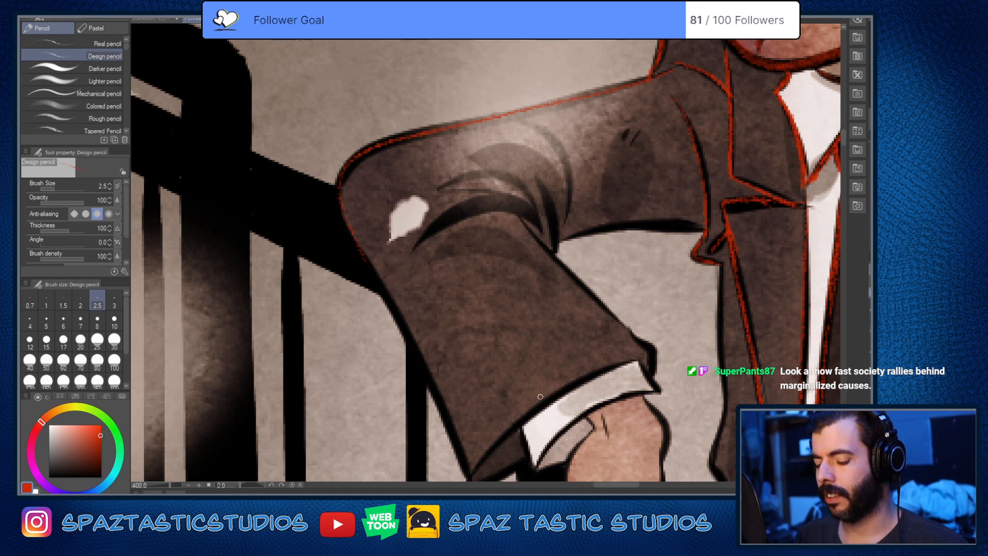
pyautogui.moveTo(540, 397); pyautogui.dragTo(519, 331)
pyautogui.moveTo(335, 121)
pyautogui.mouseDown()
pyautogui.moveTo(330, 178)
pyautogui.moveTo(416, 328)
pyautogui.moveTo(462, 437)
pyautogui.mouseUp()
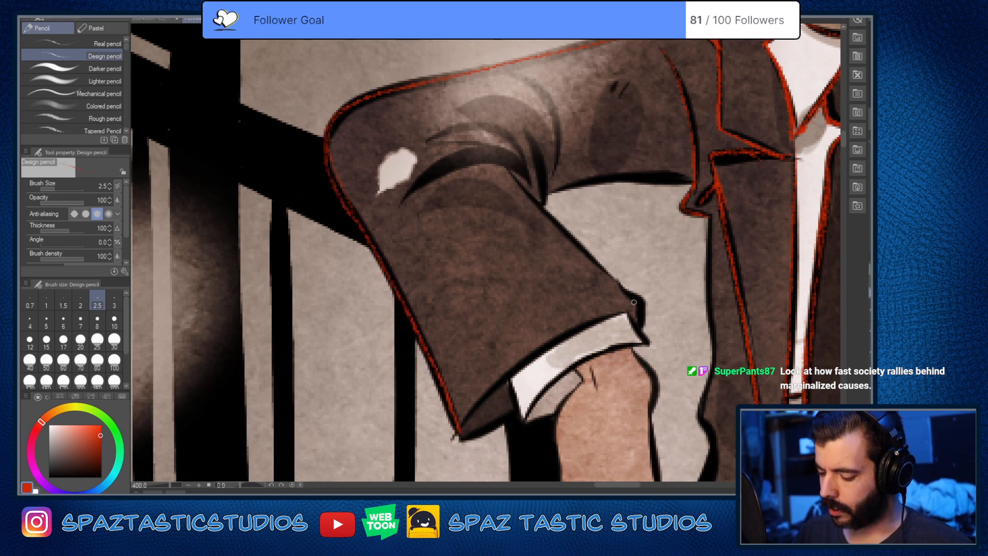
# Step: Trace the leaning arm's sleeve hem and the shirt cuff below it in red
pyautogui.moveTo(619, 286)
pyautogui.mouseDown()
pyautogui.moveTo(651, 341)
pyautogui.moveTo(624, 287)
pyautogui.moveTo(645, 325)
pyautogui.moveTo(629, 311)
pyautogui.moveTo(561, 334)
pyautogui.moveTo(467, 429)
pyautogui.mouseUp()
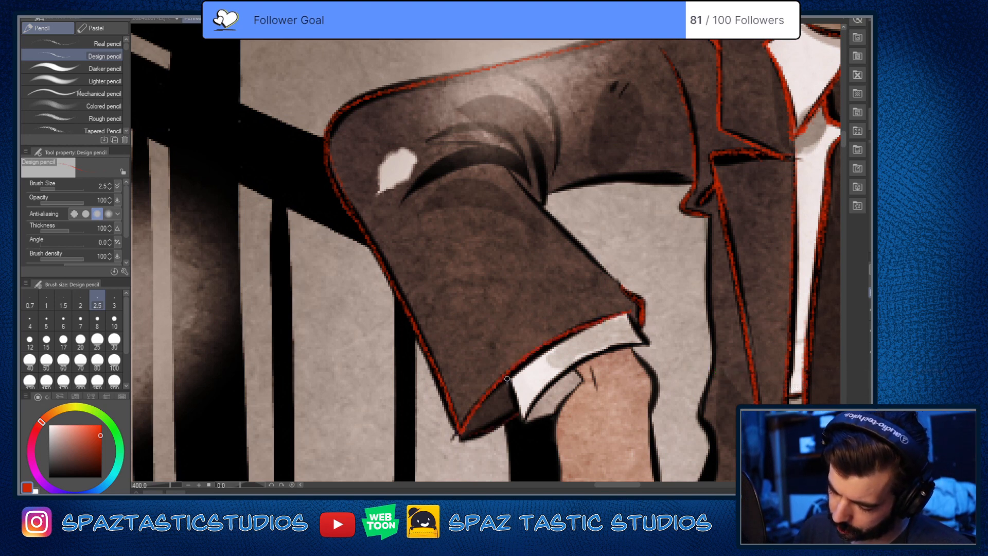
pyautogui.moveTo(507, 378); pyautogui.dragTo(524, 420)
pyautogui.moveTo(506, 383)
pyautogui.mouseDown()
pyautogui.moveTo(521, 416)
pyautogui.moveTo(504, 378)
pyautogui.moveTo(572, 386)
pyautogui.moveTo(540, 401)
pyautogui.moveTo(612, 349)
pyautogui.mouseUp()
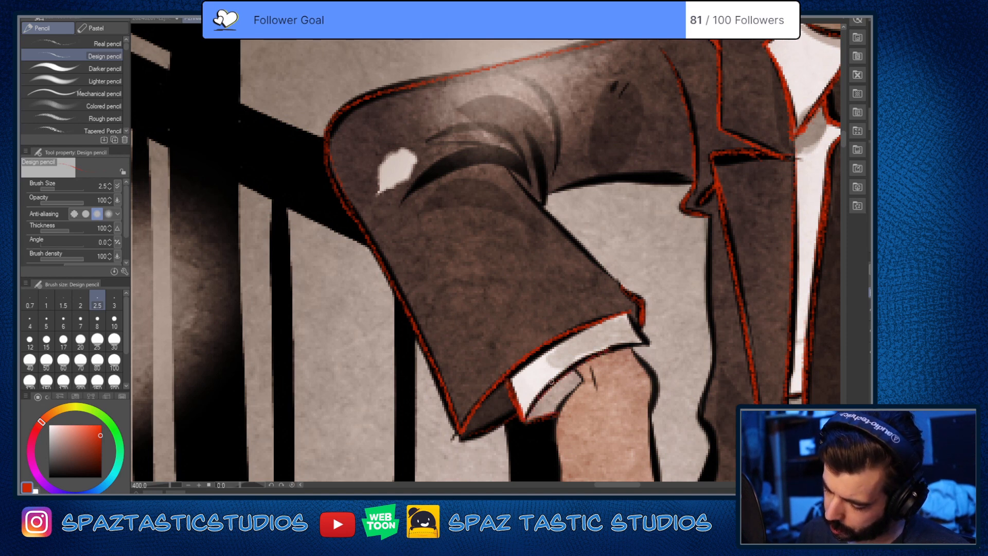
pyautogui.moveTo(551, 383)
pyautogui.mouseDown()
pyautogui.moveTo(630, 345)
pyautogui.moveTo(631, 318)
pyautogui.moveTo(632, 344)
pyautogui.mouseUp()
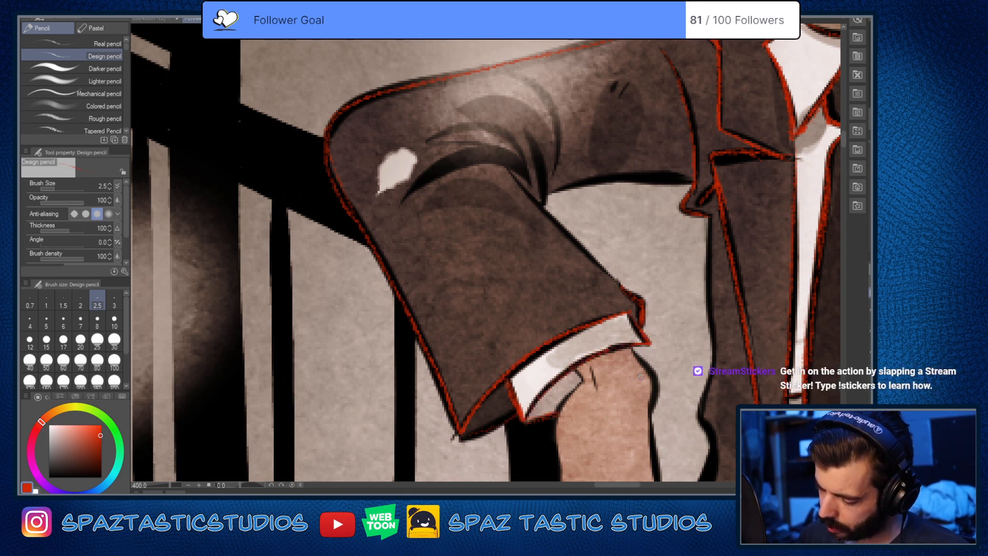
pyautogui.moveTo(576, 369); pyautogui.dragTo(582, 378)
# Step: Trace both sides of the leaning hand in red from the cuff to the knuckles, including the short digit nearest the jacket
pyautogui.press('space')
pyautogui.moveTo(634, 434); pyautogui.dragTo(642, 260)
pyautogui.moveTo(471, 261)
pyautogui.mouseDown()
pyautogui.moveTo(522, 236)
pyautogui.moveTo(458, 264)
pyautogui.mouseUp()
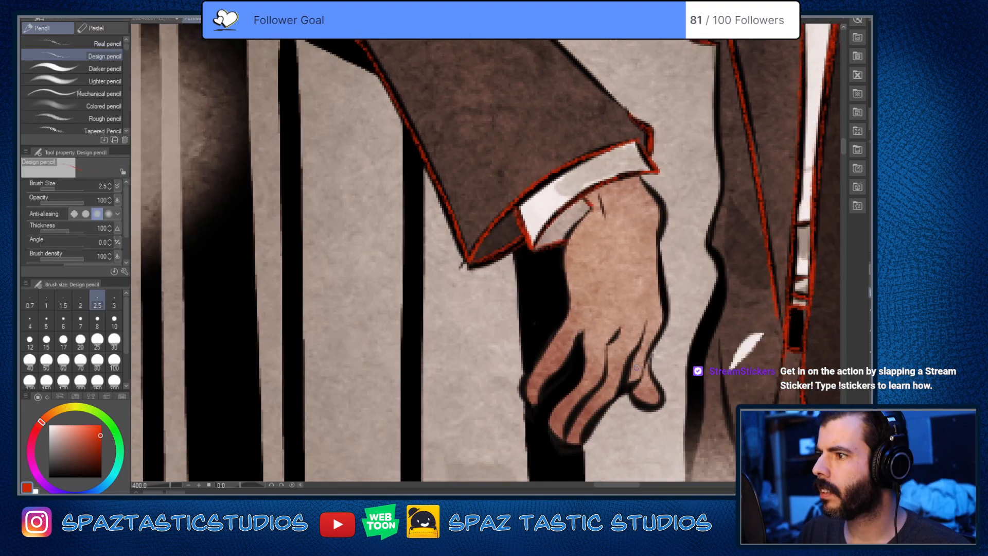
pyautogui.press('space')
pyautogui.moveTo(637, 368)
pyautogui.mouseDown()
pyautogui.moveTo(562, 346)
pyautogui.moveTo(455, 215)
pyautogui.moveTo(569, 303)
pyautogui.mouseUp()
pyautogui.press('space')
pyautogui.moveTo(482, 147)
pyautogui.mouseDown()
pyautogui.moveTo(465, 171)
pyautogui.moveTo(464, 240)
pyautogui.mouseUp()
pyautogui.moveTo(535, 109)
pyautogui.mouseDown()
pyautogui.moveTo(562, 156)
pyautogui.moveTo(563, 246)
pyautogui.moveTo(556, 199)
pyautogui.moveTo(538, 311)
pyautogui.moveTo(562, 254)
pyautogui.moveTo(544, 296)
pyautogui.moveTo(554, 331)
pyautogui.moveTo(548, 289)
pyautogui.moveTo(550, 325)
pyautogui.moveTo(525, 326)
pyautogui.moveTo(537, 341)
pyautogui.moveTo(561, 326)
pyautogui.mouseUp()
pyautogui.moveTo(560, 331)
pyautogui.mouseDown()
pyautogui.moveTo(532, 332)
pyautogui.moveTo(576, 333)
pyautogui.mouseUp()
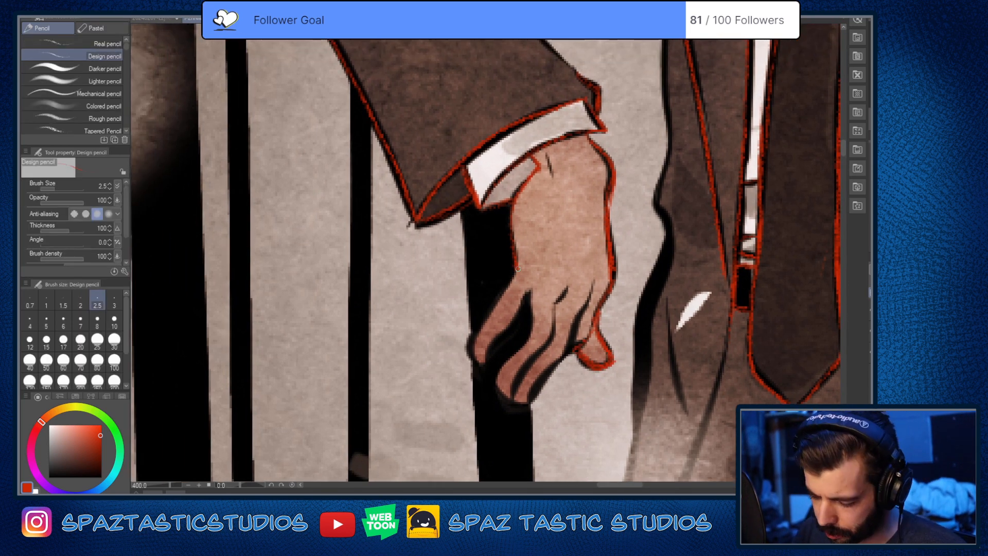
# Step: Trace the leaning hand's remaining fingers, the gaps between them and the small crease at the wrist in red
pyautogui.moveTo(518, 268)
pyautogui.mouseDown()
pyautogui.moveTo(472, 343)
pyautogui.moveTo(473, 367)
pyautogui.mouseUp()
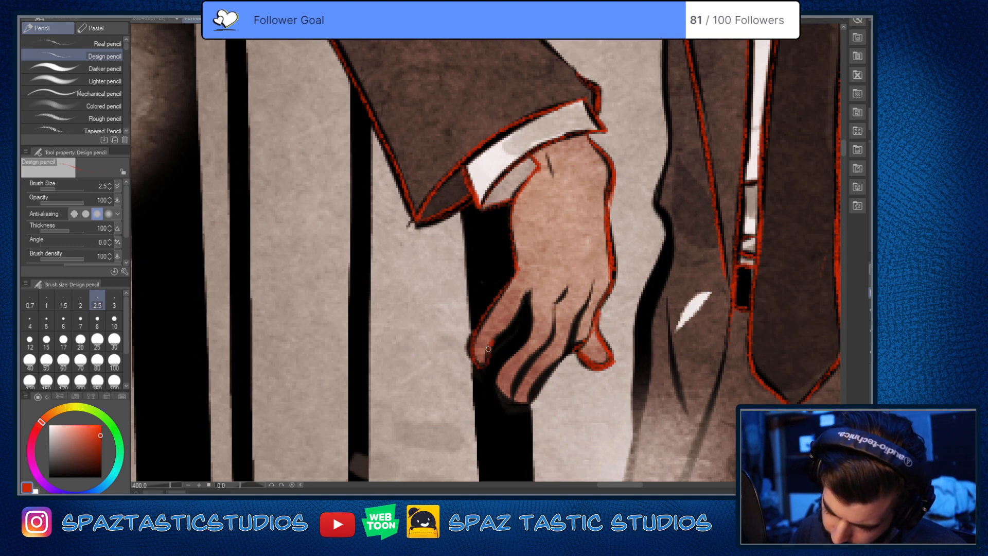
pyautogui.moveTo(526, 293)
pyautogui.mouseDown()
pyautogui.moveTo(491, 386)
pyautogui.moveTo(499, 390)
pyautogui.mouseUp()
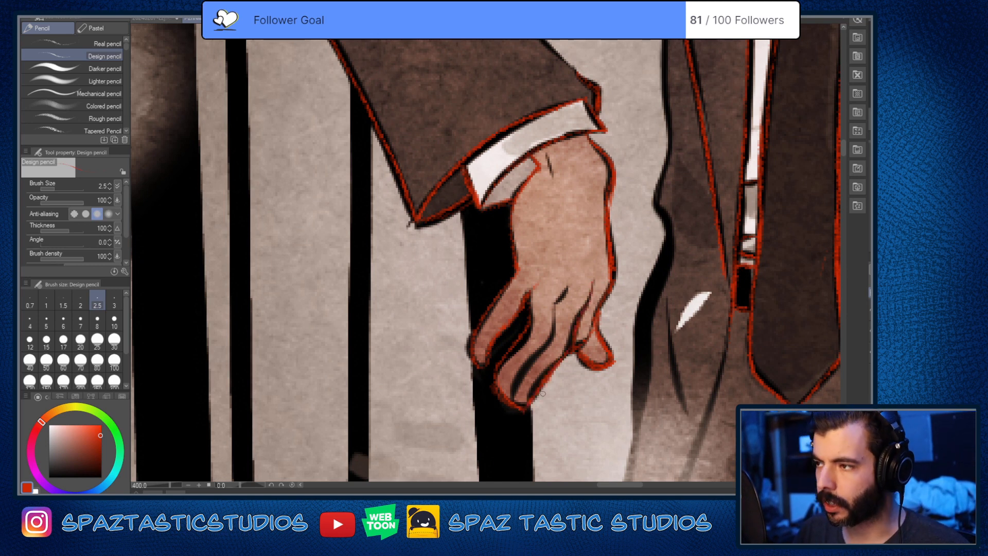
pyautogui.moveTo(589, 385); pyautogui.dragTo(546, 375)
pyautogui.moveTo(470, 392)
pyautogui.mouseDown()
pyautogui.moveTo(511, 322)
pyautogui.moveTo(522, 281)
pyautogui.mouseUp()
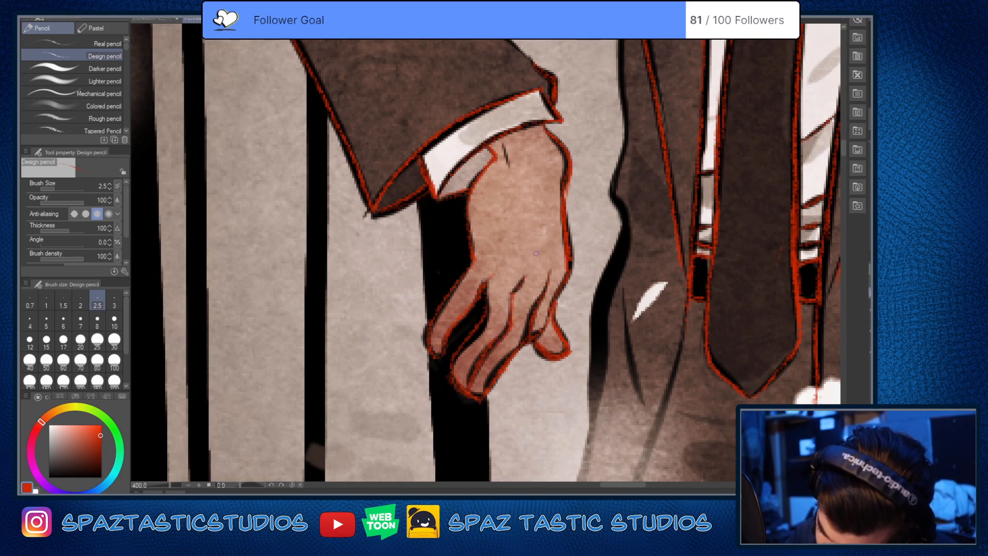
pyautogui.moveTo(504, 145); pyautogui.dragTo(510, 167)
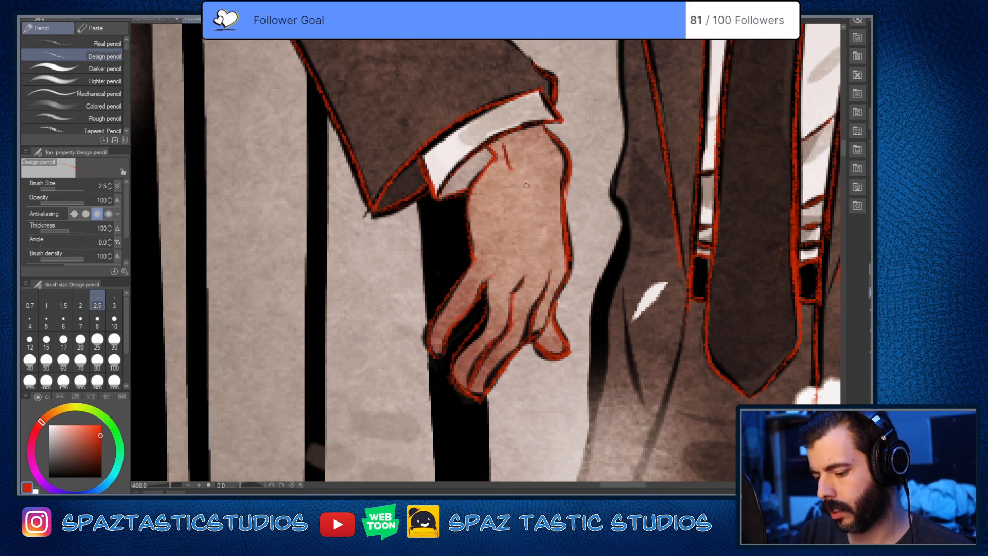
# Step: Trace the jacket's side edge in red from the armpit fold to the lower corner, undoing and redrawing the lower part
pyautogui.scroll(-5, 525, 184)
pyautogui.scroll(1, 648, 371)
pyautogui.scroll(4, 479, 179)
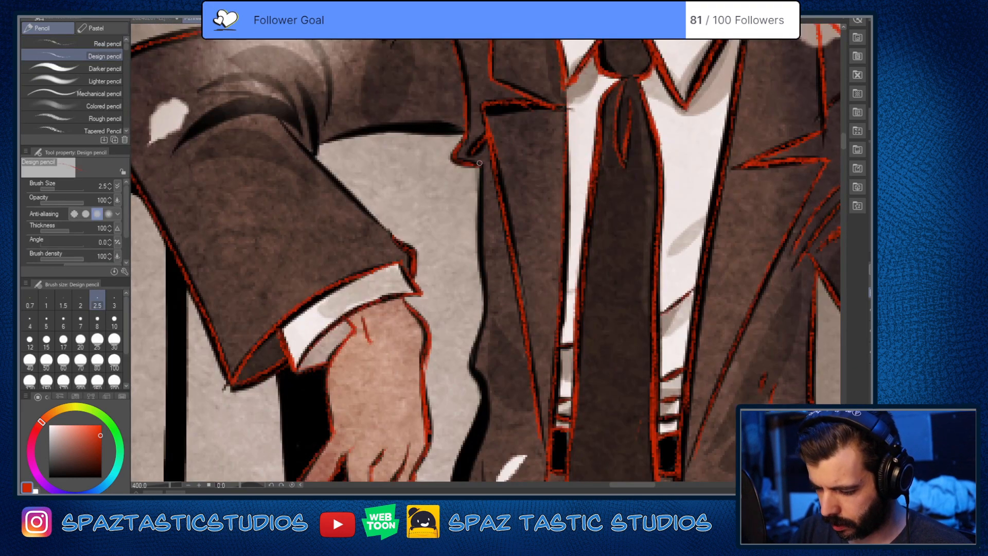
pyautogui.moveTo(479, 161)
pyautogui.mouseDown()
pyautogui.moveTo(483, 303)
pyautogui.moveTo(472, 368)
pyautogui.moveTo(486, 399)
pyautogui.mouseUp()
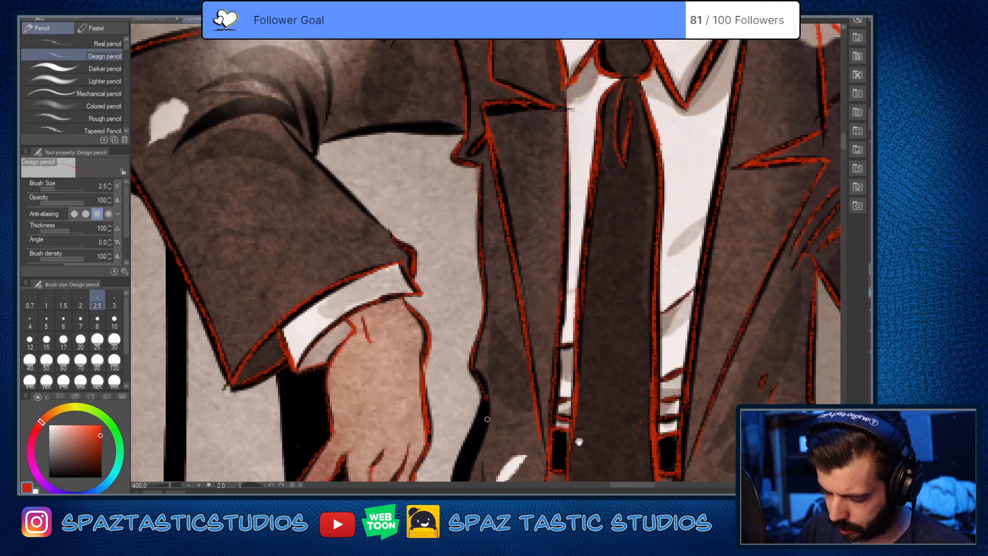
pyautogui.moveTo(579, 442); pyautogui.dragTo(591, 205)
pyautogui.moveTo(494, 160)
pyautogui.mouseDown()
pyautogui.moveTo(463, 262)
pyautogui.moveTo(447, 398)
pyautogui.mouseUp()
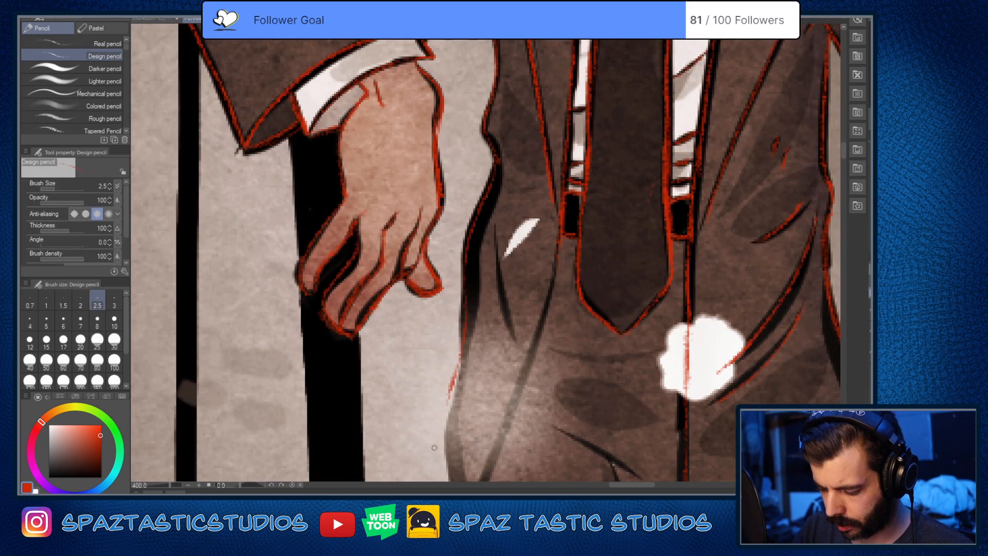
pyautogui.moveTo(466, 263); pyautogui.dragTo(458, 380)
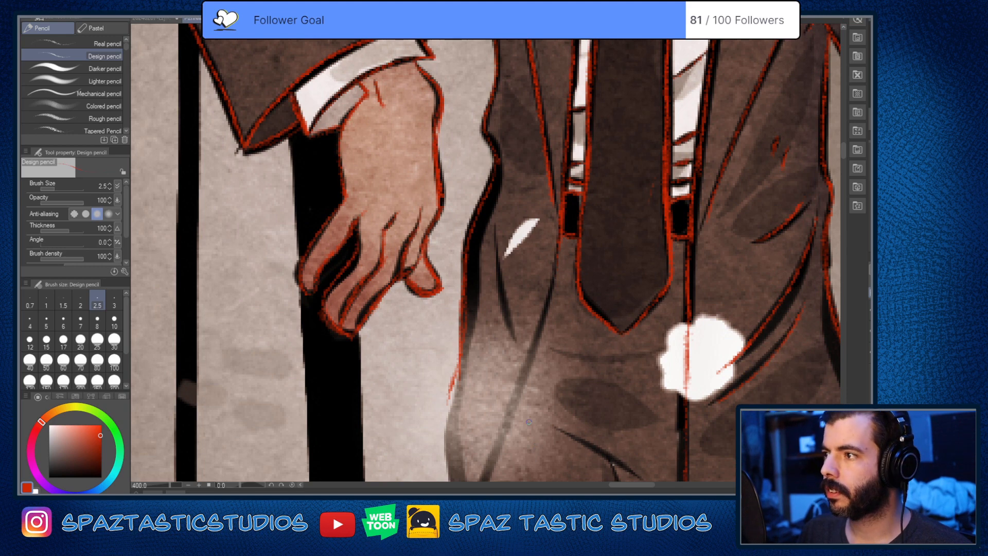
pyautogui.hotkey('ctrl', 'z')
pyautogui.hotkey('ctrl', 'z')
pyautogui.moveTo(458, 346); pyautogui.dragTo(484, 246)
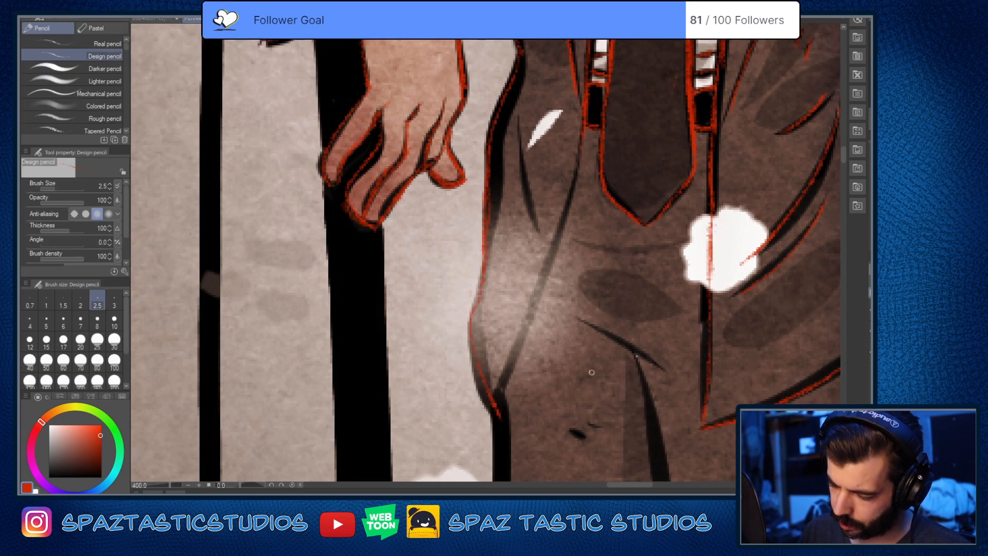
# Step: Trace the small fold at the jacket's hip, its diagonal front edge below the belt and the trousers' crotch crease in red
pyautogui.moveTo(602, 278); pyautogui.dragTo(586, 336)
pyautogui.press('p')
pyautogui.moveTo(518, 190); pyautogui.dragTo(552, 315)
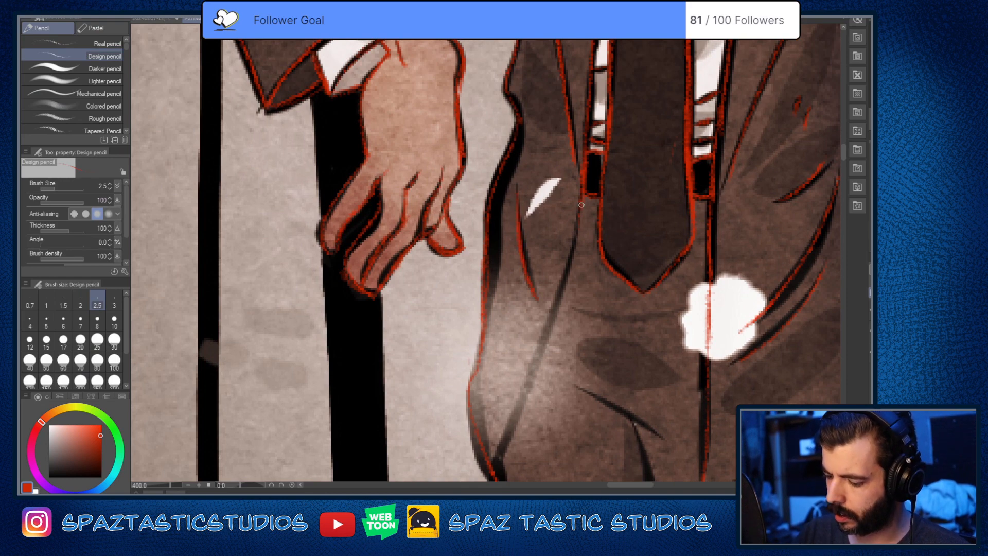
pyautogui.press('space')
pyautogui.moveTo(597, 404)
pyautogui.mouseDown()
pyautogui.moveTo(574, 198)
pyautogui.moveTo(637, 236)
pyautogui.mouseUp()
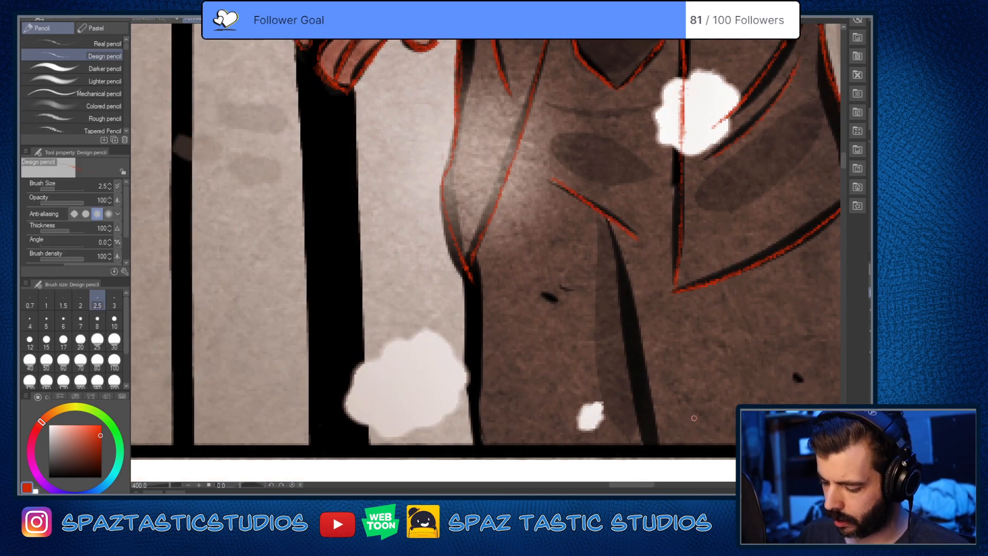
# Step: Trace the outer edge of the trouser leg below the leaning hand in red, and fill the inner leg's shadow line with red strokes
pyautogui.press('space')
pyautogui.moveTo(498, 296)
pyautogui.mouseDown()
pyautogui.moveTo(506, 218)
pyautogui.moveTo(449, 92)
pyautogui.mouseUp()
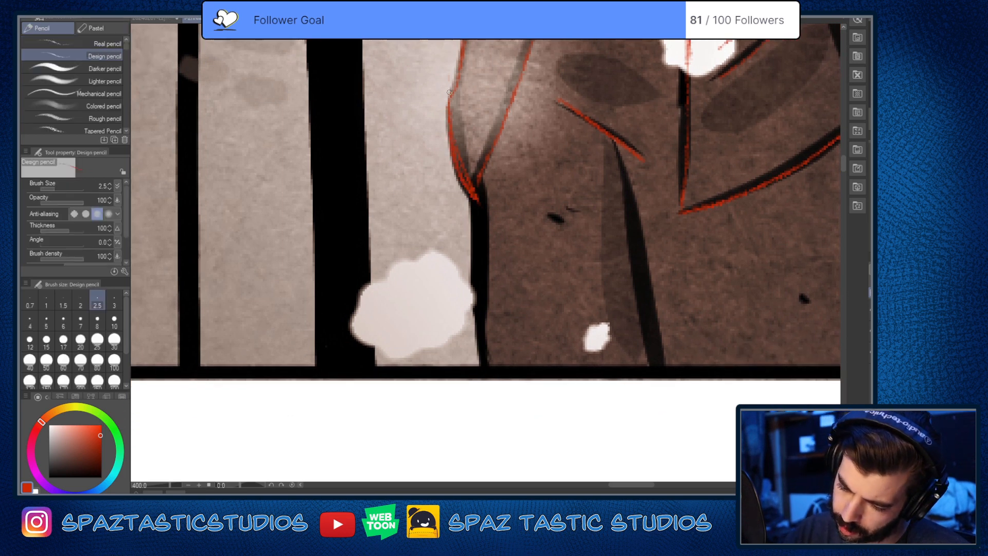
pyautogui.moveTo(476, 192); pyautogui.dragTo(483, 363)
pyautogui.hotkey('ctrl', 'z')
pyautogui.moveTo(471, 198); pyautogui.dragTo(497, 375)
pyautogui.moveTo(624, 190); pyautogui.dragTo(593, 206)
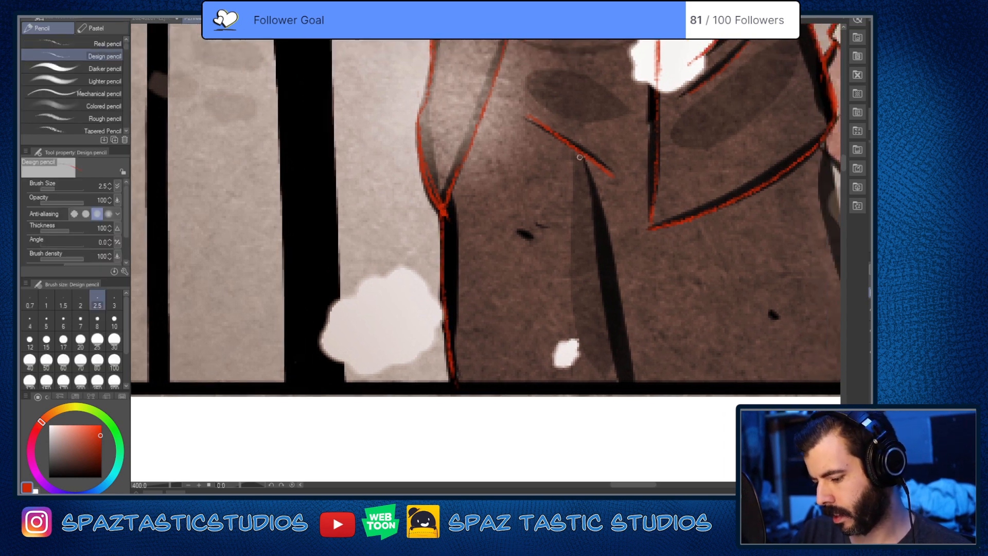
pyautogui.moveTo(580, 157); pyautogui.dragTo(630, 390)
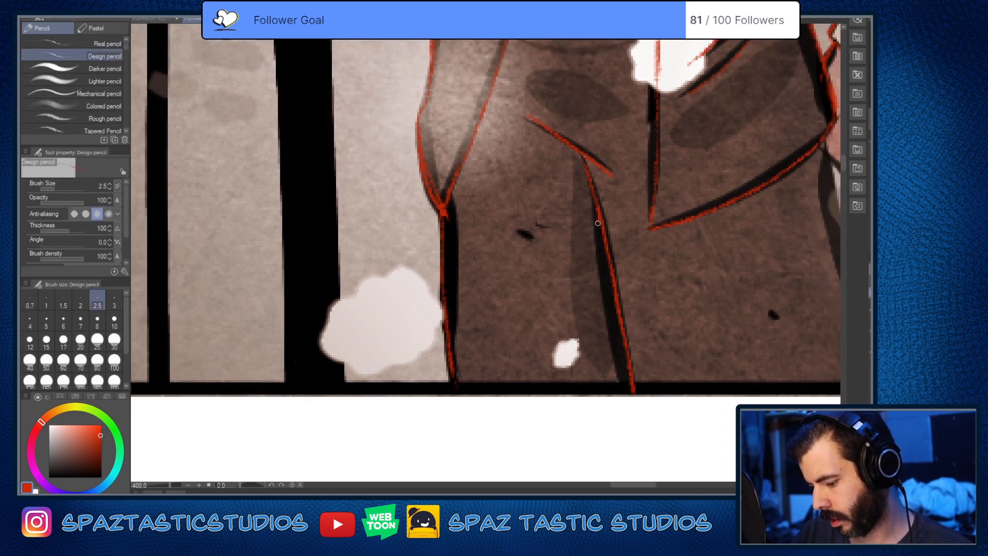
pyautogui.moveTo(598, 223)
pyautogui.mouseDown()
pyautogui.moveTo(629, 396)
pyautogui.moveTo(605, 252)
pyautogui.moveTo(625, 360)
pyautogui.mouseUp()
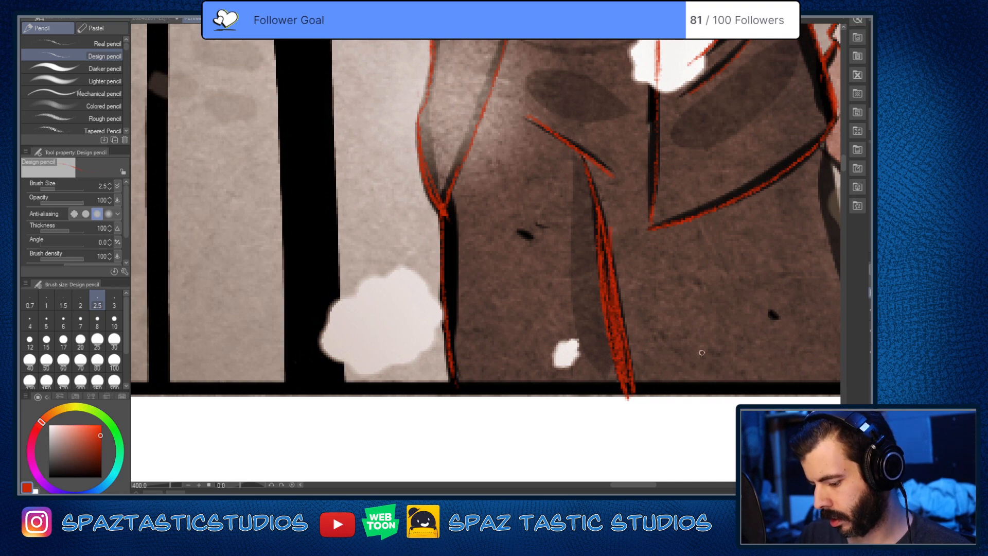
# Step: Trace the jacket's side edge beside the hand on the hip and the outer edge of the trouser leg beneath it in red
pyautogui.scroll(-5, 702, 353)
pyautogui.scroll(1, 720, 335)
pyautogui.moveTo(601, 372); pyautogui.dragTo(590, 374)
pyautogui.scroll(2, 588, 339)
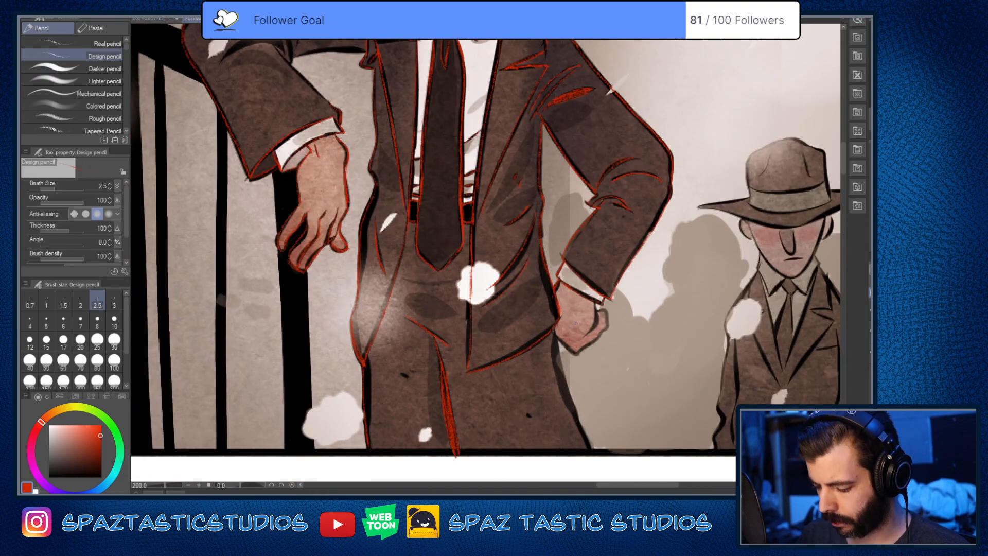
pyautogui.moveTo(540, 253); pyautogui.dragTo(556, 302)
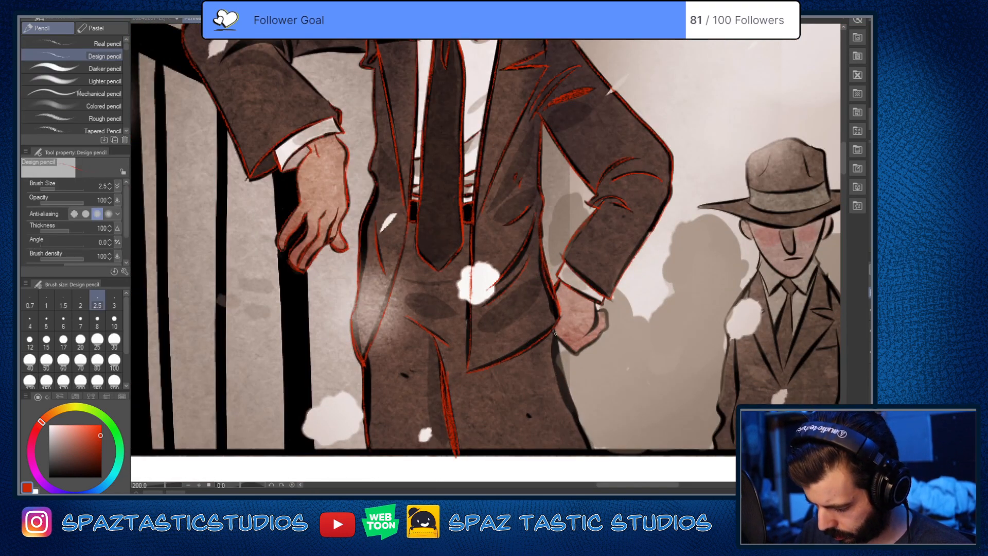
pyautogui.moveTo(559, 376); pyautogui.dragTo(591, 449)
# Step: Outline the fist on the hip in red and clean up the overshooting line at its lower tip
pyautogui.scroll(2, 629, 356)
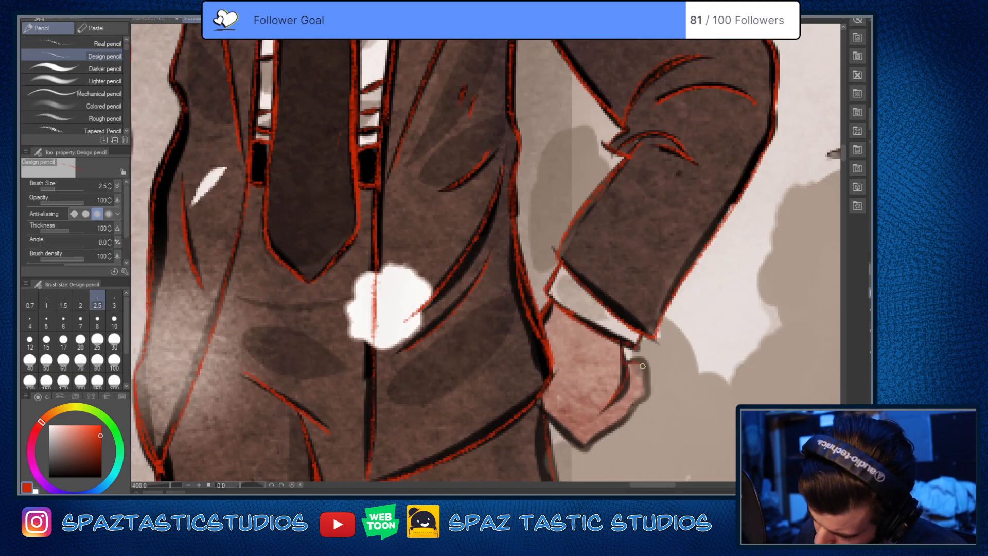
pyautogui.moveTo(622, 420); pyautogui.dragTo(577, 458)
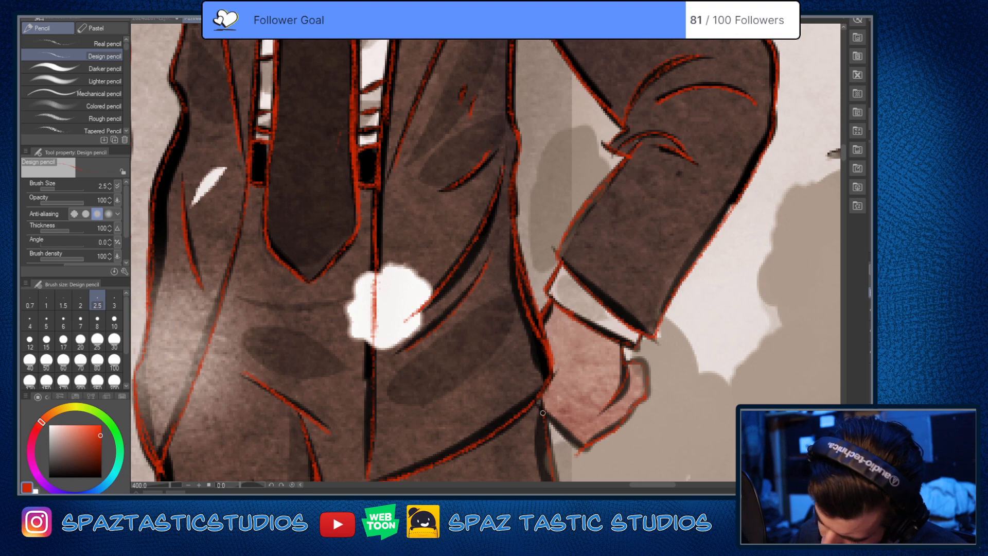
pyautogui.press('e')
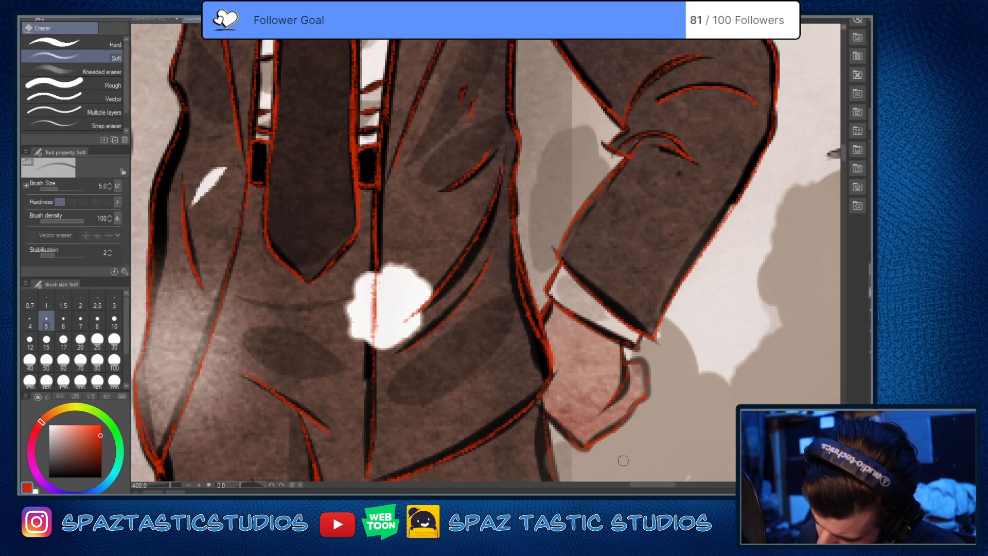
pyautogui.press('p')
# Step: Hide the comic artwork to inspect the red tracing of the hatted man on its own, and show the artwork again
pyautogui.hotkey('ctrl', 'alt', '0')
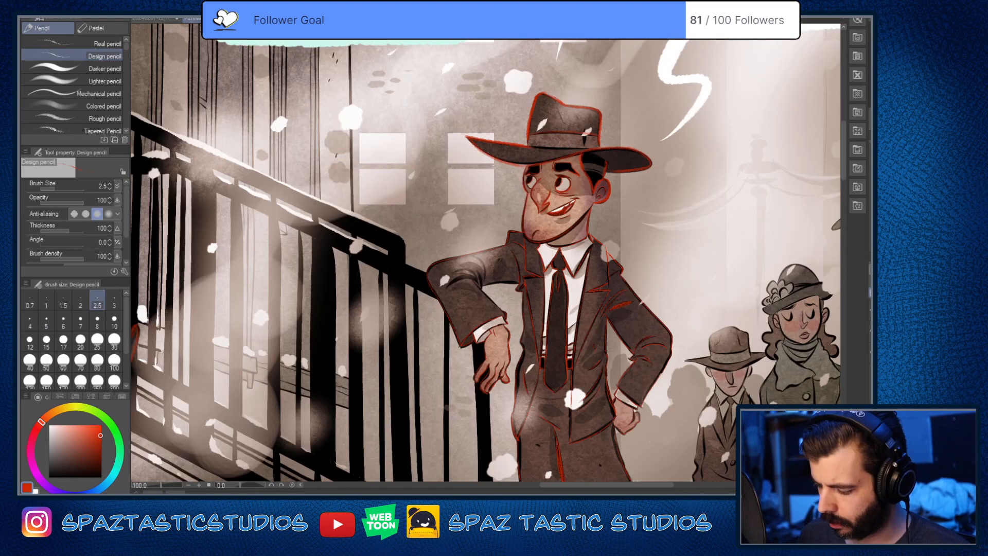
pyautogui.keyDown('alt'); pyautogui.click(870, 293); pyautogui.keyUp('alt')
pyautogui.press('space')
pyautogui.moveTo(629, 332); pyautogui.dragTo(539, 297)
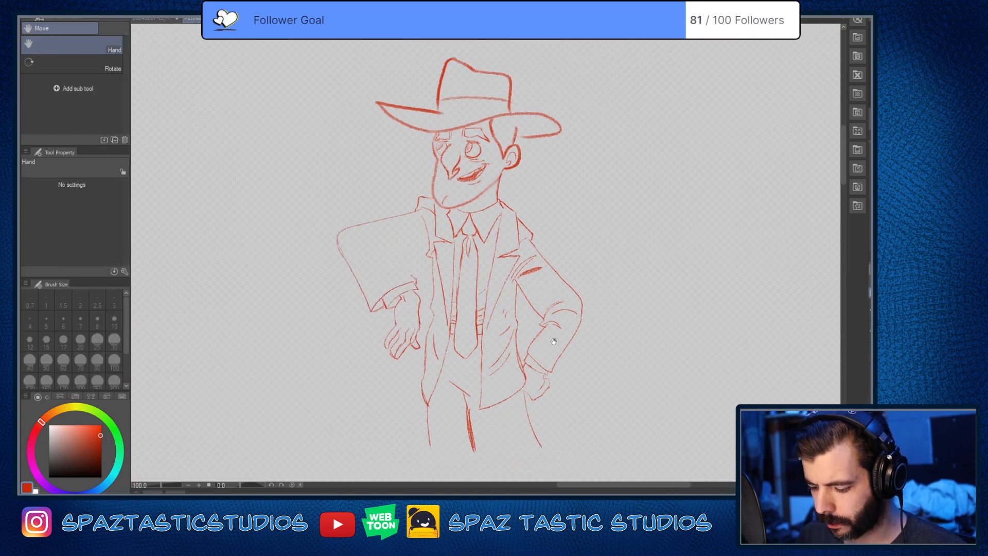
pyautogui.moveTo(554, 342); pyautogui.dragTo(555, 291)
pyautogui.moveTo(553, 368); pyautogui.dragTo(561, 458)
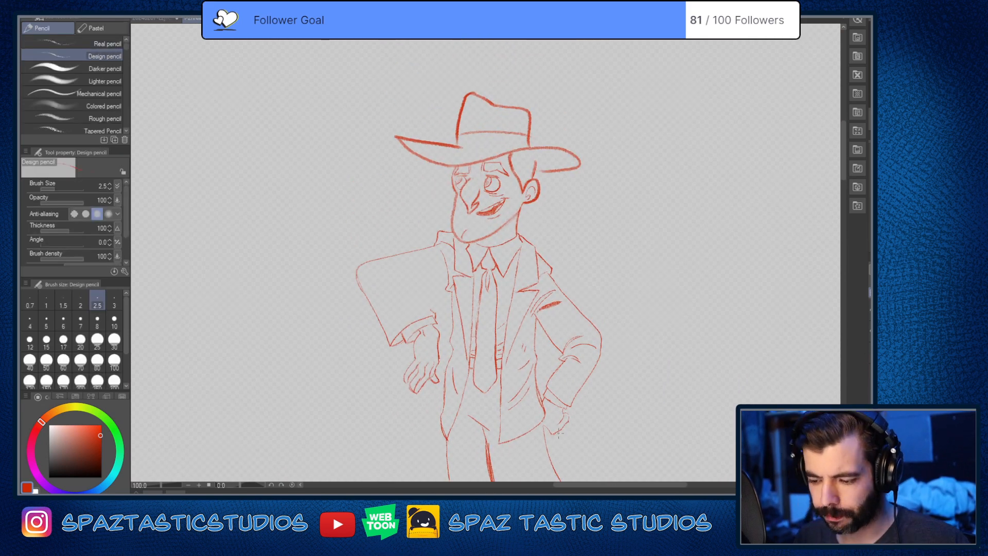
pyautogui.keyDown('alt'); pyautogui.click(870, 293); pyautogui.keyUp('alt')
# Step: Trace the hat band's notch, the line where crown meets brim and the hair's edge under the brim in red
pyautogui.scroll(4, 515, 153)
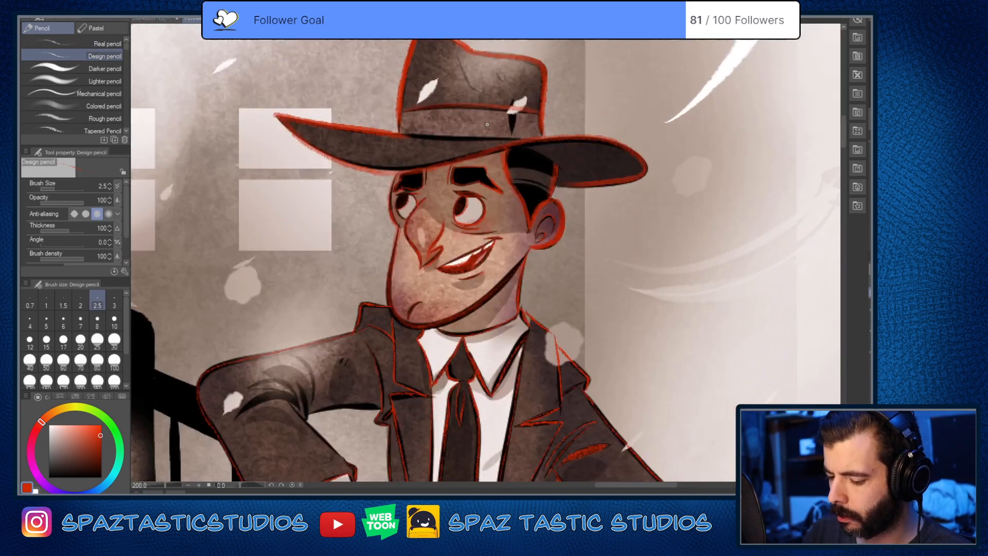
pyautogui.press('space')
pyautogui.moveTo(487, 173); pyautogui.dragTo(501, 352)
pyautogui.moveTo(537, 256); pyautogui.dragTo(543, 290)
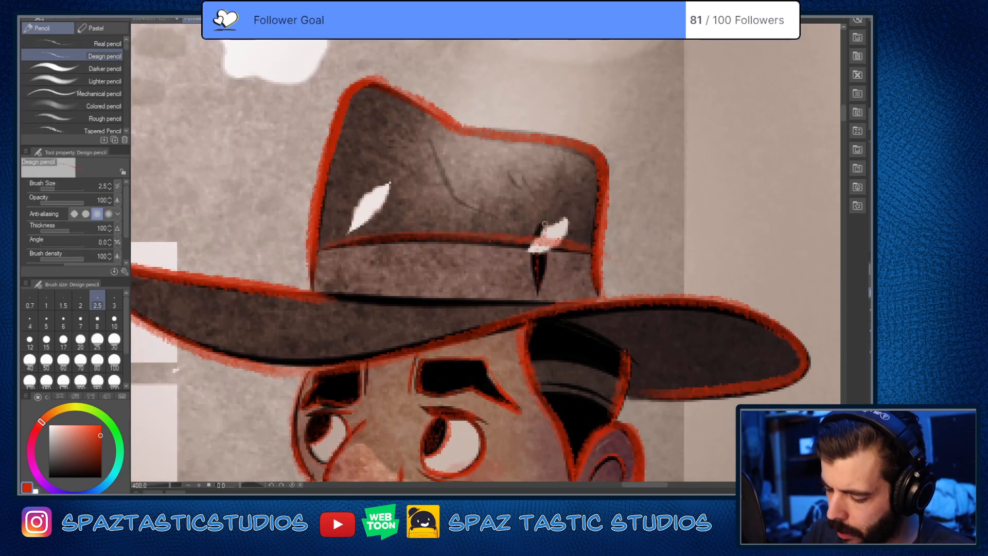
pyautogui.moveTo(536, 256); pyautogui.dragTo(539, 291)
pyautogui.moveTo(541, 222)
pyautogui.mouseDown()
pyautogui.moveTo(530, 249)
pyautogui.moveTo(536, 292)
pyautogui.moveTo(544, 228)
pyautogui.moveTo(543, 299)
pyautogui.mouseUp()
pyautogui.moveTo(317, 291); pyautogui.dragTo(556, 303)
pyautogui.moveTo(665, 335); pyautogui.dragTo(646, 285)
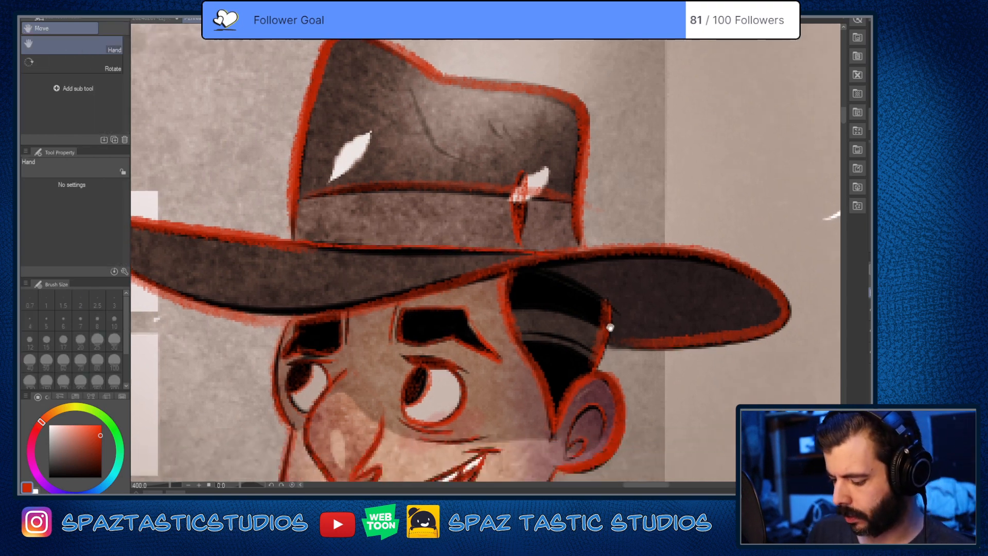
pyautogui.moveTo(514, 269)
pyautogui.mouseDown()
pyautogui.moveTo(577, 285)
pyautogui.moveTo(630, 325)
pyautogui.mouseUp()
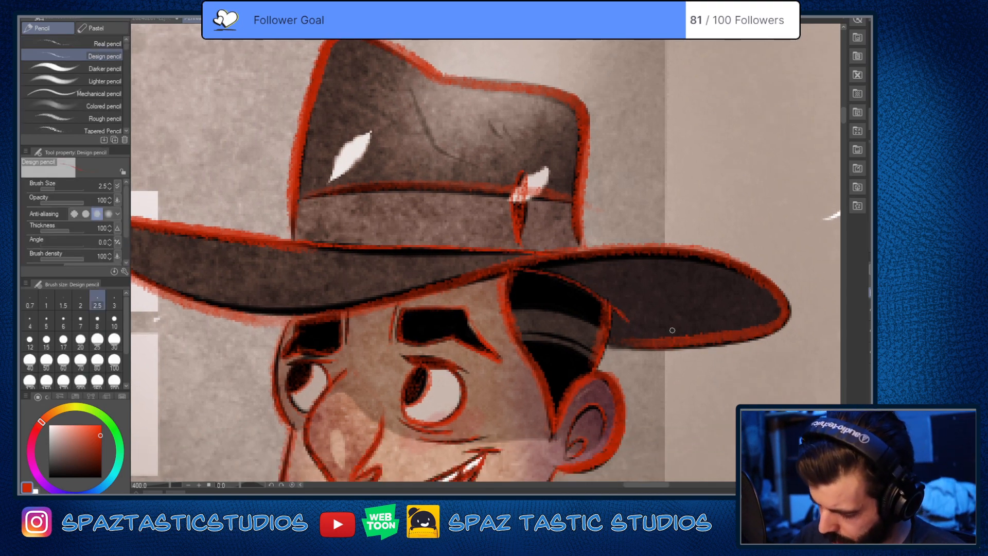
pyautogui.scroll(-5, 660, 370)
pyautogui.moveTo(661, 374); pyautogui.dragTo(560, 264)
pyautogui.scroll(1, 560, 269)
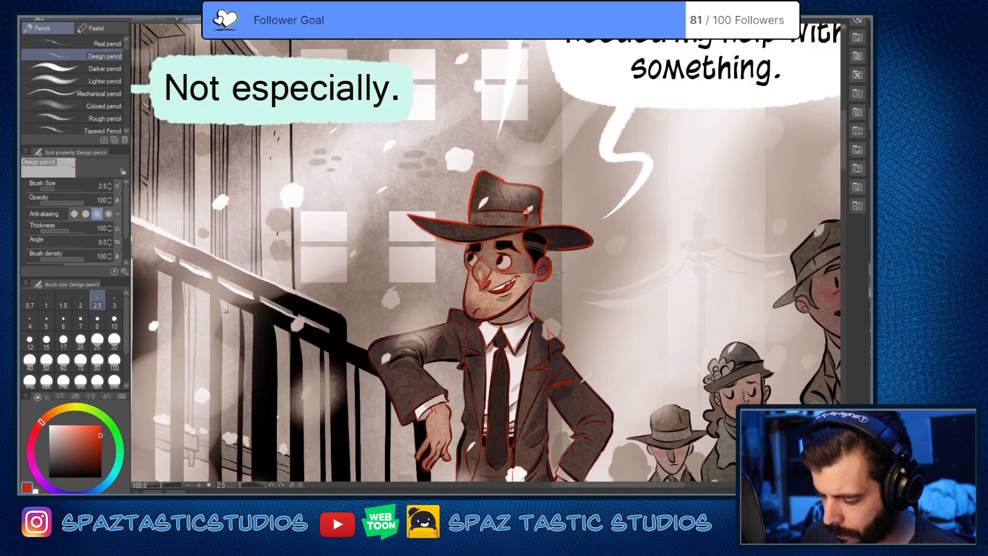
# Step: Try tracing the inner edge of the hatted man's bent forearm and the main crease at its elbow in red
pyautogui.scroll(2, 559, 272)
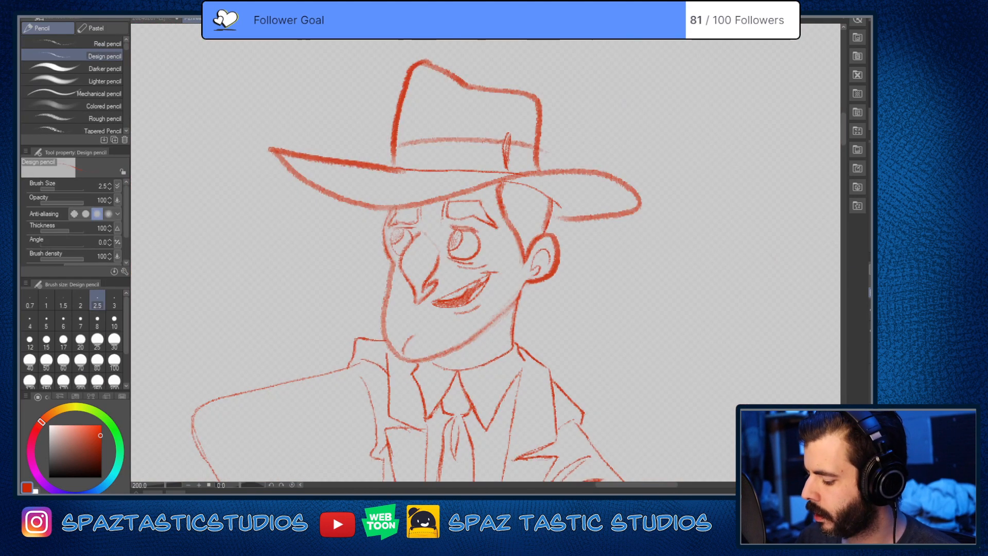
pyautogui.scroll(-4, 757, 350)
pyautogui.scroll(1, 685, 299)
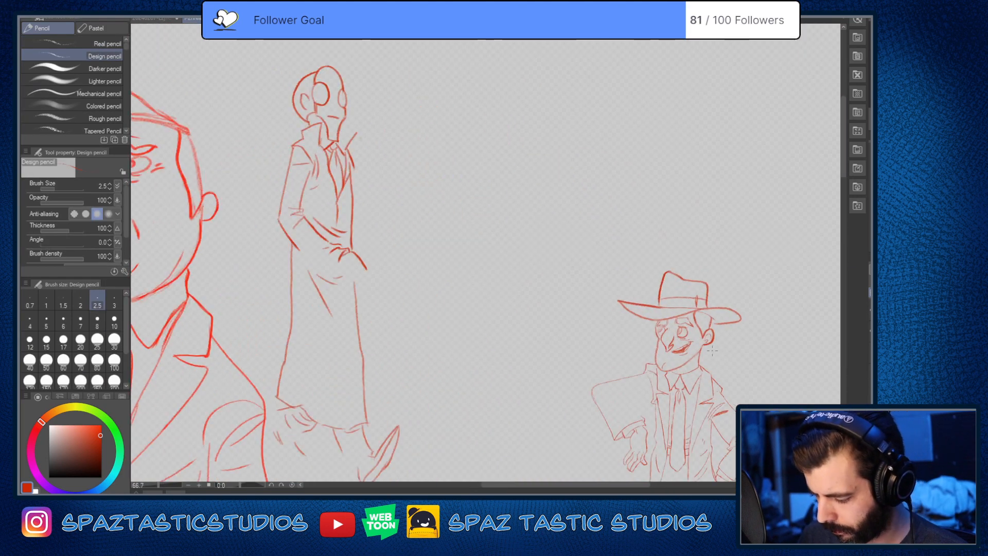
pyautogui.moveTo(685, 299); pyautogui.dragTo(578, 175)
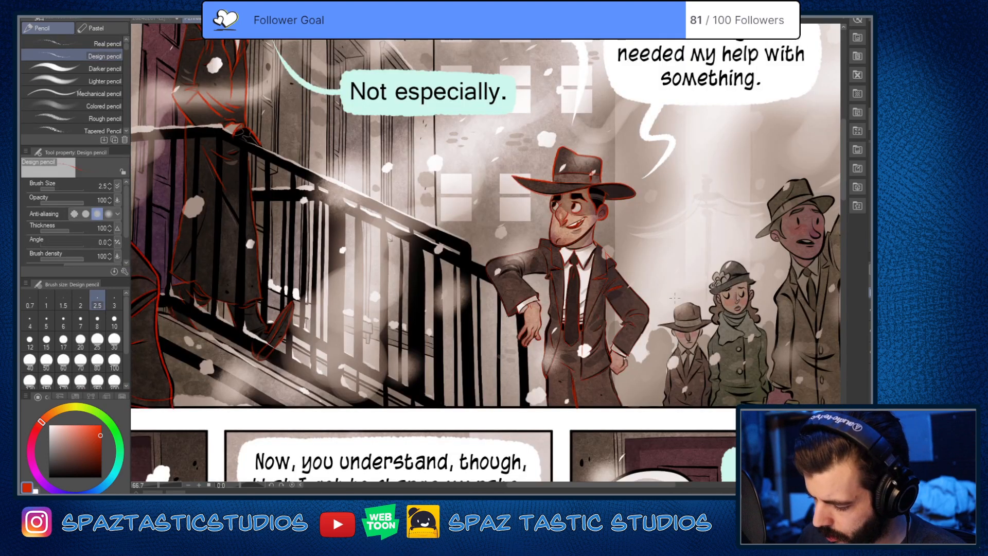
pyautogui.scroll(5, 583, 280)
pyautogui.moveTo(428, 246)
pyautogui.mouseDown()
pyautogui.moveTo(547, 237)
pyautogui.moveTo(708, 255)
pyautogui.mouseUp()
pyautogui.moveTo(462, 214); pyautogui.dragTo(584, 330)
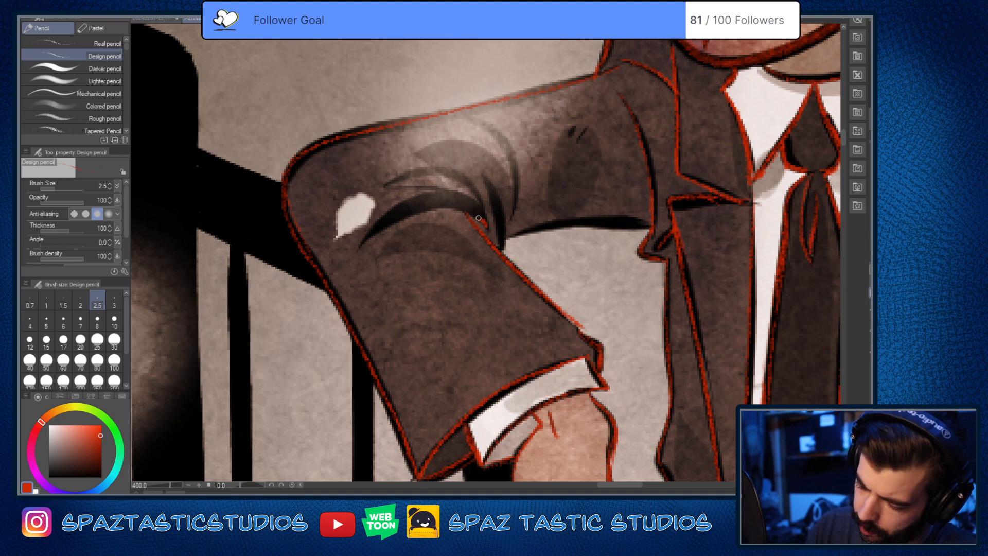
pyautogui.moveTo(483, 223); pyautogui.dragTo(367, 255)
pyautogui.moveTo(485, 226)
pyautogui.mouseDown()
pyautogui.moveTo(468, 206)
pyautogui.moveTo(359, 246)
pyautogui.mouseUp()
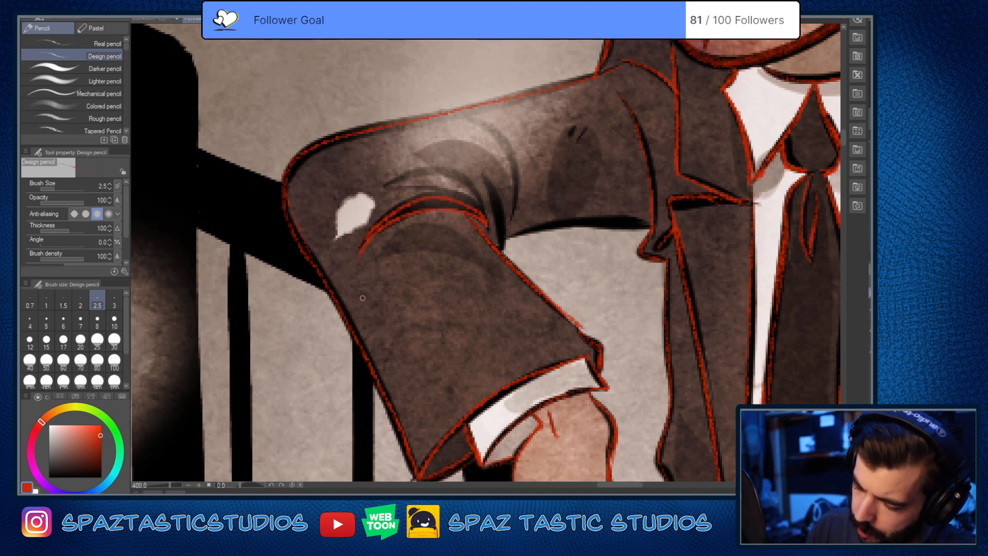
# Step: Try tracing the remaining folds around the bent elbow and the underside of the upper arm in red
pyautogui.moveTo(486, 178)
pyautogui.mouseDown()
pyautogui.moveTo(502, 227)
pyautogui.moveTo(500, 251)
pyautogui.mouseUp()
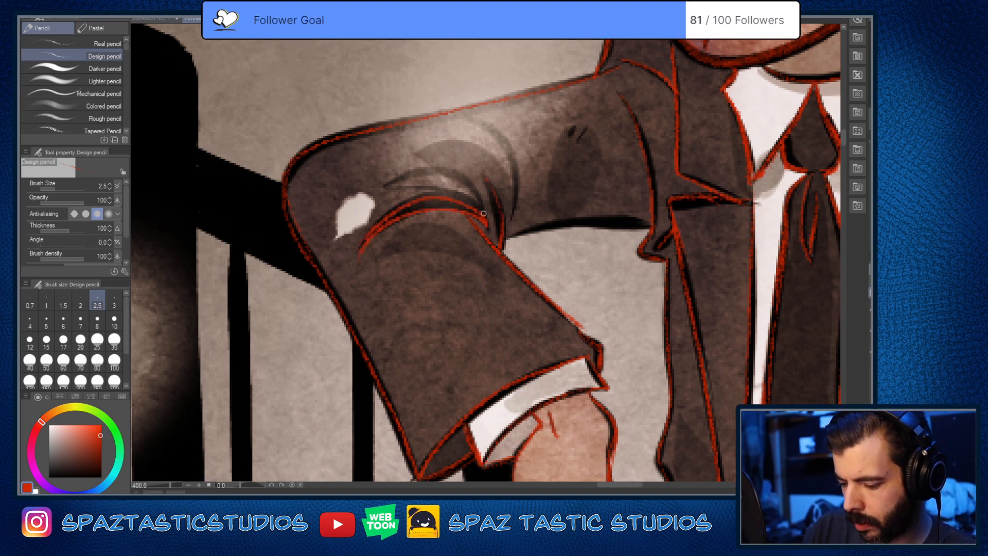
pyautogui.moveTo(485, 213); pyautogui.dragTo(400, 168)
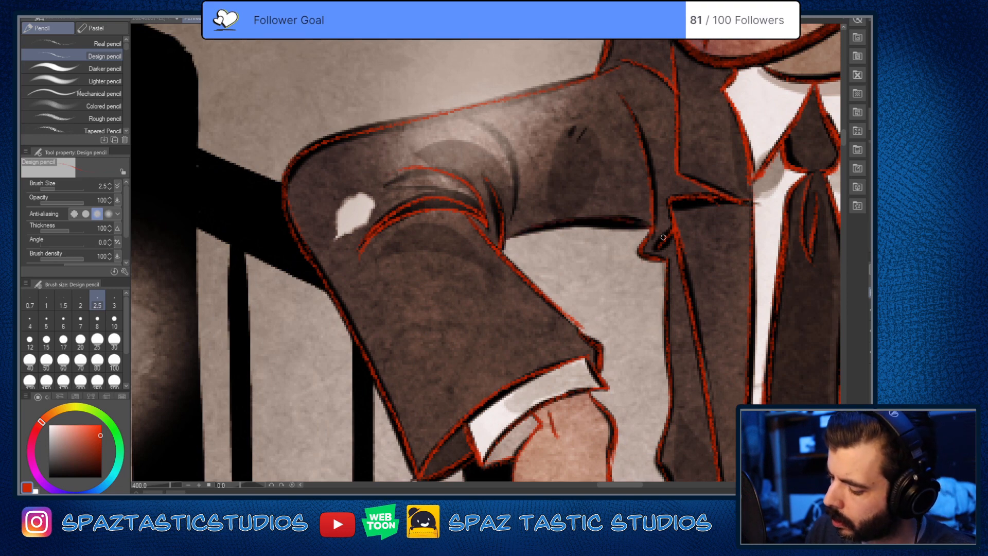
pyautogui.moveTo(648, 225)
pyautogui.mouseDown()
pyautogui.moveTo(560, 223)
pyautogui.moveTo(512, 237)
pyautogui.mouseUp()
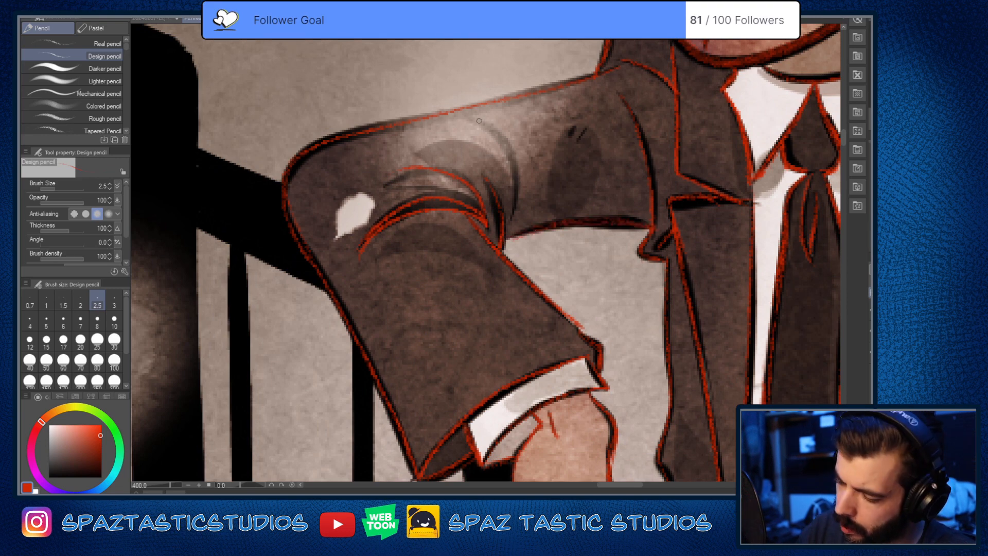
pyautogui.moveTo(479, 121); pyautogui.dragTo(516, 201)
# Step: Undo the new red strokes on the forearm's inner edge, the elbow folds and the upper arm's underside
pyautogui.press('space')
pyautogui.moveTo(643, 327)
pyautogui.mouseDown()
pyautogui.moveTo(511, 406)
pyautogui.moveTo(506, 419)
pyautogui.mouseUp()
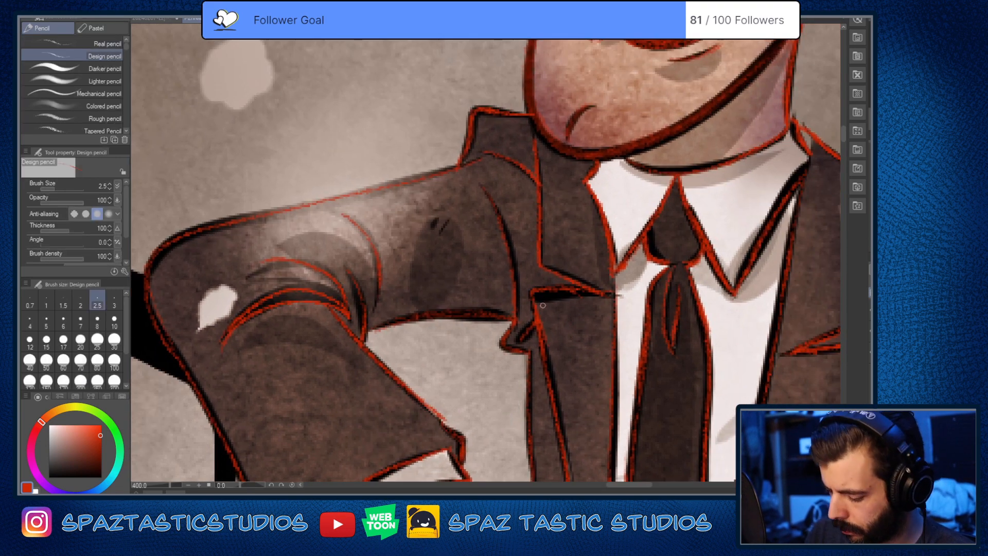
pyautogui.press('e')
pyautogui.press('p')
pyautogui.press('e')
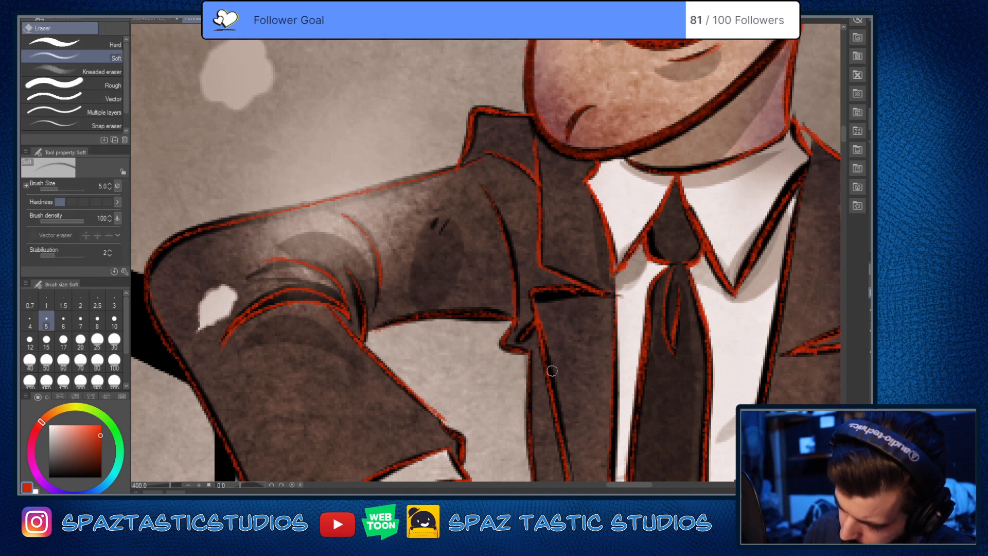
pyautogui.press('p')
pyautogui.hotkey('ctrl', 'z')
pyautogui.hotkey('ctrl', 'z')
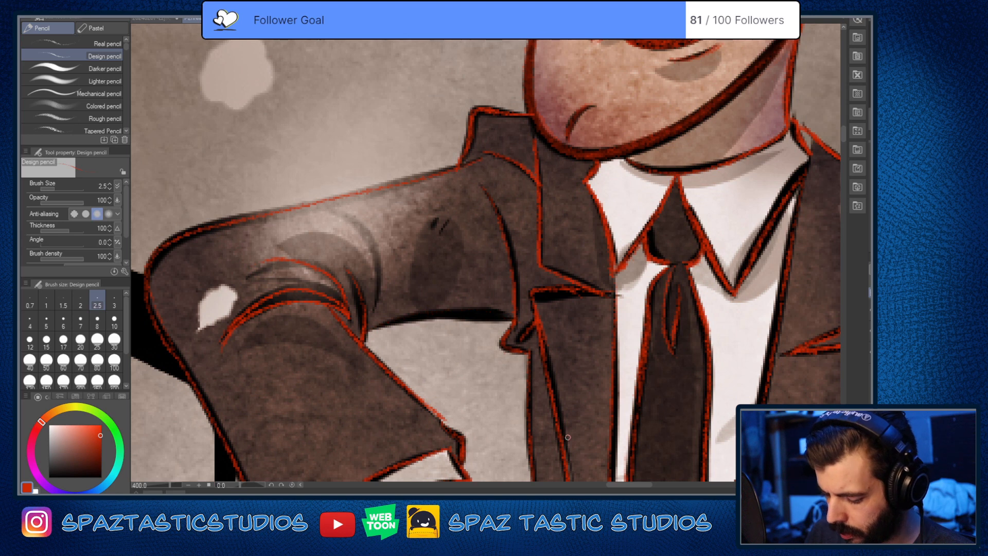
pyautogui.hotkey('ctrl', 'z')
pyautogui.hotkey('ctrl', 'z')
pyautogui.hotkey('ctrl', 'z')
pyautogui.hotkey('ctrl', 'z')
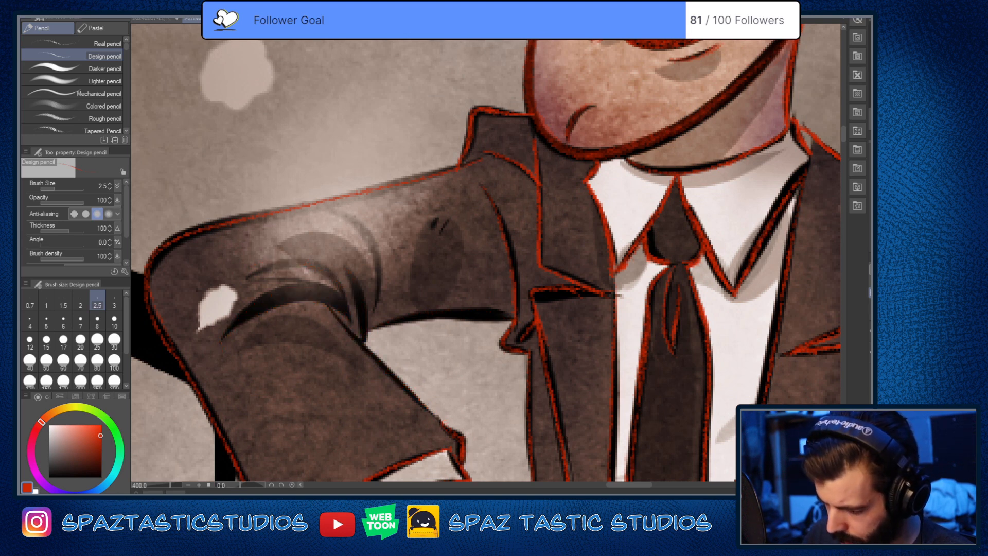
pyautogui.hotkey('ctrl', 'z')
pyautogui.hotkey('ctrl', 'z')
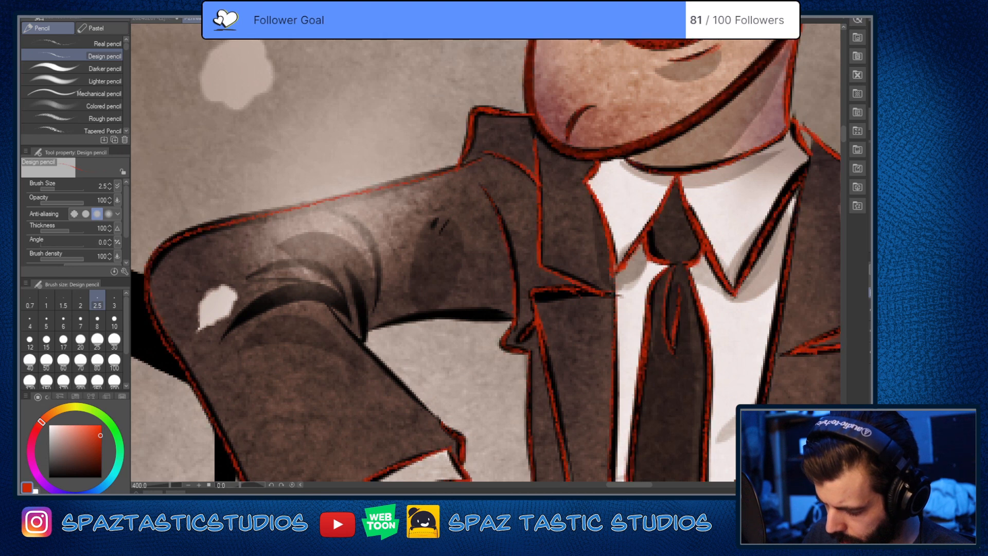
# Step: Retrace the bent forearm's inner edge, the elbow folds and the underside of the upper arm in red
pyautogui.moveTo(329, 303); pyautogui.dragTo(454, 436)
pyautogui.moveTo(222, 340)
pyautogui.mouseDown()
pyautogui.moveTo(234, 324)
pyautogui.moveTo(330, 301)
pyautogui.mouseUp()
pyautogui.moveTo(344, 266)
pyautogui.mouseDown()
pyautogui.moveTo(362, 298)
pyautogui.moveTo(365, 340)
pyautogui.mouseUp()
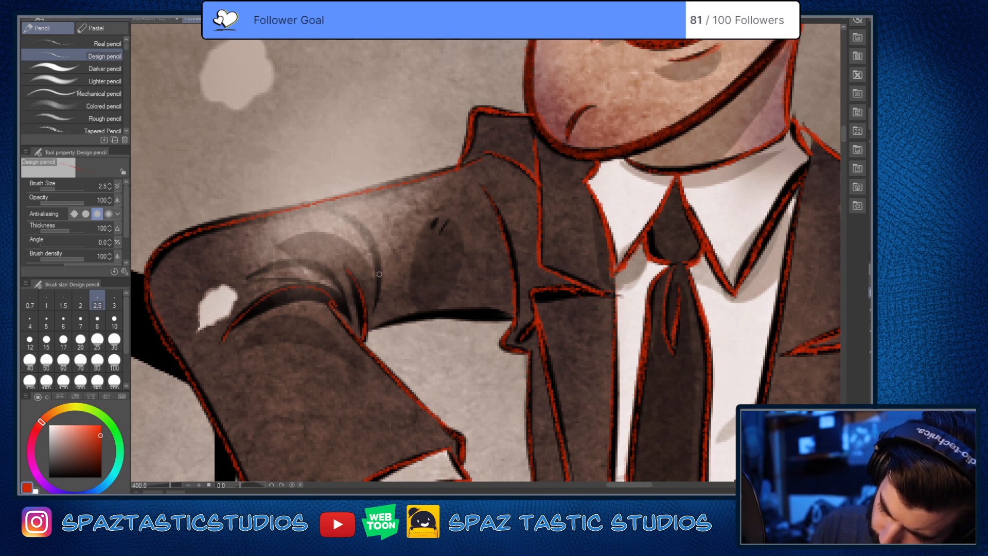
pyautogui.moveTo(350, 216)
pyautogui.mouseDown()
pyautogui.moveTo(364, 232)
pyautogui.moveTo(375, 308)
pyautogui.mouseUp()
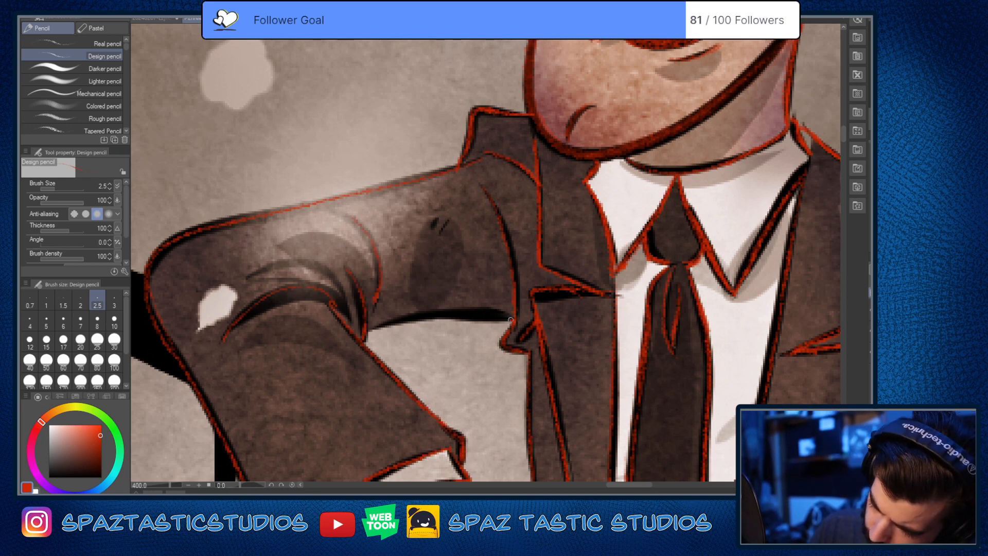
pyautogui.moveTo(511, 319)
pyautogui.mouseDown()
pyautogui.moveTo(459, 316)
pyautogui.moveTo(353, 343)
pyautogui.mouseUp()
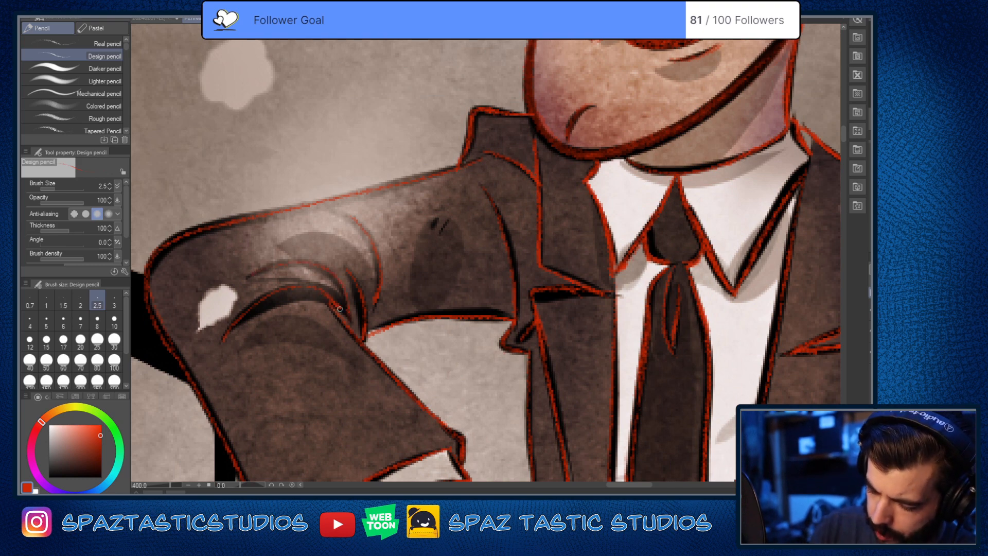
# Step: Inspect the hatted man's tracing against the artwork, hide the artwork to compare all three traced figures, and show it again
pyautogui.scroll(-5, 658, 356)
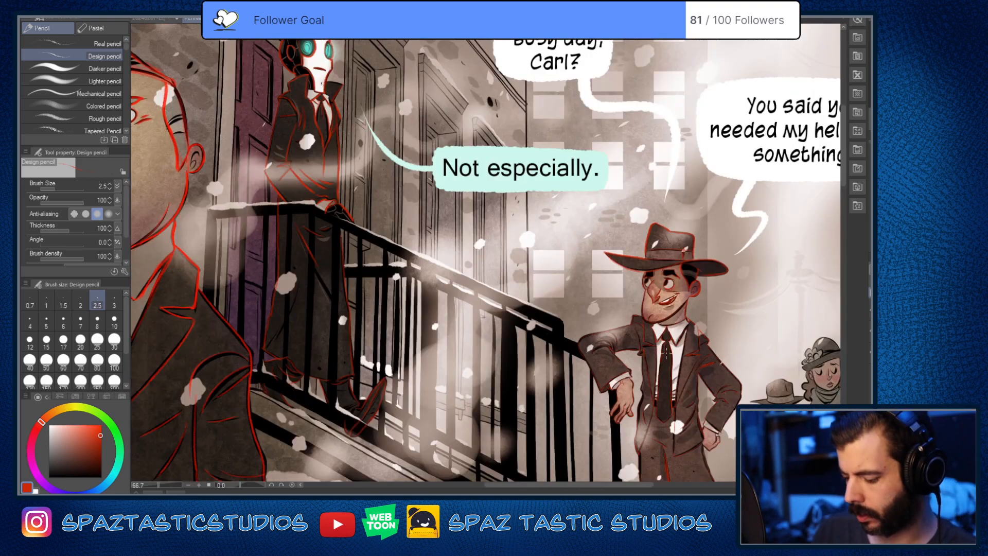
pyautogui.press('space')
pyautogui.moveTo(670, 393); pyautogui.dragTo(439, 307)
pyautogui.scroll(3, 541, 301)
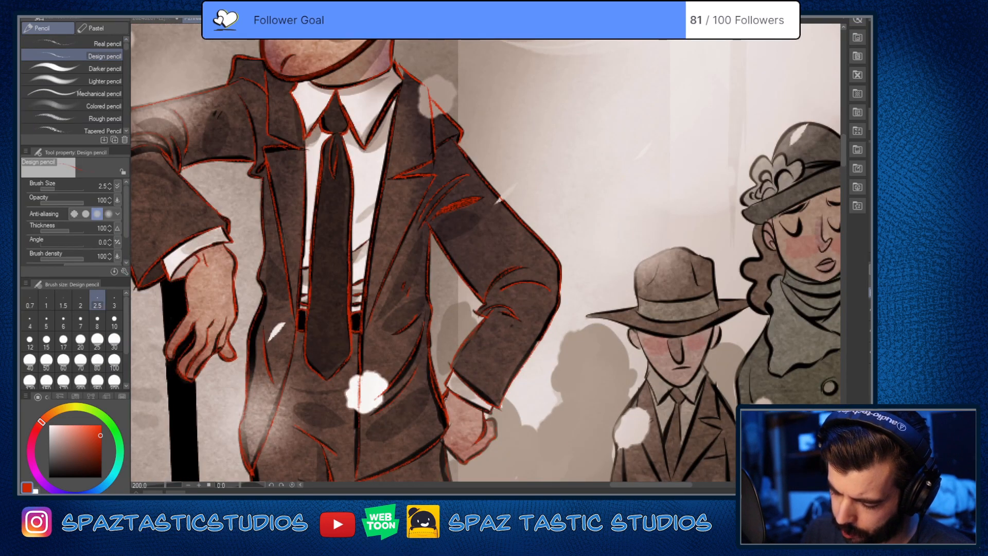
pyautogui.scroll(-2, 446, 399)
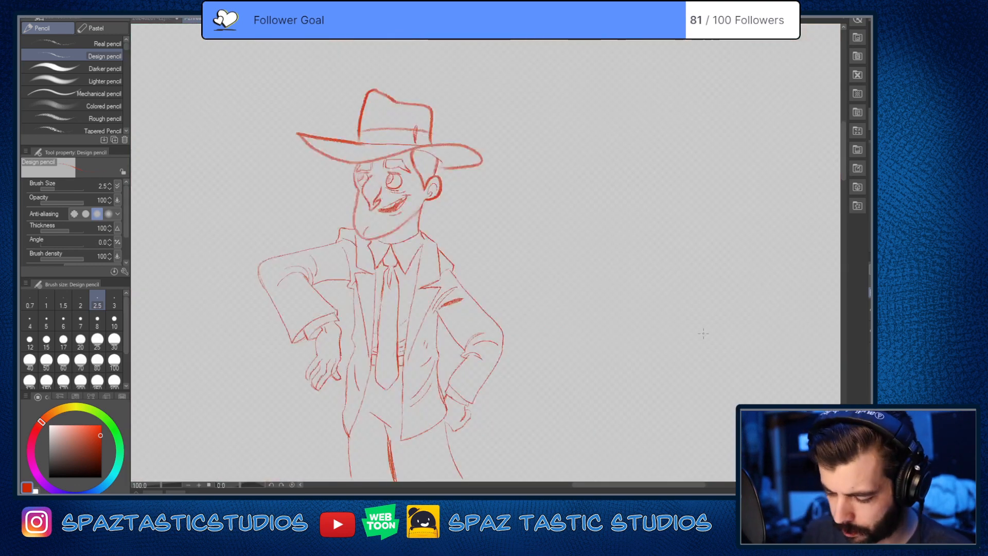
pyautogui.moveTo(469, 463); pyautogui.dragTo(493, 394)
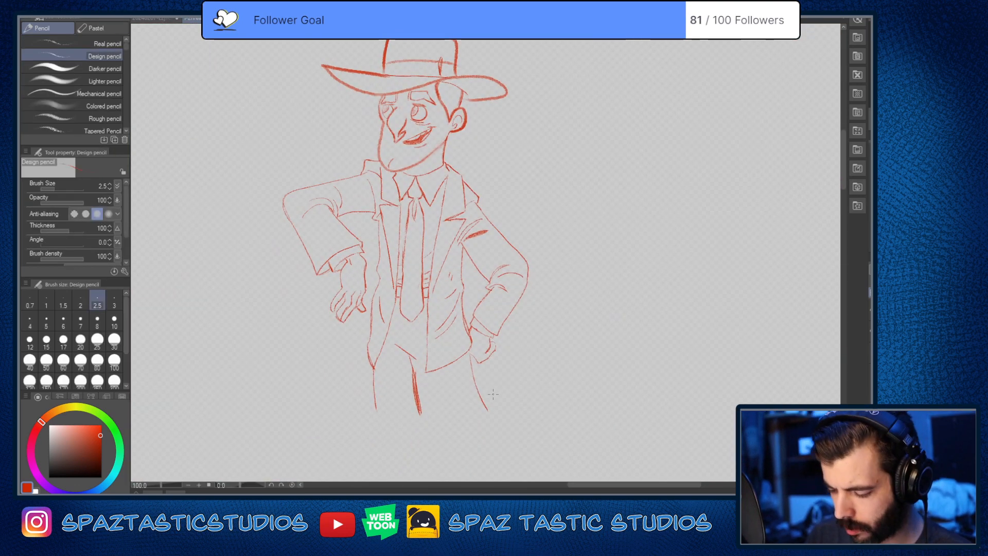
pyautogui.scroll(-5, 493, 395)
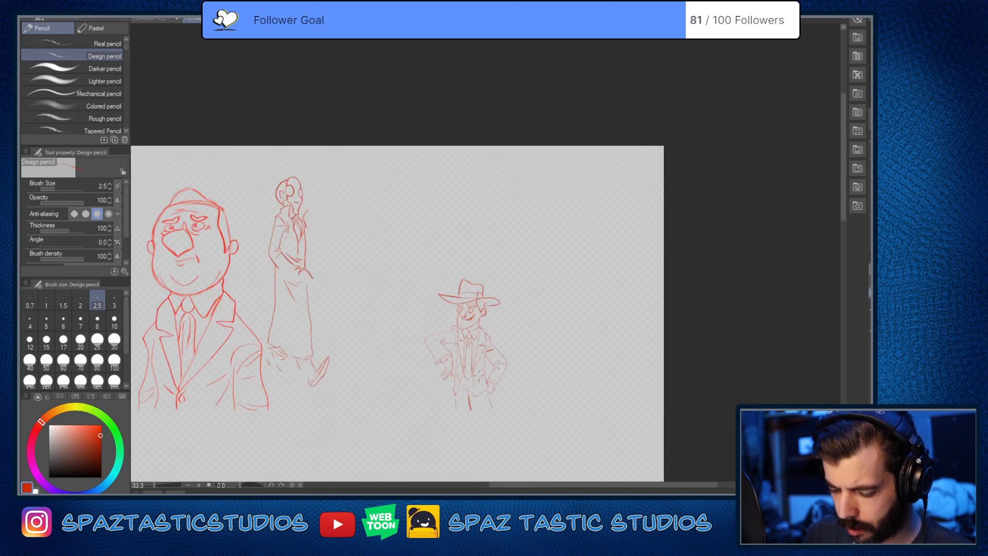
pyautogui.moveTo(474, 378)
pyautogui.mouseDown()
pyautogui.moveTo(555, 394)
pyautogui.moveTo(582, 380)
pyautogui.mouseUp()
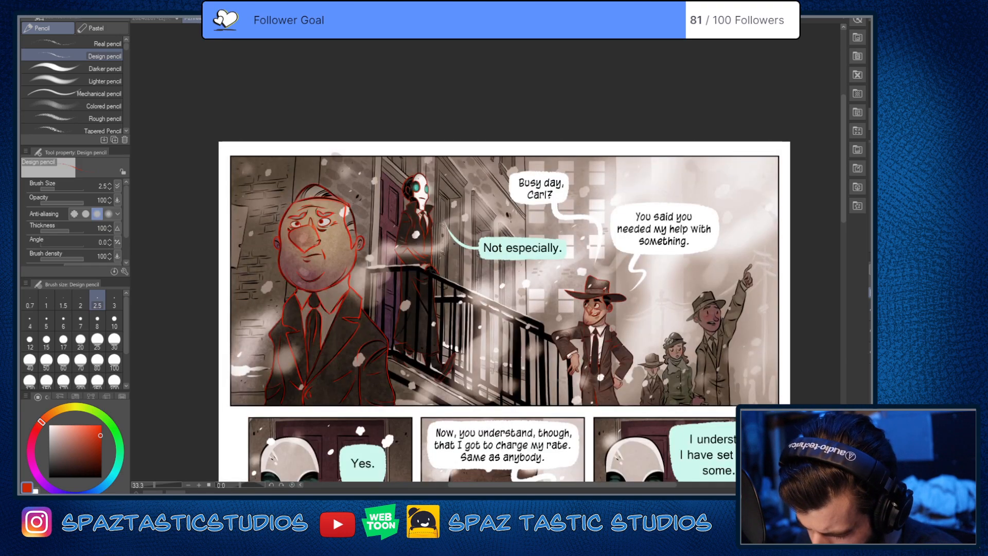
# Step: Trace the lower edge of the masked figure's dark glove where it rests on the railing in red
pyautogui.scroll(3, 412, 273)
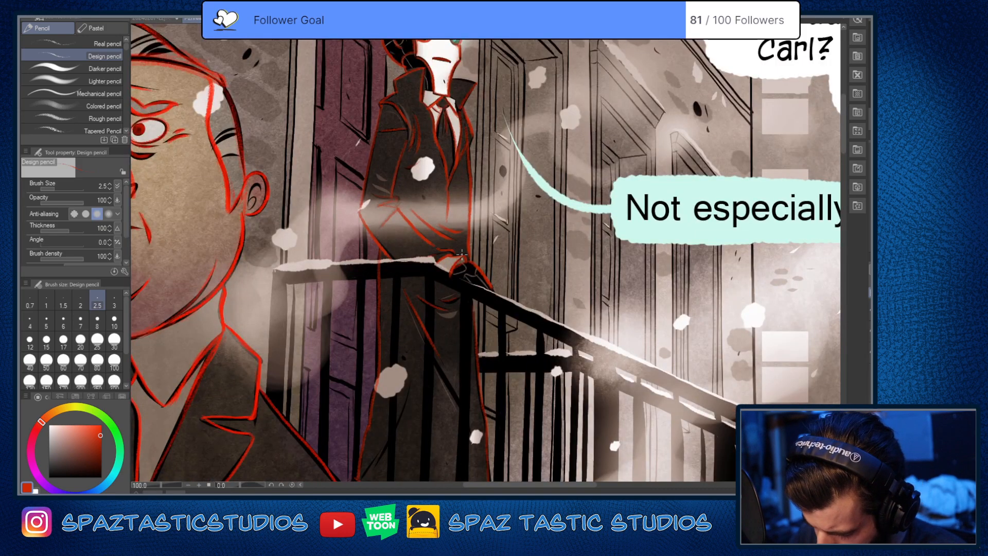
pyautogui.scroll(4, 462, 253)
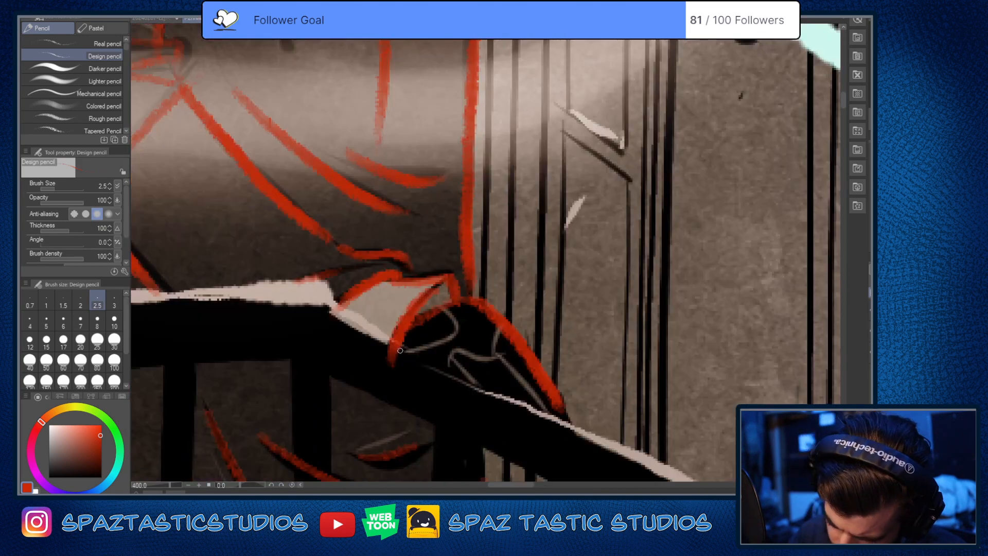
pyautogui.moveTo(400, 351); pyautogui.dragTo(484, 391)
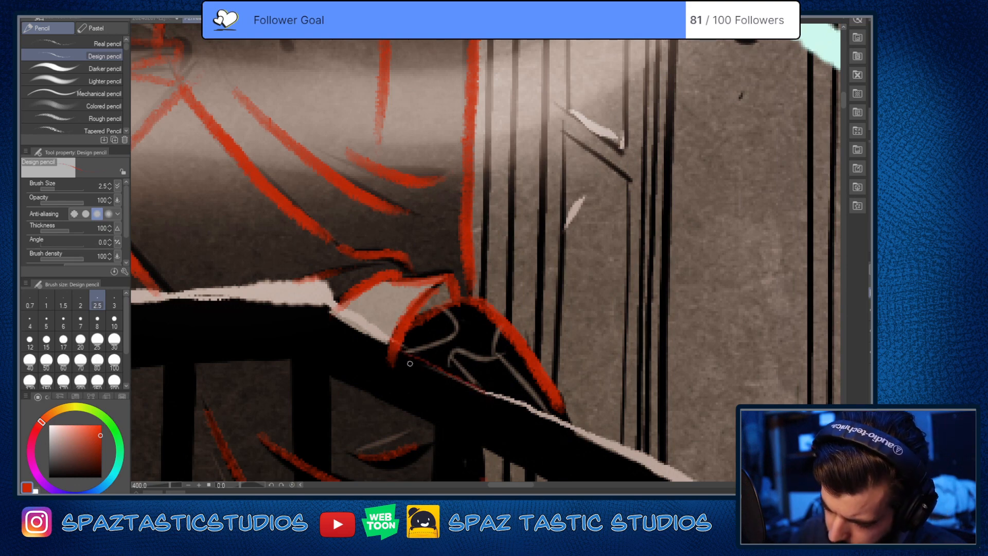
pyautogui.moveTo(402, 351); pyautogui.dragTo(493, 401)
# Step: Reinforce the inner edge of the masked figure's upturned collar and the coat's outer edge below the chest in red
pyautogui.scroll(-4, 537, 321)
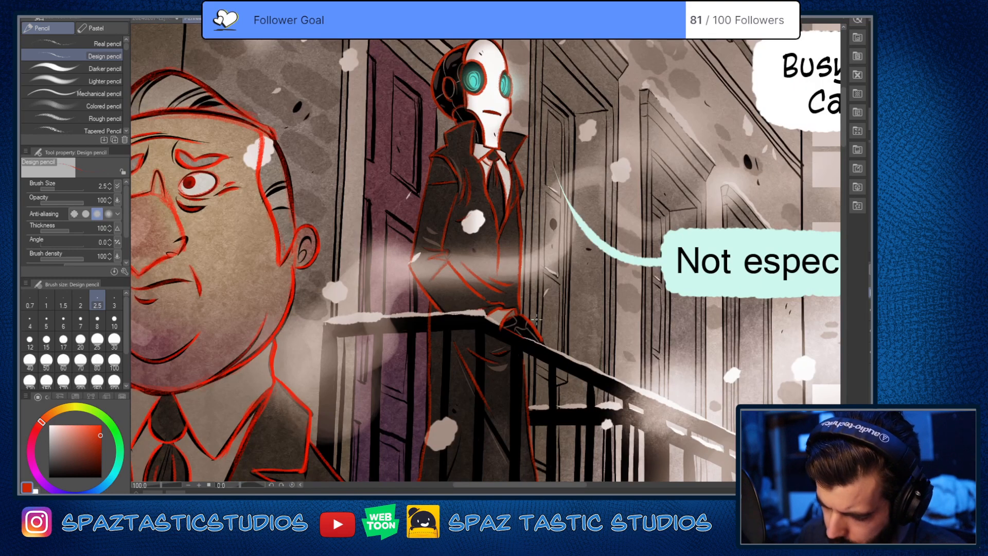
pyautogui.scroll(4, 522, 149)
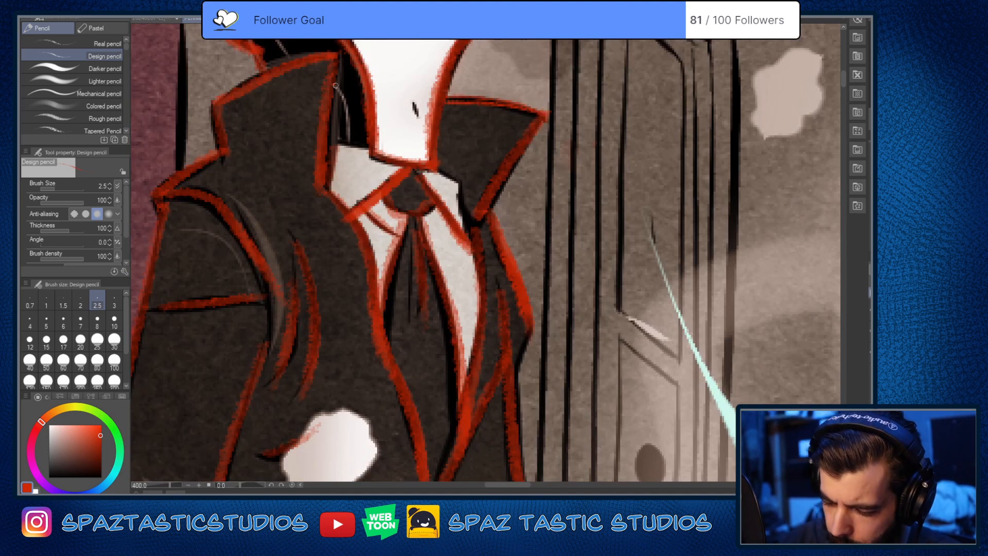
pyautogui.moveTo(336, 86); pyautogui.dragTo(329, 176)
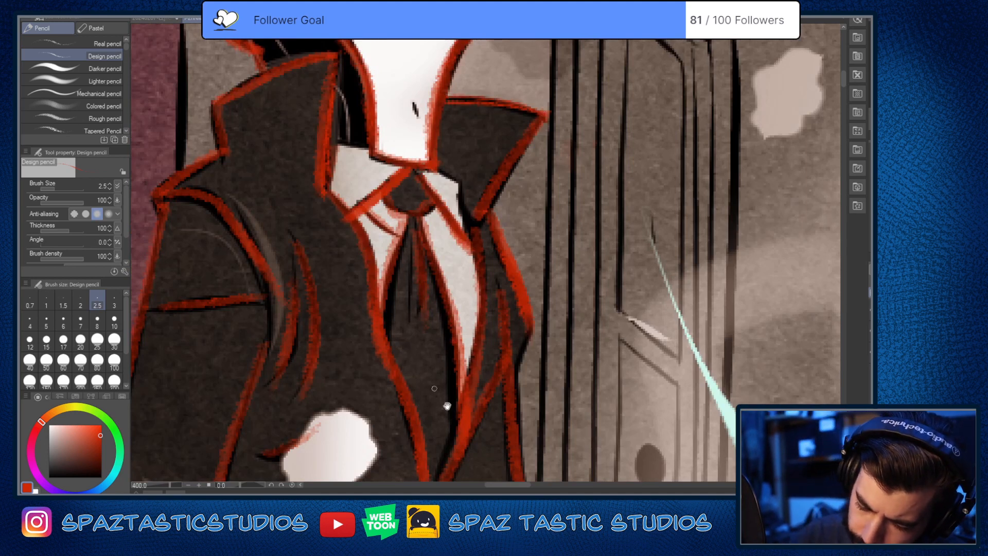
pyautogui.press('h')
pyautogui.moveTo(513, 425); pyautogui.dragTo(606, 345)
pyautogui.press('p')
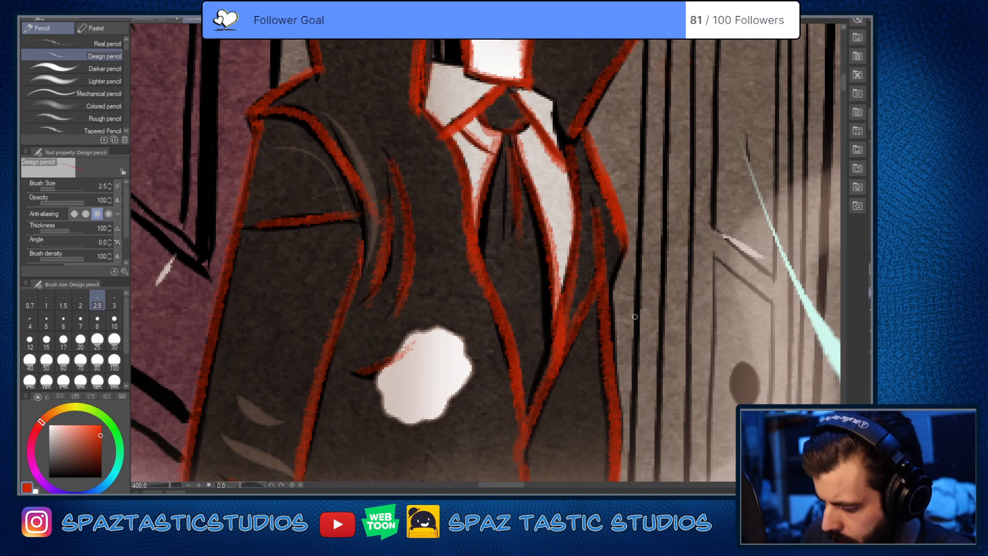
pyautogui.moveTo(620, 259); pyautogui.dragTo(609, 311)
# Step: Touch up the red outline along the masked figure's coat side and the crease at the inside of the bent elbow
pyautogui.scroll(-2, 647, 431)
pyautogui.press('space')
pyautogui.moveTo(597, 358); pyautogui.dragTo(506, 130)
pyautogui.press('e')
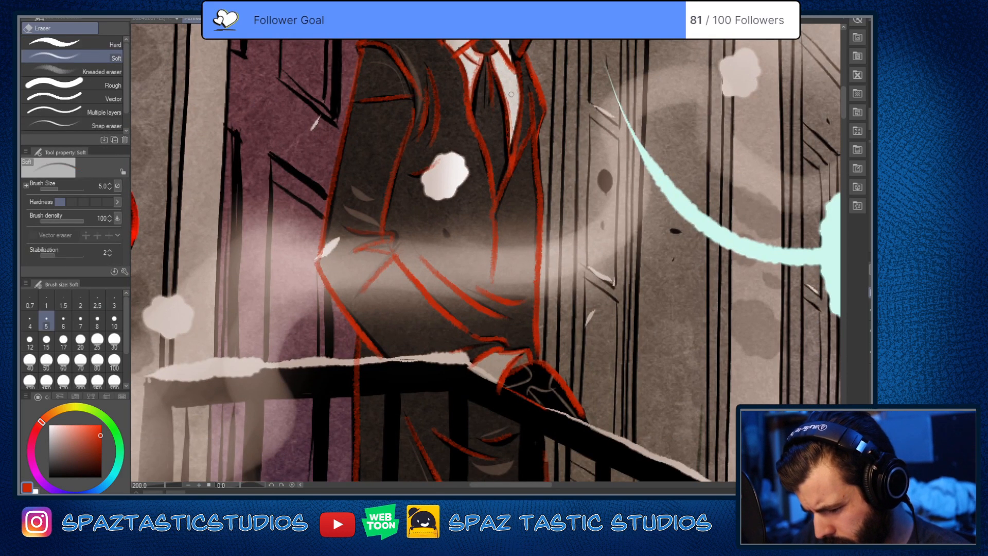
pyautogui.press('p')
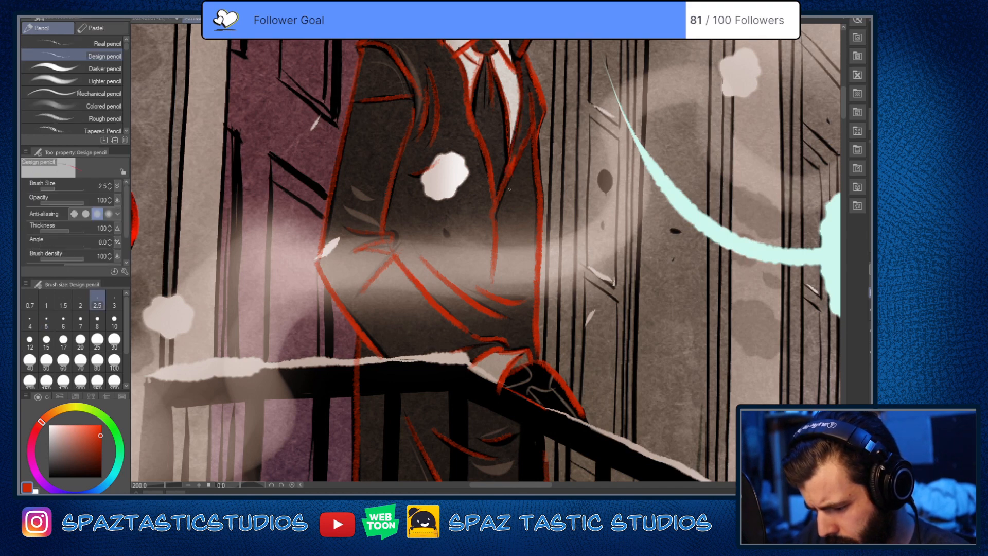
pyautogui.press('e')
pyautogui.press('p')
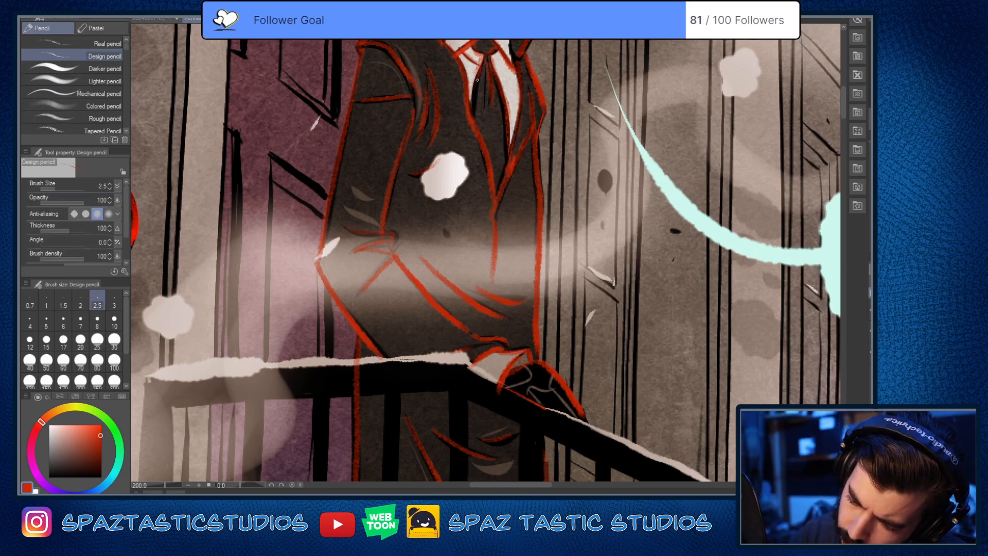
pyautogui.press('e')
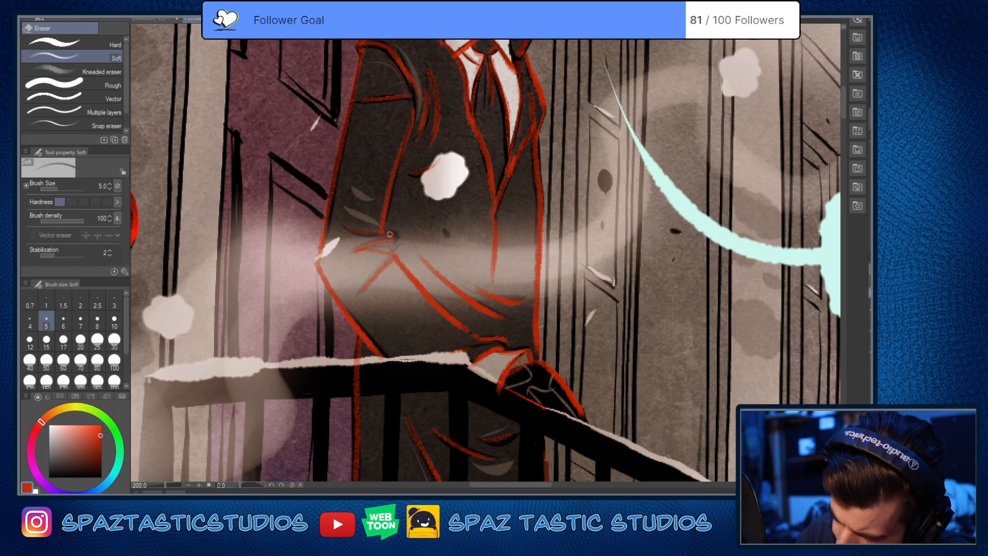
pyautogui.press('p')
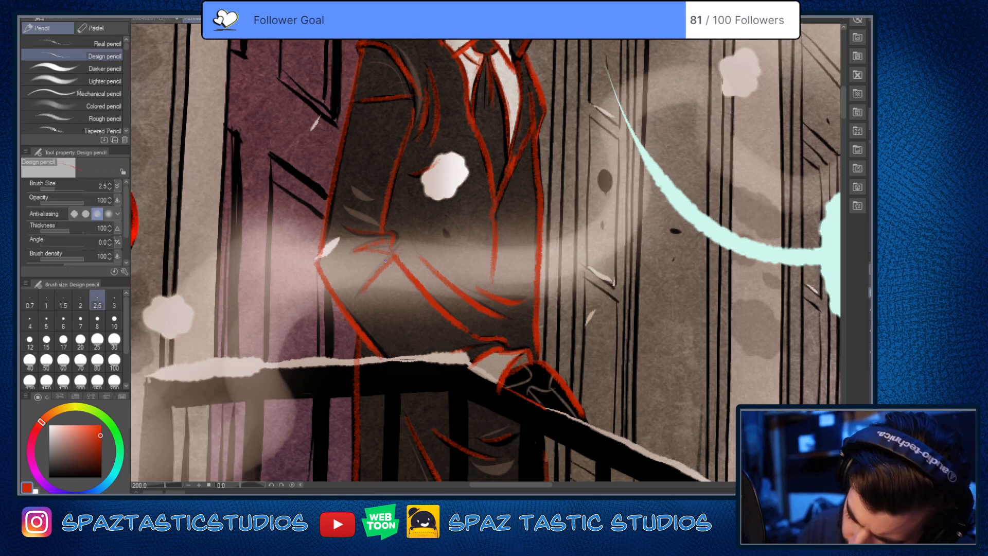
# Step: Trace the diagonal crease above the masked figure's coat hem and the short crease above the raised shoe in red
pyautogui.press('space')
pyautogui.moveTo(574, 393); pyautogui.dragTo(546, 155)
pyautogui.moveTo(546, 260); pyautogui.dragTo(520, 73)
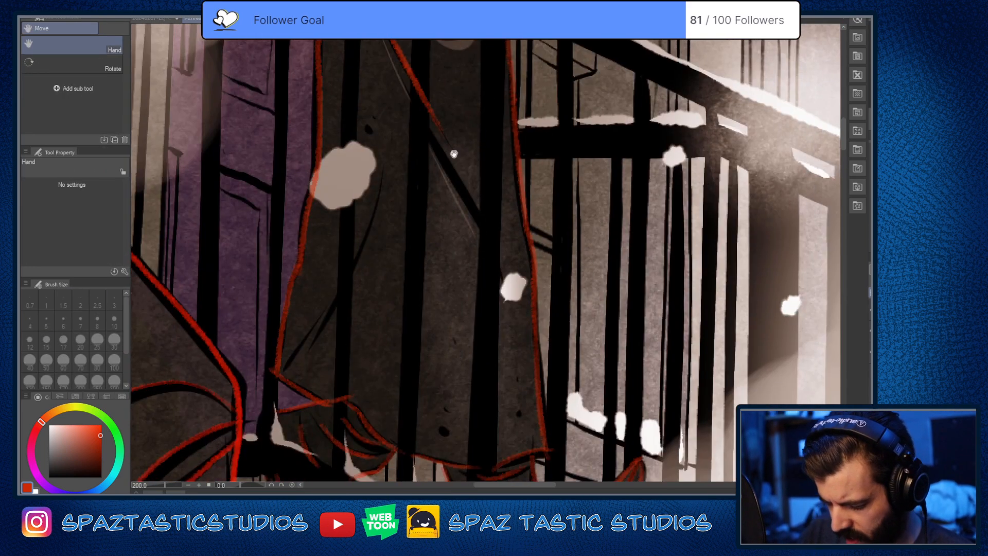
pyautogui.moveTo(384, 168)
pyautogui.mouseDown()
pyautogui.moveTo(367, 237)
pyautogui.moveTo(309, 350)
pyautogui.mouseUp()
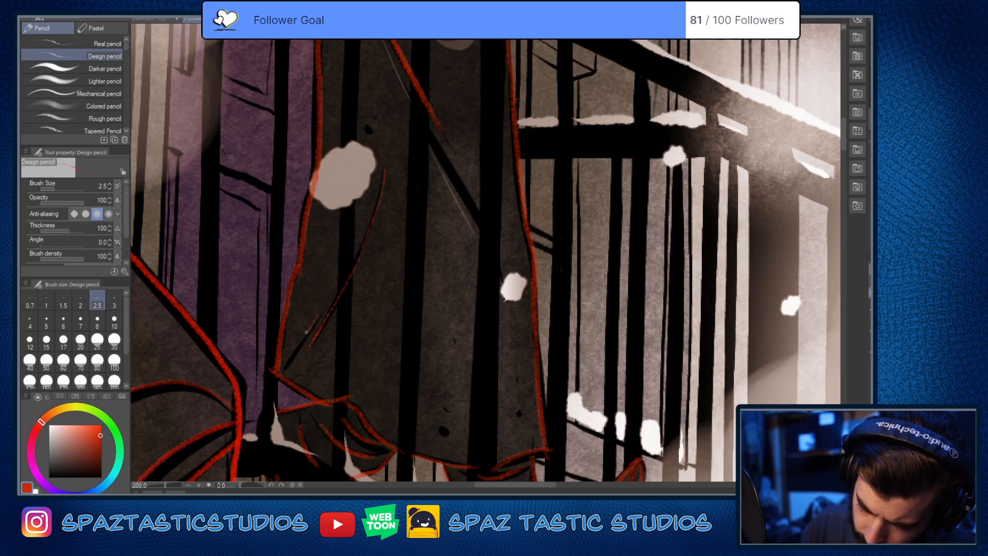
pyautogui.press('space')
pyautogui.moveTo(490, 377); pyautogui.dragTo(438, 196)
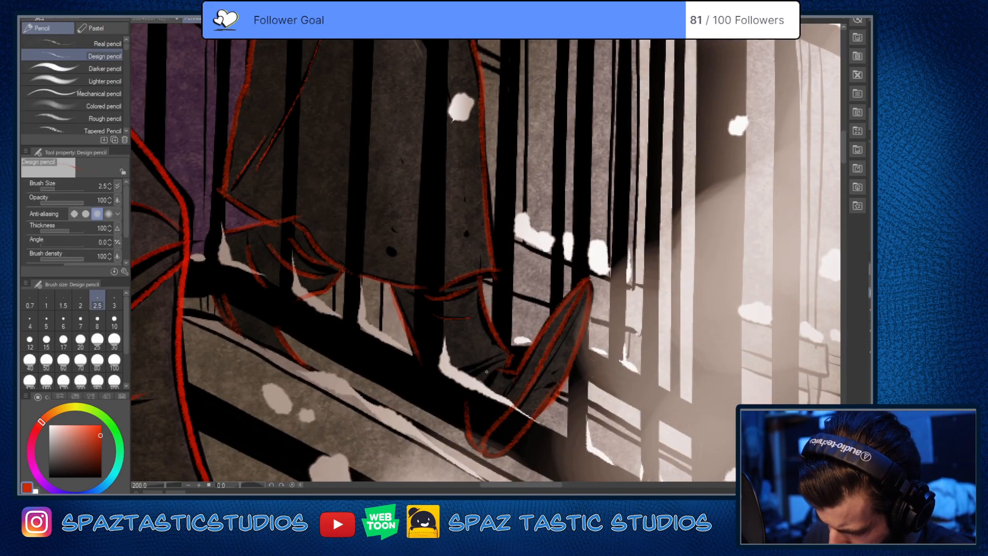
pyautogui.moveTo(494, 370); pyautogui.dragTo(470, 388)
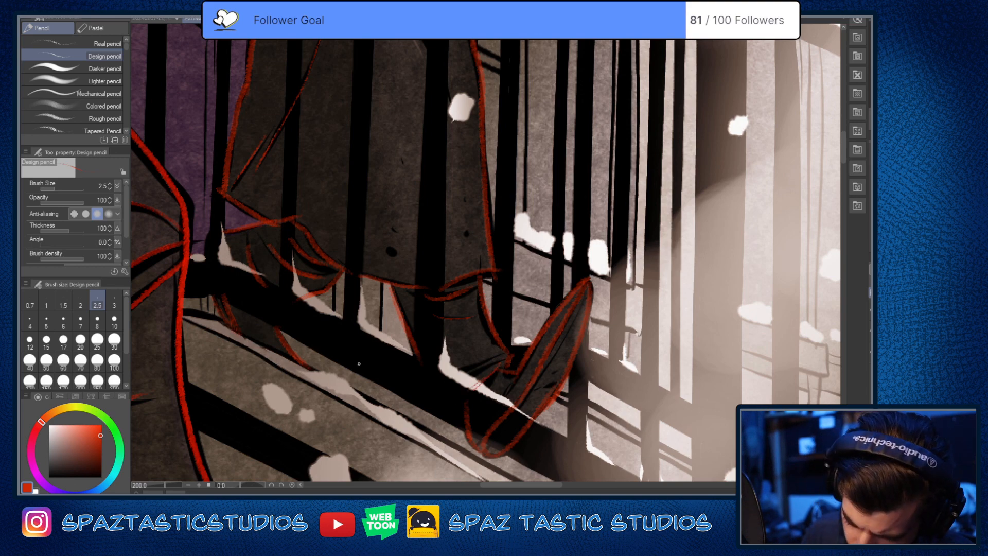
# Step: Hide the comic artwork so that only the red tracings of the three figures show
pyautogui.scroll(-4, 501, 395)
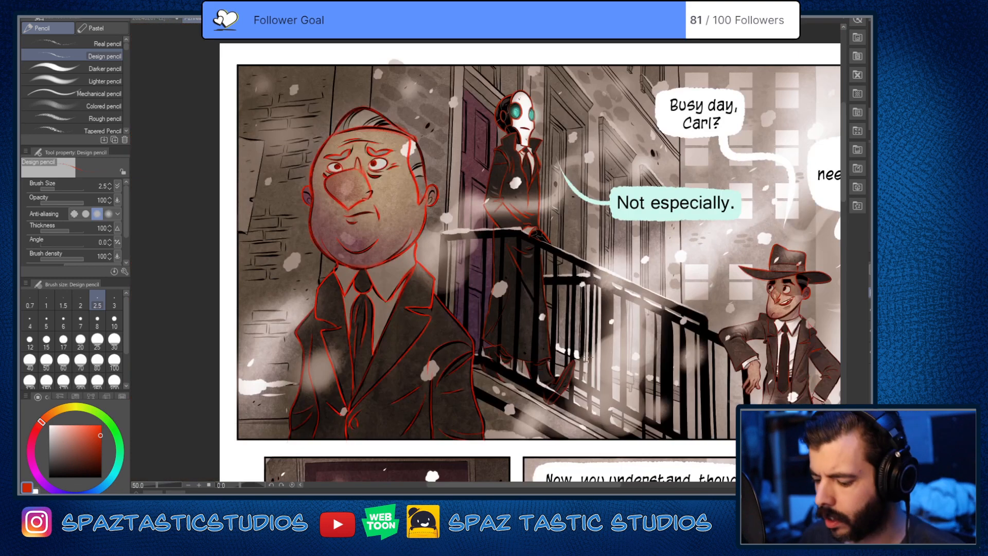
pyautogui.press('space')
pyautogui.moveTo(596, 346); pyautogui.dragTo(567, 402)
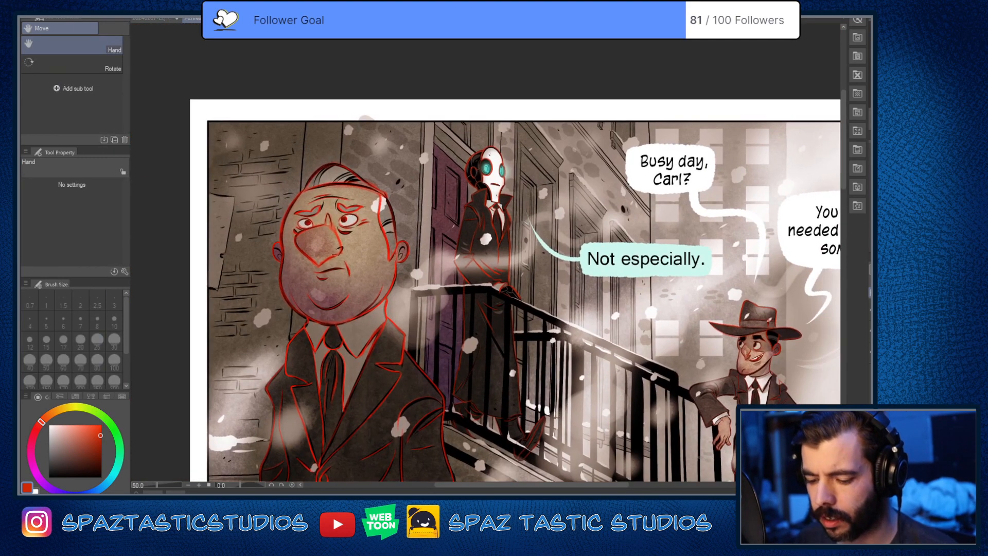
pyautogui.moveTo(867, 349); pyautogui.dragTo(868, 349)
pyautogui.keyDown('alt'); pyautogui.click(875, 349); pyautogui.keyUp('alt')
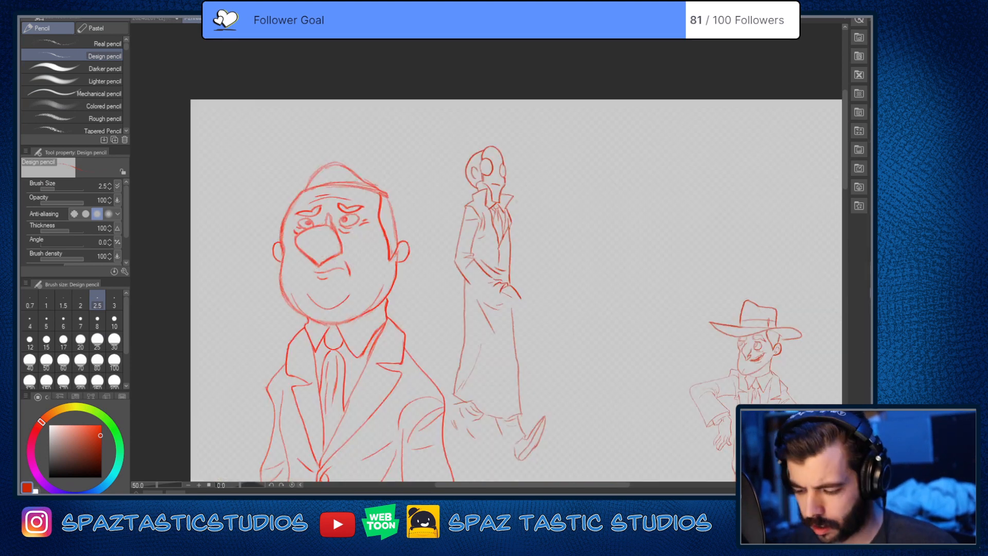
# Step: Switch the Design pencil to a near-black colour and set its brush size to 17.5
pyautogui.click(55, 465)
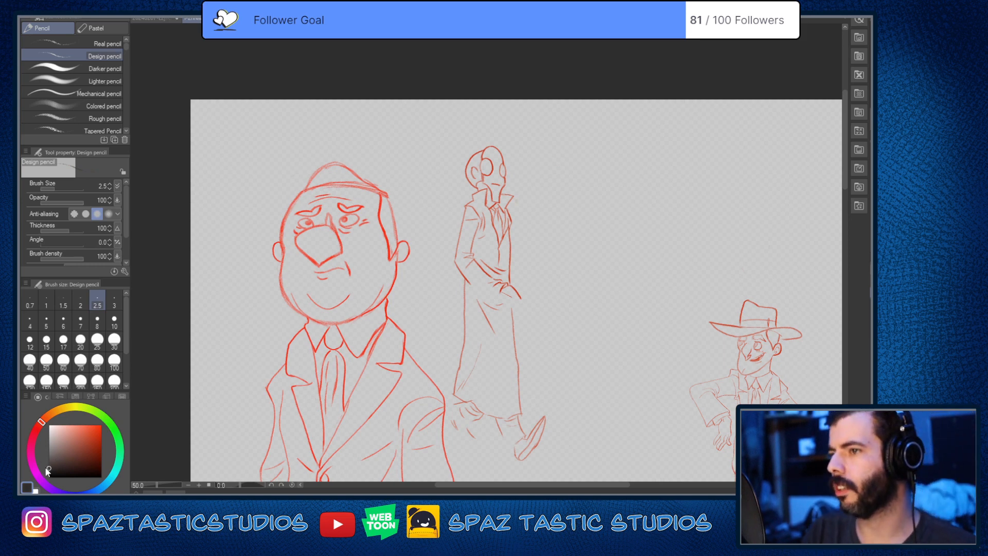
pyautogui.moveTo(579, 252); pyautogui.dragTo(664, 316)
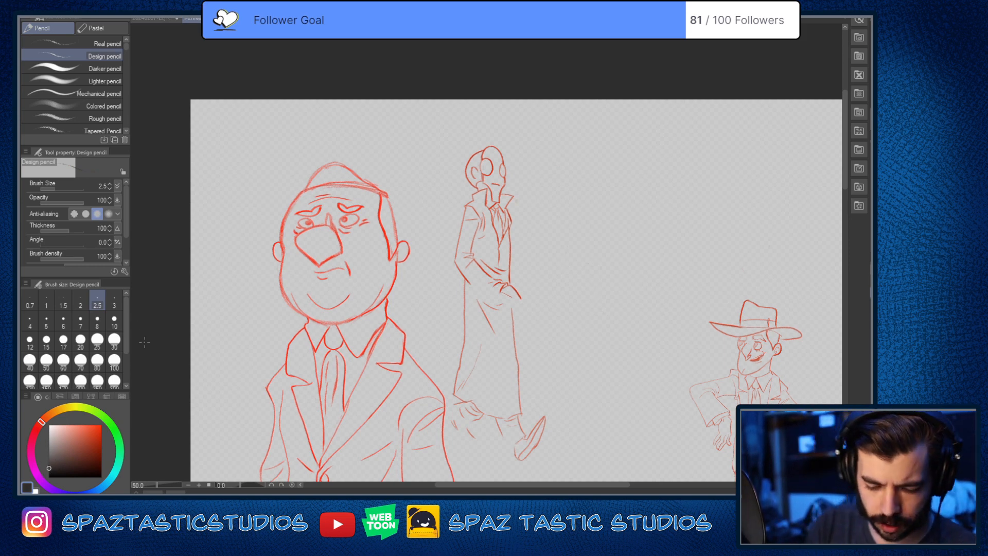
pyautogui.press(']')
pyautogui.press(']')
pyautogui.press(']')
pyautogui.press(']')
pyautogui.press(']')
pyautogui.press(']')
pyautogui.press(']')
pyautogui.press(']')
pyautogui.press(']')
pyautogui.press(']')
pyautogui.press(']')
pyautogui.press(']')
pyautogui.press(']')
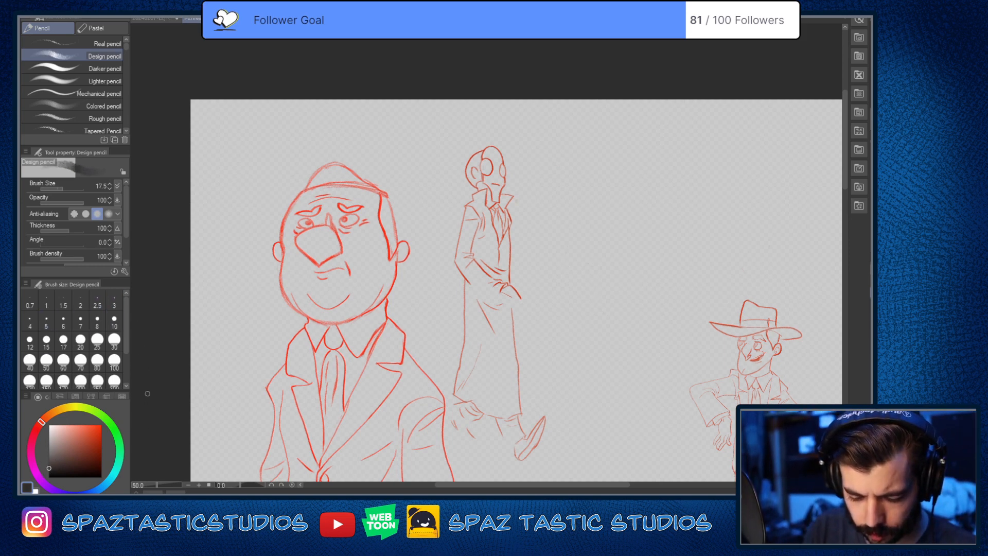
pyautogui.moveTo(436, 212); pyautogui.dragTo(439, 238)
pyautogui.hotkey('ctrl', 'z')
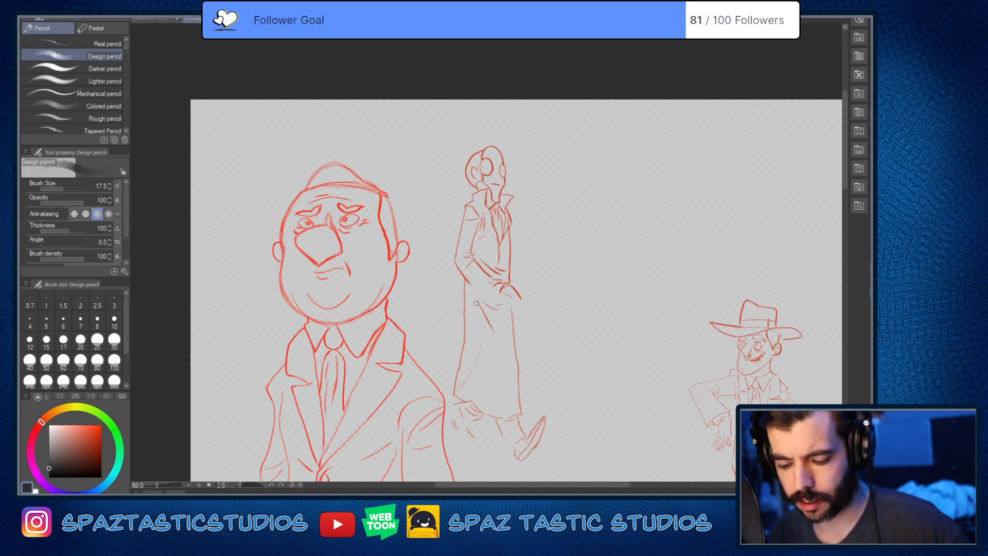
# Step: Sketch the sides and rounded crown of a dark oval over the heavyset man's traced head
pyautogui.press('space')
pyautogui.moveTo(494, 398)
pyautogui.mouseDown()
pyautogui.moveTo(599, 405)
pyautogui.moveTo(594, 430)
pyautogui.mouseUp()
pyautogui.scroll(1, 598, 406)
pyautogui.press('space')
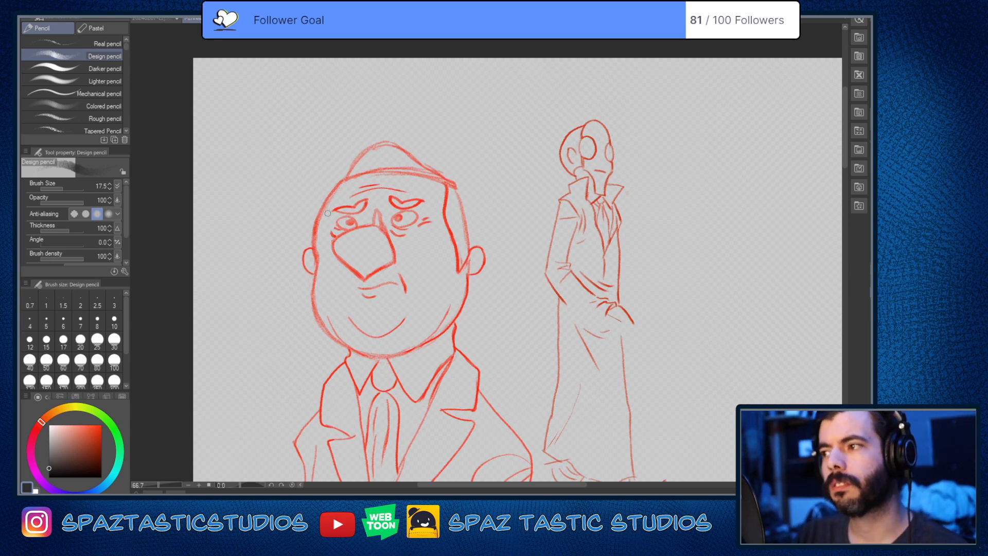
pyautogui.moveTo(339, 179)
pyautogui.mouseDown()
pyautogui.moveTo(312, 272)
pyautogui.moveTo(319, 260)
pyautogui.mouseUp()
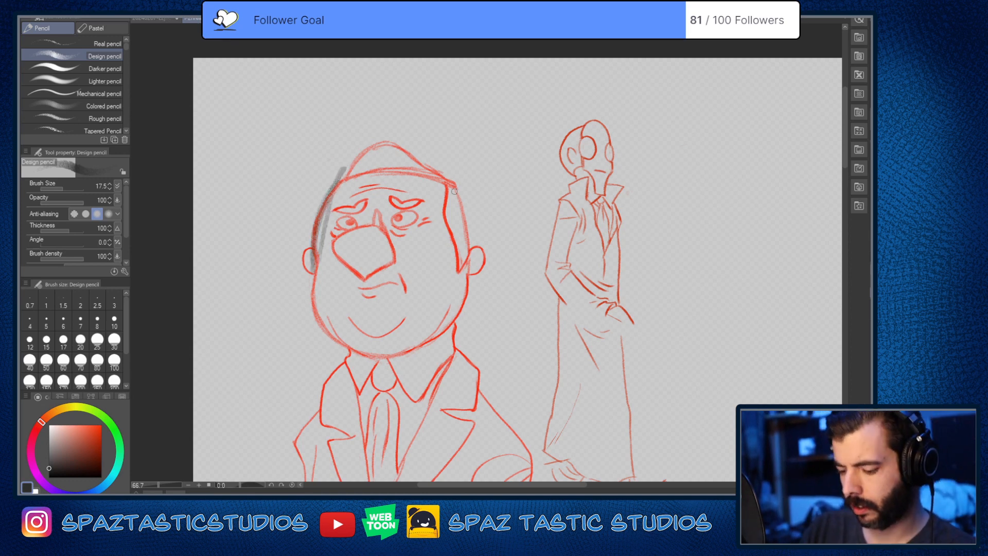
pyautogui.moveTo(455, 191); pyautogui.dragTo(467, 287)
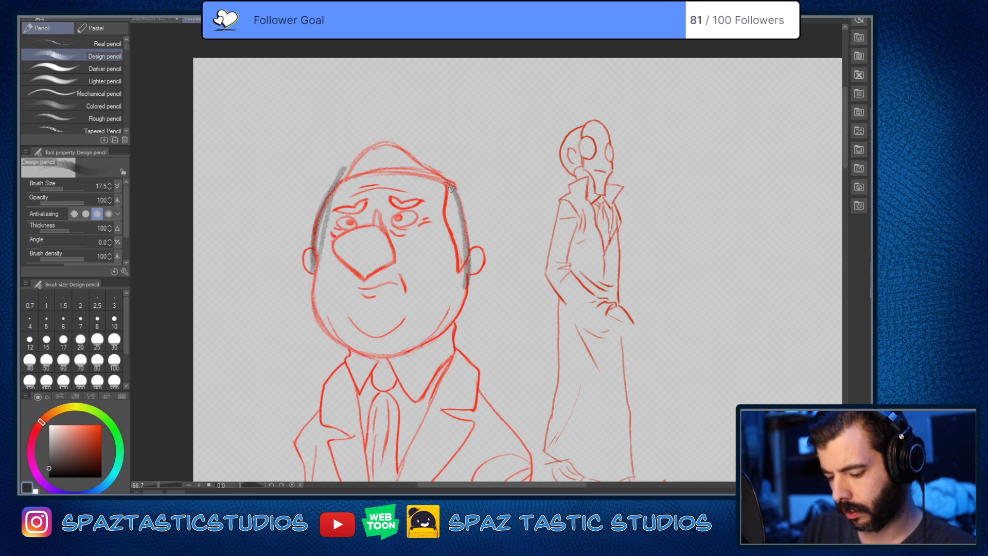
pyautogui.moveTo(454, 190)
pyautogui.mouseDown()
pyautogui.moveTo(389, 149)
pyautogui.moveTo(340, 180)
pyautogui.moveTo(346, 164)
pyautogui.moveTo(426, 138)
pyautogui.moveTo(460, 200)
pyautogui.mouseUp()
pyautogui.moveTo(407, 135); pyautogui.dragTo(465, 214)
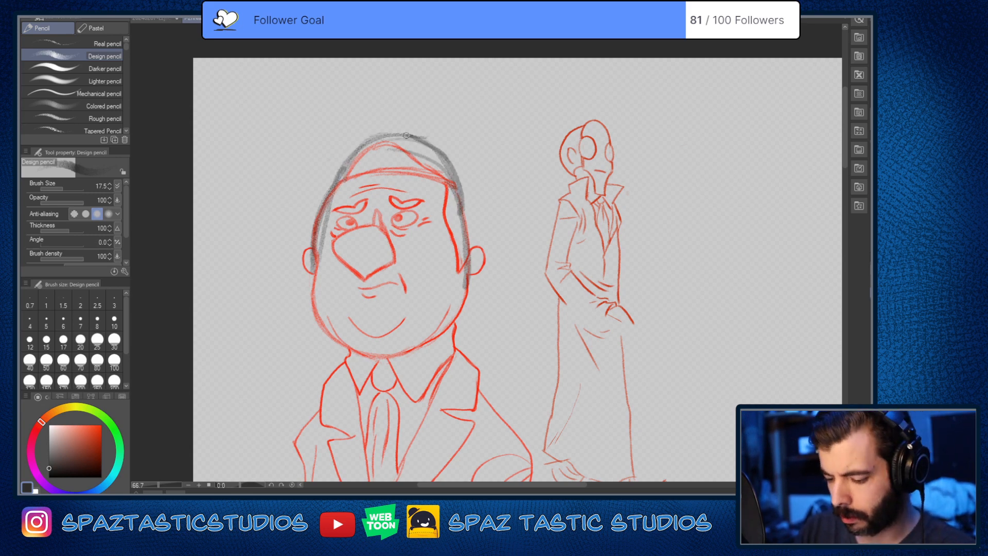
pyautogui.moveTo(370, 150)
pyautogui.mouseDown()
pyautogui.moveTo(425, 137)
pyautogui.moveTo(312, 221)
pyautogui.moveTo(314, 265)
pyautogui.mouseUp()
pyautogui.moveTo(323, 195)
pyautogui.mouseDown()
pyautogui.moveTo(318, 307)
pyautogui.moveTo(314, 263)
pyautogui.moveTo(380, 139)
pyautogui.moveTo(423, 139)
pyautogui.moveTo(457, 175)
pyautogui.moveTo(467, 242)
pyautogui.mouseUp()
pyautogui.moveTo(430, 145)
pyautogui.mouseDown()
pyautogui.moveTo(463, 204)
pyautogui.moveTo(469, 288)
pyautogui.moveTo(451, 319)
pyautogui.mouseUp()
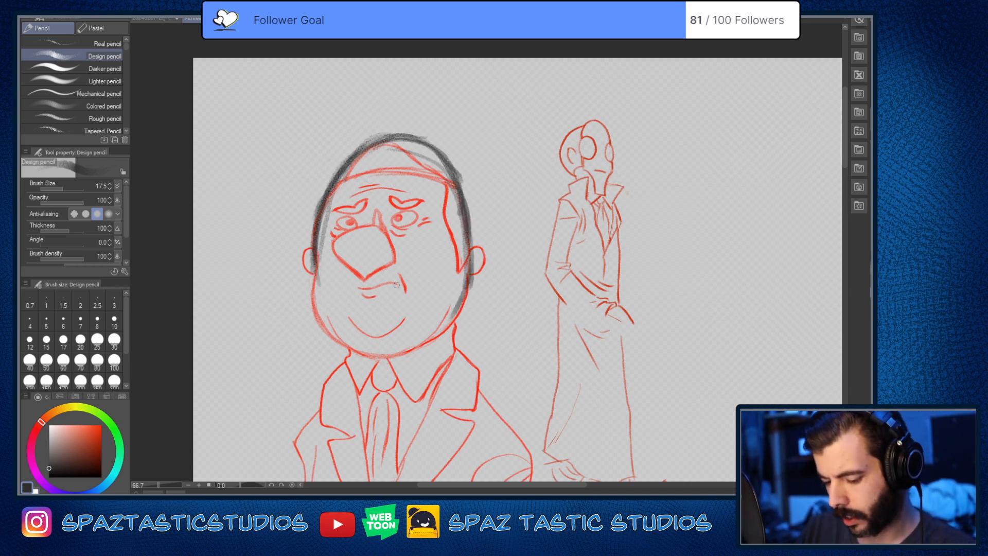
# Step: Extend the dark oval down the left cheek and around the chin, then erase stray marks along the left edge
pyautogui.moveTo(316, 263)
pyautogui.mouseDown()
pyautogui.moveTo(335, 328)
pyautogui.moveTo(355, 343)
pyautogui.mouseUp()
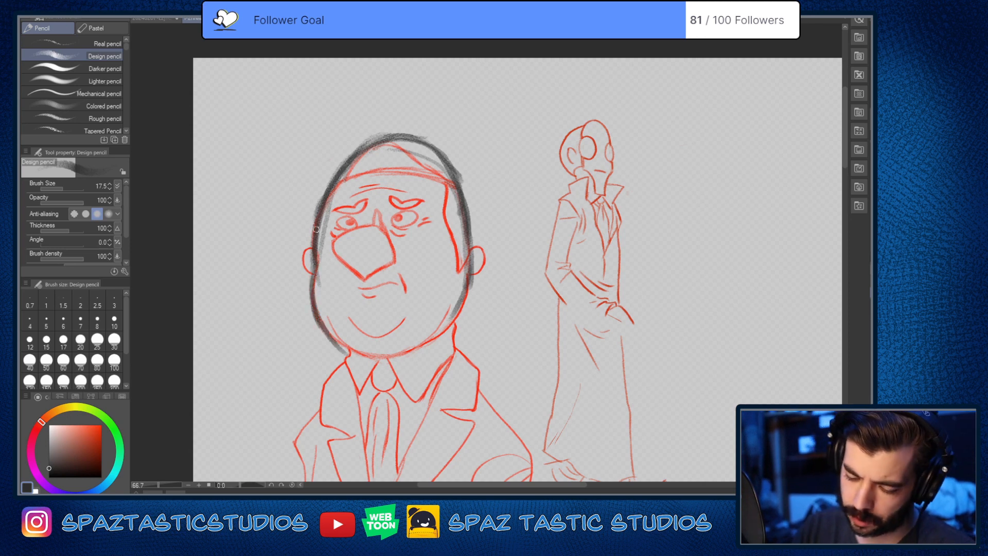
pyautogui.moveTo(315, 229); pyautogui.dragTo(322, 311)
pyautogui.moveTo(308, 268); pyautogui.dragTo(339, 342)
pyautogui.moveTo(334, 337)
pyautogui.mouseDown()
pyautogui.moveTo(374, 360)
pyautogui.moveTo(413, 362)
pyautogui.moveTo(466, 299)
pyautogui.moveTo(391, 355)
pyautogui.mouseUp()
pyautogui.press('e')
pyautogui.moveTo(314, 284)
pyautogui.mouseDown()
pyautogui.moveTo(342, 346)
pyautogui.moveTo(315, 252)
pyautogui.mouseUp()
pyautogui.press('p')
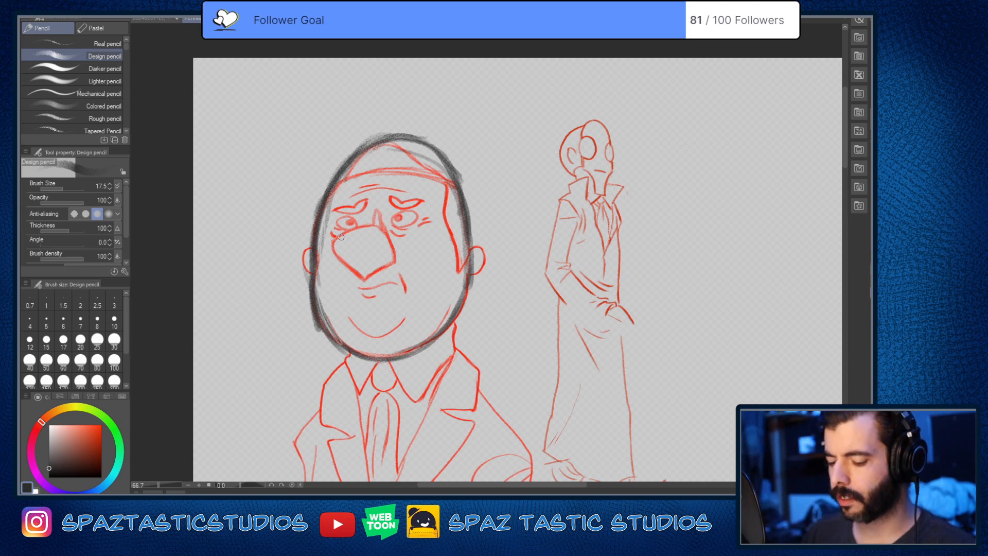
# Step: Clean up the head oval's edges and reinforce its upper-right curve and lower-left jaw with dark strokes
pyautogui.press('e')
pyautogui.moveTo(460, 183)
pyautogui.mouseDown()
pyautogui.moveTo(446, 157)
pyautogui.moveTo(460, 180)
pyautogui.mouseUp()
pyautogui.press('p')
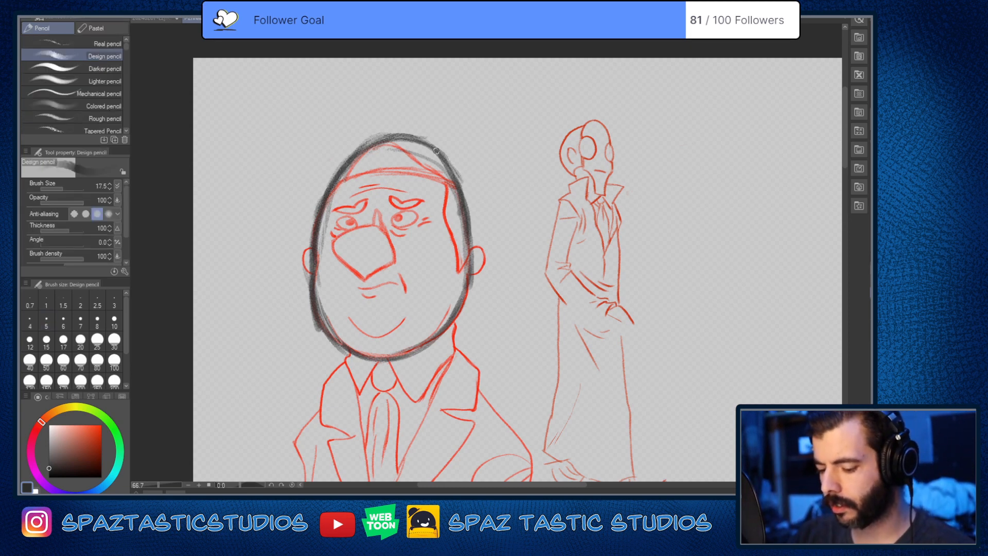
pyautogui.moveTo(435, 148); pyautogui.dragTo(465, 198)
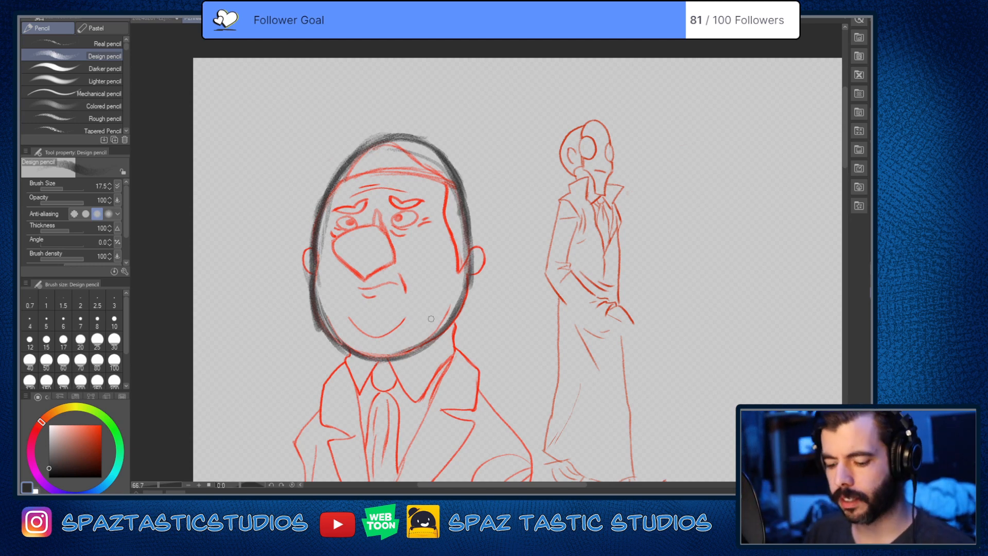
pyautogui.press('e')
pyautogui.moveTo(316, 330); pyautogui.dragTo(312, 299)
pyautogui.press('p')
pyautogui.moveTo(322, 328); pyautogui.dragTo(351, 354)
pyautogui.moveTo(309, 278); pyautogui.dragTo(310, 309)
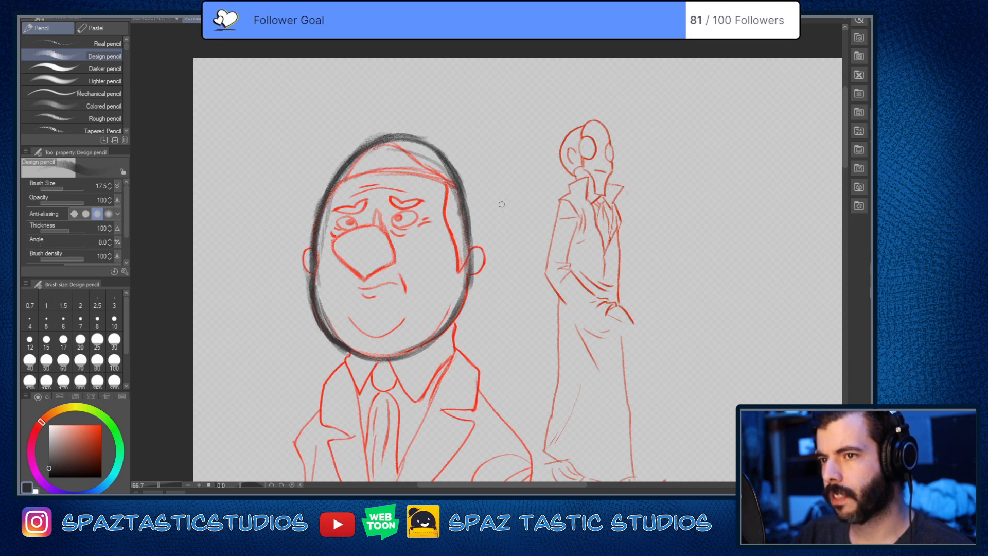
# Step: Draw a dark curved band across the heavyset man's forehead along the base of the skullcap shape
pyautogui.press('space')
pyautogui.moveTo(489, 234); pyautogui.dragTo(569, 196)
pyautogui.moveTo(416, 146)
pyautogui.mouseDown()
pyautogui.moveTo(514, 140)
pyautogui.moveTo(427, 142)
pyautogui.moveTo(541, 151)
pyautogui.moveTo(494, 134)
pyautogui.moveTo(440, 131)
pyautogui.moveTo(406, 144)
pyautogui.mouseUp()
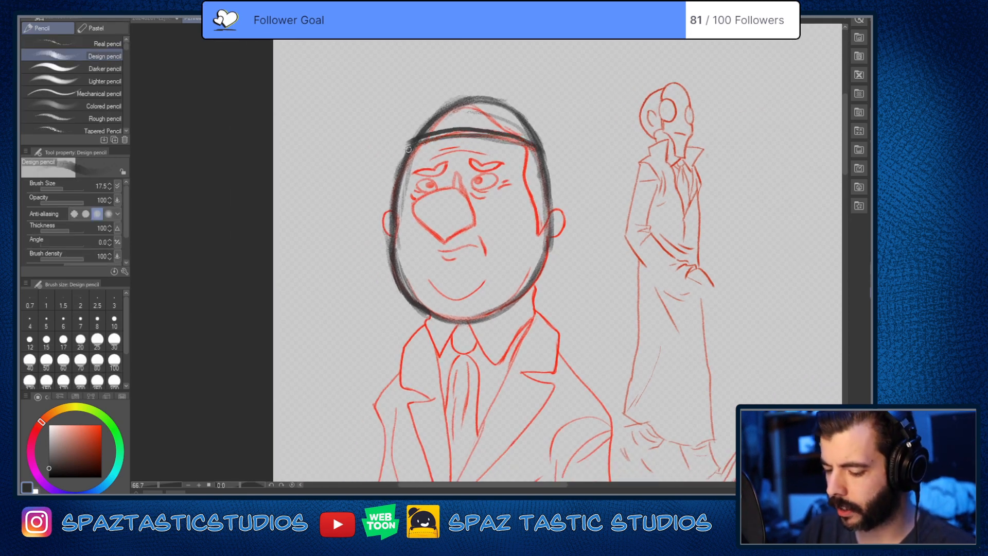
pyautogui.moveTo(536, 149)
pyautogui.mouseDown()
pyautogui.moveTo(405, 154)
pyautogui.moveTo(392, 163)
pyautogui.mouseUp()
# Step: Draw a vertical centre line and a curved horizontal guide at the eye-socket level across the head oval
pyautogui.press('space')
pyautogui.moveTo(447, 109)
pyautogui.mouseDown()
pyautogui.moveTo(440, 157)
pyautogui.moveTo(446, 342)
pyautogui.mouseUp()
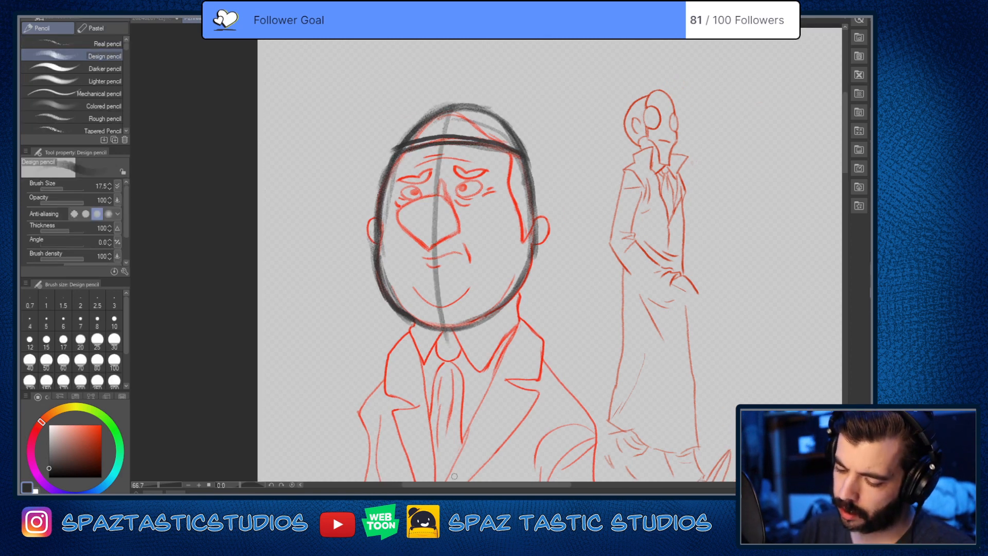
pyautogui.moveTo(535, 212)
pyautogui.mouseDown()
pyautogui.moveTo(466, 202)
pyautogui.moveTo(382, 211)
pyautogui.mouseUp()
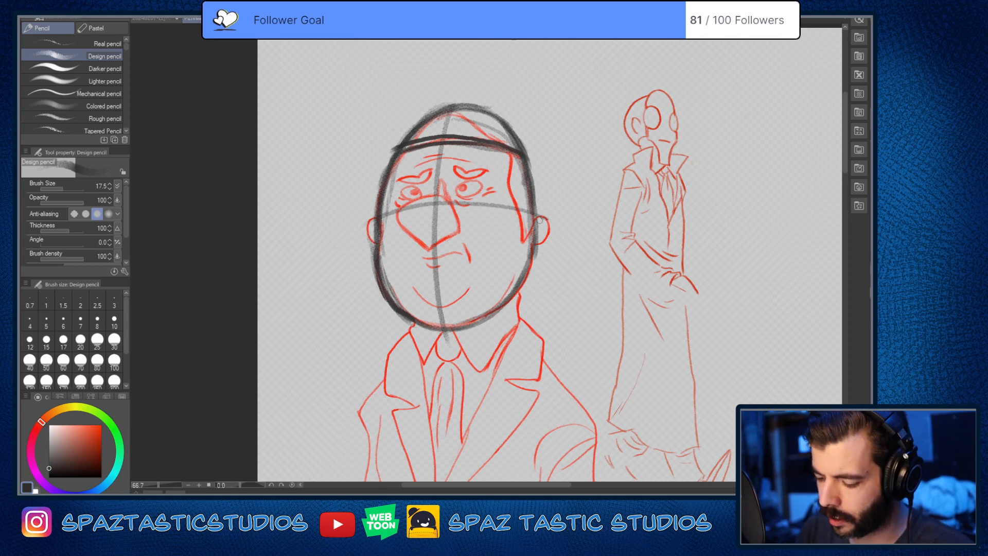
pyautogui.moveTo(514, 201); pyautogui.dragTo(438, 211)
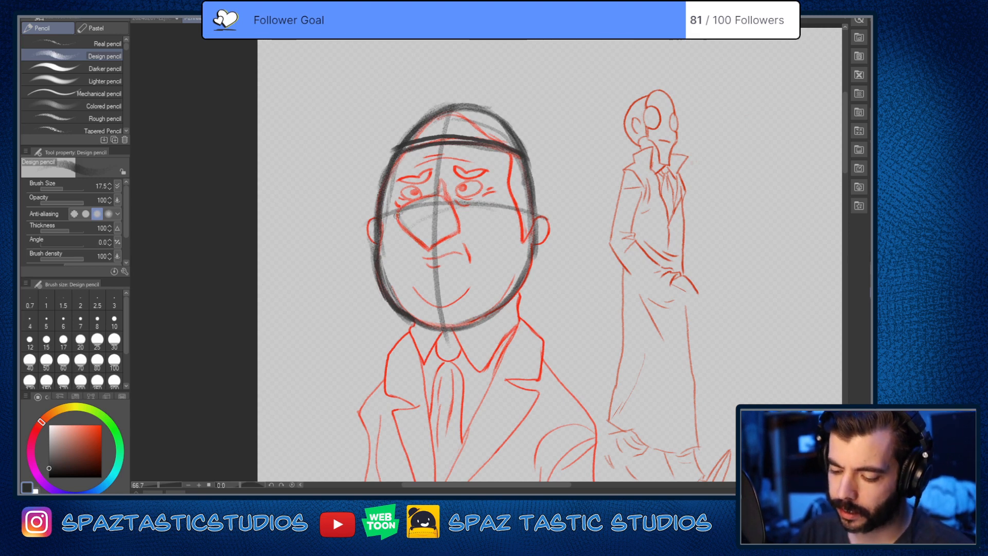
# Step: Outline the heavyset man's nose as an angular dark diamond rising to the point between the eyes
pyautogui.moveTo(441, 178)
pyautogui.mouseDown()
pyautogui.moveTo(401, 215)
pyautogui.moveTo(417, 240)
pyautogui.moveTo(405, 227)
pyautogui.moveTo(429, 246)
pyautogui.mouseUp()
pyautogui.moveTo(444, 182); pyautogui.dragTo(463, 235)
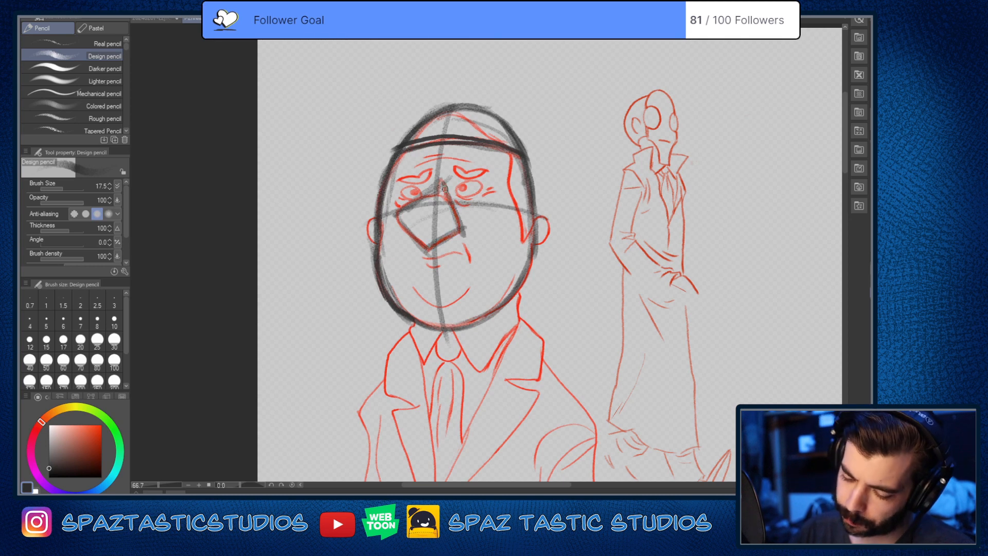
pyautogui.moveTo(443, 181)
pyautogui.mouseDown()
pyautogui.moveTo(396, 219)
pyautogui.moveTo(426, 247)
pyautogui.mouseUp()
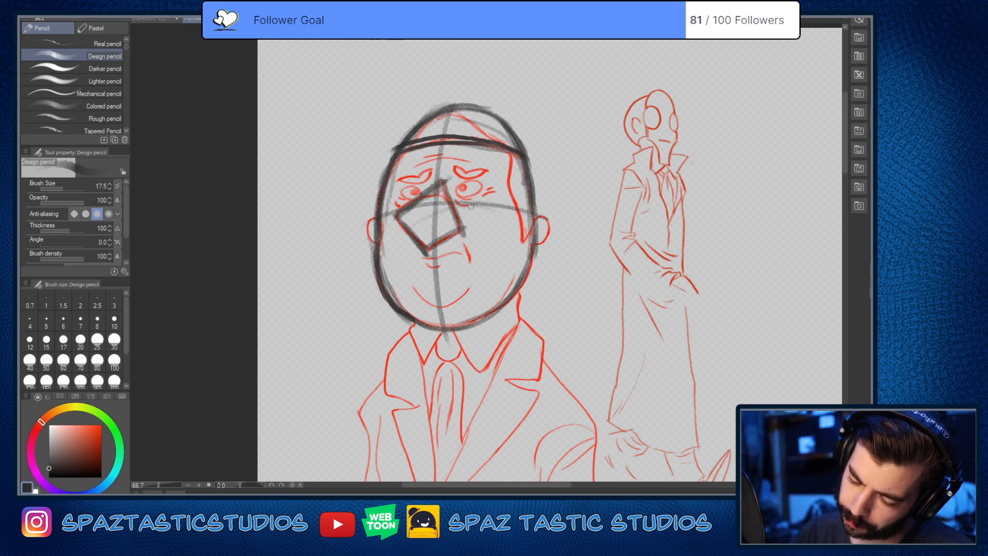
pyautogui.moveTo(441, 190)
pyautogui.mouseDown()
pyautogui.moveTo(415, 232)
pyautogui.moveTo(427, 250)
pyautogui.moveTo(414, 229)
pyautogui.moveTo(431, 252)
pyautogui.moveTo(423, 246)
pyautogui.mouseUp()
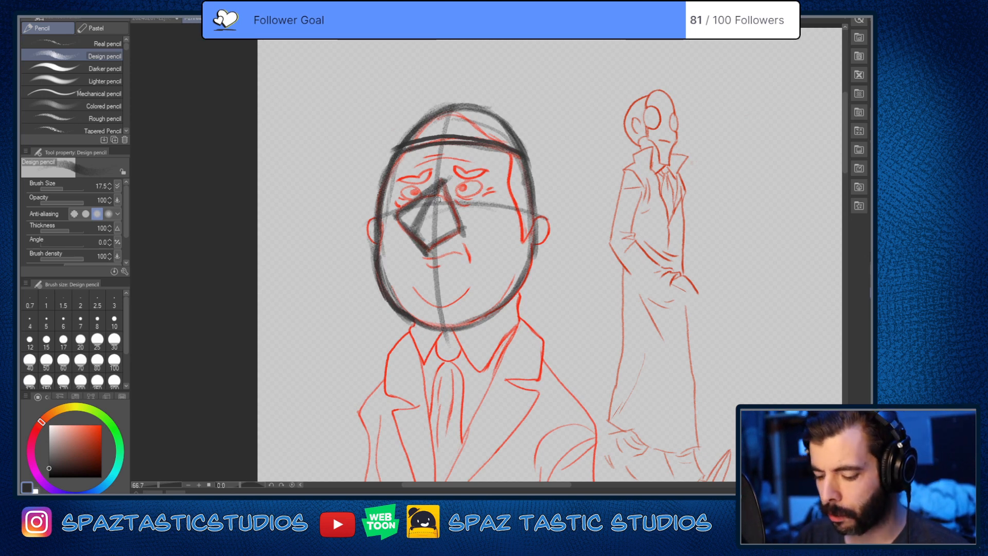
pyautogui.moveTo(401, 212); pyautogui.dragTo(463, 234)
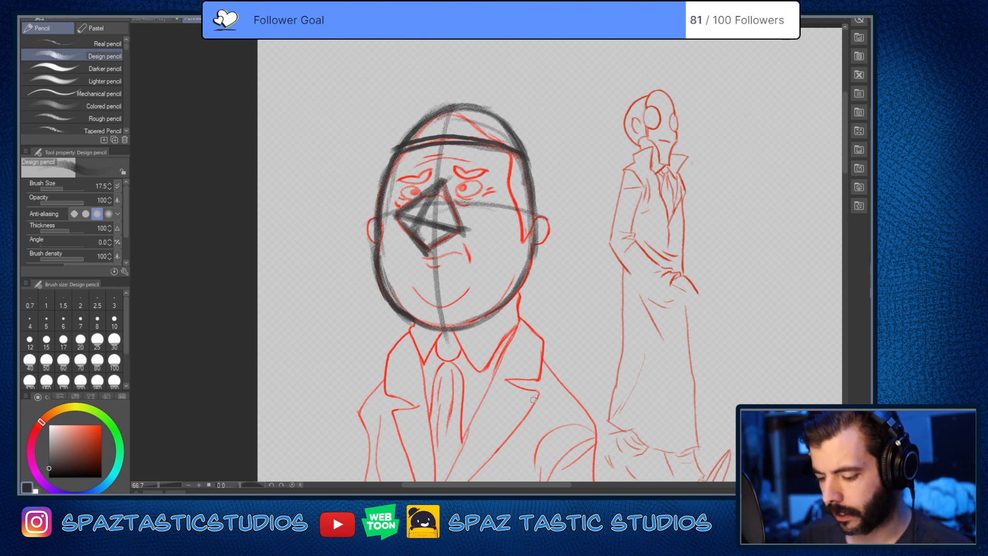
pyautogui.hotkey('ctrl', 'z')
pyautogui.hotkey('ctrl', 'z')
pyautogui.hotkey('ctrl', 'z')
pyautogui.hotkey('ctrl', 'z')
pyautogui.hotkey('ctrl', 'z')
pyautogui.hotkey('ctrl', 'z')
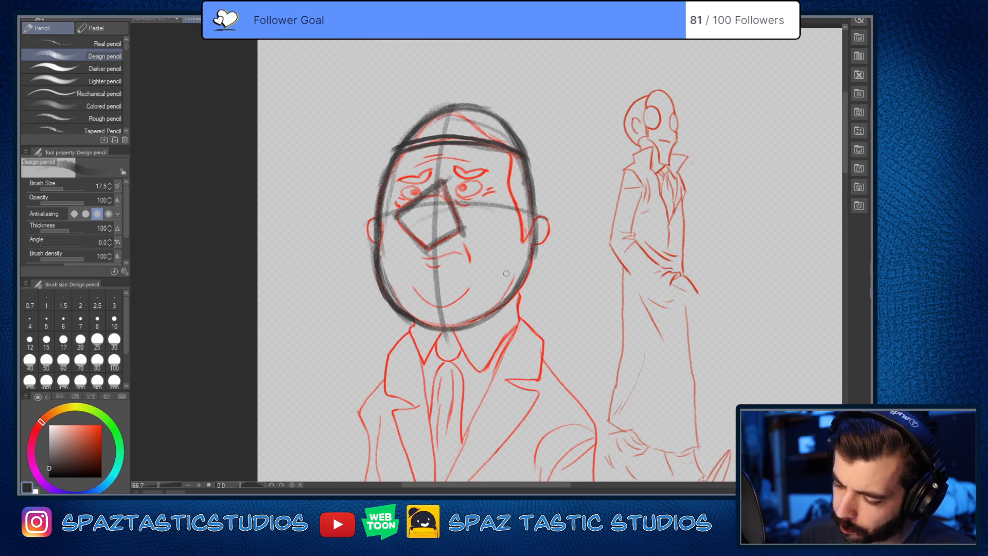
# Step: Set the brush size to 9 and trace the heavyset man's right-hand eyebrow with dark strokes
pyautogui.scroll(4, 465, 172)
pyautogui.press('[')
pyautogui.press('[')
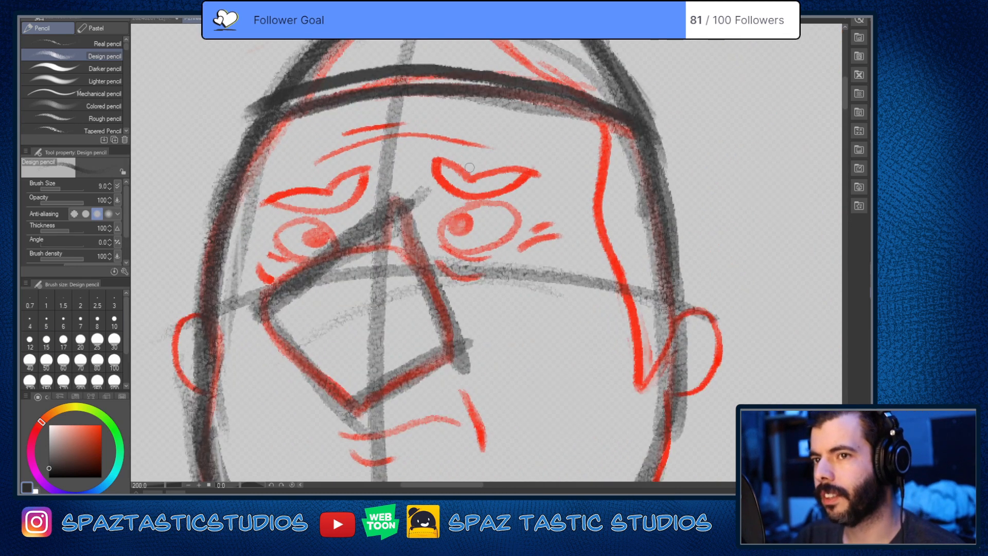
pyautogui.scroll(2, 466, 172)
pyautogui.moveTo(395, 149); pyautogui.dragTo(468, 184)
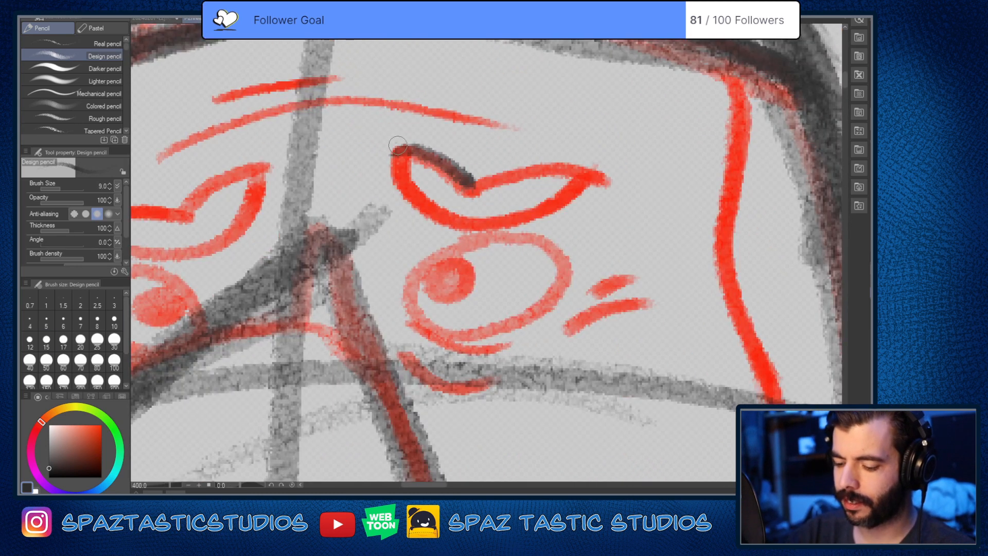
pyautogui.moveTo(396, 146)
pyautogui.mouseDown()
pyautogui.moveTo(408, 182)
pyautogui.moveTo(494, 225)
pyautogui.moveTo(576, 166)
pyautogui.mouseUp()
pyautogui.moveTo(470, 186)
pyautogui.mouseDown()
pyautogui.moveTo(541, 164)
pyautogui.moveTo(588, 170)
pyautogui.mouseUp()
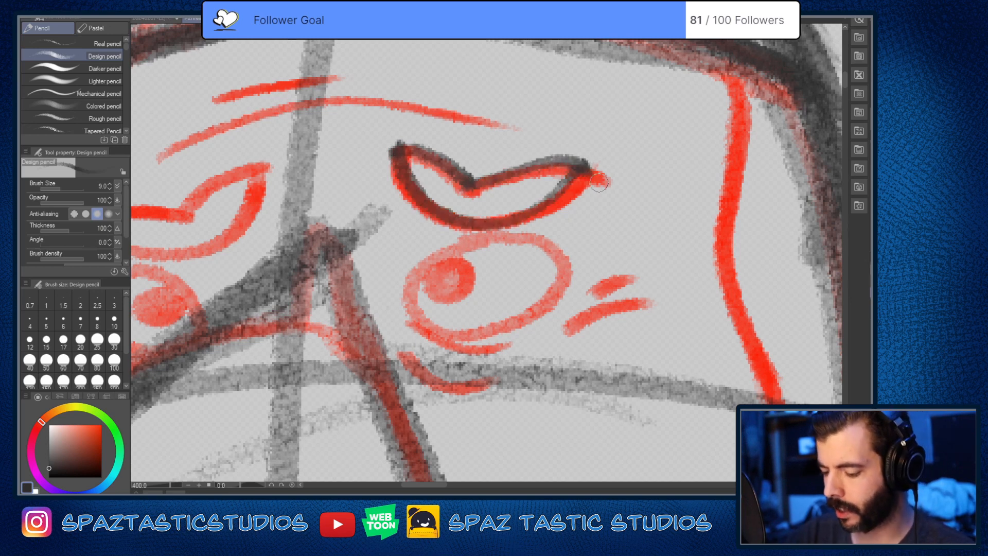
pyautogui.hotkey('ctrl', 'z')
pyautogui.moveTo(472, 183)
pyautogui.mouseDown()
pyautogui.moveTo(551, 160)
pyautogui.moveTo(590, 176)
pyautogui.moveTo(537, 160)
pyautogui.moveTo(471, 182)
pyautogui.mouseUp()
# Step: Trace the upper and lower edges of the heavyset man's left-hand eyebrow with dark strokes
pyautogui.scroll(-3, 572, 327)
pyautogui.moveTo(571, 310); pyautogui.dragTo(665, 284)
pyautogui.scroll(3, 584, 251)
pyautogui.moveTo(478, 223)
pyautogui.mouseDown()
pyautogui.moveTo(584, 175)
pyautogui.moveTo(379, 238)
pyautogui.mouseUp()
pyautogui.moveTo(495, 219); pyautogui.dragTo(355, 239)
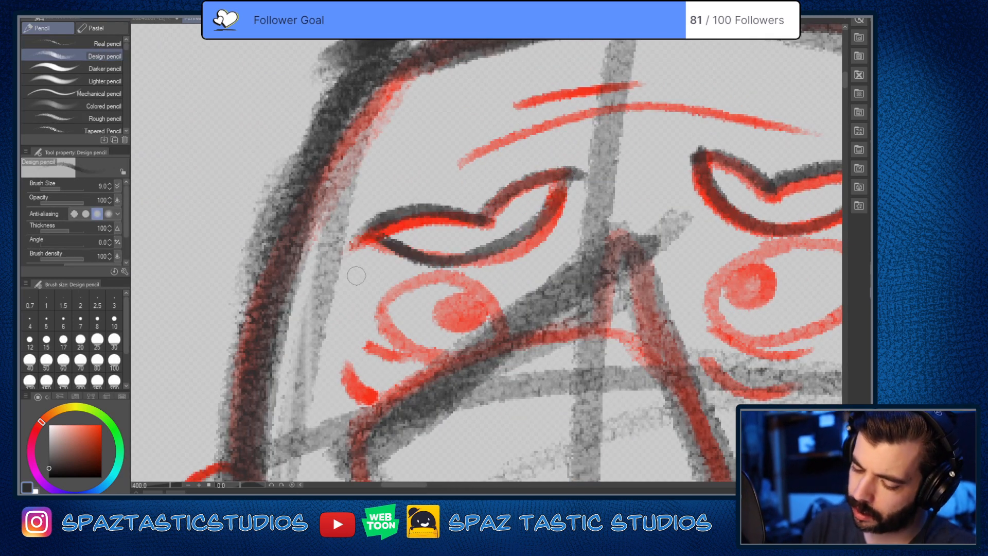
pyautogui.scroll(-4, 618, 343)
pyautogui.moveTo(694, 330); pyautogui.dragTo(511, 315)
pyautogui.scroll(2, 479, 342)
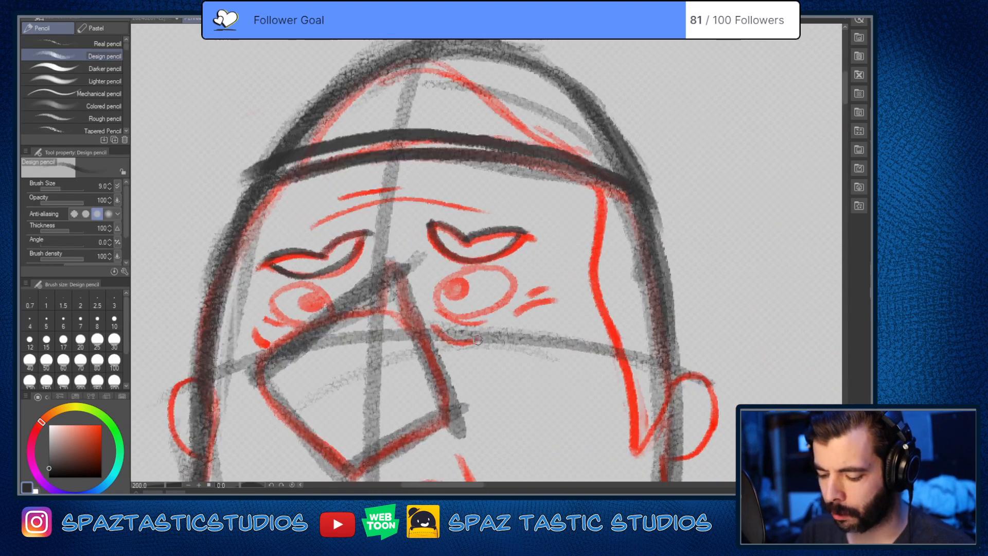
pyautogui.moveTo(490, 392); pyautogui.dragTo(491, 324)
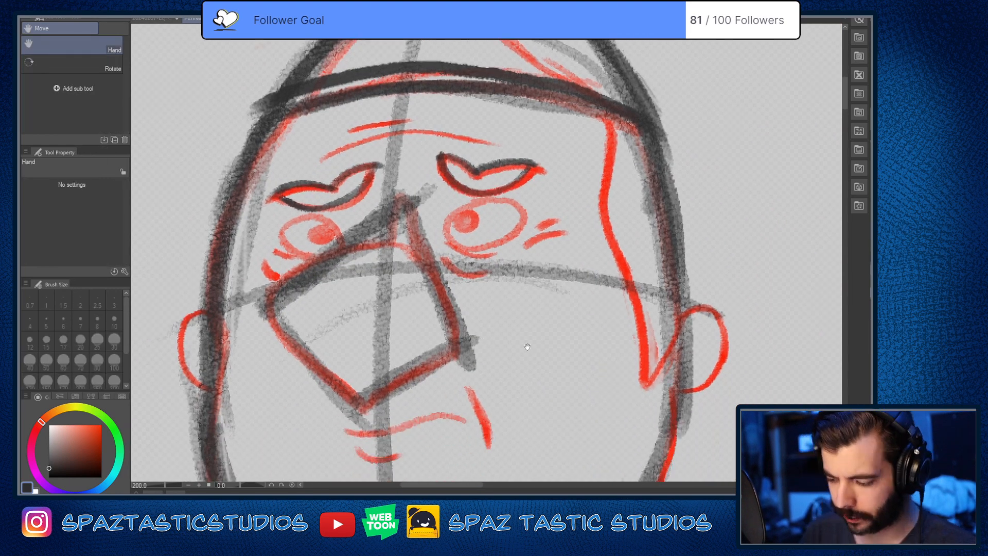
pyautogui.moveTo(694, 336); pyautogui.dragTo(576, 306)
pyautogui.scroll(-1, 576, 305)
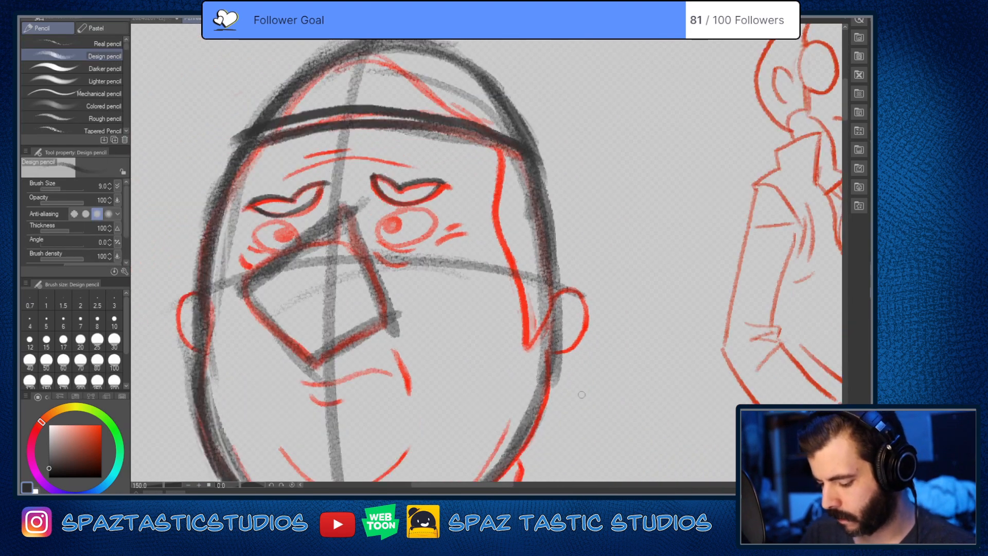
pyautogui.moveTo(582, 394); pyautogui.dragTo(630, 294)
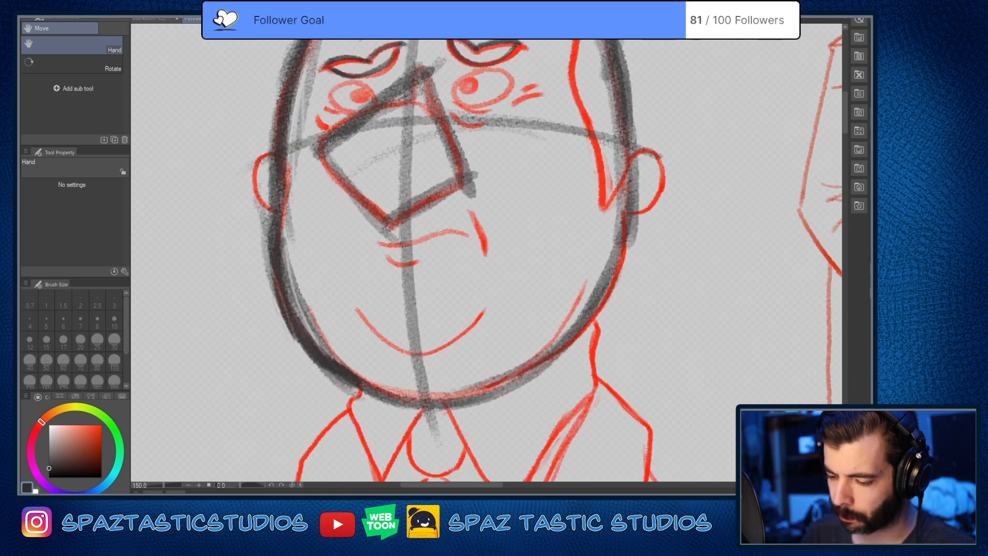
pyautogui.press('p')
pyautogui.scroll(-1, 577, 353)
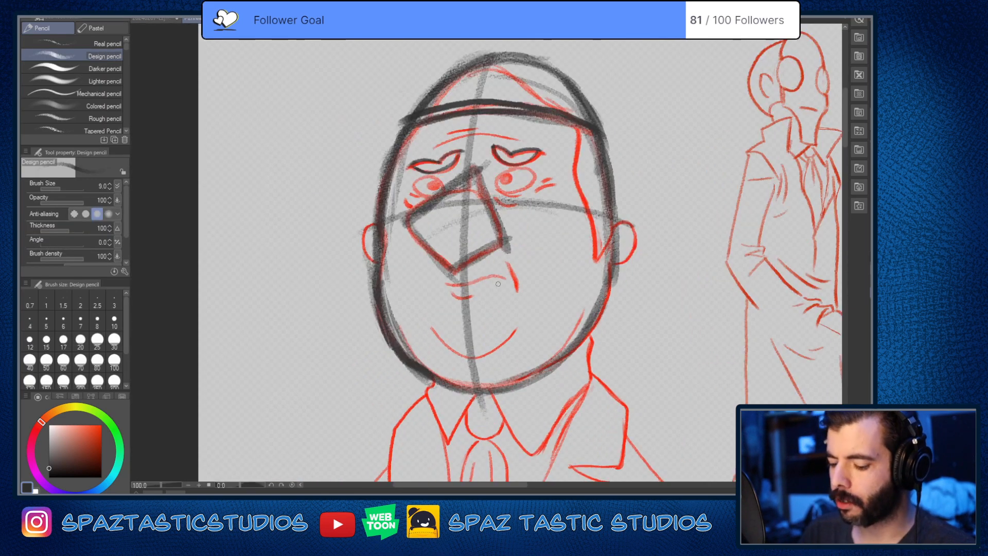
pyautogui.moveTo(458, 280); pyautogui.dragTo(474, 279)
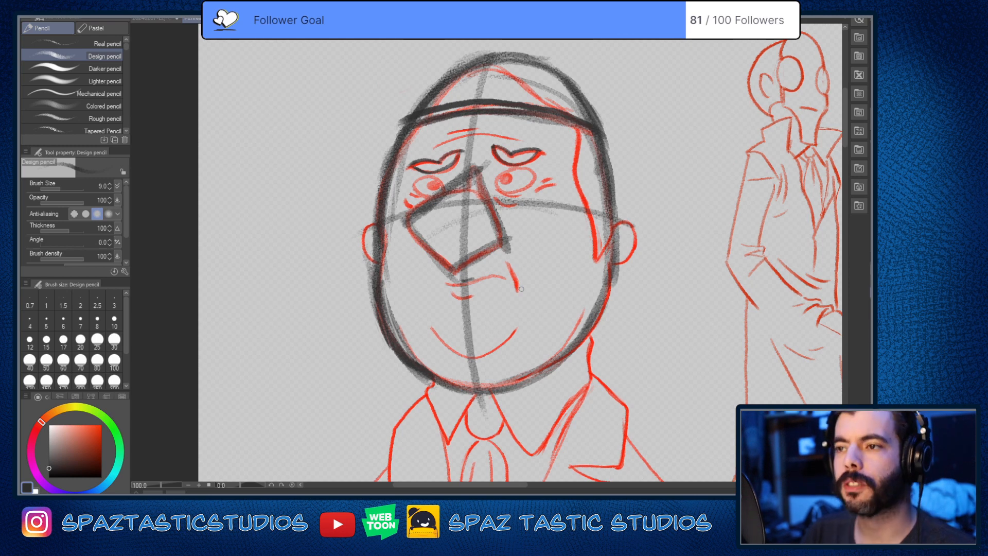
pyautogui.moveTo(448, 356); pyautogui.dragTo(499, 357)
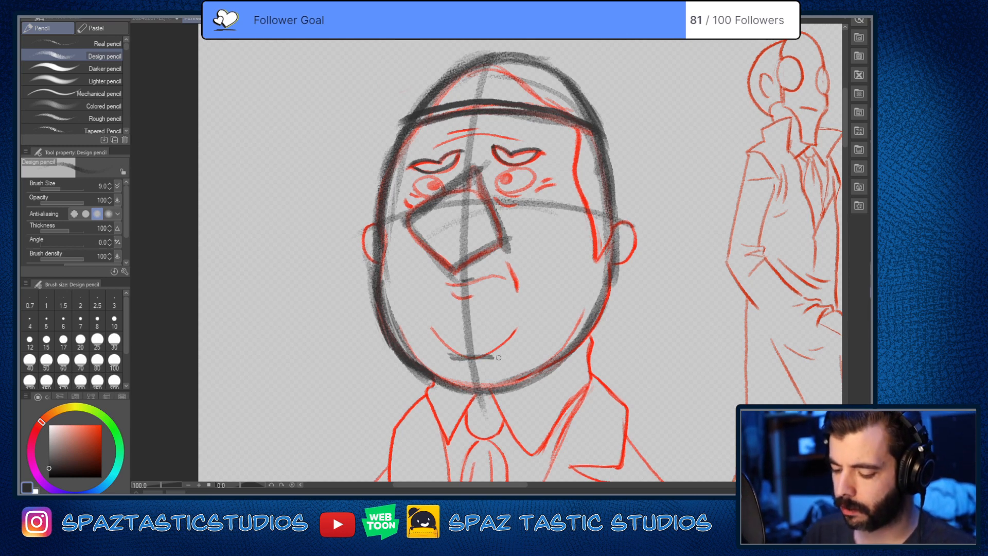
pyautogui.moveTo(464, 281)
pyautogui.mouseDown()
pyautogui.moveTo(445, 282)
pyautogui.moveTo(508, 278)
pyautogui.mouseUp()
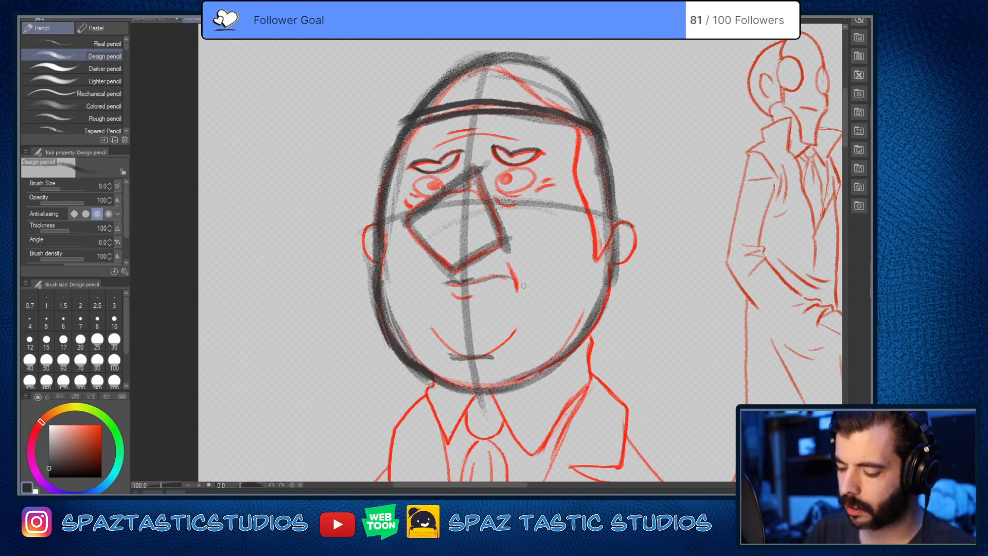
pyautogui.hotkey('ctrl', 'z')
pyautogui.hotkey('ctrl', 'z')
pyautogui.hotkey('ctrl', 'z')
pyautogui.hotkey('ctrl', 'z')
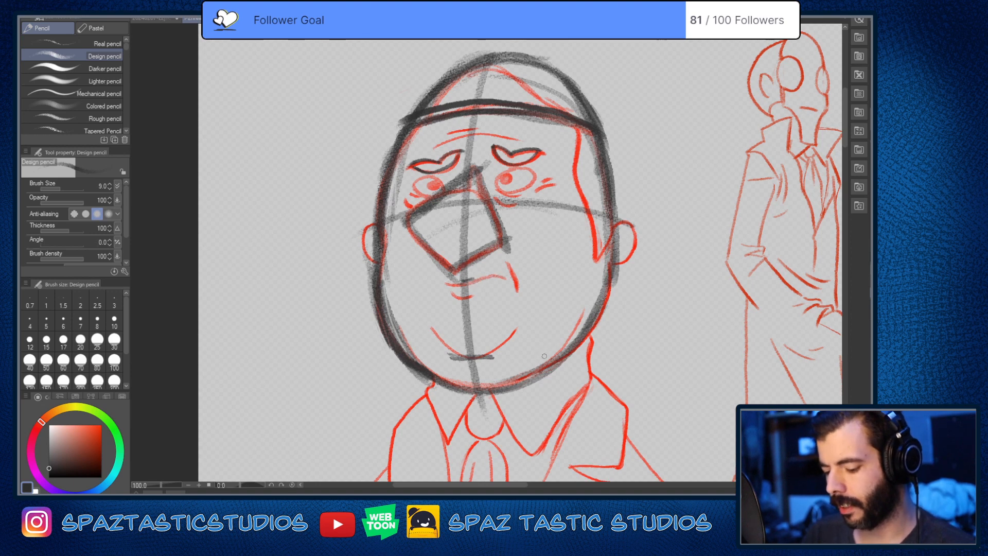
# Step: Review the heavyset man's head construction from the cap band down to the collar
pyautogui.scroll(-2, 546, 348)
pyautogui.scroll(1, 553, 363)
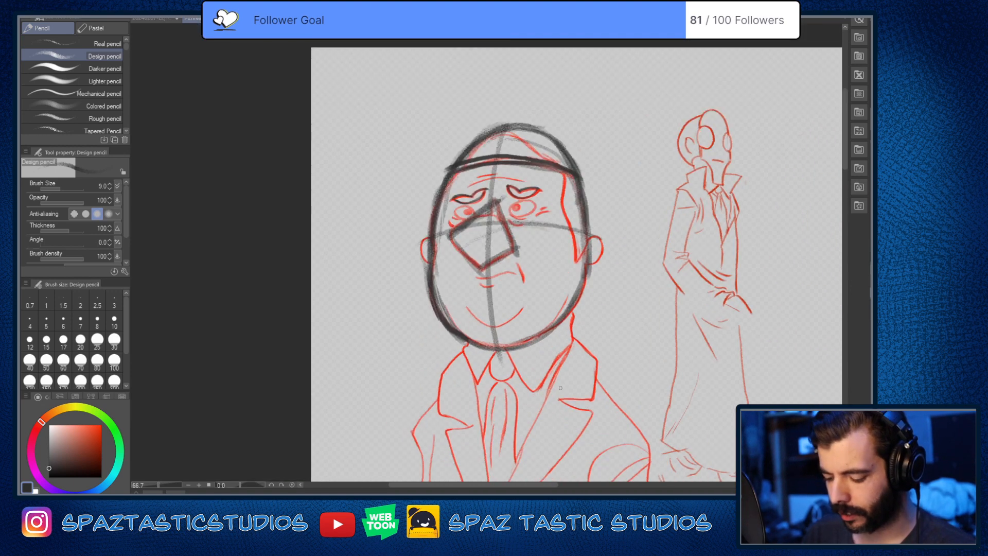
pyautogui.scroll(2, 527, 341)
pyautogui.moveTo(614, 394); pyautogui.dragTo(500, 387)
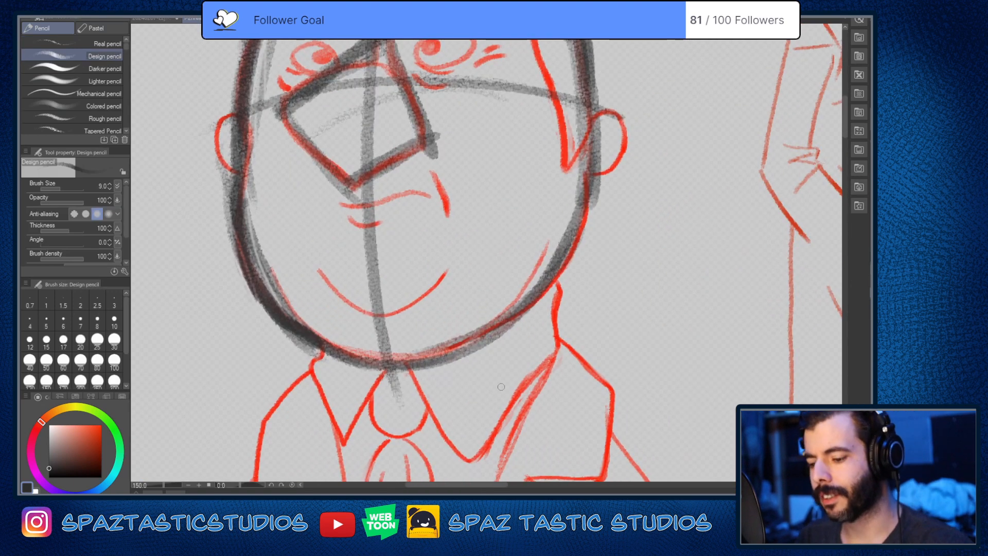
pyautogui.press('space')
pyautogui.moveTo(498, 441); pyautogui.dragTo(503, 360)
pyautogui.moveTo(510, 144); pyautogui.dragTo(506, 395)
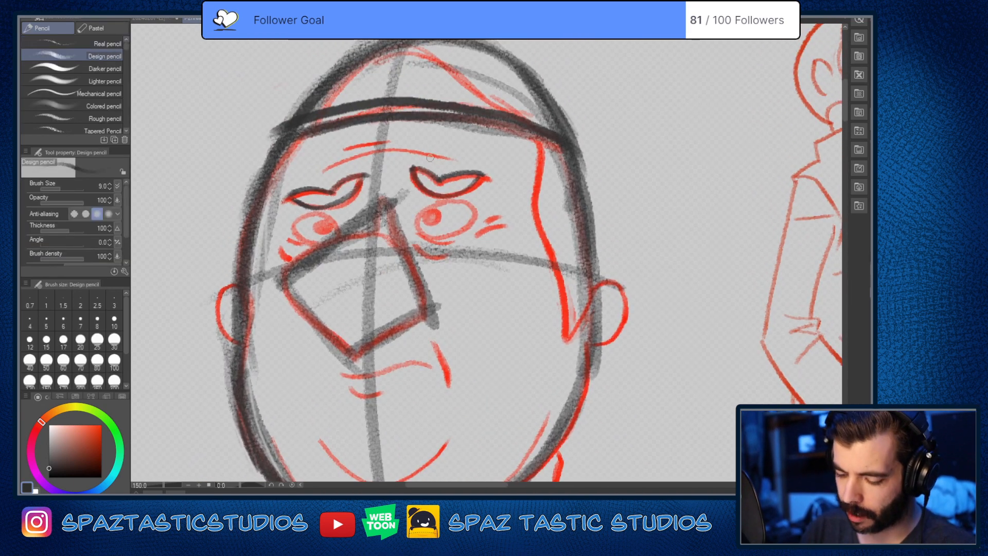
pyautogui.scroll(-1, 518, 352)
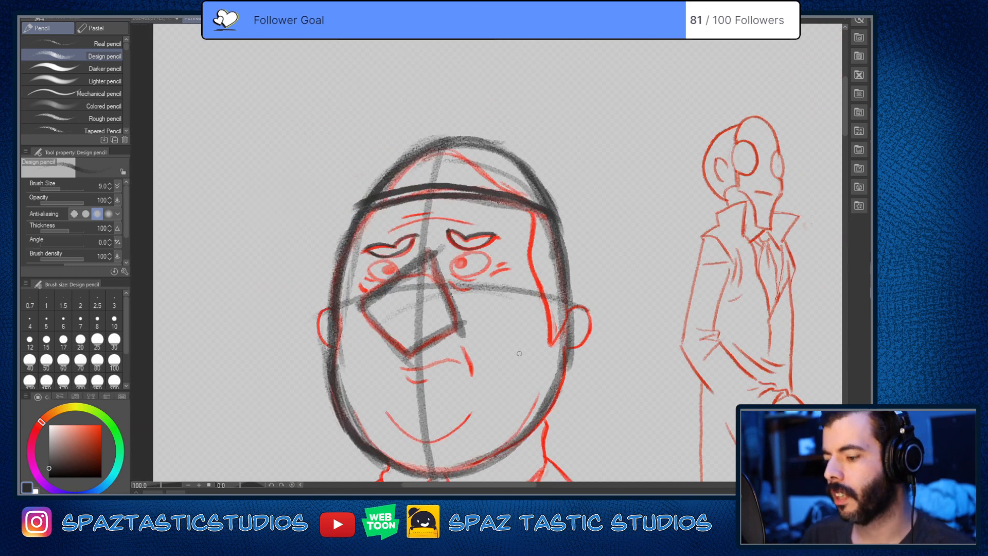
pyautogui.press('space')
pyautogui.moveTo(486, 408); pyautogui.dragTo(470, 306)
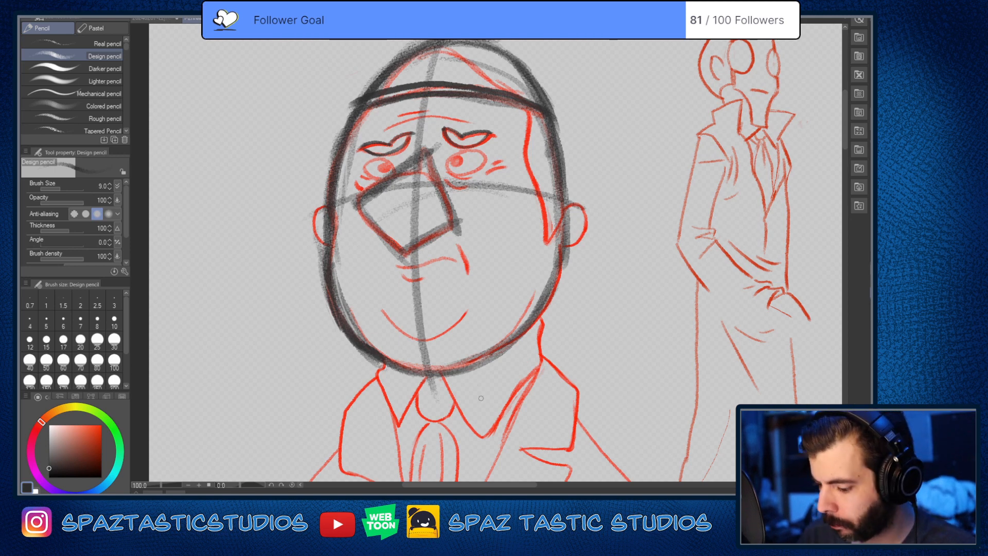
# Step: Sketch light pencil guides for the heavyset man's left-hand shoulder slope and the arm hanging below it
pyautogui.press('space')
pyautogui.moveTo(484, 404); pyautogui.dragTo(520, 198)
pyautogui.scroll(-1, 594, 257)
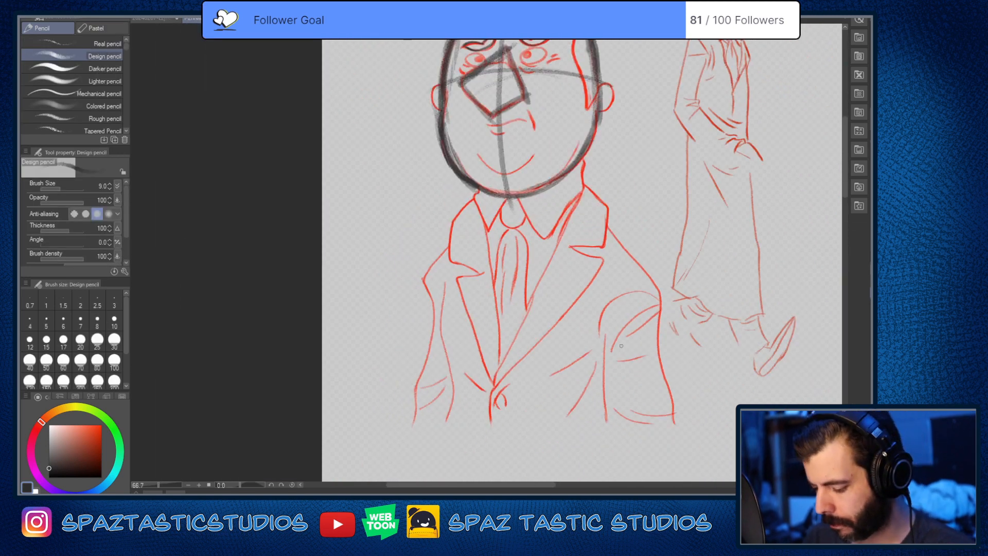
pyautogui.press('space')
pyautogui.moveTo(621, 346); pyautogui.dragTo(432, 368)
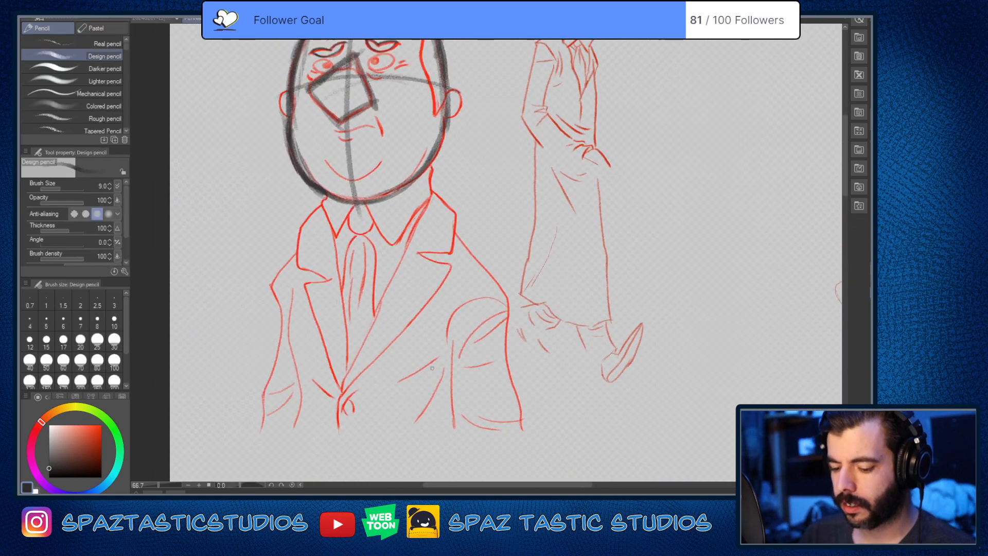
pyautogui.moveTo(329, 220); pyautogui.dragTo(286, 293)
pyautogui.moveTo(288, 254); pyautogui.dragTo(301, 397)
pyautogui.moveTo(290, 290); pyautogui.dragTo(290, 461)
pyautogui.moveTo(284, 307); pyautogui.dragTo(288, 262)
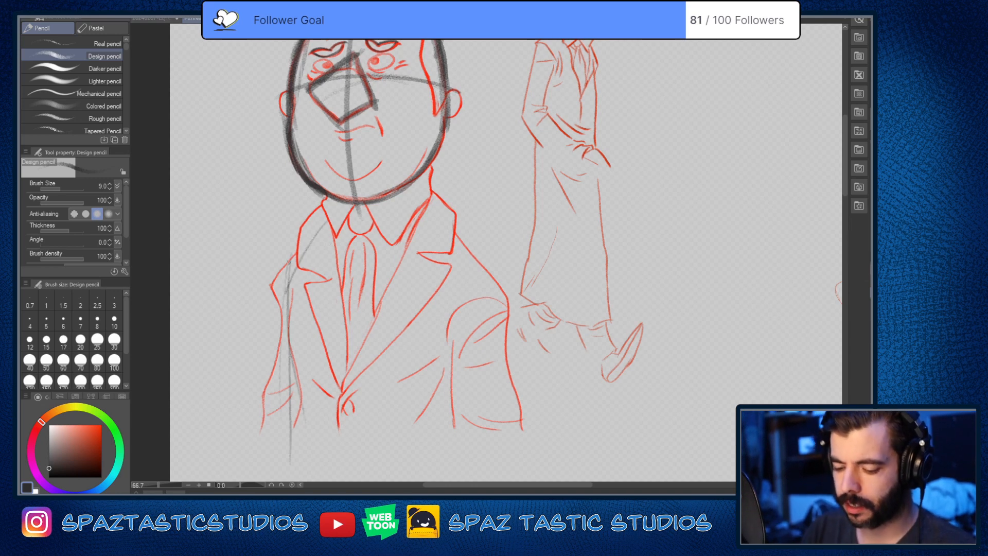
pyautogui.moveTo(325, 214)
pyautogui.mouseDown()
pyautogui.moveTo(297, 249)
pyautogui.moveTo(282, 329)
pyautogui.moveTo(287, 437)
pyautogui.mouseUp()
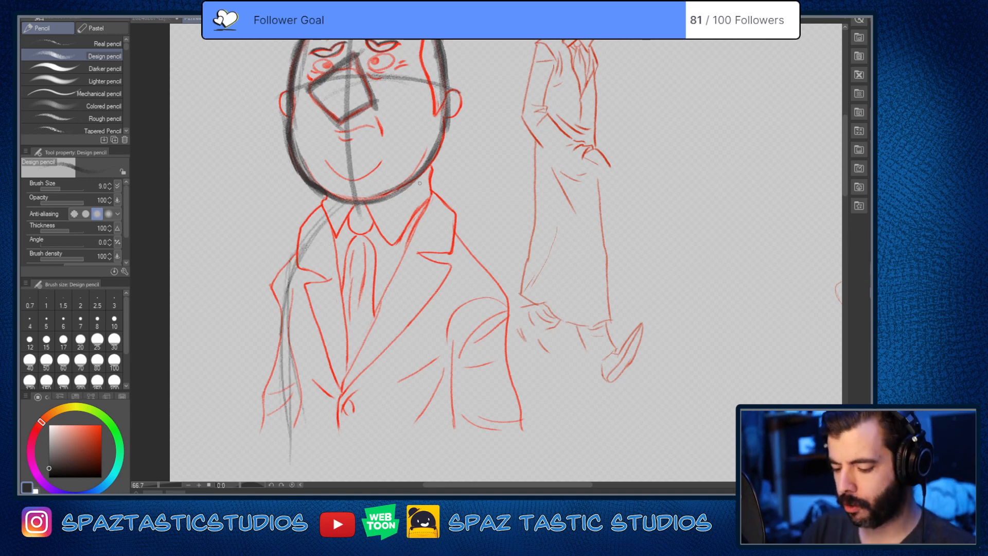
pyautogui.moveTo(422, 176); pyautogui.dragTo(472, 256)
pyautogui.moveTo(435, 202)
pyautogui.mouseDown()
pyautogui.moveTo(480, 275)
pyautogui.moveTo(421, 201)
pyautogui.moveTo(415, 211)
pyautogui.mouseUp()
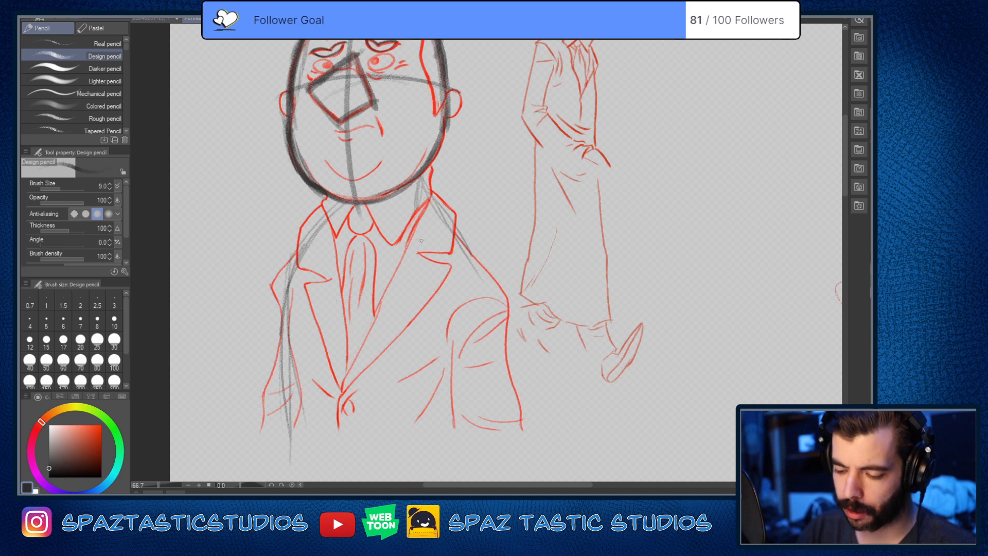
pyautogui.moveTo(417, 344); pyautogui.dragTo(460, 402)
pyautogui.hotkey('ctrl', 'z')
pyautogui.hotkey('ctrl', 'z')
pyautogui.hotkey('ctrl', 'z')
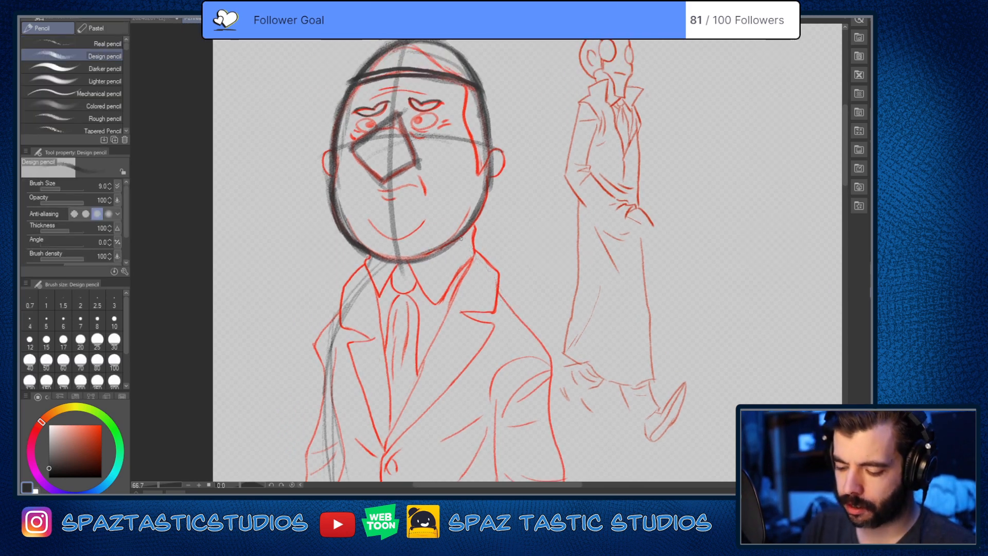
# Step: Mark the right-hand side of the neck and darken the long inner line of the left-hand arm
pyautogui.moveTo(466, 235); pyautogui.dragTo(467, 261)
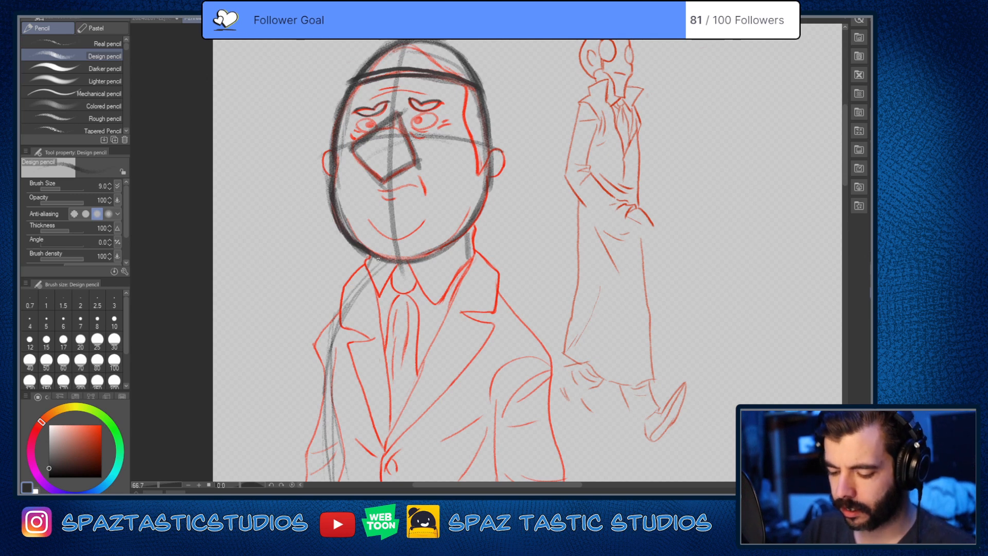
pyautogui.moveTo(545, 329); pyautogui.dragTo(564, 213)
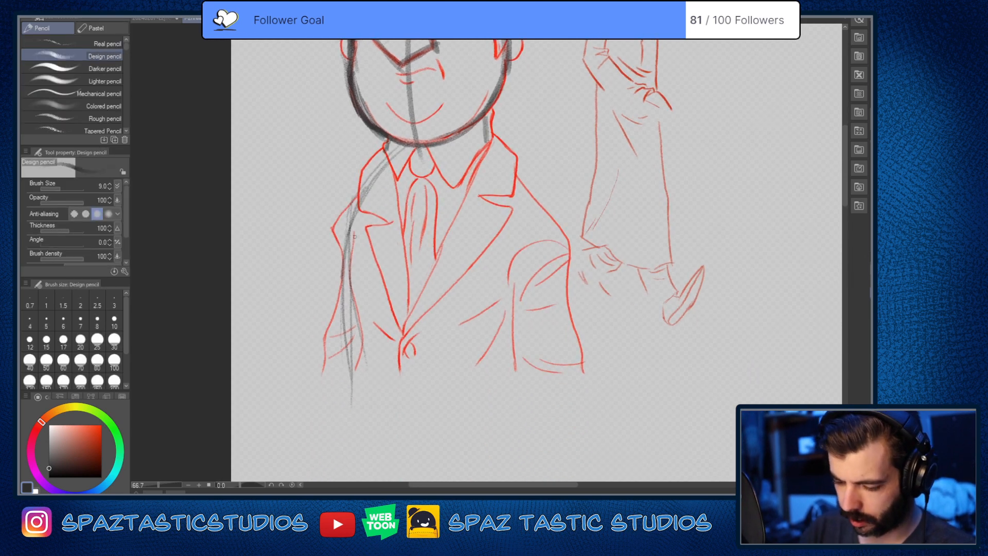
pyautogui.moveTo(353, 226); pyautogui.dragTo(357, 396)
pyautogui.press('e')
pyautogui.moveTo(351, 359); pyautogui.dragTo(352, 378)
pyautogui.moveTo(356, 306); pyautogui.dragTo(356, 375)
pyautogui.press('p')
pyautogui.moveTo(353, 225); pyautogui.dragTo(356, 392)
pyautogui.moveTo(354, 305); pyautogui.dragTo(352, 416)
pyautogui.moveTo(351, 269); pyautogui.dragTo(349, 413)
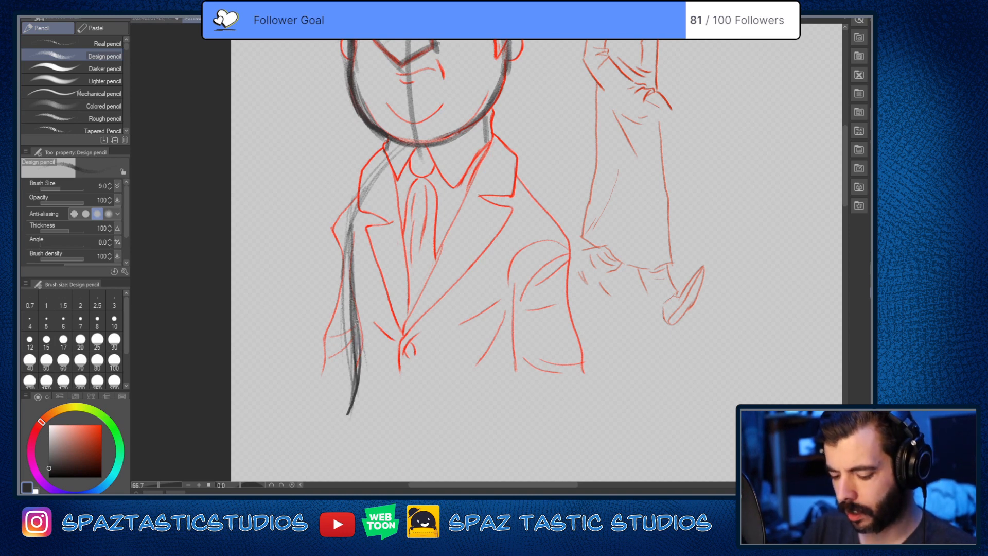
# Step: Strengthen the left-hand shoulder slope up to the neck and add the upper arm's outer edge
pyautogui.moveTo(352, 242)
pyautogui.mouseDown()
pyautogui.moveTo(348, 324)
pyautogui.moveTo(391, 153)
pyautogui.mouseUp()
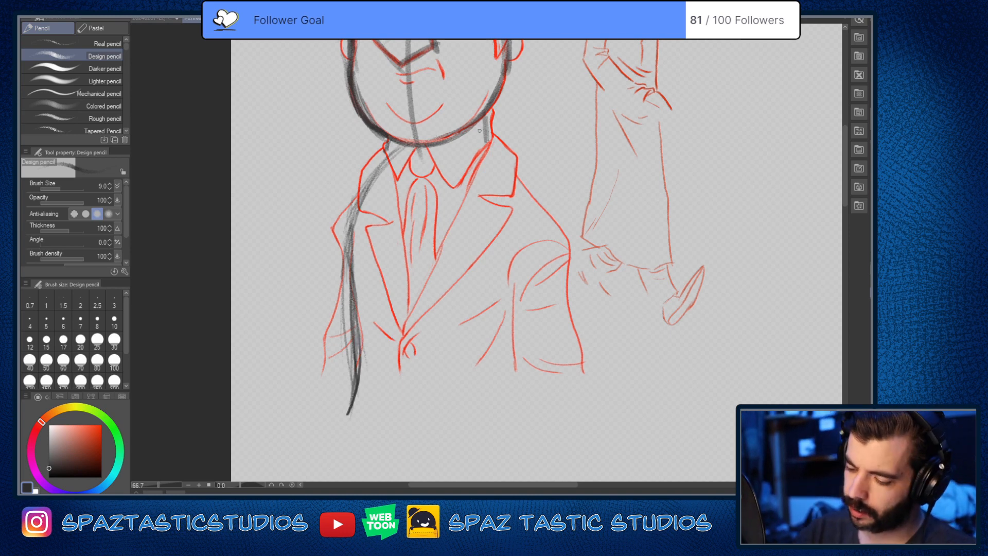
pyautogui.moveTo(387, 150)
pyautogui.mouseDown()
pyautogui.moveTo(351, 212)
pyautogui.moveTo(348, 255)
pyautogui.mouseUp()
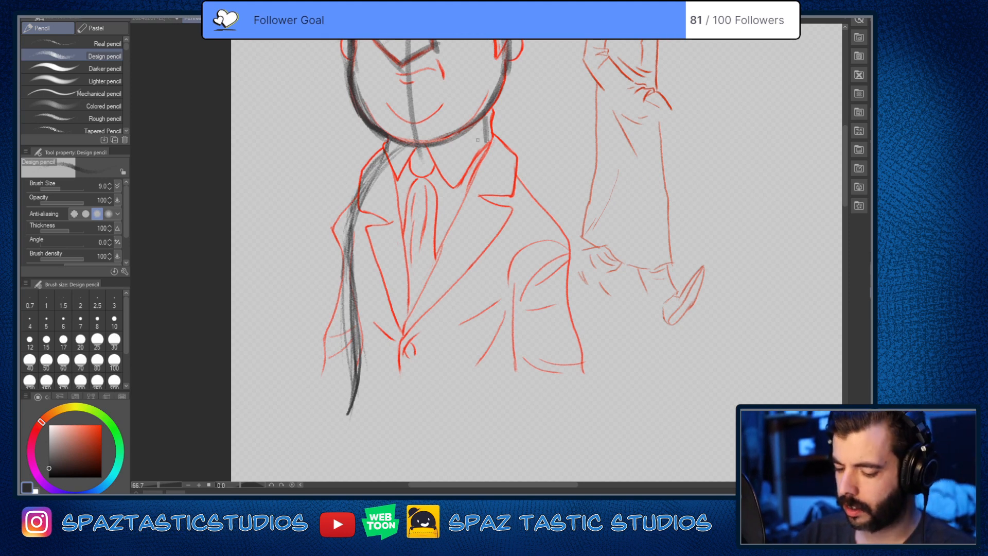
pyautogui.moveTo(369, 176)
pyautogui.mouseDown()
pyautogui.moveTo(335, 230)
pyautogui.moveTo(335, 272)
pyautogui.mouseUp()
pyautogui.moveTo(341, 229); pyautogui.dragTo(339, 346)
# Step: Draw the right-hand shoulder slope and both edges of that arm, with an oval at the shoulder joint
pyautogui.moveTo(489, 135); pyautogui.dragTo(547, 216)
pyautogui.moveTo(500, 155)
pyautogui.mouseDown()
pyautogui.moveTo(548, 225)
pyautogui.moveTo(570, 391)
pyautogui.mouseUp()
pyautogui.moveTo(508, 258); pyautogui.dragTo(516, 380)
pyautogui.moveTo(533, 212)
pyautogui.mouseDown()
pyautogui.moveTo(548, 260)
pyautogui.moveTo(527, 219)
pyautogui.mouseUp()
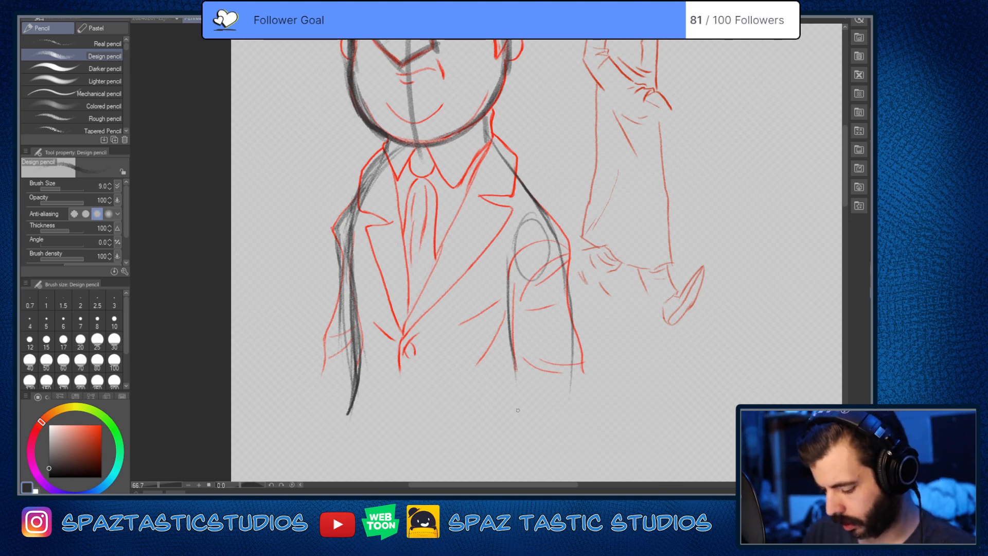
# Step: Clean up the left-hand shoulder's stray lines with the soft eraser and redraw its slope with the pencil
pyautogui.press('space')
pyautogui.moveTo(522, 360); pyautogui.dragTo(513, 458)
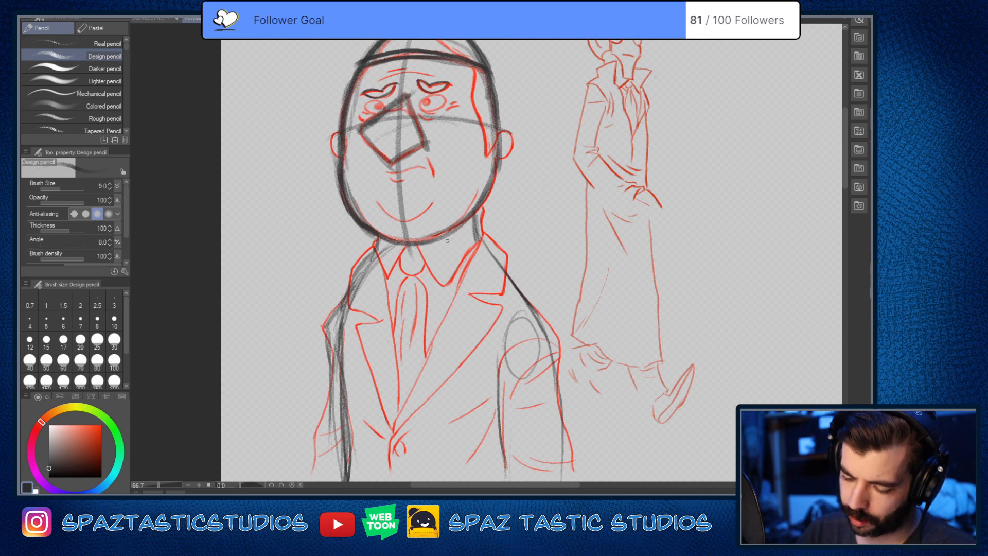
pyautogui.press('e')
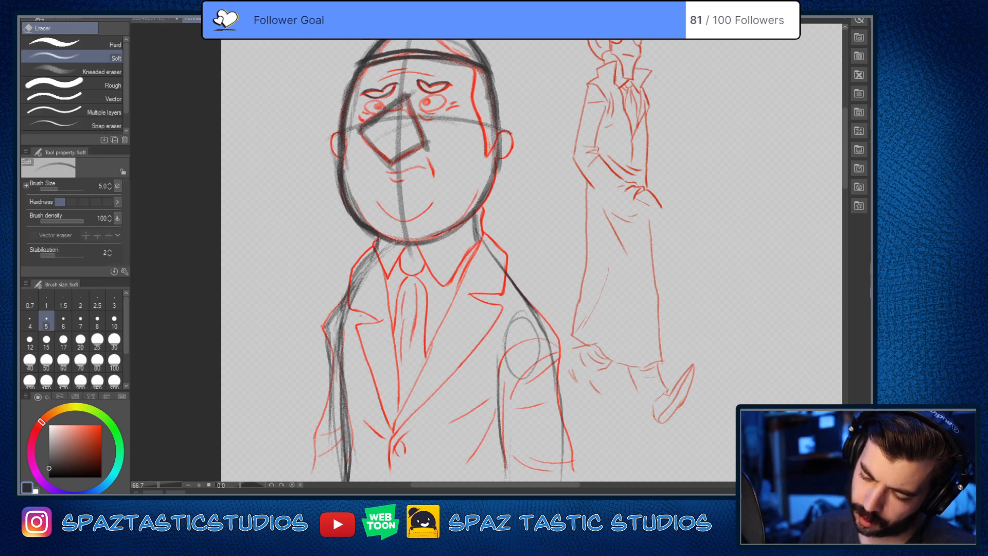
pyautogui.press('p')
pyautogui.press('e')
pyautogui.moveTo(375, 257); pyautogui.dragTo(346, 307)
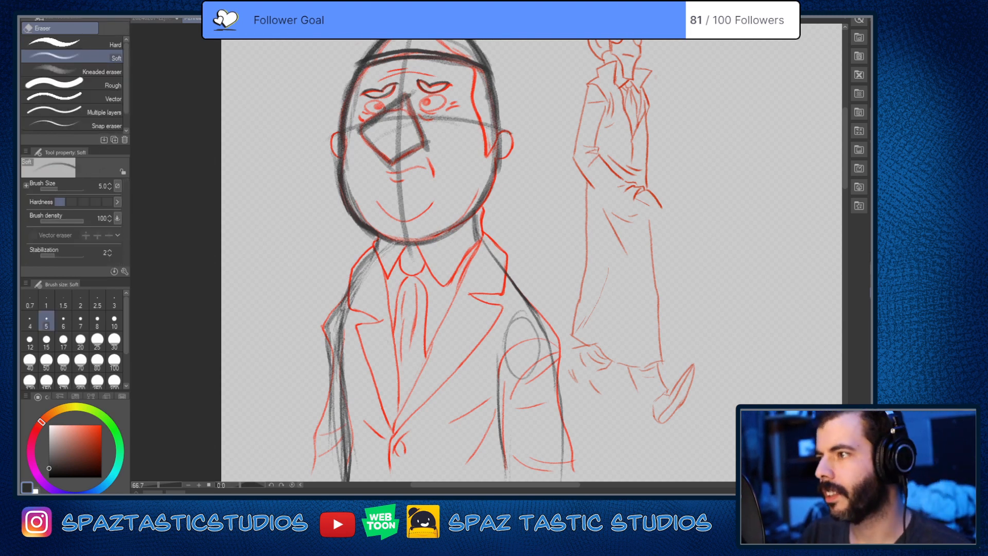
pyautogui.press('p')
pyautogui.moveTo(373, 249); pyautogui.dragTo(350, 285)
pyautogui.press('e')
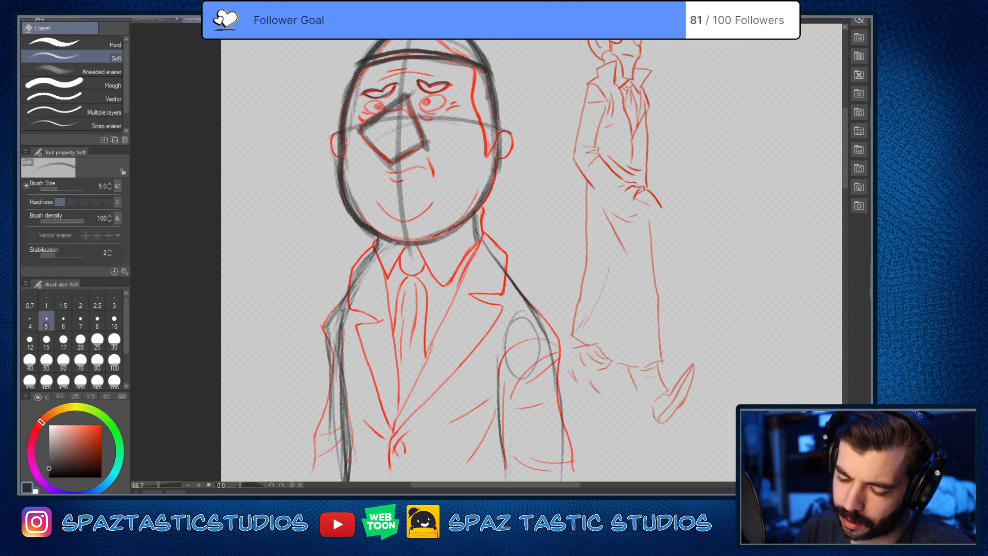
pyautogui.press('p')
pyautogui.moveTo(373, 253); pyautogui.dragTo(341, 308)
pyautogui.moveTo(373, 252); pyautogui.dragTo(328, 331)
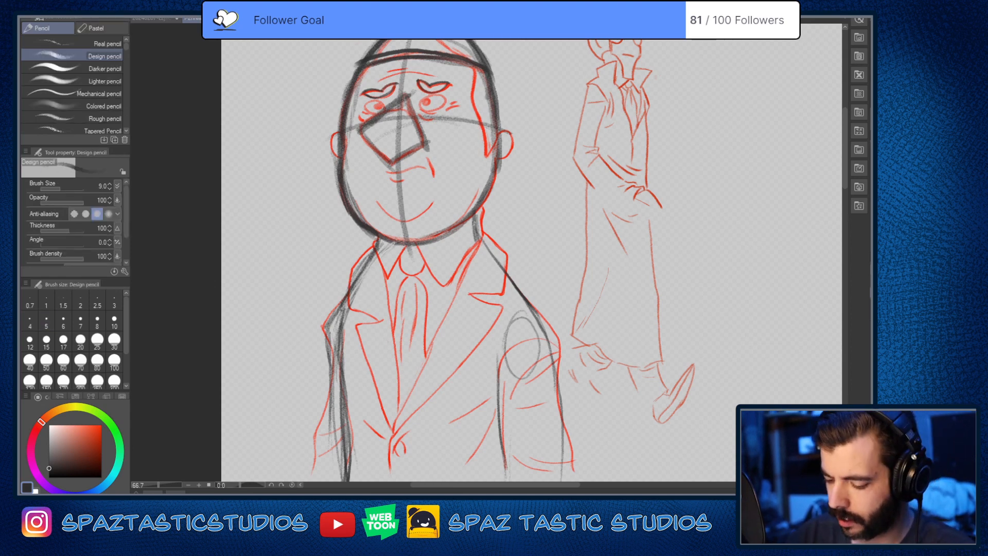
# Step: Darken the right-hand shoulder slope from the neck and reinforce the left-hand shoulder and upper arm line
pyautogui.moveTo(476, 226); pyautogui.dragTo(501, 264)
pyautogui.moveTo(498, 260); pyautogui.dragTo(540, 314)
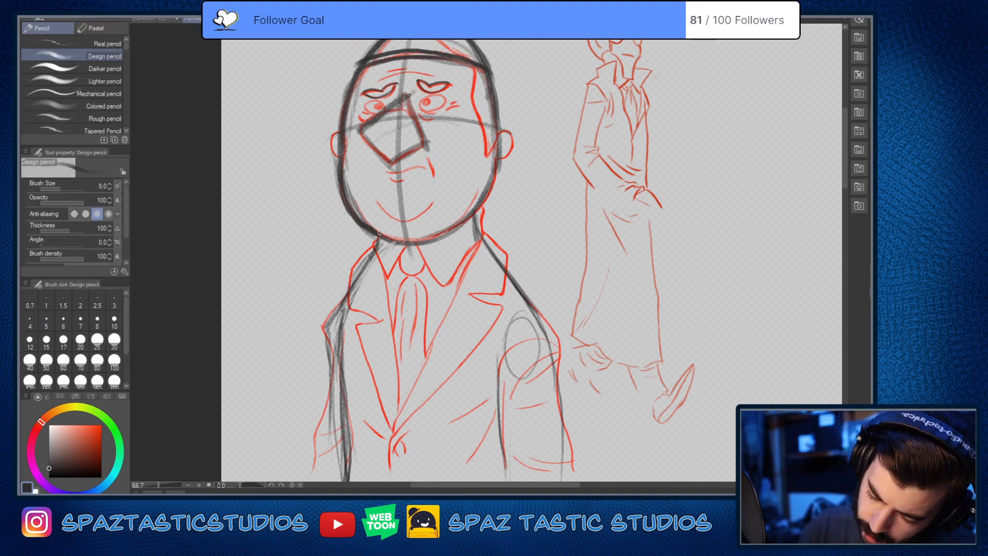
pyautogui.moveTo(380, 234); pyautogui.dragTo(327, 372)
# Step: Thin out the heavy overlapping lines along the left-hand arm with the soft eraser
pyautogui.press('space')
pyautogui.moveTo(551, 363); pyautogui.dragTo(529, 325)
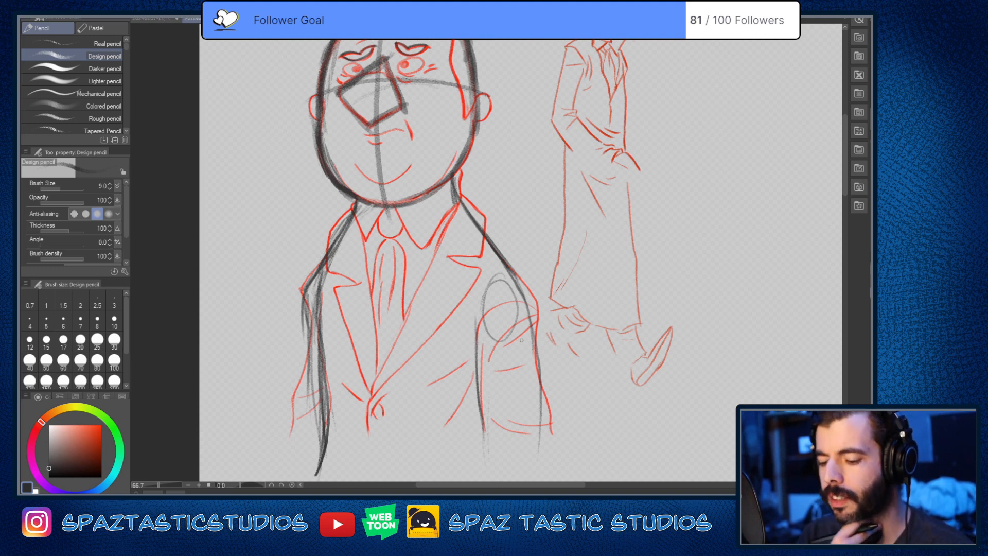
pyautogui.moveTo(521, 340); pyautogui.dragTo(513, 245)
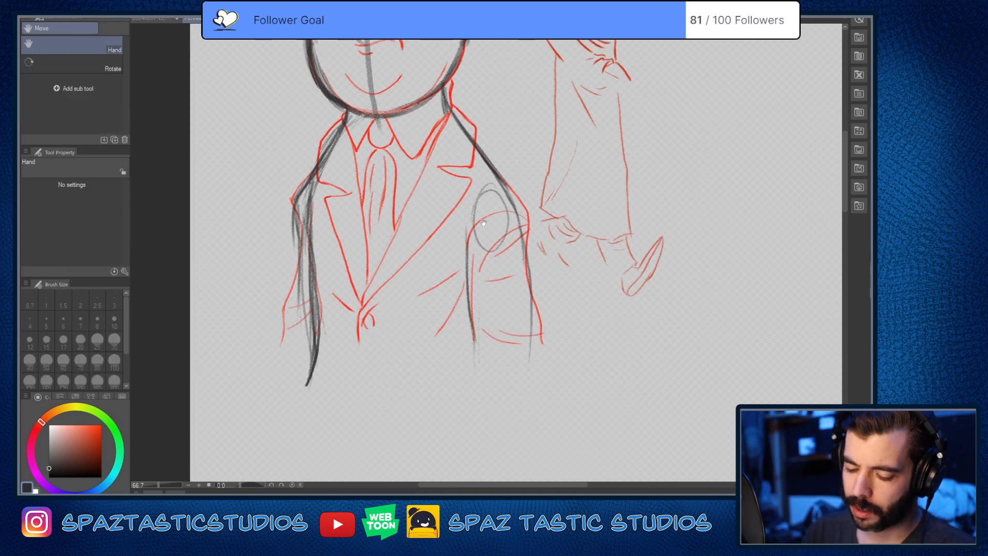
pyautogui.press('e')
pyautogui.moveTo(310, 284); pyautogui.dragTo(314, 334)
pyautogui.moveTo(309, 264)
pyautogui.mouseDown()
pyautogui.moveTo(314, 316)
pyautogui.moveTo(313, 294)
pyautogui.mouseUp()
pyautogui.moveTo(298, 221); pyautogui.dragTo(312, 363)
pyautogui.moveTo(315, 332); pyautogui.dragTo(316, 393)
# Step: Extend the outer edge of the right-hand arm and draw the torso's side line down inside it, softening the overlap with the eraser
pyautogui.press('p')
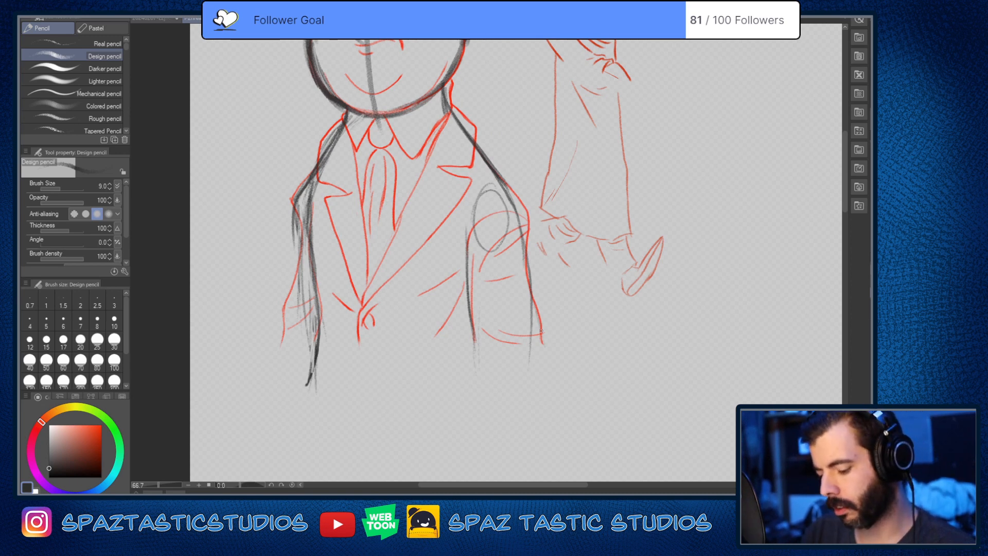
pyautogui.moveTo(535, 309); pyautogui.dragTo(548, 364)
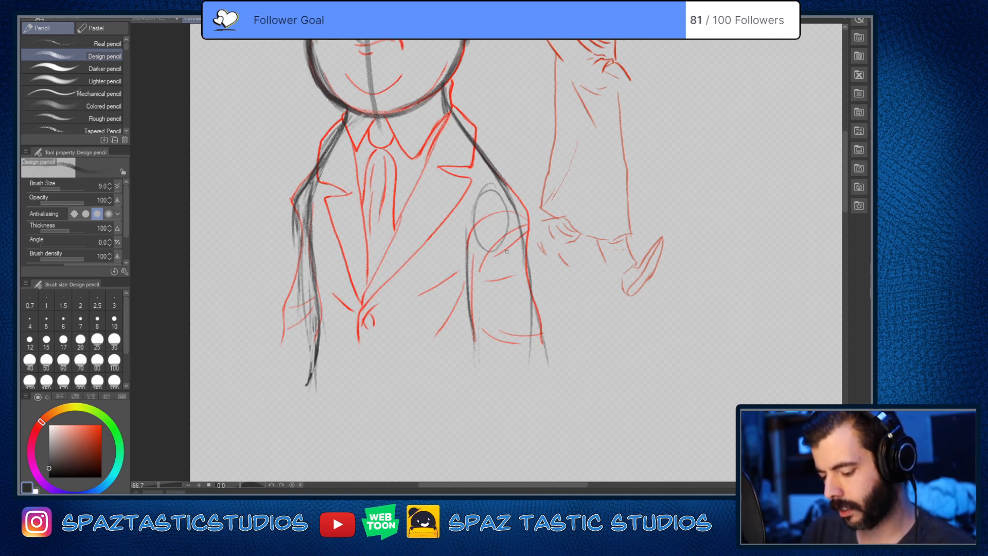
pyautogui.moveTo(508, 256)
pyautogui.mouseDown()
pyautogui.moveTo(521, 346)
pyautogui.moveTo(545, 350)
pyautogui.mouseUp()
pyautogui.press('e')
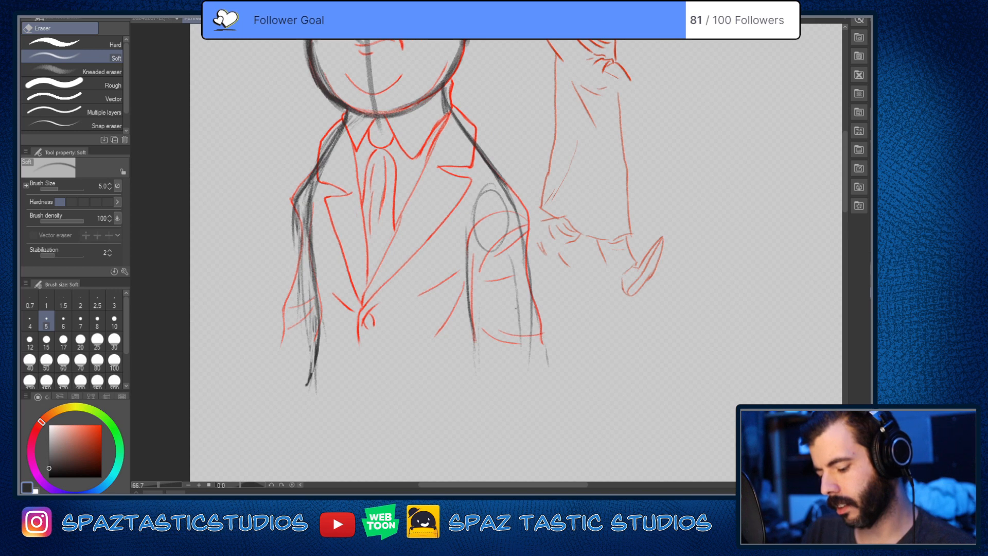
pyautogui.moveTo(530, 296)
pyautogui.mouseDown()
pyautogui.moveTo(531, 346)
pyautogui.moveTo(531, 327)
pyautogui.mouseUp()
pyautogui.press('p')
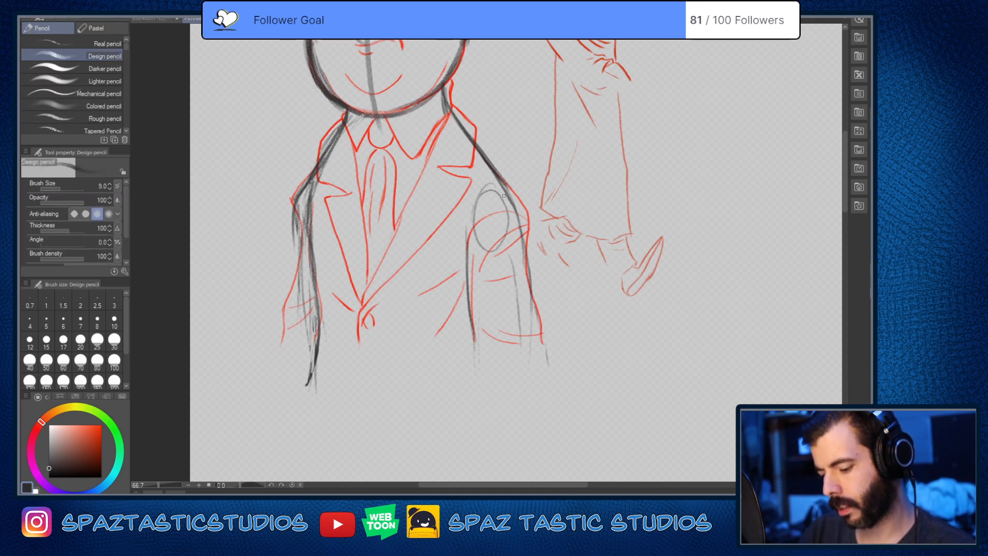
pyautogui.moveTo(504, 195)
pyautogui.mouseDown()
pyautogui.moveTo(527, 299)
pyautogui.moveTo(532, 399)
pyautogui.mouseUp()
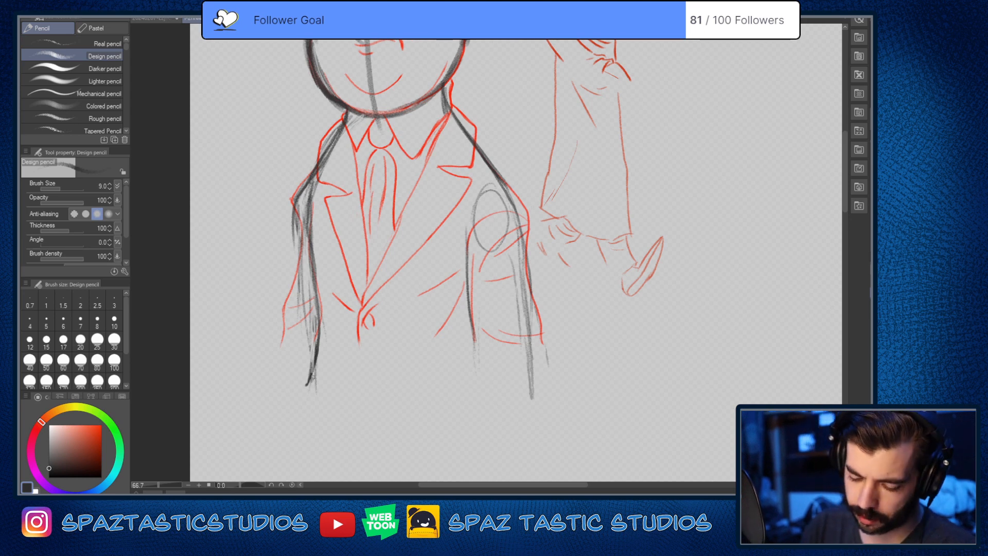
# Step: Draw the torso's bottom edge as a shallow curve joining both sides, redoing the first attempt
pyautogui.moveTo(312, 368)
pyautogui.mouseDown()
pyautogui.moveTo(309, 403)
pyautogui.moveTo(516, 400)
pyautogui.mouseUp()
pyautogui.scroll(-3, 516, 400)
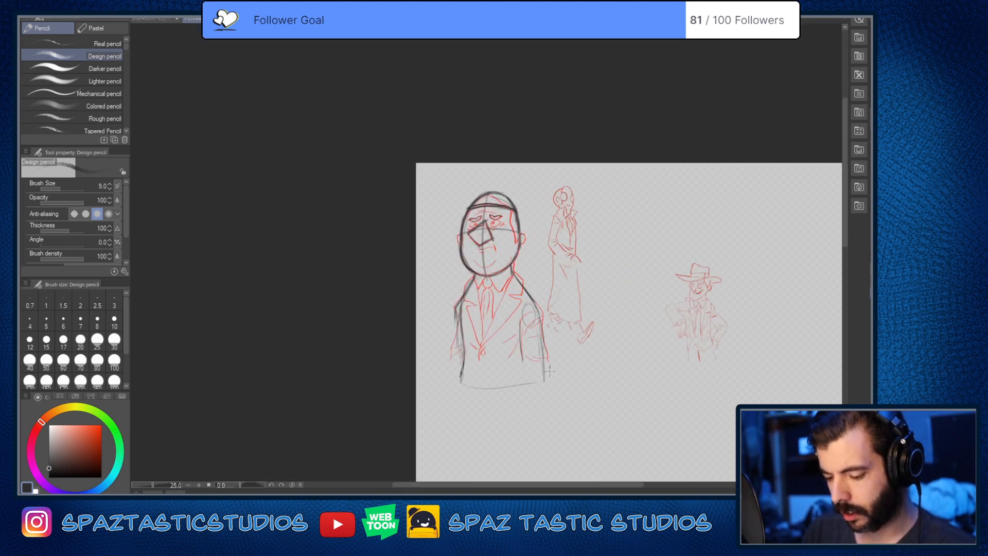
pyautogui.scroll(2, 446, 400)
pyautogui.hotkey('ctrl', 'z')
pyautogui.moveTo(381, 355); pyautogui.dragTo(483, 370)
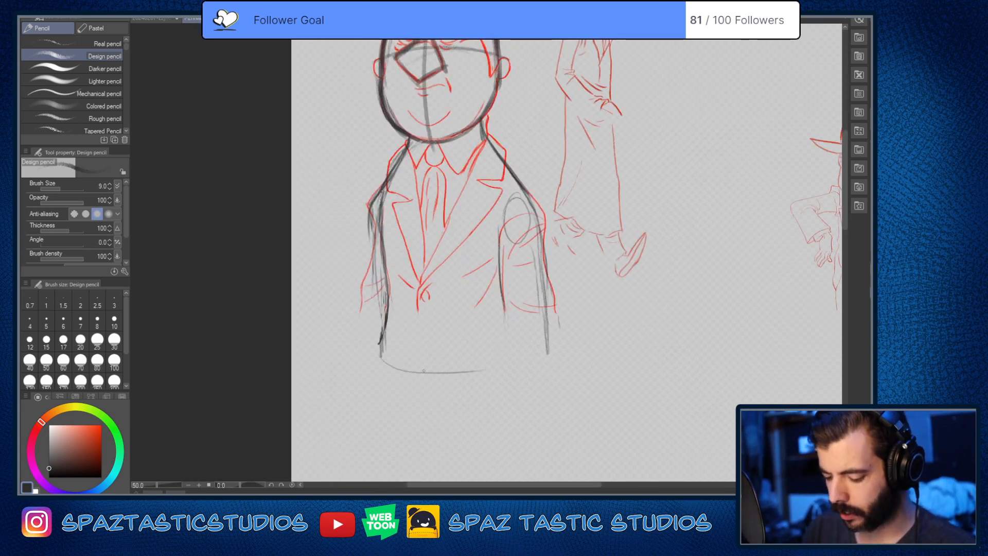
pyautogui.moveTo(380, 372)
pyautogui.mouseDown()
pyautogui.moveTo(533, 362)
pyautogui.moveTo(362, 353)
pyautogui.mouseUp()
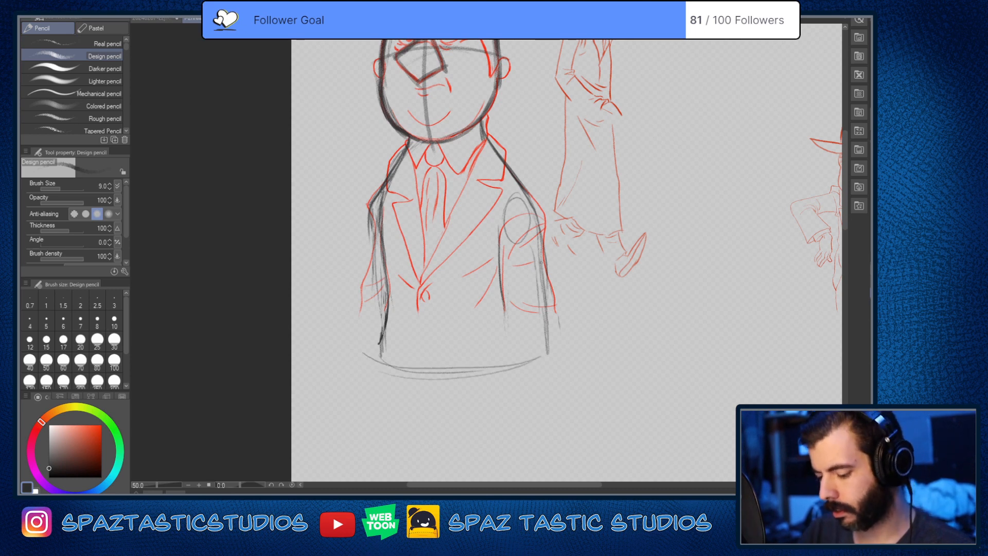
# Step: Lengthen both edges of the right-hand sleeve past the torso's bottom curve and close it with a cuff line
pyautogui.moveTo(505, 268); pyautogui.dragTo(509, 357)
pyautogui.moveTo(504, 312); pyautogui.dragTo(504, 384)
pyautogui.moveTo(547, 290); pyautogui.dragTo(555, 348)
pyautogui.moveTo(552, 300); pyautogui.dragTo(559, 360)
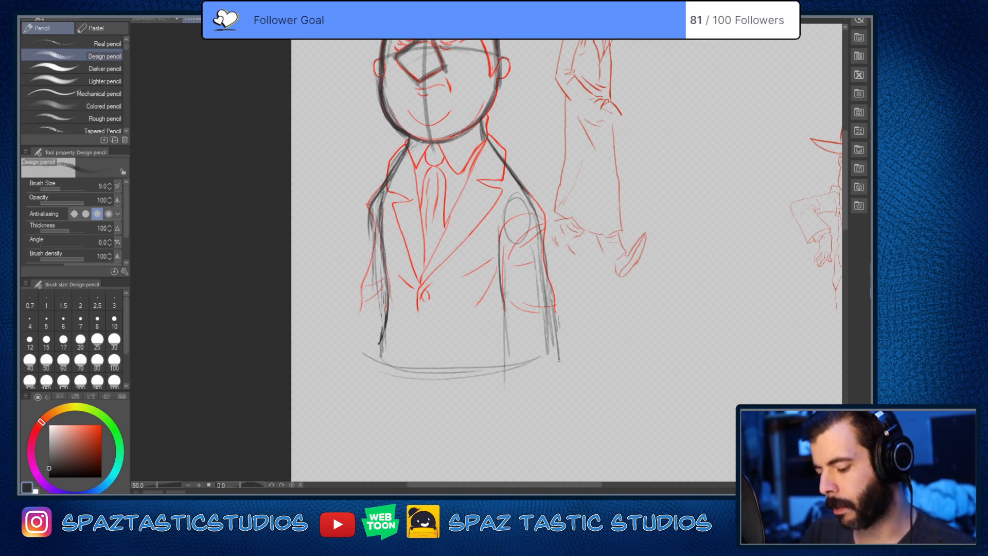
pyautogui.moveTo(498, 383); pyautogui.dragTo(540, 392)
pyautogui.moveTo(531, 392); pyautogui.dragTo(579, 390)
# Step: Sketch the left-hand sleeve's outer edge flaring down from the upper arm and mark its cuff
pyautogui.moveTo(377, 226); pyautogui.dragTo(354, 317)
pyautogui.moveTo(370, 254); pyautogui.dragTo(349, 386)
pyautogui.moveTo(349, 333)
pyautogui.mouseDown()
pyautogui.moveTo(344, 363)
pyautogui.moveTo(359, 366)
pyautogui.mouseUp()
pyautogui.moveTo(367, 370); pyautogui.dragTo(349, 385)
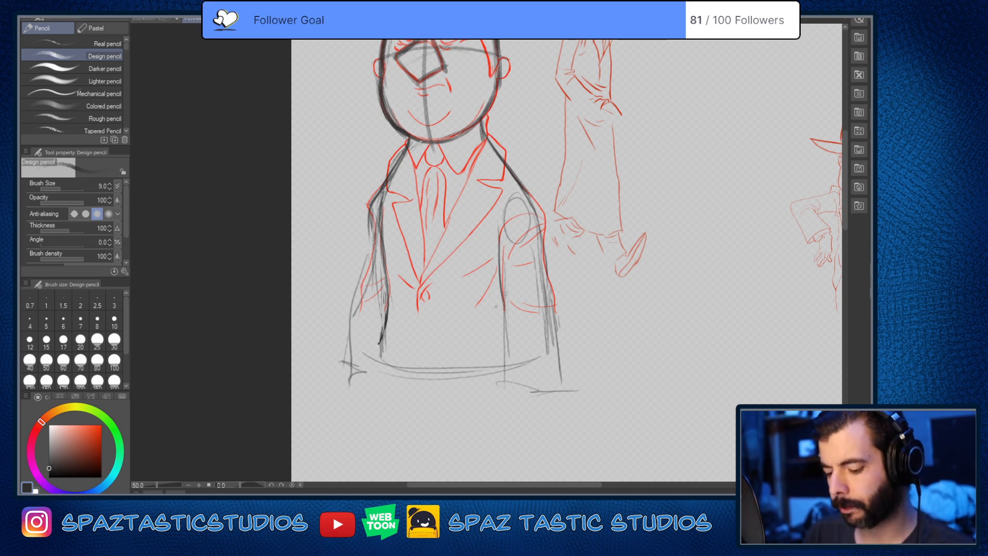
# Step: Draw the jacket's front opening line down to the hem and the V-shaped lapel lines from the shoulders
pyautogui.moveTo(420, 285); pyautogui.dragTo(418, 326)
pyautogui.moveTo(419, 325); pyautogui.dragTo(418, 379)
pyautogui.moveTo(415, 304); pyautogui.dragTo(417, 355)
pyautogui.press('space')
pyautogui.moveTo(432, 288)
pyautogui.mouseDown()
pyautogui.moveTo(425, 350)
pyautogui.moveTo(499, 232)
pyautogui.mouseUp()
pyautogui.moveTo(396, 234); pyautogui.dragTo(385, 360)
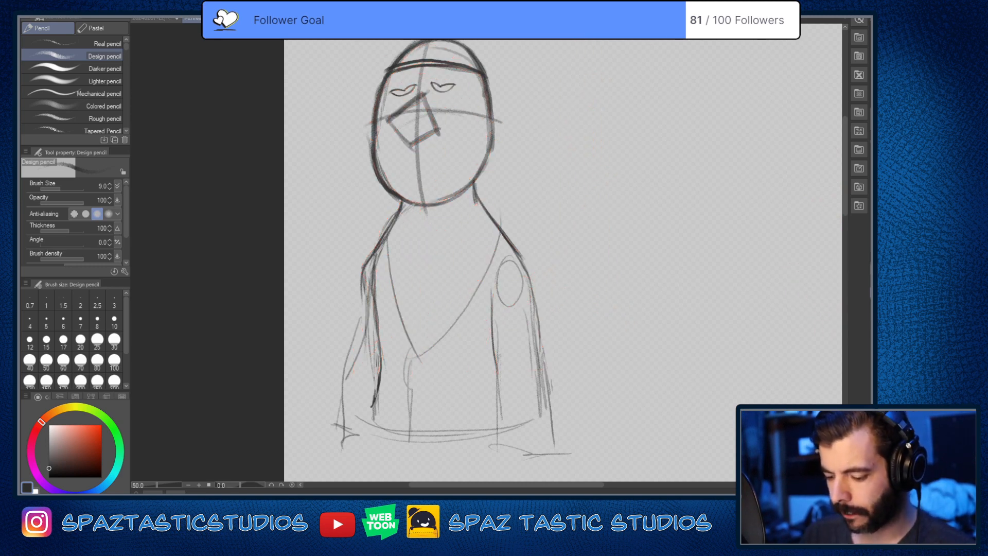
# Step: Sketch a light oval for each eye directly beneath the drooping brow shapes
pyautogui.press('space')
pyautogui.moveTo(591, 342); pyautogui.dragTo(585, 387)
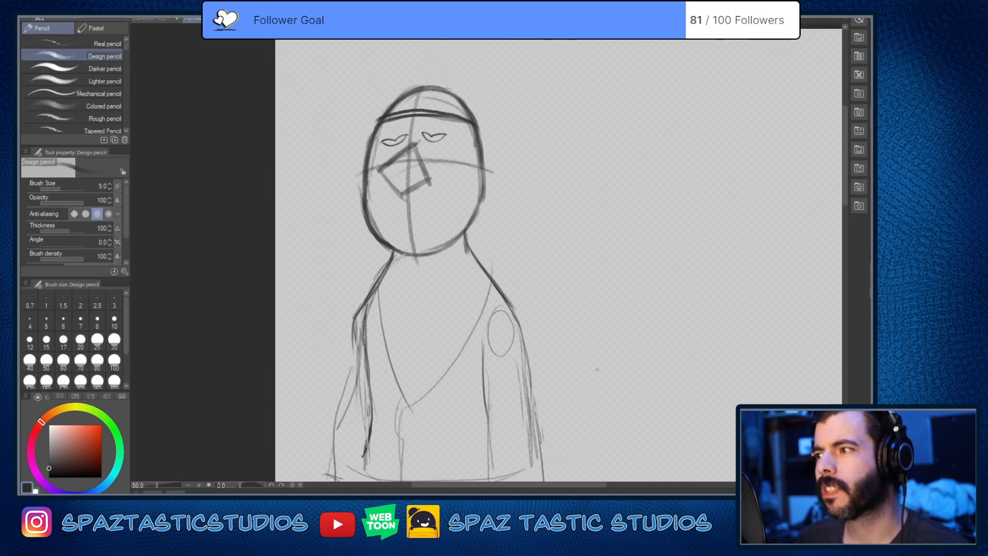
pyautogui.scroll(2, 430, 120)
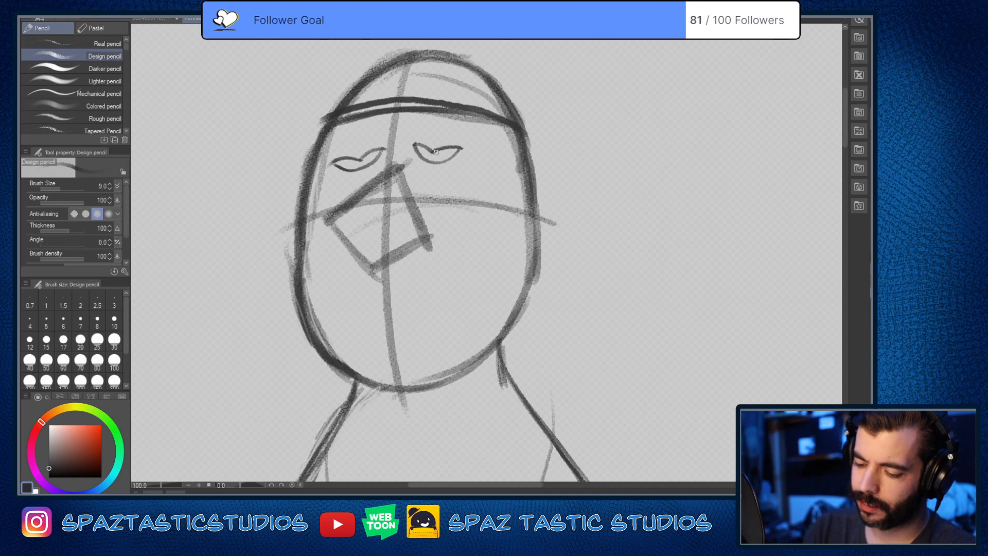
pyautogui.moveTo(450, 166); pyautogui.dragTo(450, 164)
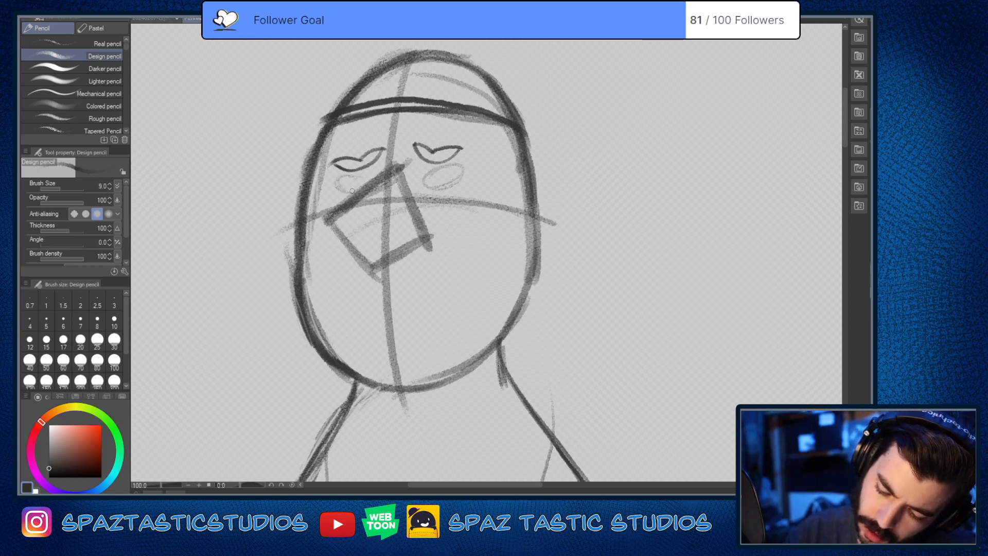
# Step: Draw a rounded ear on each side of the head, starting level with the horizontal guide line
pyautogui.scroll(-4, 365, 184)
pyautogui.scroll(4, 365, 184)
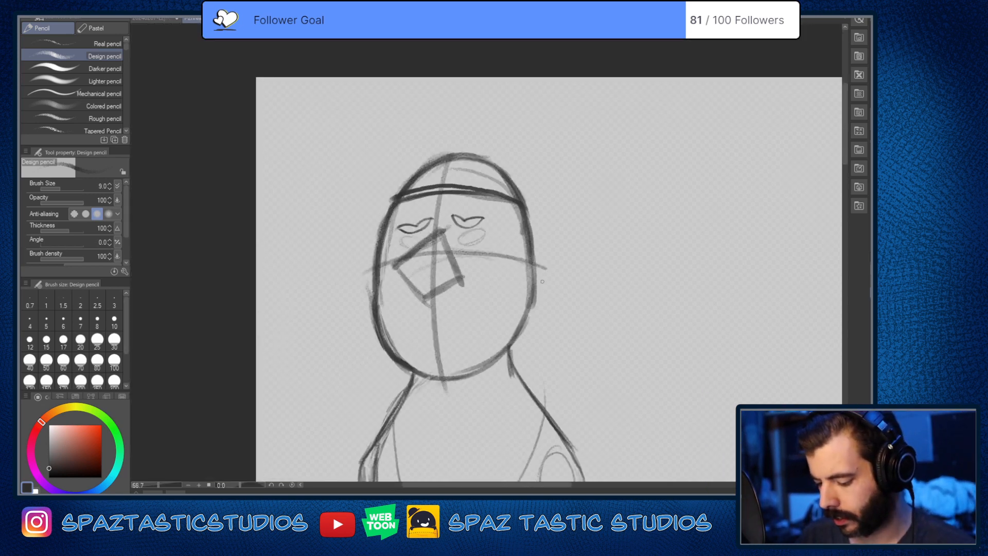
pyautogui.moveTo(533, 252)
pyautogui.mouseDown()
pyautogui.moveTo(549, 277)
pyautogui.moveTo(523, 301)
pyautogui.mouseUp()
pyautogui.moveTo(532, 298)
pyautogui.mouseDown()
pyautogui.moveTo(543, 294)
pyautogui.moveTo(523, 256)
pyautogui.moveTo(532, 303)
pyautogui.mouseUp()
pyautogui.moveTo(286, 257)
pyautogui.mouseDown()
pyautogui.moveTo(273, 298)
pyautogui.moveTo(281, 305)
pyautogui.mouseUp()
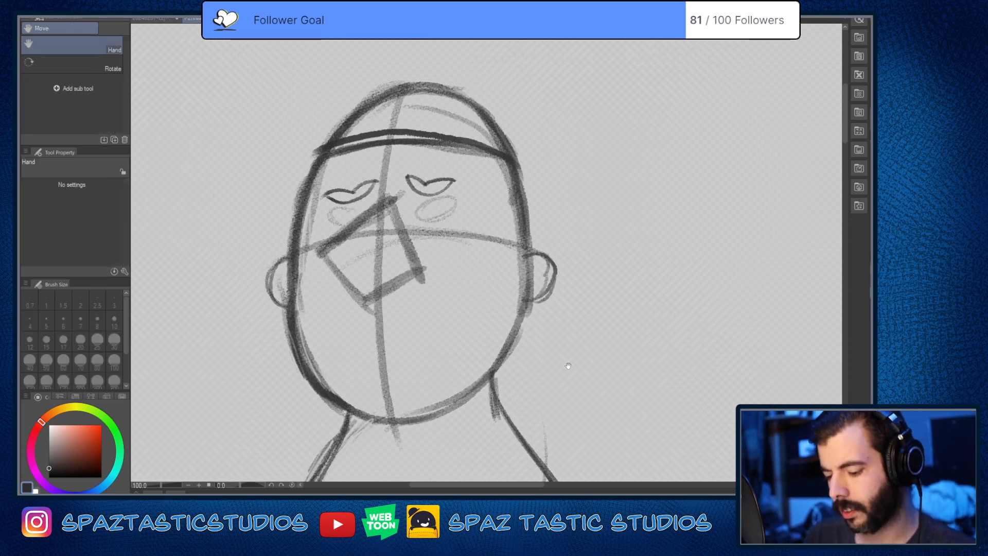
# Step: Draw the wavy hair contour across the crown above the headband line and the long pointed sideburn beside the right-hand ear
pyautogui.moveTo(567, 362); pyautogui.dragTo(564, 401)
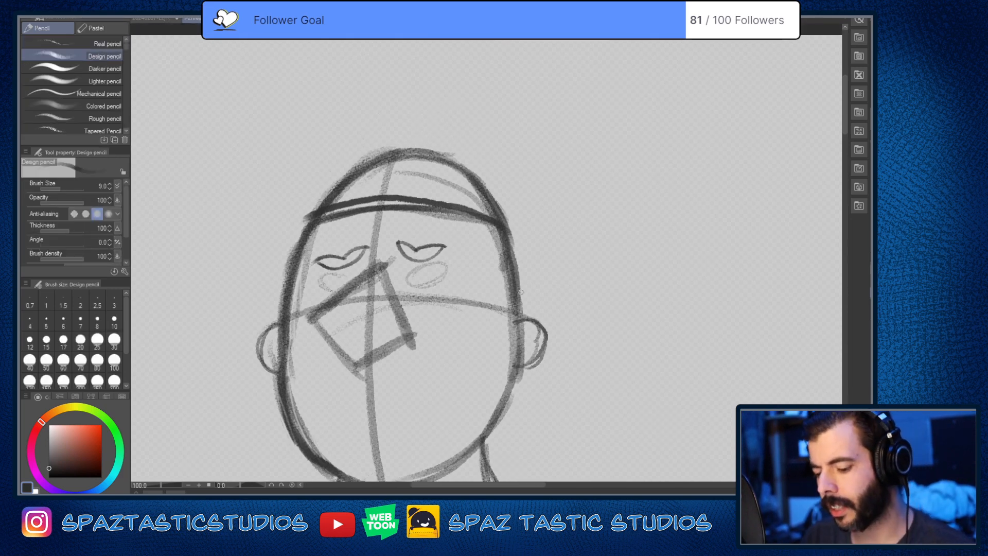
pyautogui.moveTo(383, 164)
pyautogui.mouseDown()
pyautogui.moveTo(494, 196)
pyautogui.moveTo(468, 195)
pyautogui.moveTo(503, 221)
pyautogui.mouseUp()
pyautogui.moveTo(492, 206)
pyautogui.mouseDown()
pyautogui.moveTo(365, 172)
pyautogui.moveTo(316, 209)
pyautogui.mouseUp()
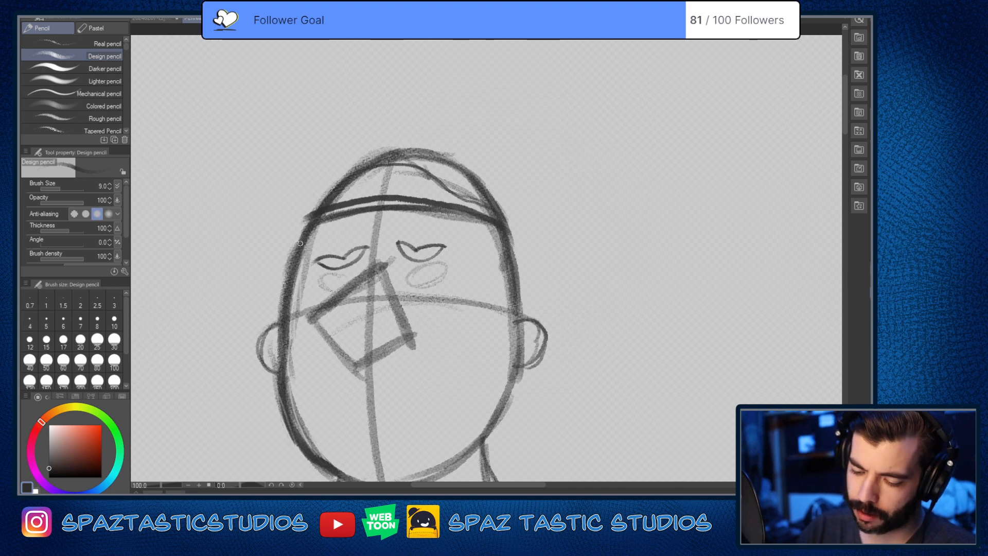
pyautogui.moveTo(458, 210)
pyautogui.mouseDown()
pyautogui.moveTo(491, 278)
pyautogui.moveTo(501, 349)
pyautogui.moveTo(513, 342)
pyautogui.moveTo(510, 350)
pyautogui.moveTo(477, 260)
pyautogui.moveTo(499, 344)
pyautogui.mouseUp()
pyautogui.moveTo(466, 393); pyautogui.dragTo(509, 295)
# Step: Clean up around the face with the soft eraser and darken the pupil of the right-hand eye with the pencil
pyautogui.press('e')
pyautogui.moveTo(359, 132)
pyautogui.mouseDown()
pyautogui.moveTo(348, 183)
pyautogui.moveTo(370, 194)
pyautogui.moveTo(392, 175)
pyautogui.moveTo(375, 184)
pyautogui.mouseUp()
pyautogui.press('p')
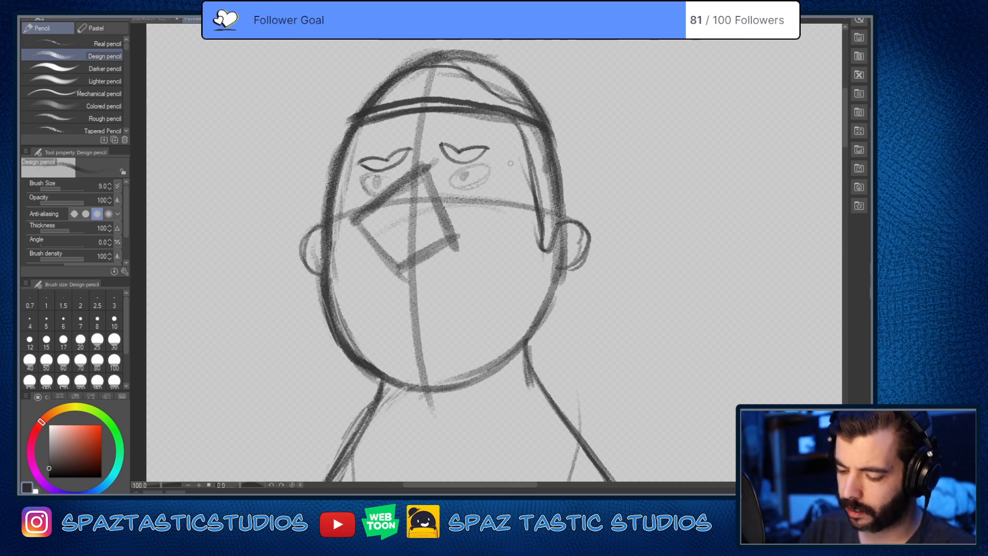
pyautogui.moveTo(460, 173); pyautogui.dragTo(463, 176)
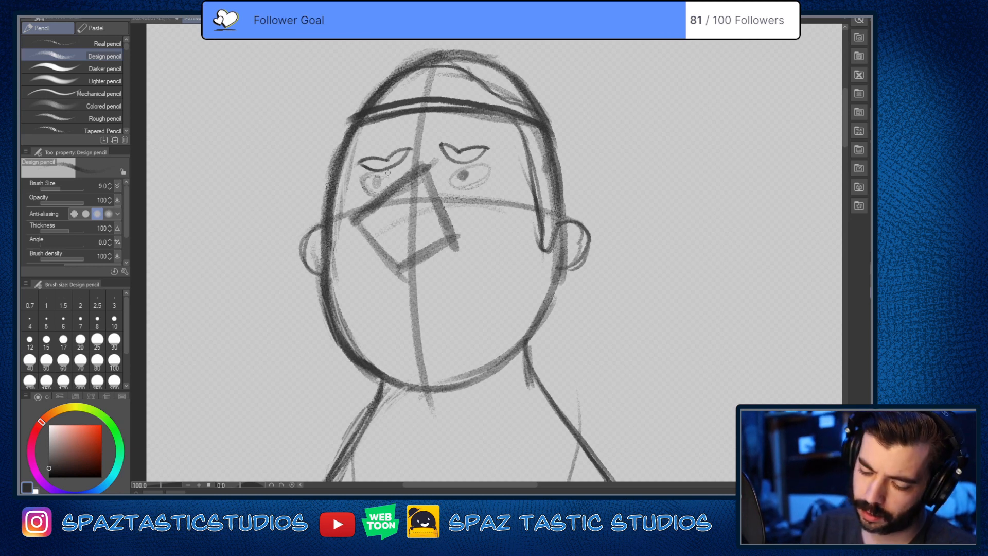
# Step: Draw a thin mouth line below the nose and a curved chin line beneath it, redoing the first chin stroke
pyautogui.press('space')
pyautogui.moveTo(386, 295)
pyautogui.mouseDown()
pyautogui.moveTo(437, 278)
pyautogui.moveTo(508, 277)
pyautogui.mouseUp()
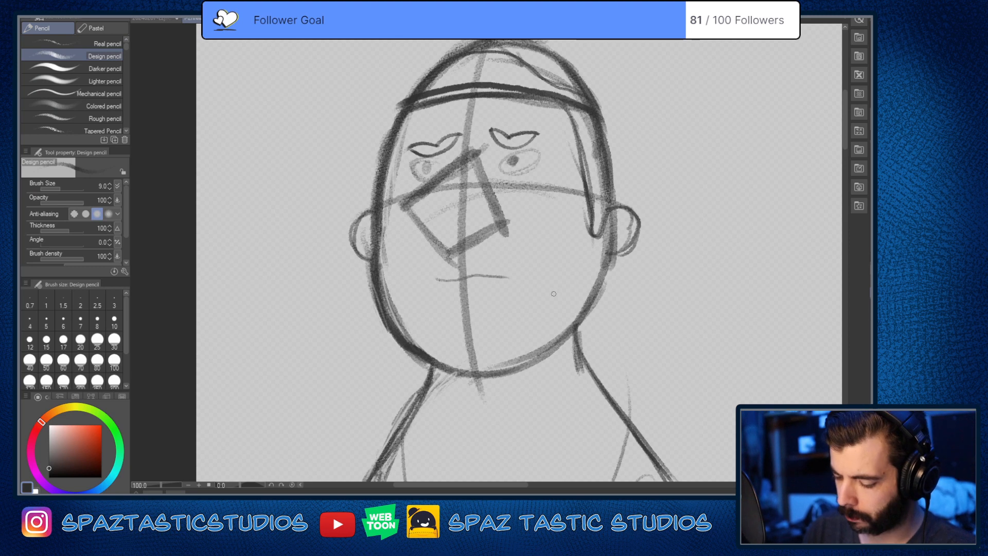
pyautogui.moveTo(431, 322)
pyautogui.mouseDown()
pyautogui.moveTo(472, 328)
pyautogui.moveTo(510, 316)
pyautogui.mouseUp()
pyautogui.hotkey('ctrl', 'z')
pyautogui.moveTo(421, 298)
pyautogui.mouseDown()
pyautogui.moveTo(463, 331)
pyautogui.moveTo(517, 307)
pyautogui.mouseUp()
# Step: Add wrinkle lines to the middle of the forehead and a few loose hair strands above the hairline band
pyautogui.scroll(-2, 556, 362)
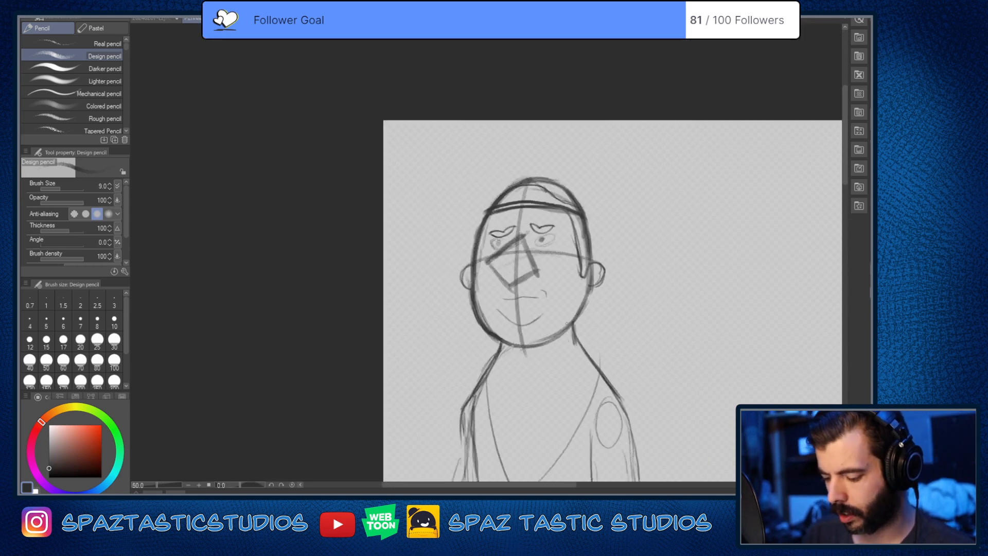
pyautogui.scroll(4, 503, 287)
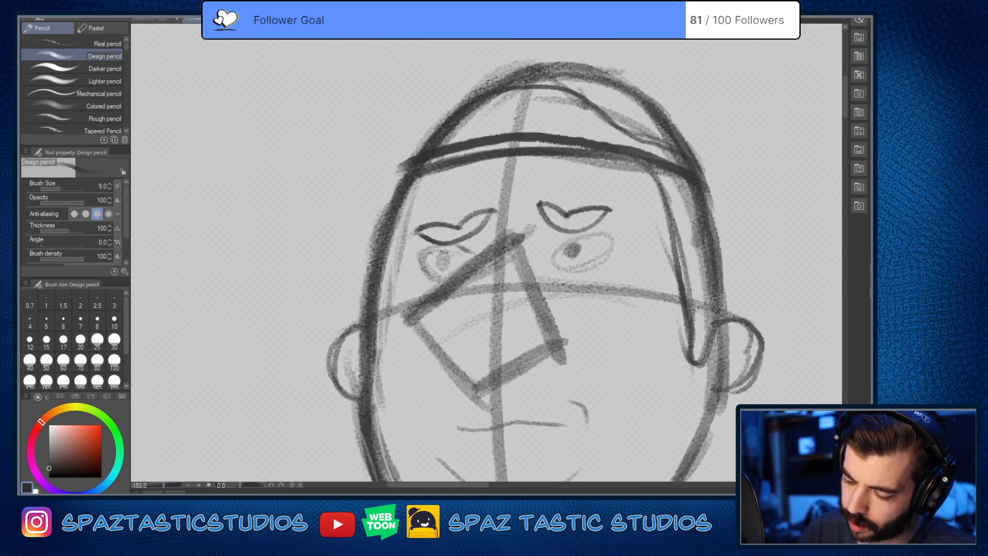
pyautogui.moveTo(651, 346); pyautogui.dragTo(599, 365)
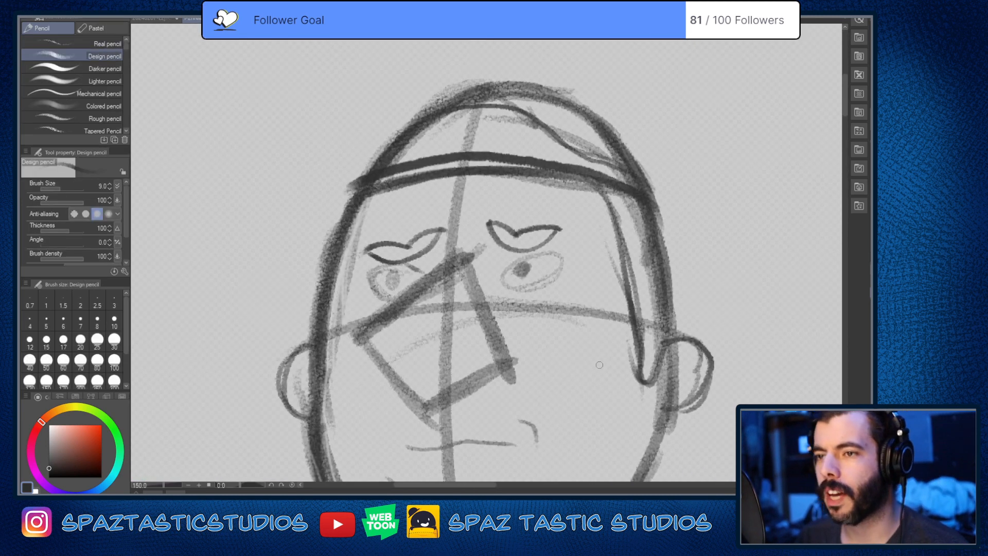
pyautogui.moveTo(431, 209)
pyautogui.mouseDown()
pyautogui.moveTo(478, 202)
pyautogui.moveTo(437, 189)
pyautogui.moveTo(519, 184)
pyautogui.mouseUp()
pyautogui.moveTo(414, 158)
pyautogui.mouseDown()
pyautogui.moveTo(469, 110)
pyautogui.moveTo(498, 108)
pyautogui.mouseUp()
pyautogui.moveTo(507, 156); pyautogui.dragTo(542, 141)
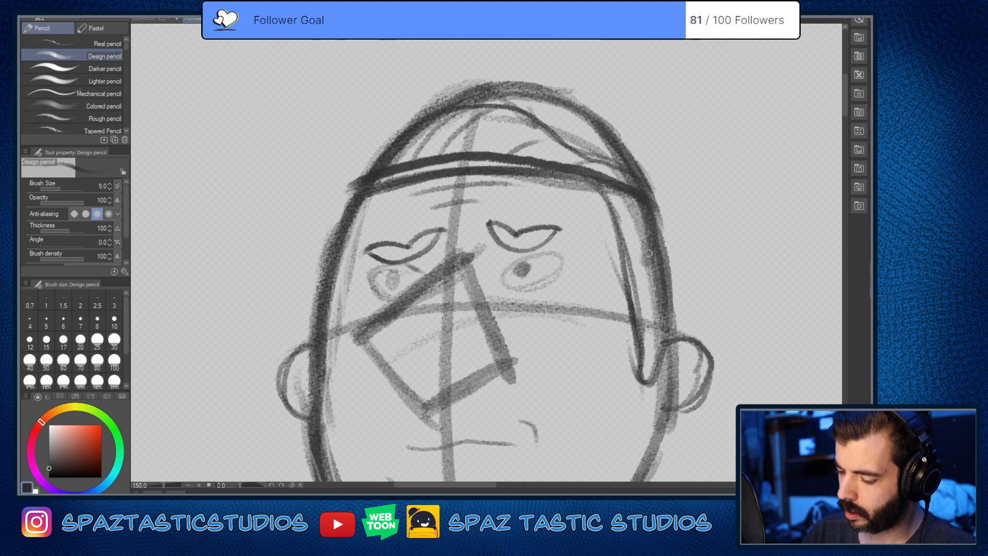
# Step: Round and darken the nose outline over its boxy guide, adding a narrow bridge between the brows and a defined nostril corner
pyautogui.press('space')
pyautogui.moveTo(645, 253); pyautogui.dragTo(642, 188)
pyautogui.scroll(-3, 610, 303)
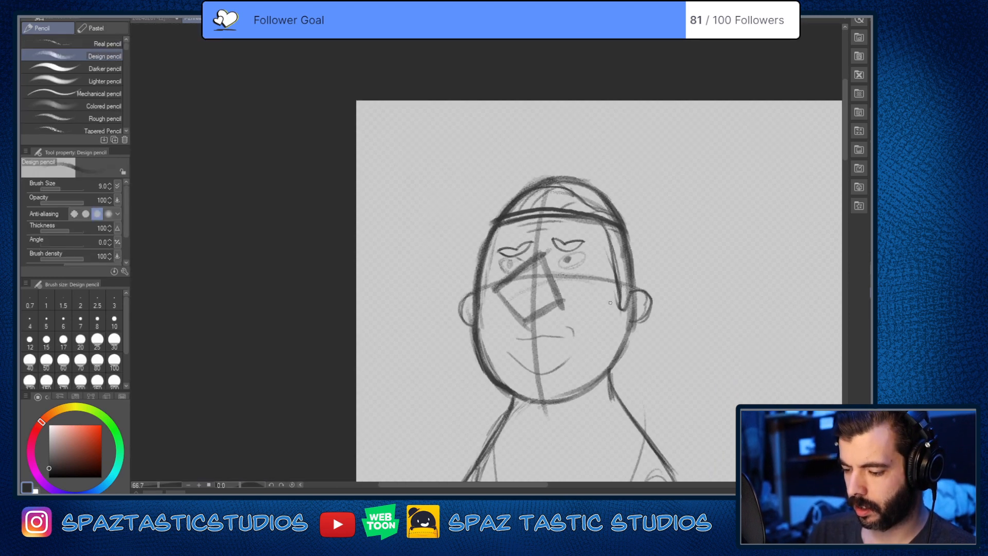
pyautogui.scroll(4, 620, 303)
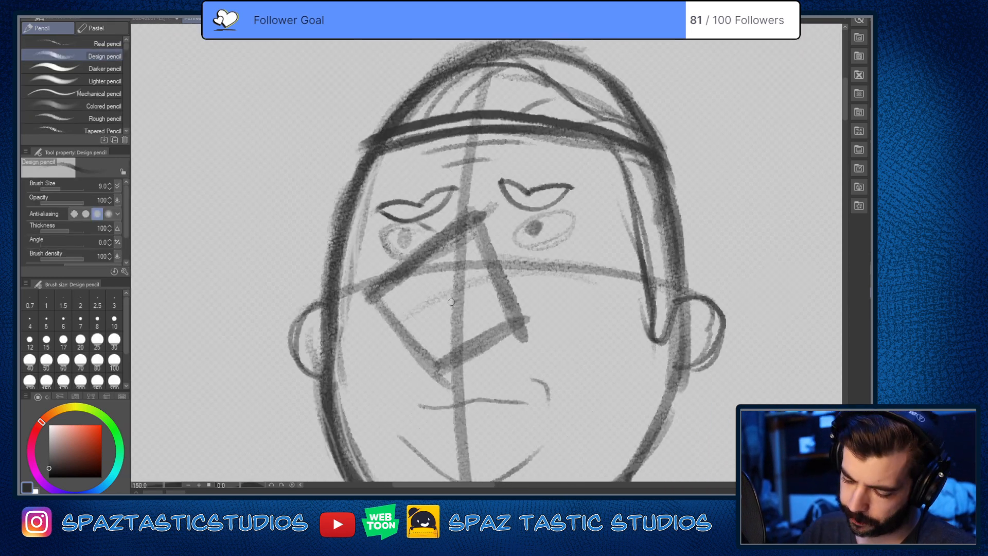
pyautogui.moveTo(384, 291)
pyautogui.mouseDown()
pyautogui.moveTo(419, 330)
pyautogui.moveTo(376, 289)
pyautogui.moveTo(441, 370)
pyautogui.moveTo(426, 361)
pyautogui.moveTo(525, 327)
pyautogui.moveTo(525, 311)
pyautogui.moveTo(515, 326)
pyautogui.moveTo(508, 313)
pyautogui.moveTo(520, 314)
pyautogui.moveTo(503, 317)
pyautogui.moveTo(523, 316)
pyautogui.moveTo(511, 333)
pyautogui.mouseUp()
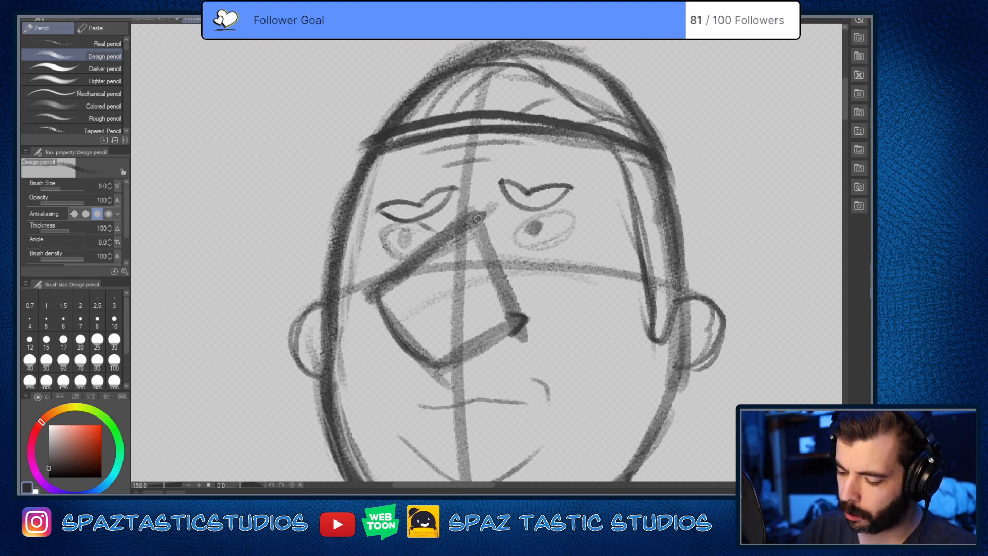
pyautogui.moveTo(459, 227)
pyautogui.mouseDown()
pyautogui.moveTo(474, 182)
pyautogui.moveTo(466, 220)
pyautogui.moveTo(479, 186)
pyautogui.moveTo(484, 213)
pyautogui.moveTo(469, 200)
pyautogui.mouseUp()
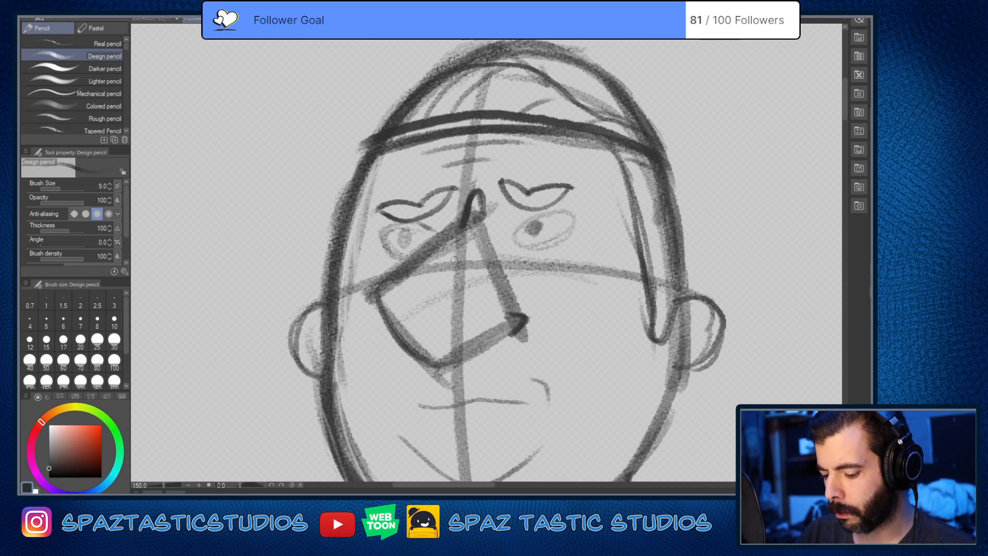
pyautogui.moveTo(382, 300)
pyautogui.mouseDown()
pyautogui.moveTo(472, 213)
pyautogui.moveTo(394, 274)
pyautogui.moveTo(394, 332)
pyautogui.moveTo(438, 366)
pyautogui.moveTo(463, 354)
pyautogui.mouseUp()
# Step: Thicken the mouth line with several overlapping strokes and darken the short curved crease beside its right-hand end
pyautogui.scroll(-4, 536, 325)
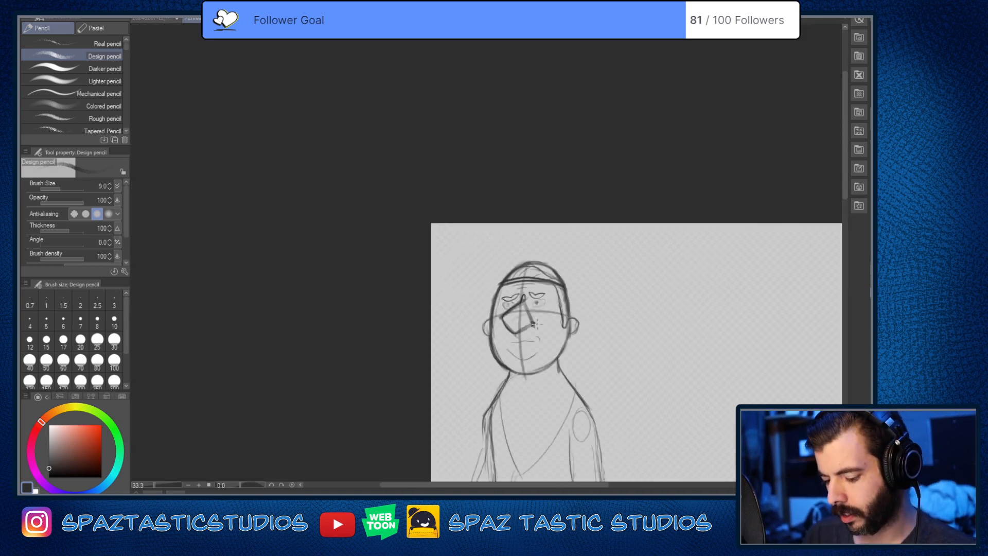
pyautogui.scroll(2, 560, 341)
pyautogui.moveTo(567, 339); pyautogui.dragTo(519, 334)
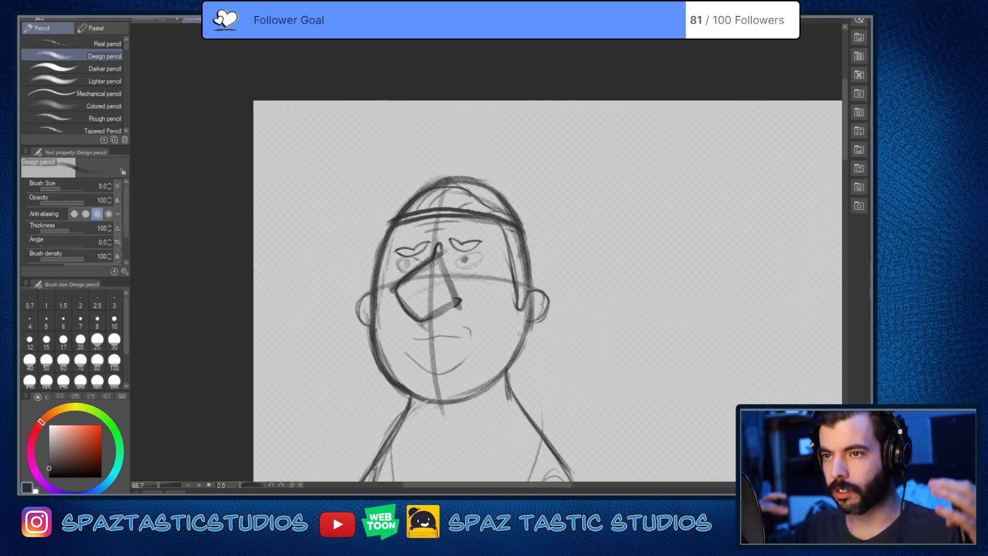
pyautogui.scroll(2, 518, 333)
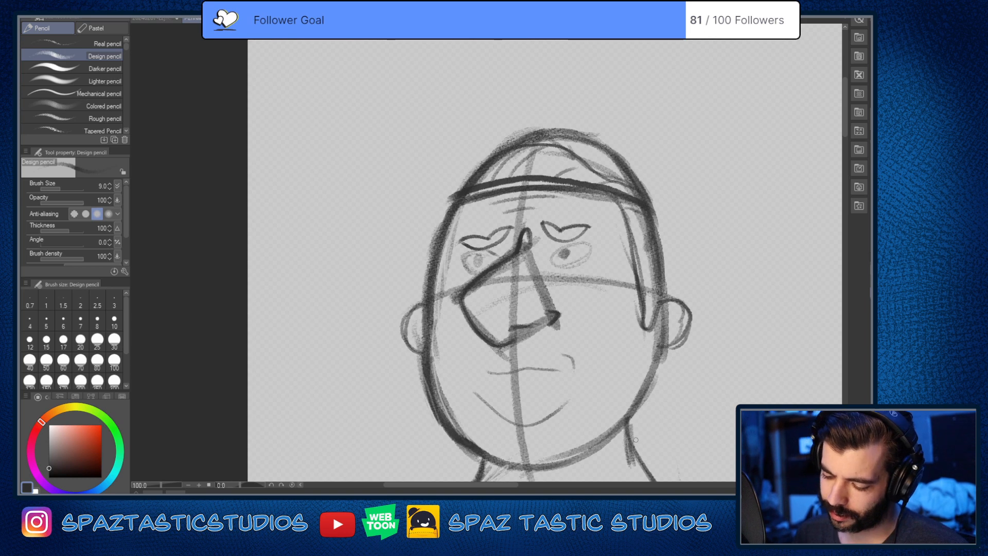
pyautogui.moveTo(632, 445); pyautogui.dragTo(639, 391)
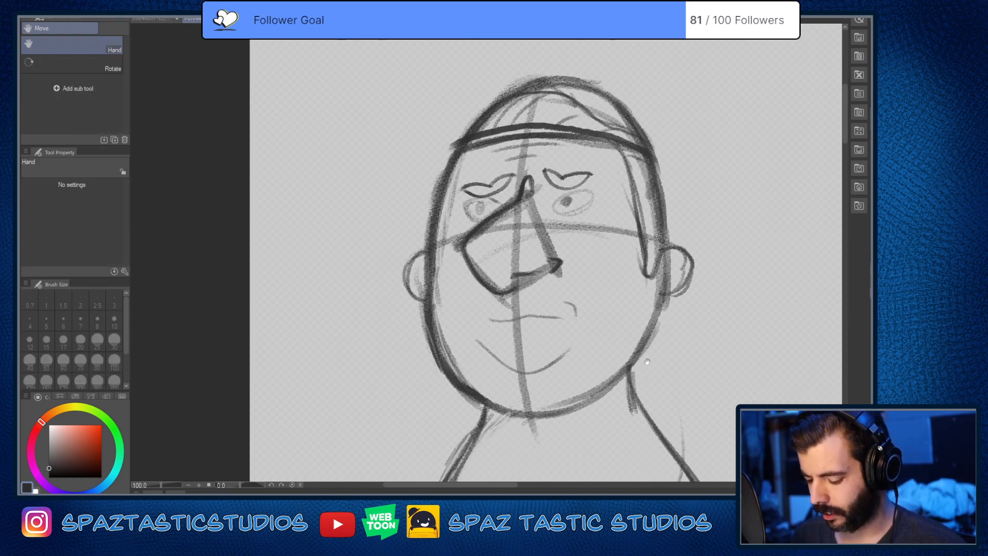
pyautogui.scroll(2, 565, 330)
pyautogui.moveTo(430, 299); pyautogui.dragTo(553, 290)
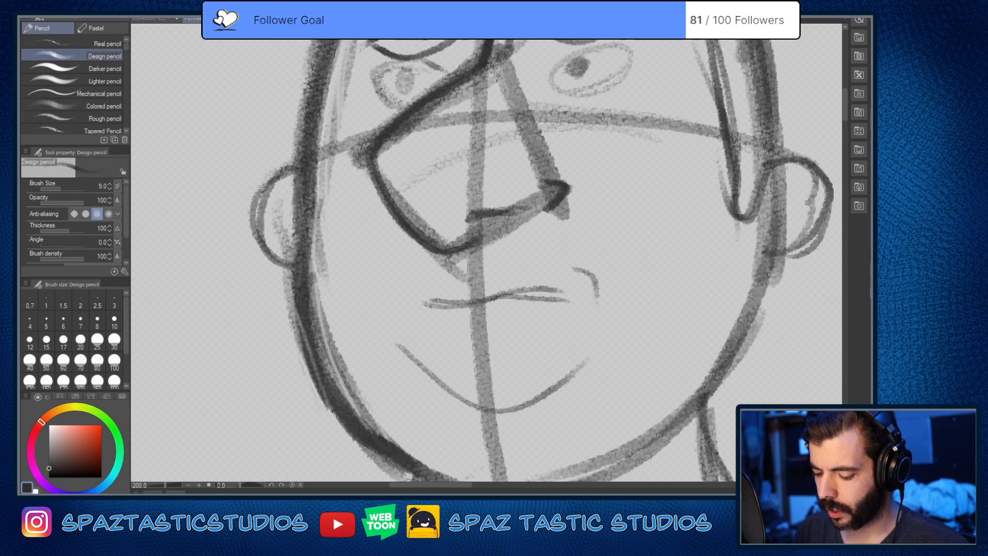
pyautogui.moveTo(423, 297)
pyautogui.mouseDown()
pyautogui.moveTo(558, 290)
pyautogui.moveTo(581, 266)
pyautogui.moveTo(604, 300)
pyautogui.mouseUp()
pyautogui.moveTo(427, 296); pyautogui.dragTo(566, 286)
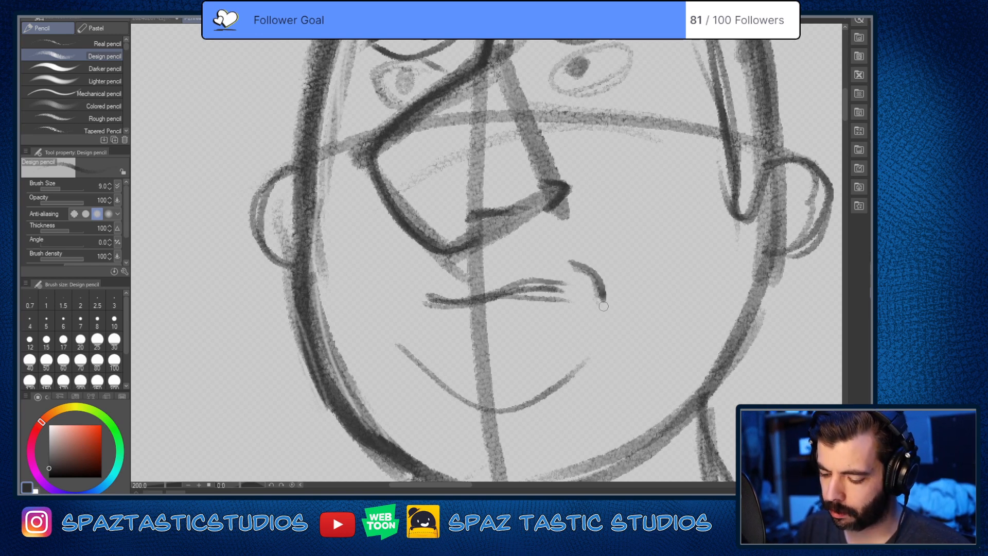
# Step: Darken the heavyset man's chin curve with heavier strokes and erase its overlong right-hand end to shorten it
pyautogui.scroll(-2, 616, 286)
pyautogui.scroll(2, 617, 287)
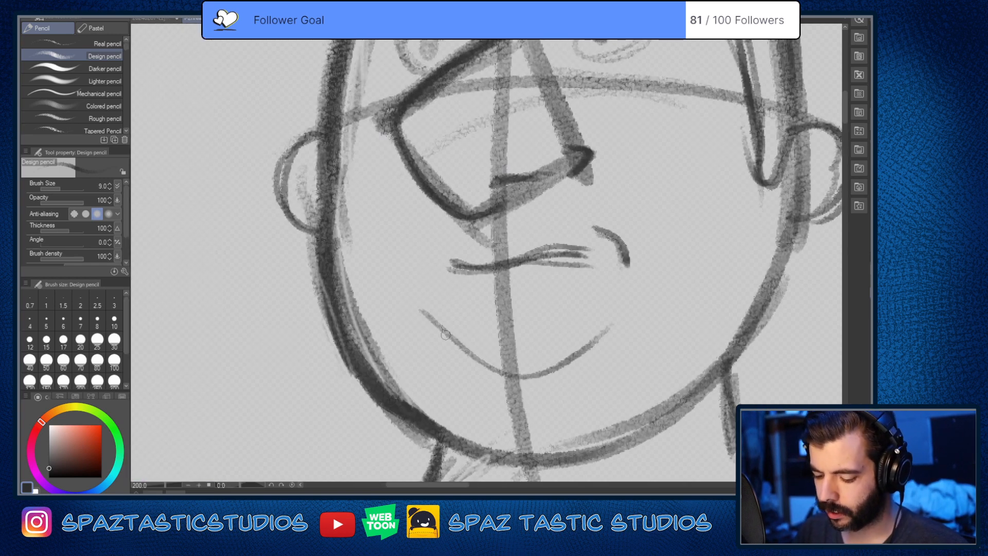
pyautogui.moveTo(421, 310); pyautogui.dragTo(610, 325)
pyautogui.hotkey('ctrl', 'z')
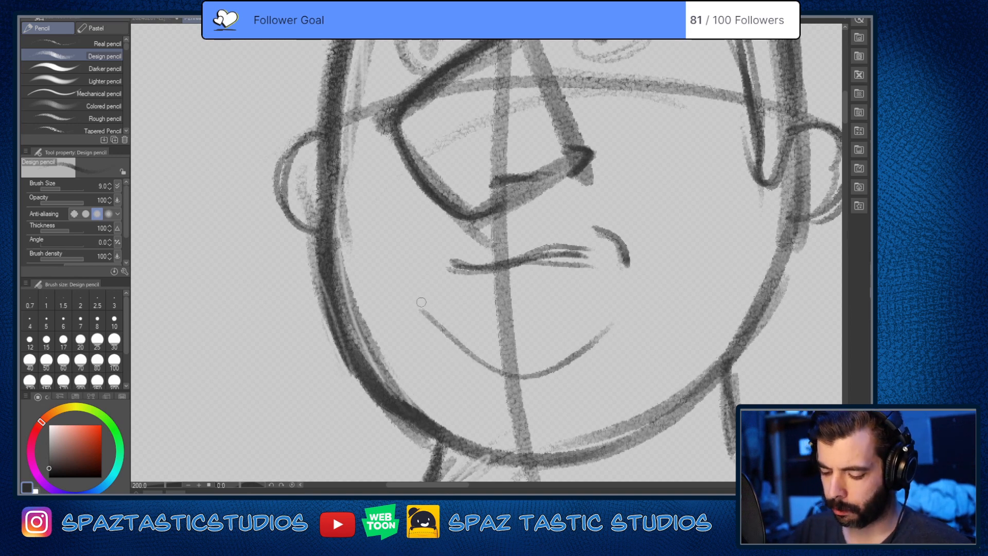
pyautogui.moveTo(421, 305)
pyautogui.mouseDown()
pyautogui.moveTo(462, 354)
pyautogui.moveTo(556, 362)
pyautogui.moveTo(501, 380)
pyautogui.moveTo(581, 332)
pyautogui.moveTo(625, 272)
pyautogui.mouseUp()
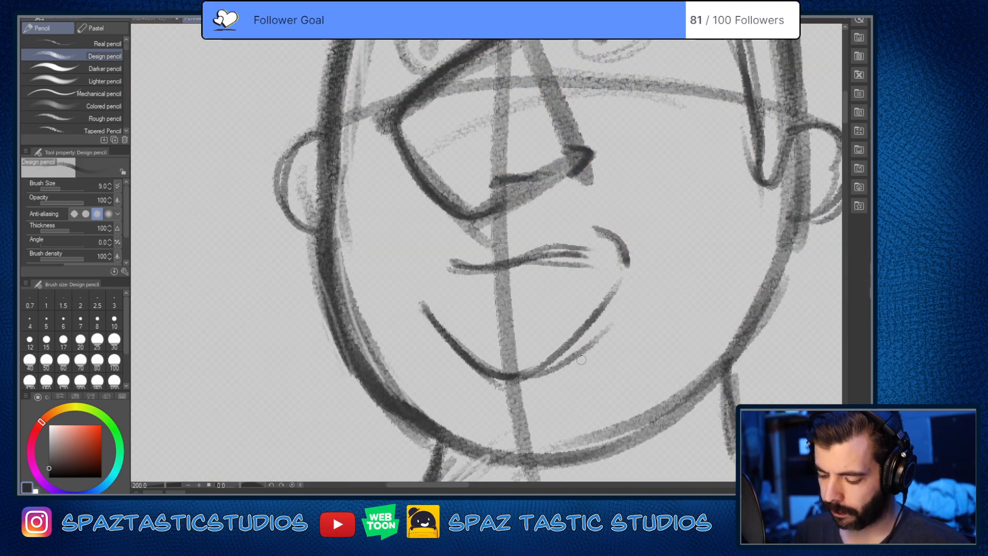
pyautogui.press('e')
pyautogui.moveTo(617, 287); pyautogui.dragTo(547, 365)
pyautogui.moveTo(612, 298)
pyautogui.mouseDown()
pyautogui.moveTo(549, 365)
pyautogui.moveTo(616, 323)
pyautogui.mouseUp()
pyautogui.press('p')
pyautogui.moveTo(616, 323)
pyautogui.mouseDown()
pyautogui.moveTo(551, 362)
pyautogui.moveTo(420, 302)
pyautogui.mouseUp()
pyautogui.scroll(-2, 431, 222)
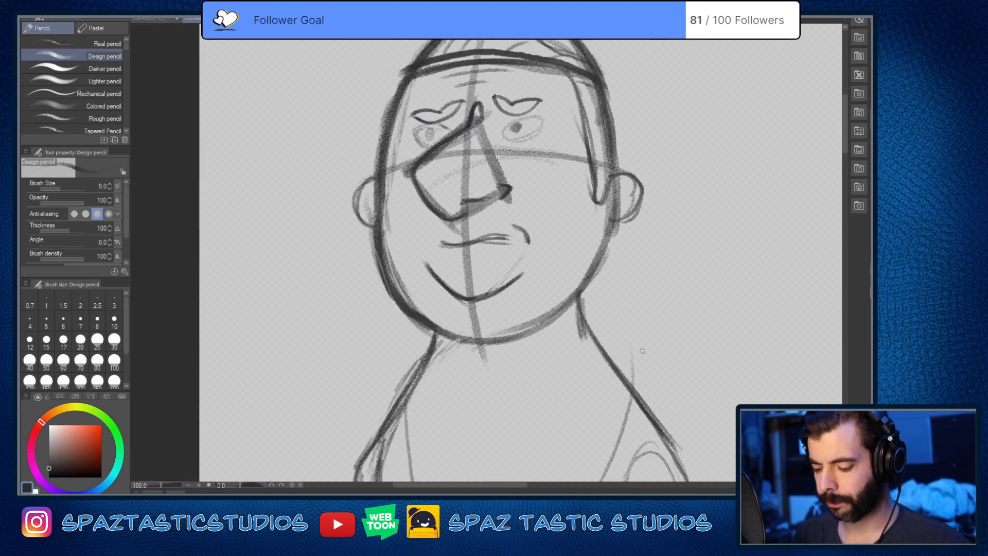
# Step: Thicken the right-hand side of the neck and its slope down to the shoulder with extra dark strokes
pyautogui.moveTo(642, 350); pyautogui.dragTo(598, 390)
pyautogui.scroll(-1, 581, 372)
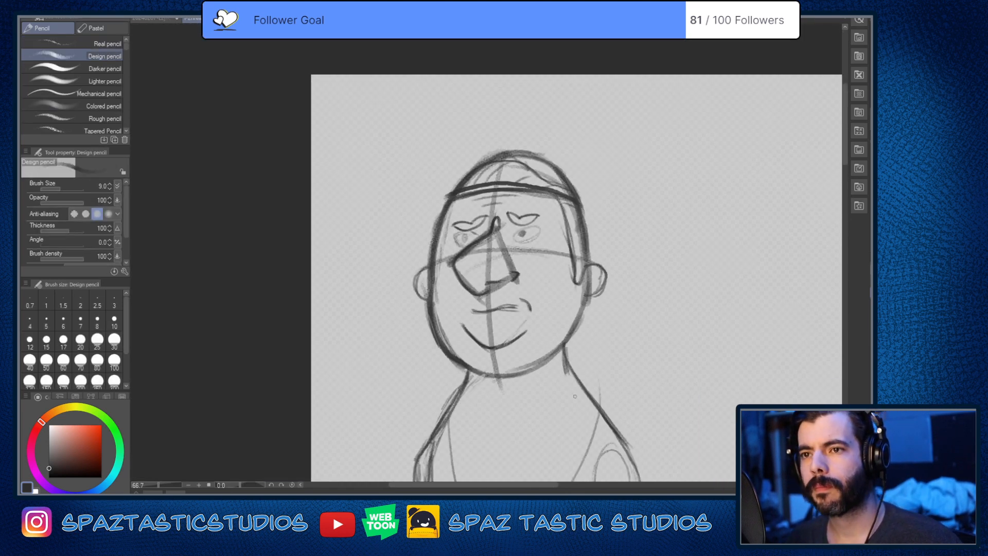
pyautogui.moveTo(607, 428); pyautogui.dragTo(597, 382)
pyautogui.scroll(-1, 597, 382)
pyautogui.moveTo(684, 460); pyautogui.dragTo(529, 355)
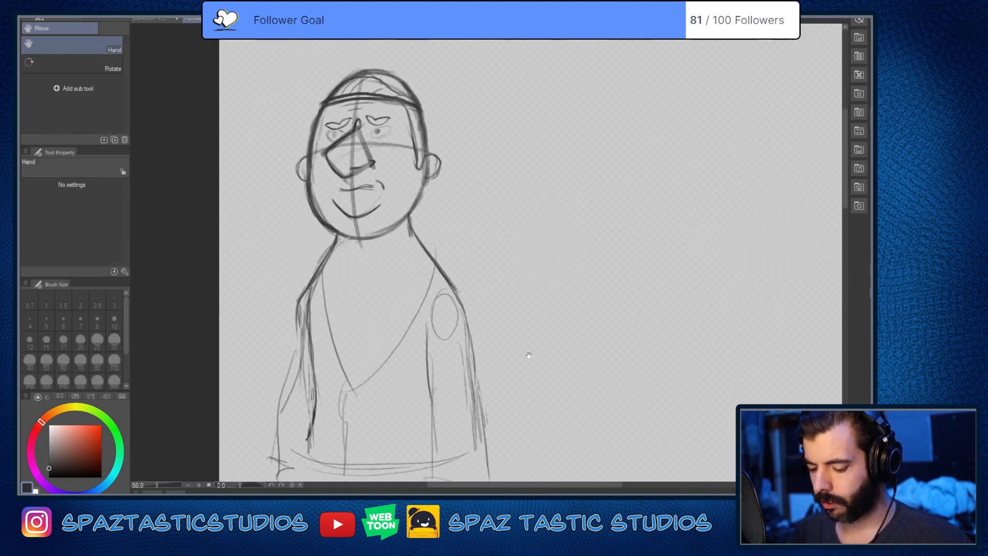
pyautogui.press('p')
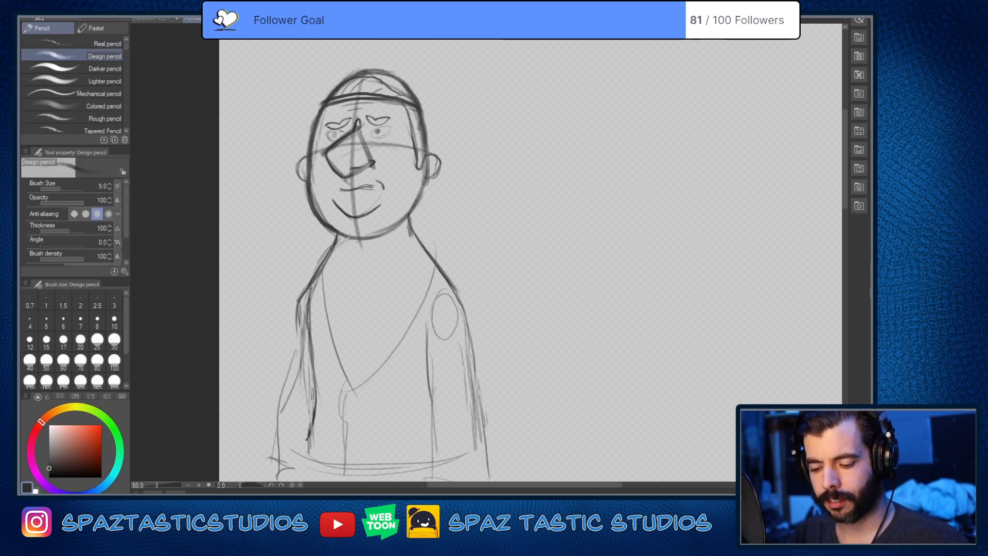
pyautogui.moveTo(402, 222); pyautogui.dragTo(438, 272)
pyautogui.press('e')
pyautogui.press('p')
pyautogui.moveTo(411, 239)
pyautogui.mouseDown()
pyautogui.moveTo(460, 296)
pyautogui.moveTo(448, 290)
pyautogui.mouseUp()
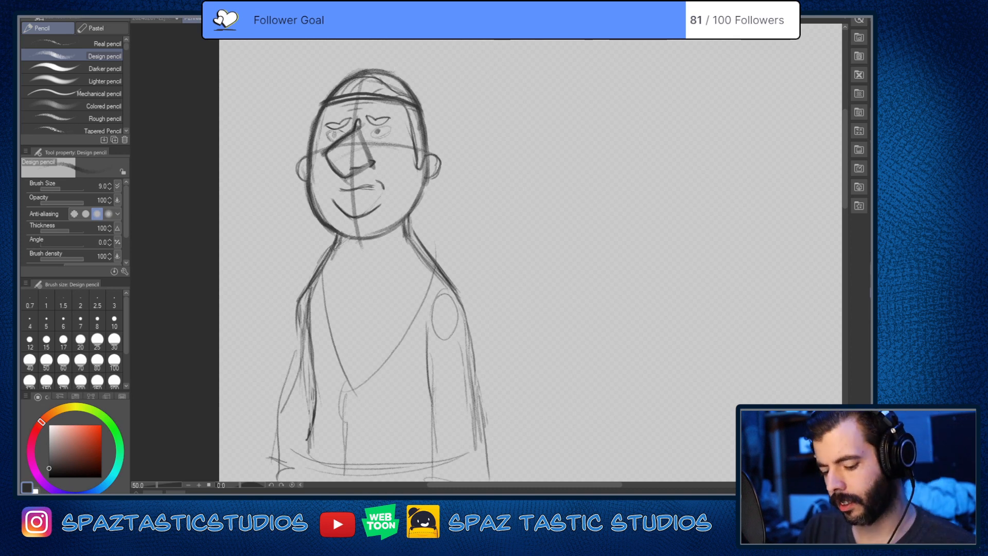
# Step: Darken the left-hand neck-to-shoulder line and erase stray strokes along its upper part
pyautogui.moveTo(332, 253); pyautogui.dragTo(297, 316)
pyautogui.press('e')
pyautogui.moveTo(337, 234); pyautogui.dragTo(312, 278)
pyautogui.moveTo(333, 244)
pyautogui.mouseDown()
pyautogui.moveTo(317, 268)
pyautogui.moveTo(326, 256)
pyautogui.mouseUp()
pyautogui.press('p')
# Step: Erase the rough marks along the right-hand shoulder slope and redraw it as one line from neck to upper arm
pyautogui.press('e')
pyautogui.moveTo(425, 248); pyautogui.dragTo(457, 296)
pyautogui.moveTo(426, 247); pyautogui.dragTo(466, 299)
pyautogui.press('p')
pyautogui.moveTo(405, 221)
pyautogui.mouseDown()
pyautogui.moveTo(465, 300)
pyautogui.moveTo(470, 322)
pyautogui.mouseUp()
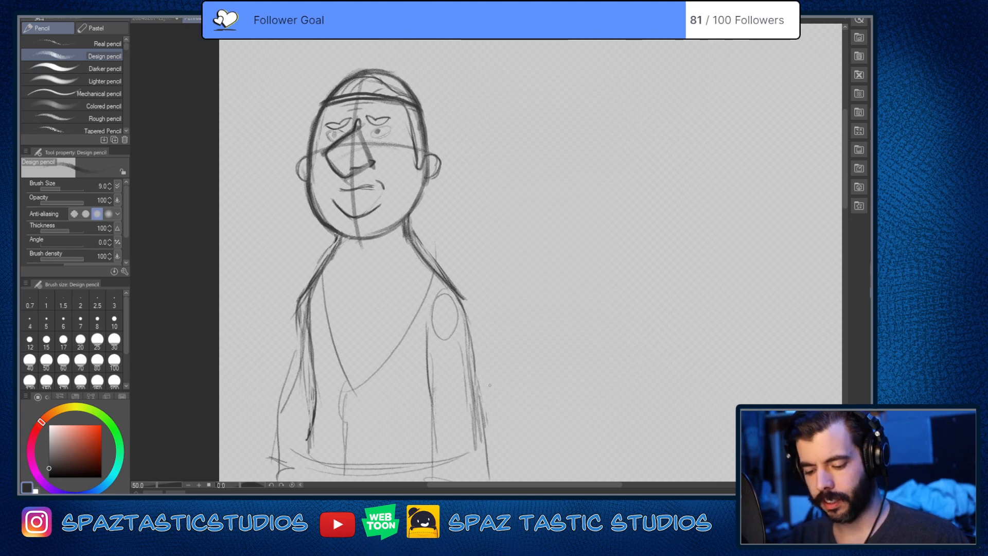
# Step: Compare the man's dark construction with the red sketch, trying a short curved stroke beneath the left eye and undoing it
pyautogui.press('space')
pyautogui.moveTo(598, 395); pyautogui.dragTo(547, 440)
pyautogui.press('e')
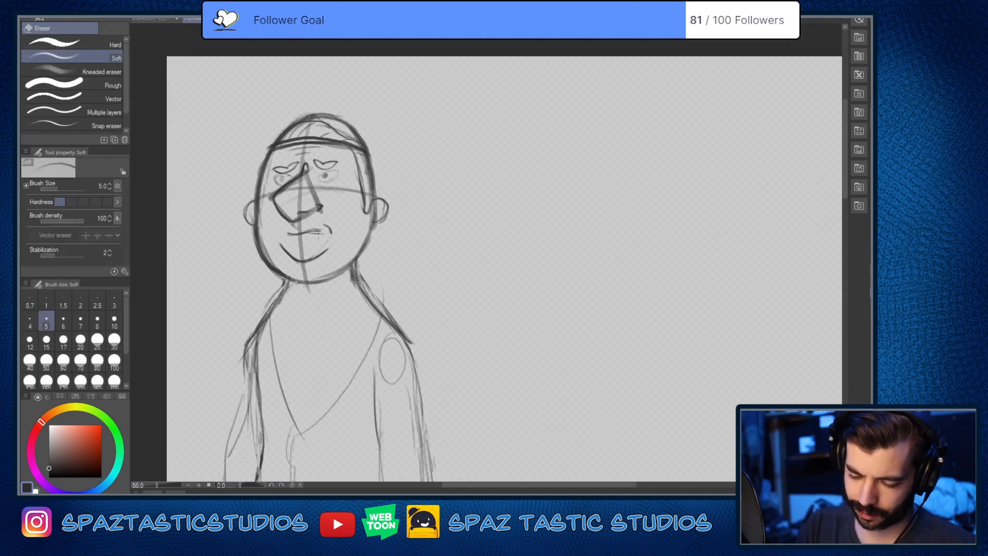
pyautogui.press('p')
pyautogui.press('space')
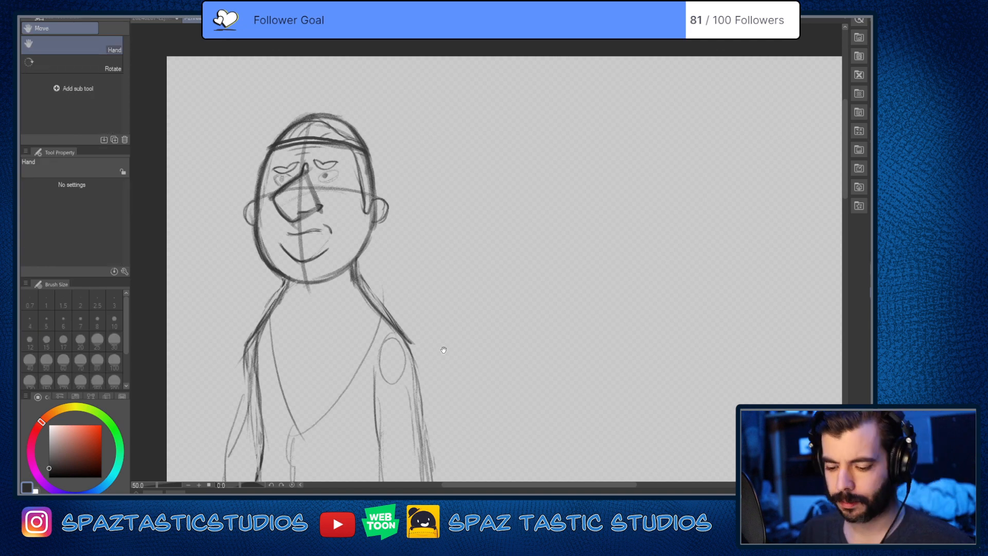
pyautogui.moveTo(689, 324); pyautogui.dragTo(766, 361)
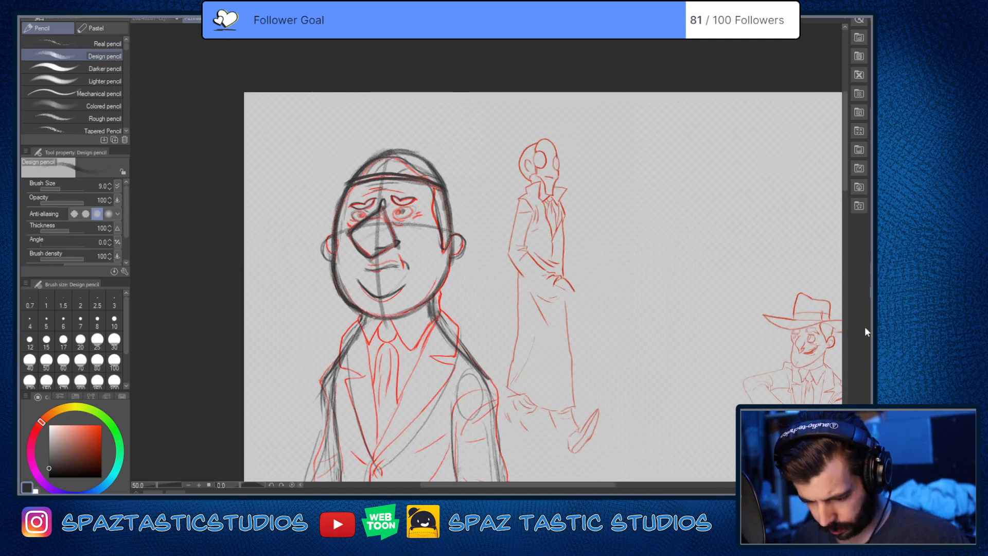
pyautogui.scroll(2, 391, 256)
pyautogui.press('space')
pyautogui.moveTo(393, 257); pyautogui.dragTo(436, 305)
pyautogui.scroll(1, 470, 324)
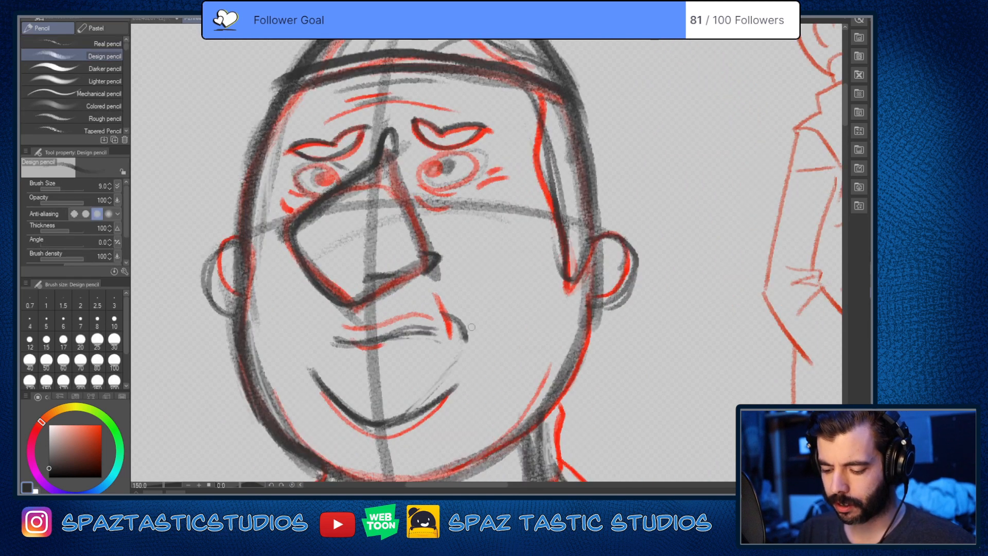
pyautogui.press('space')
pyautogui.moveTo(474, 333); pyautogui.dragTo(519, 343)
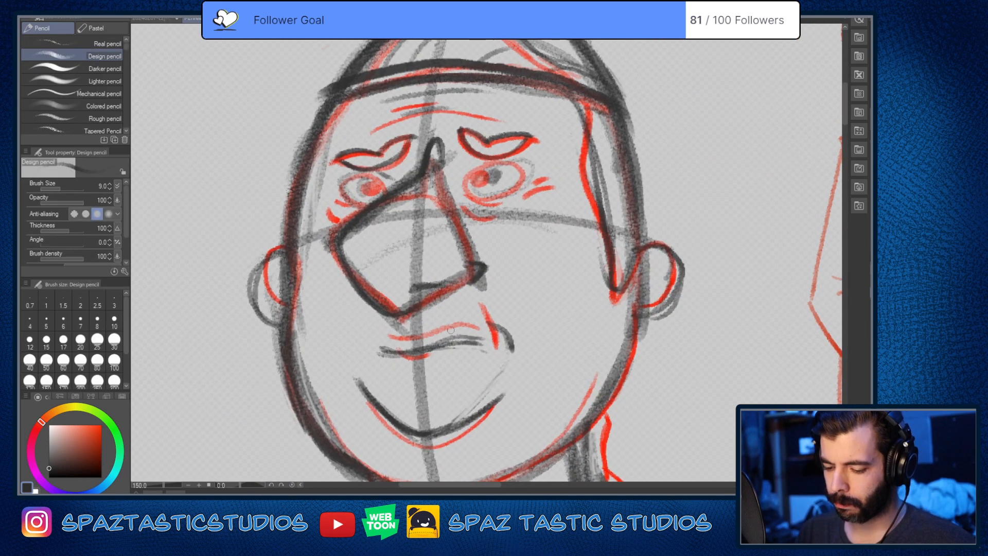
pyautogui.moveTo(397, 198); pyautogui.dragTo(430, 201)
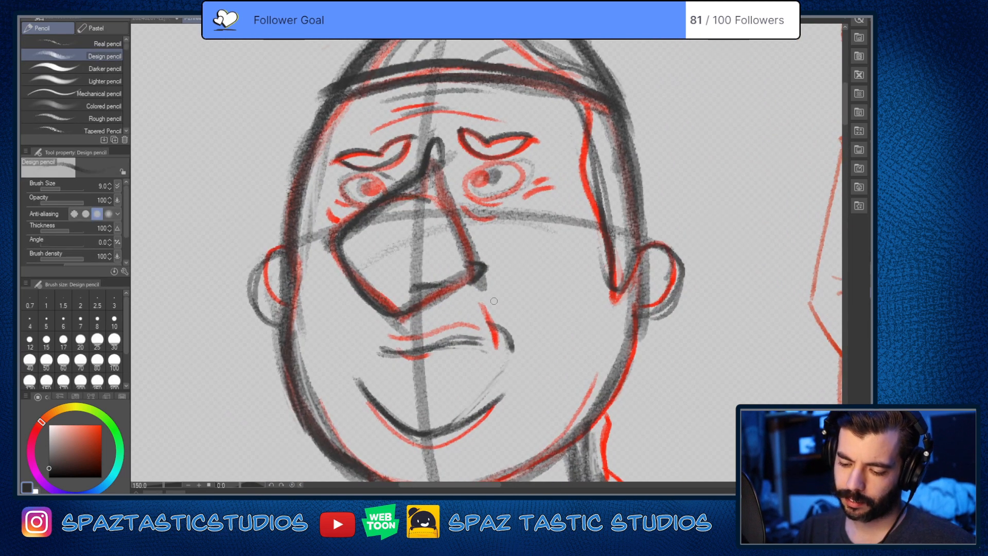
pyautogui.hotkey('ctrl', 'z')
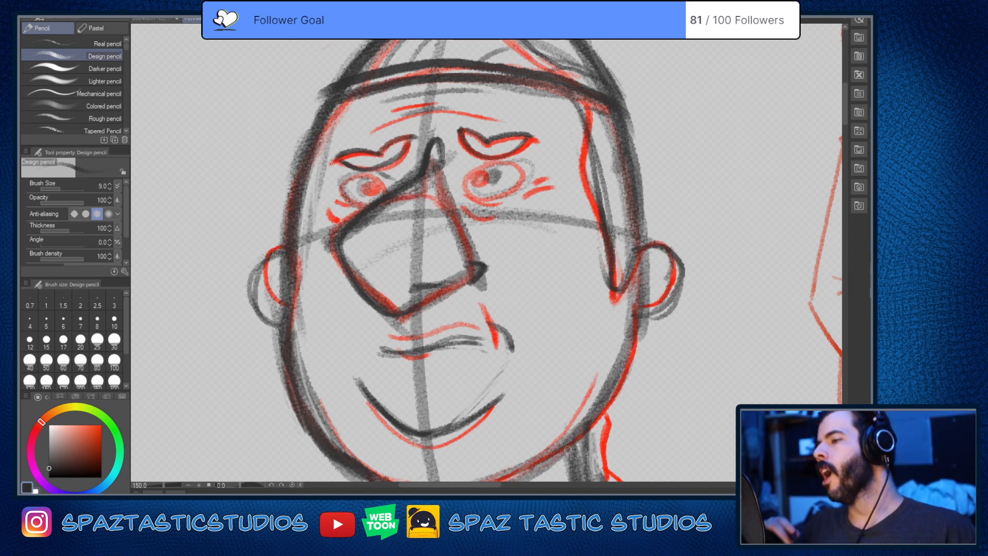
pyautogui.scroll(-3, 613, 419)
pyautogui.moveTo(679, 374); pyautogui.dragTo(455, 347)
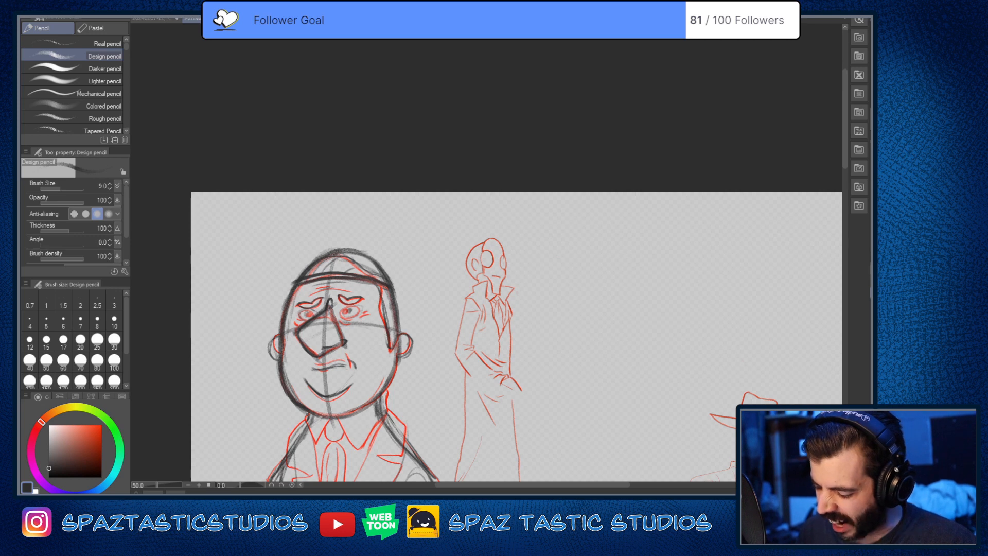
pyautogui.scroll(4, 450, 245)
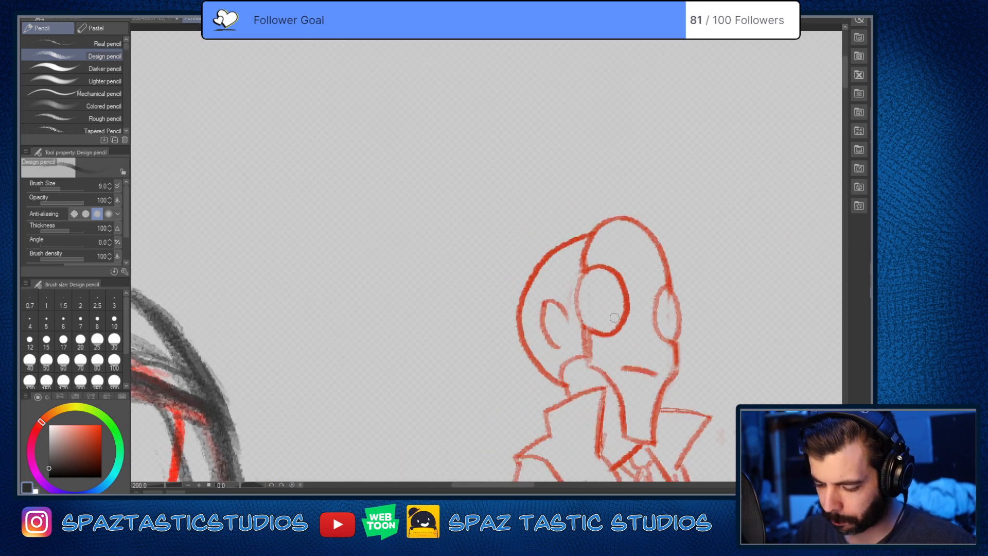
pyautogui.moveTo(653, 317); pyautogui.dragTo(495, 223)
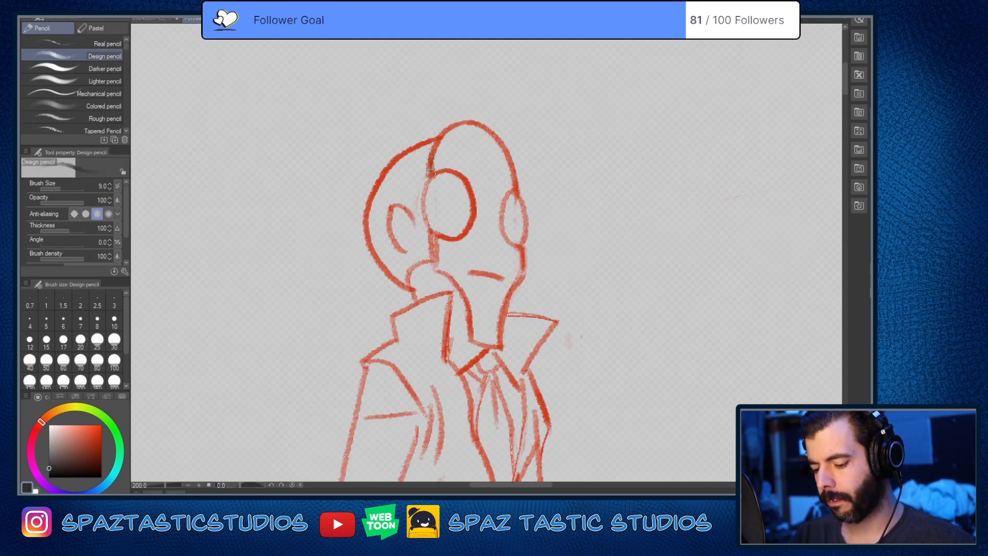
pyautogui.moveTo(428, 154); pyautogui.dragTo(437, 271)
pyautogui.moveTo(427, 165); pyautogui.dragTo(482, 129)
pyautogui.hotkey('ctrl', 'z')
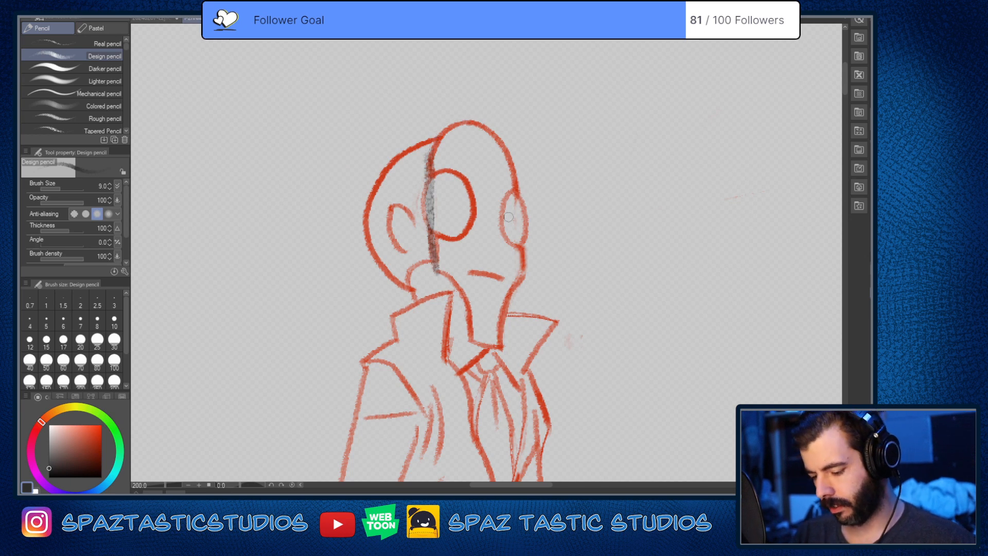
pyautogui.hotkey('ctrl', 'z')
# Step: Draw the slender coated figure's neck lines and rounded shoulders in dark pencil over the red collar and coat
pyautogui.press('space')
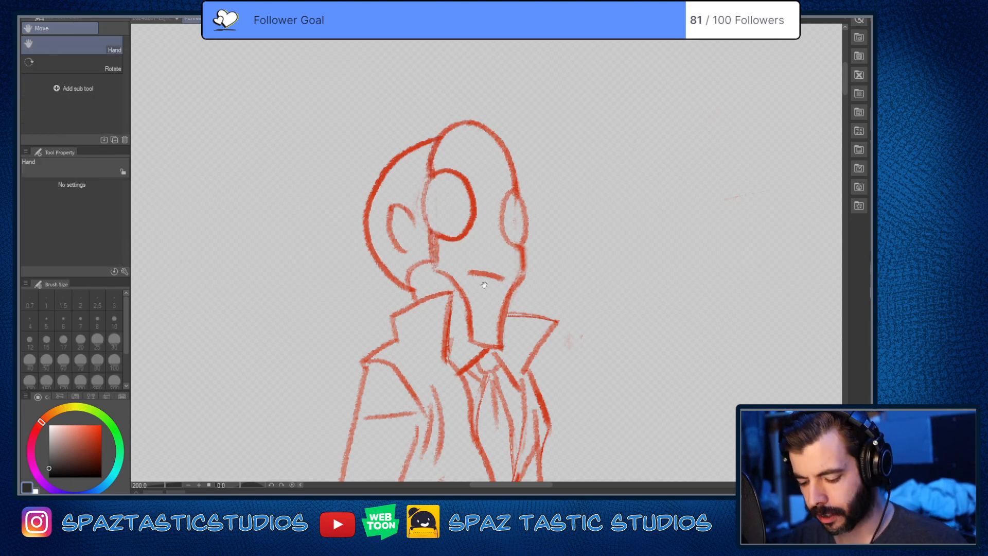
pyautogui.moveTo(516, 200); pyautogui.dragTo(508, 149)
pyautogui.moveTo(410, 238); pyautogui.dragTo(410, 258)
pyautogui.press('space')
pyautogui.moveTo(555, 339); pyautogui.dragTo(595, 165)
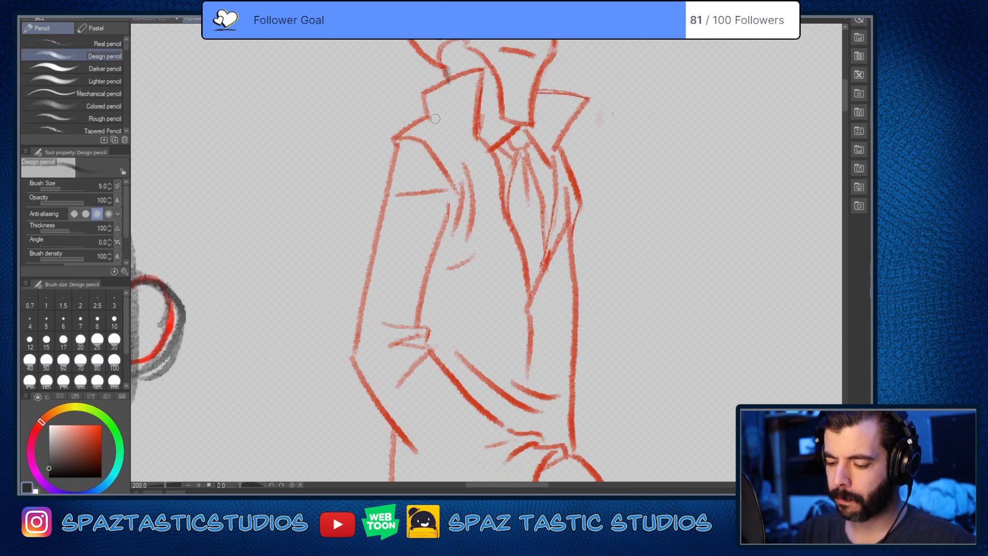
pyautogui.moveTo(427, 118); pyautogui.dragTo(391, 176)
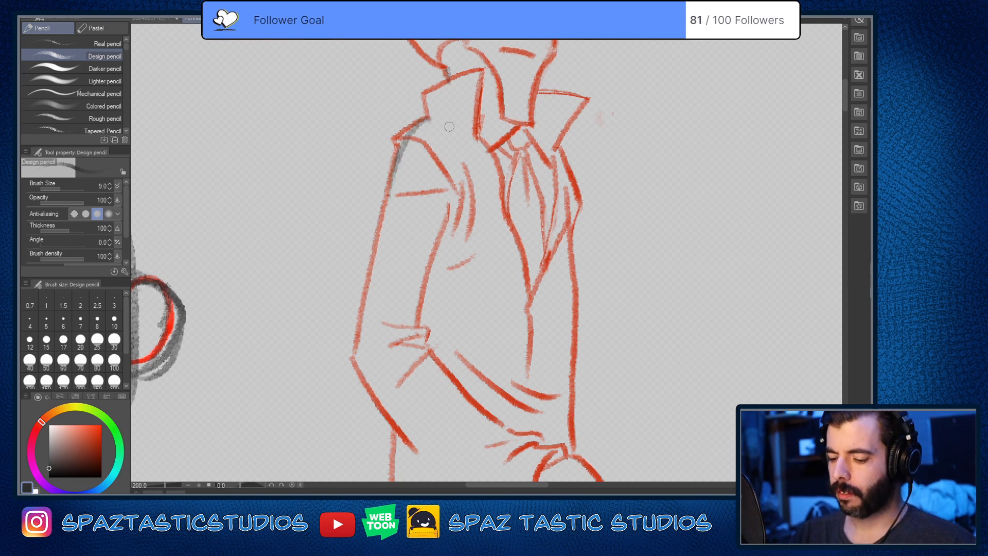
pyautogui.moveTo(419, 124); pyautogui.dragTo(466, 121)
pyautogui.moveTo(424, 122); pyautogui.dragTo(391, 172)
pyautogui.moveTo(447, 67); pyautogui.dragTo(451, 119)
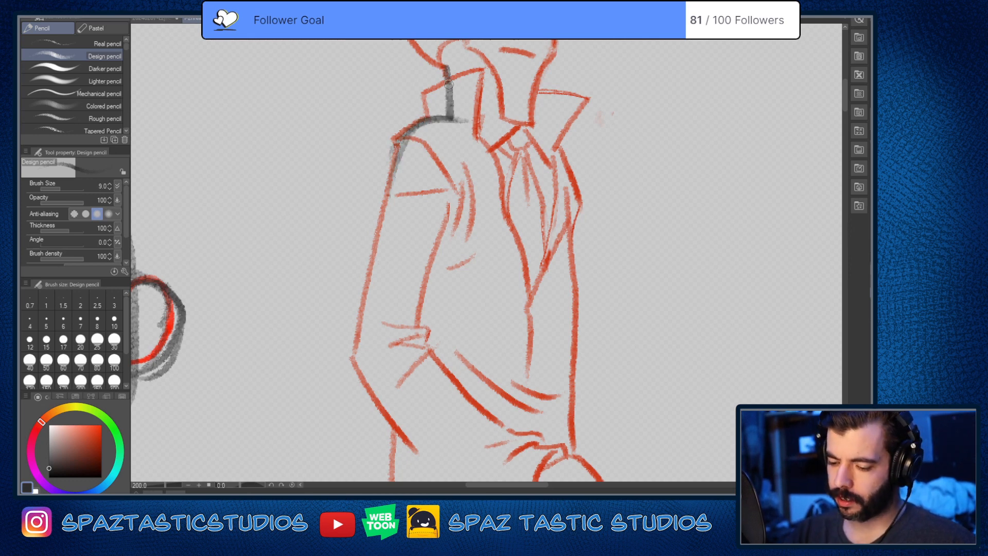
pyautogui.moveTo(448, 84); pyautogui.dragTo(449, 111)
pyautogui.moveTo(513, 84)
pyautogui.mouseDown()
pyautogui.moveTo(519, 124)
pyautogui.moveTo(562, 172)
pyautogui.moveTo(579, 215)
pyautogui.mouseUp()
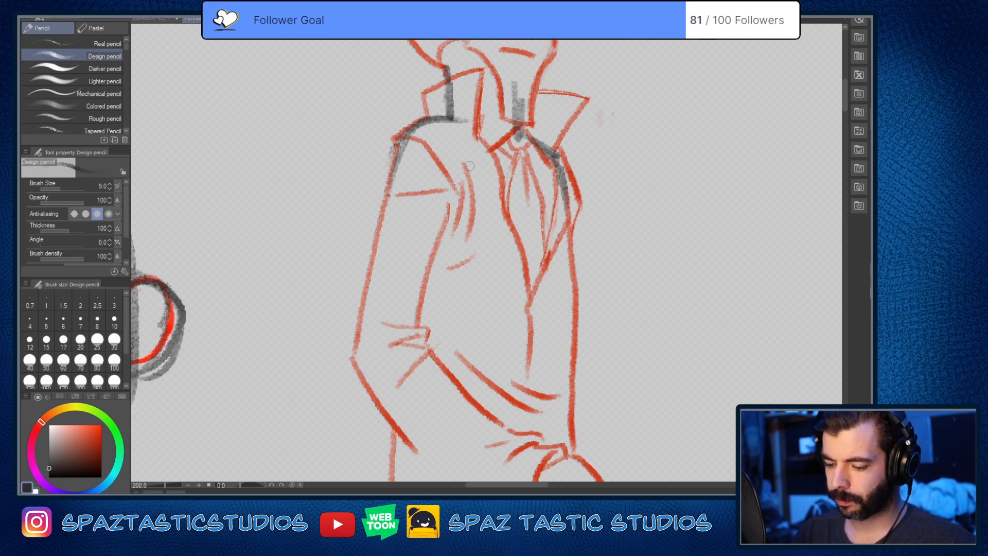
# Step: Outline the slender figure's bent arm as a simple upper arm and forearm, closing it with a pointed hand shape
pyautogui.moveTo(454, 170); pyautogui.dragTo(417, 308)
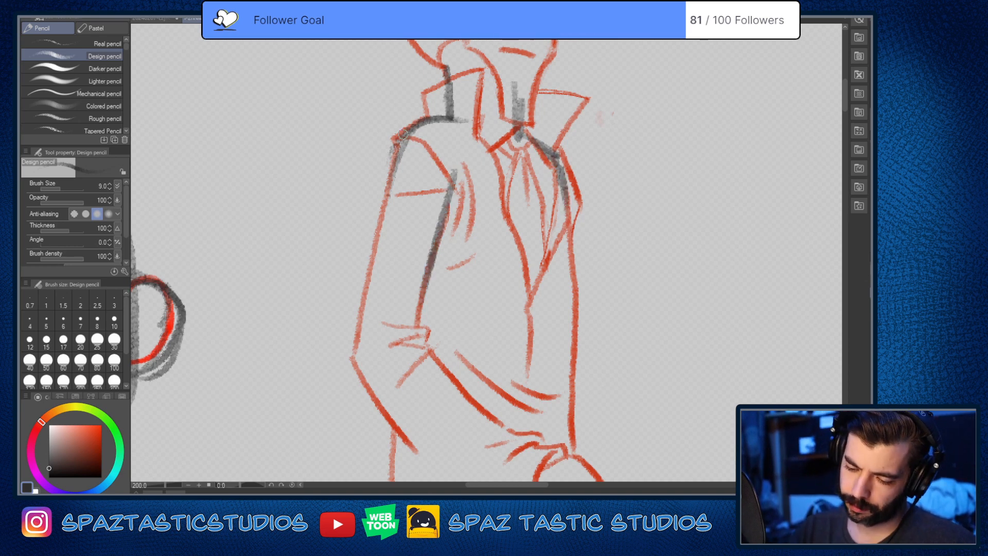
pyautogui.moveTo(403, 135)
pyautogui.mouseDown()
pyautogui.moveTo(353, 355)
pyautogui.moveTo(417, 455)
pyautogui.moveTo(373, 330)
pyautogui.mouseUp()
pyautogui.moveTo(363, 206); pyautogui.dragTo(481, 323)
pyautogui.moveTo(304, 232); pyautogui.dragTo(453, 372)
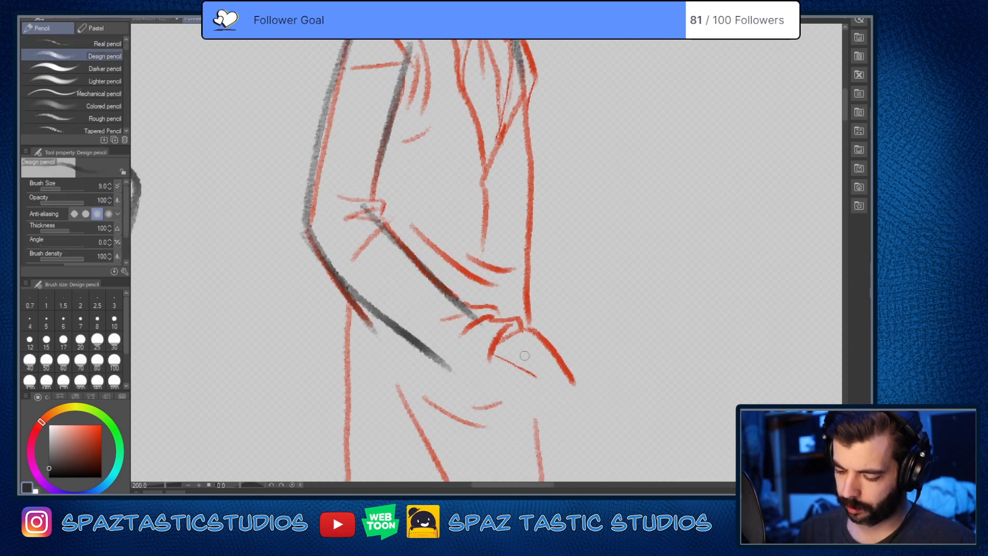
pyautogui.moveTo(469, 319)
pyautogui.mouseDown()
pyautogui.moveTo(554, 340)
pyautogui.moveTo(579, 399)
pyautogui.mouseUp()
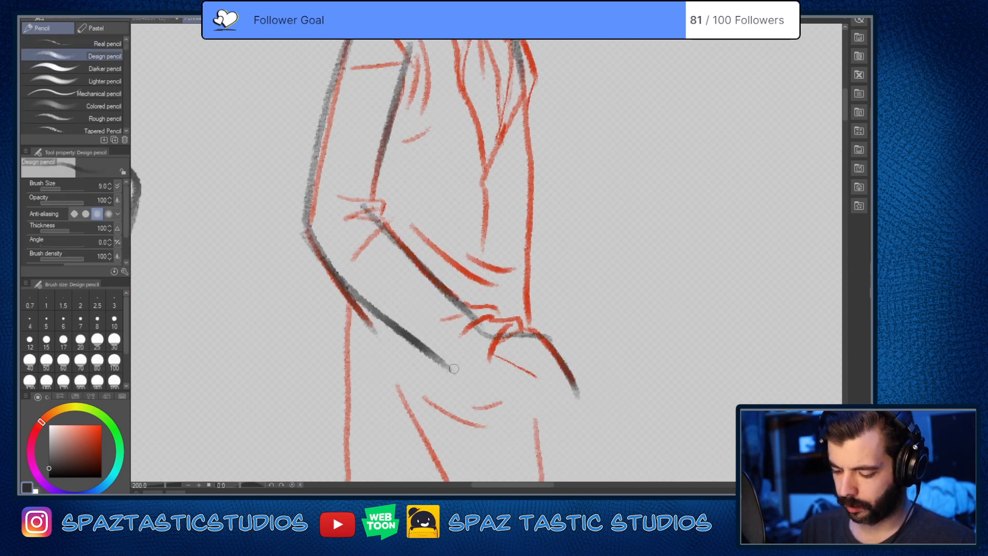
pyautogui.moveTo(454, 368)
pyautogui.mouseDown()
pyautogui.moveTo(499, 366)
pyautogui.moveTo(578, 399)
pyautogui.moveTo(569, 381)
pyautogui.mouseUp()
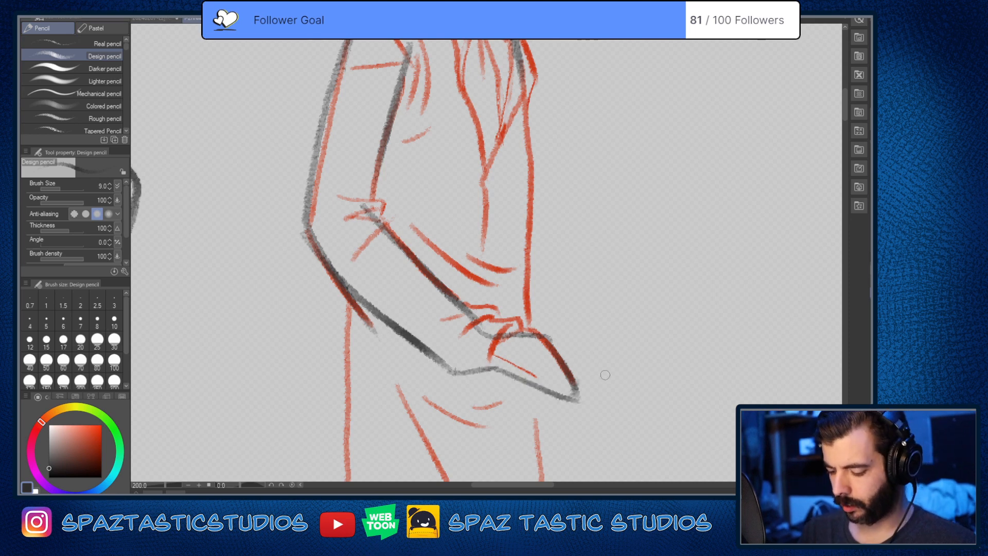
# Step: Extend the near shoulder line toward the neck, then clean up and redraw the front neck line and far shoulder darker
pyautogui.scroll(-2, 608, 366)
pyautogui.scroll(1, 616, 312)
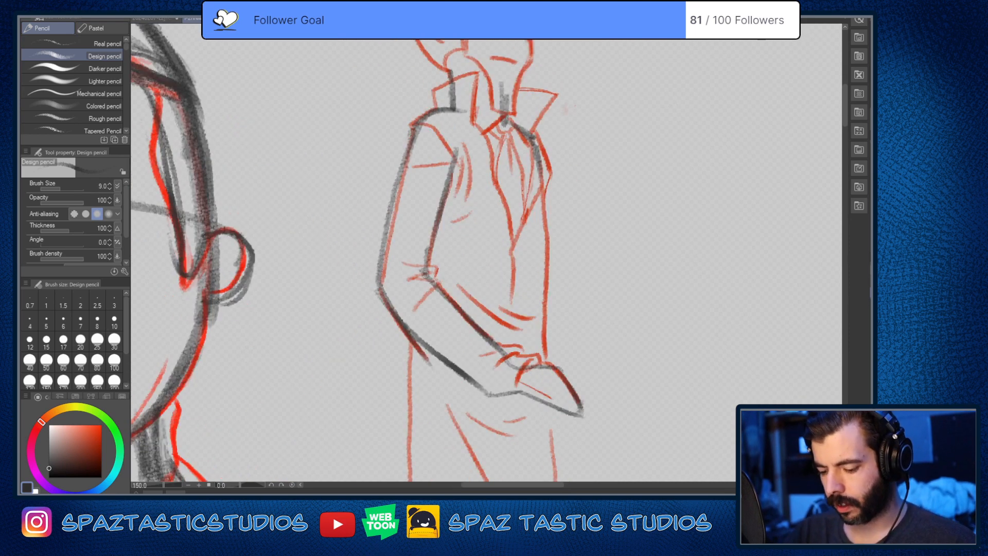
pyautogui.moveTo(502, 302); pyautogui.dragTo(483, 395)
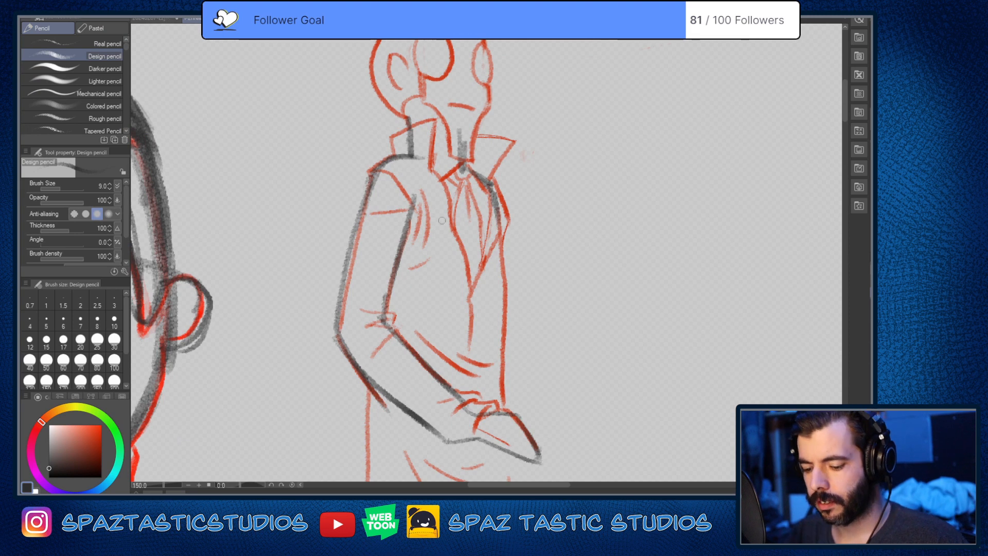
pyautogui.moveTo(402, 156); pyautogui.dragTo(424, 159)
pyautogui.moveTo(492, 170); pyautogui.dragTo(494, 217)
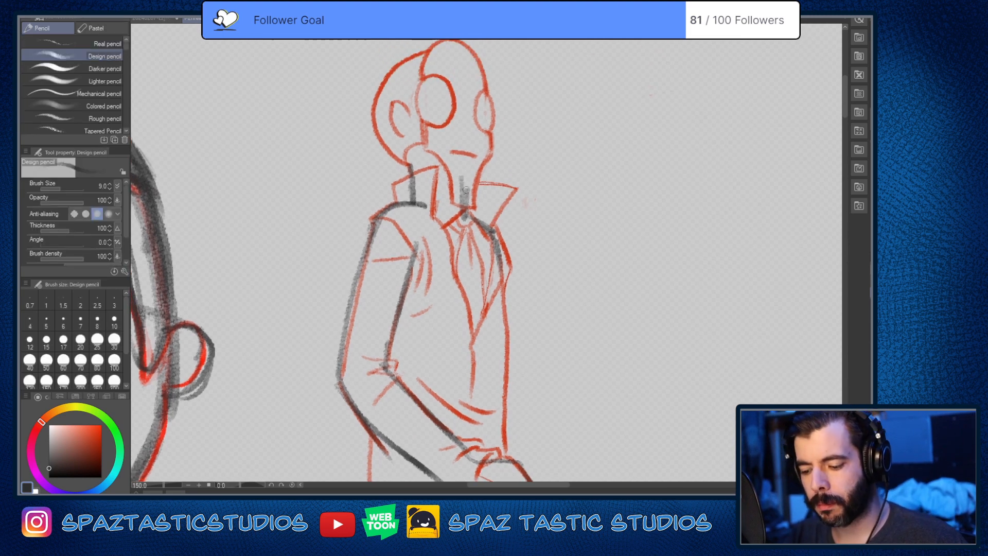
pyautogui.press('e')
pyautogui.moveTo(463, 177)
pyautogui.mouseDown()
pyautogui.moveTo(466, 217)
pyautogui.moveTo(478, 221)
pyautogui.moveTo(466, 208)
pyautogui.moveTo(492, 235)
pyautogui.mouseUp()
pyautogui.press('p')
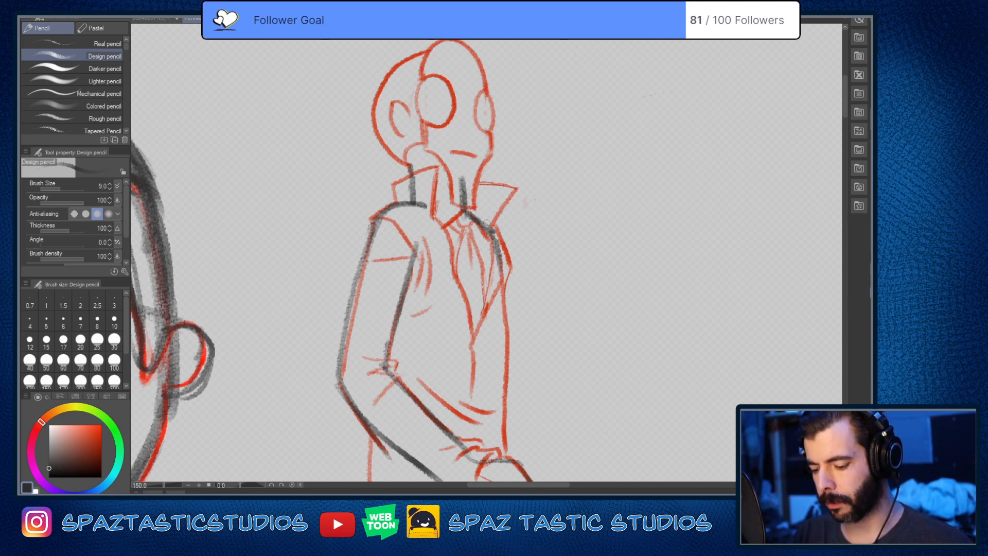
pyautogui.moveTo(484, 227)
pyautogui.mouseDown()
pyautogui.moveTo(499, 246)
pyautogui.moveTo(508, 306)
pyautogui.mouseUp()
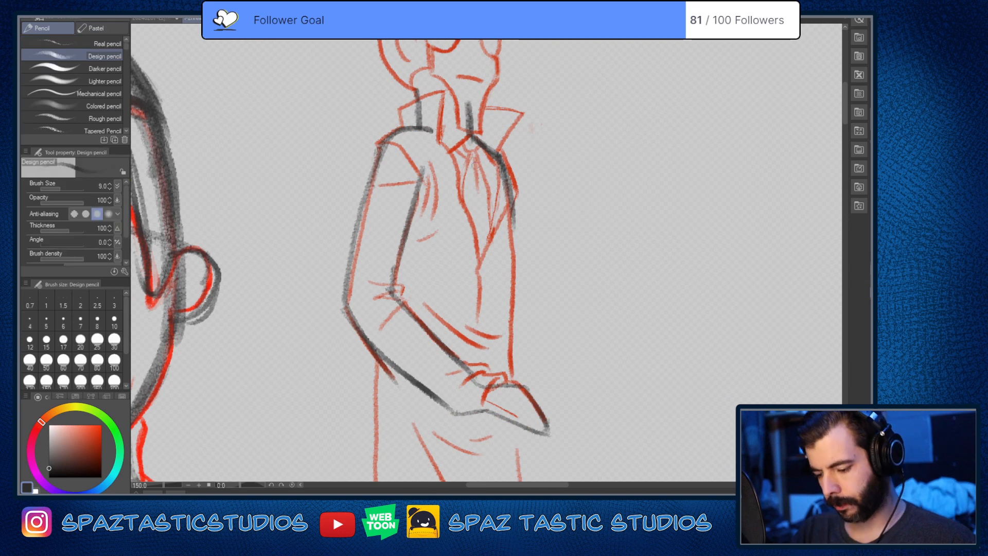
# Step: Draw a light centre line down the slender figure's torso from the collar toward the waist
pyautogui.moveTo(473, 152); pyautogui.dragTo(485, 311)
pyautogui.press('space')
pyautogui.moveTo(582, 369); pyautogui.dragTo(579, 286)
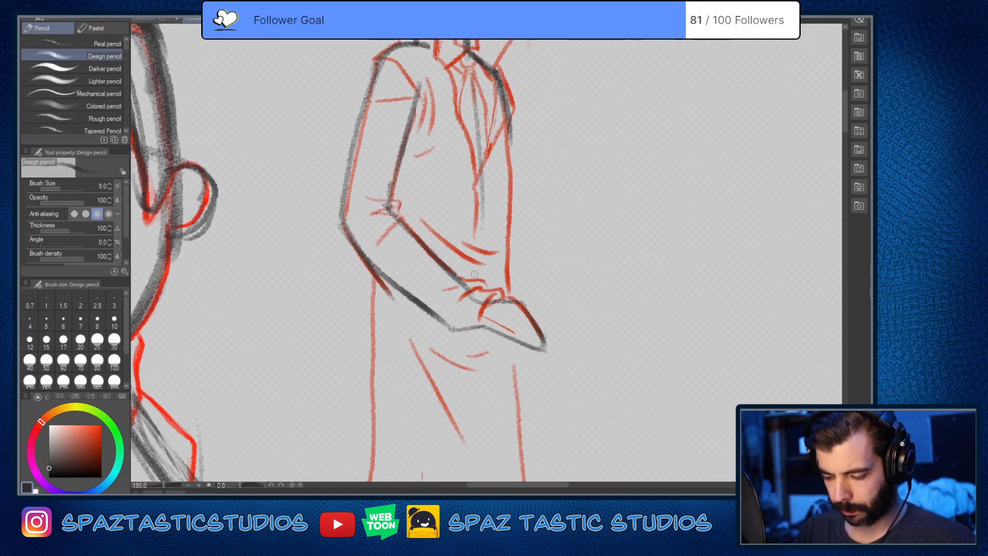
# Step: Darken the lower part of the slender figure's torso centre line and mark the waist with a short cross stroke
pyautogui.moveTo(480, 170); pyautogui.dragTo(481, 271)
pyautogui.moveTo(486, 158); pyautogui.dragTo(473, 248)
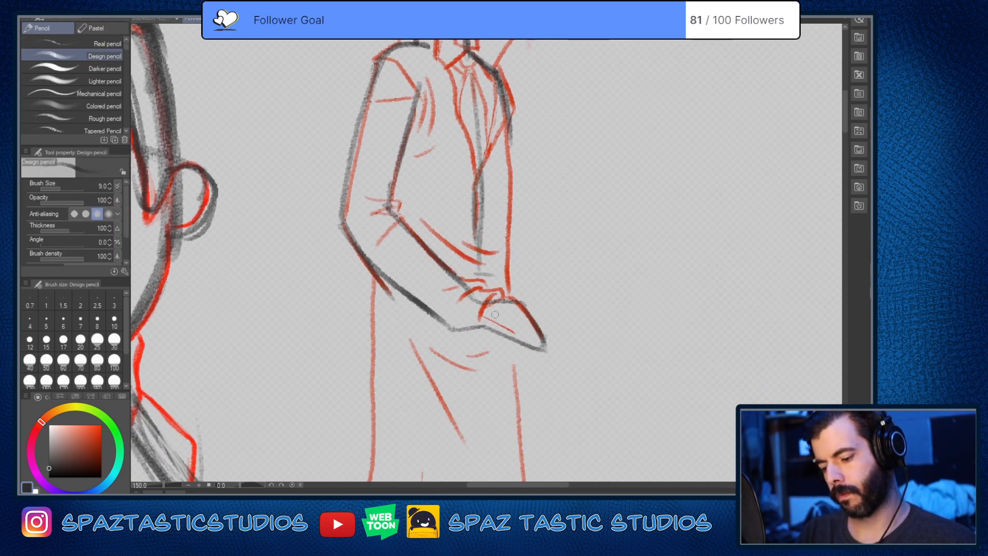
# Step: Outline the rounded back of the slender figure's skull in dark pencil and add the C-shaped ear inside it
pyautogui.press('space')
pyautogui.moveTo(456, 206); pyautogui.dragTo(441, 459)
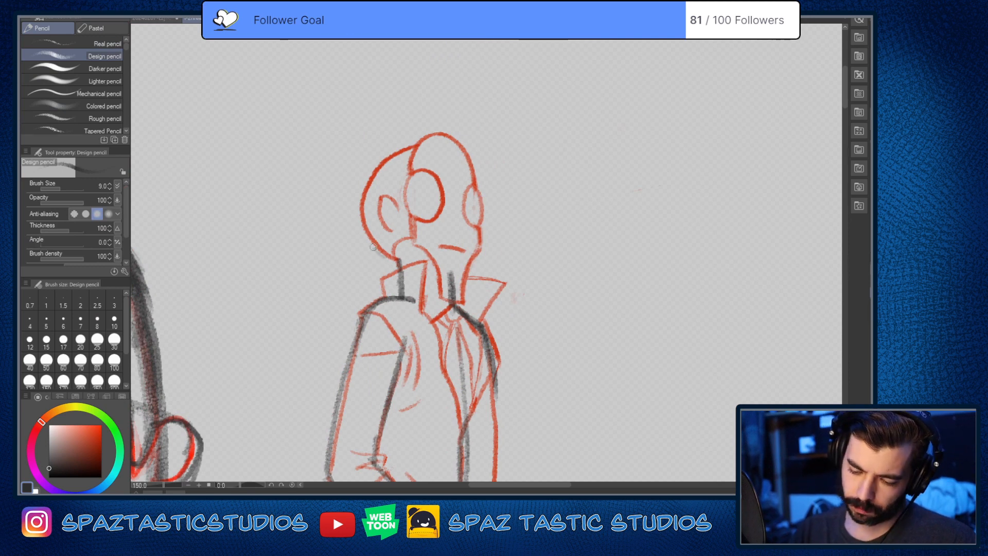
pyautogui.moveTo(373, 247)
pyautogui.mouseDown()
pyautogui.moveTo(366, 181)
pyautogui.moveTo(400, 156)
pyautogui.mouseUp()
pyautogui.moveTo(398, 212)
pyautogui.mouseDown()
pyautogui.moveTo(384, 197)
pyautogui.moveTo(387, 236)
pyautogui.moveTo(391, 200)
pyautogui.moveTo(401, 220)
pyautogui.mouseUp()
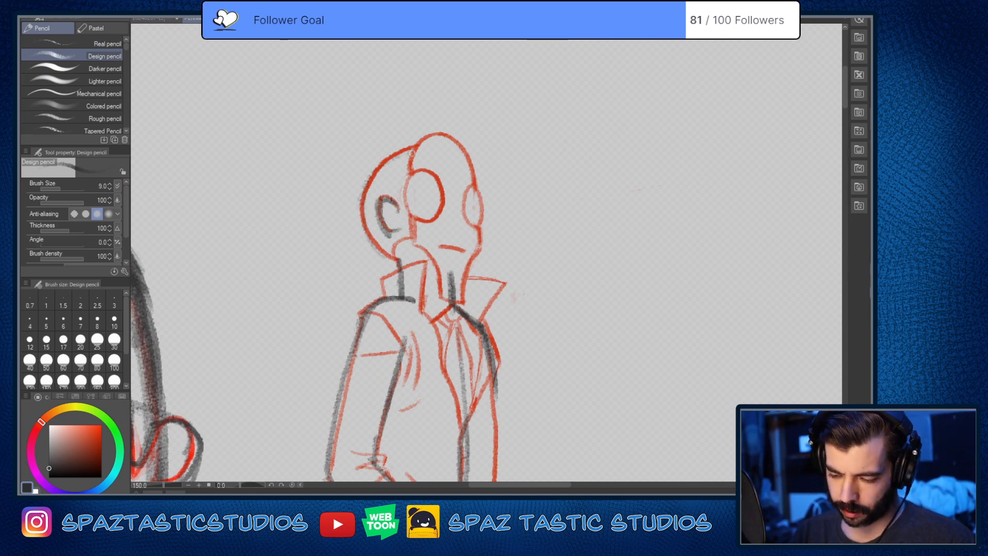
pyautogui.moveTo(412, 149)
pyautogui.mouseDown()
pyautogui.moveTo(394, 154)
pyautogui.moveTo(376, 247)
pyautogui.moveTo(394, 260)
pyautogui.mouseUp()
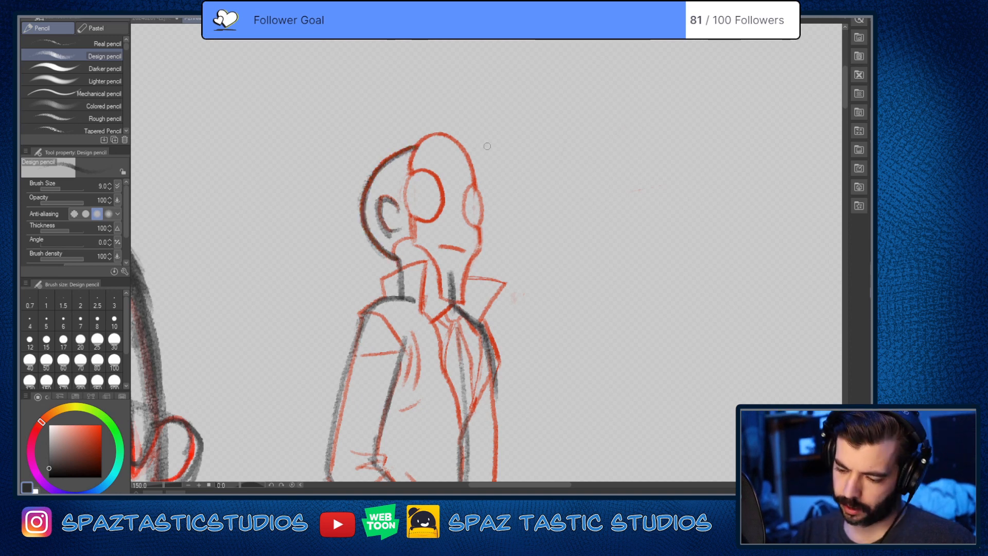
# Step: Draw the slender figure's elongated mask front, from the domed forehead down both sides to a narrow, squared-off chin
pyautogui.moveTo(477, 197)
pyautogui.mouseDown()
pyautogui.moveTo(481, 252)
pyautogui.moveTo(472, 157)
pyautogui.moveTo(418, 144)
pyautogui.moveTo(458, 135)
pyautogui.moveTo(476, 173)
pyautogui.mouseUp()
pyautogui.moveTo(419, 152); pyautogui.dragTo(412, 241)
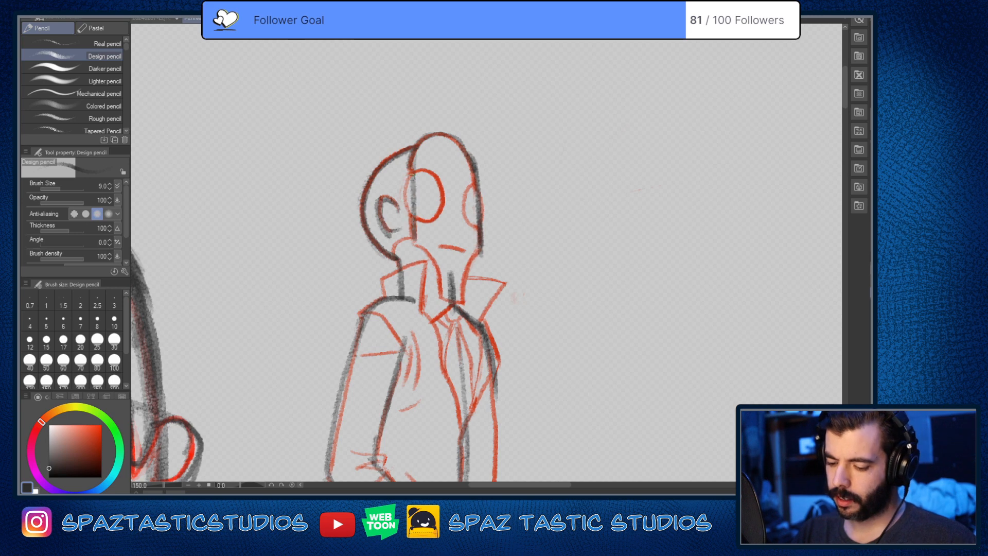
pyautogui.moveTo(410, 175)
pyautogui.mouseDown()
pyautogui.moveTo(412, 243)
pyautogui.moveTo(424, 243)
pyautogui.moveTo(412, 243)
pyautogui.moveTo(425, 250)
pyautogui.moveTo(442, 299)
pyautogui.moveTo(461, 301)
pyautogui.moveTo(480, 250)
pyautogui.moveTo(463, 296)
pyautogui.mouseUp()
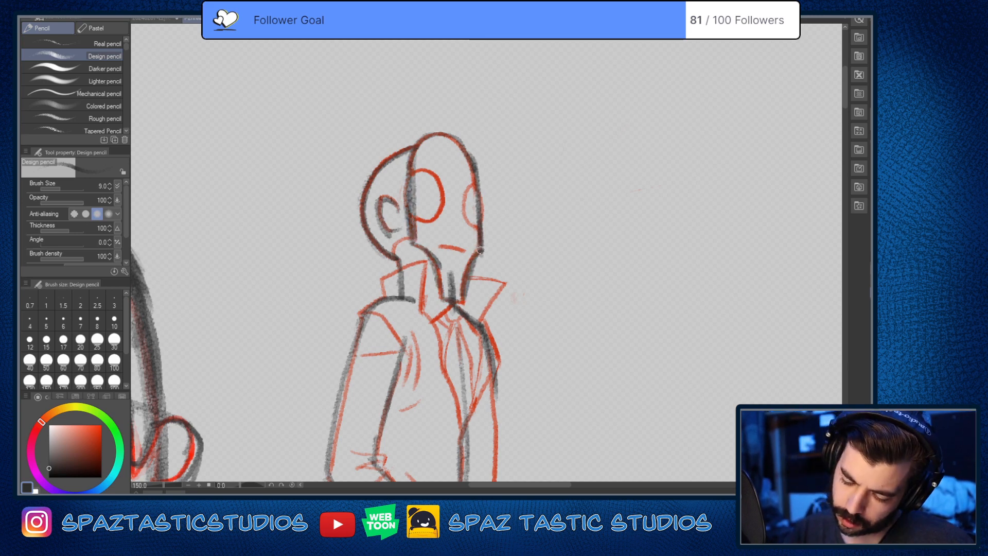
pyautogui.moveTo(483, 247); pyautogui.dragTo(463, 303)
pyautogui.moveTo(438, 261); pyautogui.dragTo(441, 302)
pyautogui.moveTo(437, 300); pyautogui.dragTo(460, 300)
# Step: Draw the two round eye lenses on the slender figure's mask, darken the ear, and add the small curve behind the jaw
pyautogui.moveTo(412, 177)
pyautogui.mouseDown()
pyautogui.moveTo(430, 168)
pyautogui.moveTo(438, 216)
pyautogui.moveTo(411, 215)
pyautogui.moveTo(434, 171)
pyautogui.moveTo(408, 176)
pyautogui.moveTo(417, 146)
pyautogui.mouseUp()
pyautogui.moveTo(476, 188)
pyautogui.mouseDown()
pyautogui.moveTo(465, 216)
pyautogui.moveTo(480, 185)
pyautogui.moveTo(475, 161)
pyautogui.moveTo(438, 134)
pyautogui.moveTo(400, 167)
pyautogui.moveTo(424, 140)
pyautogui.moveTo(453, 134)
pyautogui.moveTo(467, 151)
pyautogui.moveTo(452, 135)
pyautogui.moveTo(429, 141)
pyautogui.moveTo(410, 169)
pyautogui.mouseUp()
pyautogui.hotkey('ctrl', 'z')
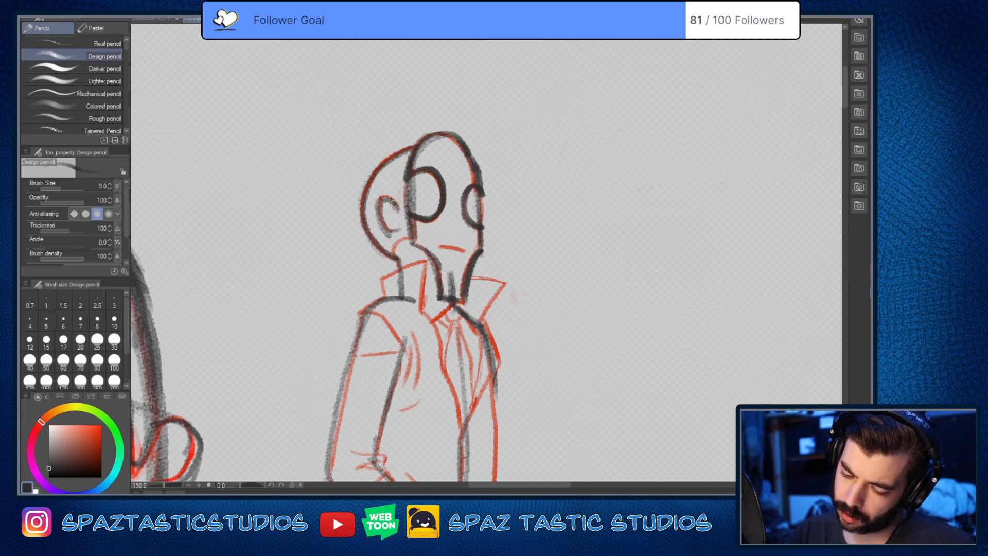
pyautogui.moveTo(394, 204); pyautogui.dragTo(379, 224)
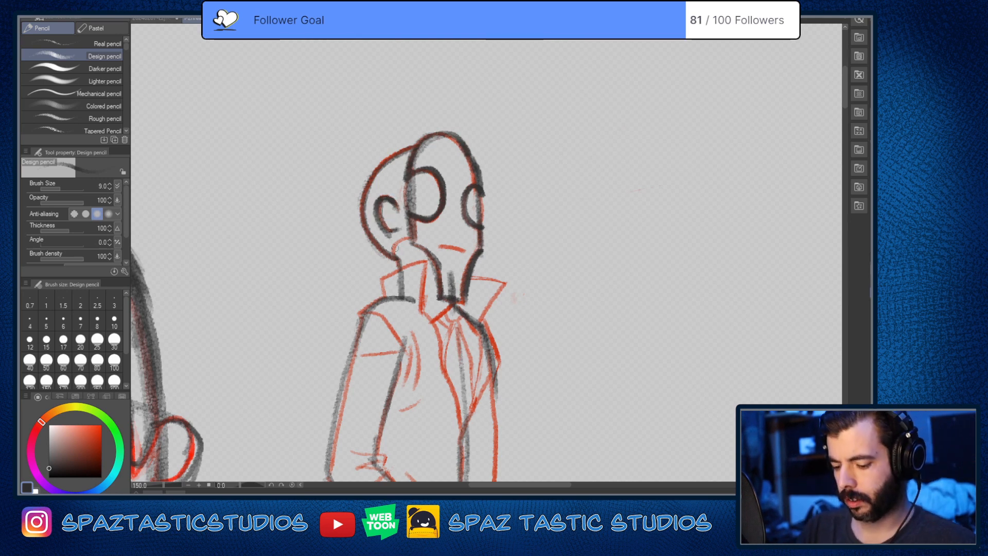
pyautogui.moveTo(391, 257); pyautogui.dragTo(405, 240)
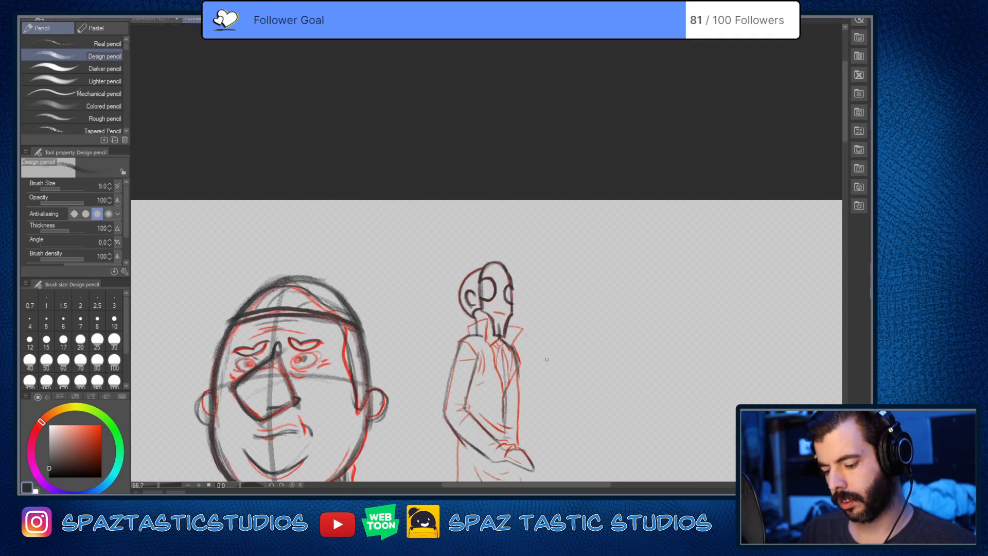
pyautogui.scroll(-3, 540, 348)
pyautogui.moveTo(540, 360)
pyautogui.mouseDown()
pyautogui.moveTo(473, 234)
pyautogui.moveTo(470, 198)
pyautogui.mouseUp()
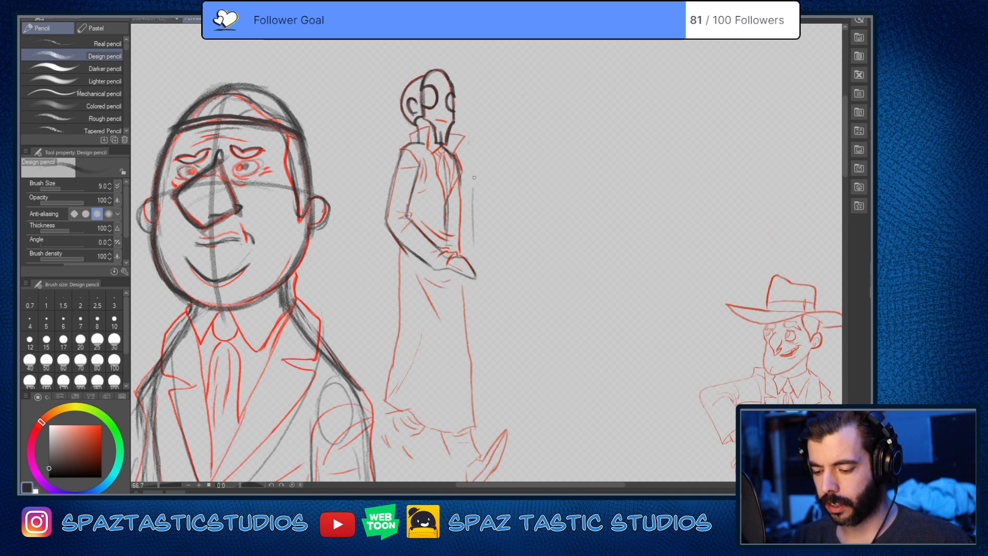
pyautogui.hotkey('ctrl', 'z')
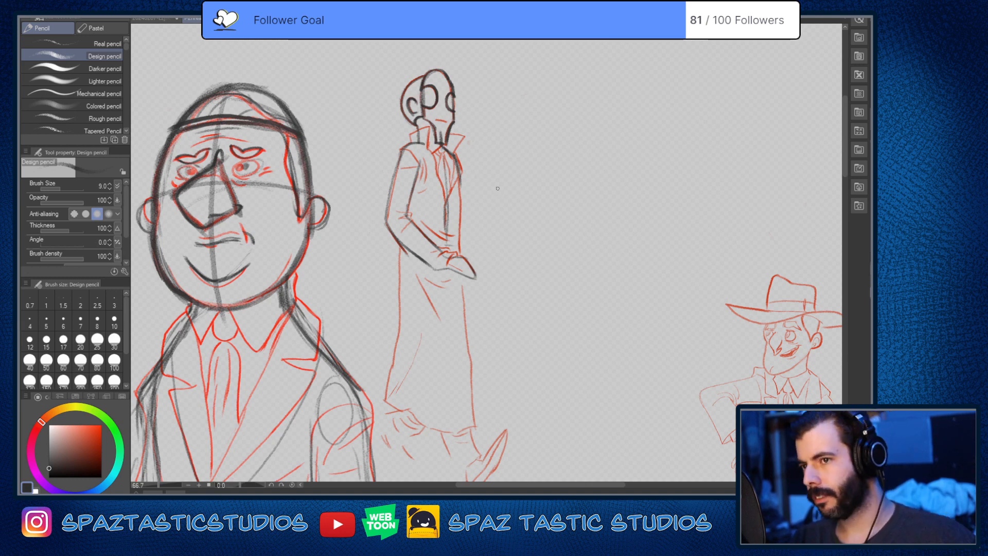
# Step: Draw the upper arc of the hatted man's cranium through the hat, from the front brow over to the ear
pyautogui.moveTo(635, 363); pyautogui.dragTo(514, 215)
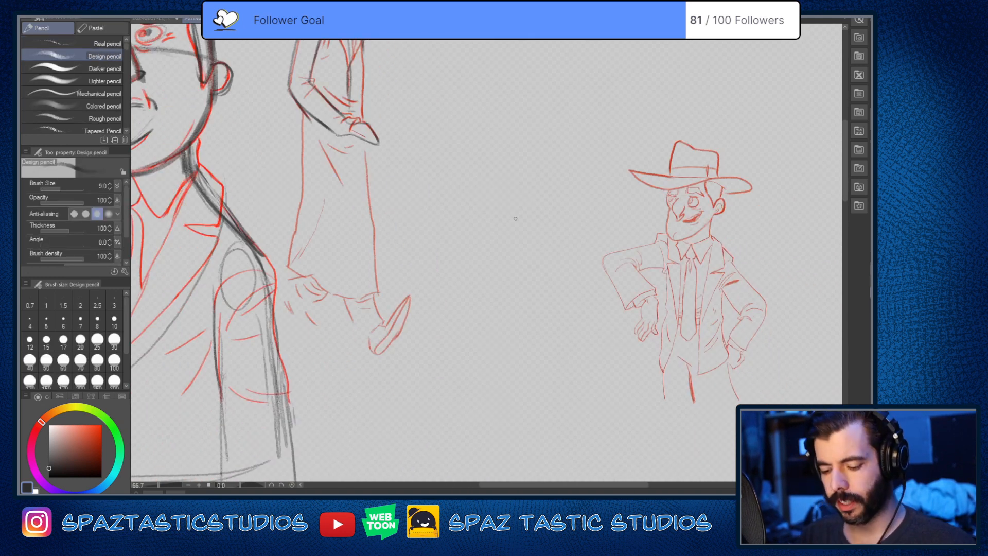
pyautogui.scroll(-2, 551, 392)
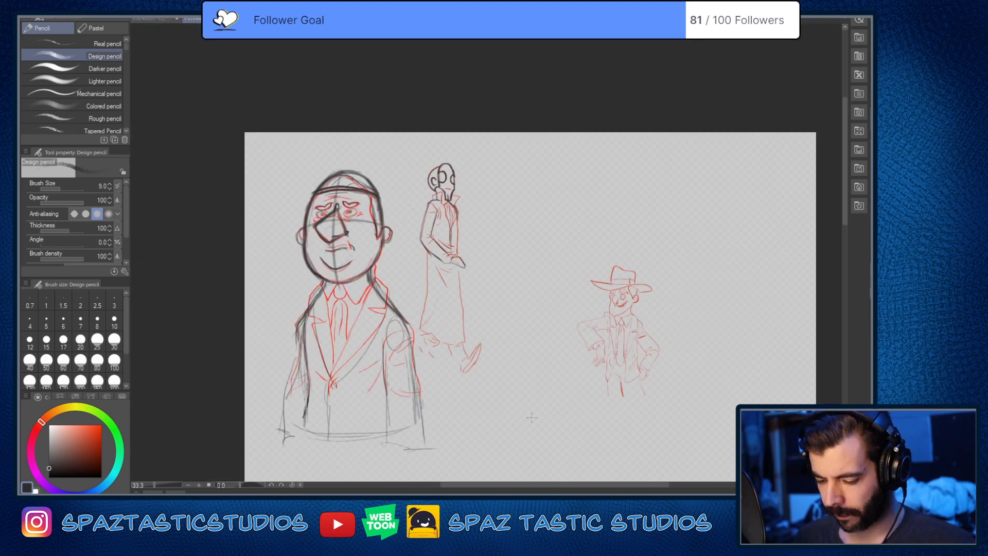
pyautogui.scroll(5, 643, 308)
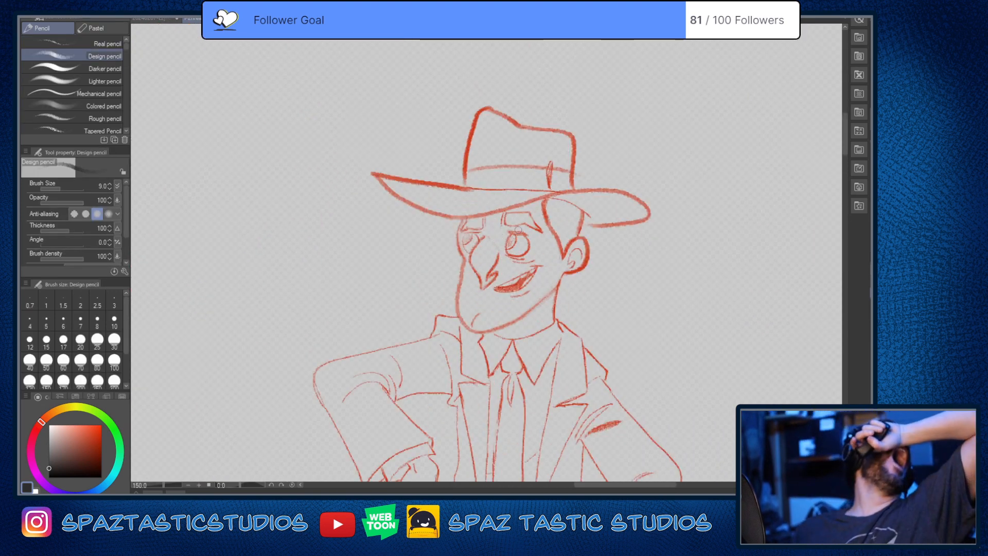
pyautogui.press('space')
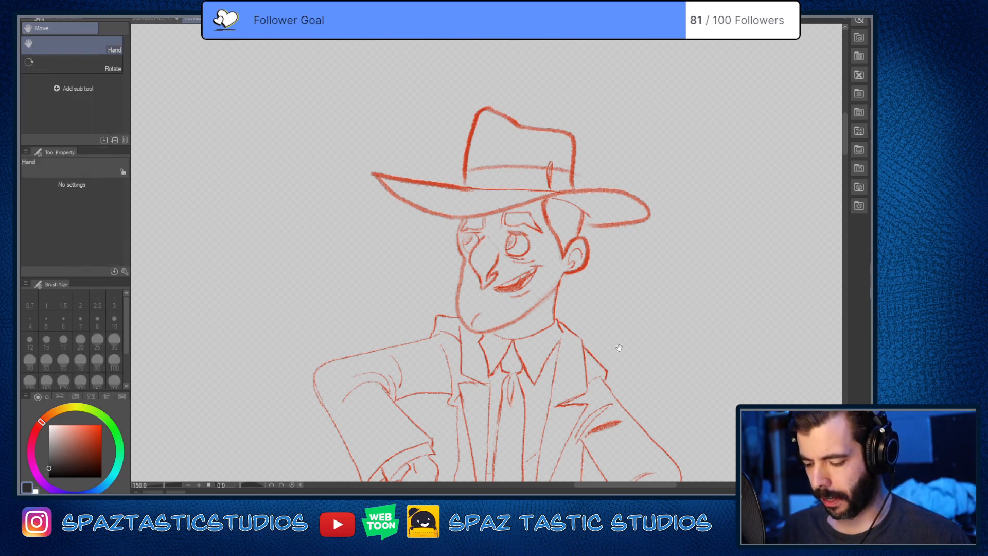
pyautogui.moveTo(619, 348)
pyautogui.mouseDown()
pyautogui.moveTo(595, 388)
pyautogui.moveTo(583, 325)
pyautogui.mouseUp()
pyautogui.press('space')
pyautogui.moveTo(560, 241); pyautogui.dragTo(572, 349)
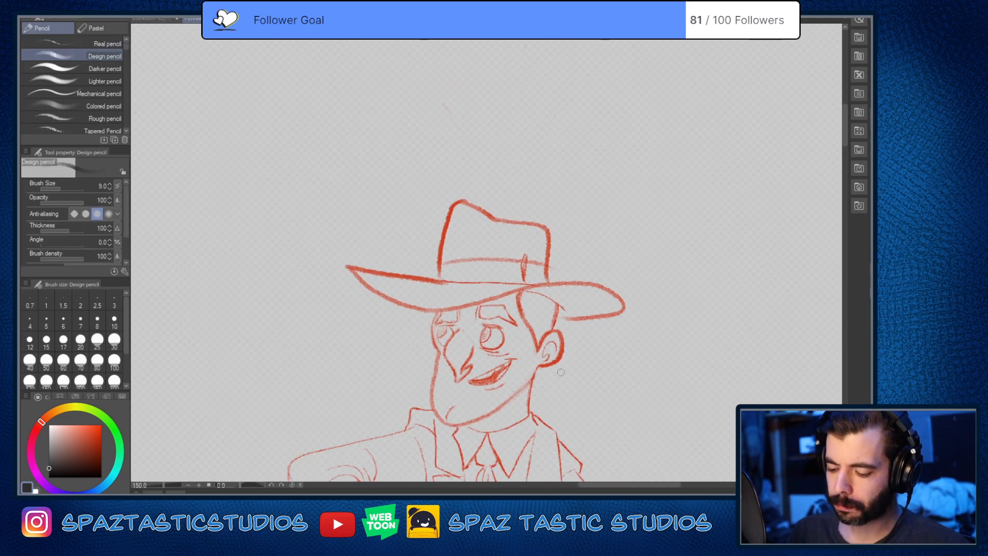
pyautogui.scroll(1, 520, 325)
pyautogui.press('space')
pyautogui.moveTo(616, 381); pyautogui.dragTo(617, 291)
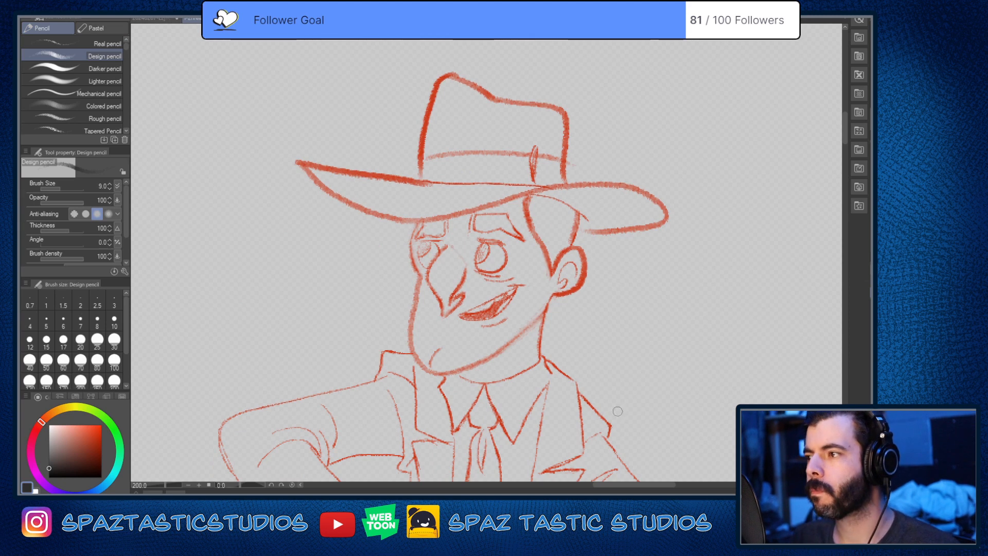
pyautogui.moveTo(412, 232); pyautogui.dragTo(497, 160)
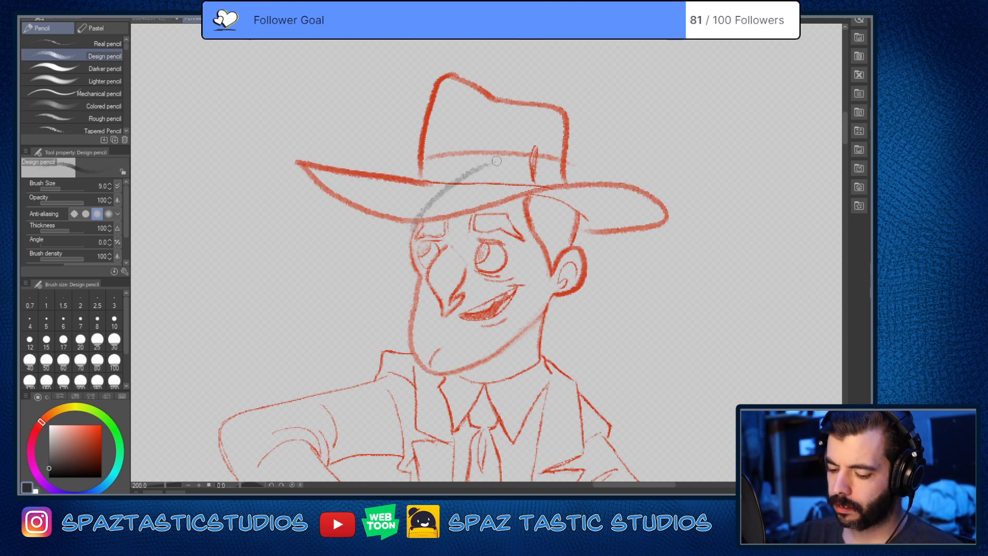
pyautogui.moveTo(437, 195)
pyautogui.mouseDown()
pyautogui.moveTo(520, 158)
pyautogui.moveTo(566, 191)
pyautogui.moveTo(570, 246)
pyautogui.moveTo(476, 176)
pyautogui.moveTo(411, 270)
pyautogui.mouseUp()
pyautogui.moveTo(414, 226)
pyautogui.mouseDown()
pyautogui.moveTo(469, 186)
pyautogui.moveTo(474, 169)
pyautogui.moveTo(533, 164)
pyautogui.moveTo(575, 171)
pyautogui.moveTo(579, 235)
pyautogui.mouseUp()
pyautogui.moveTo(419, 222)
pyautogui.mouseDown()
pyautogui.moveTo(408, 281)
pyautogui.moveTo(484, 167)
pyautogui.moveTo(538, 161)
pyautogui.moveTo(584, 188)
pyautogui.moveTo(584, 236)
pyautogui.moveTo(570, 257)
pyautogui.mouseUp()
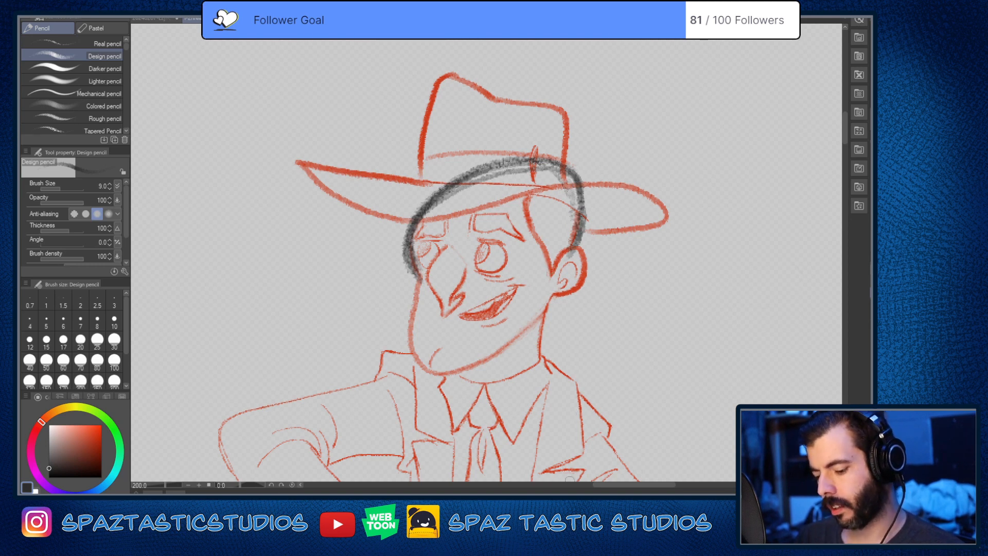
# Step: Close the hatted man's cranium oval with a lower curve running across the nose and upper mouth to the ear
pyautogui.moveTo(413, 272); pyautogui.dragTo(489, 299)
pyautogui.moveTo(575, 244)
pyautogui.mouseDown()
pyautogui.moveTo(533, 288)
pyautogui.moveTo(497, 307)
pyautogui.moveTo(434, 294)
pyautogui.mouseUp()
pyautogui.moveTo(507, 302)
pyautogui.mouseDown()
pyautogui.moveTo(587, 246)
pyautogui.moveTo(525, 299)
pyautogui.mouseUp()
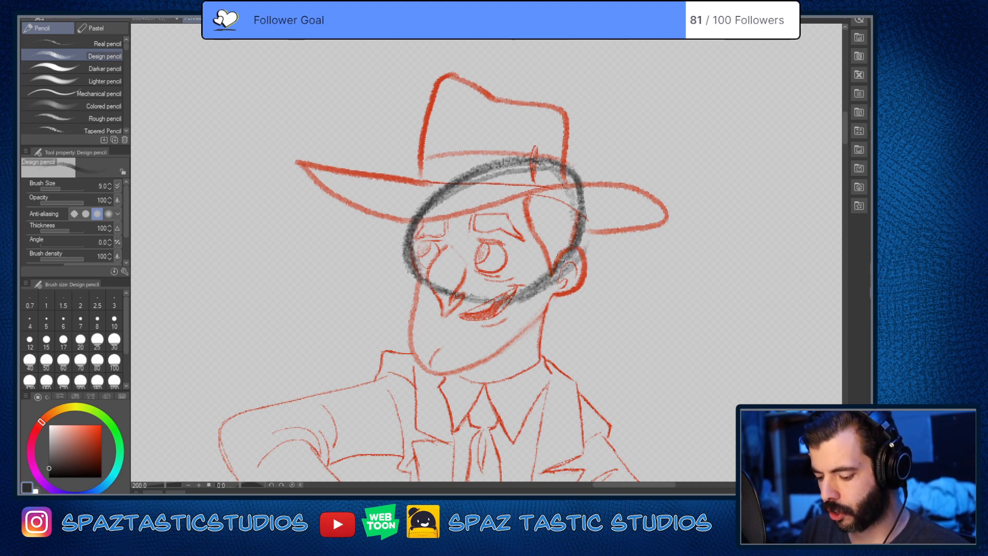
# Step: Outline the hatted man's long jaw as a rounded wedge hanging from the cranium oval down to the chin
pyautogui.moveTo(563, 255)
pyautogui.mouseDown()
pyautogui.moveTo(432, 297)
pyautogui.moveTo(410, 351)
pyautogui.mouseUp()
pyautogui.moveTo(412, 282)
pyautogui.mouseDown()
pyautogui.moveTo(418, 375)
pyautogui.moveTo(453, 379)
pyautogui.moveTo(548, 284)
pyautogui.moveTo(568, 244)
pyautogui.moveTo(540, 309)
pyautogui.moveTo(398, 322)
pyautogui.moveTo(410, 262)
pyautogui.moveTo(415, 366)
pyautogui.moveTo(555, 278)
pyautogui.moveTo(562, 257)
pyautogui.mouseUp()
pyautogui.hotkey('ctrl', 'z')
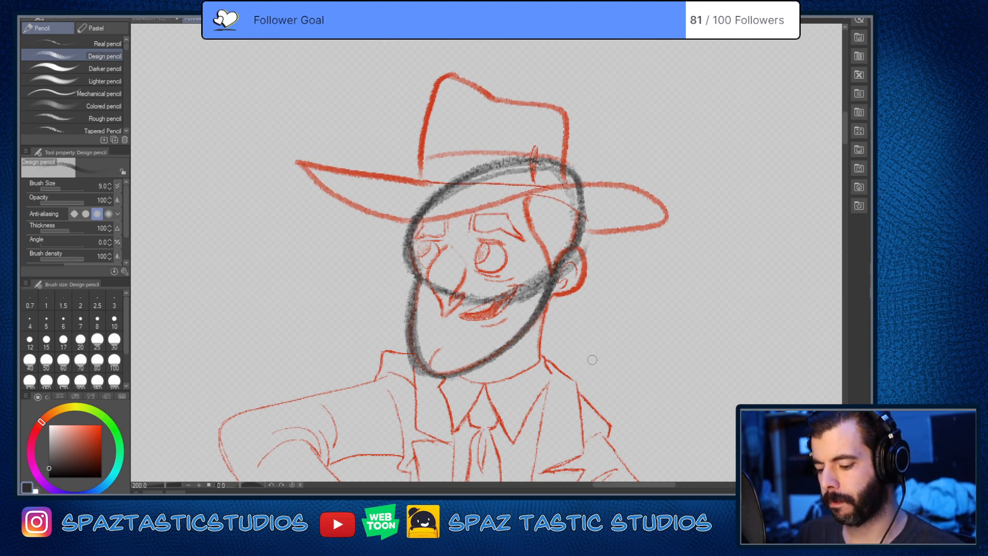
# Step: Draw a curved centre line down the hatted man's face from the forehead past the nose to the chin
pyautogui.moveTo(453, 201); pyautogui.dragTo(442, 319)
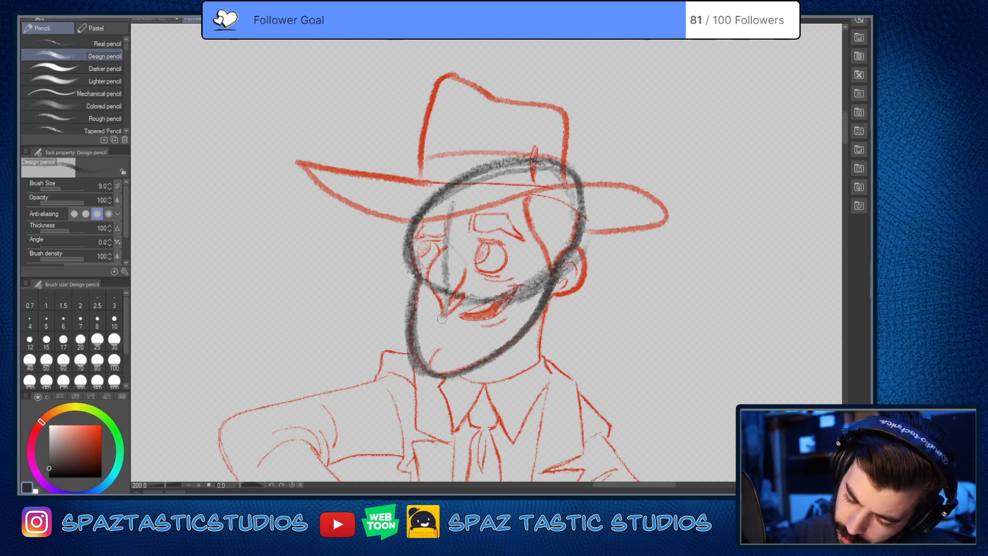
pyautogui.moveTo(449, 285)
pyautogui.mouseDown()
pyautogui.moveTo(428, 364)
pyautogui.moveTo(452, 251)
pyautogui.mouseUp()
pyautogui.moveTo(456, 206)
pyautogui.mouseDown()
pyautogui.moveTo(448, 223)
pyautogui.moveTo(466, 187)
pyautogui.moveTo(427, 364)
pyautogui.mouseUp()
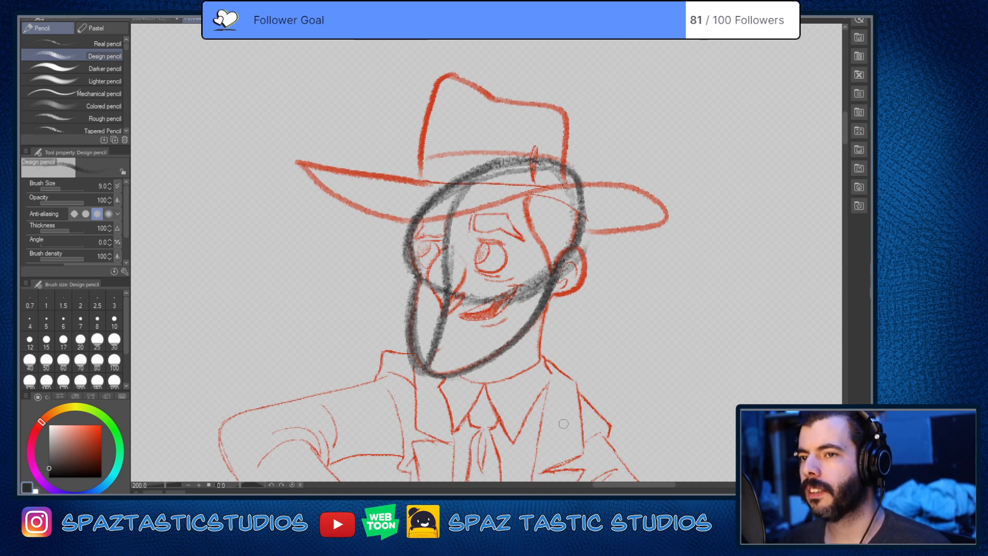
# Step: Compare the hatted man's head construction with those of the heavyset man and the slender coated figure
pyautogui.moveTo(506, 354); pyautogui.dragTo(728, 305)
pyautogui.scroll(-3, 645, 362)
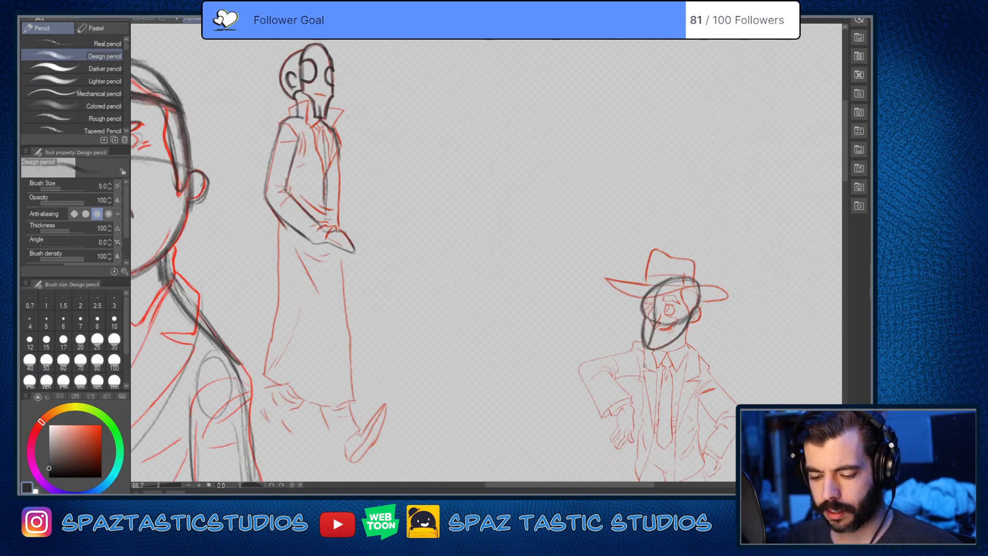
pyautogui.scroll(-2, 644, 365)
pyautogui.press('space')
pyautogui.scroll(3, 382, 268)
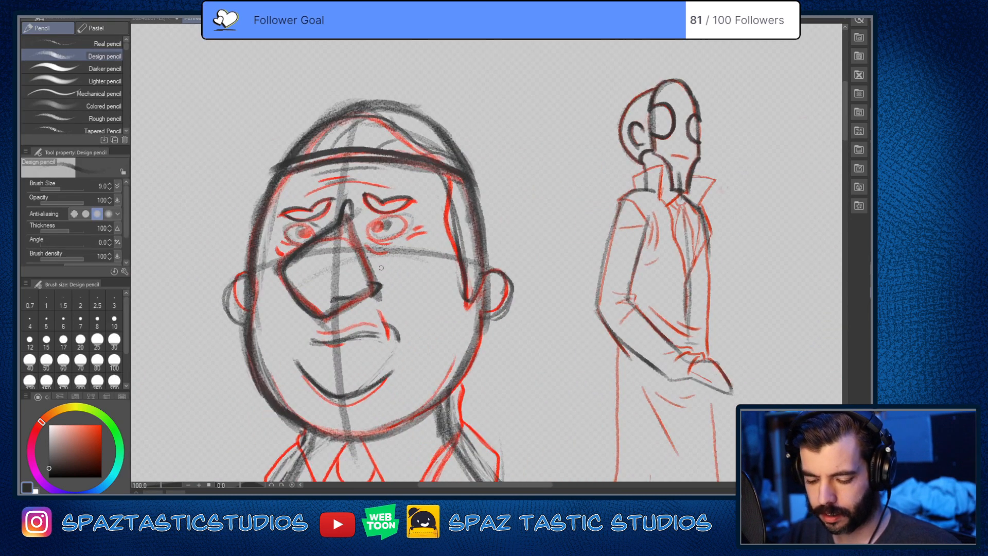
pyautogui.scroll(-3, 382, 268)
pyautogui.press('space')
pyautogui.scroll(2, 625, 352)
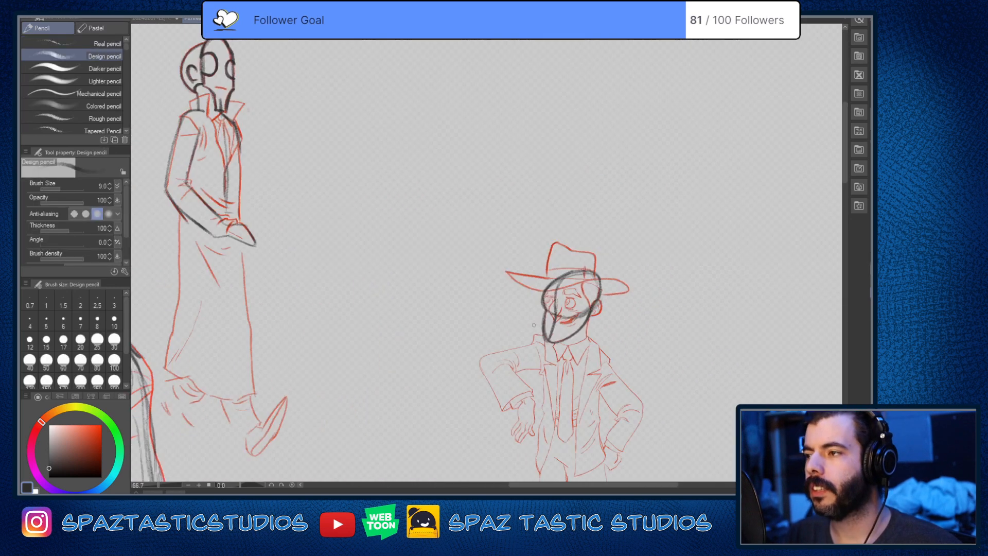
pyautogui.scroll(2, 579, 307)
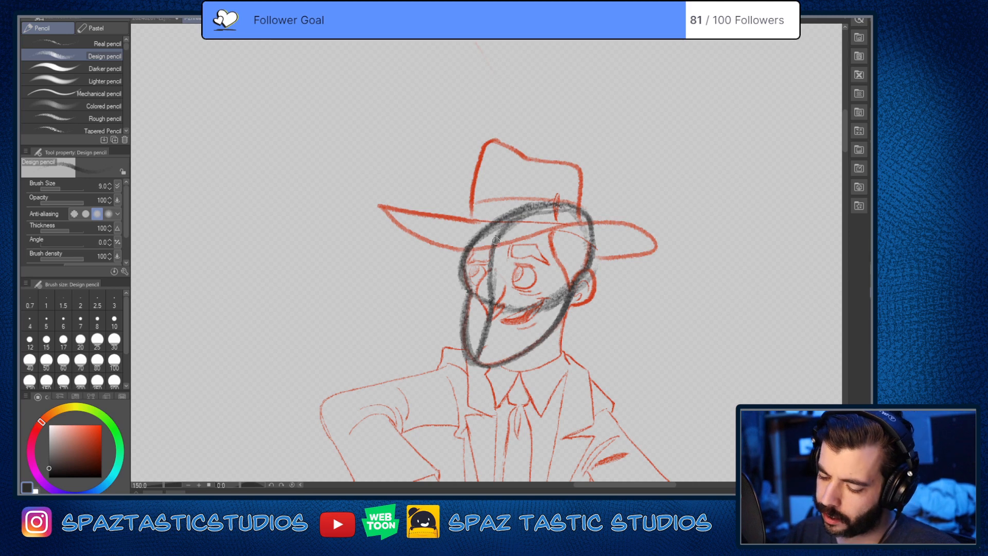
# Step: Draw a plain cranium circle in the empty space beside the hatted man as a separate head demonstration
pyautogui.press('space')
pyautogui.moveTo(656, 349)
pyautogui.mouseDown()
pyautogui.moveTo(545, 293)
pyautogui.moveTo(453, 311)
pyautogui.mouseUp()
pyautogui.moveTo(562, 329); pyautogui.dragTo(589, 326)
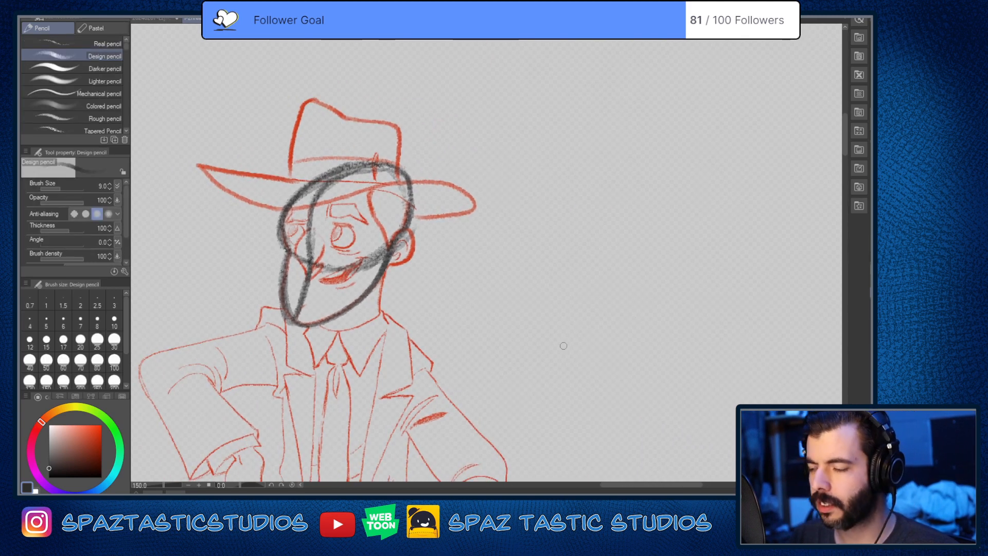
pyautogui.moveTo(579, 155)
pyautogui.mouseDown()
pyautogui.moveTo(615, 216)
pyautogui.moveTo(545, 178)
pyautogui.moveTo(591, 229)
pyautogui.moveTo(581, 155)
pyautogui.moveTo(581, 288)
pyautogui.mouseUp()
pyautogui.hotkey('ctrl', 'z')
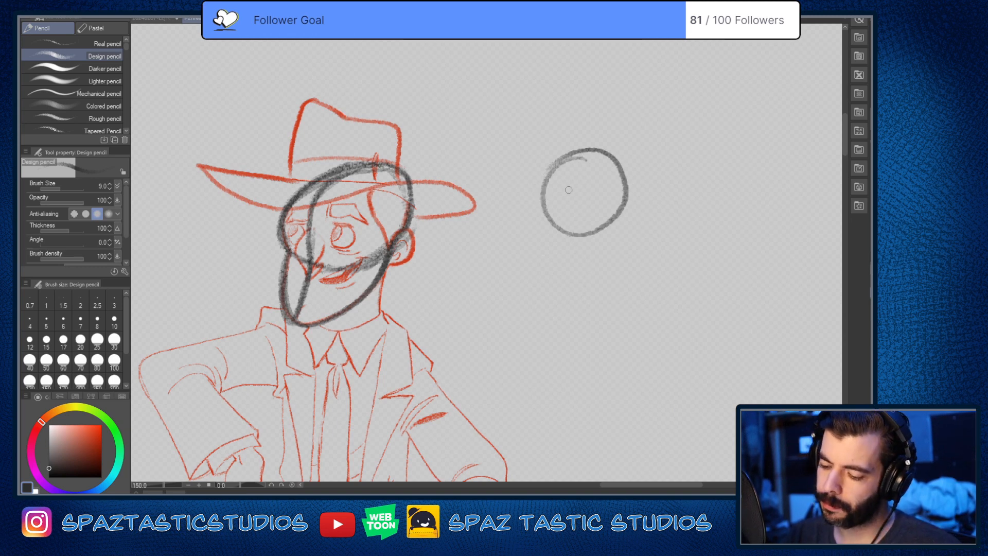
# Step: Add a vertical face centre line and a light angular jaw with straight sides and a pointed chin below the circle
pyautogui.moveTo(567, 173); pyautogui.dragTo(580, 293)
pyautogui.moveTo(567, 175)
pyautogui.mouseDown()
pyautogui.moveTo(569, 270)
pyautogui.moveTo(610, 265)
pyautogui.mouseUp()
pyautogui.moveTo(625, 205); pyautogui.dragTo(615, 260)
pyautogui.moveTo(543, 183)
pyautogui.mouseDown()
pyautogui.moveTo(570, 283)
pyautogui.moveTo(595, 276)
pyautogui.moveTo(624, 207)
pyautogui.mouseUp()
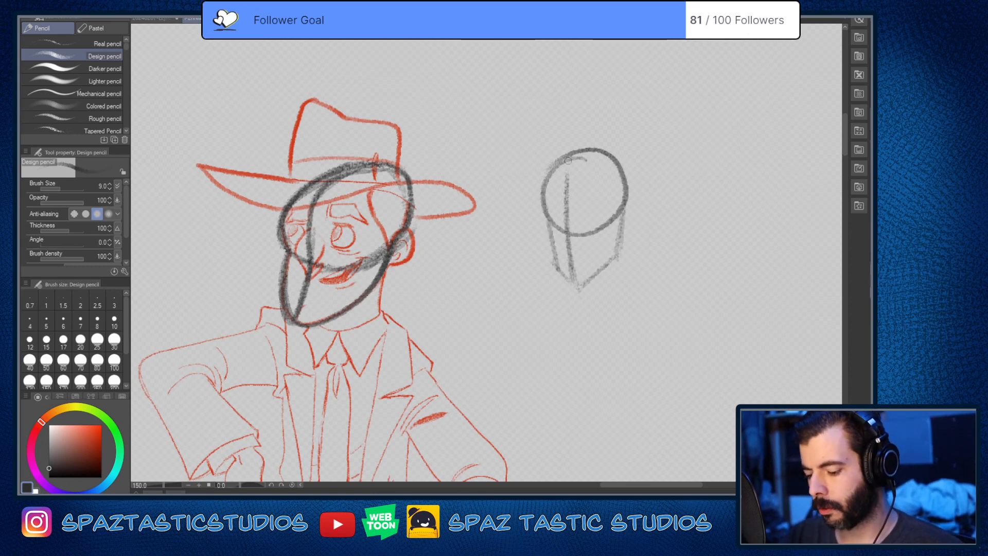
pyautogui.moveTo(571, 166)
pyautogui.mouseDown()
pyautogui.moveTo(577, 297)
pyautogui.moveTo(571, 154)
pyautogui.moveTo(592, 148)
pyautogui.mouseUp()
pyautogui.hotkey('ctrl', 'z')
pyautogui.hotkey('ctrl', 'z')
pyautogui.hotkey('ctrl', 'z')
pyautogui.hotkey('ctrl', 'z')
pyautogui.hotkey('ctrl', 'z')
pyautogui.hotkey('ctrl', 'z')
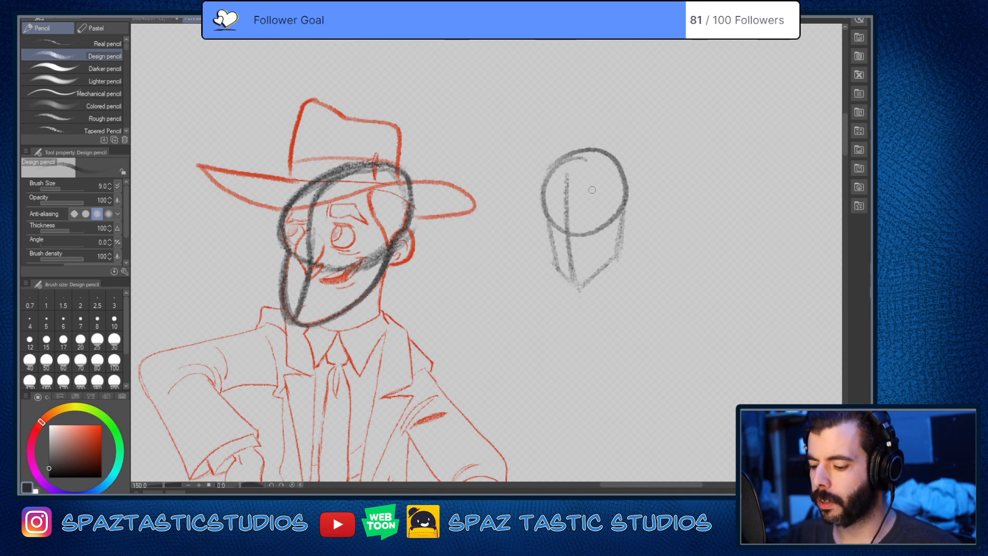
# Step: Curve the demonstration head's centre line from the crown to the chin and redraw the front jaw side meeting it
pyautogui.moveTo(584, 152)
pyautogui.mouseDown()
pyautogui.moveTo(566, 222)
pyautogui.moveTo(573, 282)
pyautogui.mouseUp()
pyautogui.moveTo(571, 226); pyautogui.dragTo(562, 291)
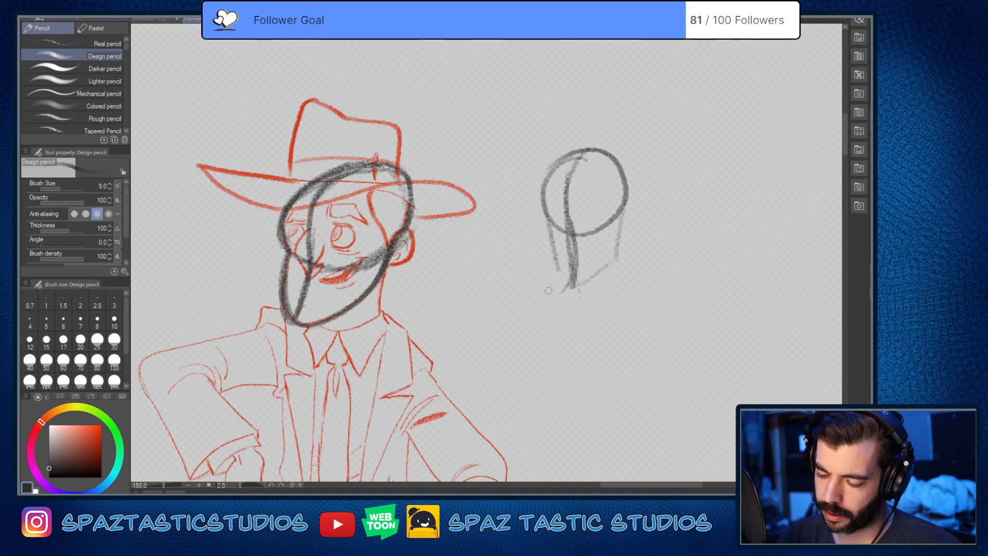
pyautogui.moveTo(556, 255); pyautogui.dragTo(566, 291)
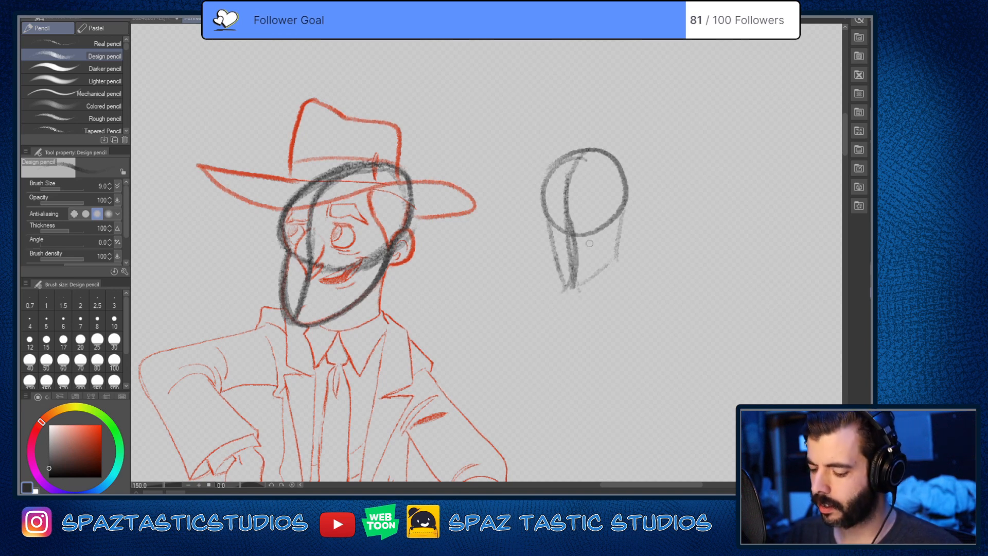
# Step: Erase part of the demonstration head's centre line and redraw it as a darker curve bending around the cranium and jaw
pyautogui.press('e')
pyautogui.moveTo(570, 216); pyautogui.dragTo(570, 287)
pyautogui.press('p')
pyautogui.moveTo(567, 200)
pyautogui.mouseDown()
pyautogui.moveTo(574, 273)
pyautogui.moveTo(570, 214)
pyautogui.moveTo(589, 148)
pyautogui.moveTo(621, 166)
pyautogui.mouseUp()
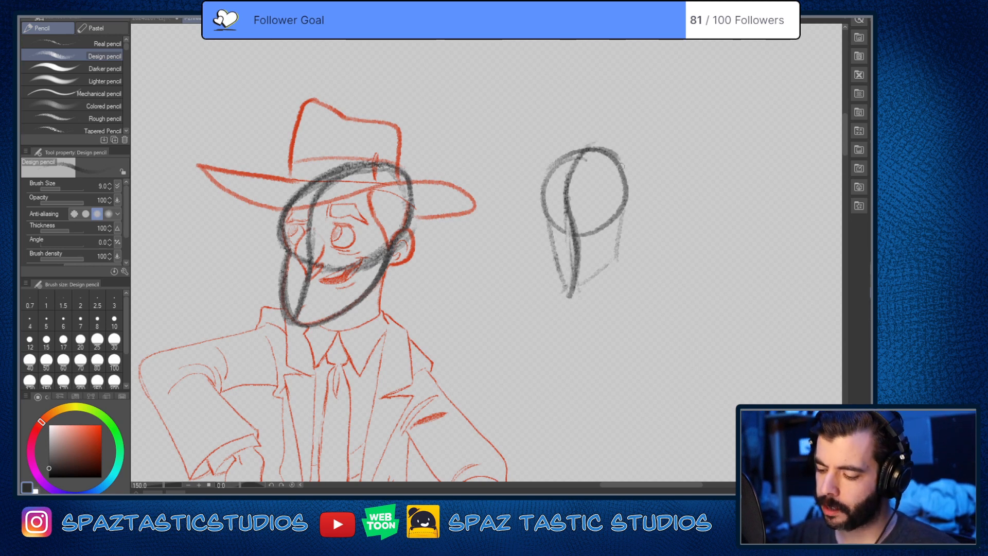
# Step: Reshape the demonstration head's angular jaw into a fuller, rounded wedge with darker outlines on both sides
pyautogui.moveTo(572, 223)
pyautogui.mouseDown()
pyautogui.moveTo(576, 292)
pyautogui.moveTo(547, 238)
pyautogui.moveTo(550, 299)
pyautogui.mouseUp()
pyautogui.moveTo(545, 233)
pyautogui.mouseDown()
pyautogui.moveTo(571, 311)
pyautogui.moveTo(610, 253)
pyautogui.moveTo(625, 205)
pyautogui.moveTo(572, 305)
pyautogui.moveTo(617, 195)
pyautogui.mouseUp()
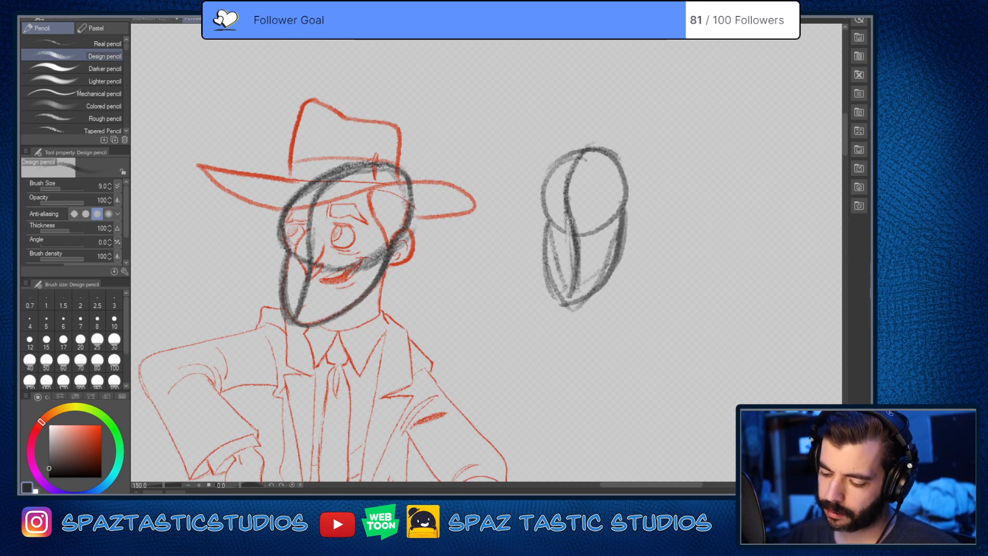
pyautogui.moveTo(559, 234)
pyautogui.mouseDown()
pyautogui.moveTo(537, 195)
pyautogui.moveTo(571, 146)
pyautogui.moveTo(626, 139)
pyautogui.moveTo(538, 196)
pyautogui.moveTo(545, 234)
pyautogui.mouseUp()
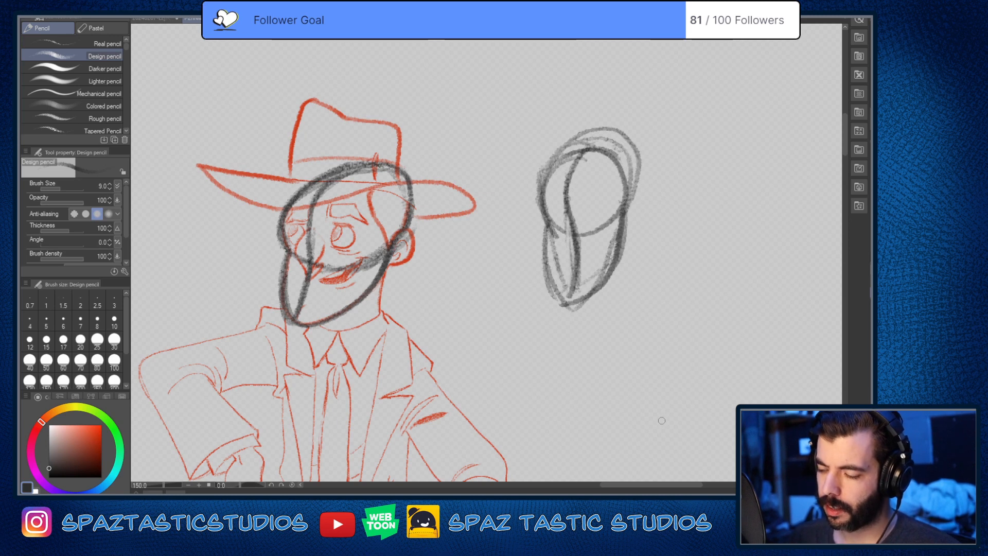
pyautogui.hotkey('ctrl', 'z')
pyautogui.hotkey('ctrl', 'z')
pyautogui.hotkey('ctrl', 'z')
pyautogui.hotkey('ctrl', 'z')
pyautogui.hotkey('ctrl', 'z')
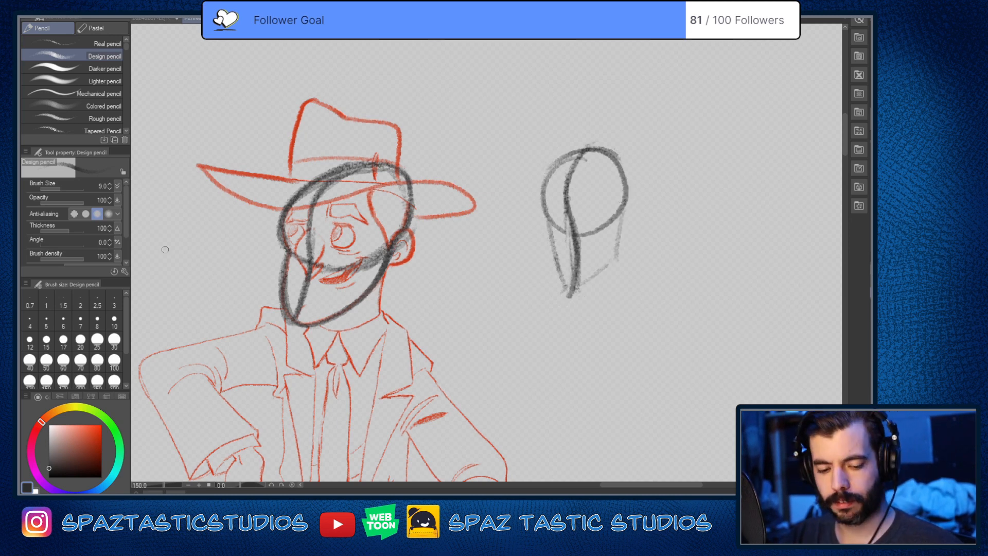
# Step: Erase the demonstration head beside the hatted man using the Soft eraser at size 50
pyautogui.press('e')
pyautogui.press(']')
pyautogui.press(']')
pyautogui.press(']')
pyautogui.press(']')
pyautogui.press(']')
pyautogui.press(']')
pyautogui.press(']')
pyautogui.press(']')
pyautogui.press(']')
pyautogui.press(']')
pyautogui.press(']')
pyautogui.press(']')
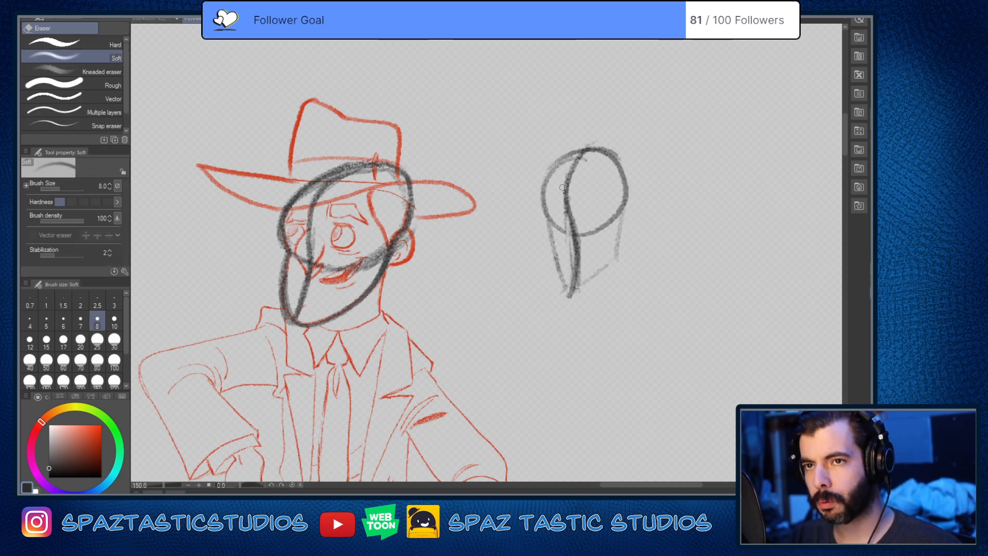
pyautogui.moveTo(548, 154)
pyautogui.mouseDown()
pyautogui.moveTo(554, 206)
pyautogui.moveTo(606, 253)
pyautogui.moveTo(578, 163)
pyautogui.moveTo(600, 144)
pyautogui.moveTo(636, 226)
pyautogui.mouseUp()
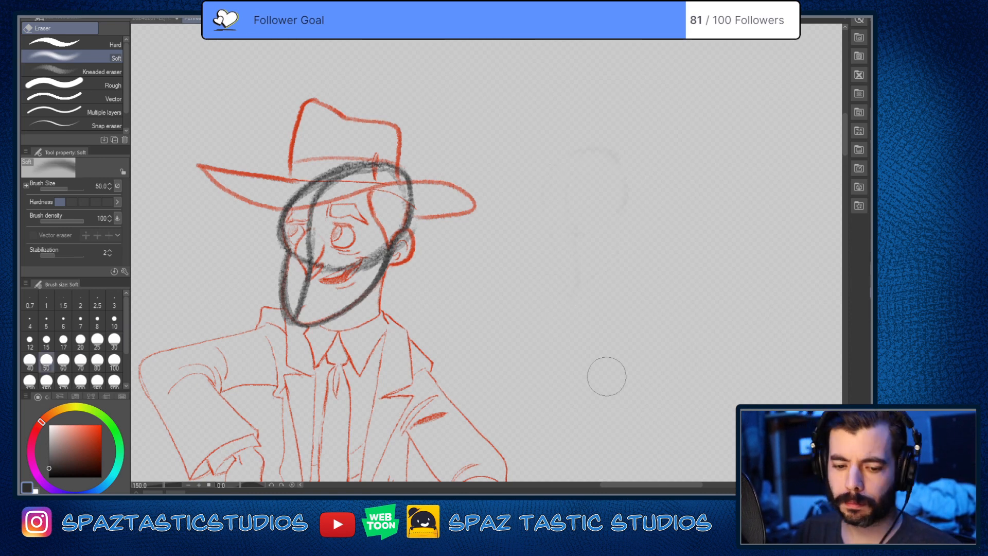
# Step: Draw a gently curved brow line across the hatted man's head from the front cranium edge to the top of the ear
pyautogui.press('p')
pyautogui.press('space')
pyautogui.moveTo(494, 310); pyautogui.dragTo(615, 283)
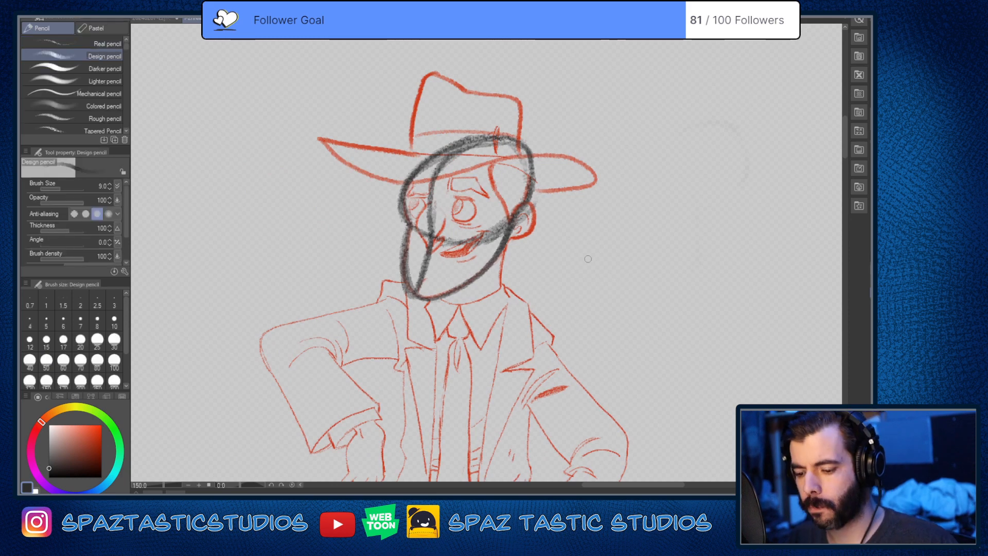
pyautogui.scroll(1, 530, 216)
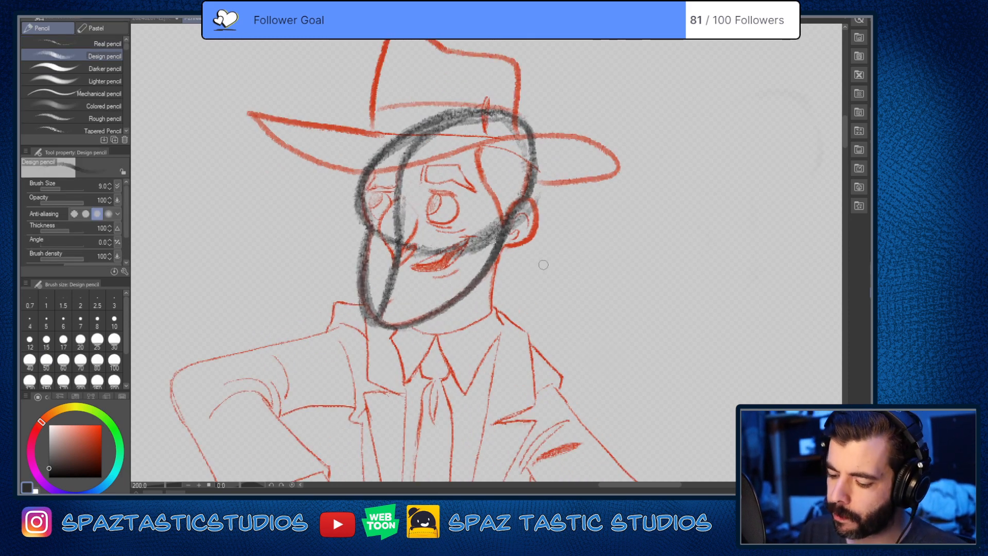
pyautogui.moveTo(527, 200); pyautogui.dragTo(369, 193)
pyautogui.press('^')
pyautogui.press('^')
pyautogui.scroll(2, 504, 215)
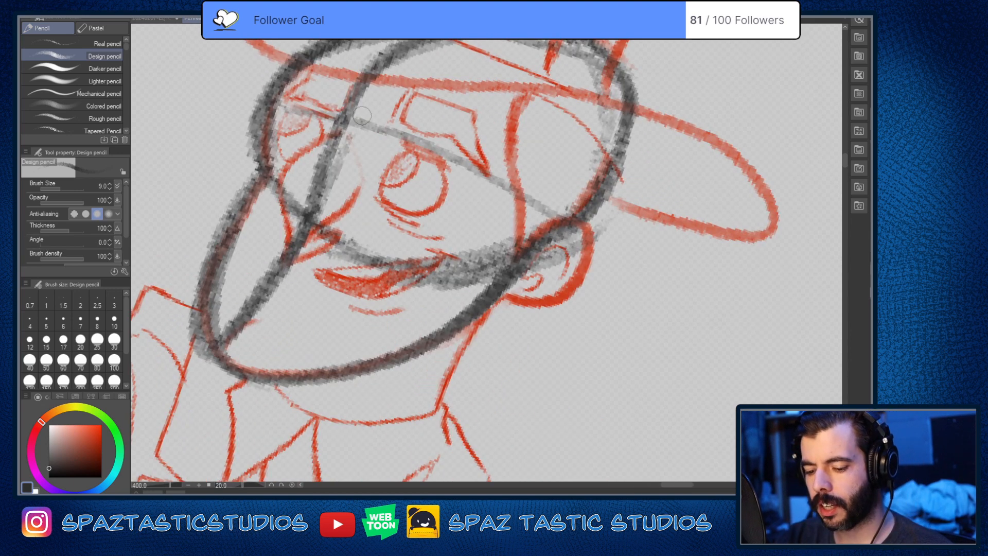
pyautogui.moveTo(278, 99)
pyautogui.mouseDown()
pyautogui.moveTo(393, 133)
pyautogui.moveTo(540, 211)
pyautogui.moveTo(592, 255)
pyautogui.mouseUp()
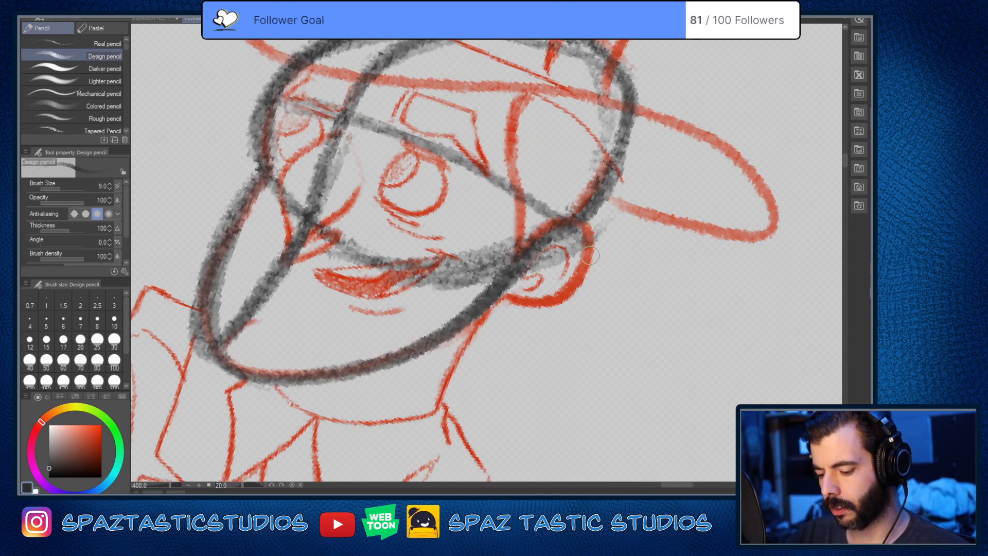
pyautogui.scroll(-3, 568, 347)
pyautogui.press('-')
pyautogui.press('-')
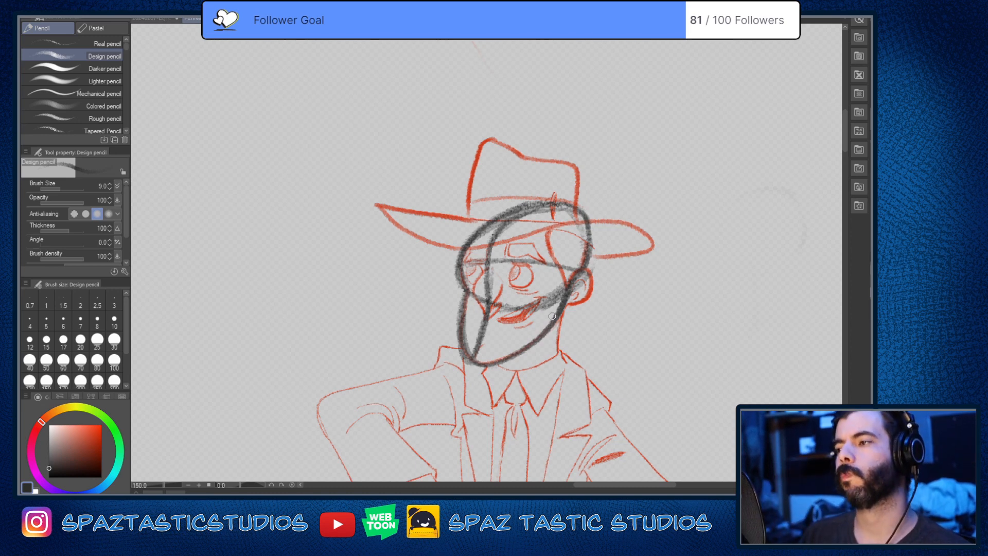
pyautogui.scroll(1, 562, 304)
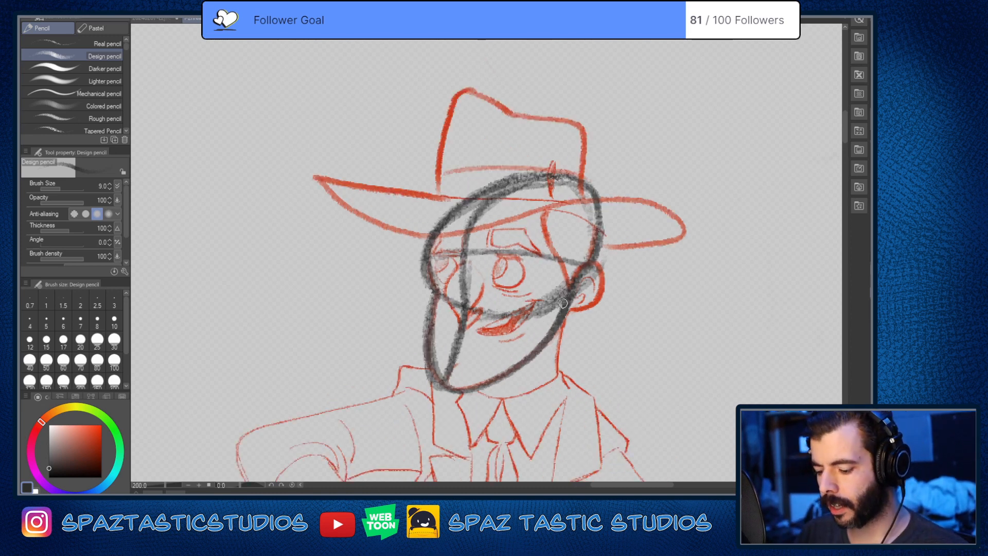
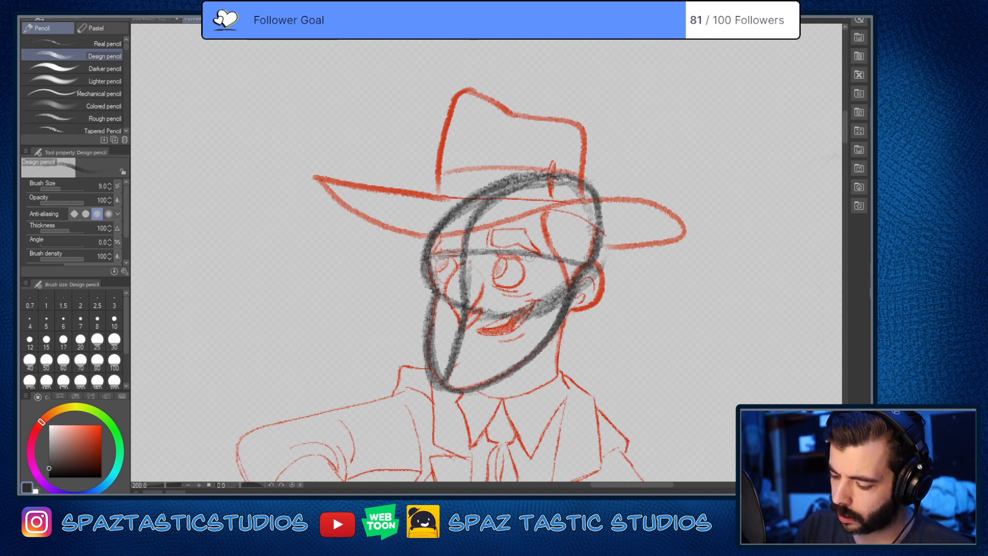
# Step: Darken the hatted man's brow line and extend it slightly past the front of the face
pyautogui.moveTo(530, 257)
pyautogui.mouseDown()
pyautogui.moveTo(605, 265)
pyautogui.moveTo(469, 252)
pyautogui.mouseUp()
pyautogui.moveTo(603, 267)
pyautogui.mouseDown()
pyautogui.moveTo(471, 257)
pyautogui.moveTo(394, 269)
pyautogui.mouseUp()
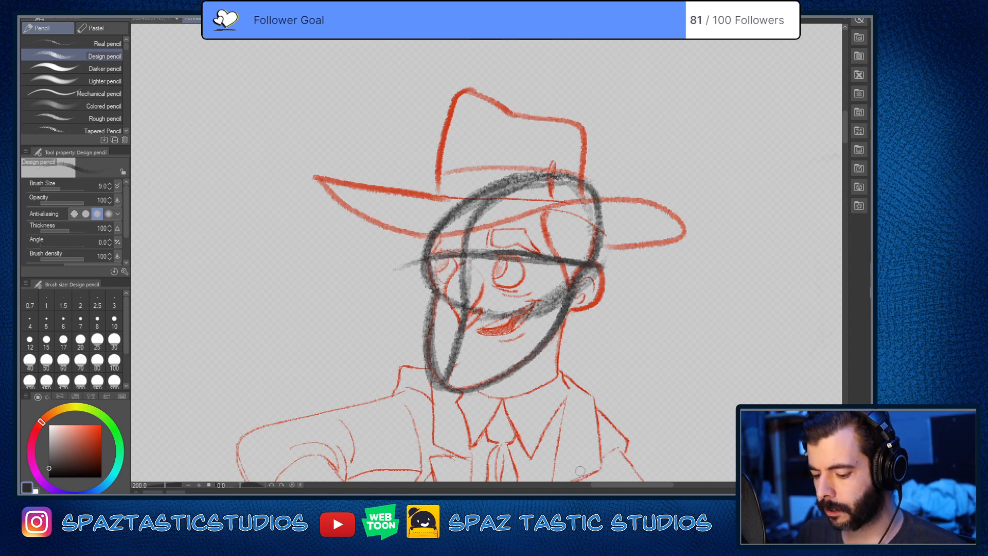
# Step: Compare the hatted man's head construction with the bald man and the skull-faced figure elsewhere on the canvas
pyautogui.hotkey('ctrl', '-')
pyautogui.hotkey('ctrl', '-')
pyautogui.hotkey('ctrl', '-')
pyautogui.hotkey('ctrl', '-')
pyautogui.moveTo(469, 311); pyautogui.dragTo(567, 299)
pyautogui.moveTo(433, 374); pyautogui.dragTo(693, 437)
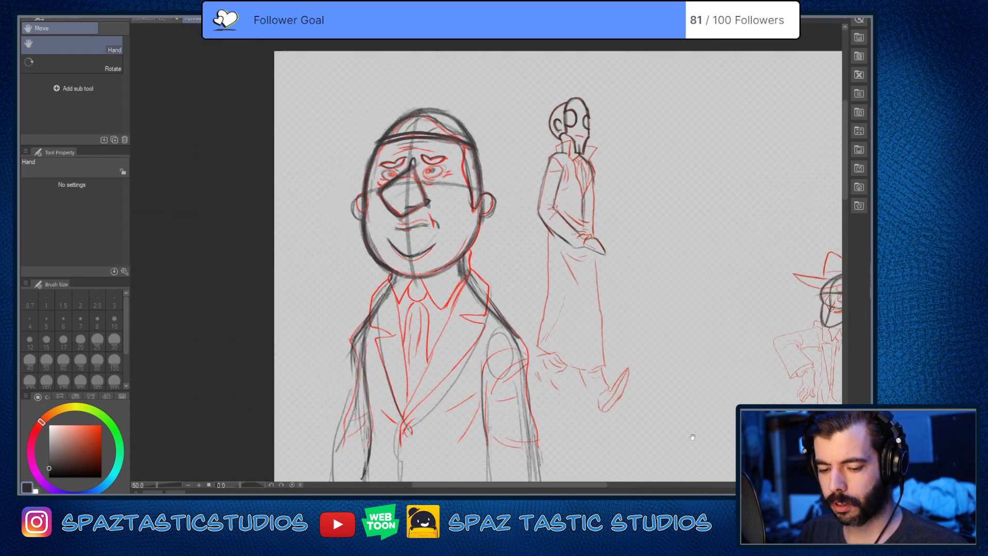
pyautogui.press('p')
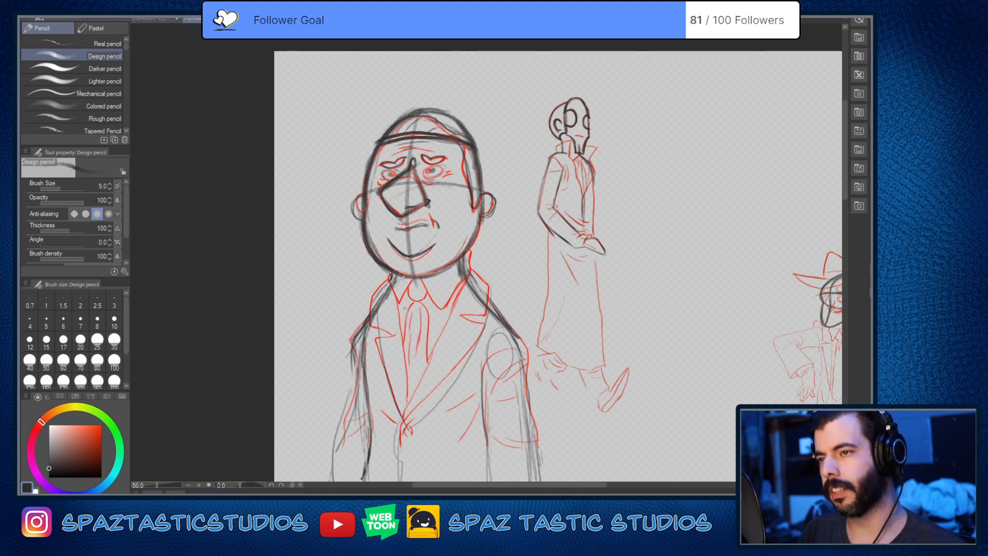
pyautogui.moveTo(709, 380); pyautogui.dragTo(418, 315)
pyautogui.scroll(4, 561, 239)
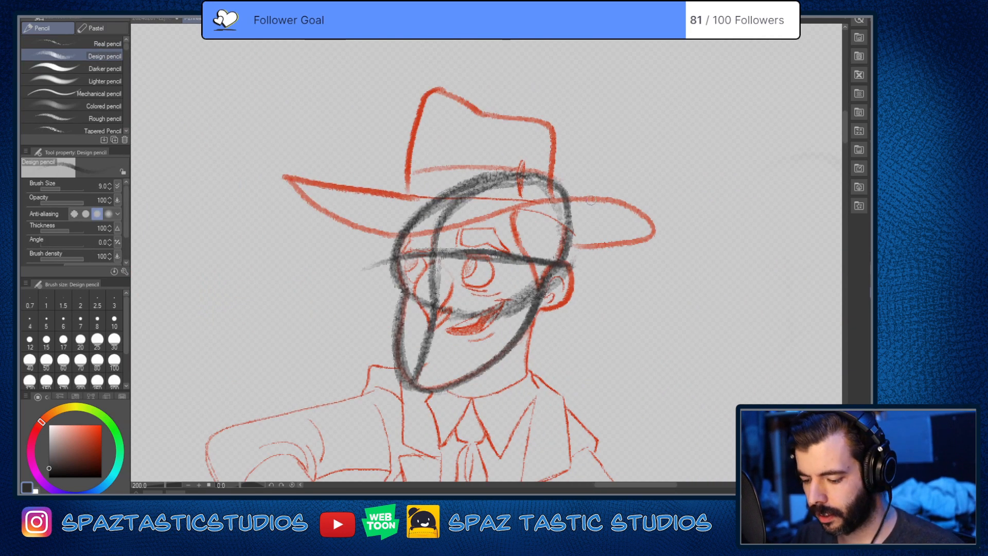
pyautogui.moveTo(562, 325); pyautogui.dragTo(508, 428)
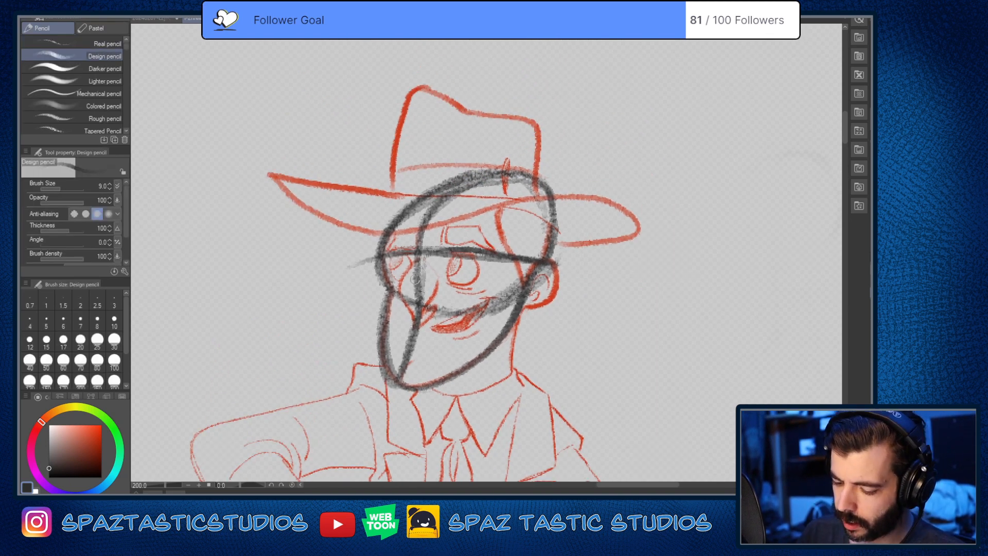
# Step: Set the Design pencil to size 4.5 and outline the hatted man's pointed nose, nostril wing and short bridge line
pyautogui.scroll(2, 415, 278)
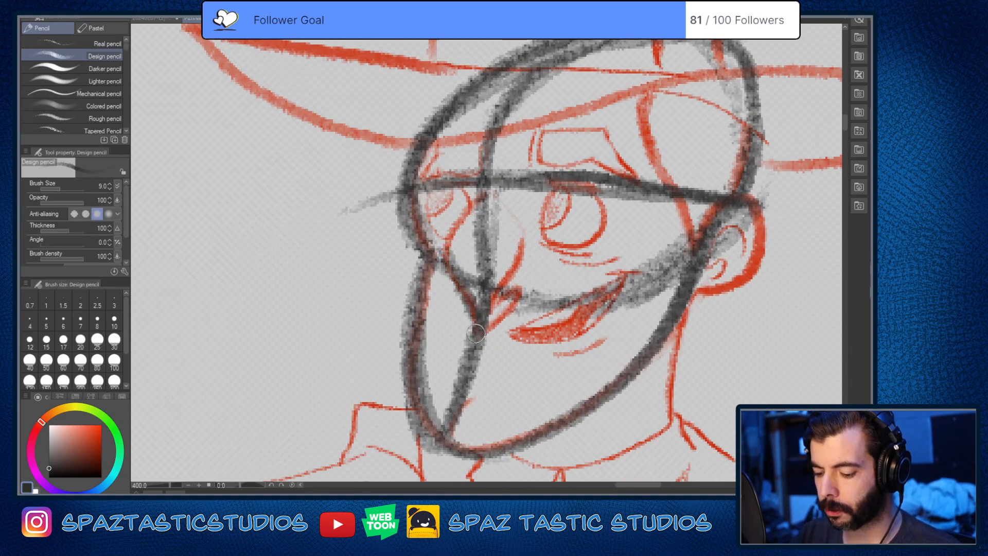
pyautogui.press('[')
pyautogui.press('[')
pyautogui.press('[')
pyautogui.press('[')
pyautogui.press('[')
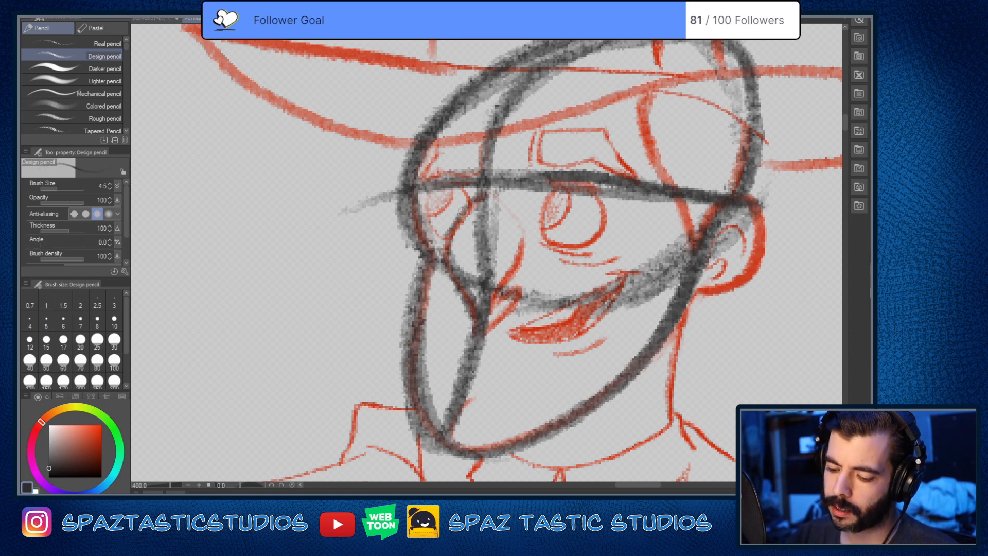
pyautogui.moveTo(462, 211)
pyautogui.mouseDown()
pyautogui.moveTo(457, 297)
pyautogui.moveTo(443, 255)
pyautogui.moveTo(473, 328)
pyautogui.moveTo(469, 303)
pyautogui.moveTo(513, 294)
pyautogui.moveTo(481, 335)
pyautogui.moveTo(522, 285)
pyautogui.moveTo(498, 299)
pyautogui.moveTo(521, 285)
pyautogui.moveTo(475, 338)
pyautogui.moveTo(478, 292)
pyautogui.moveTo(506, 281)
pyautogui.moveTo(522, 232)
pyautogui.moveTo(499, 286)
pyautogui.moveTo(476, 309)
pyautogui.mouseUp()
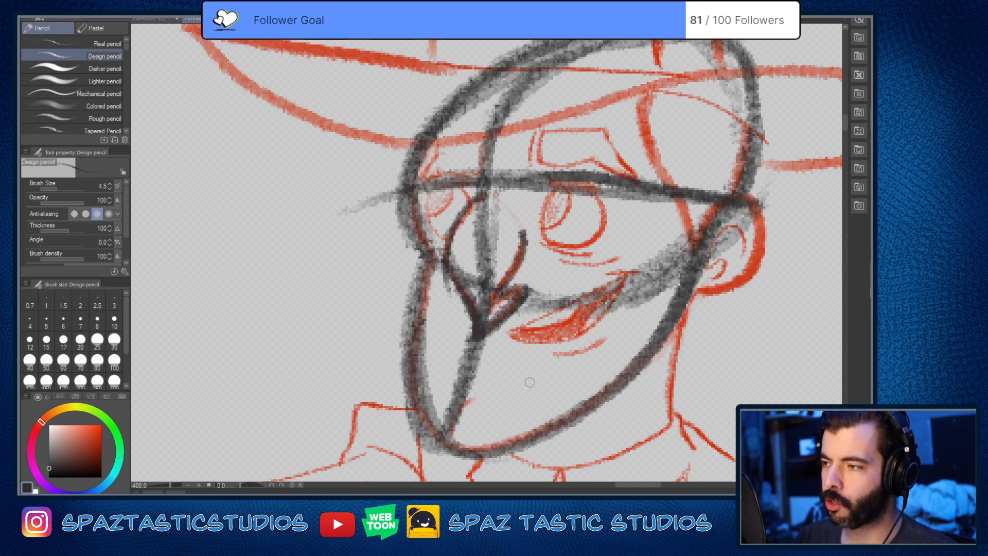
pyautogui.moveTo(583, 379); pyautogui.dragTo(560, 363)
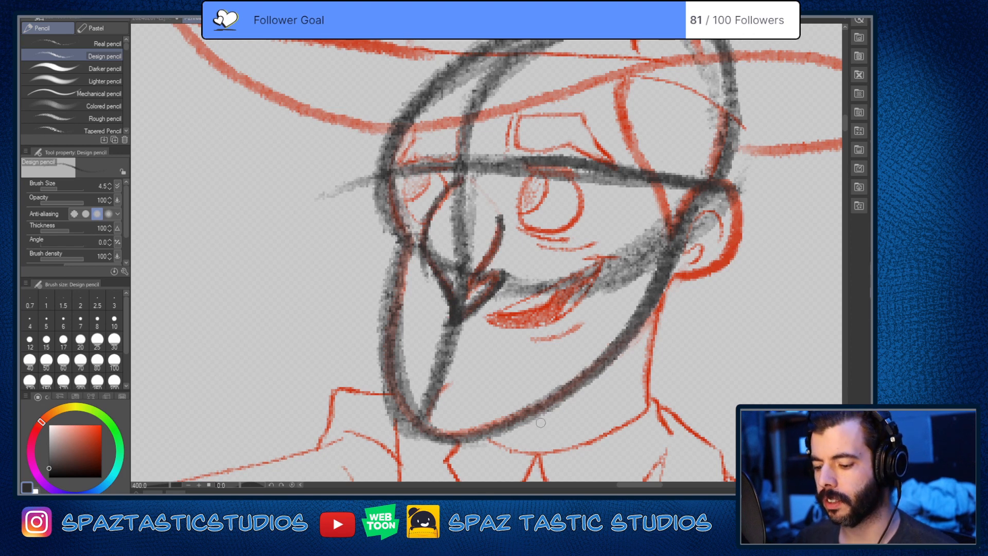
pyautogui.moveTo(462, 180)
pyautogui.mouseDown()
pyautogui.moveTo(429, 239)
pyautogui.moveTo(455, 324)
pyautogui.mouseUp()
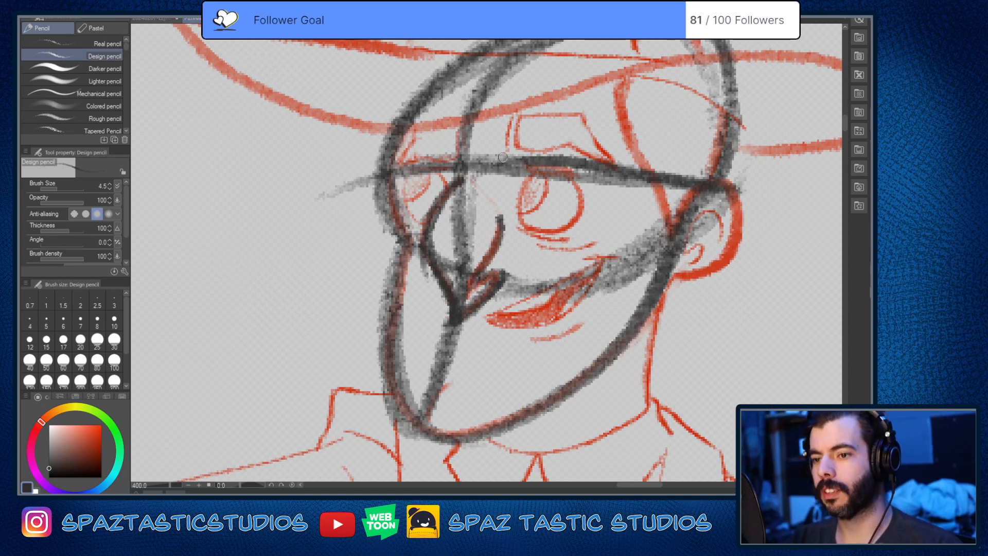
pyautogui.moveTo(476, 175); pyautogui.dragTo(496, 203)
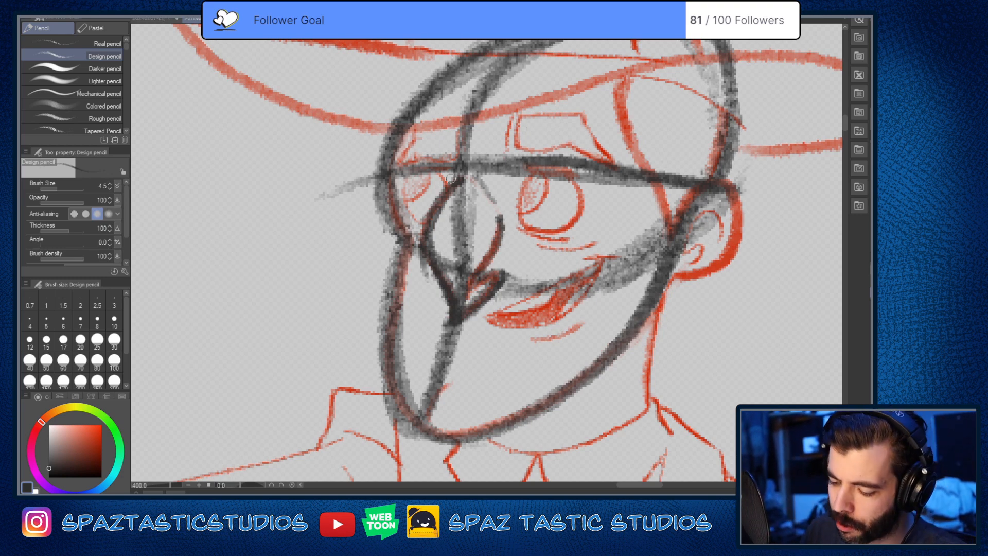
# Step: Trace the hatted man's near eyebrow as an angular block just above the brow line in dark pencil
pyautogui.scroll(5, 554, 152)
pyautogui.scroll(-5, 578, 242)
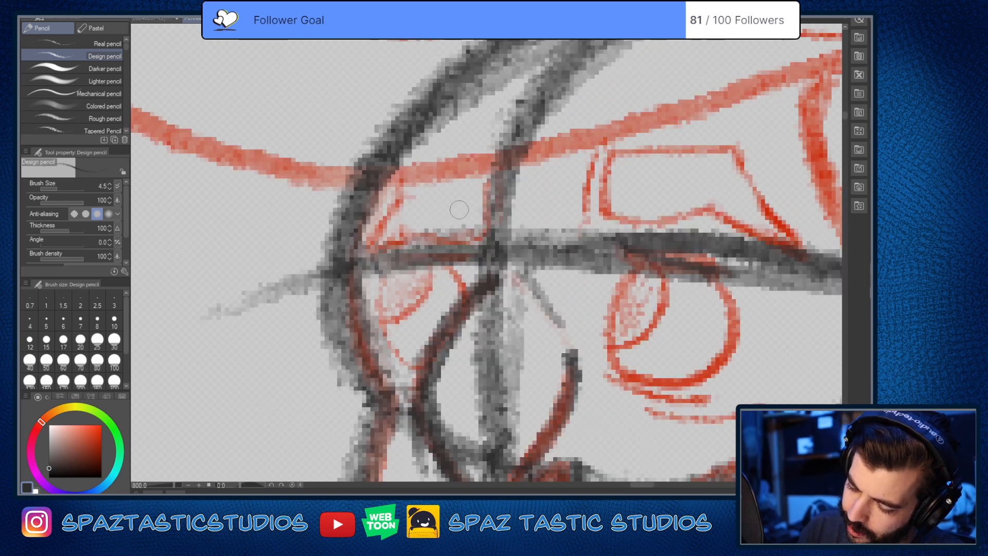
pyautogui.scroll(2, 514, 233)
pyautogui.scroll(2, 407, 200)
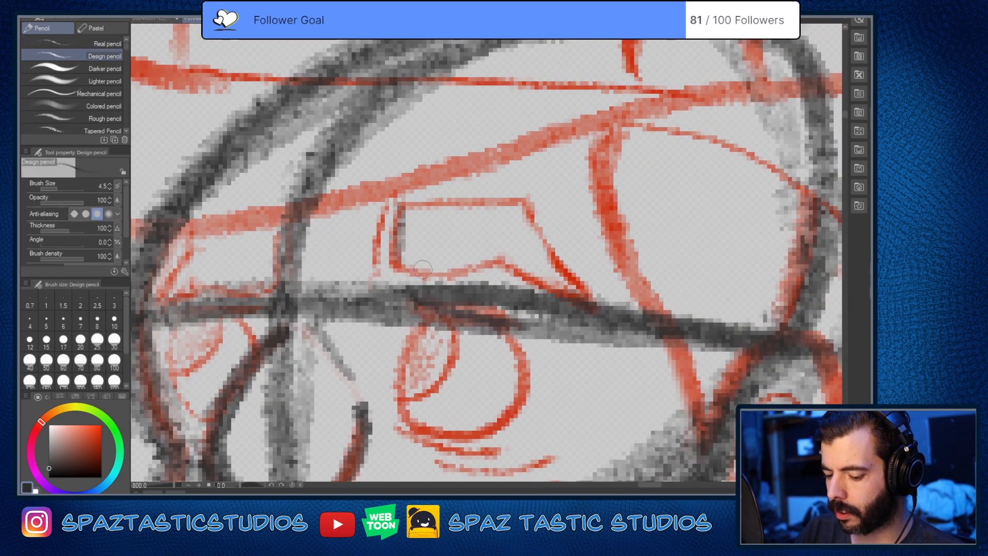
pyautogui.moveTo(402, 208)
pyautogui.mouseDown()
pyautogui.moveTo(552, 195)
pyautogui.moveTo(546, 215)
pyautogui.moveTo(522, 201)
pyautogui.moveTo(603, 303)
pyautogui.moveTo(395, 202)
pyautogui.moveTo(398, 270)
pyautogui.moveTo(524, 260)
pyautogui.moveTo(502, 260)
pyautogui.moveTo(605, 309)
pyautogui.mouseUp()
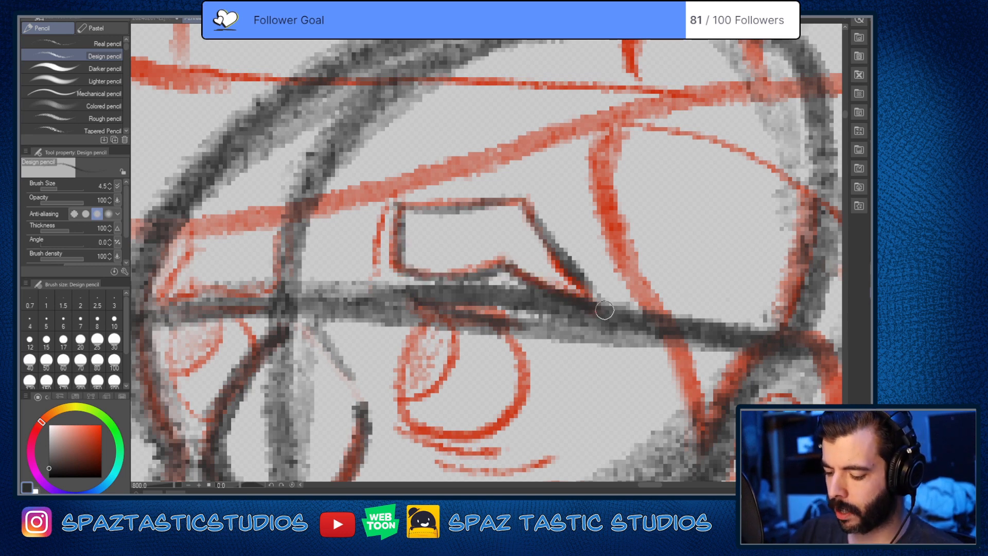
pyautogui.moveTo(530, 211)
pyautogui.mouseDown()
pyautogui.moveTo(600, 301)
pyautogui.moveTo(525, 206)
pyautogui.moveTo(413, 208)
pyautogui.moveTo(395, 220)
pyautogui.moveTo(399, 274)
pyautogui.moveTo(525, 271)
pyautogui.mouseUp()
pyautogui.moveTo(536, 343); pyautogui.dragTo(585, 298)
pyautogui.moveTo(524, 233); pyautogui.dragTo(582, 230)
pyautogui.scroll(-7, 652, 332)
pyautogui.scroll(3, 664, 325)
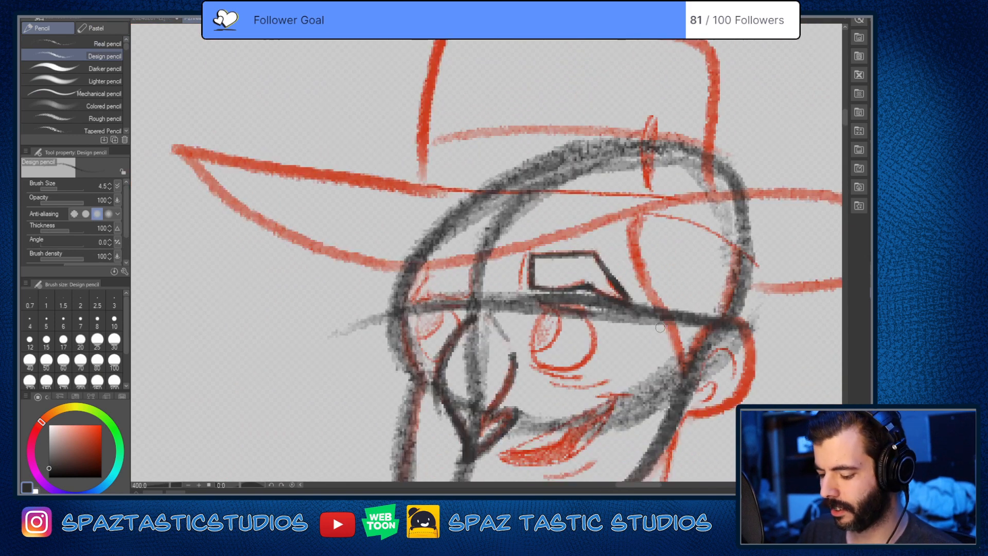
# Step: Draw a demonstration eyebrow in the empty space beside the hatted man, as a rectangle with a tapered end
pyautogui.scroll(-5, 657, 329)
pyautogui.scroll(2, 512, 344)
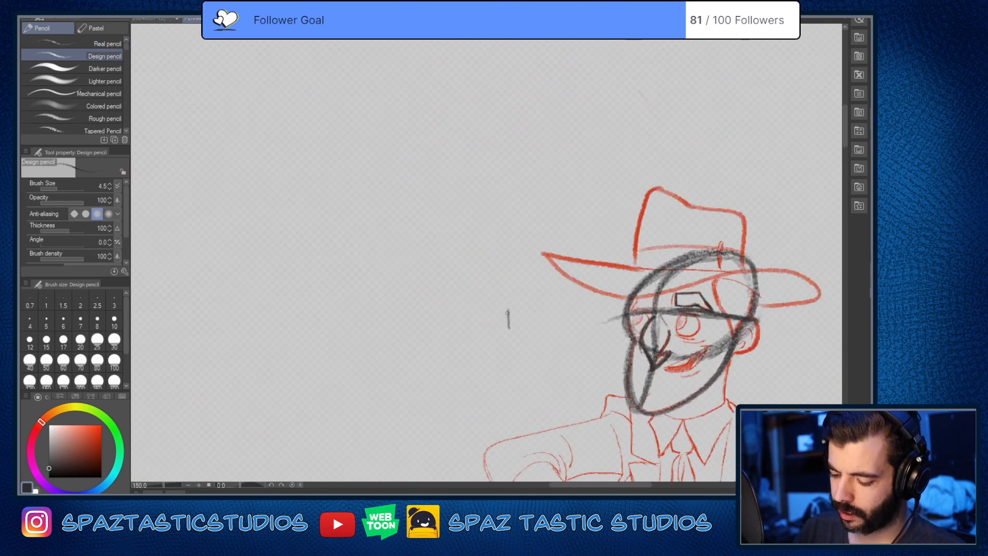
pyautogui.moveTo(508, 309); pyautogui.dragTo(556, 304)
pyautogui.moveTo(510, 327)
pyautogui.mouseDown()
pyautogui.moveTo(562, 317)
pyautogui.moveTo(494, 339)
pyautogui.mouseUp()
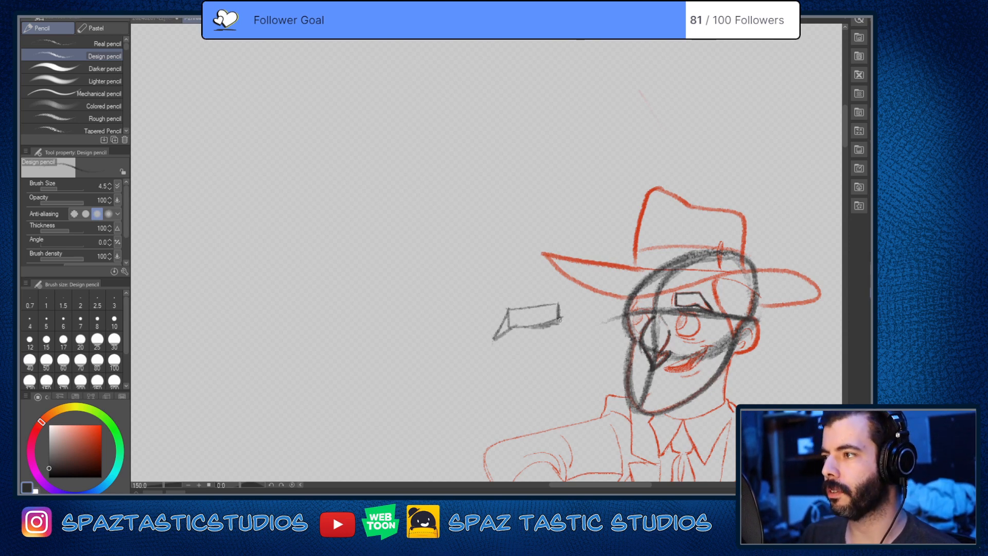
# Step: Try shading the demonstration eyebrow with dark hatching, and undo the shading
pyautogui.moveTo(557, 312)
pyautogui.mouseDown()
pyautogui.moveTo(508, 311)
pyautogui.moveTo(518, 324)
pyautogui.moveTo(509, 312)
pyautogui.moveTo(495, 338)
pyautogui.moveTo(510, 312)
pyautogui.moveTo(508, 323)
pyautogui.moveTo(546, 323)
pyautogui.mouseUp()
pyautogui.moveTo(669, 381)
pyautogui.mouseDown()
pyautogui.moveTo(652, 359)
pyautogui.moveTo(462, 302)
pyautogui.mouseUp()
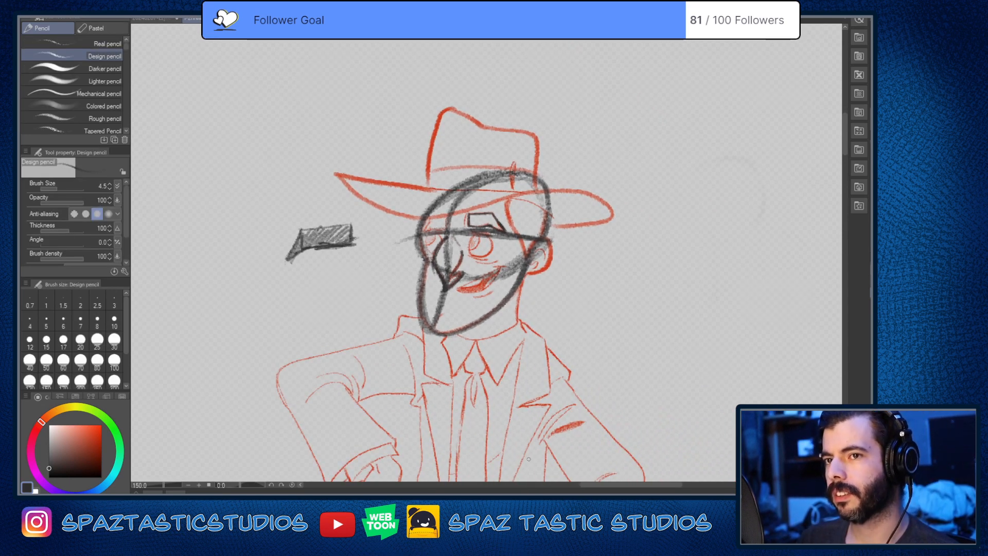
pyautogui.hotkey('ctrl', 'z')
pyautogui.hotkey('ctrl', 'z')
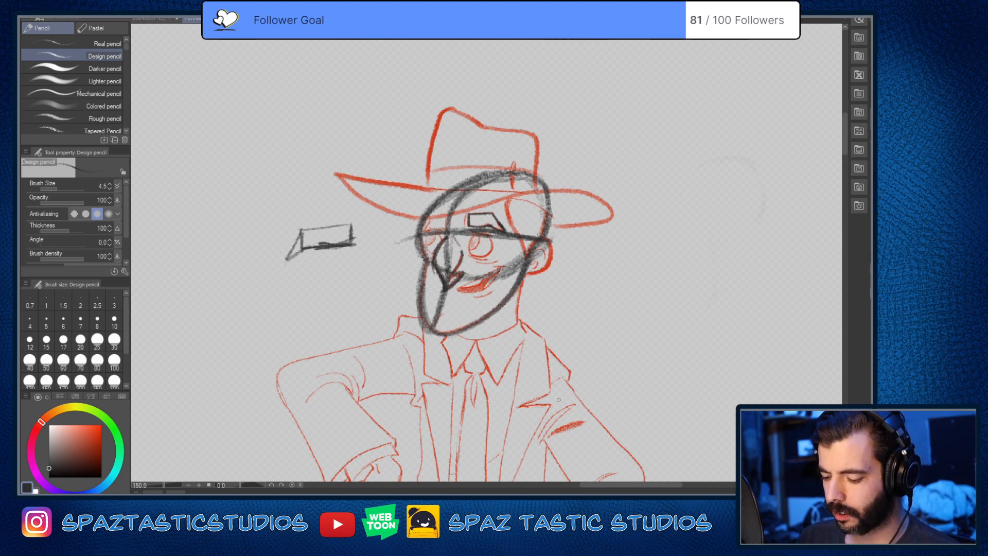
# Step: Trace the hatted man's near eye as a round outline below the brow line and shade its pupil
pyautogui.scroll(3, 501, 229)
pyautogui.moveTo(458, 223)
pyautogui.mouseDown()
pyautogui.moveTo(523, 181)
pyautogui.moveTo(529, 158)
pyautogui.moveTo(522, 195)
pyautogui.moveTo(513, 177)
pyautogui.moveTo(496, 218)
pyautogui.mouseUp()
pyautogui.moveTo(518, 176); pyautogui.dragTo(504, 212)
pyautogui.moveTo(509, 176)
pyautogui.mouseDown()
pyautogui.moveTo(502, 217)
pyautogui.moveTo(507, 170)
pyautogui.moveTo(491, 219)
pyautogui.moveTo(513, 236)
pyautogui.moveTo(547, 215)
pyautogui.moveTo(546, 176)
pyautogui.moveTo(530, 176)
pyautogui.moveTo(548, 208)
pyautogui.moveTo(496, 226)
pyautogui.moveTo(518, 200)
pyautogui.moveTo(448, 237)
pyautogui.moveTo(471, 235)
pyautogui.mouseUp()
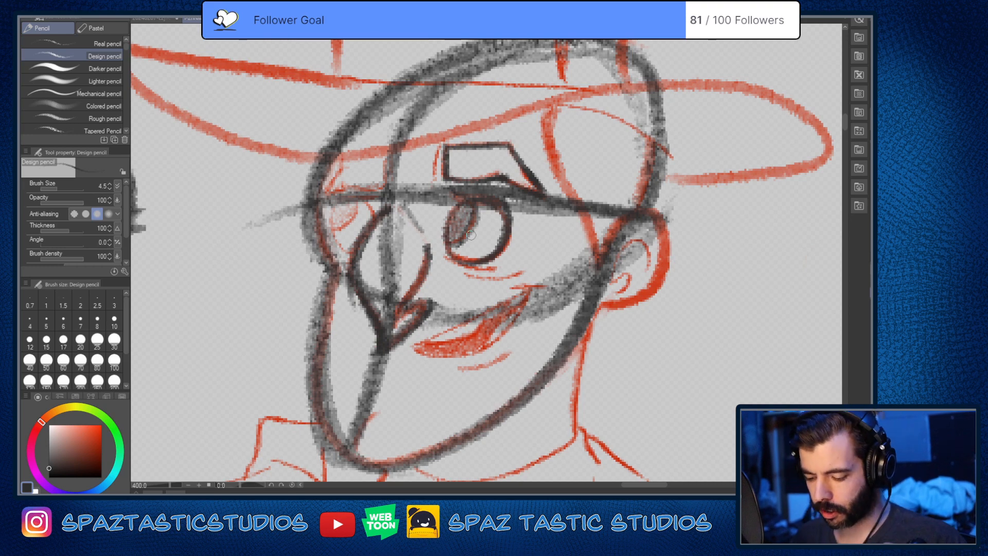
# Step: Outline the hatted man's smiling mouth in dark pencil and add a short crease at its raised corner
pyautogui.scroll(4, 458, 368)
pyautogui.scroll(-4, 453, 376)
pyautogui.scroll(2, 411, 360)
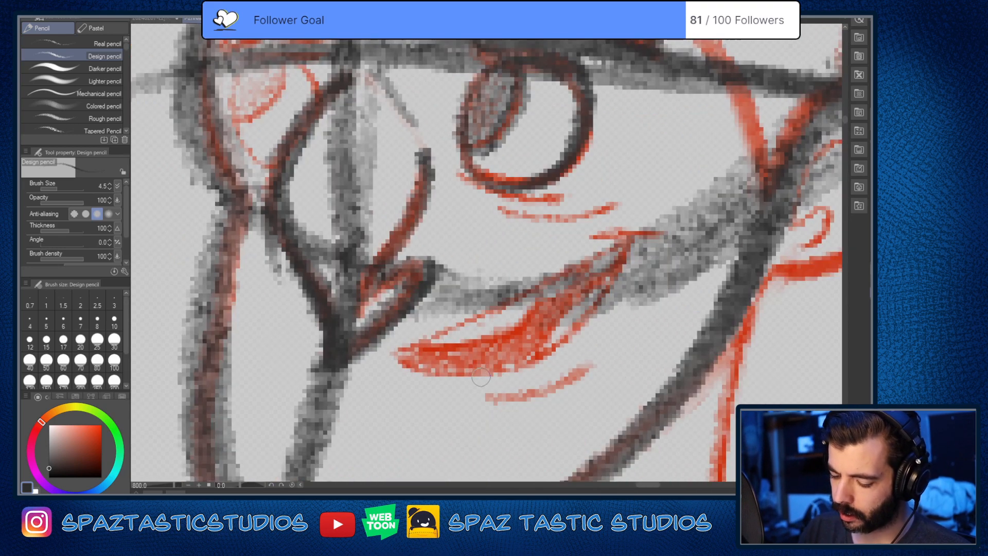
pyautogui.moveTo(396, 354)
pyautogui.mouseDown()
pyautogui.moveTo(639, 238)
pyautogui.moveTo(593, 303)
pyautogui.moveTo(525, 361)
pyautogui.moveTo(369, 340)
pyautogui.moveTo(370, 316)
pyautogui.mouseUp()
pyautogui.moveTo(414, 347); pyautogui.dragTo(671, 246)
pyautogui.hotkey('ctrl', 'z')
pyautogui.hotkey('ctrl', 'z')
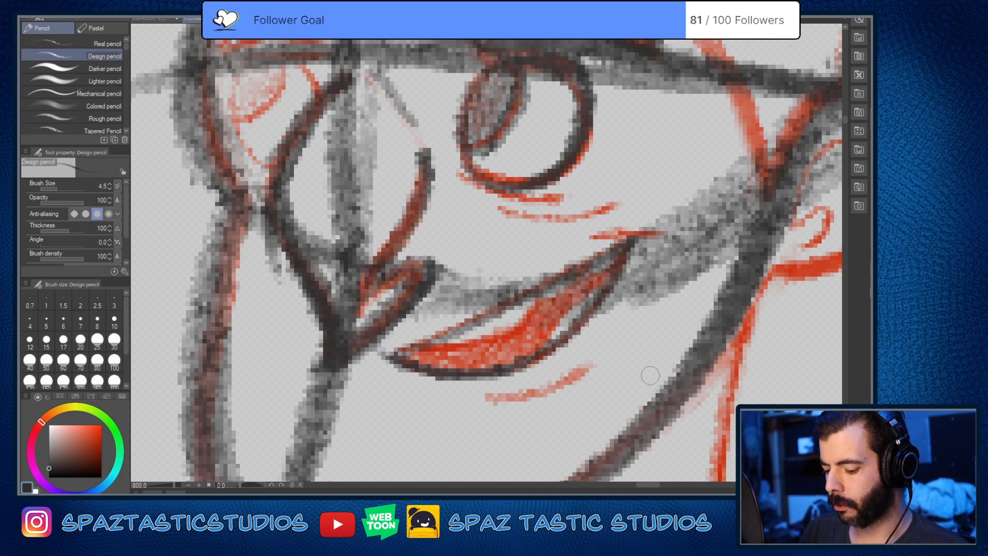
pyautogui.moveTo(592, 238); pyautogui.dragTo(659, 237)
pyautogui.scroll(-6, 682, 359)
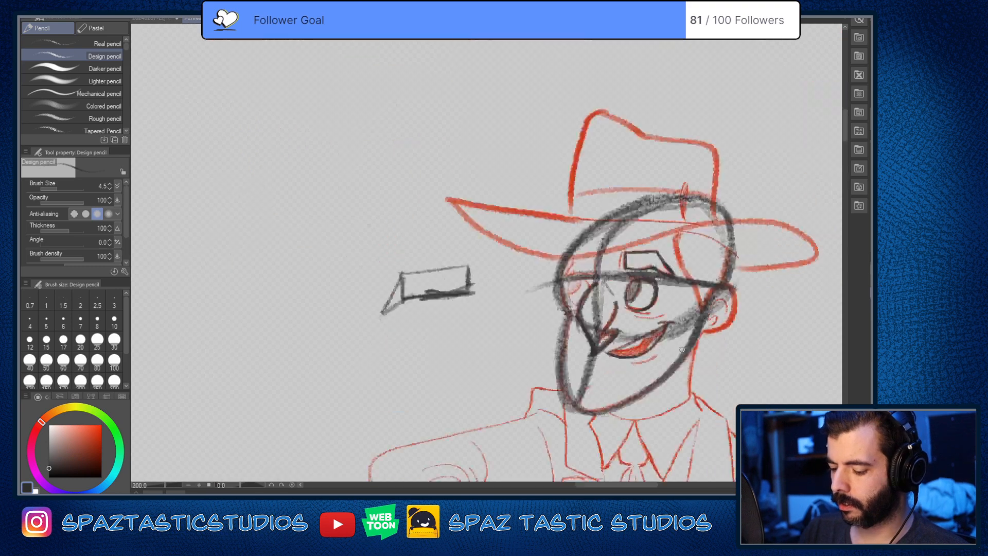
# Step: Trace both sides of the hatted man's hanging hand from the cuff to the knuckles, plus the short wrist mark
pyautogui.press('space')
pyautogui.moveTo(705, 393); pyautogui.dragTo(571, 268)
pyautogui.scroll(2, 545, 320)
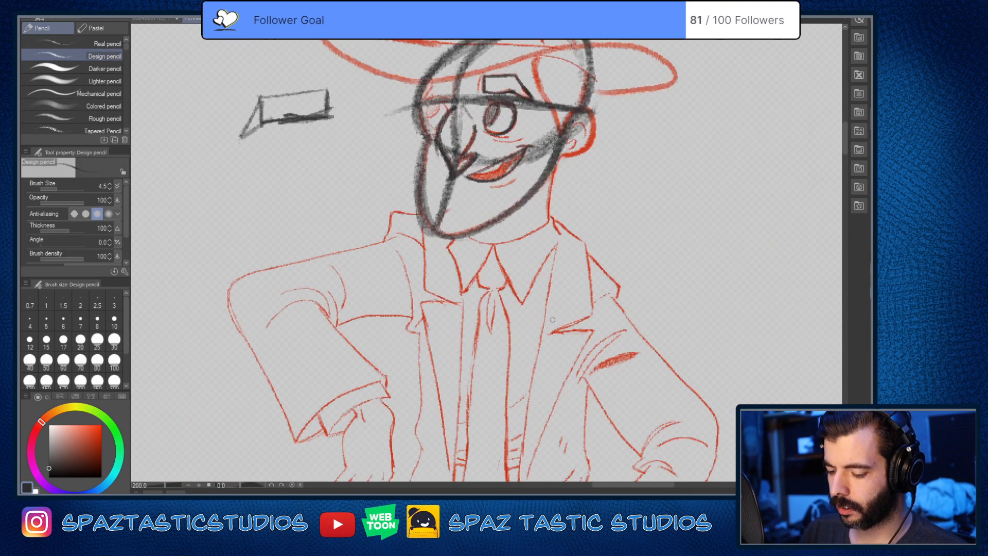
pyautogui.moveTo(552, 319); pyautogui.dragTo(531, 162)
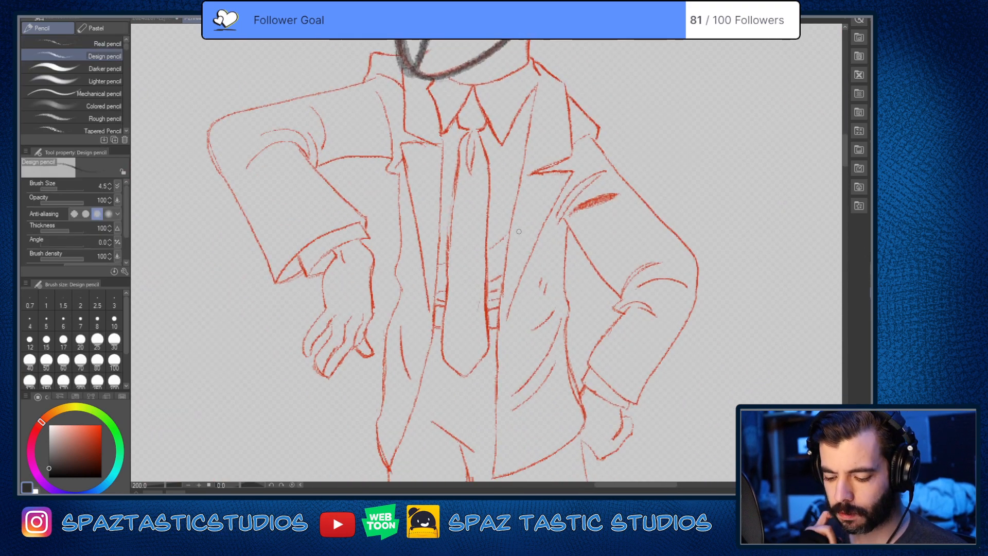
pyautogui.moveTo(519, 232); pyautogui.dragTo(601, 208)
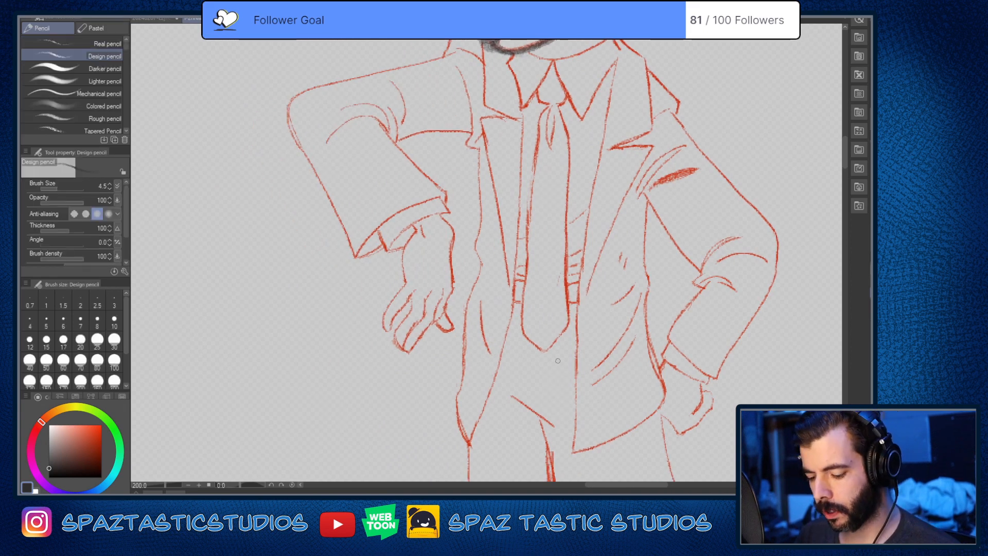
pyautogui.scroll(2, 458, 230)
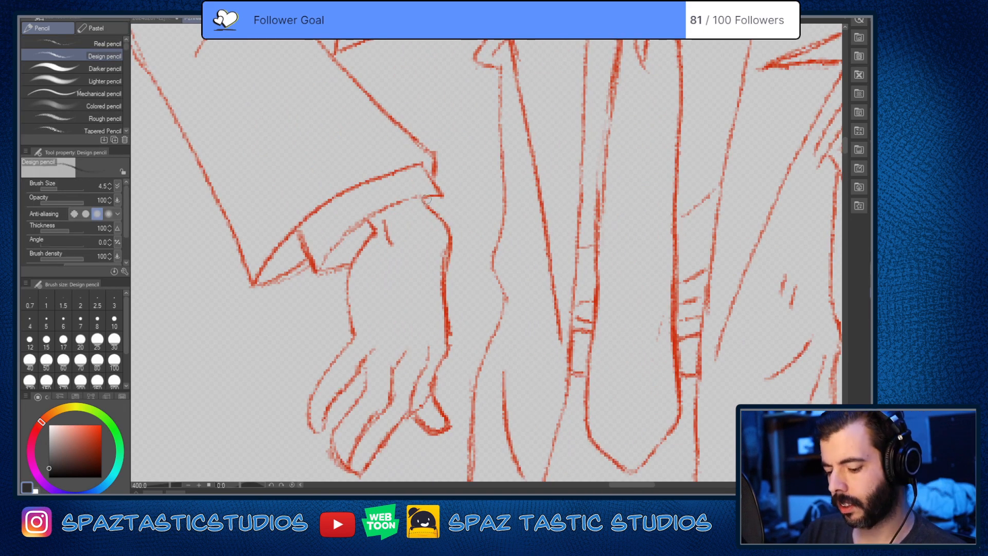
pyautogui.moveTo(422, 196)
pyautogui.mouseDown()
pyautogui.moveTo(443, 218)
pyautogui.moveTo(448, 339)
pyautogui.mouseUp()
pyautogui.hotkey('ctrl', 'z')
pyautogui.moveTo(422, 198)
pyautogui.mouseDown()
pyautogui.moveTo(441, 218)
pyautogui.moveTo(449, 253)
pyautogui.moveTo(450, 342)
pyautogui.mouseUp()
pyautogui.moveTo(366, 217)
pyautogui.mouseDown()
pyautogui.moveTo(375, 234)
pyautogui.moveTo(350, 265)
pyautogui.moveTo(352, 341)
pyautogui.mouseUp()
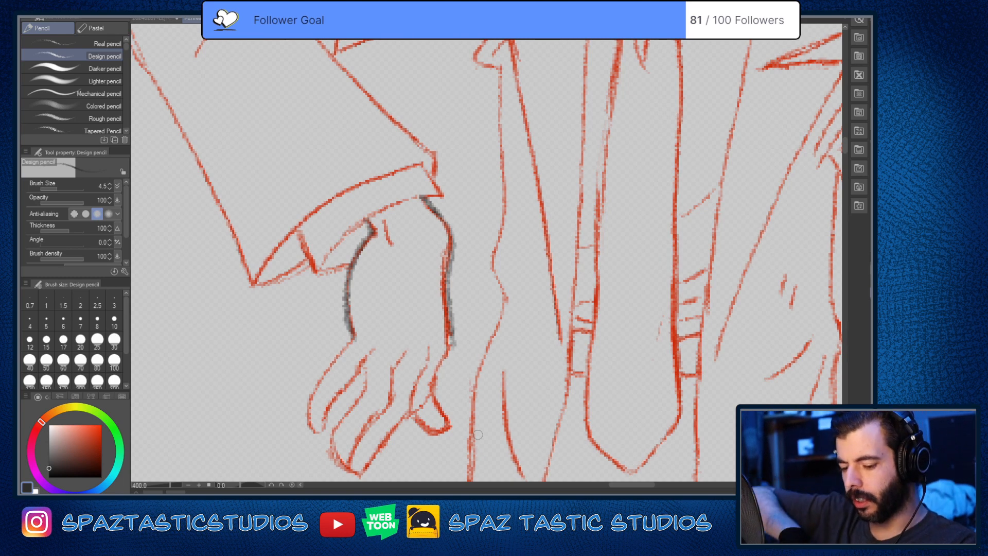
pyautogui.moveTo(385, 222); pyautogui.dragTo(385, 232)
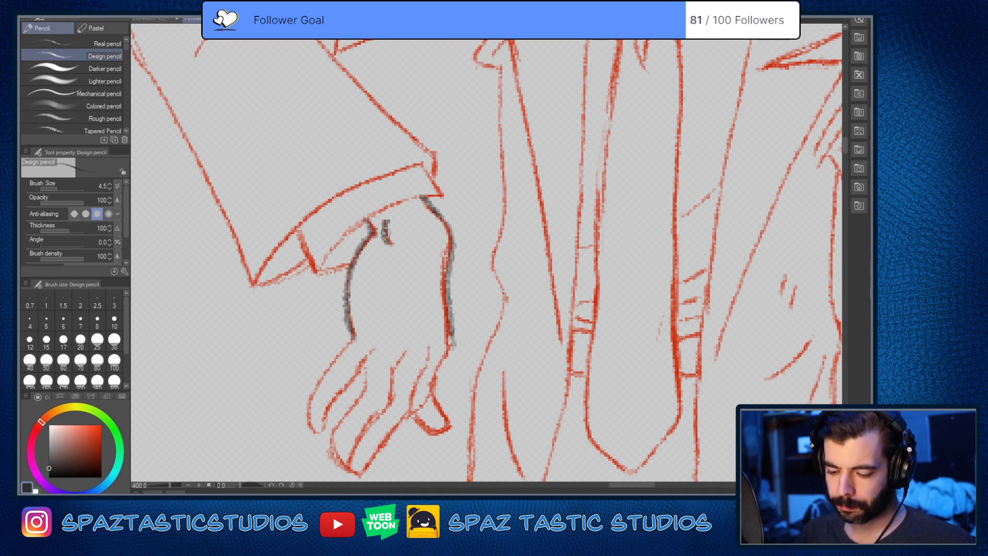
pyautogui.moveTo(365, 242); pyautogui.dragTo(349, 334)
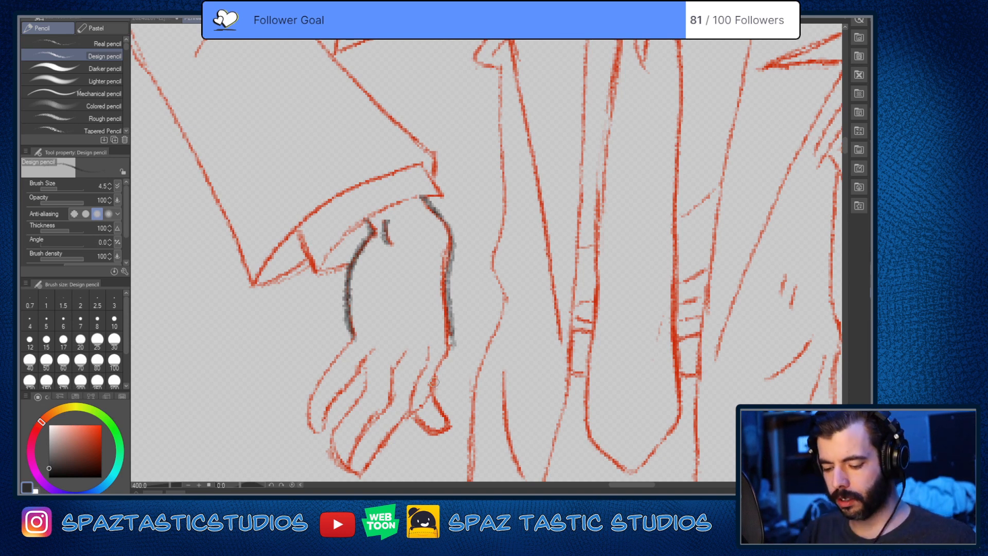
# Step: Trace the middle fingers of the hatted man's hanging hand in dark pencil from the knuckles to the fingertips
pyautogui.moveTo(491, 430); pyautogui.dragTo(518, 337)
pyautogui.moveTo(425, 272)
pyautogui.mouseDown()
pyautogui.moveTo(417, 316)
pyautogui.moveTo(436, 259)
pyautogui.mouseUp()
pyautogui.scroll(-3, 628, 454)
pyautogui.scroll(3, 647, 443)
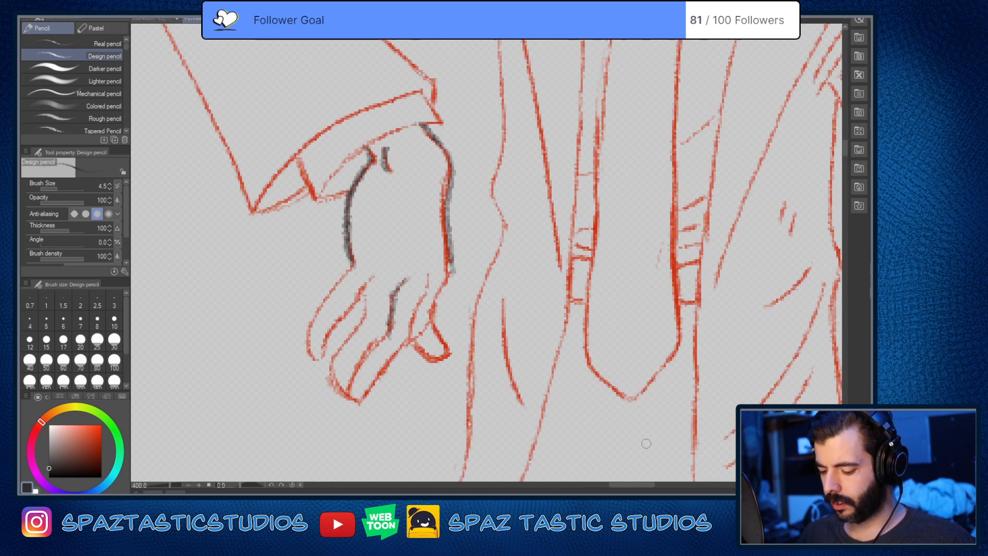
pyautogui.press('space')
pyautogui.moveTo(660, 409); pyautogui.dragTo(532, 378)
pyautogui.press('space')
pyautogui.moveTo(288, 302); pyautogui.dragTo(464, 318)
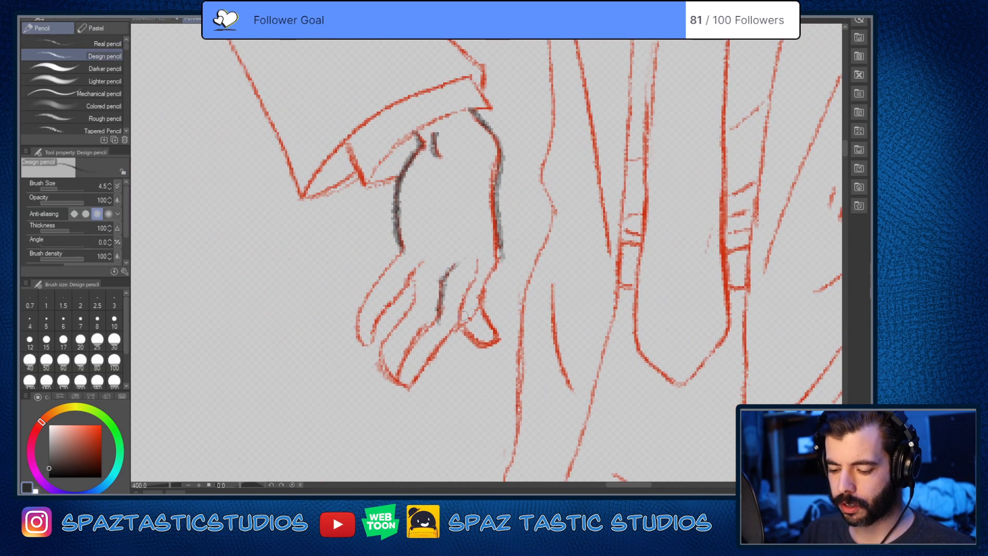
pyautogui.moveTo(415, 281); pyautogui.dragTo(416, 313)
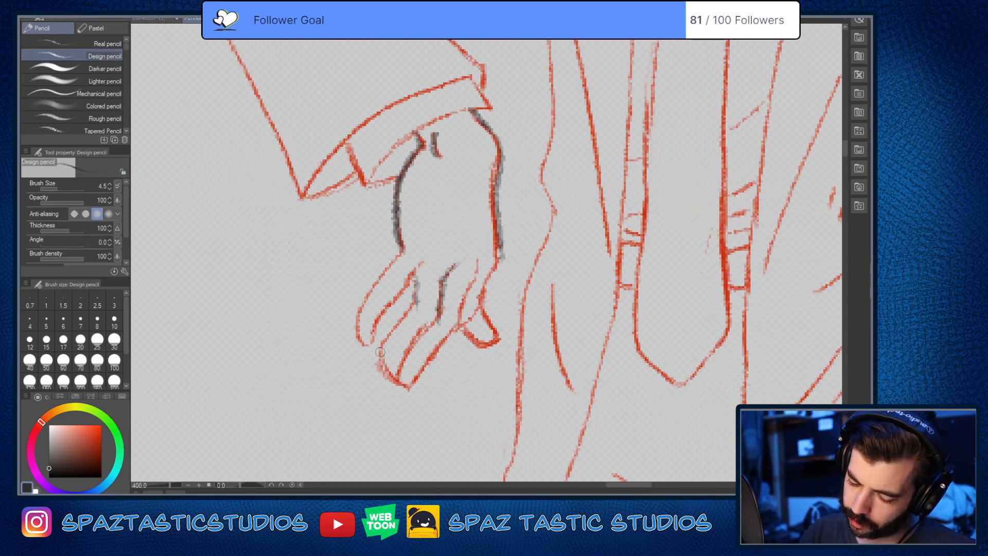
pyautogui.moveTo(381, 352)
pyautogui.mouseDown()
pyautogui.moveTo(416, 390)
pyautogui.moveTo(473, 279)
pyautogui.moveTo(413, 307)
pyautogui.moveTo(379, 369)
pyautogui.moveTo(409, 391)
pyautogui.moveTo(453, 274)
pyautogui.mouseUp()
pyautogui.scroll(-3, 540, 376)
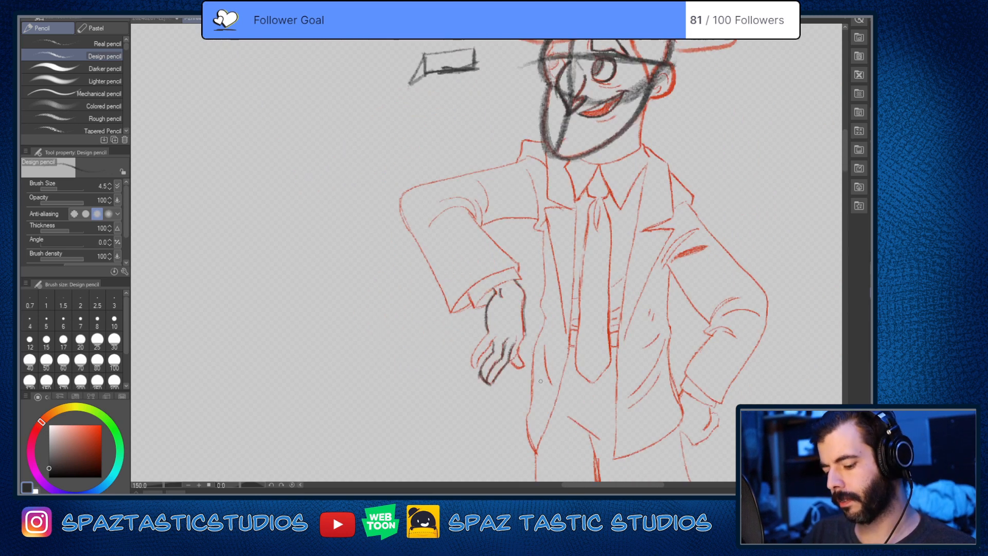
pyautogui.hotkey('ctrl', '+')
pyautogui.hotkey('ctrl', '+')
pyautogui.hotkey('ctrl', '+')
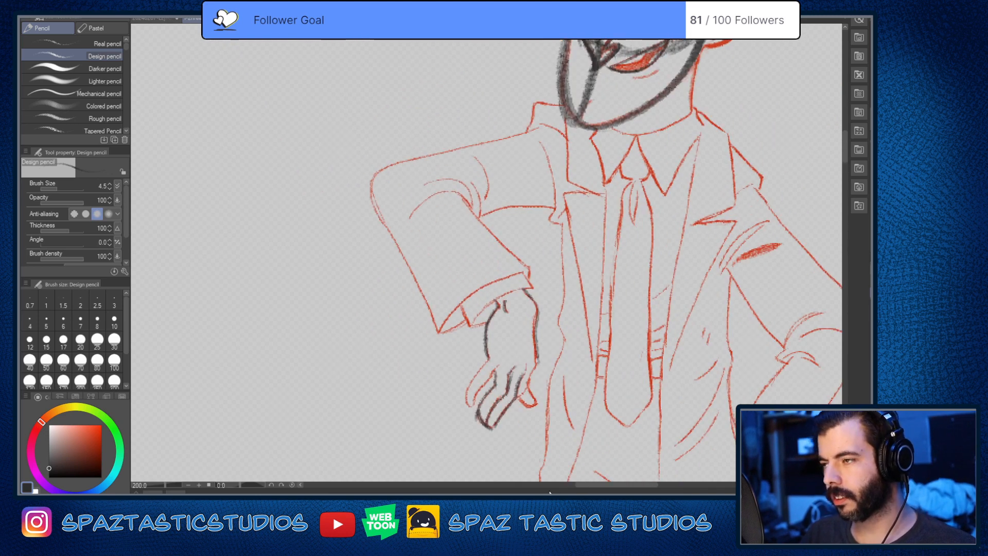
# Step: Try to trace the outer finger of the hatted man's hanging hand from the side of the palm to the tip
pyautogui.press('space')
pyautogui.moveTo(586, 416)
pyautogui.mouseDown()
pyautogui.moveTo(553, 365)
pyautogui.moveTo(528, 276)
pyautogui.mouseUp()
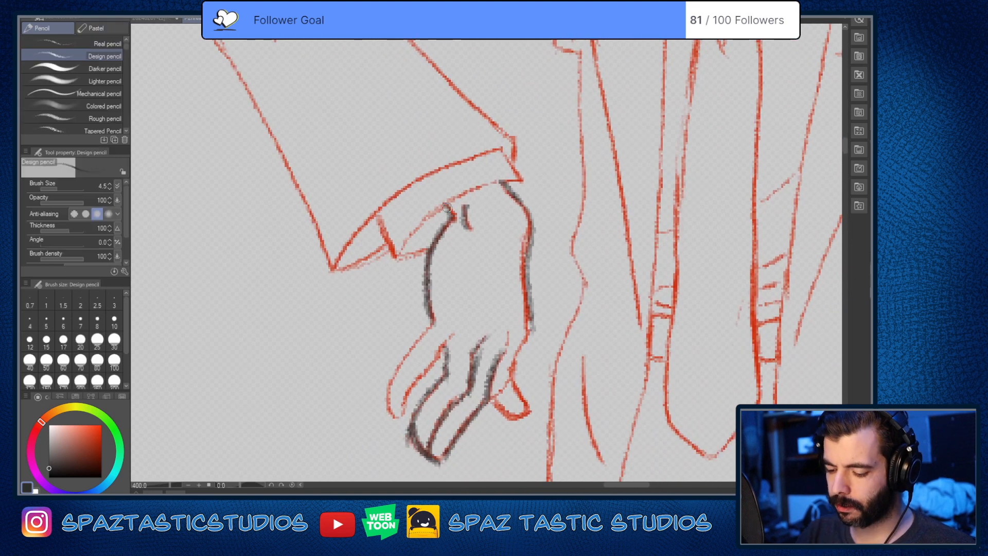
pyautogui.press('space')
pyautogui.moveTo(500, 355); pyautogui.dragTo(487, 234)
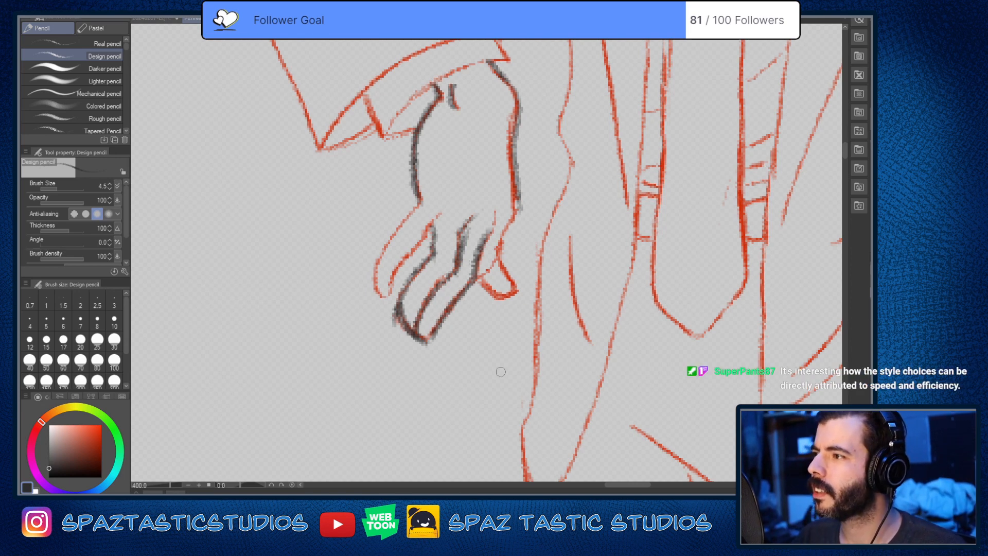
pyautogui.moveTo(520, 384); pyautogui.dragTo(492, 401)
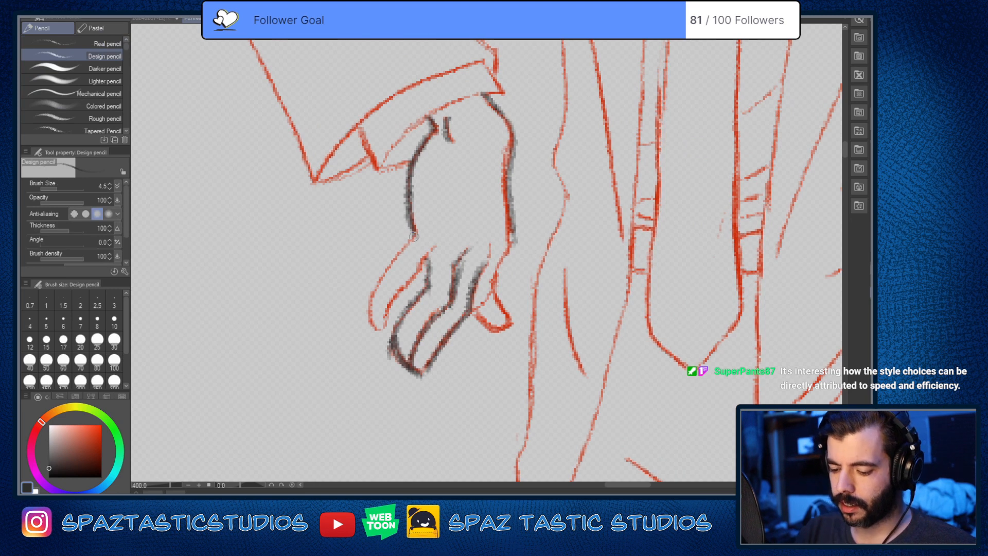
pyautogui.moveTo(414, 237); pyautogui.dragTo(373, 318)
pyautogui.hotkey('ctrl', 'z')
# Step: Switch to the drawing of the angry character with crossed arms and sketch the hair's rounded, pointed shape in the blank area beside it
pyautogui.scroll(-4, 560, 392)
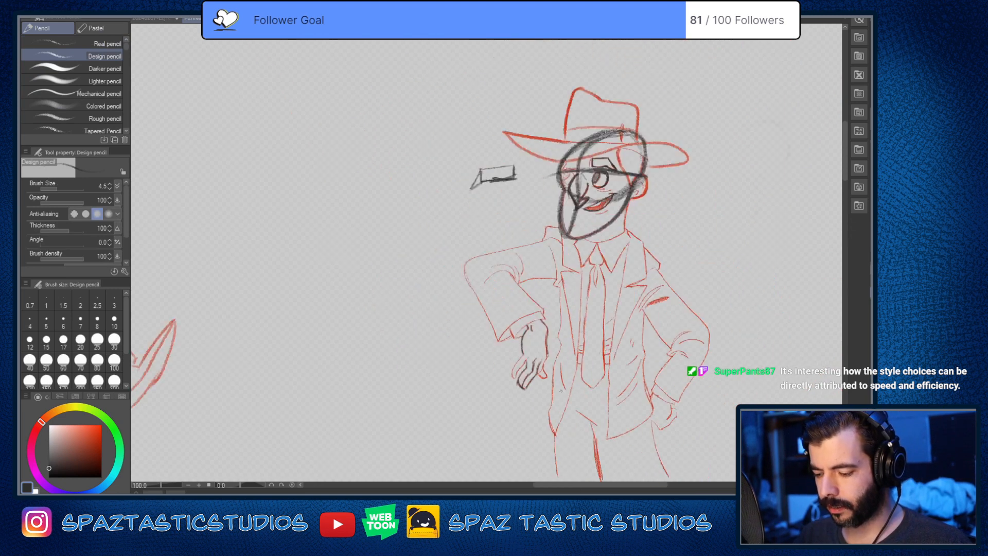
pyautogui.scroll(-2, 560, 391)
pyautogui.moveTo(525, 467)
pyautogui.mouseDown()
pyautogui.moveTo(609, 357)
pyautogui.moveTo(550, 412)
pyautogui.mouseUp()
pyautogui.scroll(-1, 609, 357)
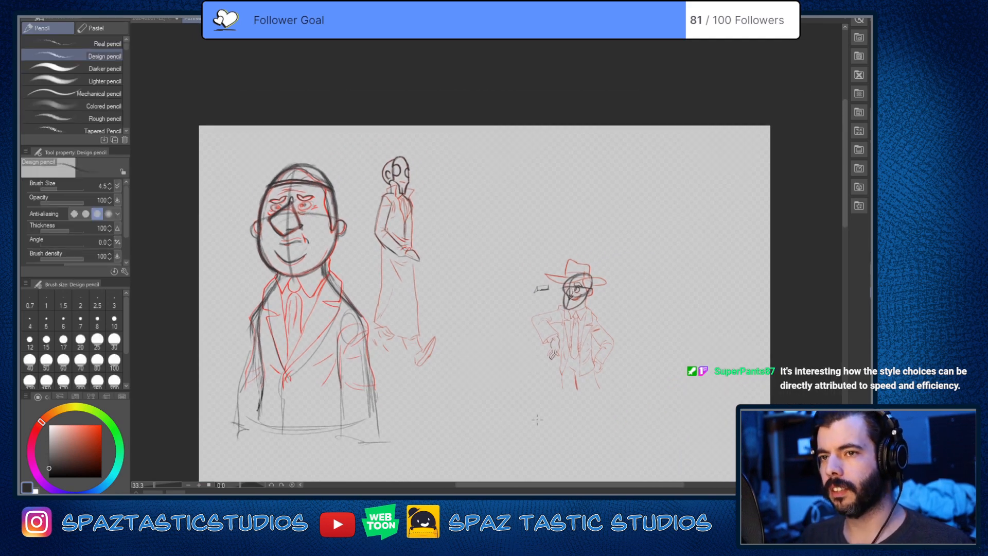
pyautogui.scroll(1, 605, 352)
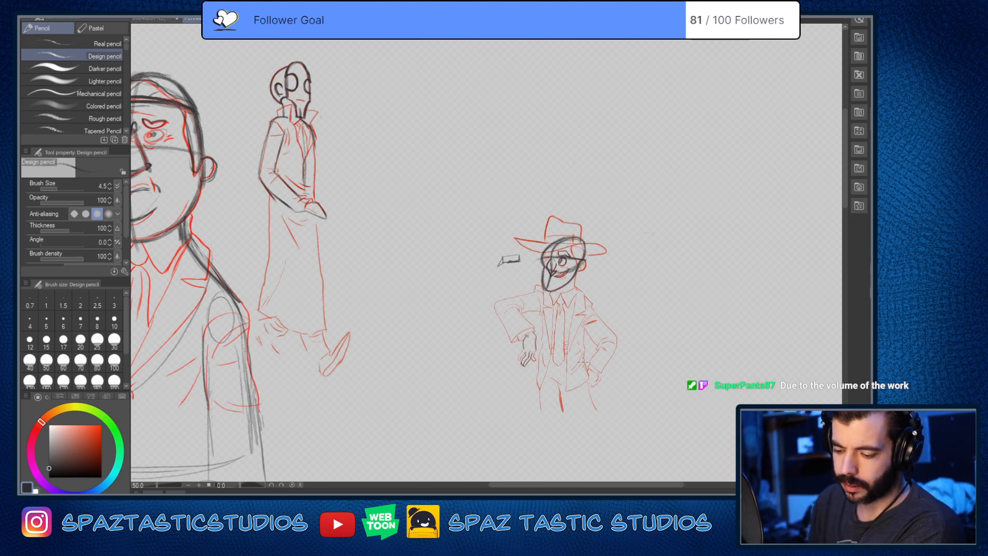
pyautogui.click(164, 21)
pyautogui.hotkey('ctrl', 'z')
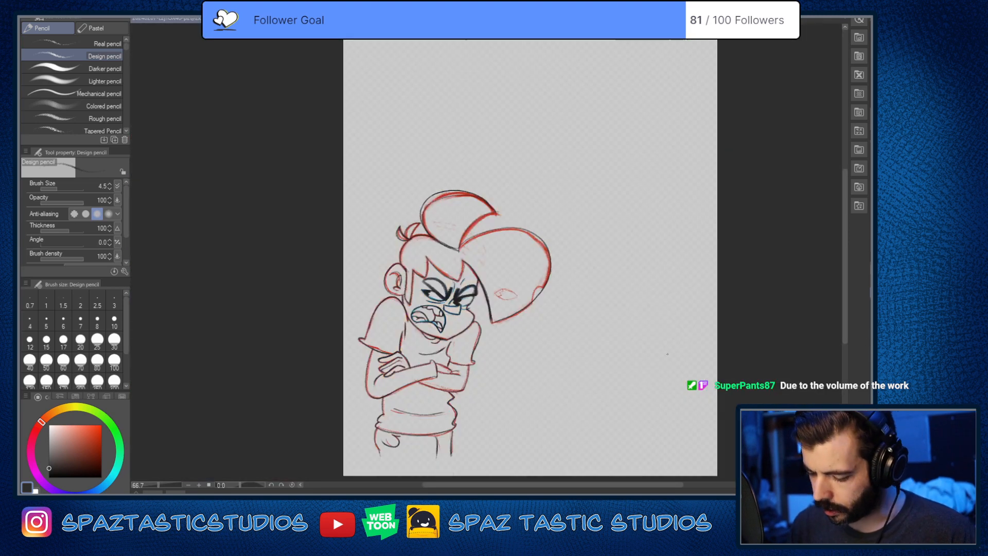
pyautogui.moveTo(586, 259)
pyautogui.mouseDown()
pyautogui.moveTo(610, 250)
pyautogui.moveTo(600, 347)
pyautogui.mouseUp()
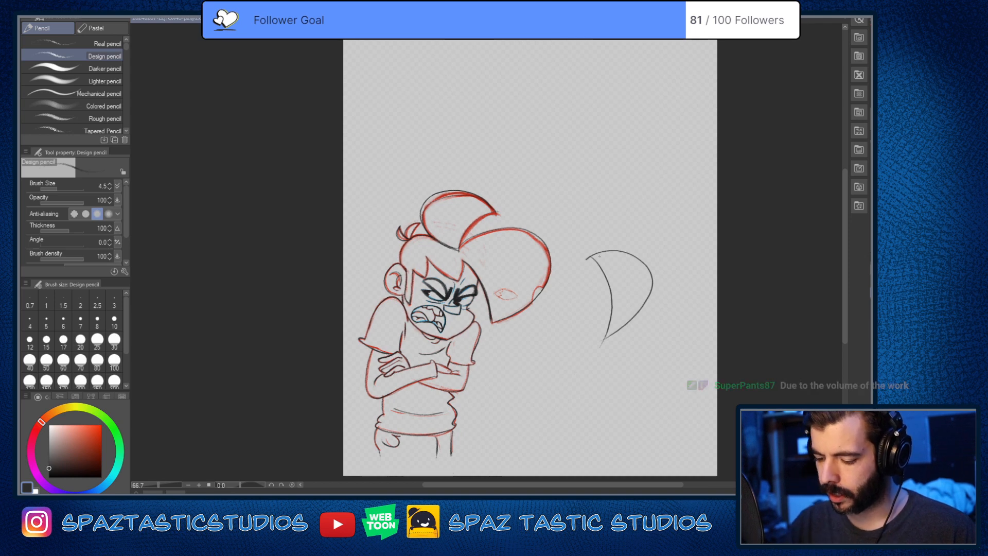
pyautogui.moveTo(588, 257); pyautogui.dragTo(628, 212)
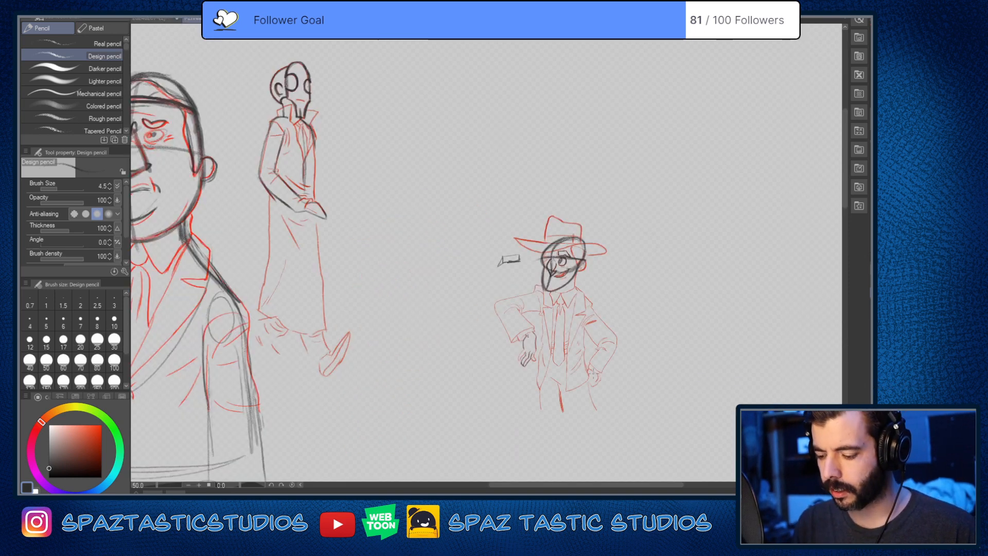
# Step: Return to the comic character sketches, try a loose head construction of overlapping rounds beside the hatted man, and clear the marks
pyautogui.moveTo(663, 224)
pyautogui.mouseDown()
pyautogui.moveTo(677, 267)
pyautogui.moveTo(645, 249)
pyautogui.mouseUp()
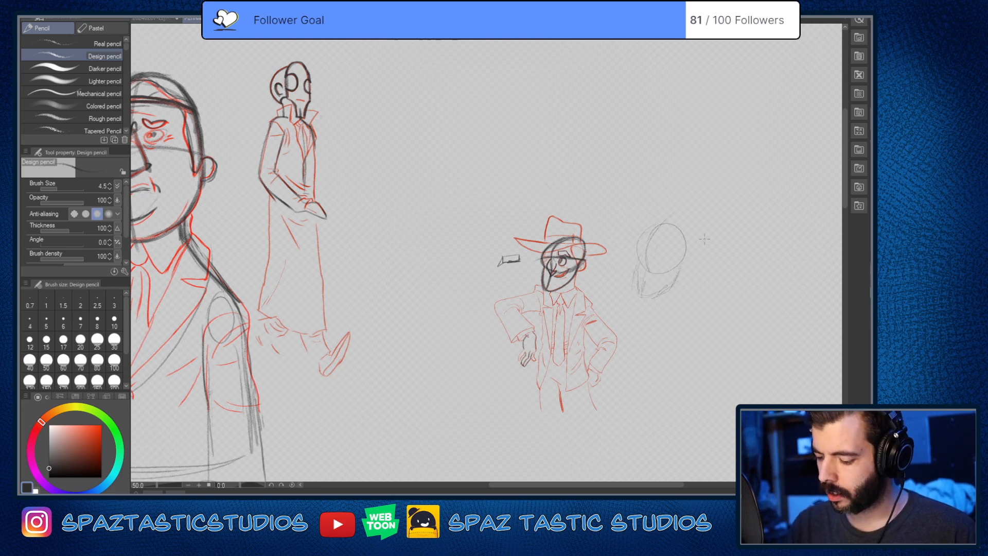
pyautogui.press('e')
pyautogui.moveTo(638, 283)
pyautogui.mouseDown()
pyautogui.moveTo(645, 250)
pyautogui.moveTo(662, 295)
pyautogui.moveTo(690, 253)
pyautogui.moveTo(672, 212)
pyautogui.moveTo(643, 234)
pyautogui.moveTo(673, 269)
pyautogui.mouseUp()
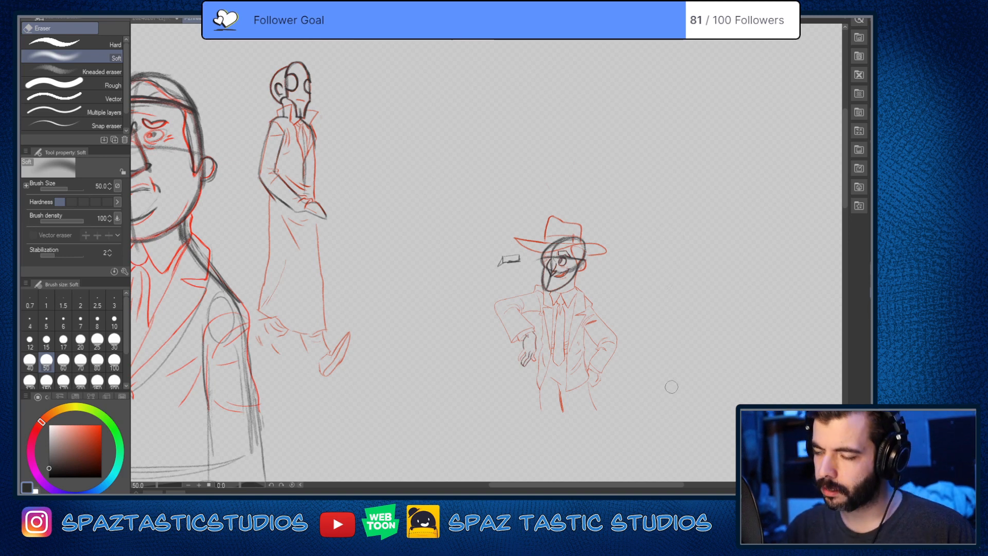
pyautogui.press('p')
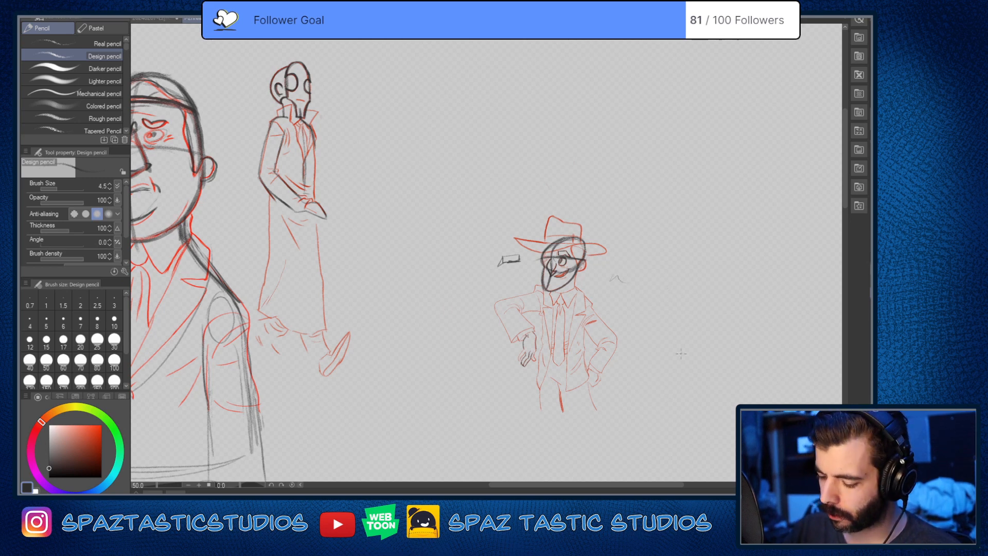
pyautogui.hotkey('ctrl', 'z')
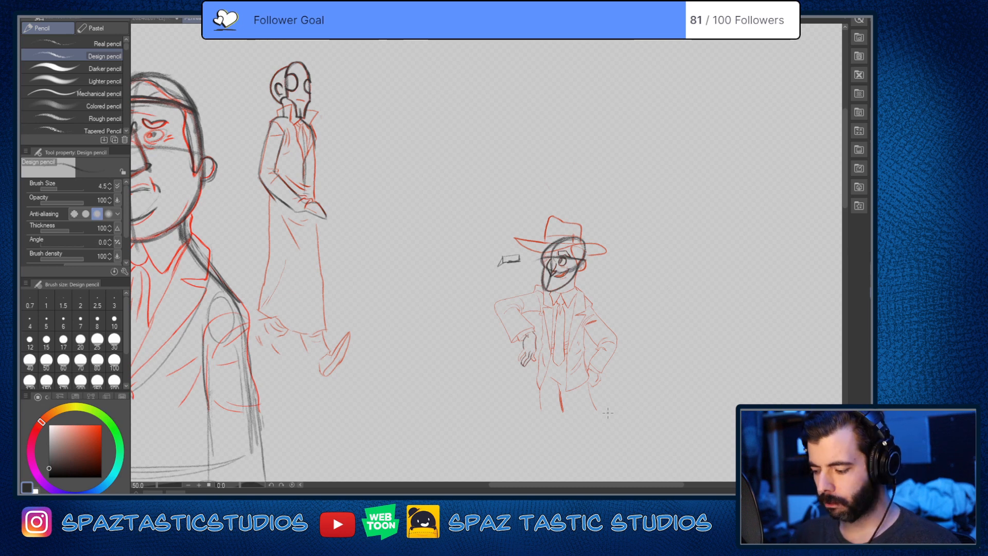
# Step: Show the comic page beneath the sketches, examine the characters in its first panel, and hide the page again
pyautogui.click(881, 366)
pyautogui.scroll(-2, 765, 366)
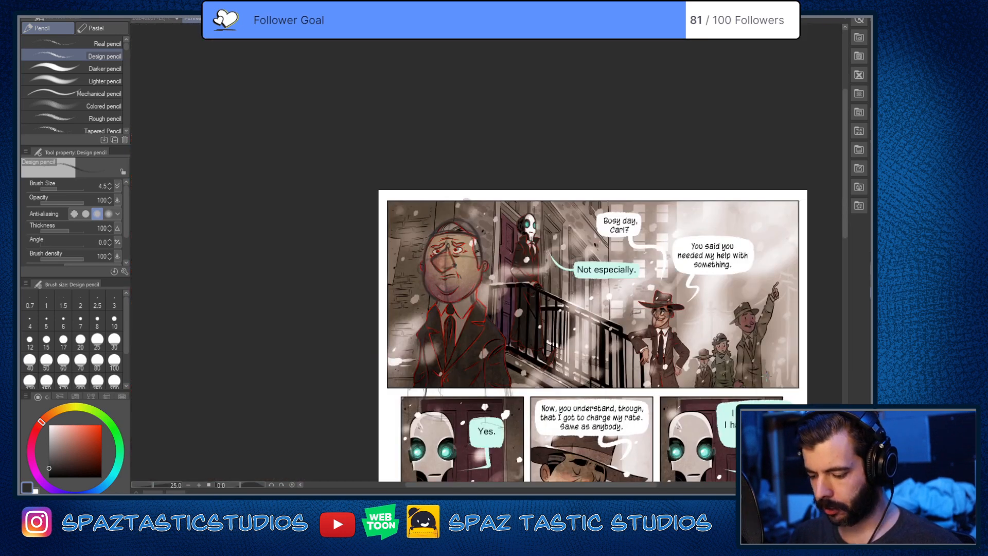
pyautogui.scroll(1, 765, 376)
pyautogui.press('space')
pyautogui.moveTo(766, 376); pyautogui.dragTo(758, 399)
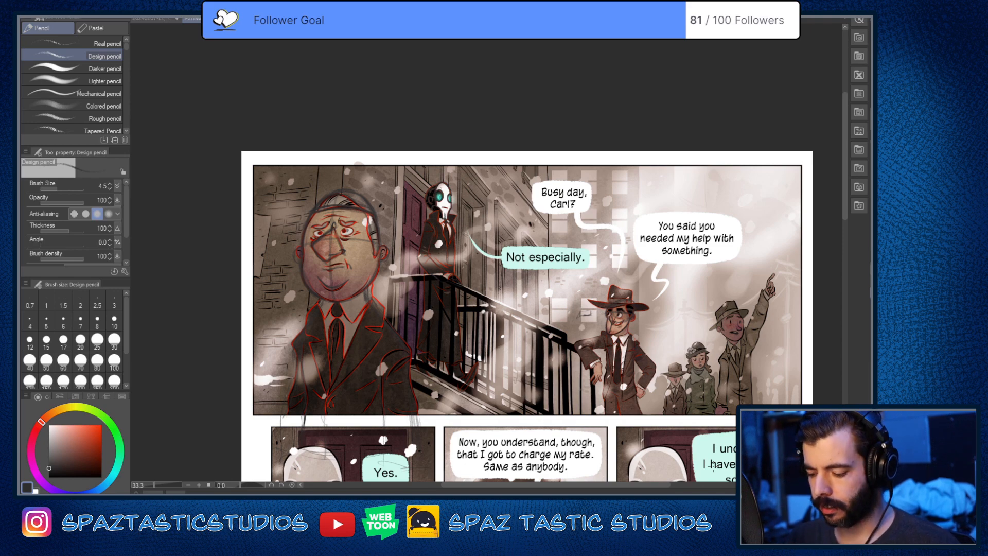
pyautogui.press('space')
pyautogui.moveTo(757, 399); pyautogui.dragTo(722, 379)
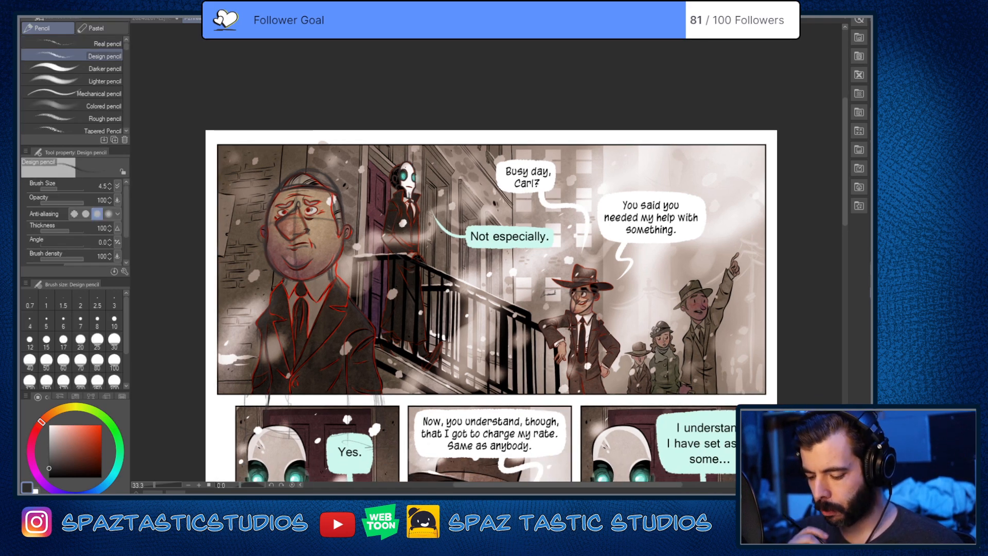
pyautogui.scroll(2, 579, 334)
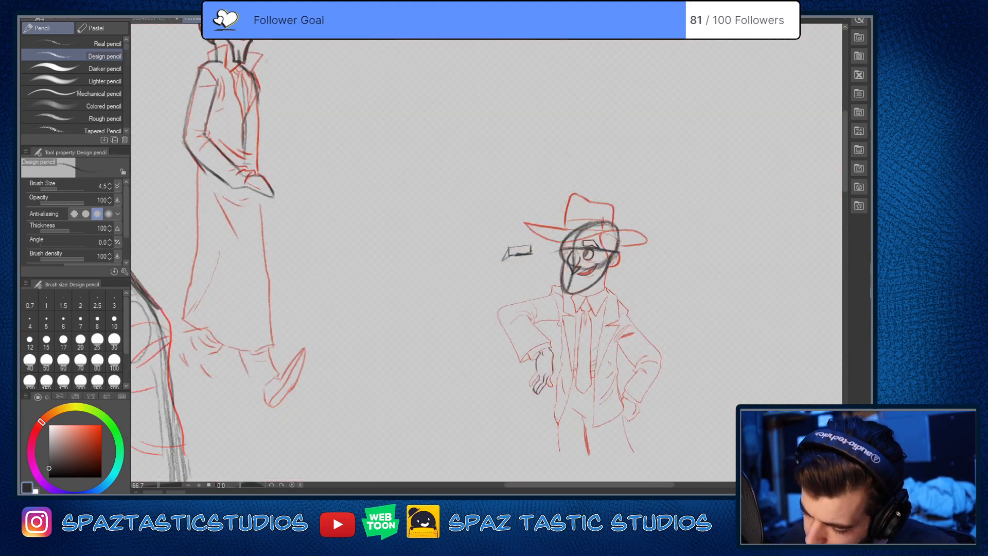
pyautogui.click(867, 353)
pyautogui.click(867, 353)
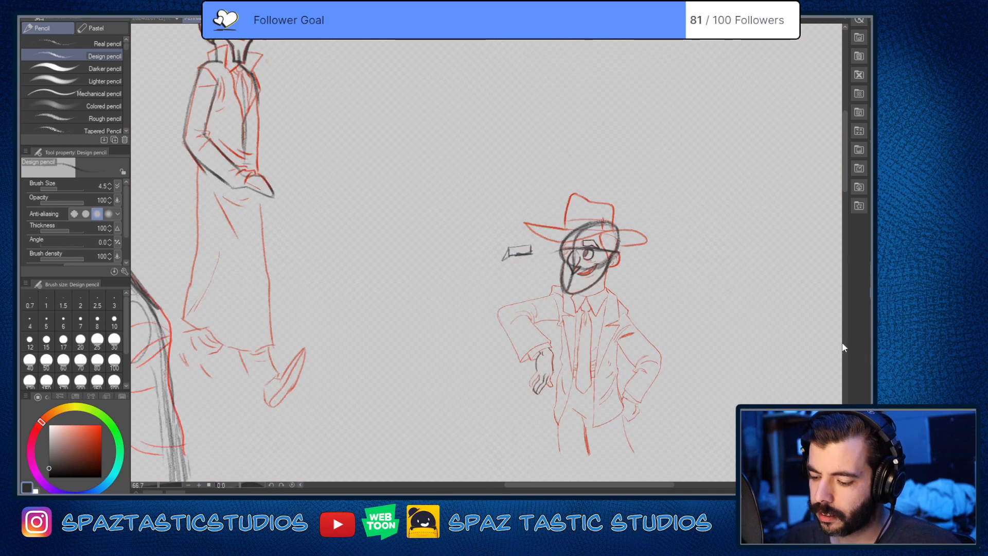
pyautogui.scroll(-3, 706, 364)
pyautogui.scroll(4, 708, 351)
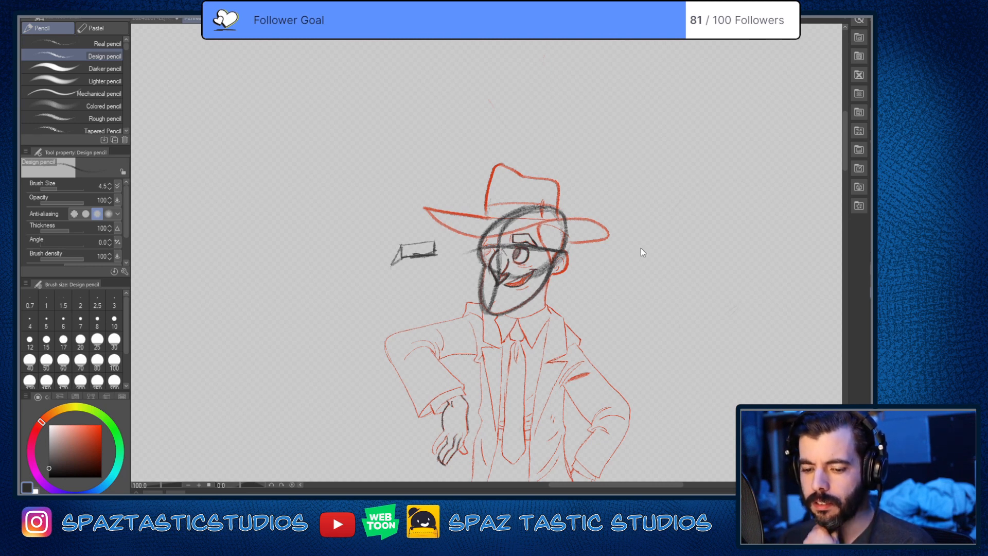
# Step: Switch to the painting of the running girl and the monster and examine the frightened man behind her
pyautogui.hotkey('ctrl', 'Tab')
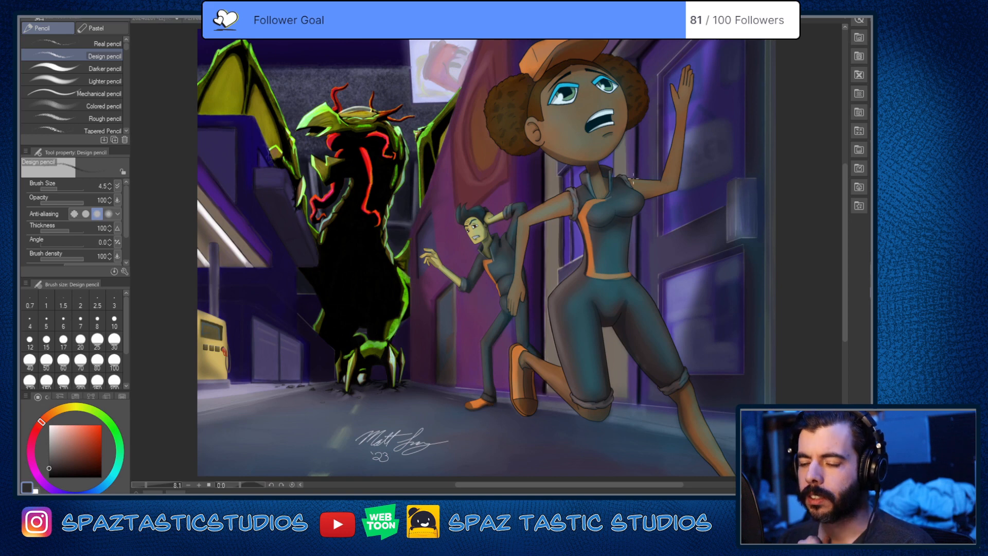
pyautogui.scroll(-2, 637, 155)
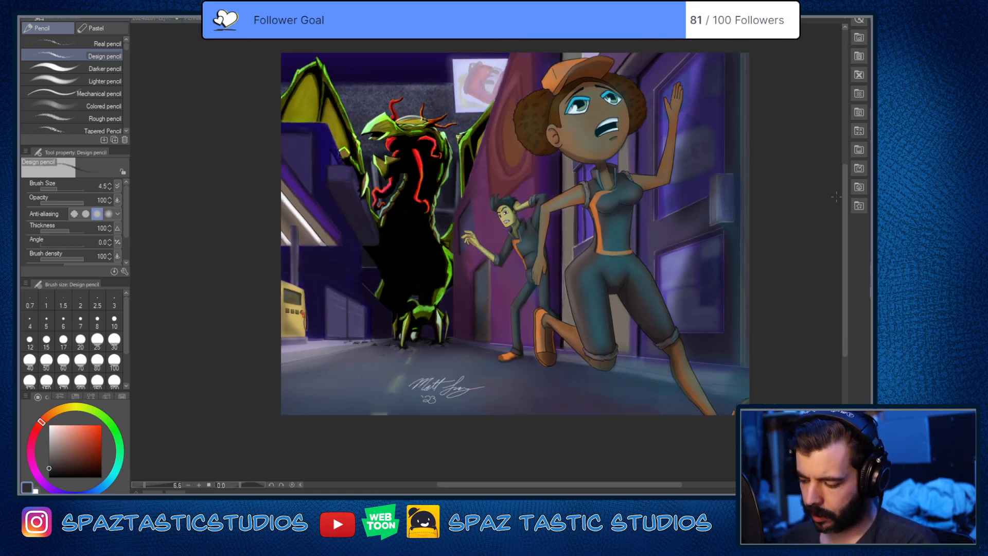
pyautogui.moveTo(848, 286); pyautogui.dragTo(846, 264)
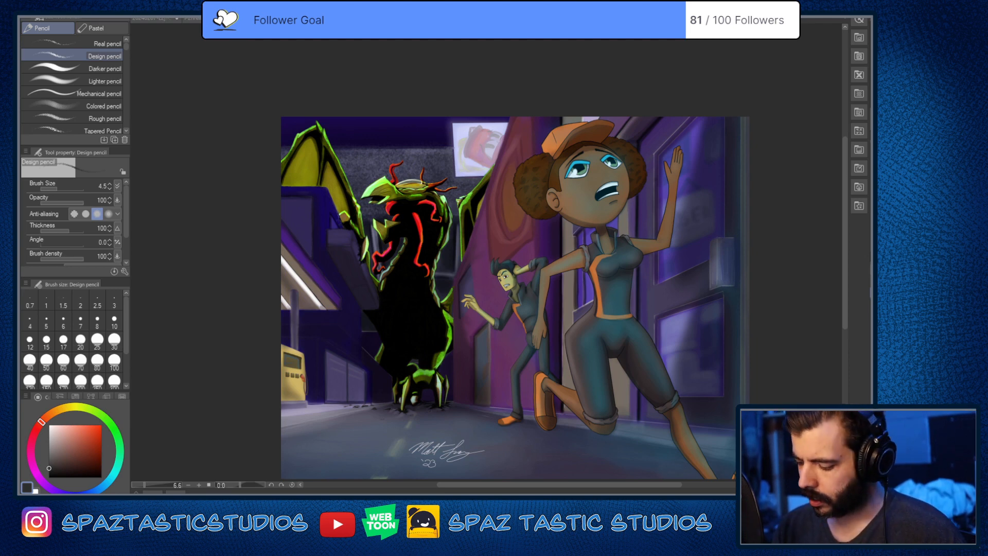
pyautogui.scroll(5, 449, 273)
pyautogui.press('space')
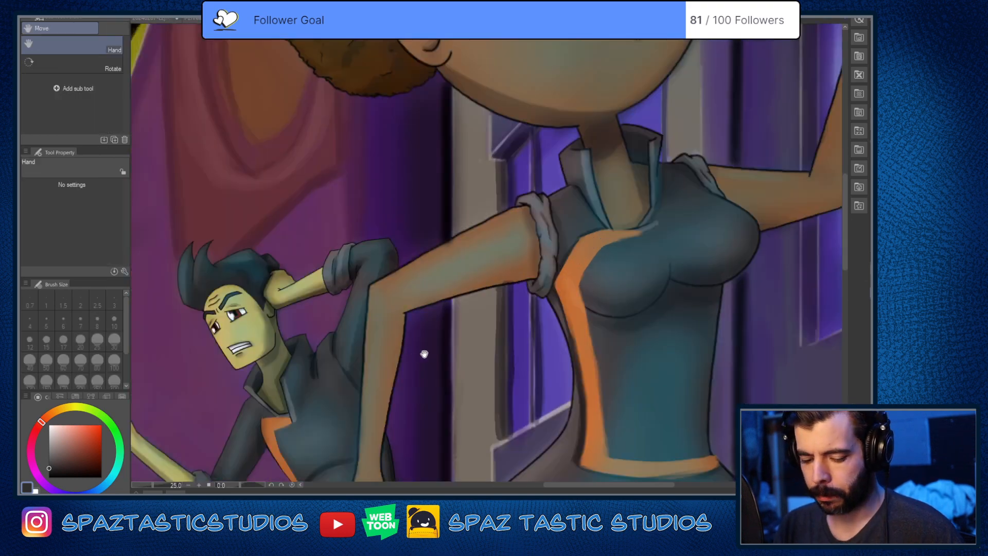
pyautogui.moveTo(424, 353); pyautogui.dragTo(615, 289)
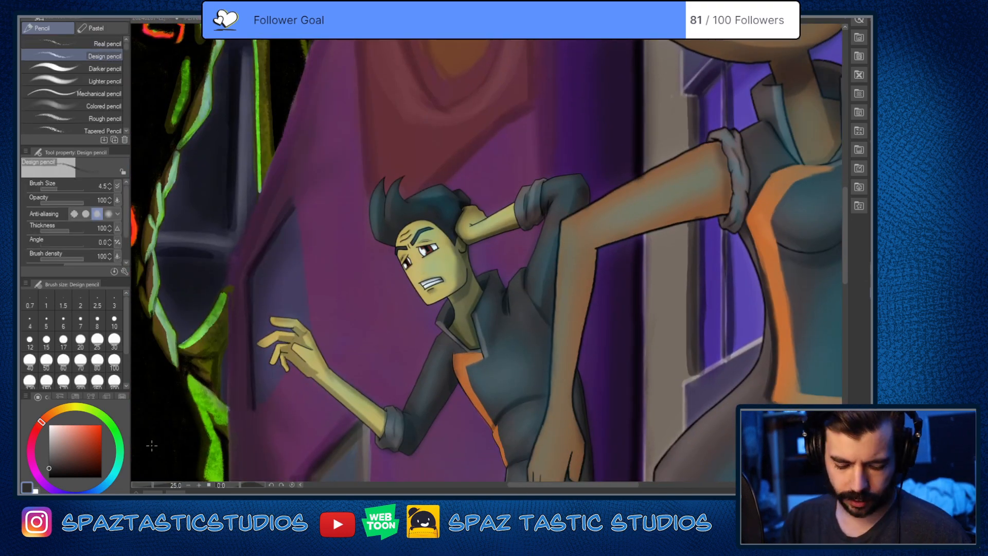
# Step: Set the design pencil to bright red with a brush size of 10
pyautogui.click(101, 425)
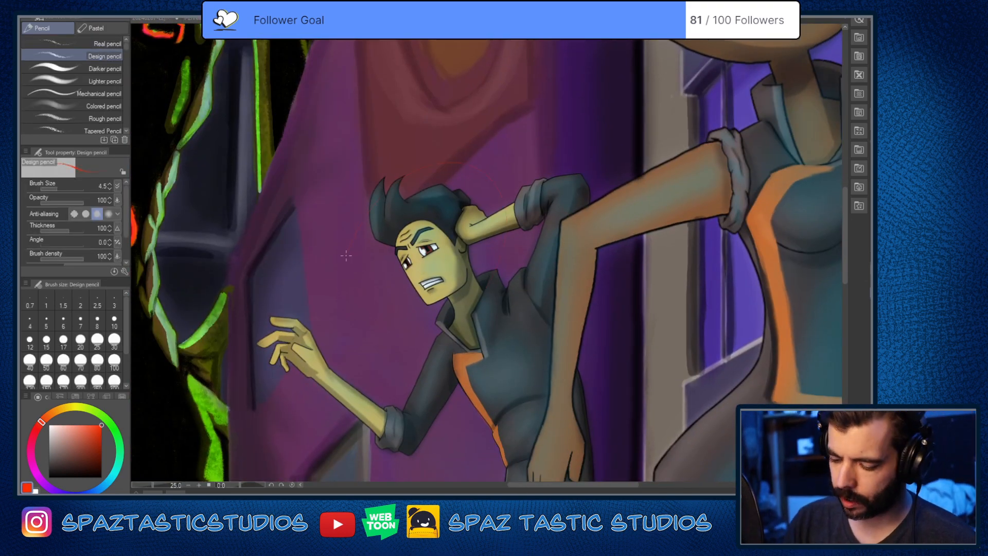
pyautogui.press(']')
pyautogui.press(']')
pyautogui.press(']')
pyautogui.press(']')
pyautogui.press(']')
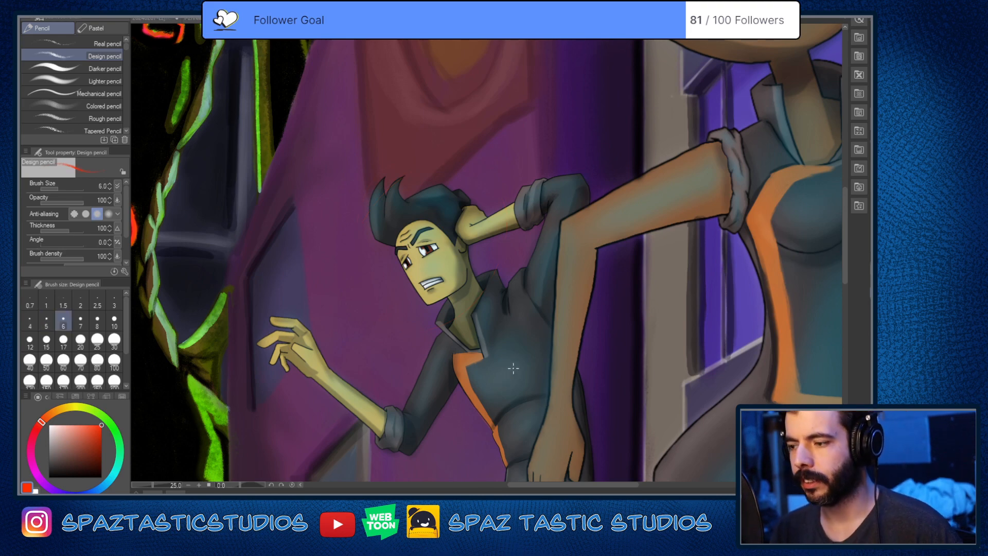
pyautogui.scroll(-6, 506, 374)
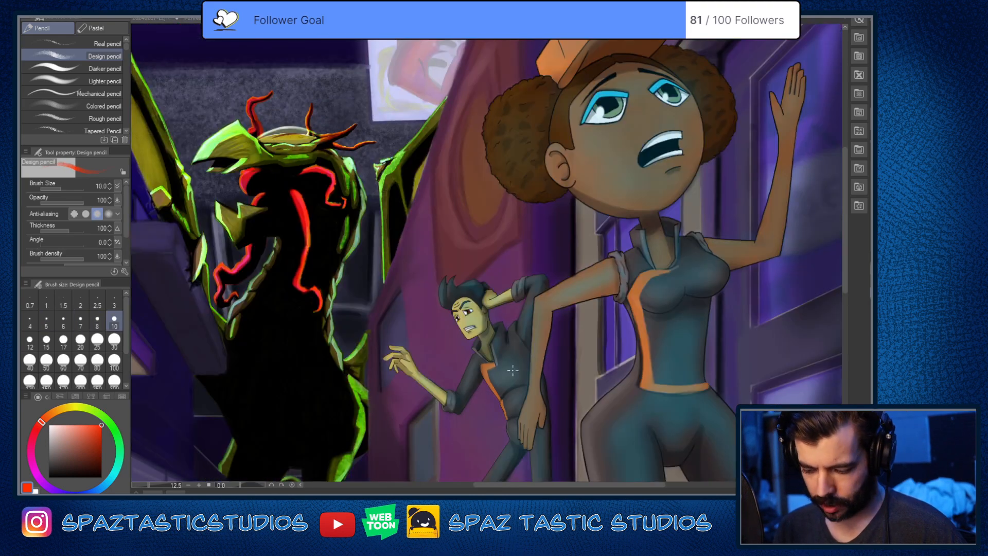
# Step: Sketch red construction circles over the running girl's two hair buns and face, and undo them
pyautogui.scroll(6, 543, 316)
pyautogui.scroll(-4, 543, 316)
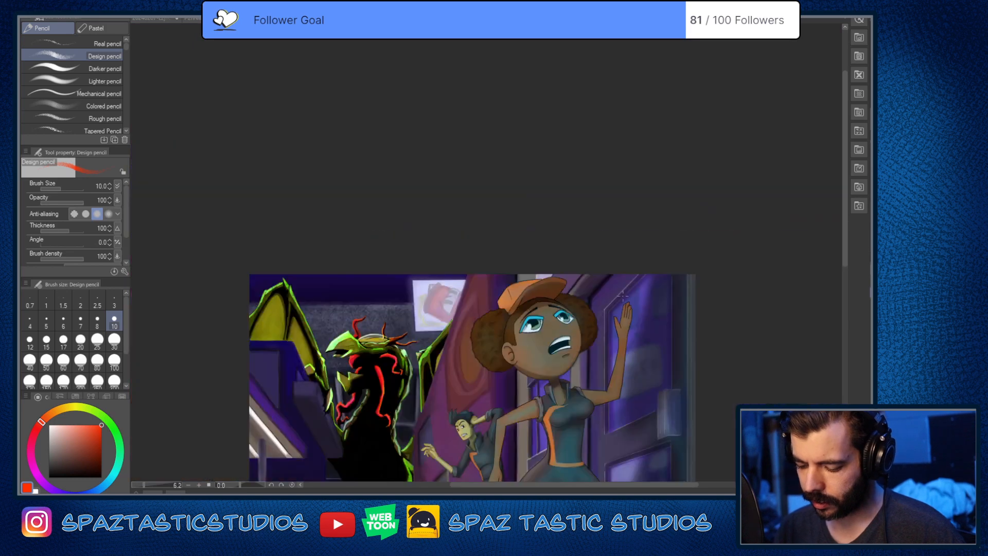
pyautogui.moveTo(604, 342); pyautogui.dragTo(592, 286)
pyautogui.scroll(4, 574, 279)
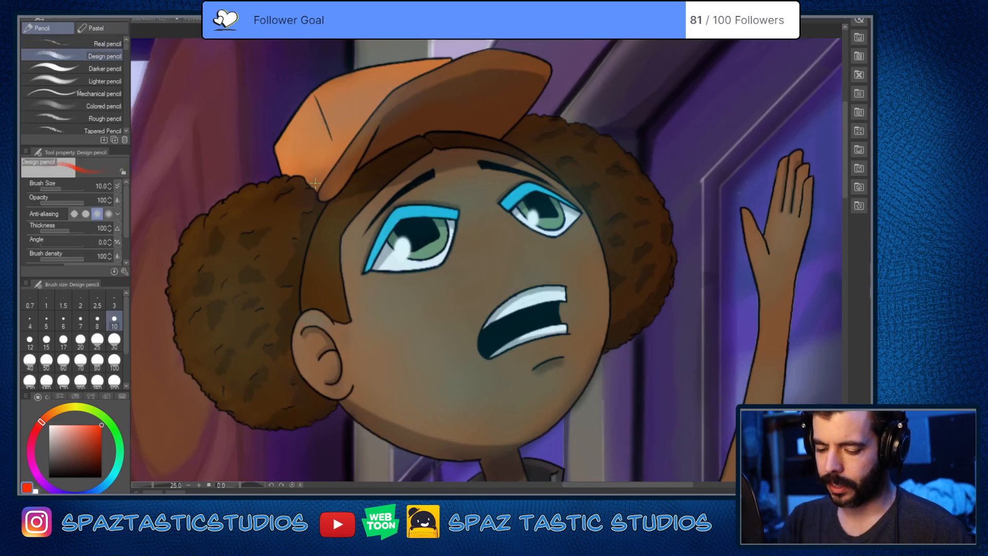
pyautogui.moveTo(280, 171)
pyautogui.mouseDown()
pyautogui.moveTo(354, 391)
pyautogui.moveTo(320, 410)
pyautogui.mouseUp()
pyautogui.moveTo(538, 118)
pyautogui.mouseDown()
pyautogui.moveTo(638, 289)
pyautogui.moveTo(514, 124)
pyautogui.mouseUp()
pyautogui.moveTo(453, 128)
pyautogui.mouseDown()
pyautogui.moveTo(409, 131)
pyautogui.moveTo(586, 350)
pyautogui.mouseUp()
pyautogui.moveTo(606, 278); pyautogui.dragTo(385, 160)
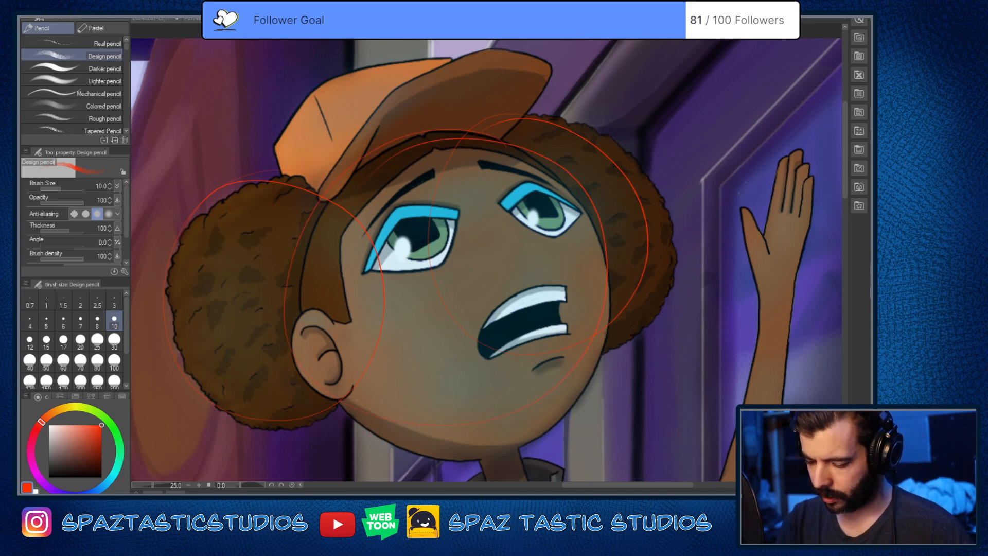
pyautogui.scroll(-5, 673, 397)
pyautogui.hotkey('ctrl', 'z')
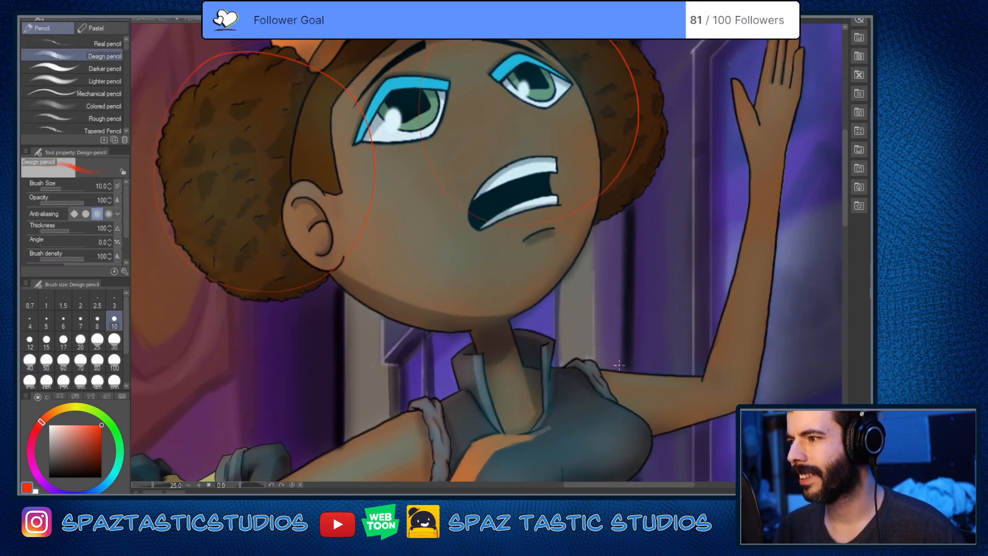
pyautogui.hotkey('ctrl', 'z')
pyautogui.hotkey('ctrl', 'z')
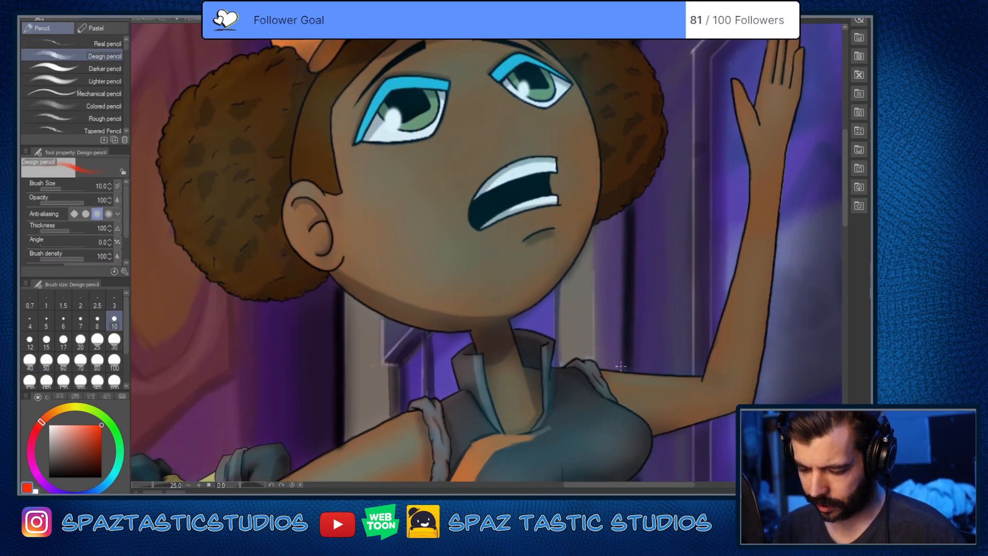
# Step: Examine the running girl's full pose together with the frightened man and the monster behind her
pyautogui.scroll(-2, 620, 366)
pyautogui.press('space')
pyautogui.moveTo(627, 392); pyautogui.dragTo(570, 267)
pyautogui.moveTo(578, 369)
pyautogui.mouseDown()
pyautogui.moveTo(576, 304)
pyautogui.moveTo(555, 284)
pyautogui.moveTo(578, 373)
pyautogui.mouseUp()
pyautogui.press('space')
pyautogui.press('space')
pyautogui.press('space')
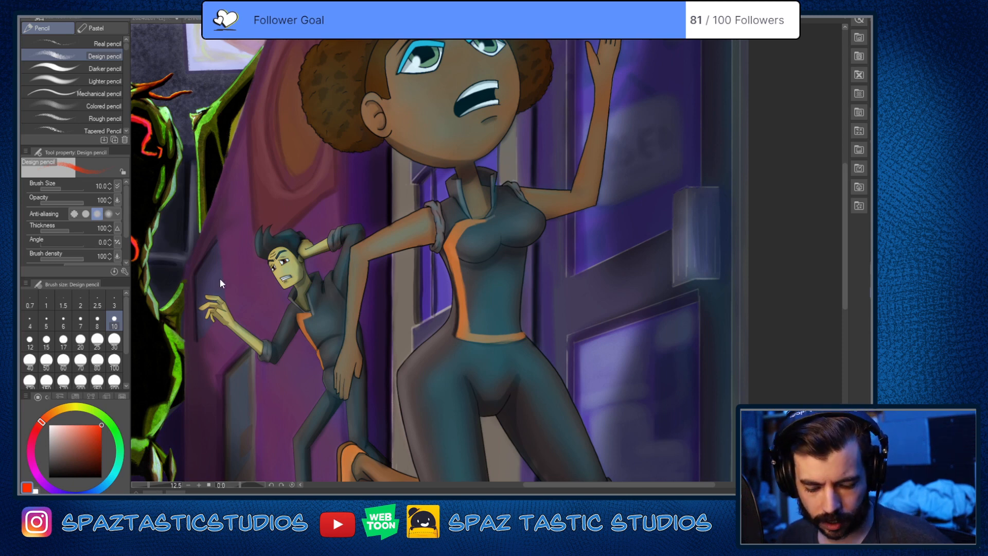
pyautogui.scroll(-2, 514, 159)
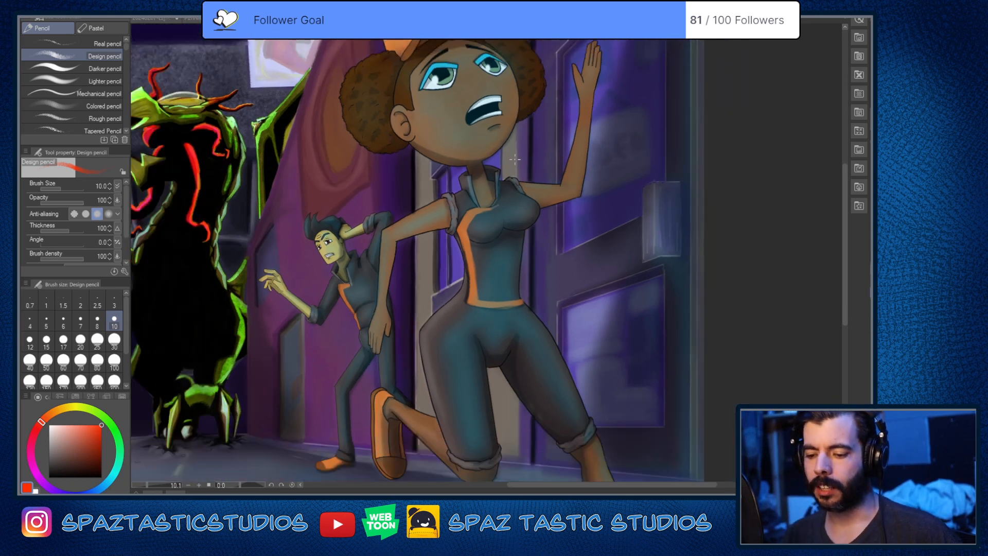
pyautogui.scroll(-4, 515, 159)
pyautogui.scroll(3, 514, 160)
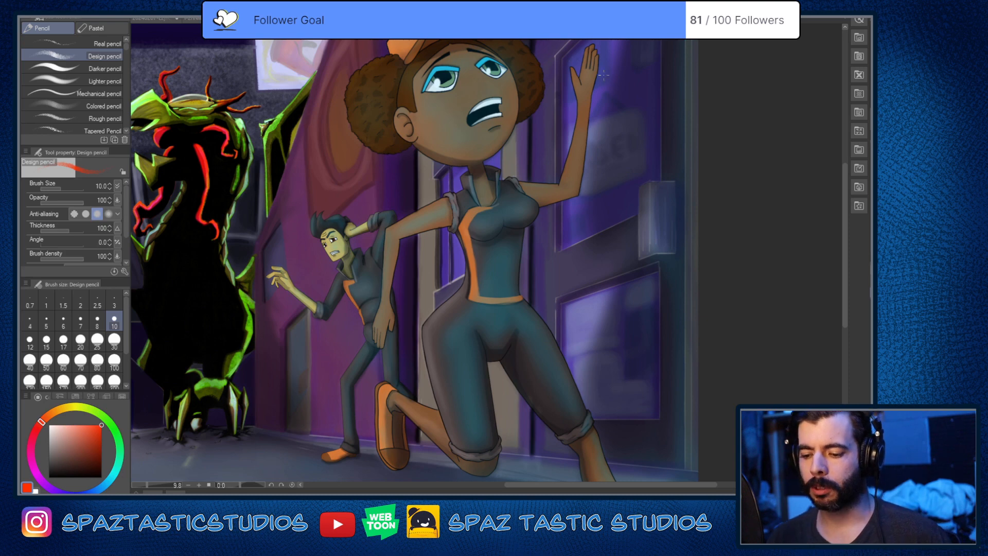
# Step: View the entire painting of the running girl, the frightened man and the winged monster in the street
pyautogui.scroll(-3, 263, 112)
pyautogui.scroll(4, 193, 136)
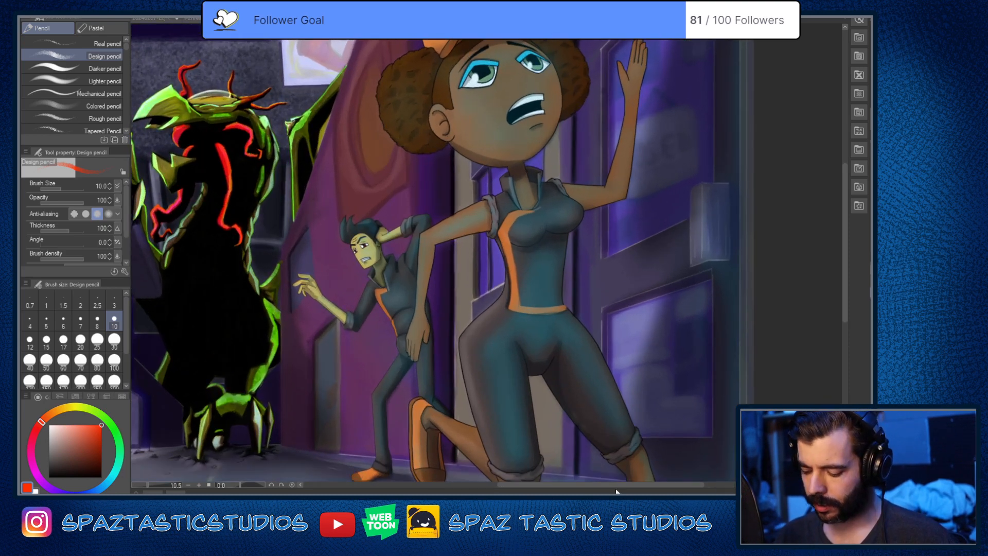
pyautogui.moveTo(616, 490); pyautogui.dragTo(578, 487)
pyautogui.scroll(-2, 553, 323)
pyautogui.scroll(-2, 552, 324)
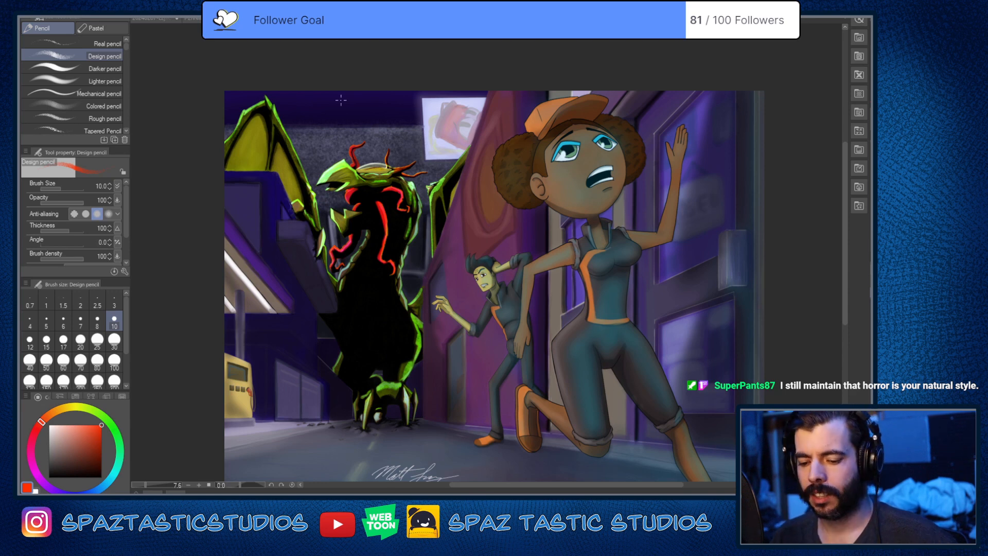
# Step: Switch past the hat-wearing man's sketch to the dark river painting and examine its covered boat and rower
pyautogui.click(192, 20)
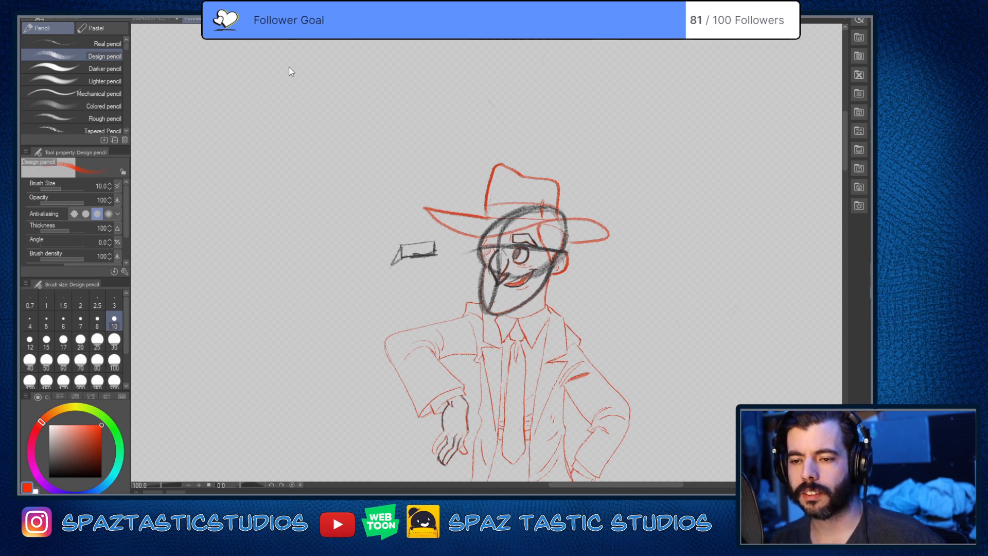
pyautogui.click(282, 19)
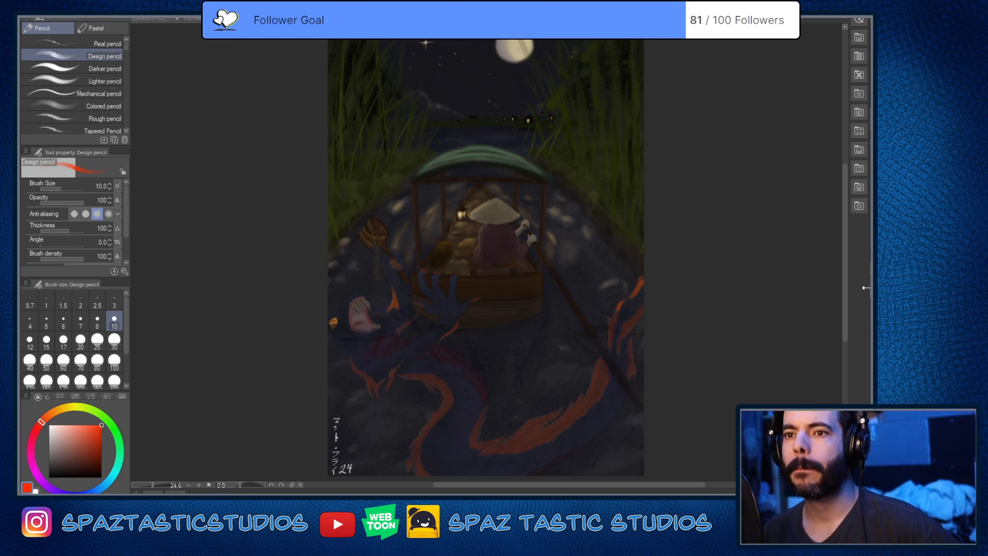
pyautogui.scroll(1, 557, 277)
pyautogui.scroll(2, 557, 277)
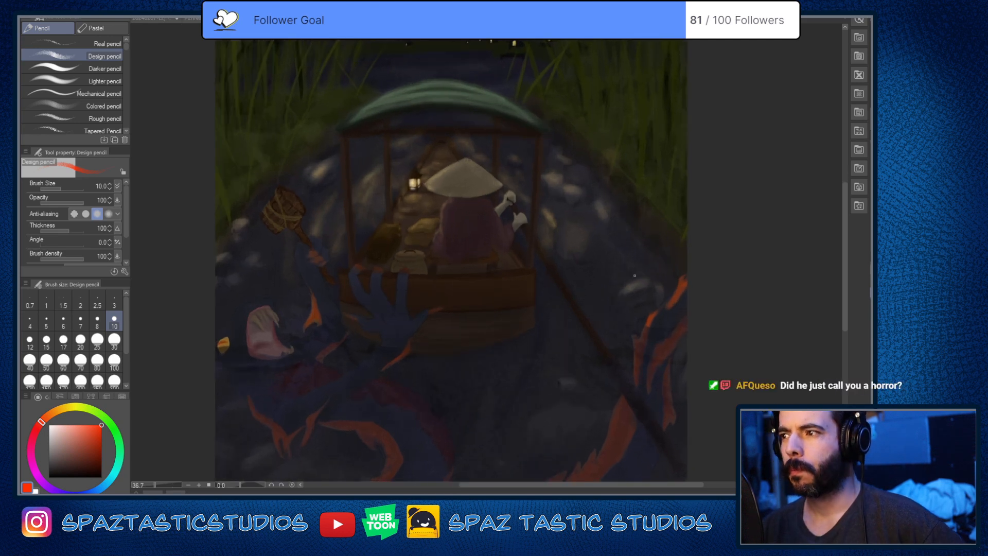
pyautogui.scroll(-3, 802, 272)
pyautogui.scroll(2, 803, 271)
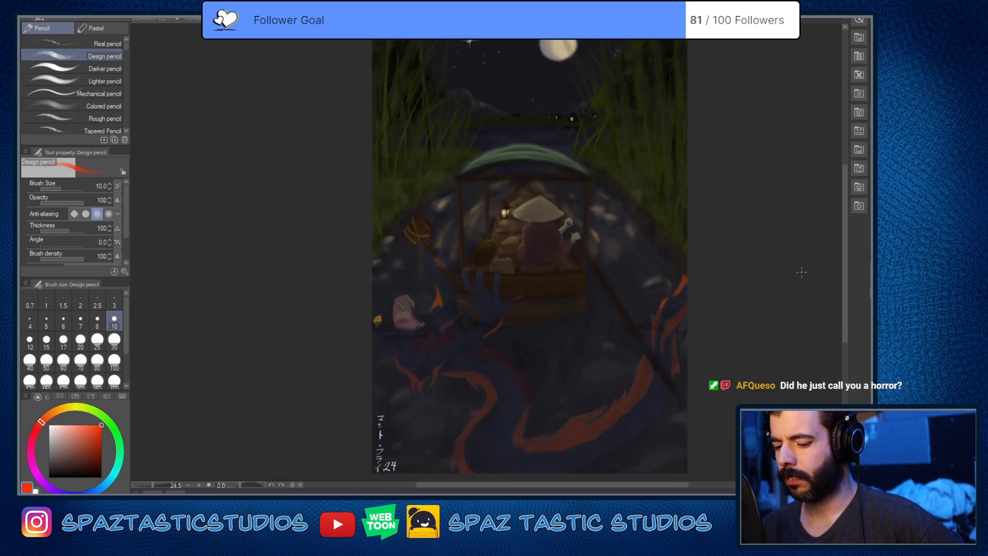
pyautogui.moveTo(842, 251)
pyautogui.mouseDown()
pyautogui.moveTo(831, 159)
pyautogui.moveTo(838, 291)
pyautogui.mouseUp()
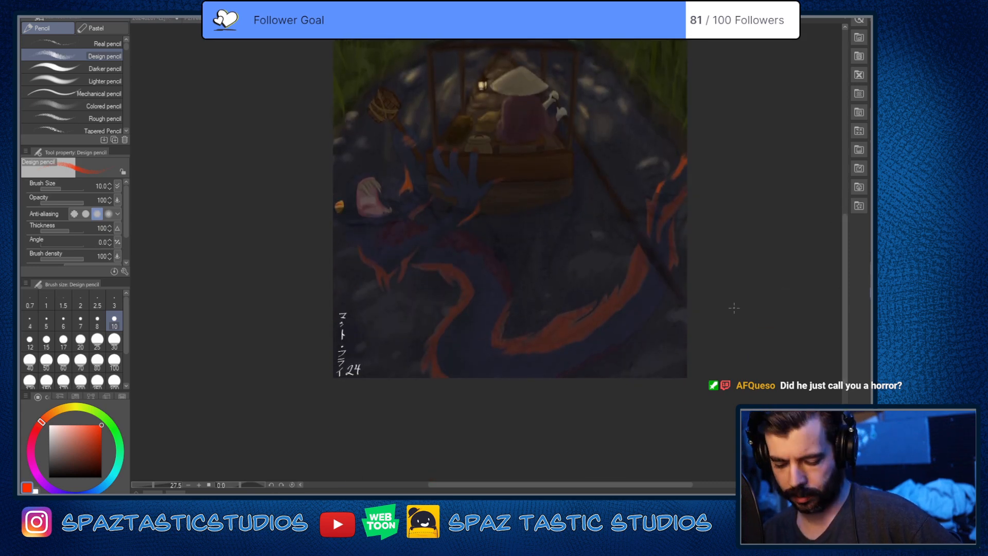
# Step: Examine the orange-finned water creature up close, followed by the boat and the night sky above it
pyautogui.scroll(1, 733, 308)
pyautogui.scroll(1, 734, 308)
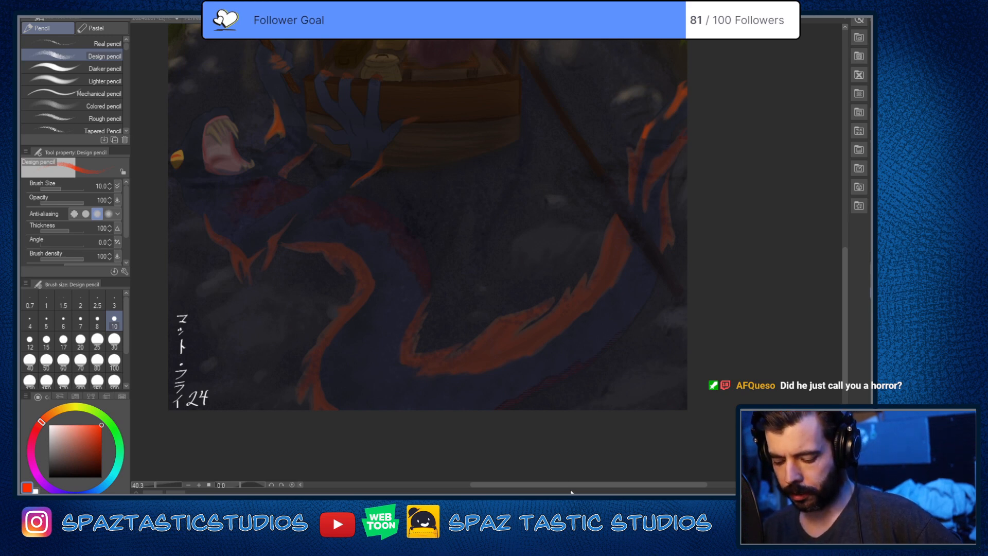
pyautogui.moveTo(570, 485); pyautogui.dragTo(552, 483)
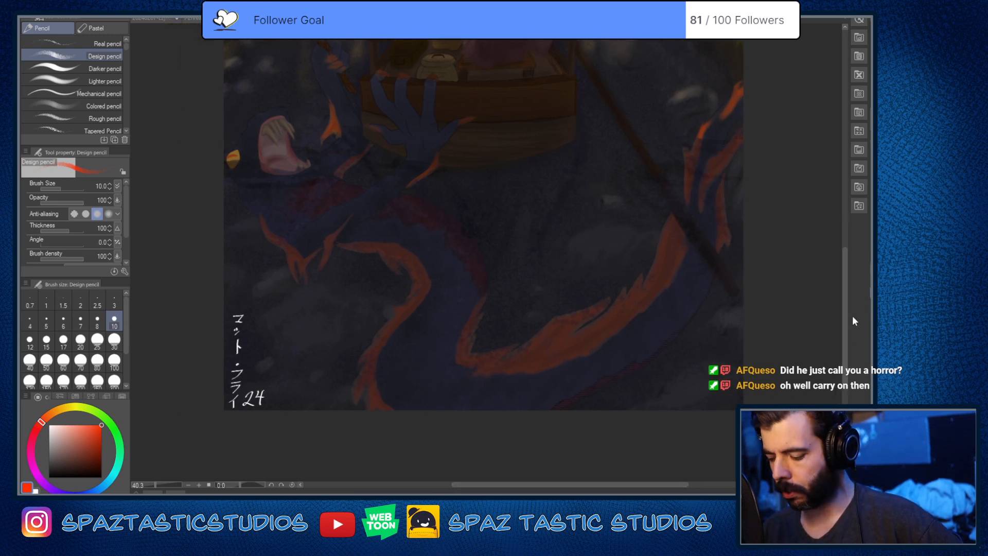
pyautogui.moveTo(845, 313); pyautogui.dragTo(842, 245)
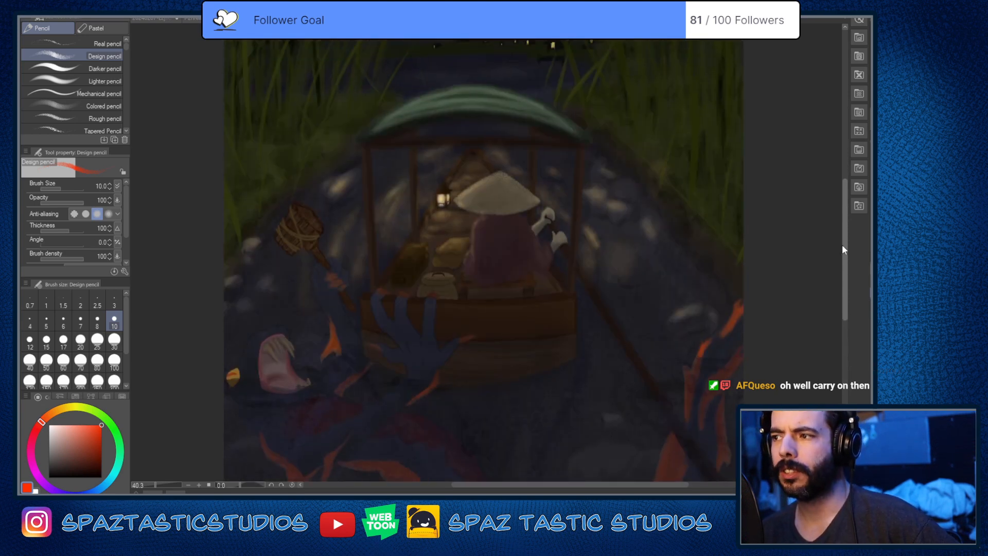
pyautogui.moveTo(841, 245); pyautogui.dragTo(844, 180)
pyautogui.moveTo(842, 172); pyautogui.dragTo(843, 243)
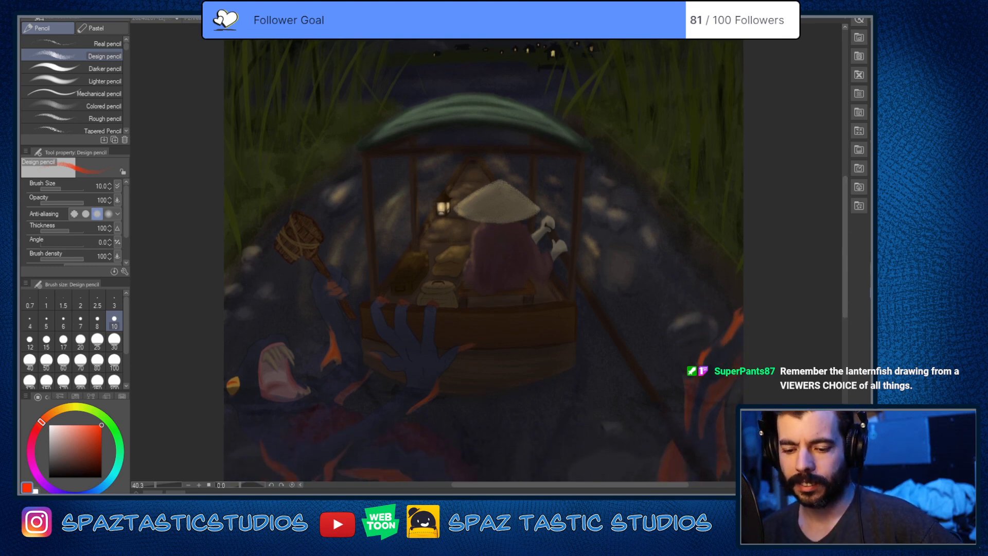
# Step: Compare the running girl painting with the river boat painting and return to the hat-wearing man's sketch
pyautogui.hotkey('ctrl', 'Tab')
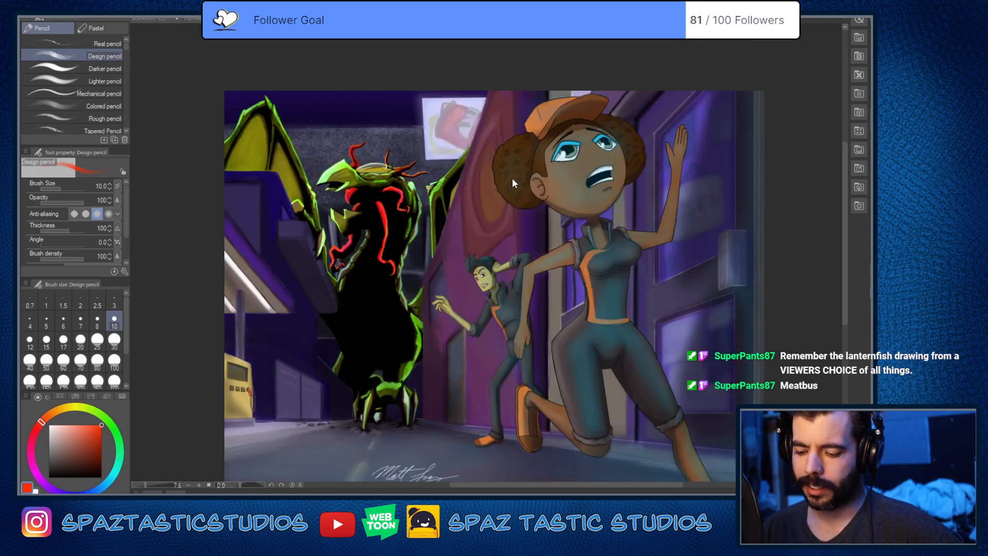
pyautogui.hotkey('ctrl', 'Tab')
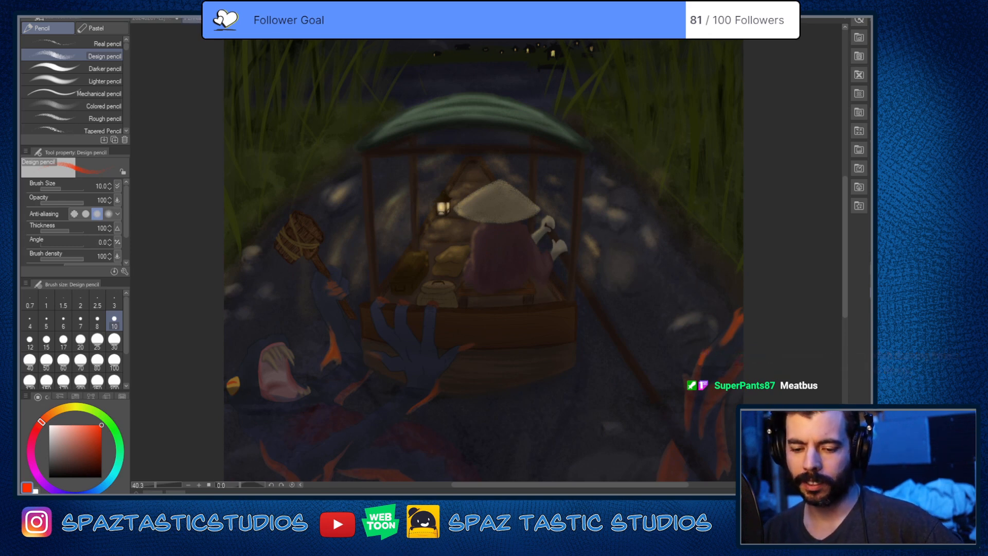
pyautogui.hotkey('ctrl', 'Tab')
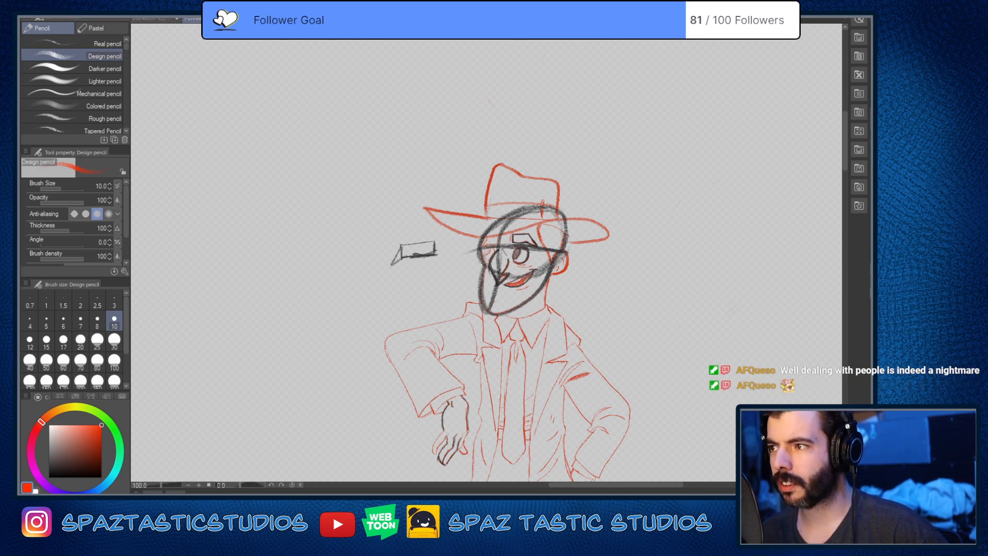
# Step: Switch to the painting of the crowned seated figure and examine the winged creature's head, body and tail
pyautogui.hotkey('ctrl', 'Tab')
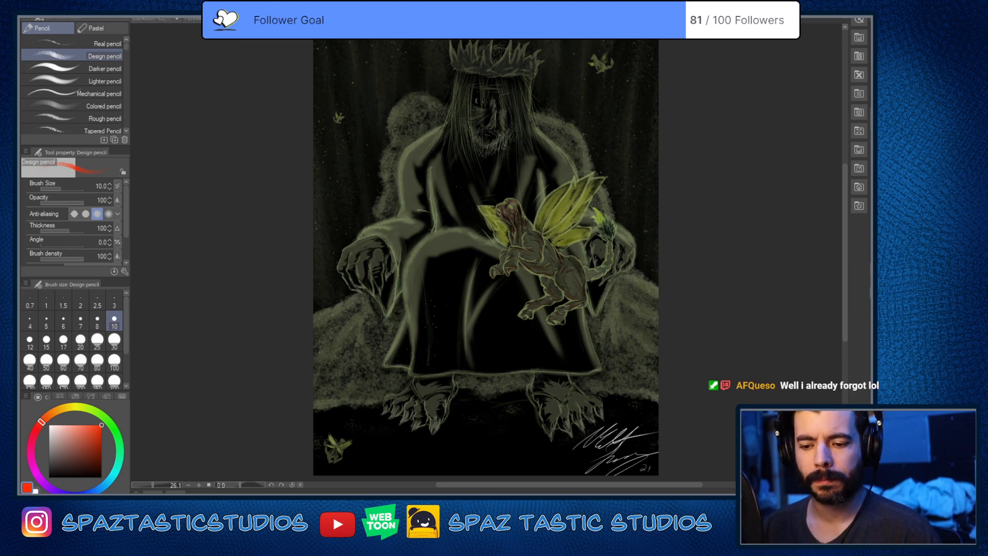
pyautogui.scroll(3, 523, 202)
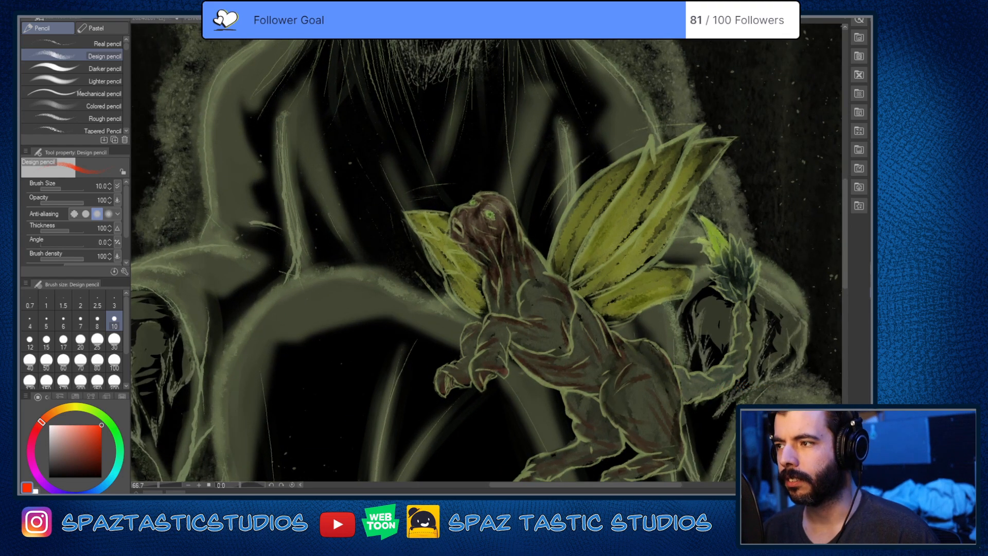
pyautogui.scroll(2, 686, 271)
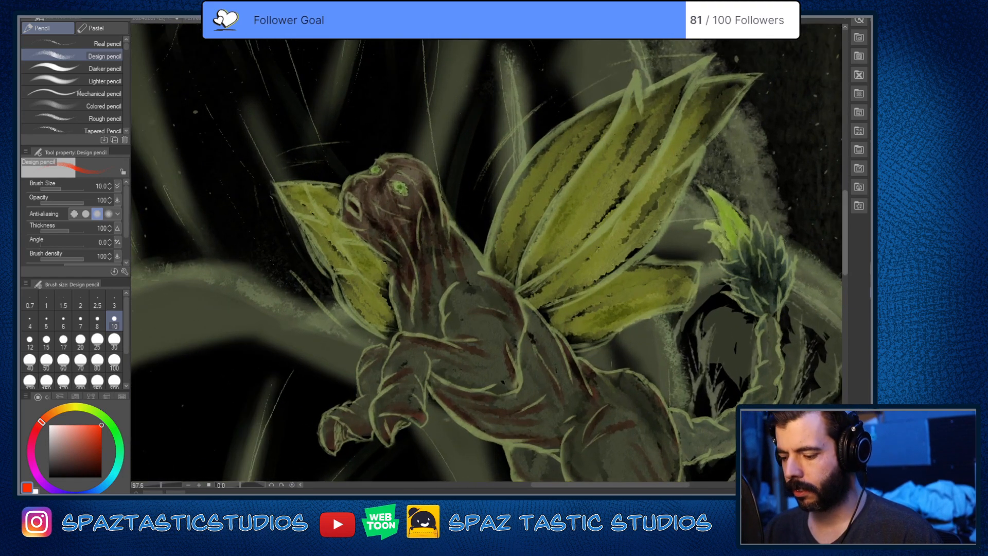
pyautogui.moveTo(844, 237); pyautogui.dragTo(848, 266)
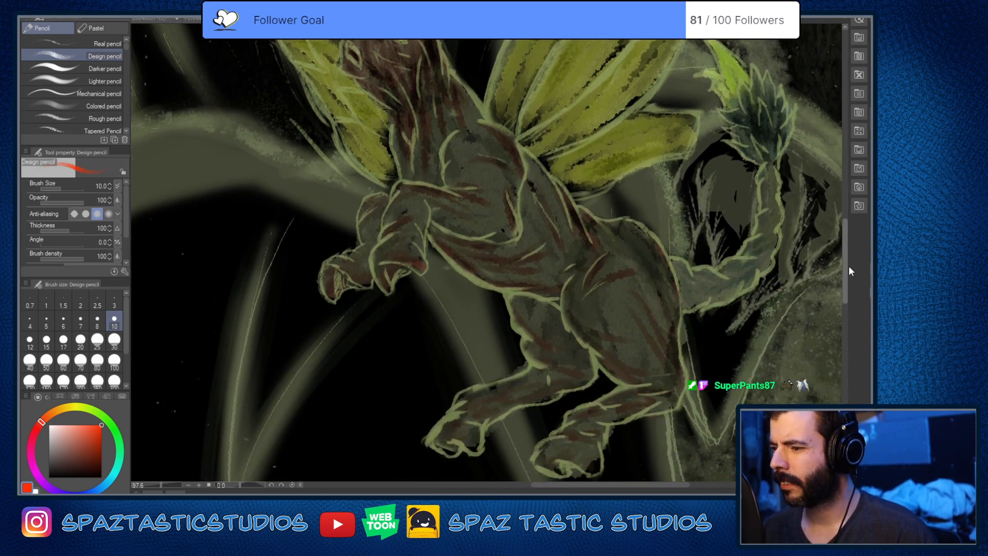
pyautogui.moveTo(848, 266); pyautogui.dragTo(849, 258)
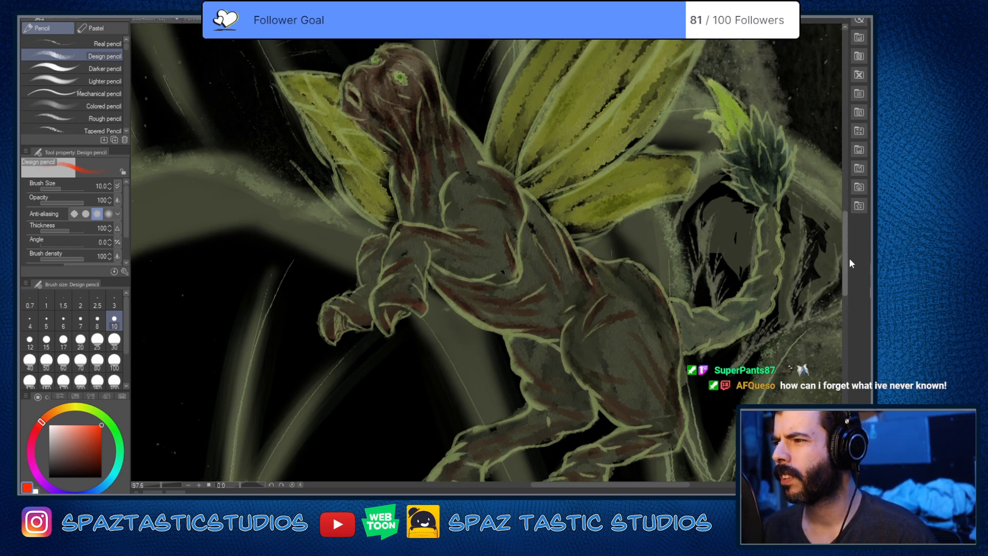
pyautogui.moveTo(849, 258); pyautogui.dragTo(849, 261)
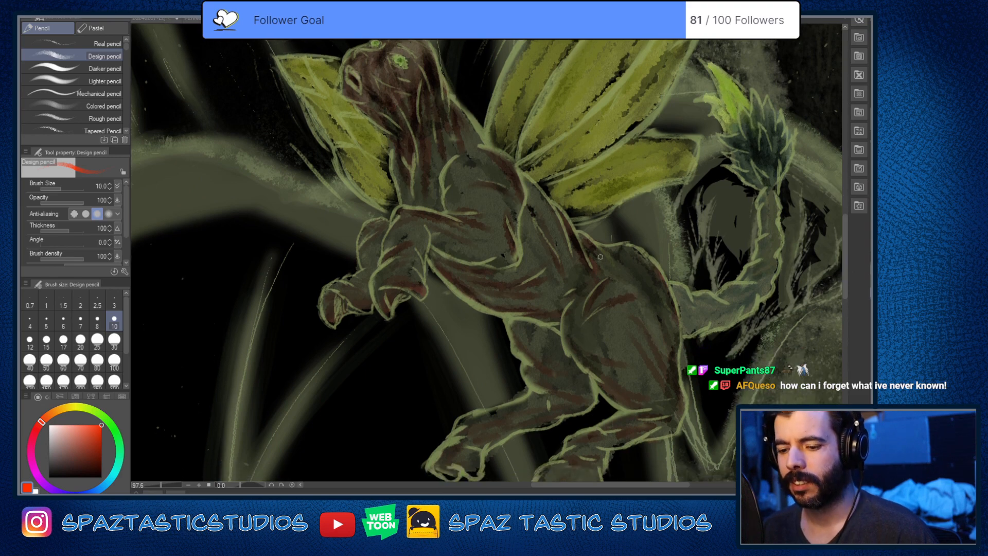
pyautogui.scroll(-1, 600, 257)
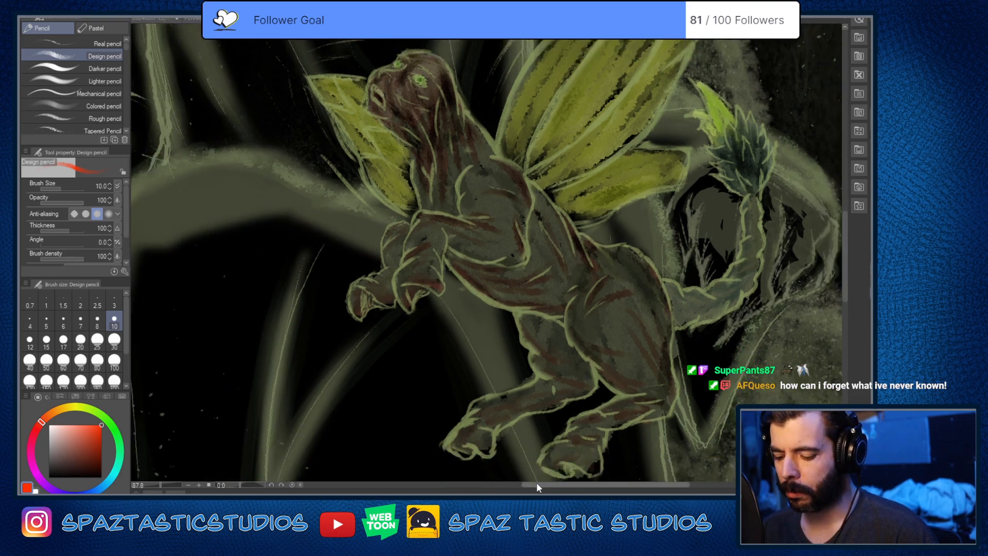
pyautogui.moveTo(536, 484); pyautogui.dragTo(554, 485)
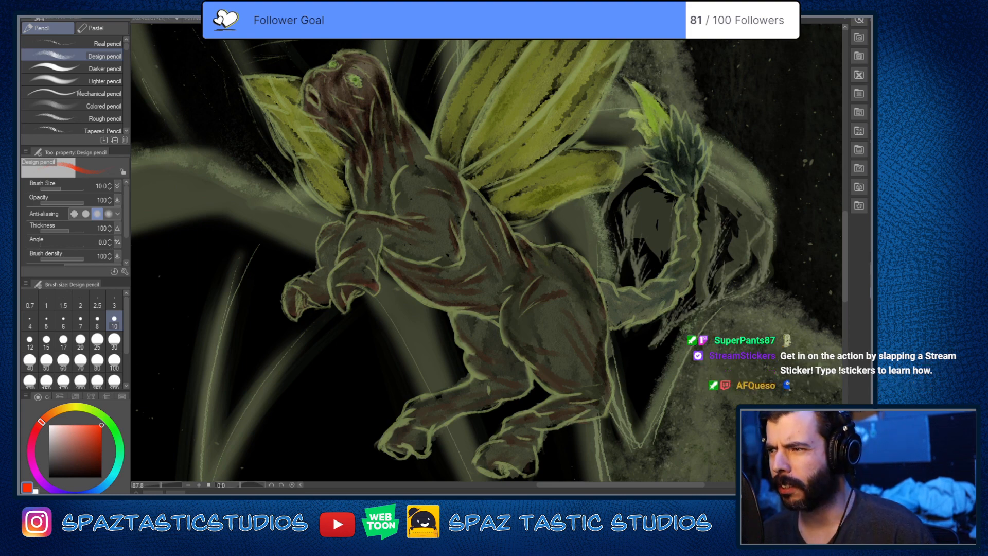
# Step: View the purple house illustration with the waving man and go back to the hat-wearing man's sketch
pyautogui.hotkey('ctrl', 'Tab')
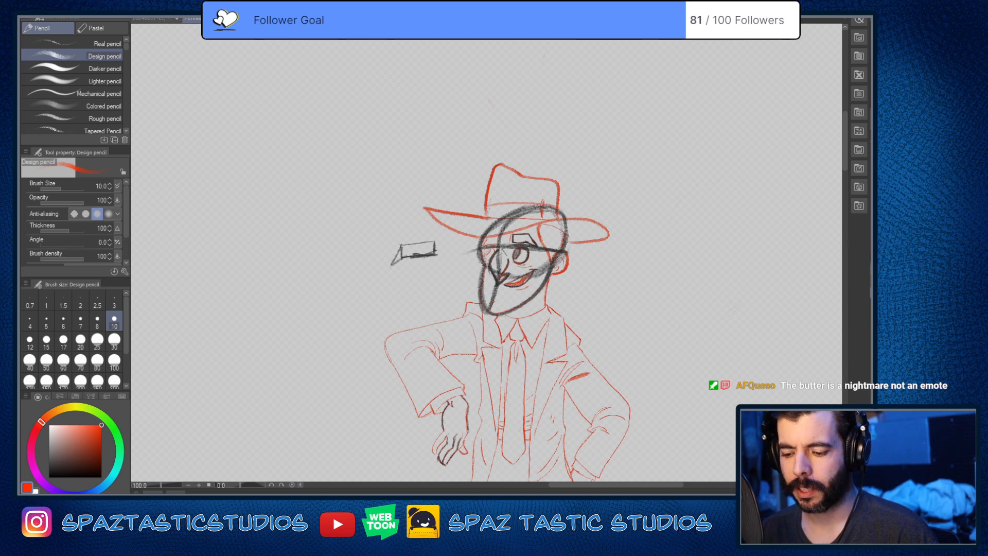
pyautogui.hotkey('ctrl', 'Tab')
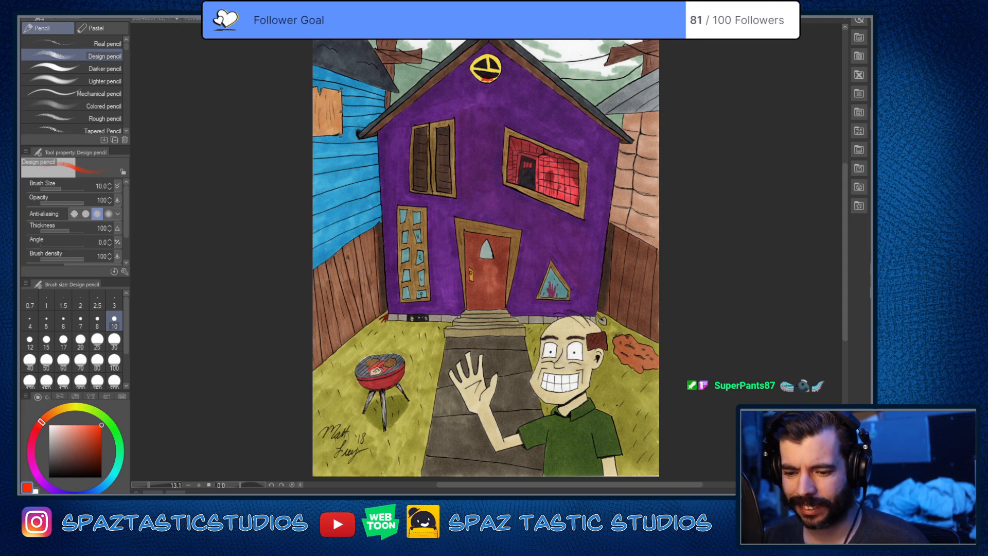
pyautogui.hotkey('ctrl', 'shift', 'Tab')
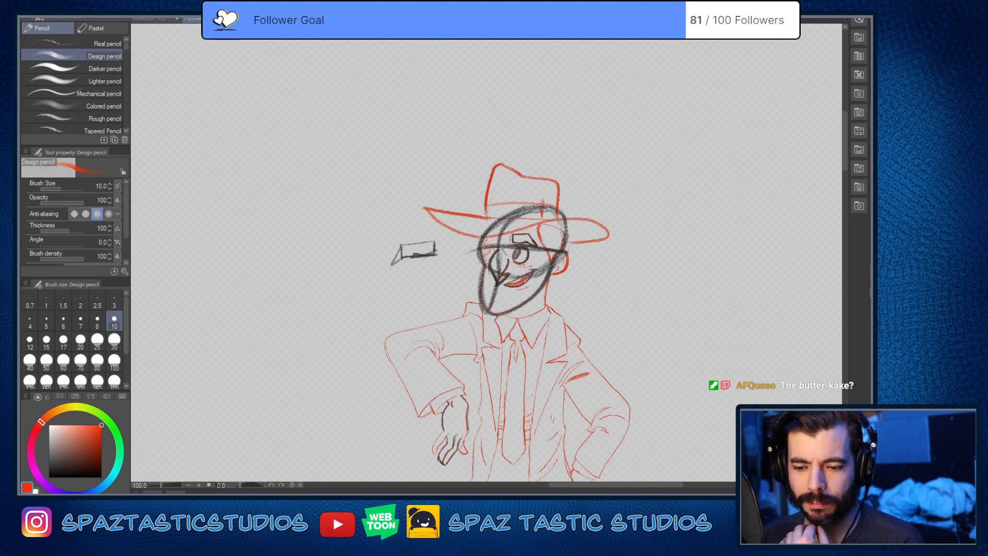
# Step: Compare the sketch of the angry boy with crossed arms against the sketch of the man in the hat
pyautogui.click(150, 17)
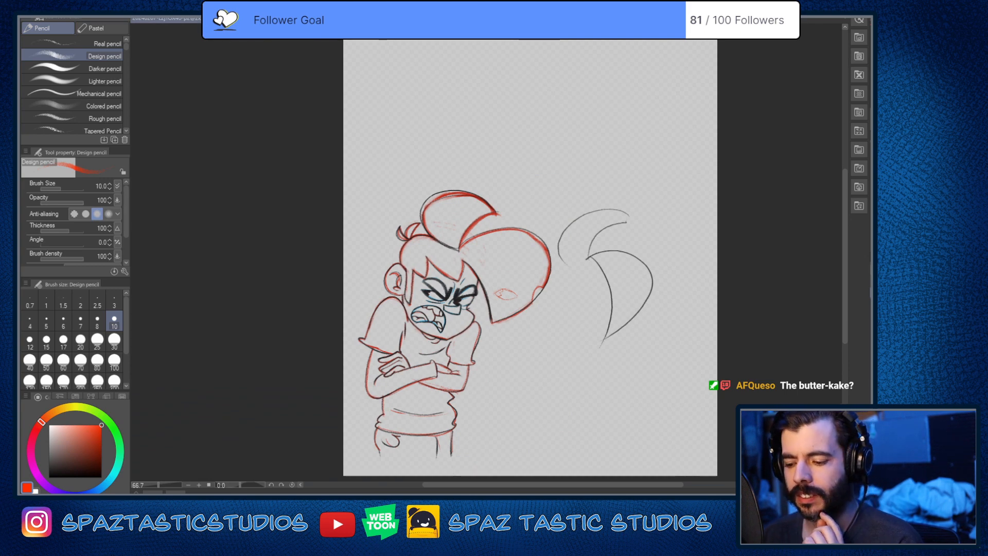
pyautogui.click(242, 20)
pyautogui.click(160, 22)
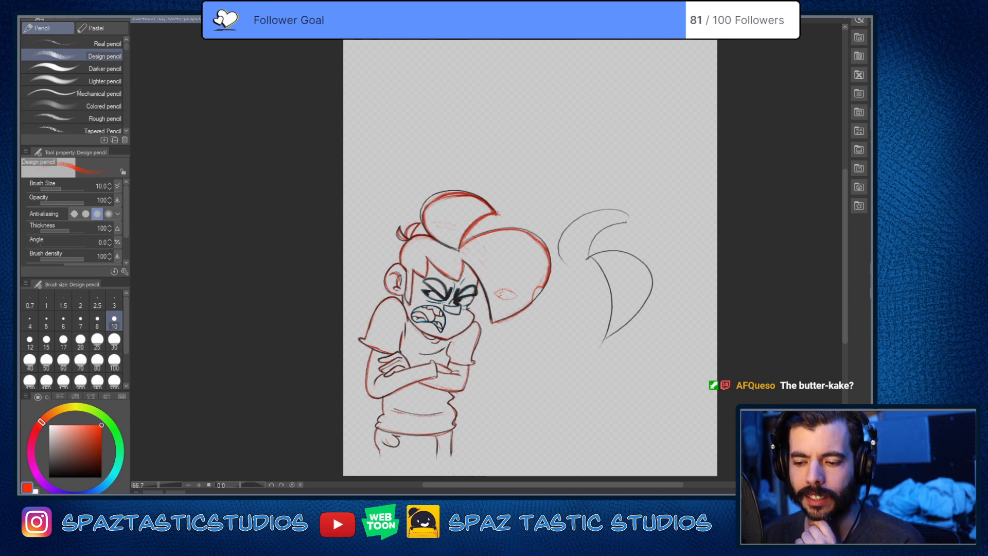
pyautogui.click(242, 20)
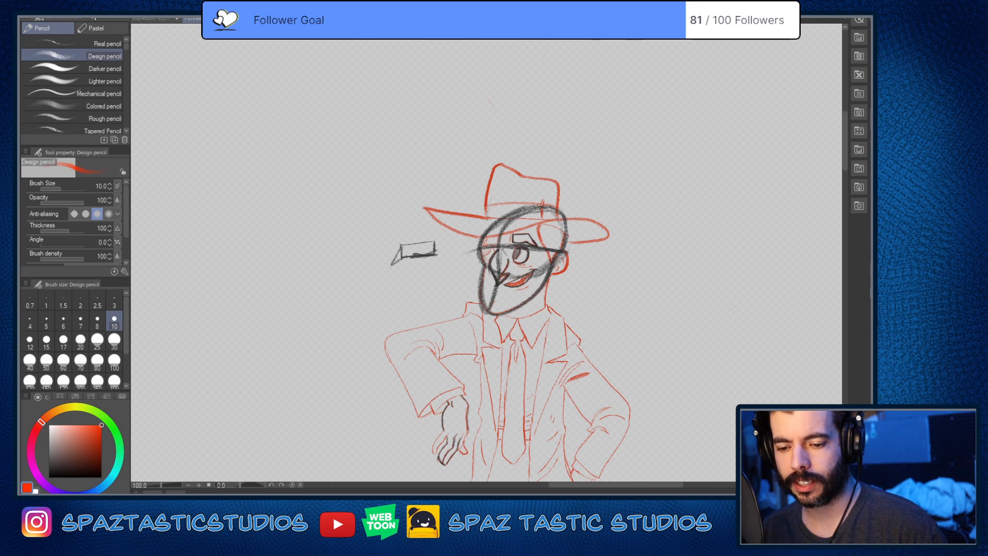
pyautogui.click(158, 20)
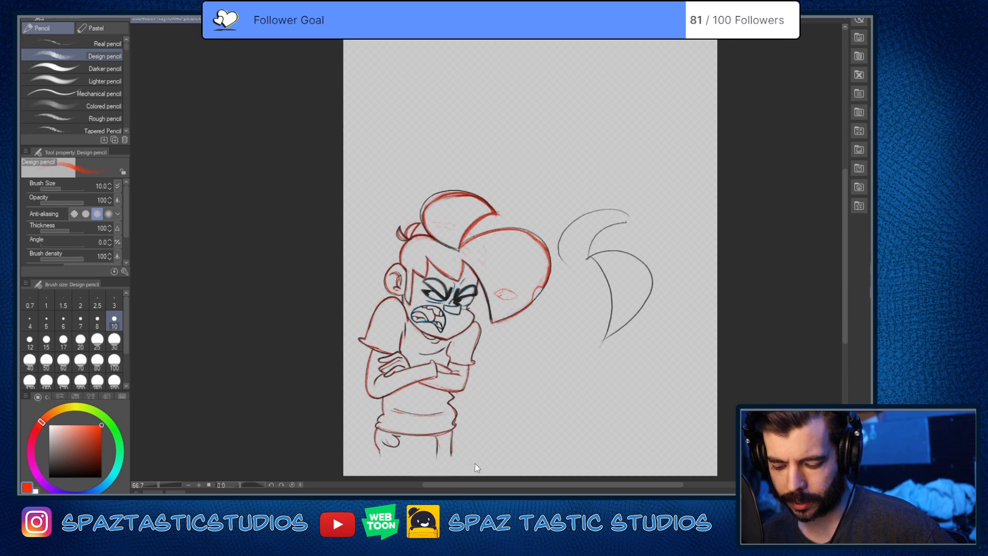
# Step: View the grey umbrella street scene and the alley painting, examining the alley's man in the torn yellow shirt up close
pyautogui.hotkey('ctrl', 'Tab')
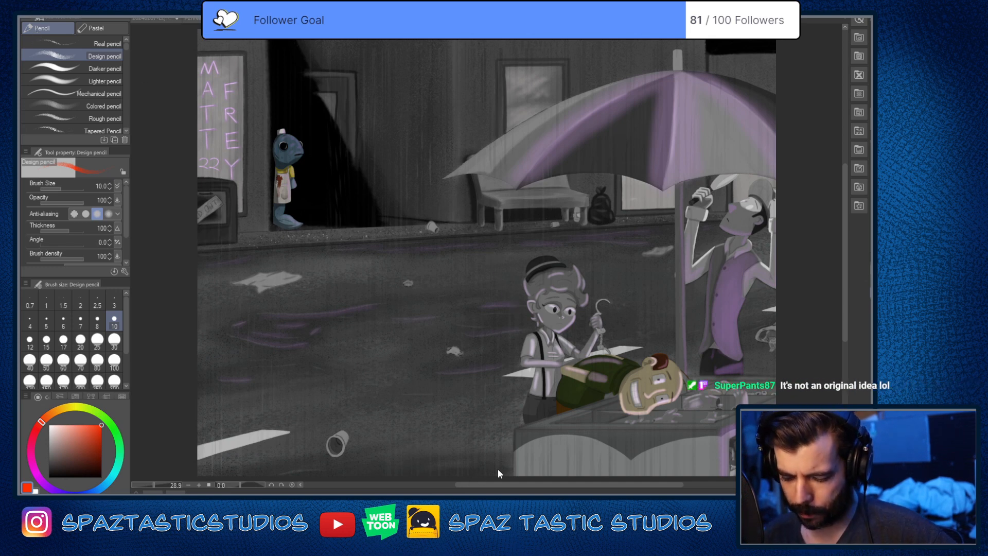
pyautogui.hotkey('ctrl', 'Tab')
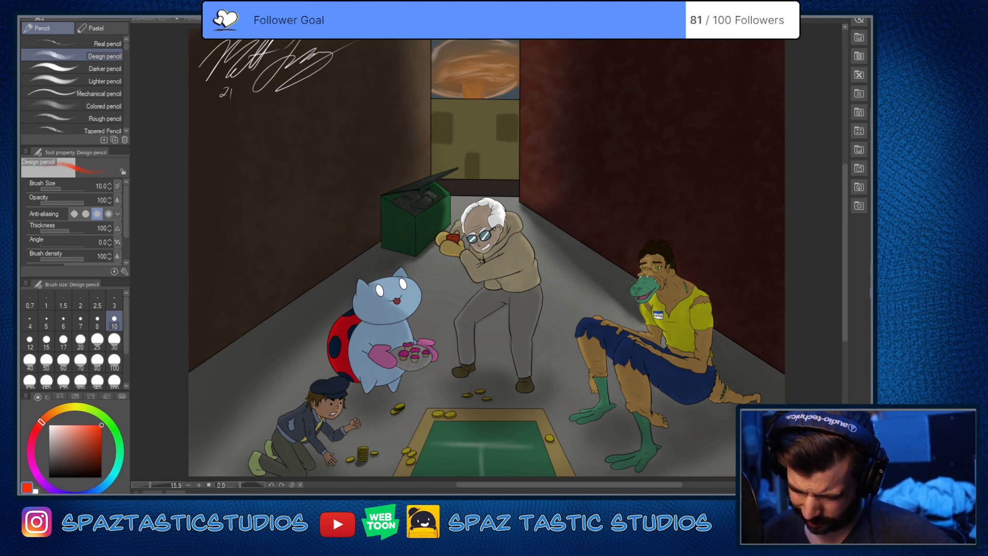
pyautogui.scroll(5, 714, 372)
pyautogui.scroll(1, 721, 360)
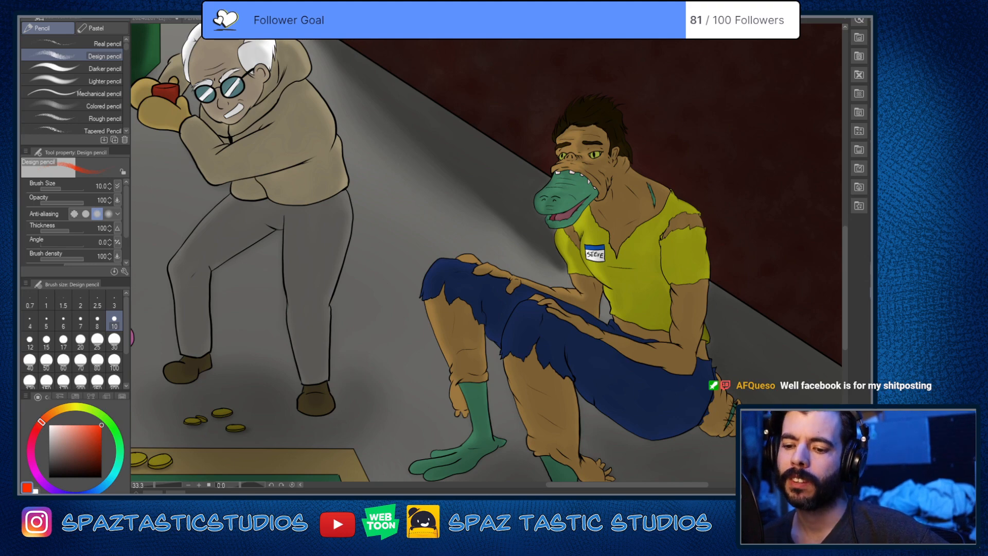
# Step: Return to the hat-wearing man's sketch and view it together with the other suited character sketches on the page
pyautogui.hotkey('ctrl', 'shift', 'Tab')
pyautogui.hotkey('ctrl', 'shift', 'Tab')
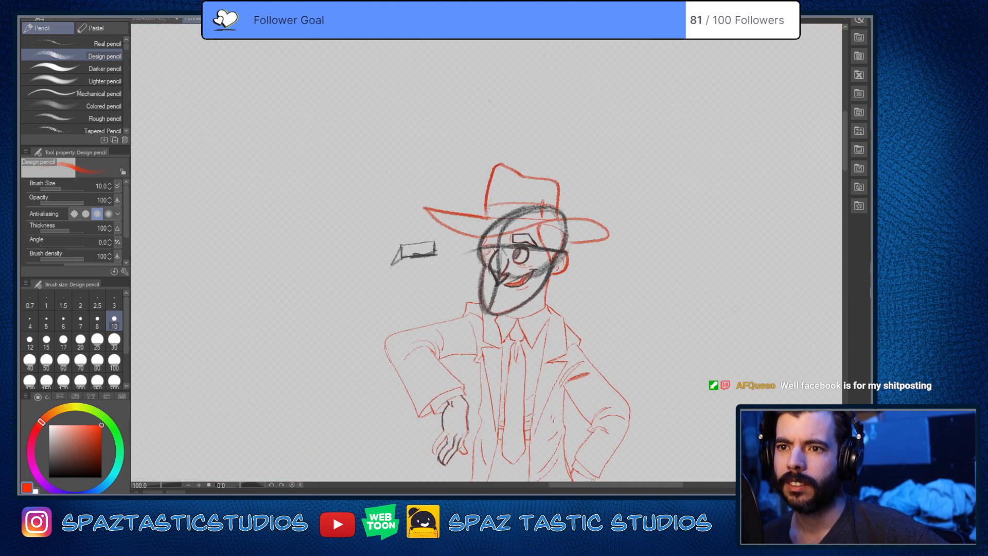
pyautogui.scroll(-3, 468, 135)
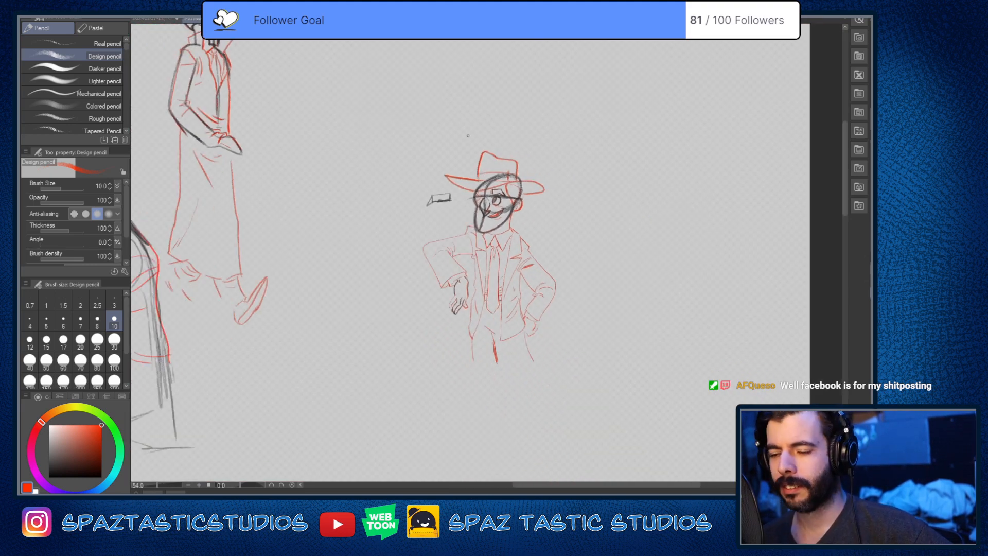
pyautogui.scroll(-3, 467, 135)
pyautogui.scroll(3, 232, 77)
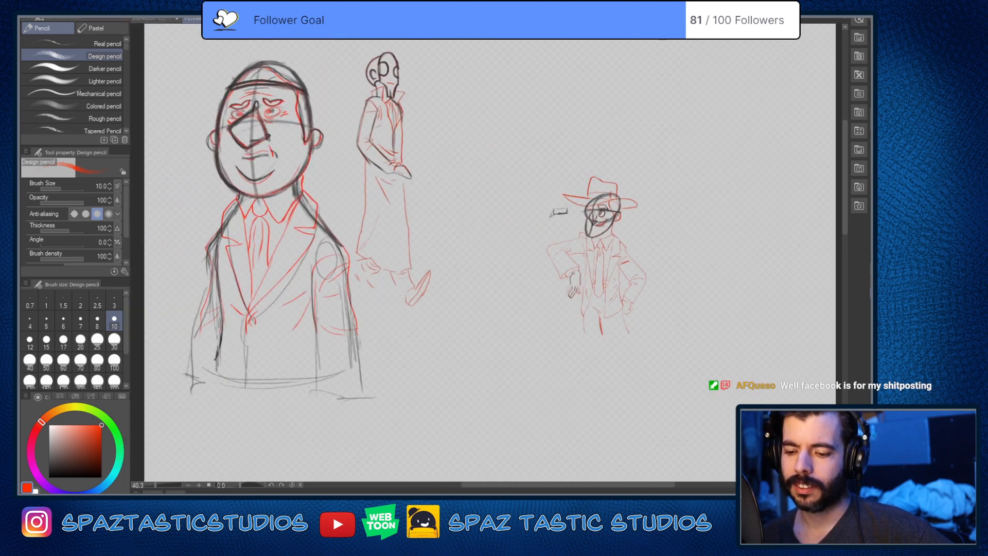